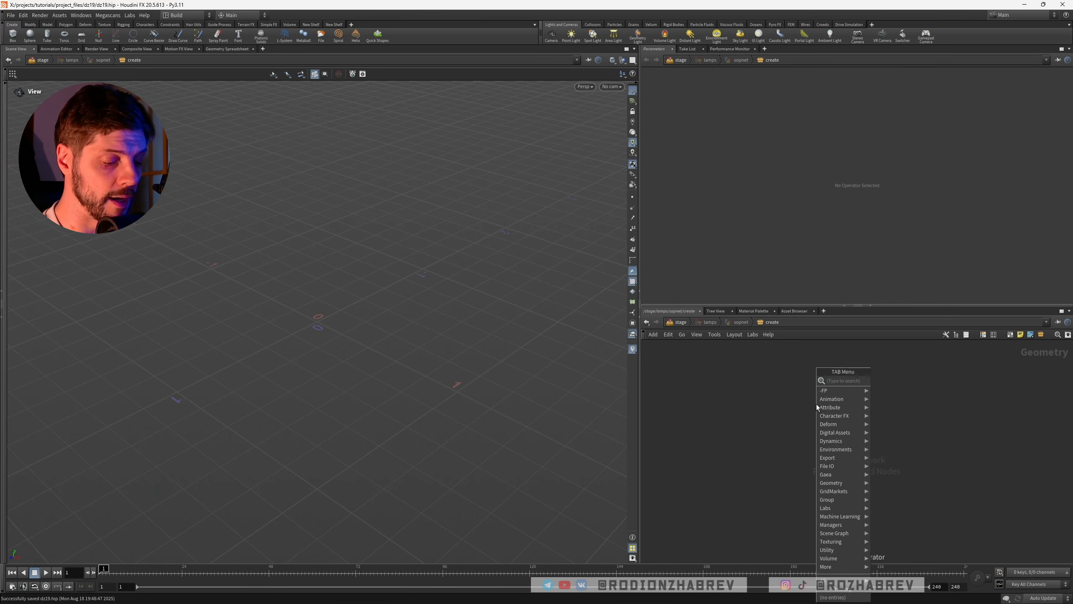
text(tube)
key(Return)
scroll(826, 368, up, 3)
drag(325, 371, 352, 347)
scroll(352, 346, down, 5)
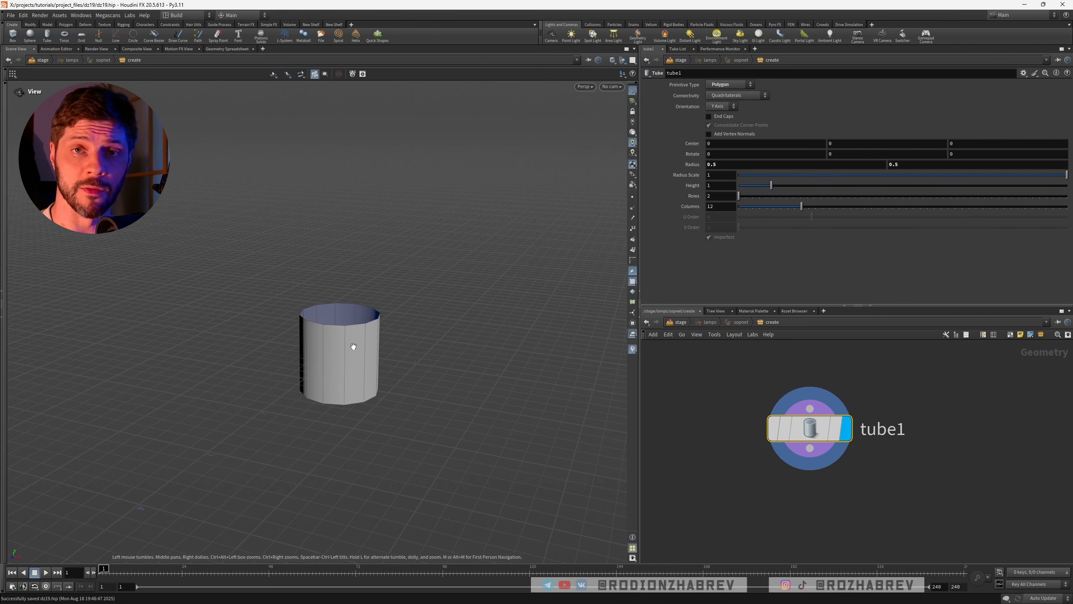
key(Delete)
Add a Line node to the empty geometry network
key(Tab)
text(line)
key(Return)
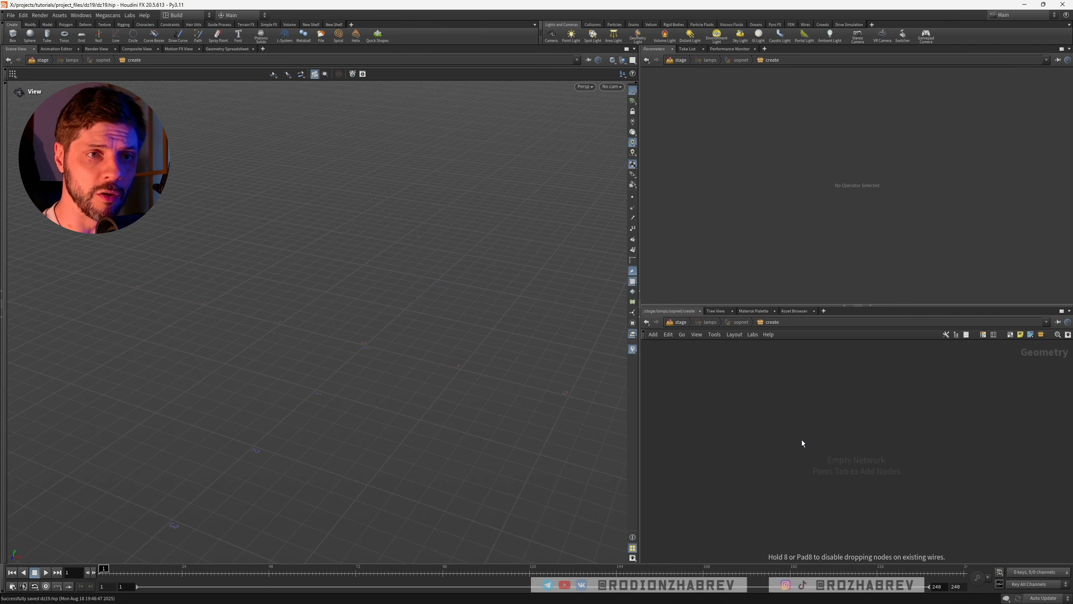
click(802, 440)
mouse_move(357, 308)
mouse_down()
mouse_move(434, 293)
mouse_move(348, 316)
mouse_move(369, 312)
mouse_up()
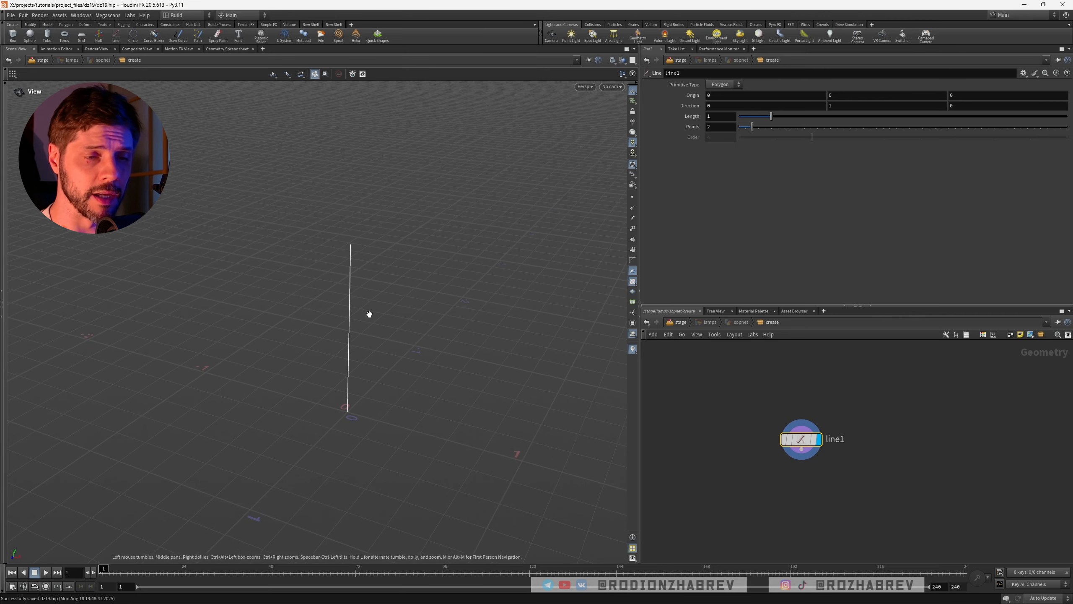
Add a Sweep node after the line, set its surface shape to Round Tube, and save the scene
key(Tab)
text(sww)
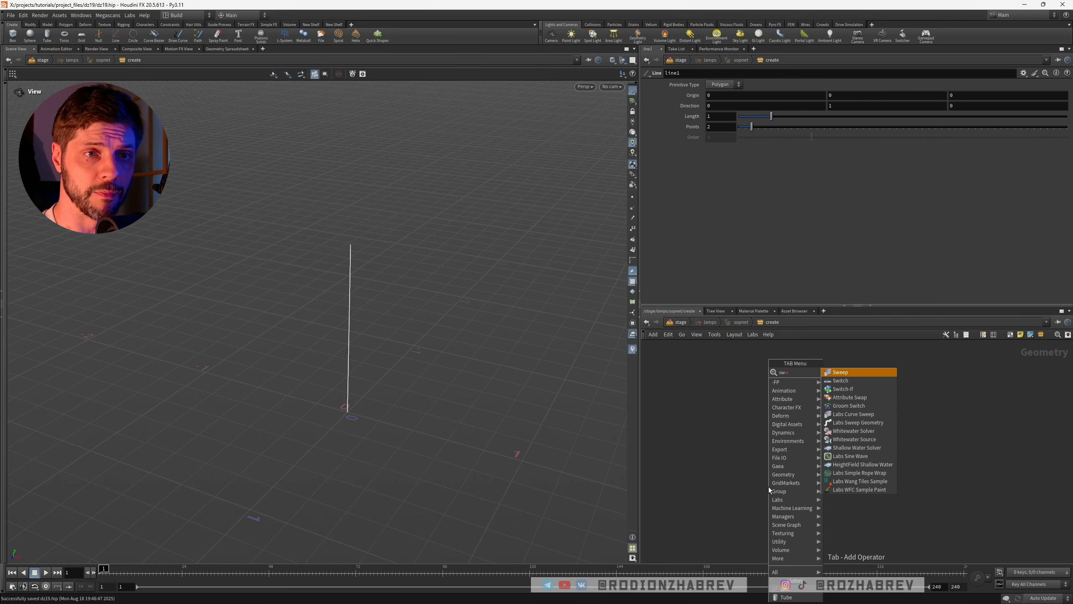
key(Return)
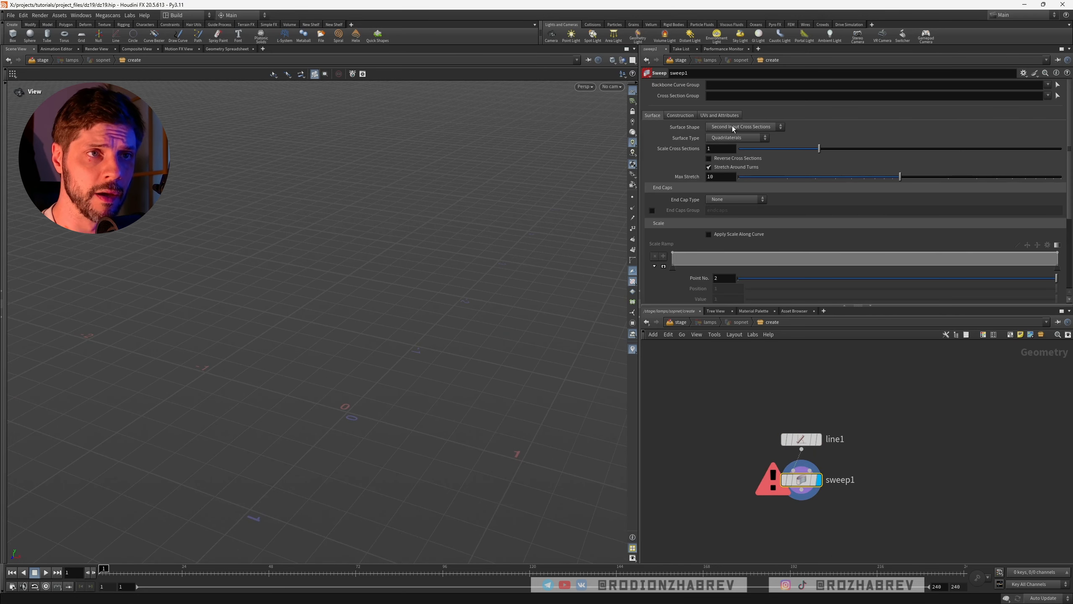
click(734, 128)
click(723, 144)
drag(353, 340, 454, 314)
middle_drag(830, 409, 836, 385)
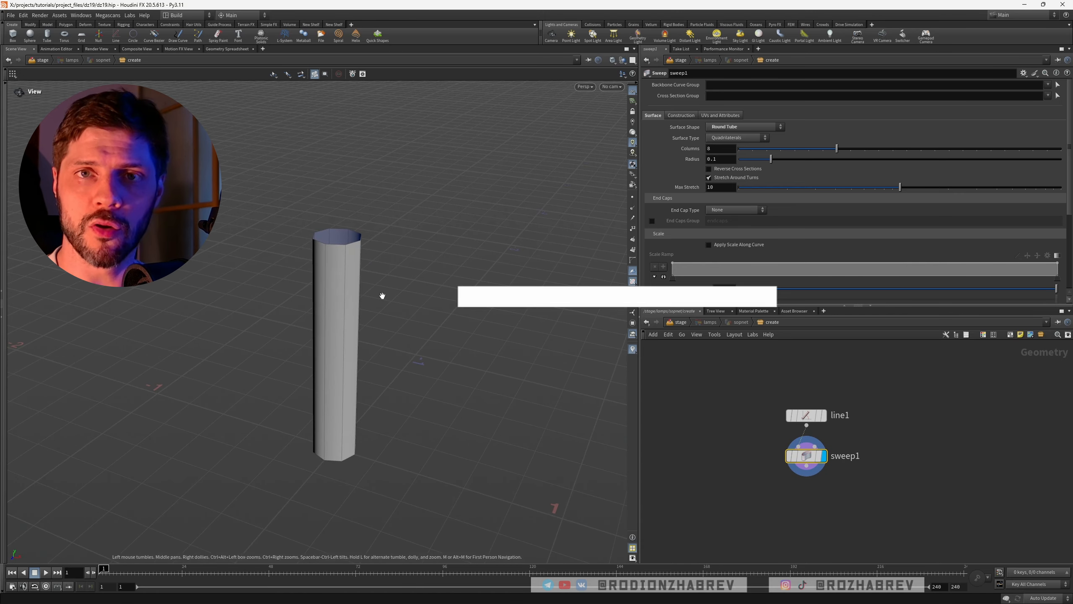
drag(338, 271, 343, 266)
key(ctrl+s)
Set the sweep's tube radius to 0.008
drag(787, 393, 835, 428)
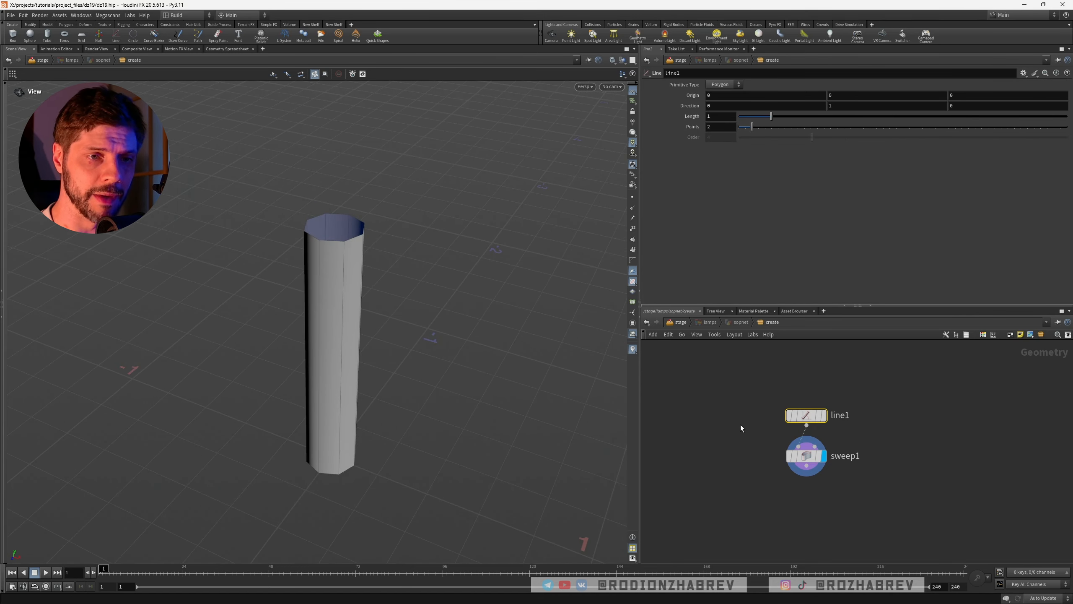
mouse_move(336, 295)
right_down()
mouse_move(410, 294)
mouse_move(346, 294)
right_up()
click(806, 456)
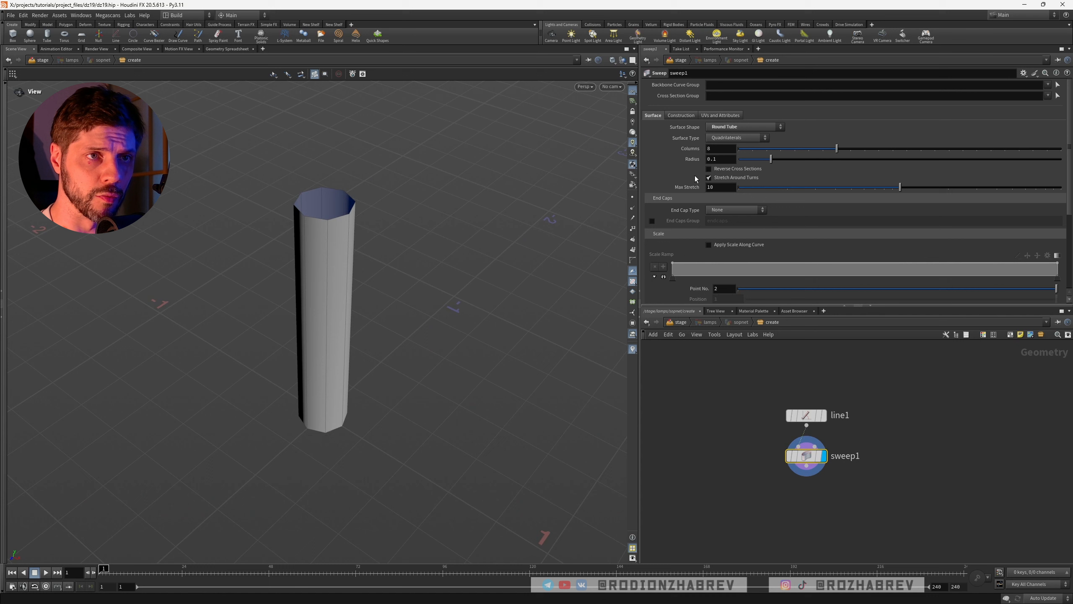
click(721, 158)
key(ctrl+z)
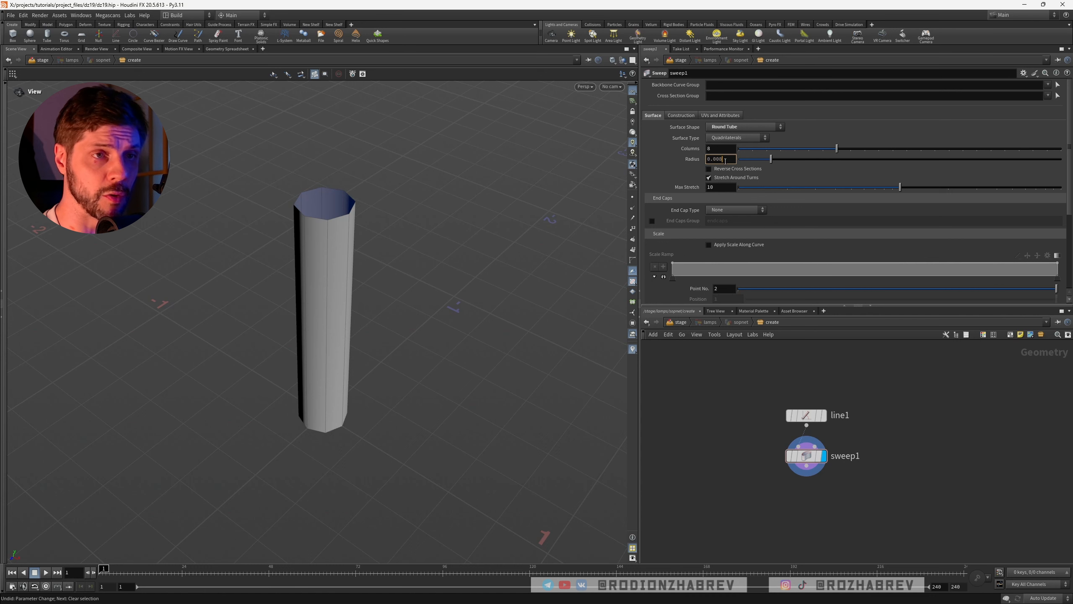
key(Return)
right_drag(343, 228, 410, 201)
drag(410, 201, 344, 226)
right_drag(345, 226, 569, 199)
scroll(412, 234, up, 5)
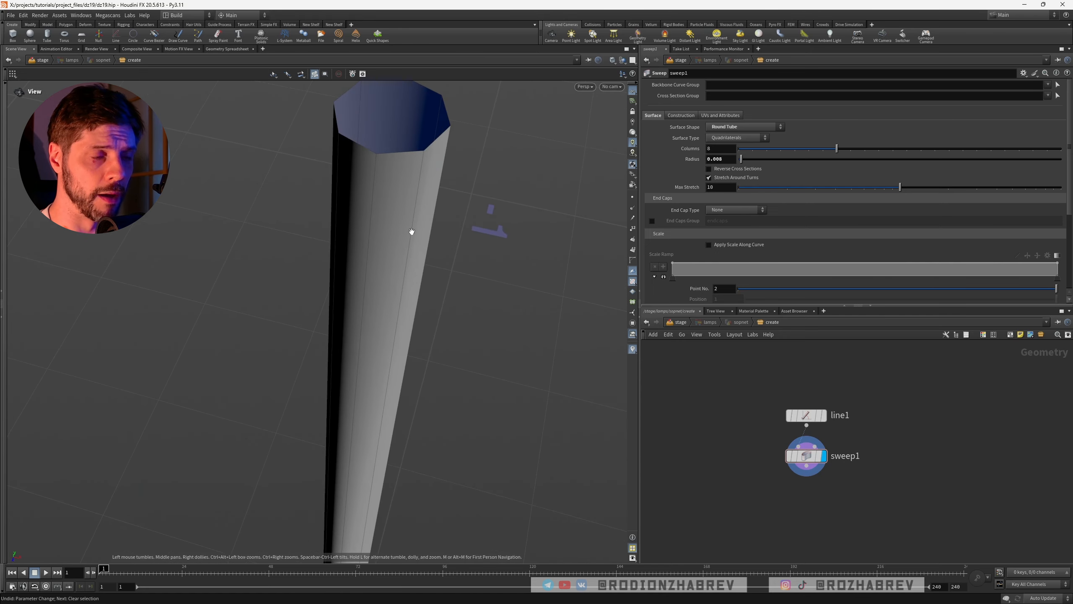
Raise the sweep's column count to 24 for a smoother round tube
drag(837, 153, 1061, 150)
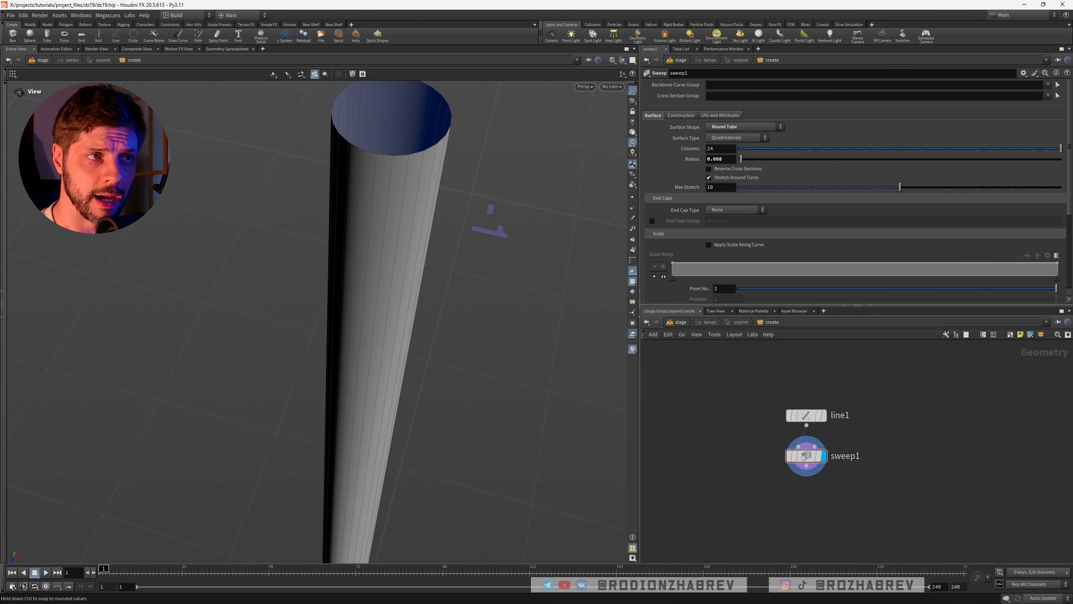
right_drag(474, 164, 364, 178)
drag(364, 178, 359, 148)
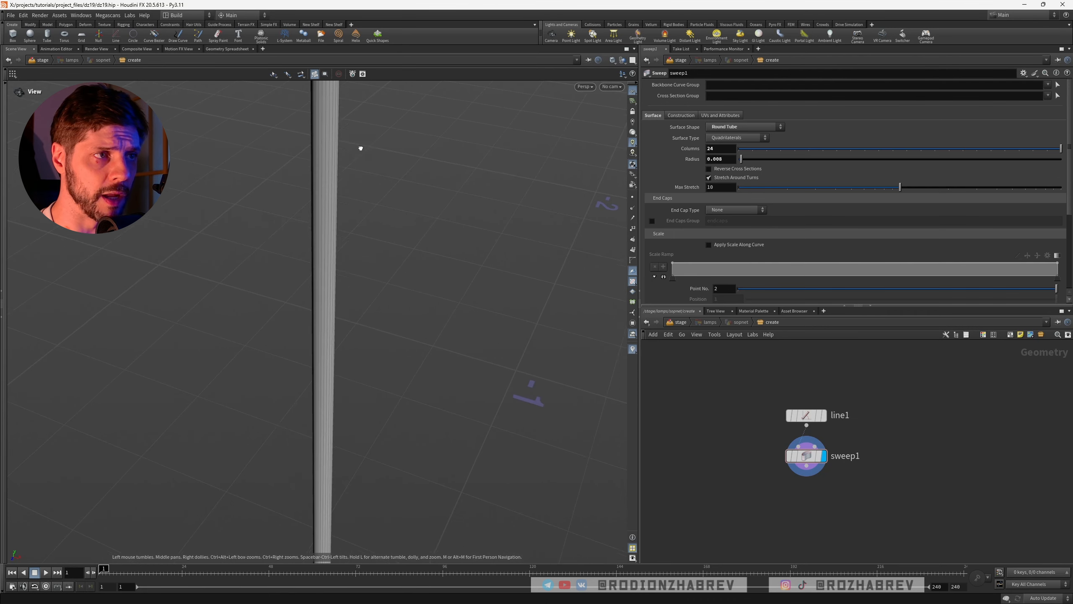
right_drag(360, 149, 330, 157)
drag(330, 157, 325, 178)
right_drag(312, 190, 609, 187)
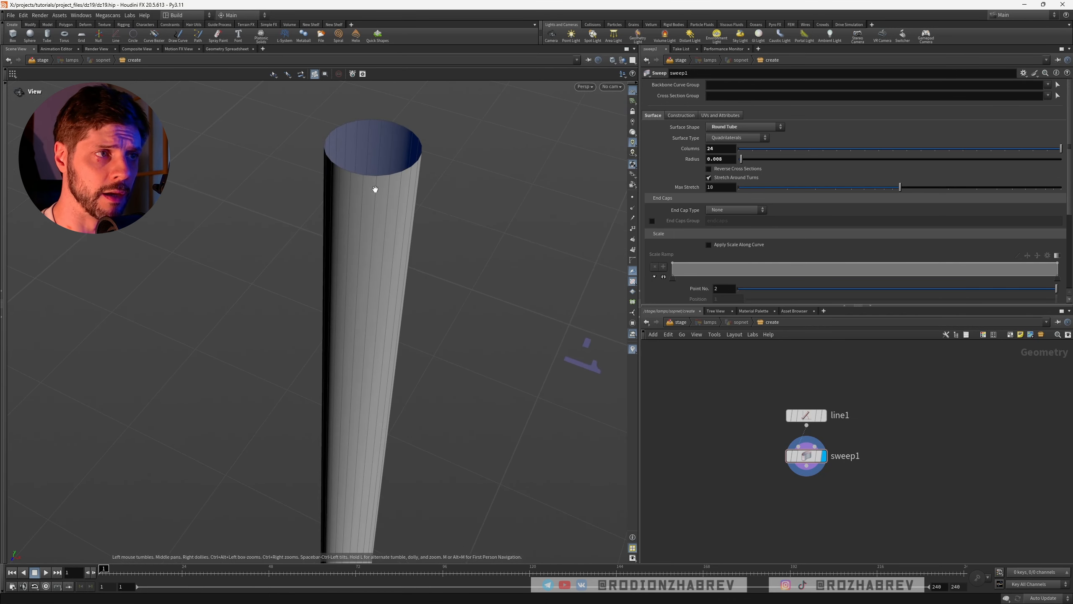
mouse_move(375, 189)
mouse_down()
mouse_move(379, 218)
mouse_move(374, 201)
mouse_up()
right_drag(374, 201, 296, 219)
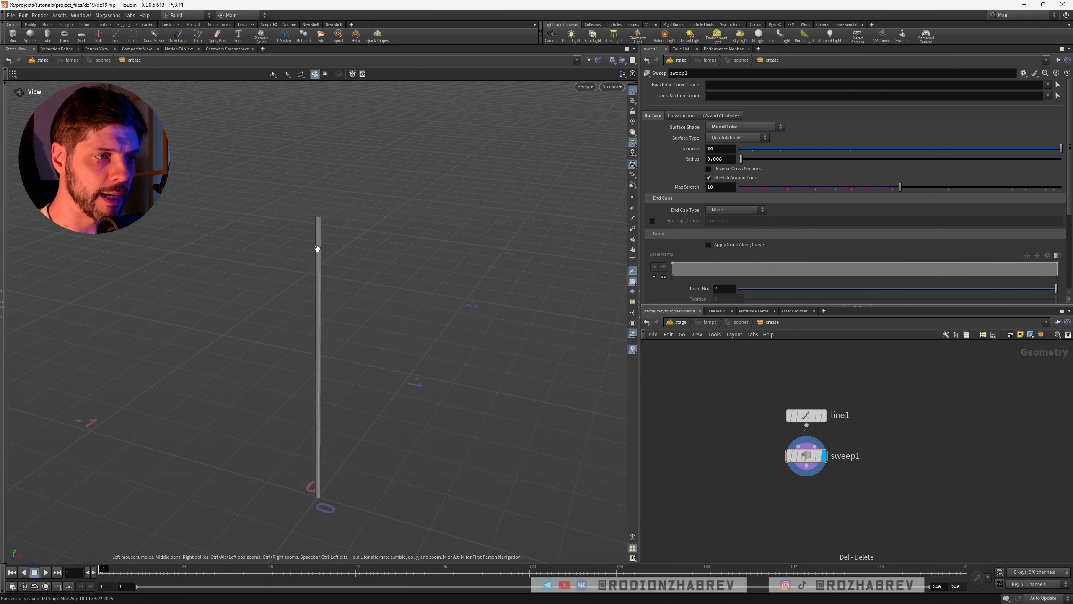
Insert a Match Size node between the line and the sweep to centre the line on the origin
key(Tab)
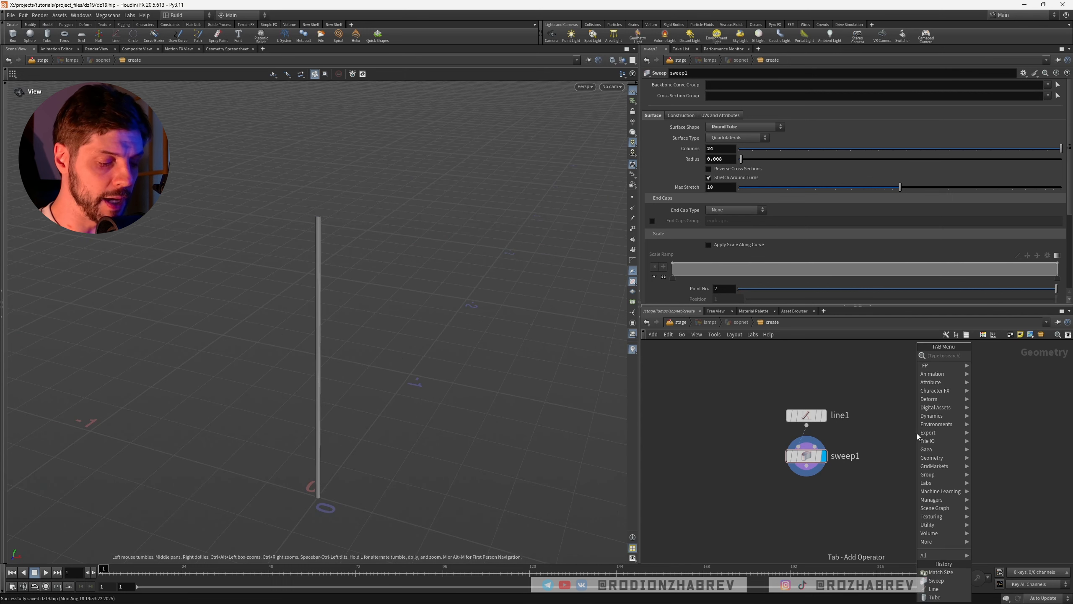
text(matchs)
key(Return)
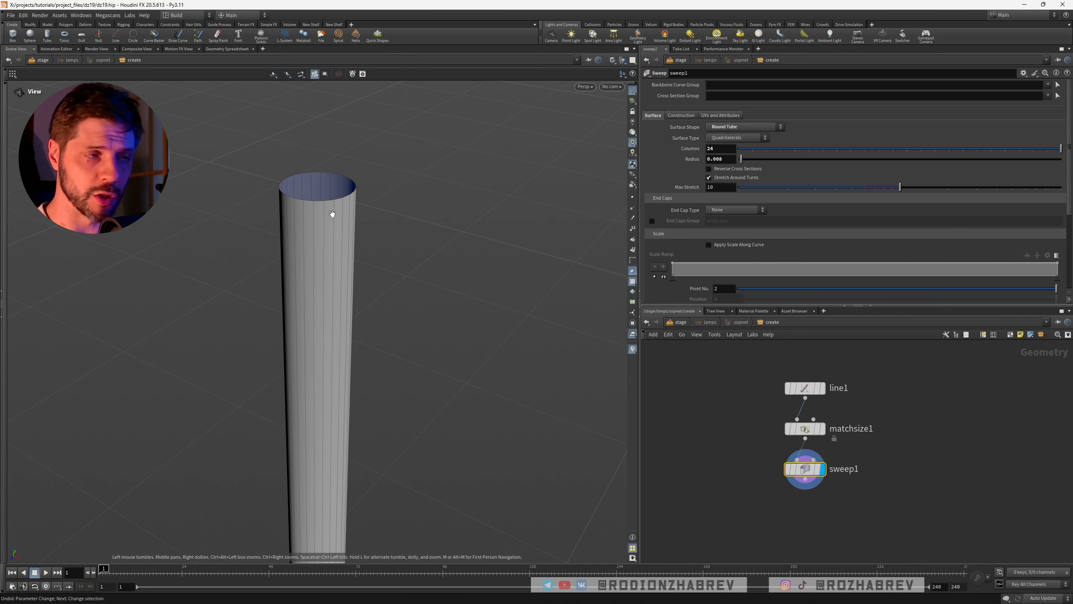
Close the tube's ends by setting the sweep's end cap type to Single Polygon
middle_drag(330, 215, 332, 232)
drag(318, 242, 324, 209)
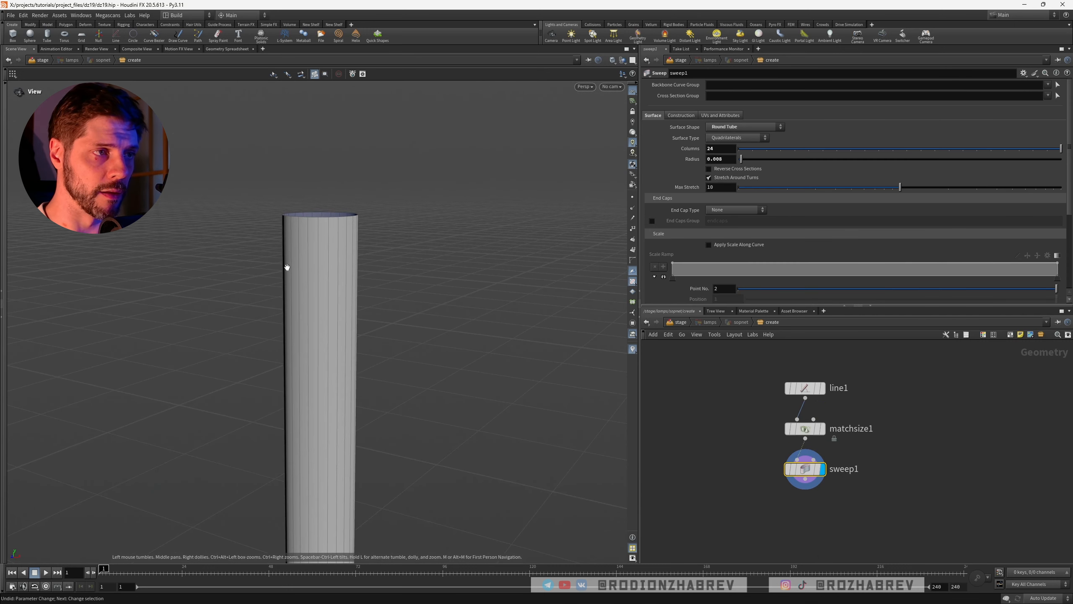
scroll(359, 211, up, 3)
click(736, 210)
click(722, 223)
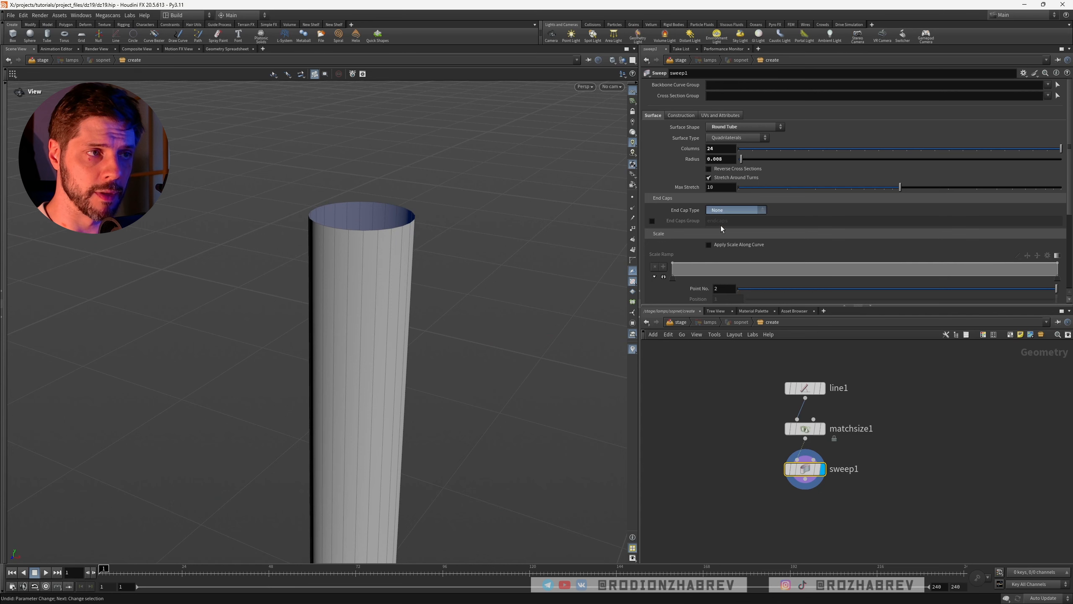
drag(372, 232, 366, 257)
scroll(366, 257, down, 6)
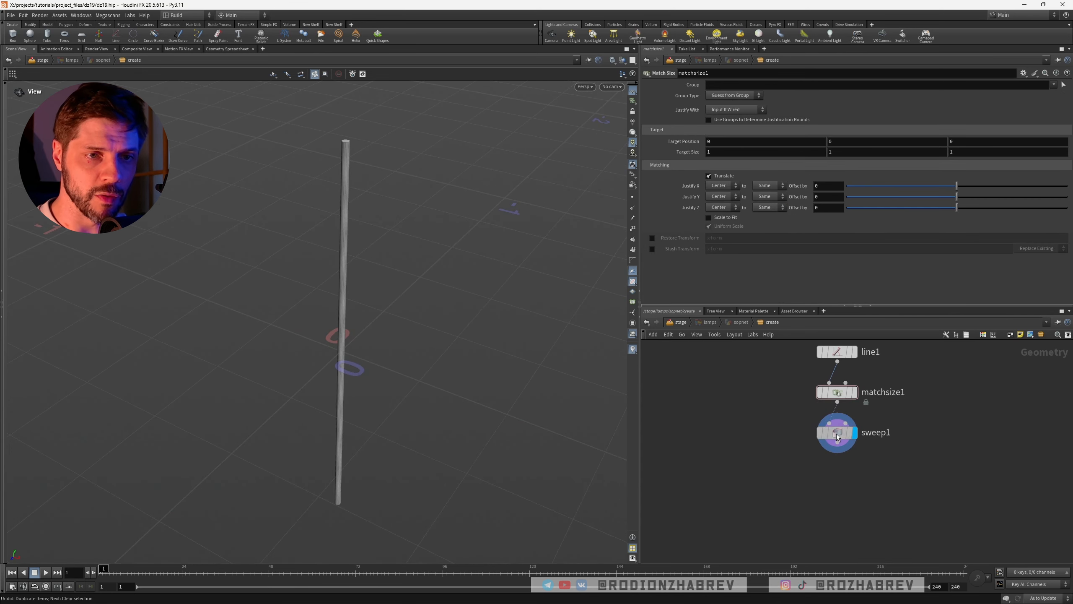
Duplicate the sweep as a second branch from the Match Size node and set the copy's radius to 0.006
alt+drag(837, 433, 750, 433)
scroll(745, 406, up, 3)
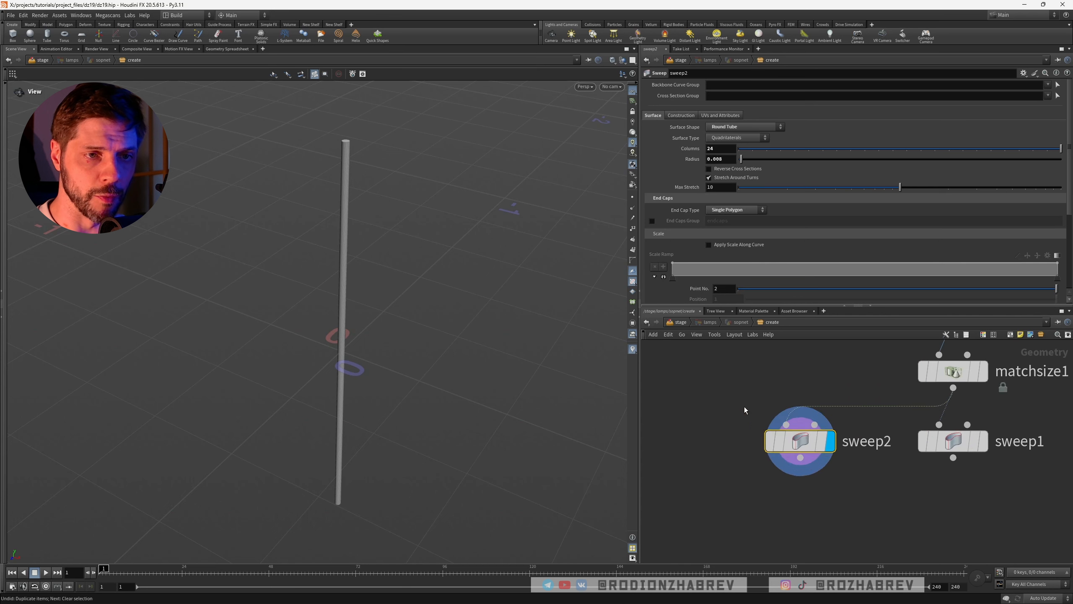
click(727, 161)
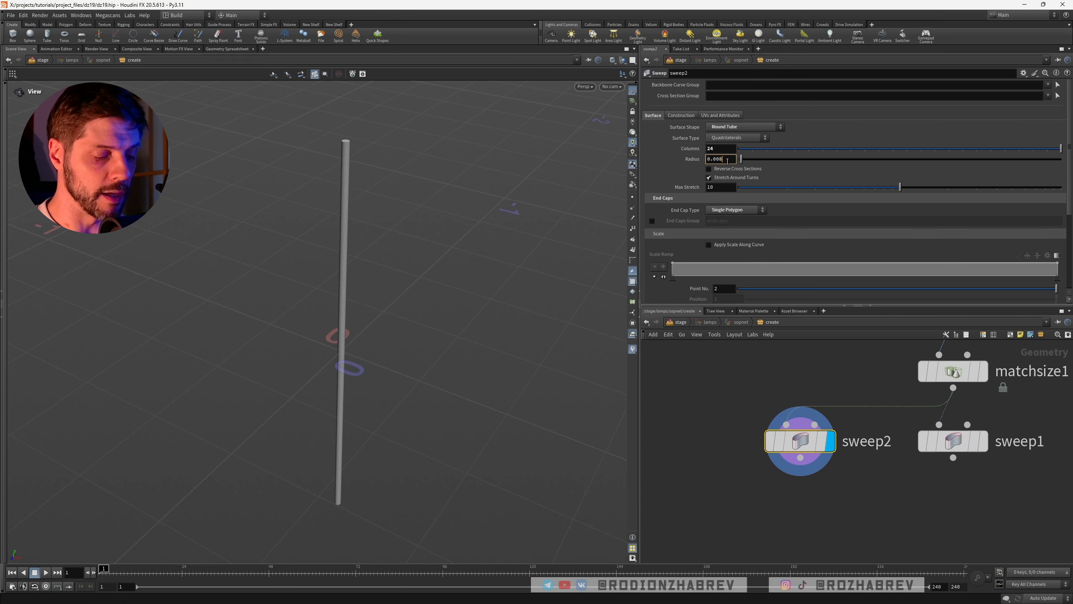
key(BackSpace)
text(6)
key(Return)
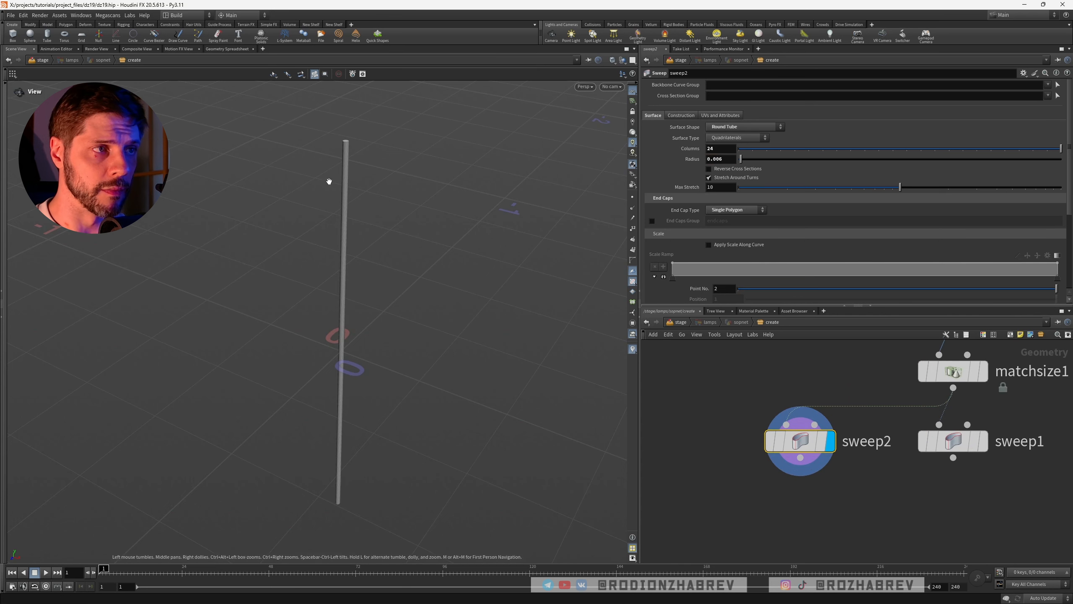
right_drag(340, 164, 389, 152)
middle_drag(348, 133, 346, 177)
mouse_move(346, 177)
mouse_down()
mouse_move(346, 193)
mouse_move(404, 182)
mouse_up()
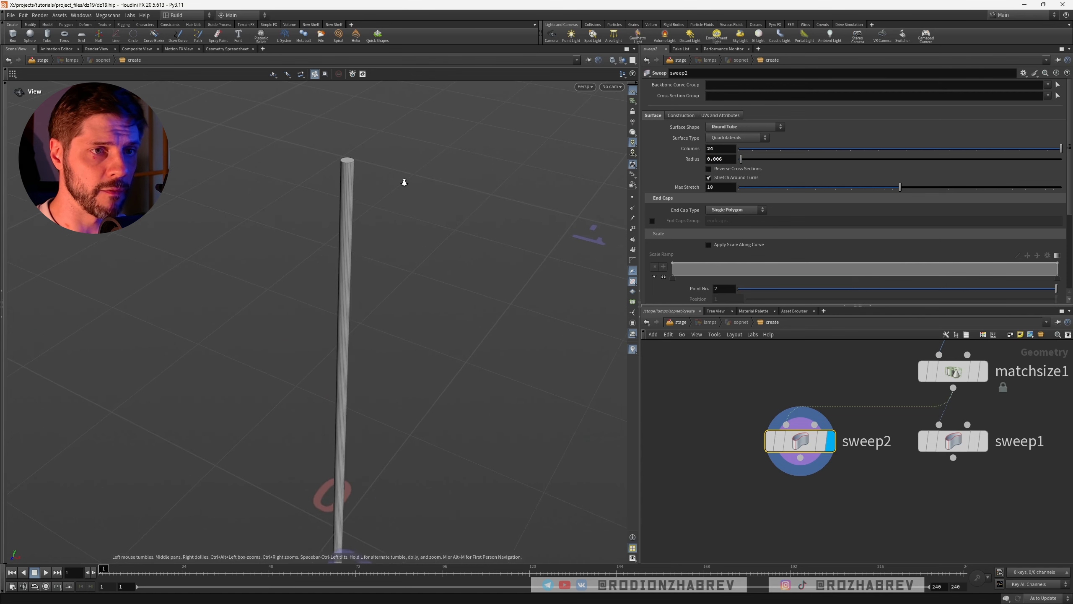
Open the ends of the thinner duplicate tube by setting its end cap type to None
click(732, 210)
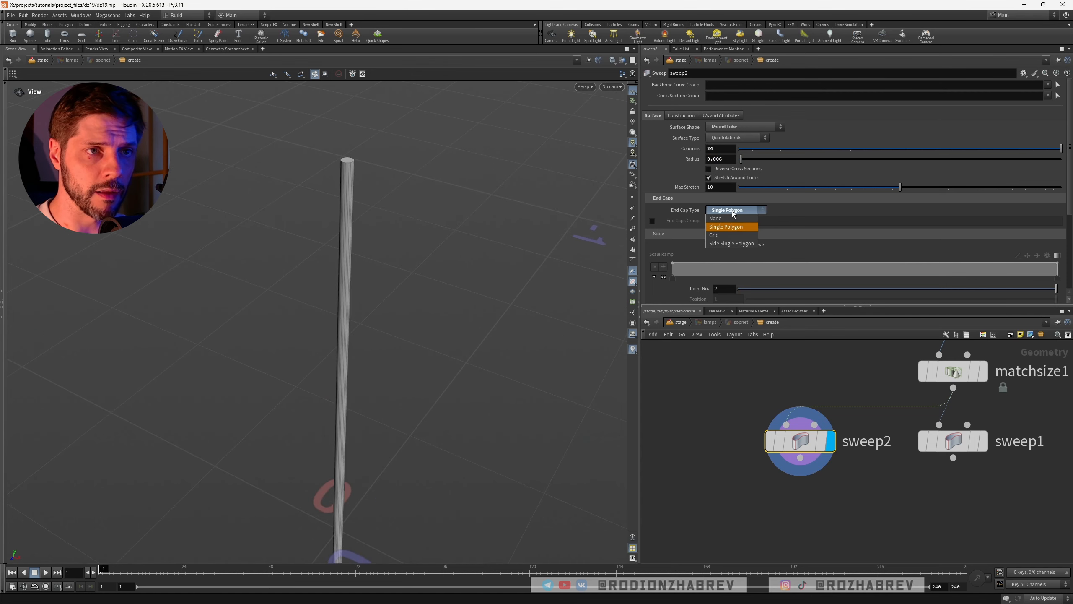
click(729, 218)
mouse_move(371, 187)
mouse_down()
mouse_move(367, 220)
mouse_move(353, 180)
mouse_move(367, 183)
mouse_up()
scroll(762, 373, down, 5)
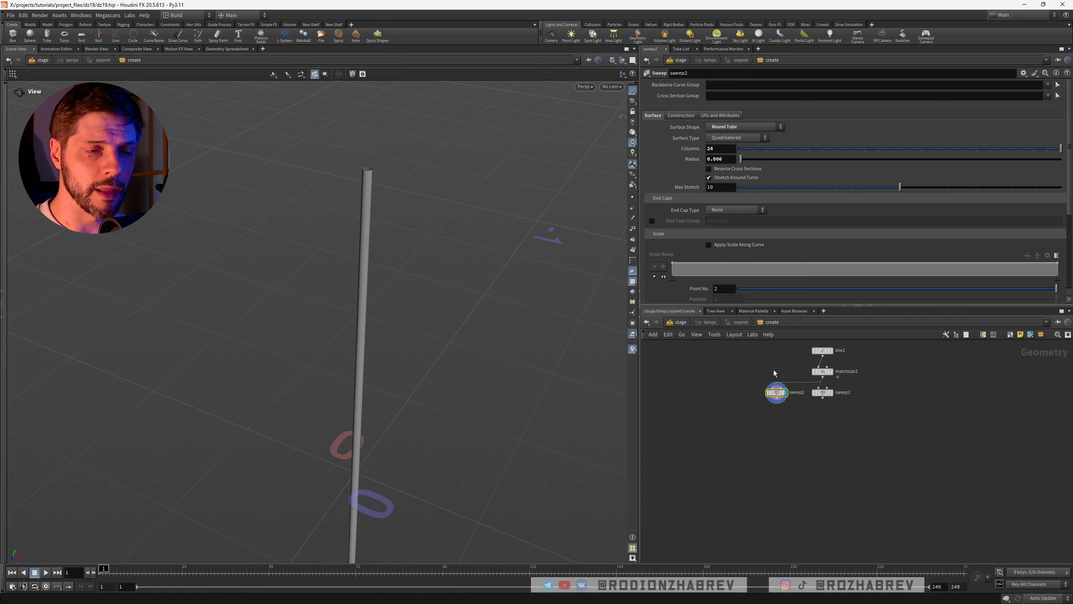
scroll(386, 218, up, 8)
drag(385, 218, 333, 236)
scroll(388, 236, up, 6)
scroll(388, 236, down, 10)
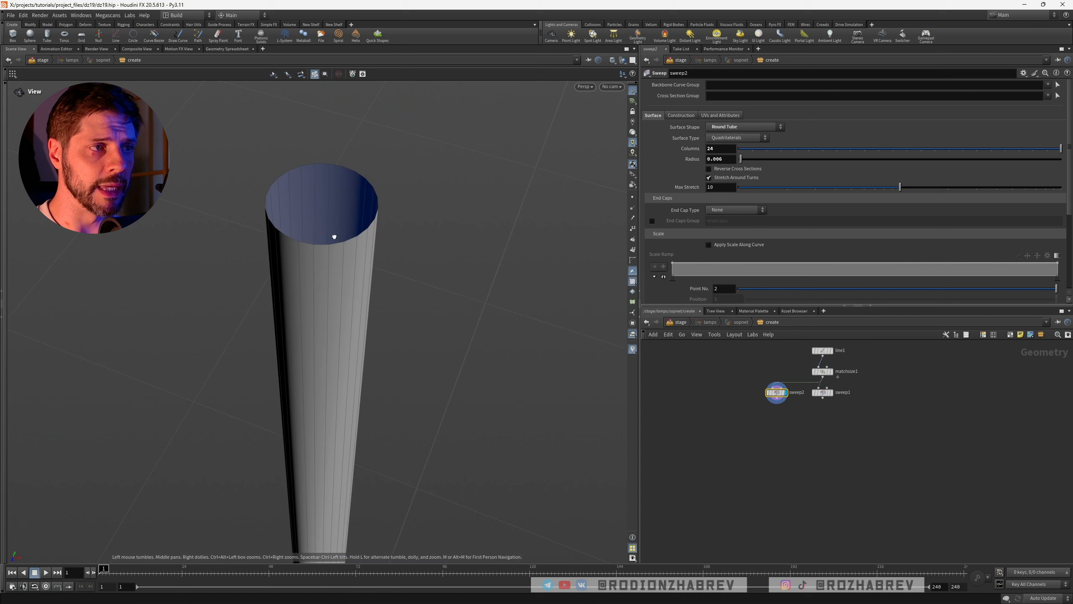
Try the Single Polygon end cap type on the thinner duplicate tube
click(728, 210)
click(730, 228)
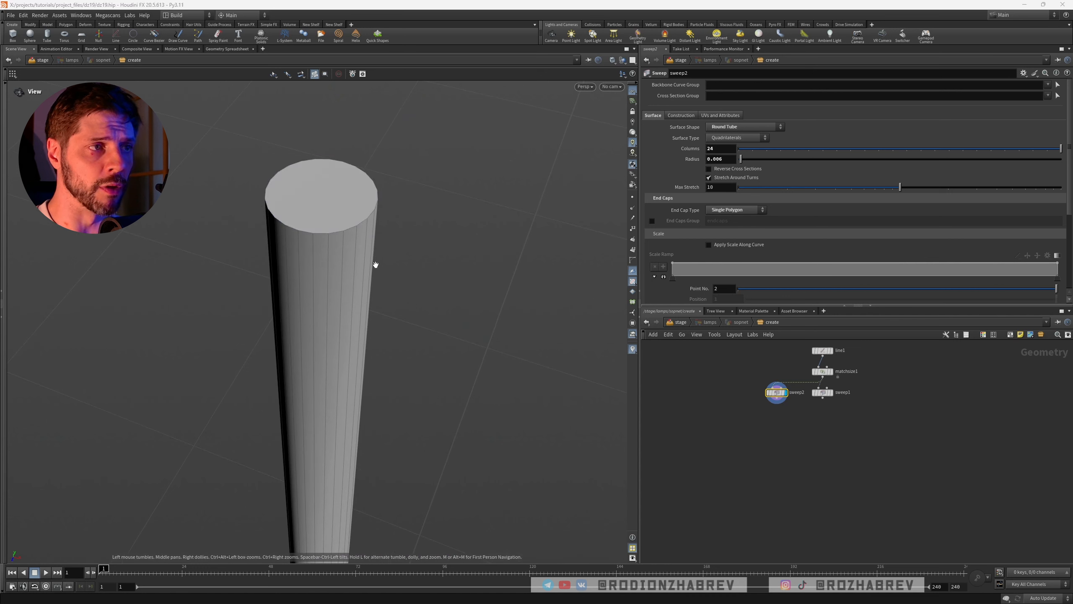
drag(373, 264, 334, 249)
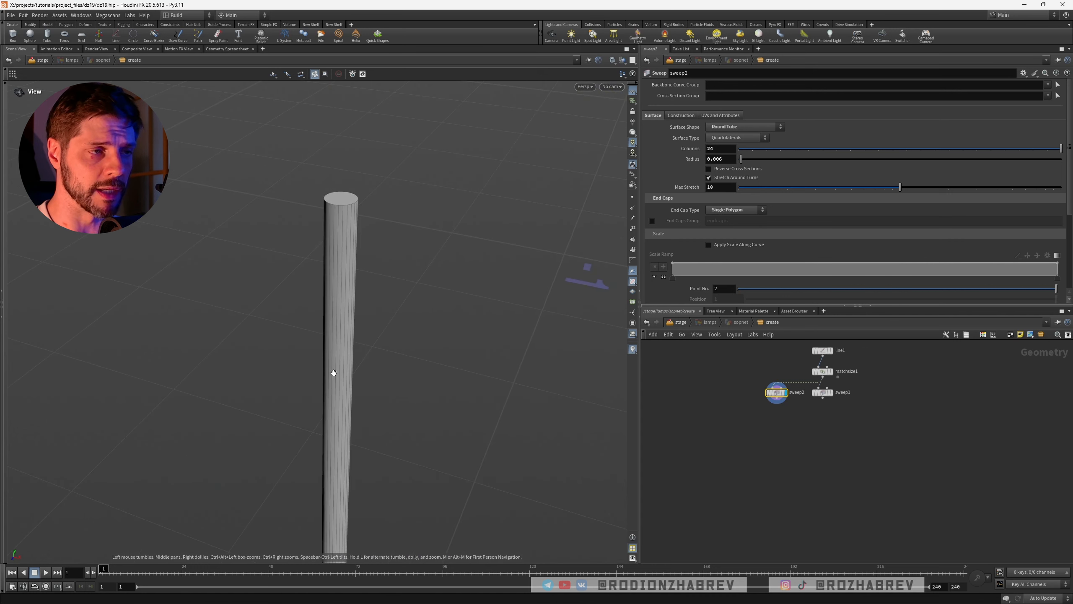
drag(352, 367, 330, 309)
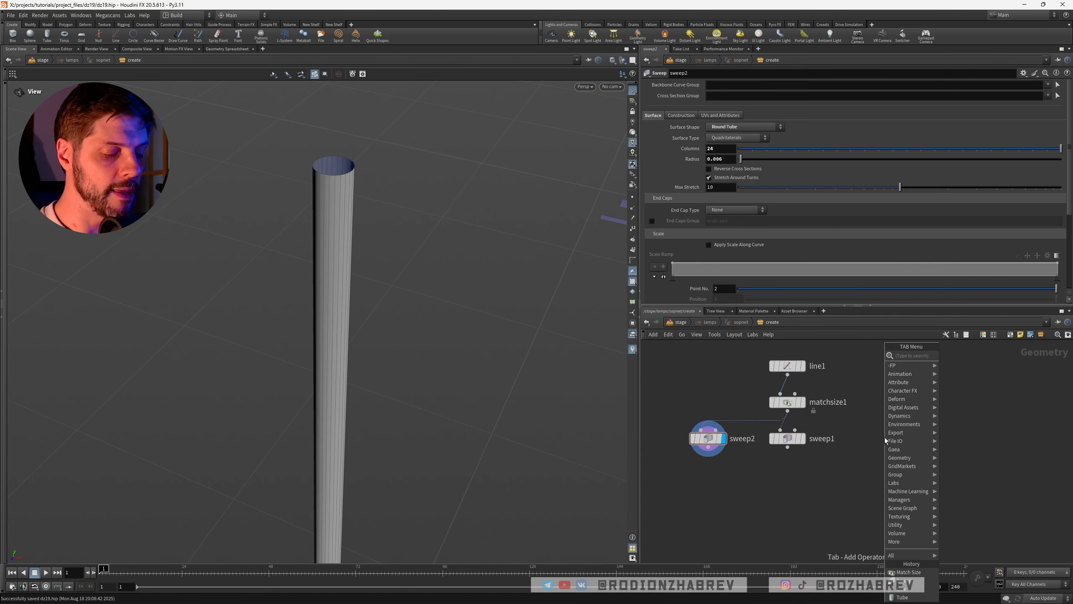
Add a Carve node, connect it to the Match Size output, and display its result
text(carv)
key(Return)
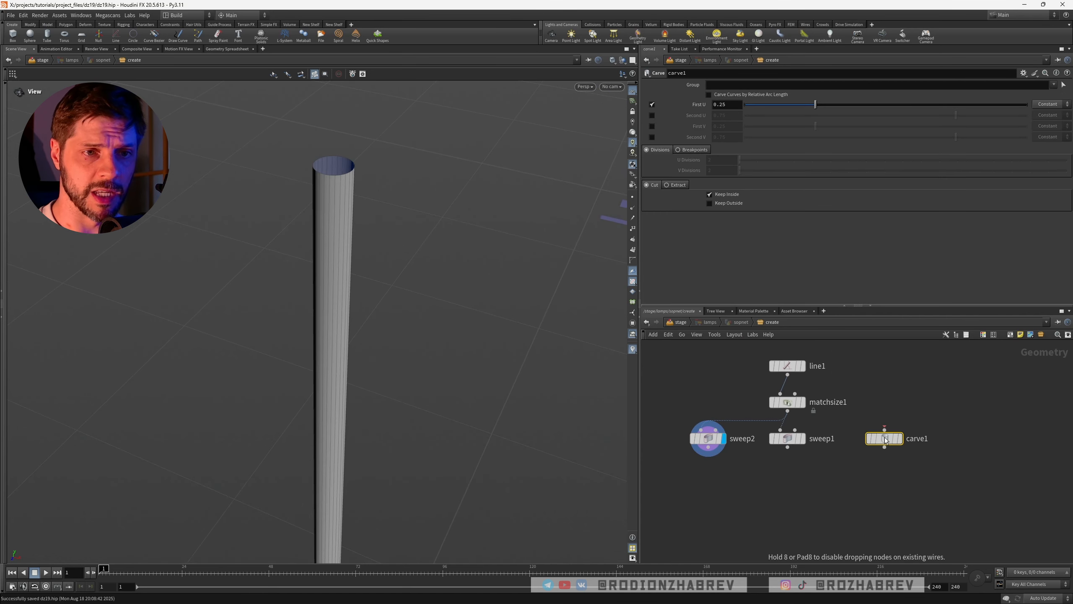
drag(787, 411, 885, 430)
click(900, 439)
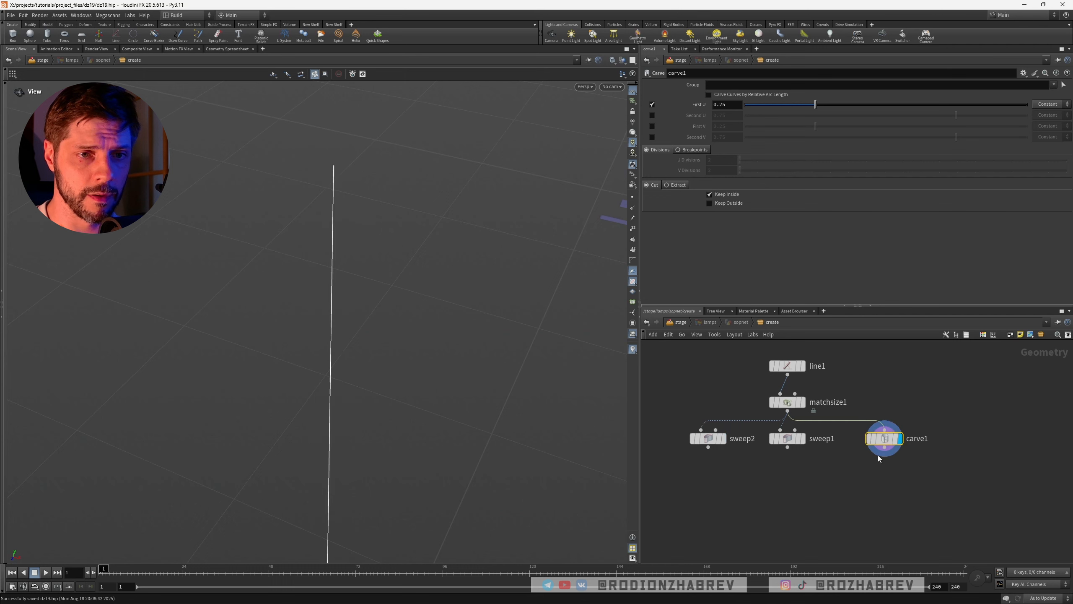
drag(287, 385, 406, 330)
Set the Carve node's First U to 0.98 to keep only the line's upper end
drag(817, 105, 982, 119)
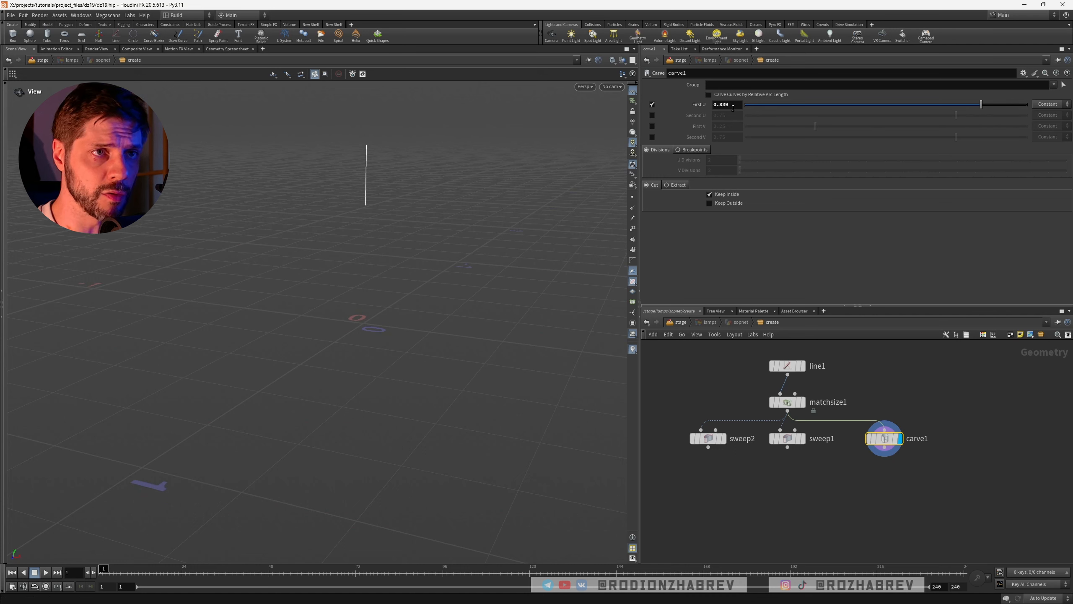
double_click(720, 108)
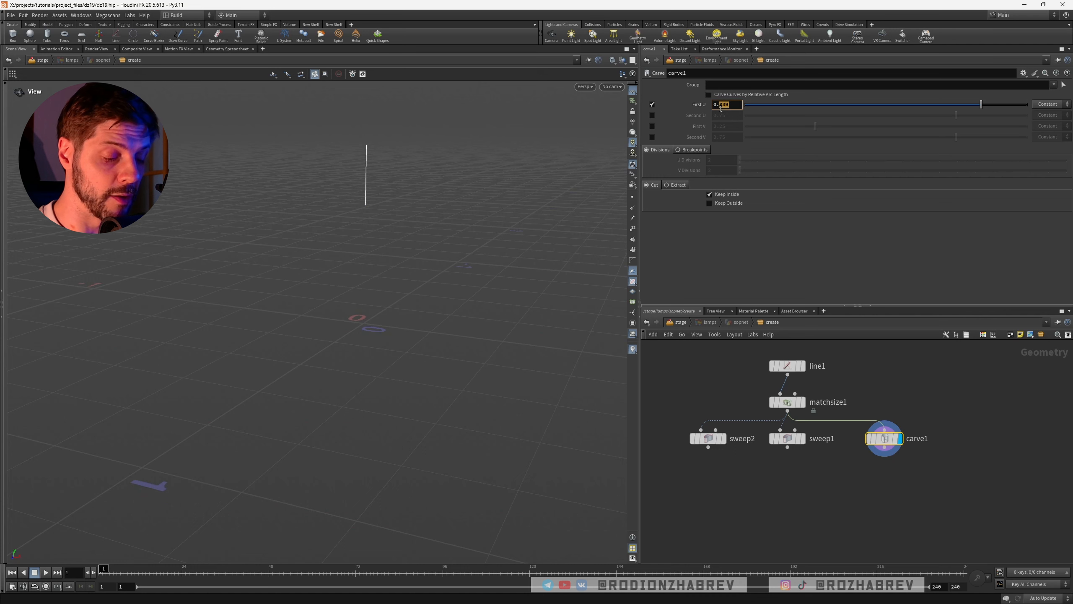
text(98)
key(Return)
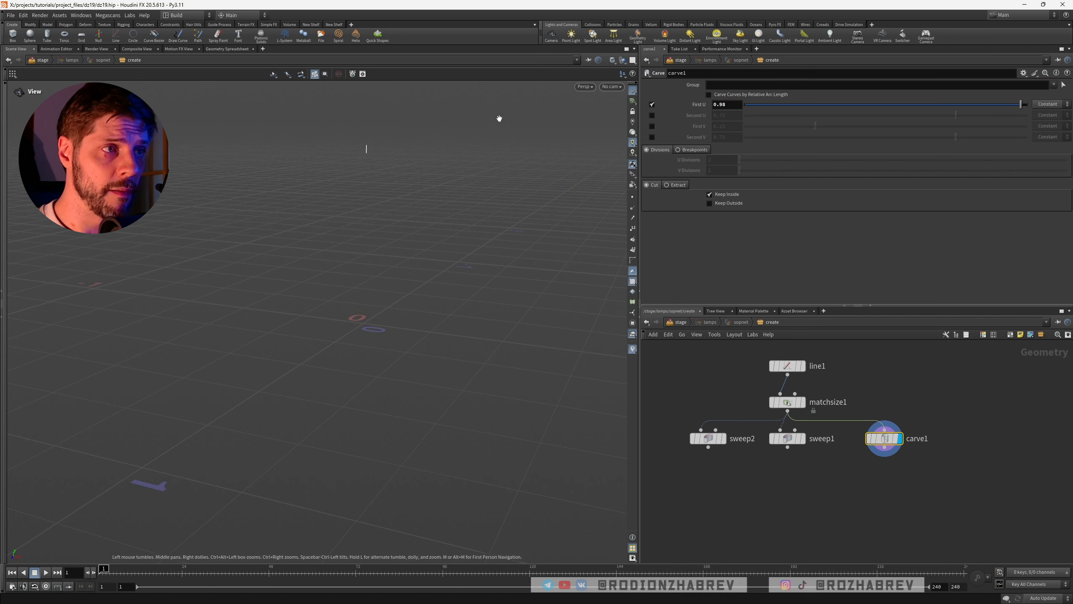
drag(446, 145, 390, 164)
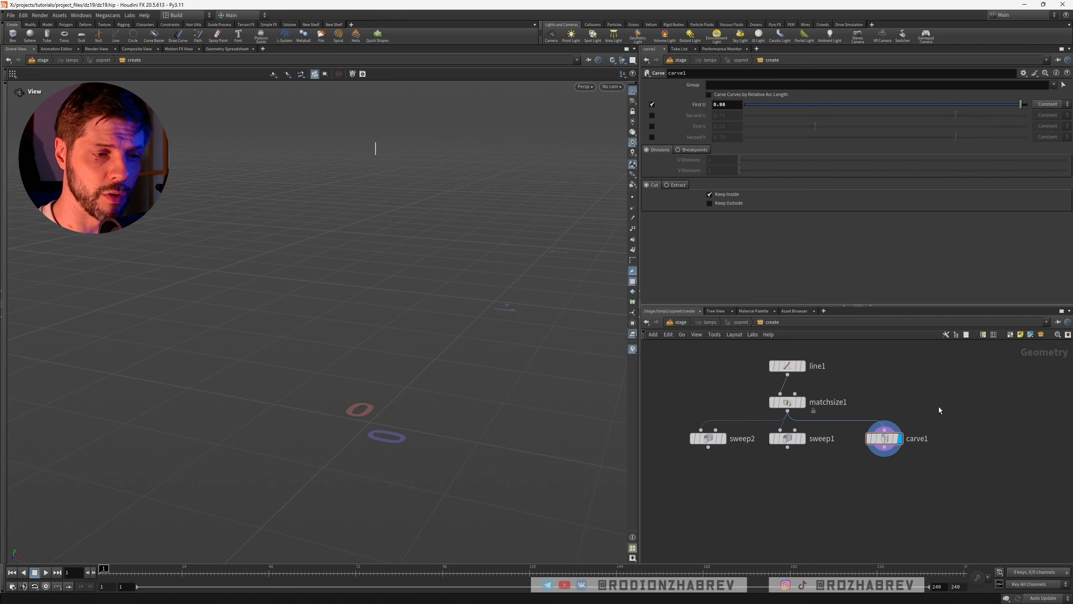
Save the scene, then duplicate the outer tube's Sweep node onto the Carve output and display it
key(ctrl+s)
drag(582, 161, 500, 166)
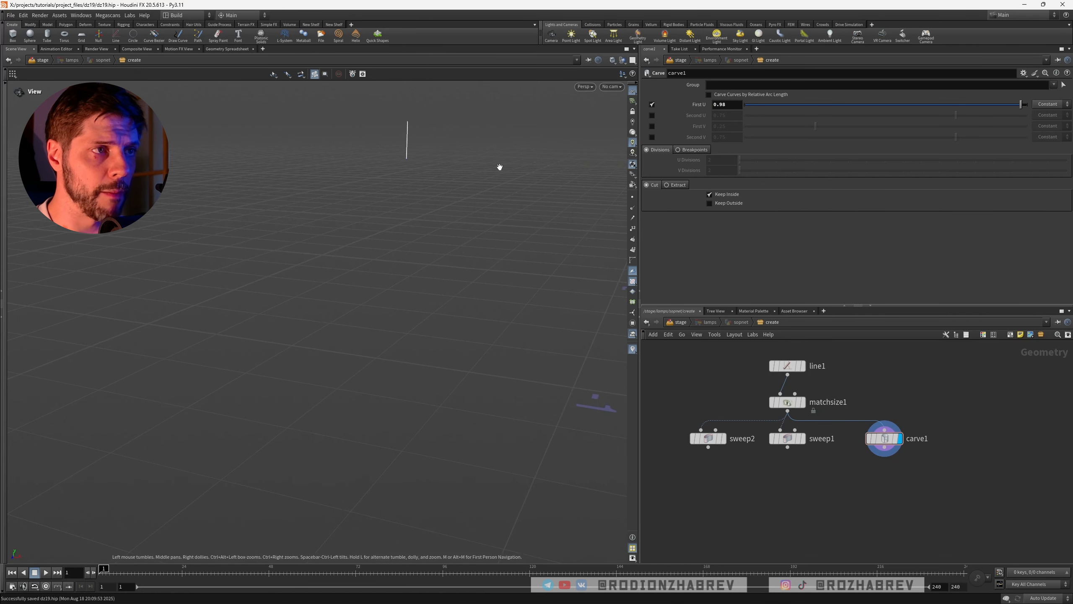
alt+drag(790, 449, 877, 474)
click(901, 483)
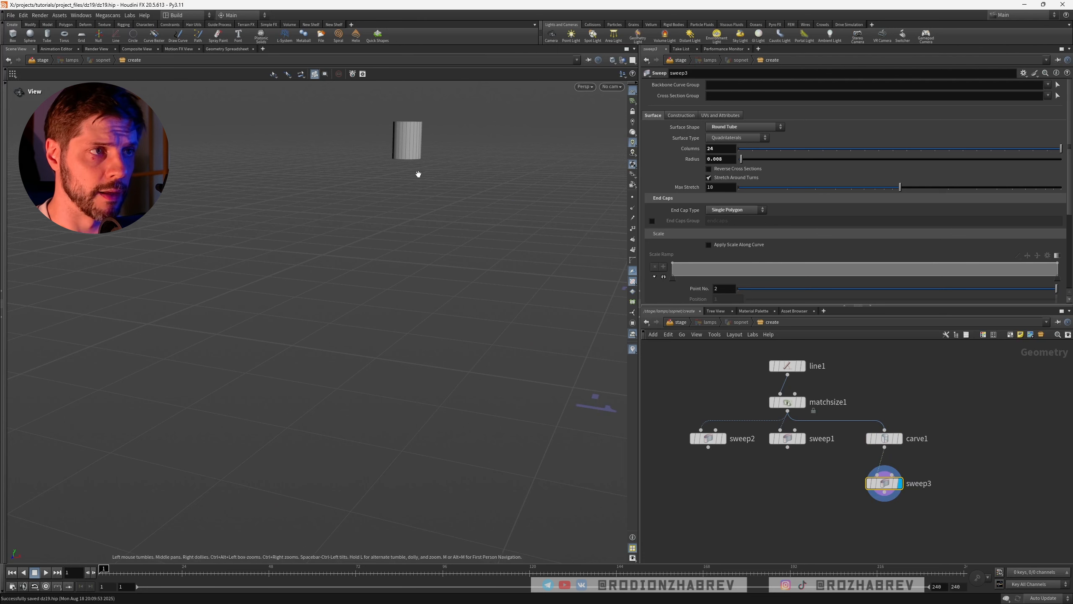
middle_drag(420, 127, 390, 248)
right_drag(390, 248, 487, 256)
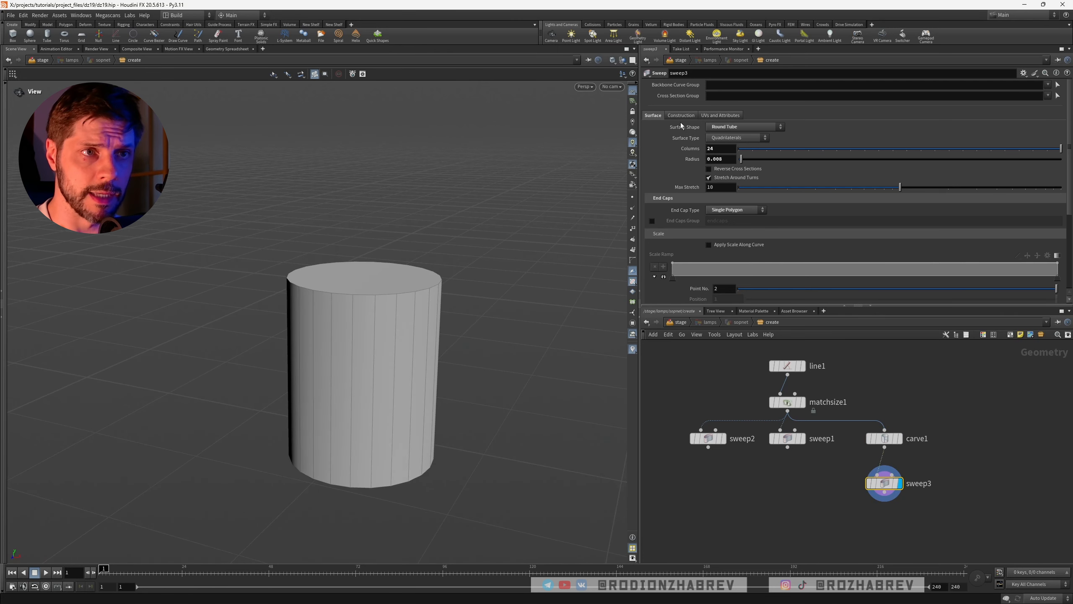
Set the Radius of the end-section Sweep to 0.0085
click(728, 161)
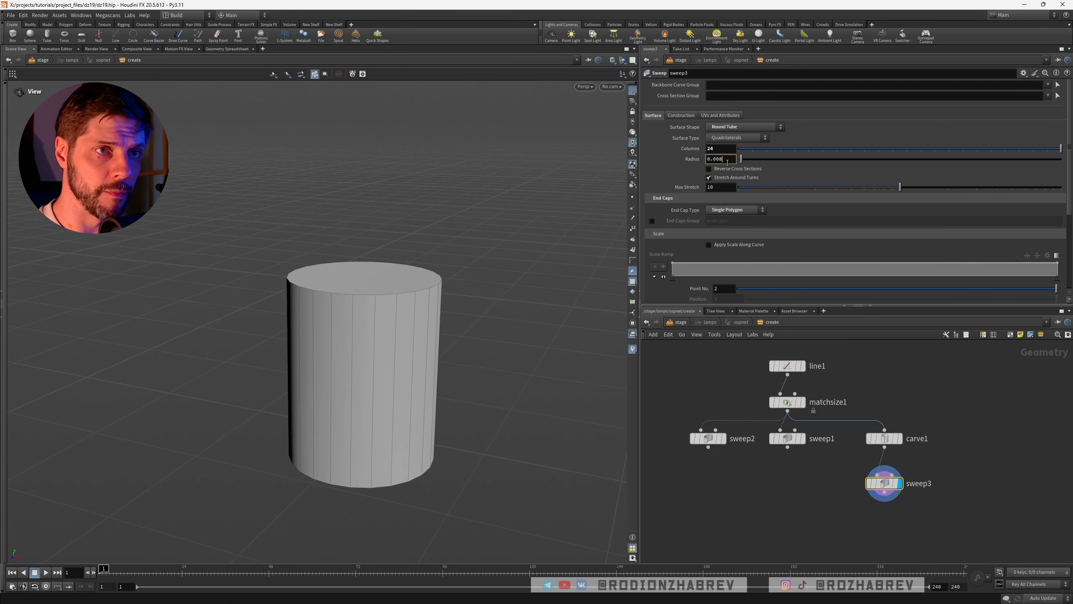
text(5)
key(Return)
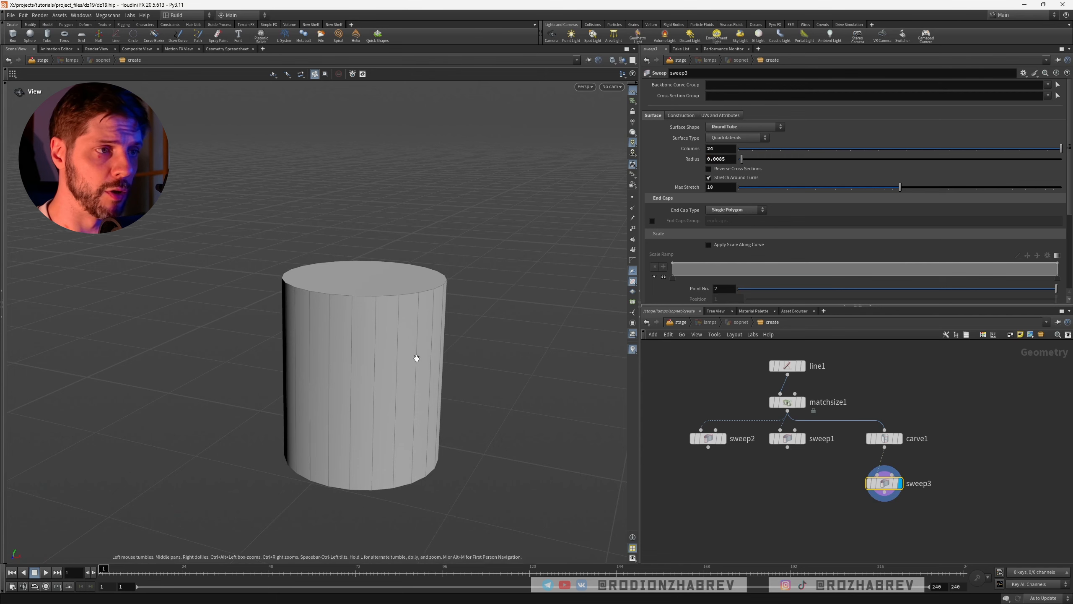
scroll(418, 360, down, 5)
middle_drag(420, 358, 376, 343)
right_drag(377, 343, 473, 339)
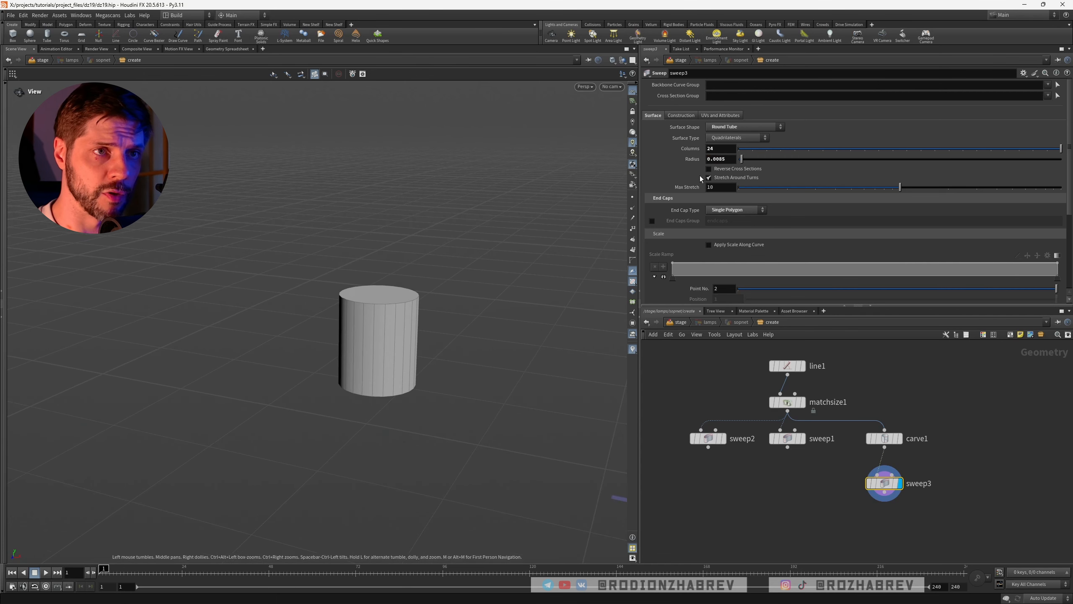
Set the end-section Sweep's Radius to 0.0082 so it fits just over the outer tube
click(727, 159)
key(BackSpace)
text(2)
key(Return)
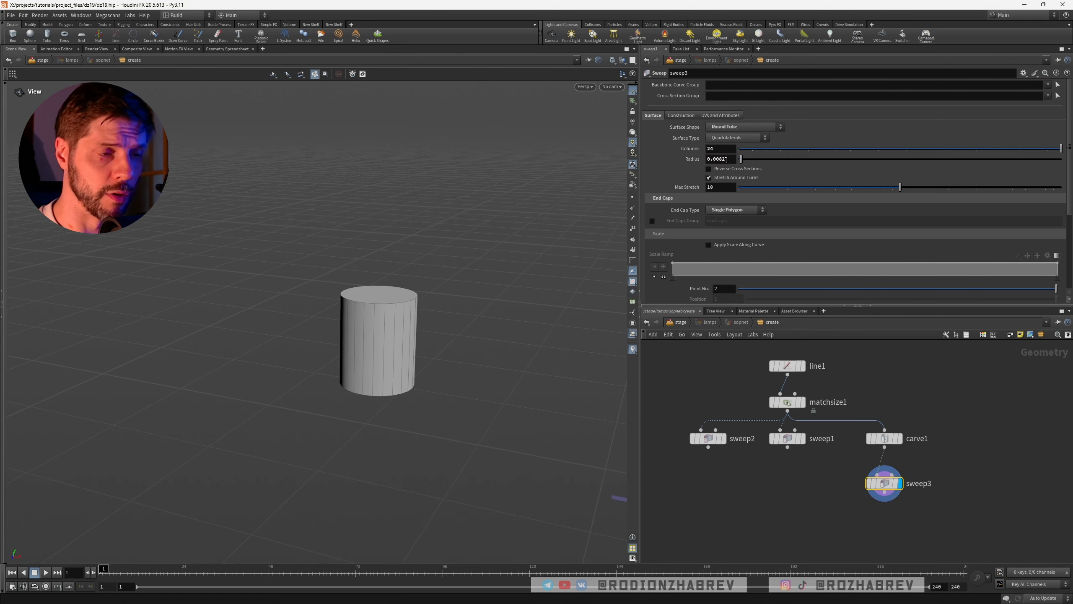
middle_drag(383, 349, 406, 313)
scroll(420, 314, up, 2)
scroll(442, 310, down, 1)
drag(406, 313, 383, 318)
Shorten the end section by setting the Carve node's First U to 0.99
click(890, 438)
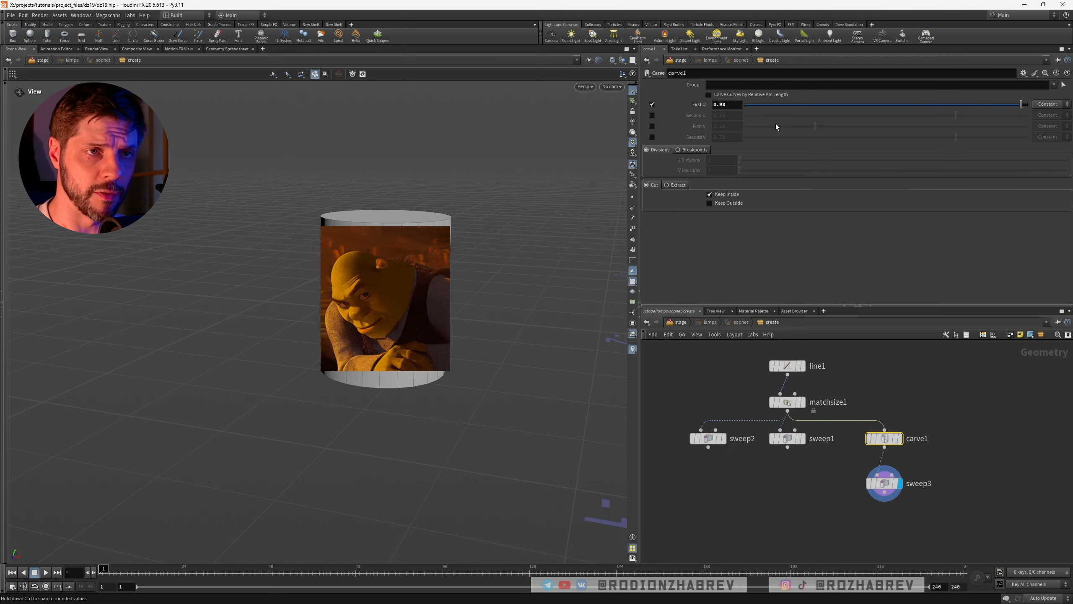
click(734, 104)
key(Return)
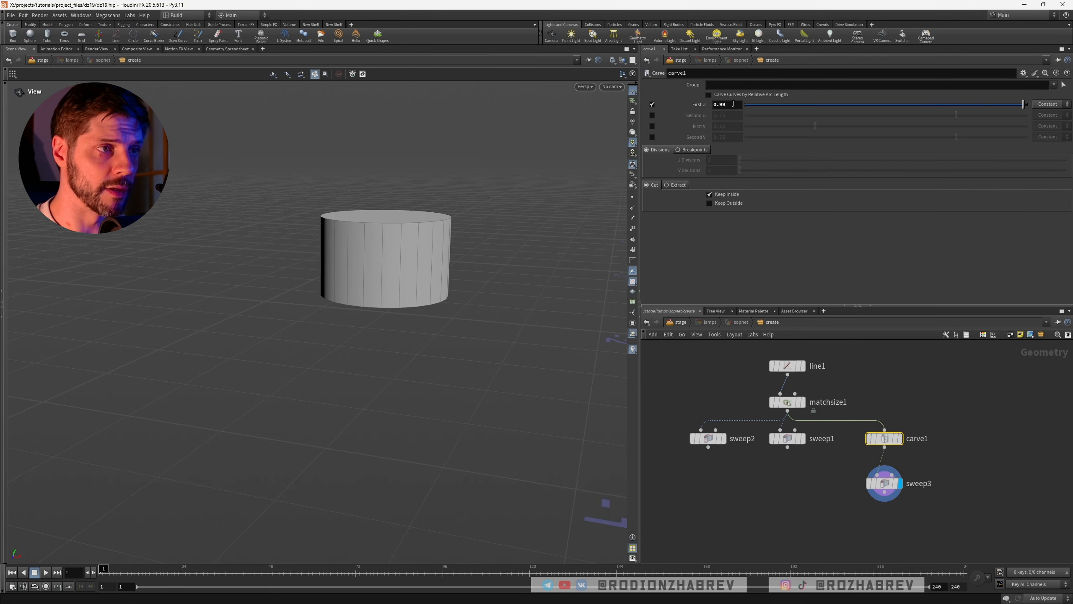
drag(403, 259, 397, 270)
scroll(412, 267, down, 3)
Add a Group node after the end-section Sweep, disabling Base Group and enabling Keep by Normals
click(884, 483)
key(Tab)
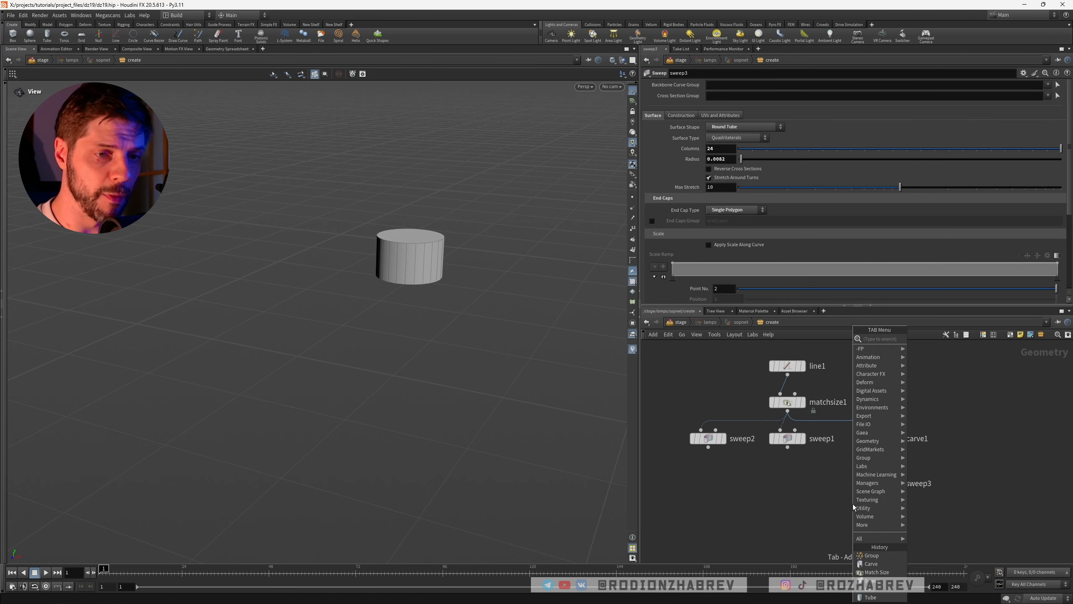
text(group)
key(Return)
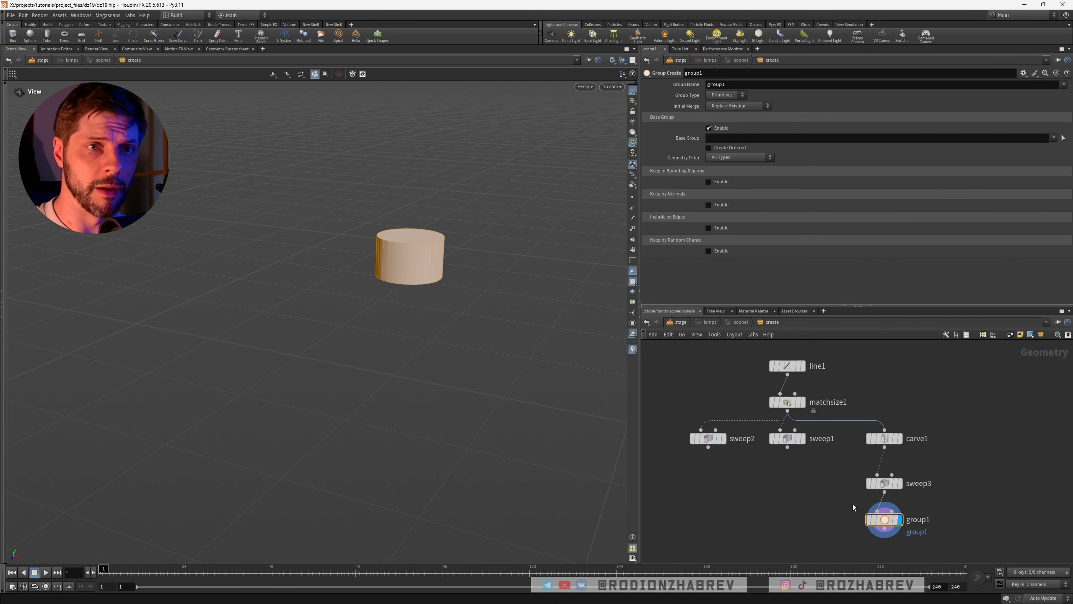
click(721, 128)
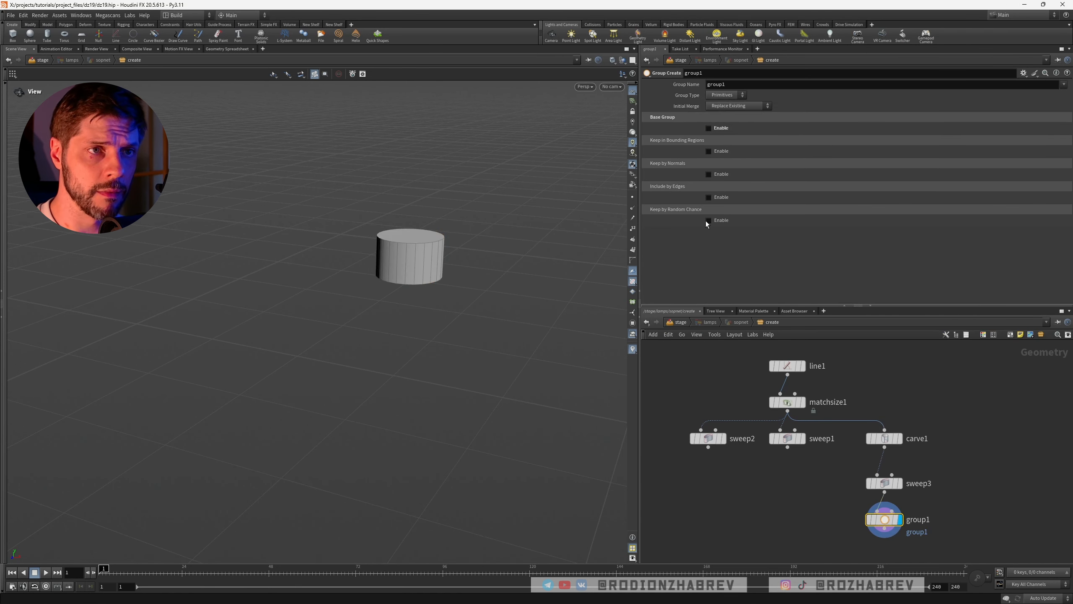
click(720, 174)
Restrict the group to the end section's underside with Direction 0, -1, 0 and Spread Angle 19.1
click(890, 206)
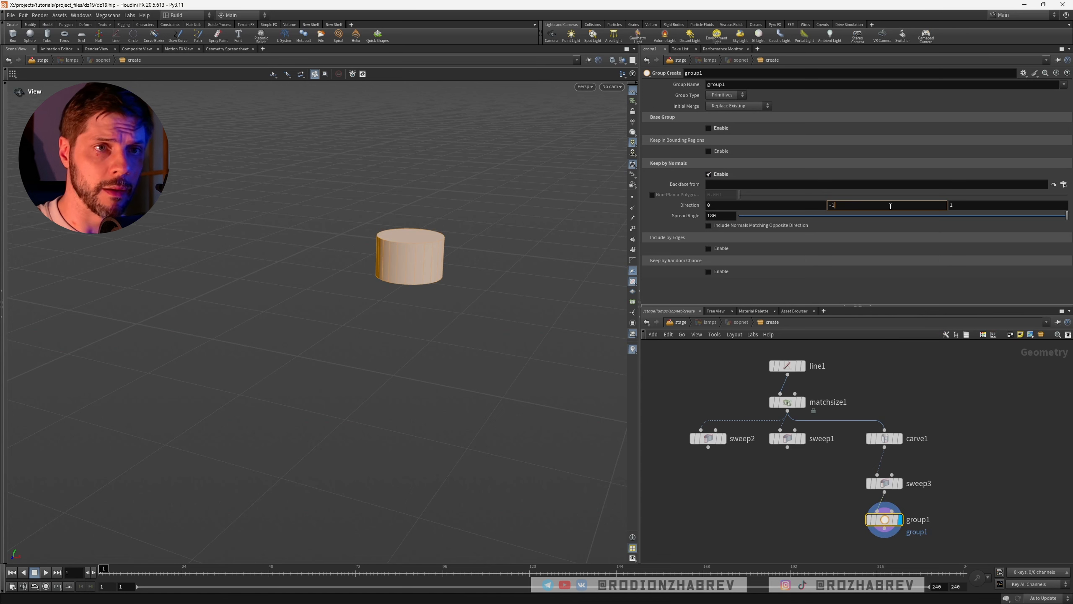
key(Tab)
text(0)
key(Return)
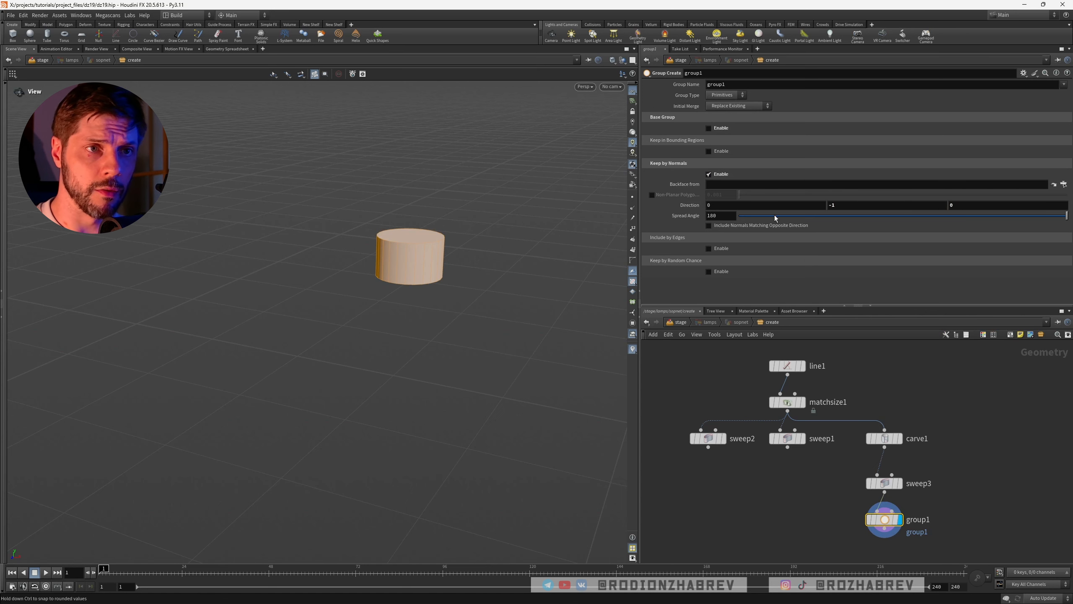
click(774, 216)
right_drag(412, 251, 494, 245)
drag(486, 253, 431, 165)
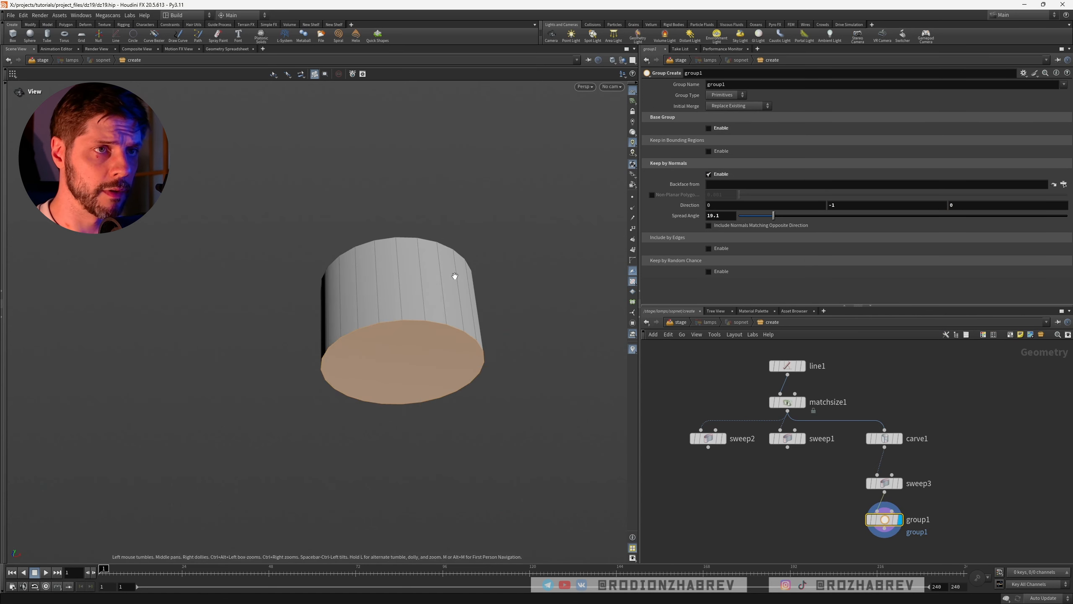
right_drag(455, 276, 426, 280)
middle_drag(426, 280, 409, 280)
right_drag(410, 281, 419, 279)
Name the underside face group bottom
double_click(733, 86)
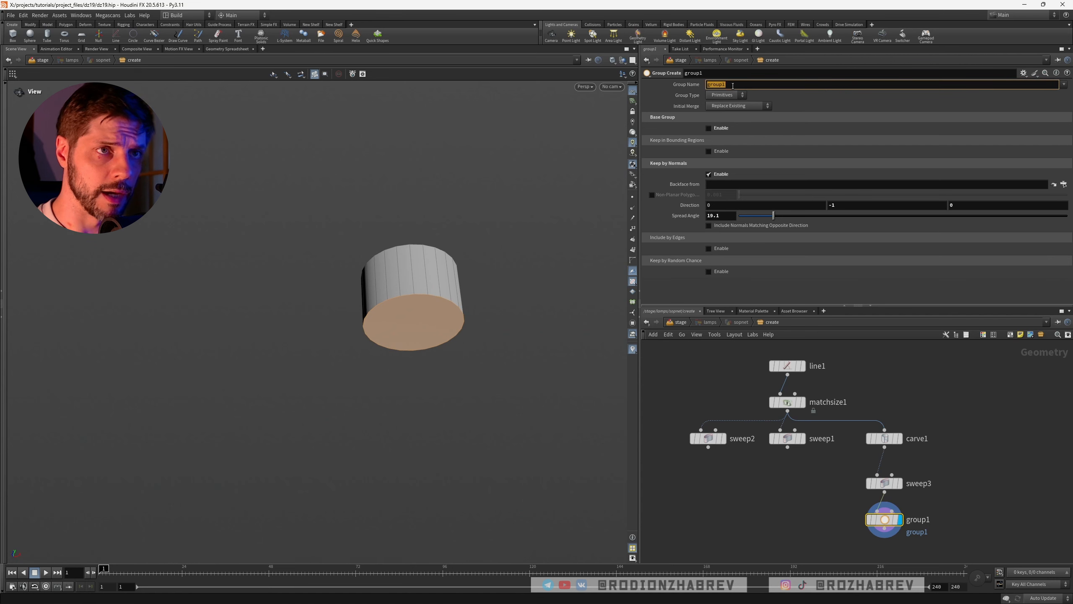
text(bottom)
key(Return)
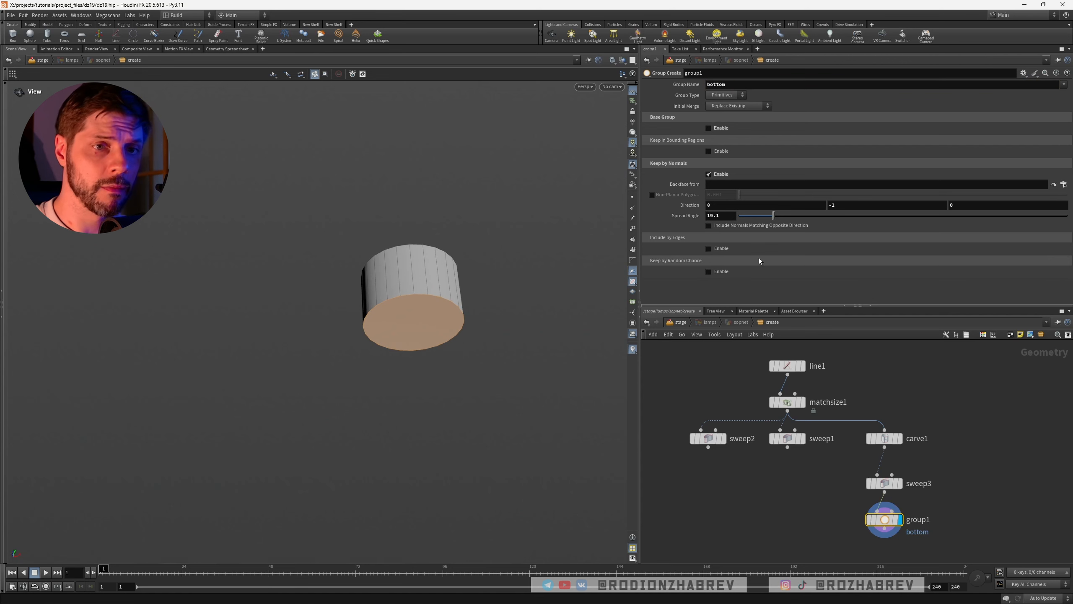
Add a Blast node after the Group node and delete the bottom group with it
middle_drag(828, 552, 816, 486)
key(Tab)
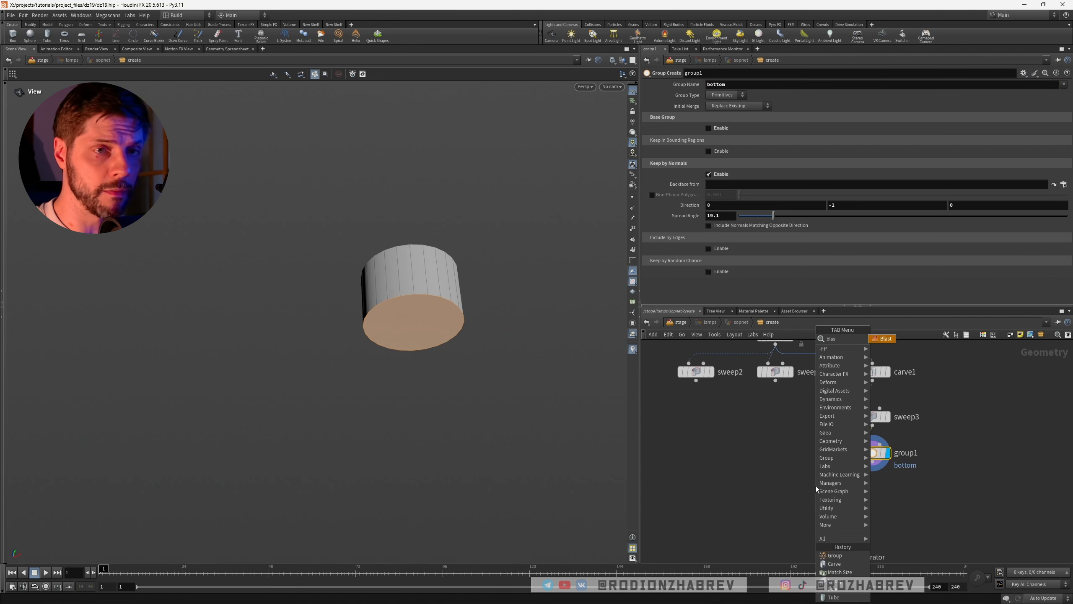
text(blast)
key(Return)
click(1054, 85)
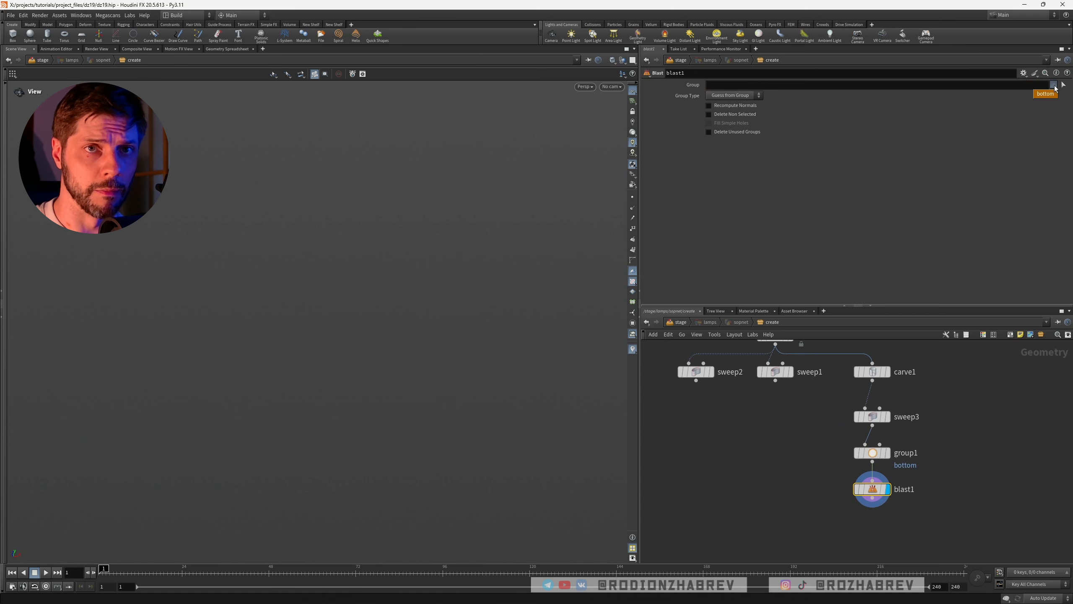
click(1047, 94)
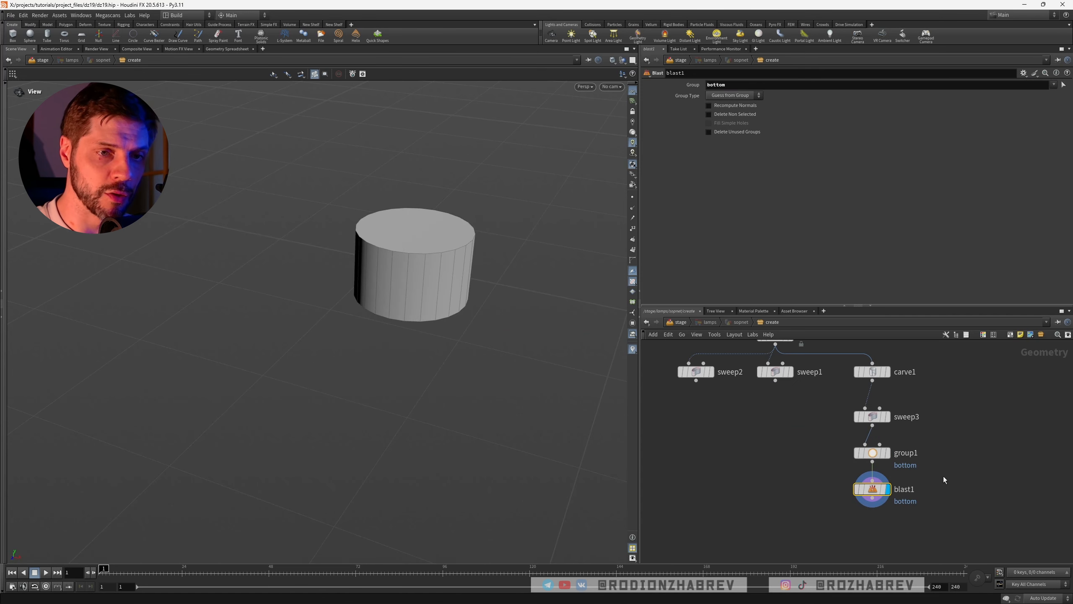
Add a PolyBevel node after the Blast node and set its Distance to 0.0006
key(Tab)
text(polybevel)
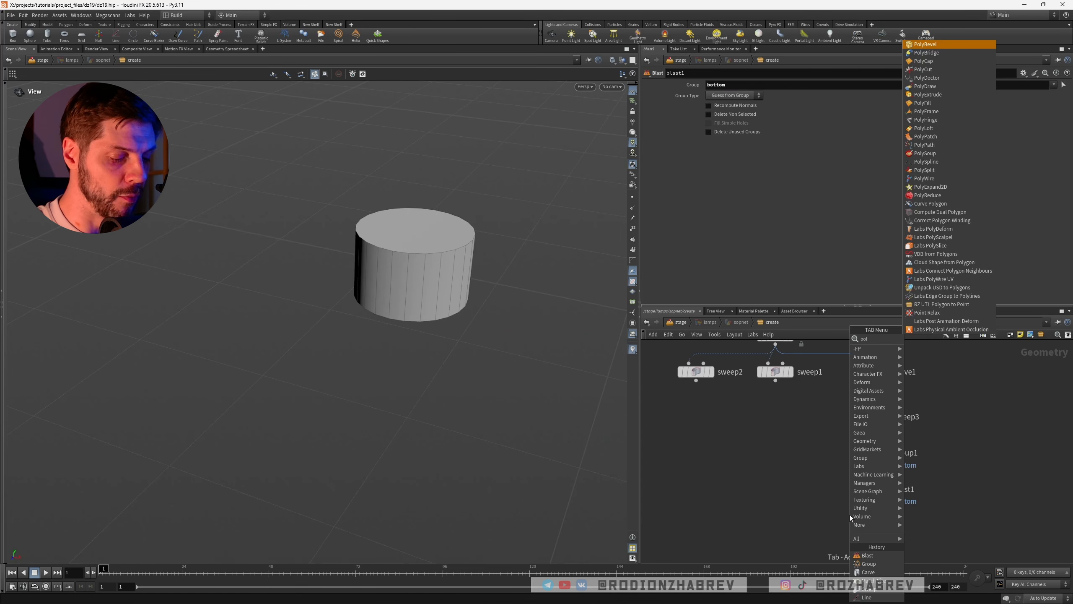
key(Return)
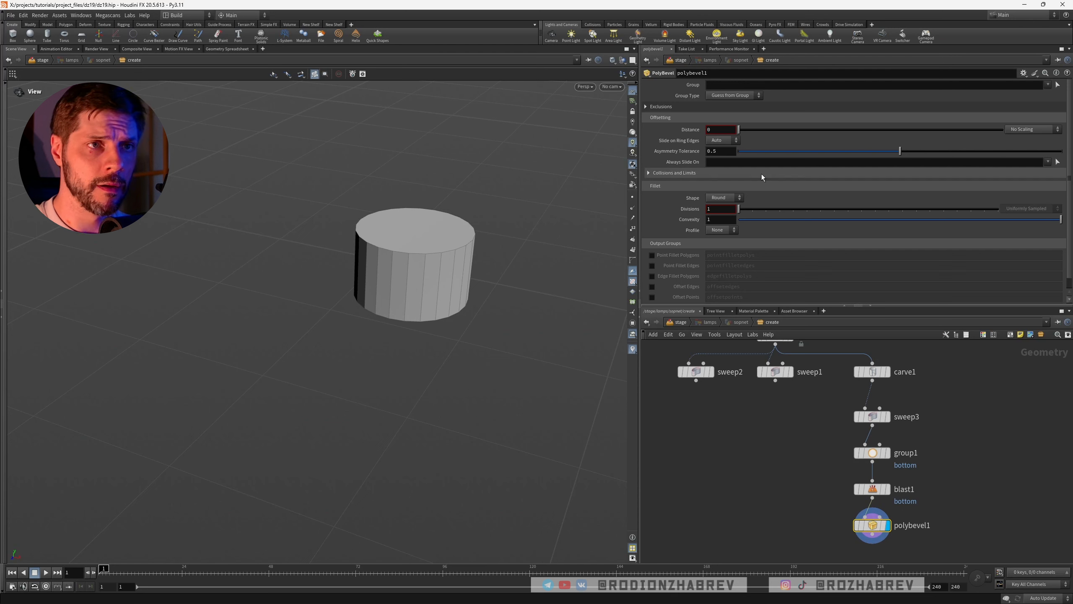
drag(739, 133, 741, 132)
click(731, 131)
key(BackSpace)
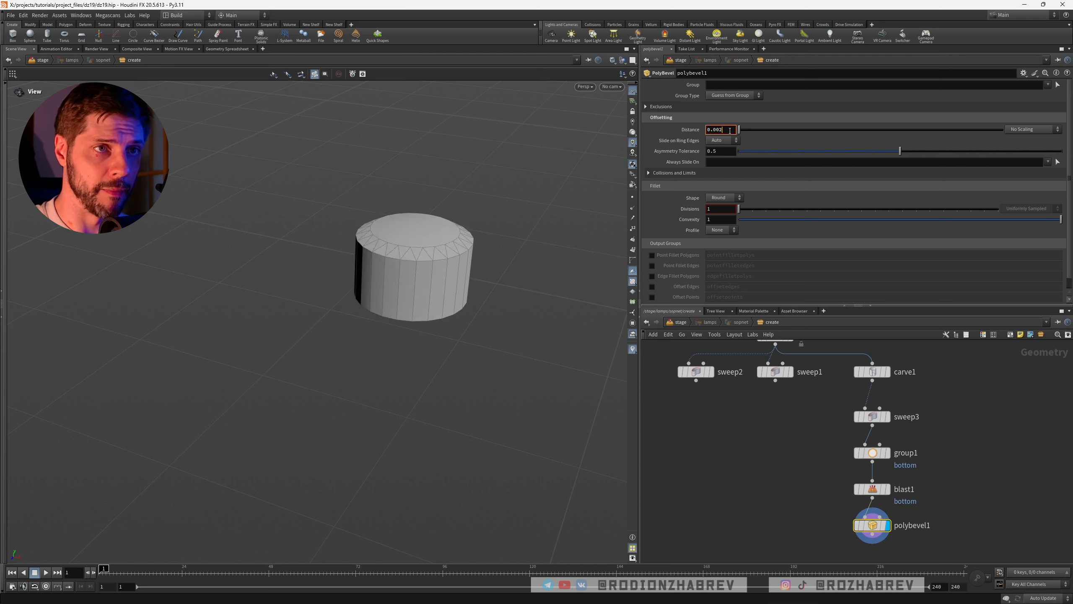
text(1)
key(Return)
click(730, 131)
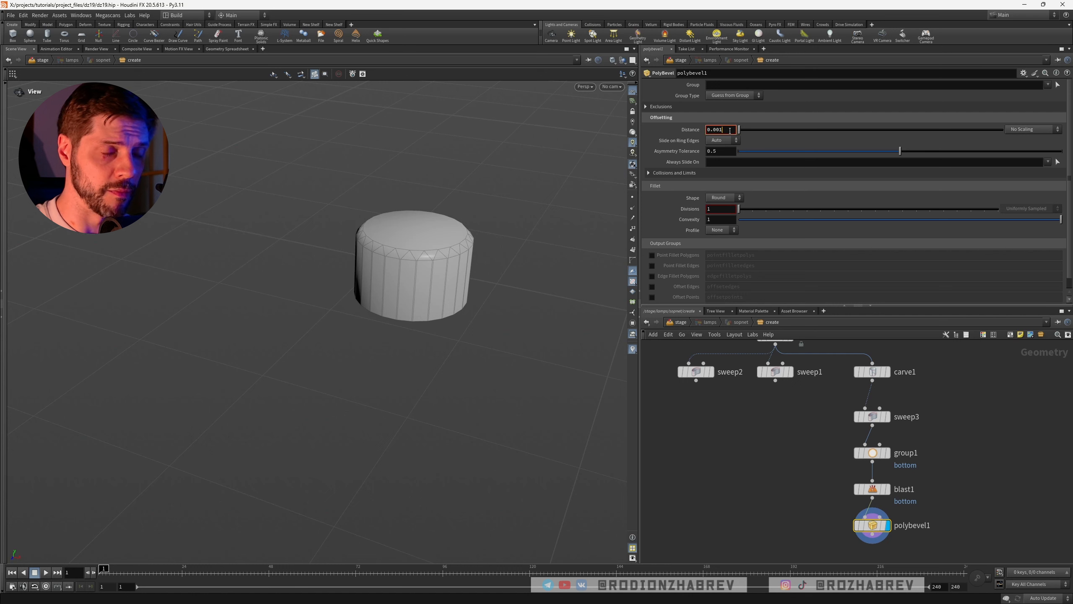
text(6)
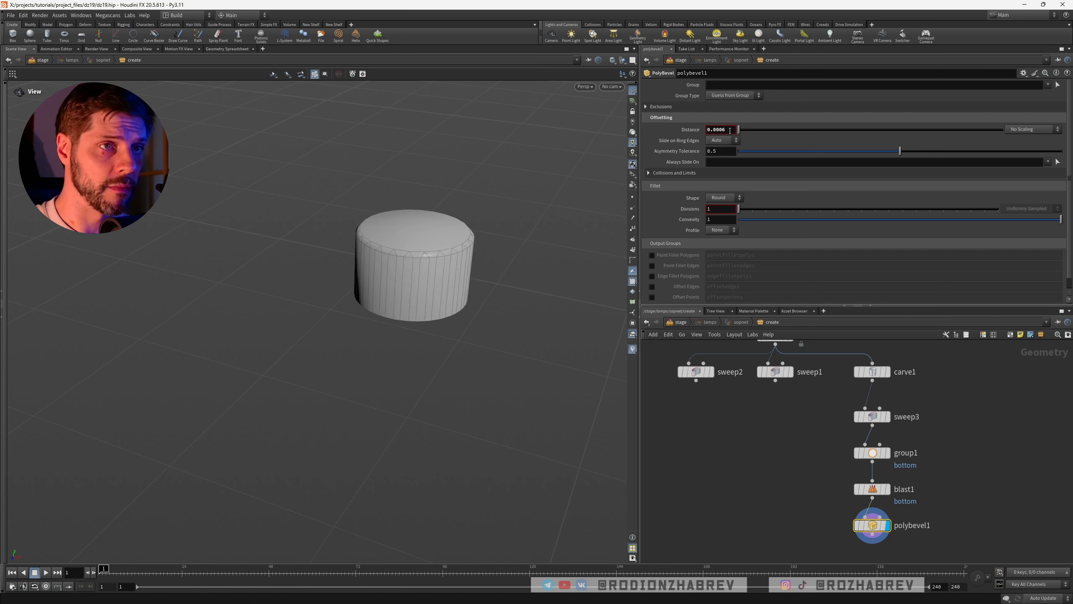
Limit the bevel to the cap's upper rim by raising the exclusion's Maximum Normal Angle to 39.1
click(660, 107)
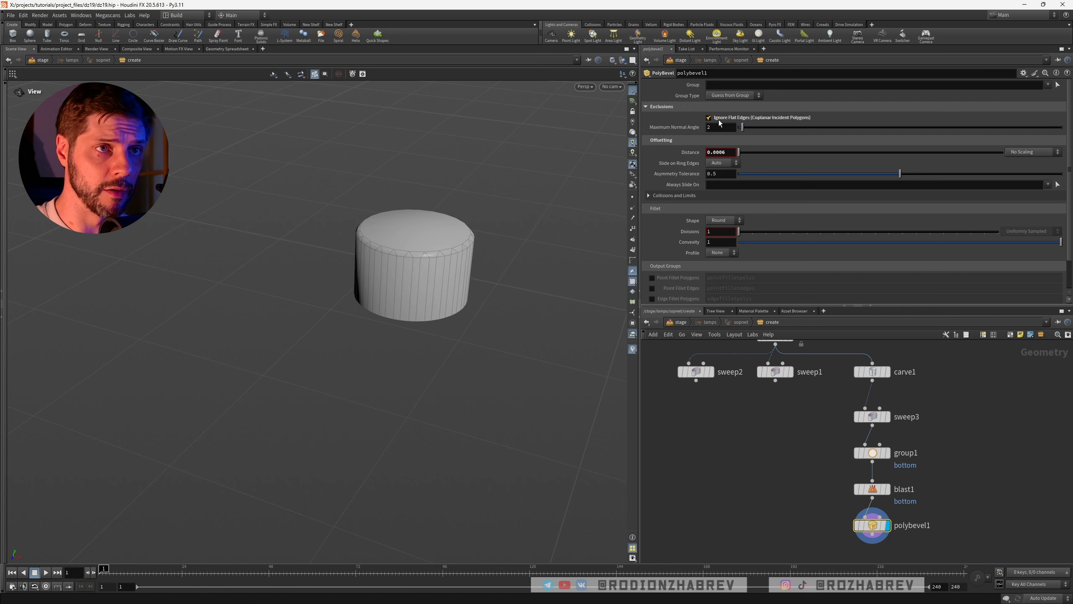
drag(745, 131, 809, 128)
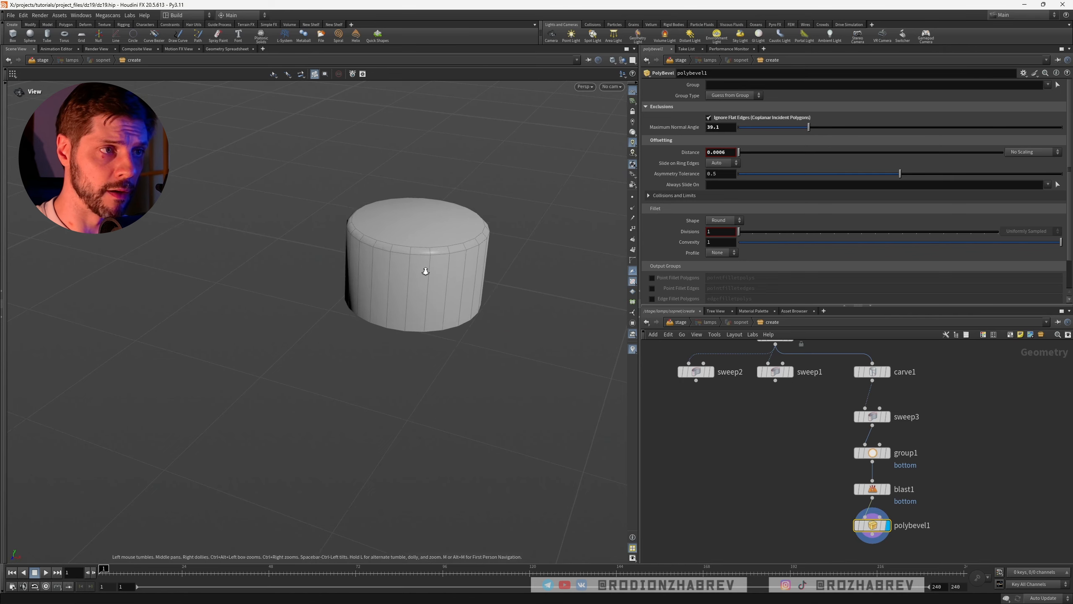
drag(414, 269, 414, 239)
scroll(436, 264, up, 5)
scroll(435, 262, down, 4)
Set the PolyBevel fillet's Divisions to 4
drag(739, 231, 786, 234)
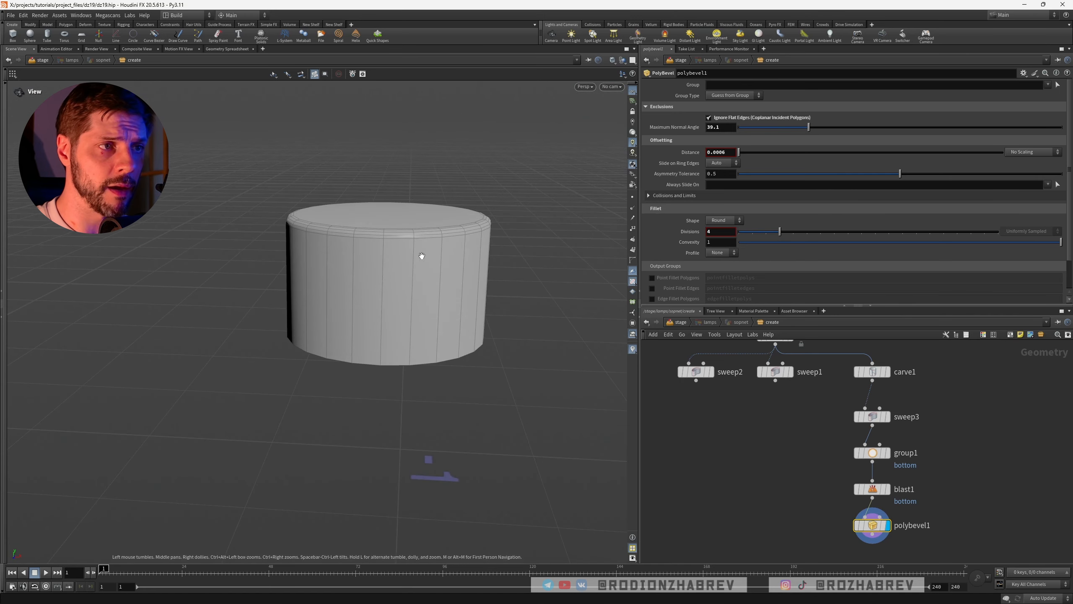
drag(419, 256, 387, 263)
scroll(401, 262, up, 5)
scroll(380, 245, down, 8)
right_drag(387, 263, 449, 261)
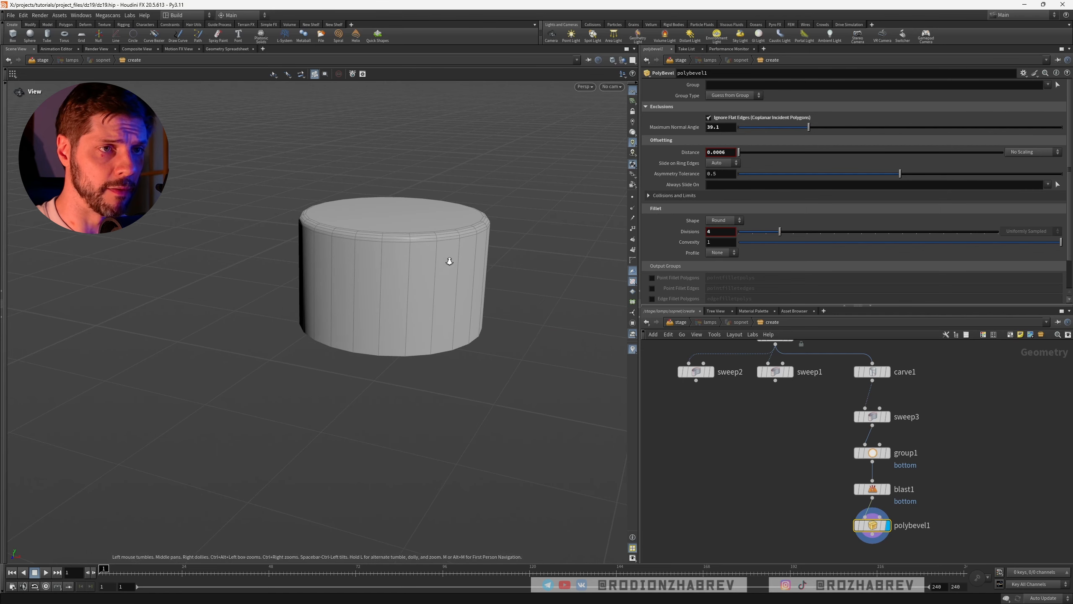
Smooth the rim's bevel further by setting the PolyBevel Divisions to 8
mouse_move(416, 252)
mouse_down()
mouse_move(470, 263)
mouse_move(427, 259)
mouse_up()
drag(780, 231, 835, 232)
mouse_move(415, 240)
mouse_down()
mouse_move(451, 228)
mouse_move(412, 230)
mouse_move(412, 243)
mouse_up()
mouse_move(396, 272)
mouse_down()
mouse_move(395, 283)
mouse_move(397, 274)
mouse_up()
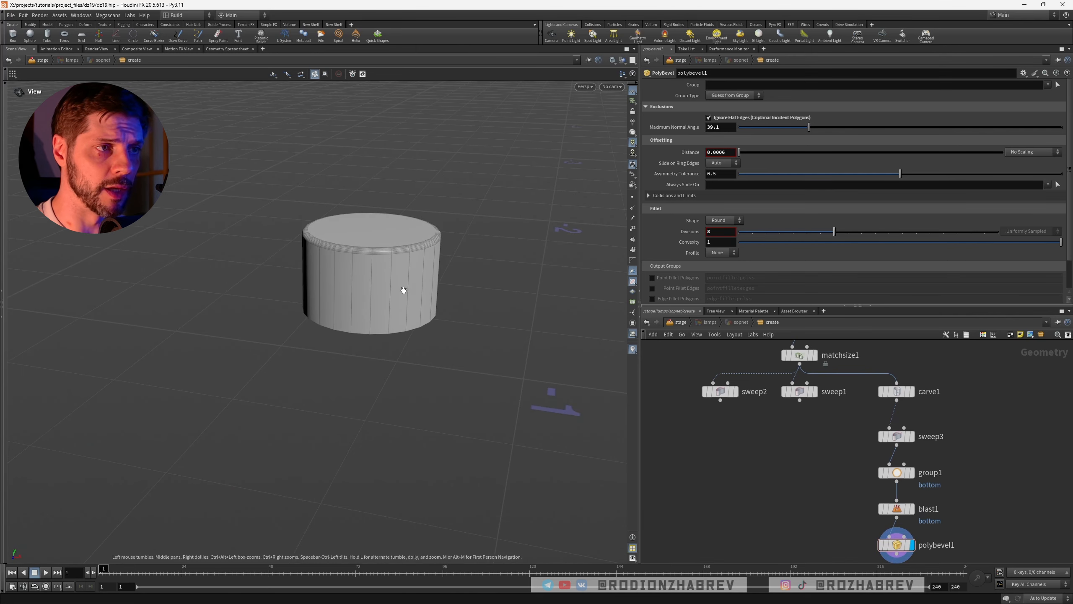
Select the sweep1 and sweep3 nodes together and set their Columns to 96 for rounder tubes
drag(836, 437, 778, 386)
shift+drag(960, 418, 861, 447)
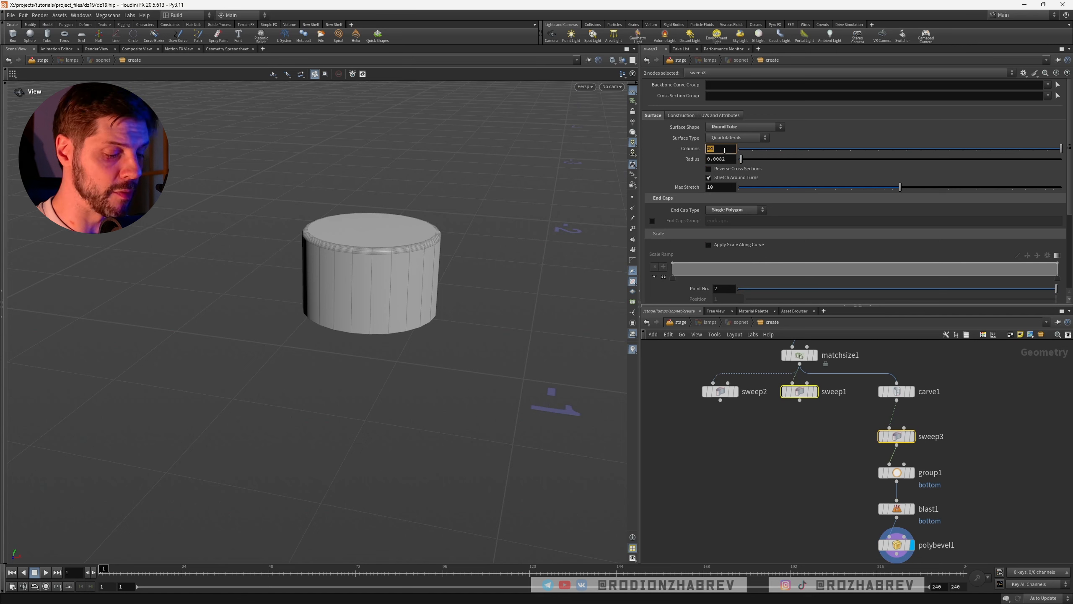
key(Return)
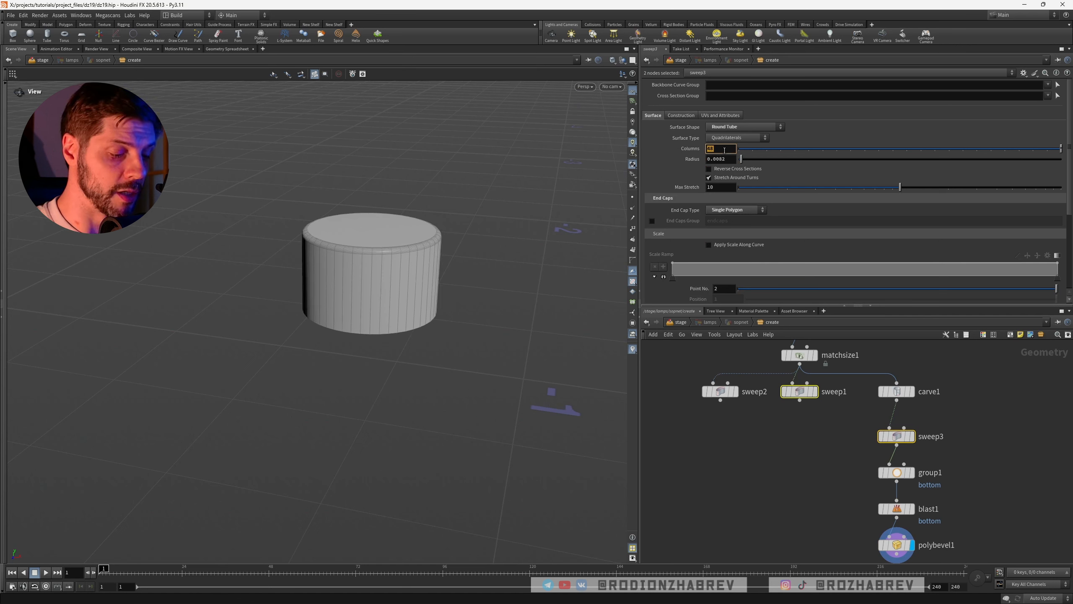
click(724, 150)
text(96)
key(Return)
mouse_move(382, 249)
mouse_down()
mouse_move(391, 279)
mouse_move(379, 259)
mouse_up()
scroll(378, 259, up, 5)
scroll(410, 251, down, 4)
click(765, 471)
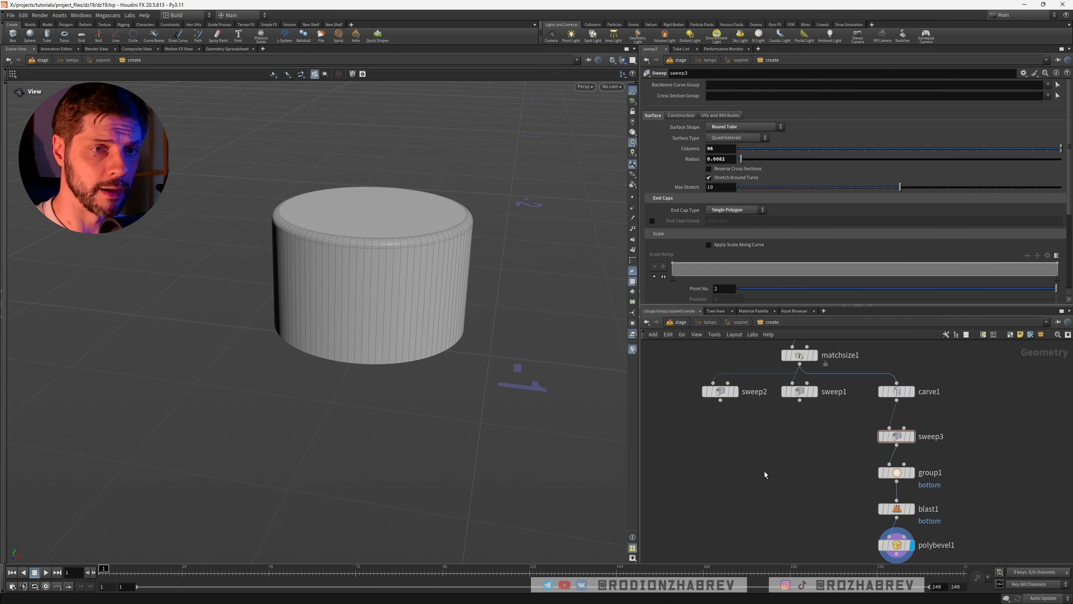
scroll(768, 471, down, 2)
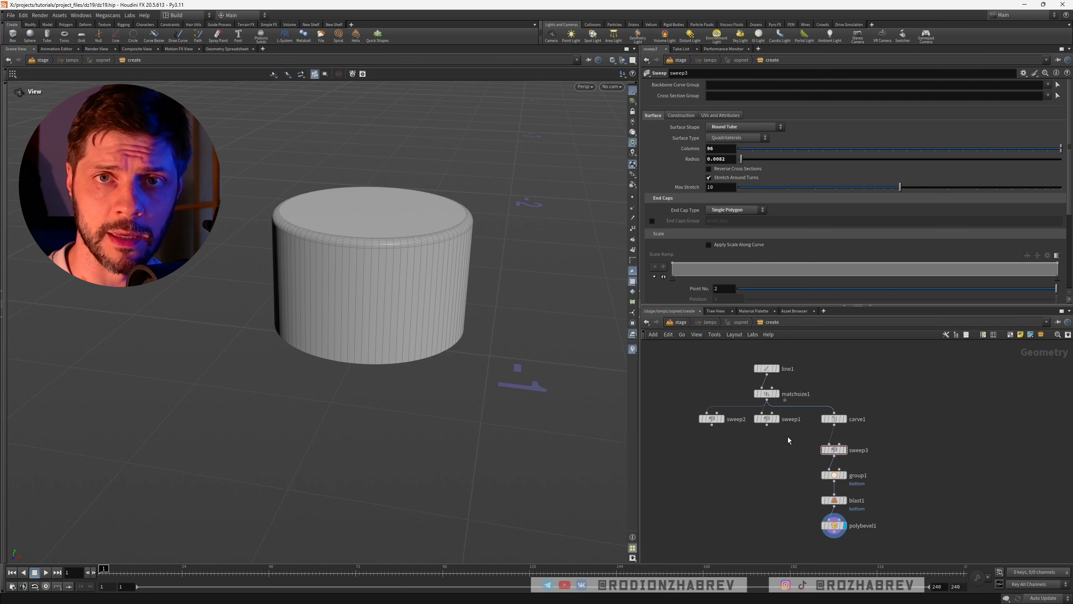
mouse_move(370, 285)
mouse_down()
mouse_move(348, 279)
mouse_move(376, 300)
mouse_up()
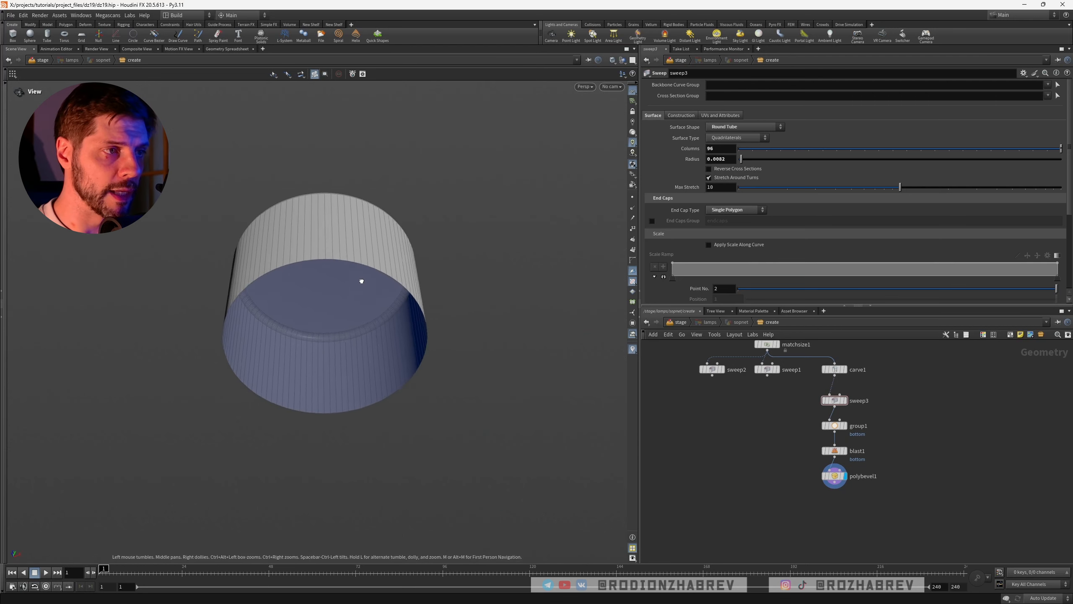
Add a PolyExtrude after polybevel1 with a Distance of -0.001 and Output Back enabled to give the cap wall thickness
click(835, 476)
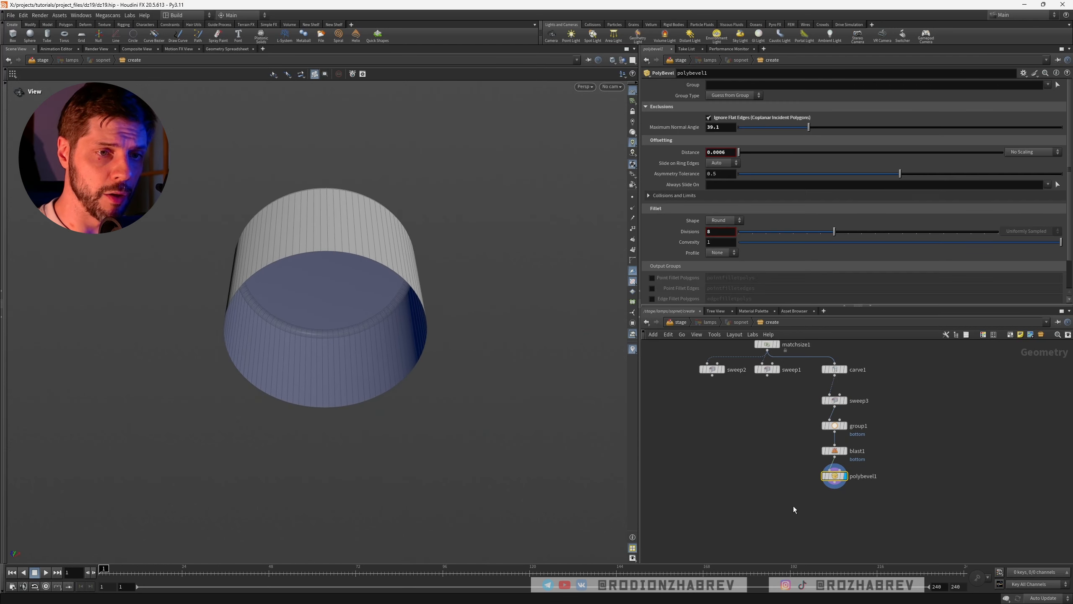
key(Tab)
text(polye)
key(Return)
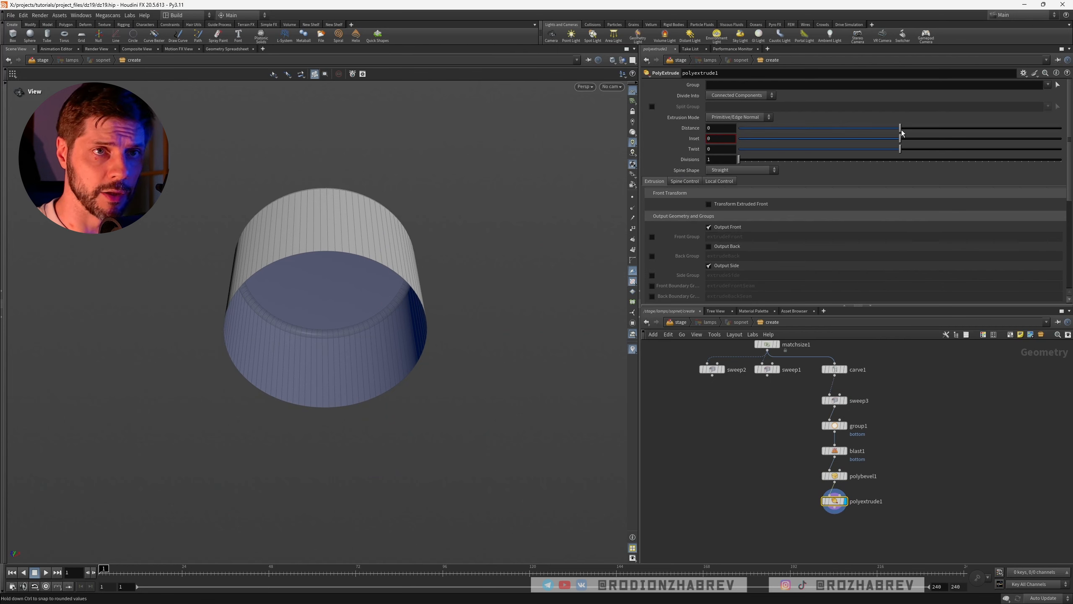
drag(902, 132, 901, 131)
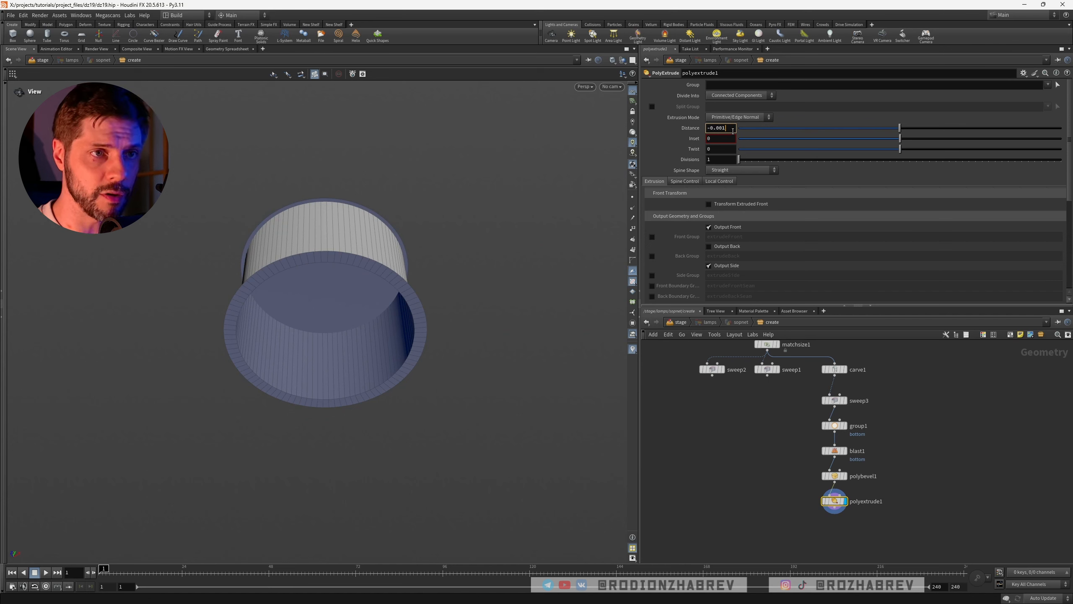
click(729, 247)
drag(338, 312, 361, 216)
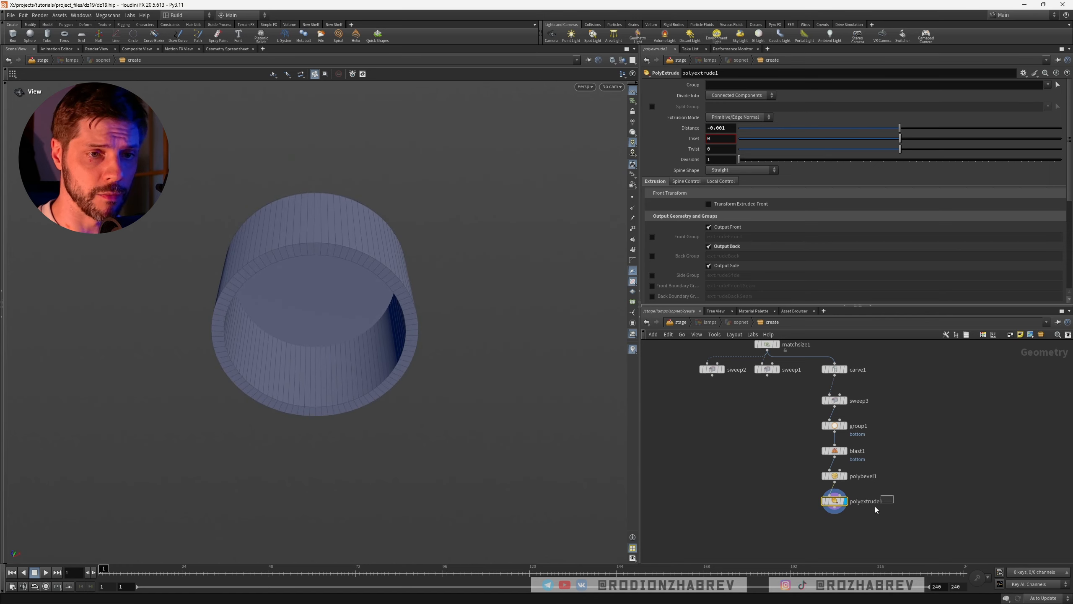
Append a Reverse node after polyextrude1 to flip the cap's normals and check the cap from below and above
key(Tab)
text(reve)
key(Return)
key(Return)
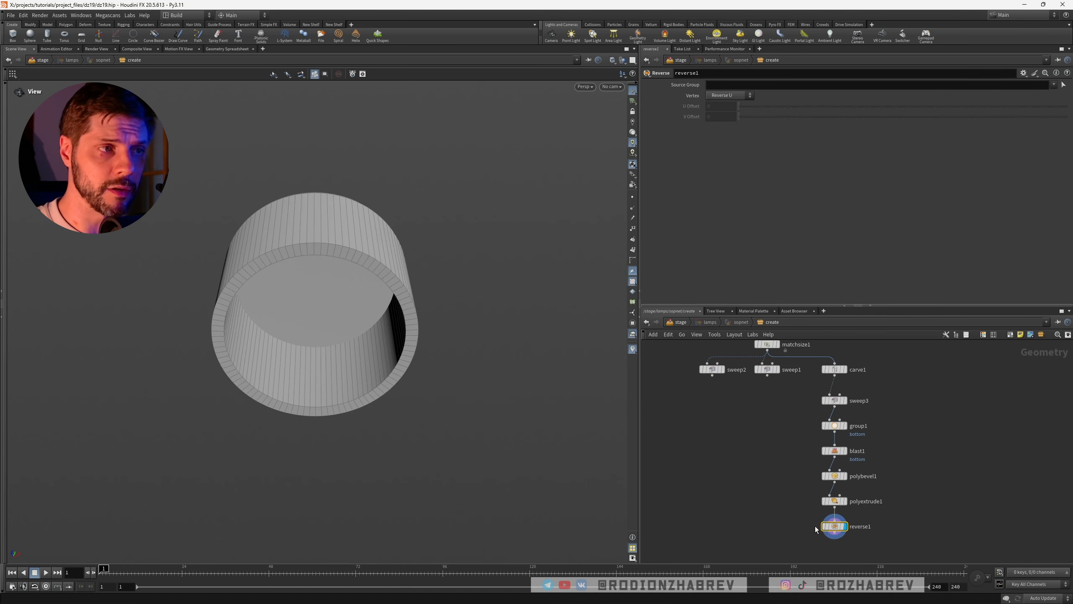
drag(379, 295, 357, 297)
scroll(370, 260, down, 5)
scroll(405, 260, up, 5)
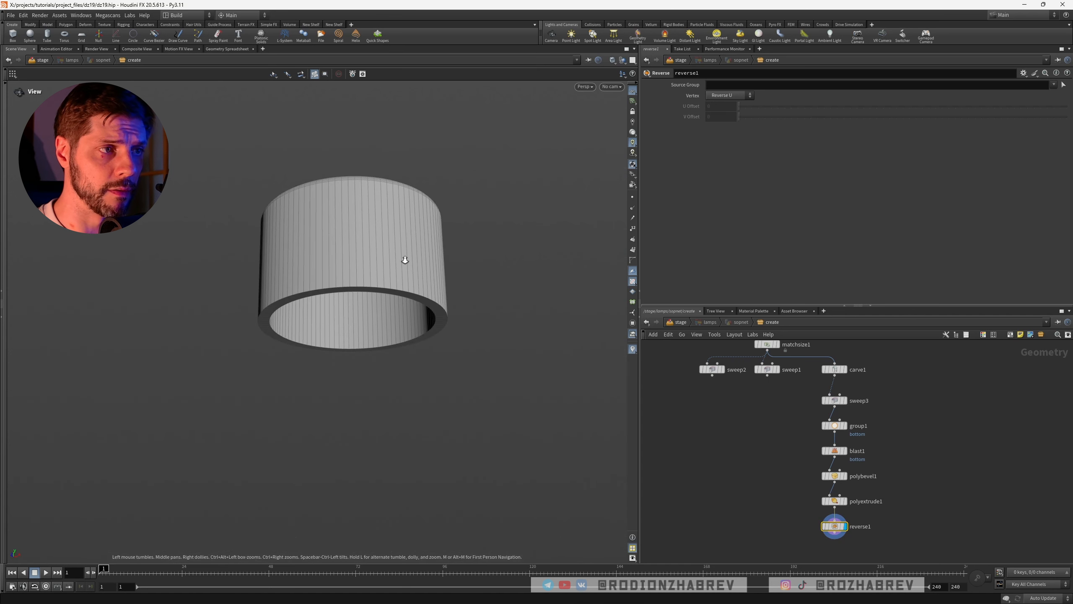
drag(382, 203, 385, 296)
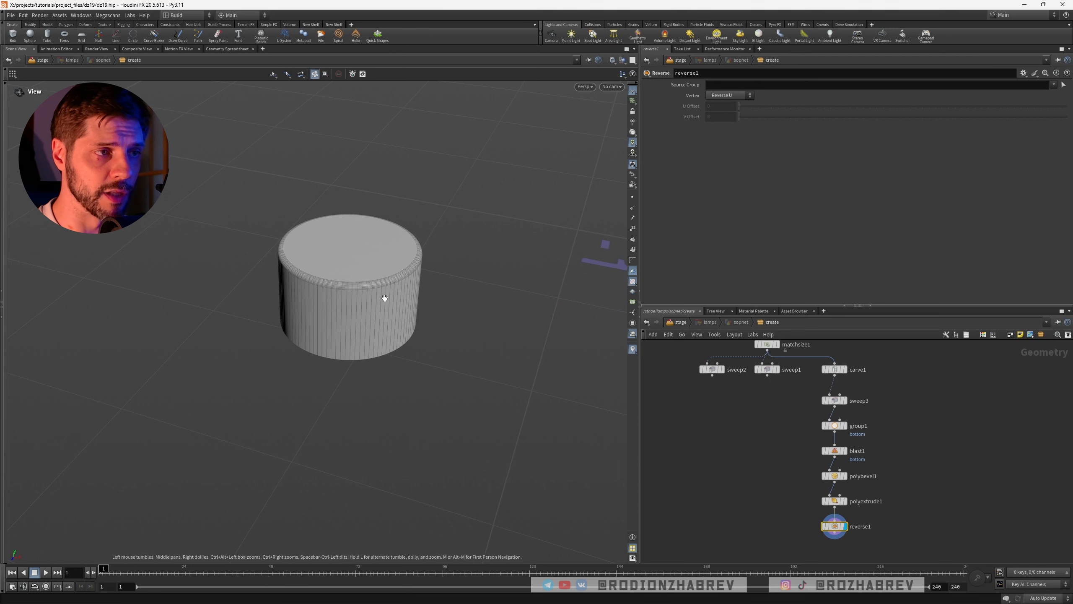
scroll(382, 307, up, 5)
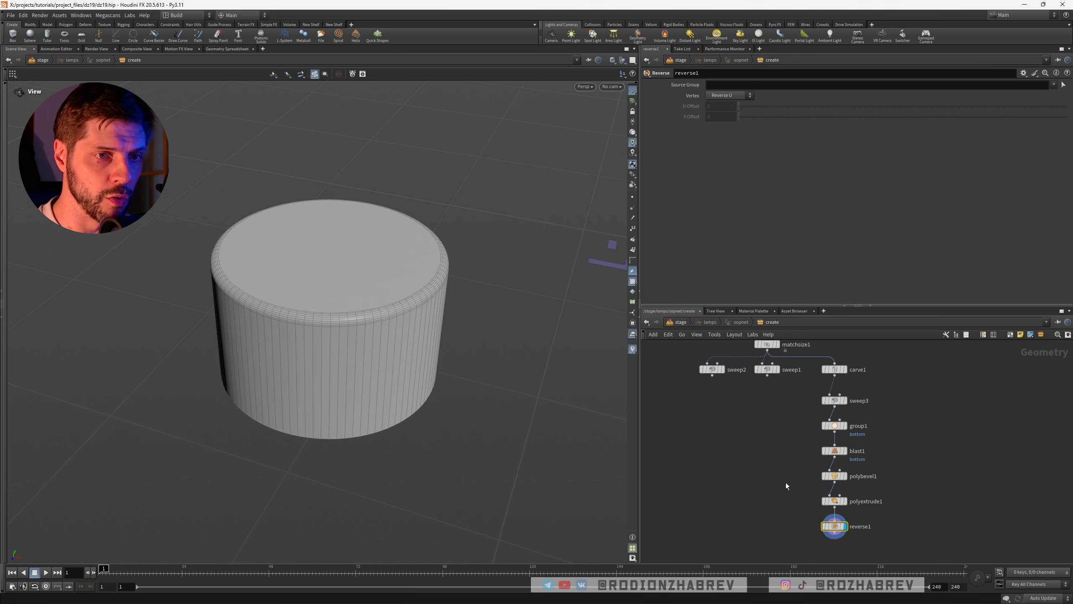
Move sweep1 lower in the network beside the cap branch and append a Boolean node to it
middle_drag(786, 483, 782, 457)
drag(766, 346, 769, 473)
middle_drag(769, 473, 789, 442)
click(777, 401)
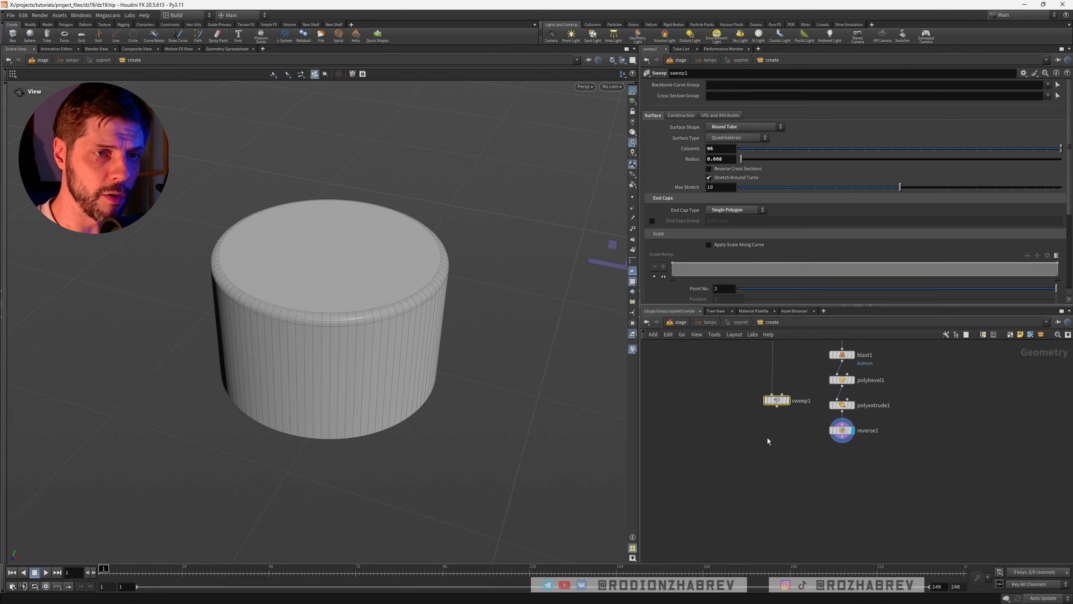
key(Tab)
text(bool)
key(Return)
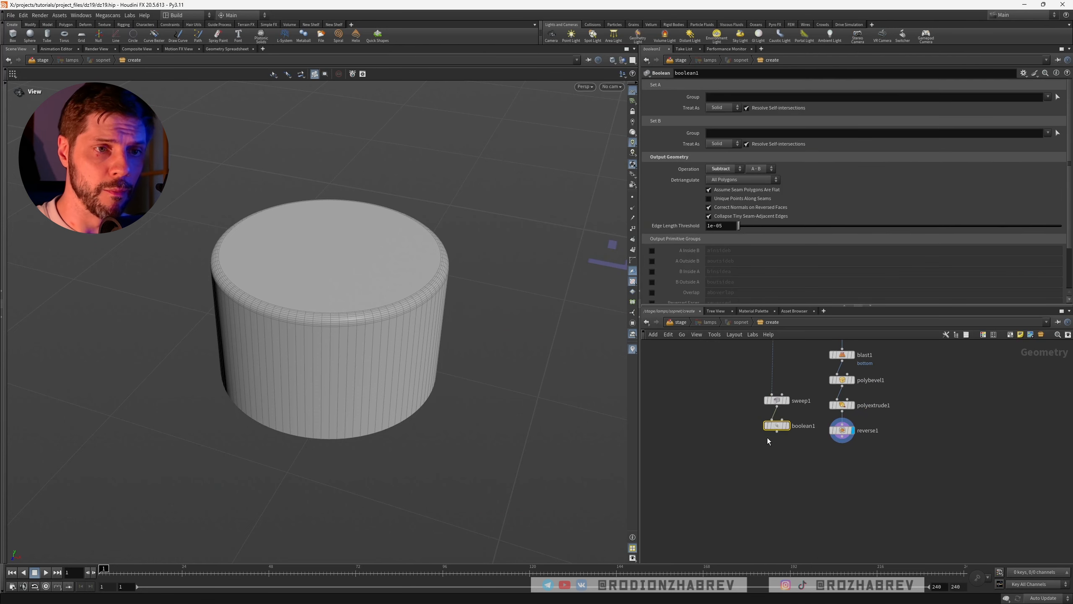
Place boolean1 lower, connect reverse1 to its second input and display the result of subtracting the cap from the tube
click(776, 467)
drag(842, 442, 787, 460)
drag(741, 455, 797, 489)
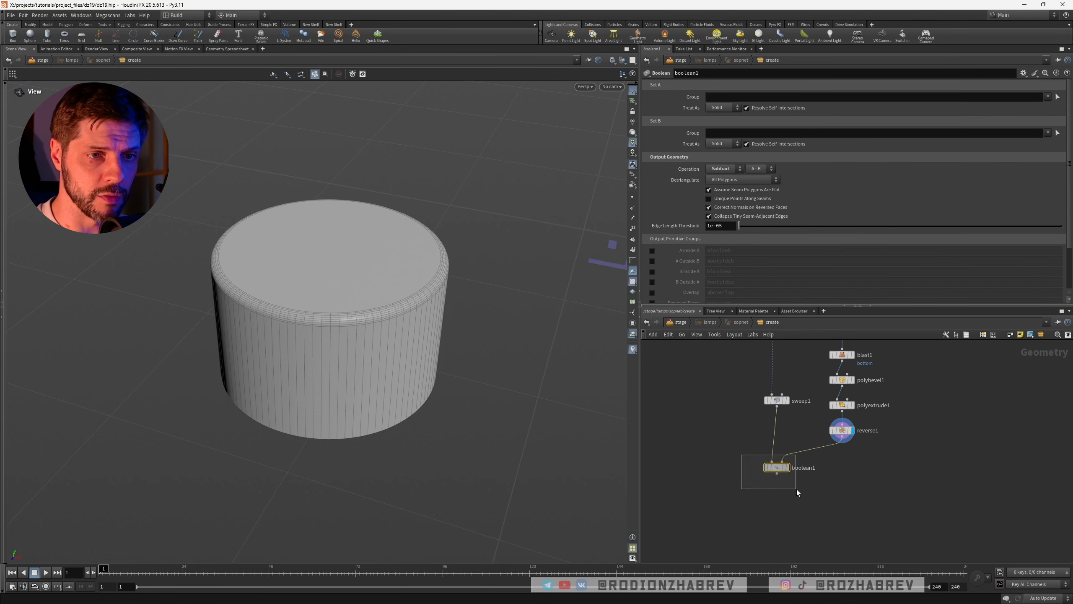
key(r)
scroll(331, 353, down, 5)
mouse_move(332, 354)
mouse_down()
mouse_move(358, 304)
mouse_move(359, 334)
mouse_up()
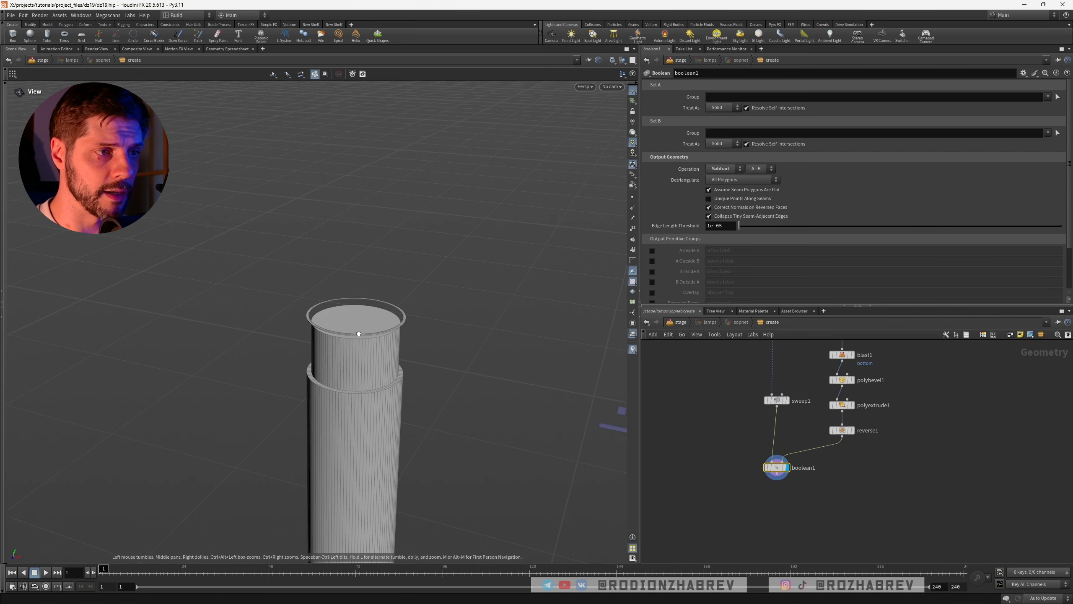
right_drag(350, 349, 385, 343)
drag(385, 343, 403, 364)
Display sweep1 on its own, then display reverse1 with sweep1 templated as a wireframe for comparison
click(776, 400)
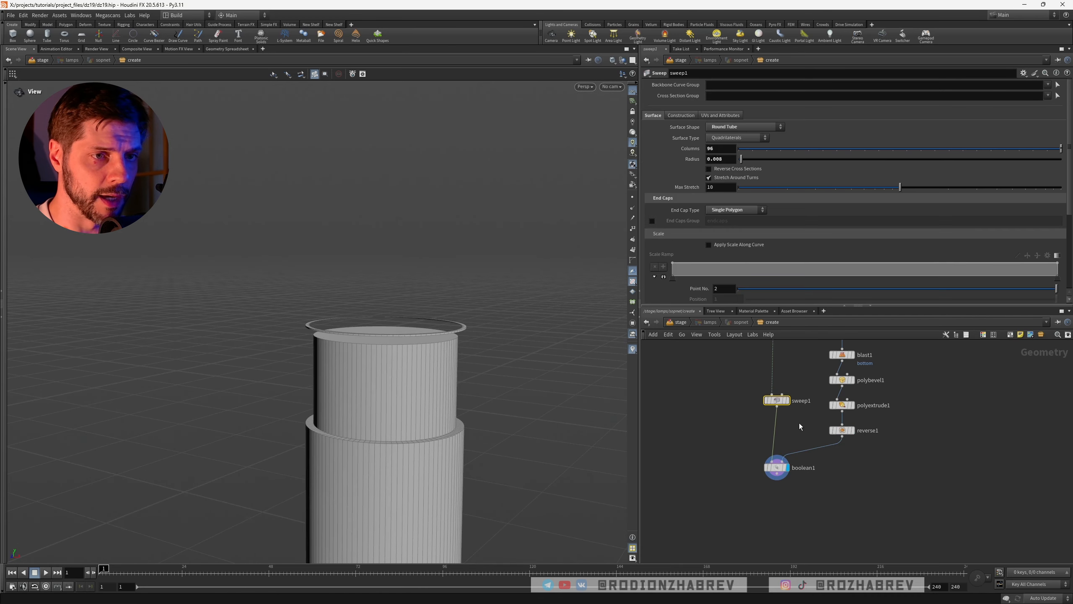
key(r)
click(842, 432)
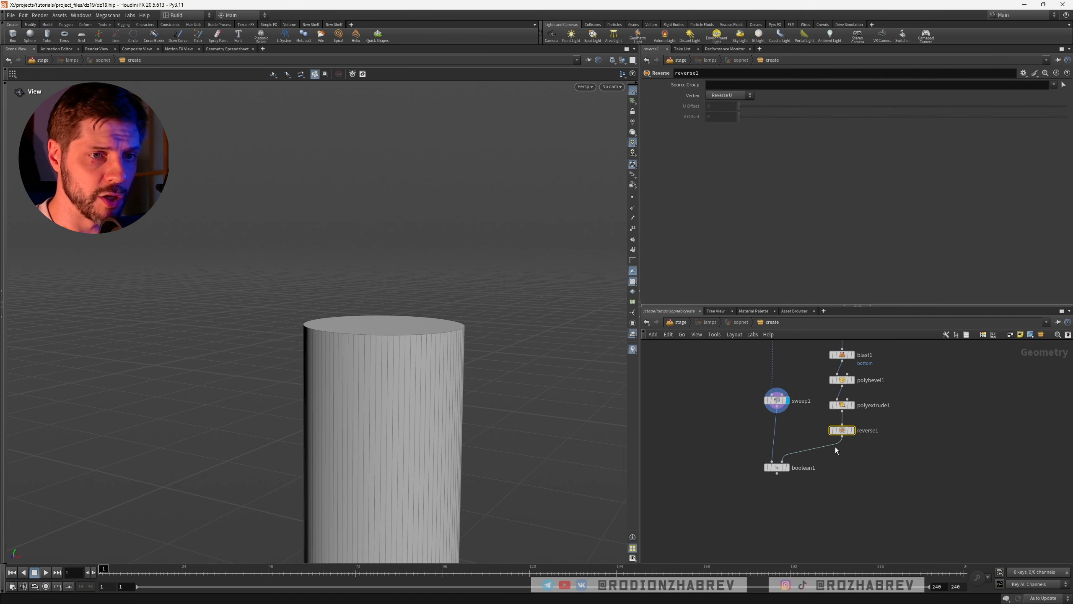
key(r)
click(776, 400)
key(e)
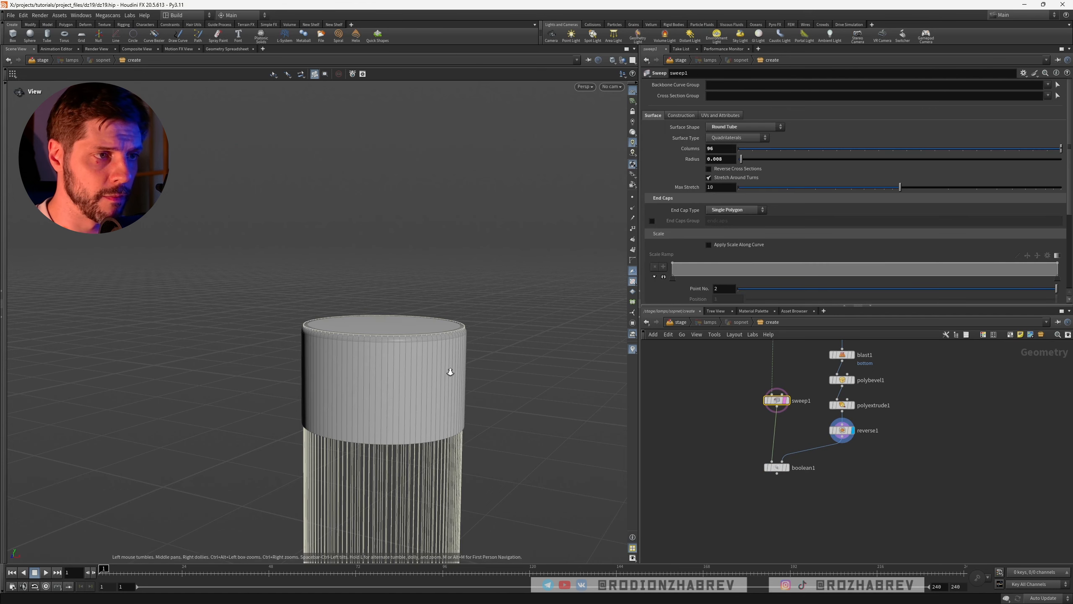
Examine how the tube's end fits inside the cap, especially around the bevelled upper rim
mouse_move(451, 373)
right_down()
mouse_move(474, 341)
mouse_move(438, 333)
mouse_move(449, 352)
right_up()
mouse_move(449, 352)
mouse_down()
mouse_move(455, 294)
mouse_move(449, 371)
mouse_up()
right_drag(448, 371, 476, 299)
drag(529, 306, 508, 344)
right_drag(498, 355, 484, 371)
drag(484, 371, 441, 371)
right_drag(441, 371, 454, 375)
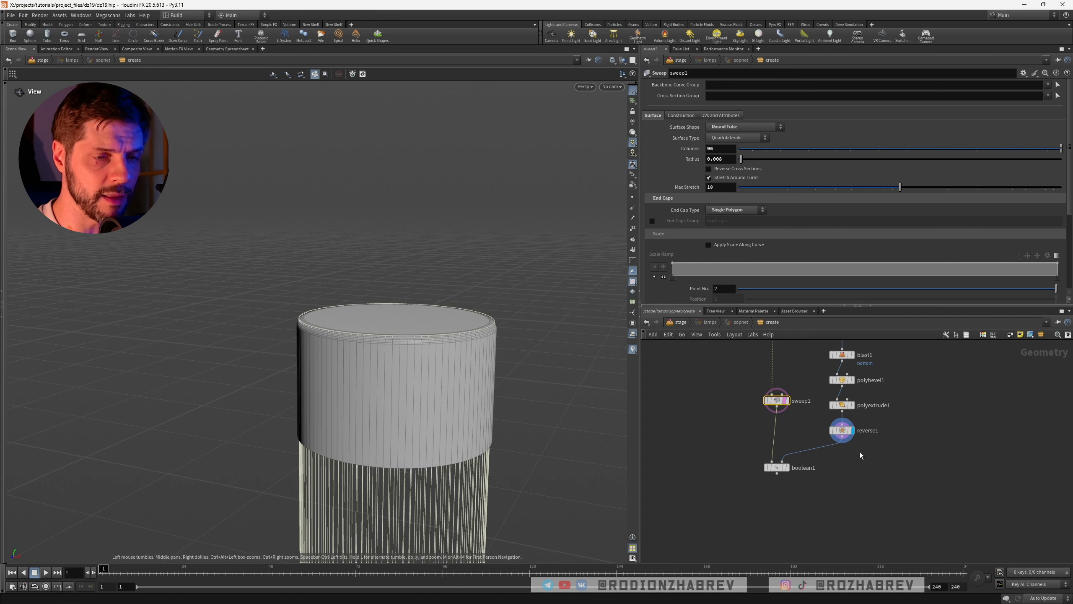
scroll(871, 447, down, 1)
middle_drag(878, 442, 863, 491)
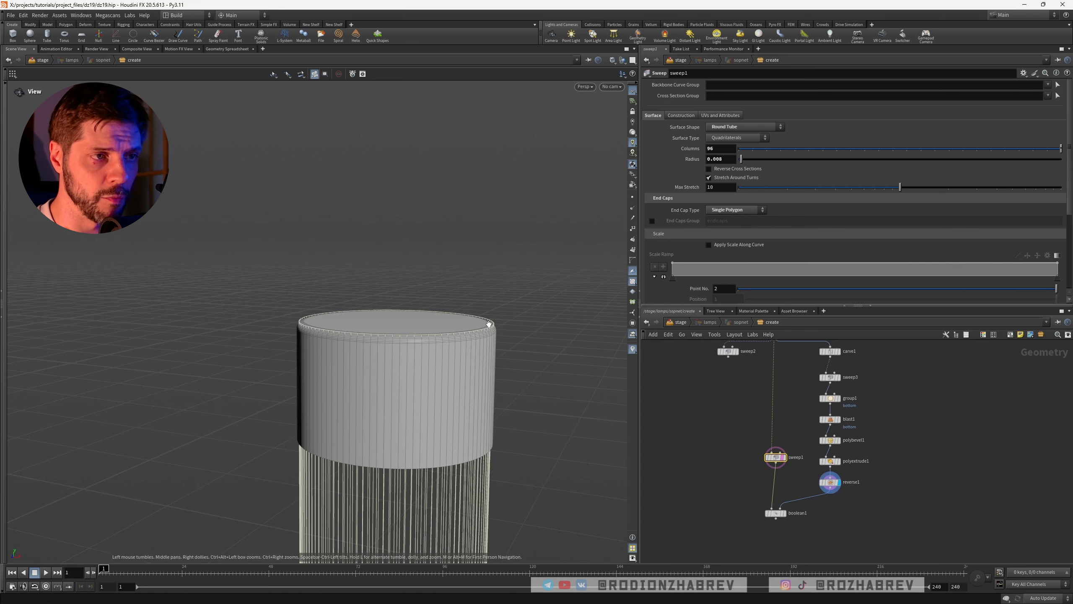
scroll(481, 343, up, 4)
drag(498, 321, 490, 323)
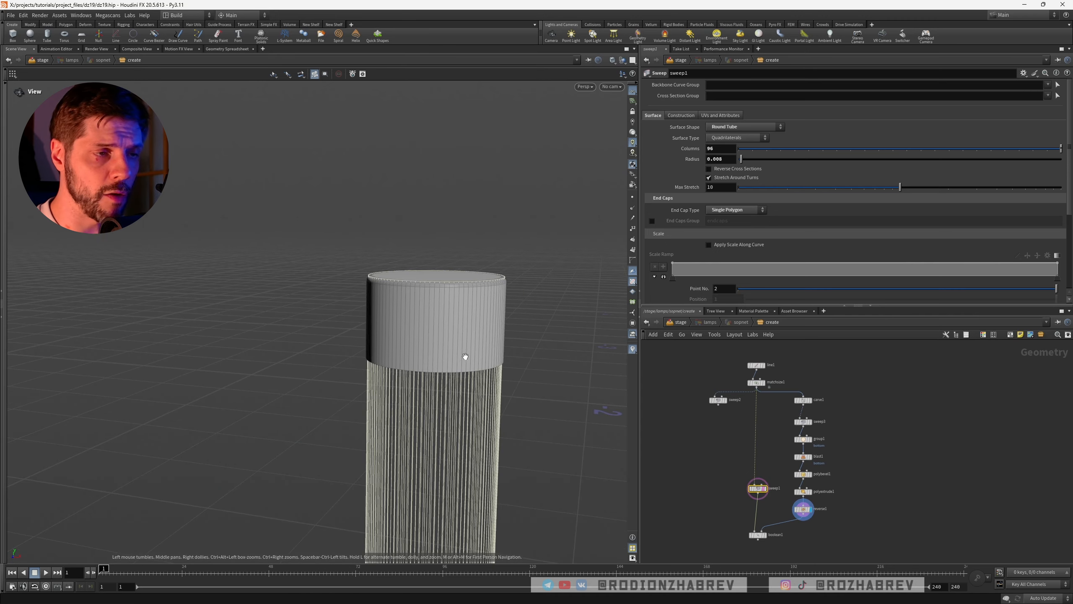
drag(455, 354, 554, 365)
Insert a Transform node on the connection between matchsize1 and sweep1
click(754, 366)
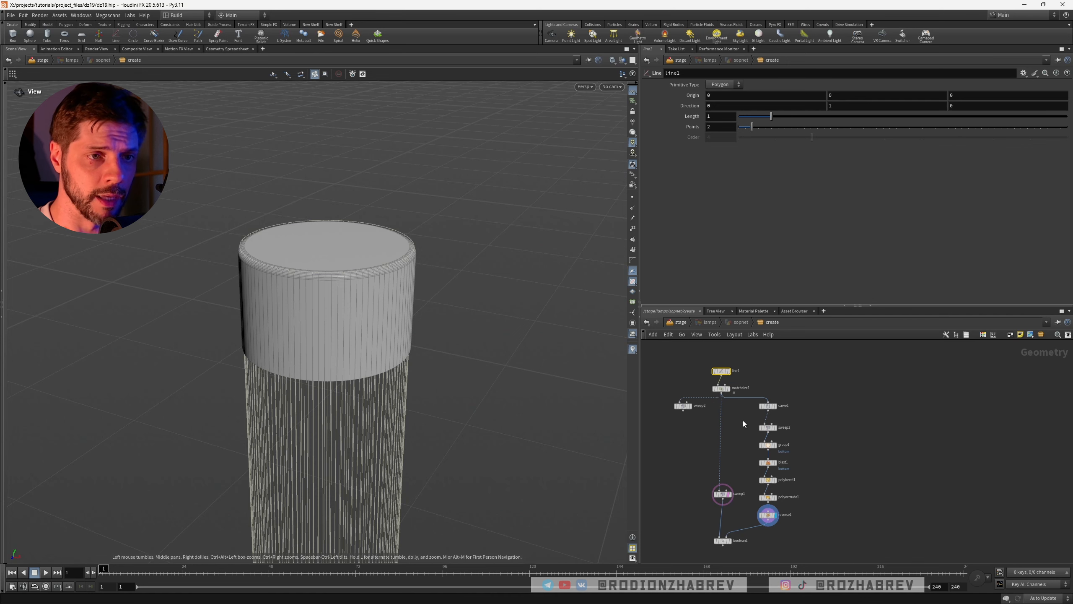
scroll(738, 423, up, 2)
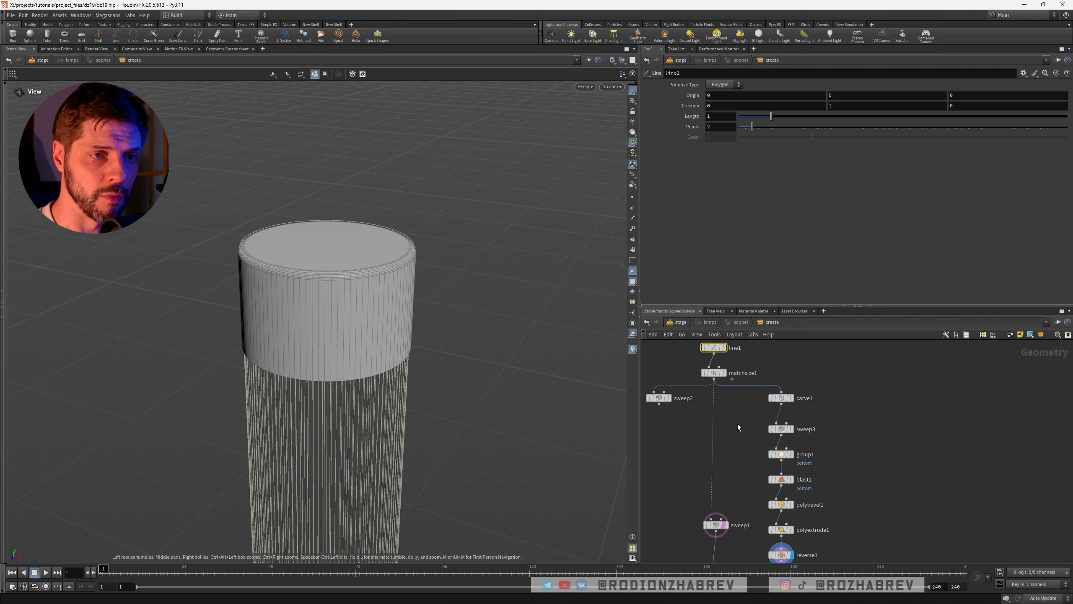
key(Tab)
text(tra)
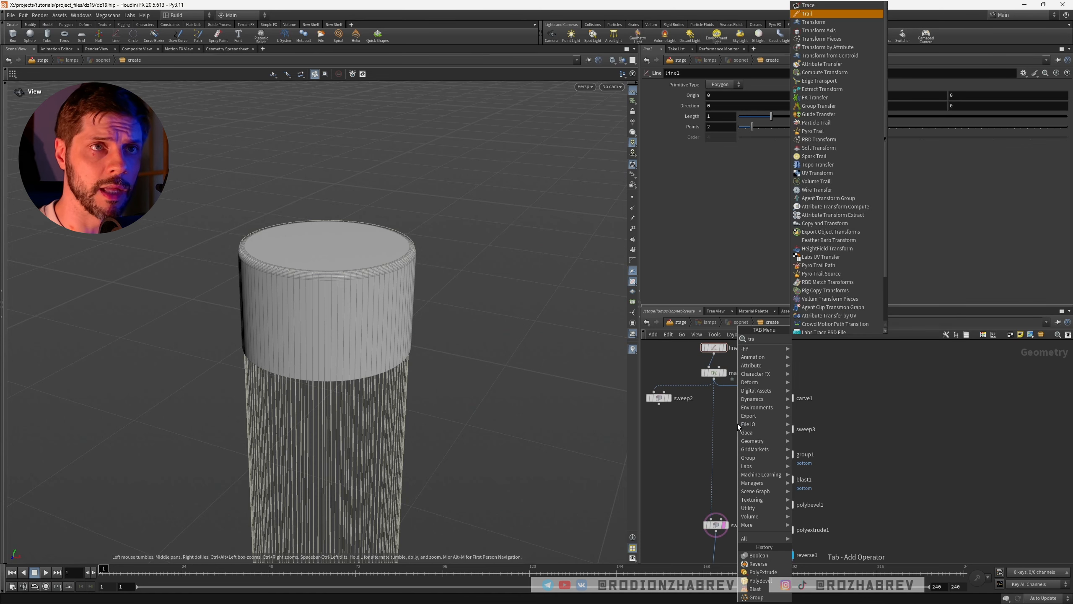
key(Down)
key(Return)
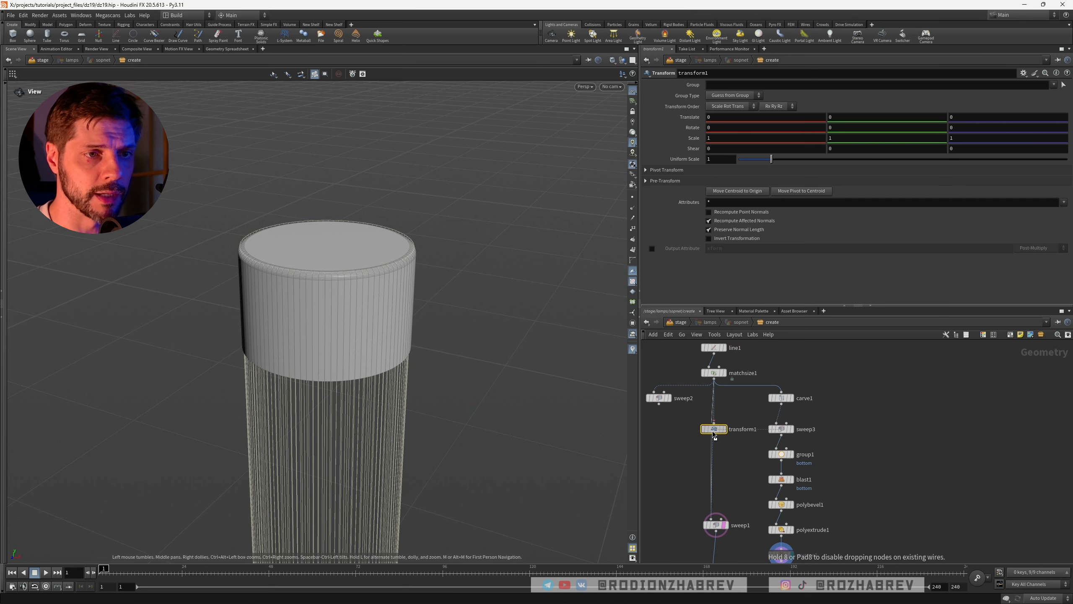
click(713, 430)
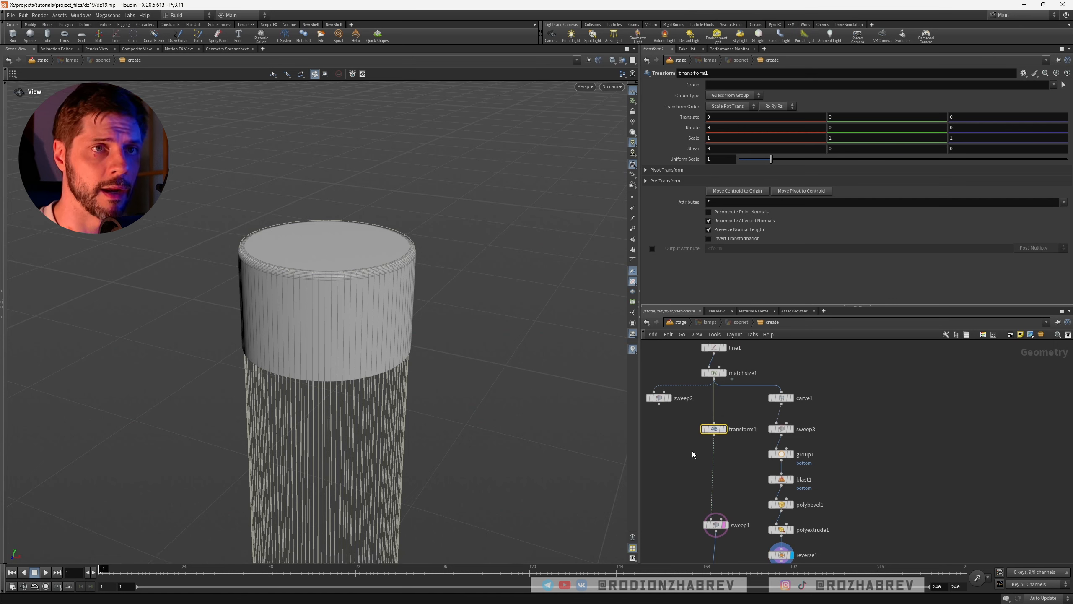
Set the Transform's Y scale to .999 to shorten the tube slightly inside the cap
click(849, 138)
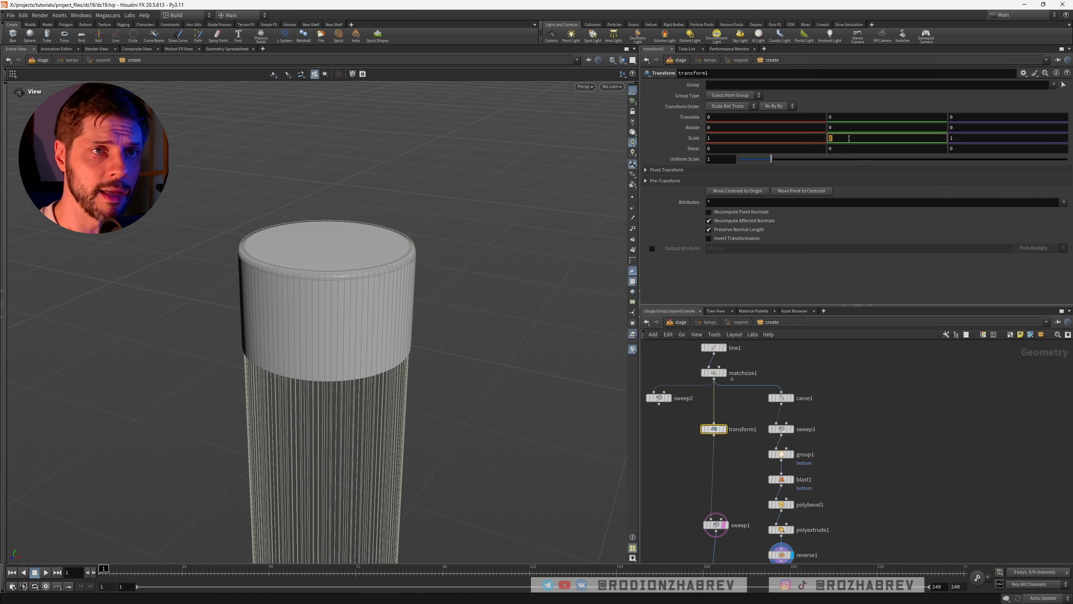
text(.99)
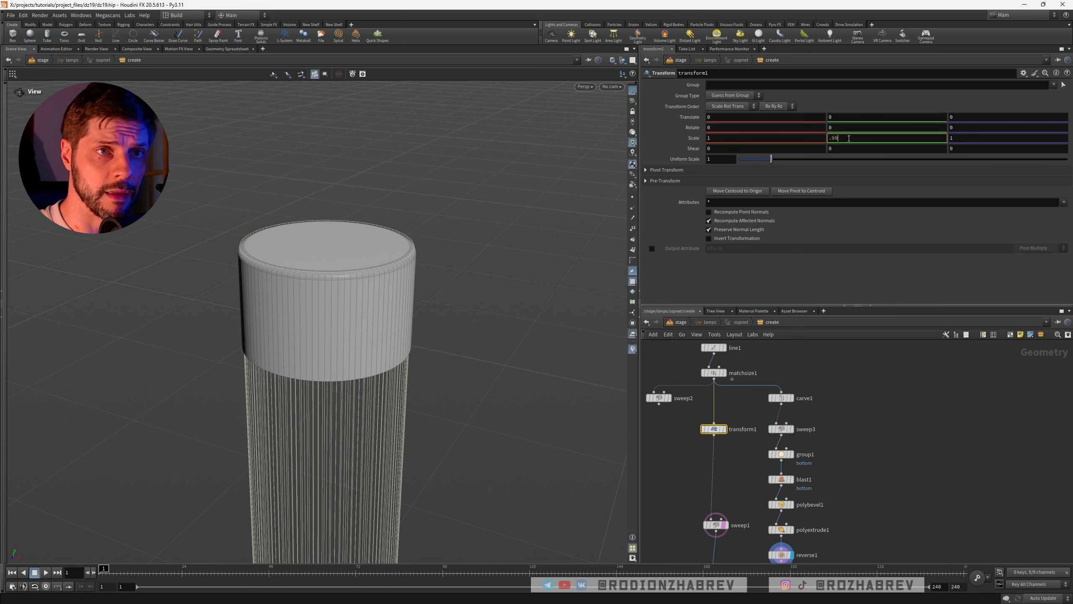
text(9)
key(Return)
drag(408, 299, 376, 262)
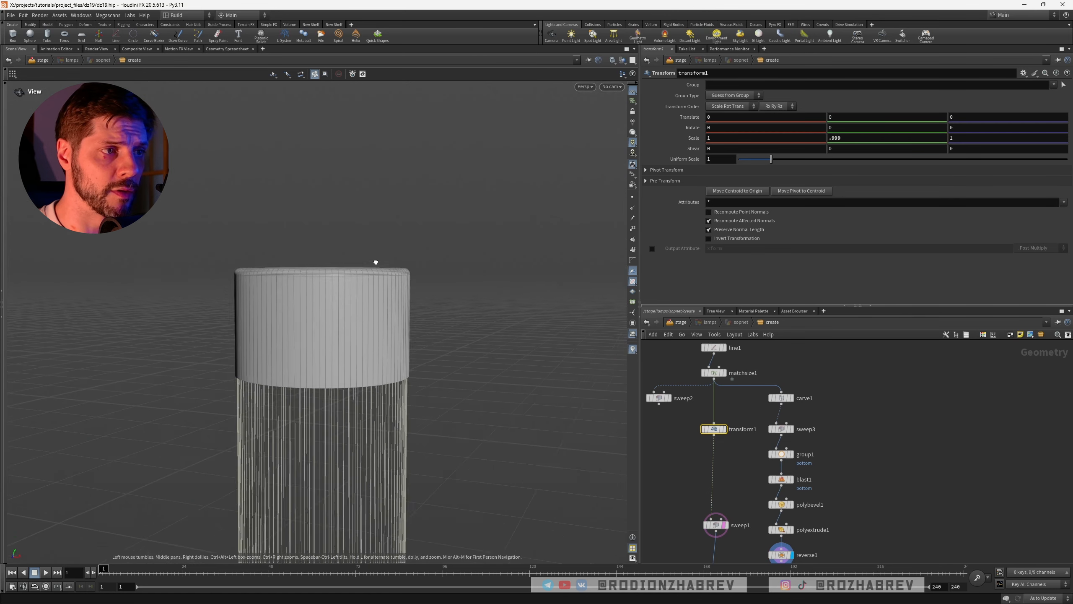
right_drag(376, 261, 368, 289)
drag(367, 289, 372, 299)
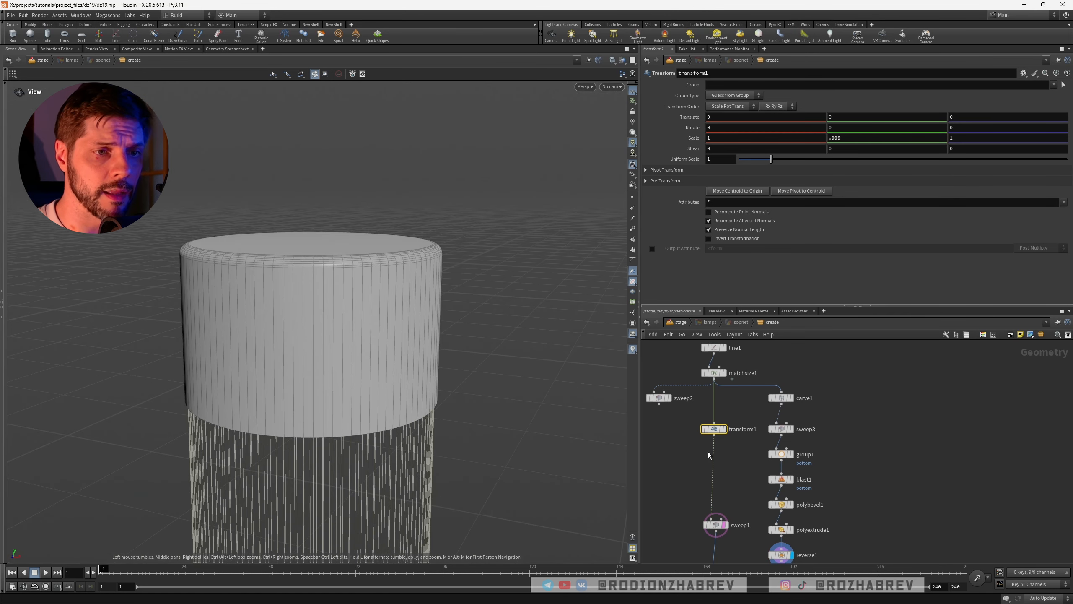
Display boolean1 and inspect the stepped end of the tube where the cap is subtracted
middle_drag(709, 454, 717, 308)
click(723, 445)
click(735, 445)
drag(402, 322, 398, 320)
click(723, 378)
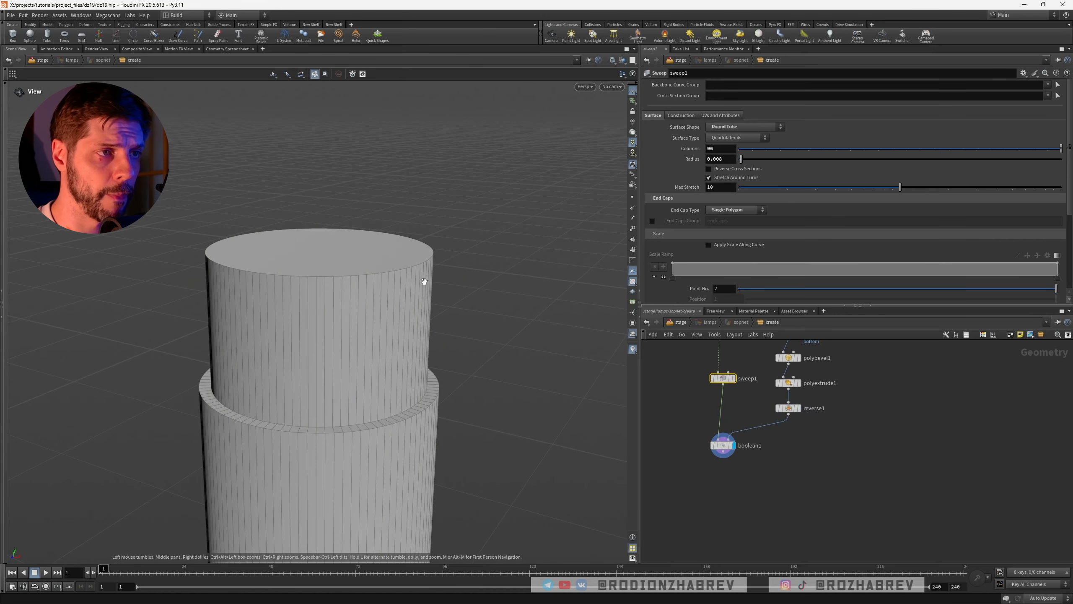
drag(424, 280, 427, 396)
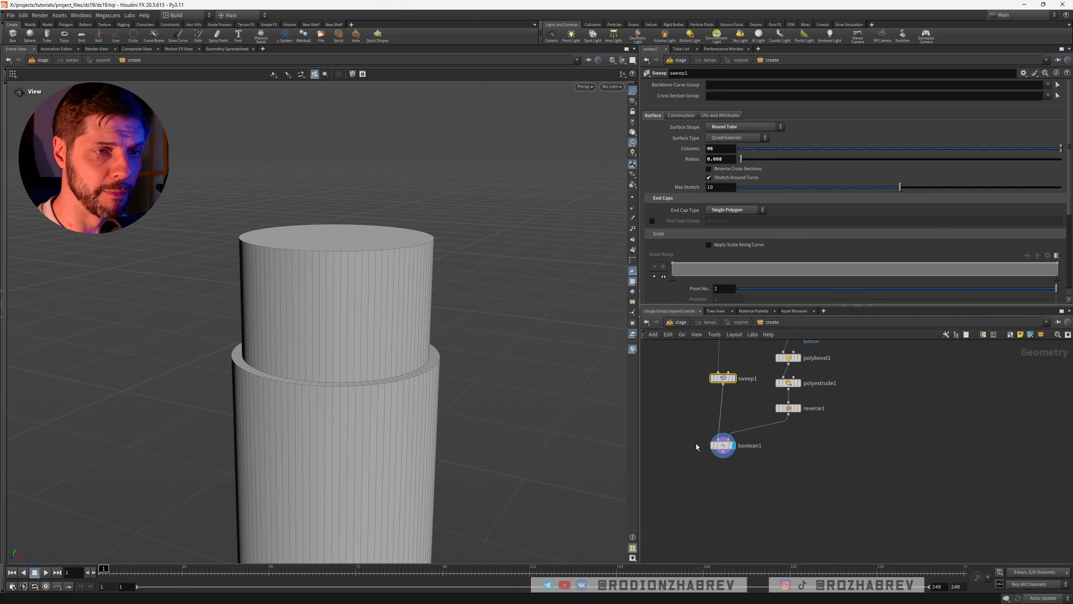
Append a PolyBevel after boolean1 and give it a Distance of 0.017
click(723, 445)
key(Tab)
text(polybevel)
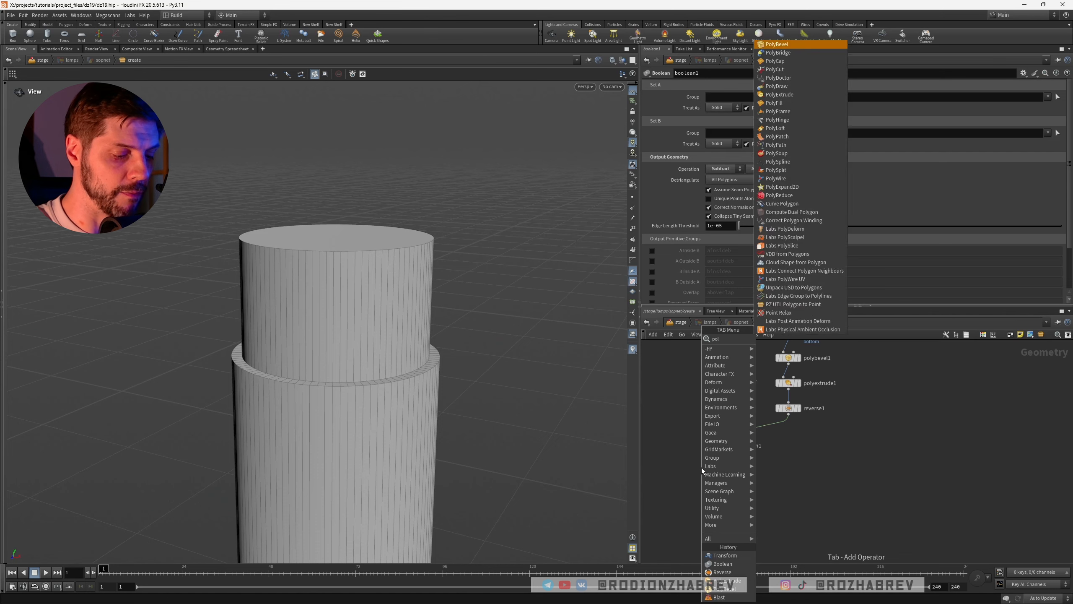
key(Return)
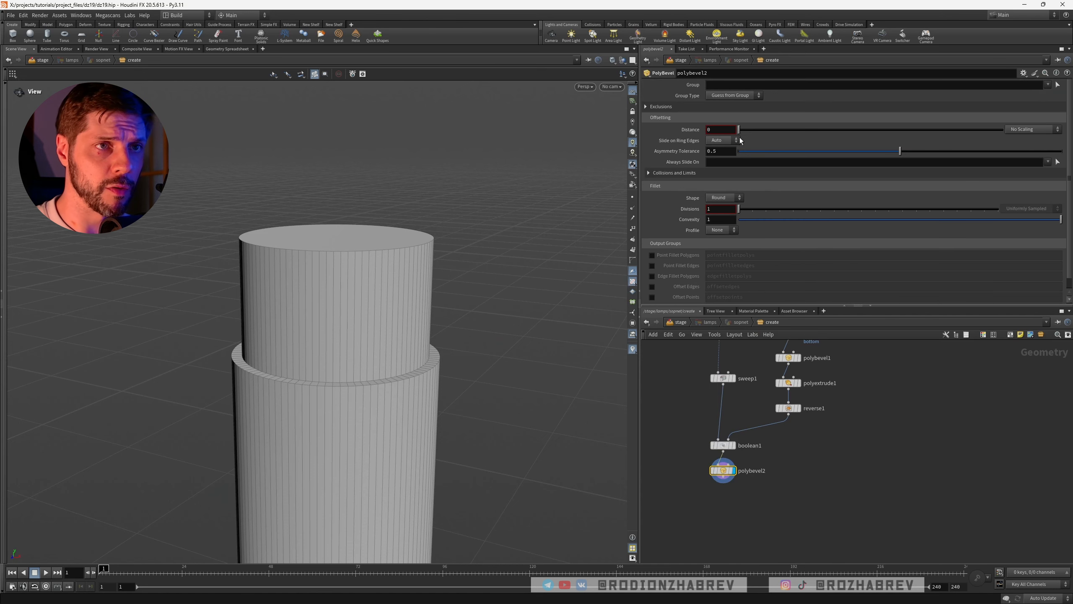
drag(739, 130, 743, 130)
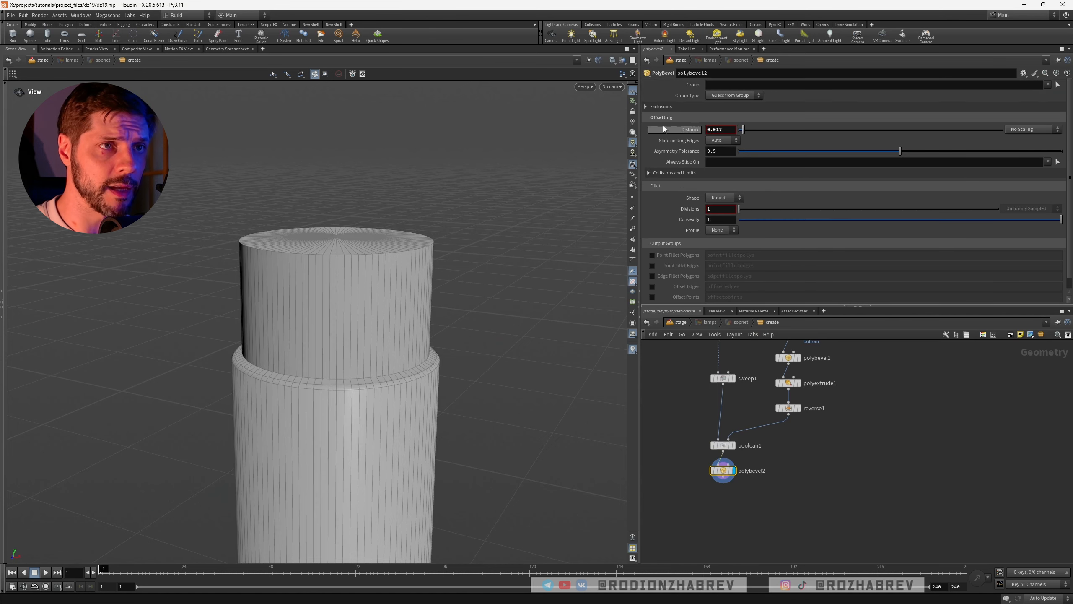
Reduce the bevel Distance to 0.002 and ignore flat edges using a Maximum Normal Angle of 15
click(646, 109)
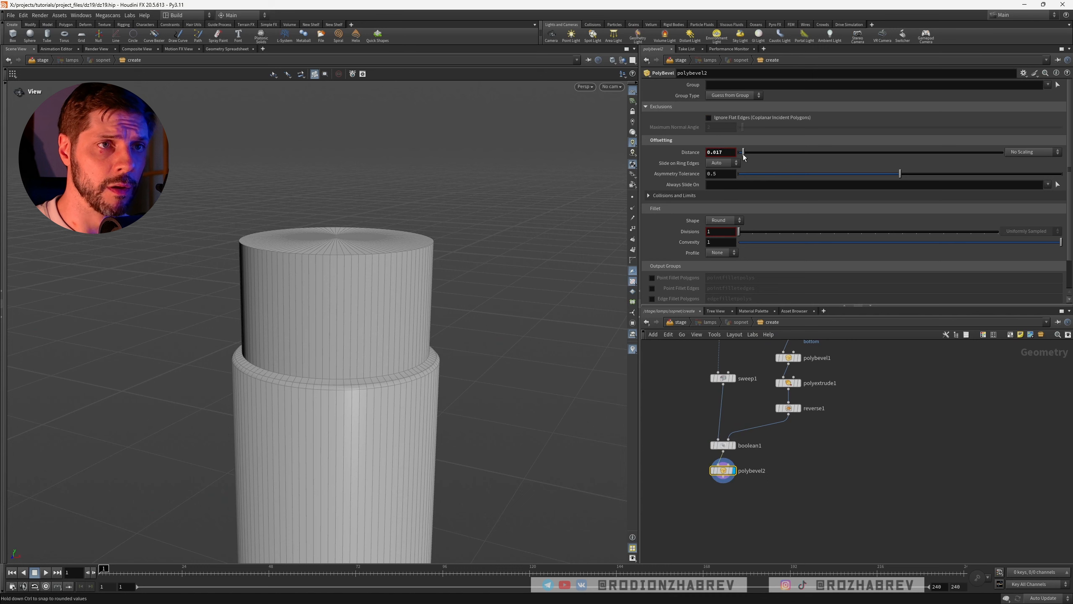
drag(742, 156, 740, 157)
click(708, 118)
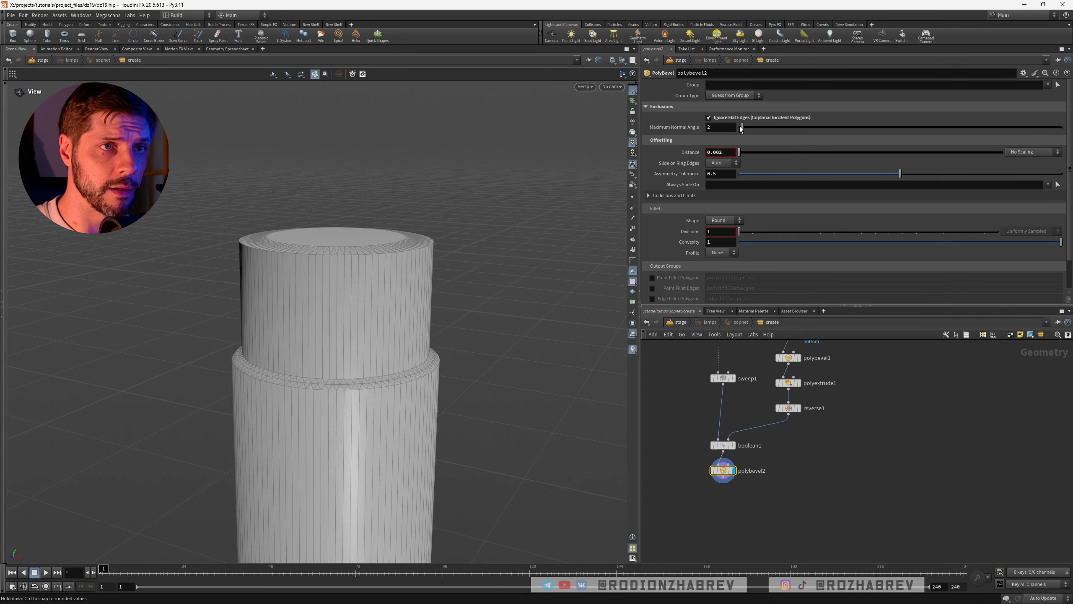
text(15)
key(Return)
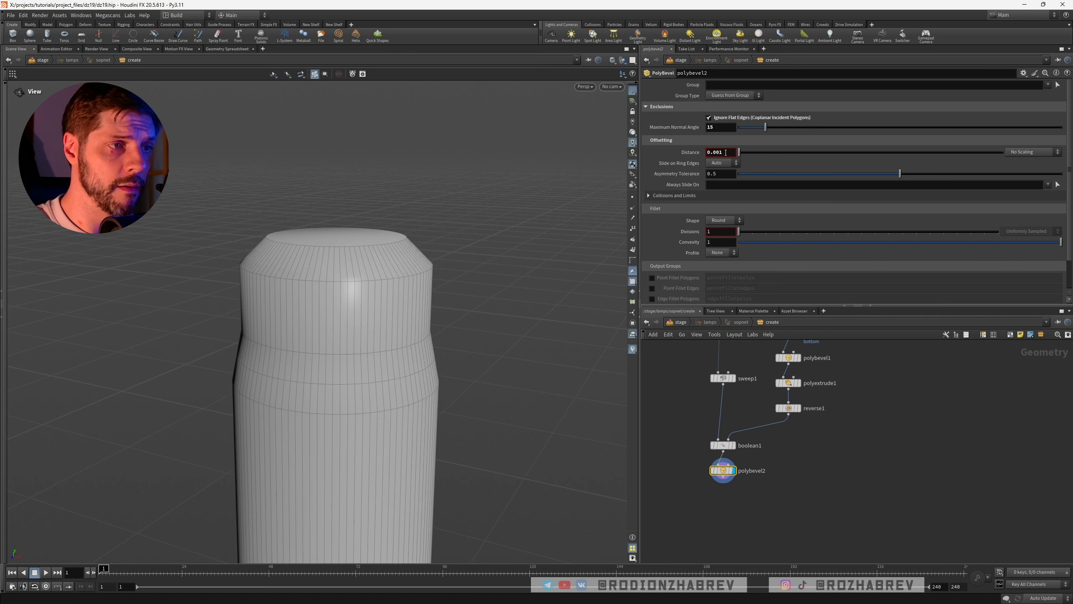
Reduce polybevel2's Distance to 0.0003 and check the bevel along the stepped end of the tube
key(Return)
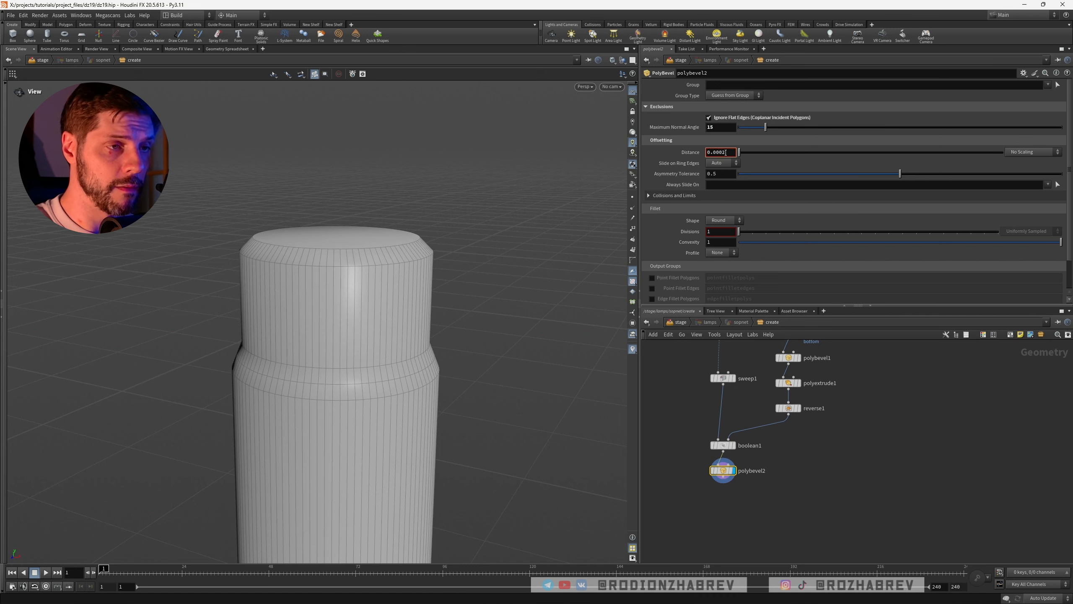
key(Return)
key(BackSpace)
text(3)
key(Return)
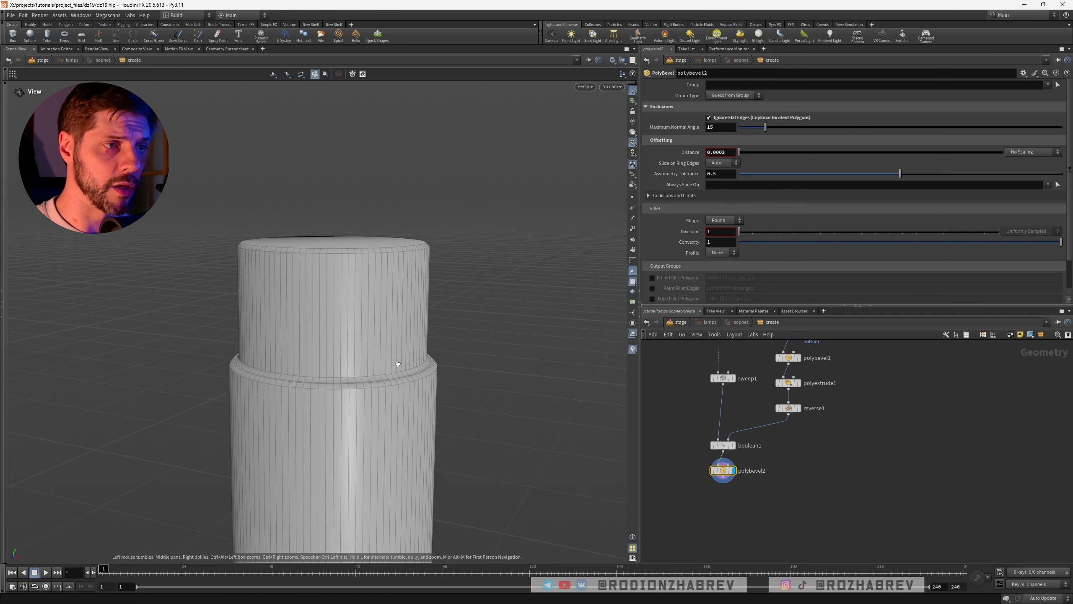
scroll(404, 366, up, 3)
scroll(404, 366, down, 3)
drag(405, 366, 372, 365)
scroll(372, 366, up, 3)
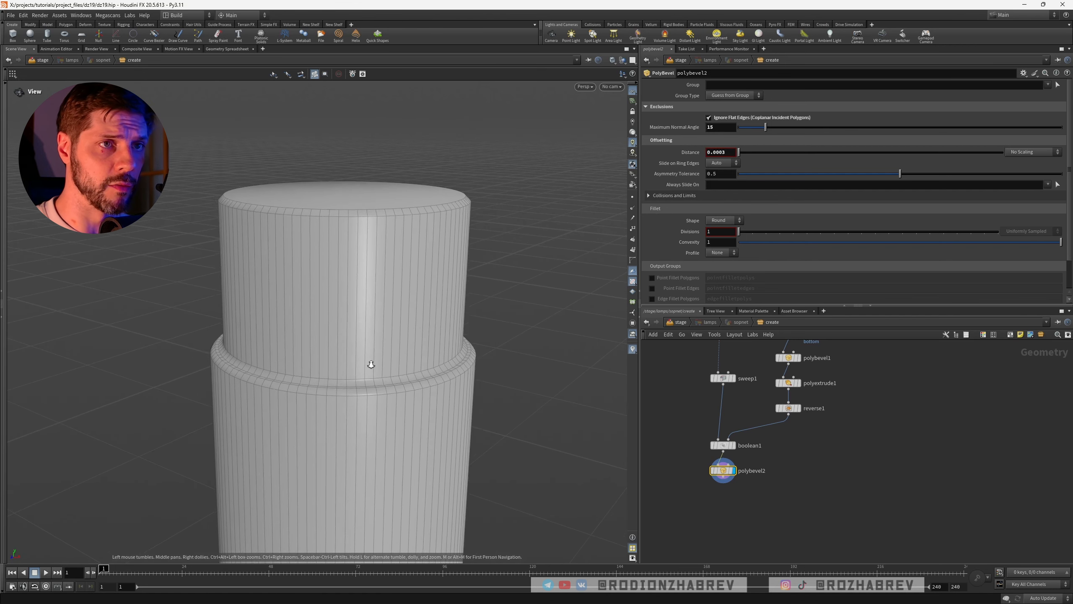
drag(446, 351, 457, 352)
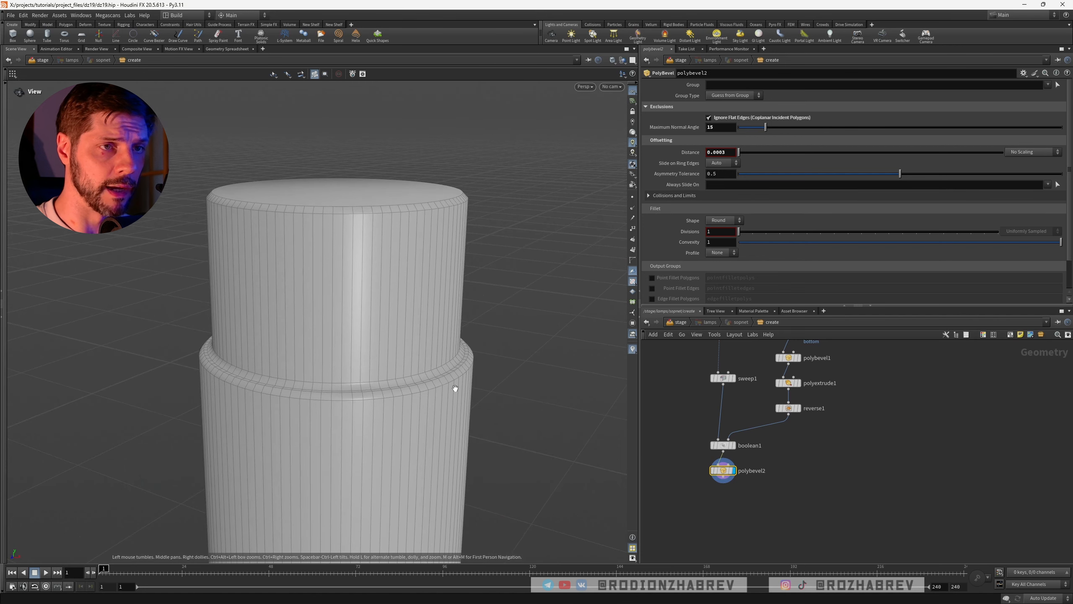
Set polybevel2's fillet Divisions to 6 to round the bevelled edges of the tube end
drag(738, 234, 781, 235)
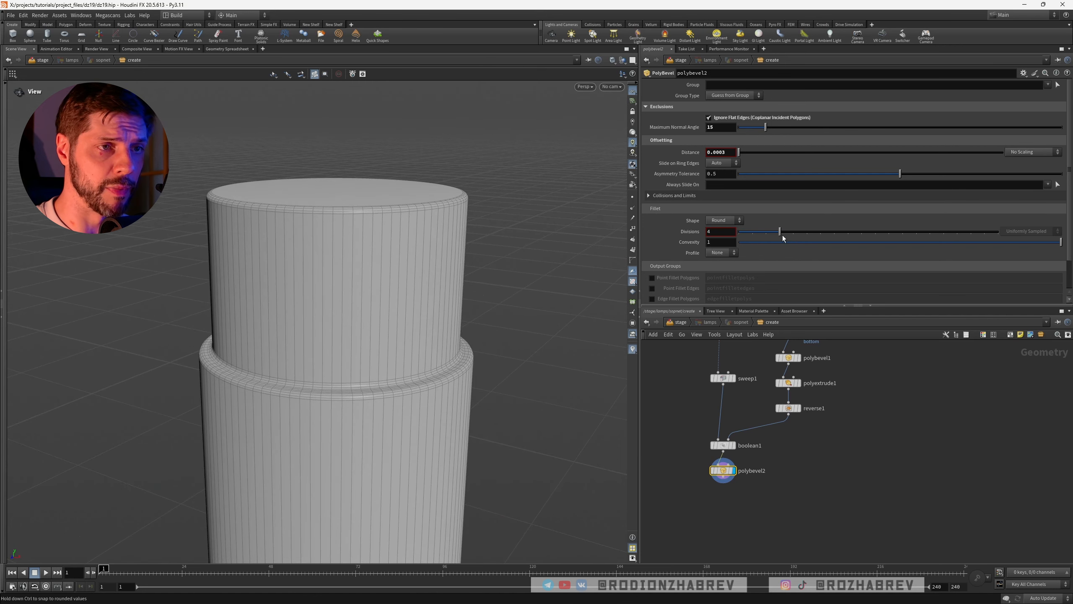
scroll(420, 312, down, 3)
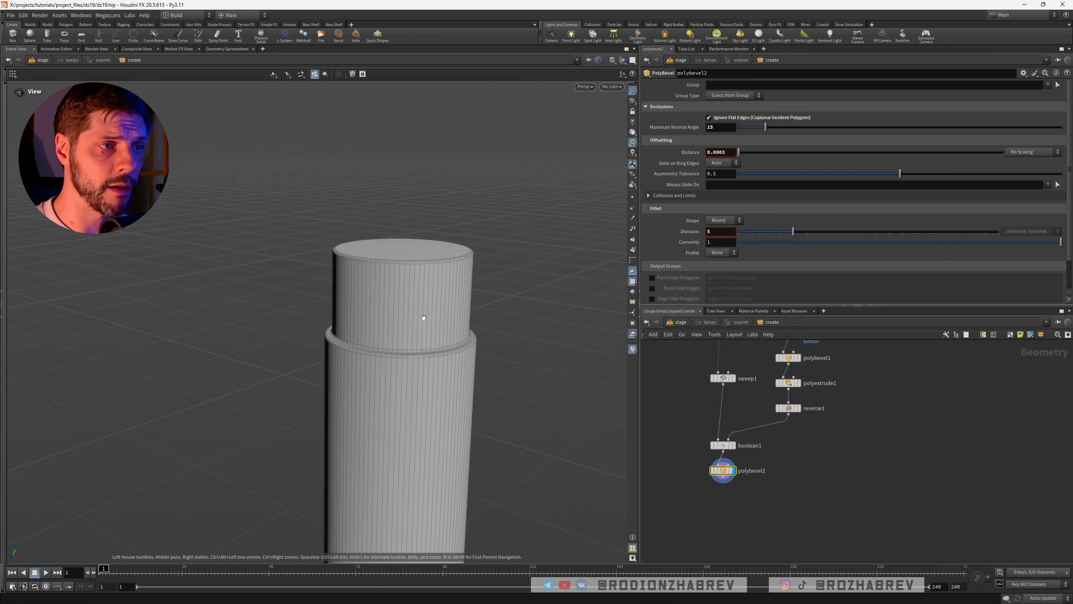
drag(424, 317, 413, 311)
scroll(418, 311, up, 2)
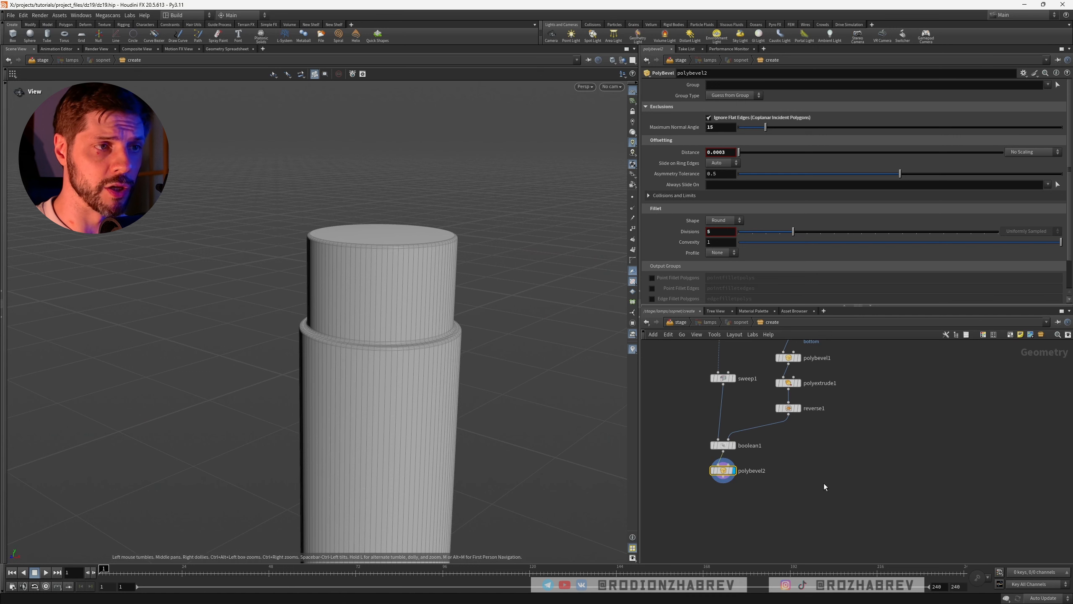
click(719, 233)
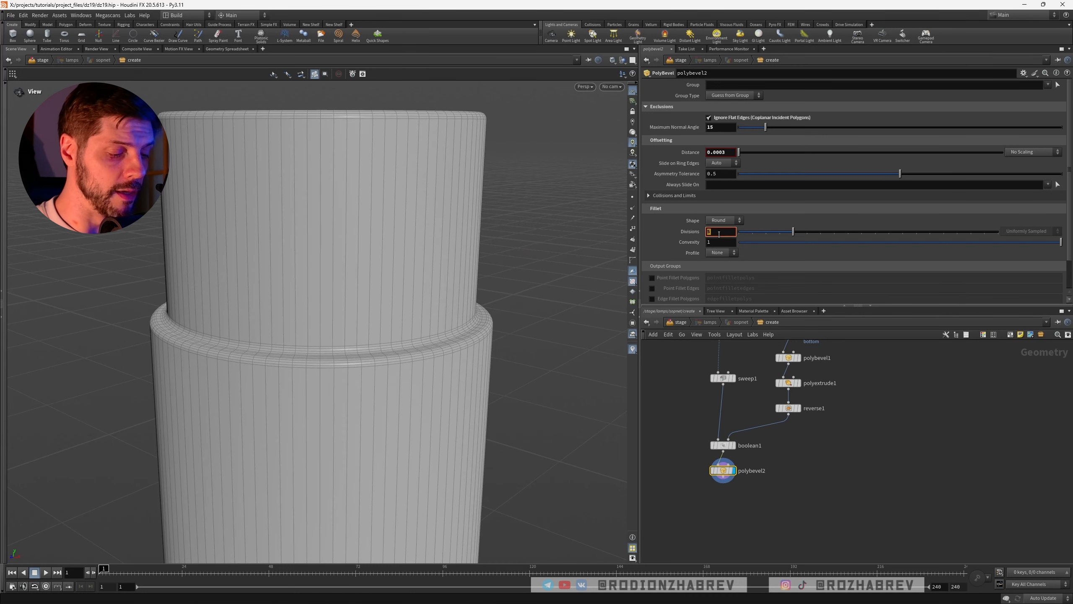
text(6)
key(Return)
scroll(444, 332, down, 5)
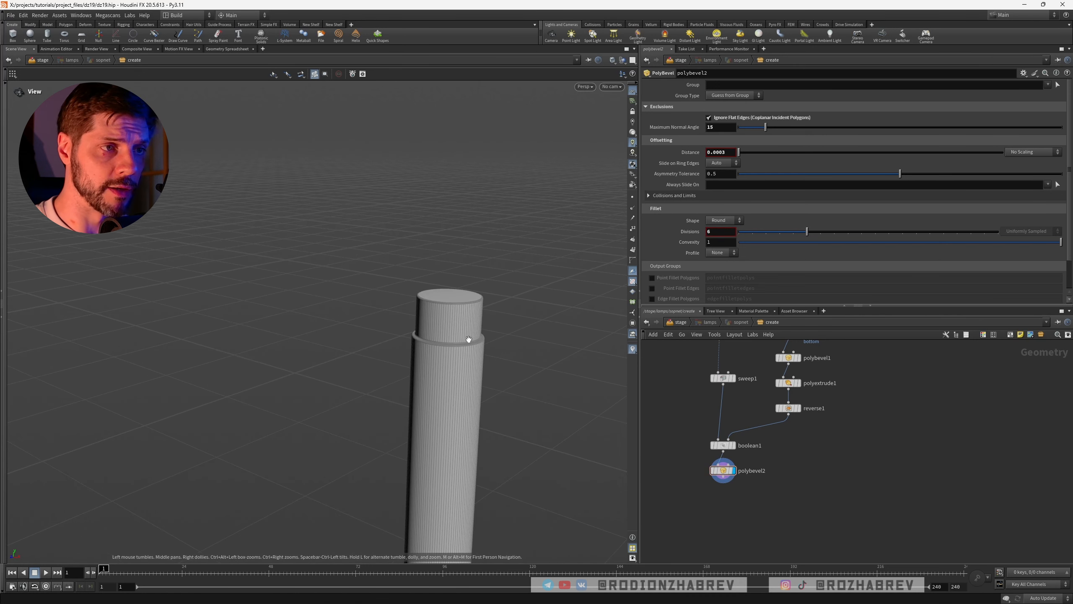
Combine reverse1 and polybevel2 in a Merge node and view the cap seated on the tube end
click(789, 408)
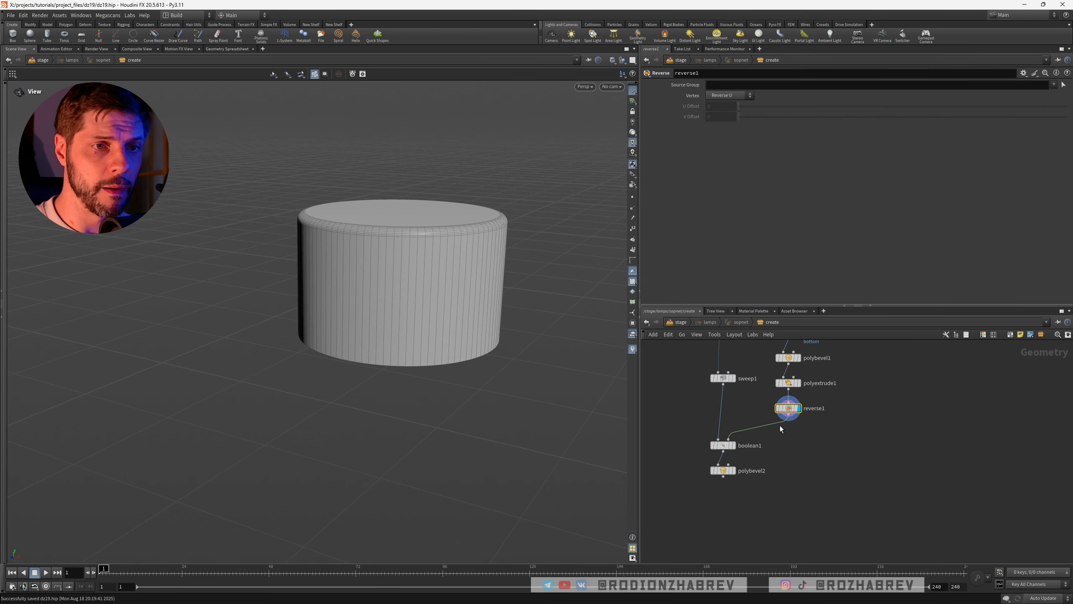
shift+drag(706, 491, 777, 508)
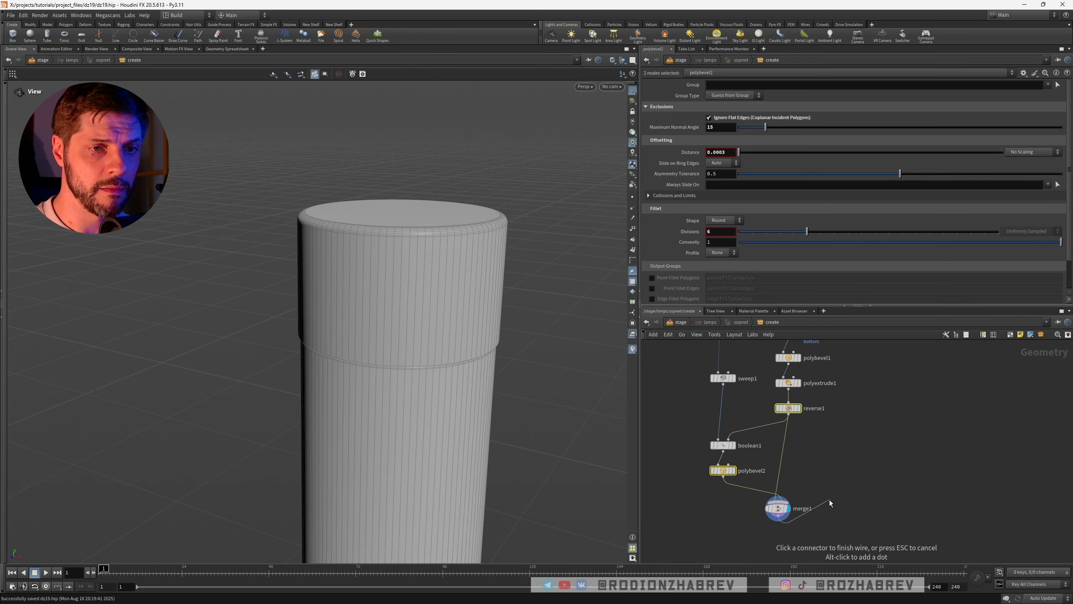
drag(466, 327, 430, 323)
scroll(430, 323, up, 3)
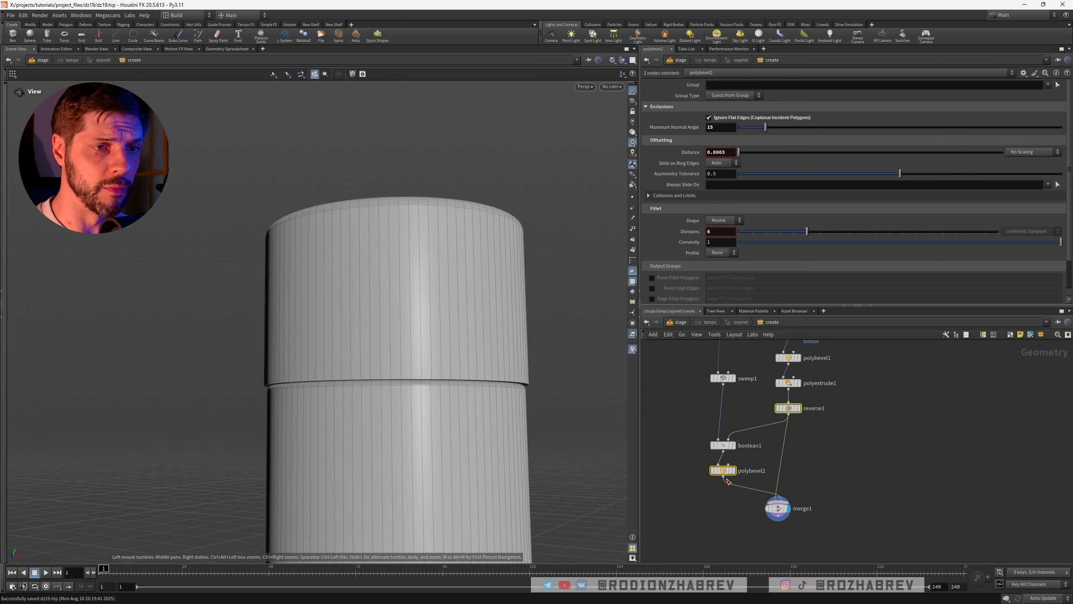
Duplicate polybevel2 and insert the copy on the connection between reverse1 and merge1 to bevel the cap
alt+drag(721, 472, 819, 462)
key(ctrl+z)
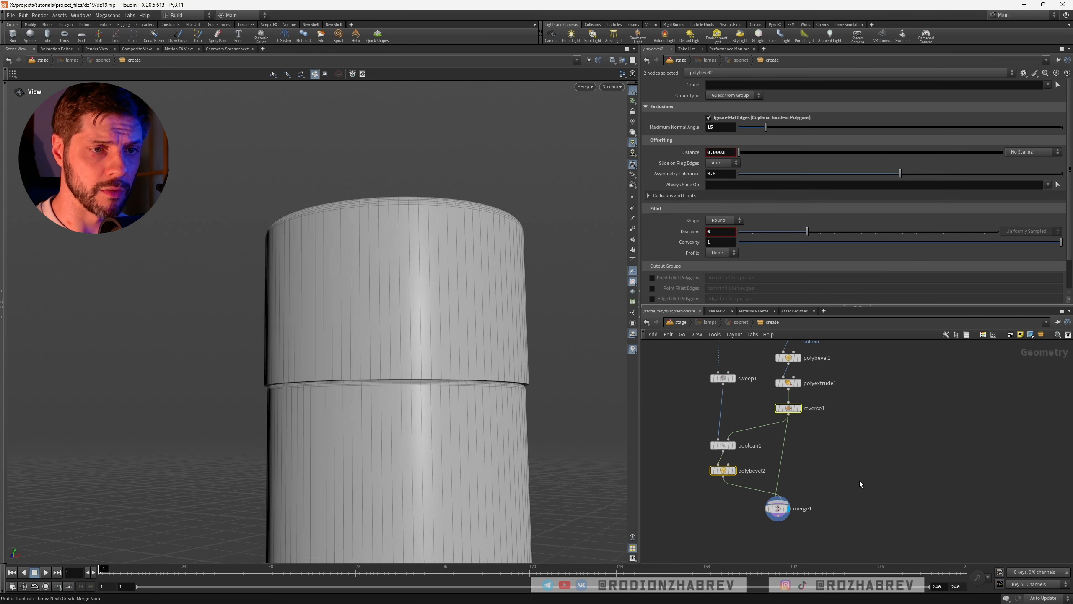
click(860, 481)
alt+drag(733, 474, 794, 457)
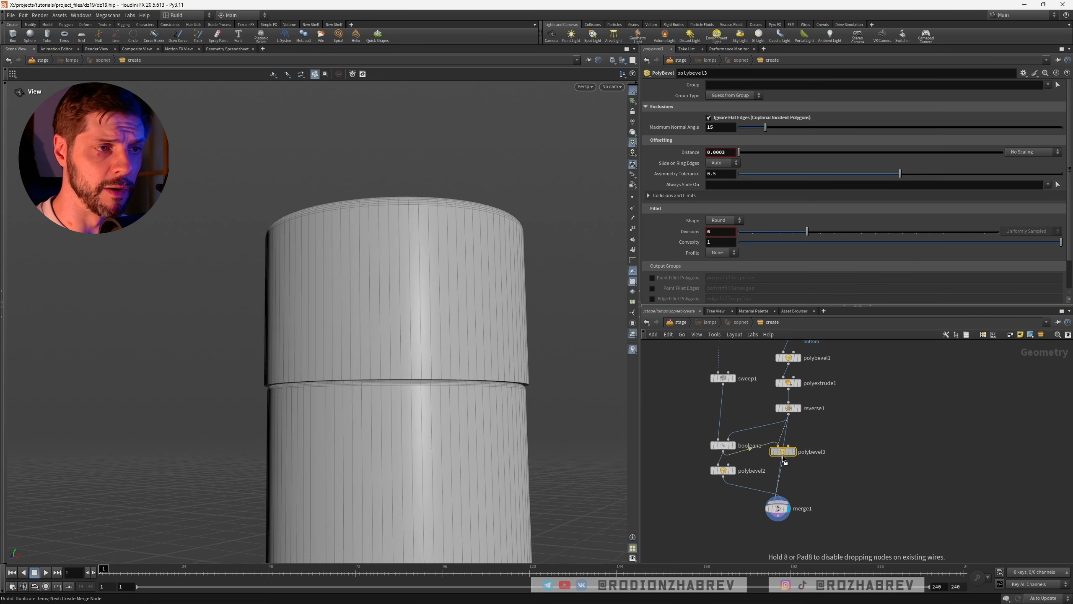
drag(439, 321, 431, 346)
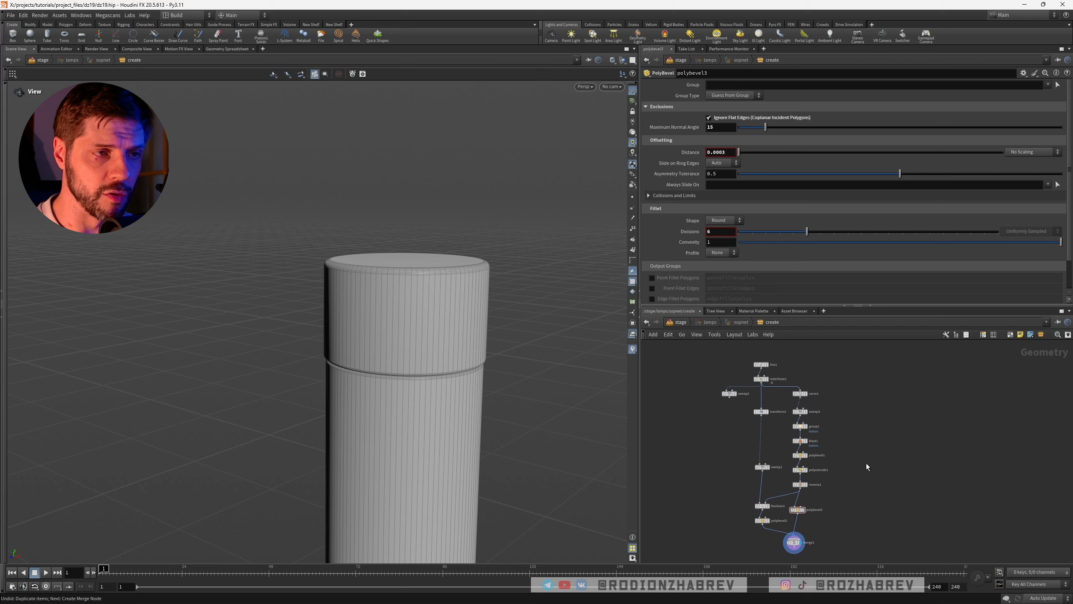
Set the Radius of sweep3, which forms the cap, to 0.0078
middle_drag(810, 488, 787, 439)
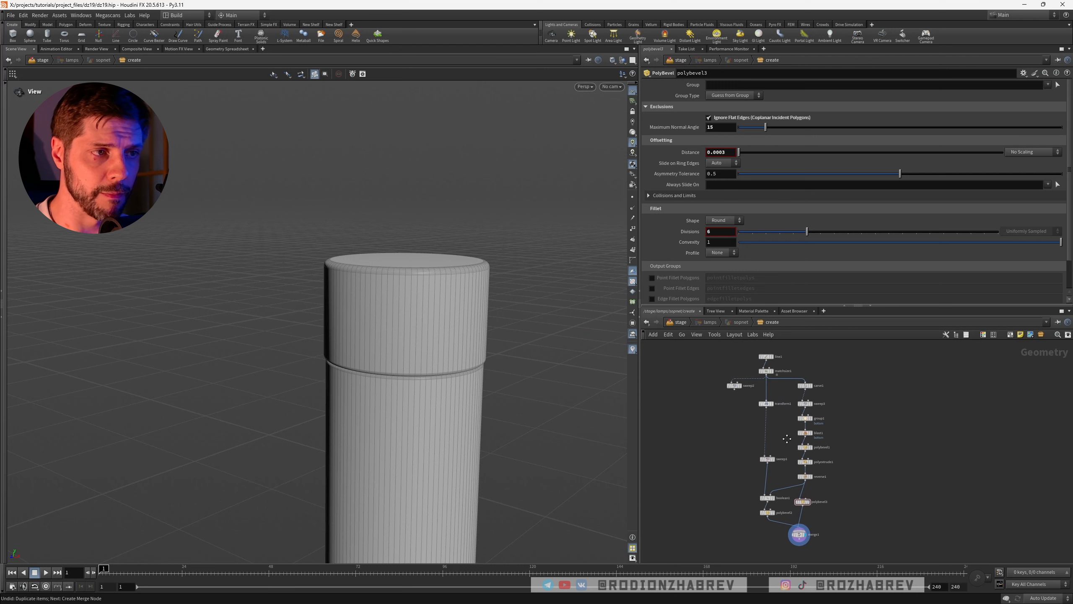
click(867, 394)
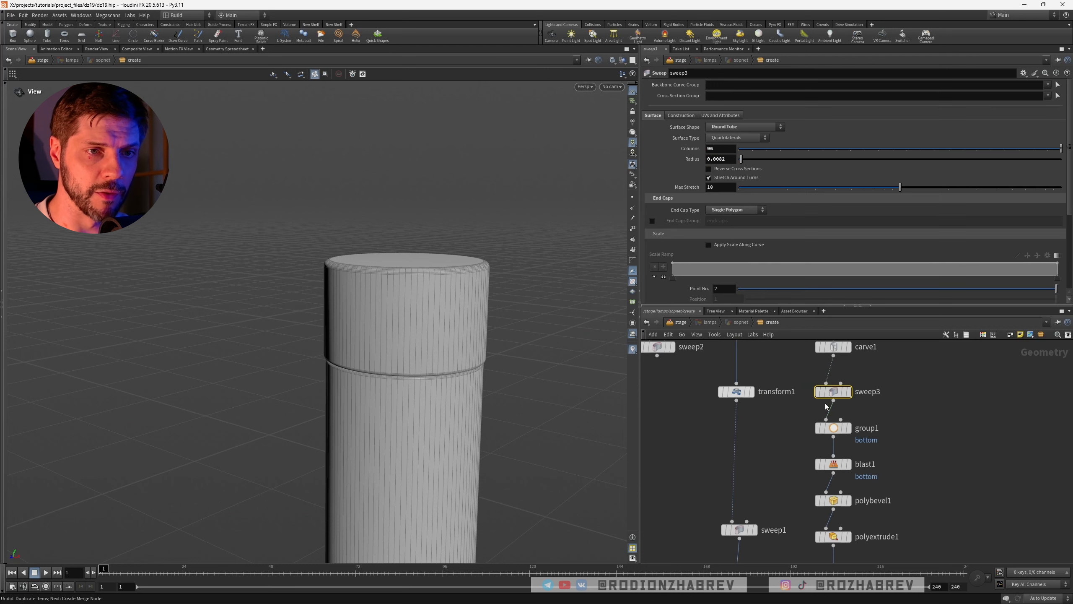
click(728, 160)
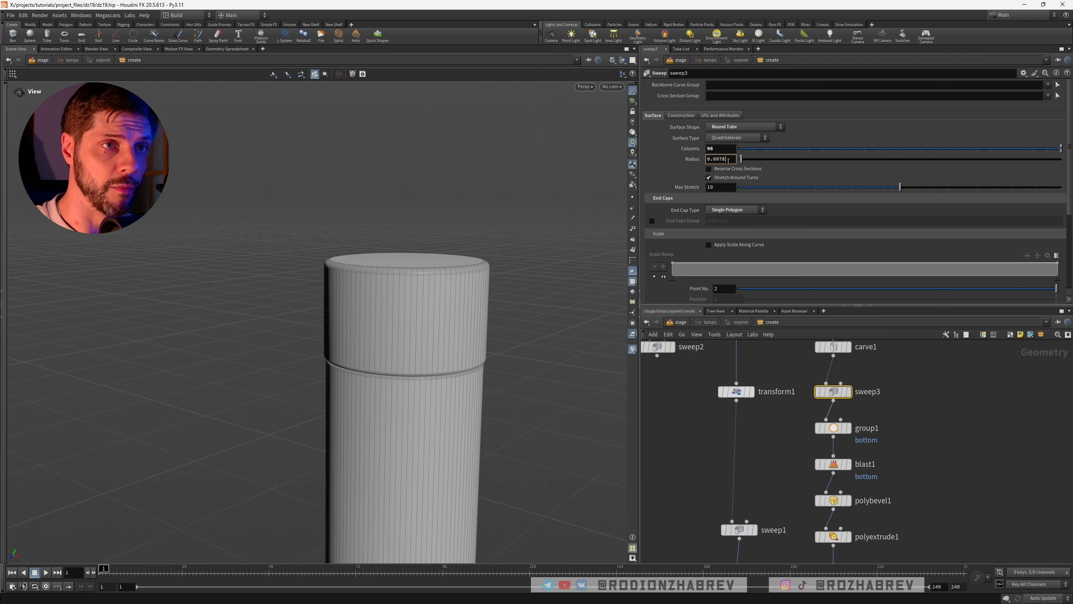
key(Return)
drag(427, 268, 419, 312)
right_drag(420, 312, 443, 279)
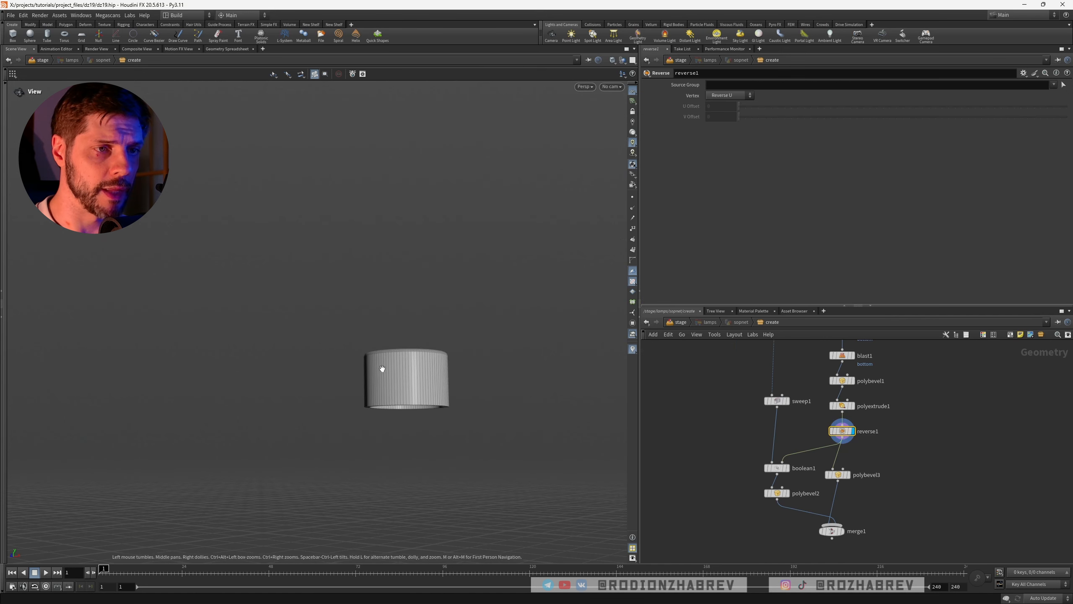
Compare the cap's open rim and edges in reverse1 with the bevelled result of polybevel3
right_drag(377, 371, 472, 358)
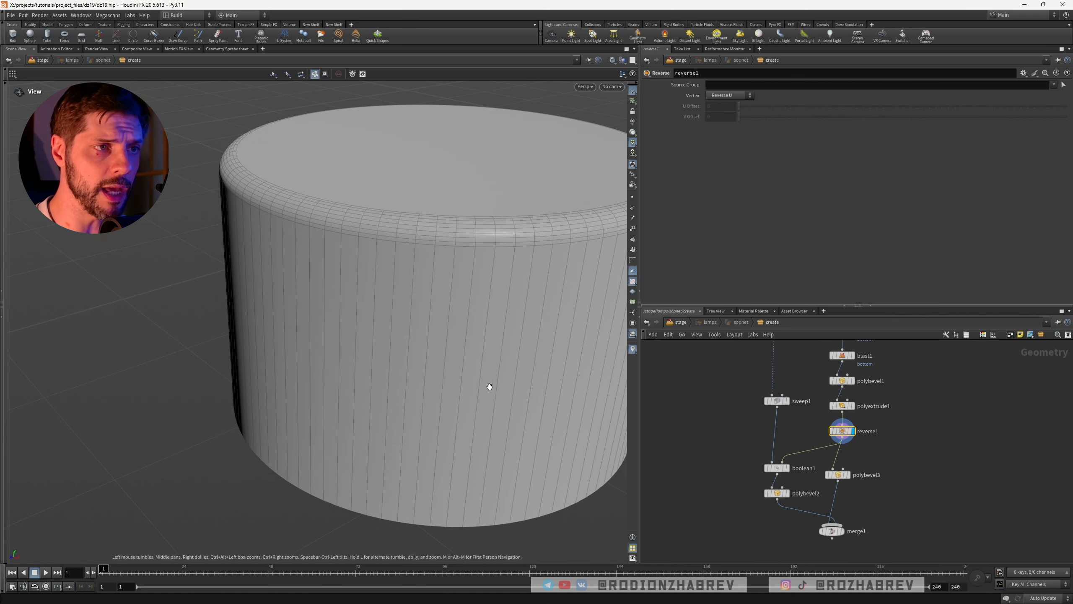
drag(490, 387, 522, 305)
right_drag(523, 305, 498, 391)
drag(498, 391, 440, 321)
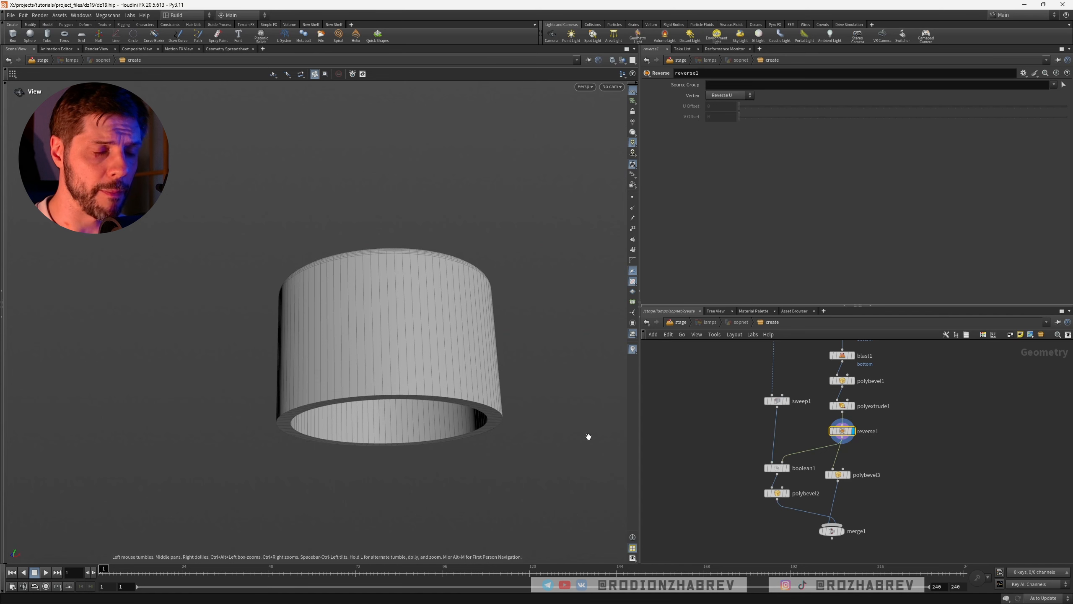
click(841, 475)
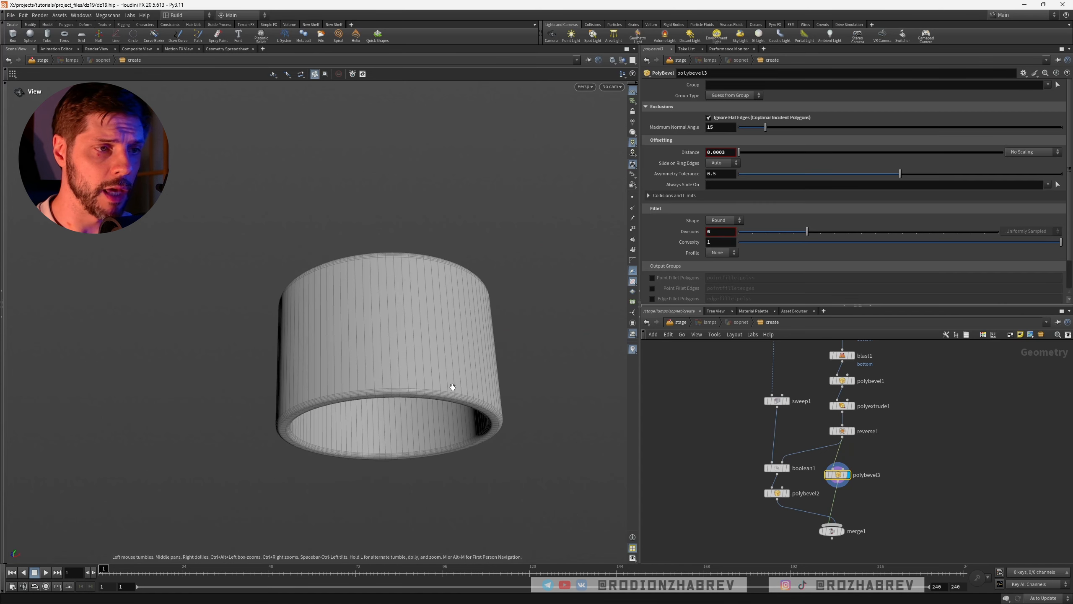
drag(450, 391, 423, 357)
scroll(892, 482, down, 4)
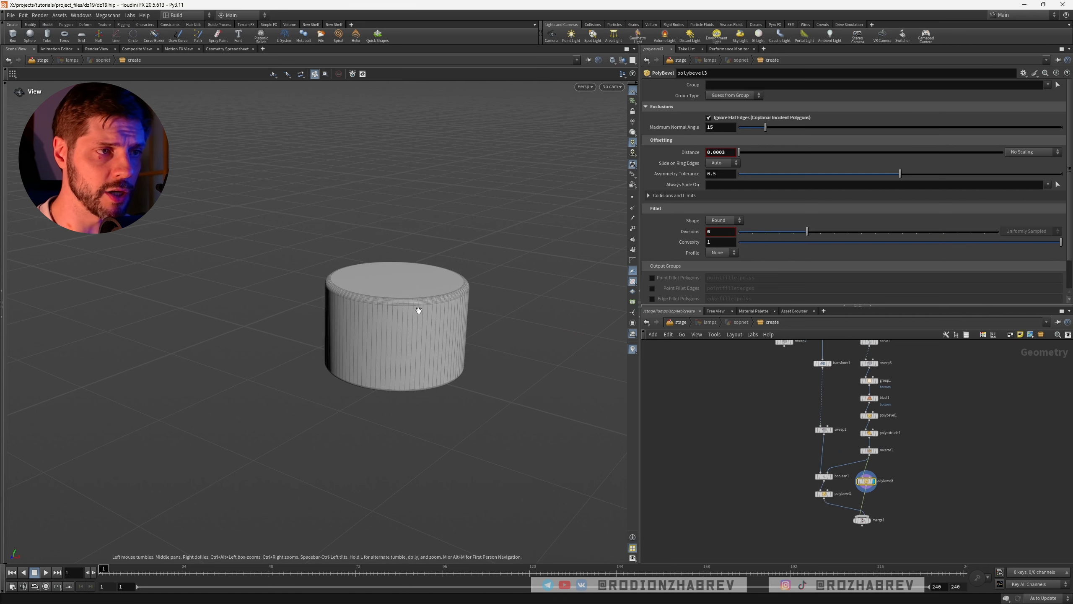
Move polybevel1, polyextrude1, reverse1 and polybevel3 aside to make room for a second branch below blast1
drag(419, 311, 394, 294)
middle_drag(847, 439, 822, 446)
drag(830, 416, 894, 497)
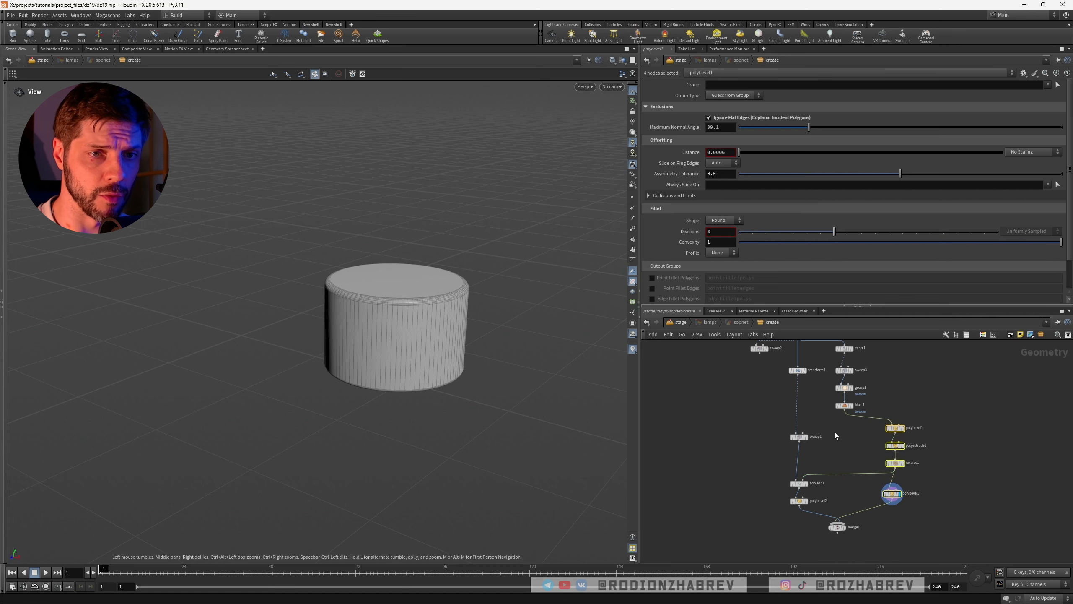
click(835, 433)
Display blast1 and examine the open underside of the thin cap shell
click(850, 405)
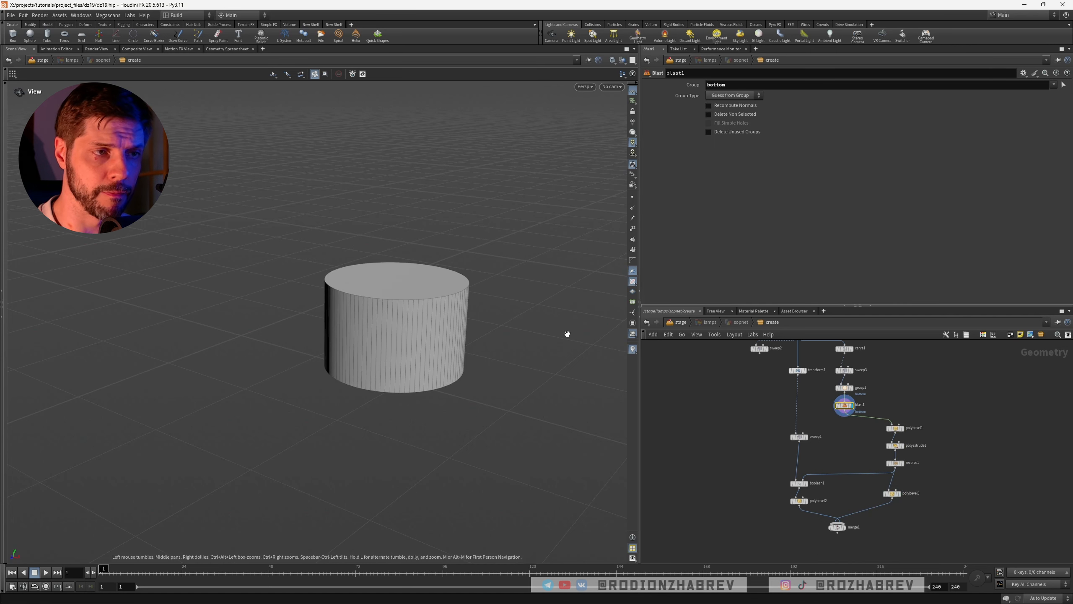
scroll(422, 333, up, 3)
middle_drag(397, 347, 469, 340)
drag(469, 341, 448, 311)
scroll(468, 338, down, 3)
scroll(468, 338, up, 2)
middle_drag(468, 338, 419, 335)
scroll(419, 335, up, 2)
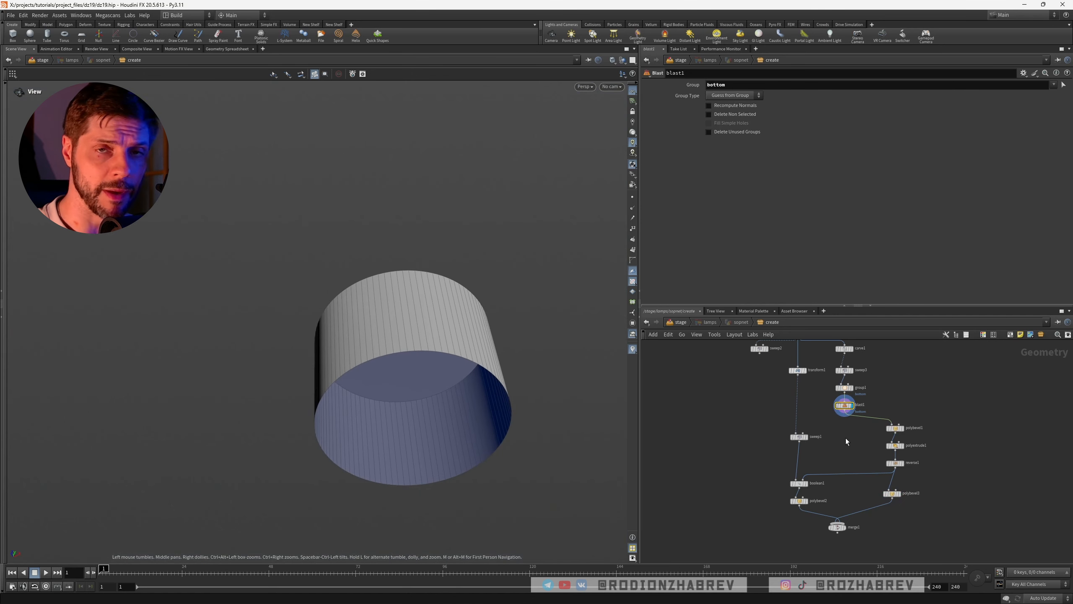
Append a Peak node to blast1 and set its Distance to 0.002 to enlarge the shell
key(Tab)
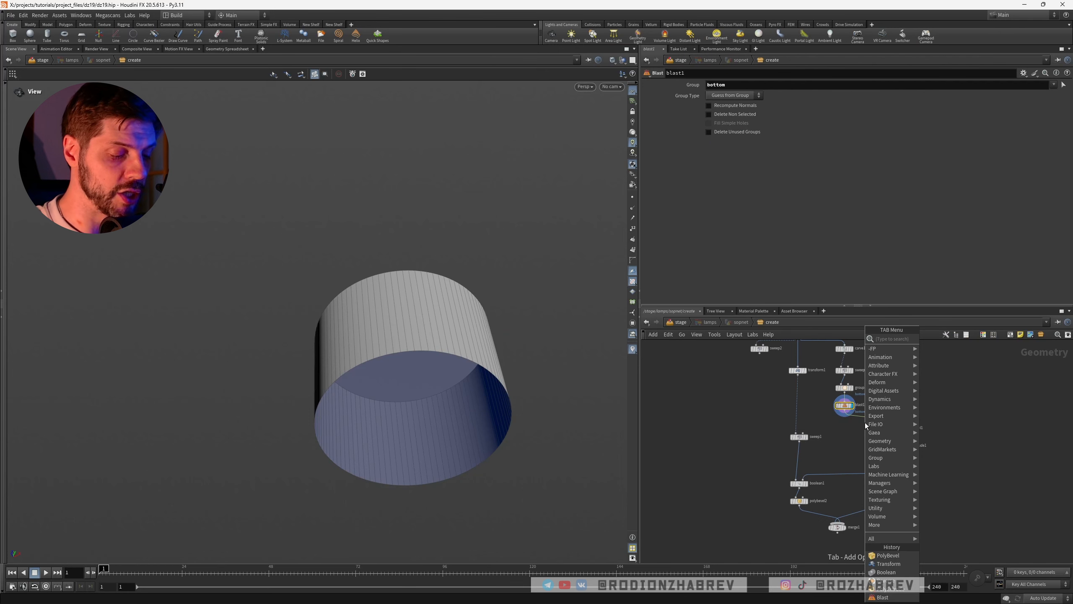
text(peak)
key(Return)
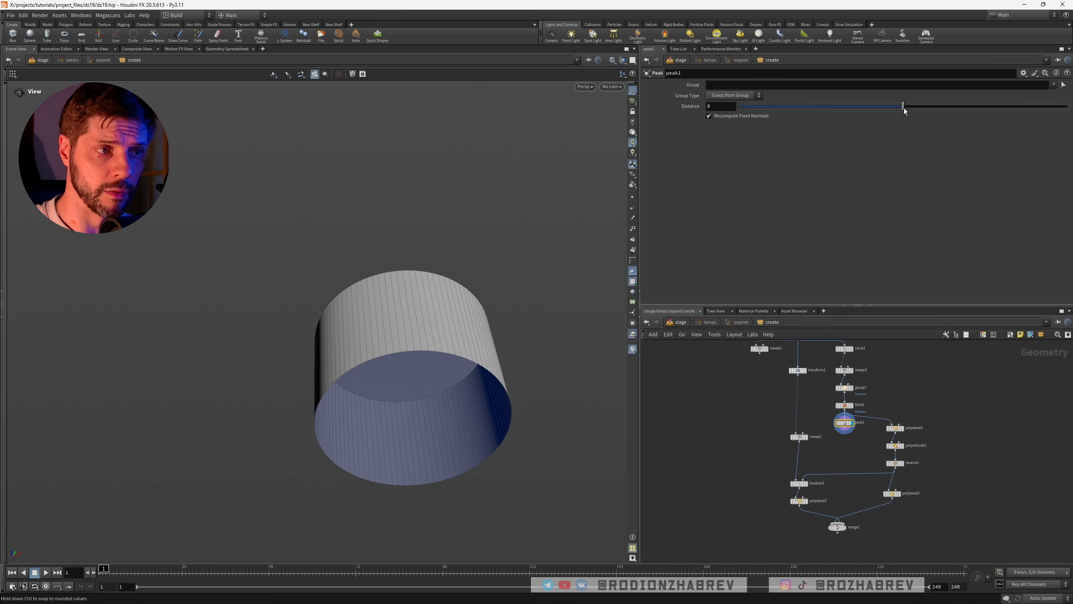
drag(904, 107, 905, 108)
click(731, 108)
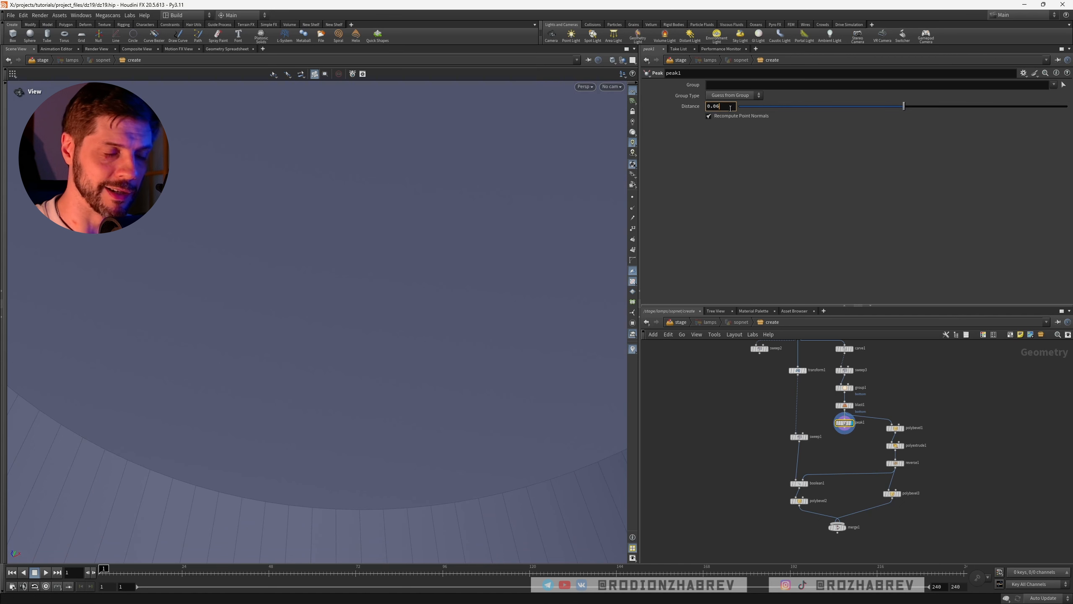
text(2)
key(Return)
Try a Distance of 0.003 on the Peak and set it back to 0.002
click(730, 108)
key(BackSpace)
text(3)
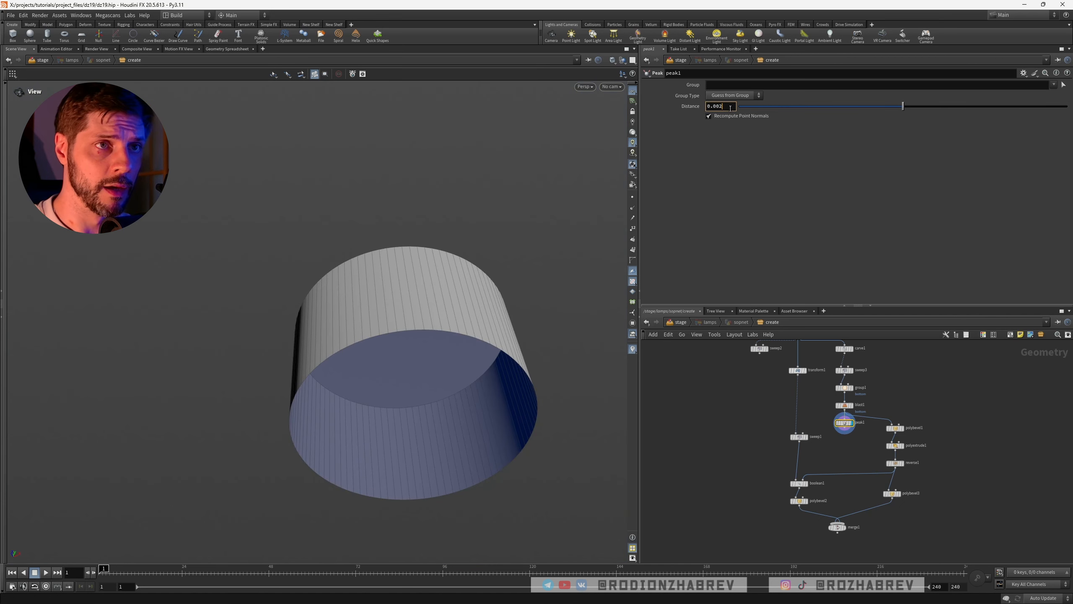
key(Return)
click(728, 109)
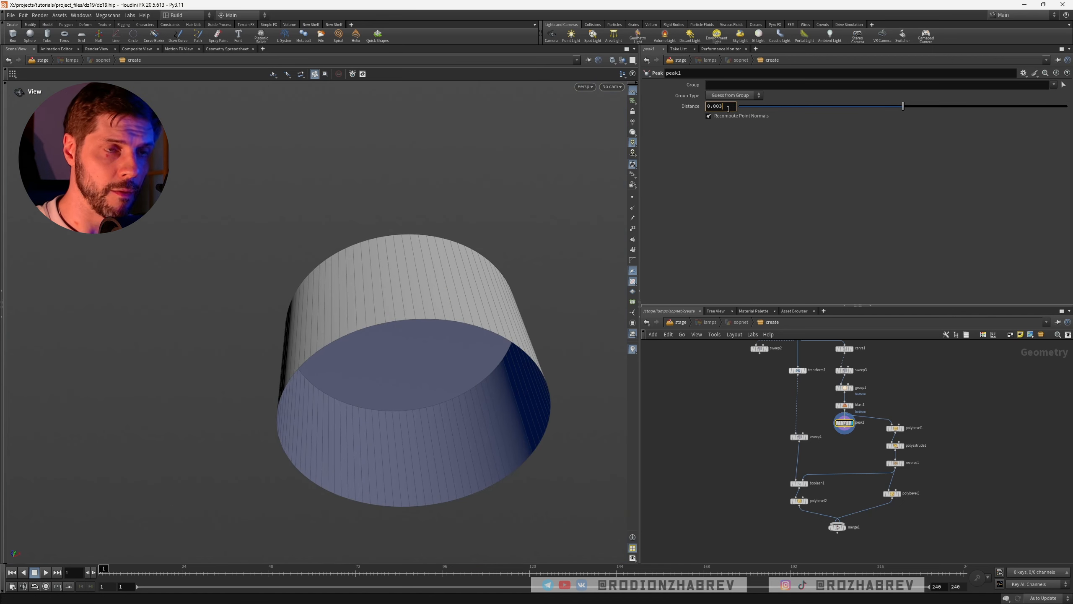
text(2)
key(Return)
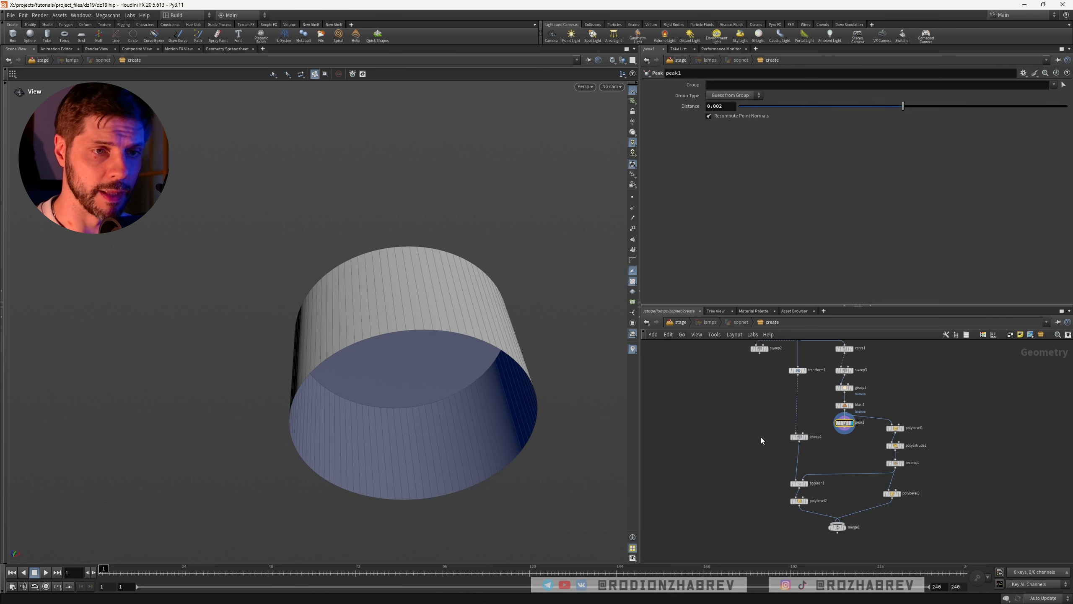
Duplicate polyextrude1 below peak1 and set the copy's extrusion Distance to -0.003
alt+drag(897, 447, 845, 448)
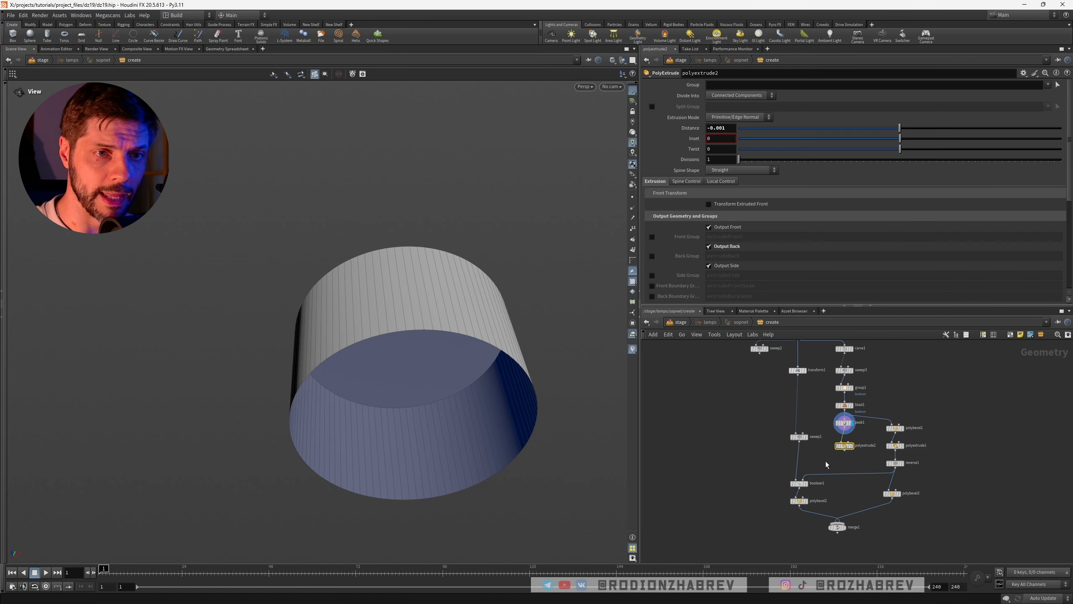
click(727, 128)
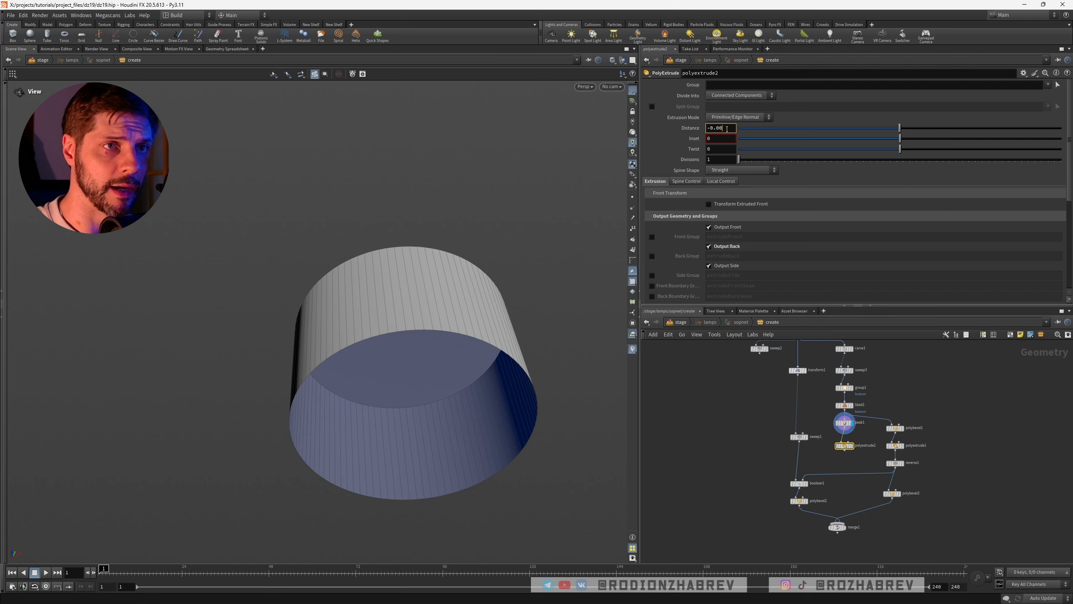
text(3)
click(852, 446)
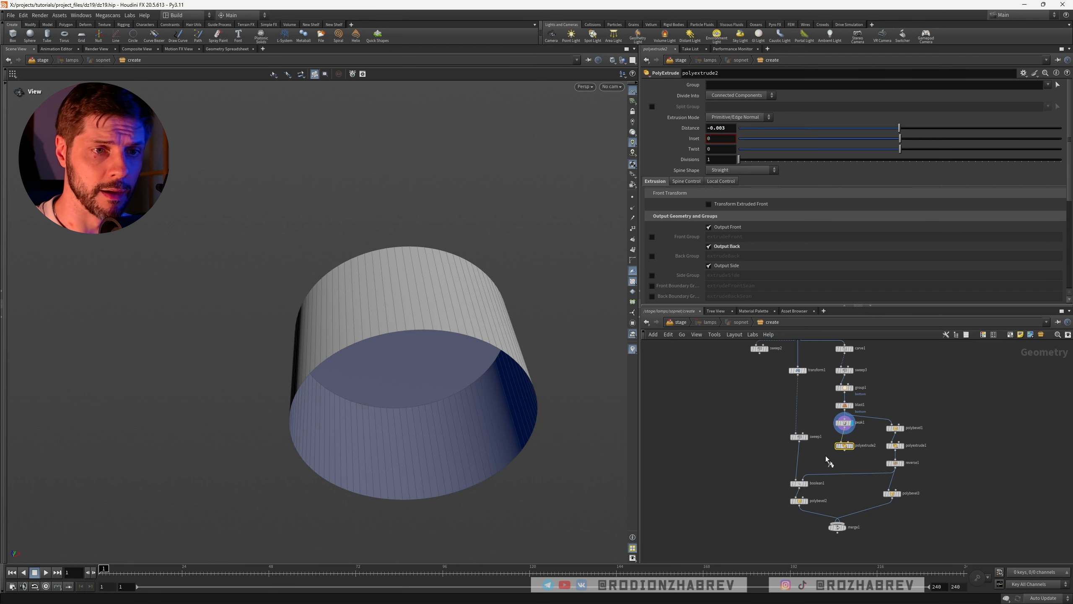
Duplicate reverse1 below polyextrude2, feed the copy into boolean1's second input, and display merge1
click(892, 494)
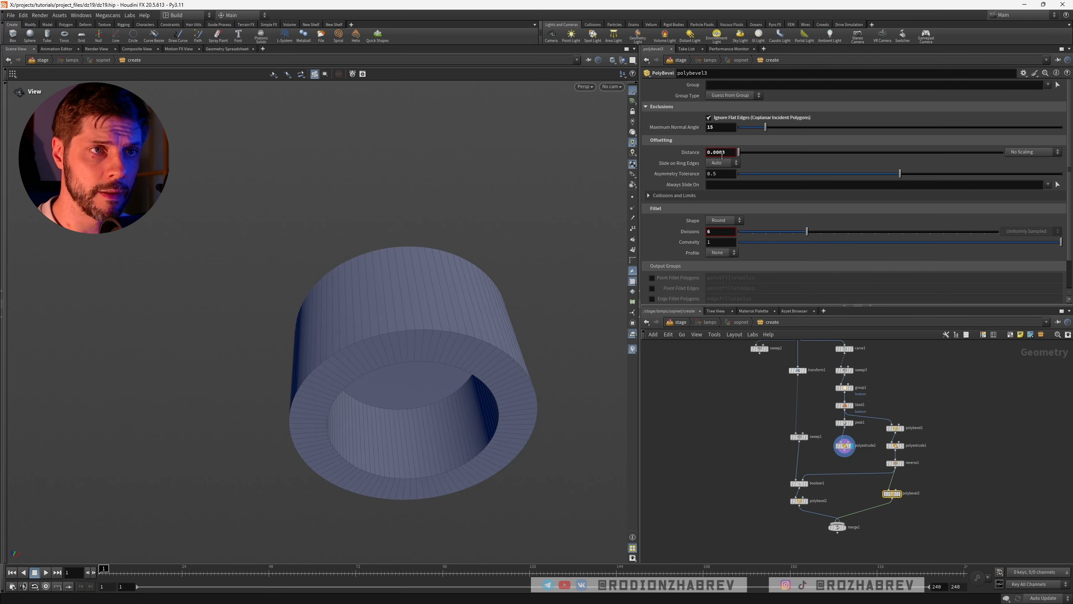
drag(849, 432, 850, 433)
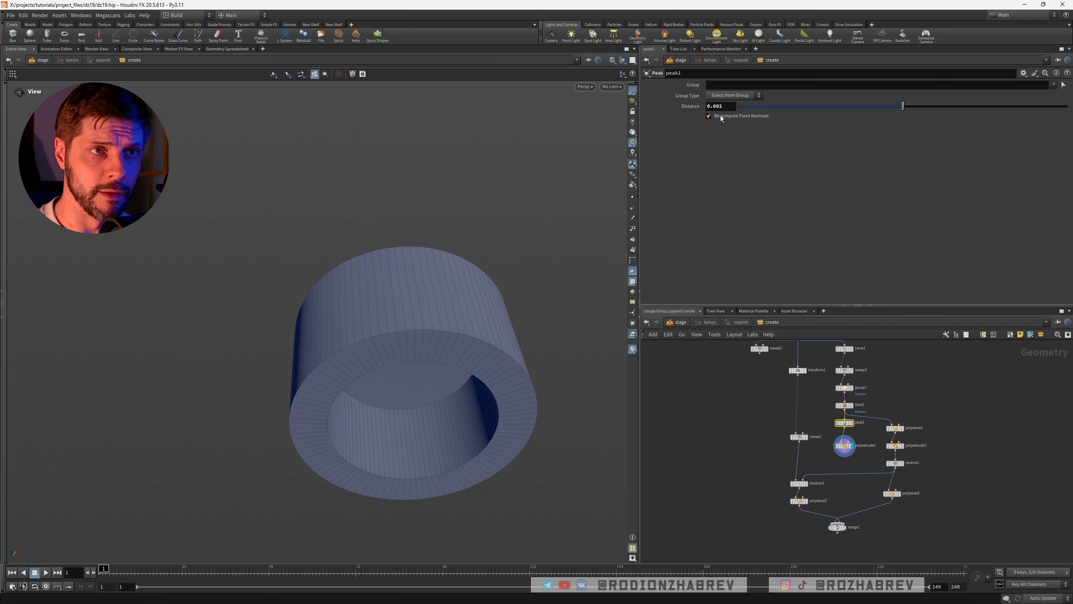
click(895, 445)
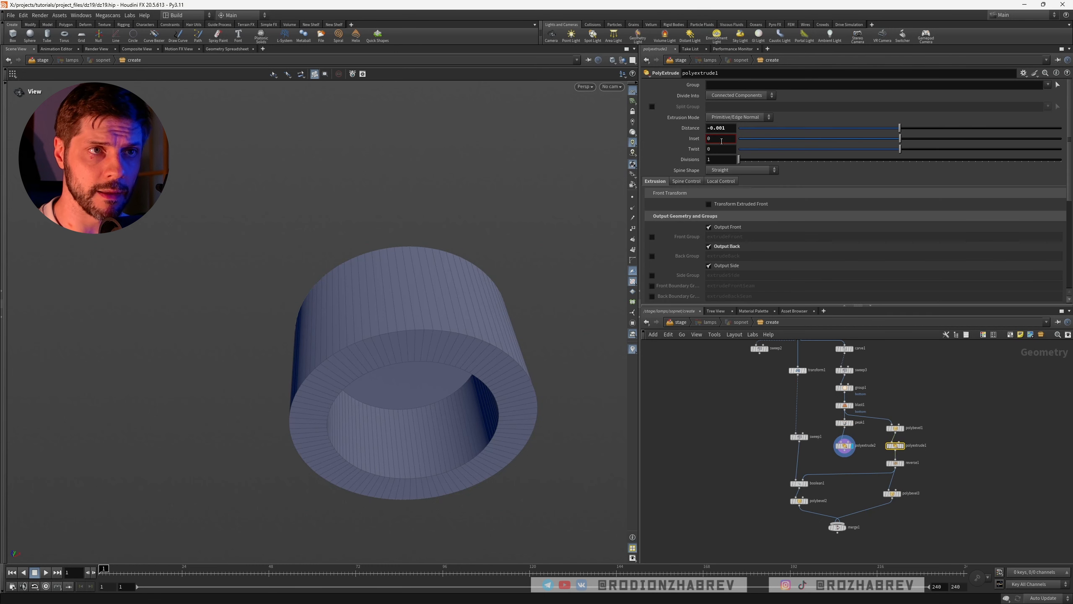
scroll(868, 453, up, 3)
alt+drag(917, 470, 756, 498)
middle_drag(840, 523, 819, 446)
drag(855, 493, 758, 527)
key(r)
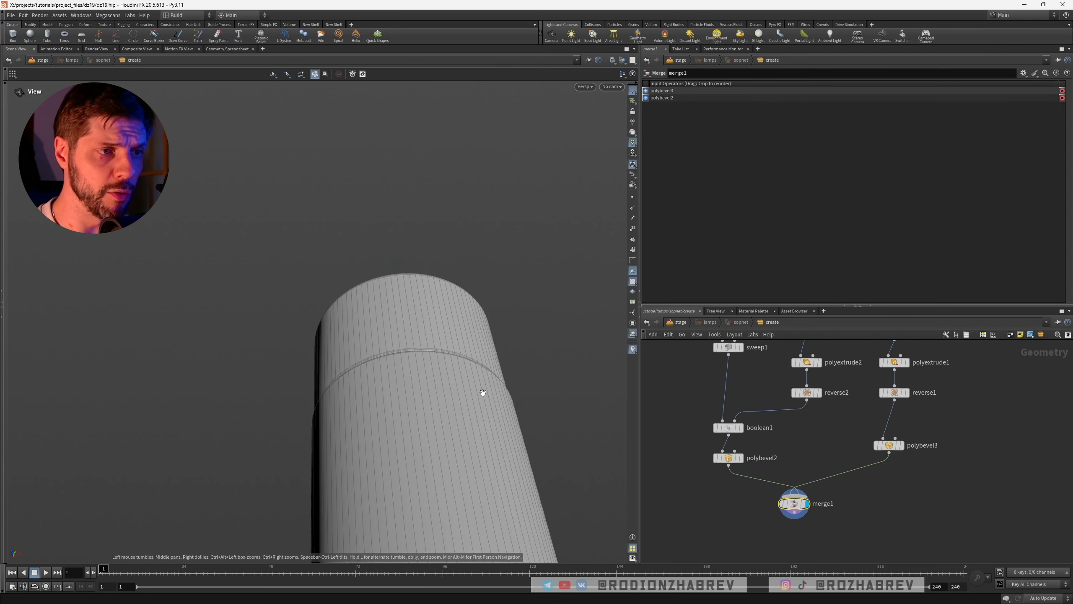
drag(482, 391, 477, 424)
Set the bevel Distance of polybevel3 to 0.0001 and check the seam between cap and tube
click(889, 445)
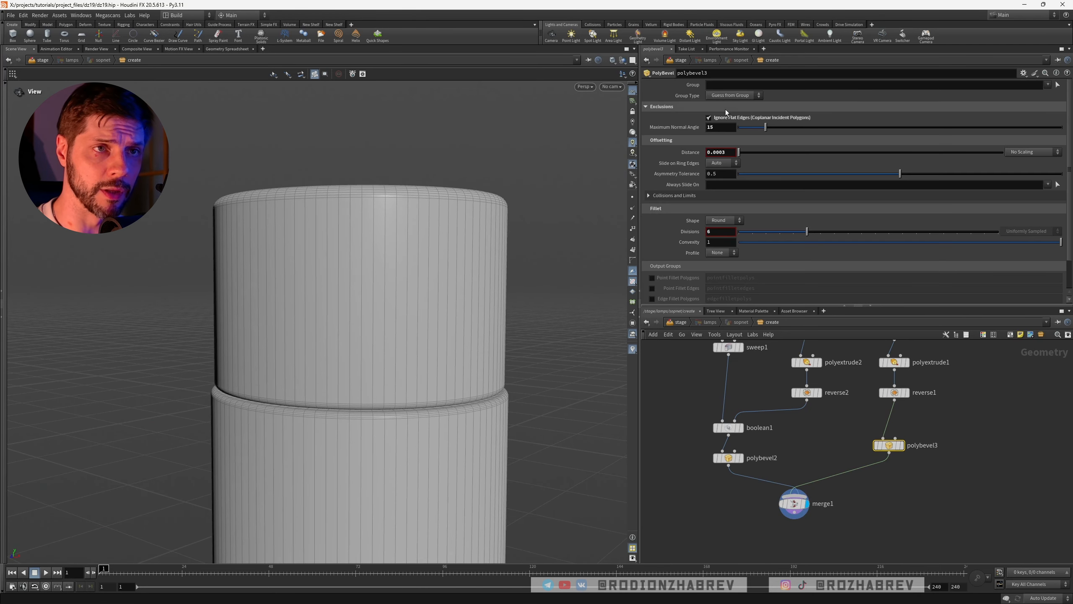
click(727, 152)
key(BackSpace)
text(1)
key(Return)
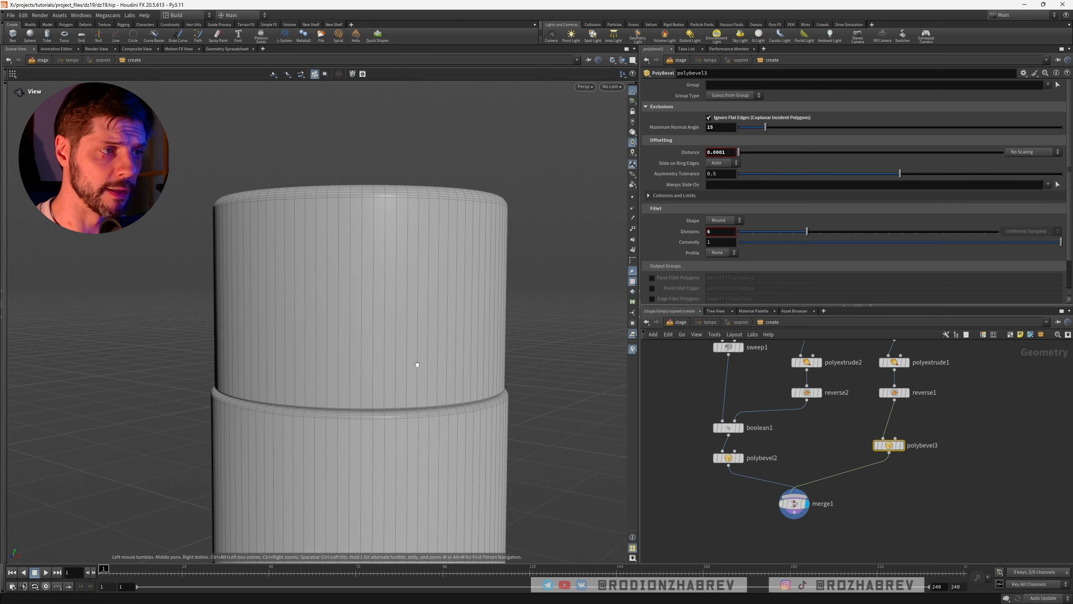
mouse_move(416, 365)
mouse_down()
mouse_move(418, 334)
mouse_move(416, 381)
mouse_up()
scroll(410, 376, down, 5)
middle_drag(408, 375, 372, 359)
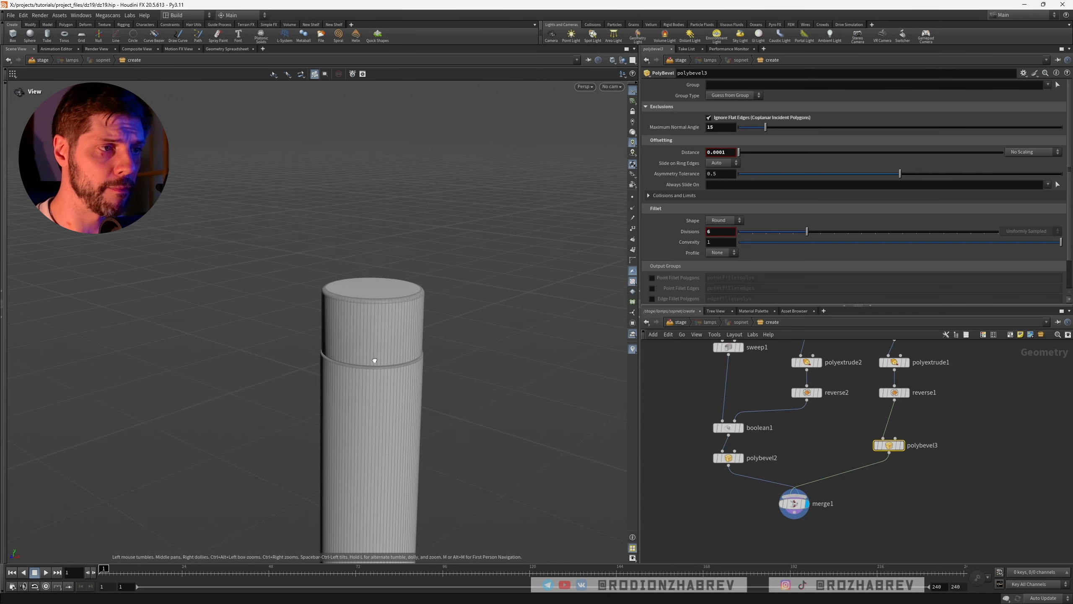
Set the bevel Distance of polybevel2 to 0.0005 and save the scene
click(727, 458)
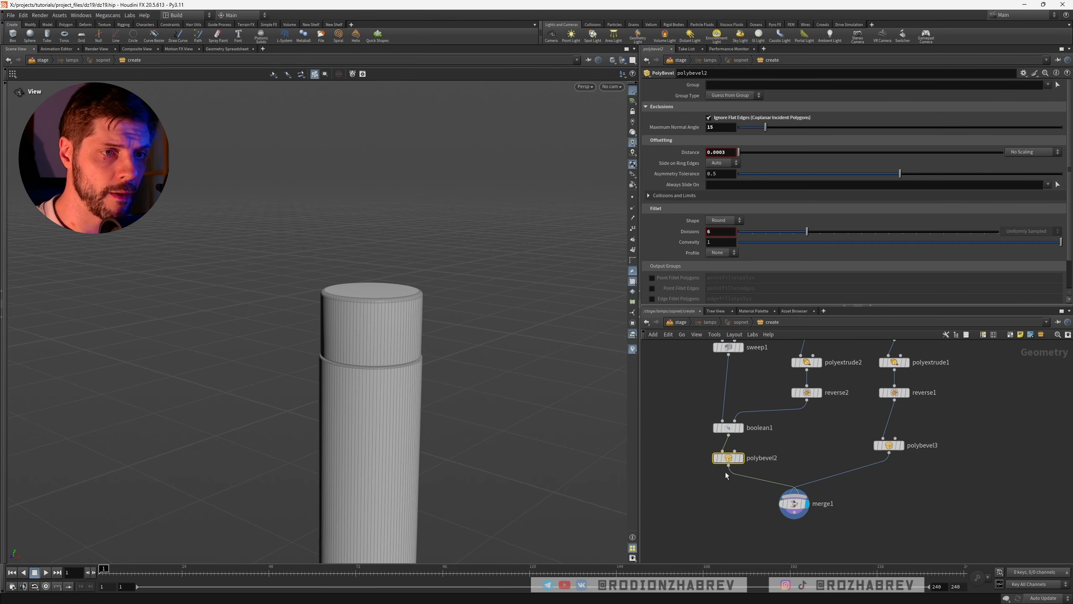
click(730, 153)
key(Return)
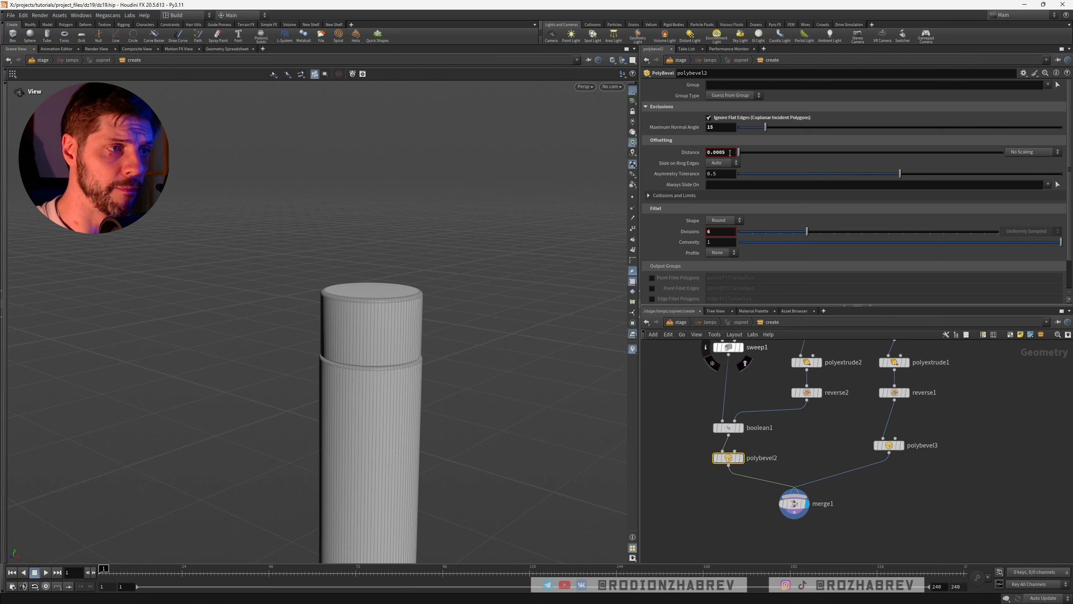
scroll(383, 362, up, 4)
drag(424, 346, 393, 335)
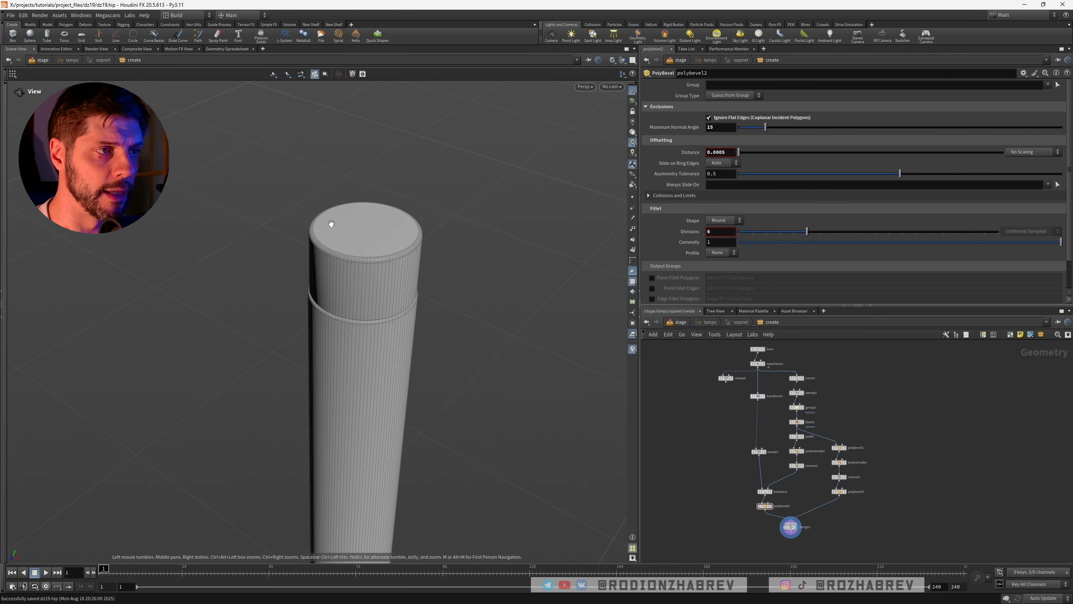
drag(332, 223, 390, 260)
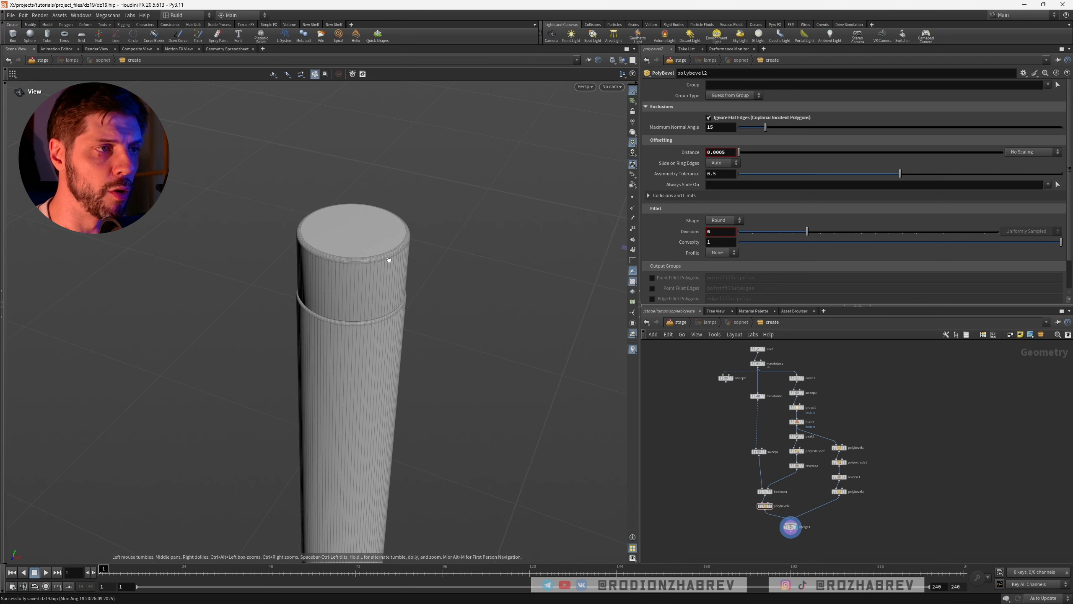
scroll(778, 382, up, 3)
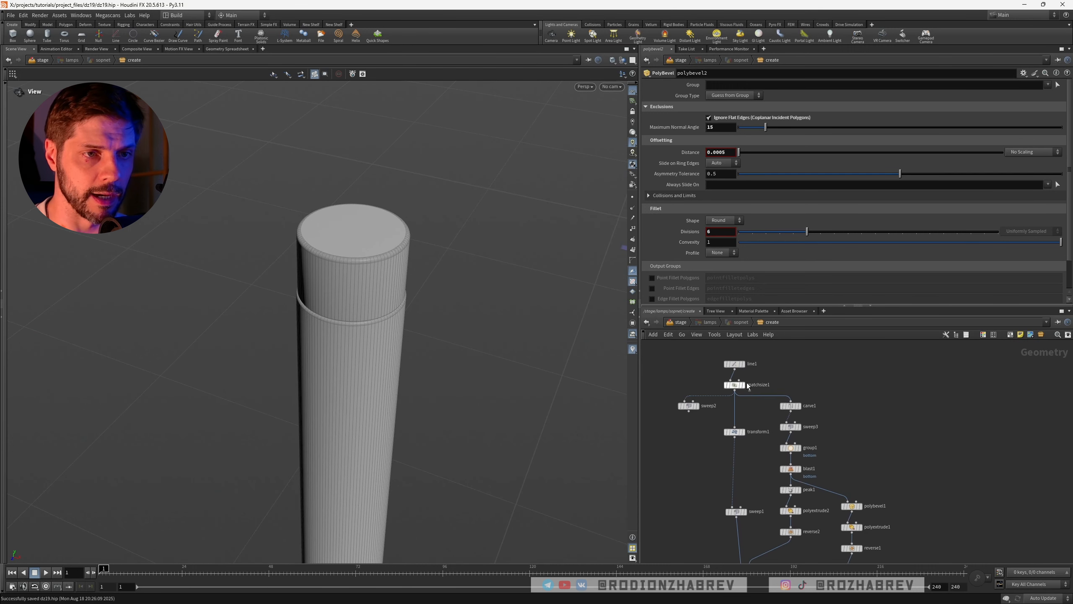
Duplicate carve1 as a separate branch from matchsize1, set the copy's First U to 0.999, and display it
alt+drag(791, 406, 909, 409)
click(730, 104)
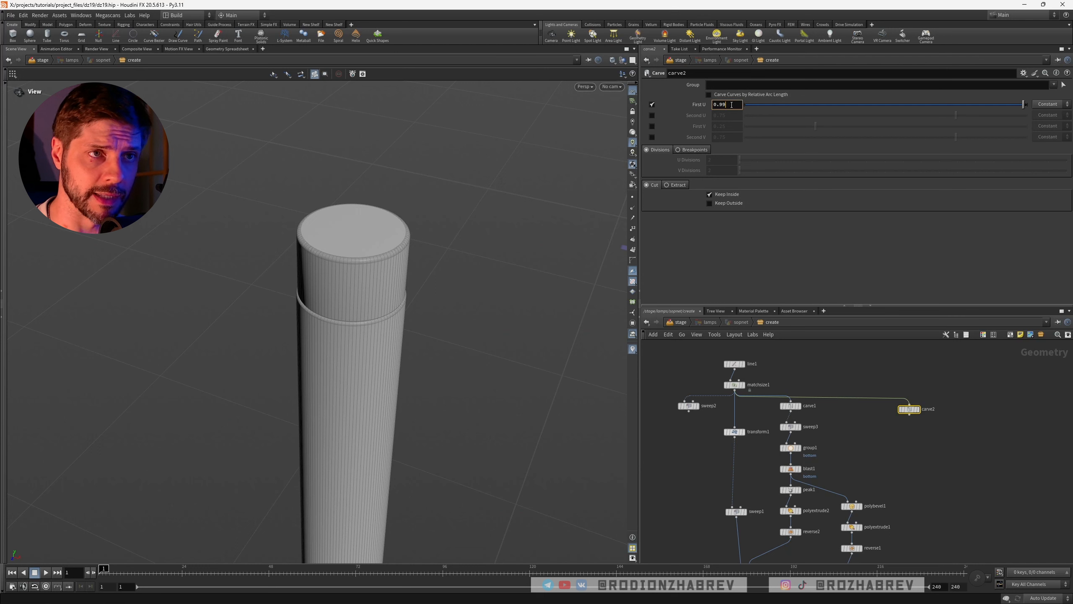
click(903, 443)
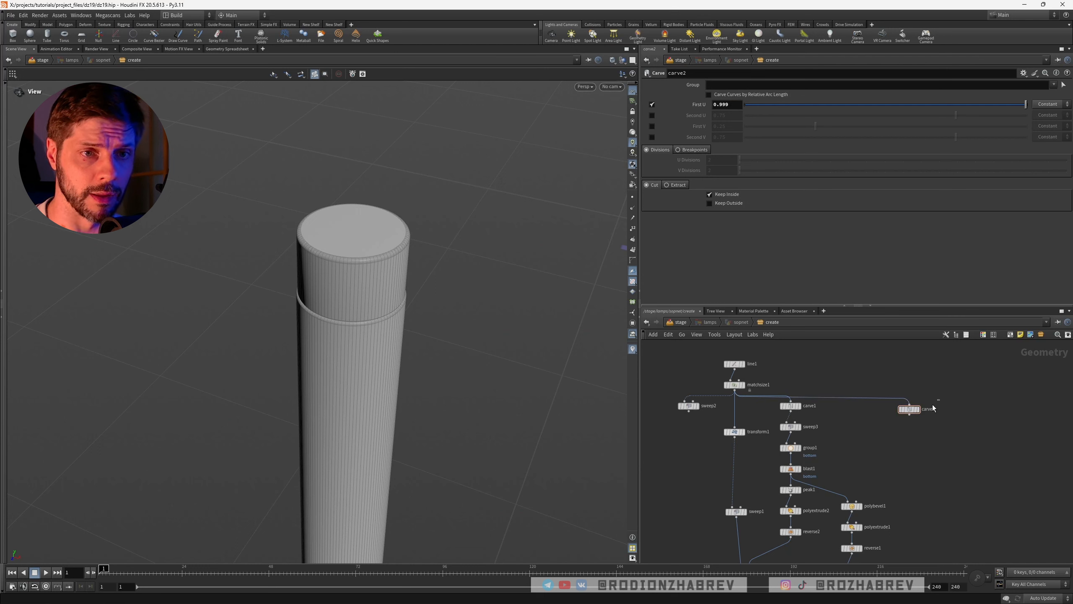
drag(934, 406, 893, 435)
key(r)
right_drag(385, 235, 379, 224)
drag(379, 224, 359, 172)
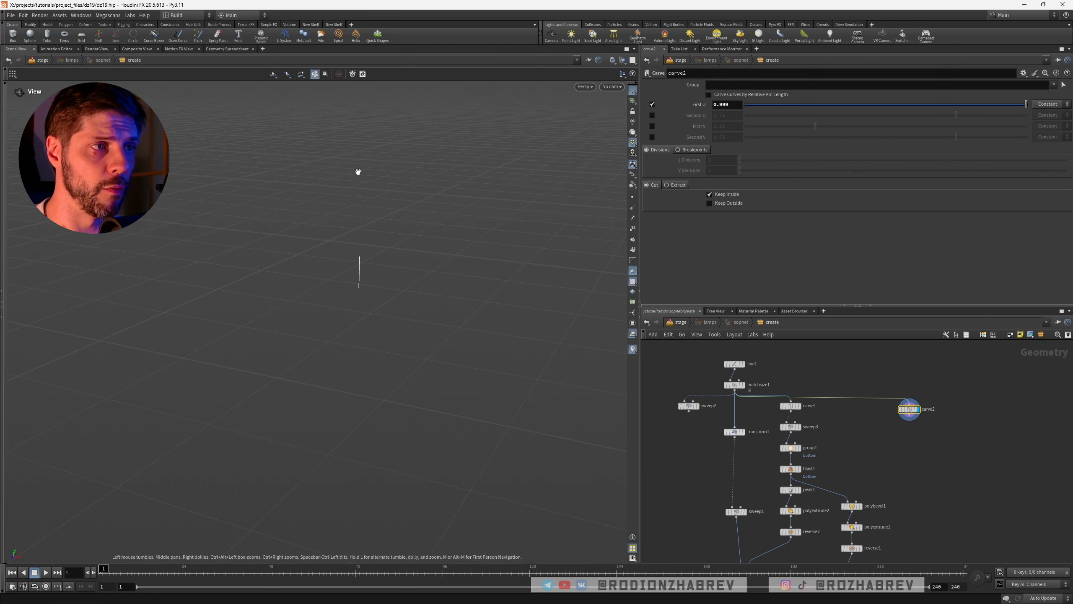
right_drag(363, 262, 346, 270)
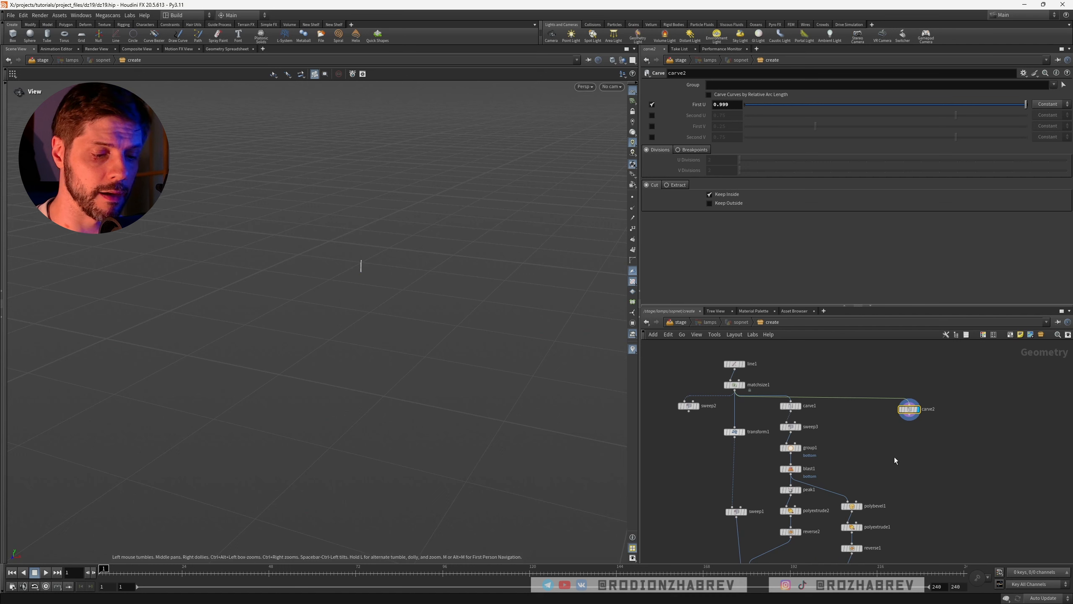
Add a Round Tube Sweep below carve2 with 96 columns, radius 0.0078 and Single Polygon end caps, and display it
key(Tab)
text(sweep)
key(Return)
click(854, 420)
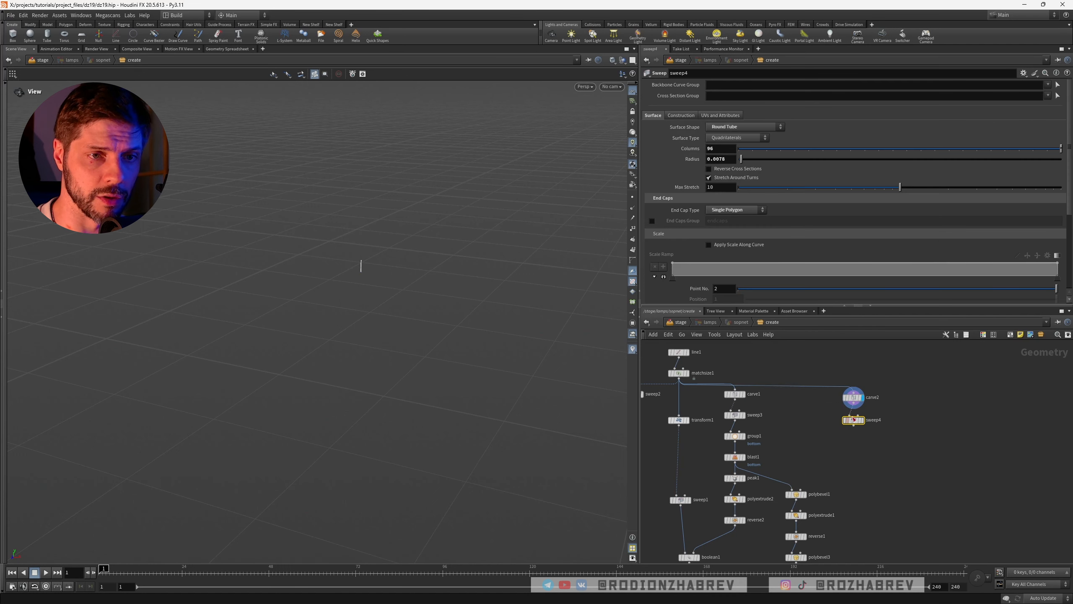
key(r)
middle_drag(881, 434, 857, 429)
Display polybevel1 and examine the flat top and bevelled rim of the cap
click(810, 430)
key(r)
click(841, 469)
key(r)
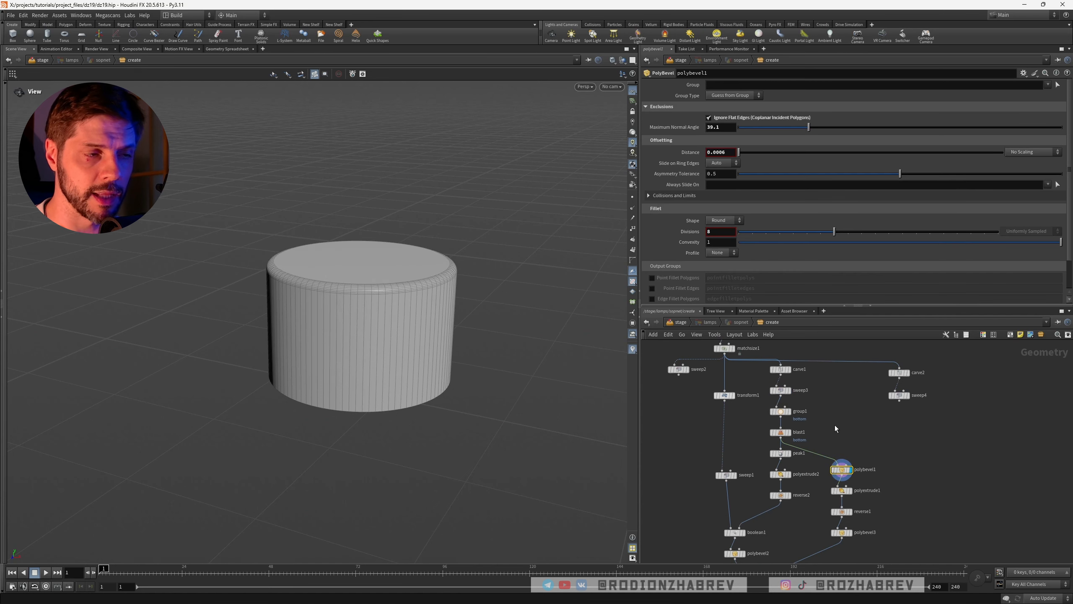
drag(387, 292, 397, 328)
scroll(422, 271, up, 2)
scroll(418, 284, down, 1)
middle_drag(416, 283, 391, 298)
drag(403, 280, 416, 290)
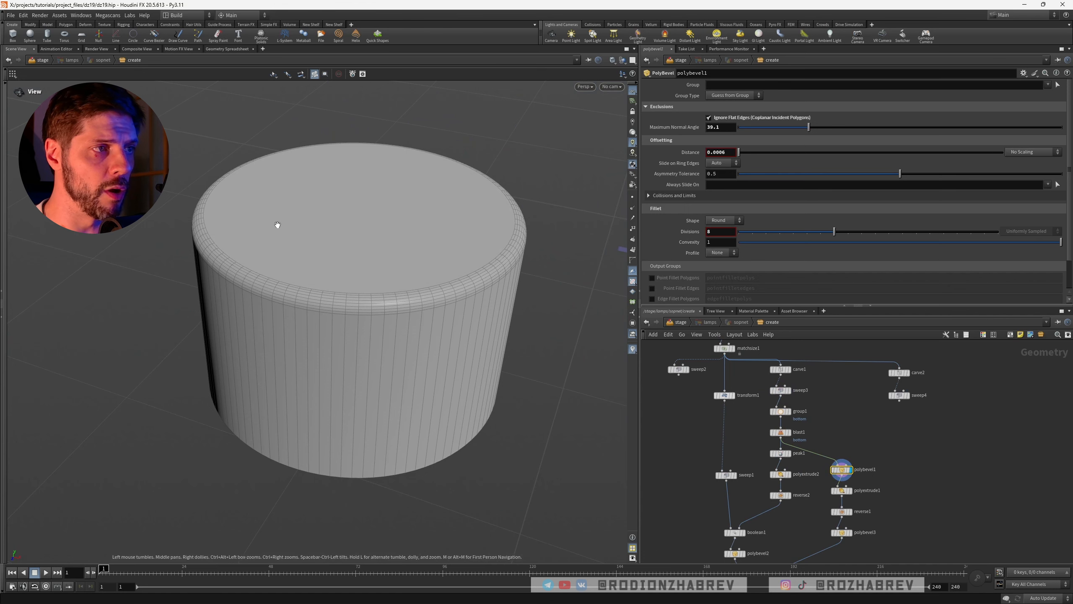
drag(277, 225, 328, 235)
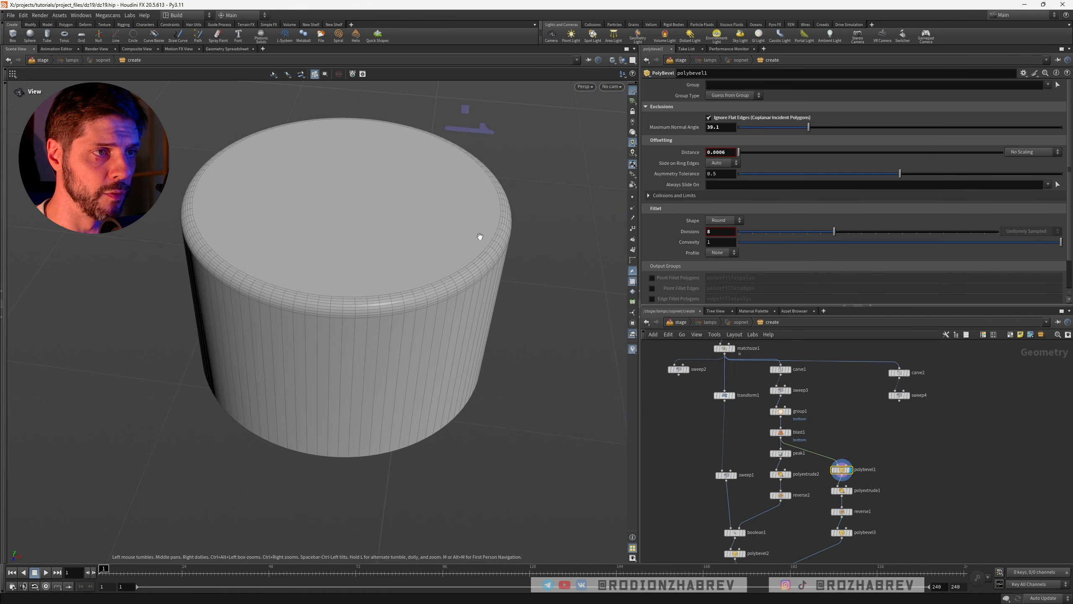
drag(439, 242, 419, 225)
Link the Radius of sweep4 to the Radius of sweep3 with a relative reference
click(781, 390)
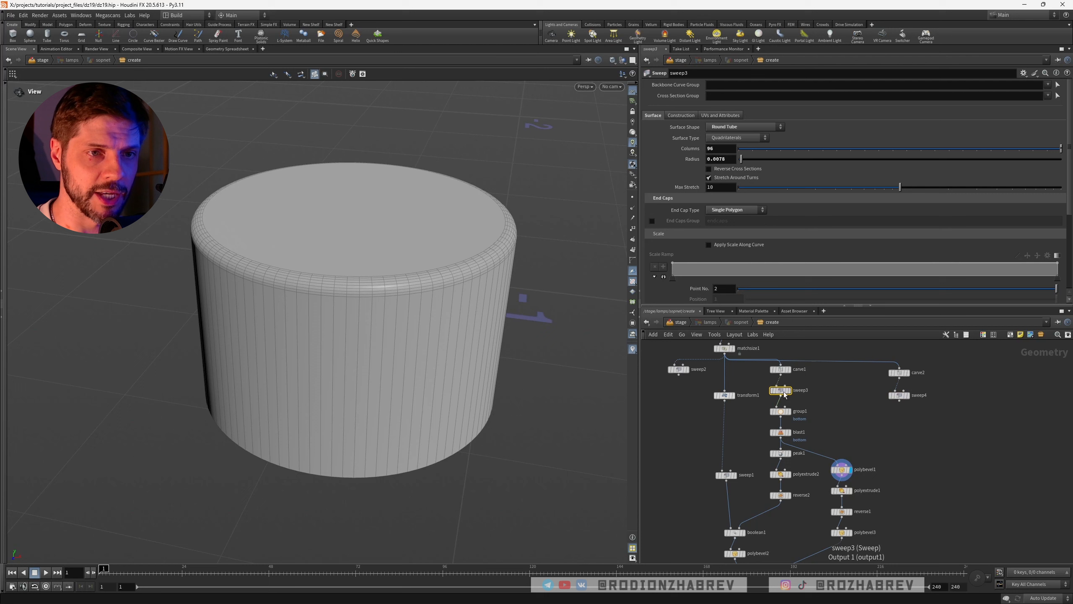
right_click(726, 159)
click(747, 220)
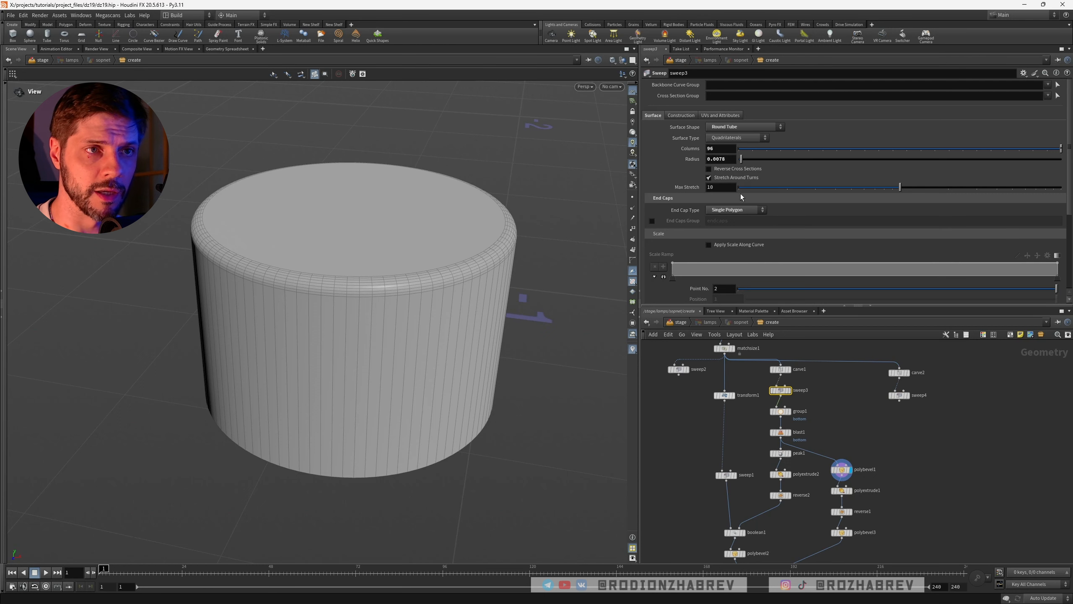
click(899, 395)
right_click(723, 161)
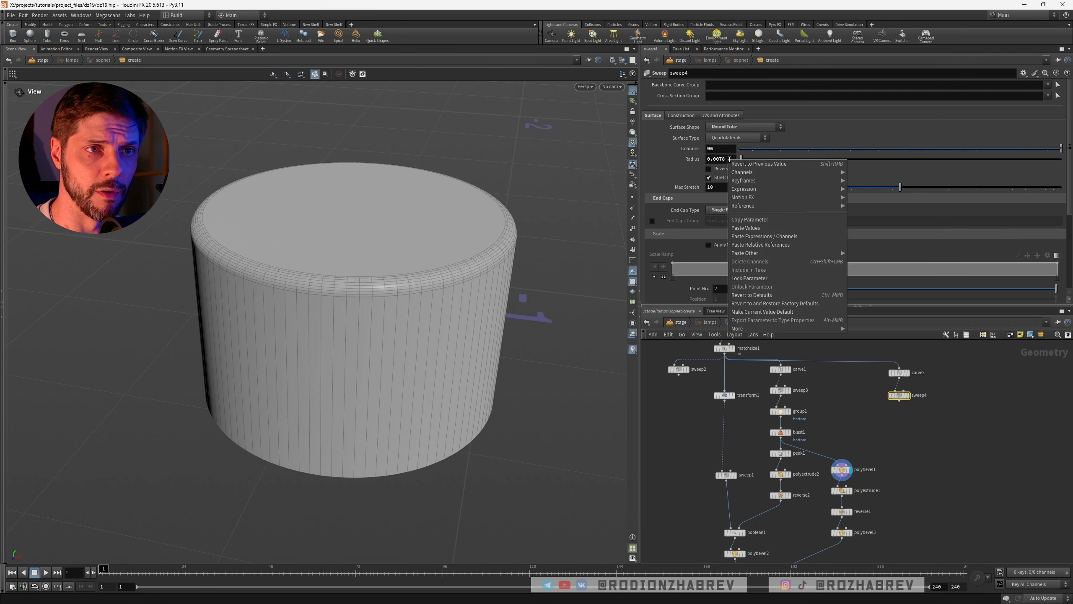
click(763, 247)
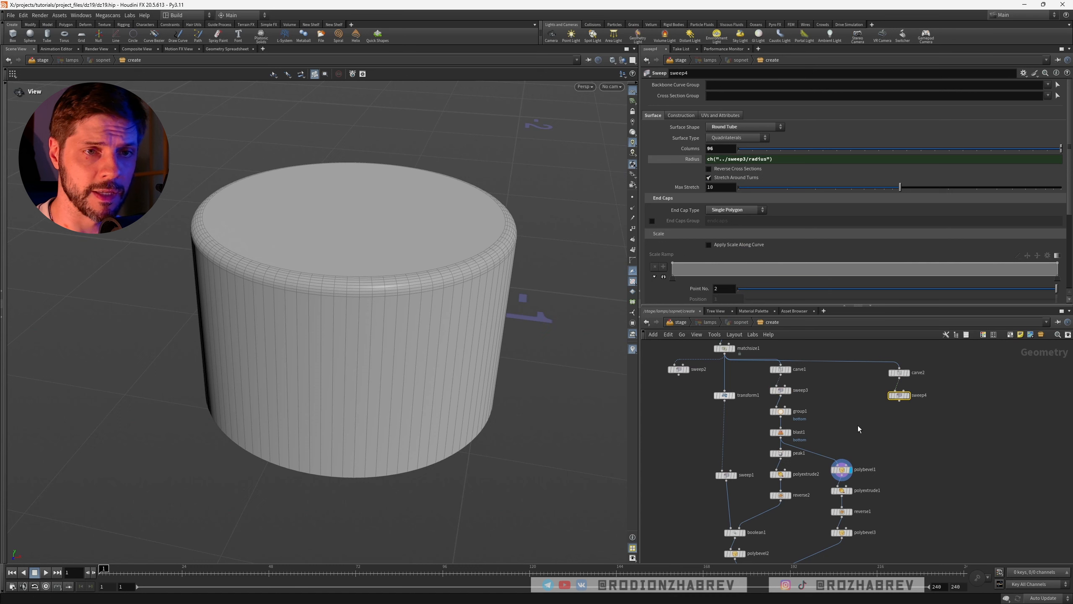
Extend sweep4's Radius expression to subtract a relative reference to polybevel1's bevel Distance
click(842, 469)
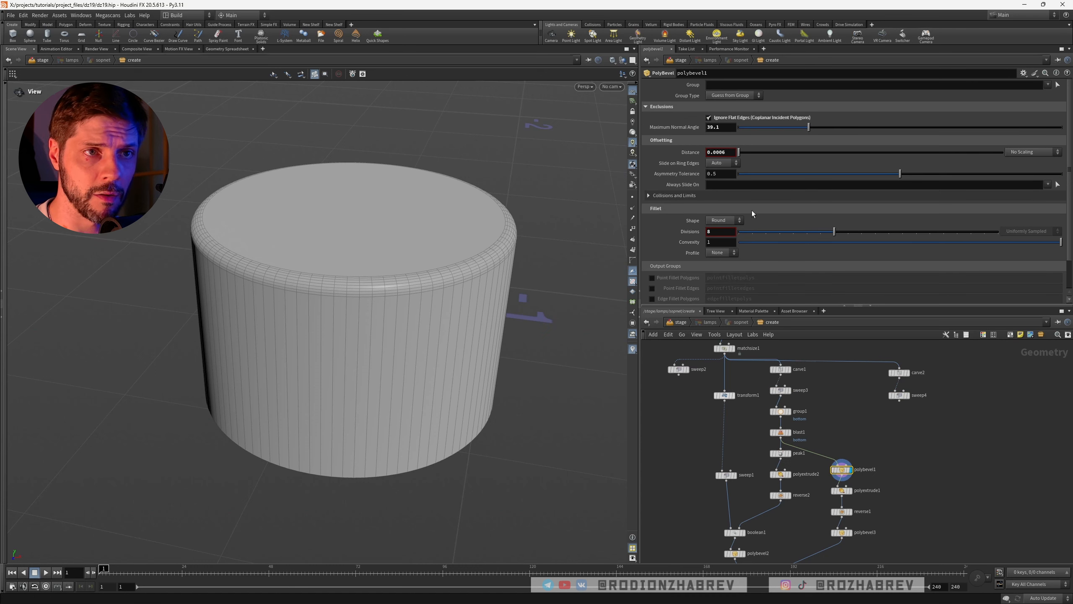
click(899, 395)
right_click(788, 158)
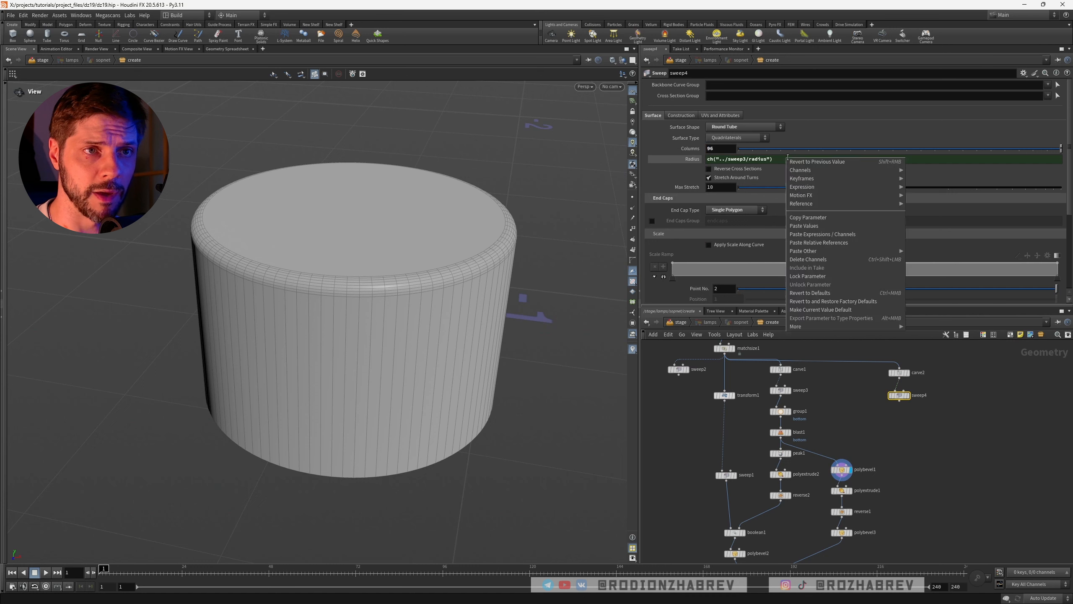
click(777, 157)
click(782, 158)
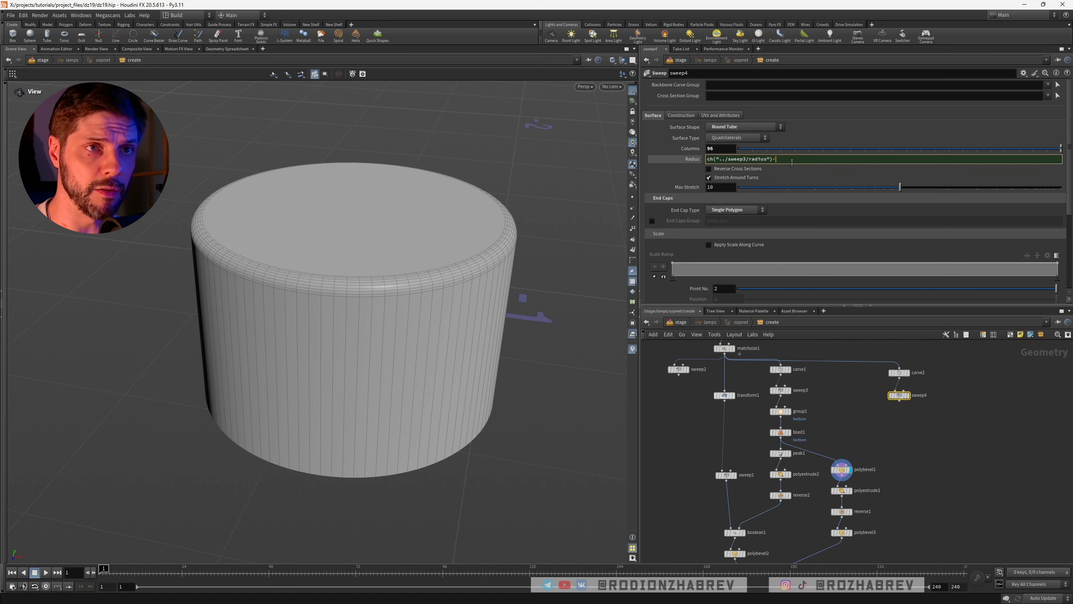
right_click(792, 161)
click(824, 244)
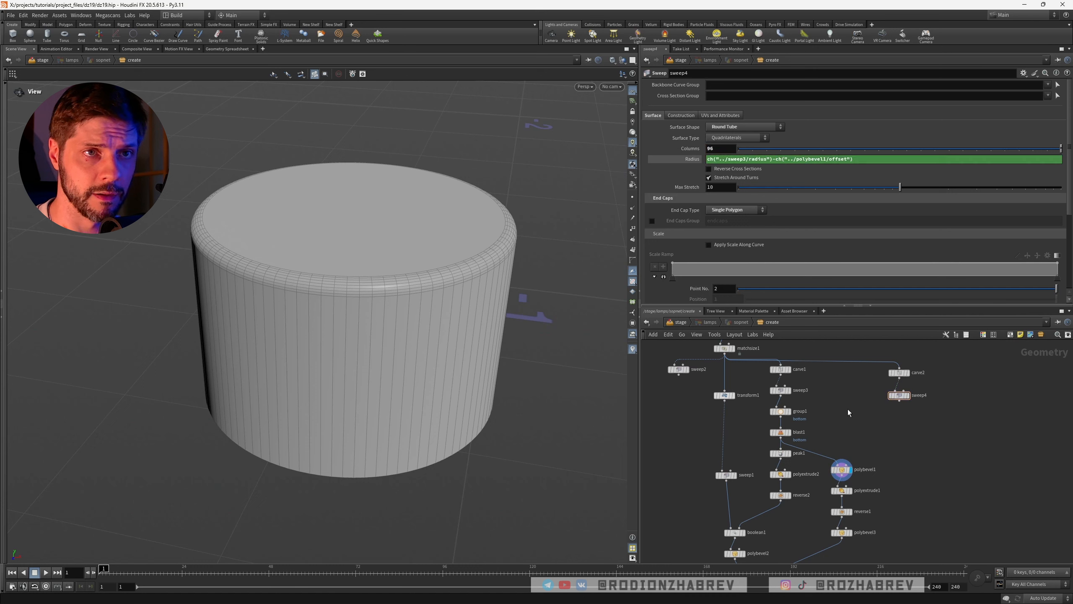
Display sweep4 with polybevel1 as a template overlay and compare the disc's edge with the cap's bevelled rim
click(789, 390)
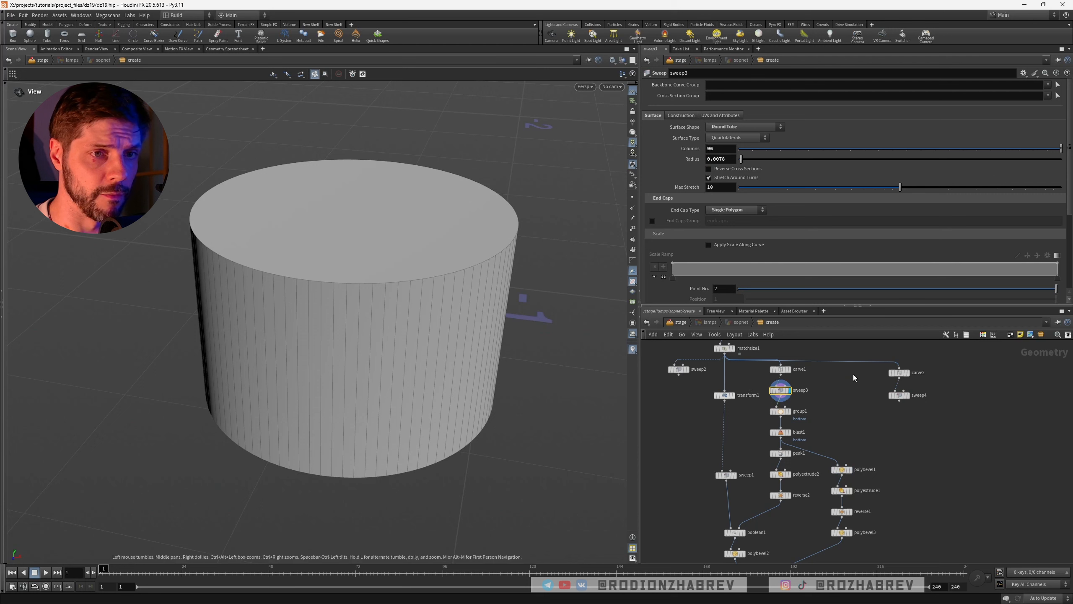
click(899, 395)
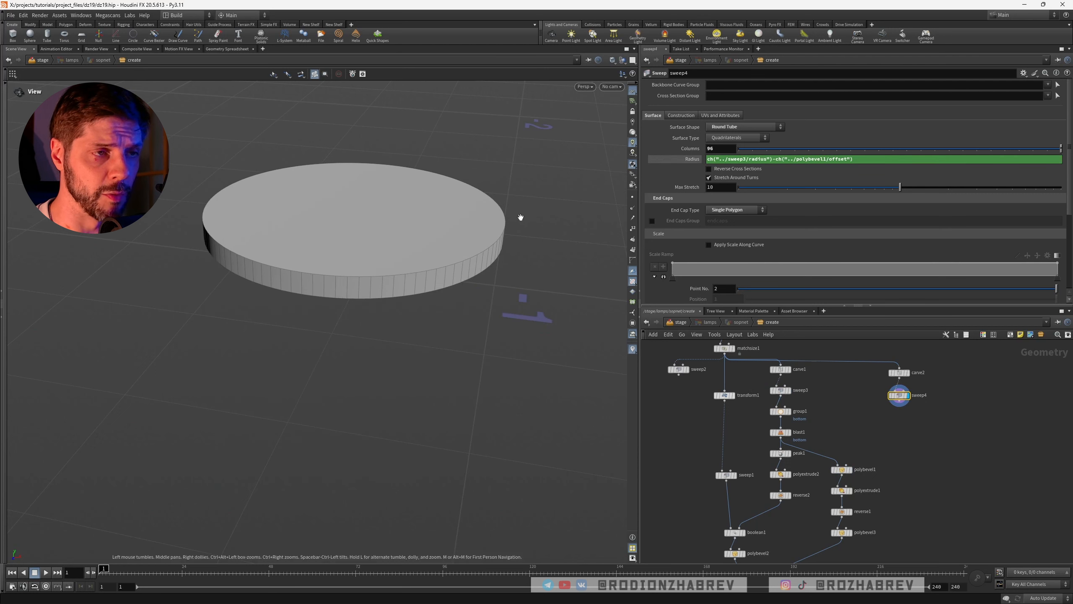
click(841, 470)
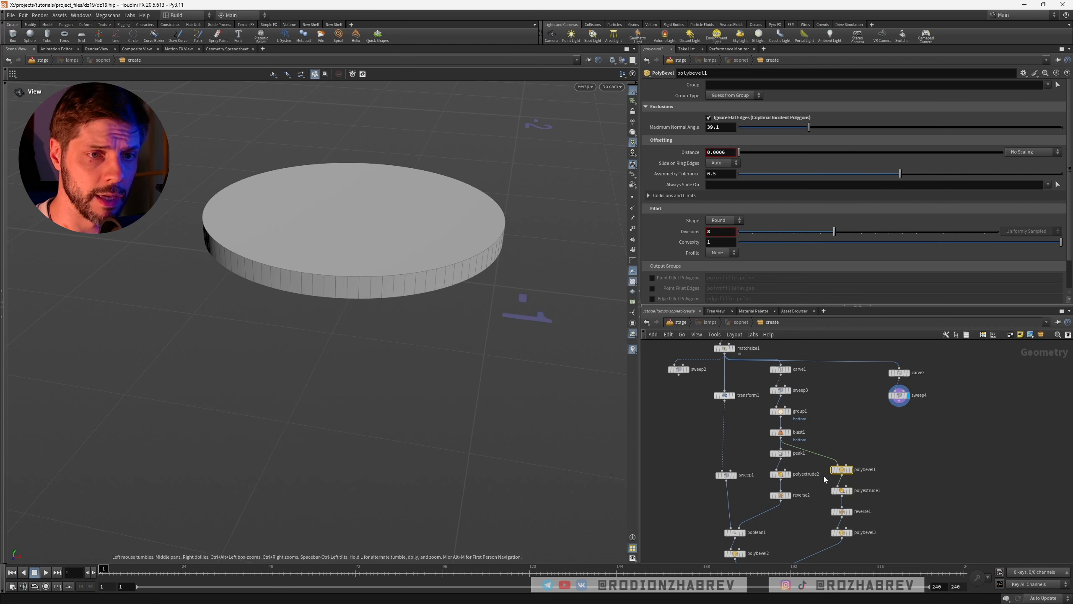
key(shift+e)
scroll(522, 273, up, 8)
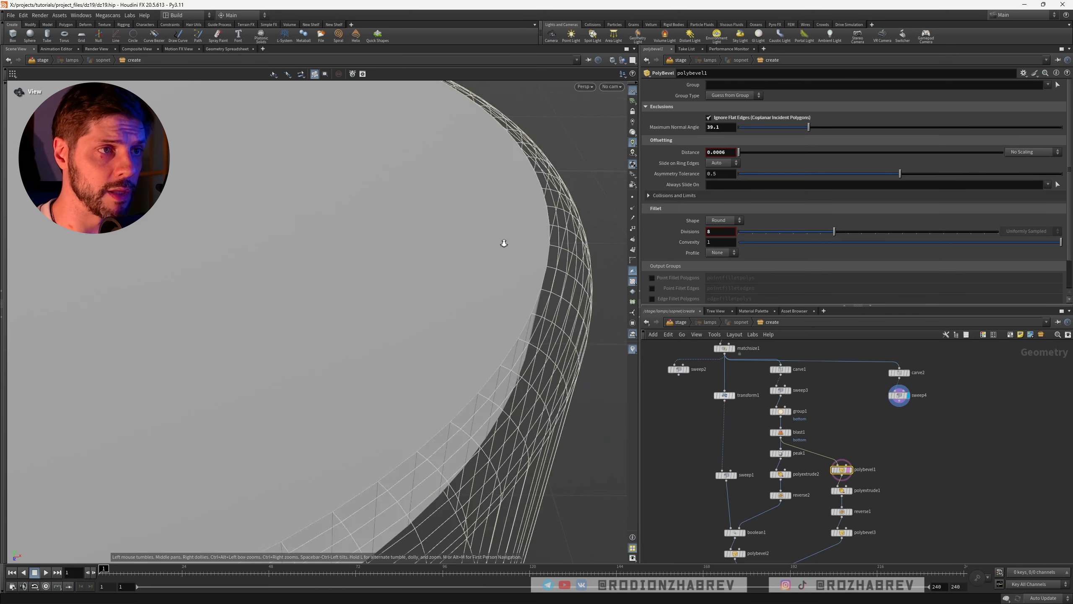
scroll(496, 243, down, 3)
drag(496, 242, 526, 221)
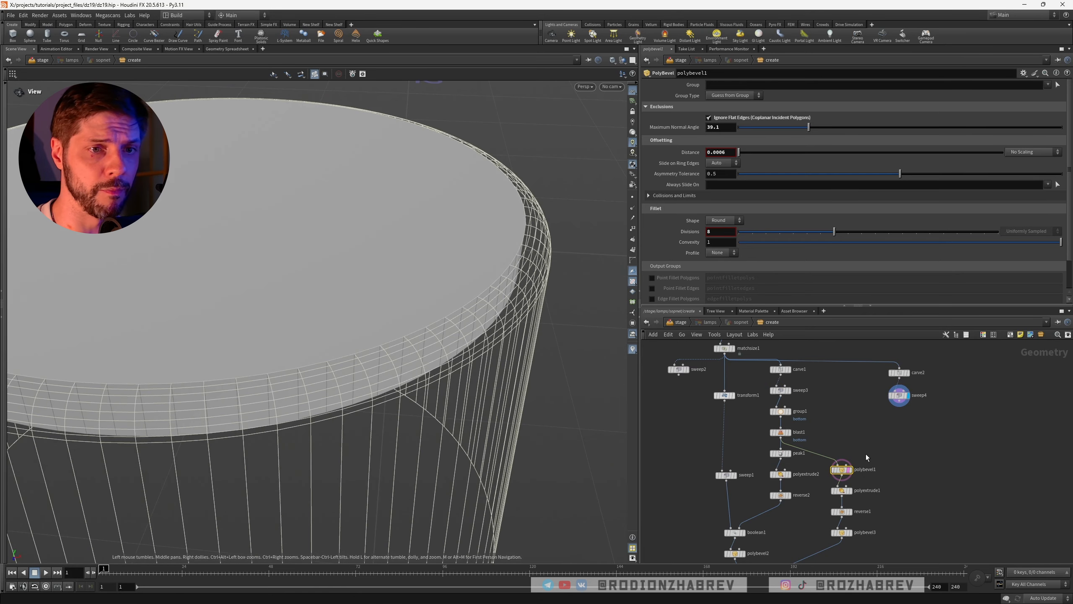
drag(525, 268, 516, 261)
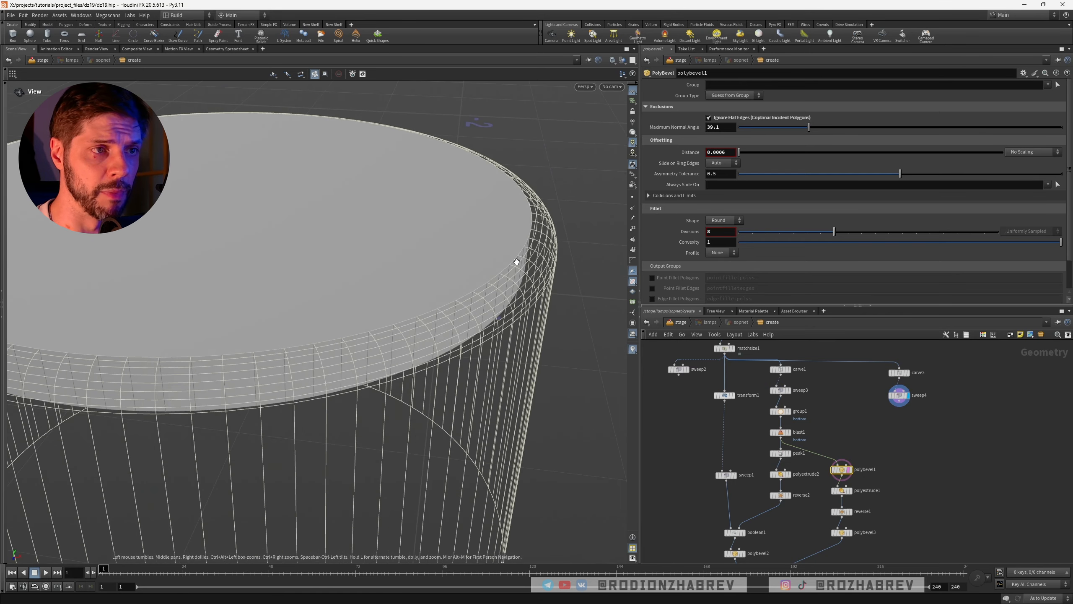
Extend sweep4's Radius expression to subtract a further 0.0002, shrinking the disc inside the cap's bevelled rim
click(899, 395)
click(859, 158)
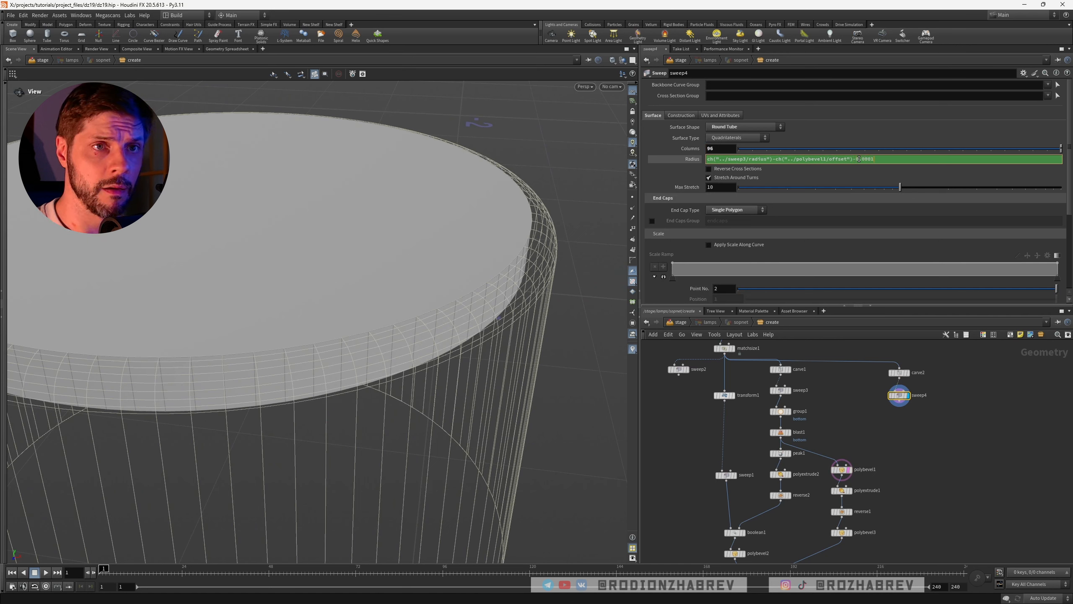
key(Return)
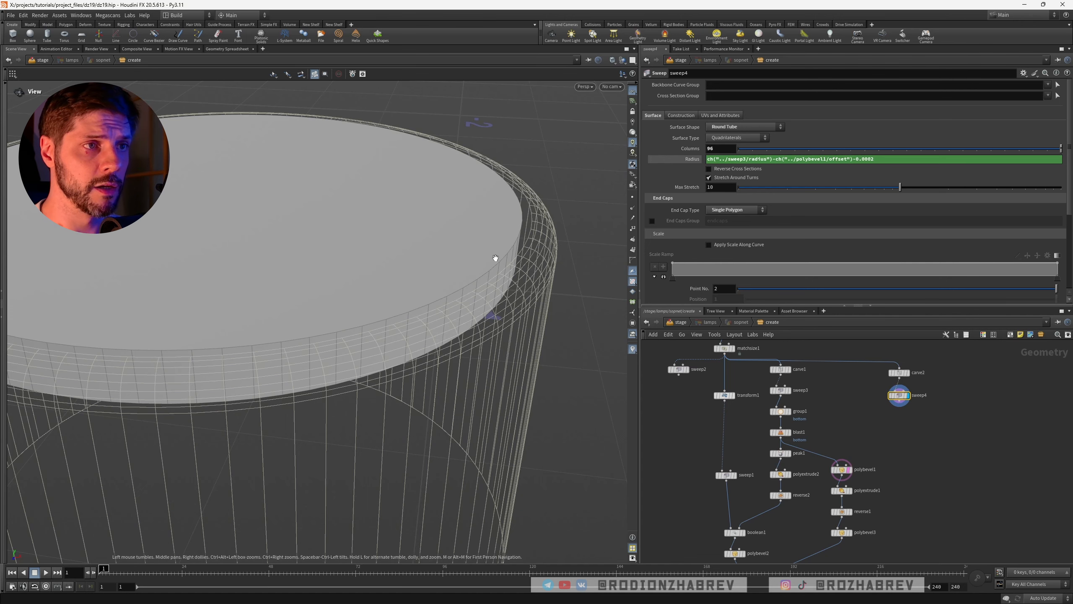
scroll(509, 234, down, 5)
click(884, 159)
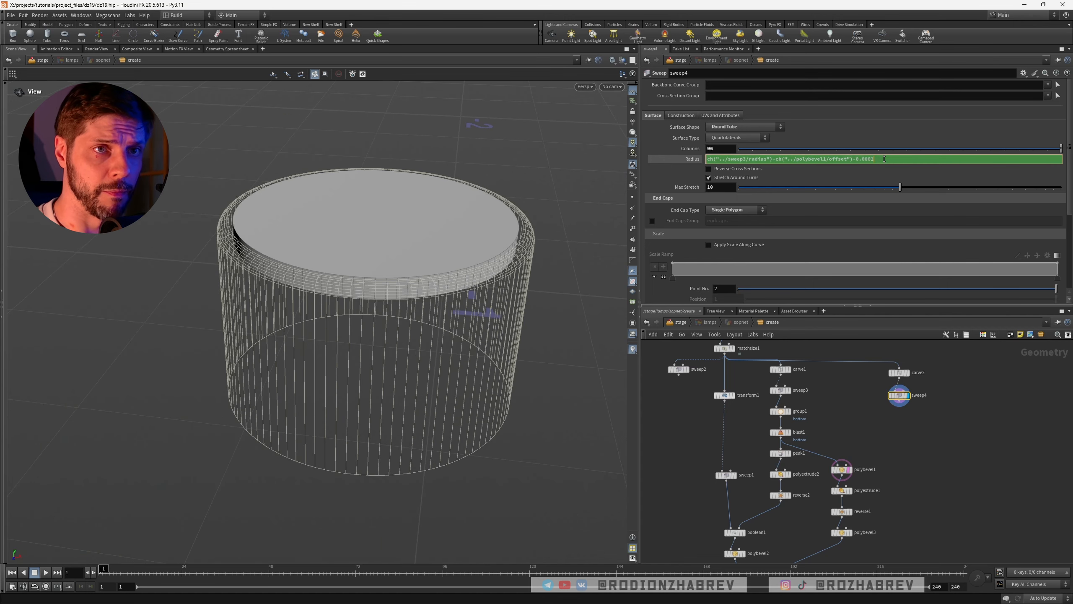
key(Return)
click(939, 490)
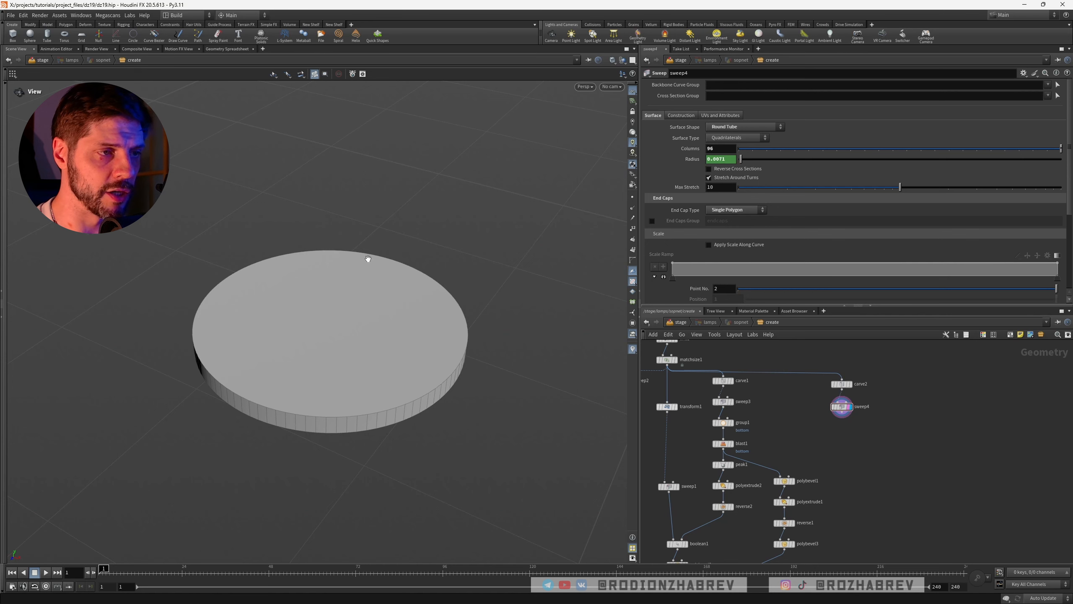
Add a Box node, feed sweep4 into it so it bounds the disc, and display box1
key(Tab)
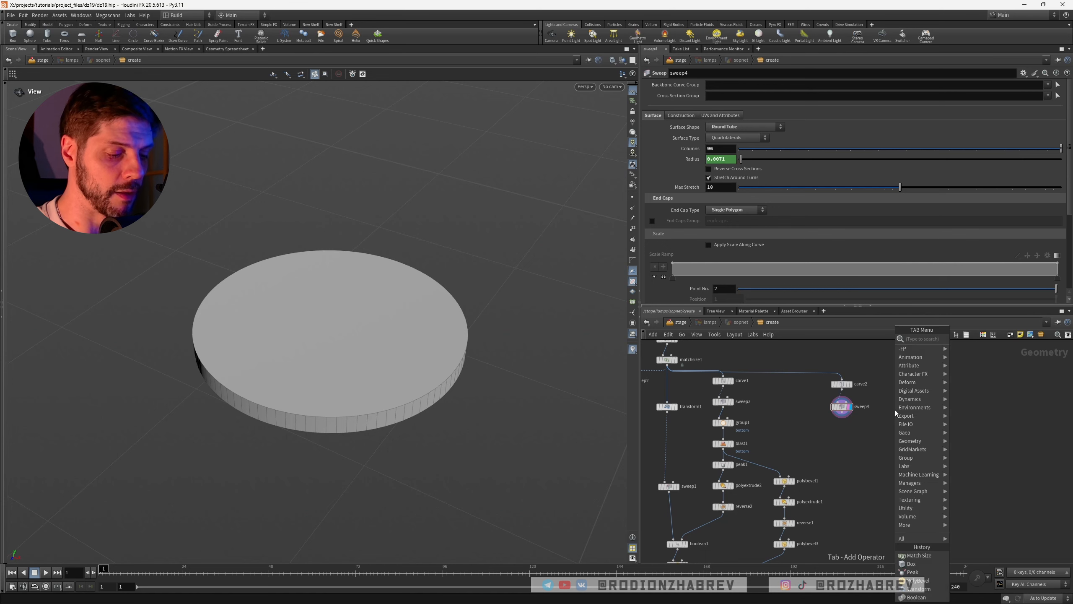
text(box)
key(Return)
drag(897, 410, 897, 443)
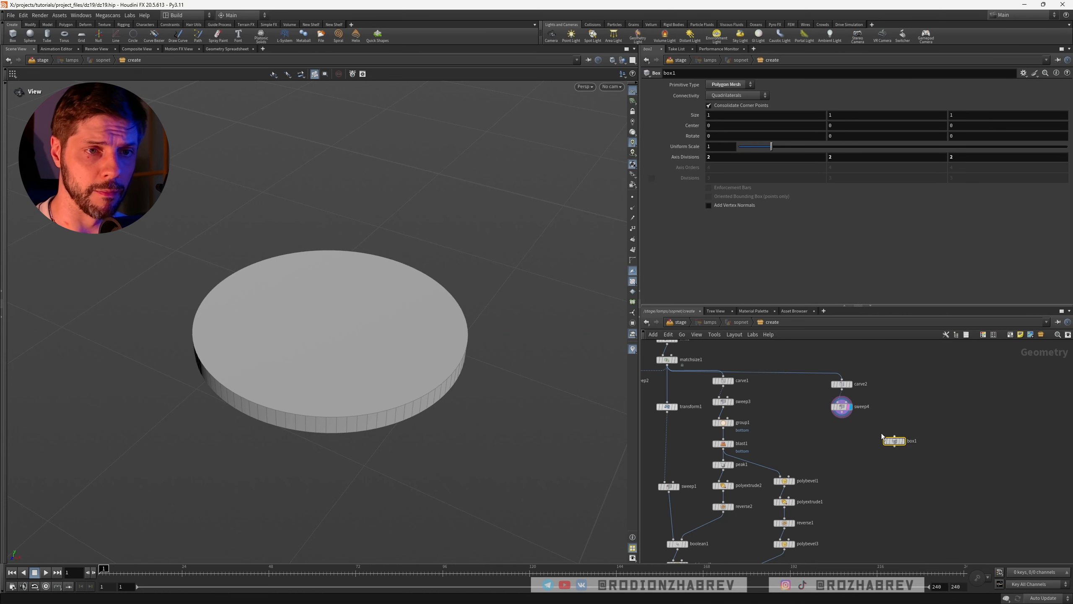
drag(843, 414, 895, 436)
click(903, 442)
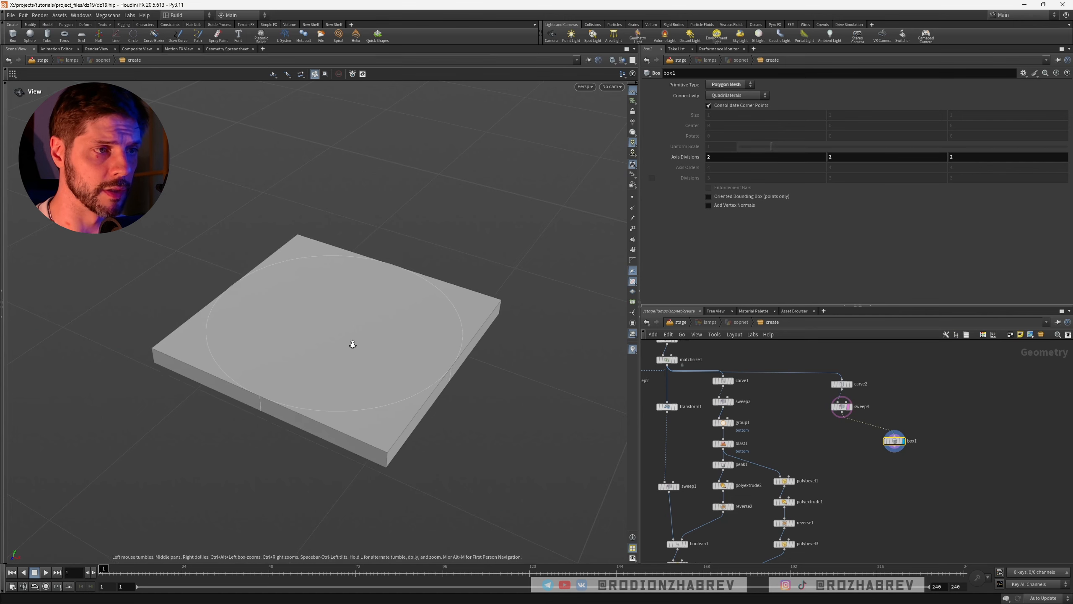
Append a Transform node below box1 and display it
mouse_move(352, 343)
mouse_down()
mouse_move(379, 293)
mouse_move(357, 360)
mouse_up()
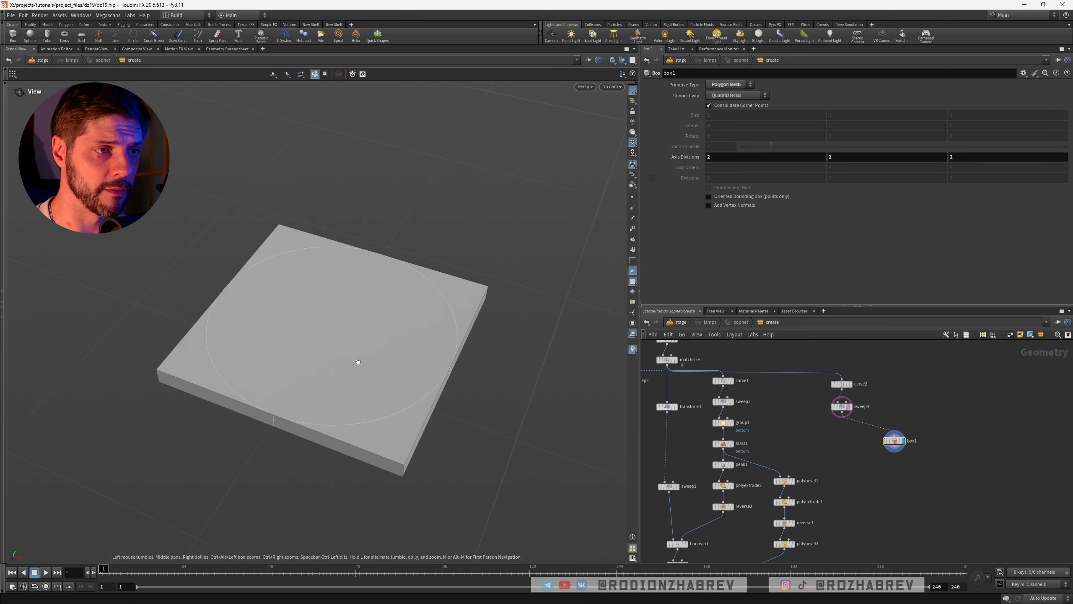
scroll(892, 442, up, 5)
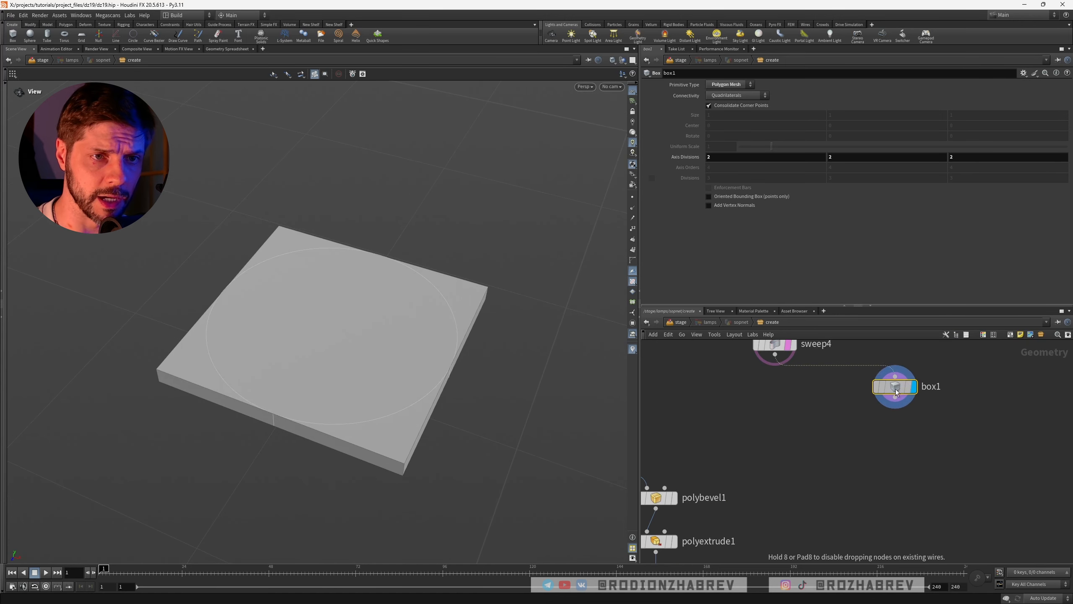
scroll(840, 413, down, 3)
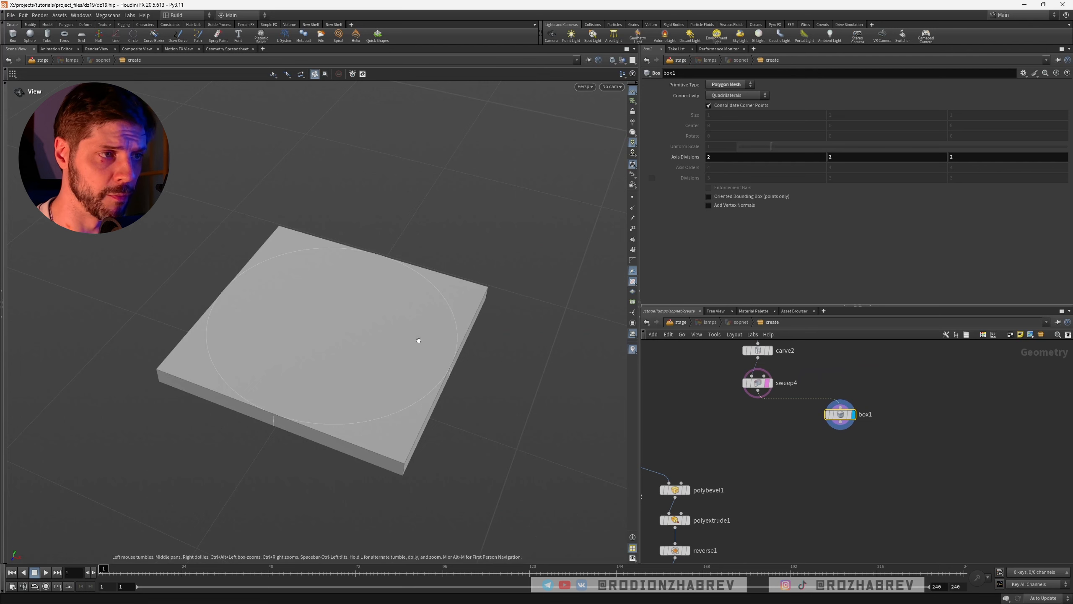
drag(420, 339, 379, 349)
drag(333, 317, 338, 315)
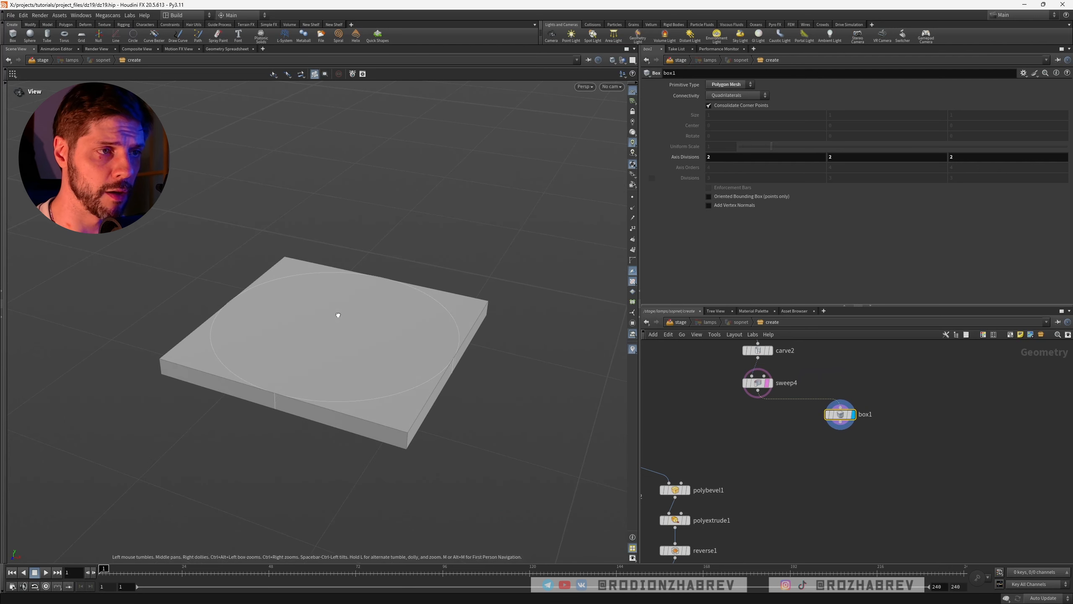
mouse_move(839, 414)
mouse_down()
mouse_move(853, 415)
mouse_move(826, 452)
mouse_up()
key(Tab)
text(tra)
key(Down)
key(Down)
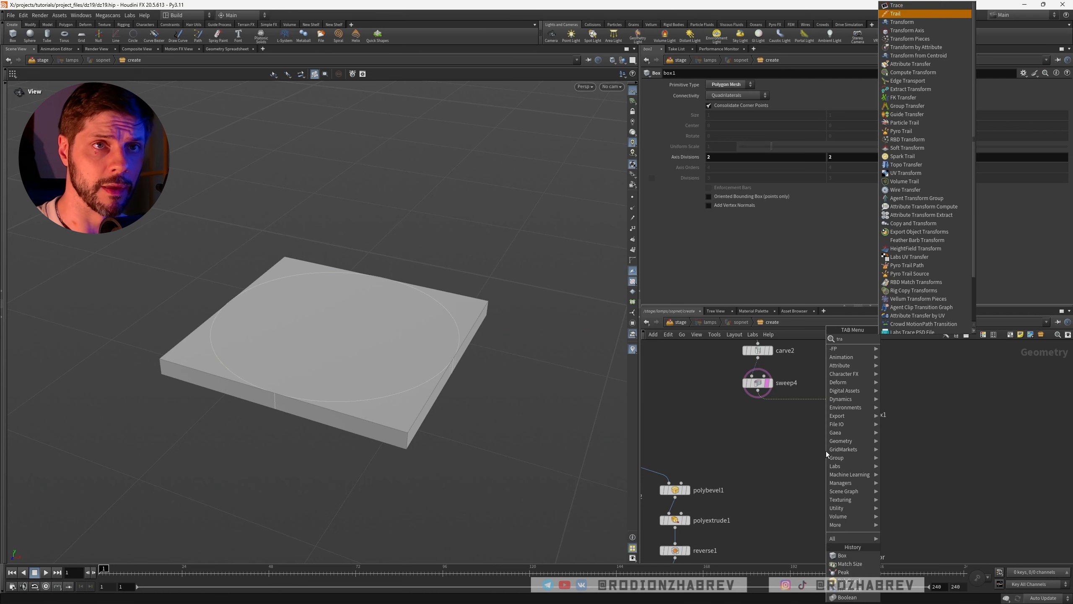
key(shift+Return)
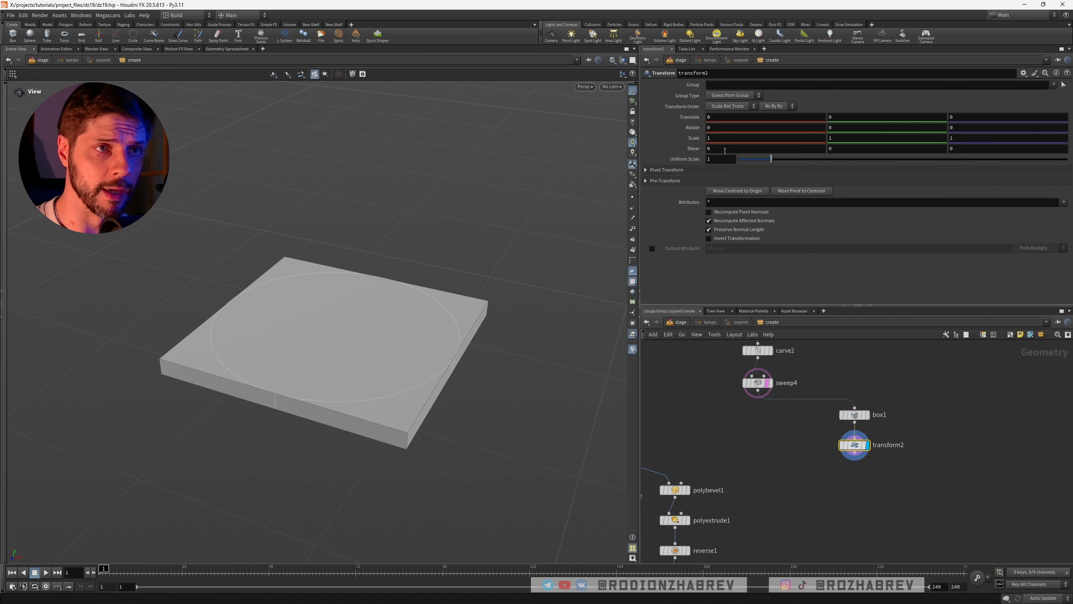
Set transform2's X scale to .3 to narrow the box into a strip across the disc
double_click(720, 138)
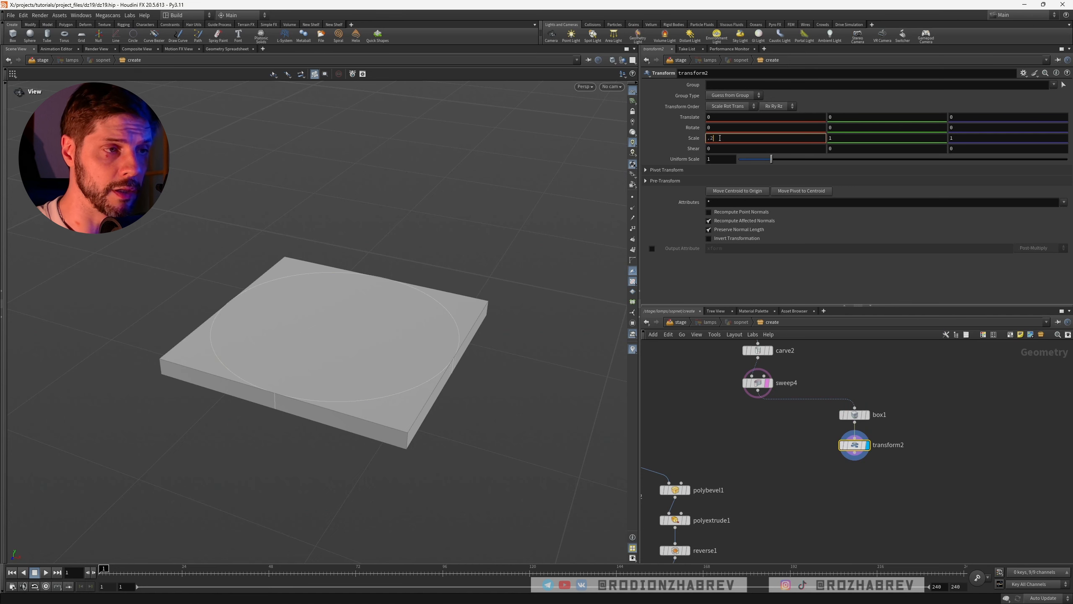
key(Return)
double_click(720, 138)
text(.3)
key(Return)
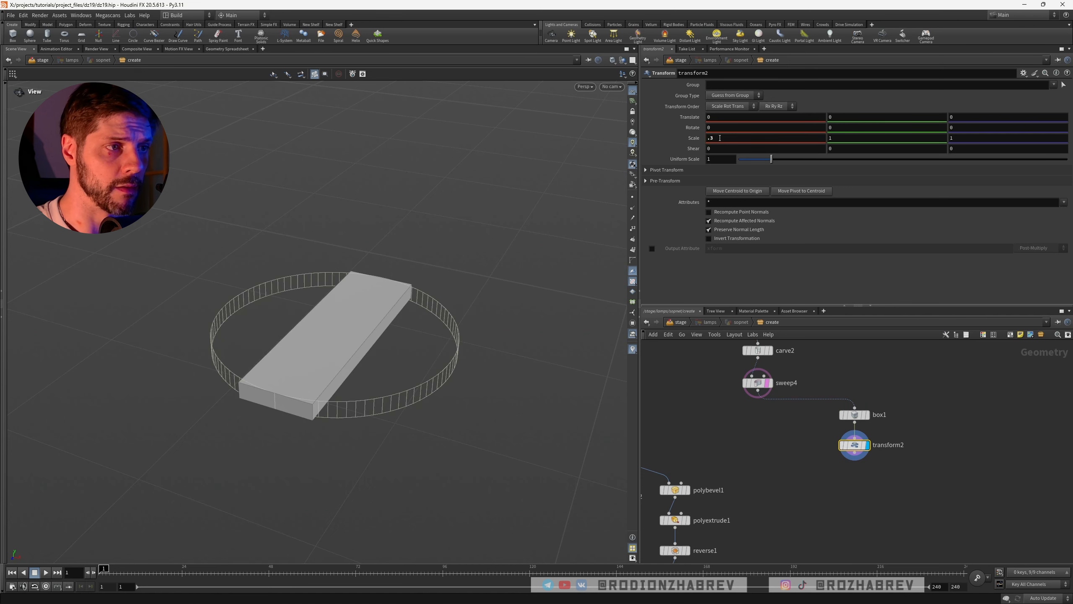
Add a Boolean with sweep4 as first input and transform2 as second, display it, and set its Operation to Intersect
mouse_move(313, 332)
mouse_down()
mouse_move(321, 363)
mouse_move(315, 349)
mouse_up()
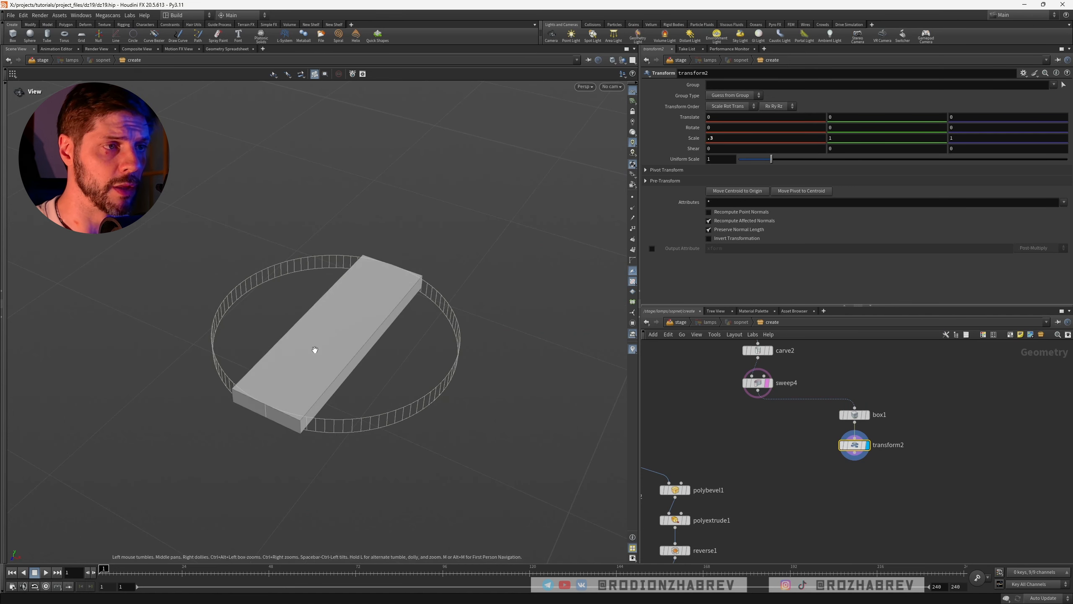
key(Tab)
text(bool)
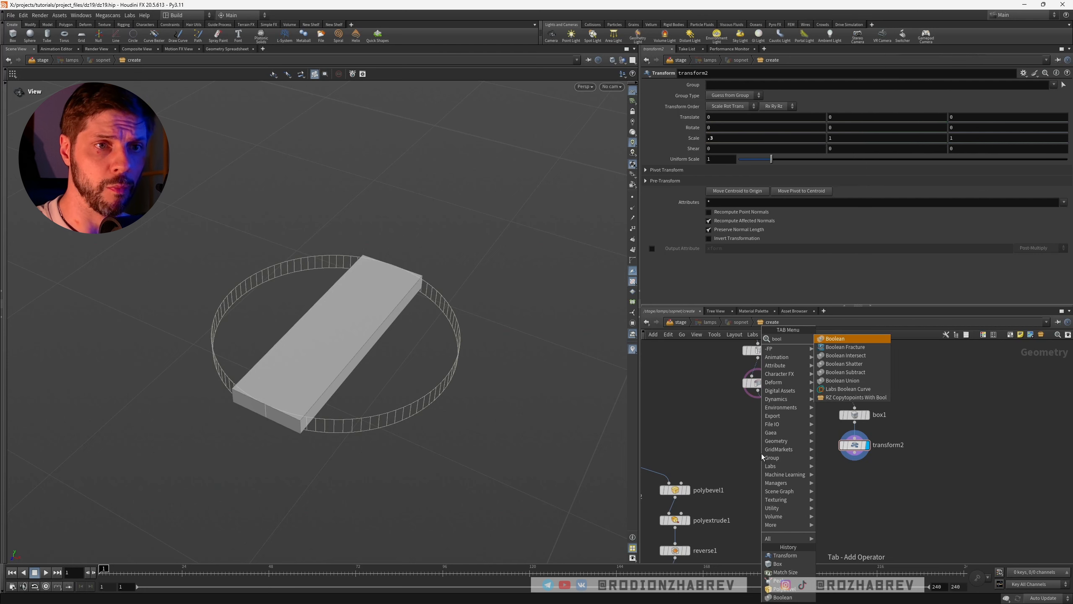
key(Return)
click(761, 453)
drag(758, 395, 792, 479)
drag(858, 457, 799, 472)
click(805, 480)
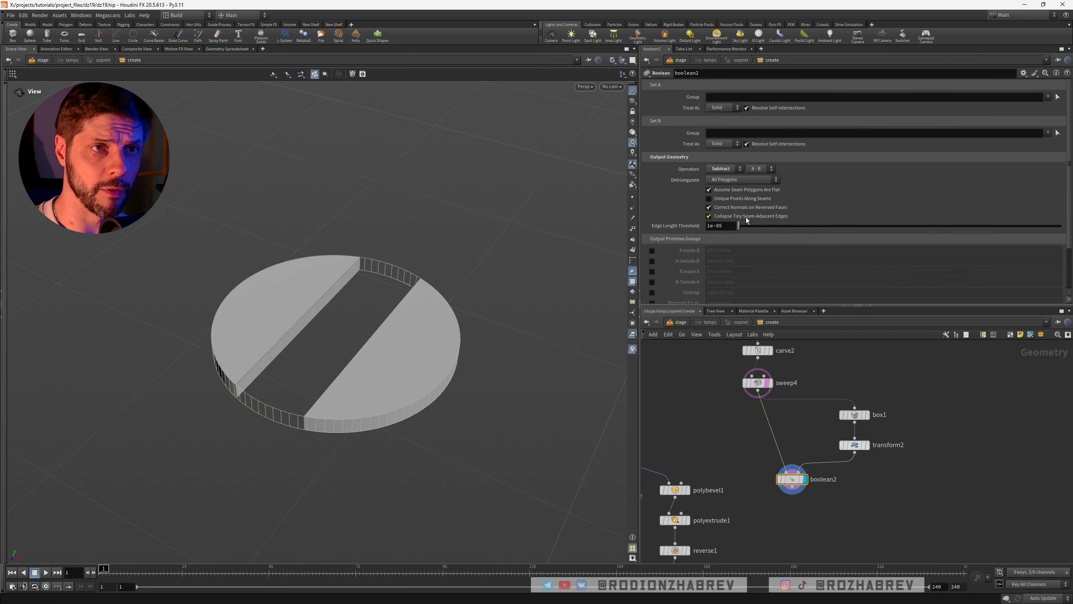
click(723, 169)
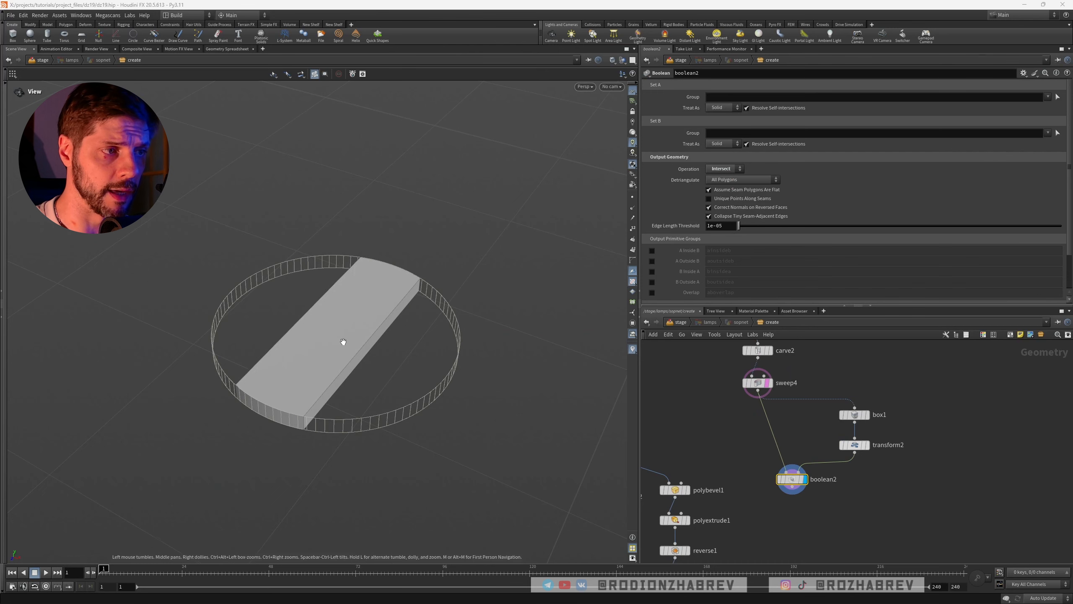
drag(343, 342, 291, 338)
Move boolean2 down the network beside polybevel3 and display polybevel3
scroll(734, 447, down, 3)
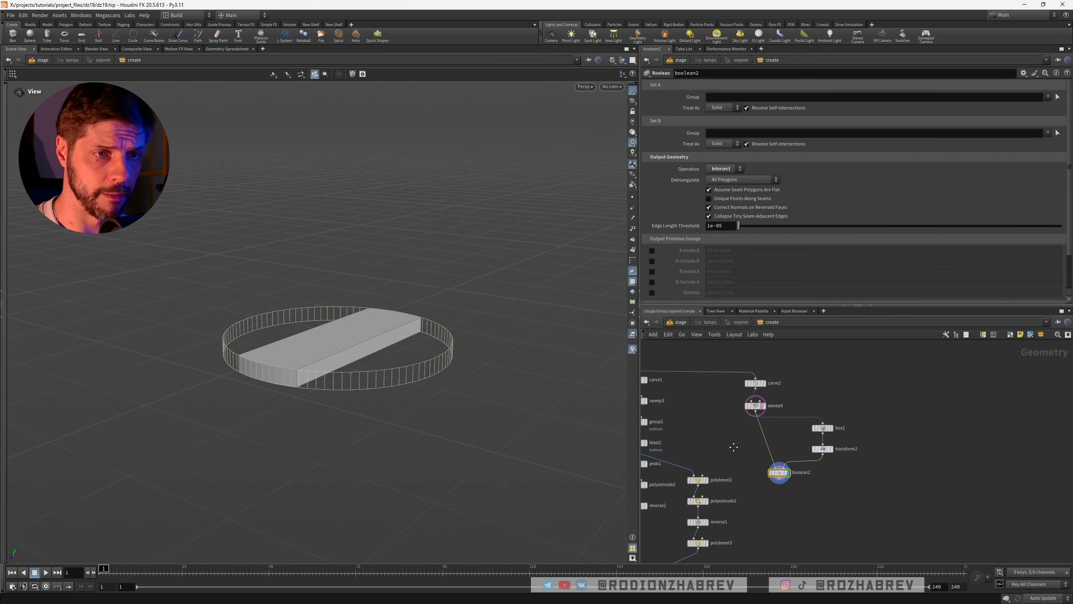
scroll(734, 447, down, 2)
drag(758, 369, 788, 484)
scroll(767, 471, up, 4)
click(753, 434)
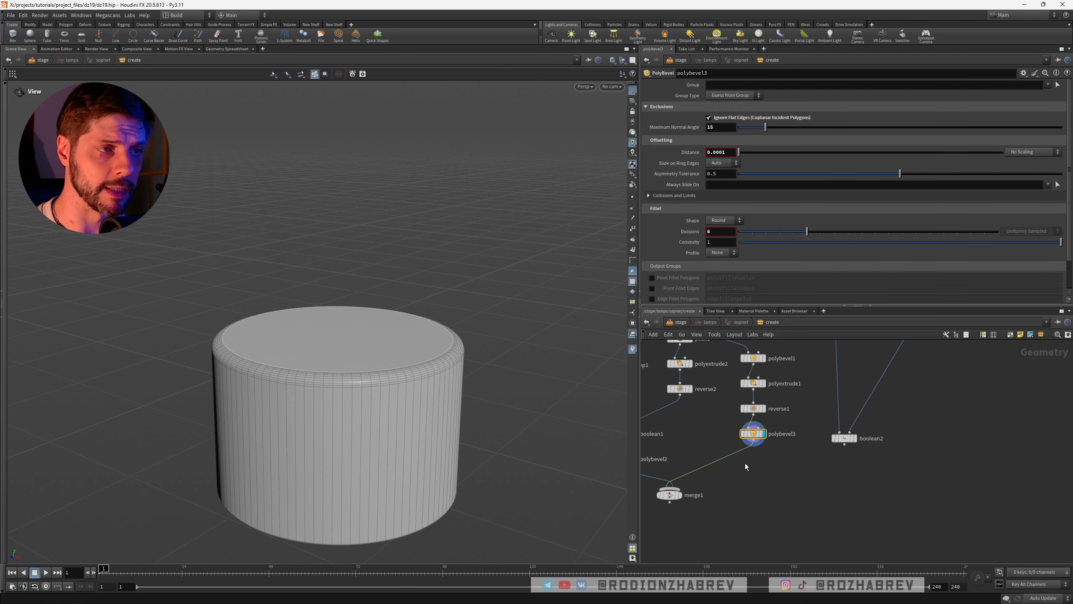
Insert a Boolean between polybevel3 and merge1, connect boolean2 as its second input to subtract the strip, and display it
key(Tab)
text(boo)
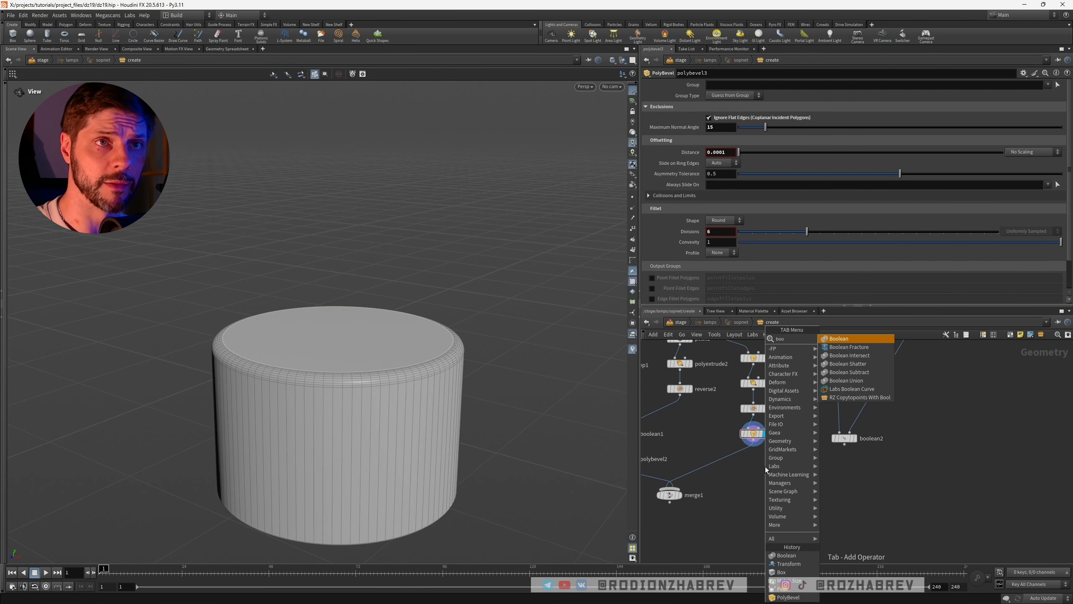
key(Return)
click(739, 459)
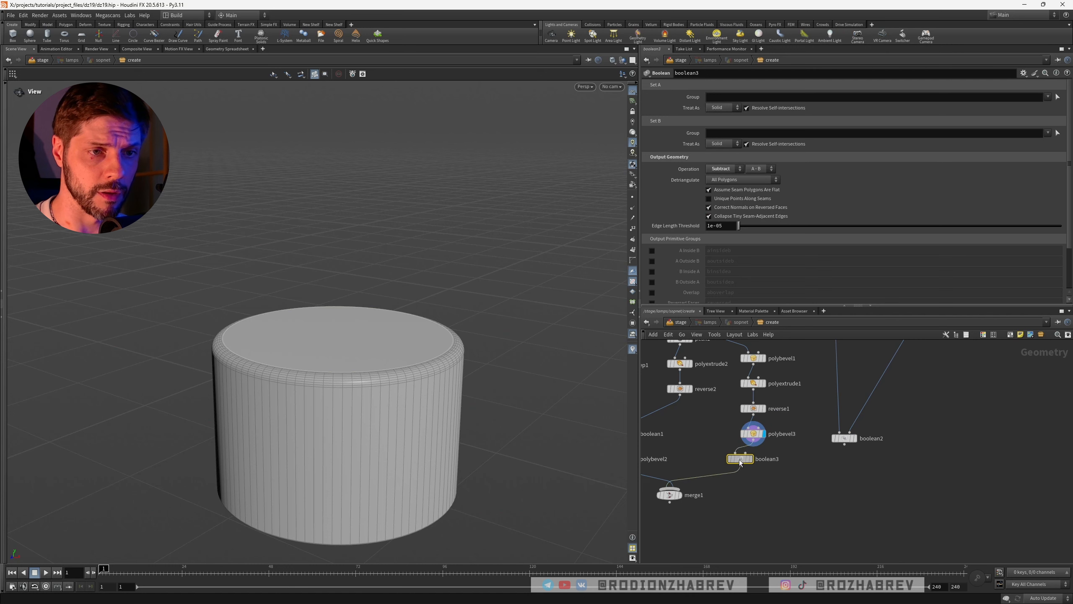
drag(740, 459, 770, 472)
drag(845, 445, 793, 464)
key(r)
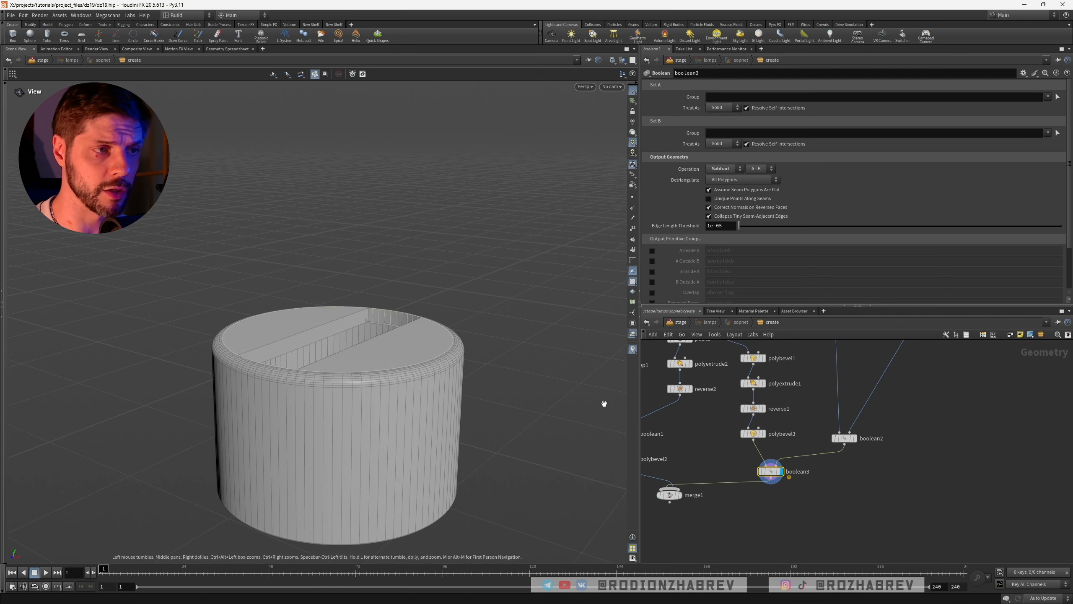
drag(376, 343, 419, 348)
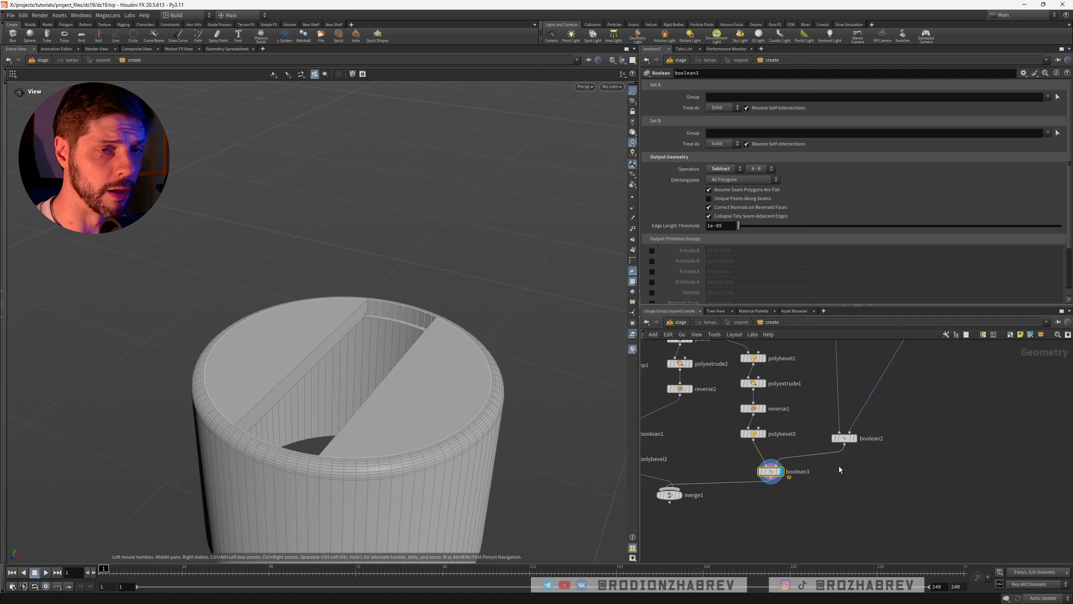
Set carve2's First U to 0.9999 to make the slot shallower, and save the scene
scroll(890, 441, down, 3)
scroll(852, 416, up, 5)
scroll(852, 416, up, 3)
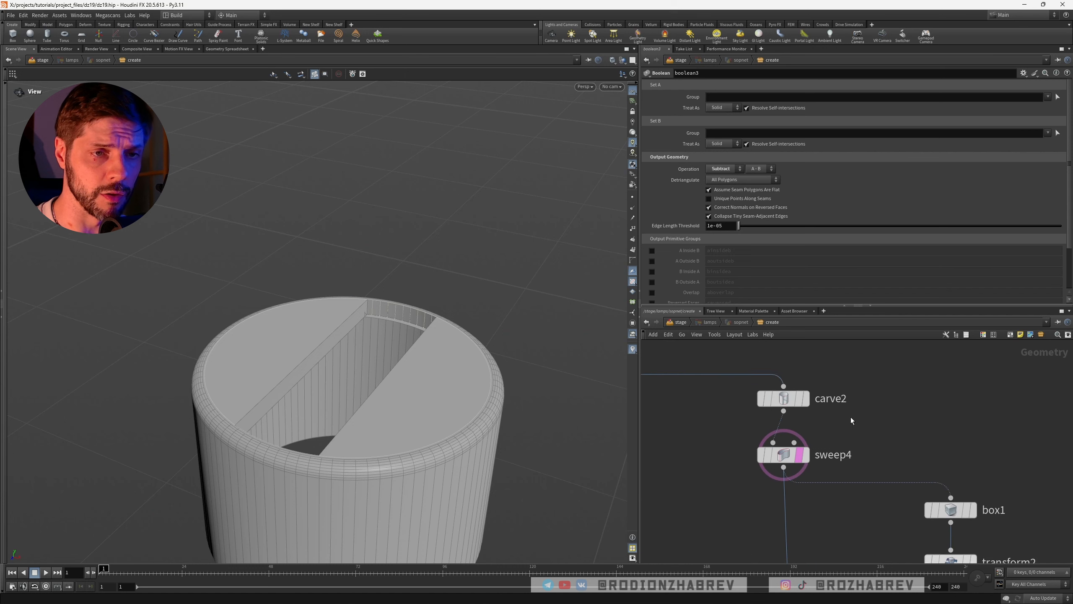
click(818, 413)
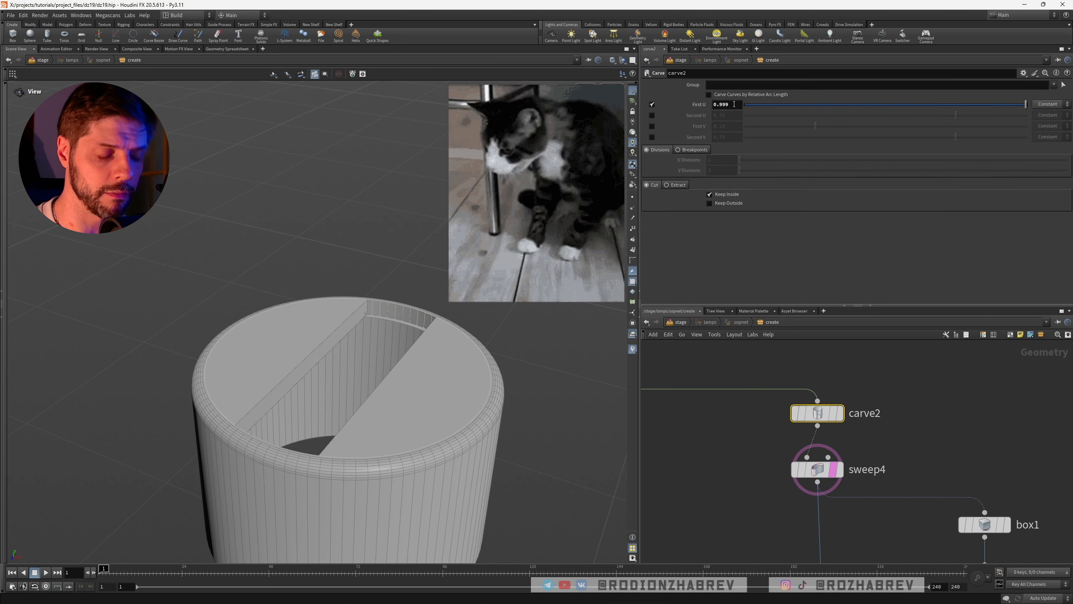
text(9)
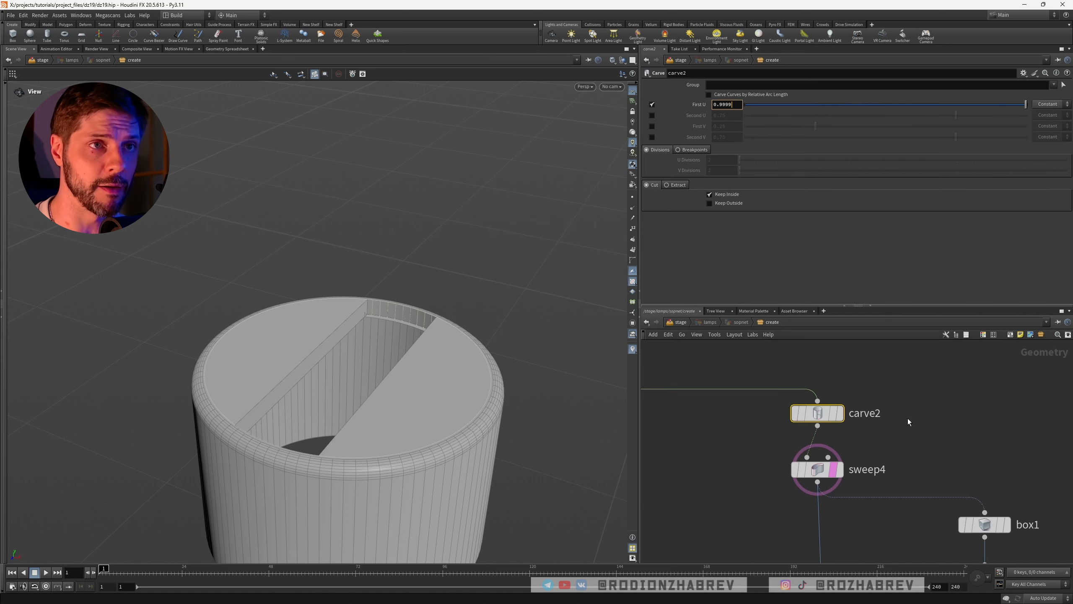
click(908, 417)
drag(379, 379, 363, 360)
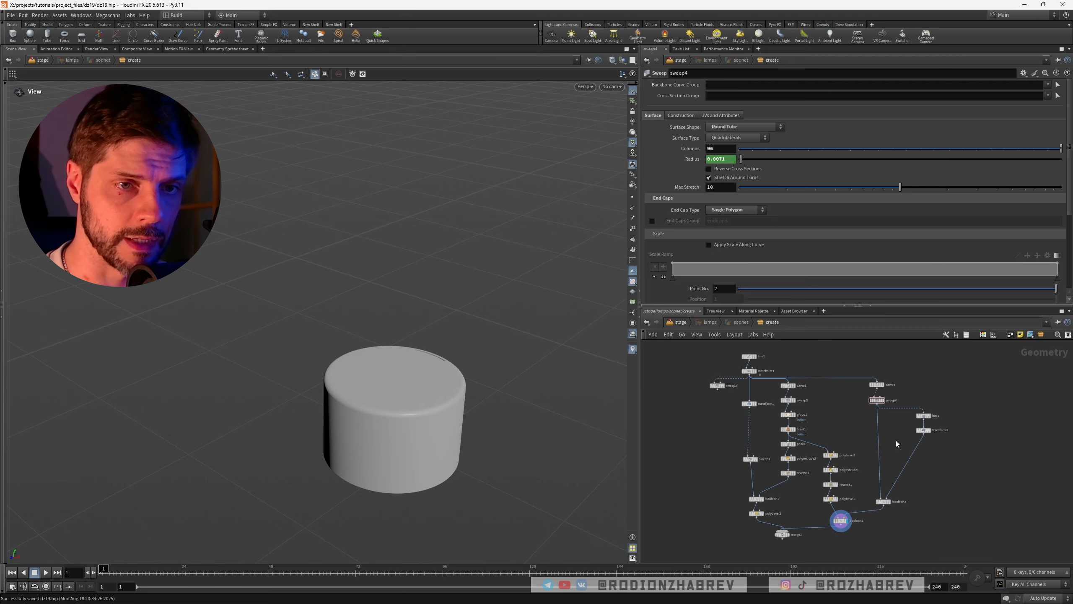
key(ctrl+s)
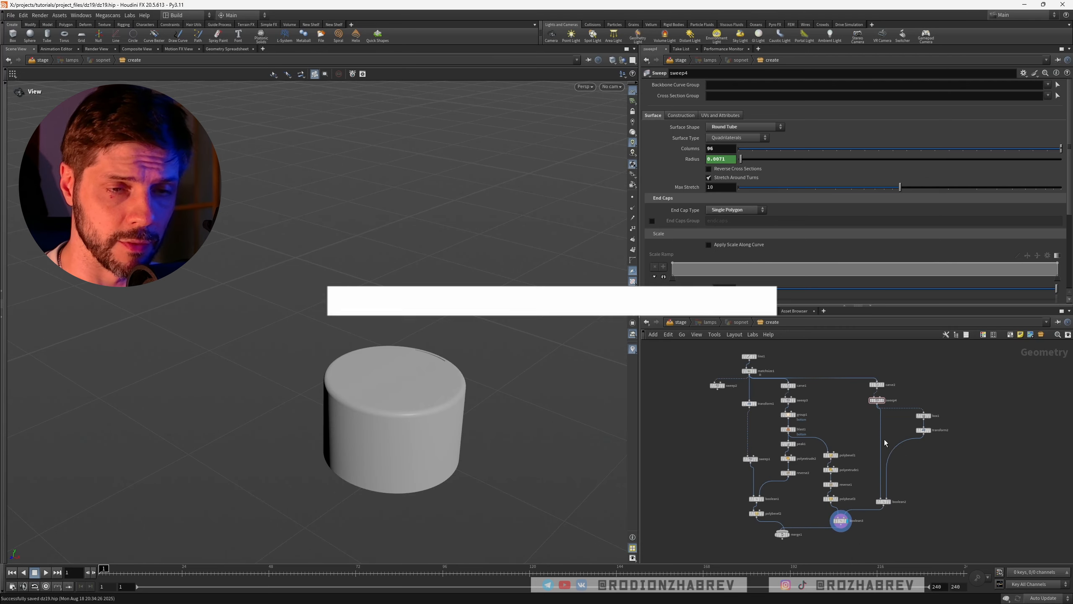
Duplicate sweep4 on the carve2 branch, set the copy's Surface Shape to Ribbon, and display it
middle_drag(891, 429, 884, 435)
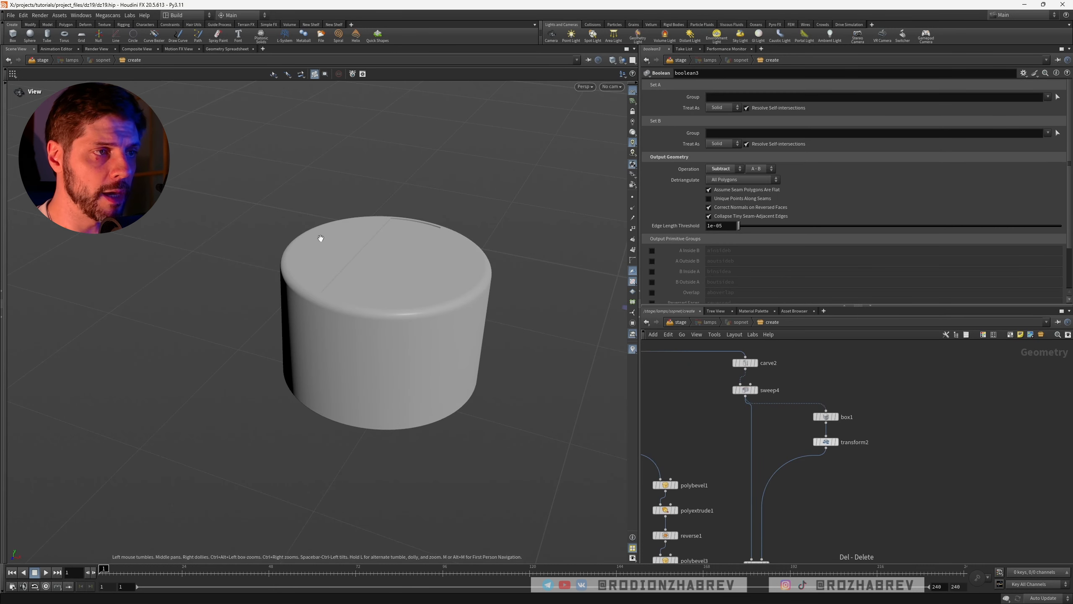
drag(446, 301, 383, 259)
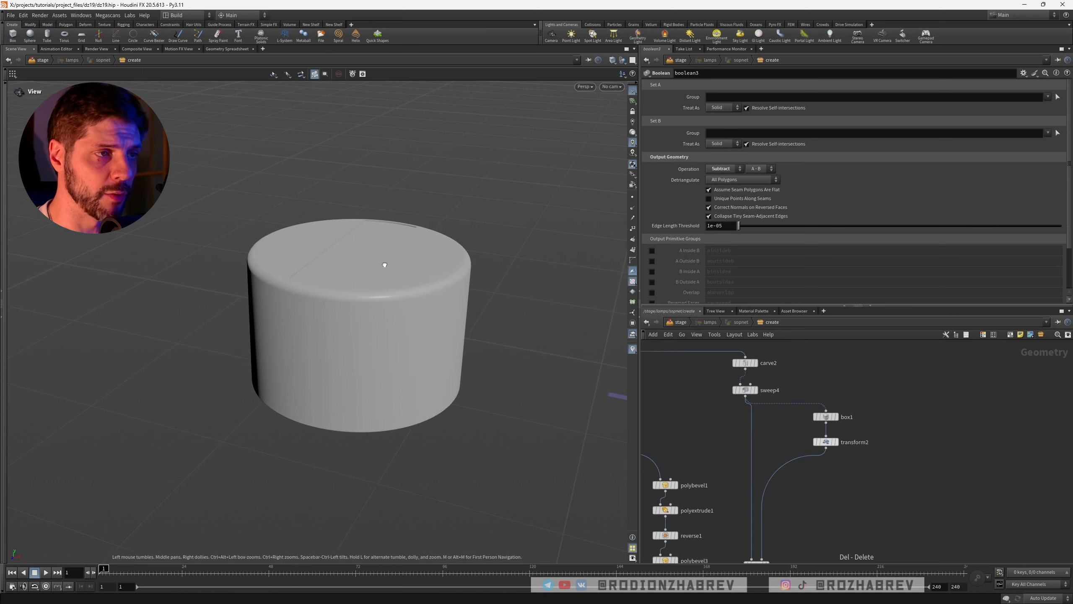
alt+drag(743, 389, 928, 396)
middle_drag(905, 459, 880, 450)
click(732, 128)
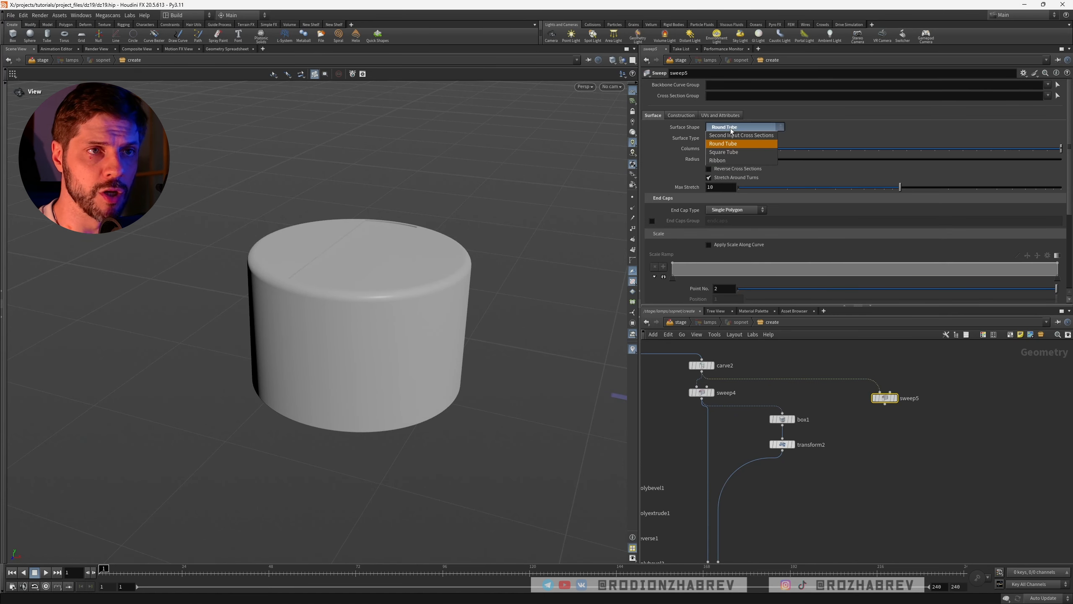
click(721, 161)
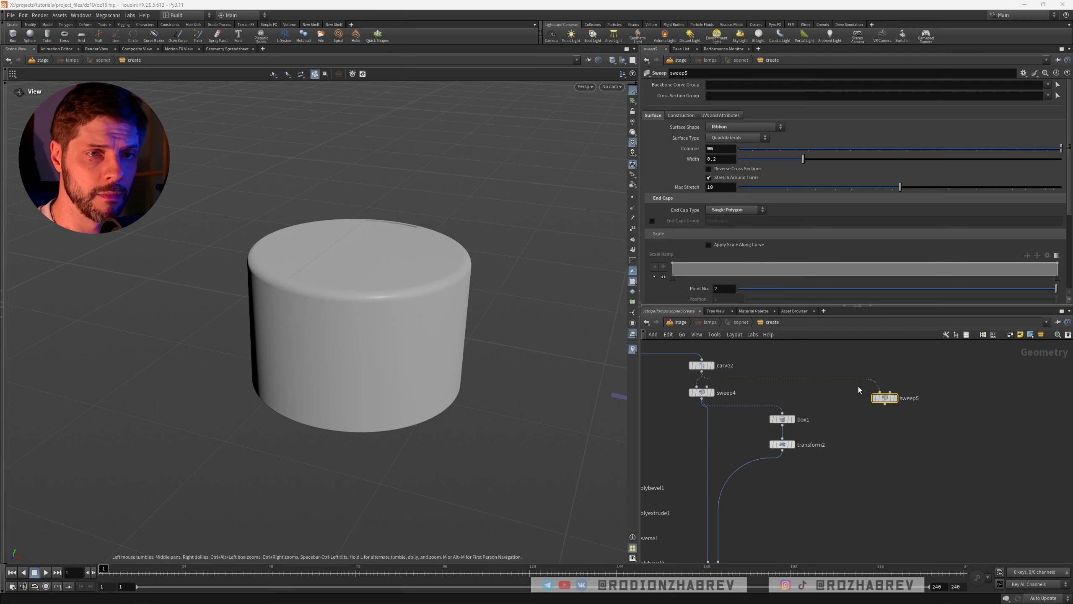
click(895, 398)
right_drag(455, 299, 254, 324)
drag(254, 324, 423, 325)
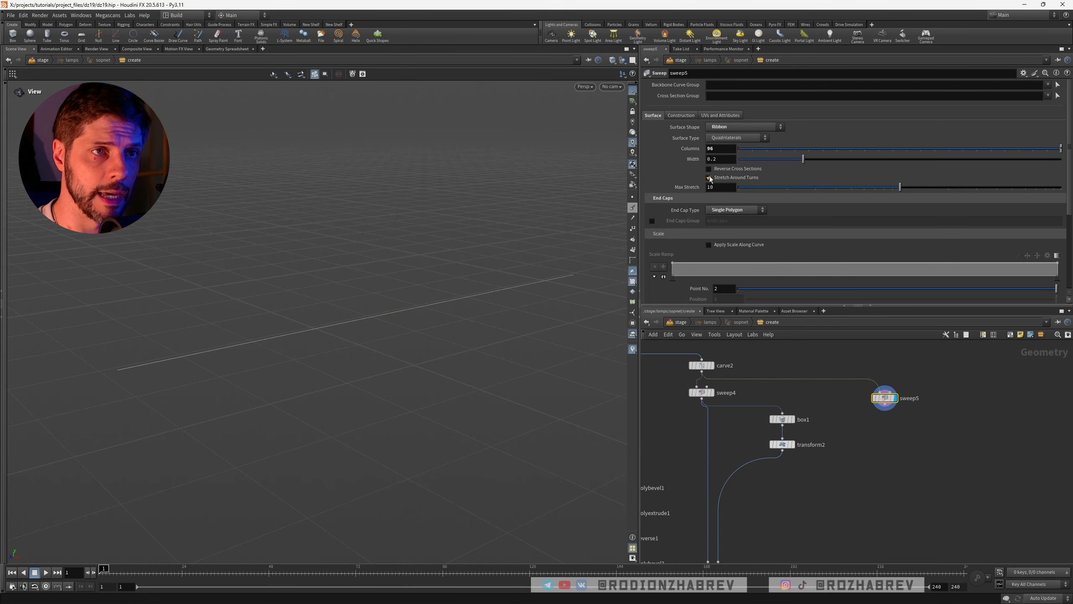
Set sweep5's Columns to 1 and turn on point display in the viewport
text(1)
key(Return)
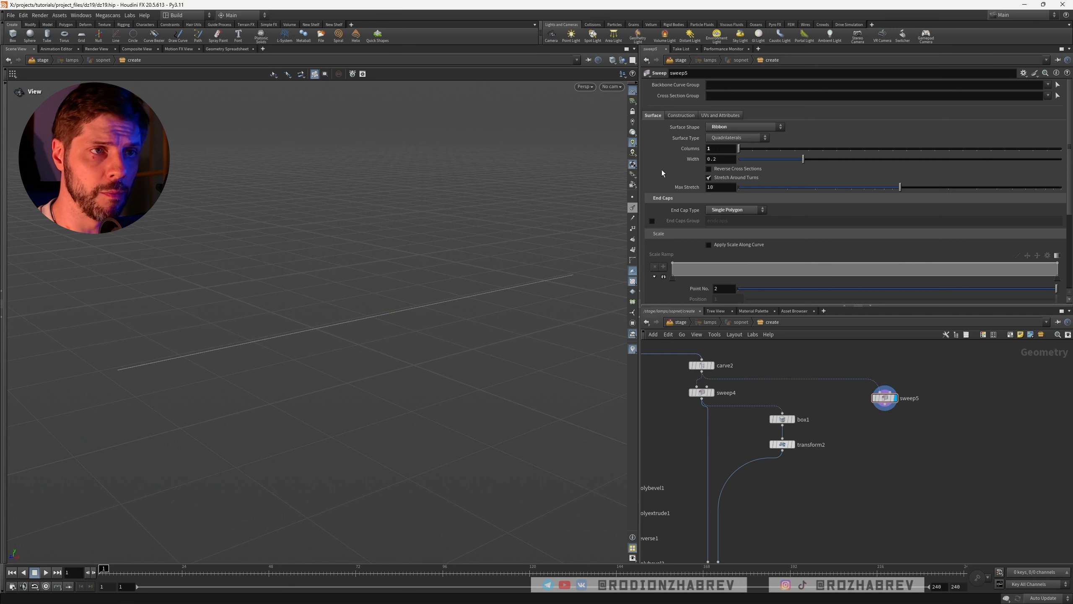
click(633, 197)
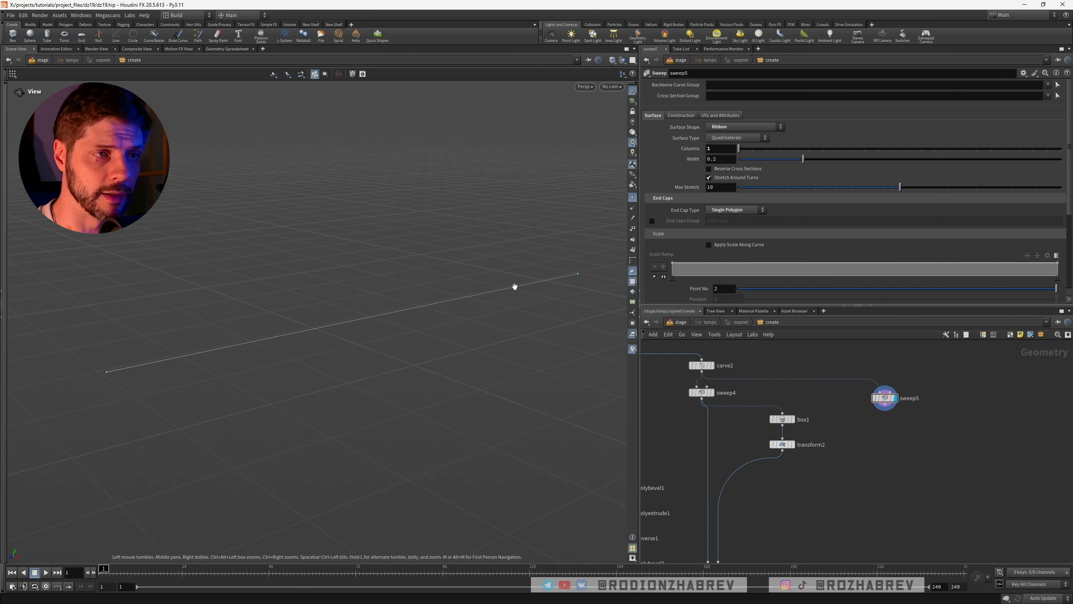
drag(515, 287, 525, 267)
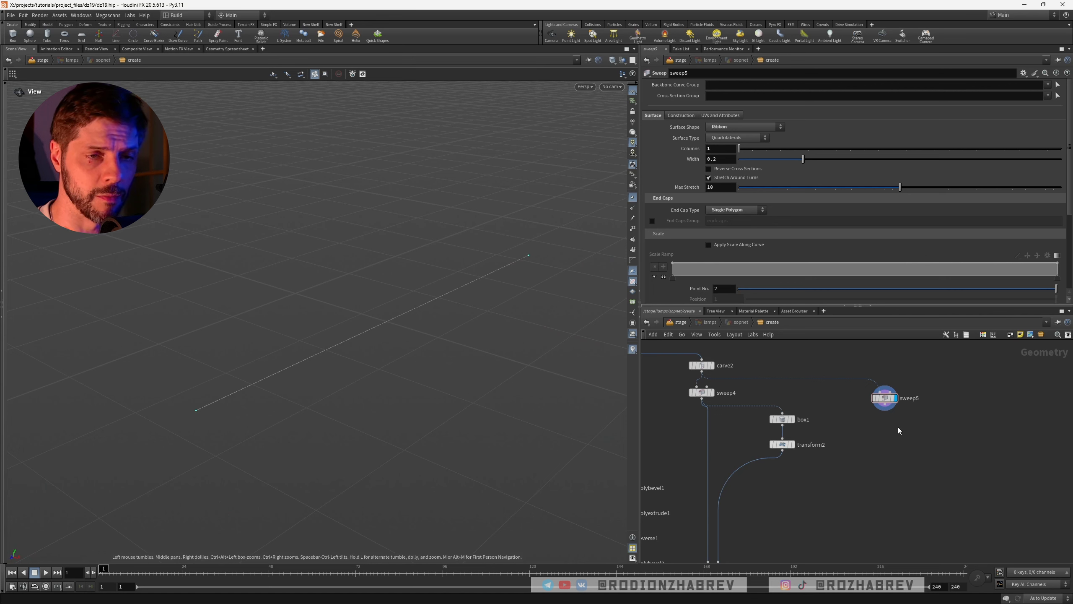
Check carve2's parameters and sweep5's geometry info, and examine the ribbon's points in the viewport
middle_drag(793, 397, 836, 415)
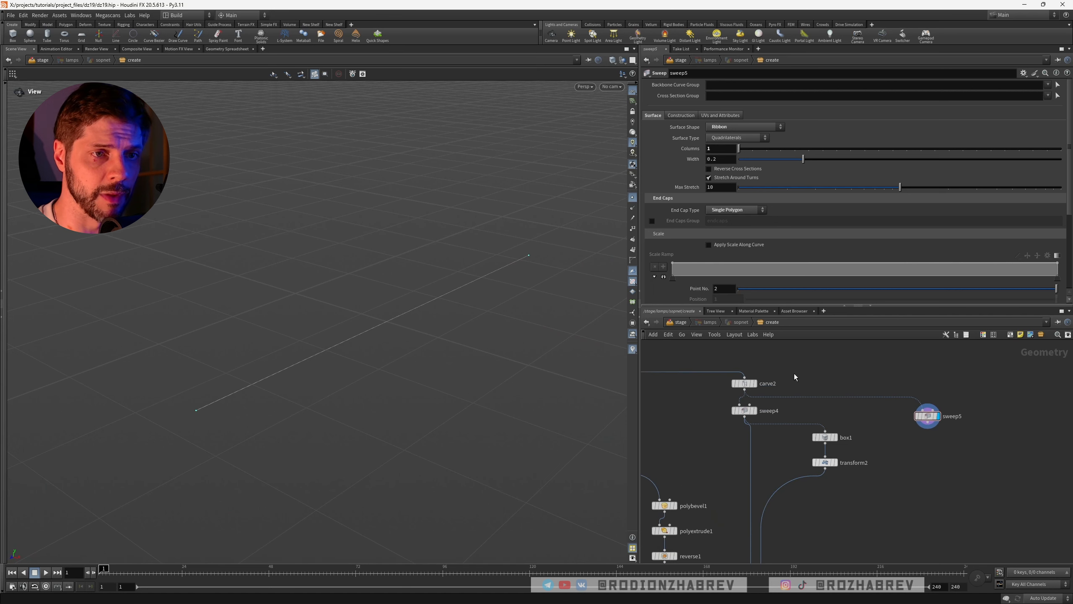
click(745, 384)
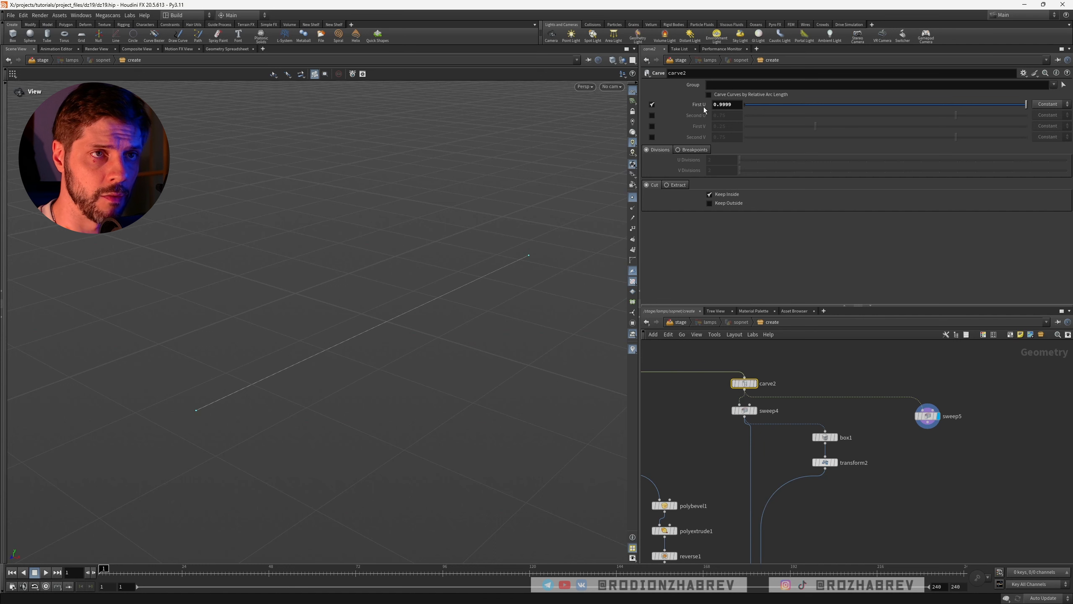
middle_drag(897, 443, 847, 438)
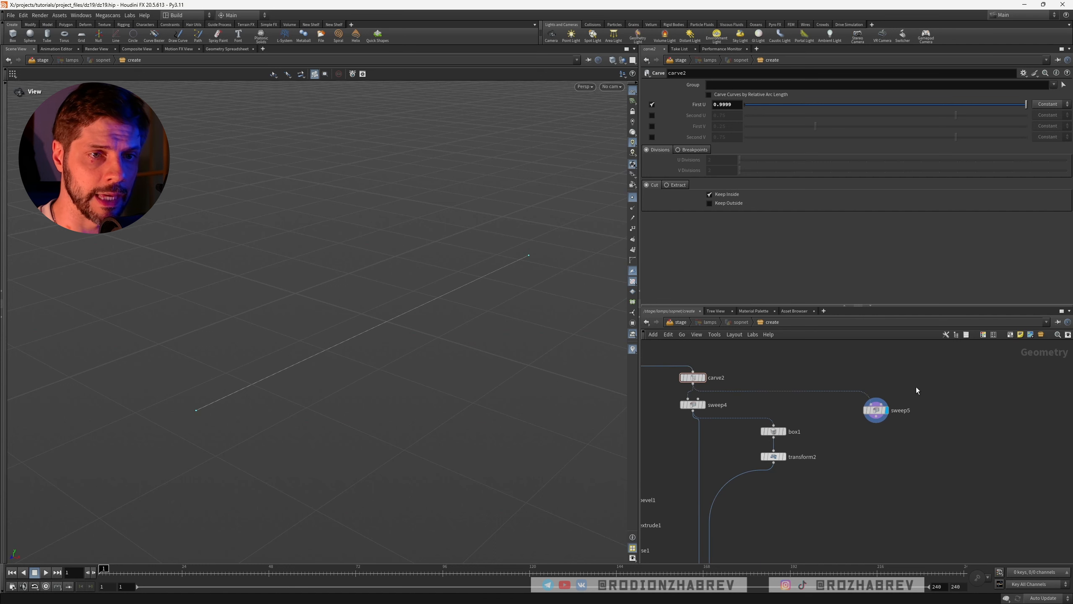
click(876, 410)
middle_click(877, 412)
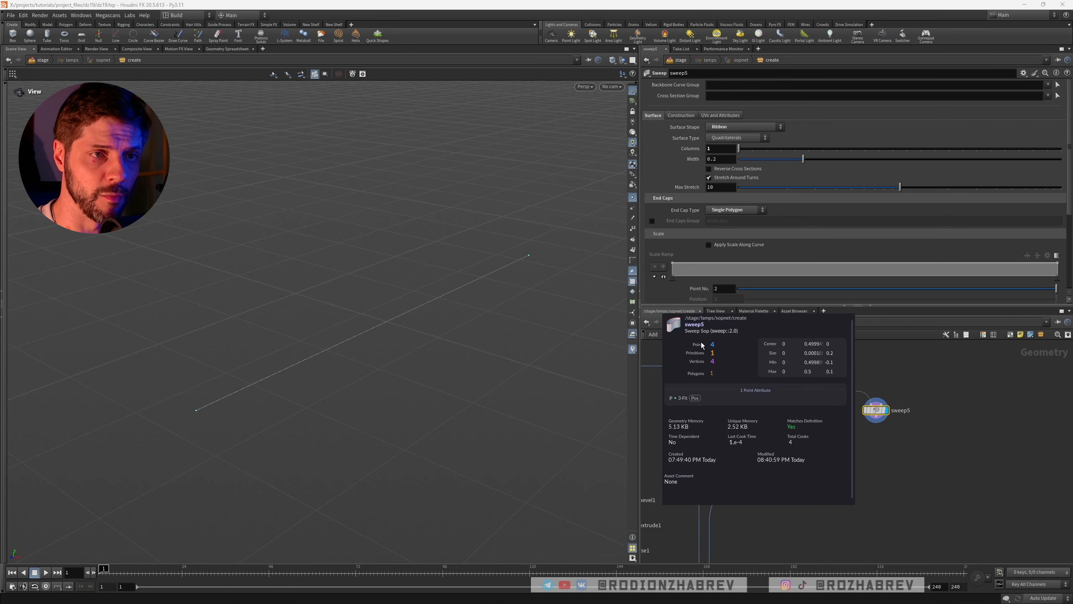
right_drag(196, 409, 530, 392)
drag(530, 391, 444, 287)
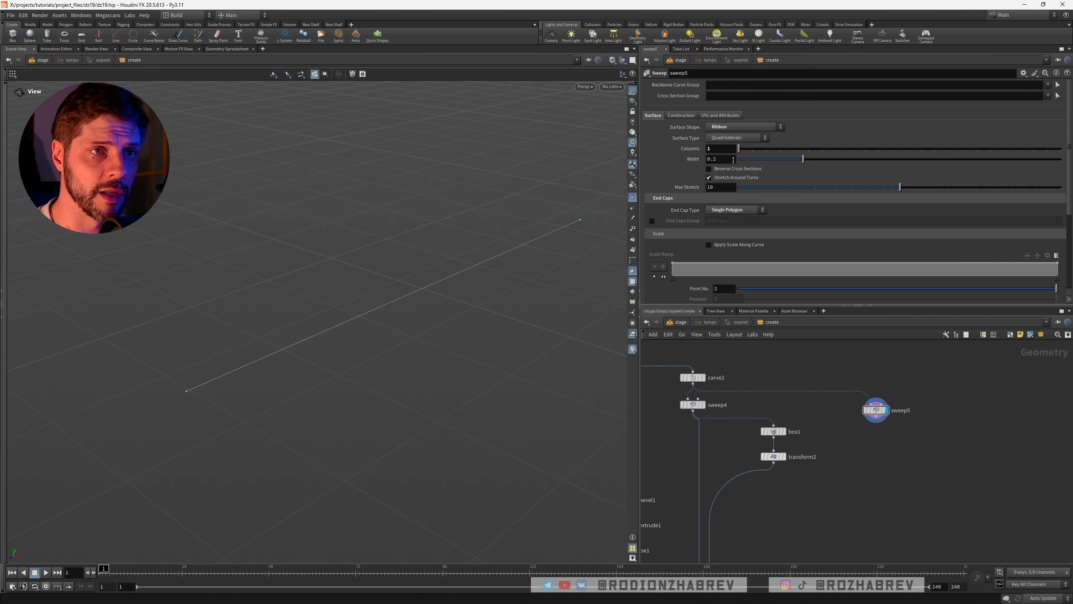
Set sweep5's Width to 1, append a Transform node to it and display that node
key(Return)
key(Tab)
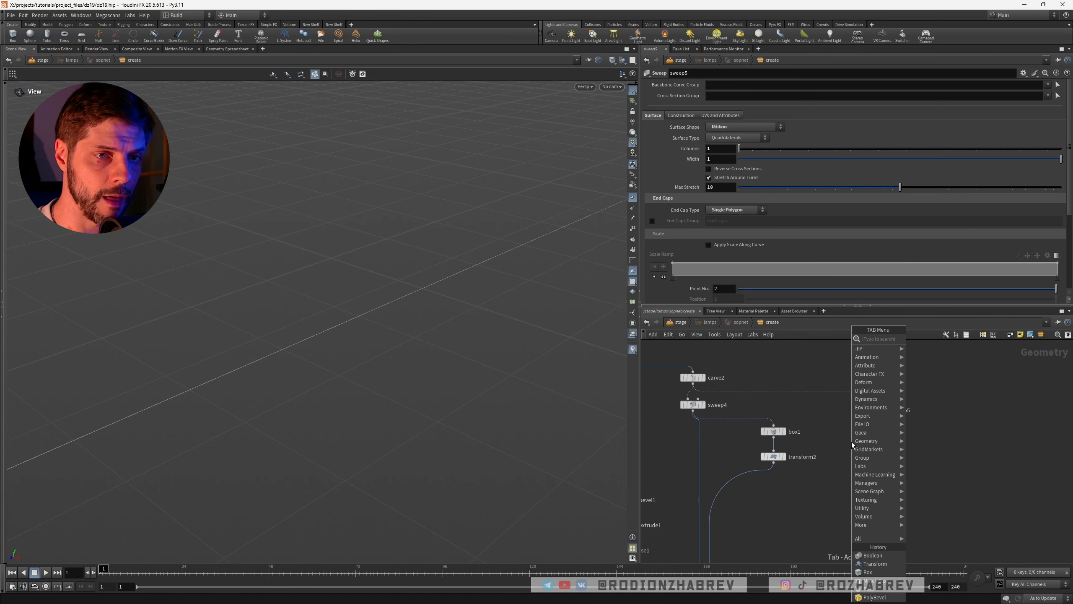
text(tra)
key(Down)
key(Down)
key(Return)
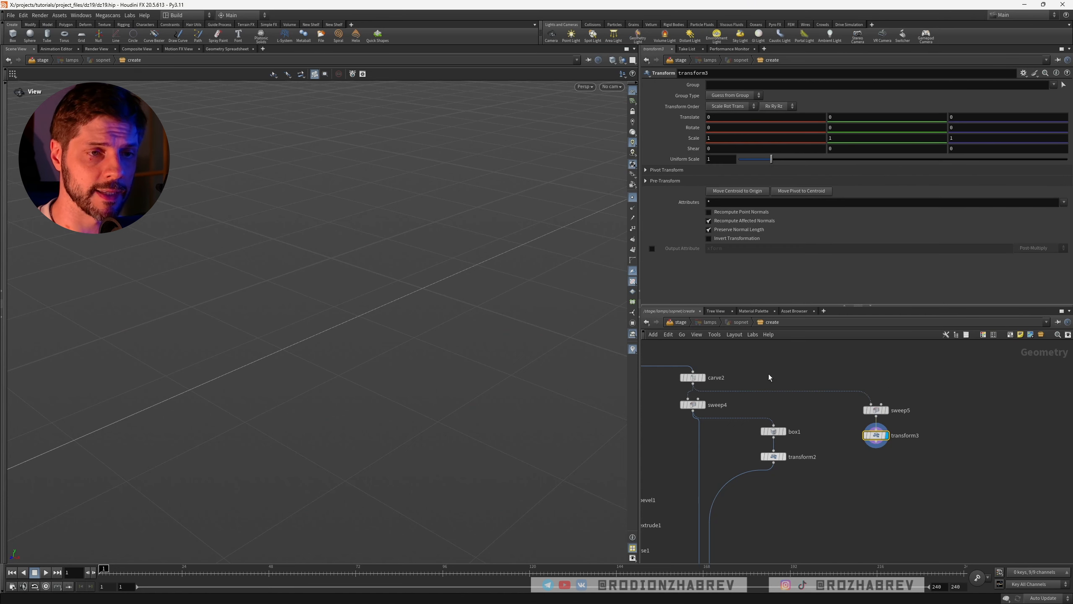
Copy the Radius parameter of sweep4 for use as a channel reference
middle_drag(742, 407, 770, 404)
scroll(361, 329, down, 8)
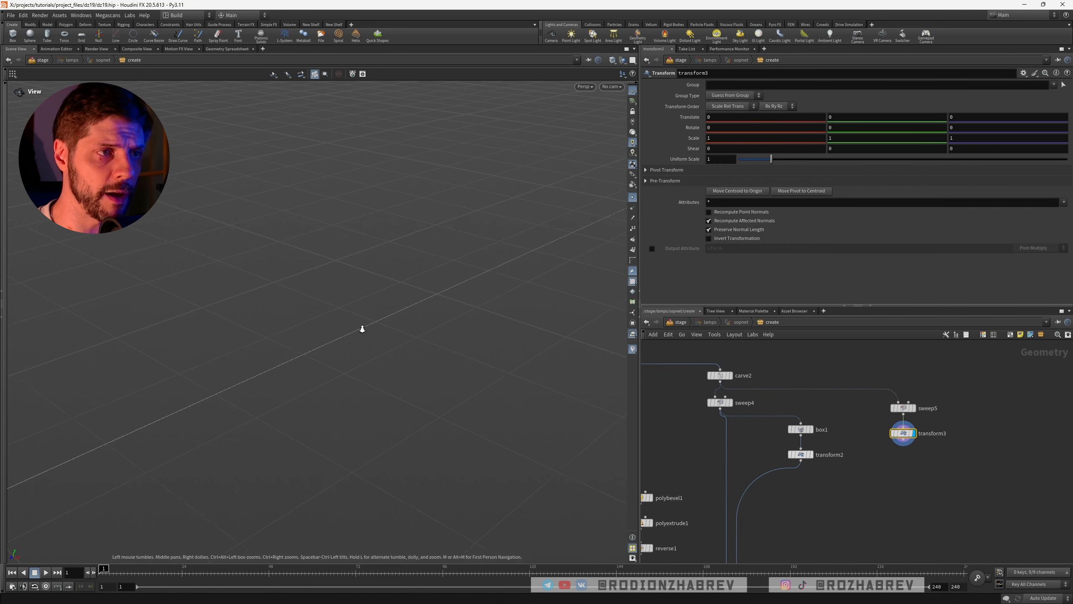
drag(417, 329, 453, 320)
drag(476, 277, 405, 322)
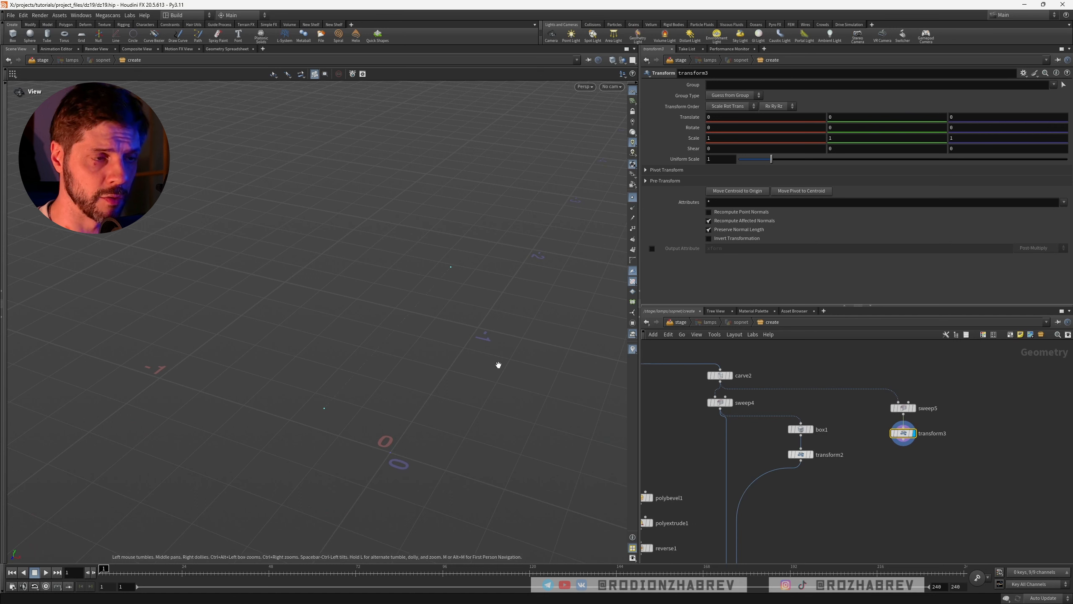
scroll(710, 422, up, 3)
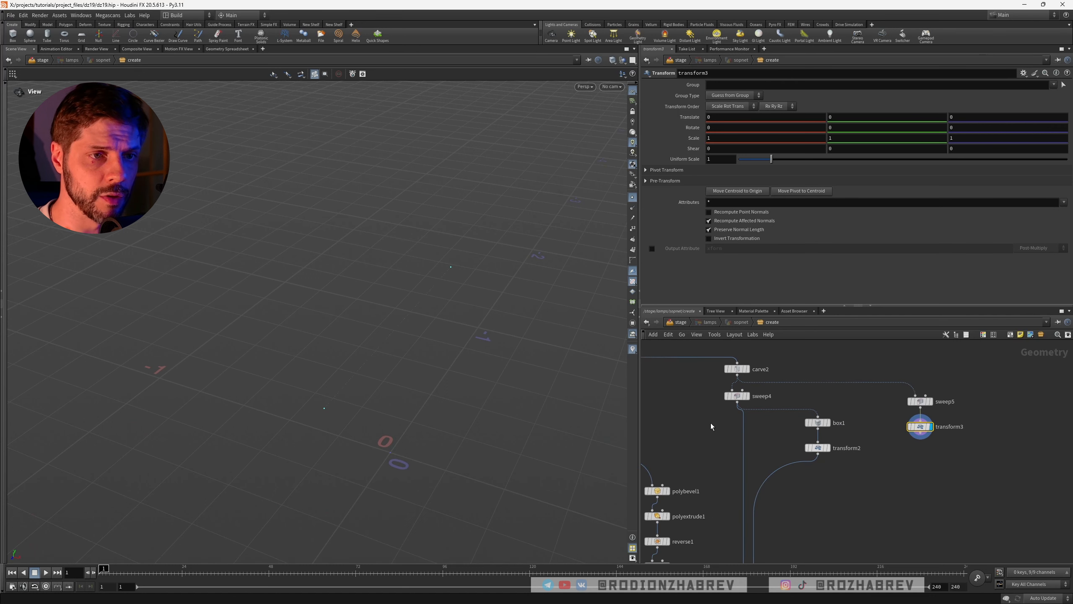
drag(700, 384, 789, 404)
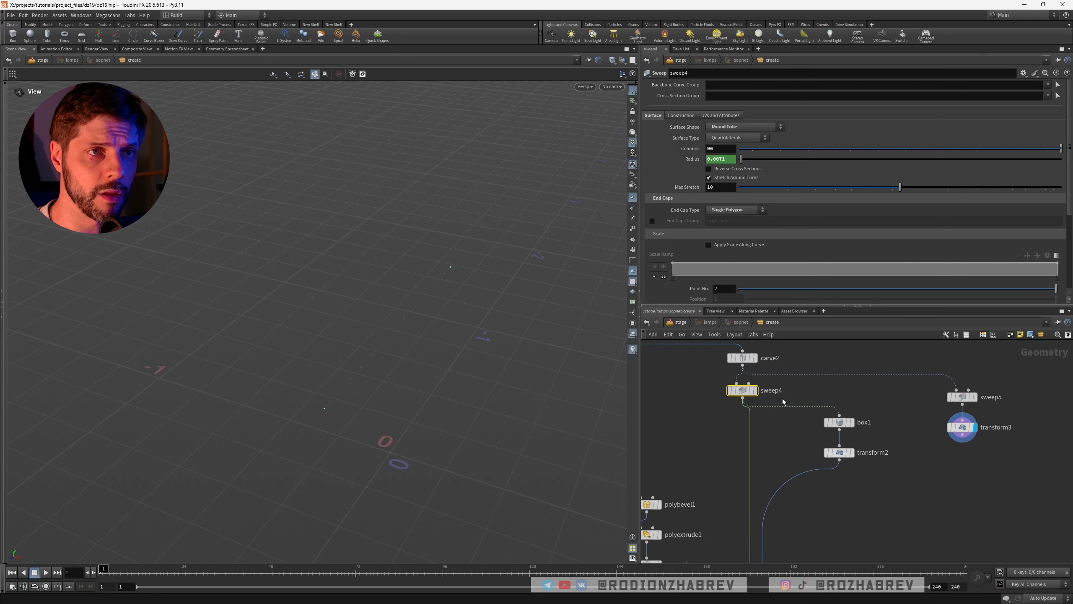
right_click(723, 161)
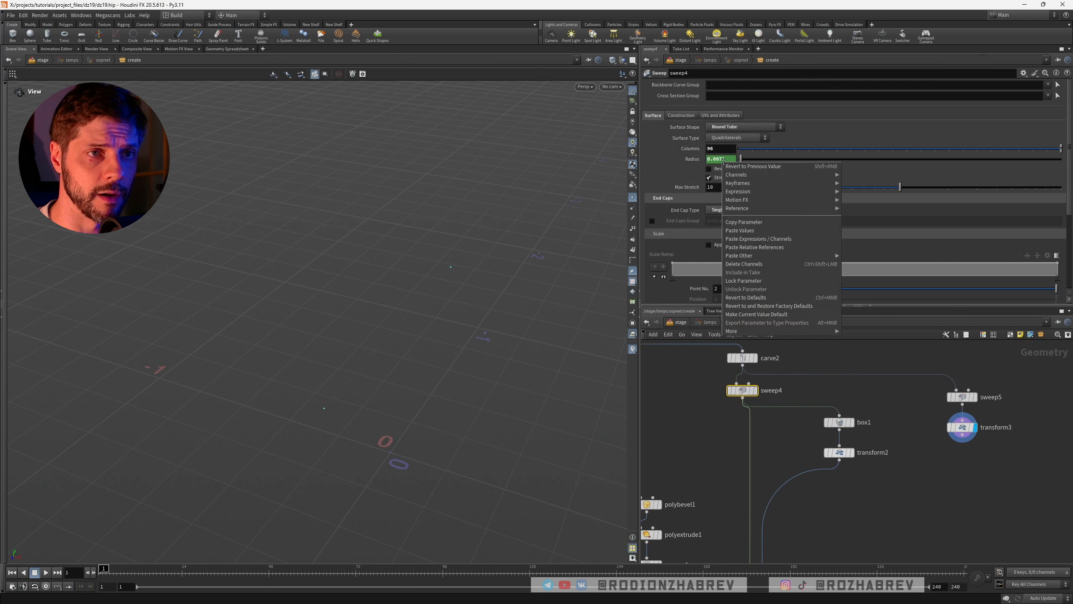
click(761, 222)
Paste the copied sweep4 radius as a relative reference into transform3's X and Z Scale
middle_drag(953, 445, 881, 448)
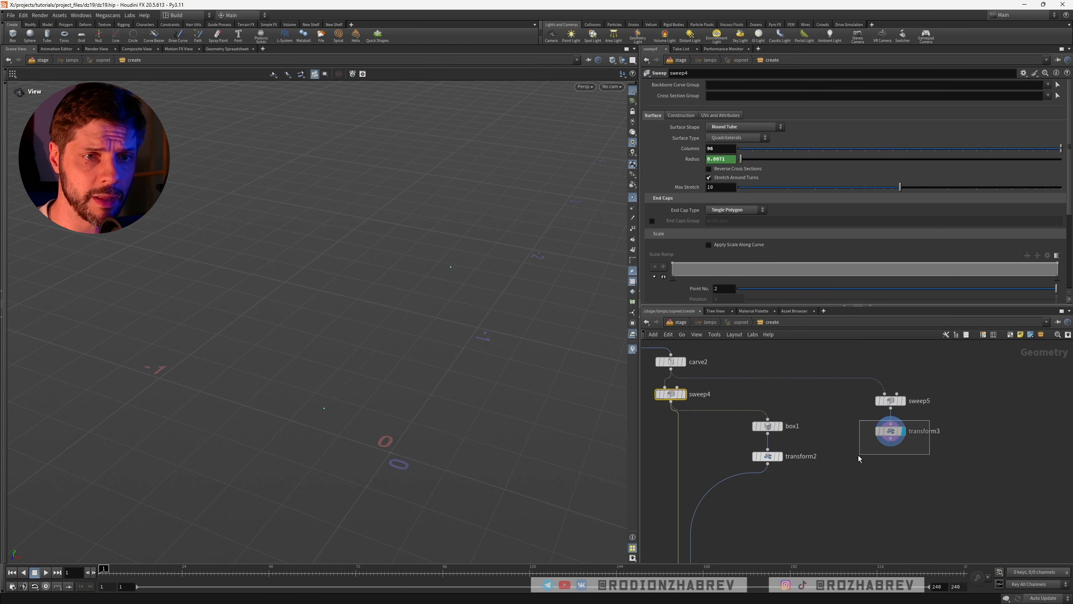
click(892, 432)
right_click(740, 139)
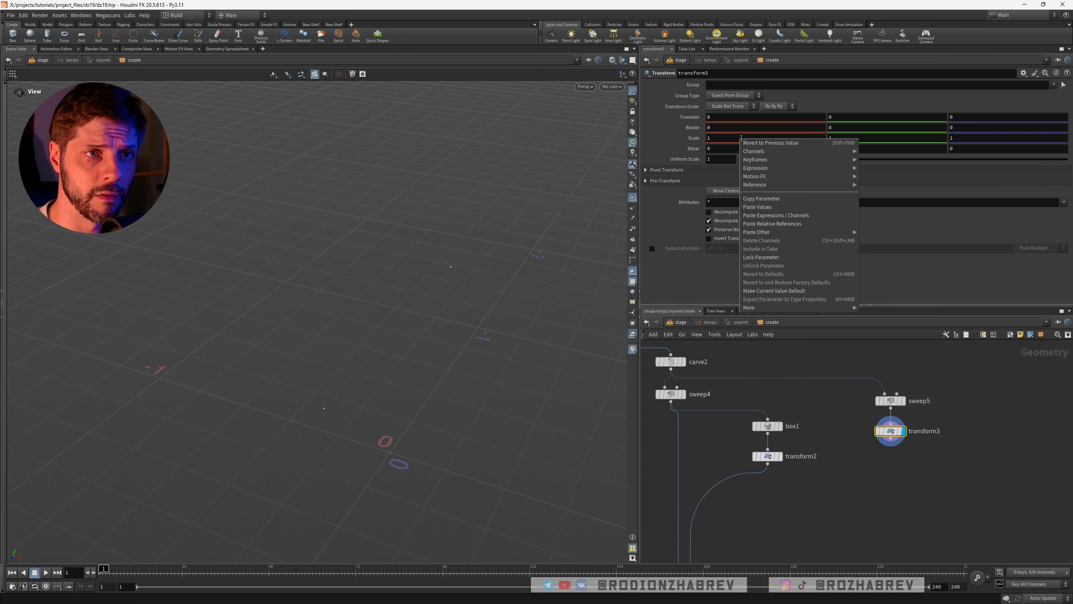
click(763, 224)
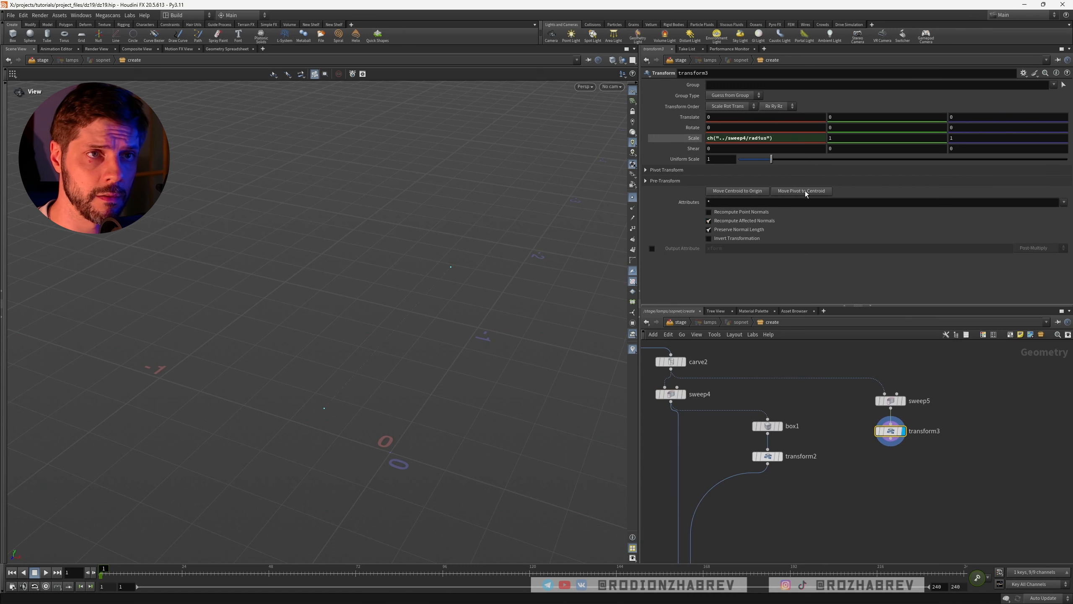
right_click(960, 141)
click(991, 230)
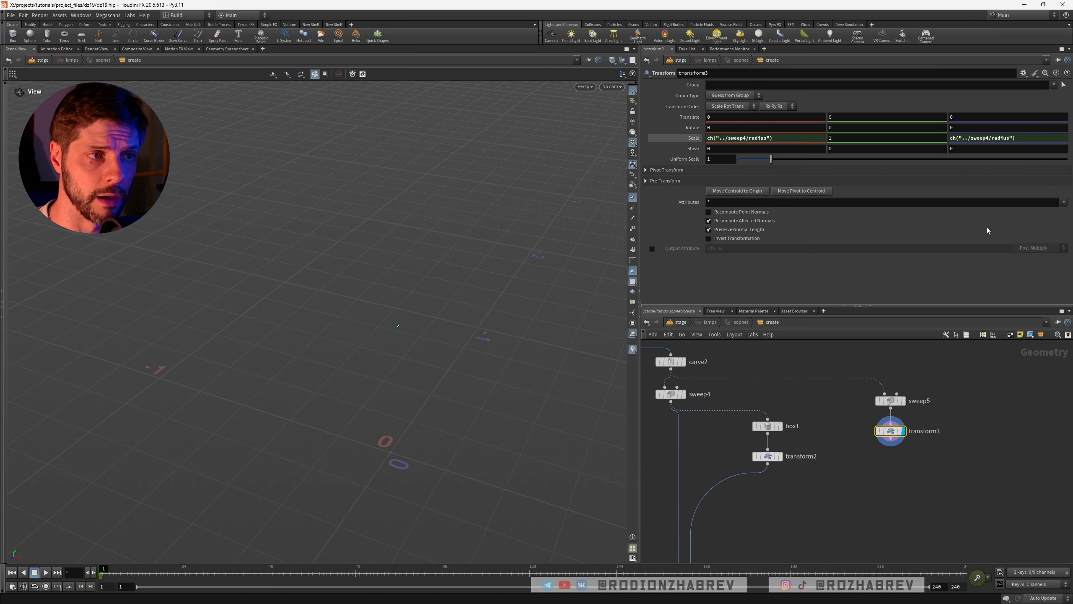
Template sweep4 so its outline shows in the viewport together with transform3's points
right_drag(404, 325, 486, 323)
middle_drag(733, 398, 798, 388)
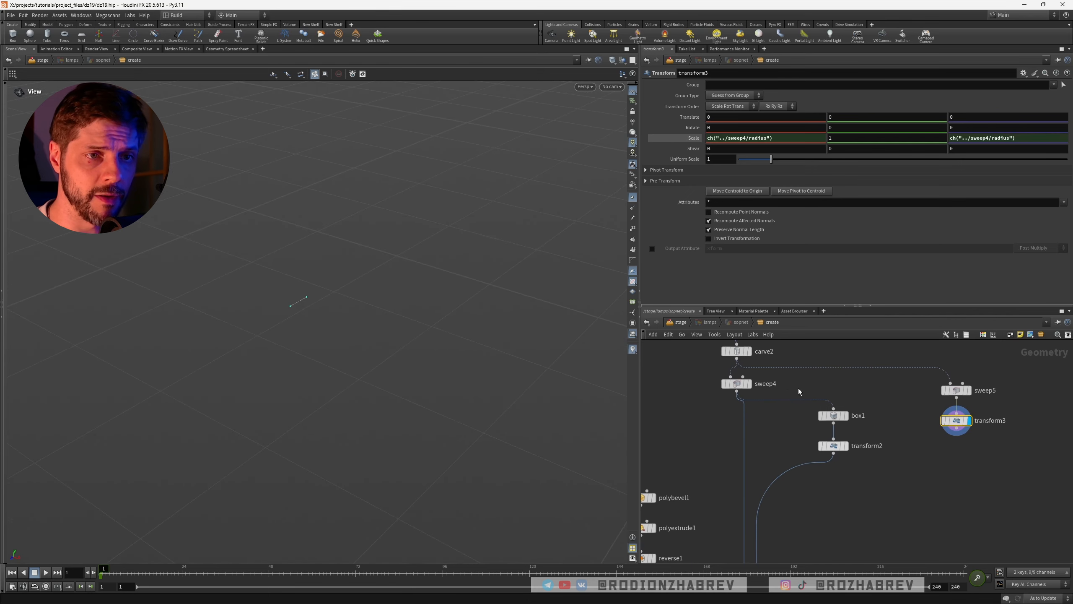
click(737, 384)
key(w)
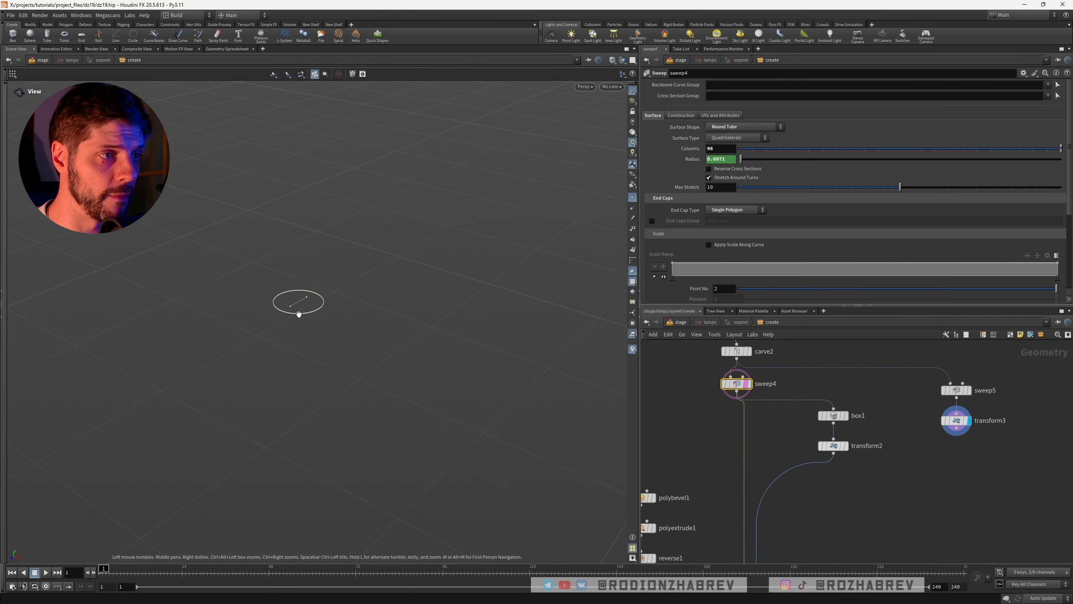
drag(299, 315, 315, 296)
Set transform3's Y rotation to 90
click(955, 422)
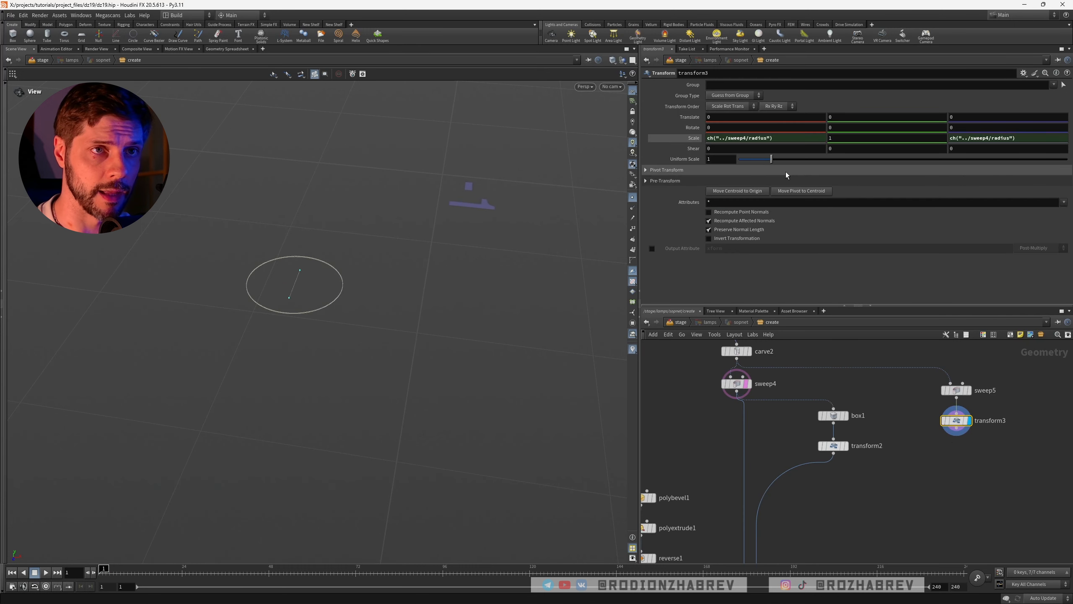
click(846, 129)
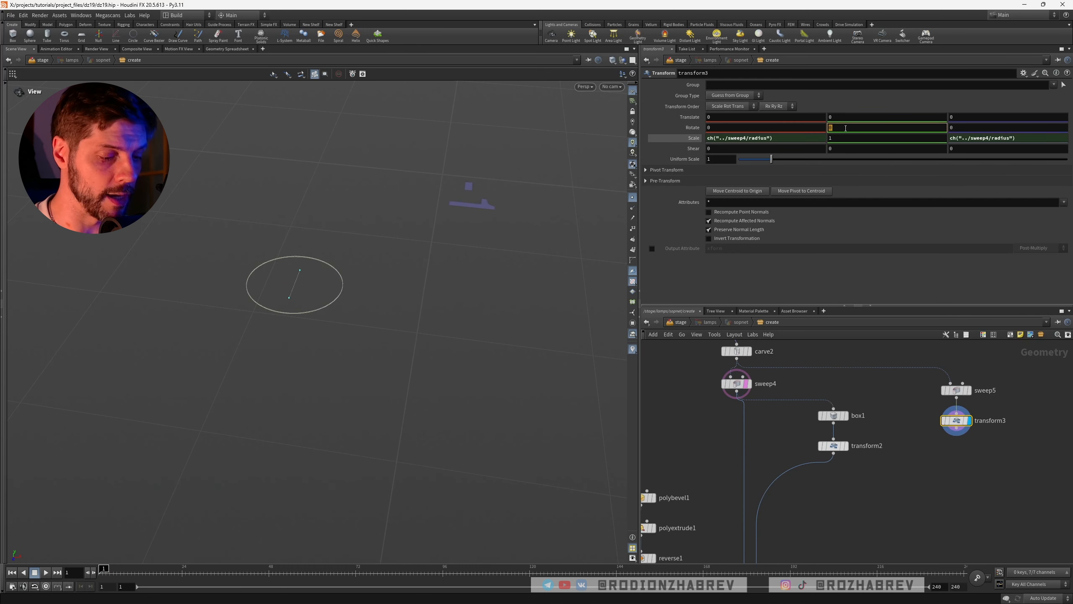
text(90)
key(Return)
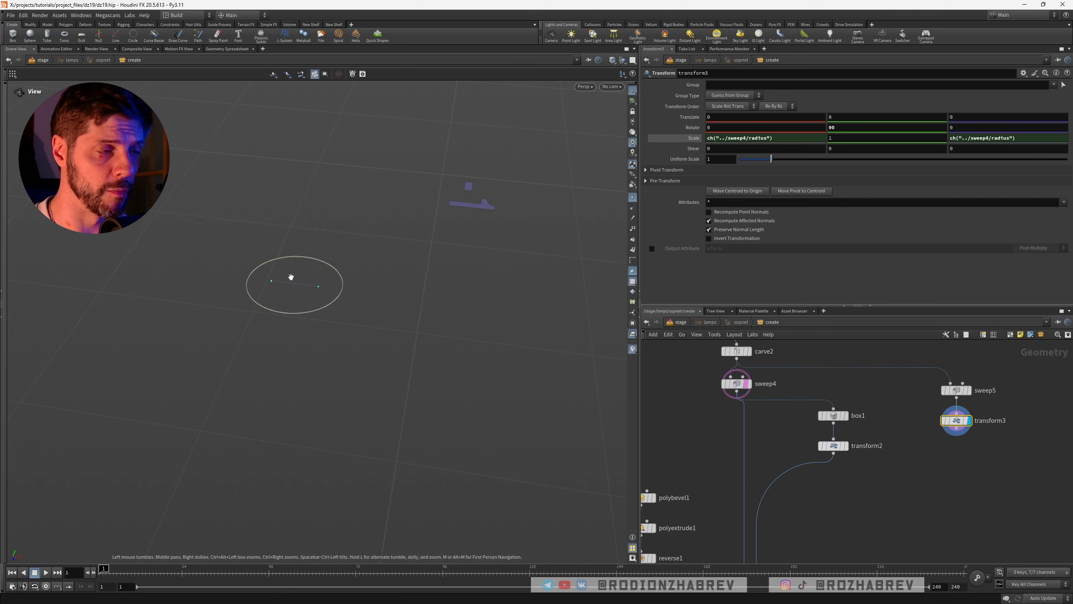
drag(291, 277, 276, 278)
Display transform2's strip to compare its direction with the points, and return the display to transform3
click(835, 447)
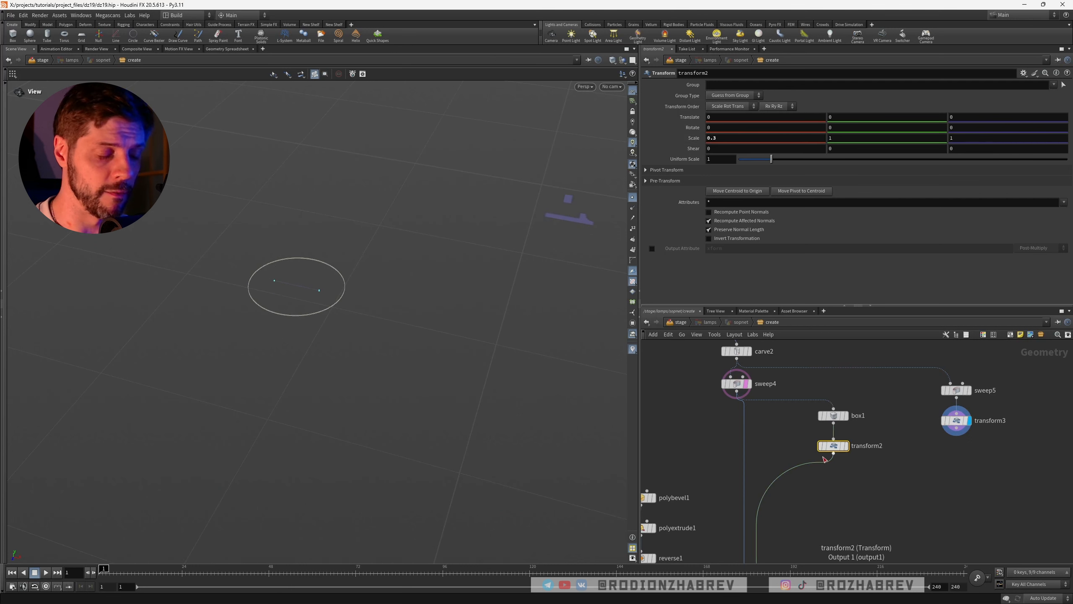
key(r)
click(968, 420)
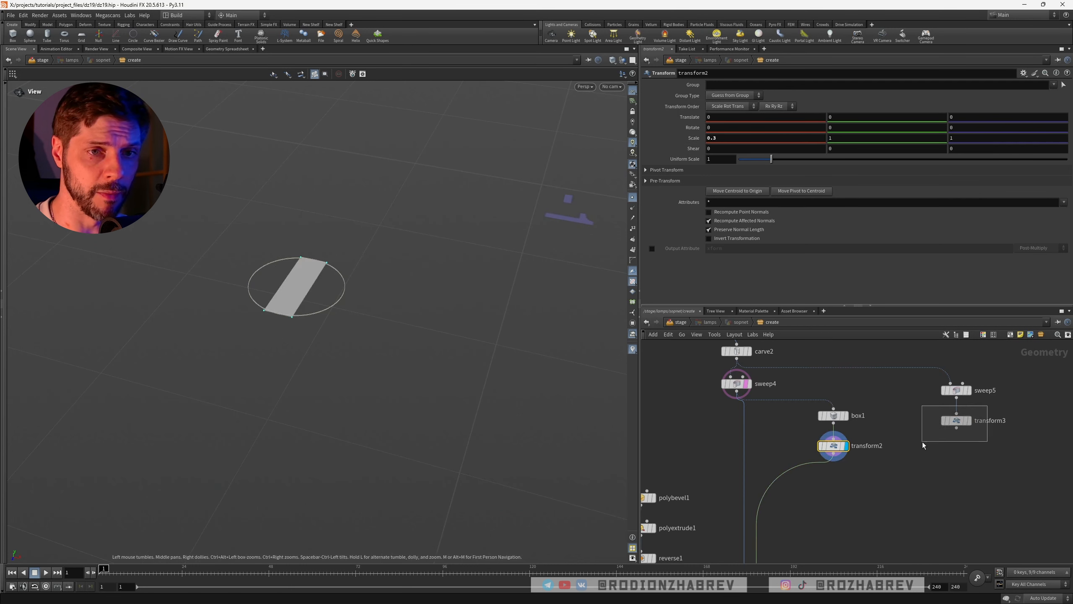
Insert a Fuse node between sweep5 and transform3, display it and check its geometry info
scroll(949, 443, up, 3)
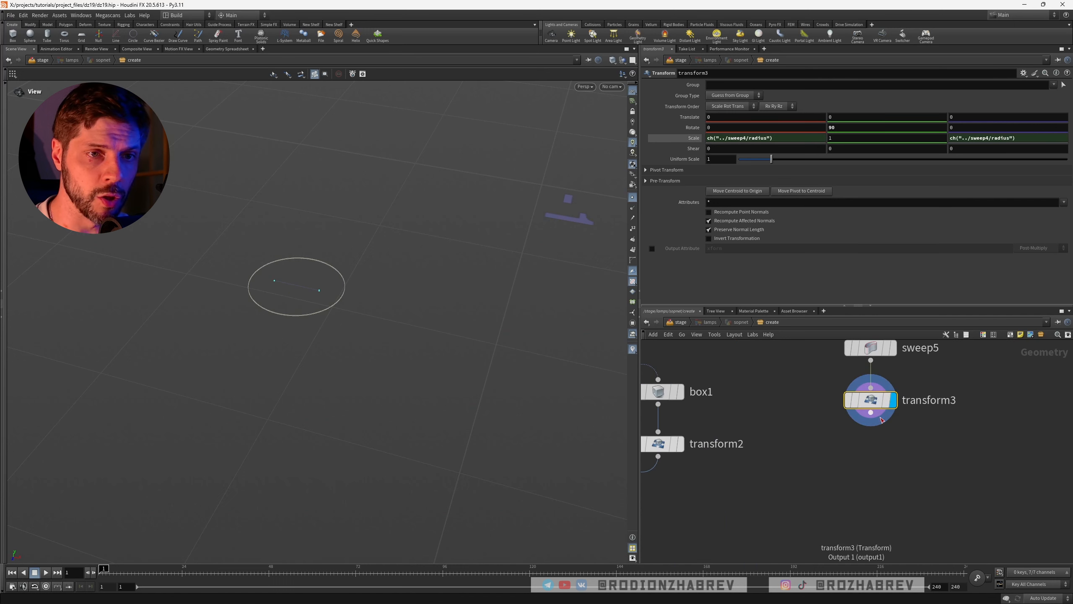
key(Tab)
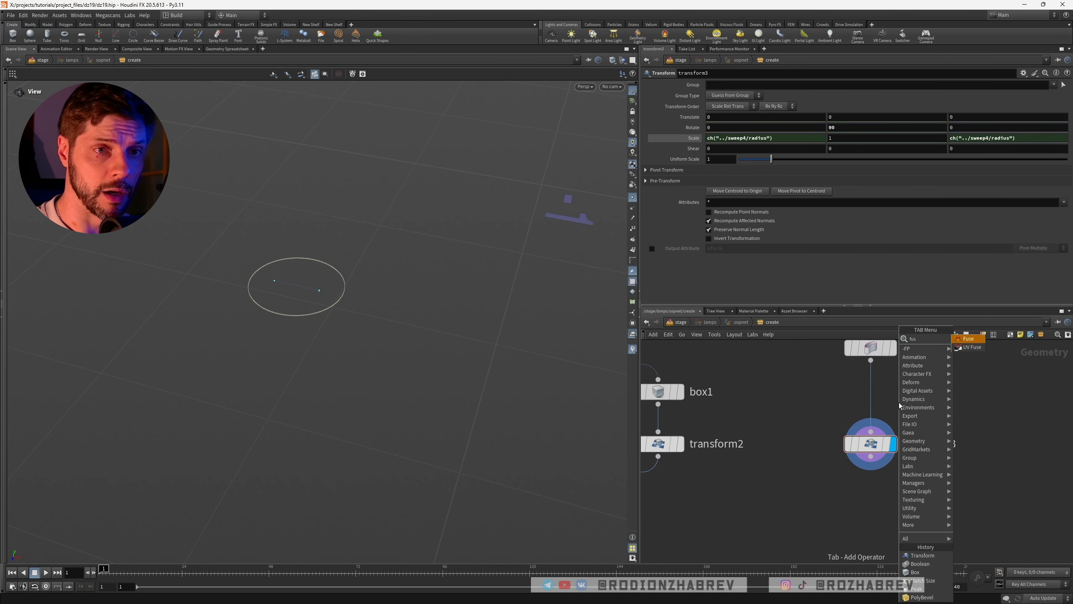
text(fuse)
key(Return)
click(871, 395)
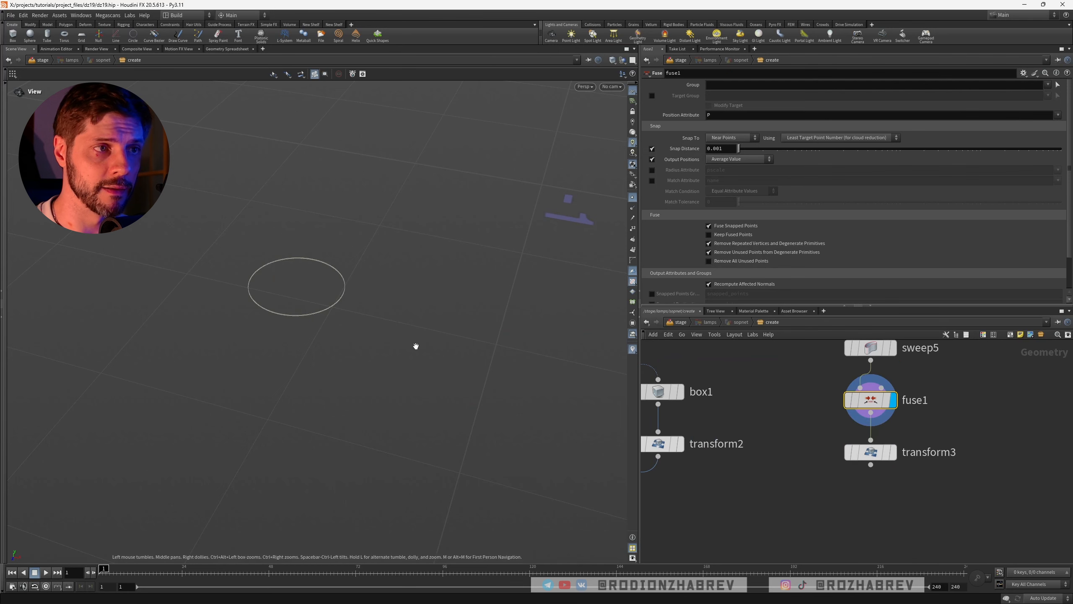
scroll(417, 345, down, 5)
scroll(462, 340, down, 5)
scroll(447, 337, down, 4)
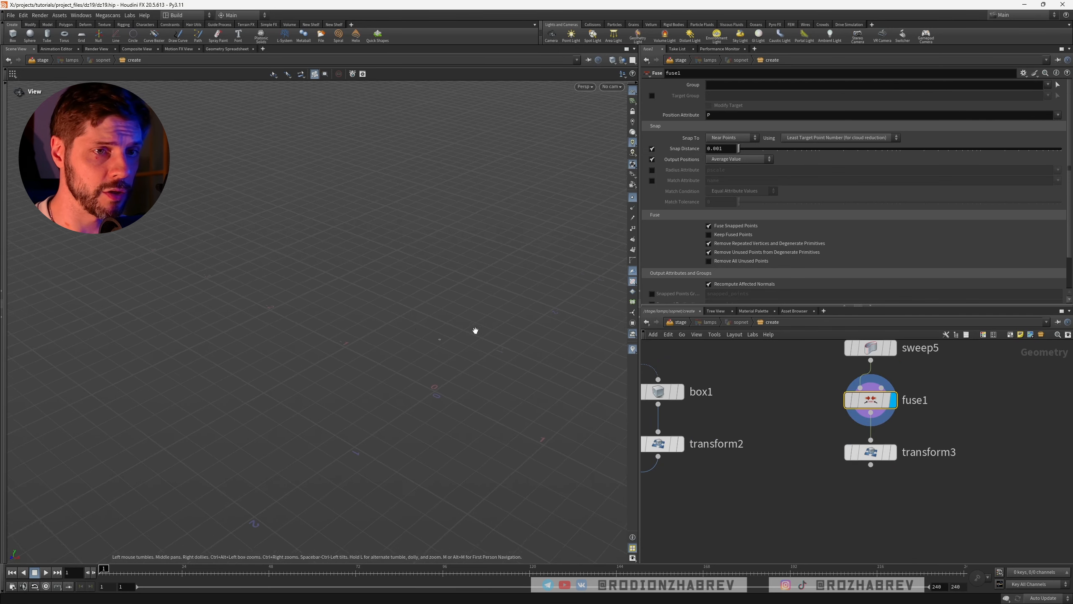
middle_click(874, 402)
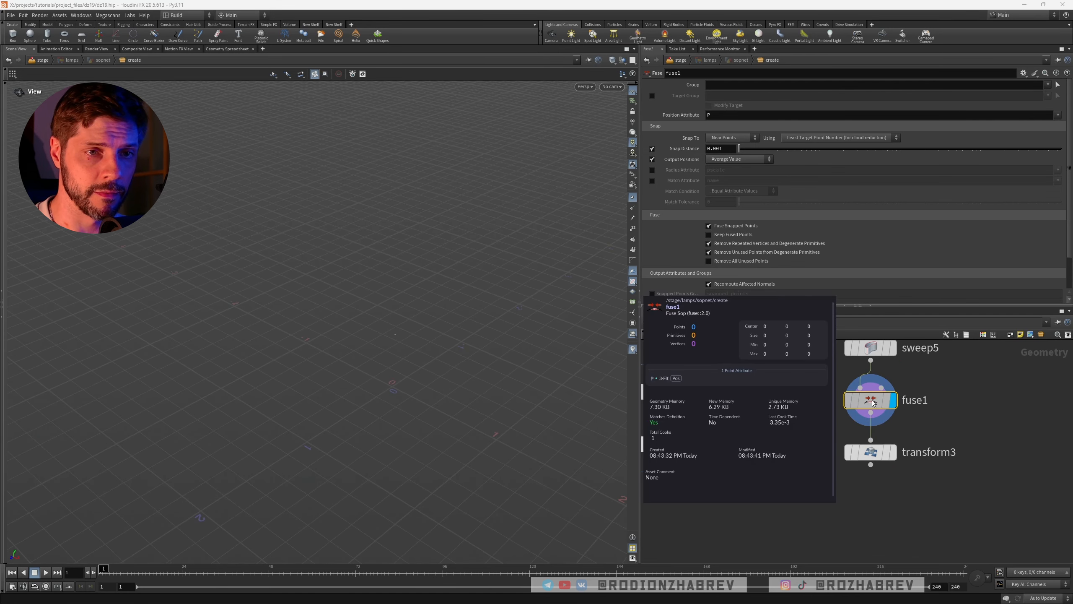
middle_drag(874, 403, 871, 447)
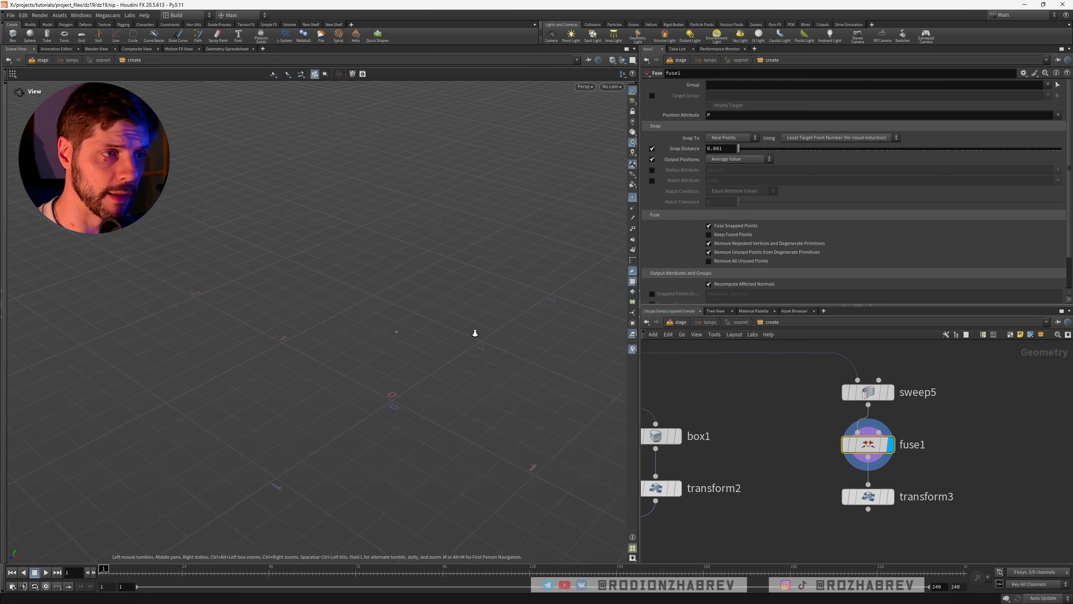
Enable Keep Fused Points on fuse1, check its geometry info and display transform3
click(709, 235)
scroll(386, 336, down, 4)
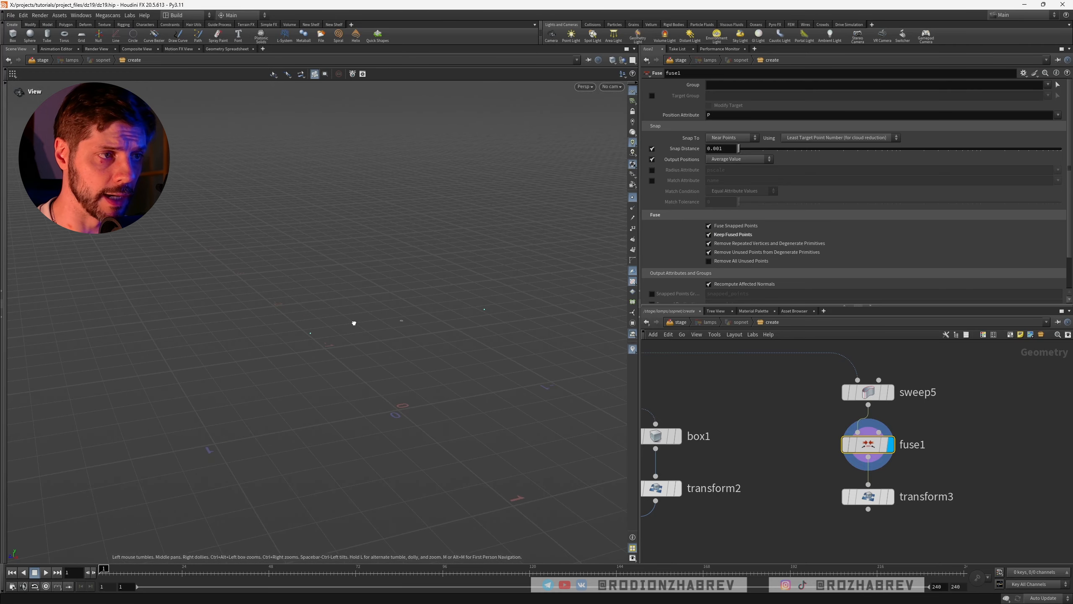
scroll(389, 322, up, 3)
middle_click(870, 448)
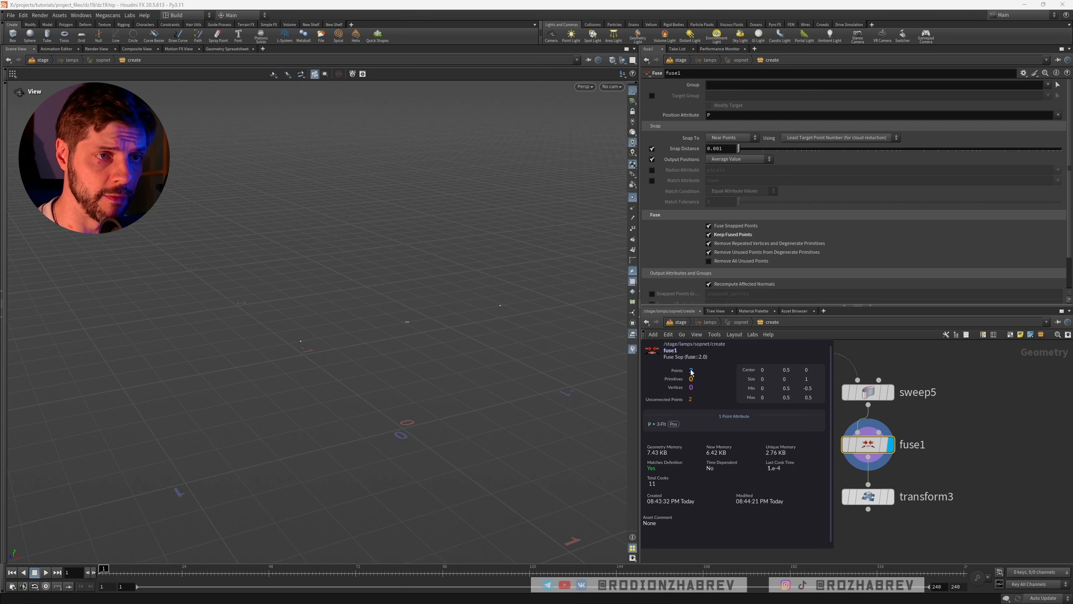
middle_drag(691, 369, 652, 358)
click(864, 500)
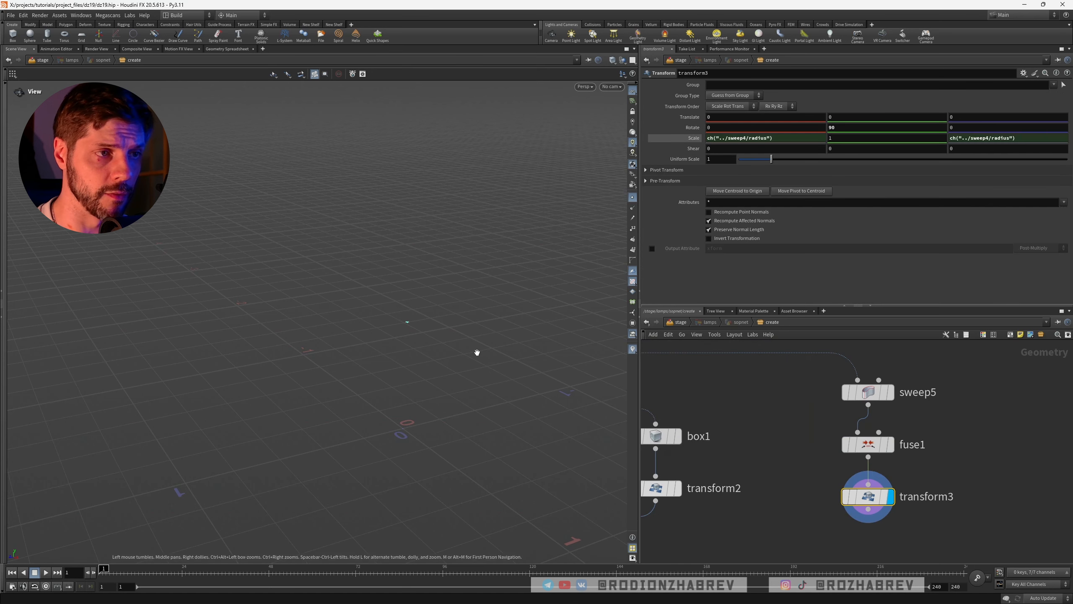
Add a Box node next to transform3 in the network and display it
scroll(418, 340, down, 2)
right_drag(468, 355, 608, 337)
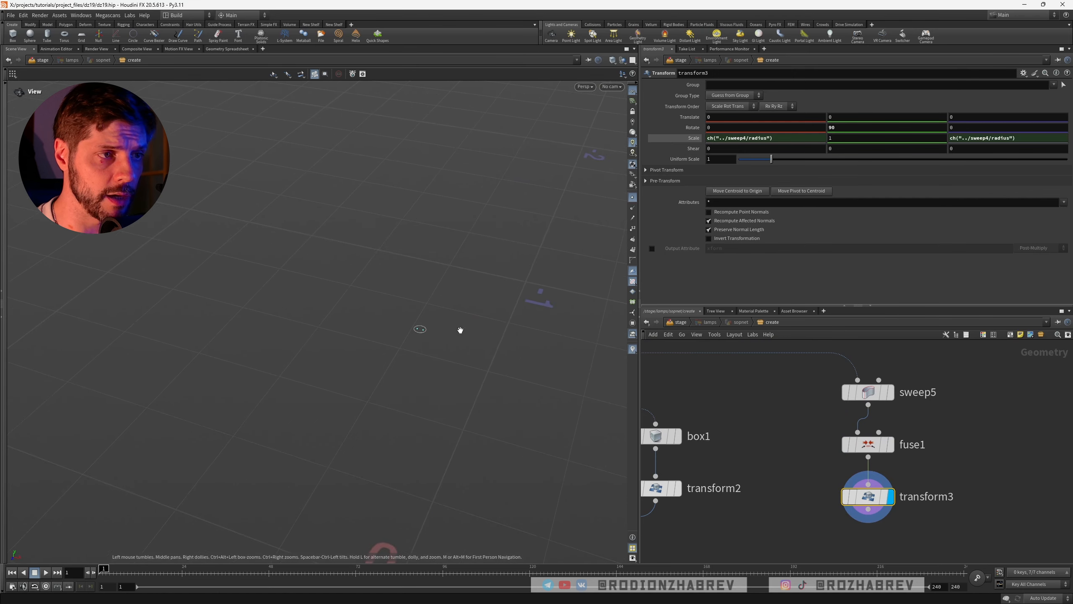
right_drag(439, 331, 573, 323)
scroll(792, 457, down, 6)
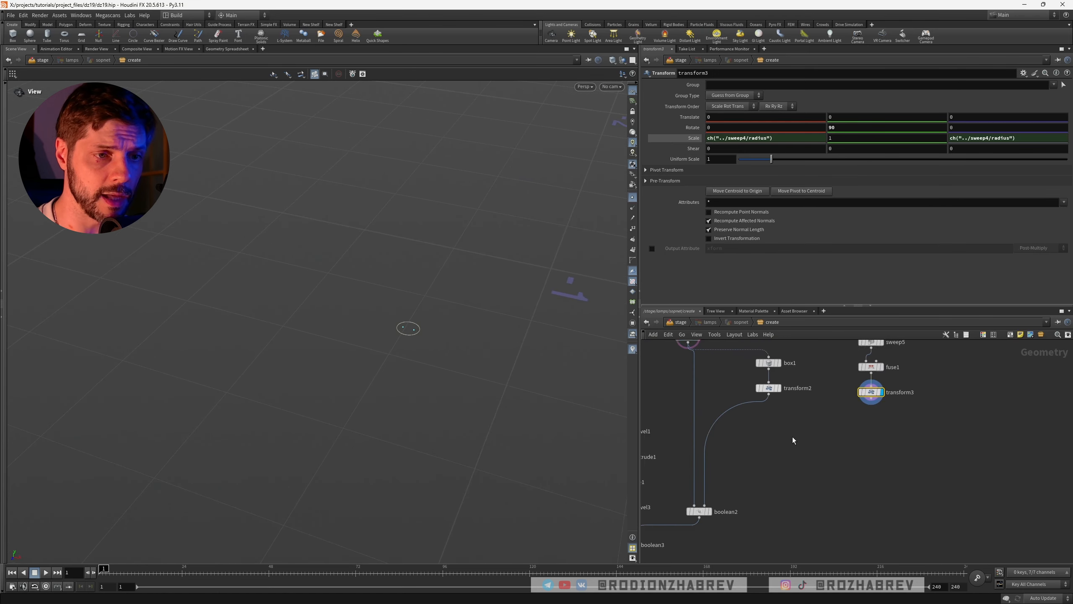
middle_drag(806, 443, 785, 464)
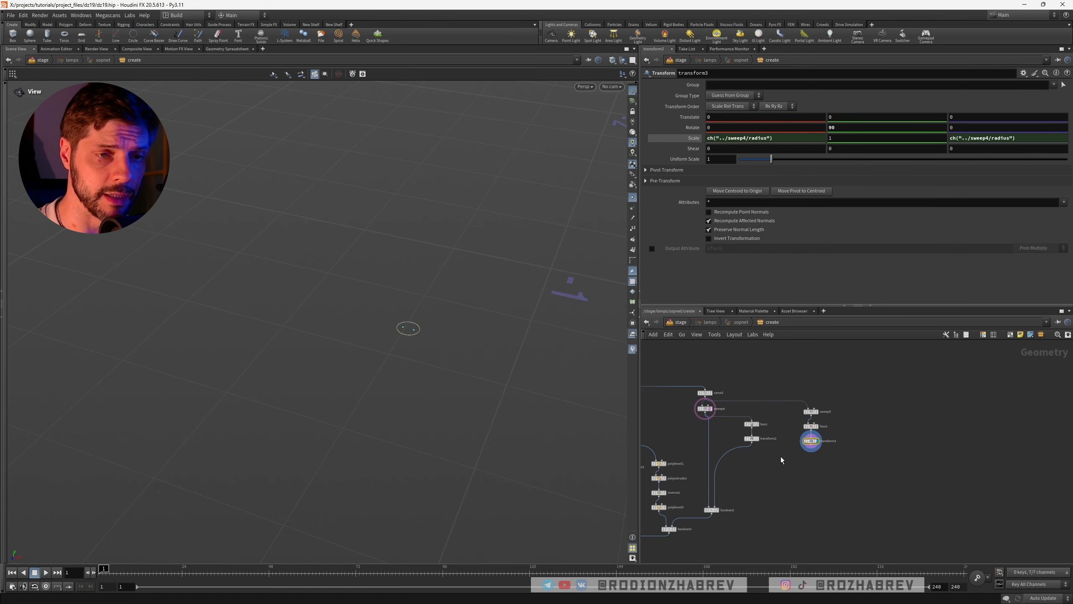
key(Tab)
text(box)
key(Return)
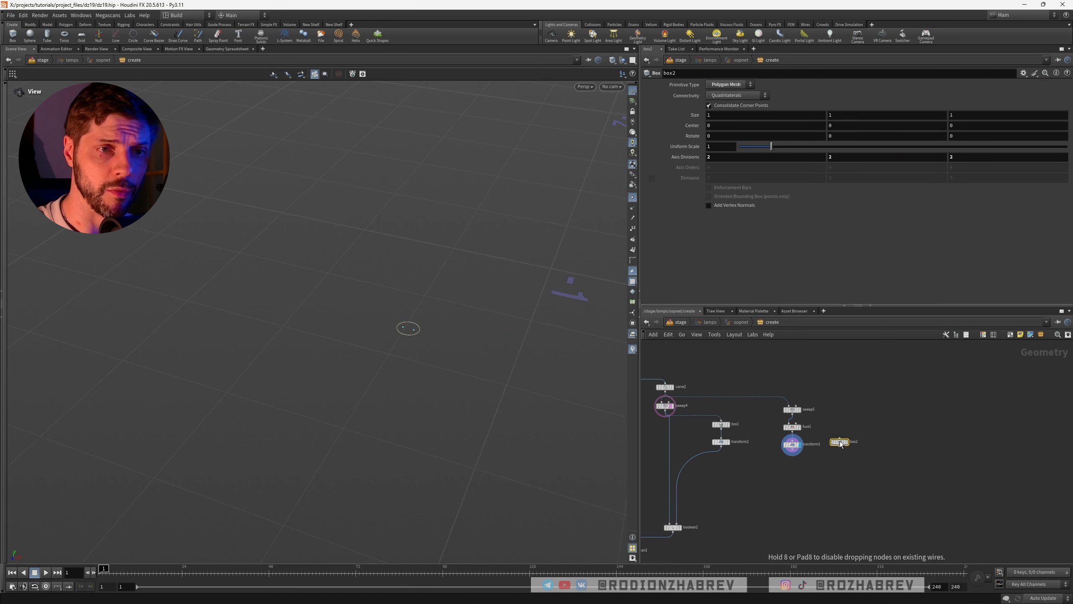
drag(844, 444, 848, 446)
key(r)
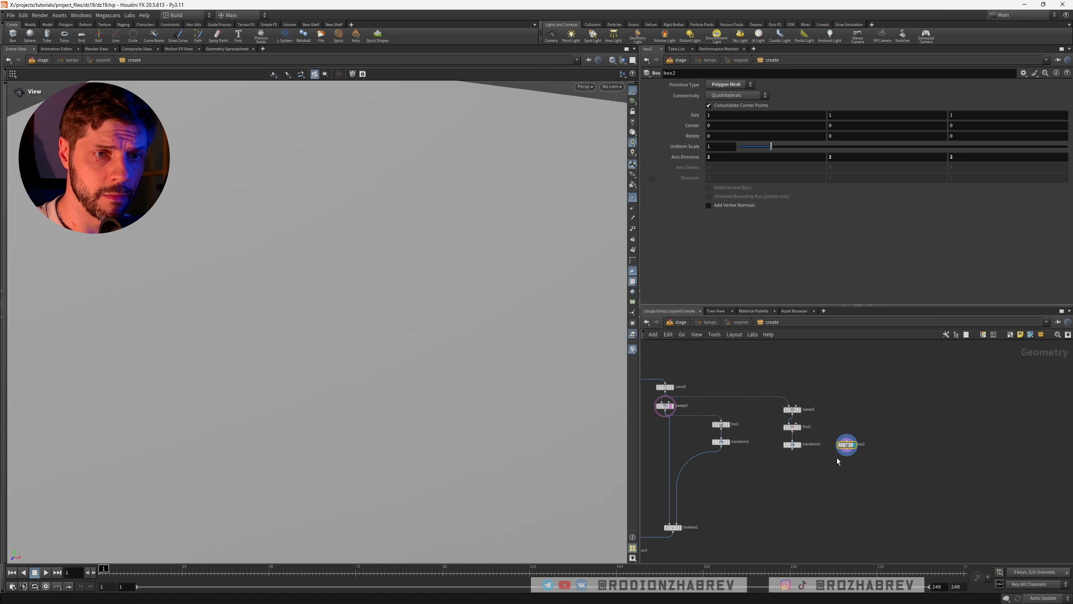
Set box2's Uniform Scale to .0002 and compare it with the outline of the cap
scroll(422, 238, down, 5)
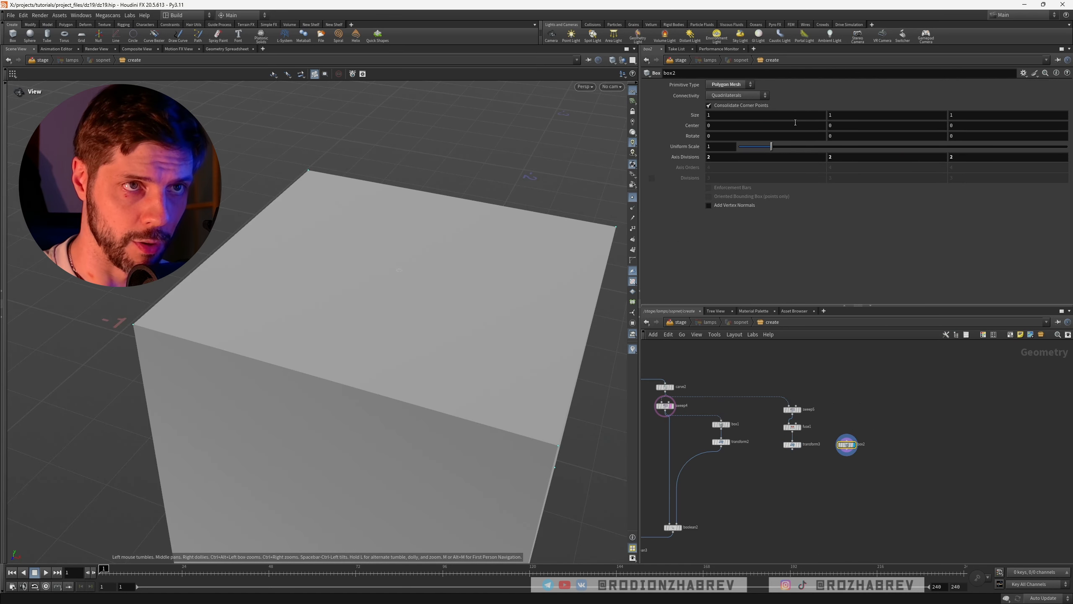
click(720, 147)
text(.00)
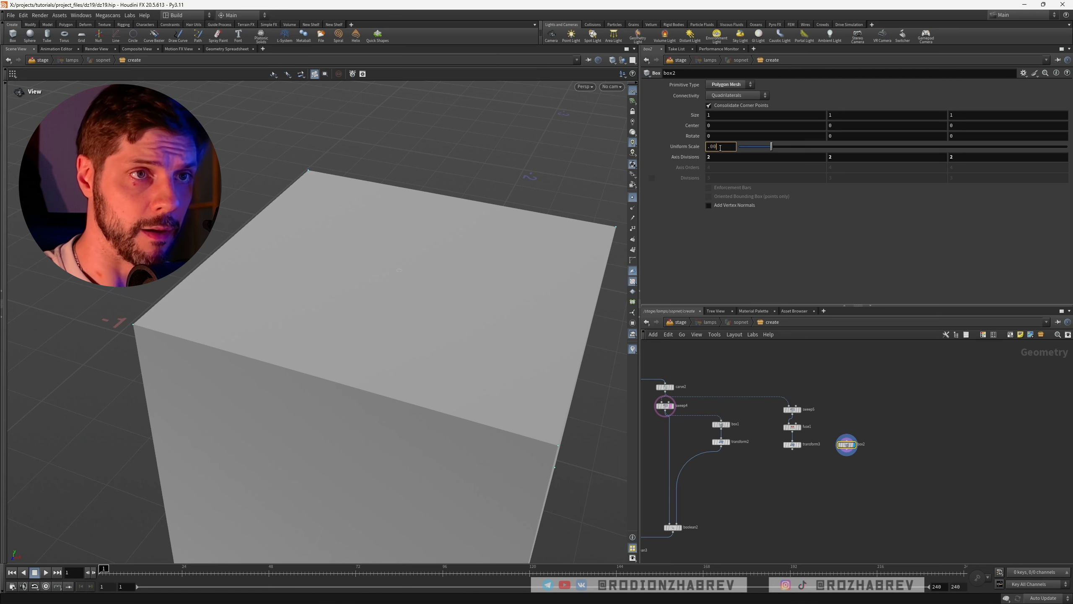
text(02)
key(Return)
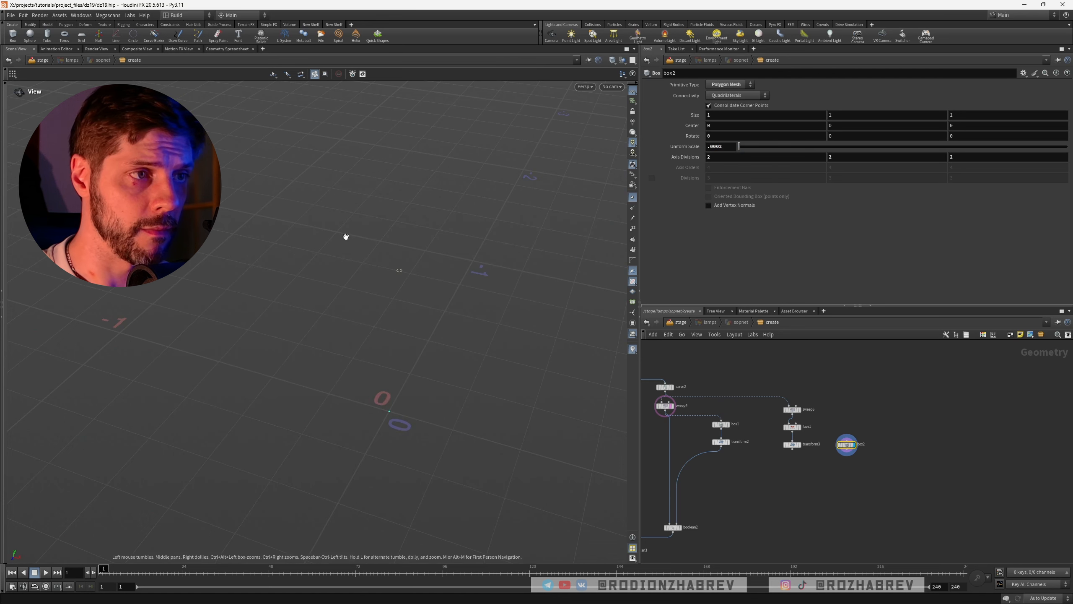
scroll(417, 261, up, 3)
scroll(494, 270, up, 4)
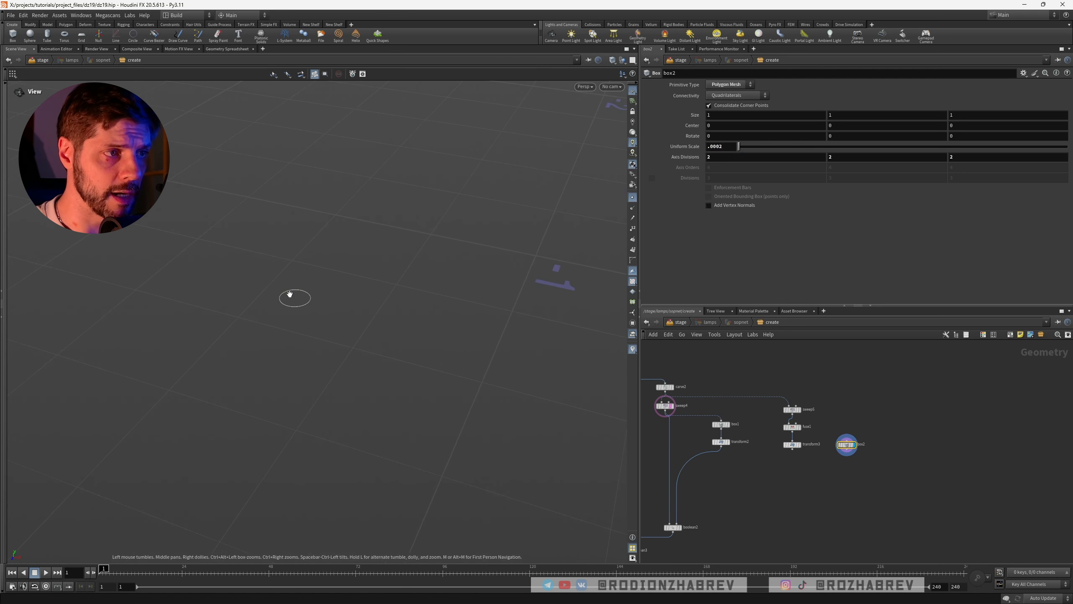
drag(289, 294, 292, 314)
scroll(347, 335, up, 3)
scroll(346, 335, up, 3)
Add a Copy to Points node that copies box2 onto transform3's points, and display it
key(Tab)
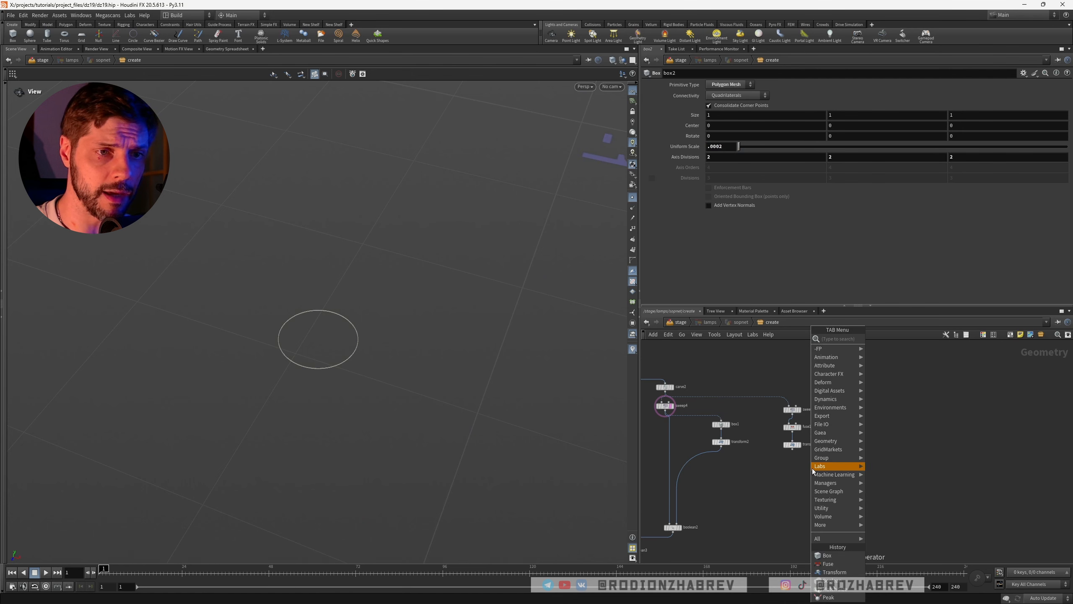
text(copyp)
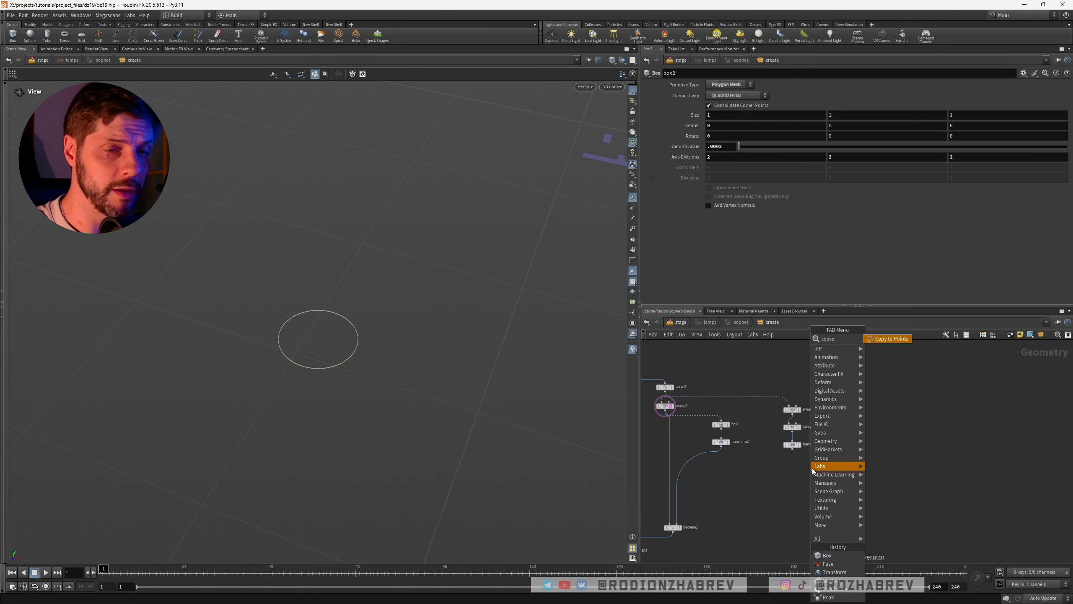
key(Return)
click(813, 470)
drag(811, 468, 804, 479)
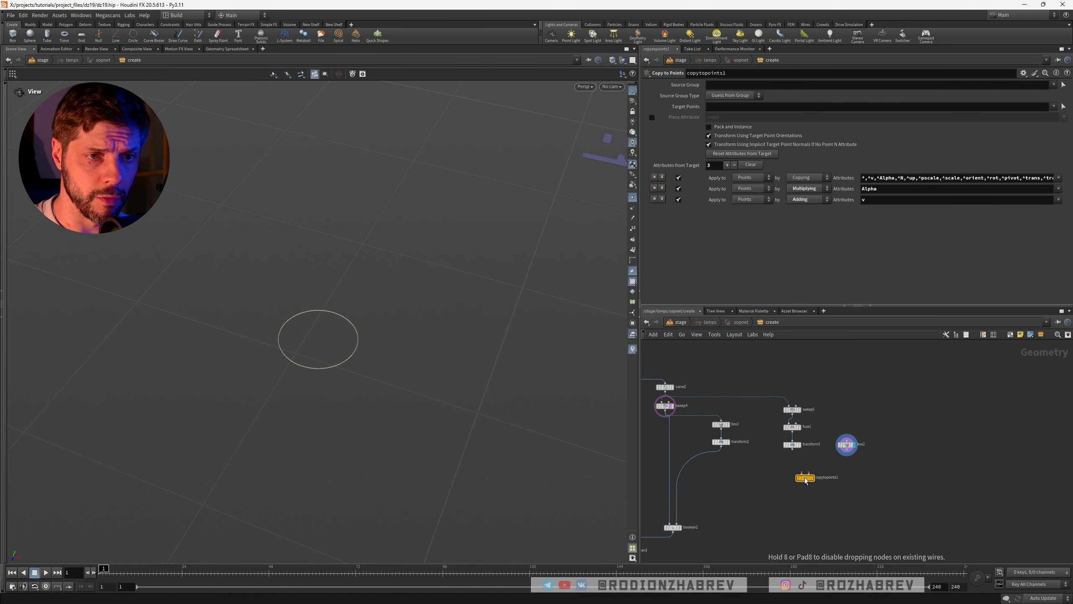
drag(852, 445, 850, 482)
scroll(770, 469, up, 3)
scroll(770, 469, up, 2)
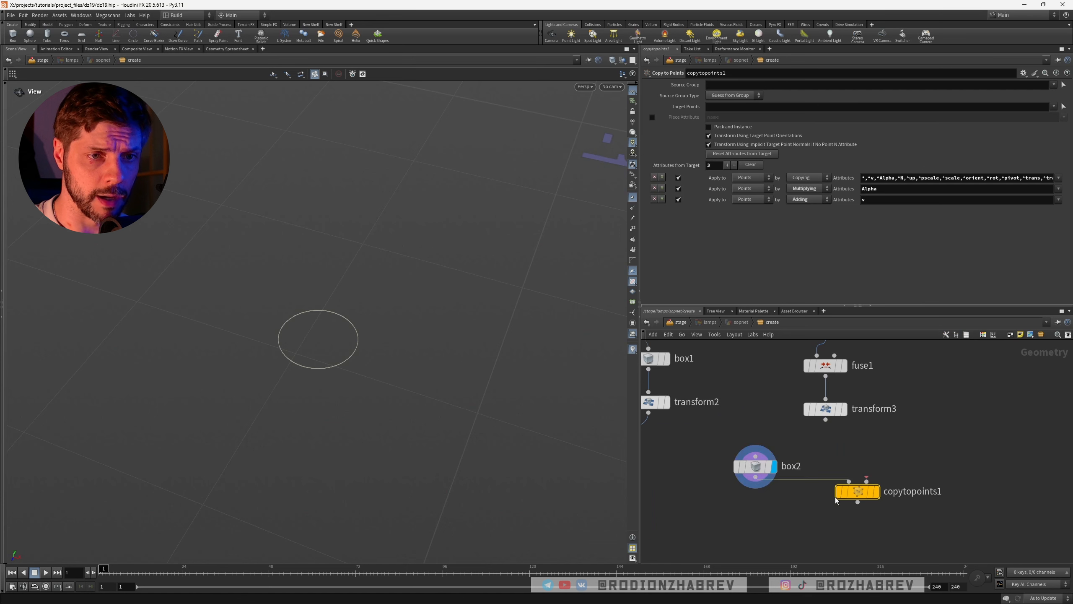
drag(826, 419, 867, 479)
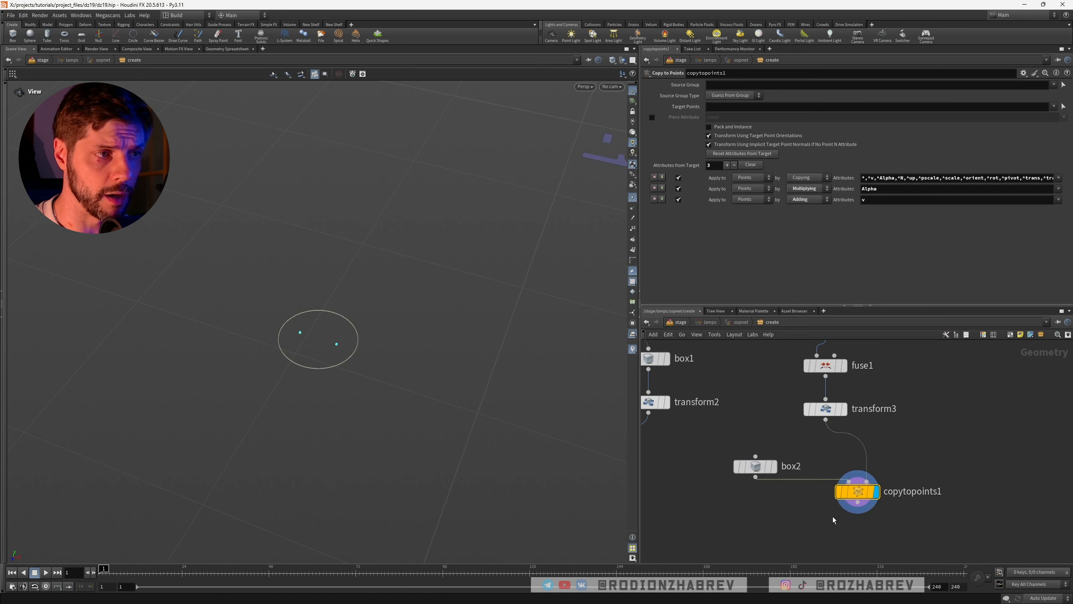
key(r)
Set box2's Uniform Scale to .0015 after trying .002
click(774, 466)
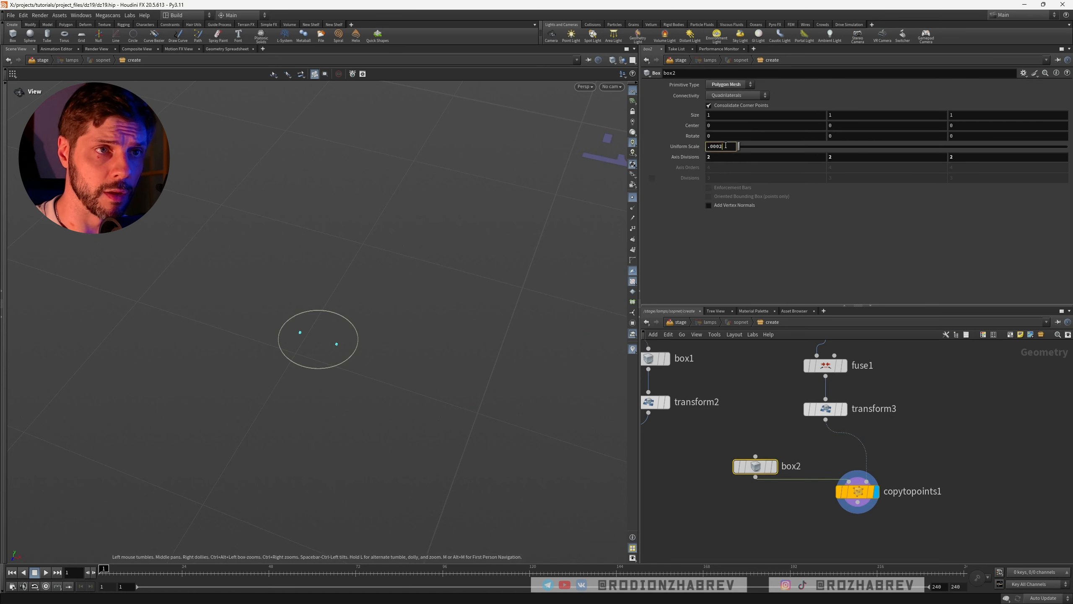
key(BackSpace)
text(2)
key(Return)
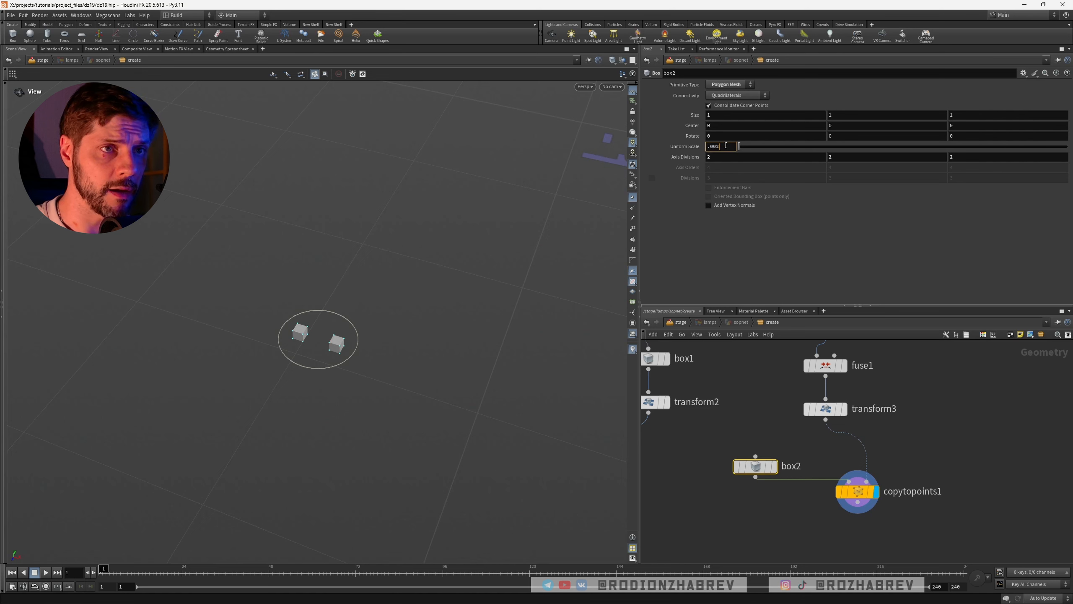
text(5)
key(Return)
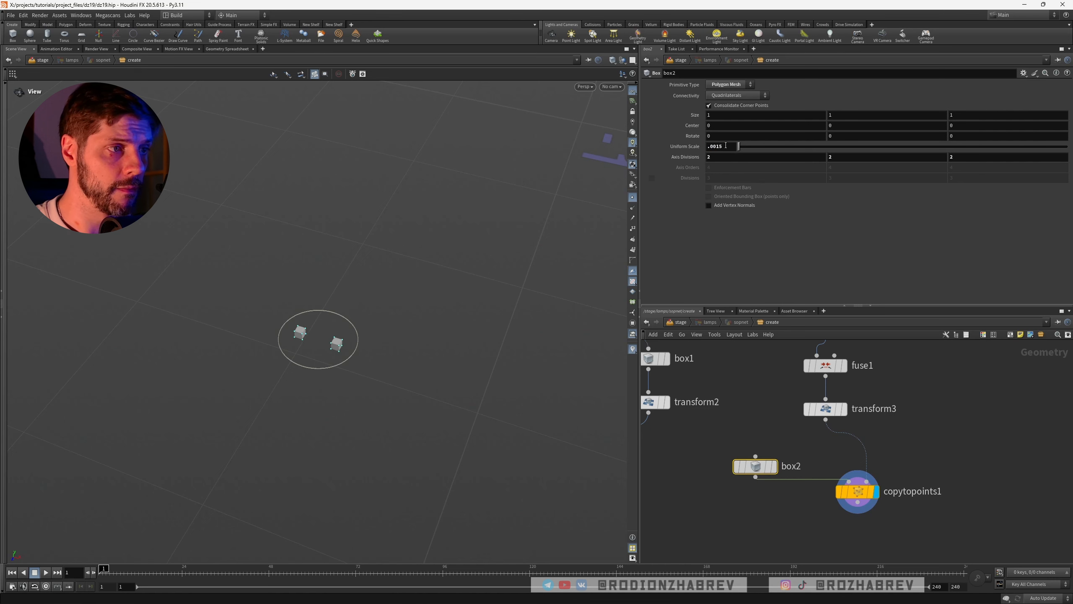
Insert a Transform node between box2 and copytopoints1
drag(332, 359, 319, 275)
middle_drag(319, 275, 335, 337)
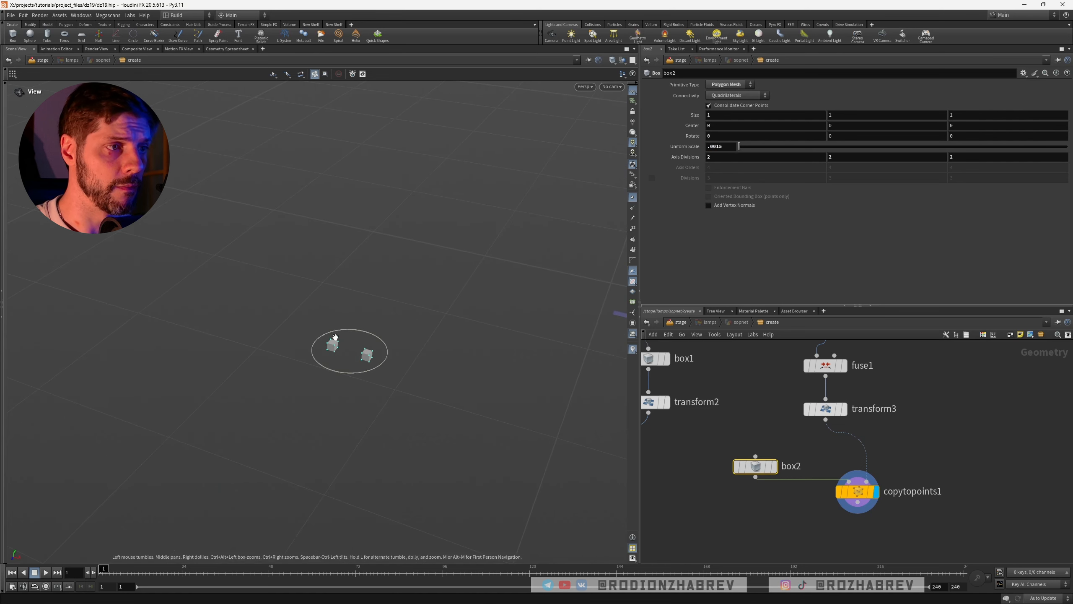
right_drag(336, 338, 398, 331)
key(Tab)
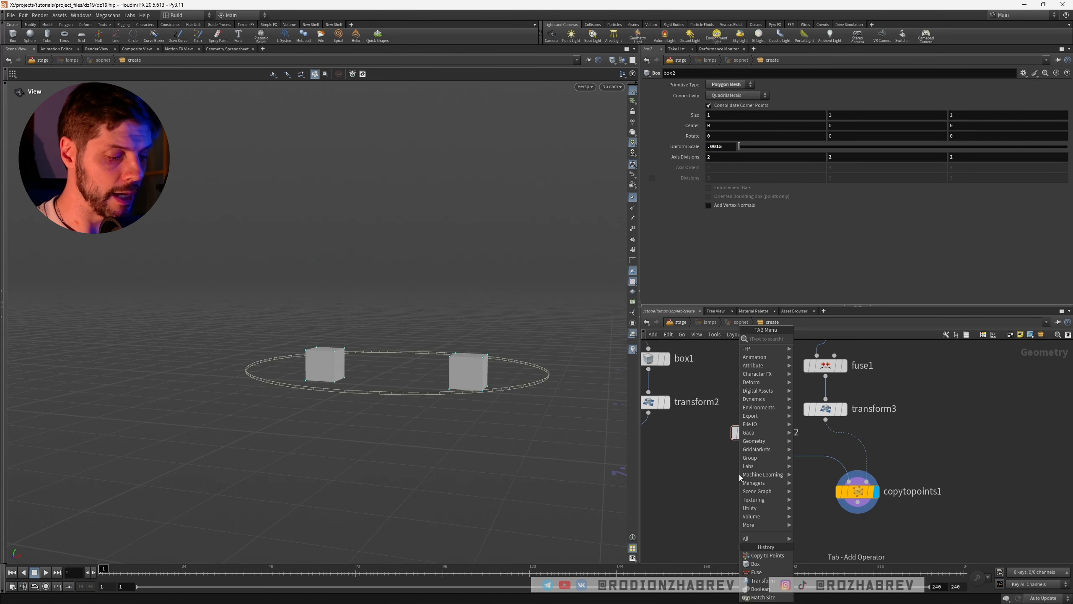
text(tra)
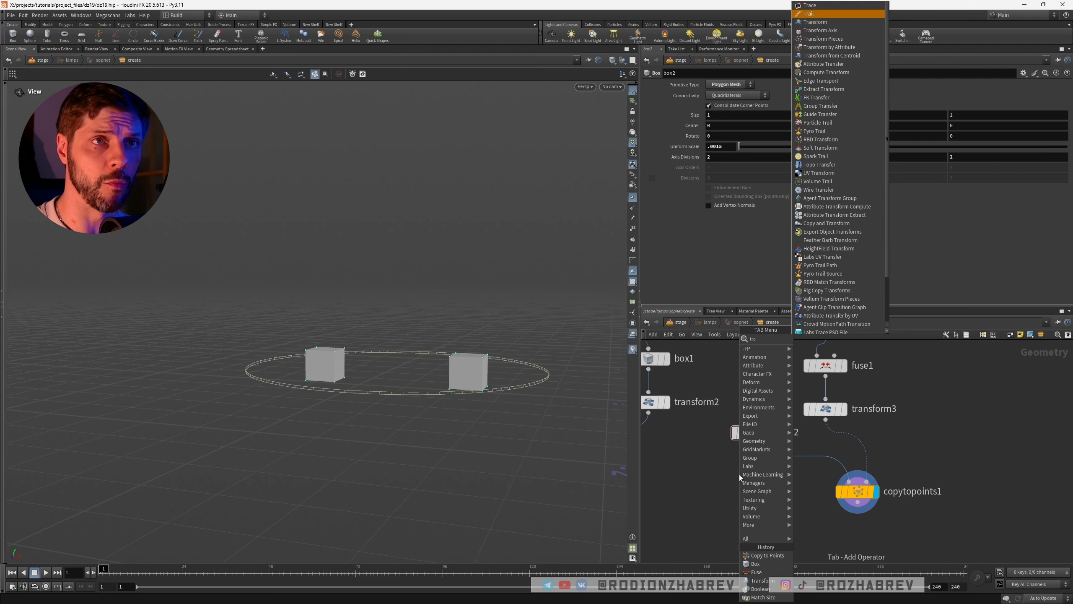
key(Down)
key(Return)
click(740, 475)
mouse_move(745, 478)
mouse_down()
mouse_move(773, 461)
mouse_move(758, 477)
mouse_up()
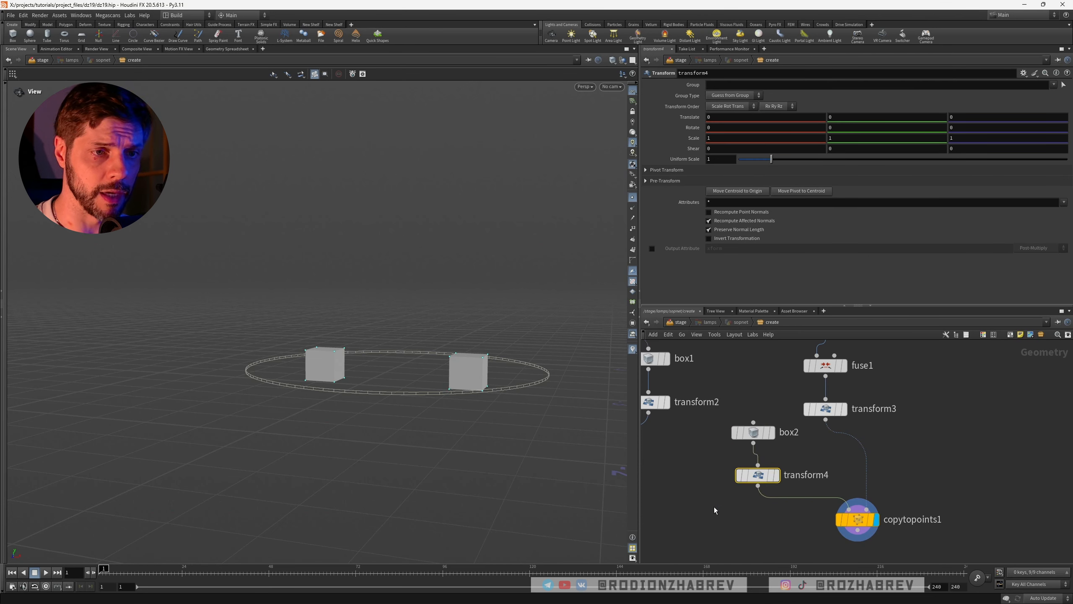
Pick the box's bottom face, primitive 3, as transform4's group
click(1063, 85)
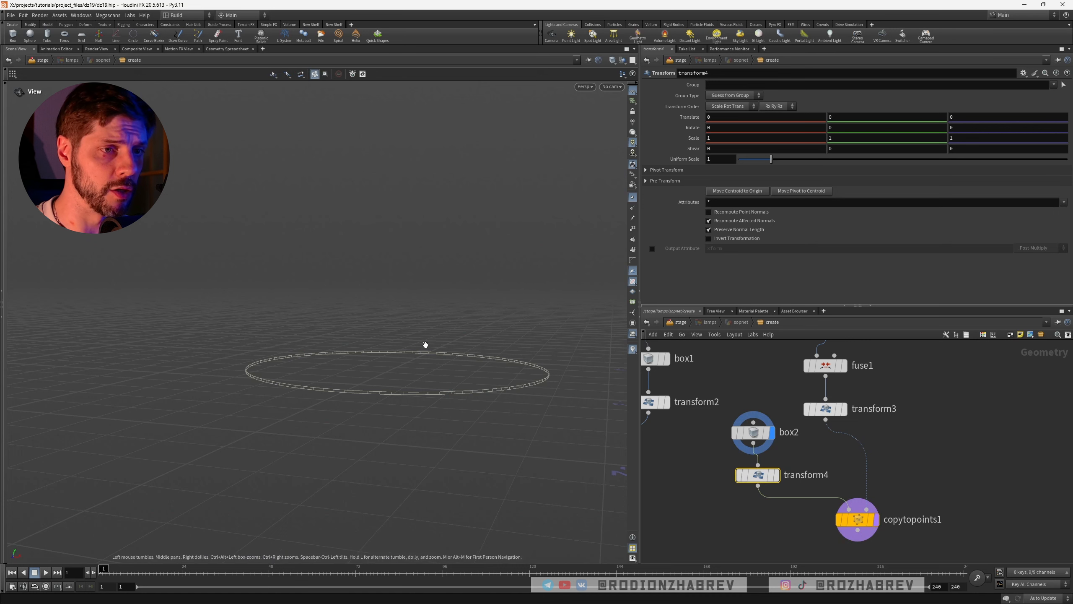
scroll(427, 343, down, 5)
alt+drag(410, 391, 355, 243)
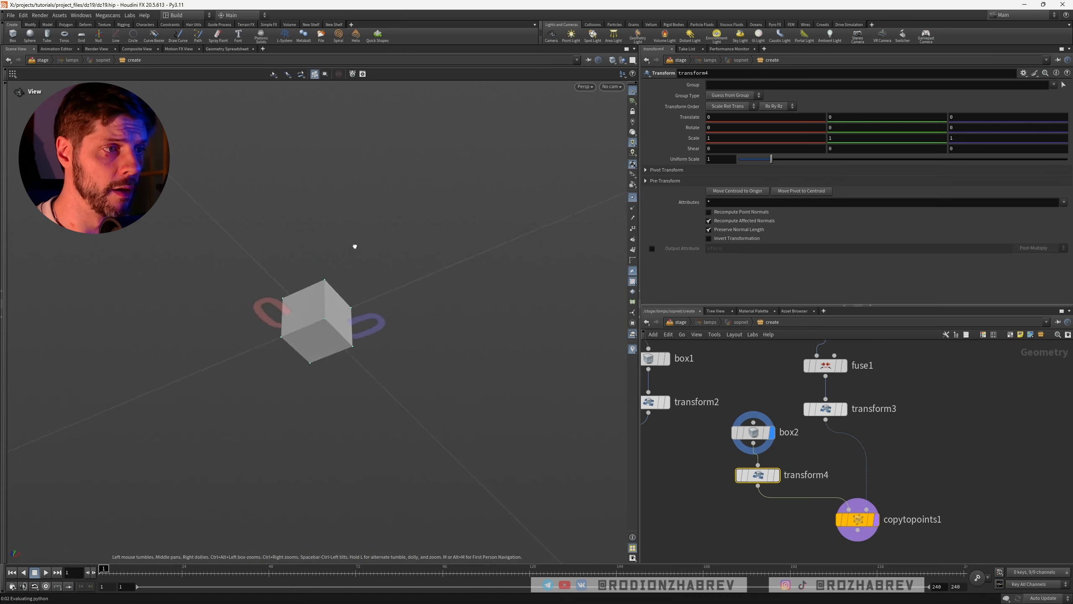
click(320, 334)
key(Return)
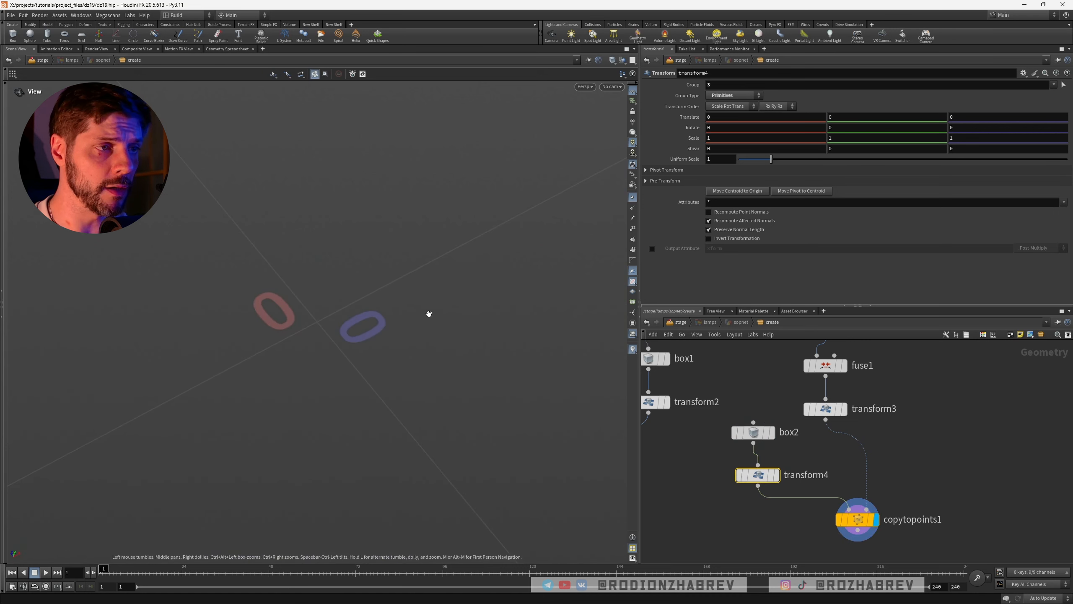
Set transform4's X and Z scale to .9 to taper the bottom of the copied boxes
key(g)
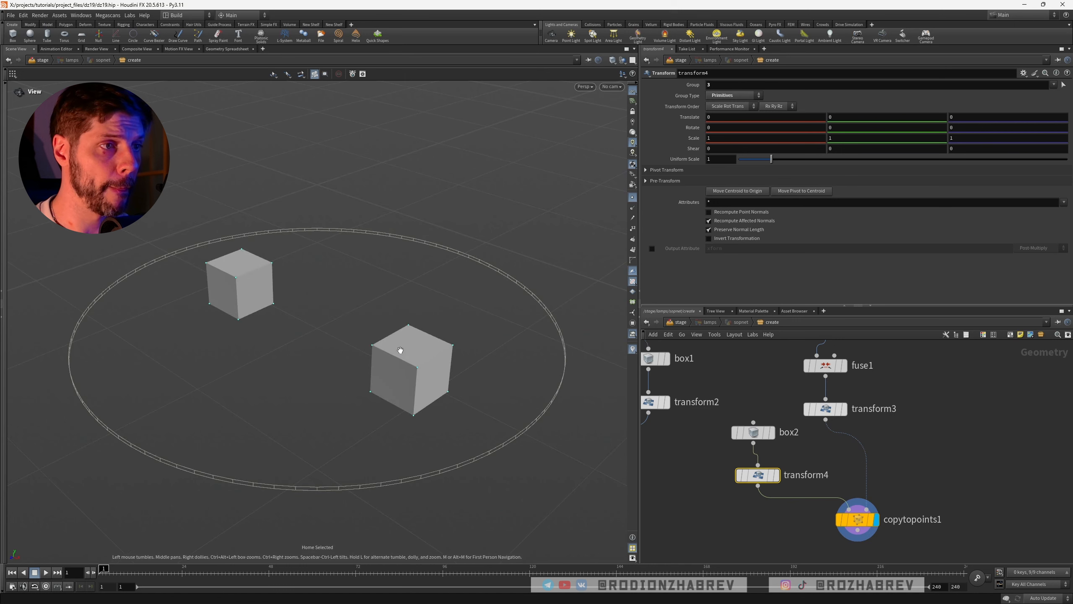
drag(425, 324, 527, 250)
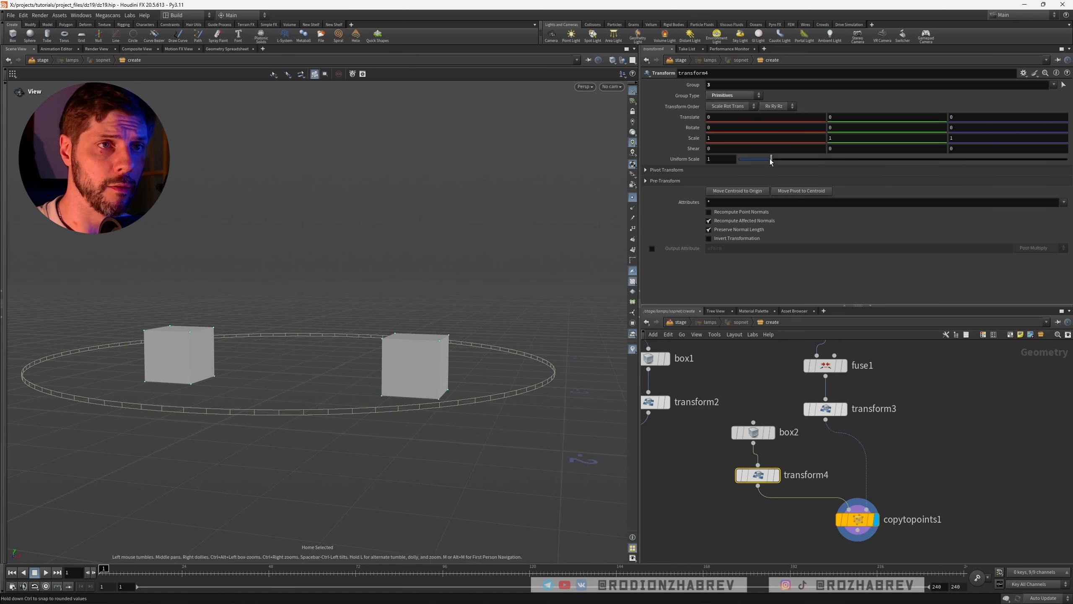
click(727, 139)
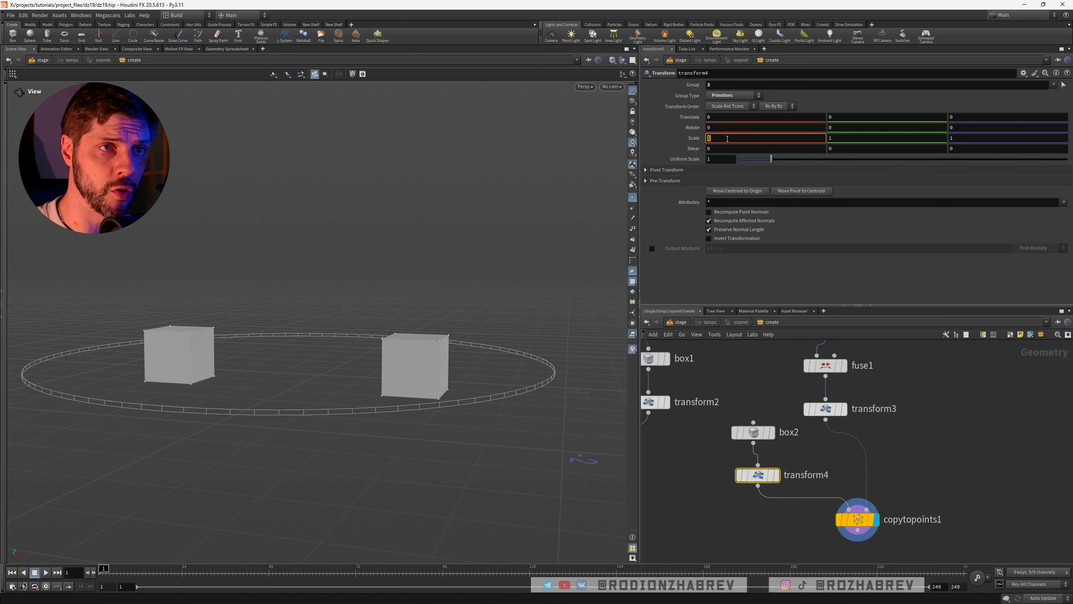
key(Return)
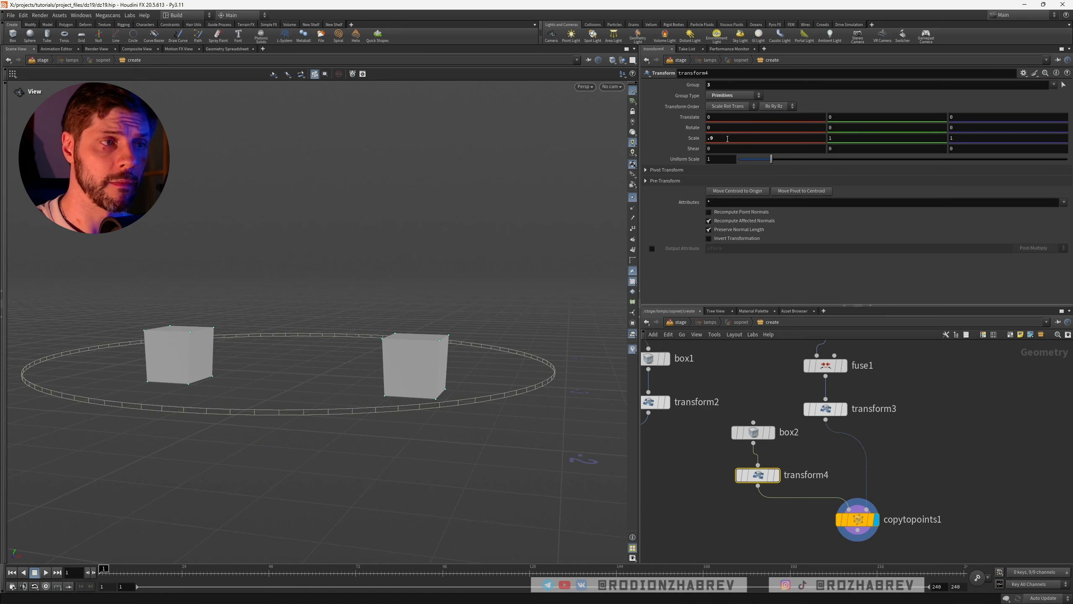
click(953, 138)
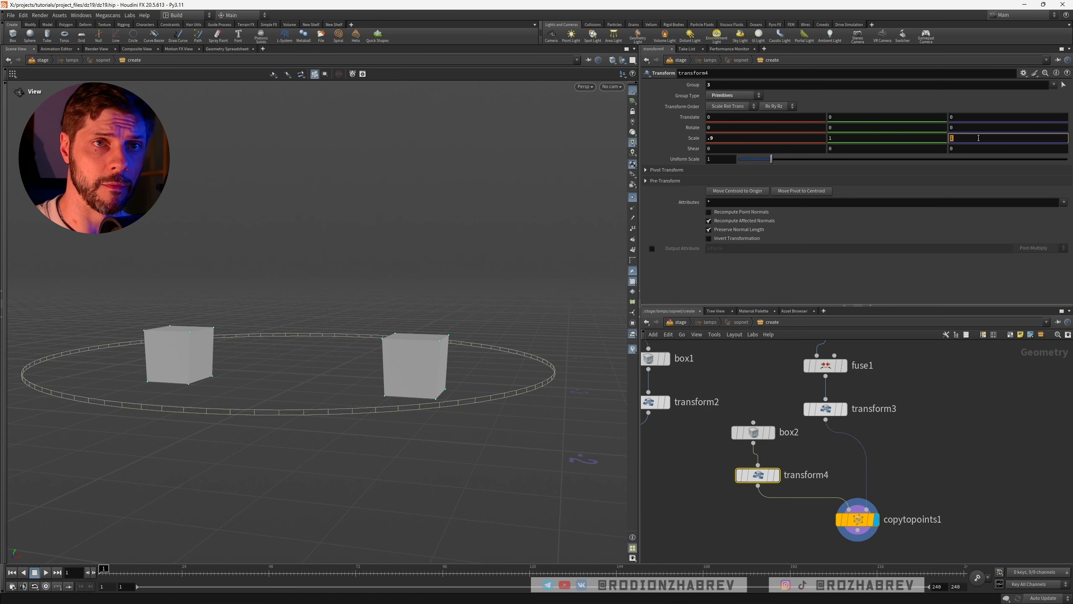
text(.9)
key(Return)
drag(254, 339, 393, 354)
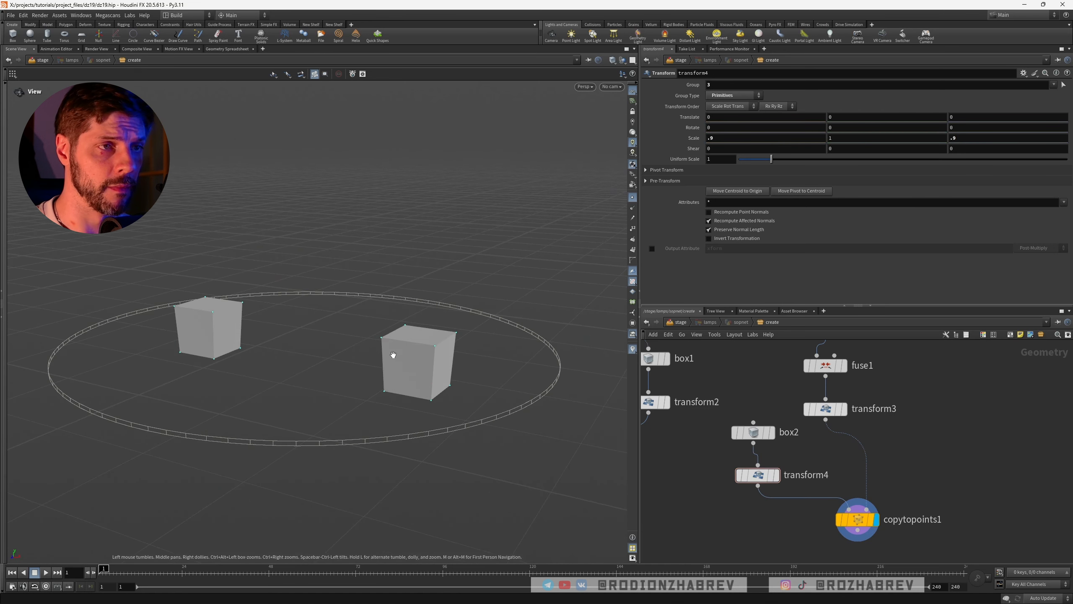
Set transform4's X and Z scale to .7 for a stronger taper
click(727, 141)
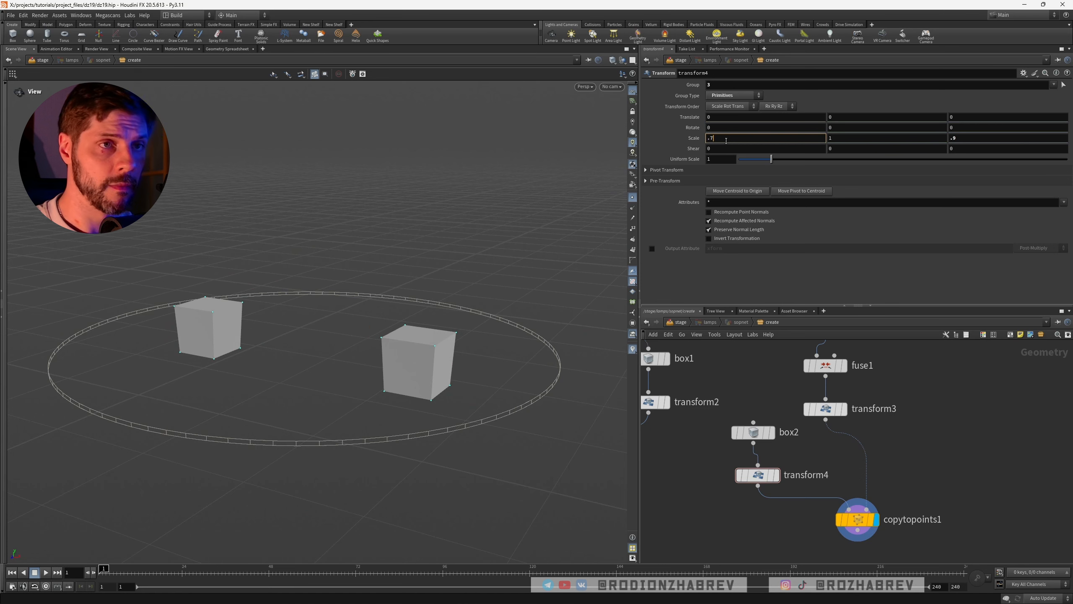
click(964, 138)
text(.7)
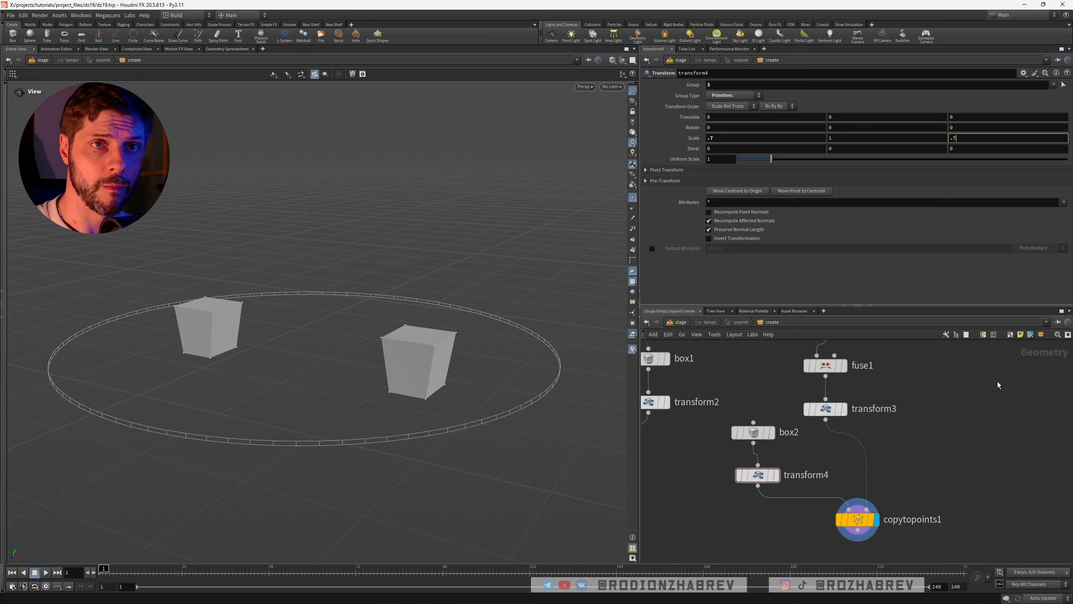
key(Return)
drag(376, 379, 425, 367)
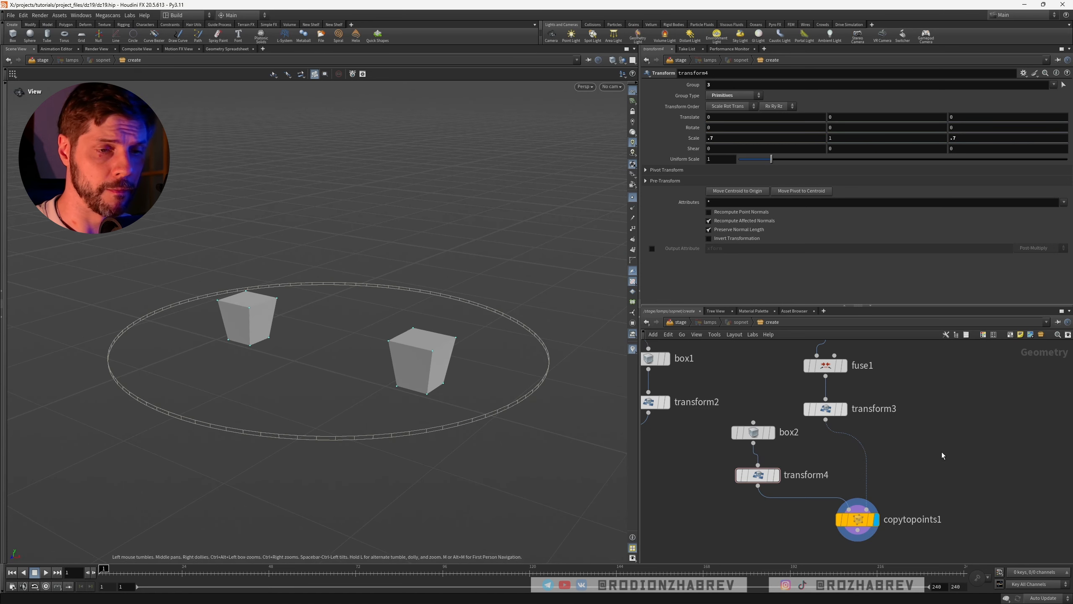
Insert a Subtract Boolean between boolean3 and merge1, connect copytopoints1 as its cutter, and display the cut cap
scroll(780, 526, down, 5)
middle_drag(781, 526, 905, 377)
click(774, 462)
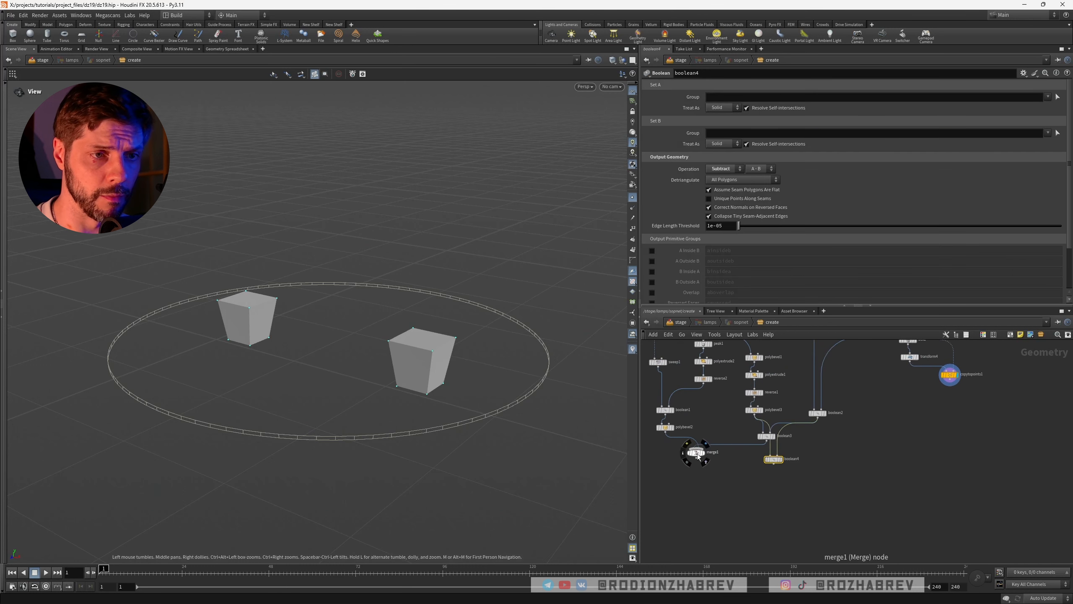
drag(696, 453, 697, 476)
mouse_move(773, 462)
mouse_down()
mouse_move(763, 453)
mouse_move(777, 468)
mouse_up()
drag(952, 383, 794, 461)
click(782, 461)
mouse_move(446, 376)
mouse_down()
mouse_move(434, 408)
mouse_move(482, 386)
mouse_move(402, 350)
mouse_move(426, 393)
mouse_up()
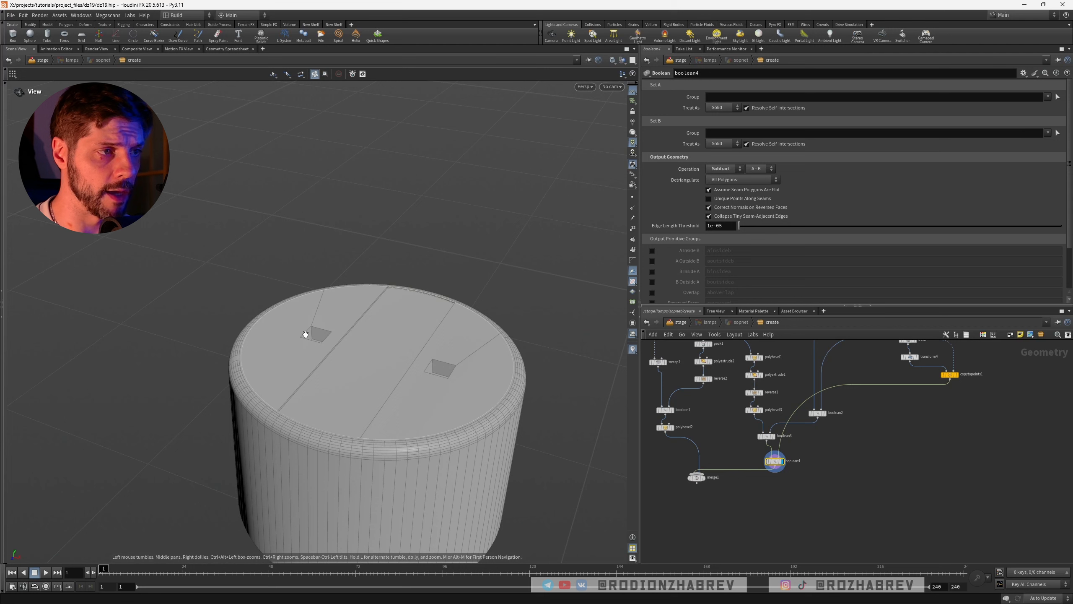
Set box2's uniform scale to .002 to enlarge the pin hole cutters
middle_drag(900, 363, 840, 400)
scroll(840, 400, up, 2)
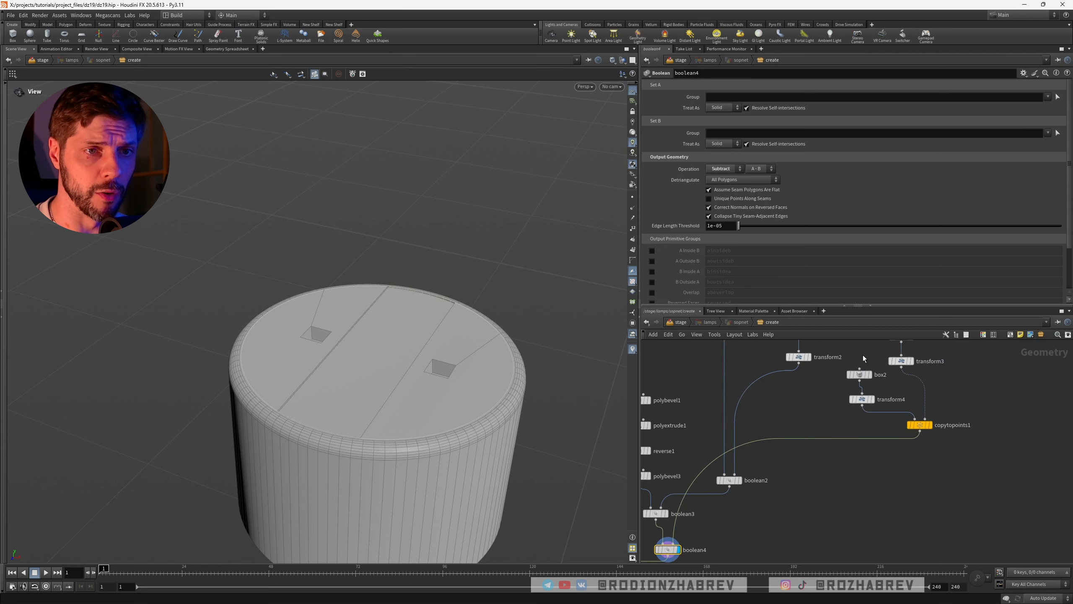
click(846, 376)
click(726, 145)
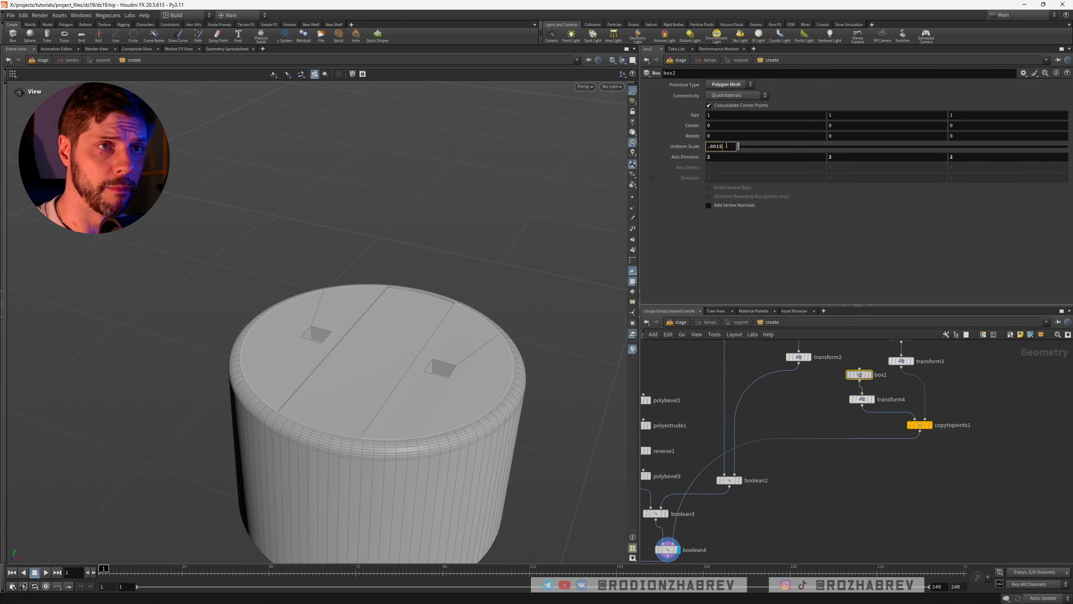
key(BackSpace)
key(BackSpace)
text(2)
key(Return)
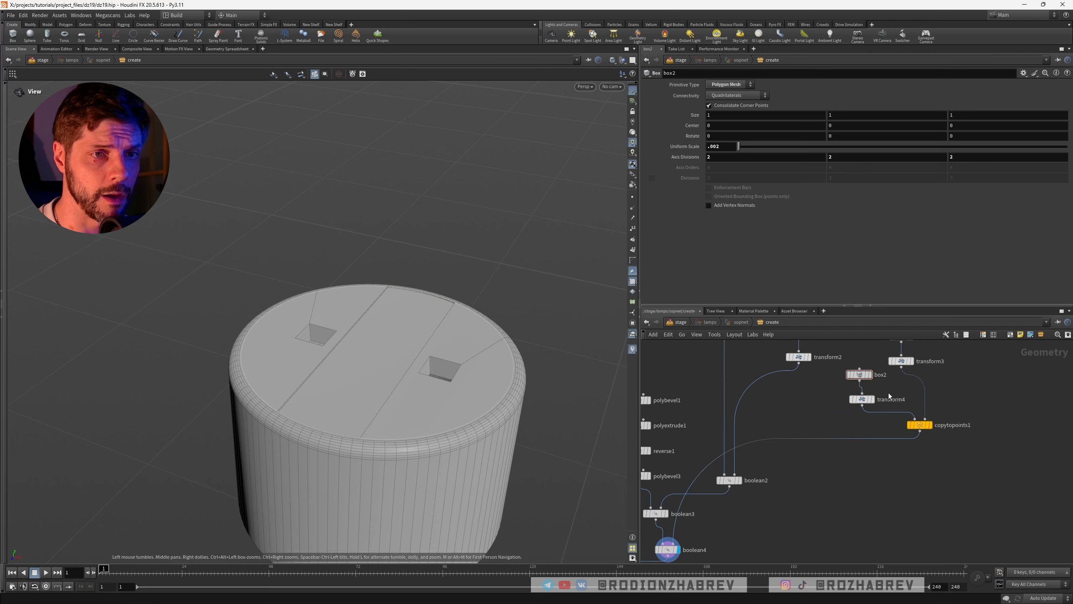
Set transform4's Y scale to .6
click(862, 399)
double_click(841, 138)
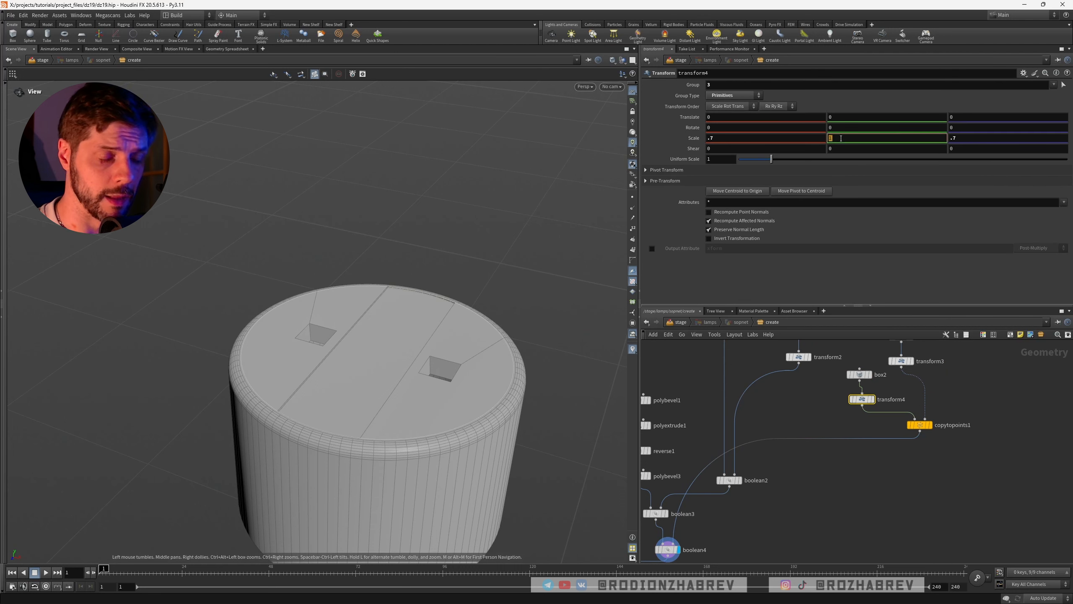
text(.6)
key(Return)
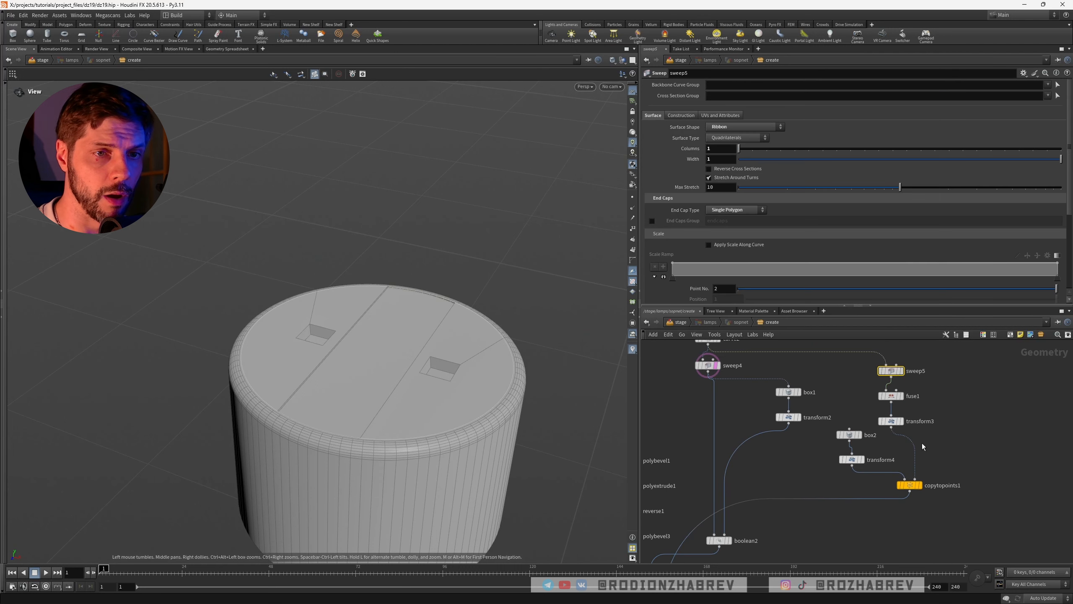
Append +.002 to the sweep4 radius expressions in transform3's X and Z scale to spread the pin holes apart
drag(935, 409, 891, 439)
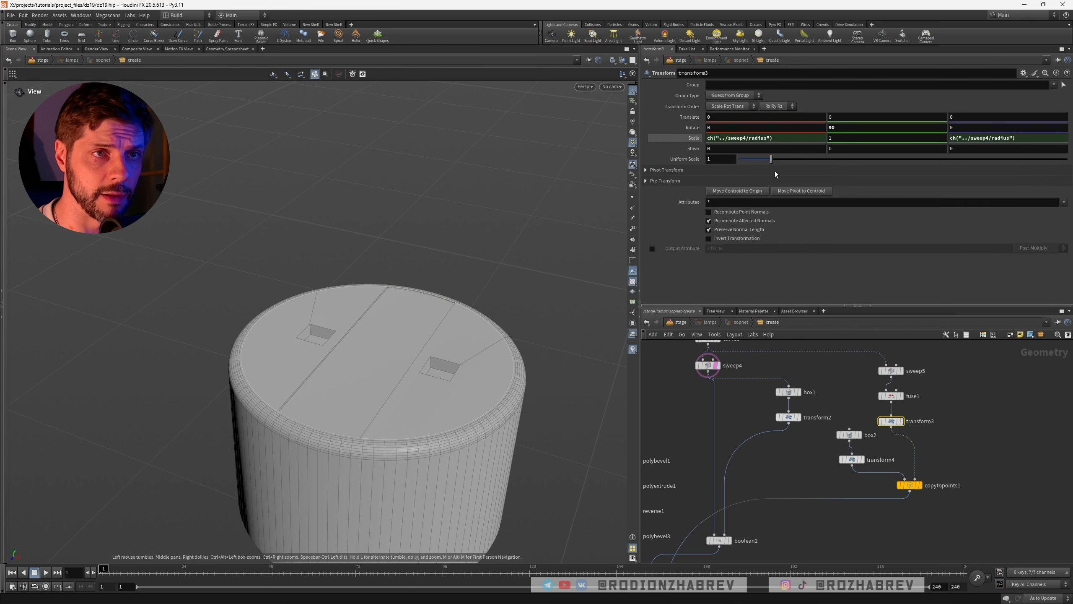
click(784, 139)
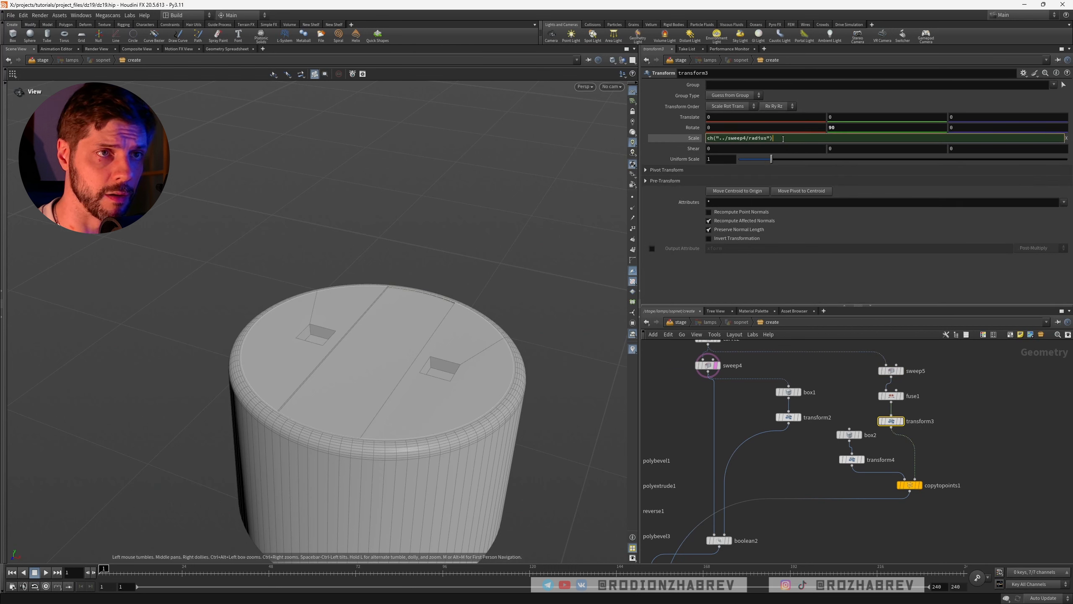
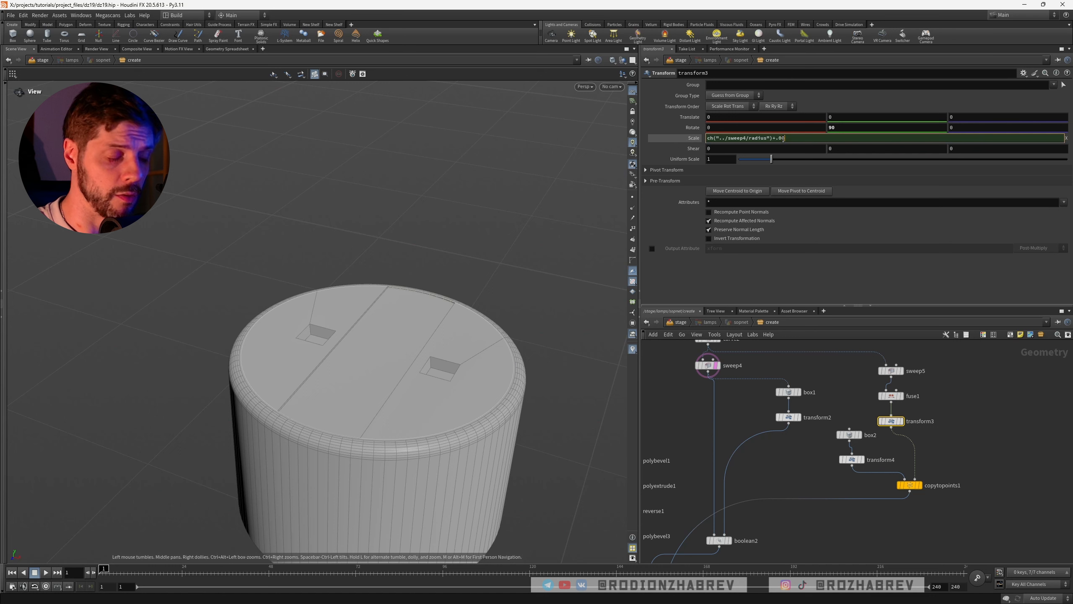
text(+.02)
key(Return)
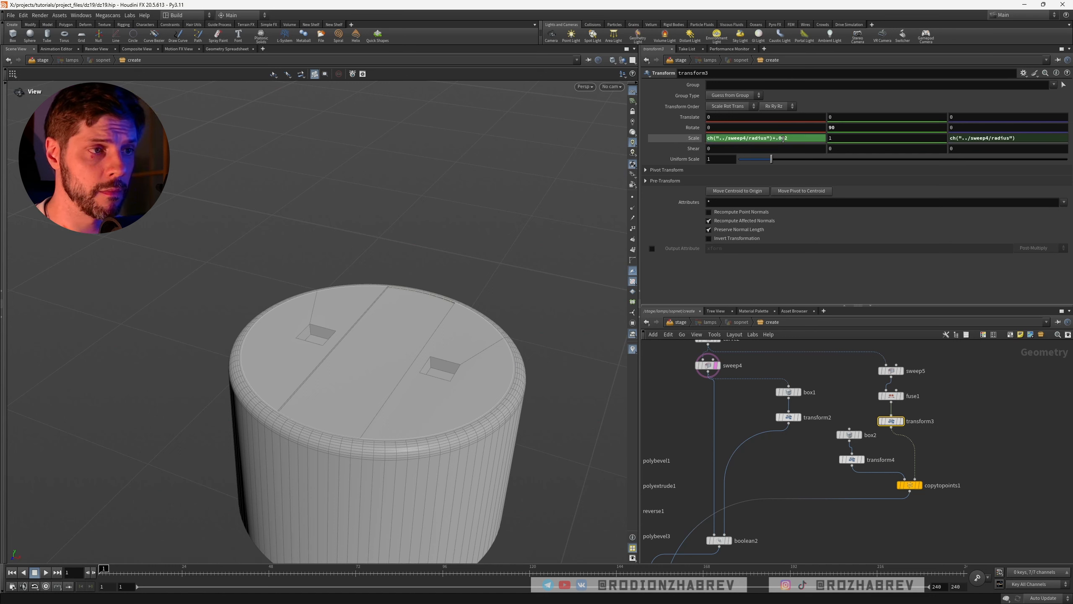
click(795, 138)
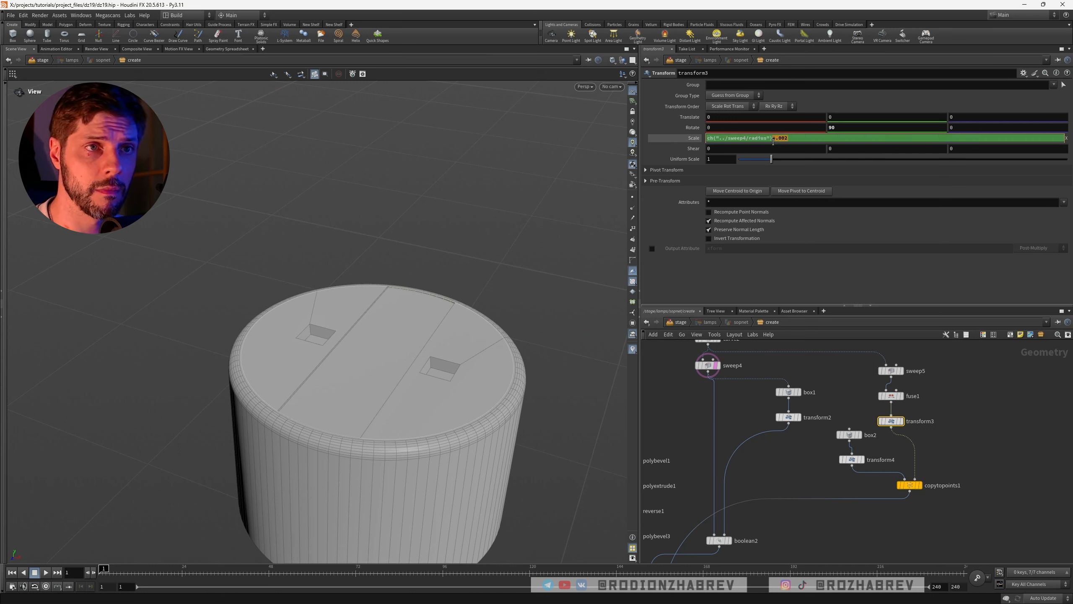
key(ctrl+c)
click(980, 402)
click(1026, 137)
key(ctrl+v)
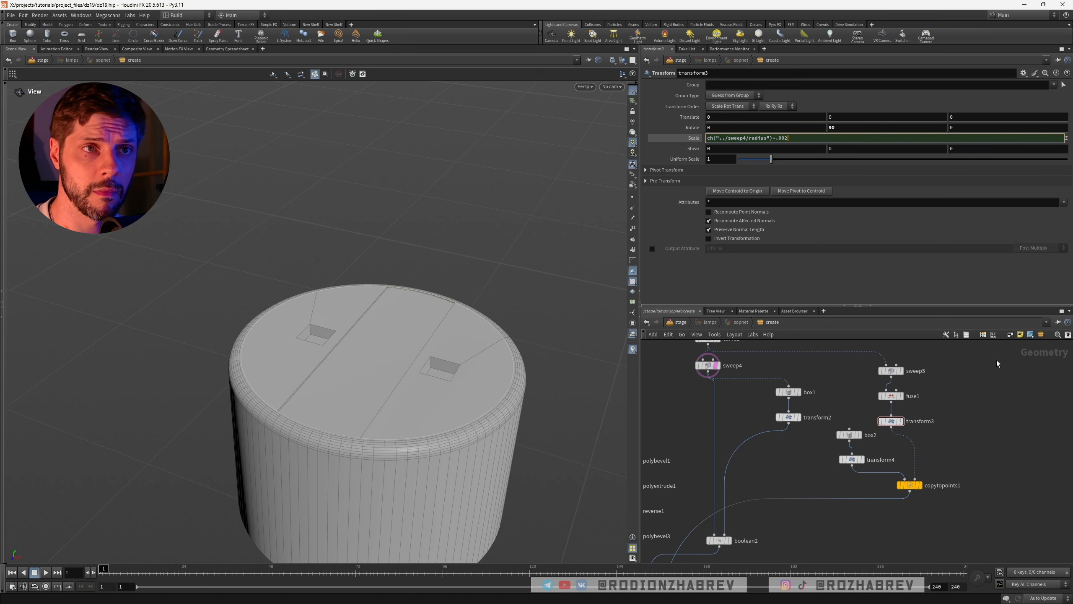
key(Return)
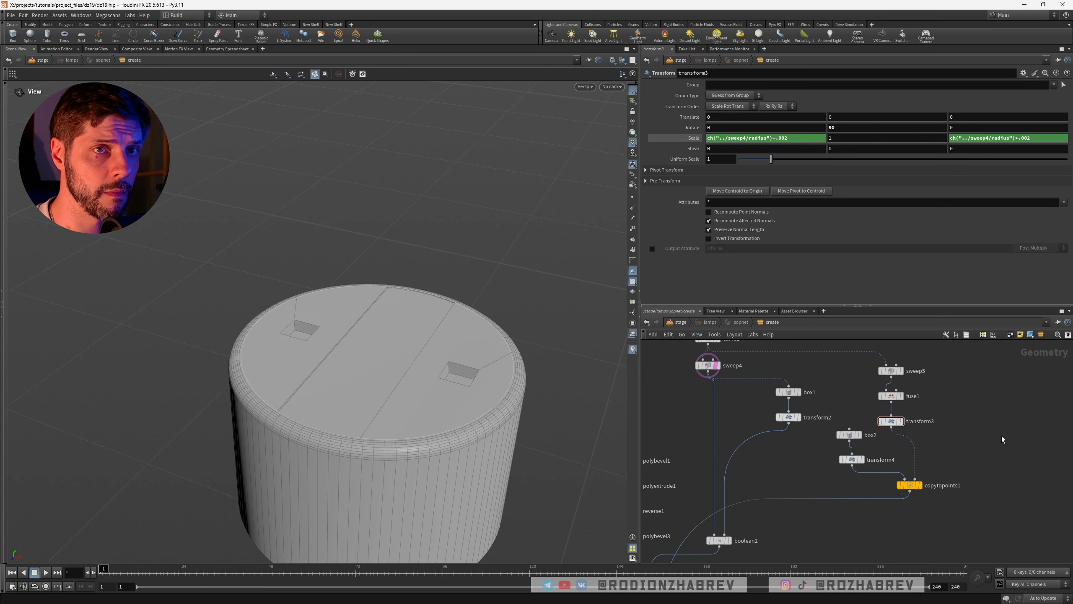
Make room below transform4 and insert a PolyBevel node between it and copytopoints1
drag(380, 325, 360, 319)
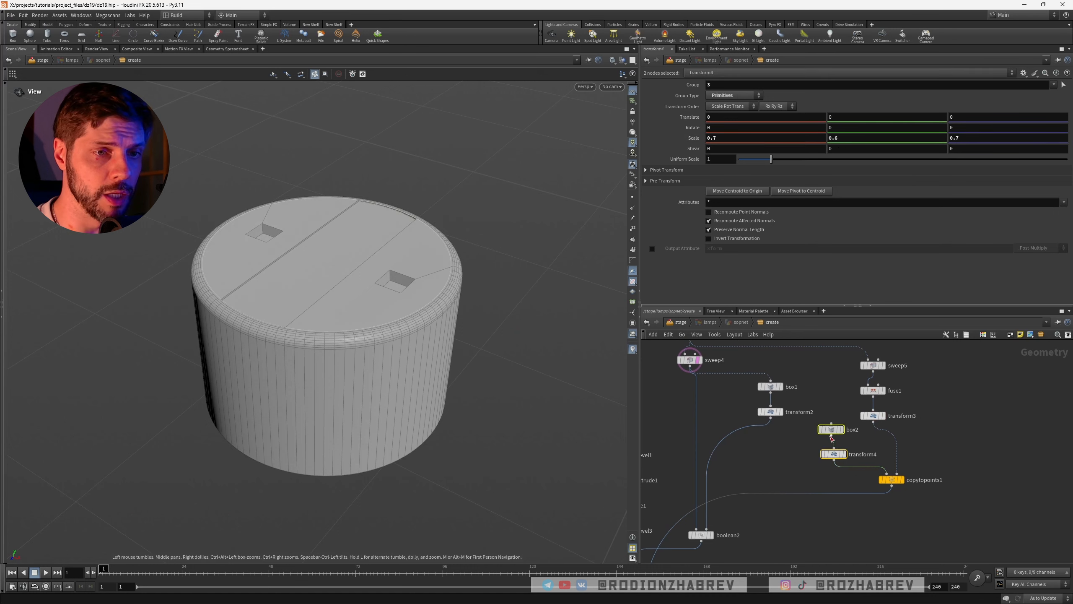
drag(831, 430, 831, 406)
click(813, 465)
key(Tab)
text(polyb)
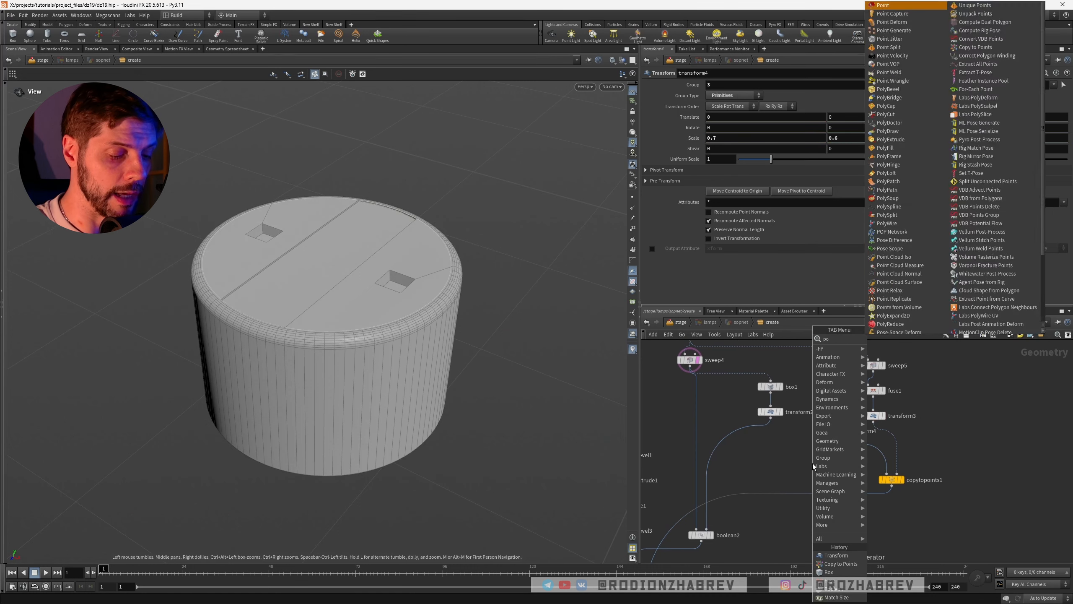
key(Return)
click(813, 464)
drag(814, 464, 843, 455)
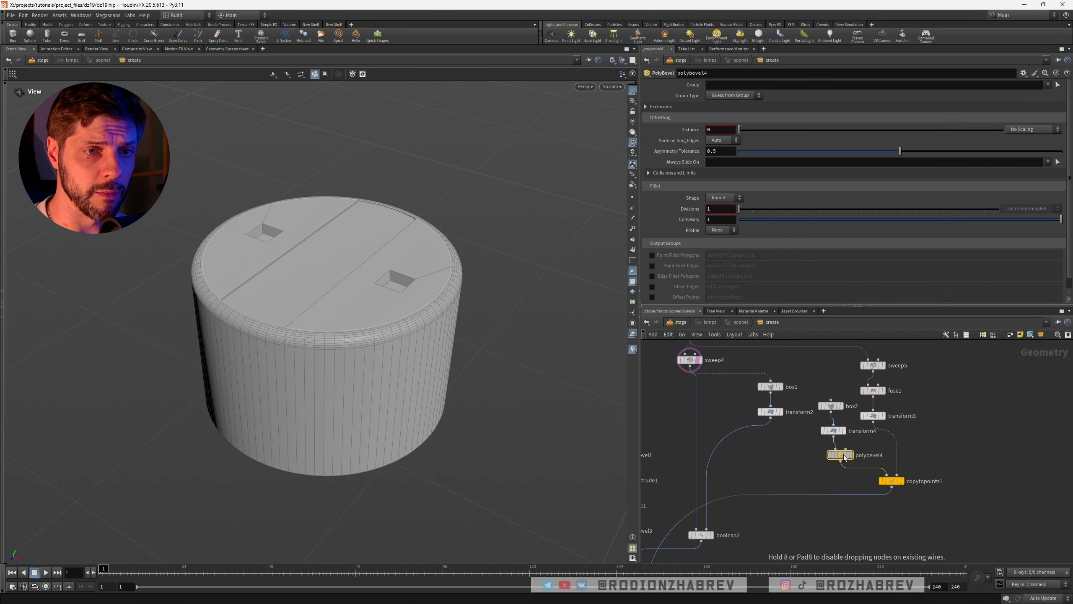
Set polybevel4's distance to 0.0002 to bevel the pin hole boxes
drag(740, 132, 743, 131)
click(728, 132)
key(BackSpace)
key(BackSpace)
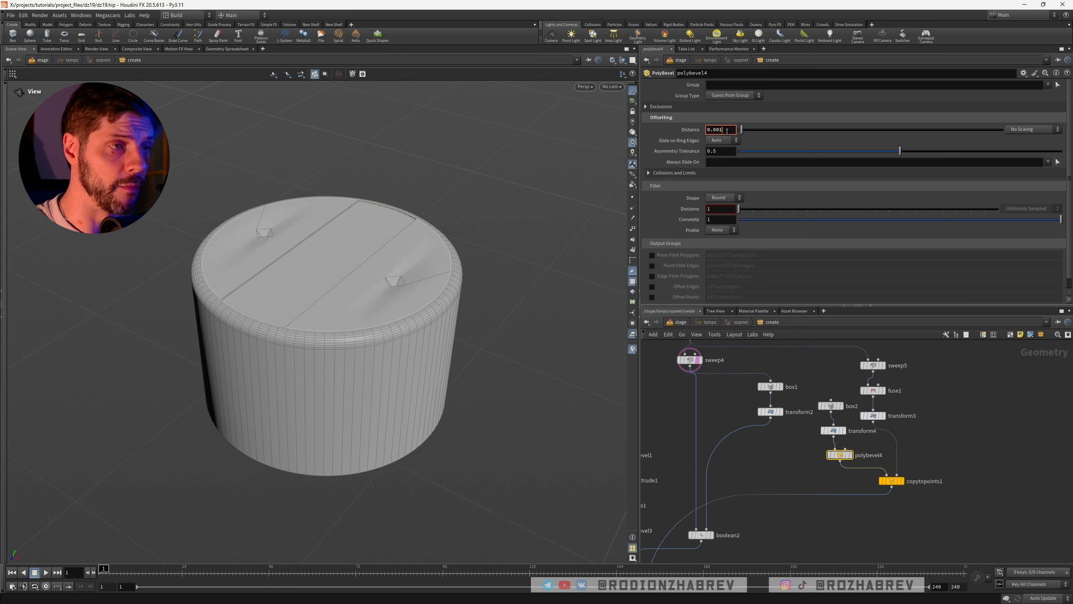
key(Return)
key(BackSpace)
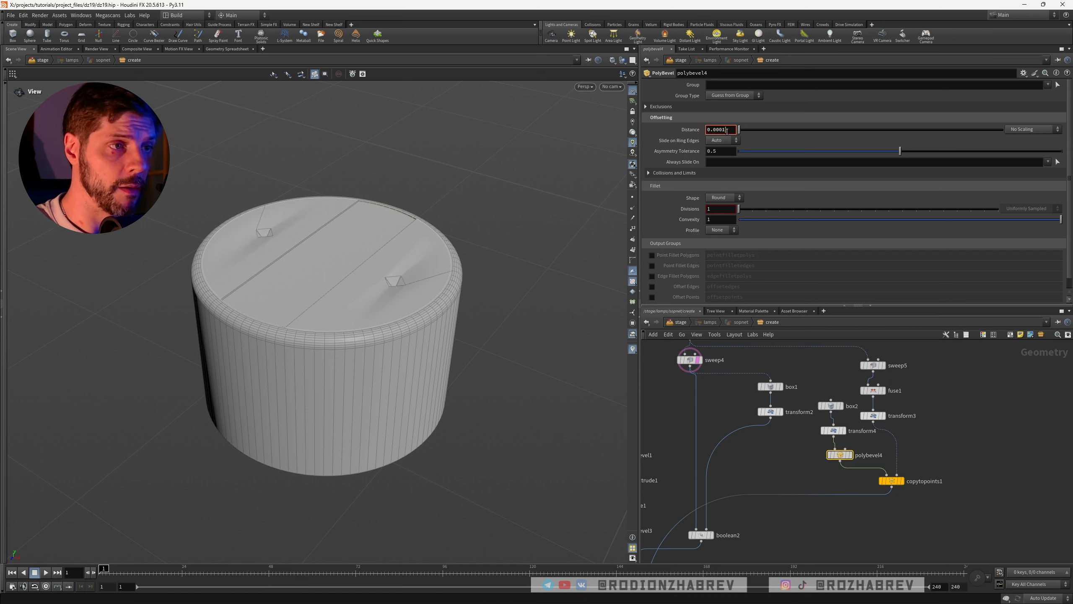
key(Return)
click(727, 131)
key(BackSpace)
text(2)
key(Return)
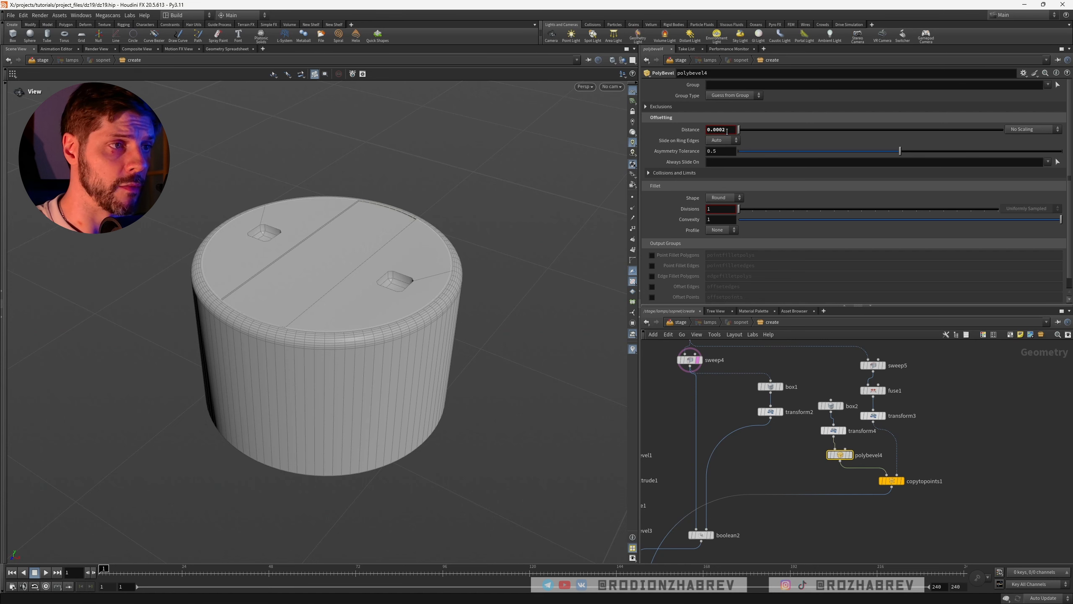
drag(426, 314, 405, 298)
Align polybevel4 under transform4 and set its fillet divisions to 4
click(750, 443)
drag(841, 455, 834, 455)
click(781, 210)
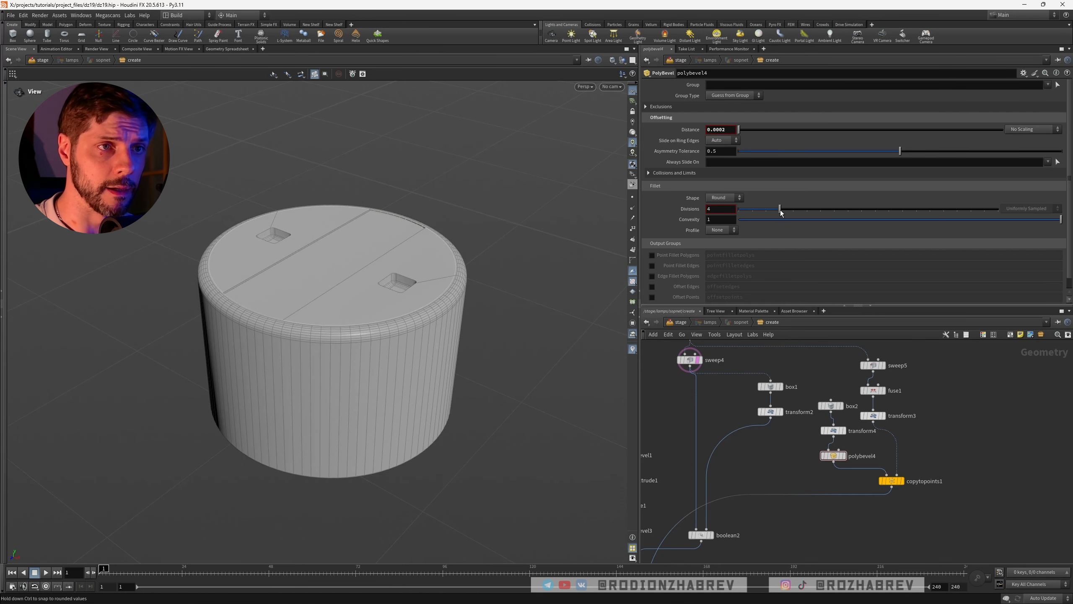
scroll(389, 275, up, 1)
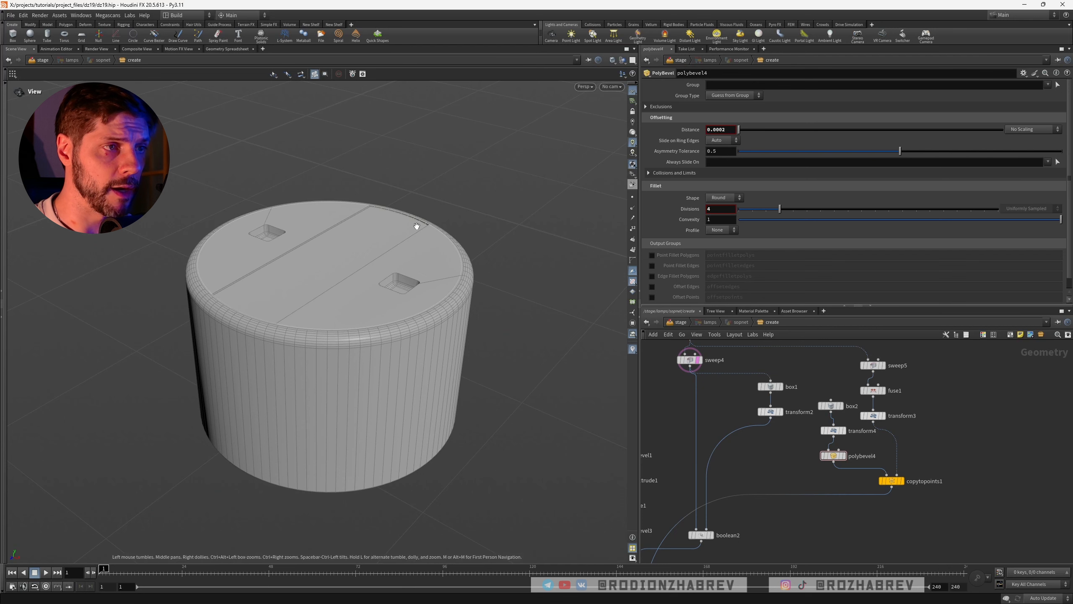
drag(281, 264, 349, 279)
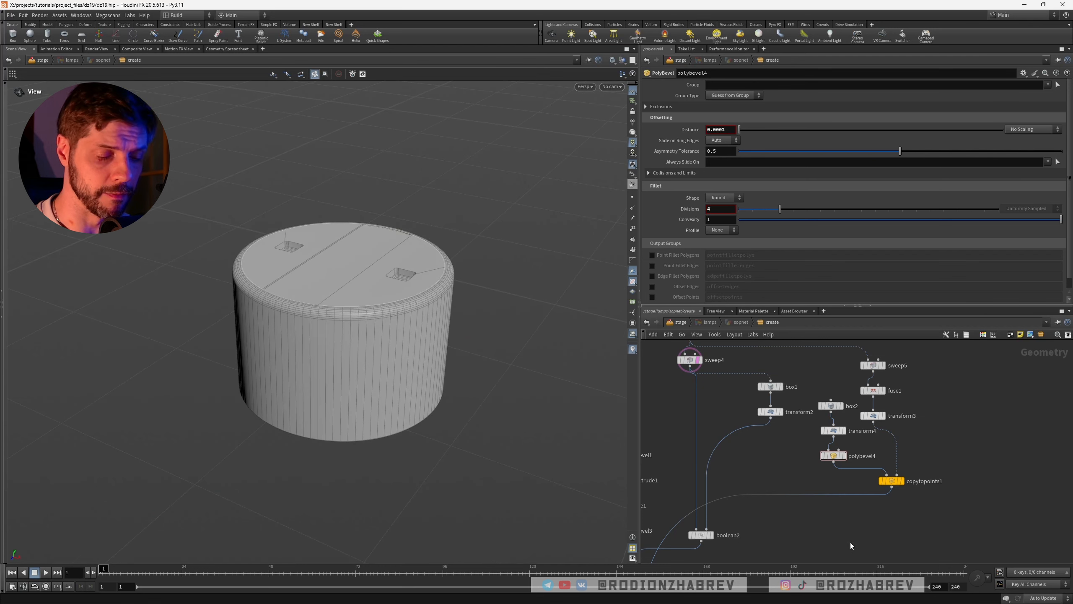
Duplicate the sweep5, fuse1 and transform3 chain beside the original and set the copied transform's Y rotation to 0
drag(808, 391, 754, 451)
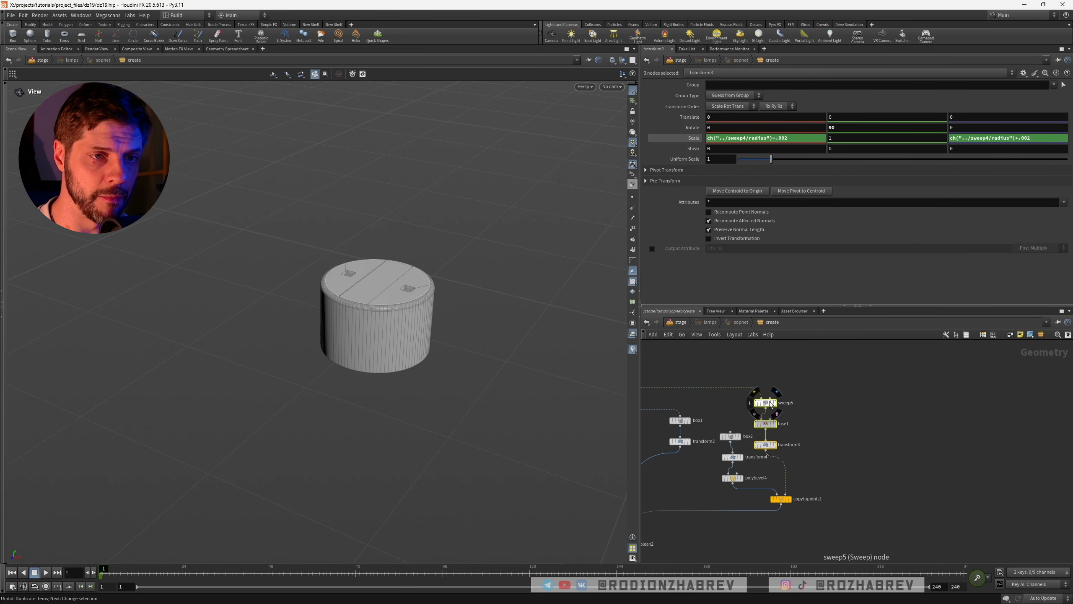
alt+drag(769, 401, 880, 407)
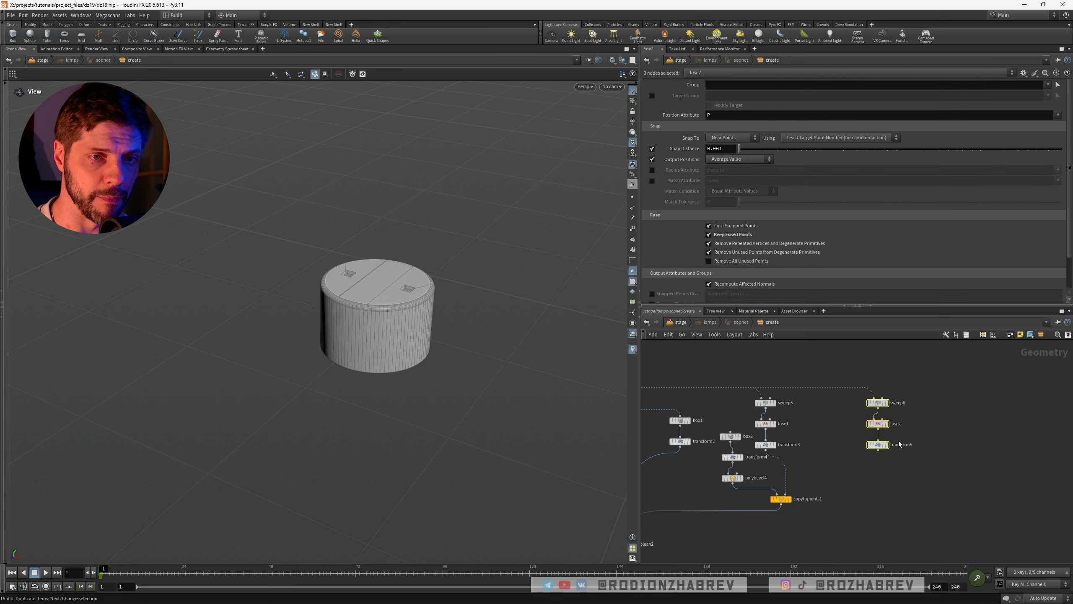
click(878, 444)
double_click(840, 127)
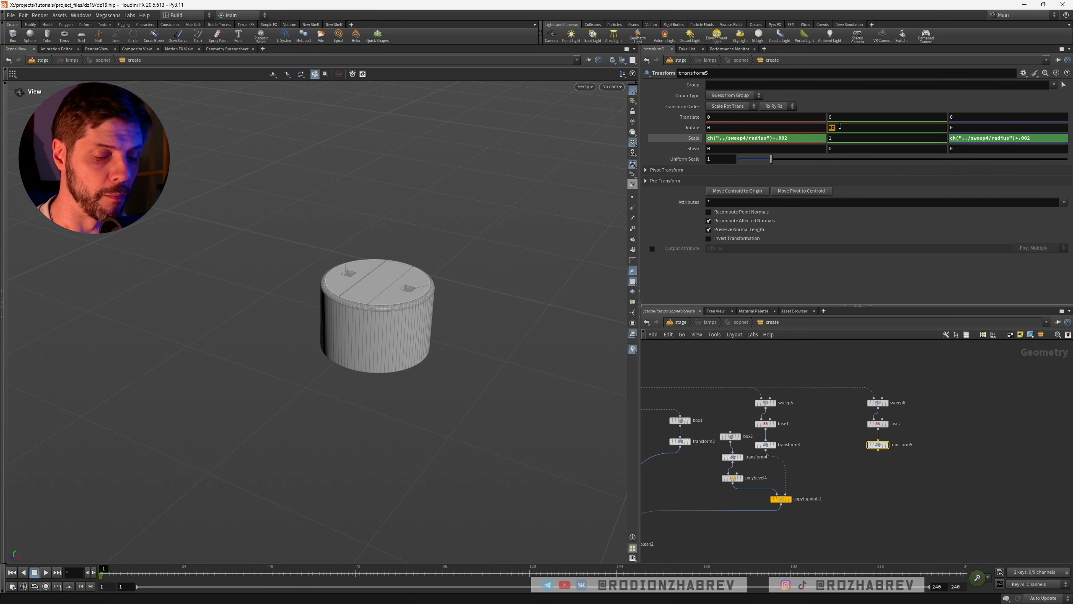
text(0)
key(Return)
Display the duplicated transform5 and inspect its circle and points in the viewport
click(886, 445)
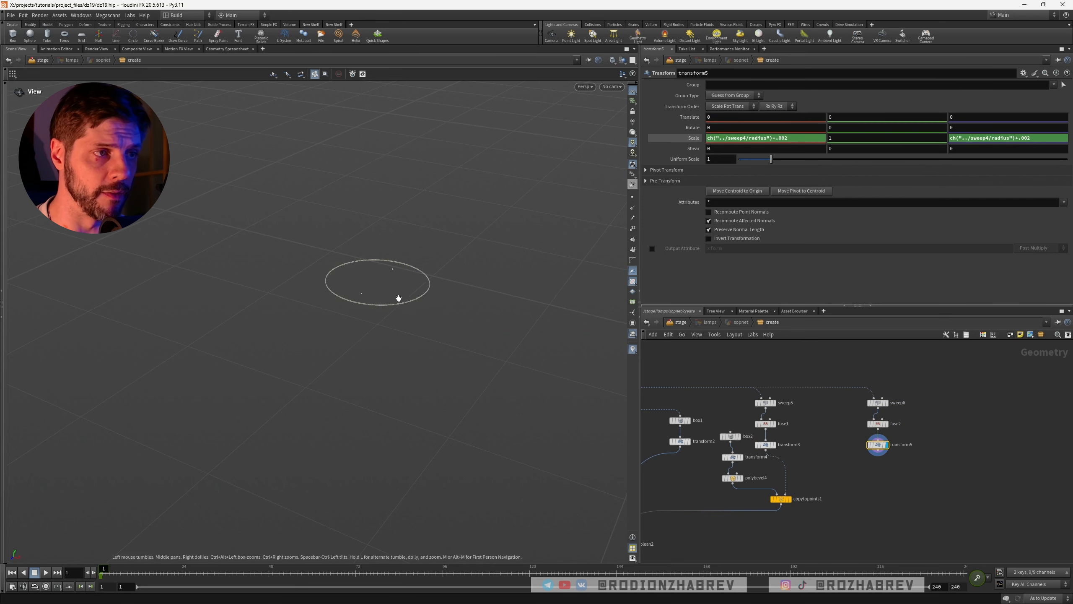
drag(399, 298, 376, 282)
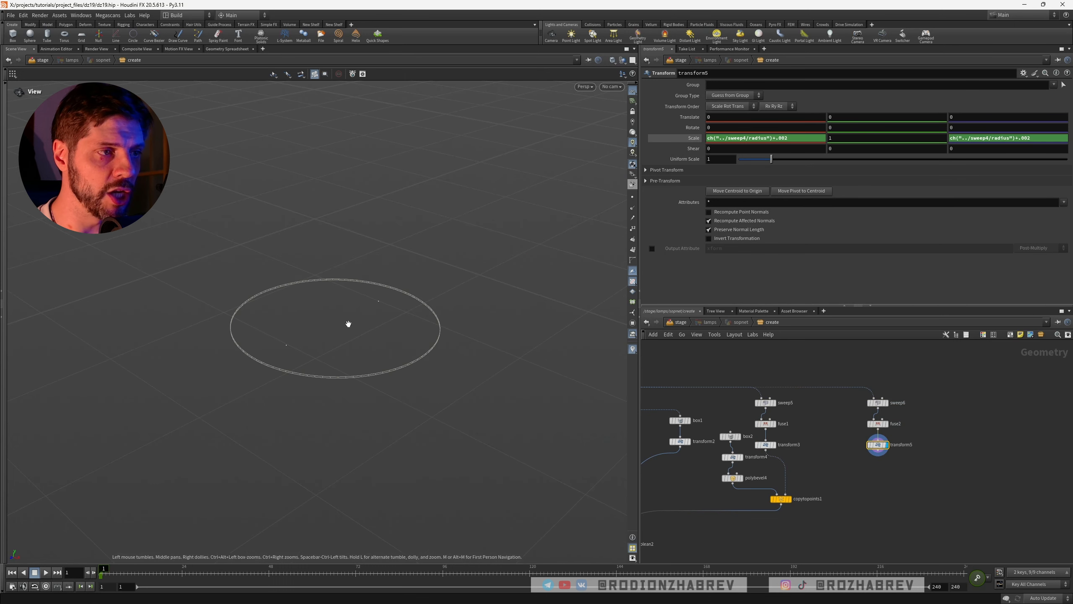
middle_drag(347, 324, 373, 335)
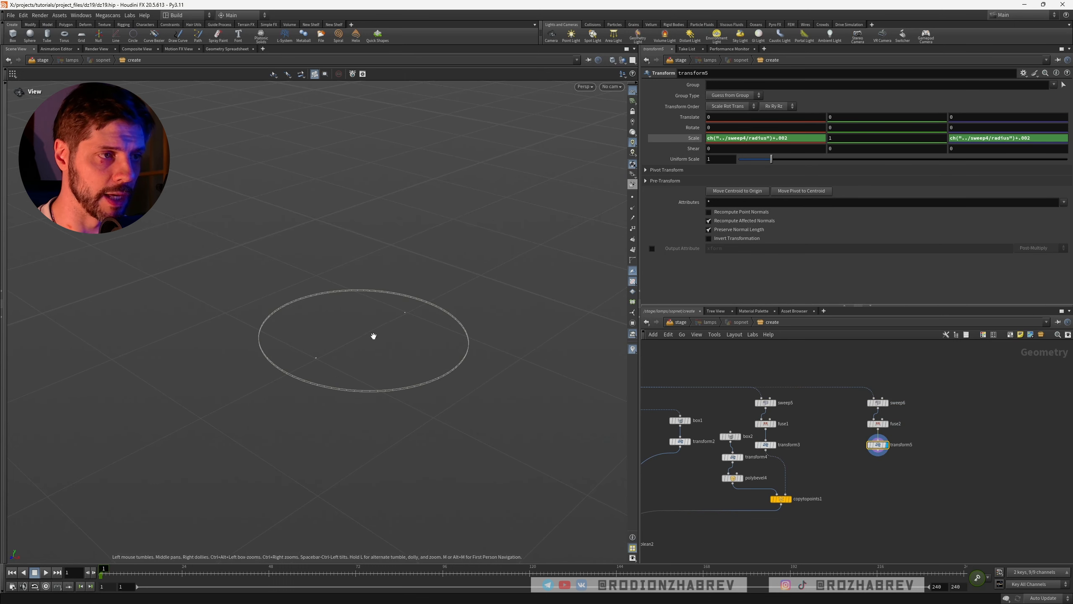
drag(373, 335, 356, 343)
Add a Line node beside the duplicated chain and set its length to .003
key(Tab)
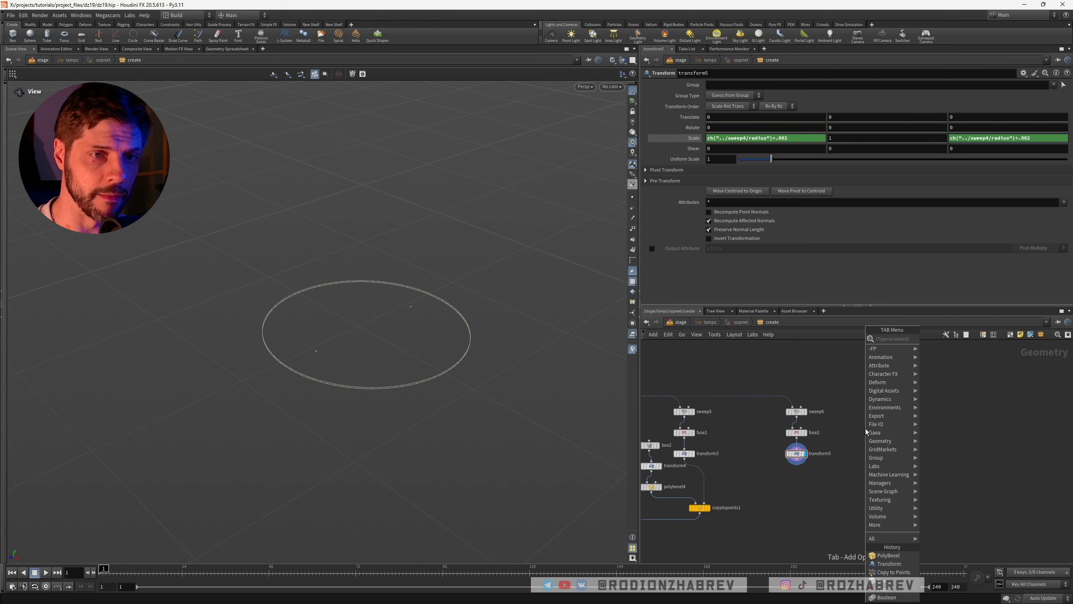
text(line)
key(Return)
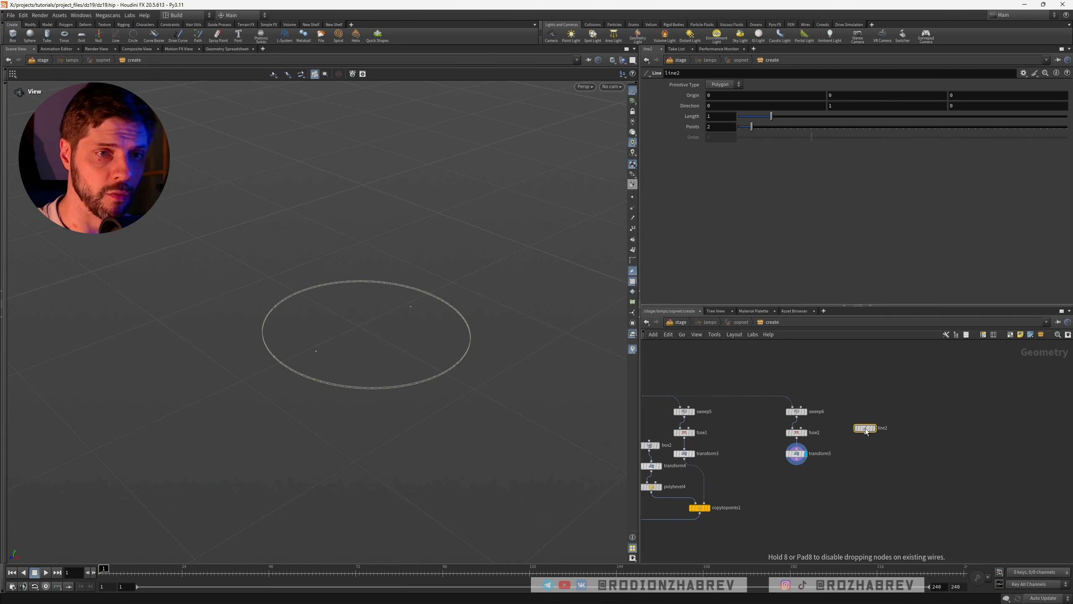
click(865, 430)
click(720, 116)
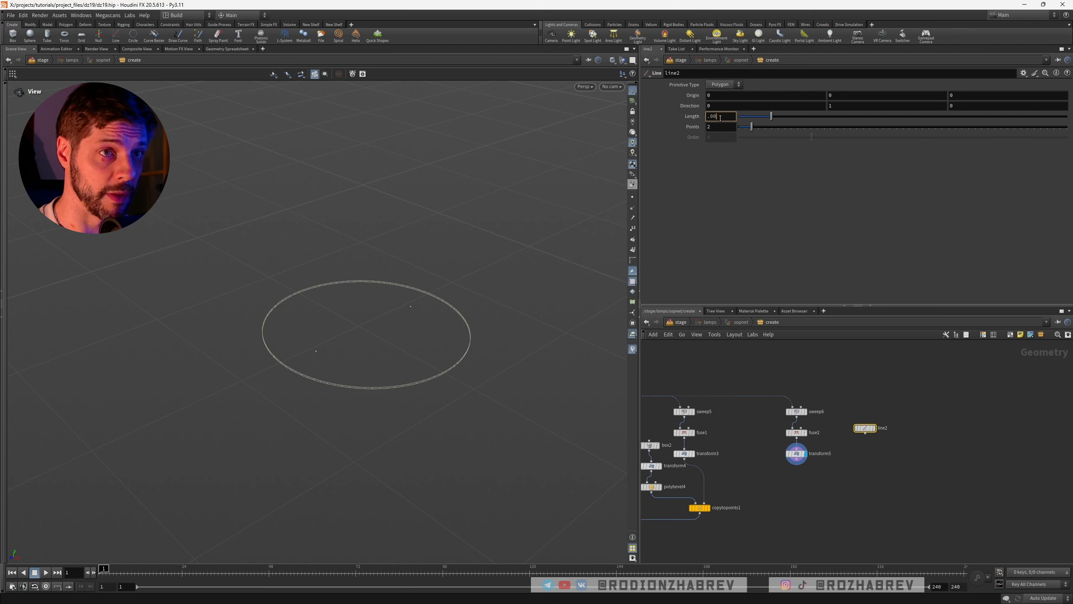
key(Return)
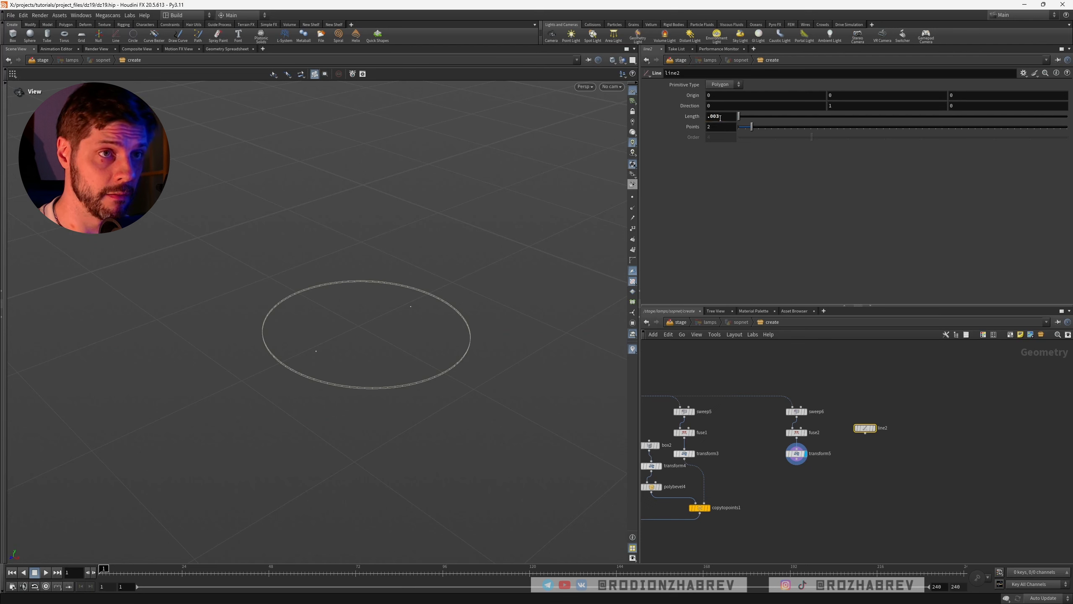
Add a Copy to Points node below line2 and connect transform5 as its target points
middle_drag(869, 444, 867, 406)
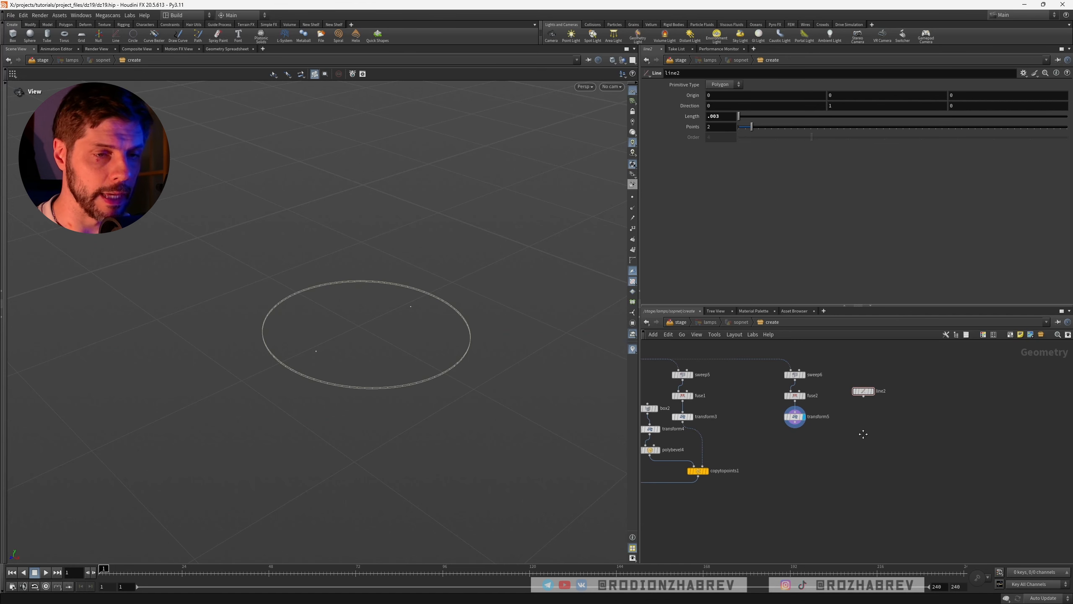
key(Tab)
text(copyto)
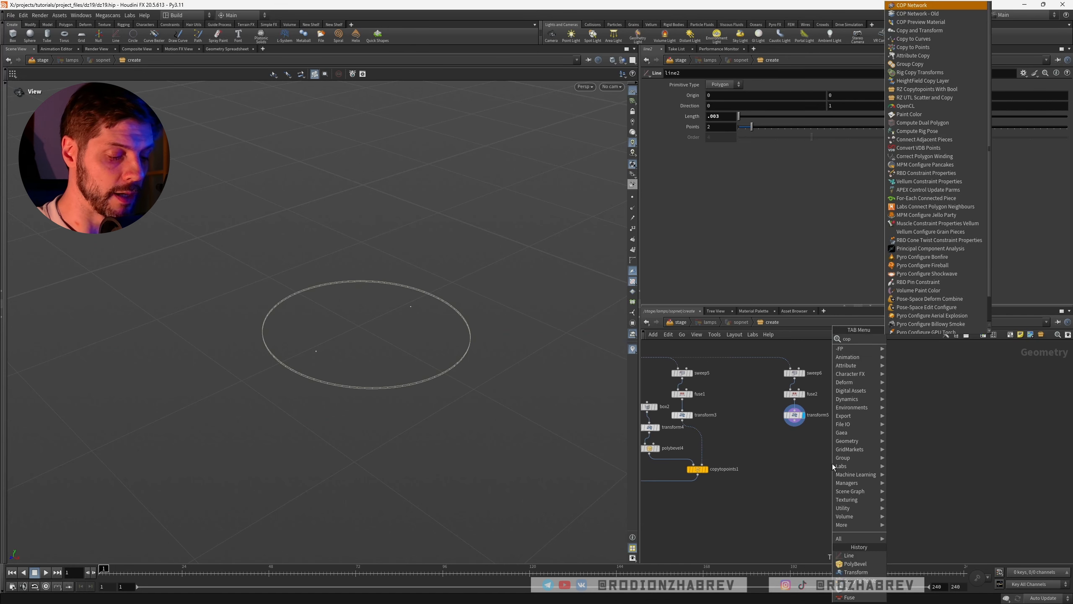
key(Down)
key(Down)
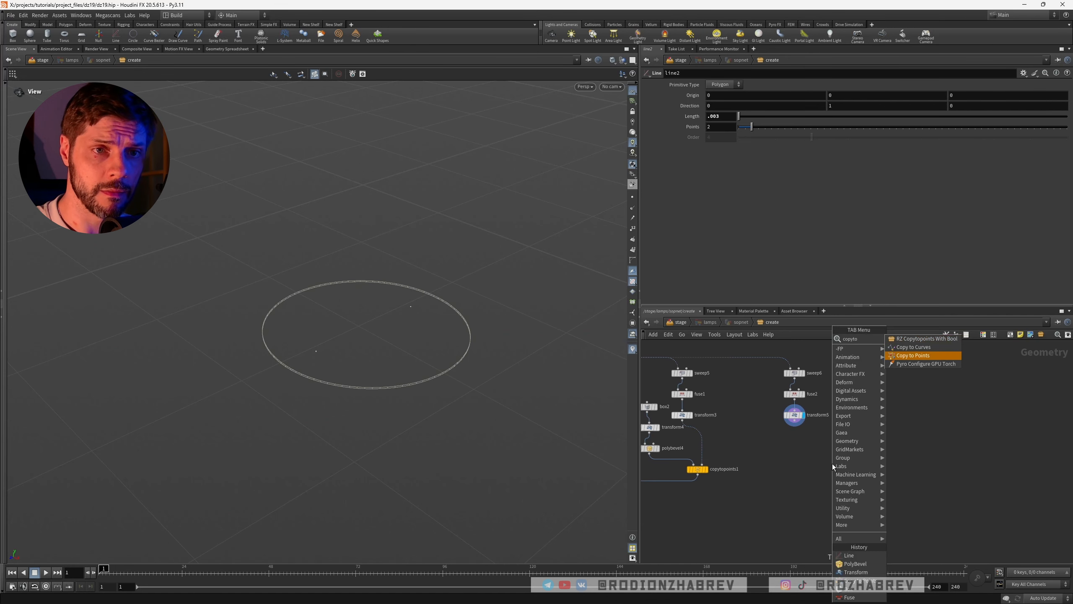
key(Return)
click(831, 463)
drag(795, 424, 837, 458)
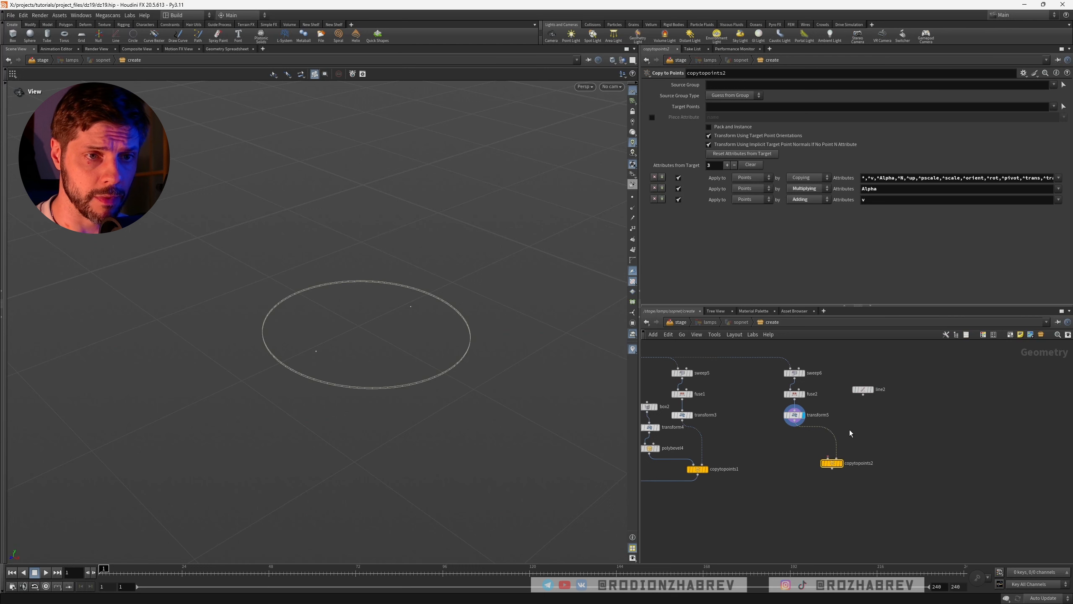
Feed line2 into copytopoints2 as the source geometry and display the copied lines
drag(863, 390, 819, 475)
click(828, 475)
drag(412, 309, 389, 308)
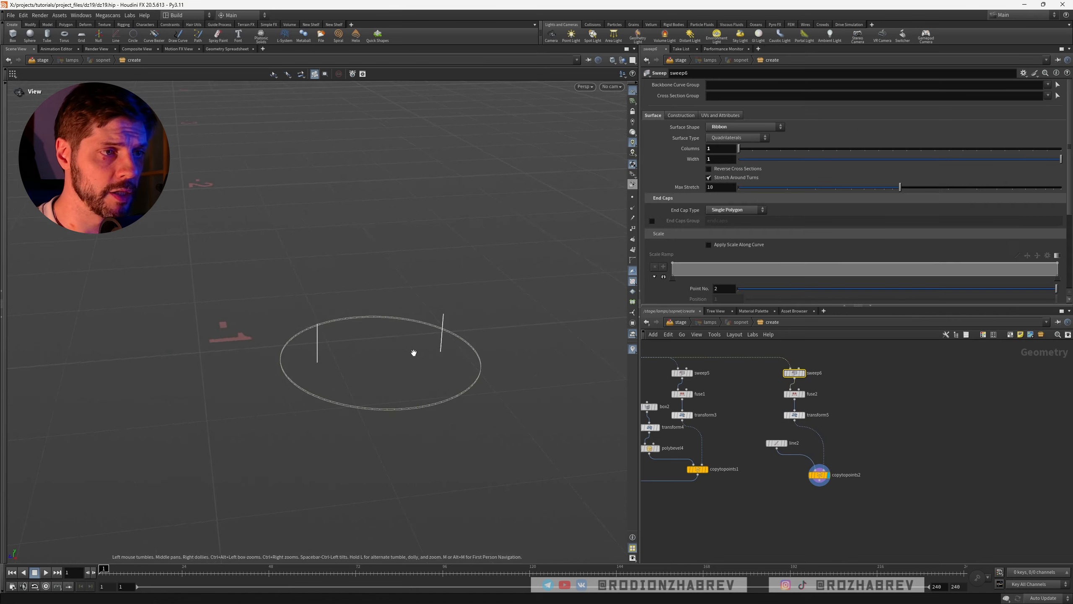
Set transform5's X and Z scale expressions to ch("../sweep4/radius")+.001
click(795, 415)
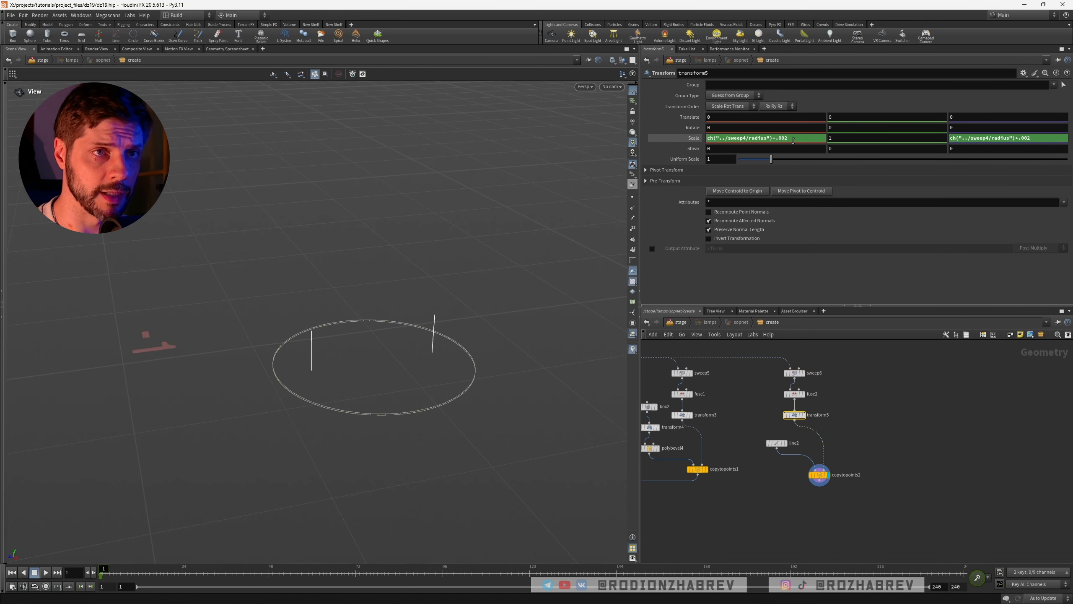
click(805, 138)
key(Return)
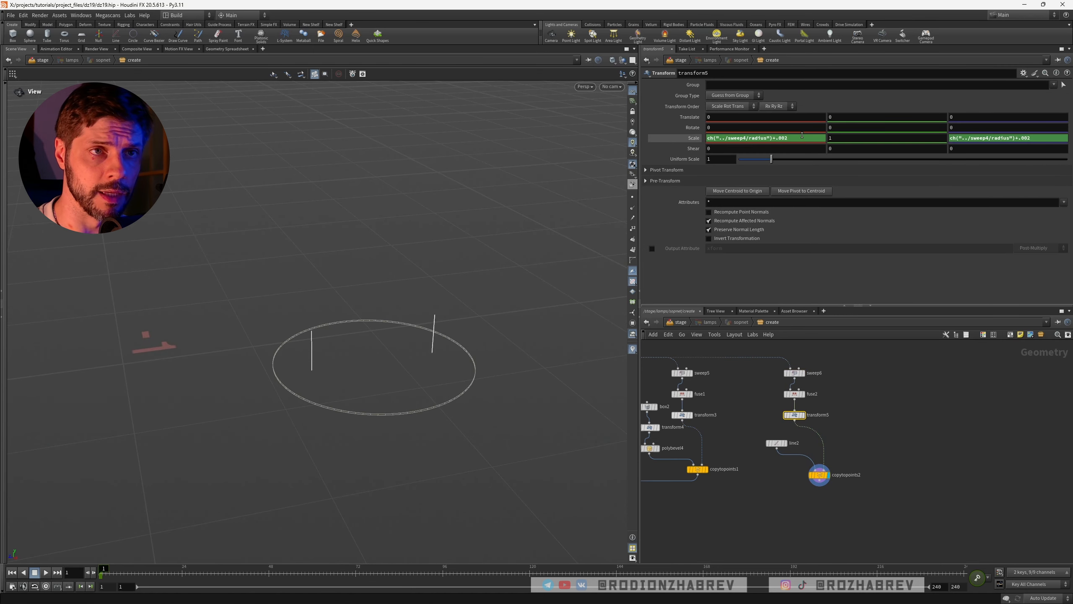
click(1038, 138)
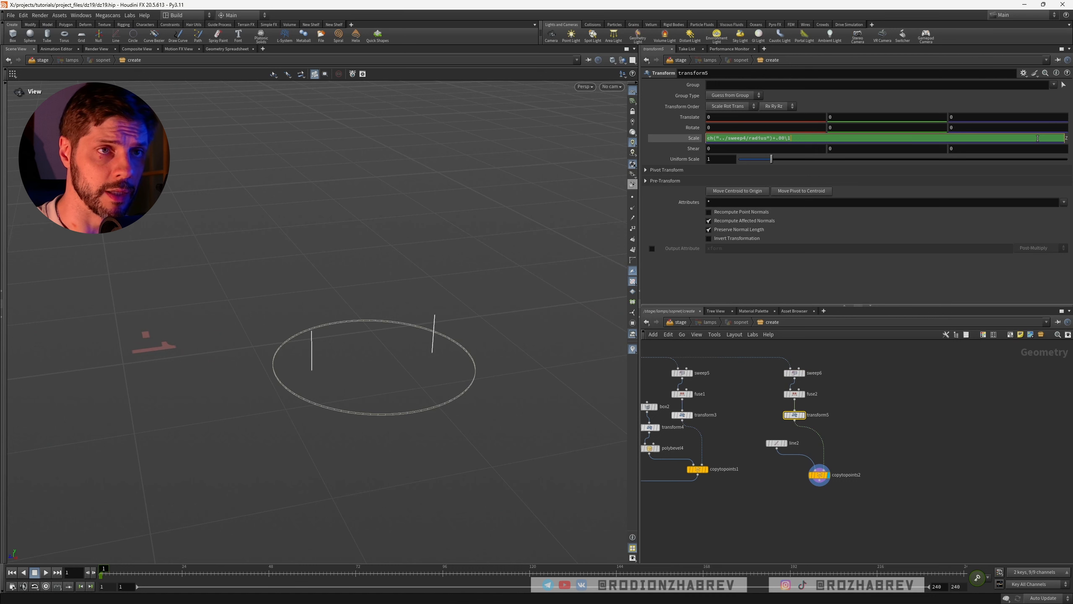
key(Return)
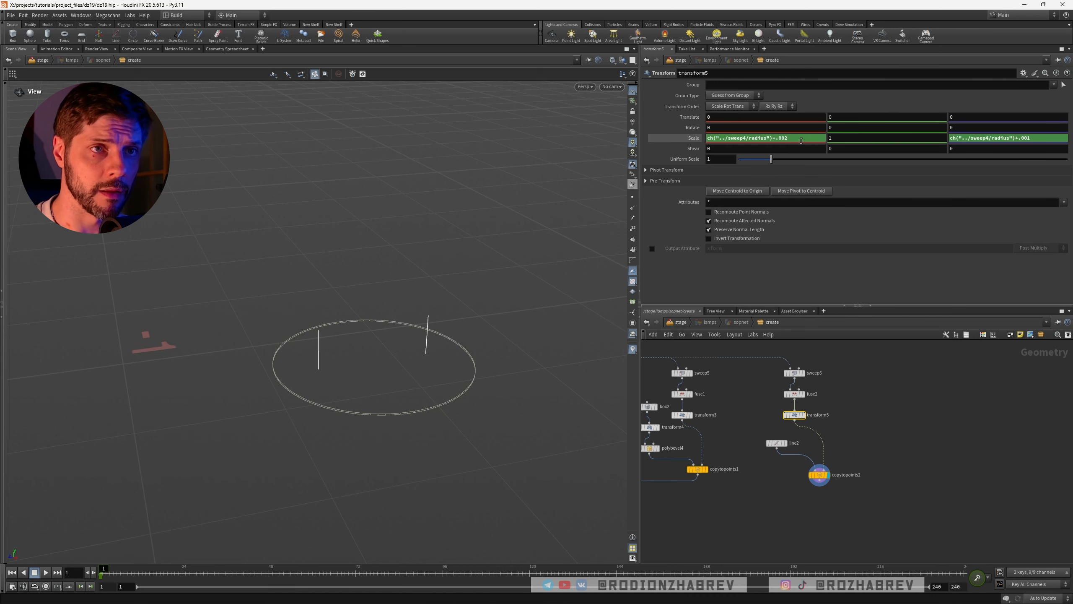
click(802, 141)
key(BackSpace)
text(1)
key(Return)
drag(439, 359, 379, 394)
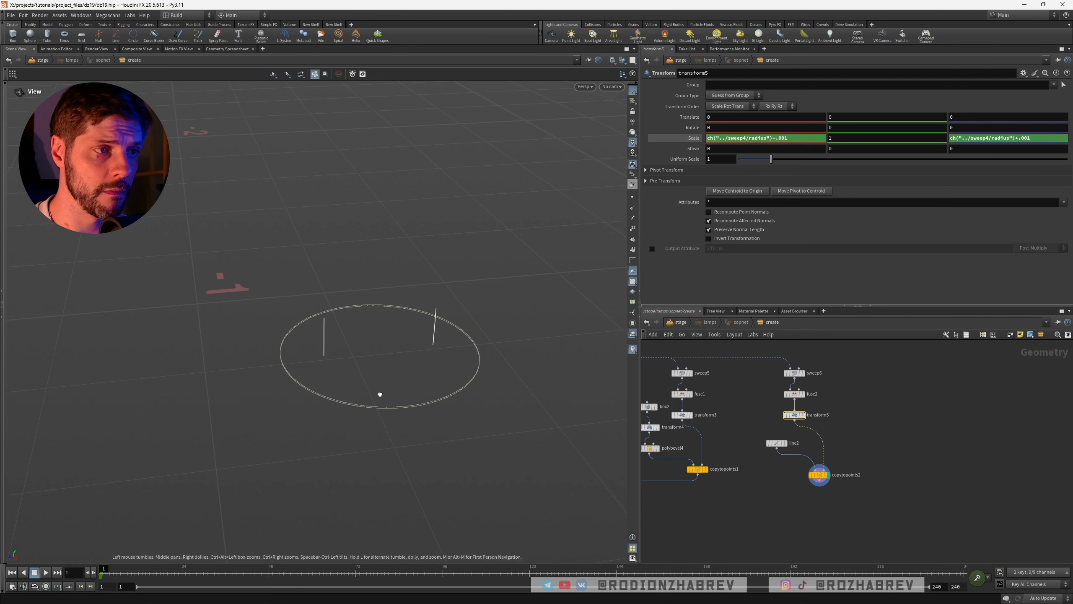
Remove the added offset from transform5's X and Z scale, leaving ch("../sweep4/radius") in both, and save the scene
click(1038, 139)
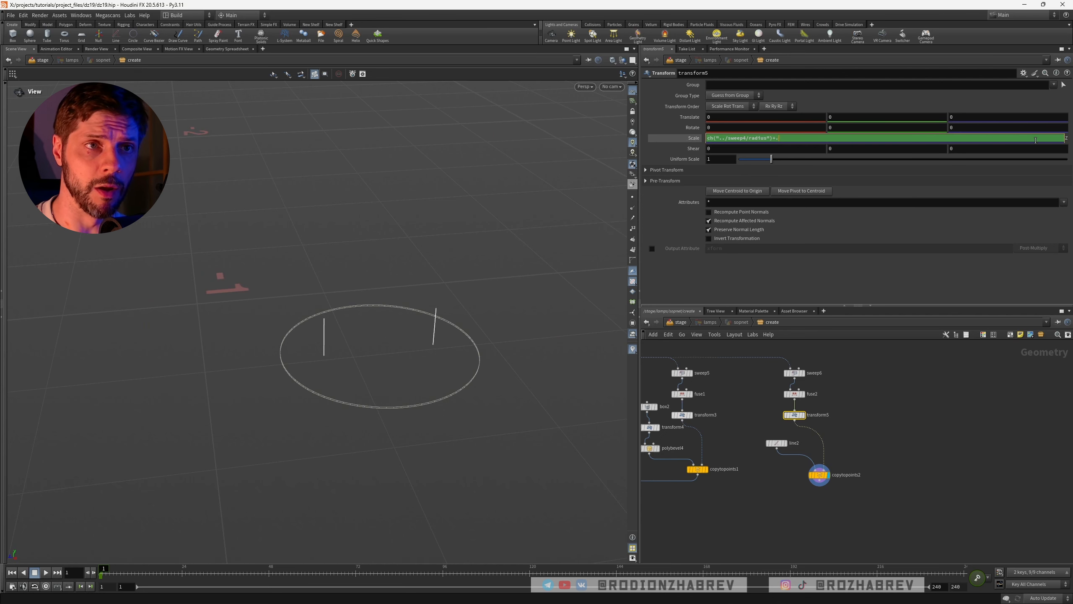
key(Return)
click(798, 138)
key(BackSpace)
key(BackSpace)
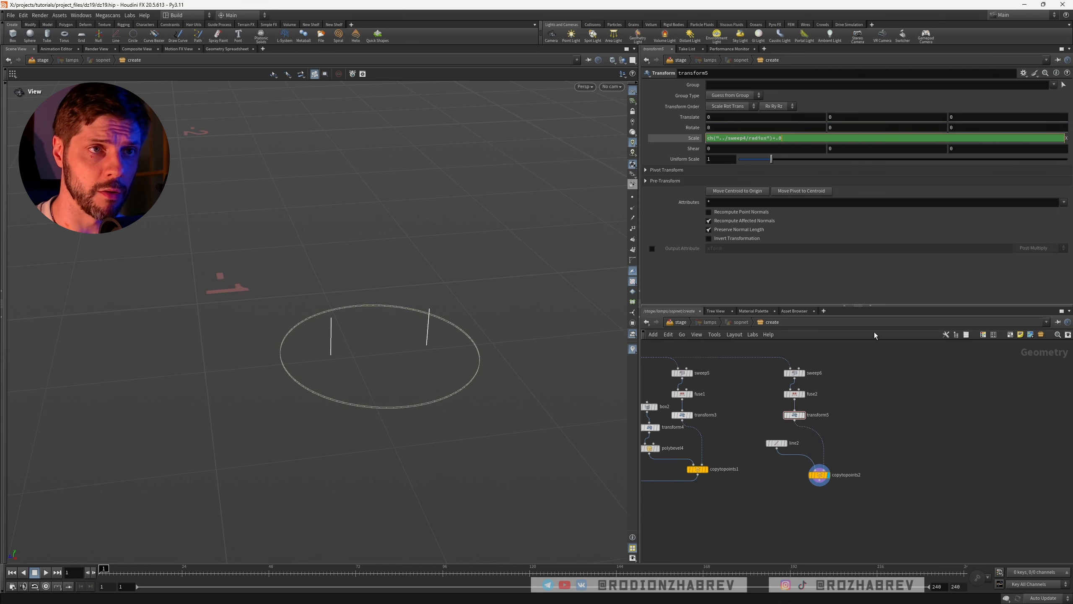
key(Return)
drag(314, 335, 568, 376)
scroll(772, 470, up, 3)
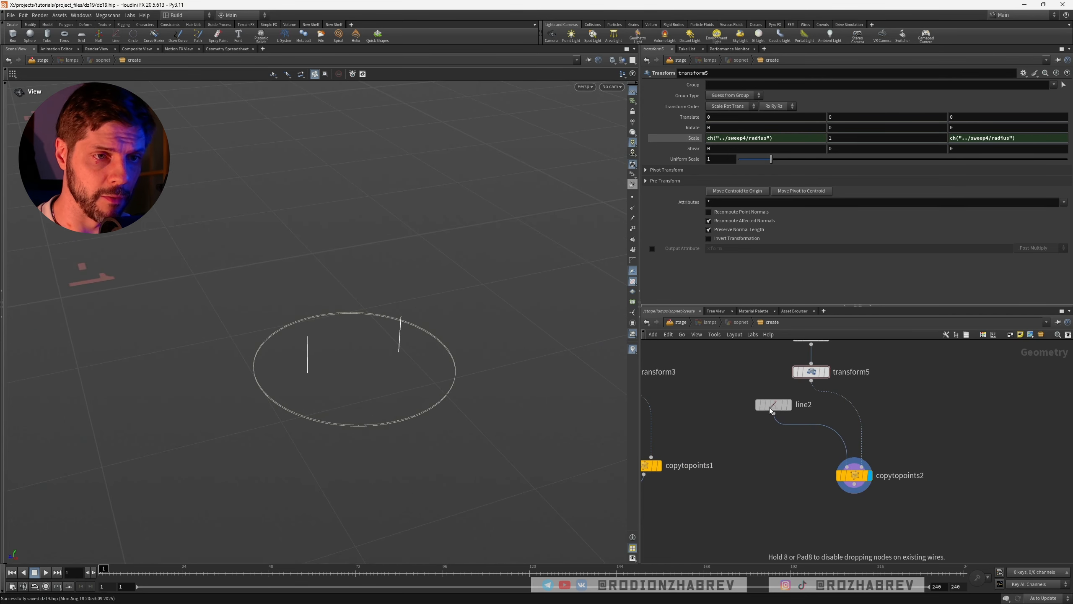
key(ctrl+s)
Insert a Sweep node between line2 and copytopoints2 and set its surface shape to Round Tube
key(Tab)
text(swee)
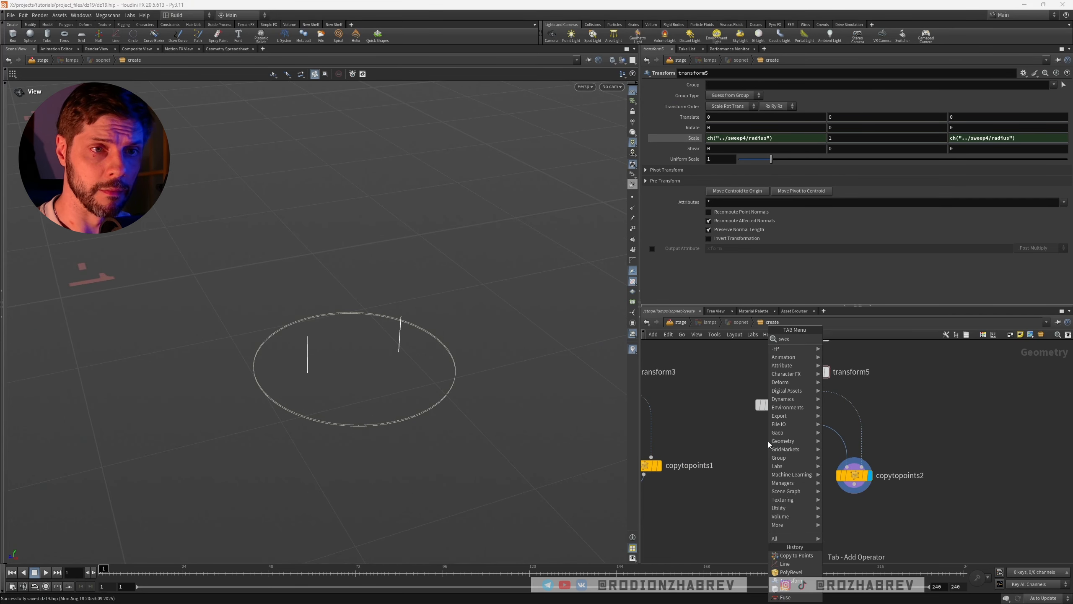
key(Return)
click(769, 442)
click(731, 127)
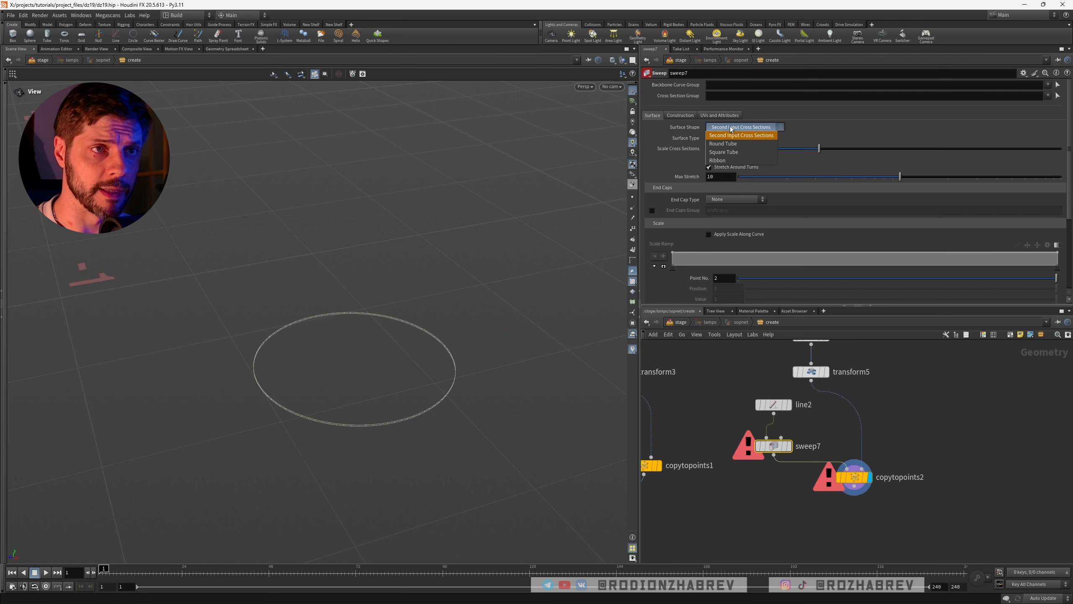
click(727, 144)
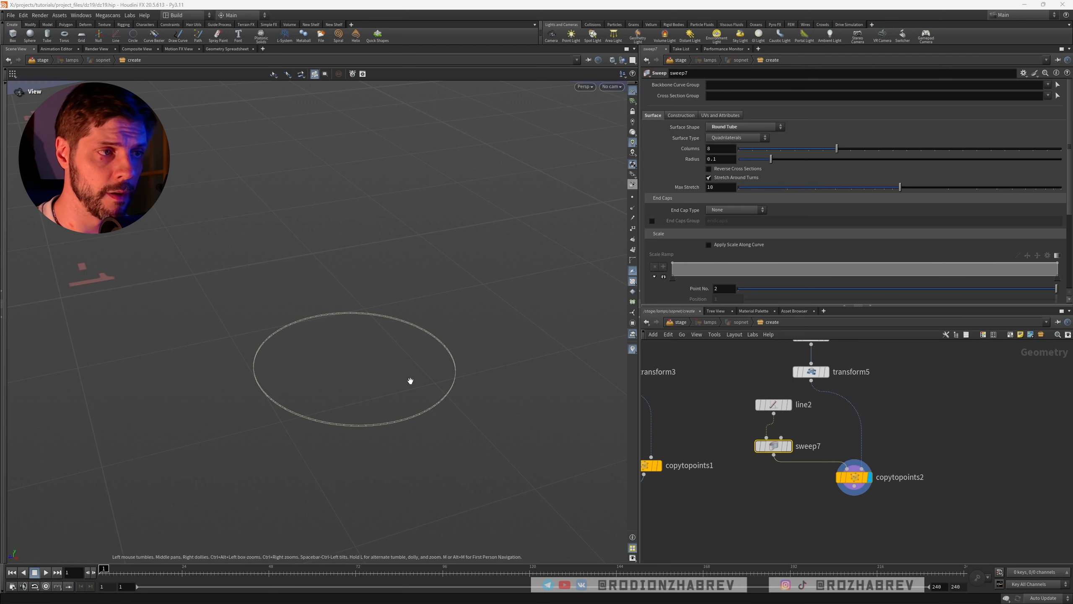
Set the radius of the pins' round tube sweep to 0.0003
mouse_move(411, 380)
right_down()
mouse_move(364, 379)
mouse_move(360, 367)
mouse_move(428, 374)
mouse_move(406, 376)
right_up()
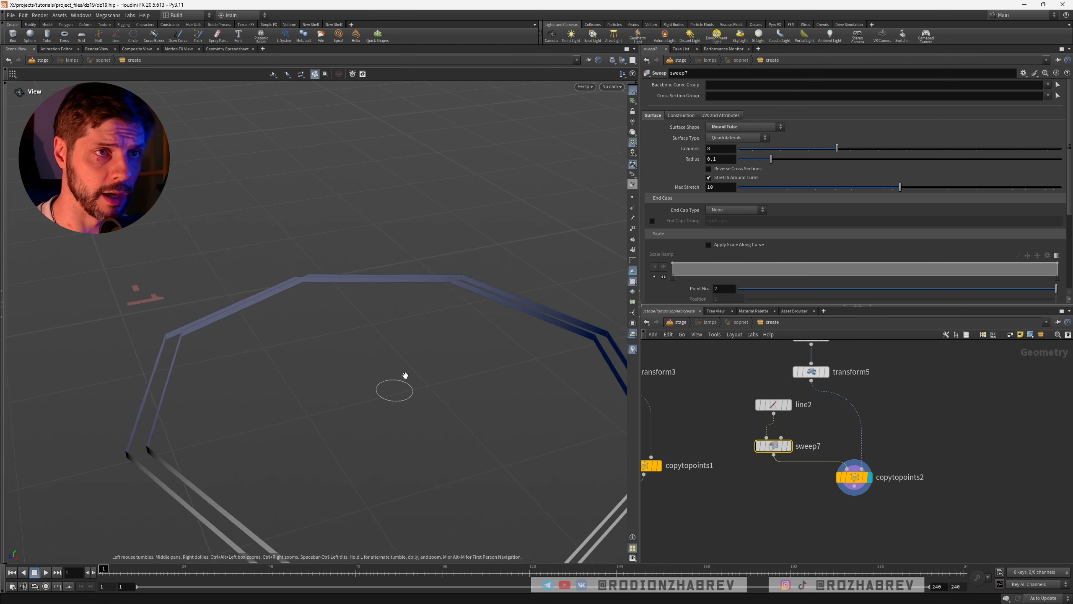
click(720, 159)
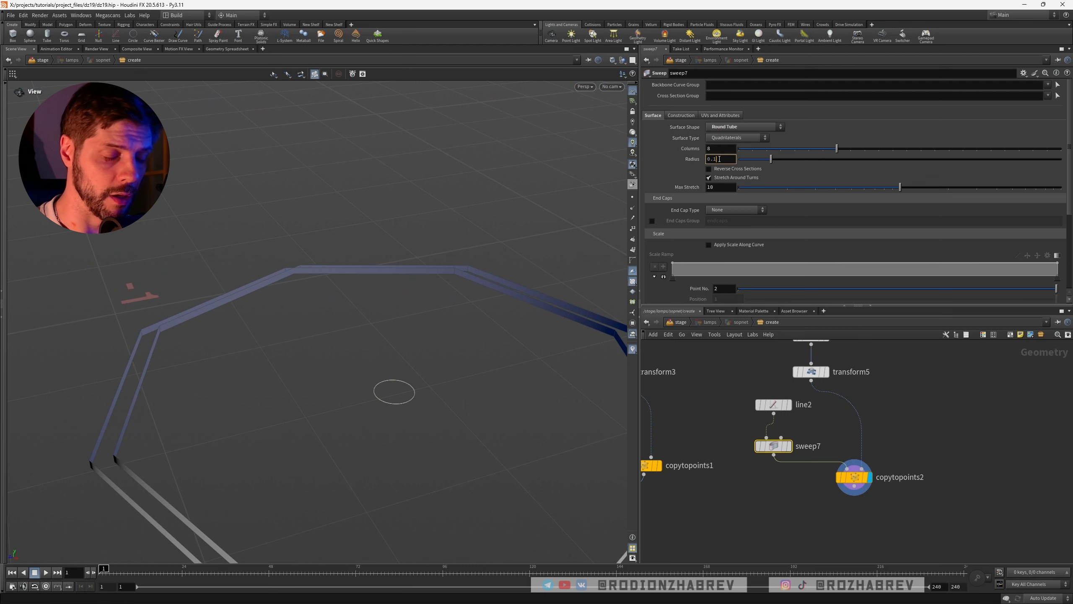
text(0001)
key(Return)
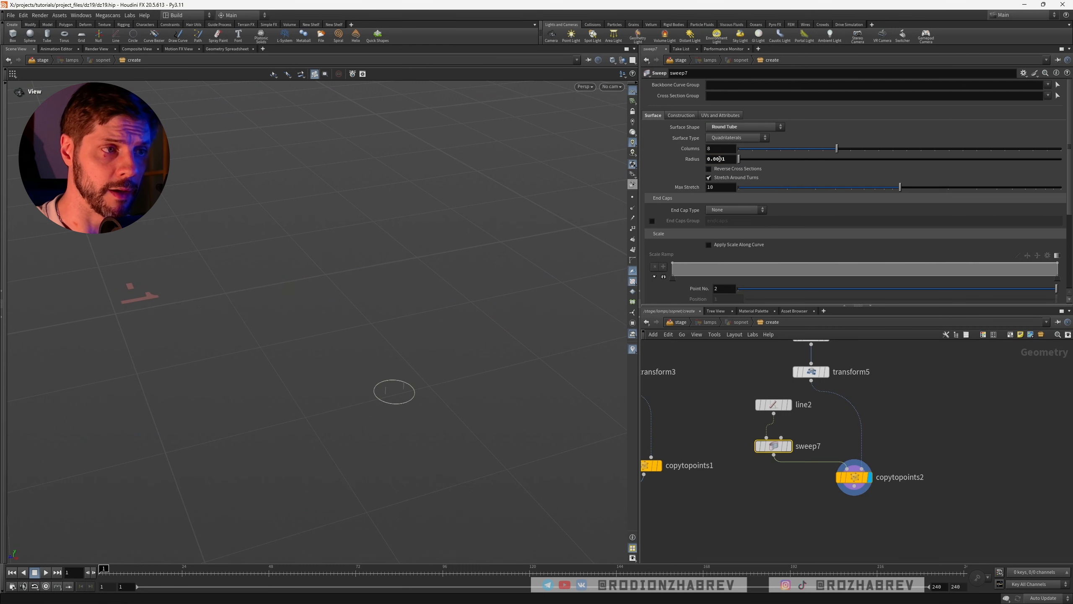
right_drag(363, 422, 463, 358)
click(728, 159)
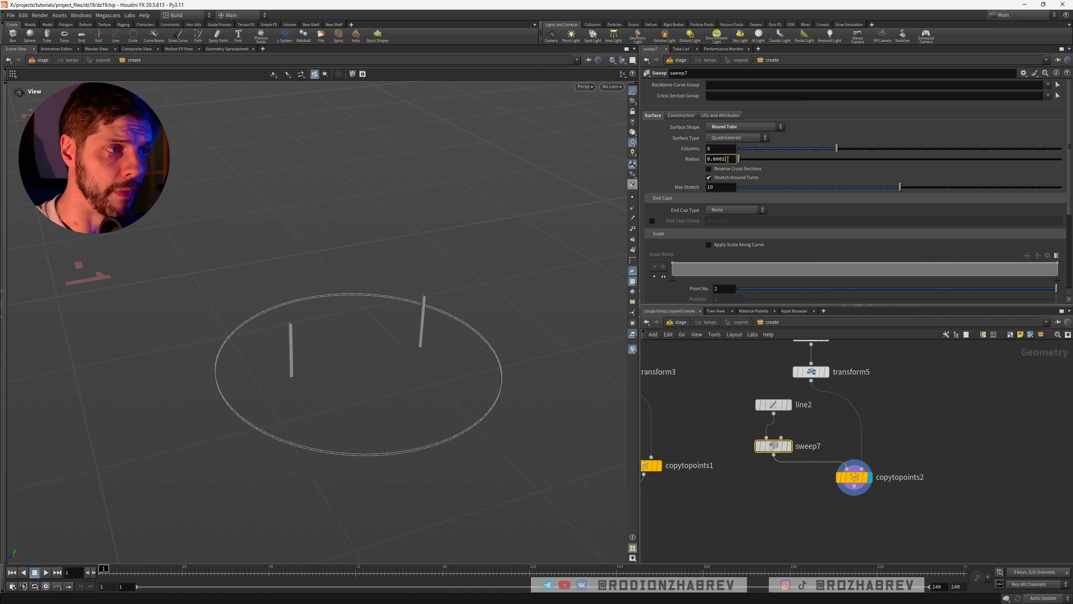
text(2)
key(Return)
click(727, 159)
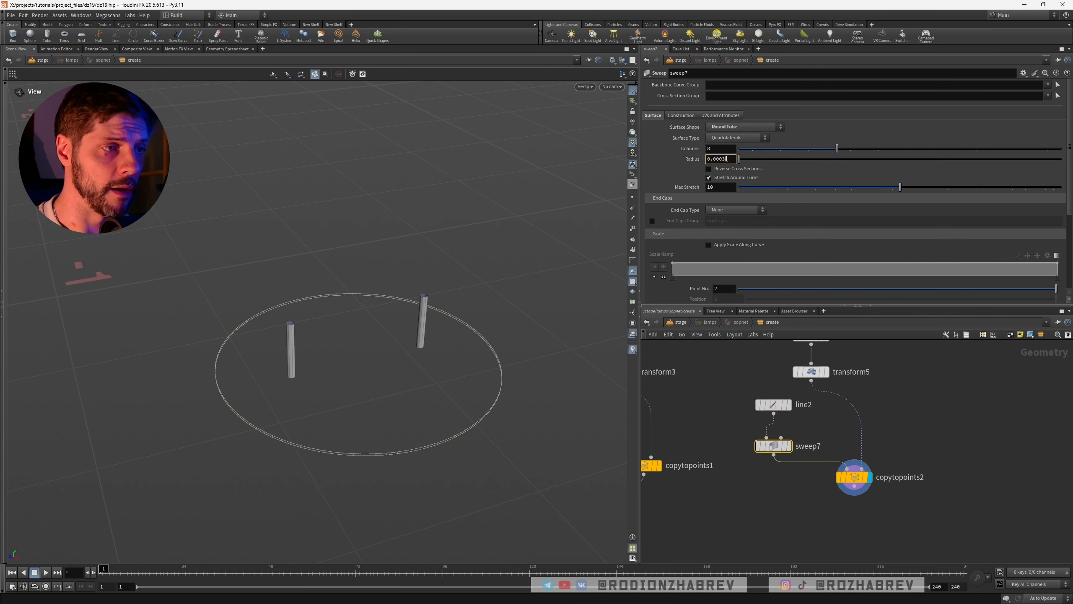
key(Return)
Turn on scaling along the curve in sweep7 and add ramp points that narrow the middle and widen near the end
click(709, 245)
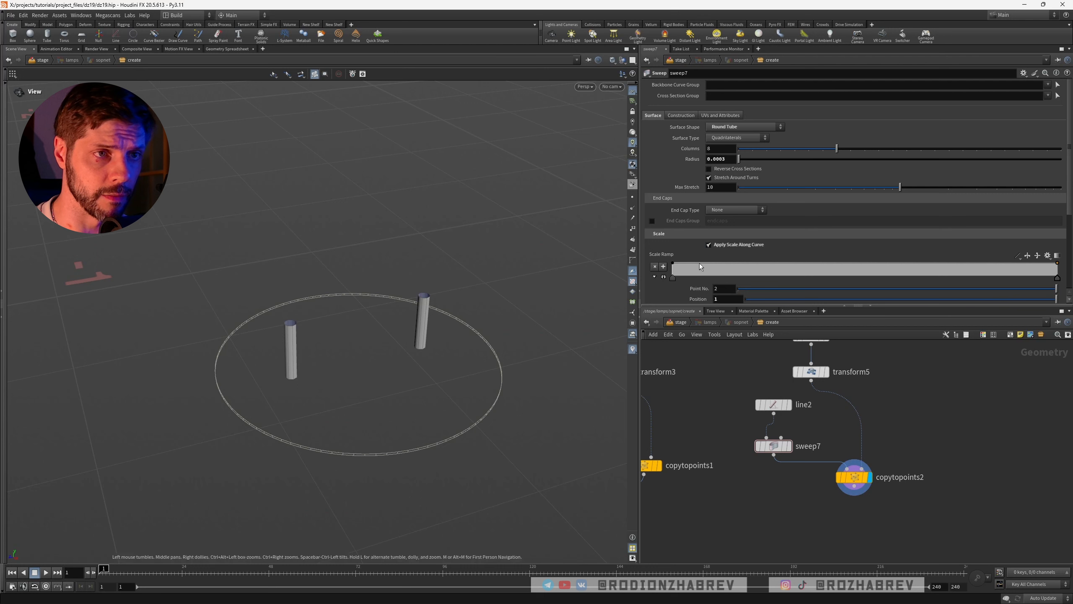
drag(700, 264, 699, 271)
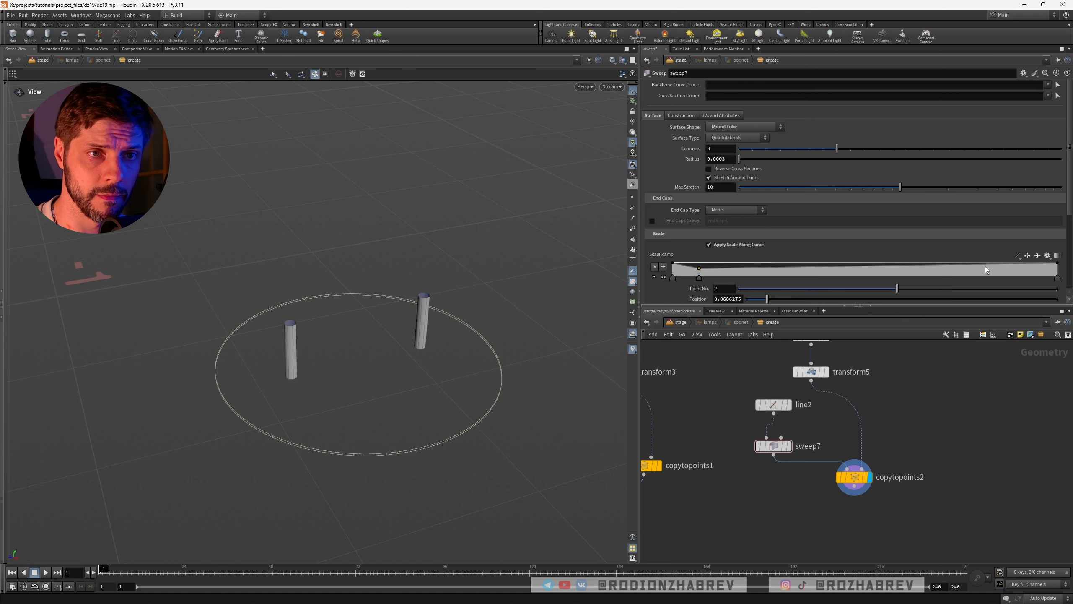
drag(889, 268, 936, 268)
drag(1003, 265, 999, 262)
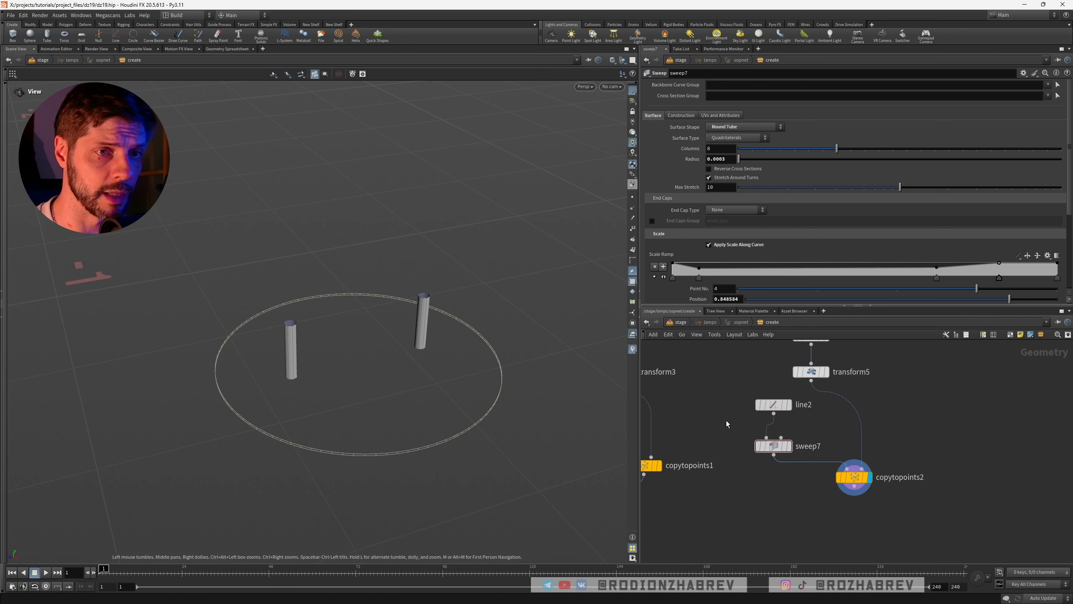
Raise the number of points on line2 so the swept pins follow the scale ramp
click(773, 405)
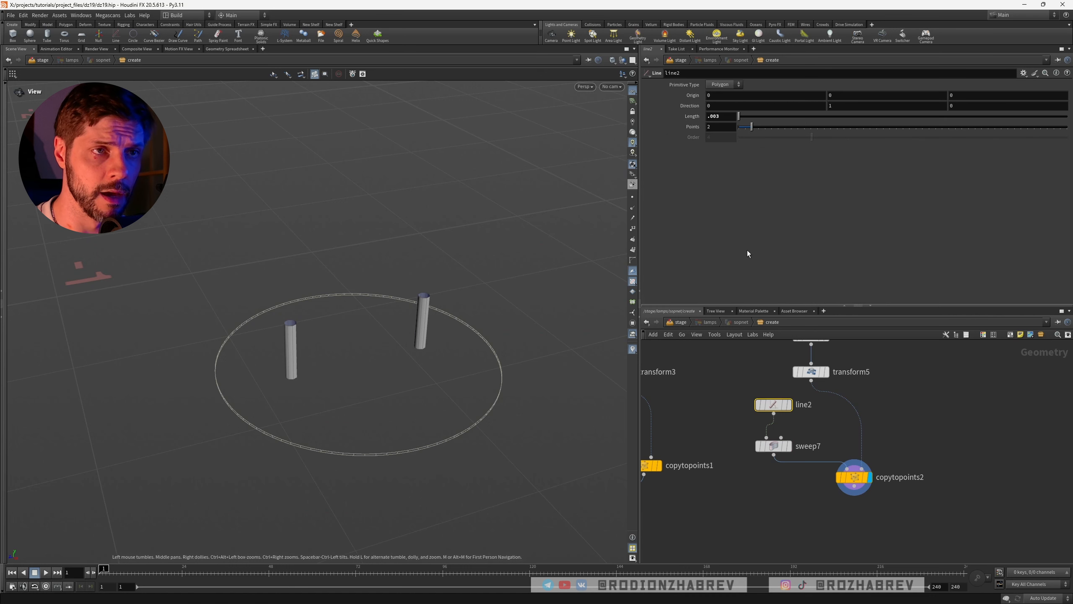
drag(755, 127, 1066, 136)
drag(393, 323, 435, 325)
Refine sweep7's scale ramp by moving the third point to about 0.47 and the fourth to about 0.82 for a smoother pin profile
click(774, 446)
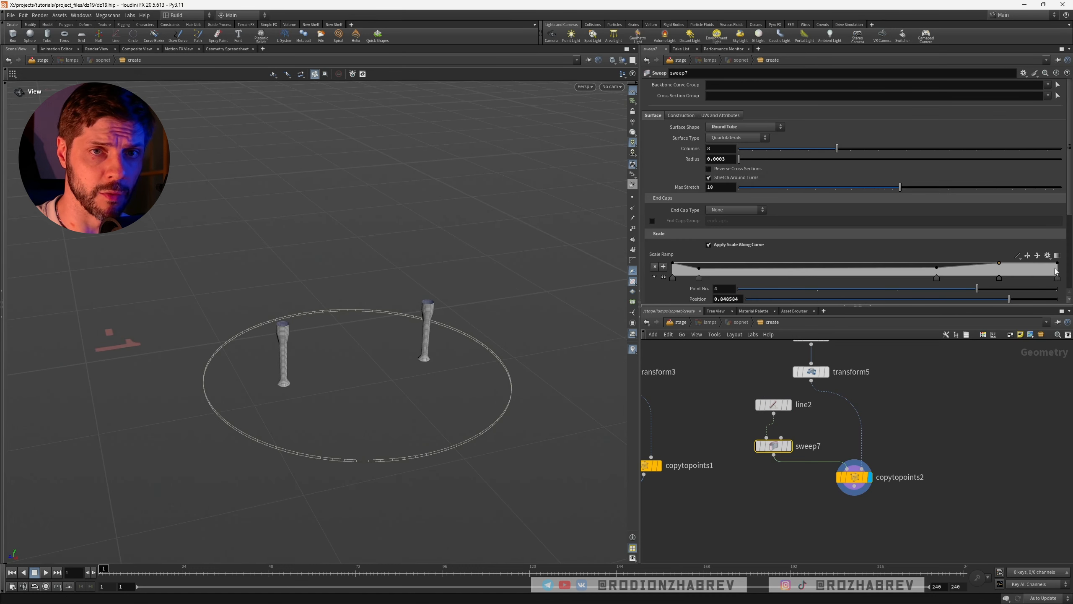
drag(1057, 264, 854, 270)
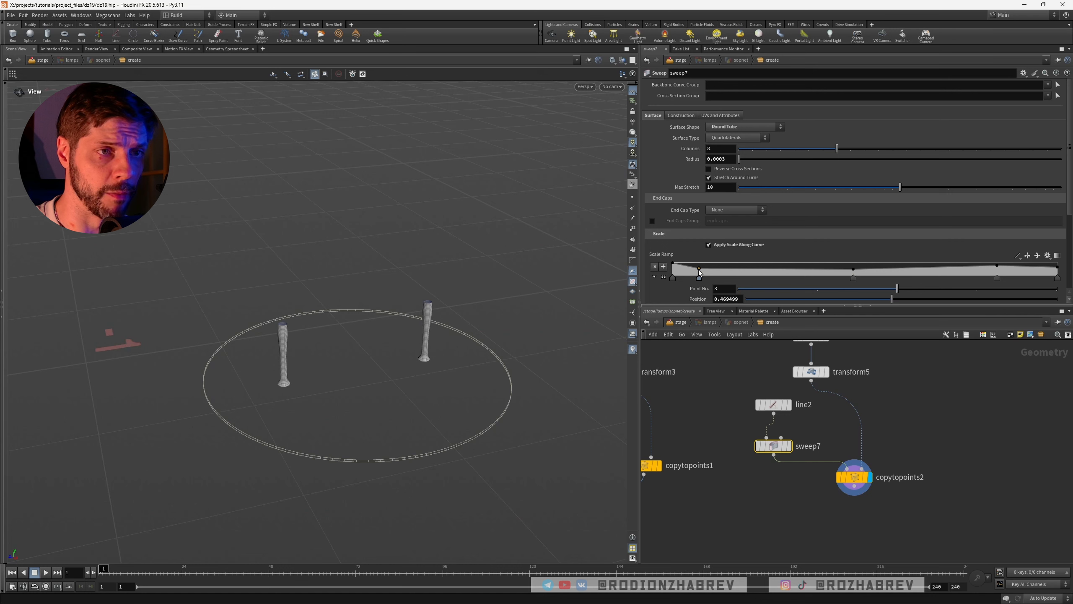
drag(998, 267, 996, 269)
drag(995, 268, 994, 268)
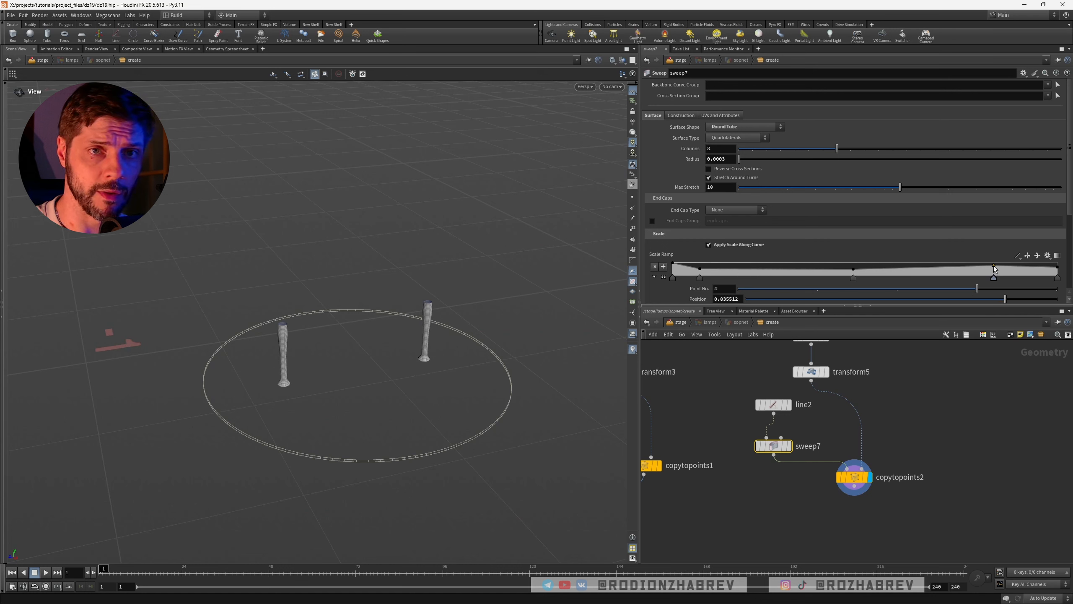
Close the pin ends by setting sweep7's end cap type to Grid, and inspect the rounded caps
click(724, 210)
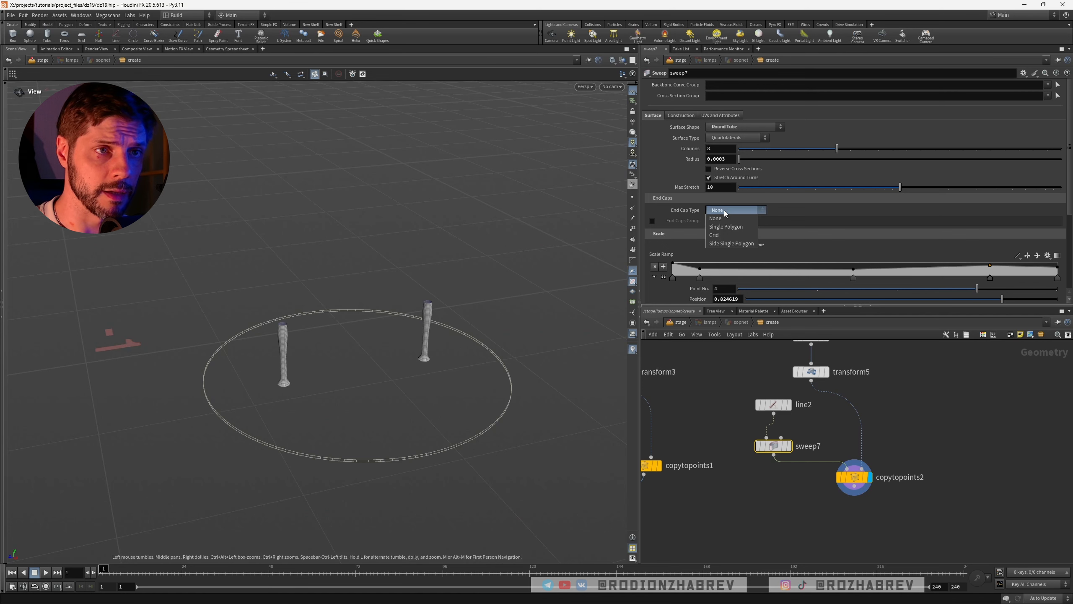
click(718, 235)
right_drag(431, 326, 436, 321)
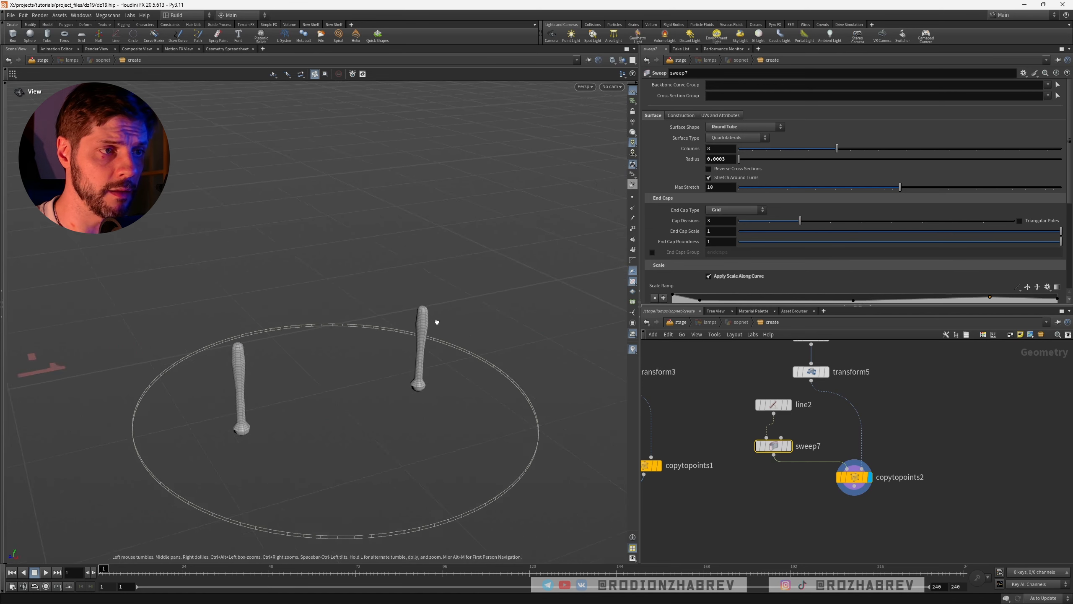
drag(436, 321, 454, 299)
right_drag(426, 378, 397, 363)
drag(397, 363, 448, 359)
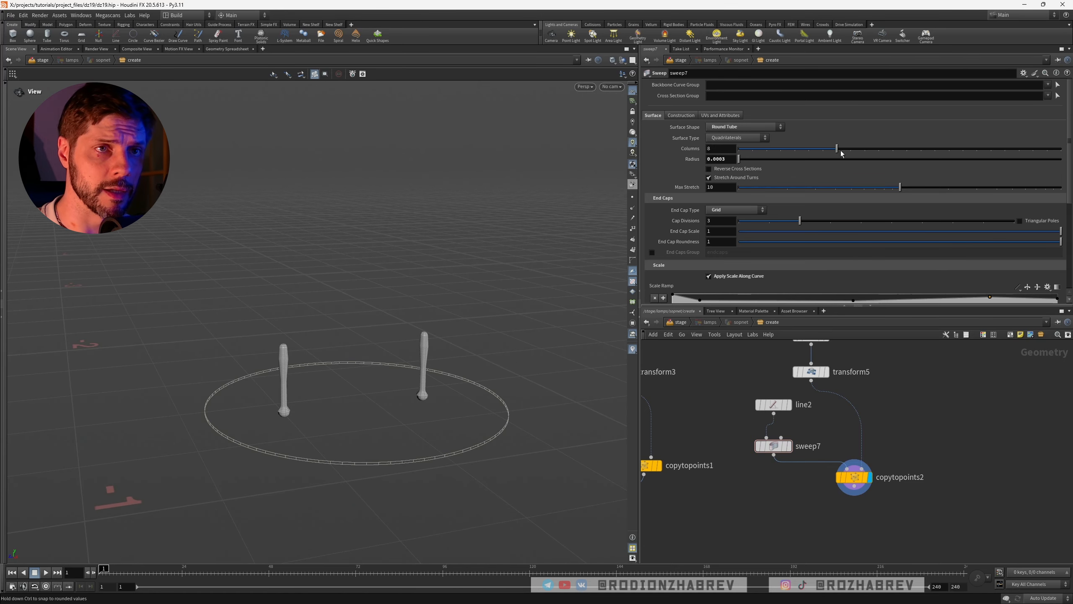
Increase sweep7's columns to 22 and check the smoother pins
drag(837, 149, 1039, 169)
right_drag(472, 371, 537, 339)
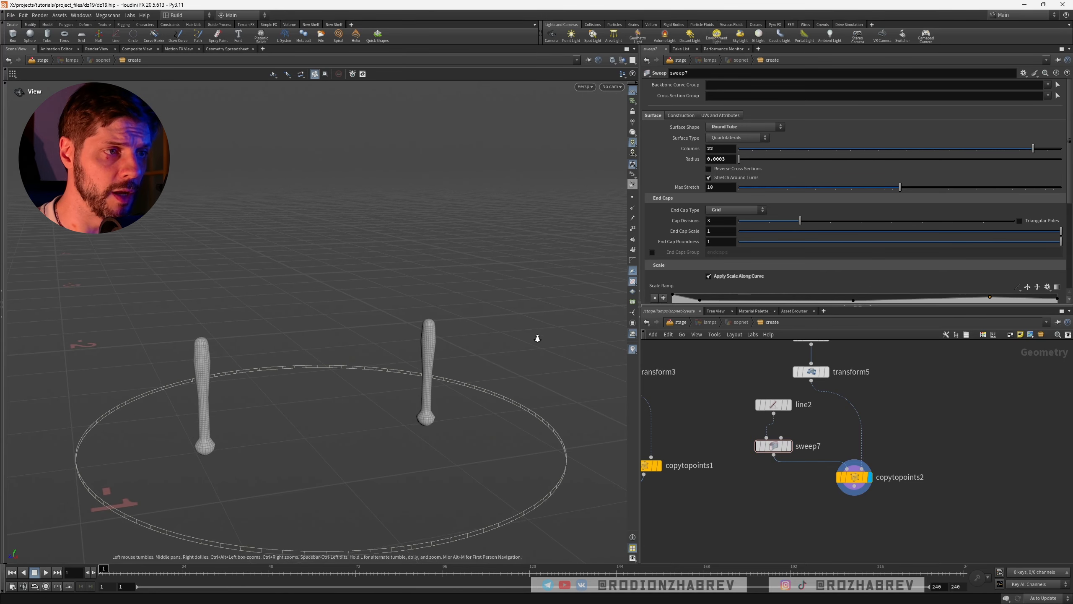
drag(537, 339, 465, 355)
right_drag(465, 355, 489, 338)
drag(489, 338, 469, 370)
Add a Peak node and connect it below copytopoints2 in the network
scroll(786, 497, down, 4)
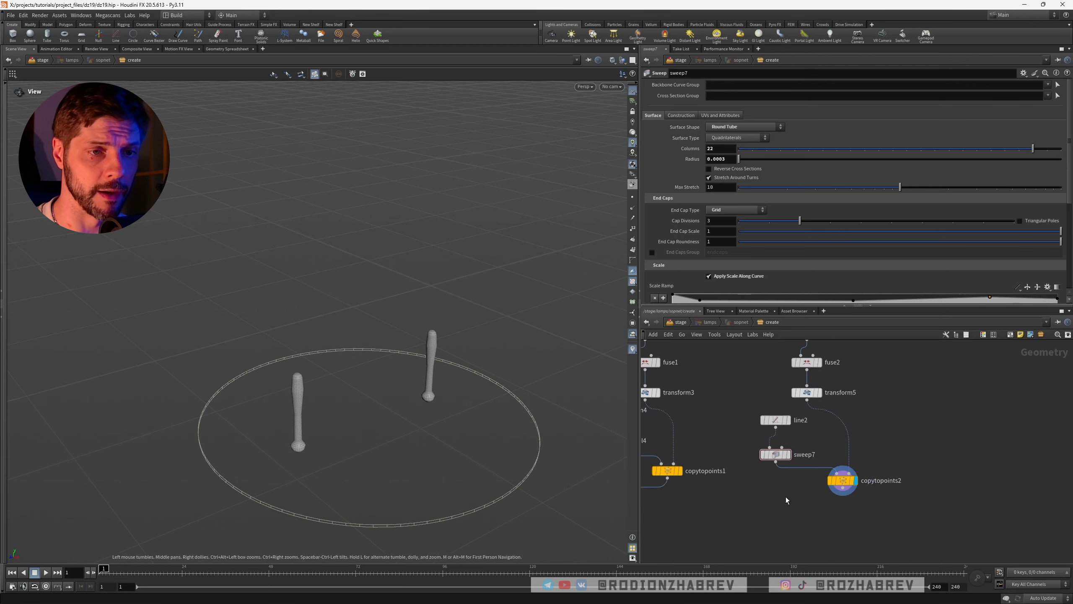
key(Tab)
text(peak)
key(Return)
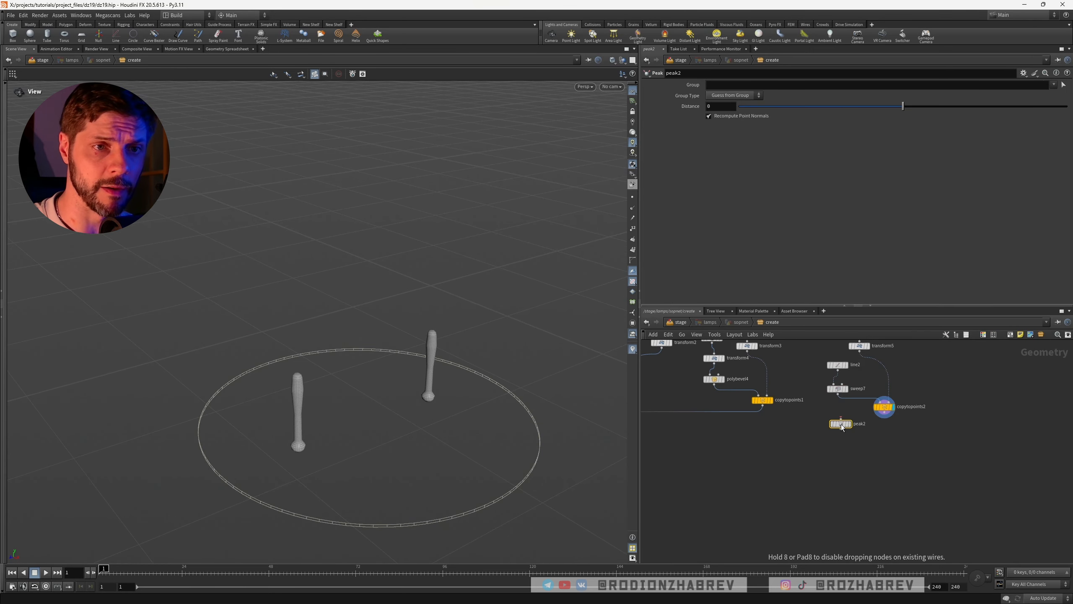
click(830, 443)
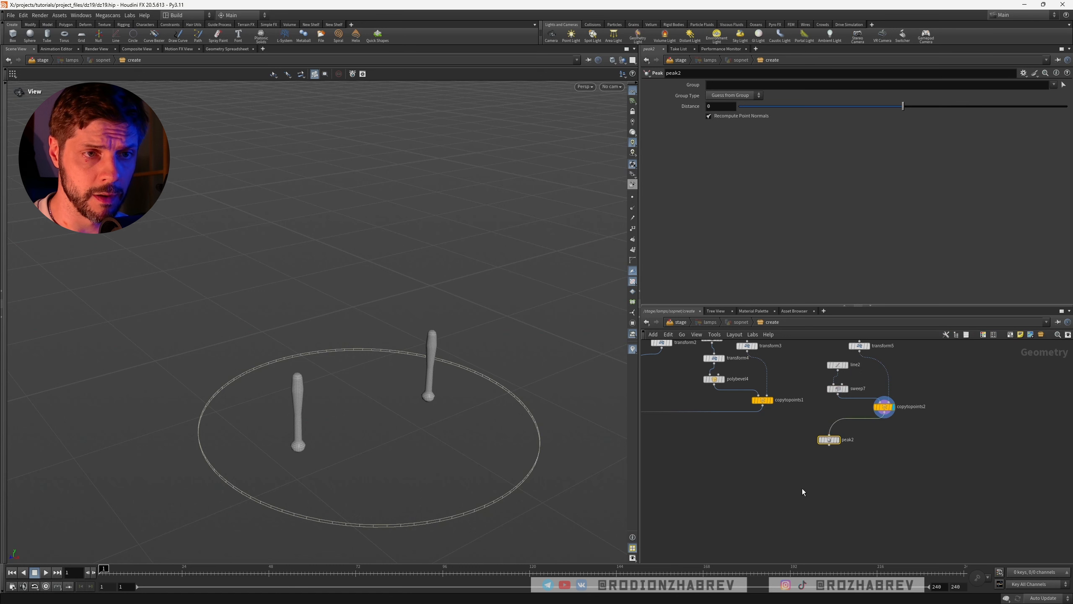
scroll(802, 488, down, 3)
middle_drag(786, 478, 871, 458)
drag(914, 437, 895, 444)
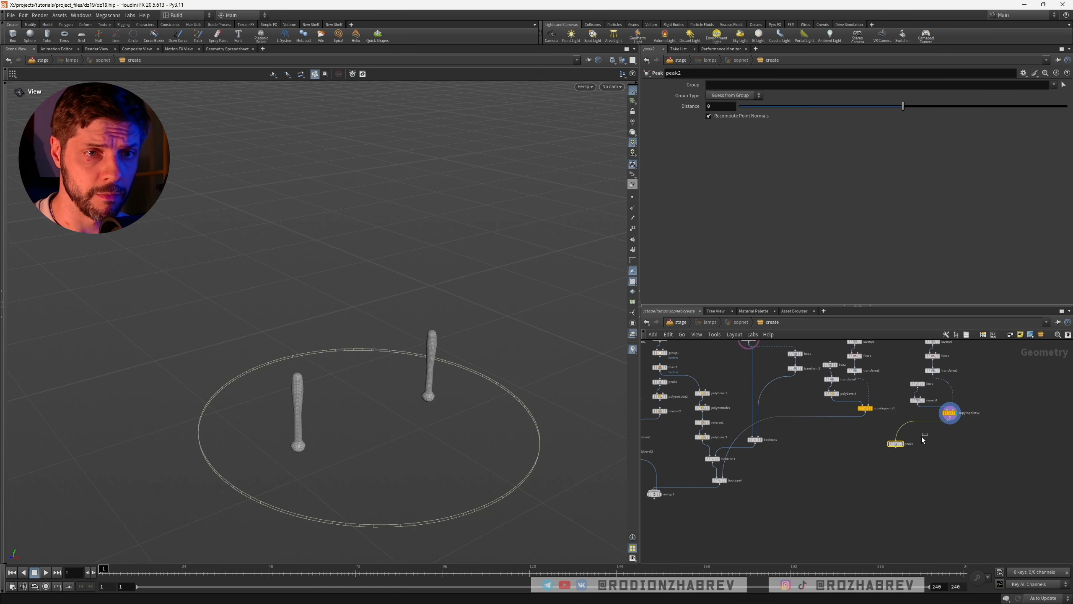
Display the Peak node's result and set its Distance to 0.0001 to inflate the pins slightly
click(902, 435)
drag(426, 370, 456, 364)
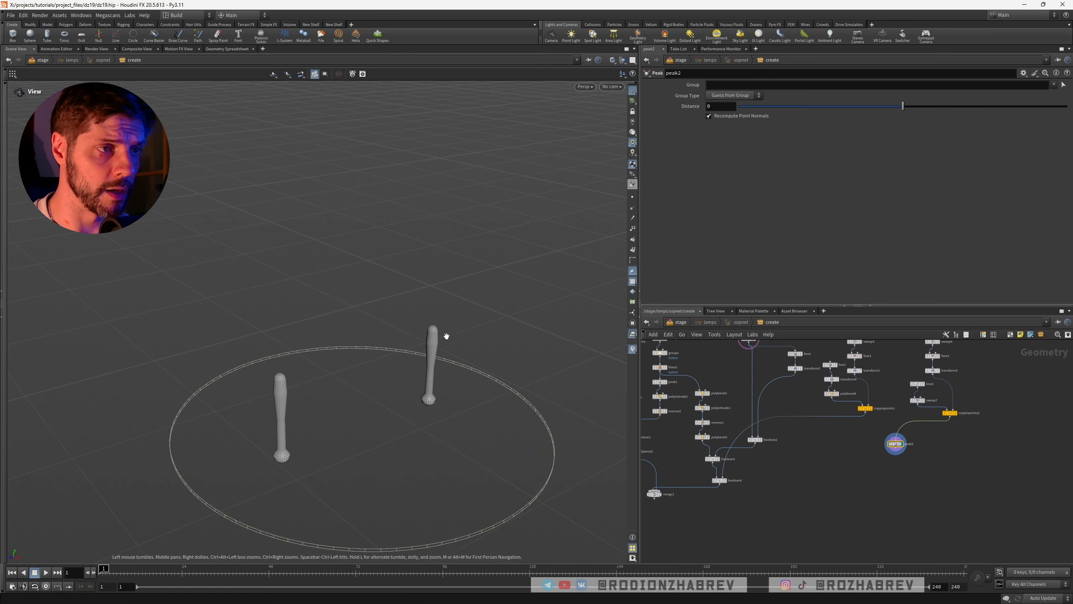
click(721, 106)
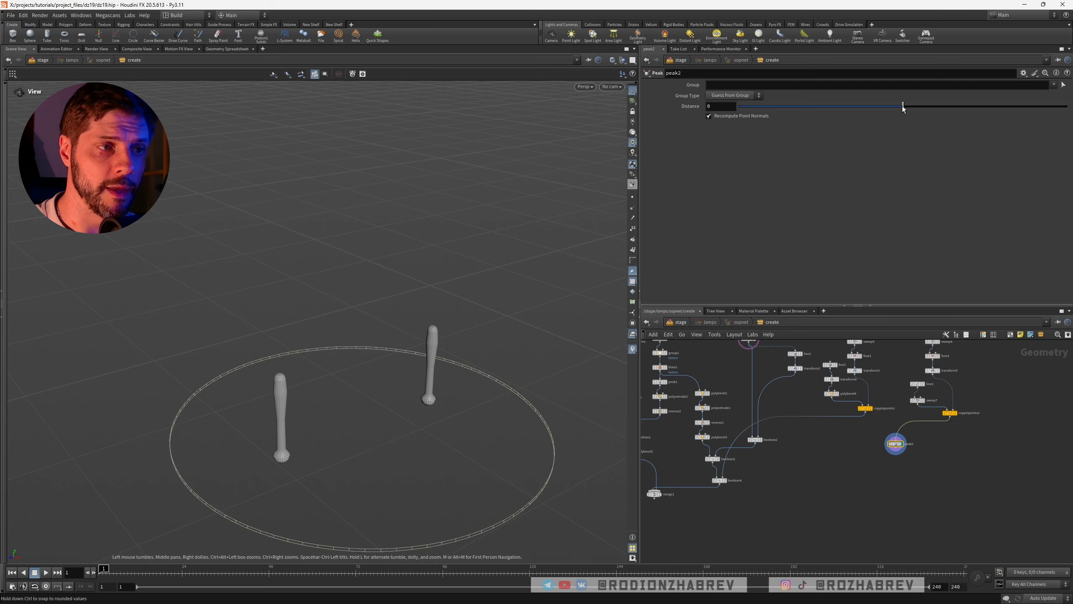
text(.01)
key(Return)
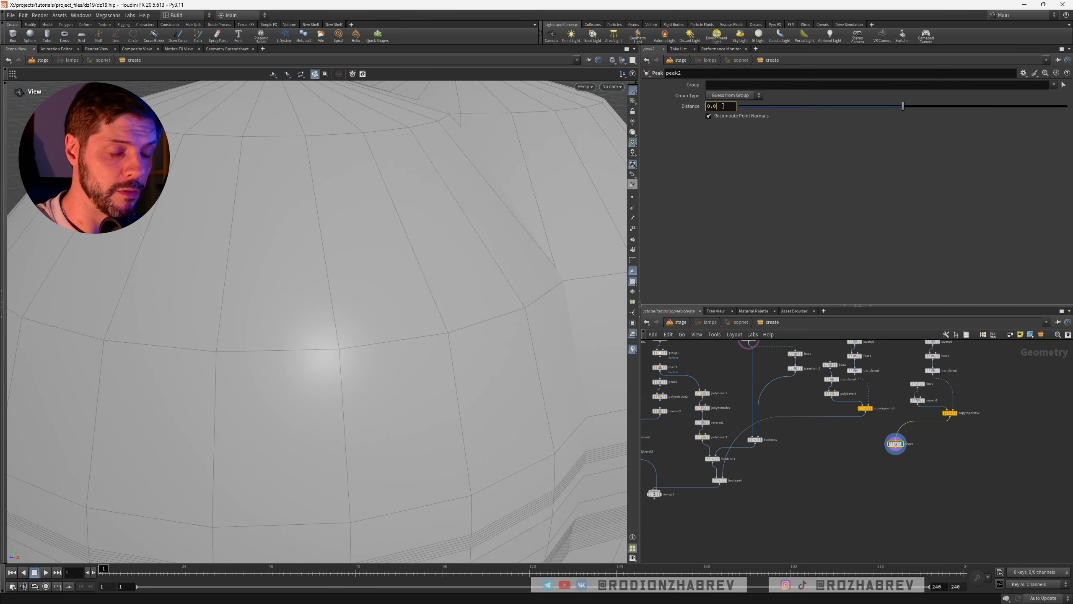
key(Return)
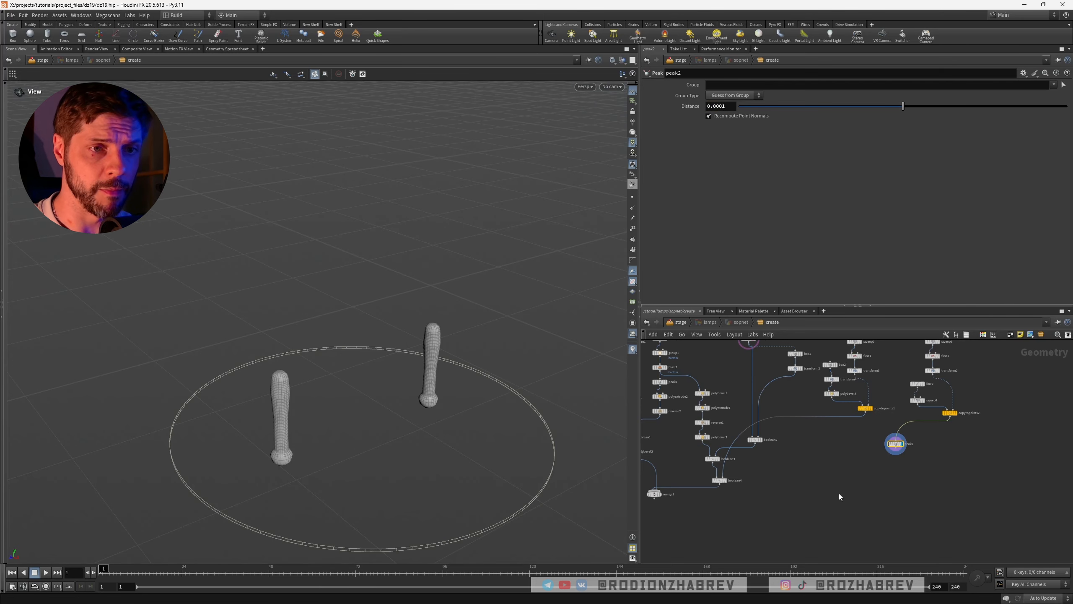
Duplicate boolean4 below itself in the chain, feed peak2 into its second input, and display the pin holes subtracted from the cap
middle_drag(840, 497, 881, 459)
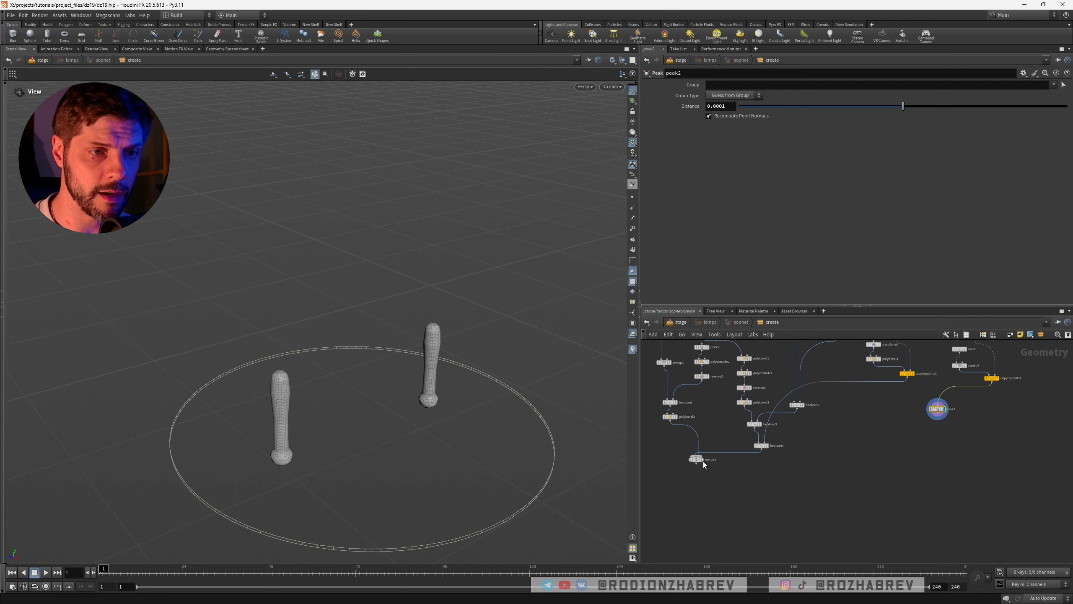
mouse_move(762, 446)
alt+mouse_down()
mouse_move(776, 475)
mouse_move(745, 457)
mouse_move(765, 465)
alt+mouse_up()
drag(937, 419, 781, 459)
click(773, 463)
drag(410, 412, 436, 350)
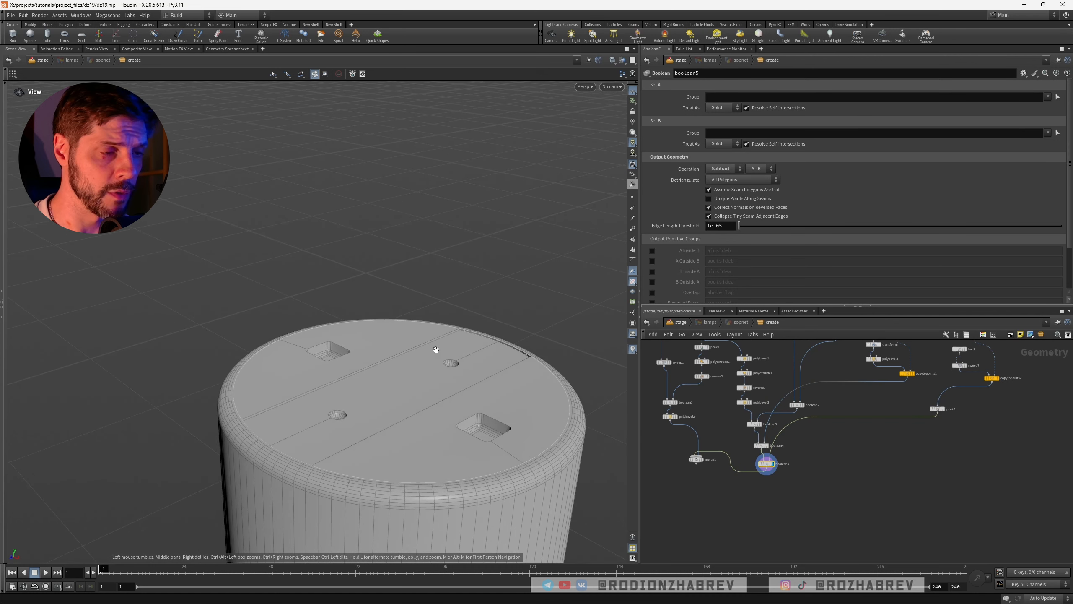
Move merge1 lower in the network and connect the output of copytopoints2 to it
drag(697, 460, 697, 506)
middle_drag(813, 514, 782, 470)
drag(671, 463, 695, 510)
scroll(805, 475, down, 5)
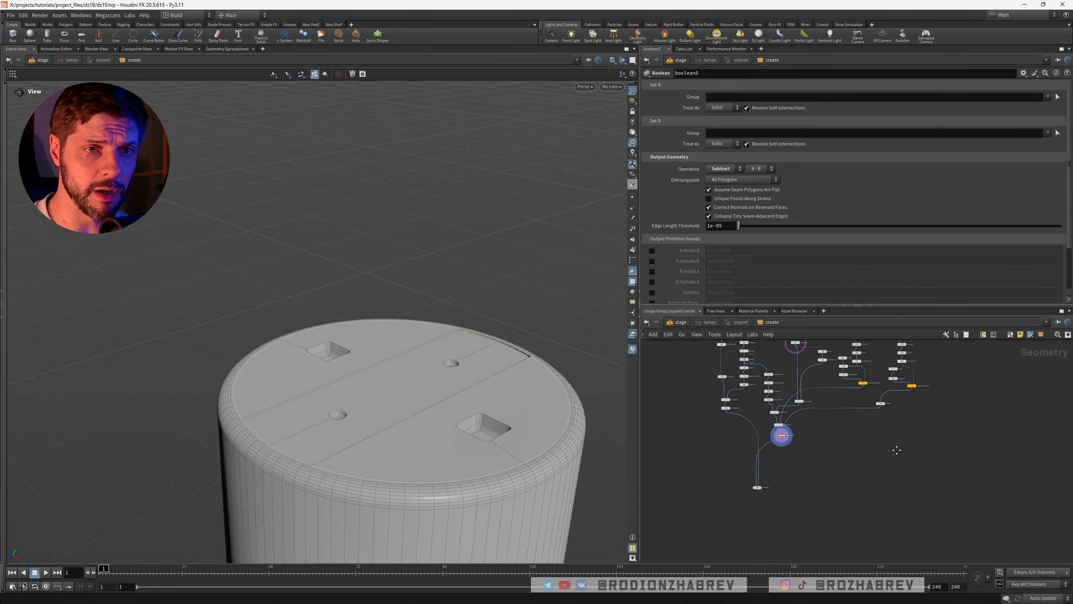
scroll(899, 409, up, 5)
click(902, 388)
middle_drag(882, 465, 1023, 381)
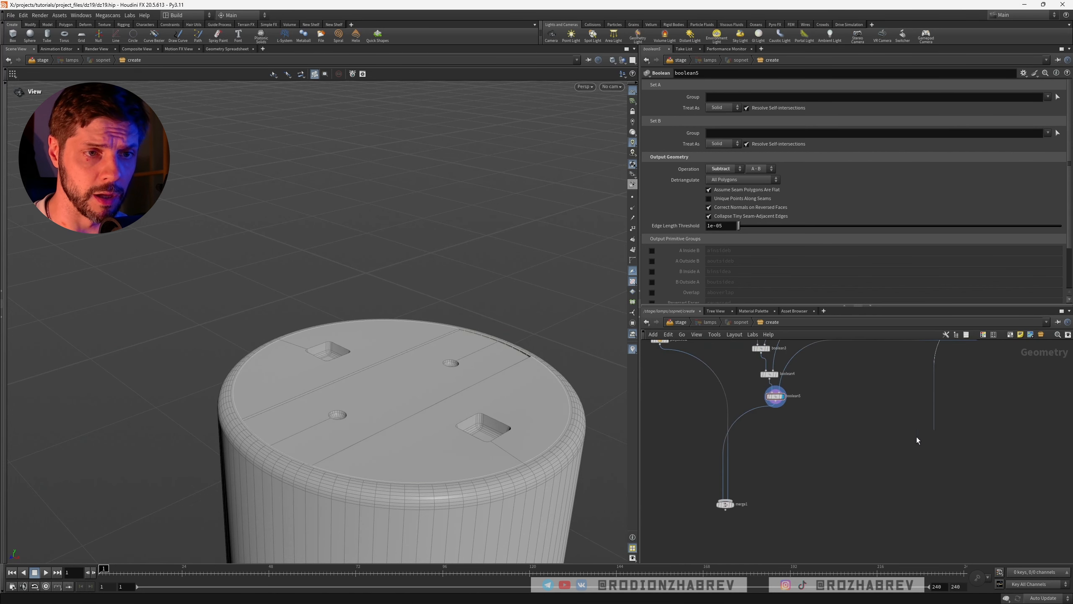
click(734, 496)
middle_drag(900, 411, 823, 516)
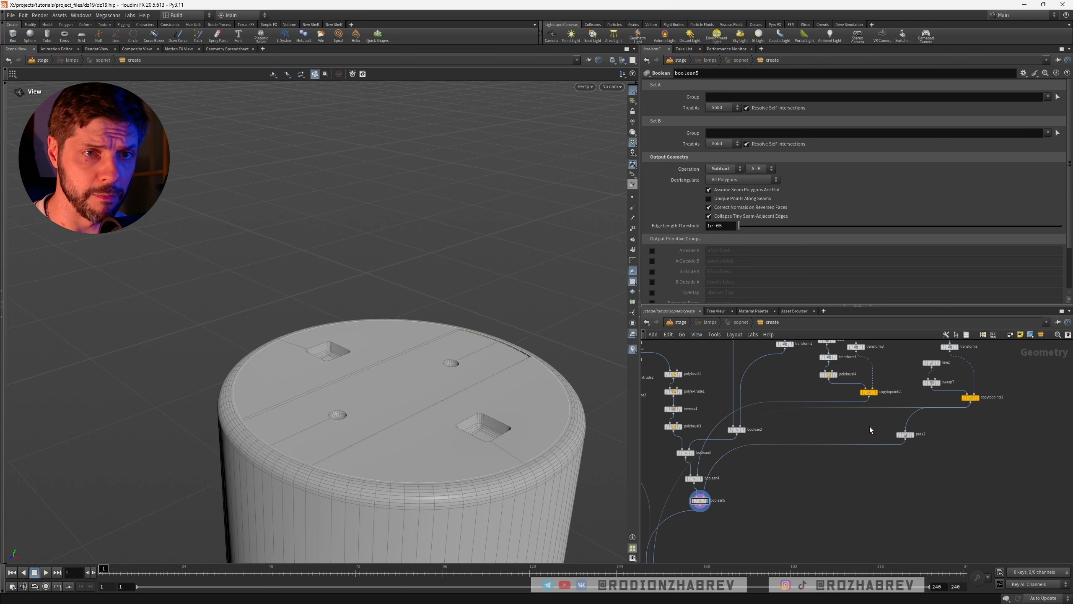
Add a dot to the wire between copytopoints2 and merge1 and route it around the other nodes
alt+click(830, 407)
drag(831, 407, 963, 546)
scroll(907, 439, down, 5)
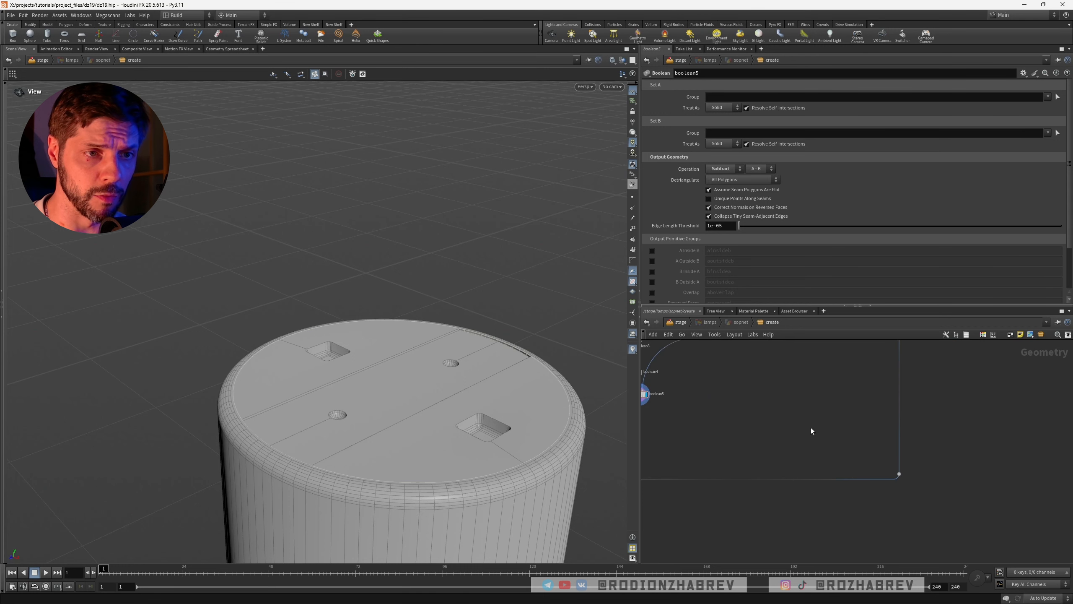
middle_drag(811, 428, 859, 462)
scroll(810, 452, up, 4)
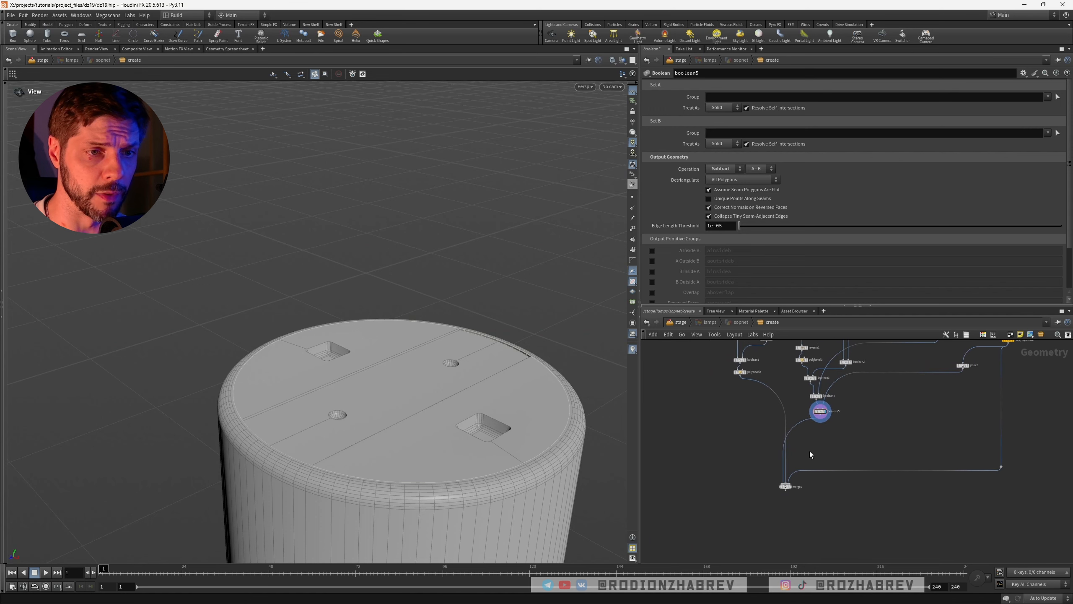
Display merge1 in the viewport and inspect how the pins sit in the end cap
click(785, 486)
key(r)
mouse_move(448, 395)
mouse_down()
mouse_move(520, 379)
mouse_move(450, 373)
mouse_move(416, 398)
mouse_move(455, 391)
mouse_move(439, 384)
mouse_up()
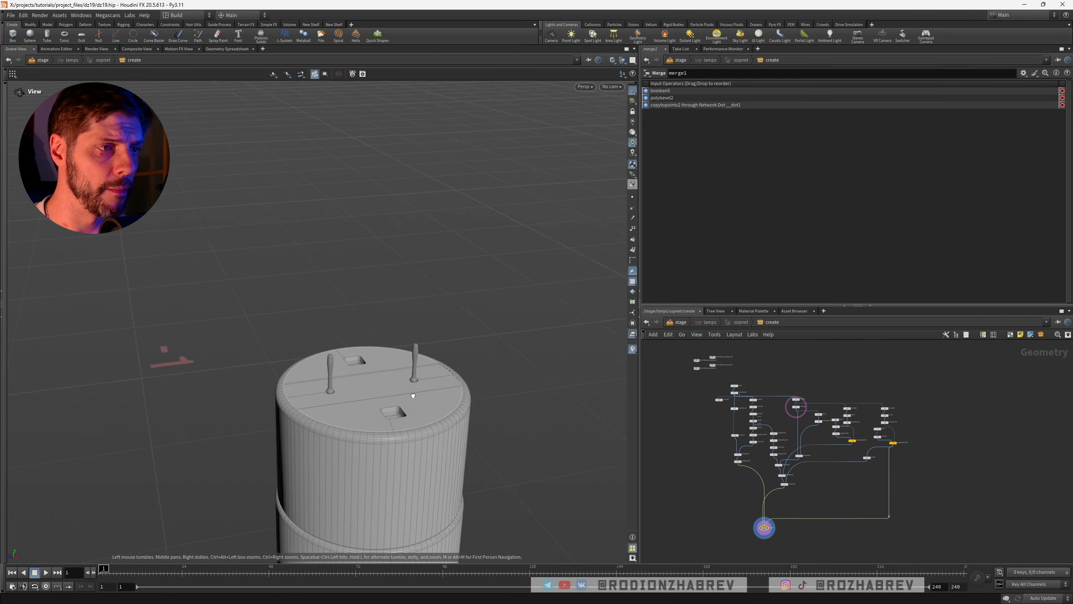
drag(413, 396, 418, 394)
Thicken the contact pins by setting sweep7's radius to 0.0005, and check them on the cap
scroll(864, 482, up, 8)
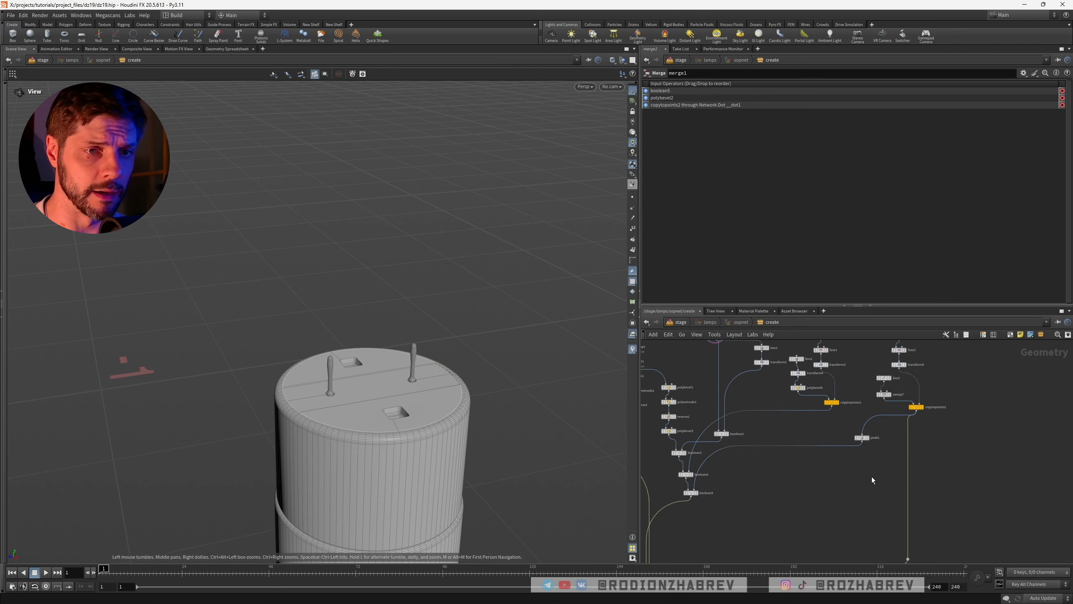
scroll(822, 456, up, 5)
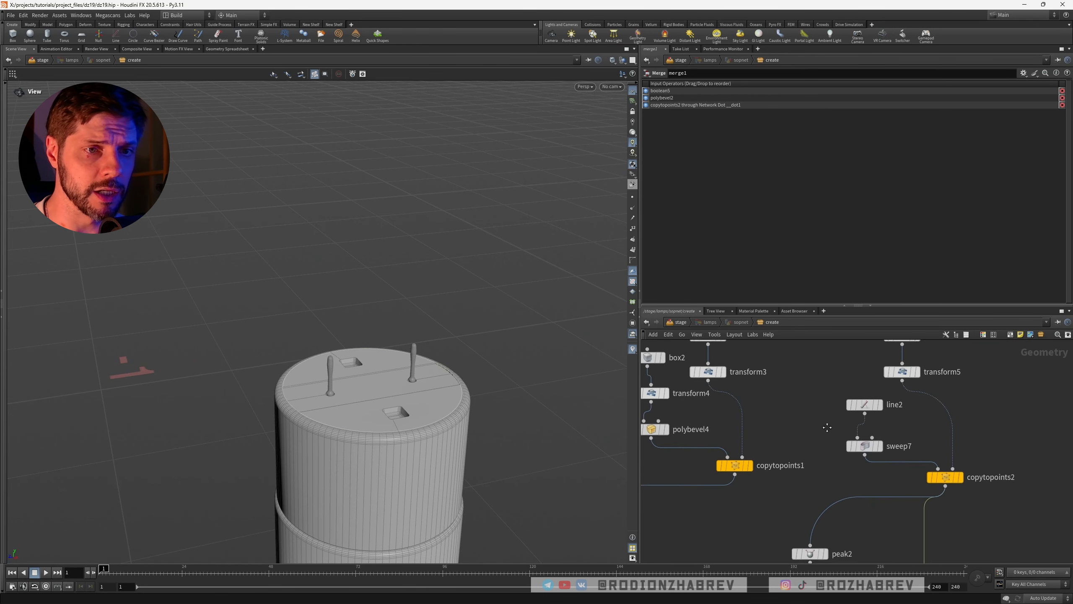
click(844, 470)
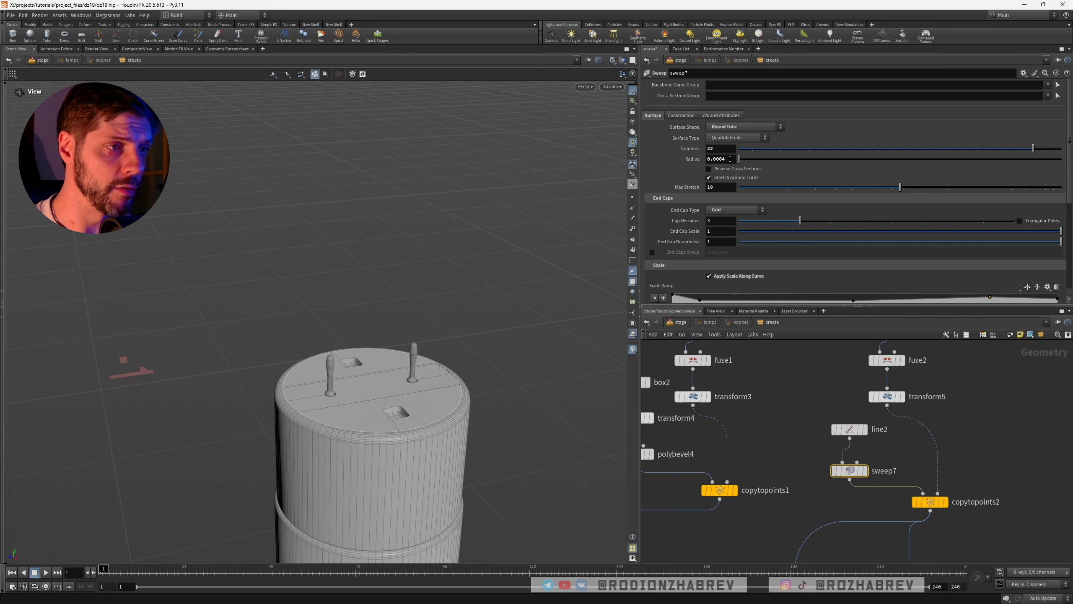
drag(387, 358, 382, 393)
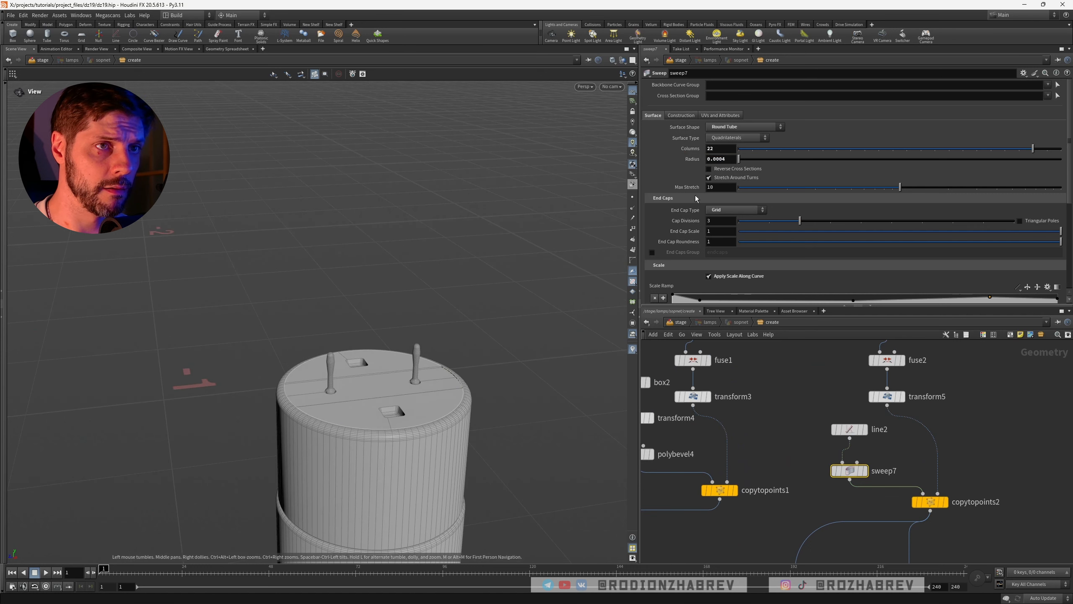
click(730, 159)
key(Return)
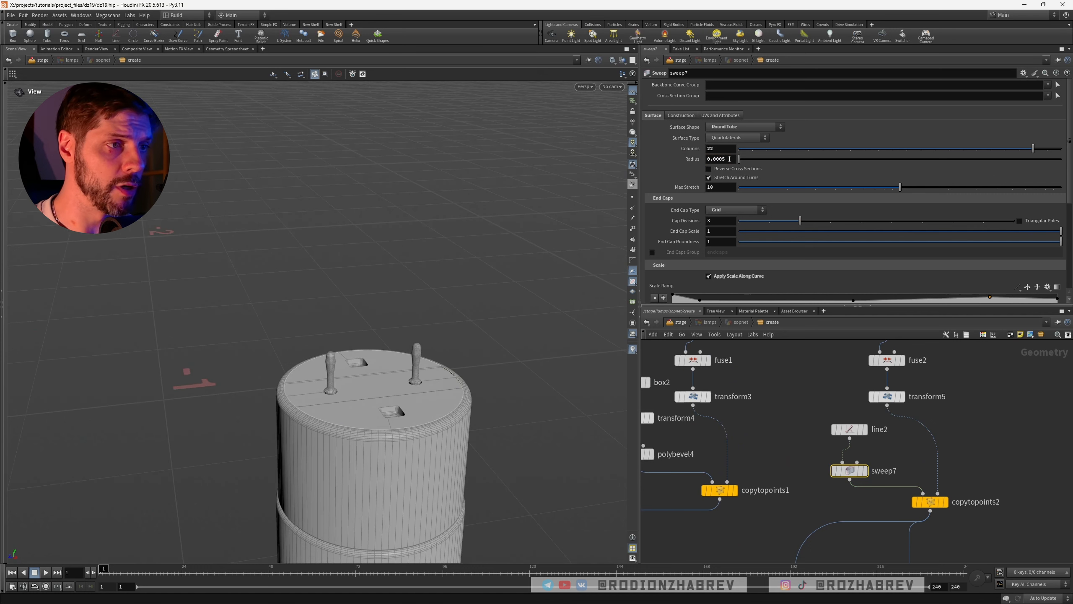
drag(379, 376, 395, 388)
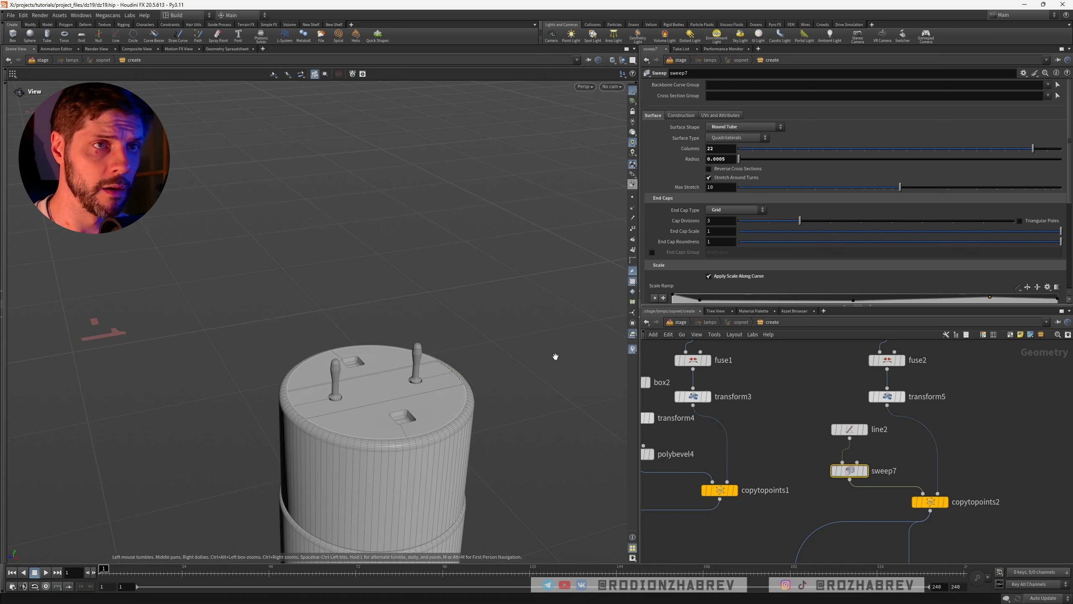
Lengthen the contact pins by setting line2's length to .004, and view them from another angle
click(850, 430)
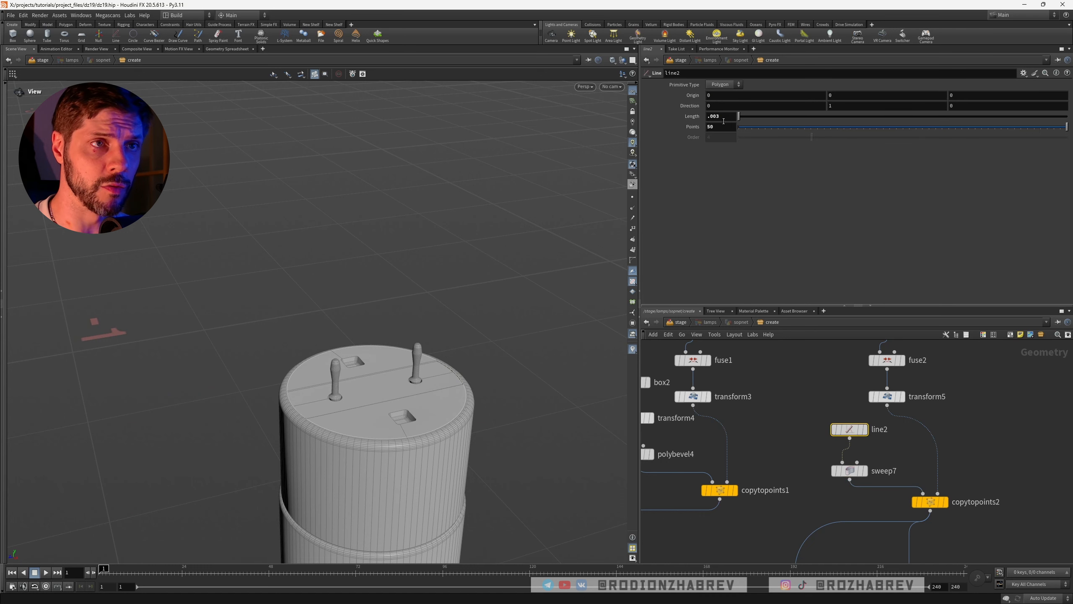
key(BackSpace)
text(4)
key(Return)
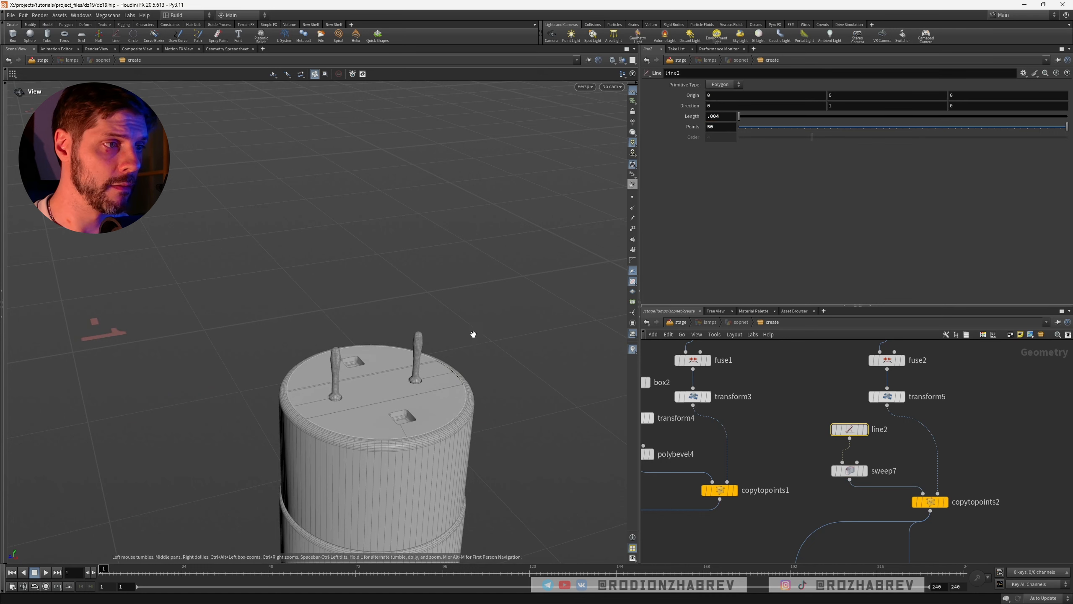
drag(473, 335, 406, 363)
Bring the pins closer together by setting transform5's Z scale expression to ch("../sweep4/radius")-.001
click(888, 396)
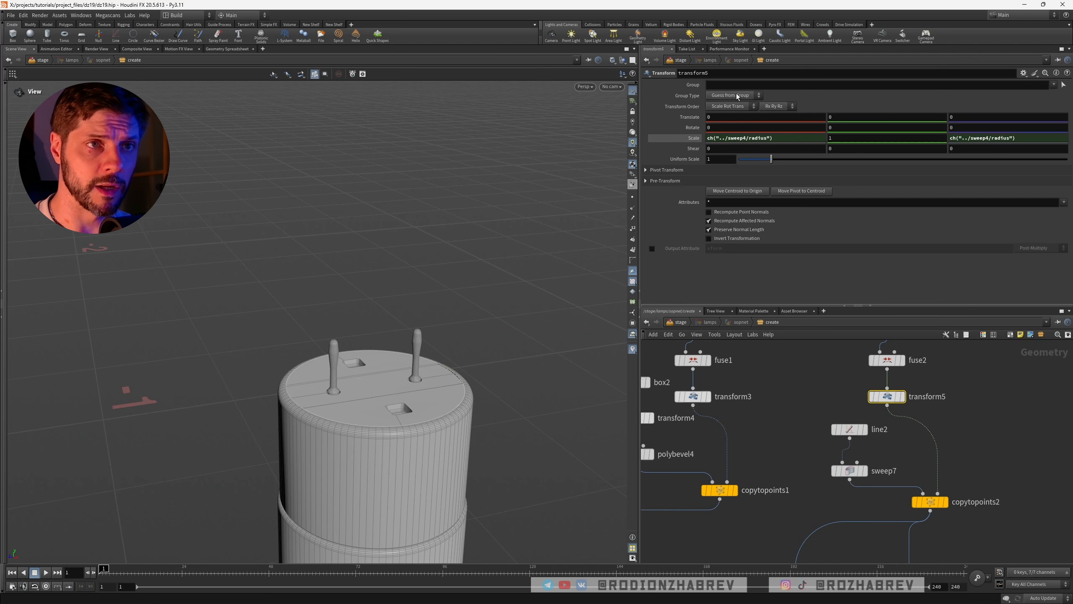
click(1022, 138)
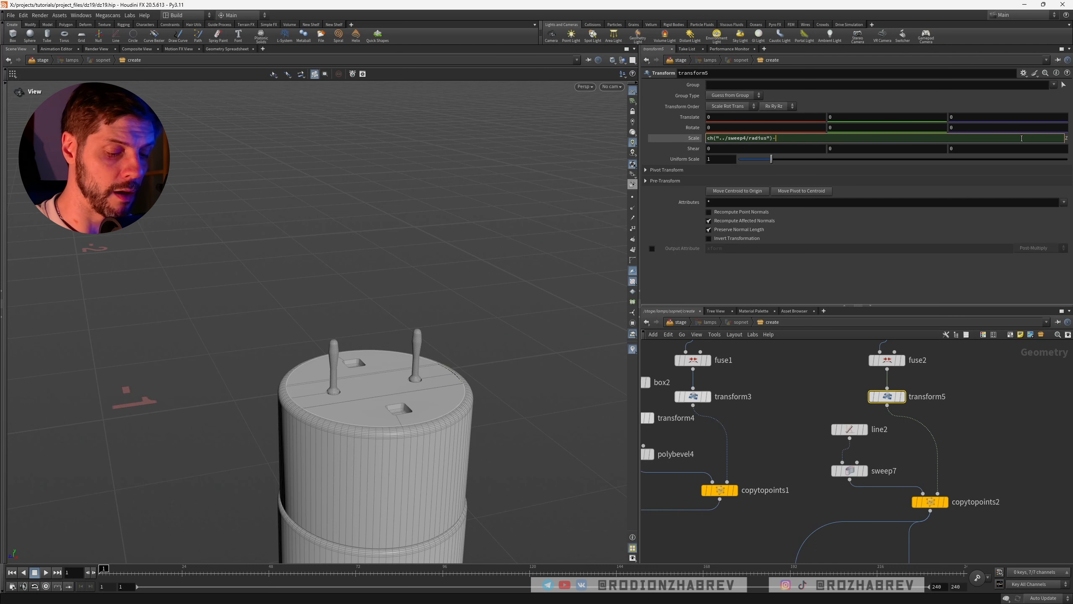
key(Return)
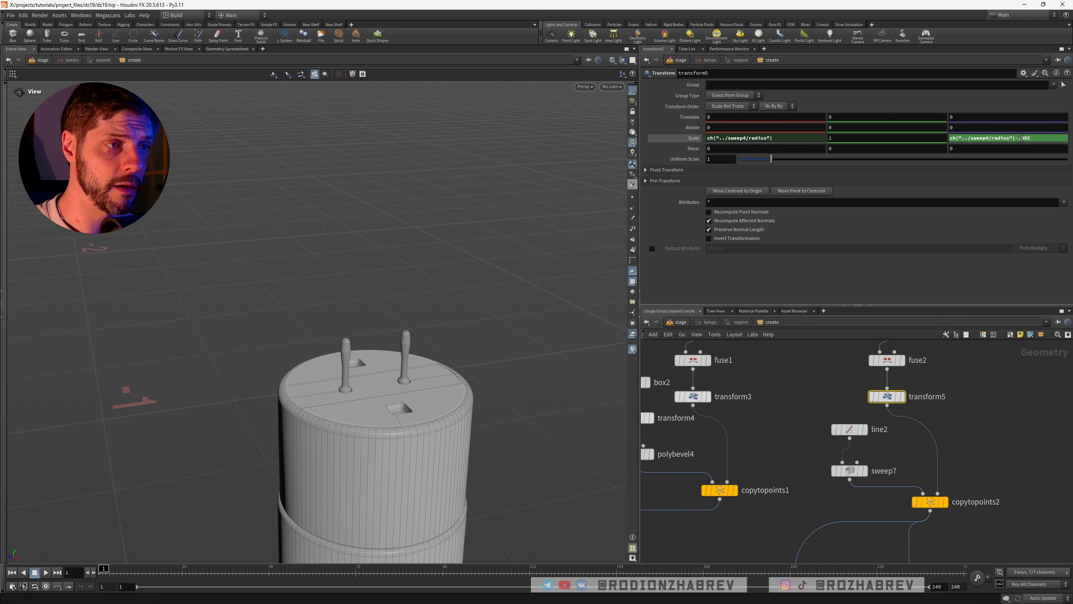
drag(427, 372, 419, 383)
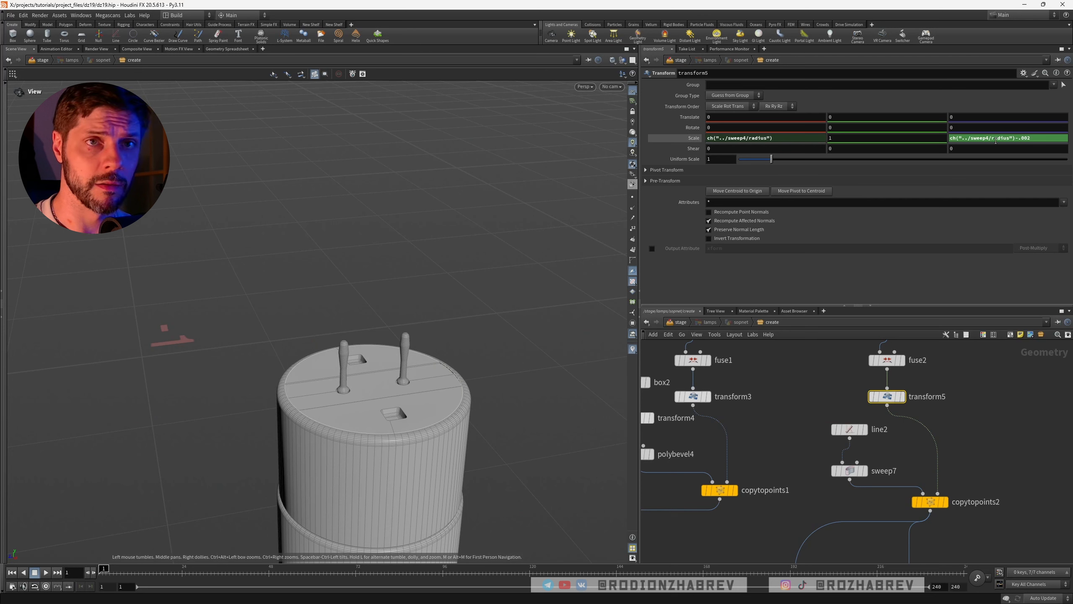
click(1035, 138)
key(BackSpace)
text(1)
key(Return)
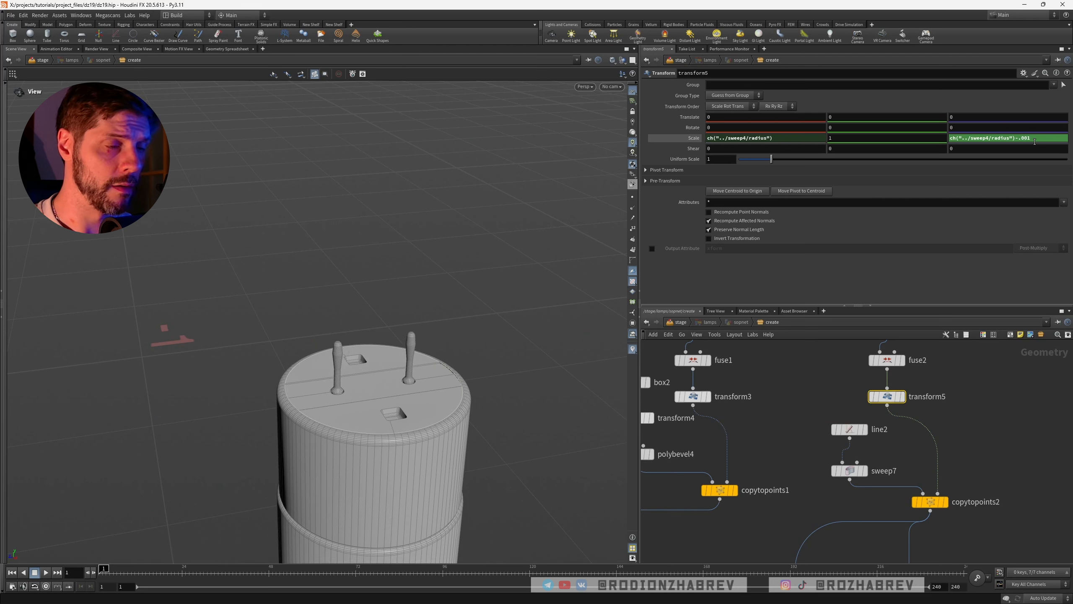
Copy the -.001 offset from transform5's Z scale and append it to the X scale expression
double_click(1012, 140)
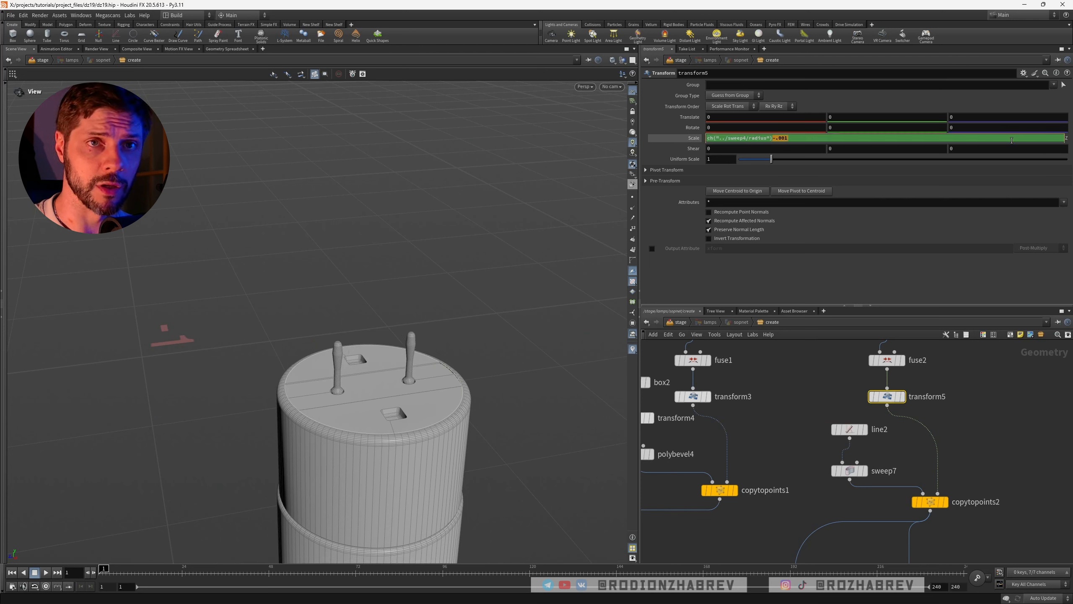
key(ctrl+c)
click(860, 227)
click(786, 139)
key(ctrl+v)
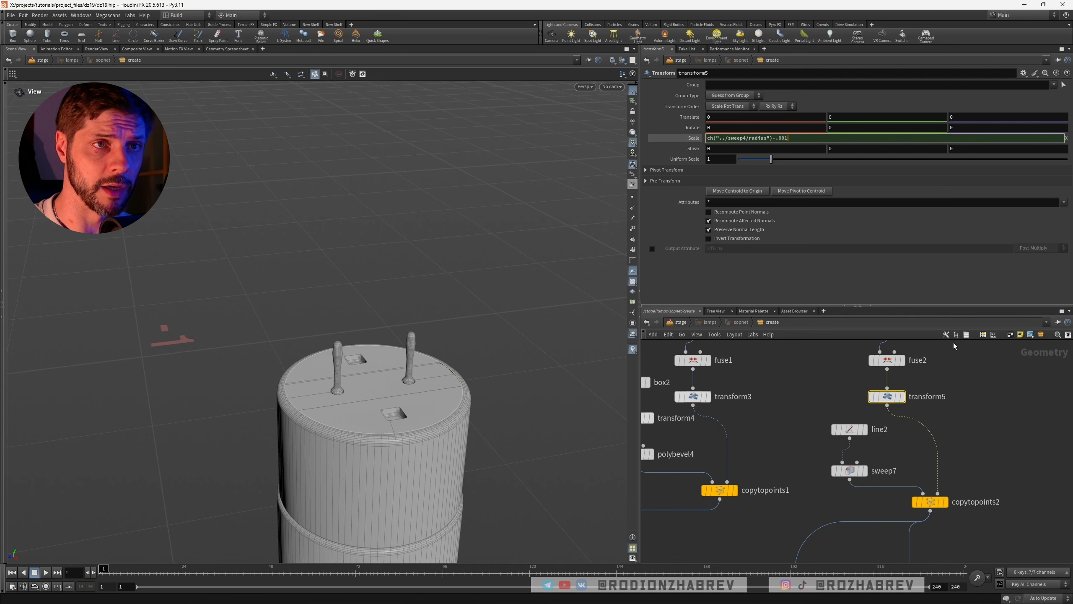
Examine how the two pins sit in the holes on the cylinder's top face
click(971, 446)
scroll(972, 445, down, 5)
middle_drag(978, 438, 936, 346)
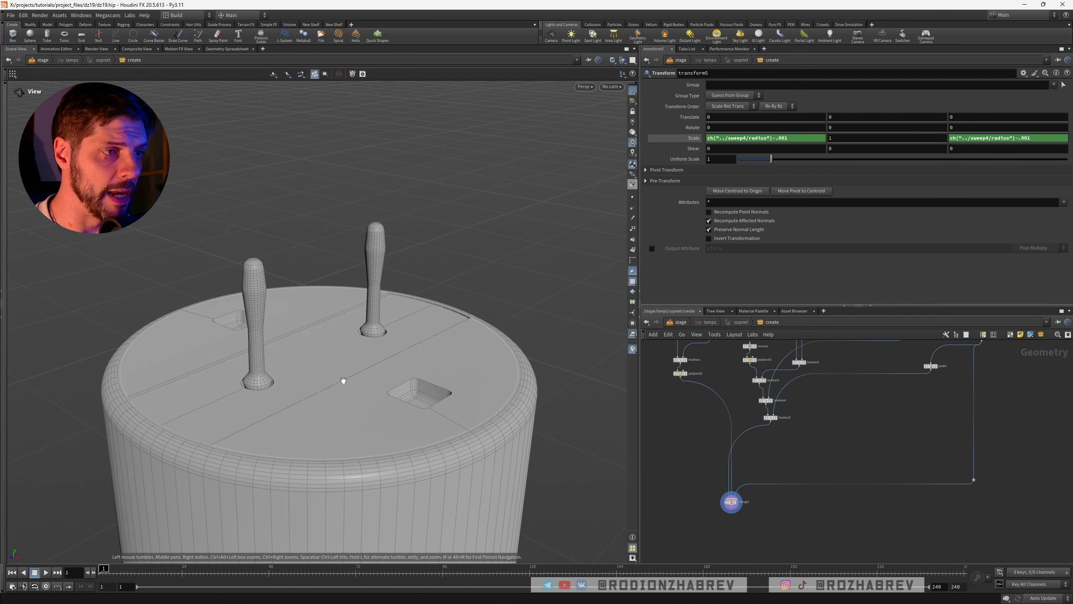
right_drag(343, 382, 411, 392)
drag(272, 397, 282, 412)
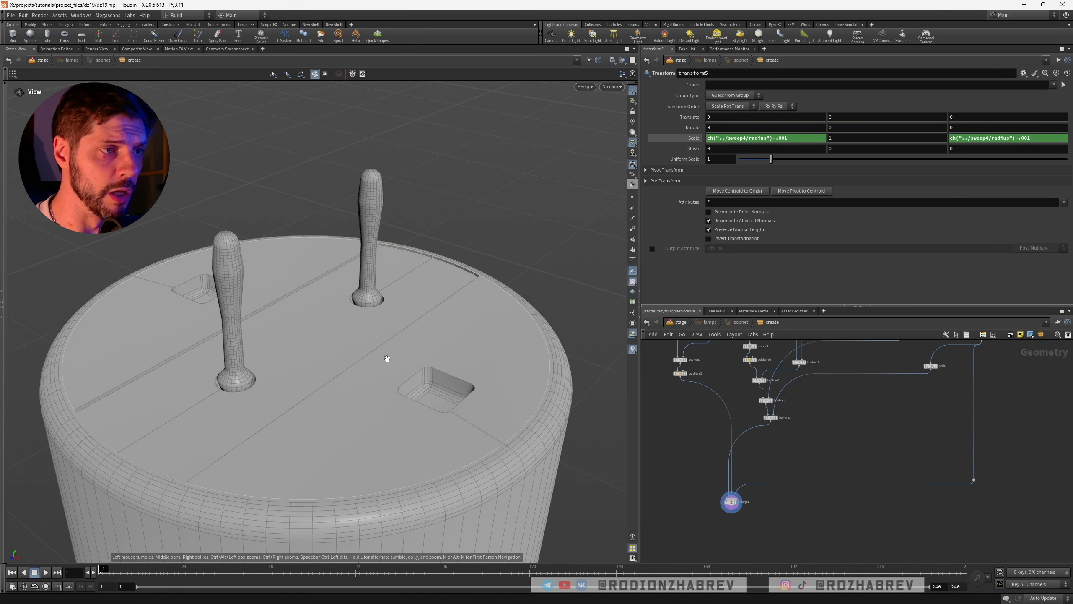
middle_drag(789, 465, 789, 487)
drag(395, 352, 362, 388)
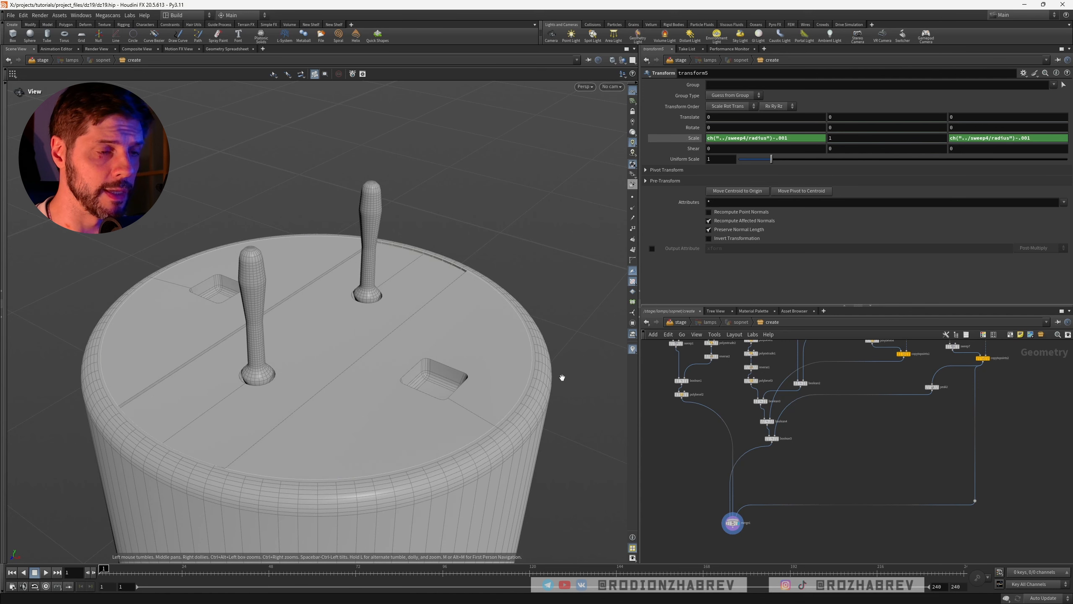
Insert a PolyBevel node after boolean5, display its result and set the bevel distance to 0.002
key(Tab)
text(poly)
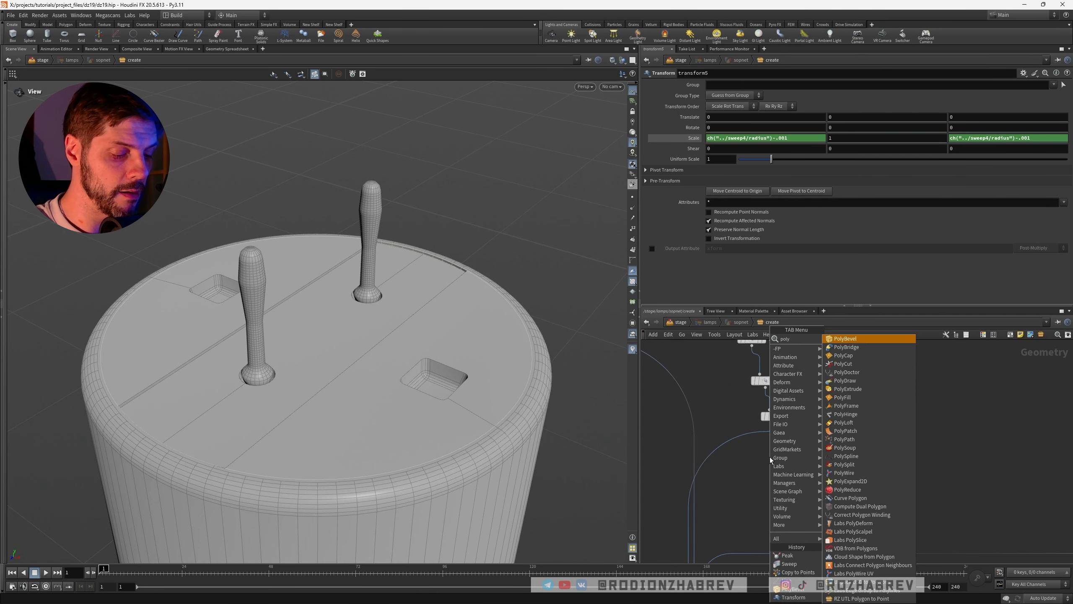
key(Return)
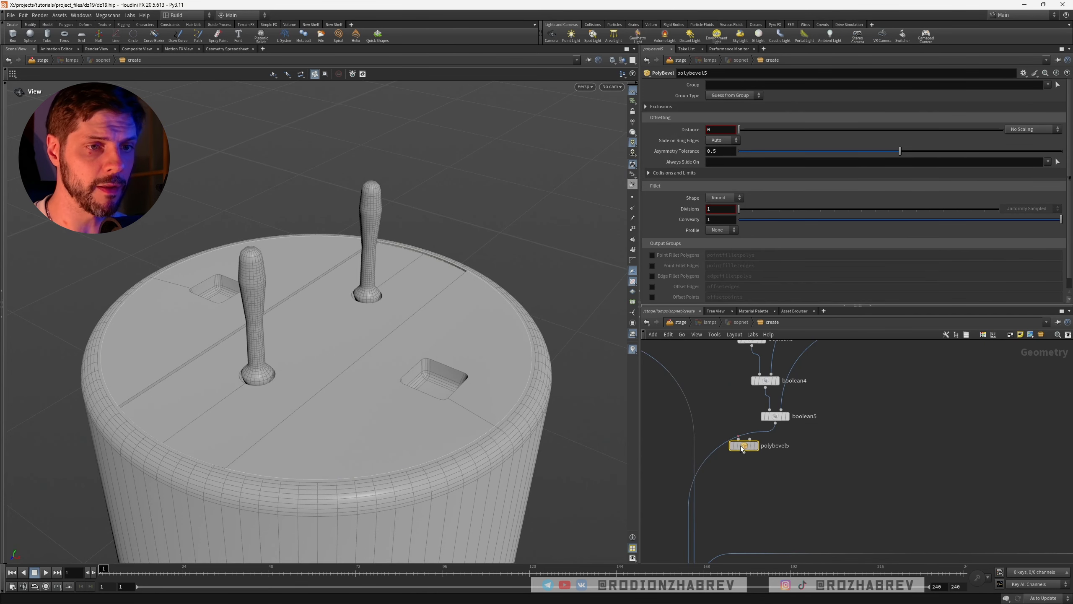
click(770, 470)
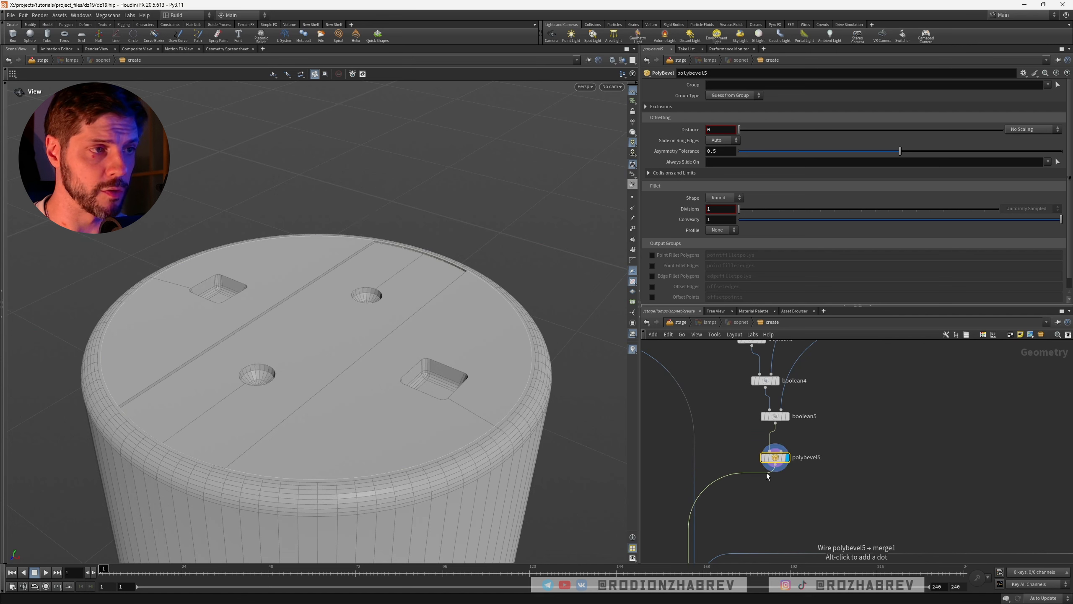
drag(740, 131, 741, 130)
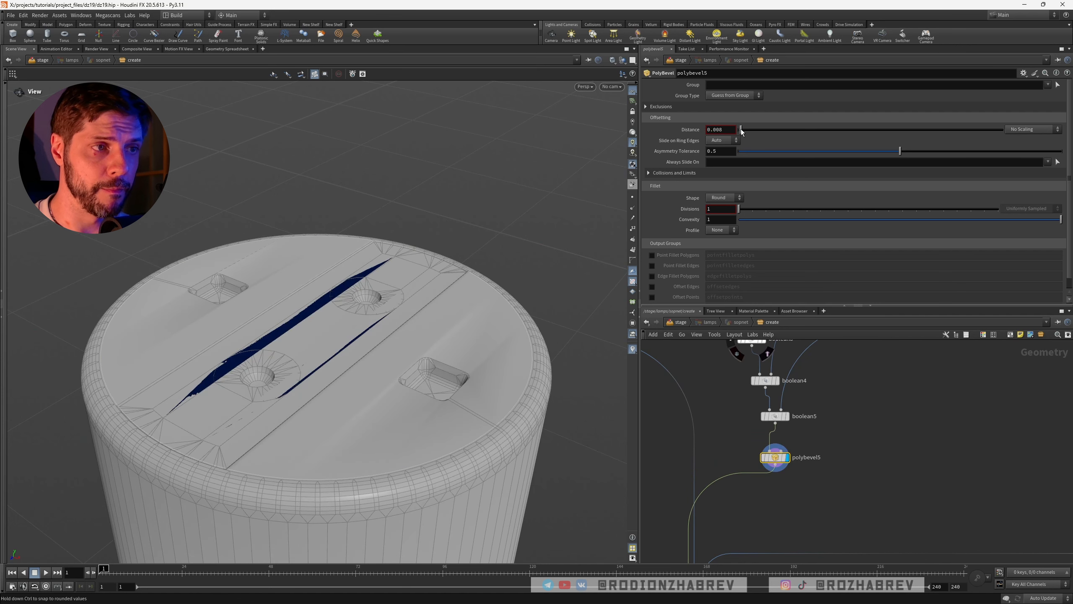
key(BackSpace)
text(2)
key(Return)
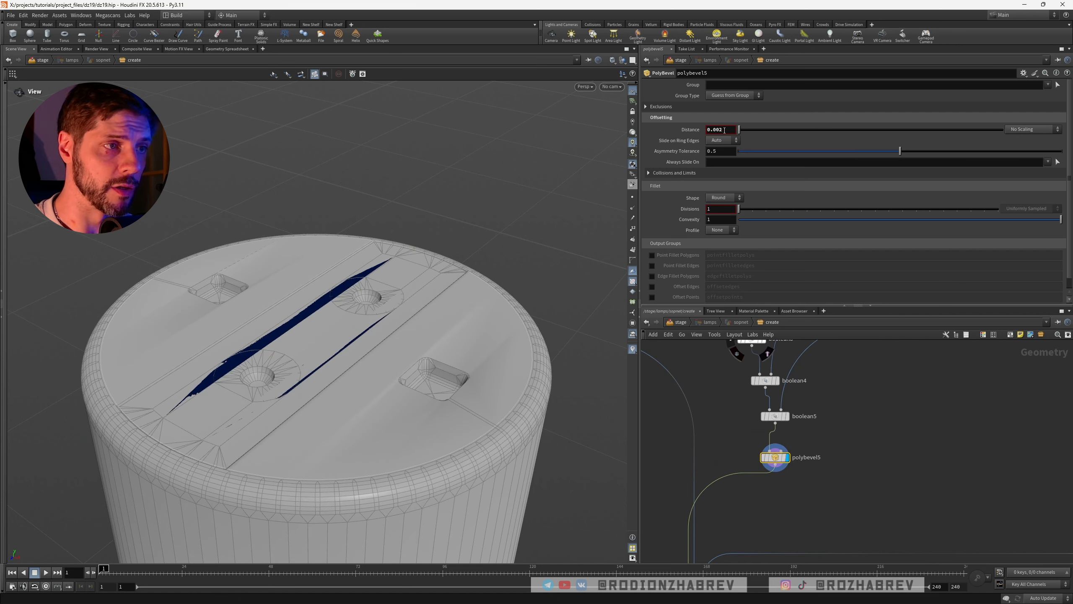
Make the bevel ignore flat edges with a maximum normal angle of 45
click(646, 107)
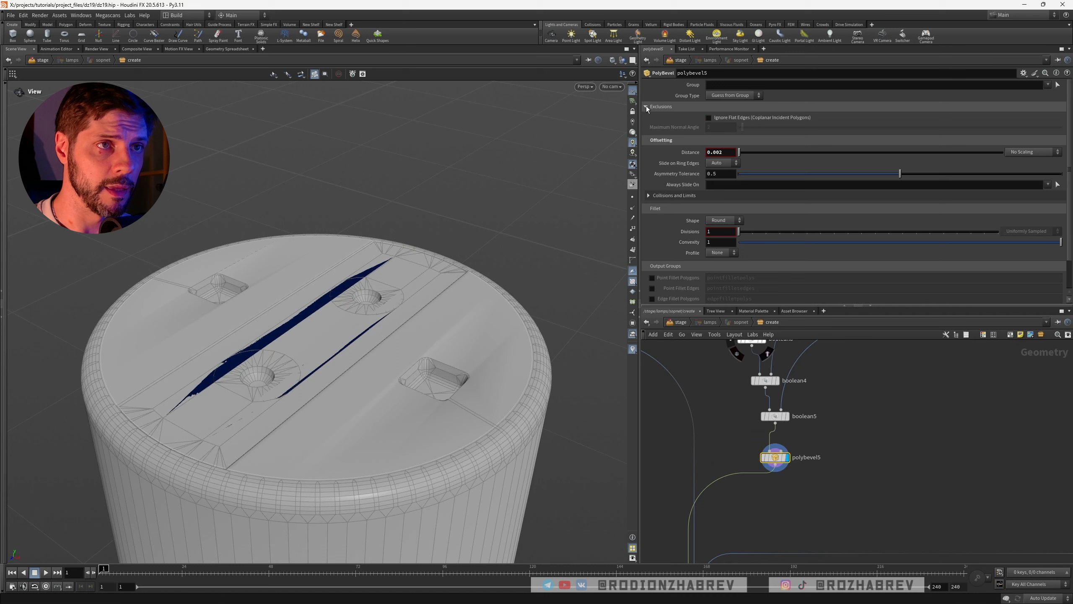
click(709, 118)
click(718, 128)
text(45)
key(Return)
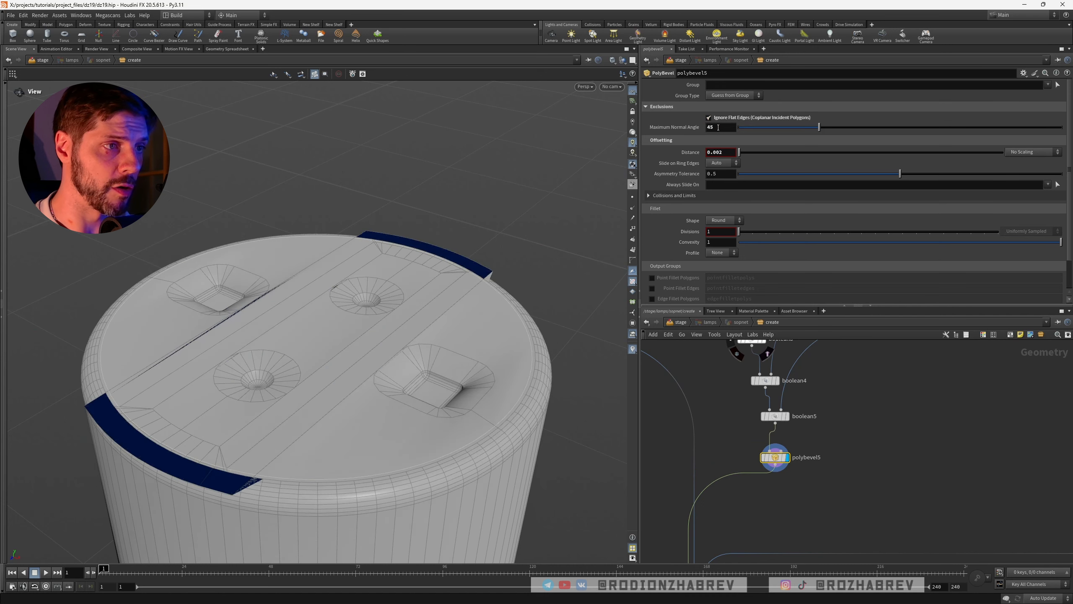
drag(479, 345, 455, 344)
Set the bevel distance to 0.0002 and check the cylinder's top edges
click(728, 153)
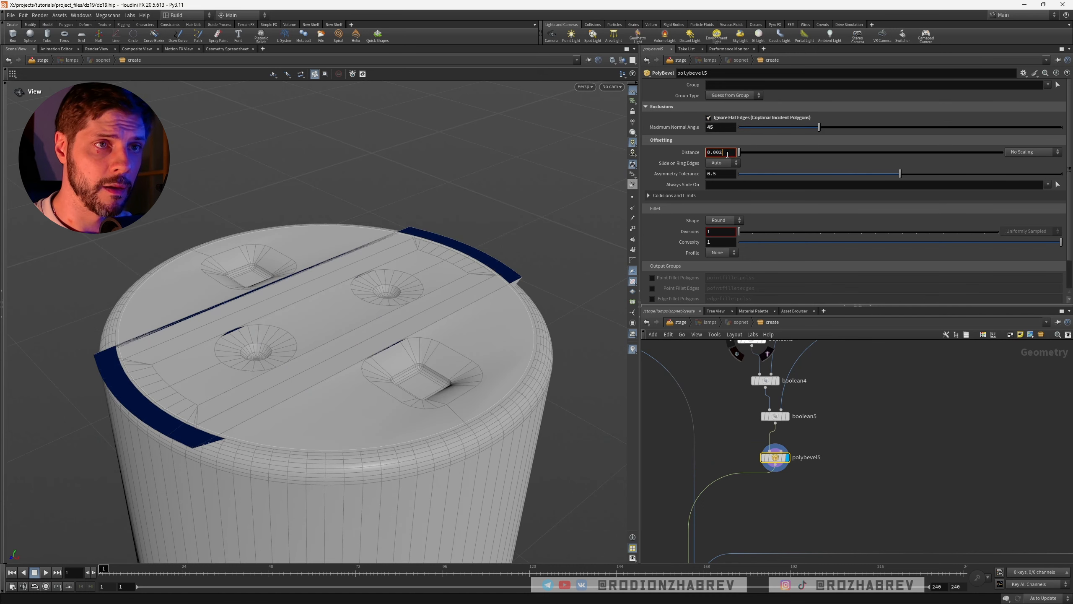
text(02)
key(Return)
drag(507, 296, 439, 371)
scroll(440, 371, down, 1)
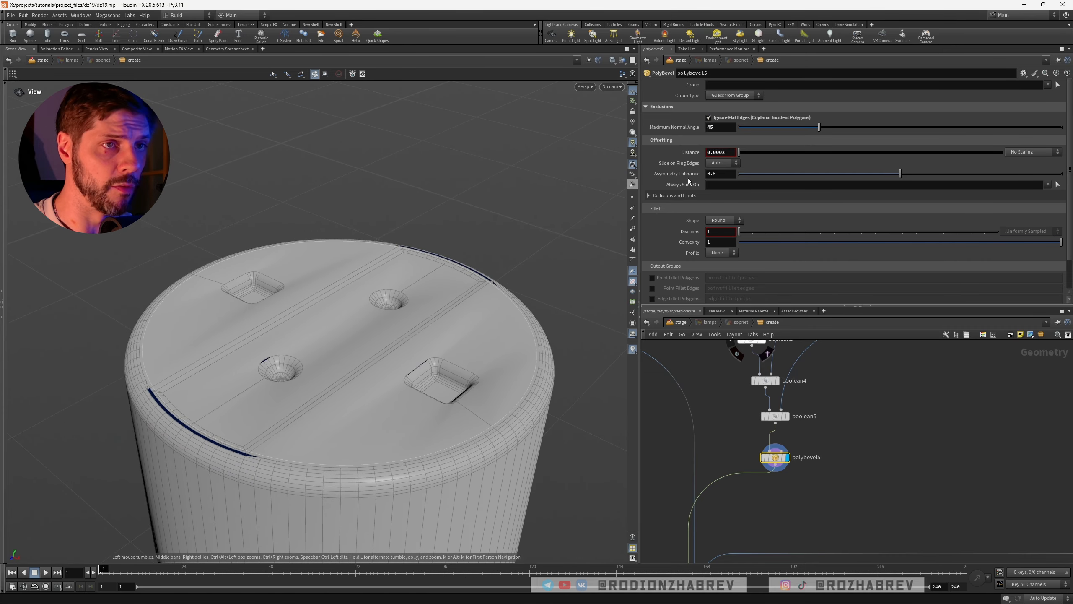
Try smaller bevel distances of 0.0001 and 0.00005 on the cylinder's top
click(729, 152)
key(BackSpace)
text(1)
key(Return)
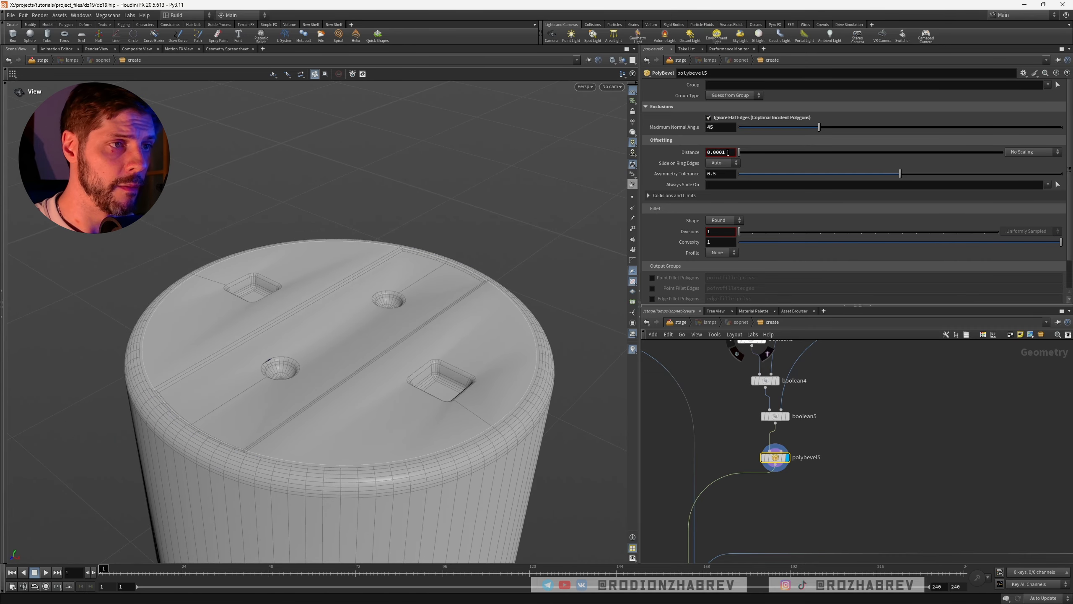
text(05)
key(Return)
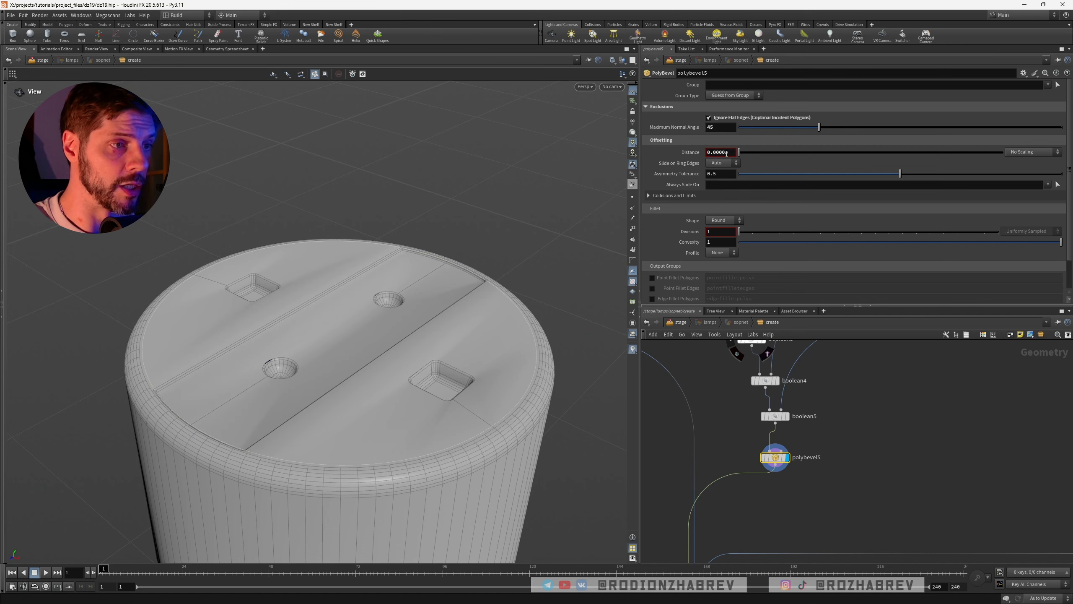
drag(554, 334, 481, 326)
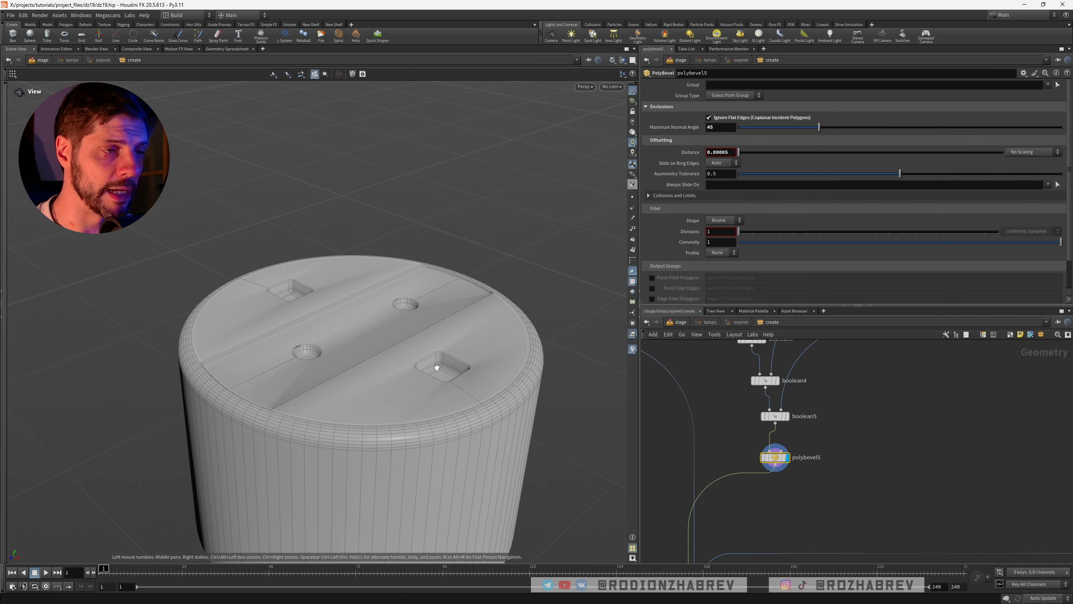
drag(437, 366, 413, 387)
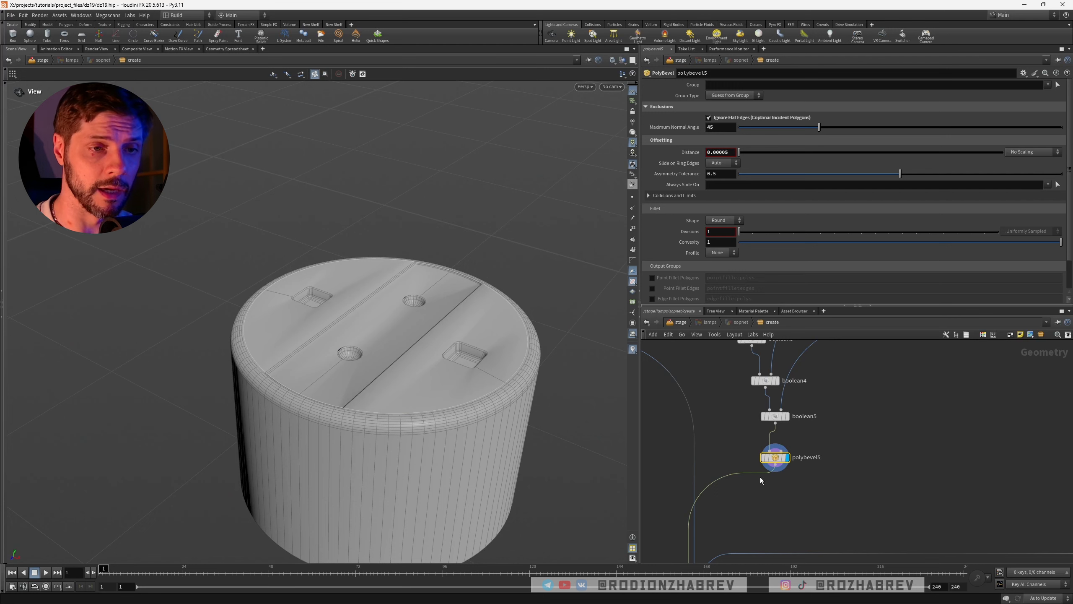
Replace the PolyBevel node with a VDB from Polygons node connected to boolean5 and displayed
key(Delete)
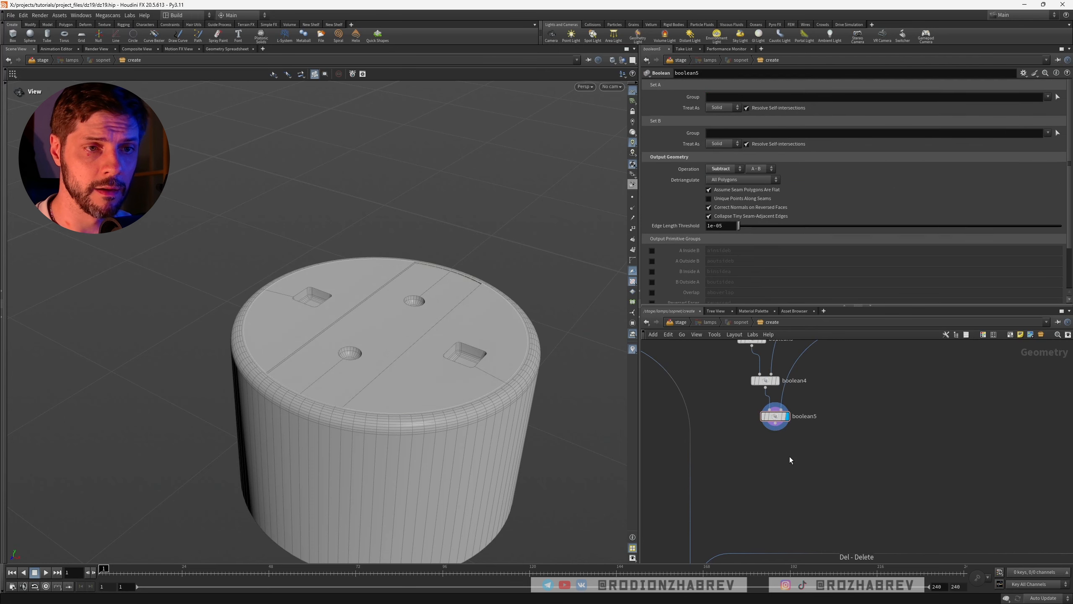
key(Tab)
mouse_move(747, 450)
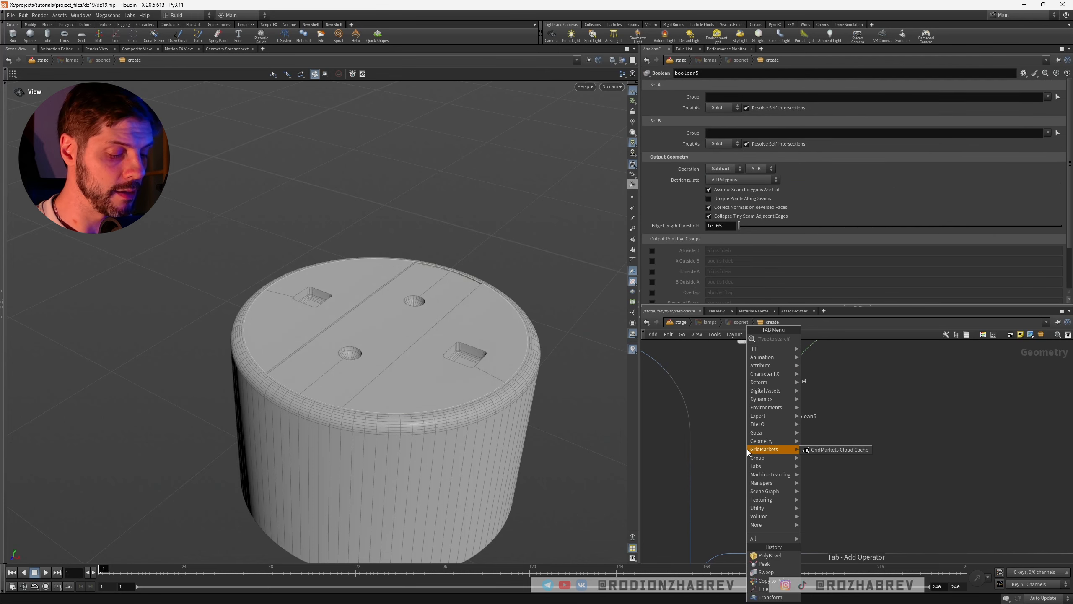
text(vdb from po)
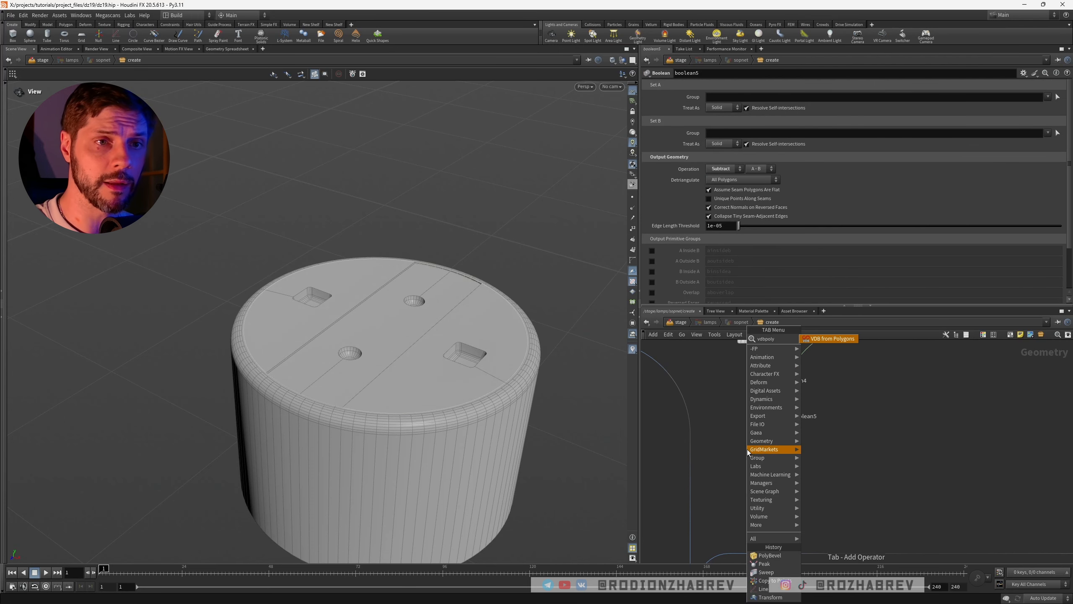
key(Return)
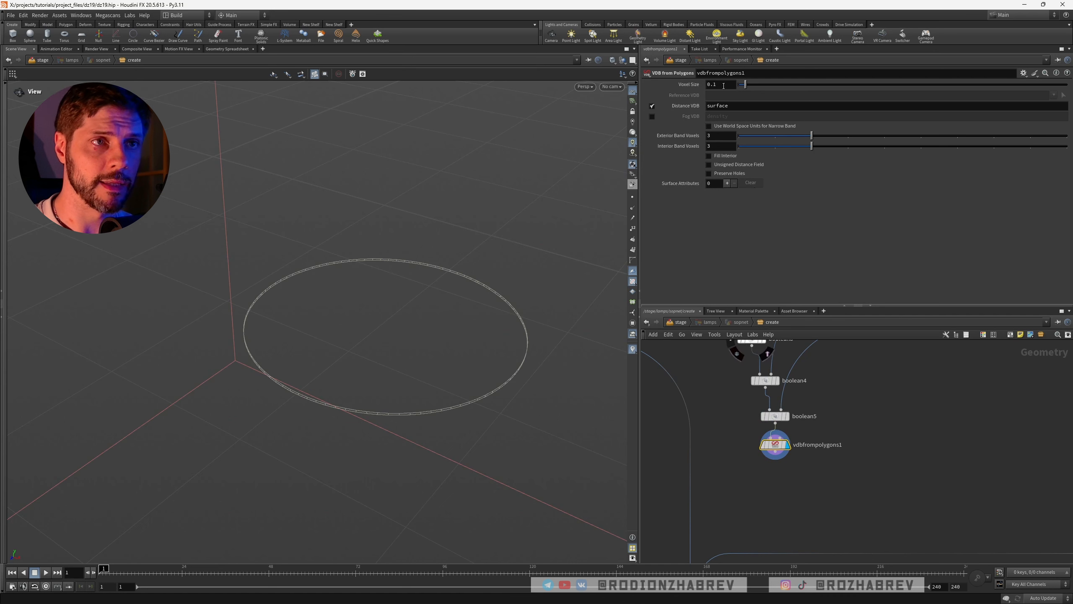
Try voxel sizes of 0.01 and 0.001 on the VDB from Polygons node
click(723, 86)
text(0.01)
key(Return)
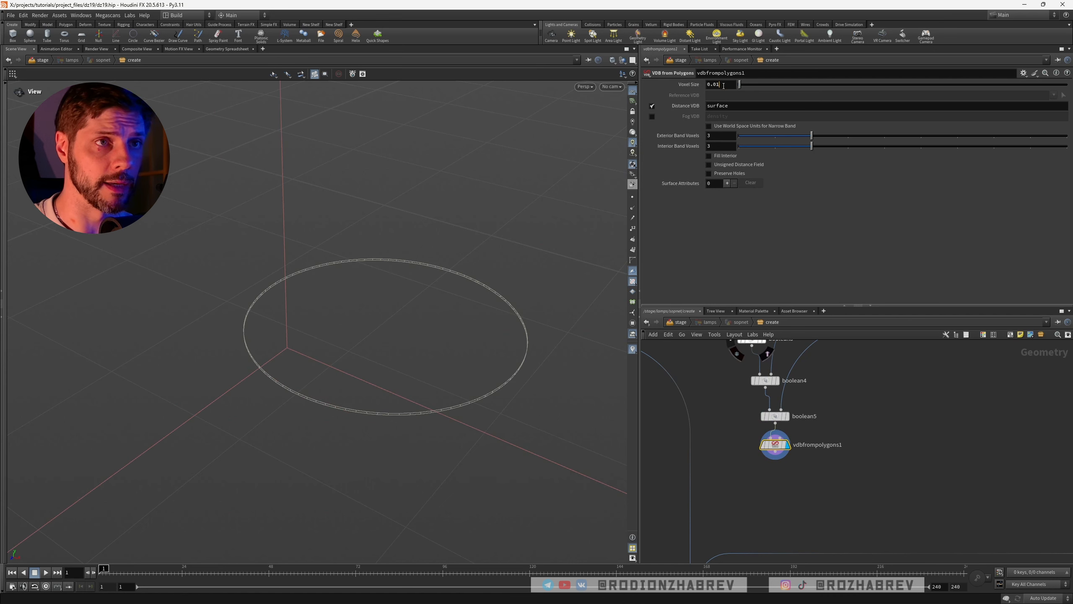
key(Return)
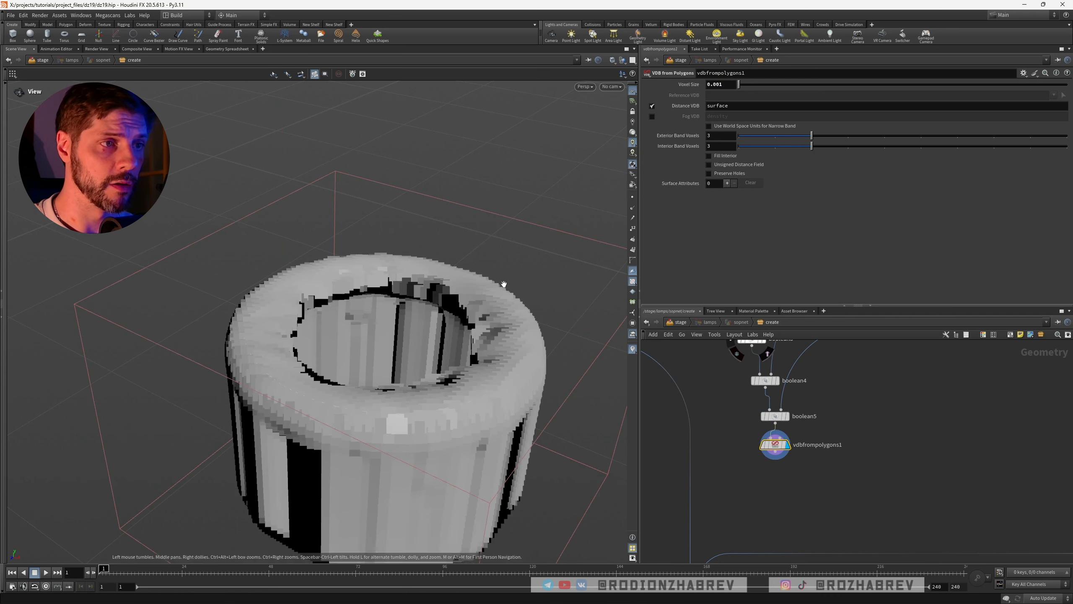
Add a Convert VDB node after vdbfrompolygons1 and set it to convert to Polygons
middle_drag(788, 480, 785, 464)
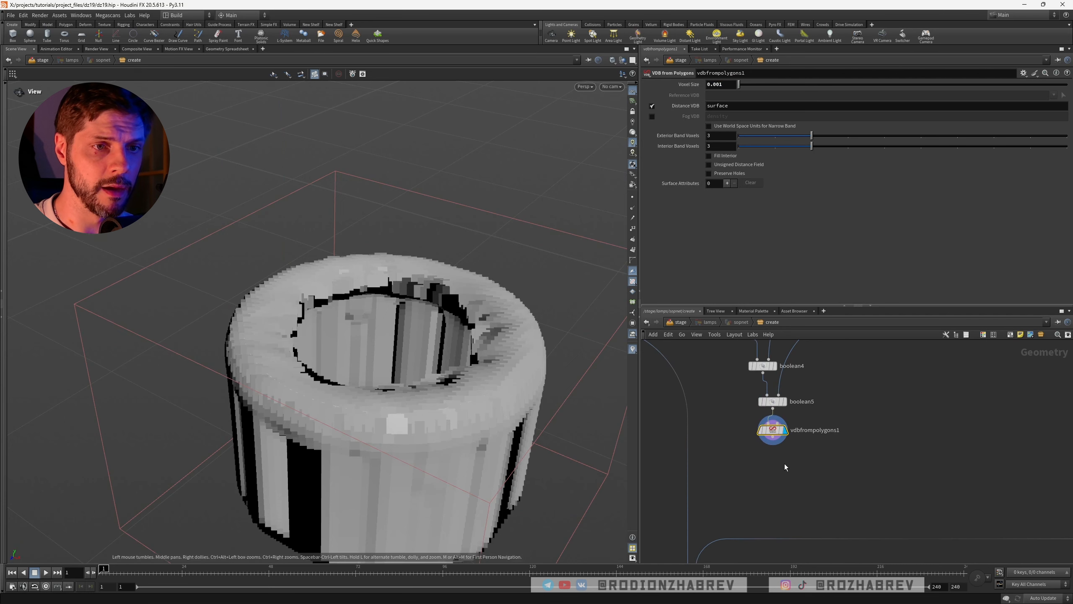
key(Tab)
text(vdb)
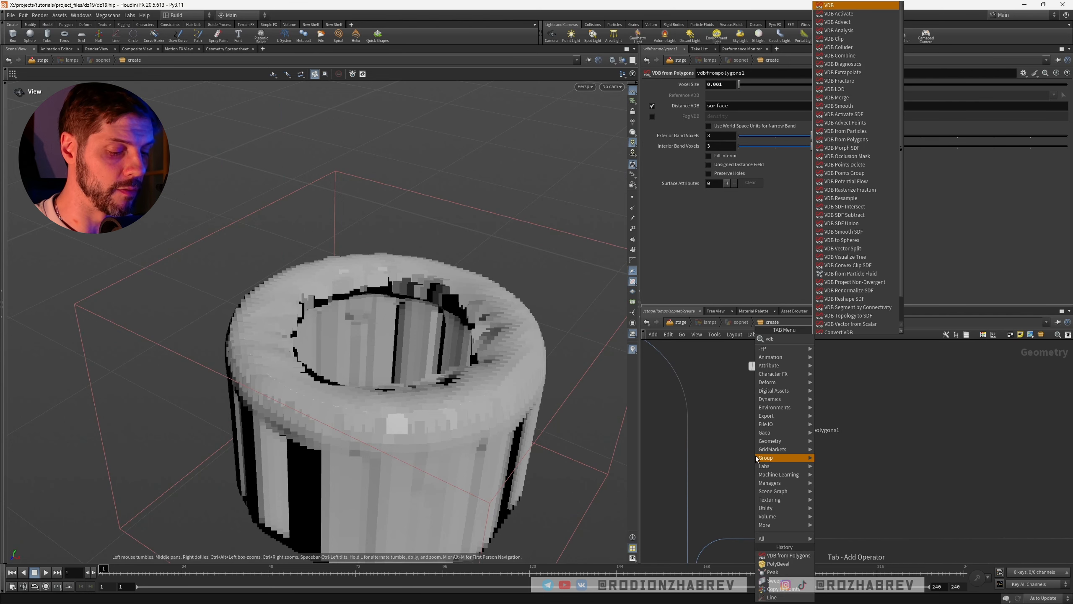
text( con)
key(Return)
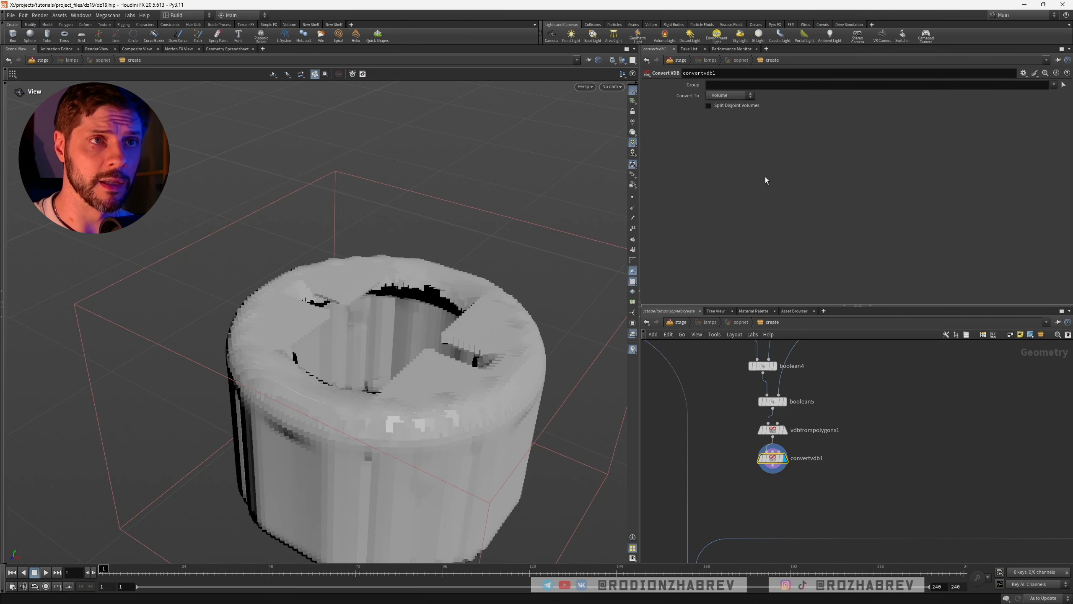
click(731, 96)
click(722, 115)
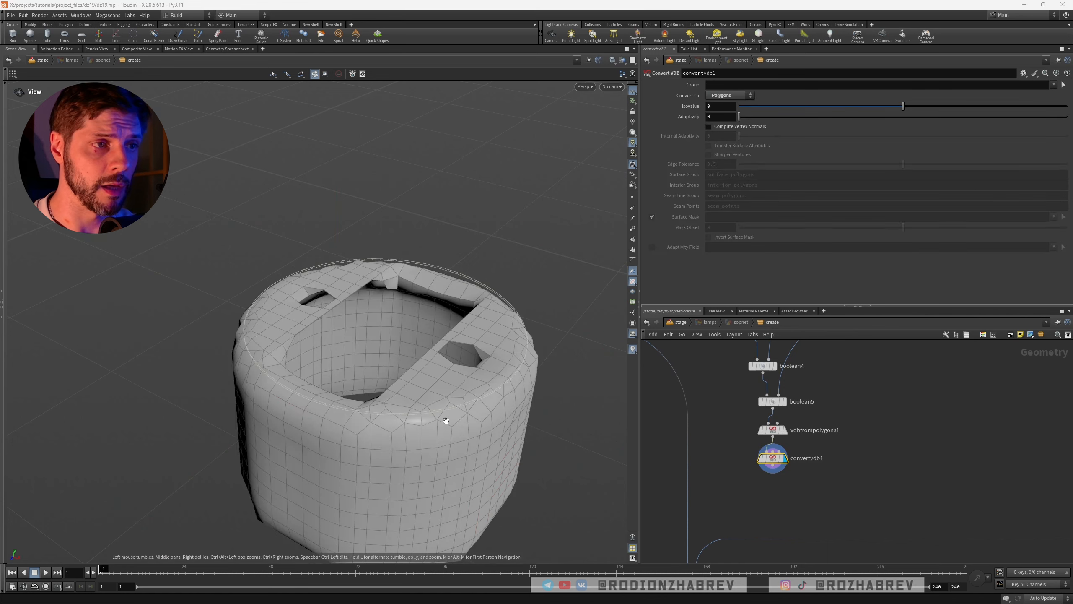
mouse_move(459, 380)
mouse_down()
mouse_move(477, 400)
mouse_move(471, 379)
mouse_up()
Set the voxel size of vdbfrompolygons1 to 0.0001 and inspect the mesh shaded without wireframe
click(763, 433)
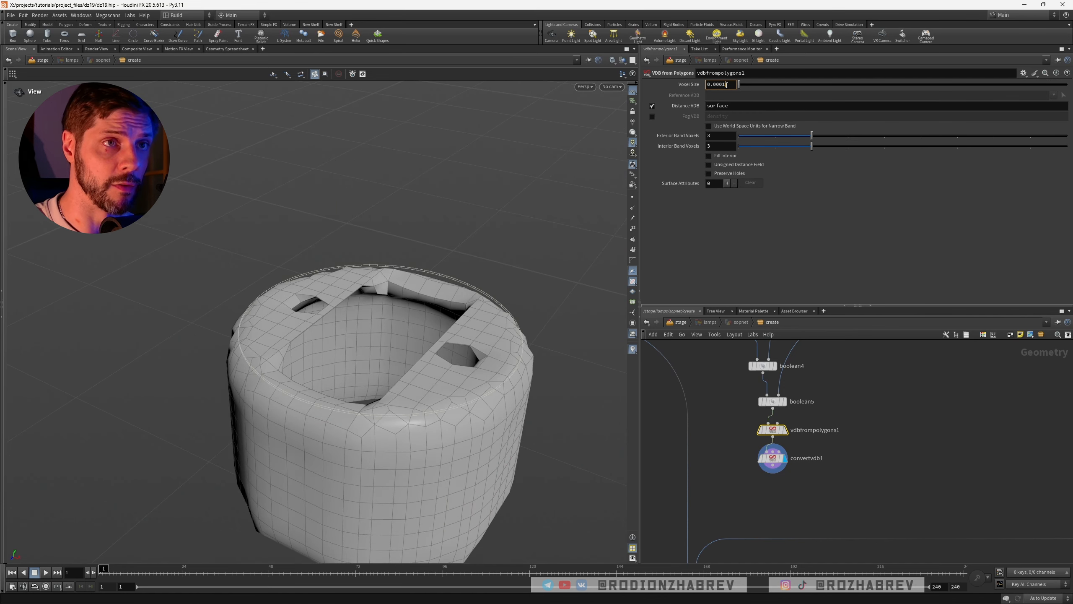
key(Return)
drag(480, 384, 436, 398)
right_drag(436, 398, 496, 382)
mouse_move(496, 381)
mouse_down()
mouse_move(417, 357)
mouse_move(478, 388)
mouse_up()
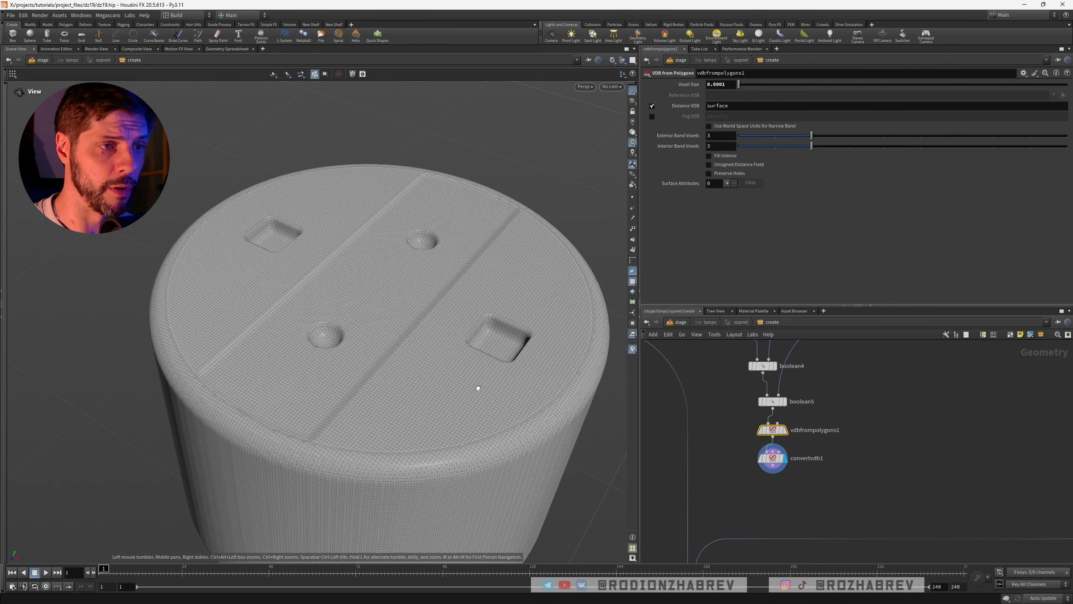
right_drag(479, 388, 395, 347)
key(shift+w)
mouse_move(408, 365)
mouse_down()
mouse_move(439, 376)
mouse_move(458, 314)
mouse_move(412, 376)
mouse_move(433, 369)
mouse_move(422, 364)
mouse_up()
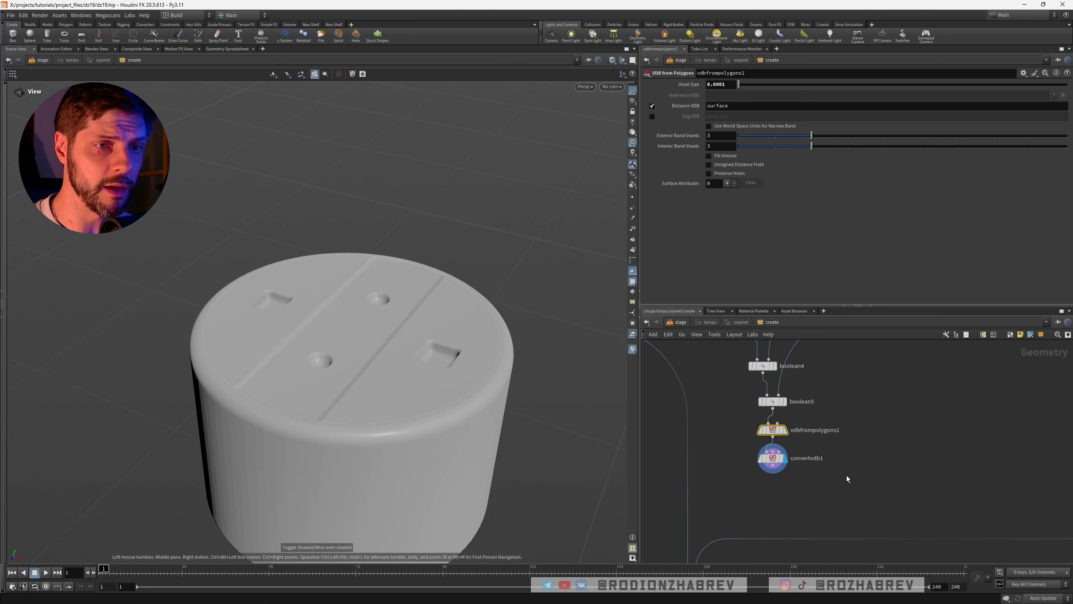
Insert a VDB Smooth SDF node between vdbfrompolygons1 and convertvdb1 and lower its smoothing iterations
drag(772, 458, 773, 482)
key(Tab)
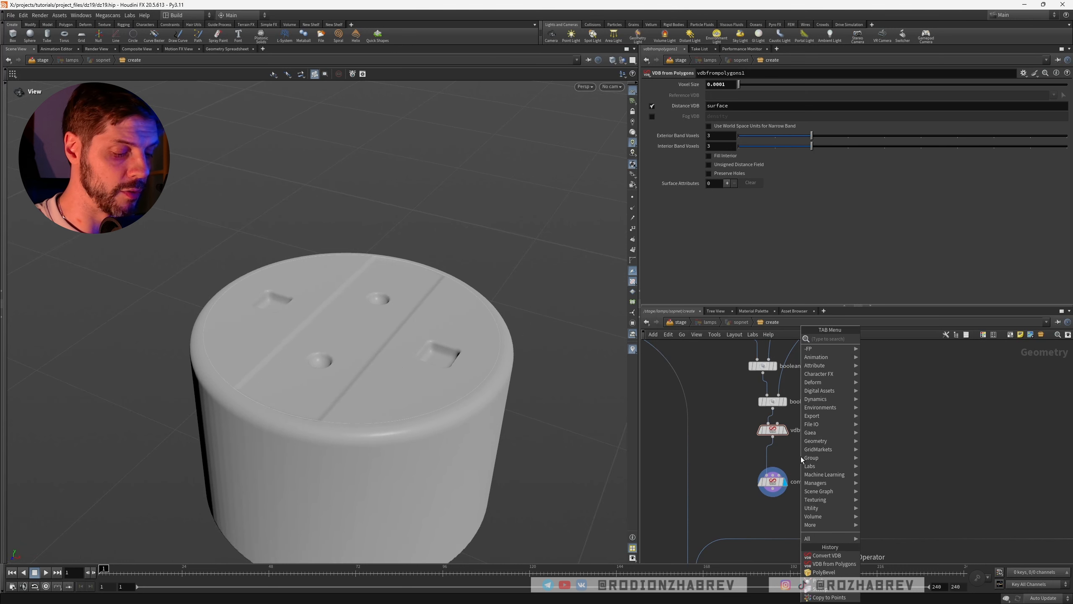
text(vdbsmoo)
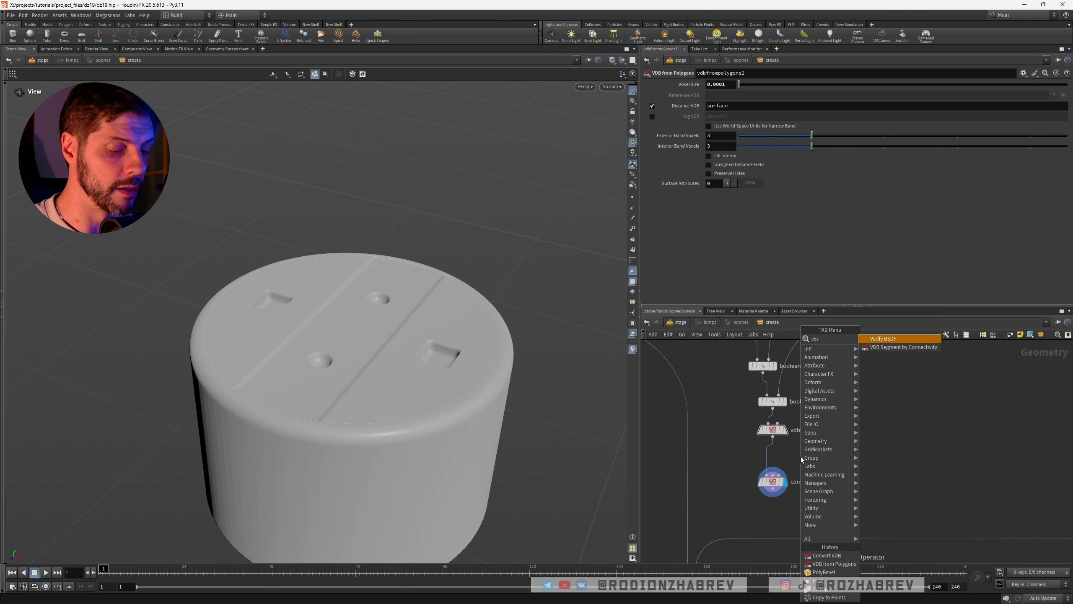
key(Down)
key(Return)
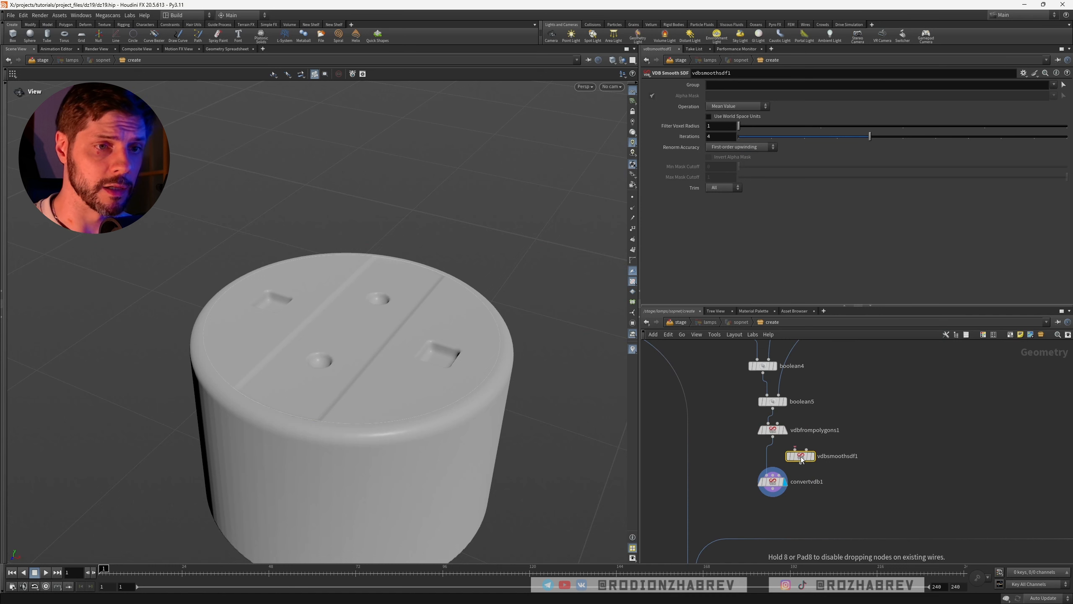
drag(802, 457, 770, 459)
drag(368, 366, 376, 373)
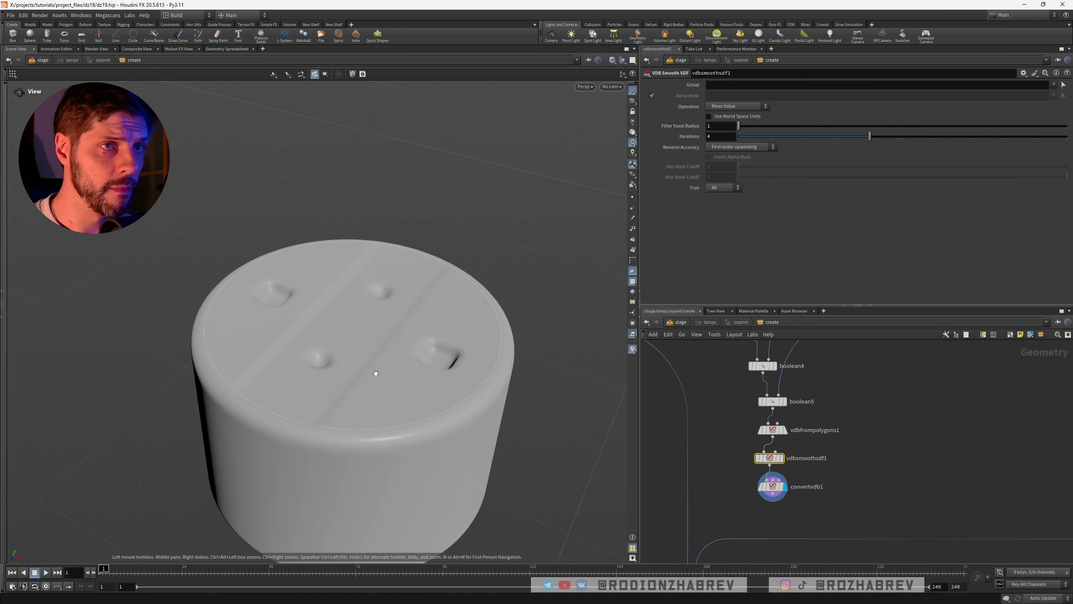
drag(869, 136, 793, 142)
mouse_move(393, 377)
mouse_down()
mouse_move(507, 340)
mouse_move(408, 356)
mouse_move(378, 414)
mouse_move(376, 371)
mouse_move(368, 380)
mouse_move(377, 375)
mouse_up()
Set the voxel size of vdbfrompolygons1 to 0.00005
click(773, 430)
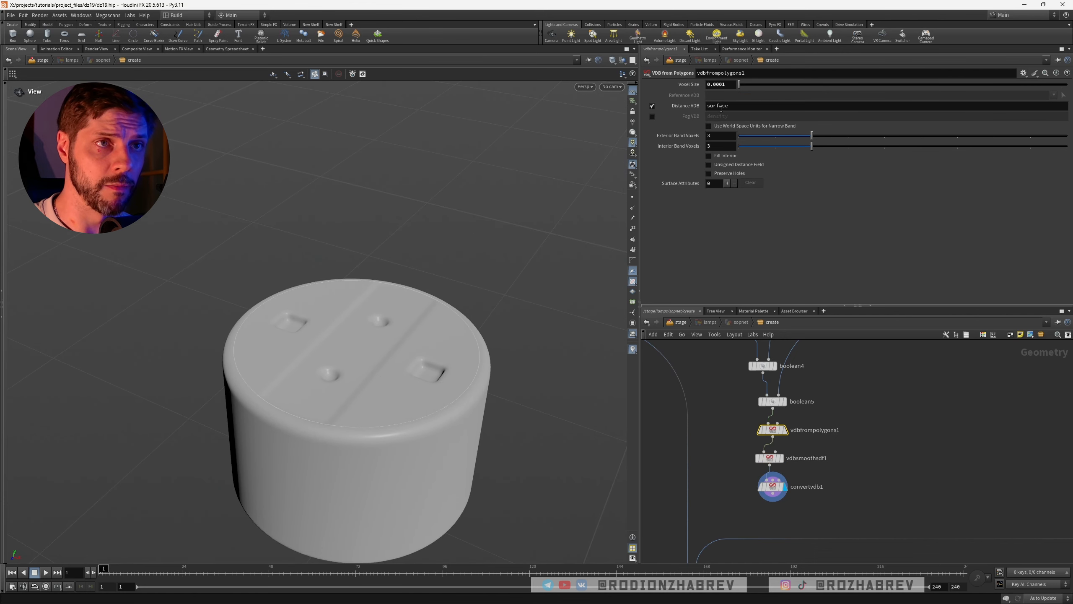
key(Return)
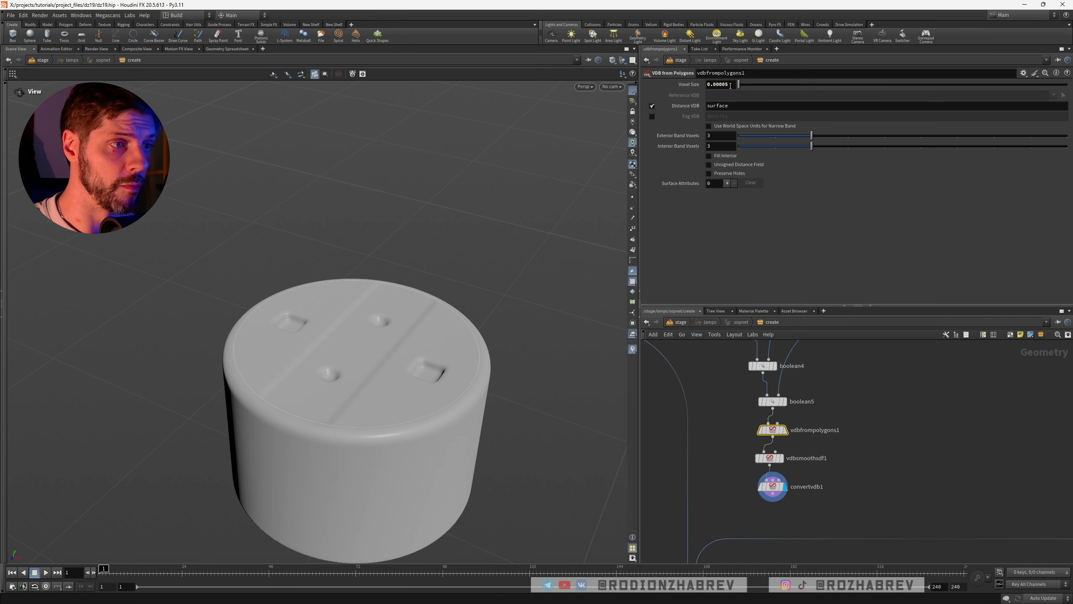
Set the voxel size of vdbfrompolygons1 to 0.000075 and inspect the softened holes and slots on the base
drag(412, 359, 353, 422)
drag(344, 427, 364, 371)
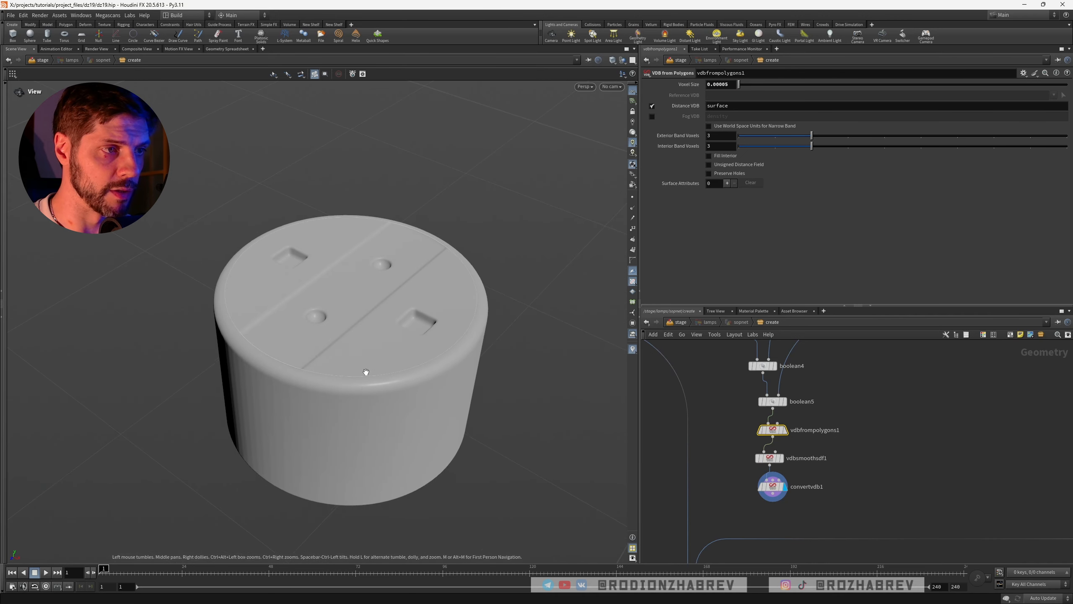
right_drag(364, 371, 382, 373)
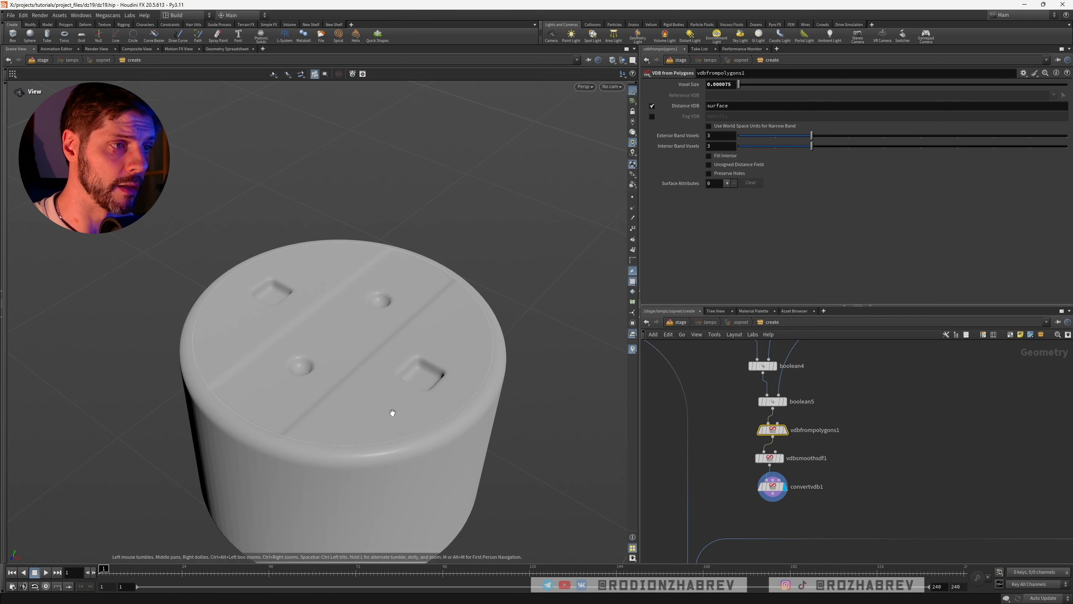
drag(393, 413, 395, 391)
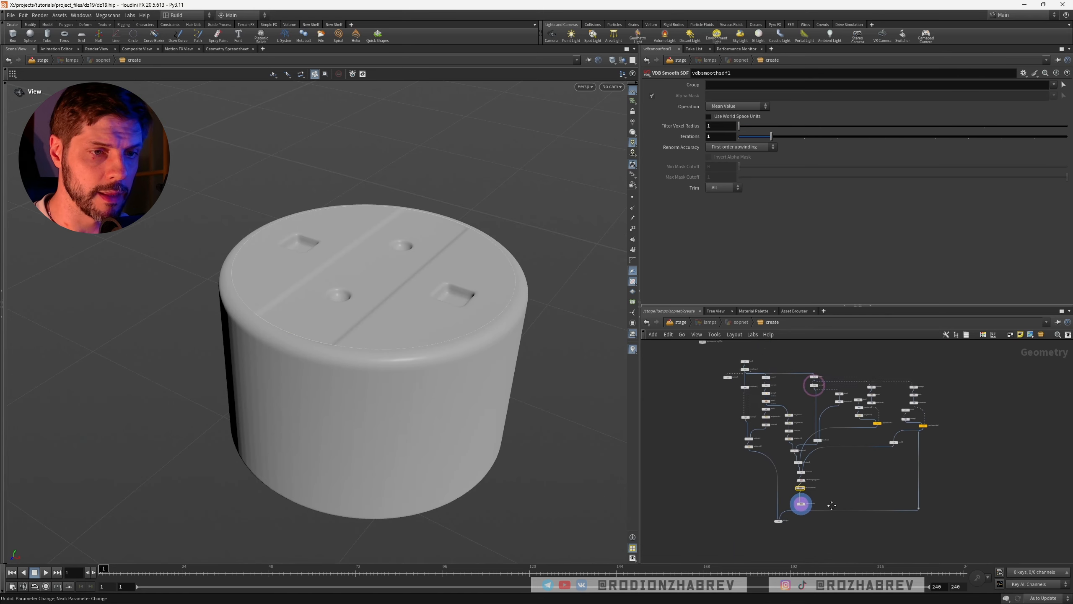
Set the Columns of sweep3 to 96*4 and inspect the roundness of the base
middle_drag(809, 505, 795, 451)
scroll(795, 448, up, 6)
middle_drag(787, 413, 791, 445)
scroll(791, 444, down, 5)
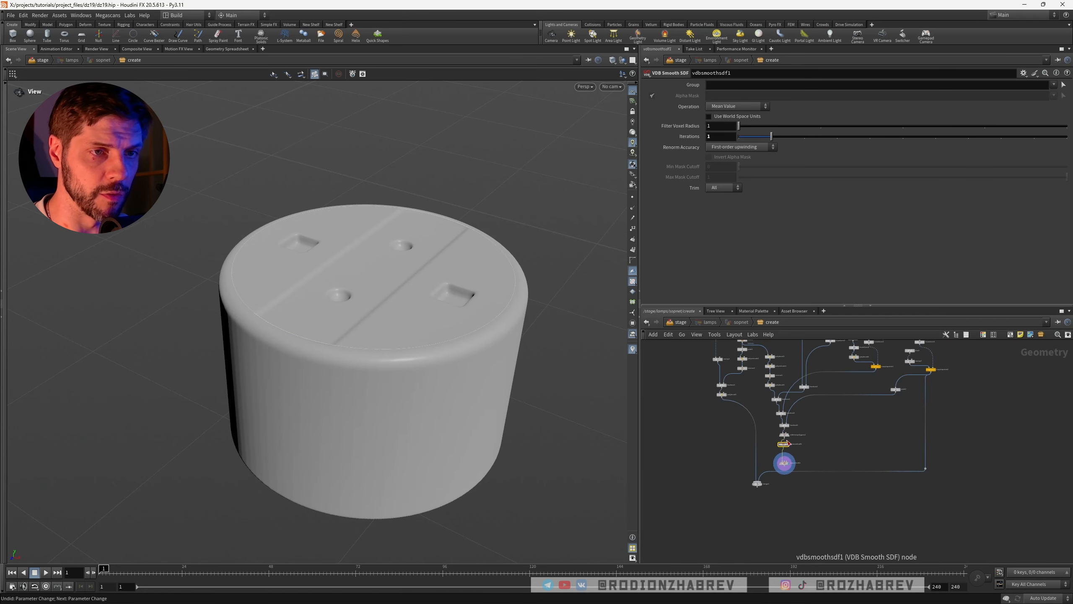
scroll(777, 413, up, 8)
click(726, 438)
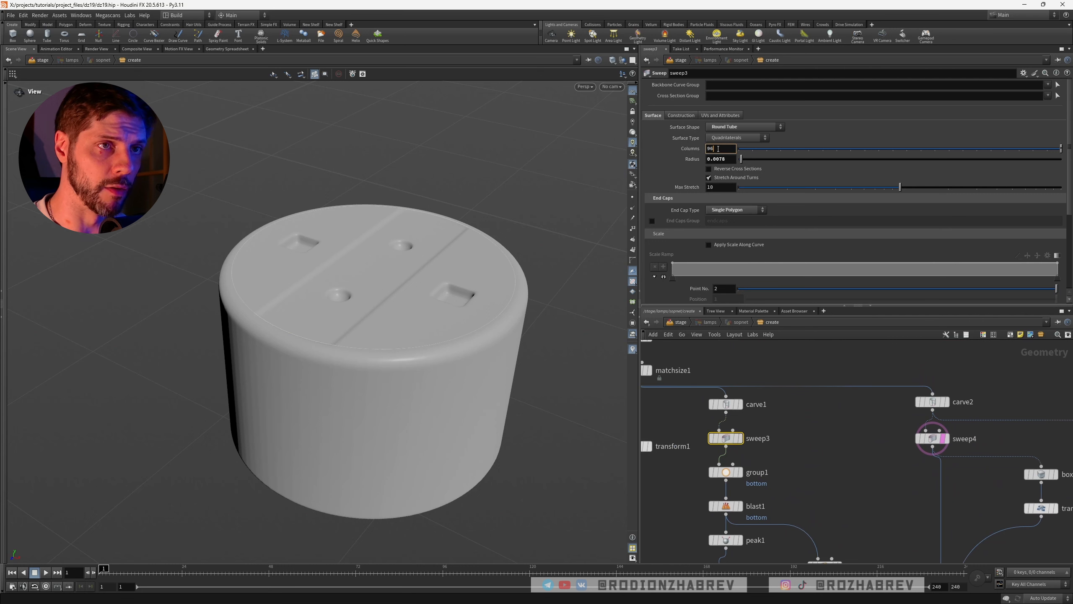
text(*2)
key(Return)
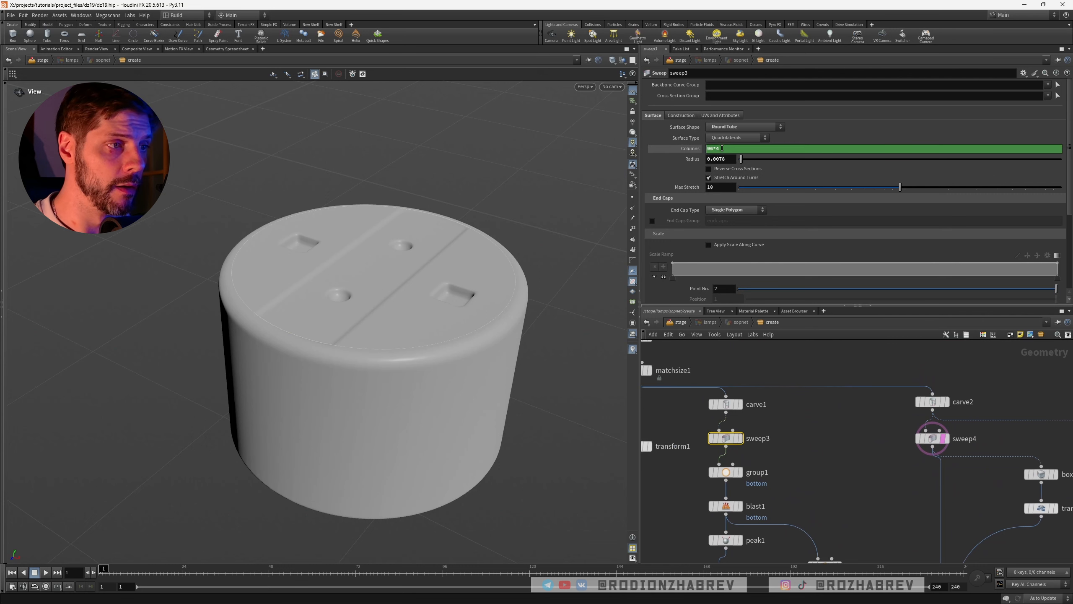
drag(418, 363, 401, 379)
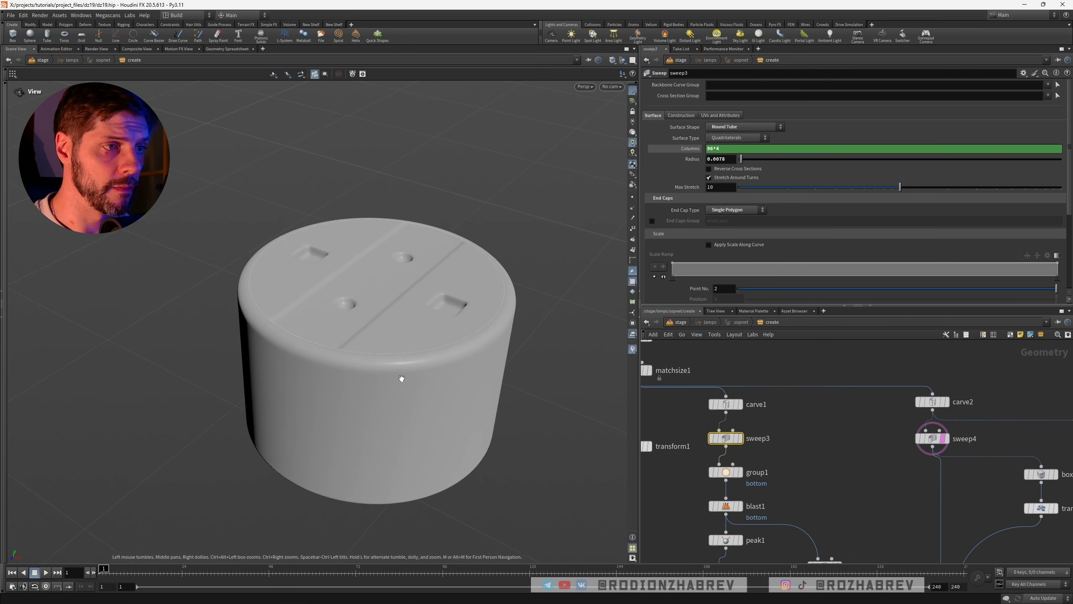
drag(457, 402, 434, 426)
Set the voxel size of vdbfrompolygons1 to 0.00005 and inspect the smoothed base
scroll(718, 457, down, 5)
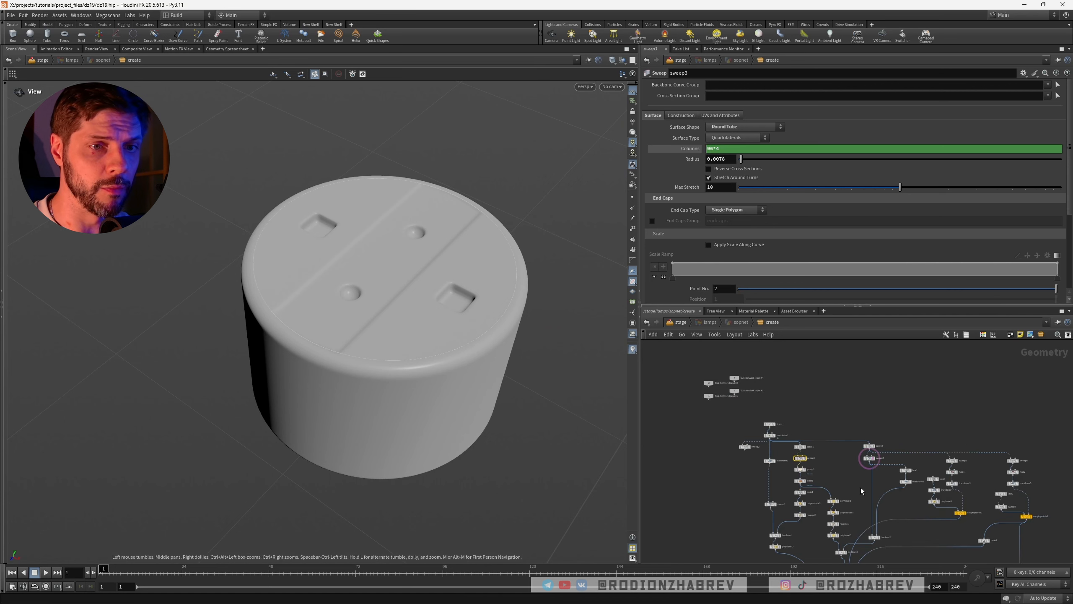
scroll(812, 459, up, 5)
click(772, 458)
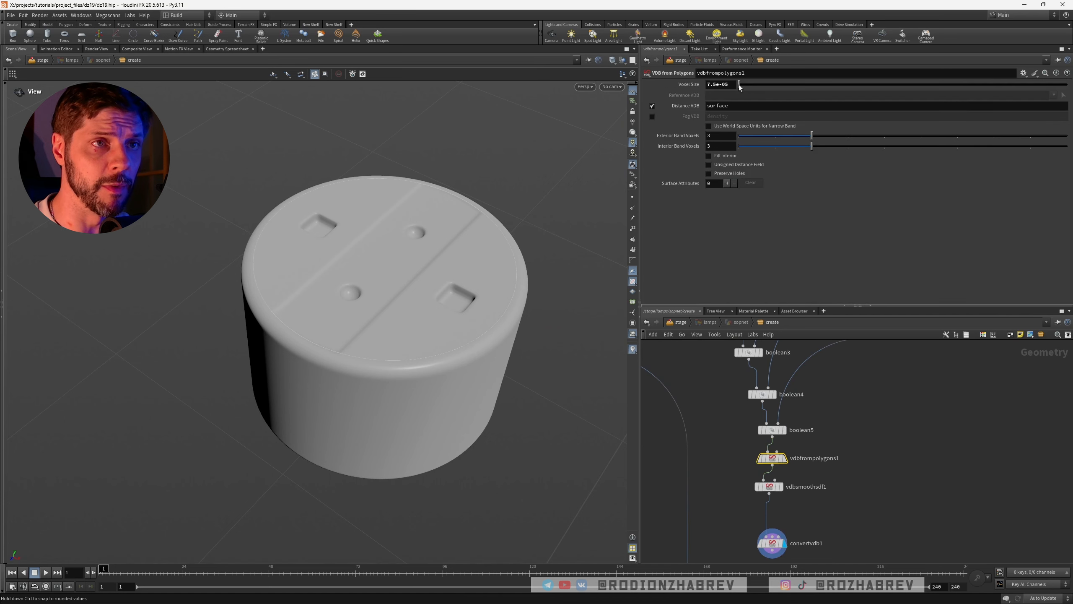
click(721, 87)
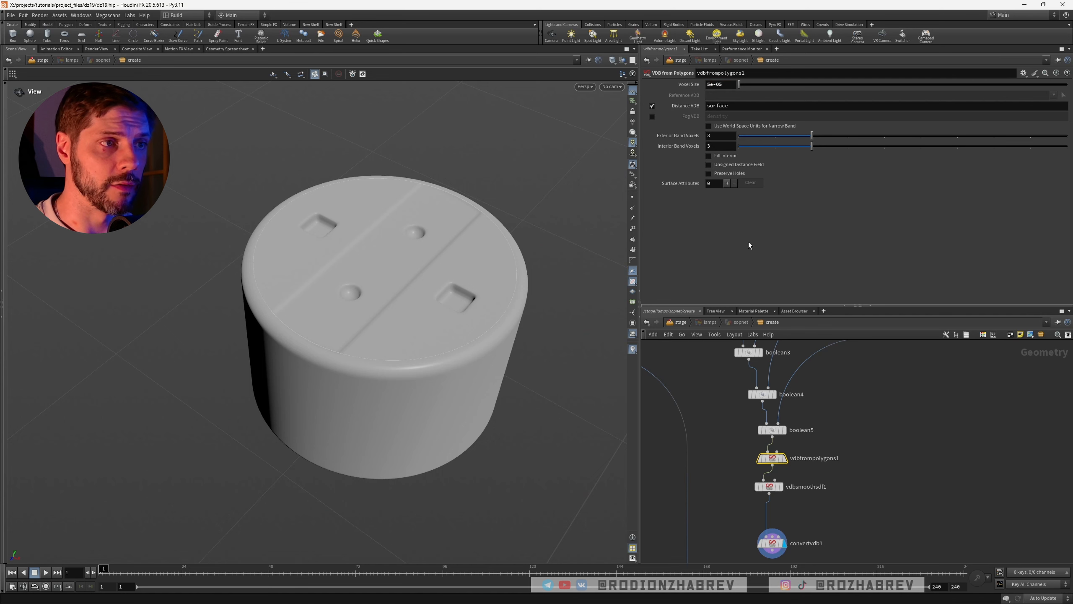
drag(412, 339, 381, 291)
drag(439, 334, 405, 308)
Display the output of merge1 and inspect the base together with the pins and the tube
scroll(874, 505, down, 5)
middle_drag(874, 505, 854, 427)
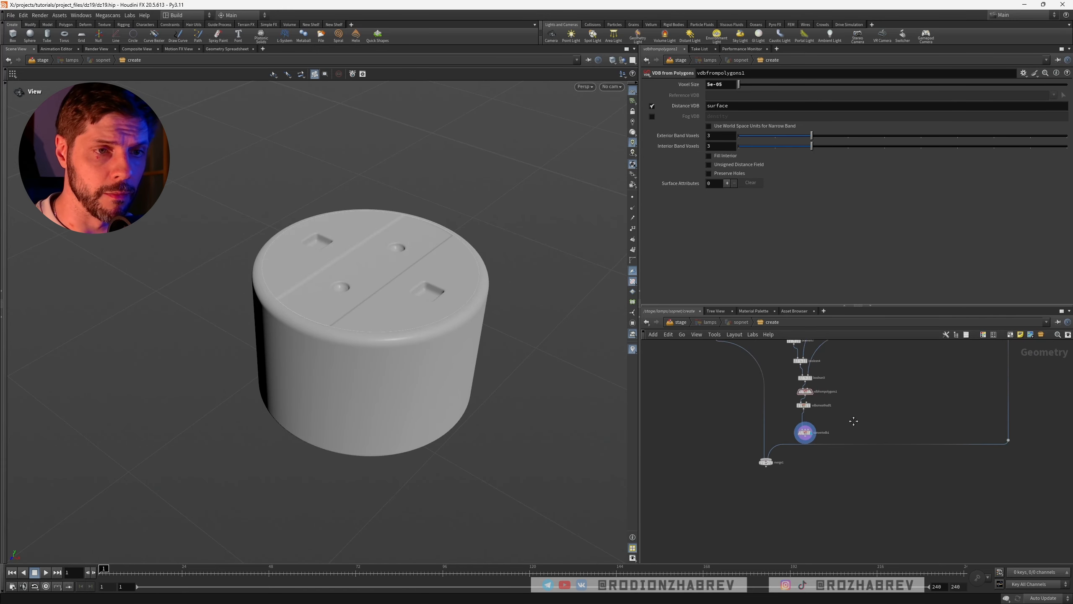
click(766, 466)
click(772, 466)
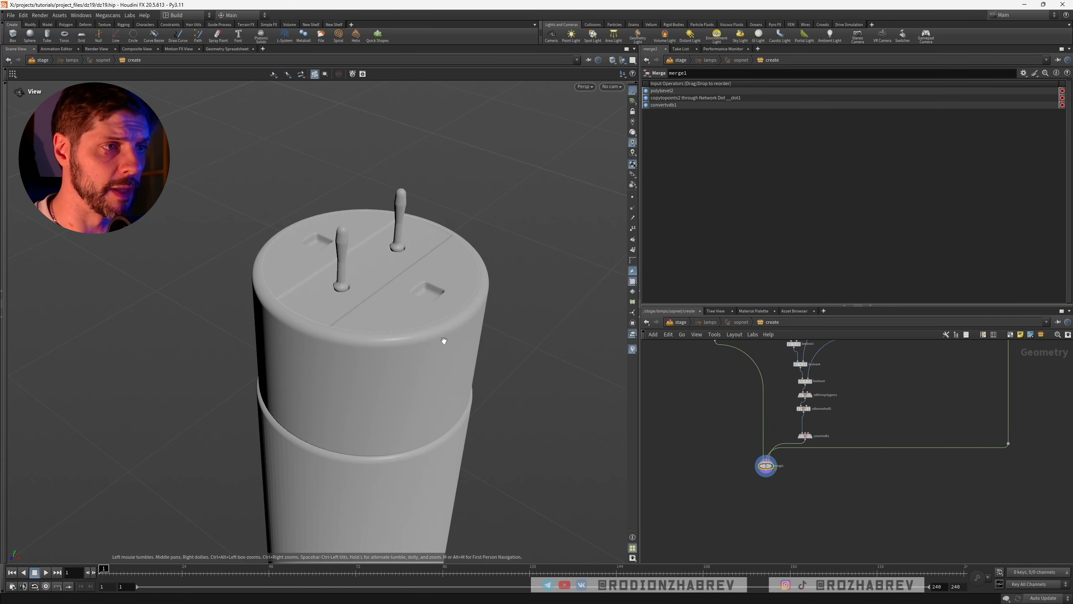
drag(425, 338, 343, 288)
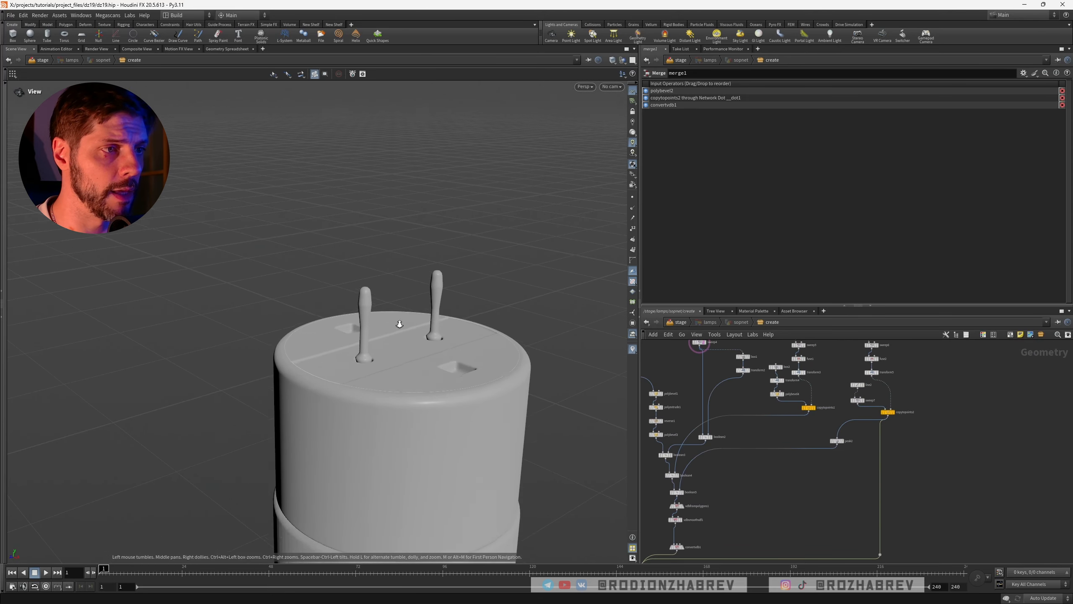
right_drag(400, 321, 519, 358)
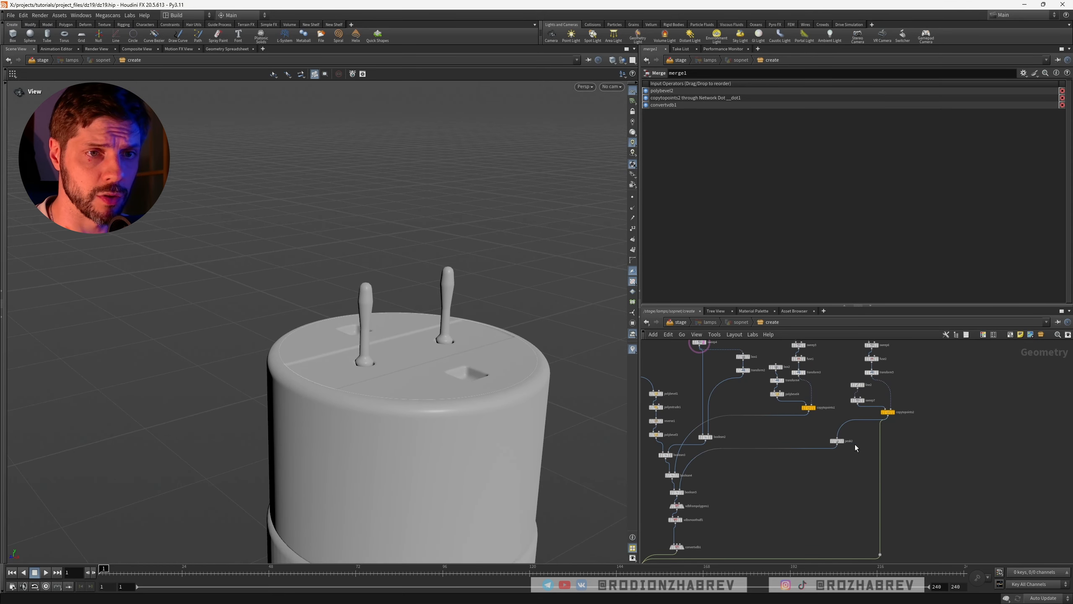
Change the Scale Ramp interpolation of sweep7 to B-Spline and inspect the pin shape
scroll(822, 432, up, 6)
click(854, 385)
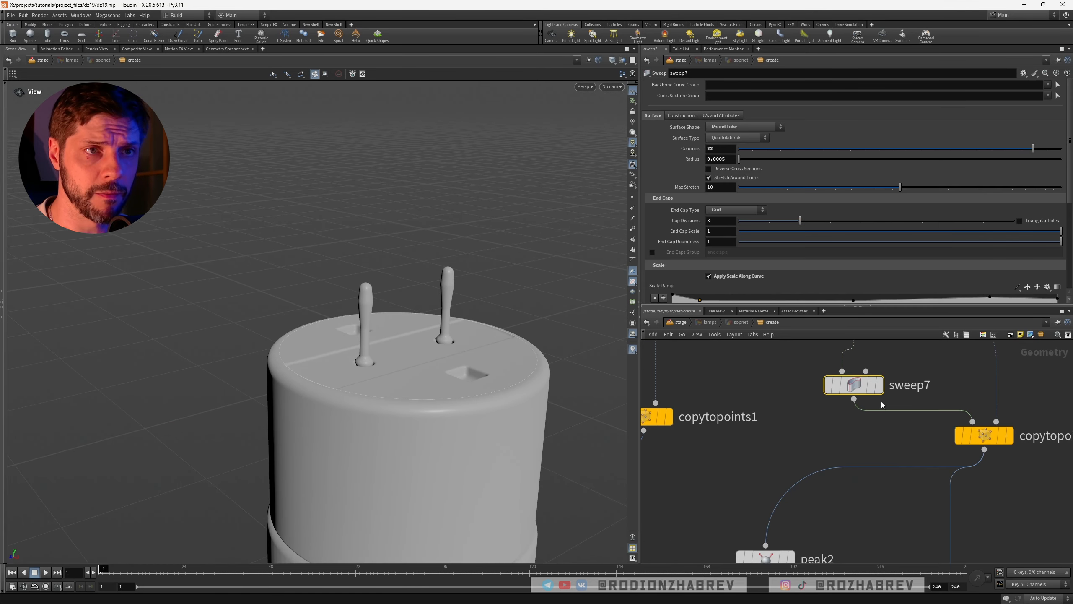
scroll(822, 207, down, 5)
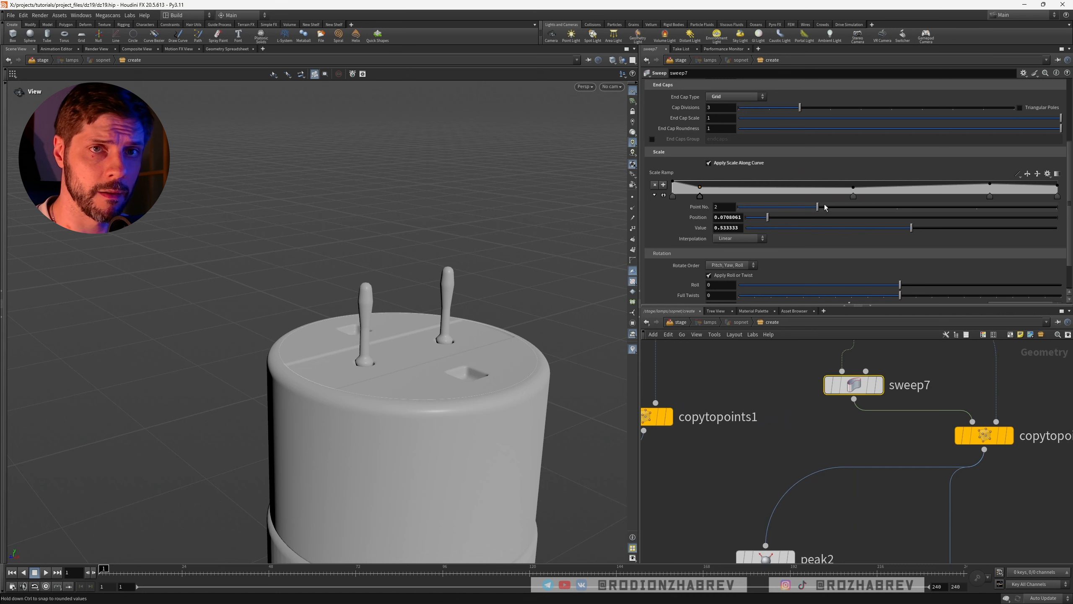
click(1018, 176)
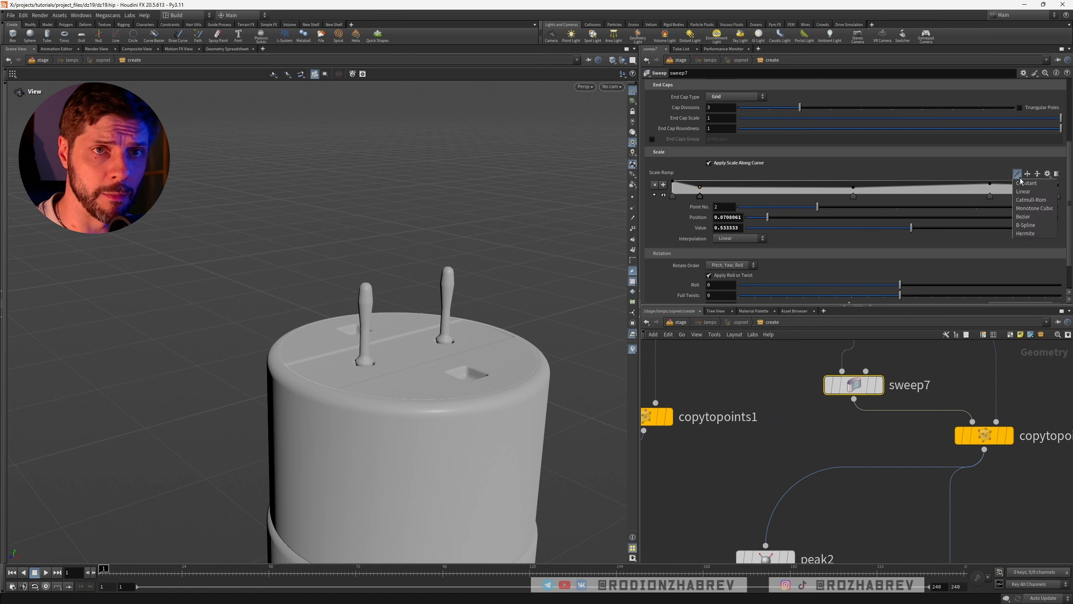
click(1026, 226)
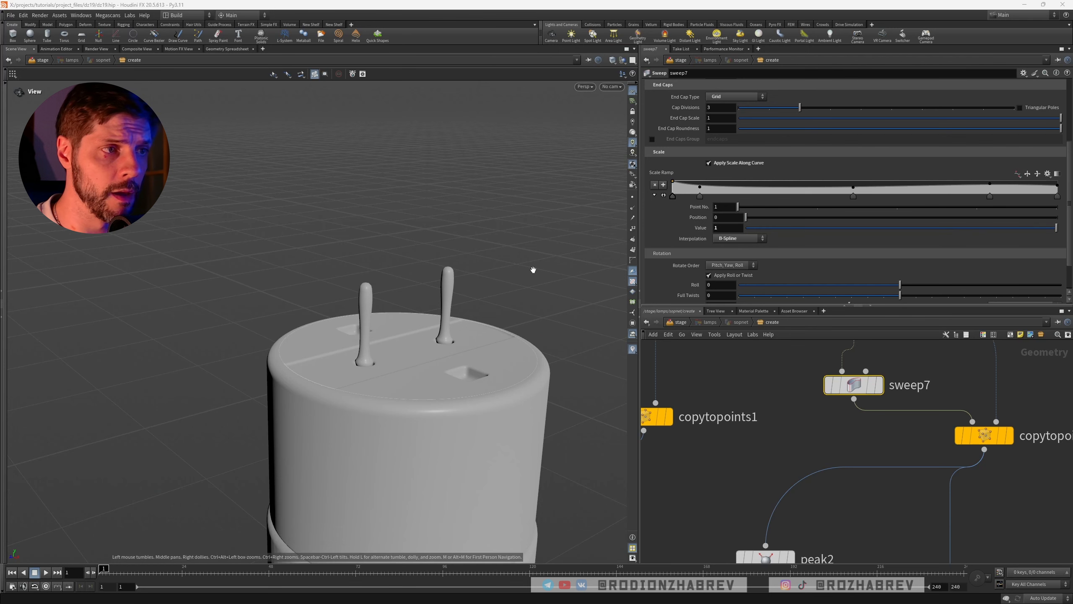
drag(461, 312, 428, 274)
drag(366, 319, 384, 284)
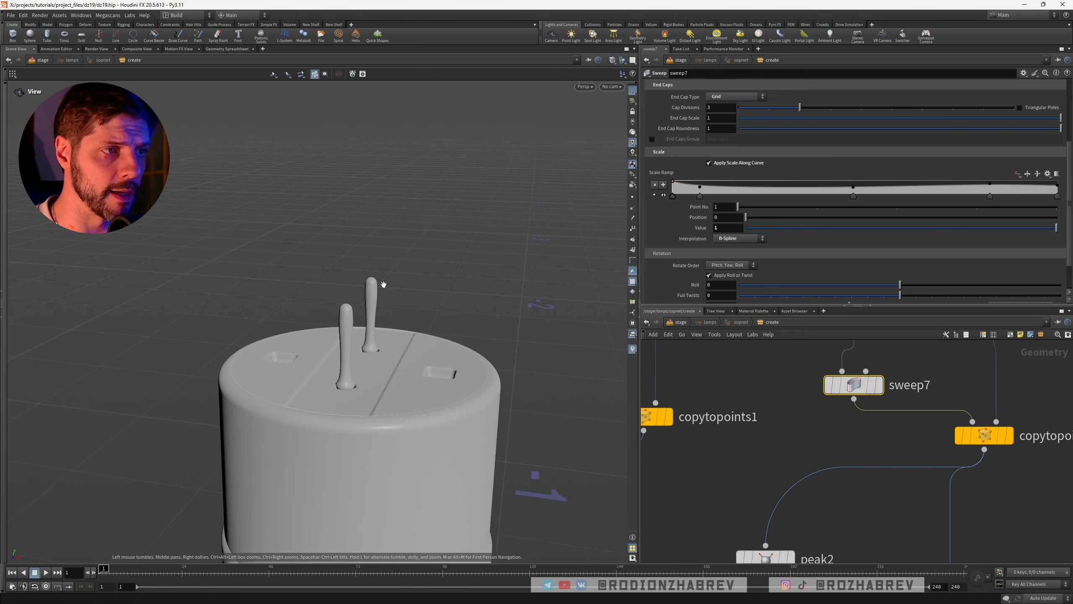
mouse_move(366, 341)
mouse_down()
mouse_move(354, 358)
mouse_move(359, 329)
mouse_up()
scroll(359, 328, up, 2)
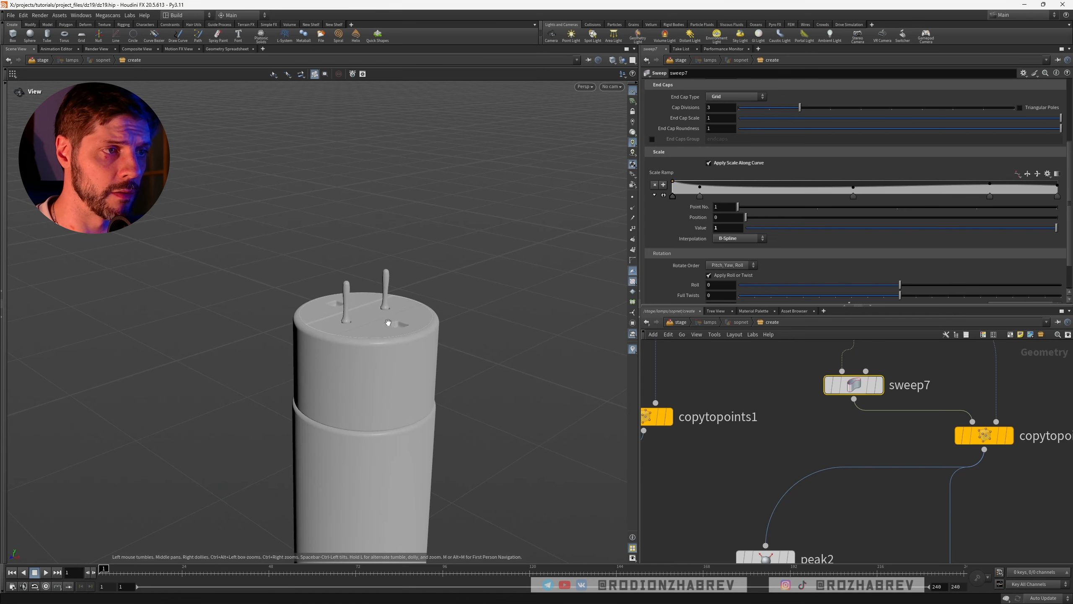
Save the scene file dz19.hip and clear the selection of all nodes except copytopoints2
click(818, 441)
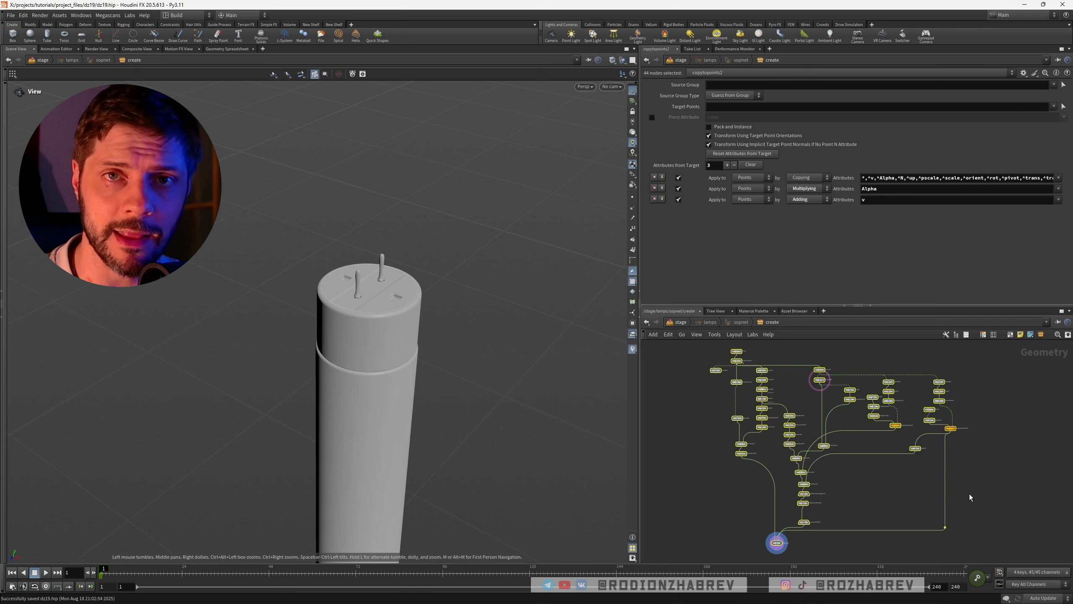
key(ctrl+s)
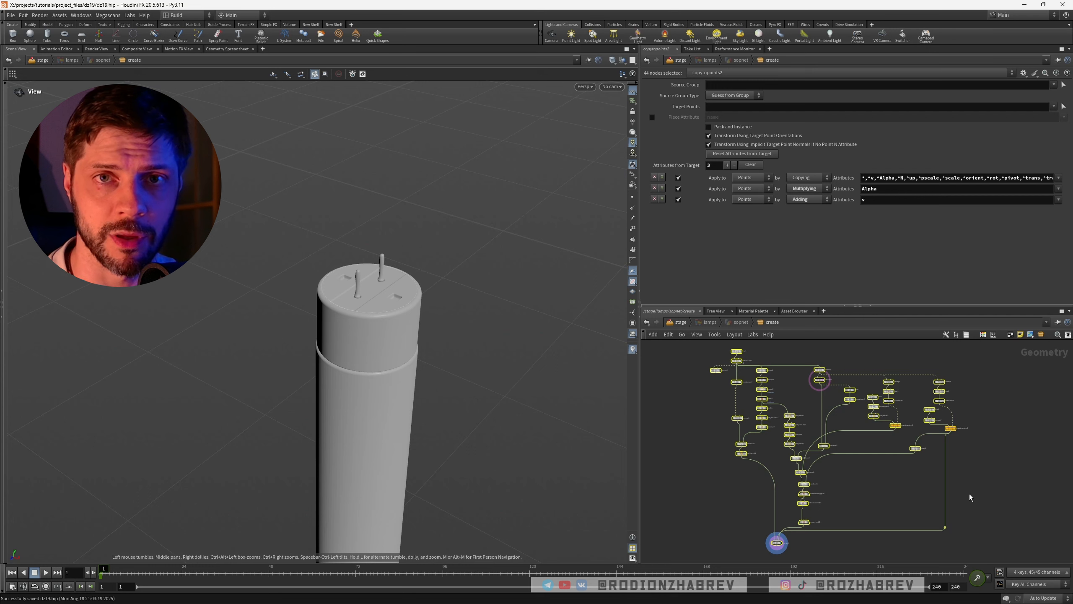
click(970, 494)
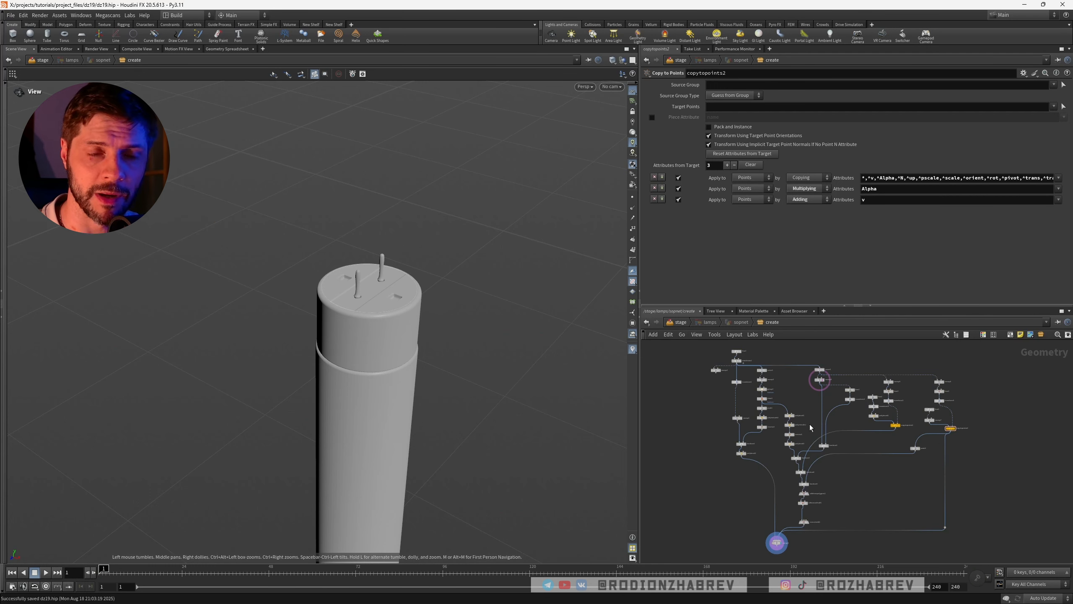
Check the distance settings of polyextrude2, peak1 and polyextrude1, and save the scene
scroll(805, 420, up, 5)
scroll(805, 449, up, 4)
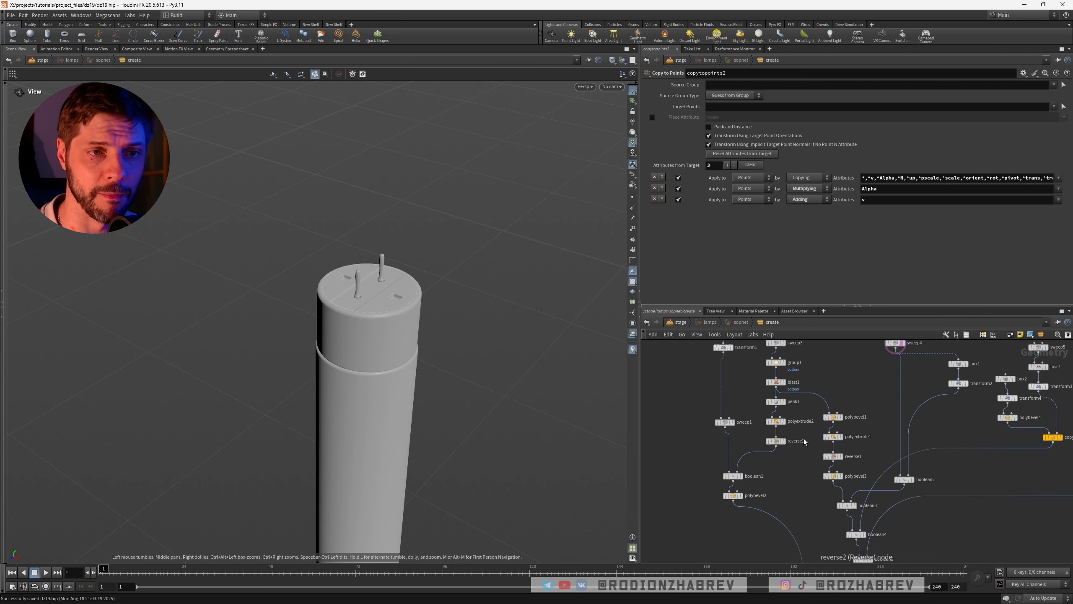
click(809, 416)
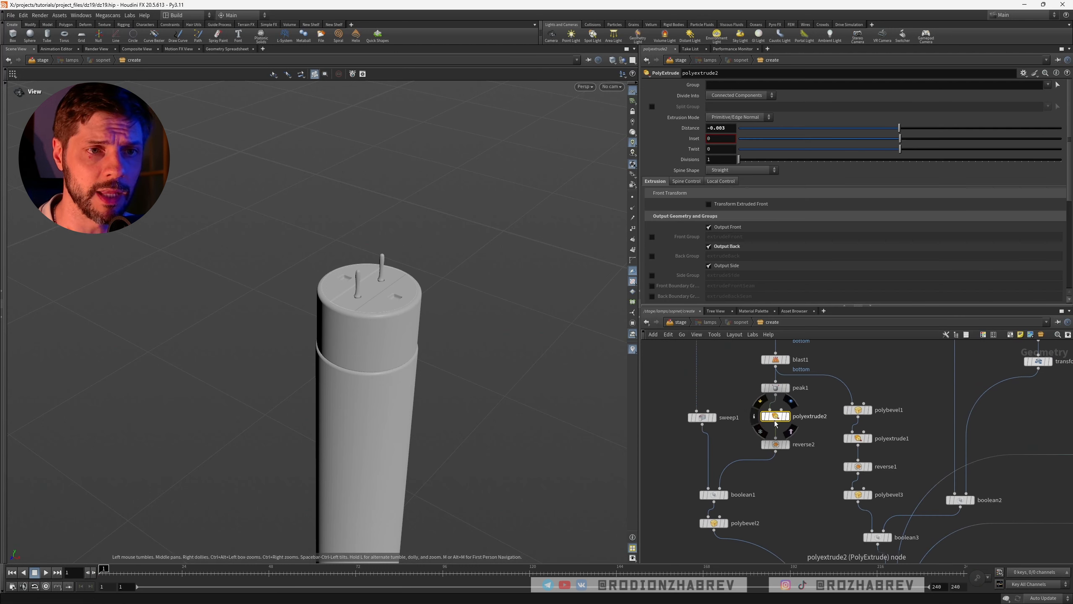
click(776, 388)
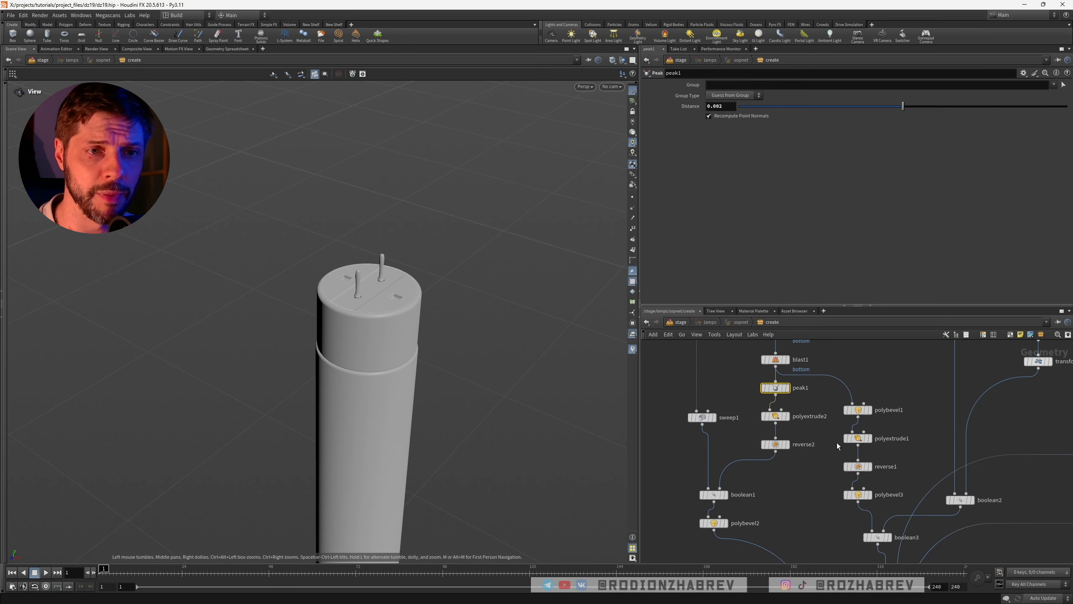
drag(846, 437, 849, 439)
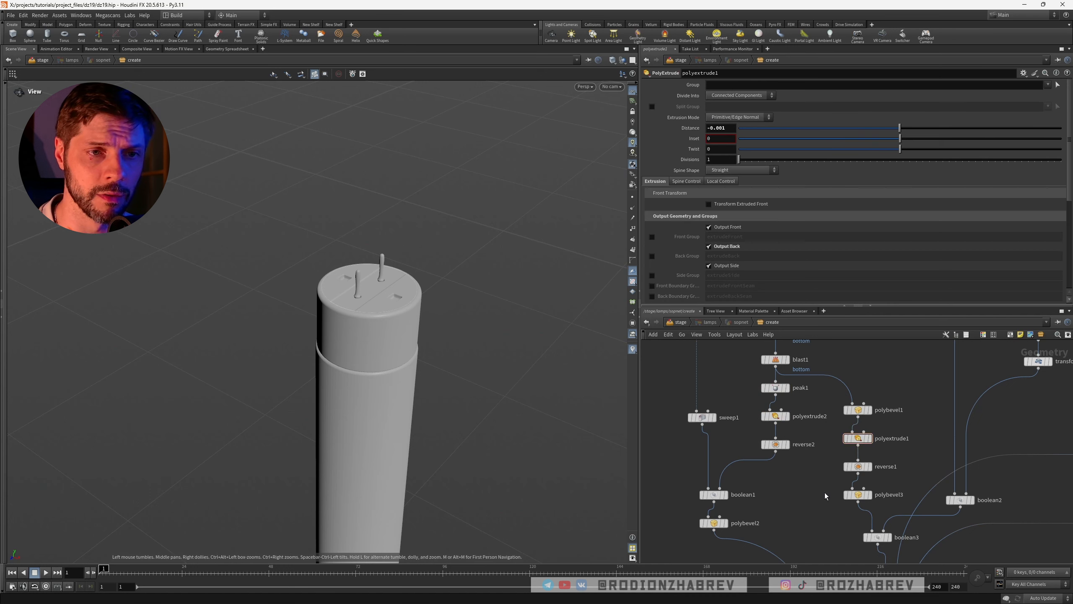
scroll(826, 493, down, 5)
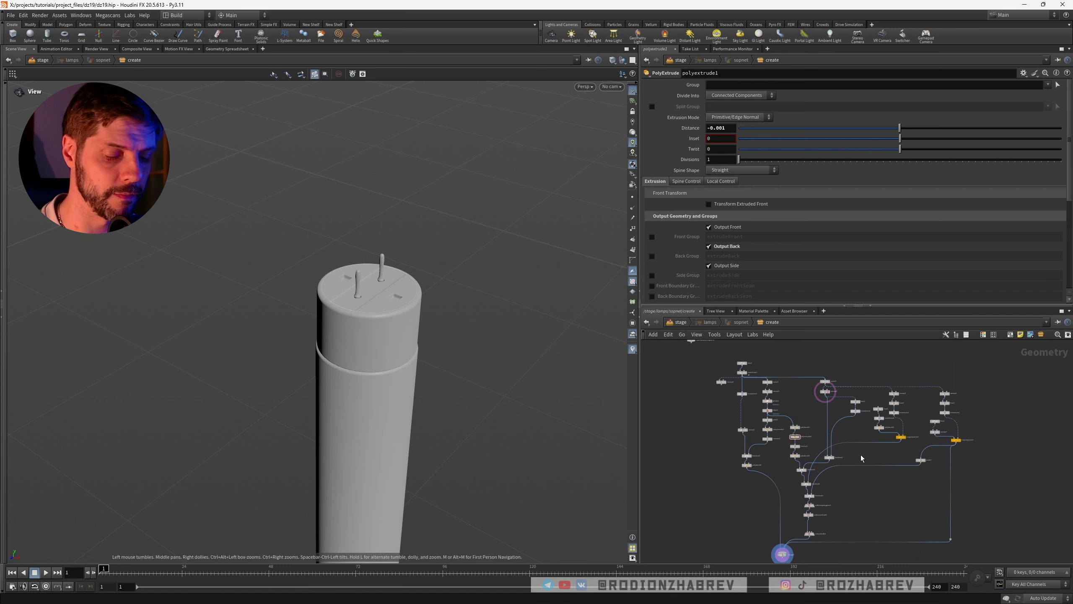
middle_drag(860, 455, 863, 440)
key(ctrl+s)
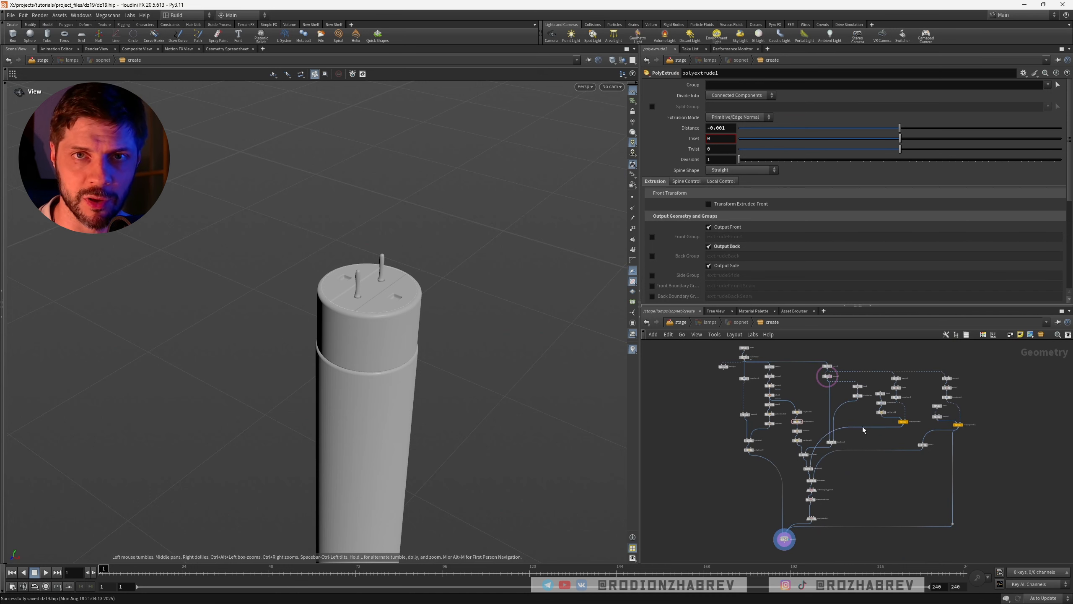
Examine the full length of the lamp tube and the complete node network from line1 to the final merge
scroll(796, 385, up, 10)
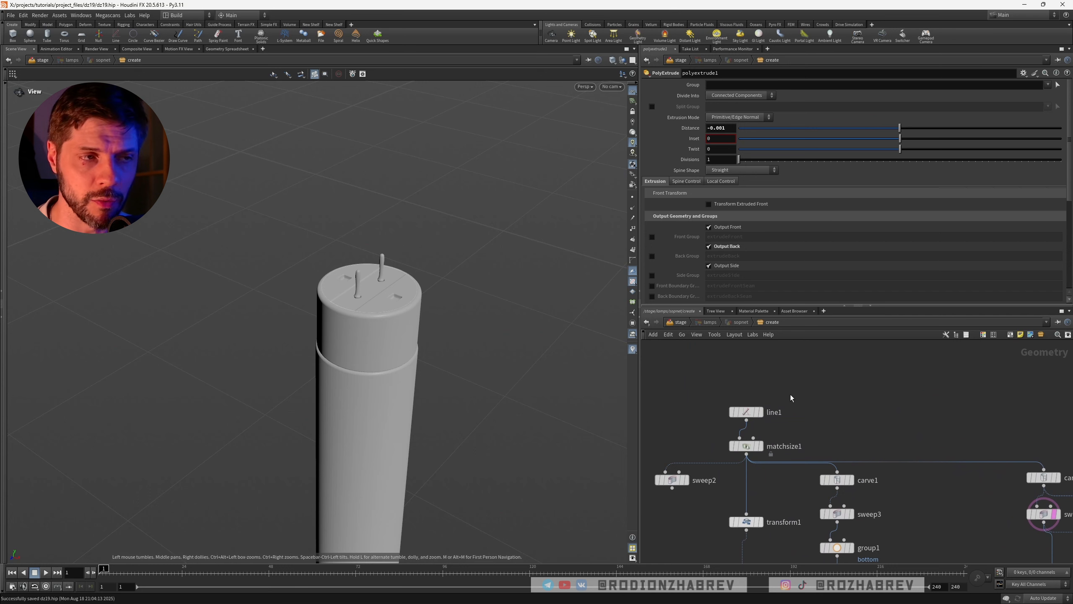
scroll(418, 367, down, 15)
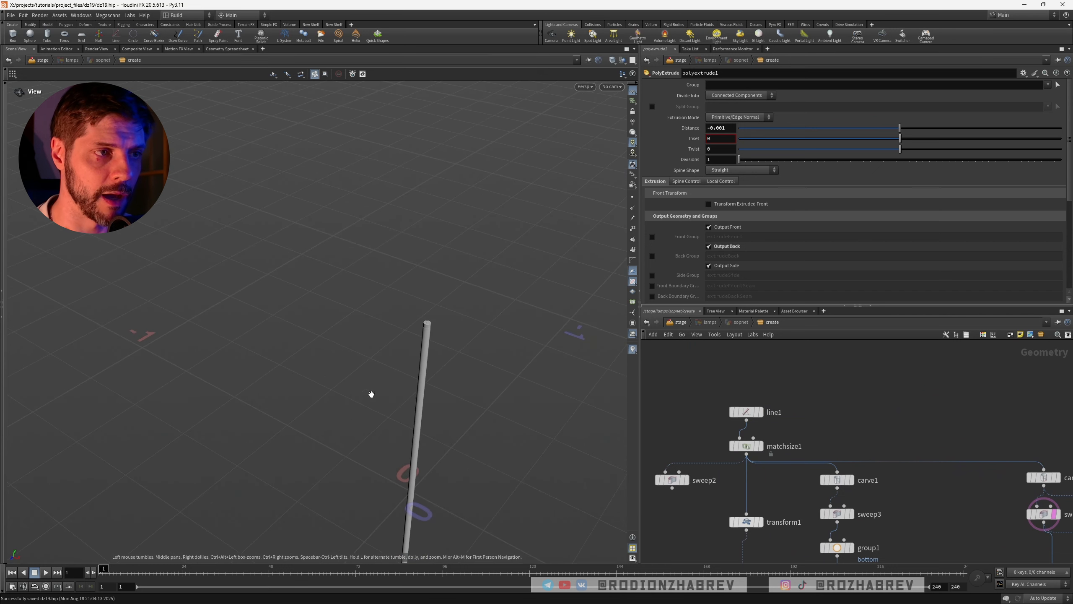
drag(393, 372, 371, 369)
middle_drag(372, 369, 369, 318)
drag(369, 319, 374, 295)
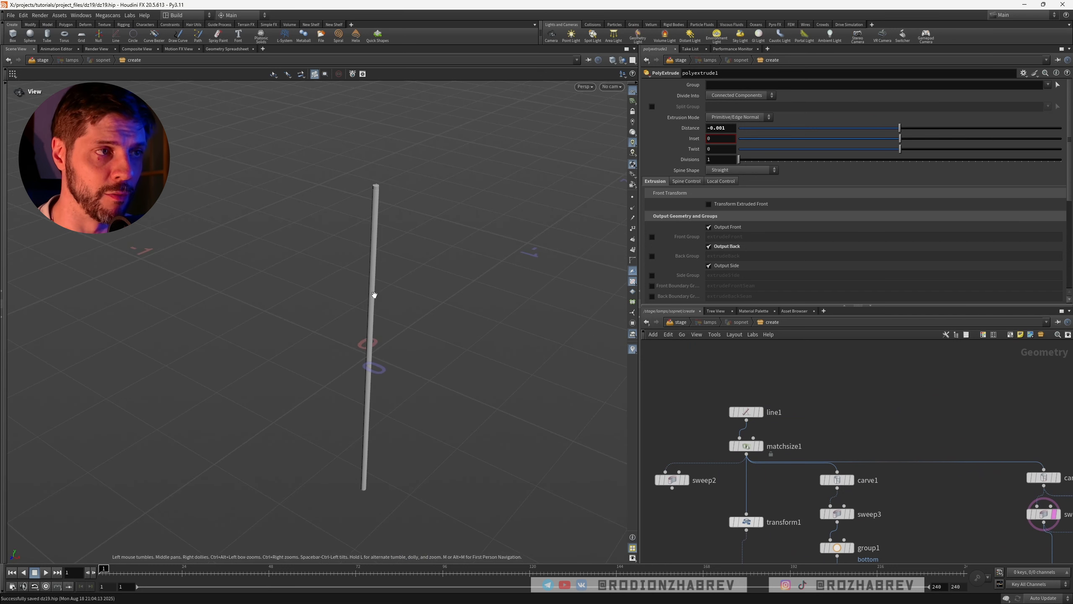
scroll(852, 413, up, 5)
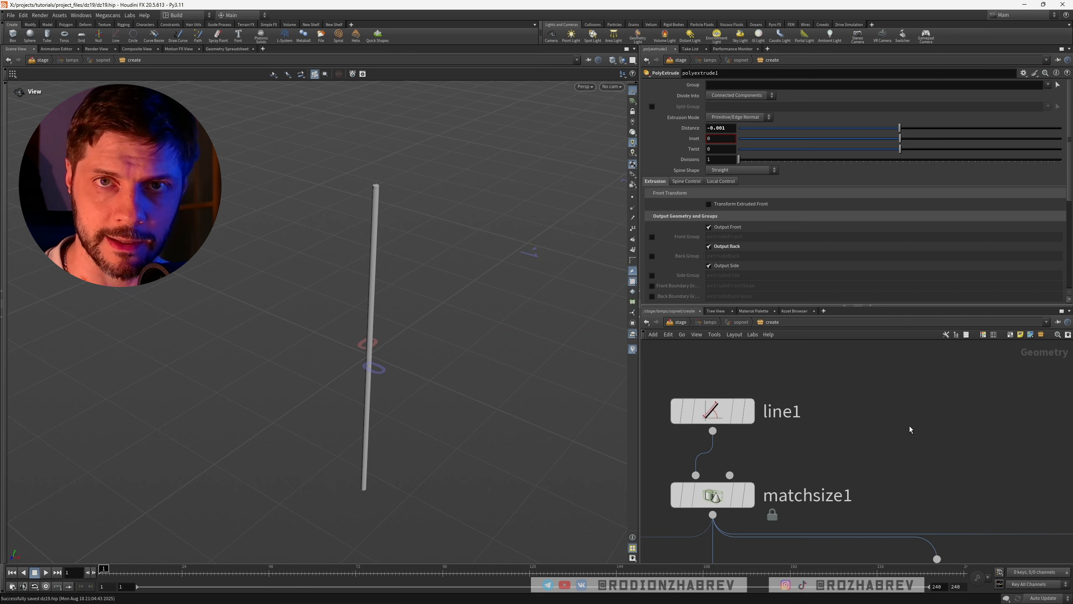
scroll(919, 430, down, 5)
scroll(946, 439, down, 4)
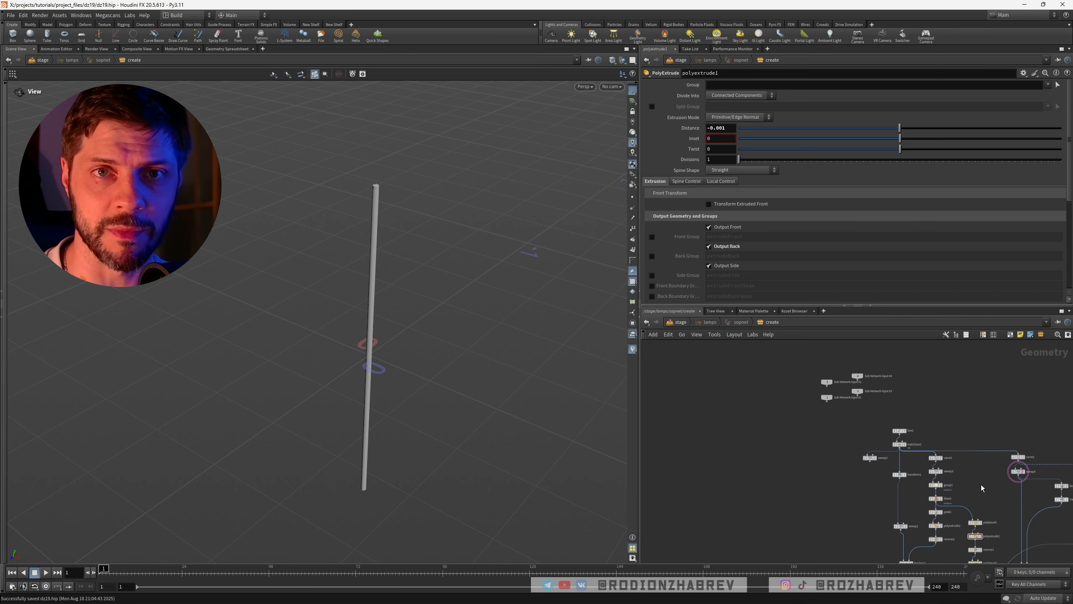
middle_drag(982, 485, 886, 398)
scroll(892, 396, down, 3)
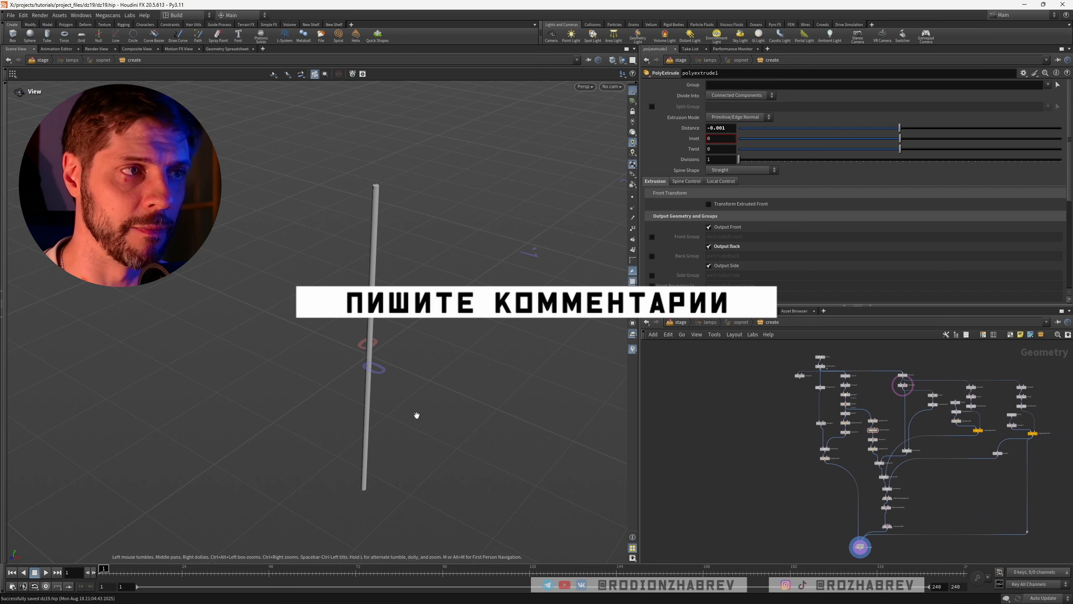
Examine the lamp's capped end with its pins and compare it with the tube's opposite end
middle_drag(868, 358, 862, 360)
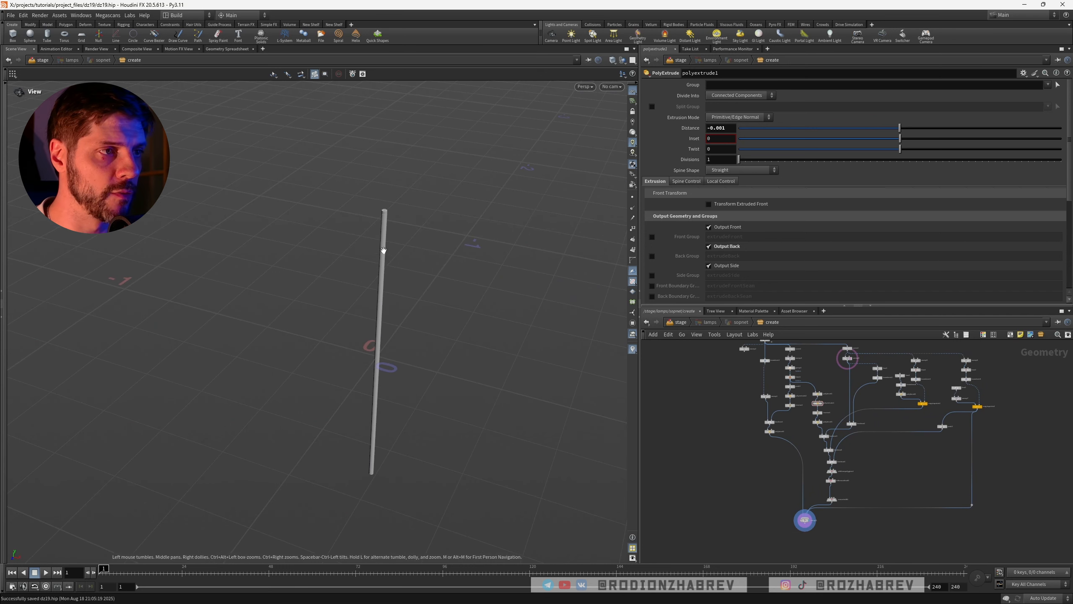
middle_drag(384, 251, 370, 341)
right_drag(372, 310, 409, 260)
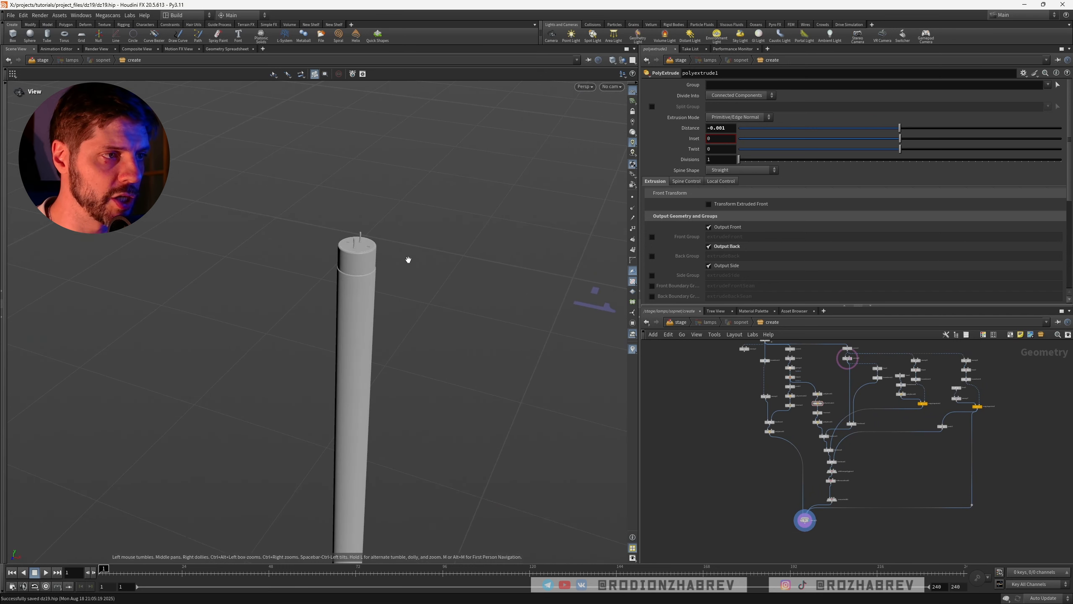
right_drag(391, 319, 329, 403)
drag(329, 403, 374, 307)
right_drag(374, 307, 332, 290)
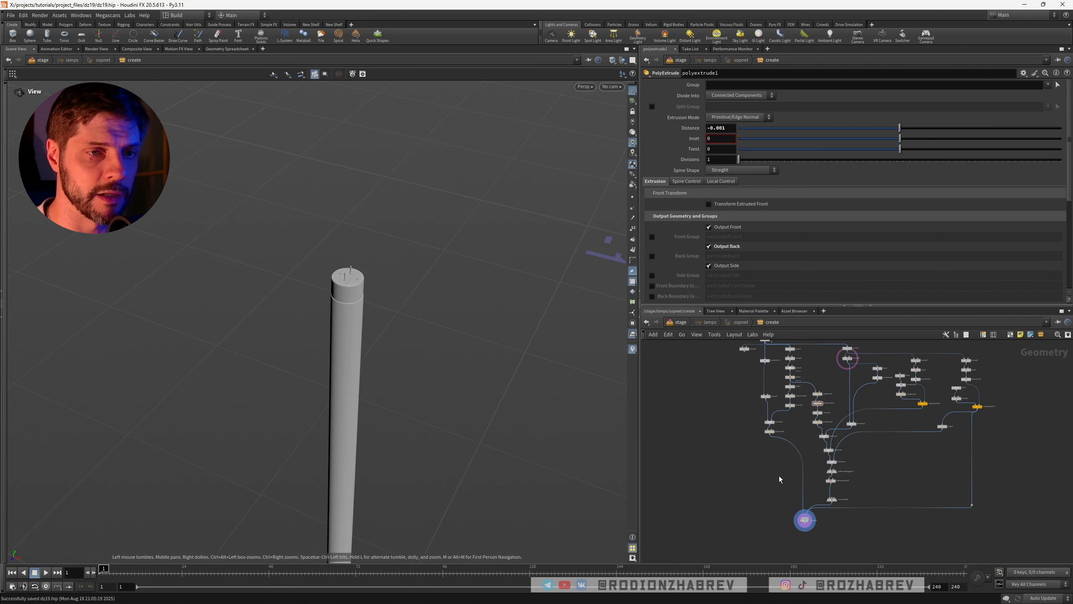
middle_drag(806, 482, 788, 478)
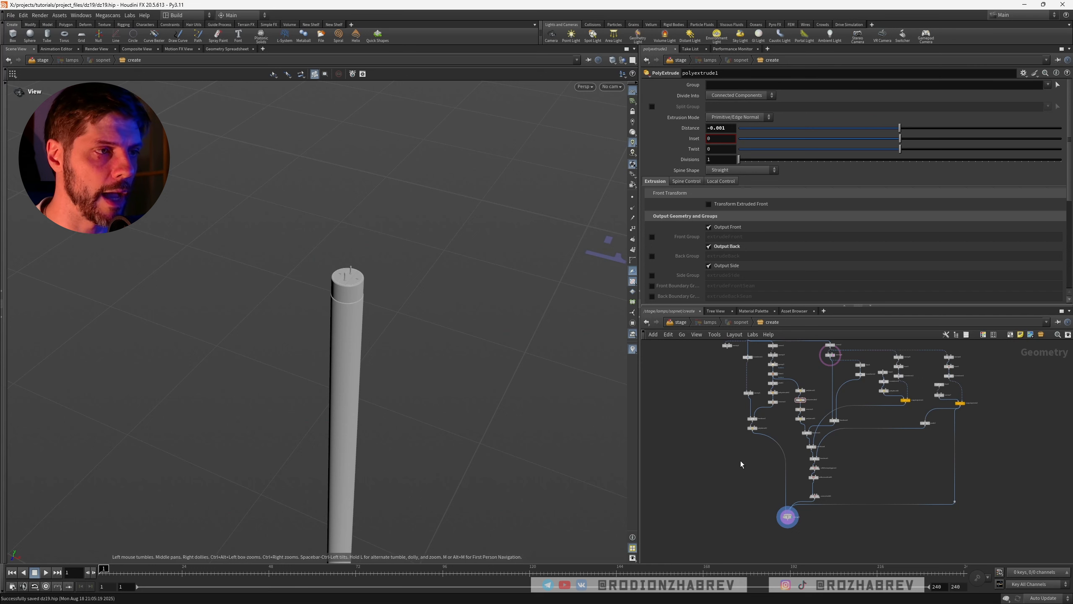
right_drag(347, 391, 231, 429)
middle_drag(393, 397, 379, 264)
middle_drag(310, 411, 321, 341)
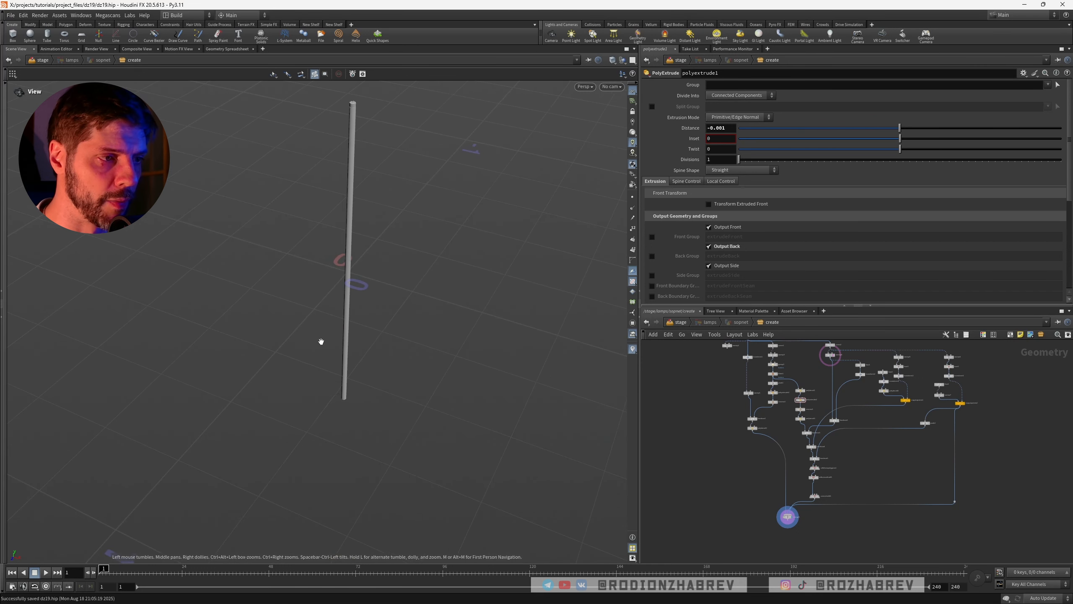
right_drag(343, 405, 371, 385)
drag(371, 385, 323, 451)
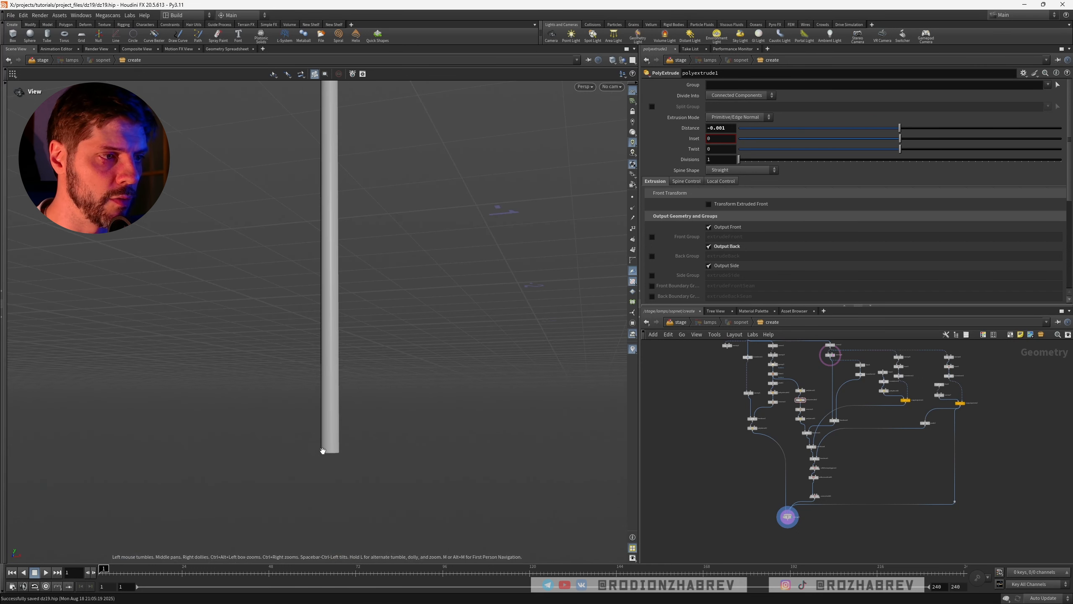
right_drag(329, 458, 461, 436)
Add a Mirror node after merge1 and set its direction to 0, 1, 0
scroll(770, 517, up, 5)
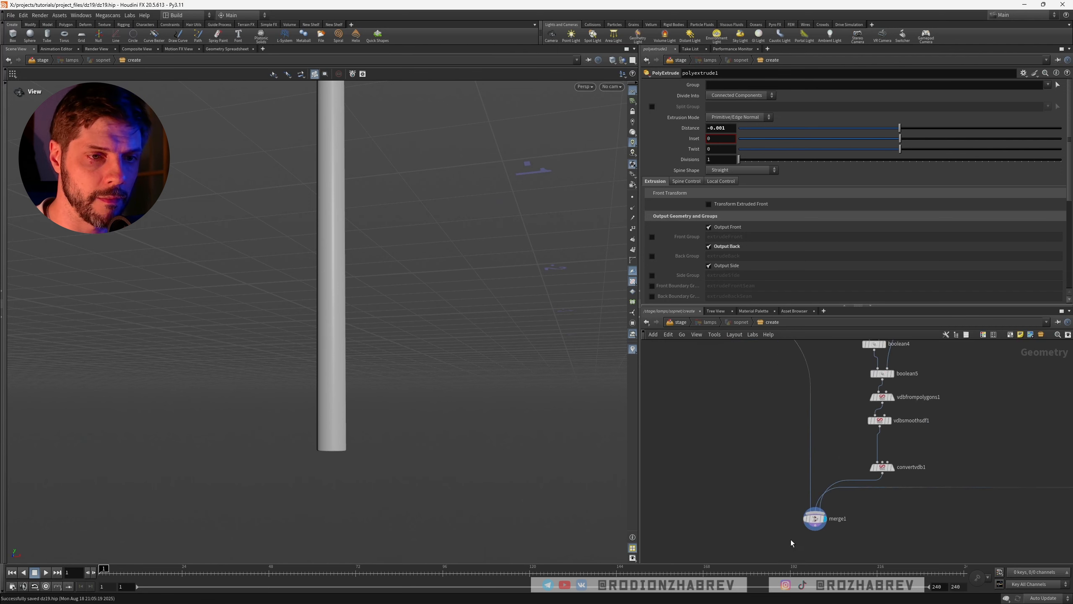
middle_drag(791, 539, 781, 479)
click(805, 457)
key(Tab)
text(mir)
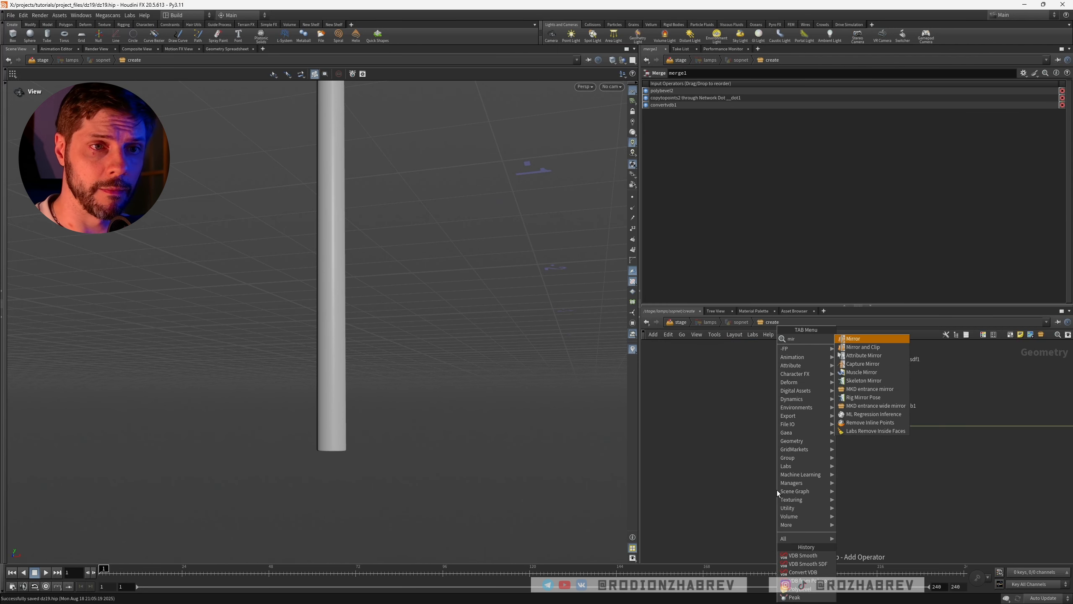
key(Return)
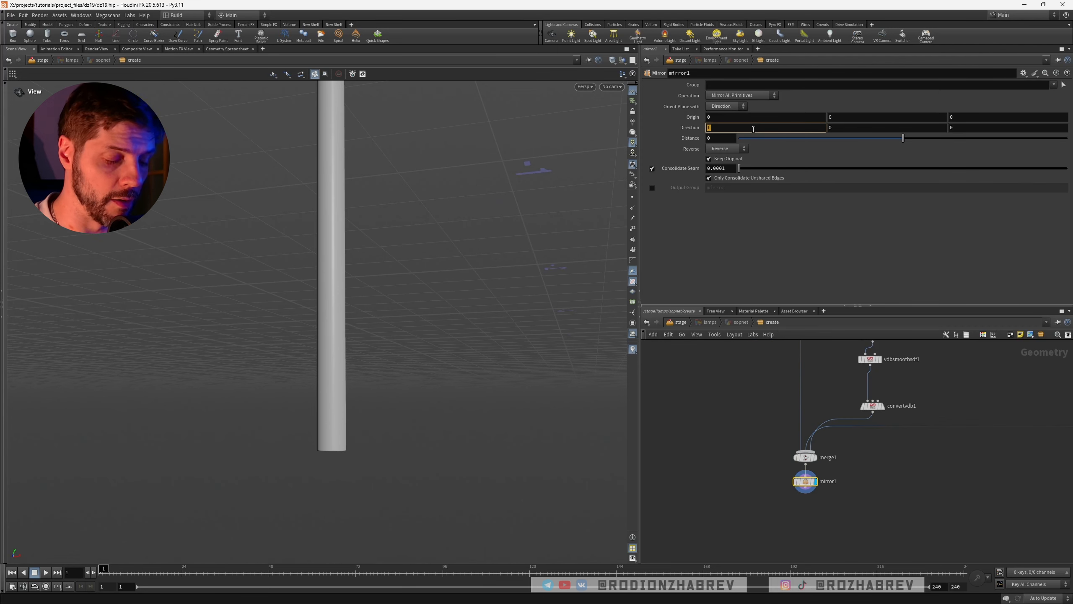
key(Return)
double_click(843, 128)
text(1)
key(Return)
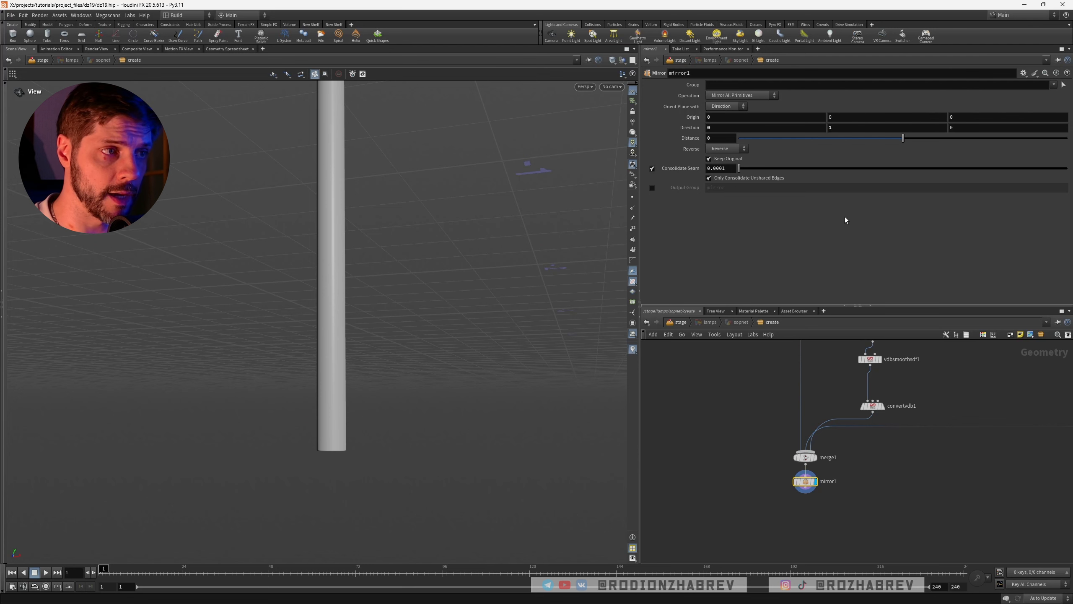
Inspect the mirrored end of the lamp and set the Mirror operation to Clip Primitives and Mirror
drag(371, 418, 348, 432)
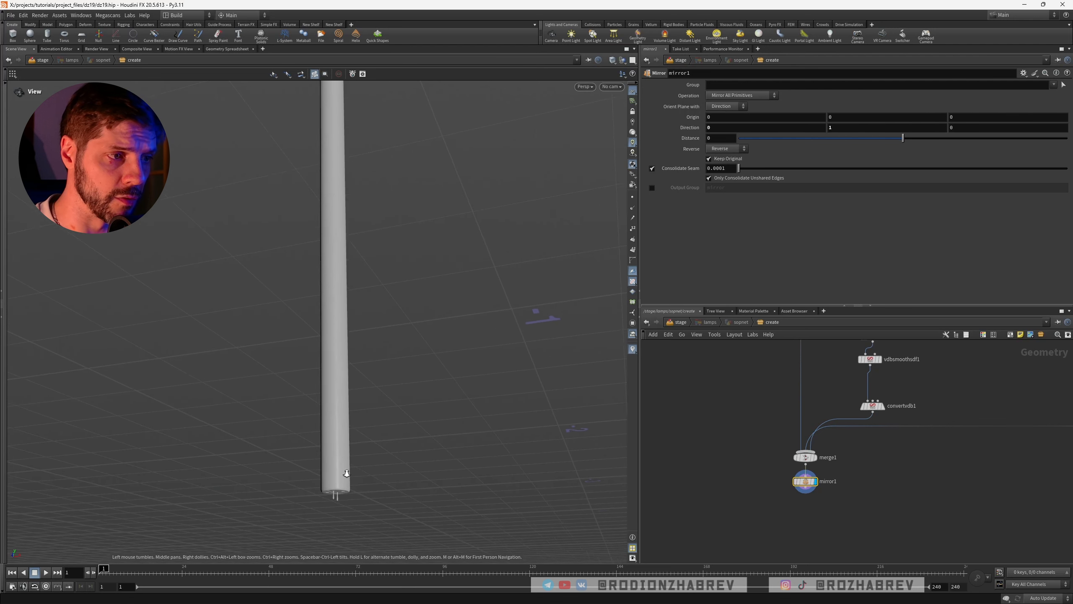
right_drag(344, 472, 613, 433)
drag(353, 460, 419, 330)
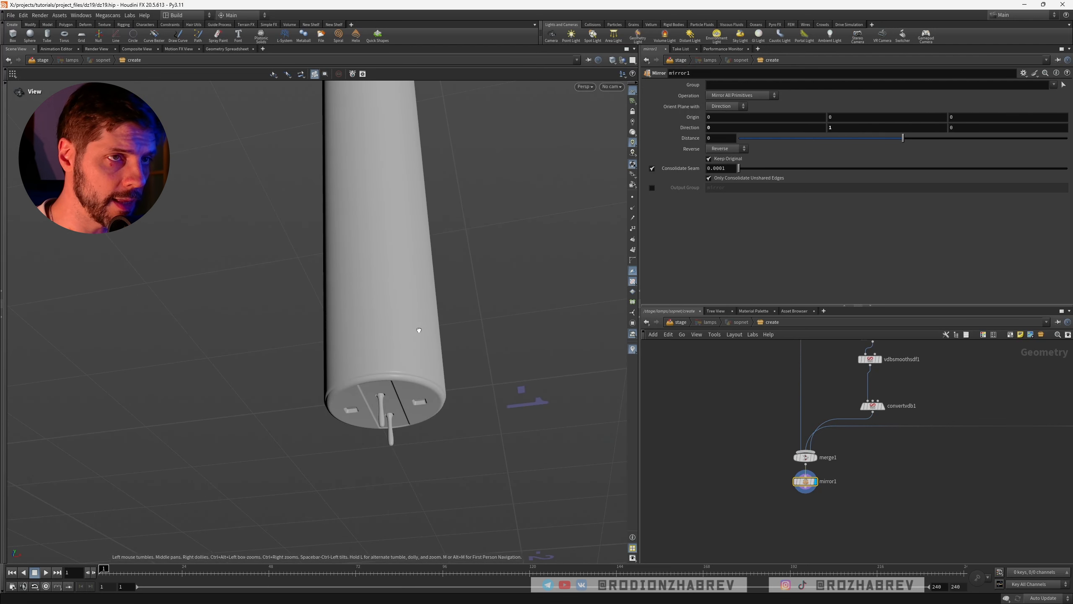
click(729, 96)
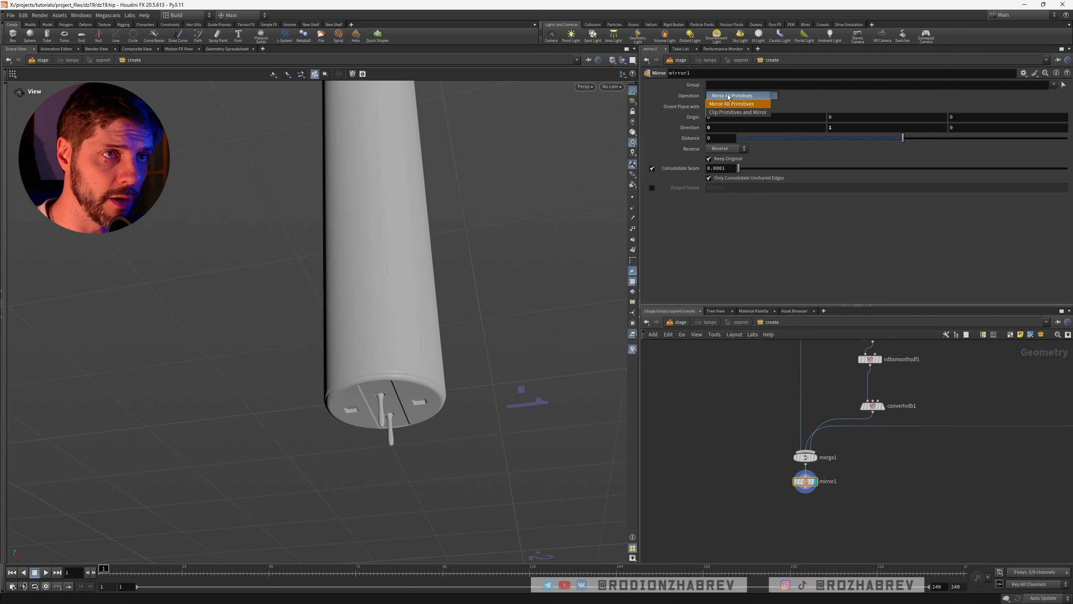
click(738, 112)
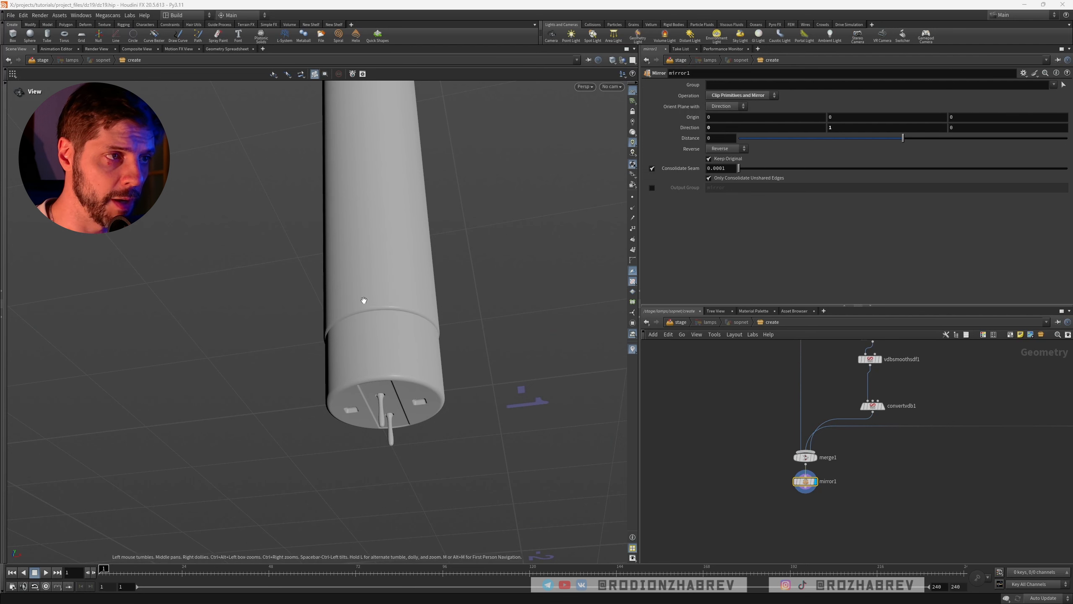
Examine the mirrored lamp's middle seam in wireframe and shaded display, and check the tube's full length
drag(360, 300, 381, 279)
mouse_move(381, 279)
middle_down()
mouse_move(367, 319)
mouse_move(374, 376)
middle_up()
right_drag(374, 376, 475, 265)
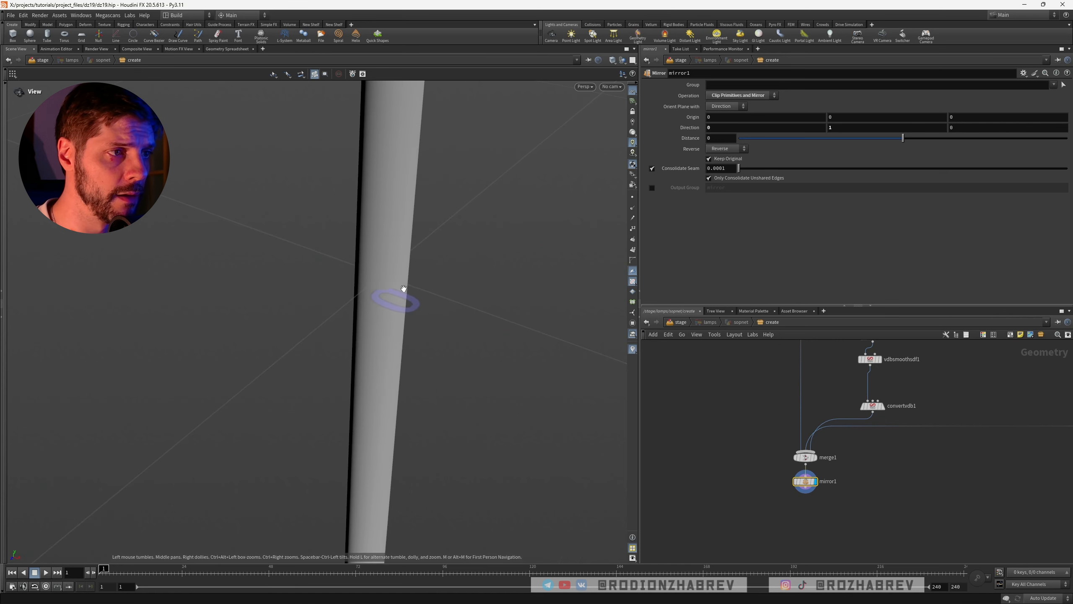
key(shift+w)
mouse_move(404, 290)
right_down()
mouse_move(447, 280)
mouse_move(377, 292)
right_up()
key(shift+w)
mouse_move(471, 288)
right_down()
mouse_move(496, 288)
mouse_move(503, 203)
right_up()
middle_drag(503, 203, 482, 272)
middle_drag(428, 357, 442, 412)
right_drag(441, 412, 435, 448)
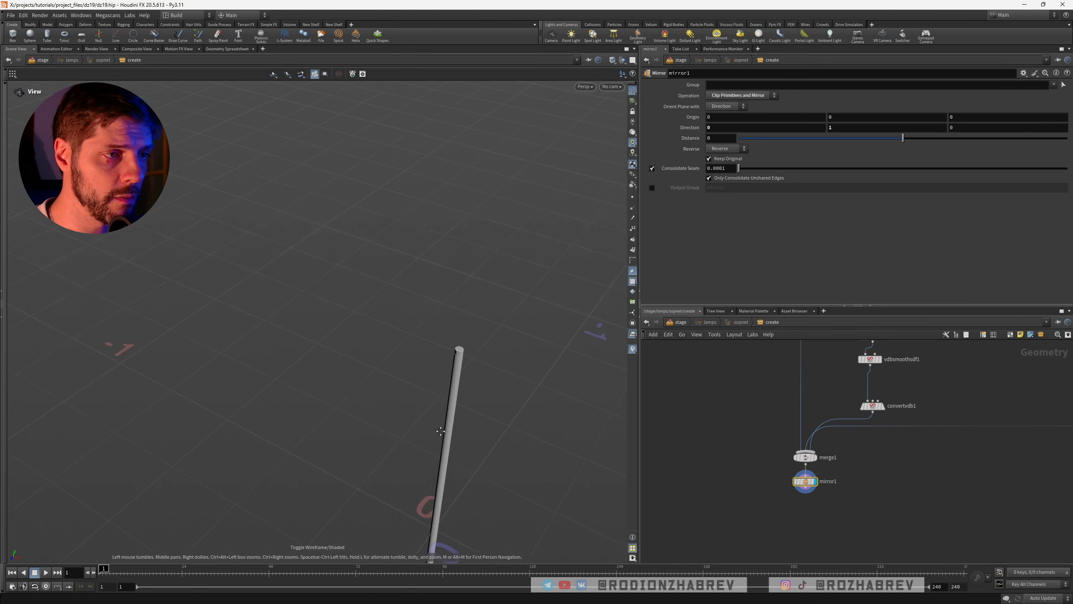
middle_drag(435, 448, 424, 338)
drag(424, 338, 422, 387)
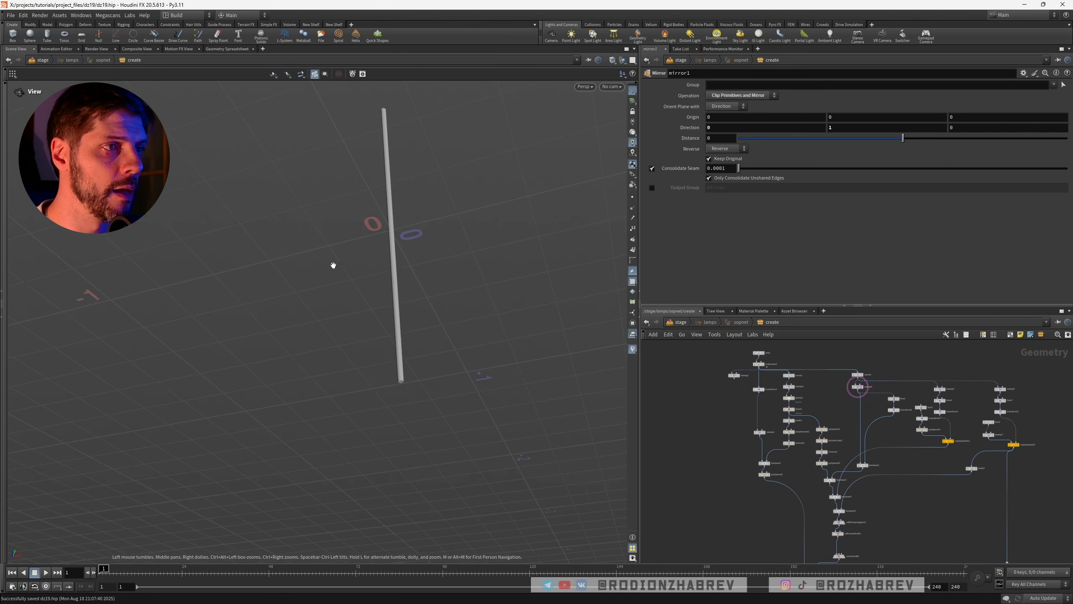
middle_drag(376, 221, 366, 266)
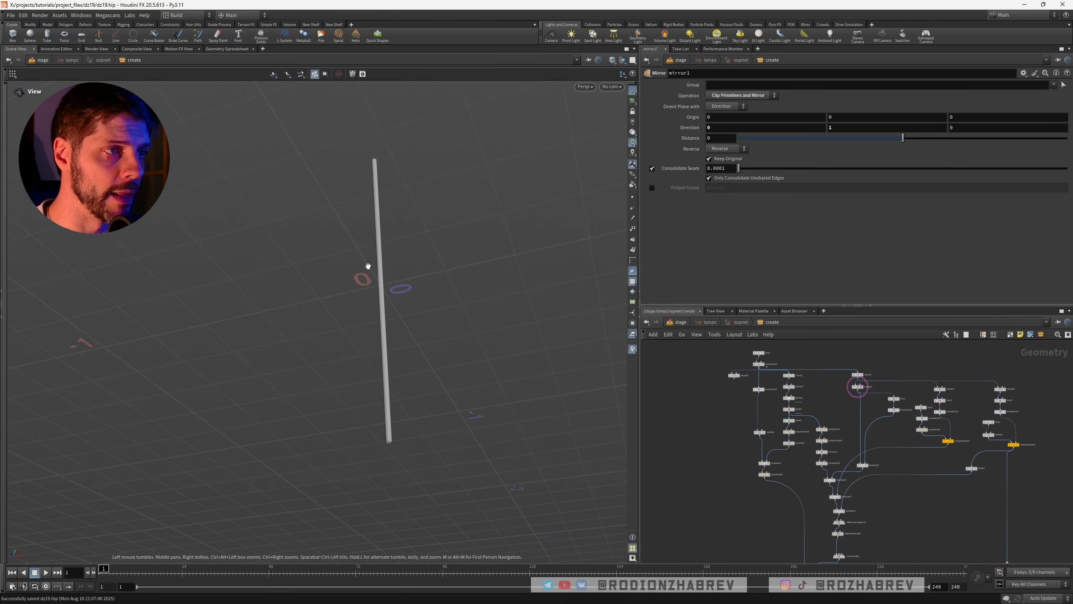
drag(367, 266, 372, 334)
middle_drag(384, 253, 379, 302)
drag(379, 302, 364, 309)
right_drag(365, 309, 372, 274)
middle_drag(384, 156, 377, 171)
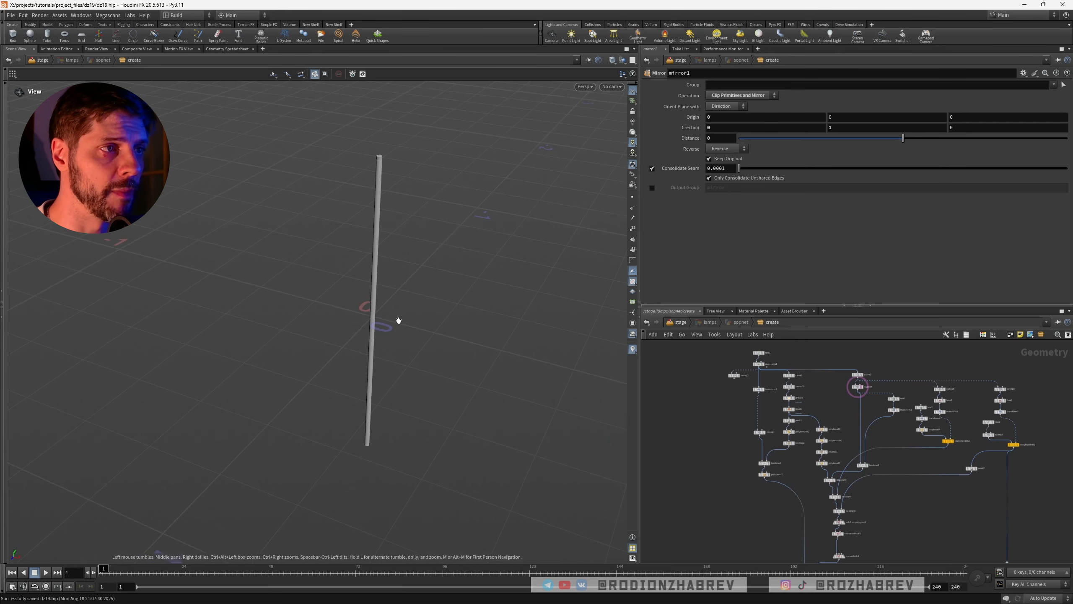
middle_drag(398, 321, 372, 320)
right_drag(370, 321, 376, 300)
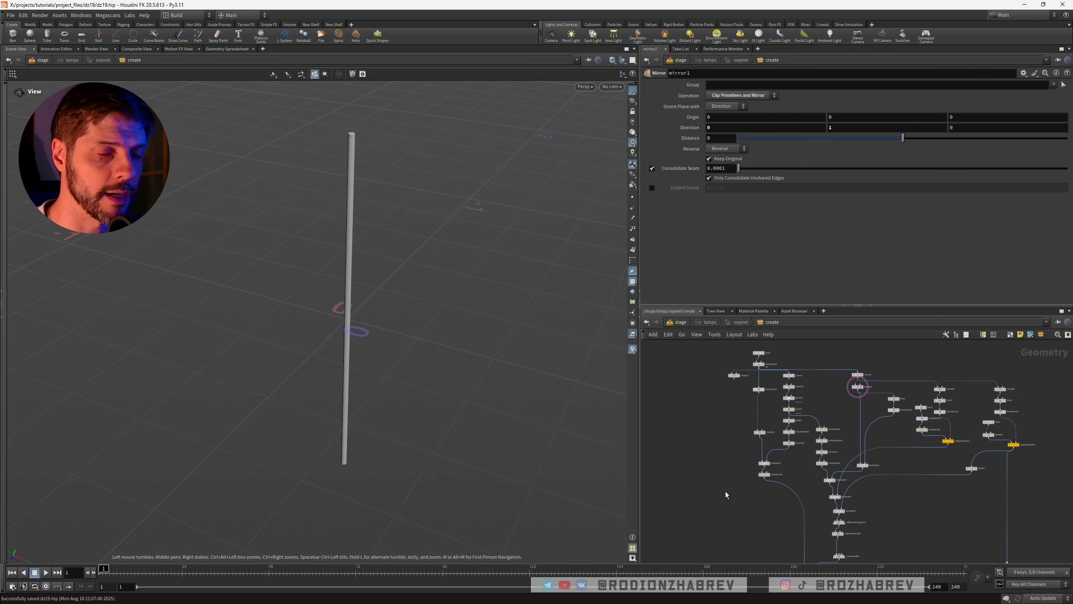
Insert a Name node between polybevel2 and merge1 and set its name value to outside
key(Tab)
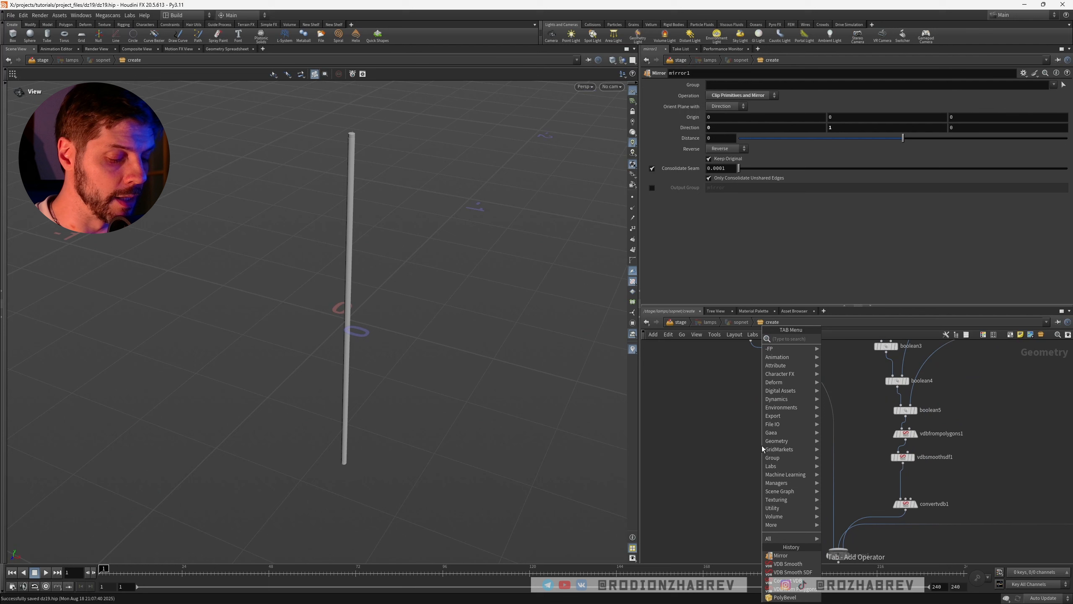
text(name)
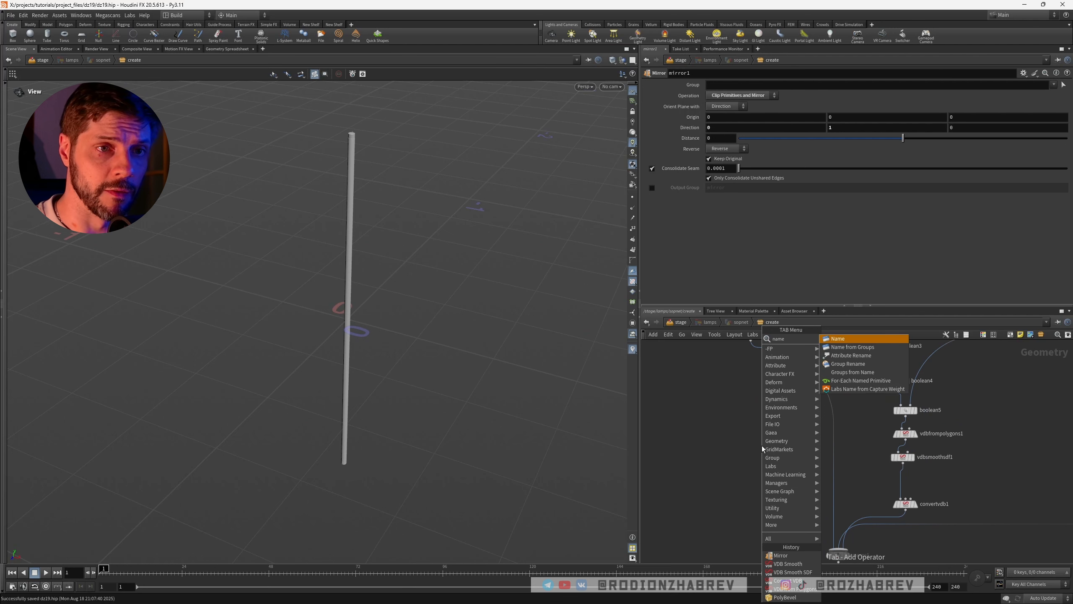
key(Return)
click(762, 448)
scroll(794, 414, down, 4)
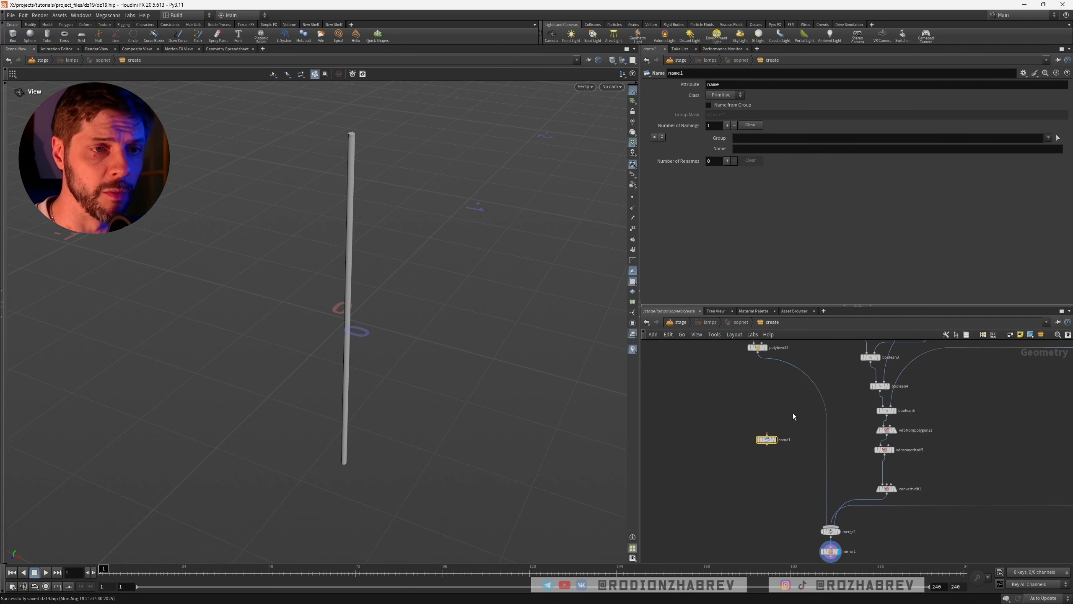
middle_drag(793, 414, 756, 428)
scroll(757, 429, up, 4)
drag(727, 456, 749, 452)
scroll(677, 412, down, 2)
middle_drag(659, 404, 734, 463)
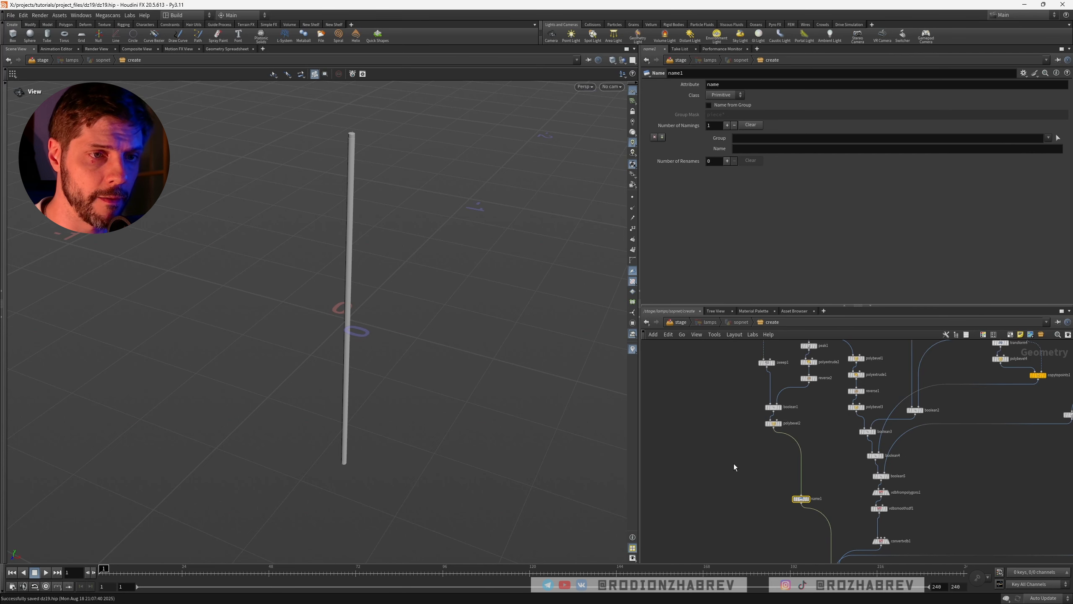
drag(801, 499, 776, 469)
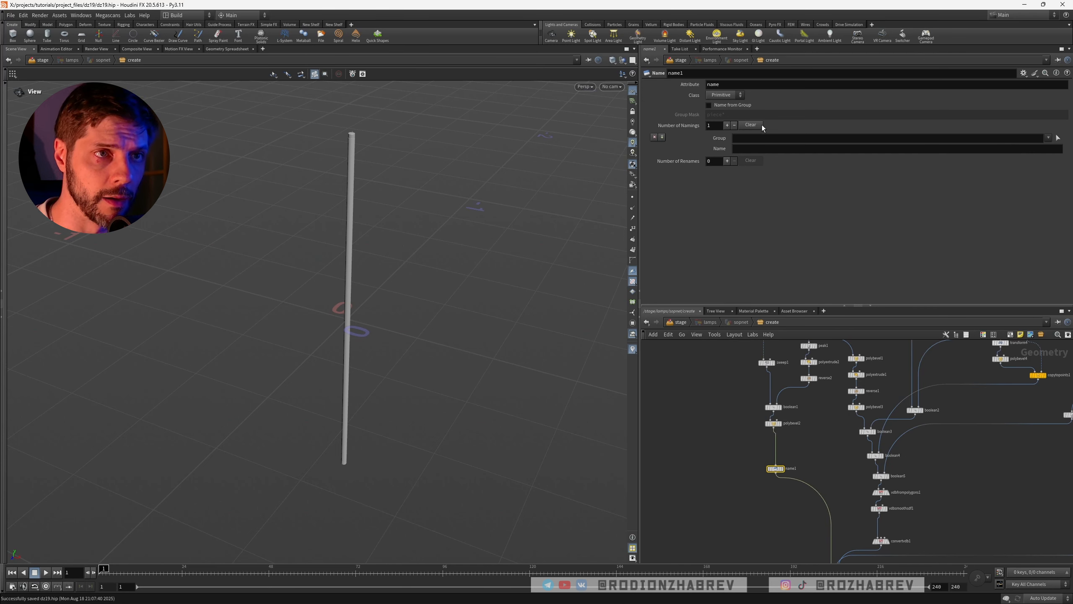
click(743, 150)
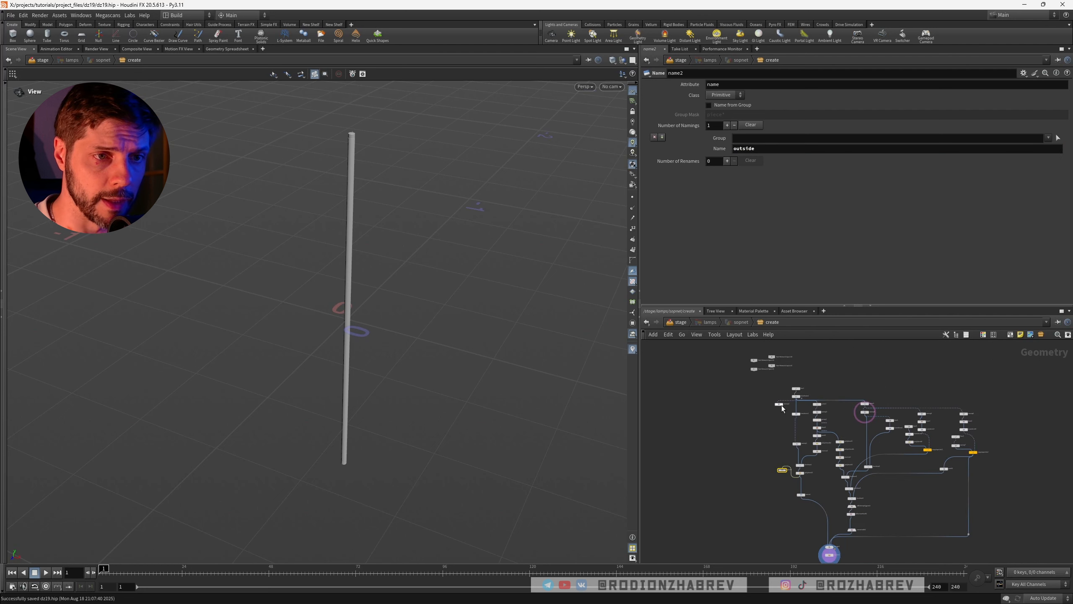
Wire the duplicate node name2 to the separate node beside the start of the network and set its name value to inside
scroll(776, 416, up, 5)
click(781, 392)
middle_drag(786, 524, 795, 416)
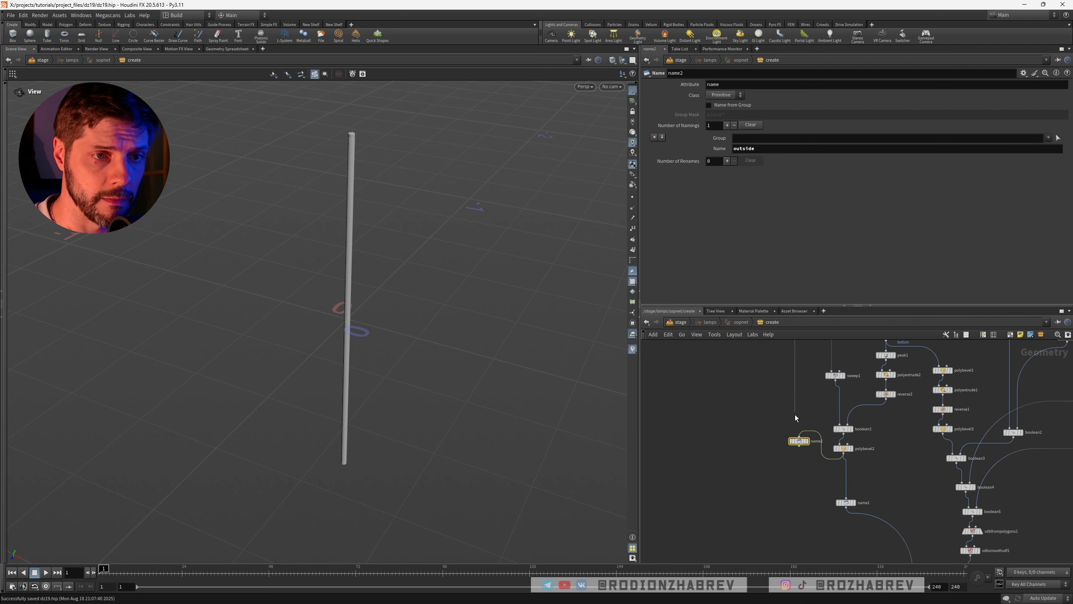
click(798, 435)
middle_drag(798, 487, 799, 426)
drag(799, 383, 794, 512)
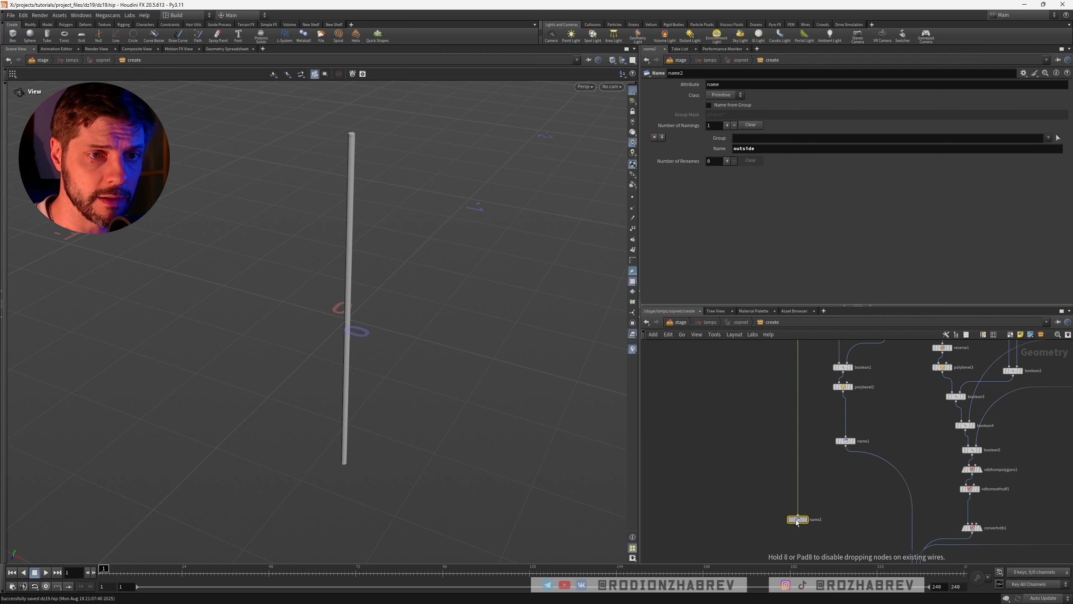
middle_drag(838, 513, 838, 438)
double_click(763, 149)
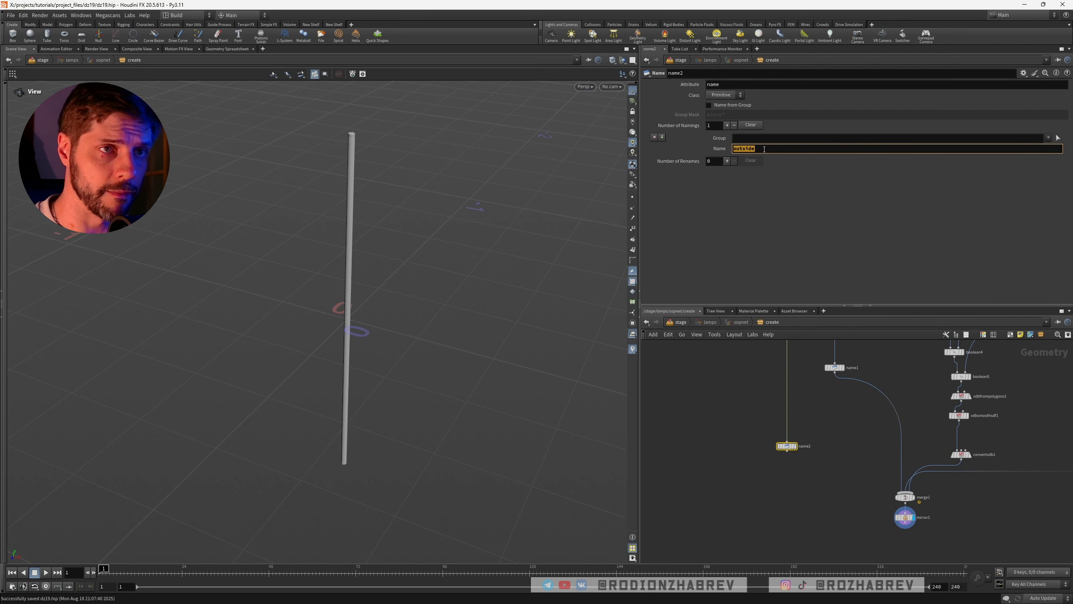
text(inside)
key(Return)
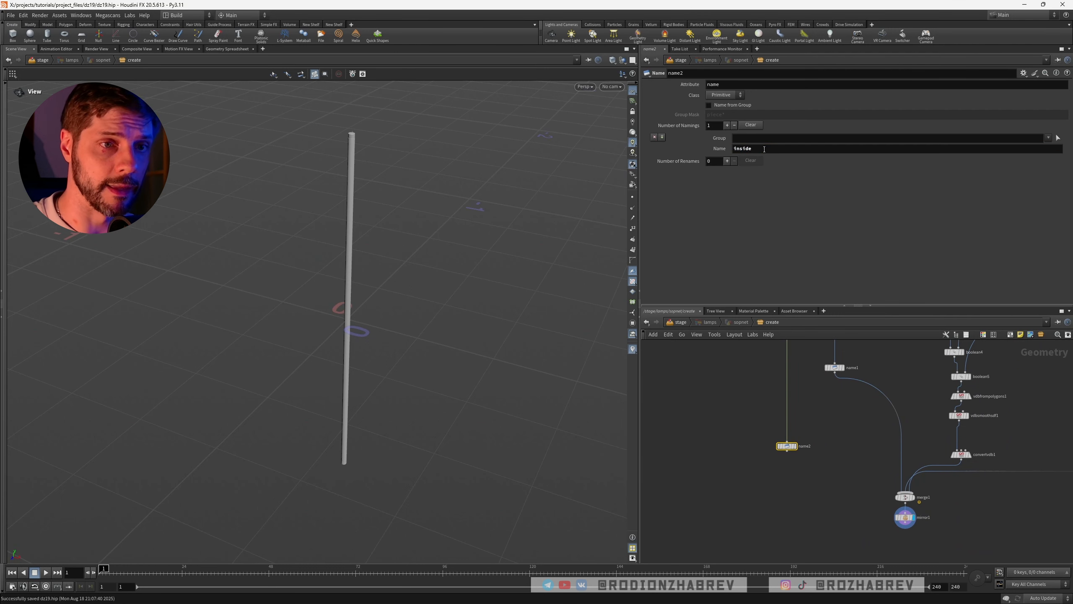
Duplicate the Name node onto the wire between convertvdb1 and merge1 and set its name value to cap
scroll(798, 463, up, 2)
alt+drag(667, 436, 882, 475)
middle_drag(923, 492, 852, 460)
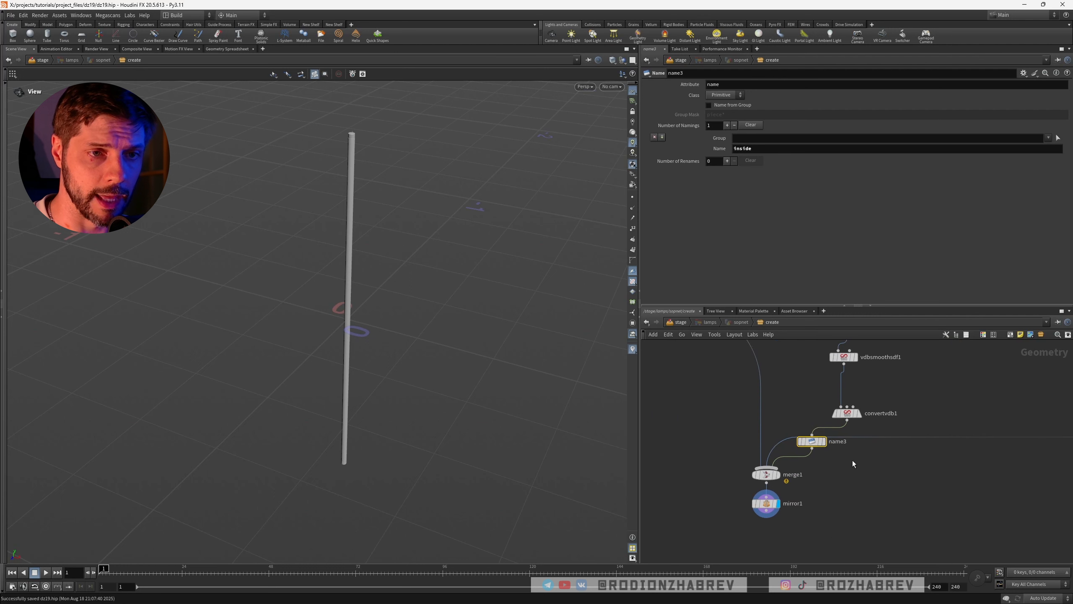
scroll(782, 474, up, 3)
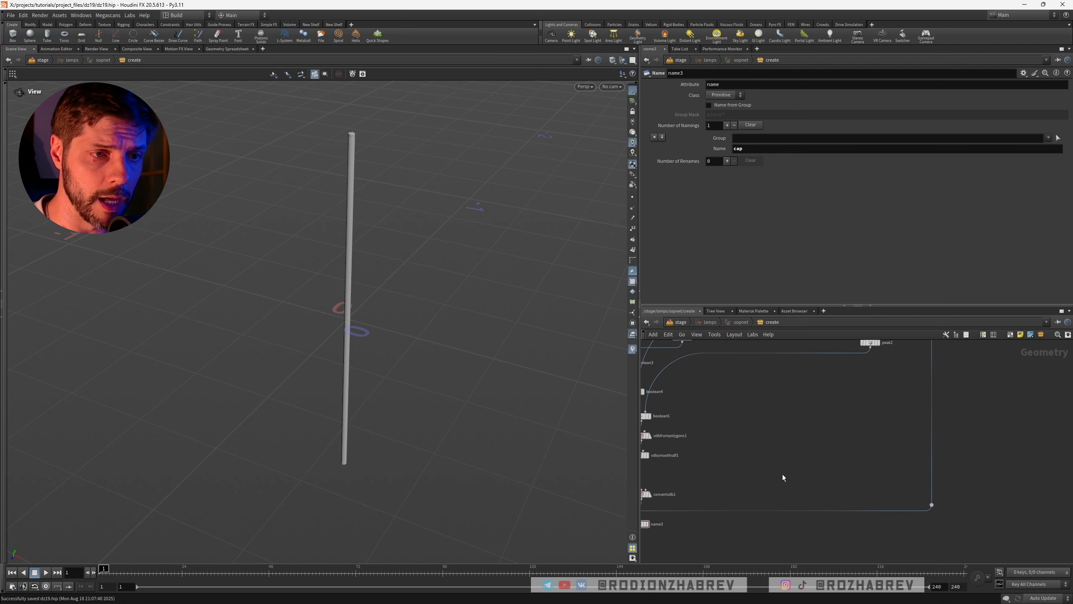
Duplicate name3 onto the copytopoints2 wire leading to merge1 and open the copy's name value for editing
middle_drag(783, 474, 782, 441)
middle_drag(670, 513, 732, 514)
alt+drag(701, 493, 994, 449)
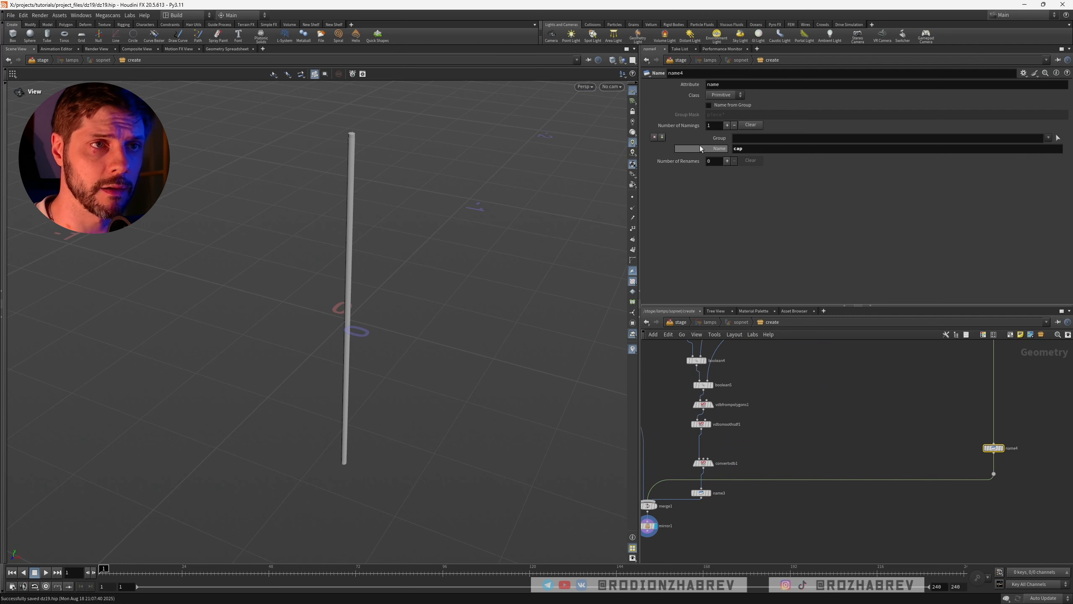
double_click(769, 151)
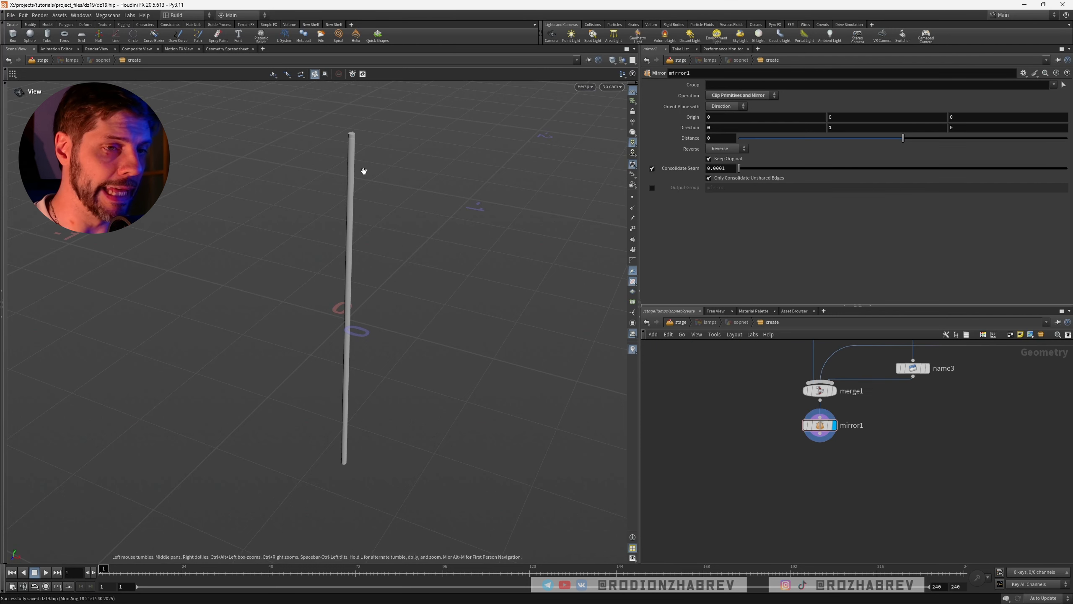
drag(363, 169, 343, 169)
scroll(809, 456, up, 3)
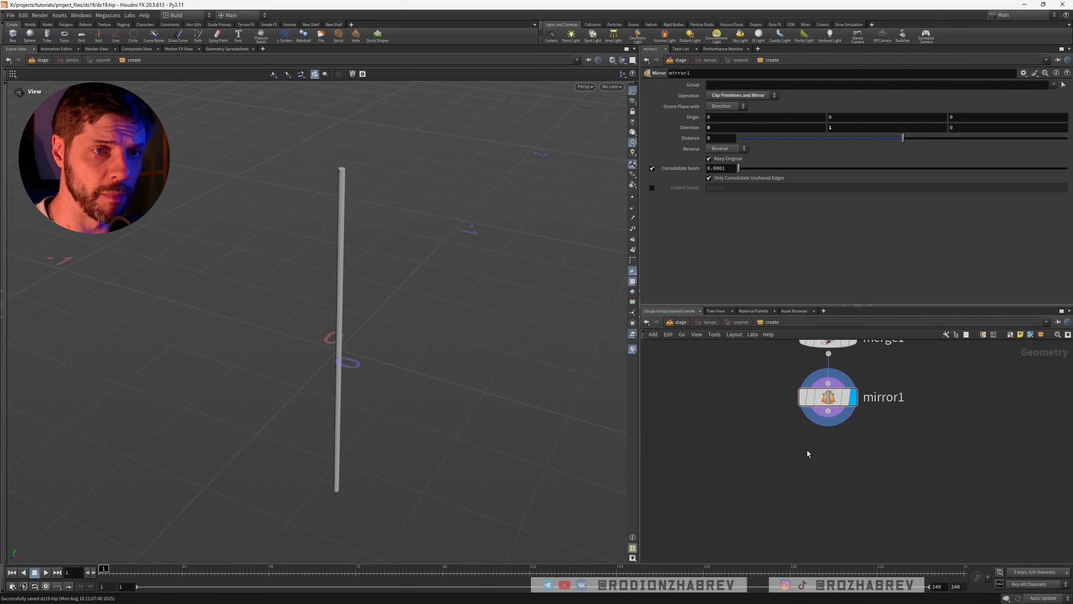
Add a Color node after mirror1 and set its class to Primitive
key(Tab)
text(color)
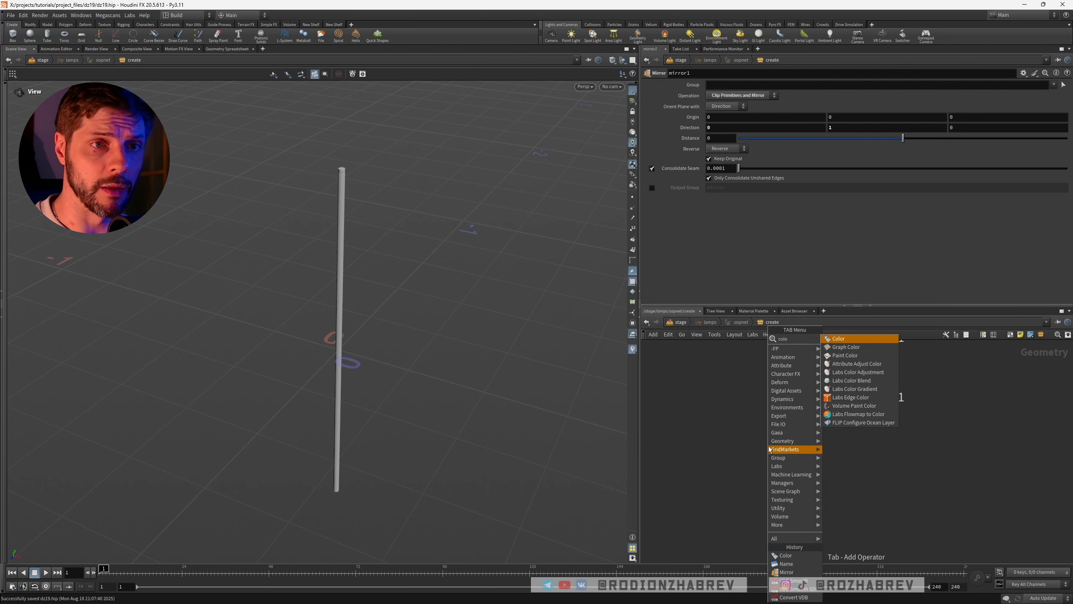
key(Return)
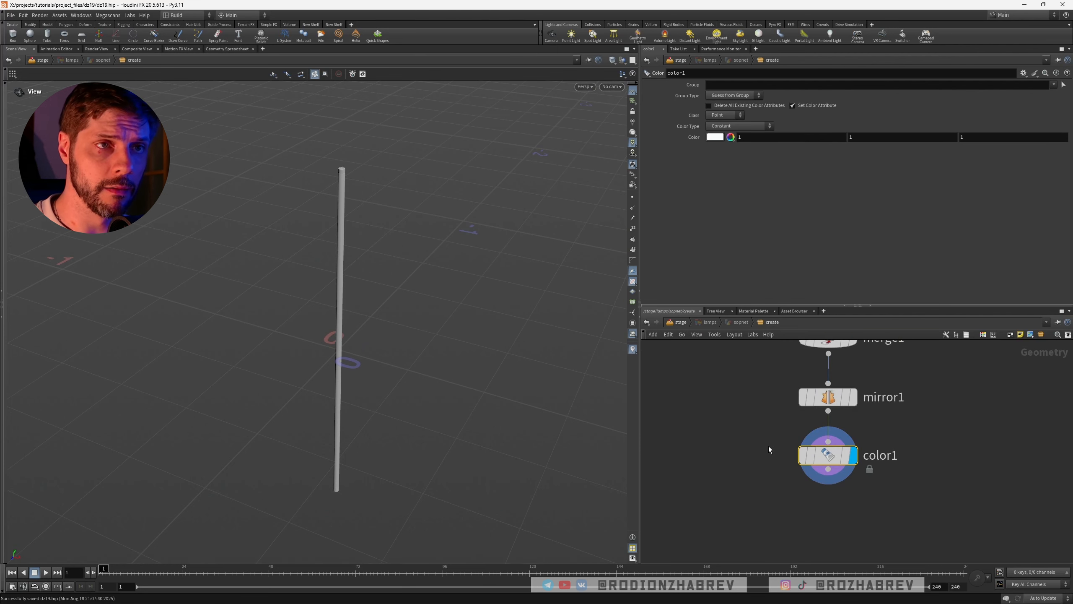
click(722, 115)
click(721, 132)
Set color1's color type to Random from Attribute and enter name as the attribute
scroll(744, 402, down, 5)
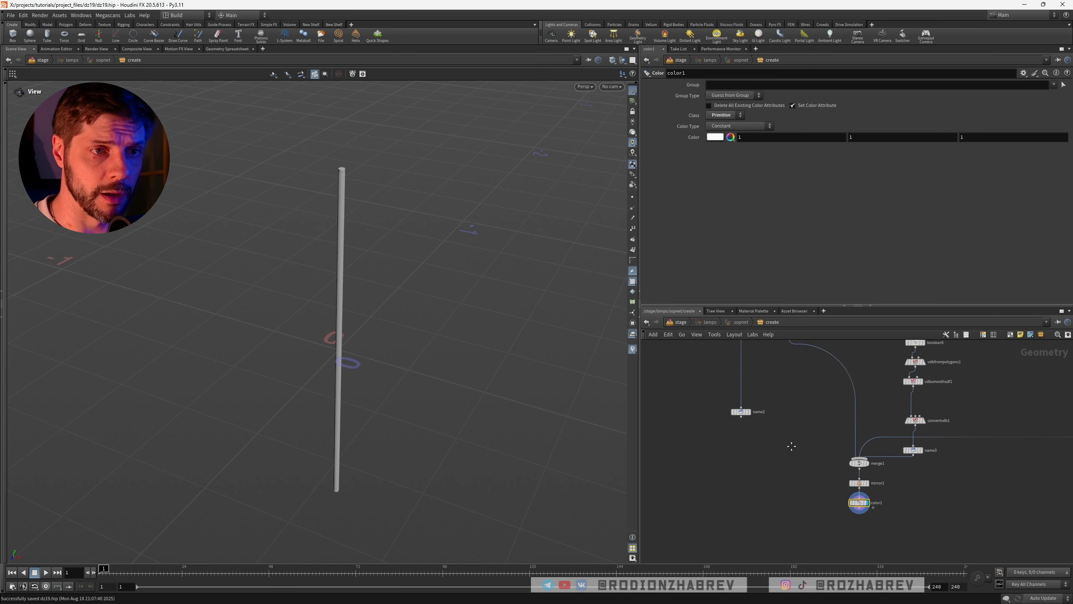
middle_drag(792, 446, 798, 468)
click(747, 432)
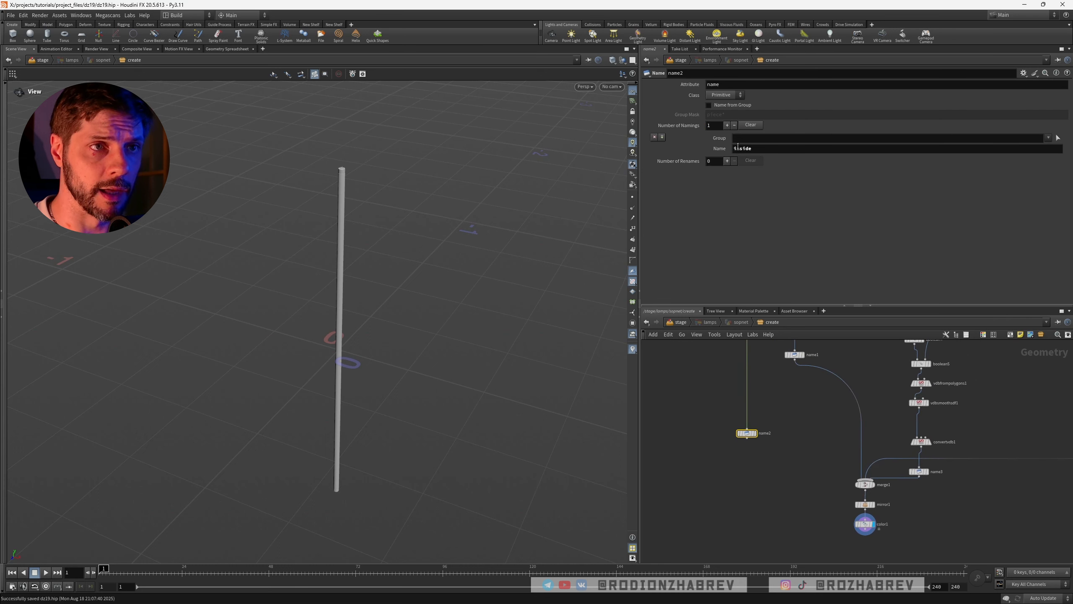
middle_drag(797, 481, 799, 458)
scroll(799, 458, up, 3)
click(837, 432)
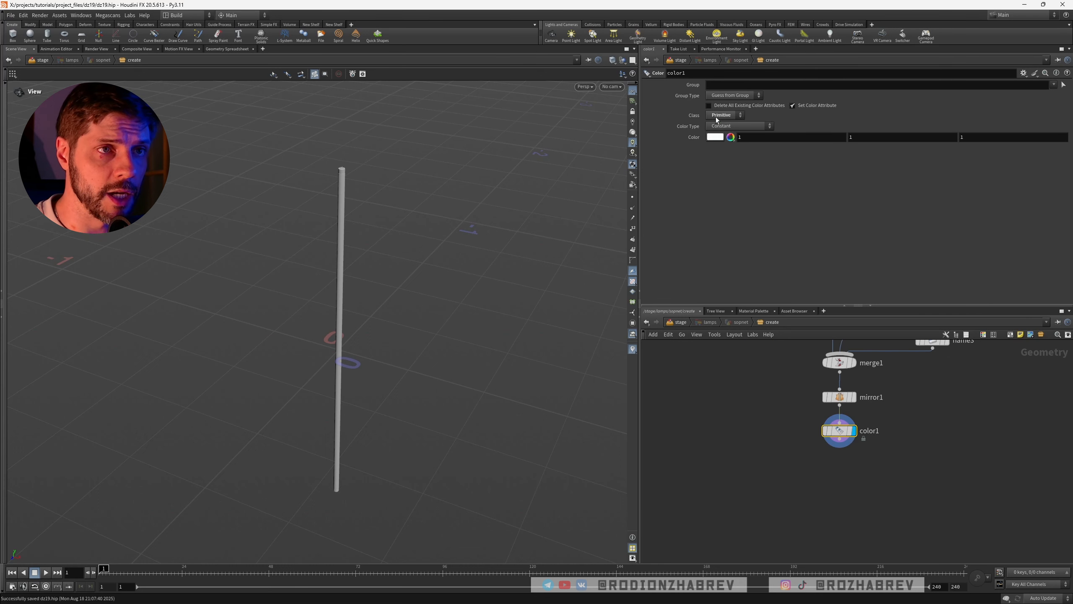
click(726, 127)
click(736, 168)
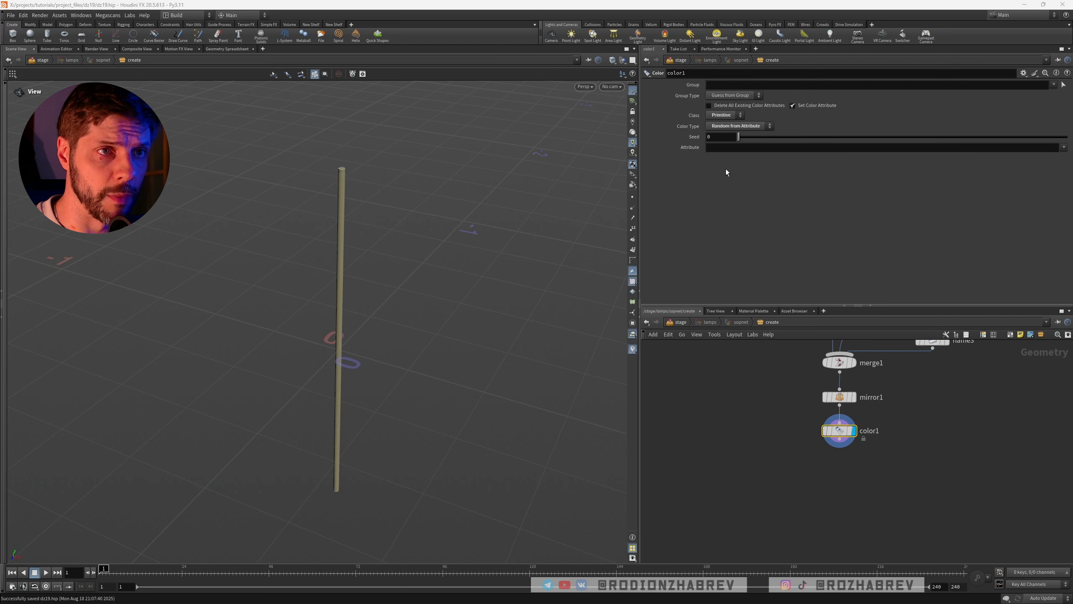
click(727, 147)
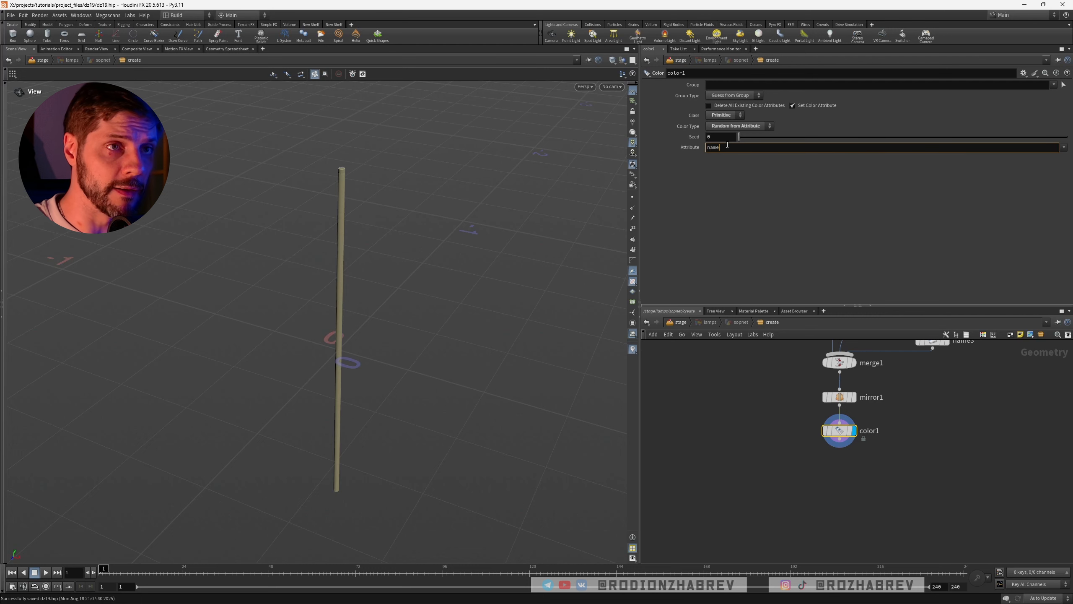
text(name)
key(Return)
Examine the randomly colored tube, cap and pins to check the lamp's naming
scroll(372, 178, up, 5)
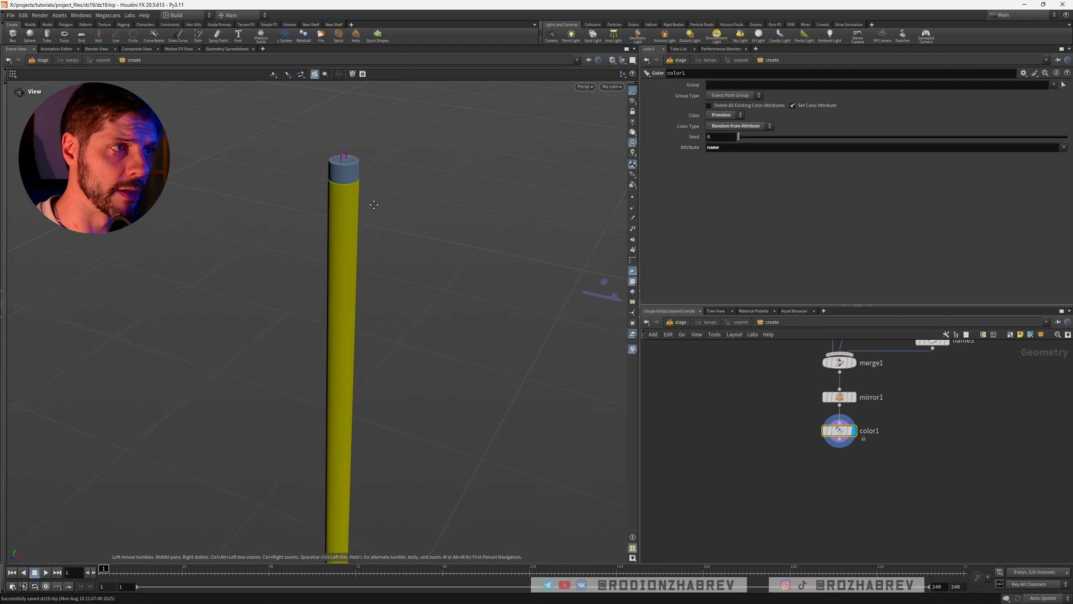
scroll(374, 205, up, 6)
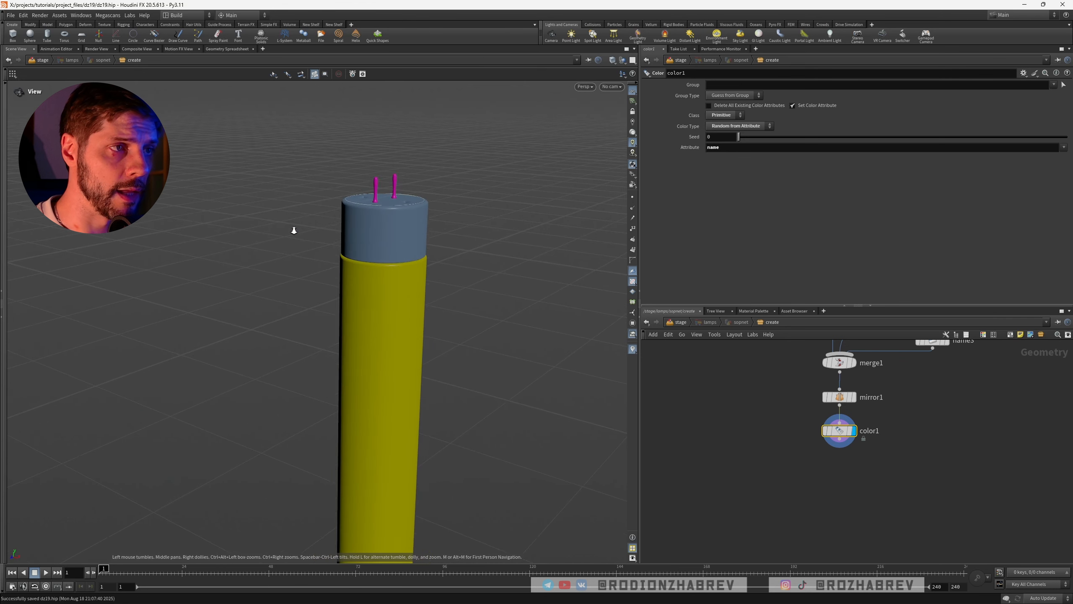
drag(294, 231, 383, 324)
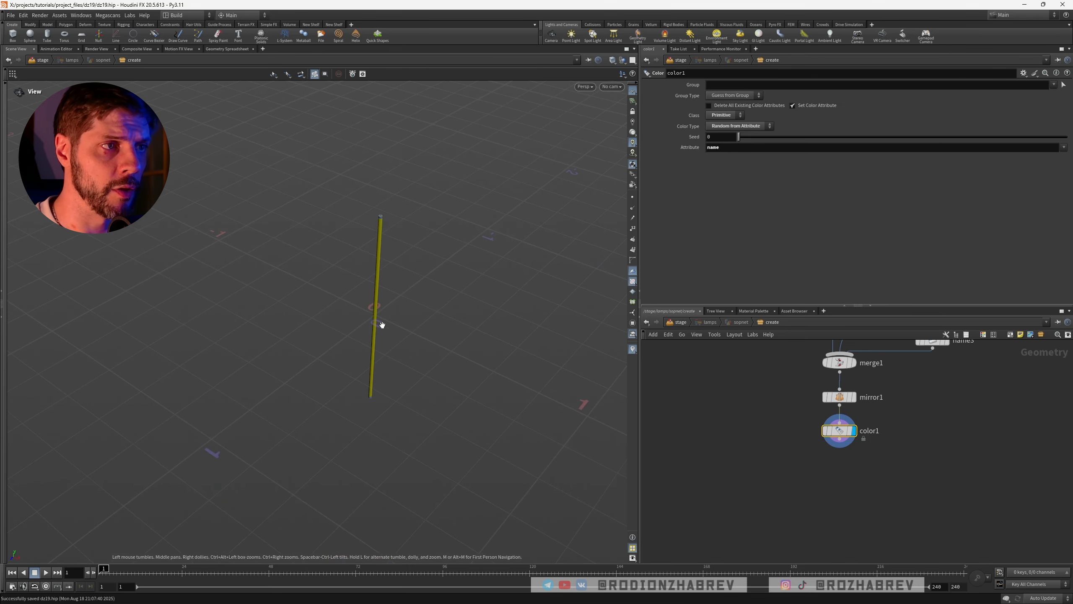
right_drag(383, 325, 405, 272)
middle_drag(406, 273, 366, 270)
drag(366, 271, 365, 259)
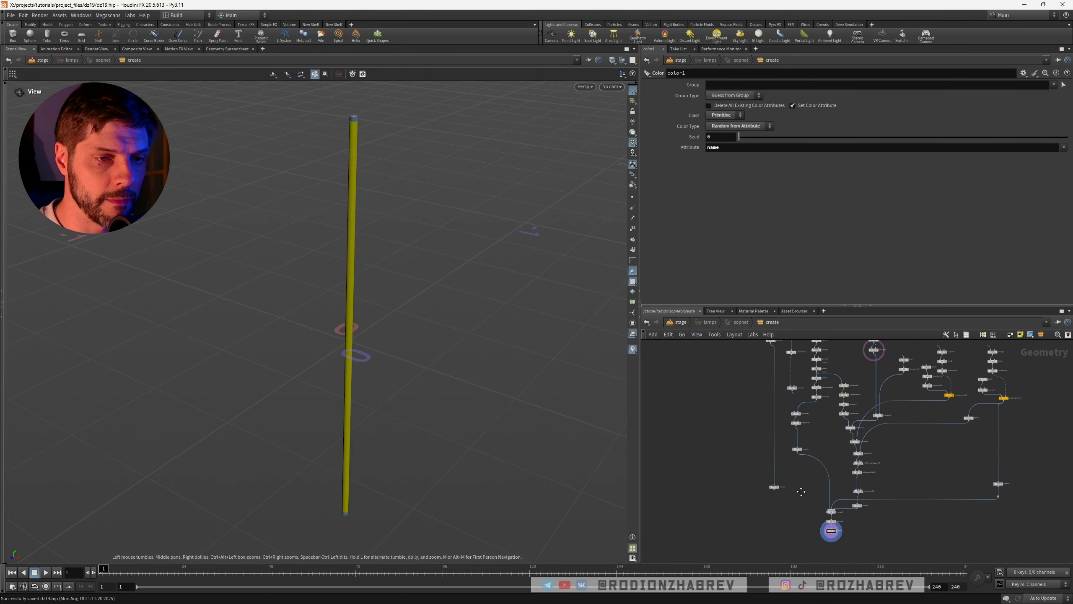
Connect the output of name2 to merge1
mouse_move(799, 486)
middle_down()
mouse_move(798, 475)
mouse_move(797, 495)
middle_up()
scroll(815, 525, up, 6)
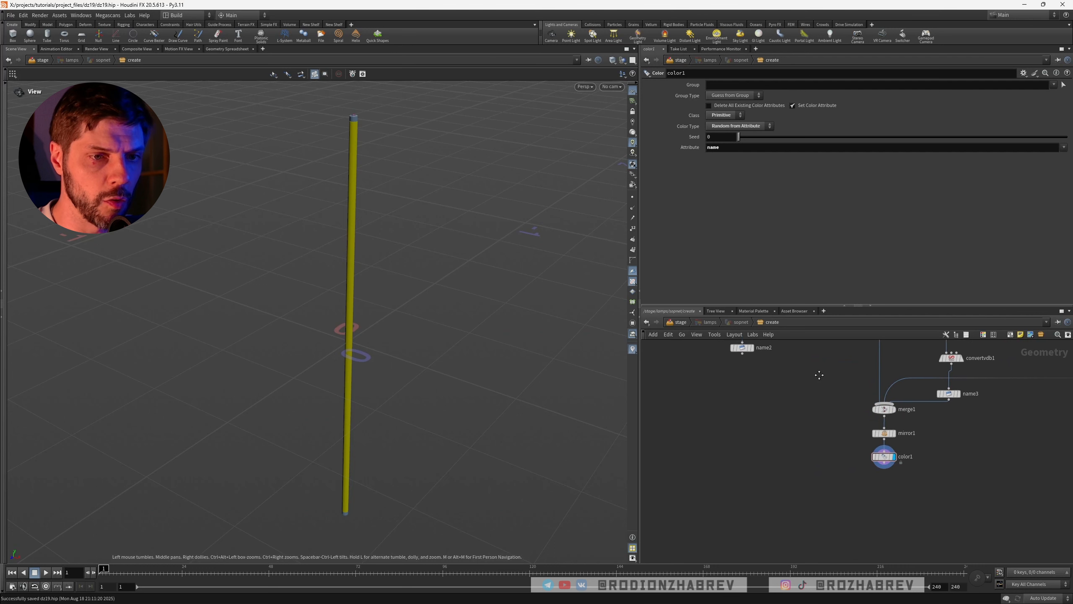
middle_drag(839, 421, 843, 448)
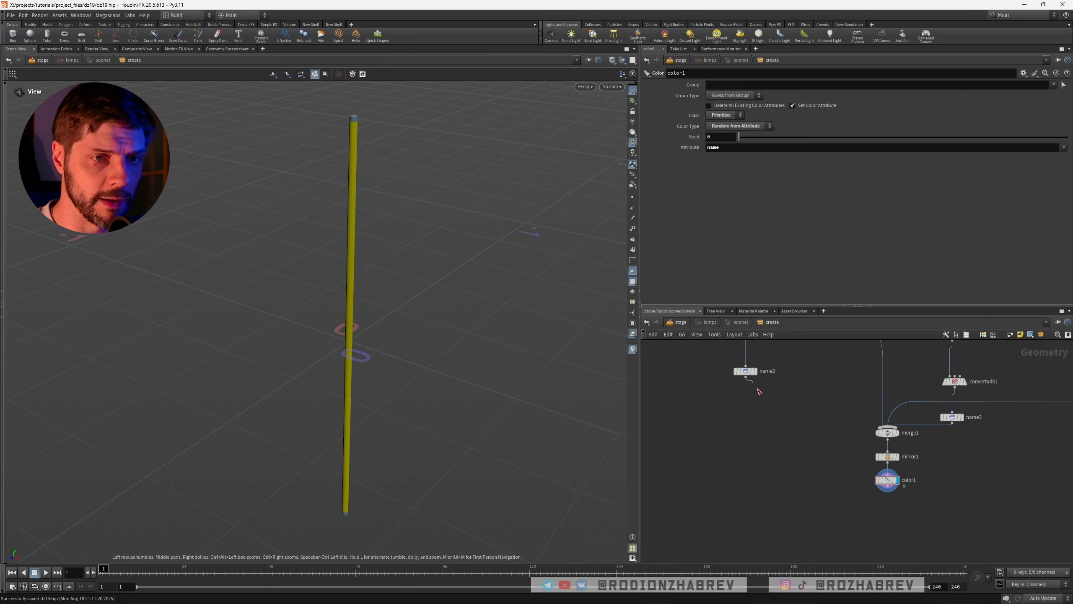
click(746, 378)
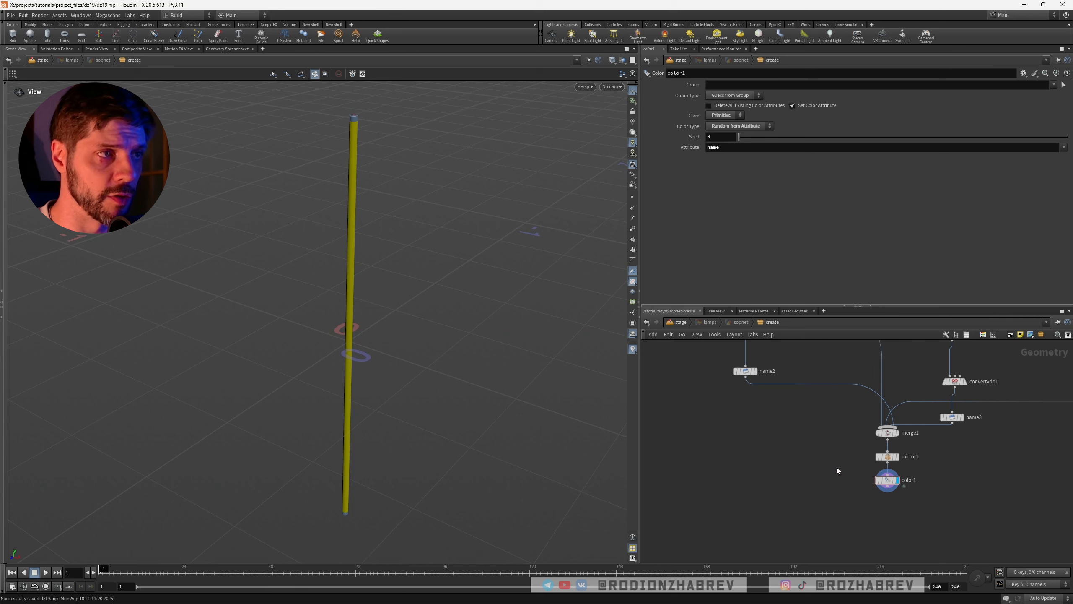
Add an Attribute Delete node after color1
scroll(832, 456, down, 3)
middle_drag(831, 456, 793, 452)
scroll(807, 432, up, 3)
scroll(808, 433, up, 1)
scroll(791, 400, down, 2)
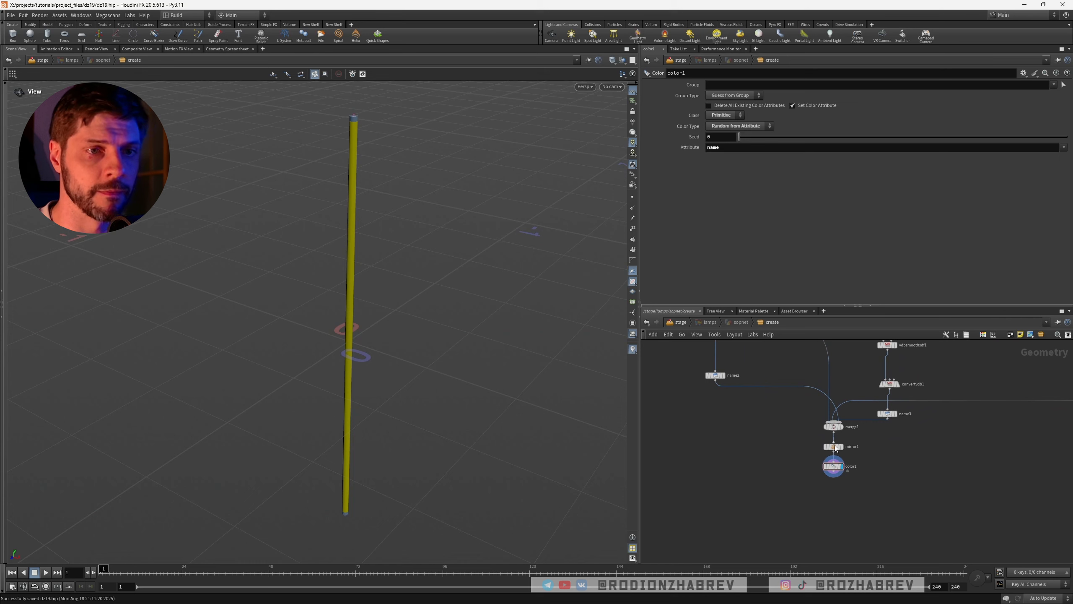
scroll(834, 448, up, 3)
key(Tab)
text(at)
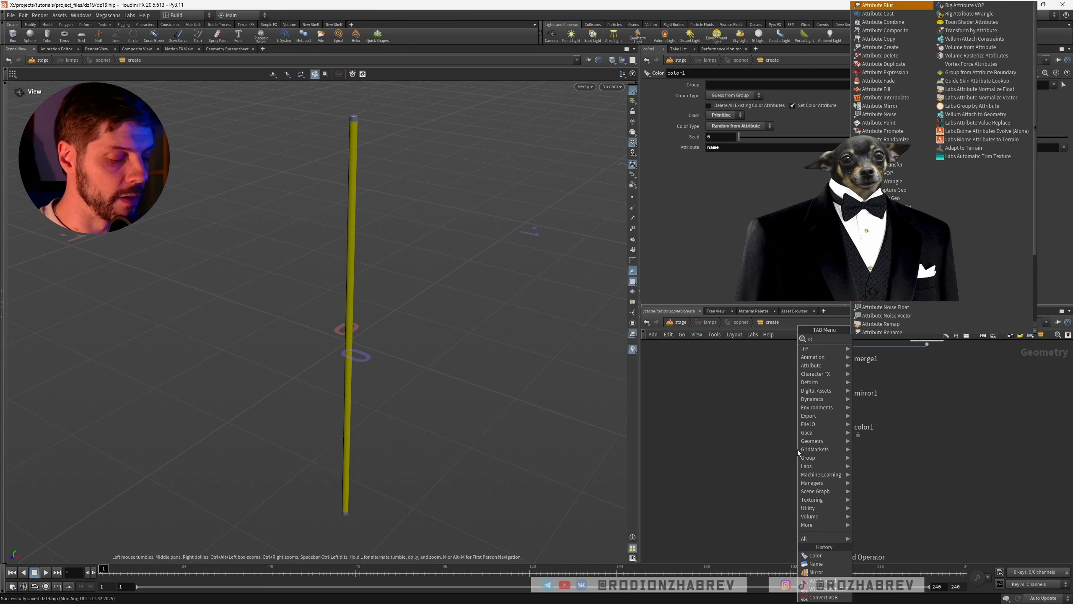
text(del)
key(Return)
key(Return)
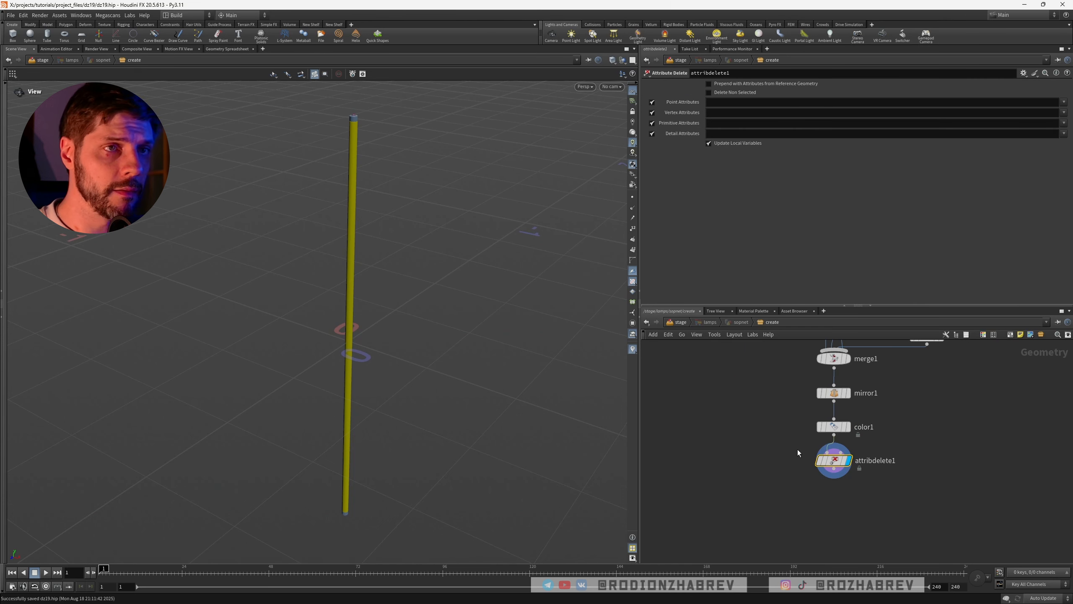
Enter * for the point, vertex, primitive and detail attributes of attribdelete1
click(714, 101)
text(*)
key(Tab)
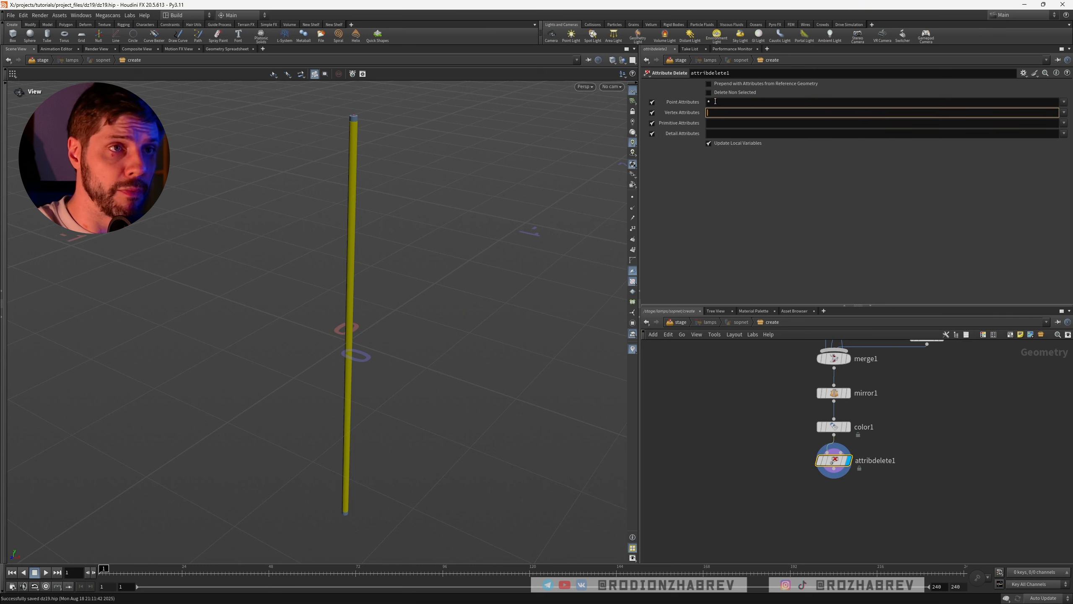
text(*)
key(Tab)
text(*)
key(Tab)
text(*)
key(Tab)
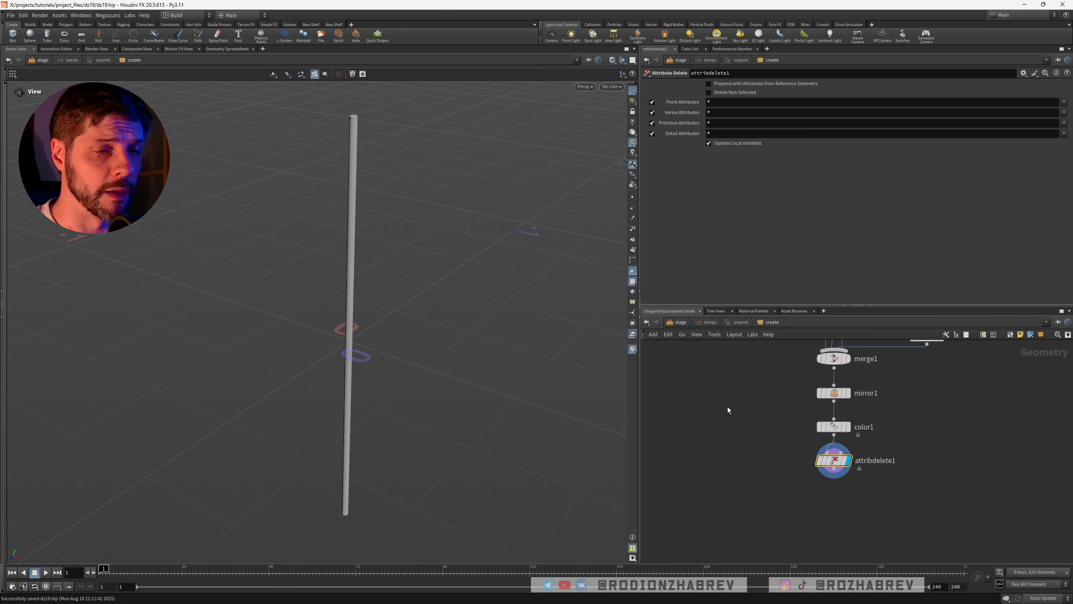
Add a Normal node after attribdelete1
key(Tab)
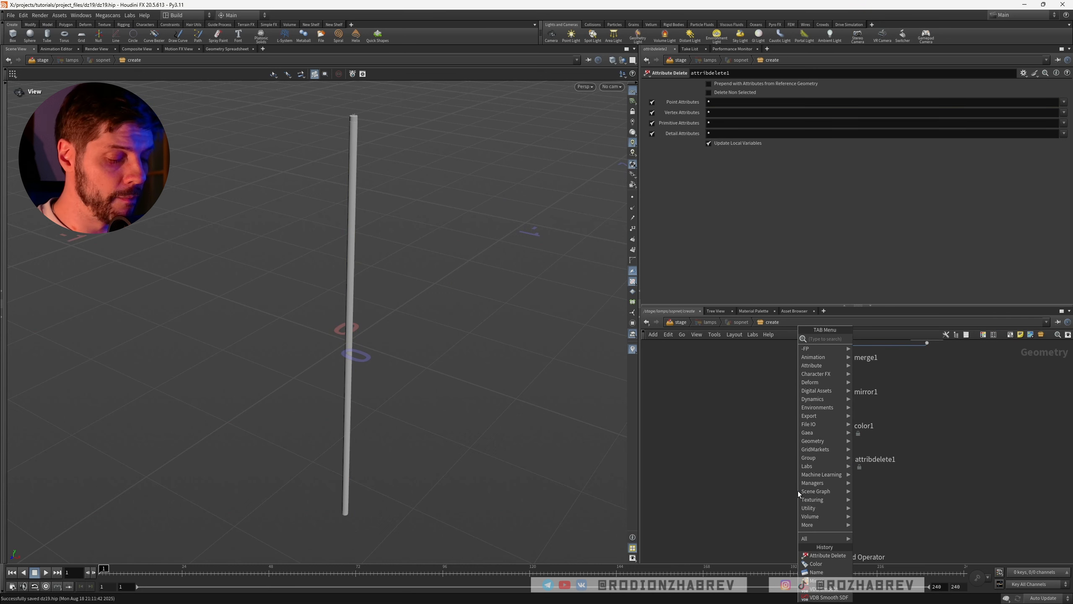
text(normal)
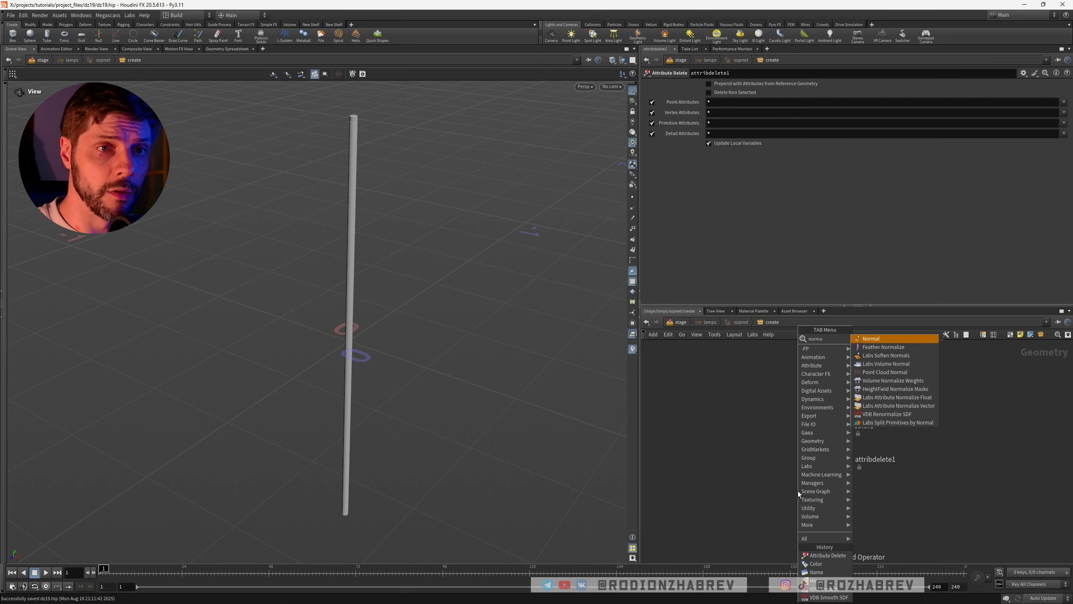
key(Return)
Examine the shading of the lamp's end cap, its pins and its recesses up close
middle_drag(353, 129, 342, 211)
right_drag(342, 211, 472, 201)
mouse_move(393, 194)
mouse_down()
mouse_move(409, 194)
mouse_move(357, 175)
mouse_move(397, 196)
mouse_move(391, 207)
mouse_up()
middle_drag(391, 207, 369, 180)
right_drag(368, 180, 380, 225)
drag(380, 225, 371, 202)
right_drag(359, 285, 409, 282)
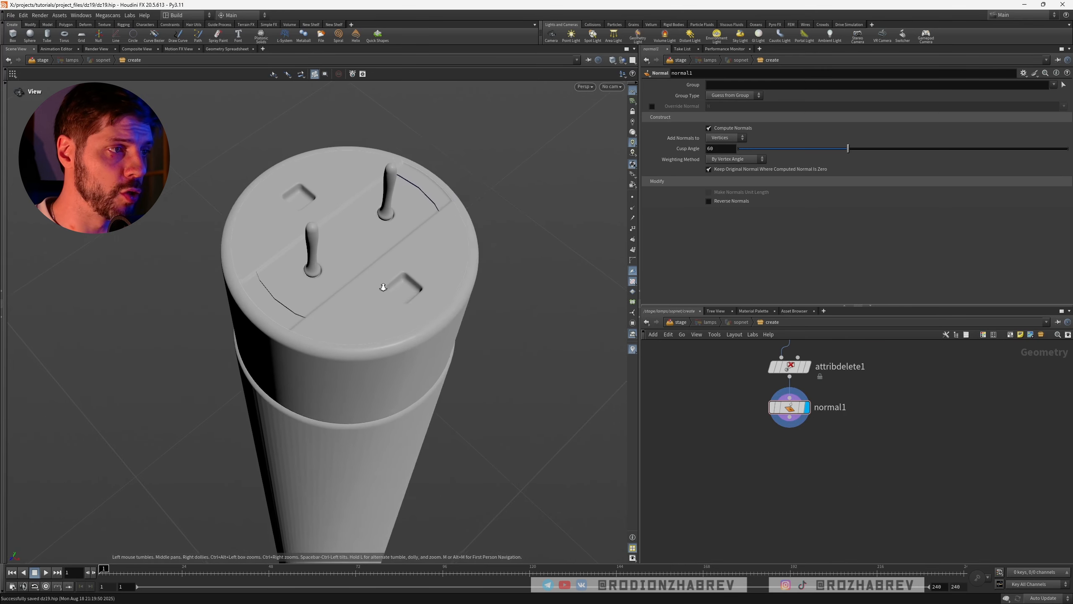
drag(316, 300, 278, 295)
right_drag(277, 295, 297, 302)
mouse_move(297, 302)
mouse_down()
mouse_move(269, 279)
mouse_move(343, 304)
mouse_move(273, 247)
mouse_move(280, 302)
mouse_up()
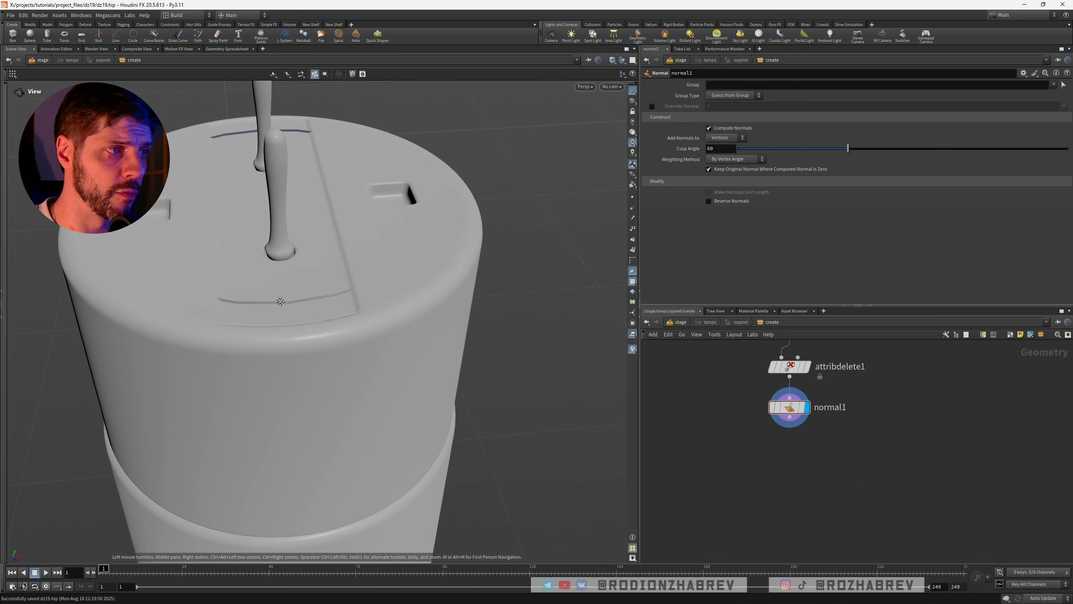
mouse_move(280, 302)
right_down()
mouse_move(314, 298)
mouse_move(301, 299)
right_up()
Duplicate transform1 onto the wire below sweep2 and set the copy's Y scale to 0.998
scroll(707, 435, down, 6)
scroll(779, 416, up, 5)
middle_drag(779, 418, 845, 430)
scroll(775, 468, down, 1)
click(784, 447)
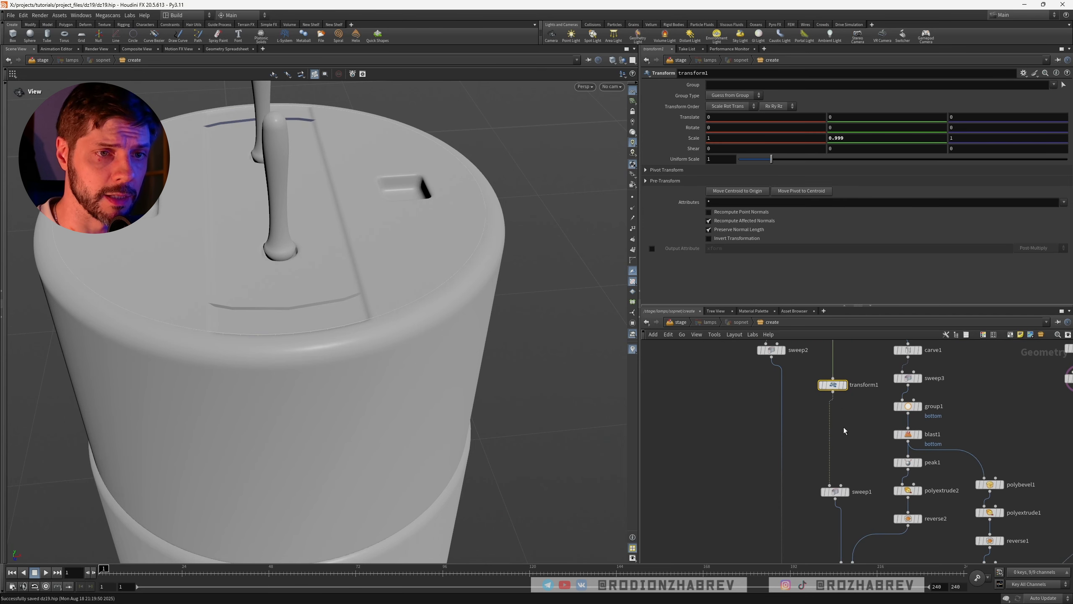
alt+drag(833, 387, 782, 455)
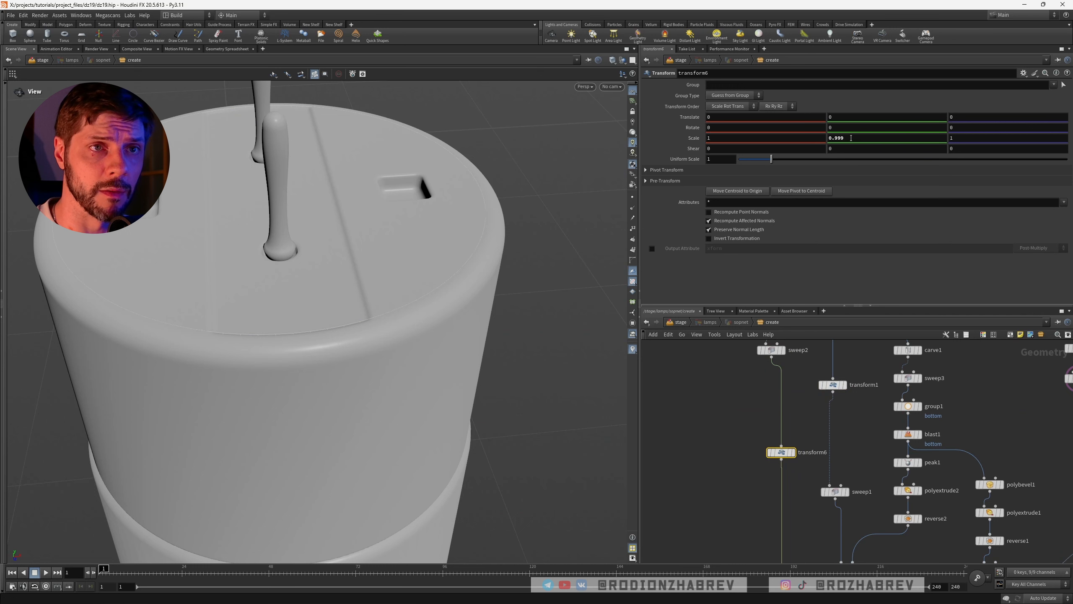
click(850, 138)
text(0.99)
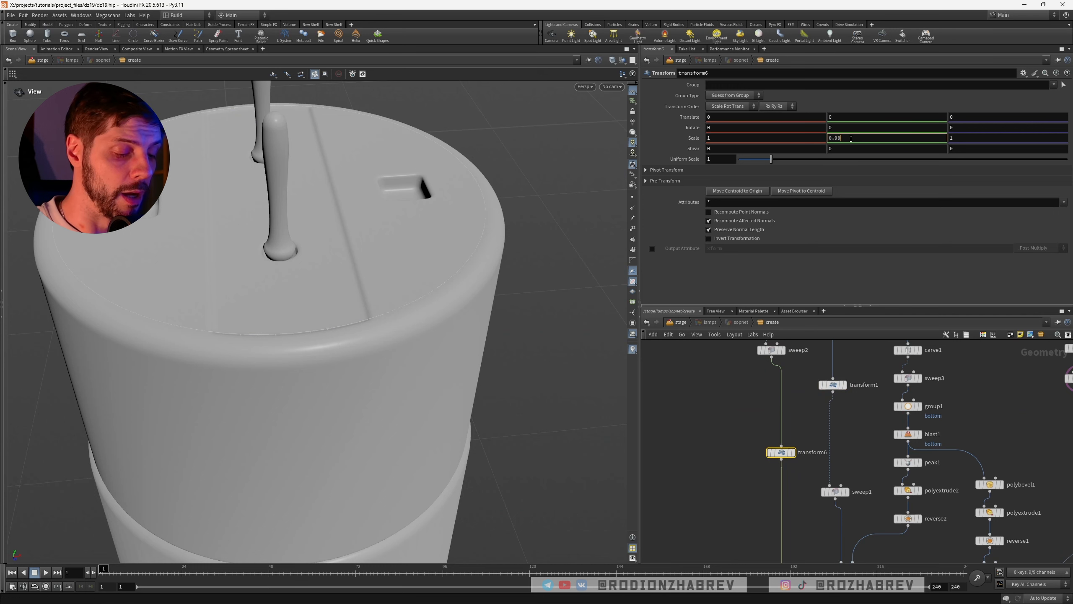
text(8)
key(Return)
scroll(486, 366, down, 10)
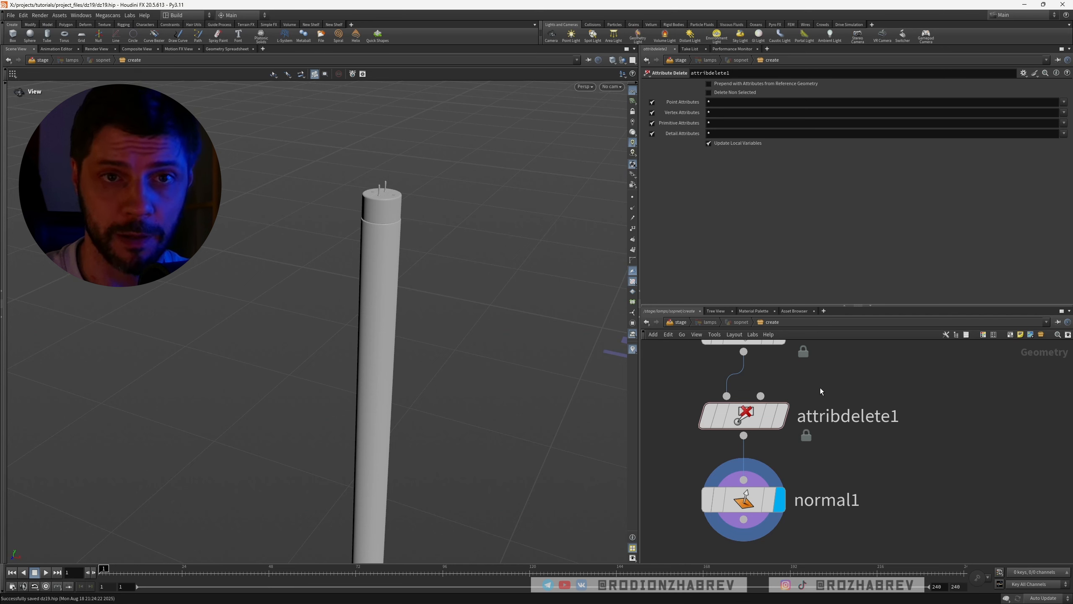
Add a second term after the asterisk in attribdelete1's primitive attributes pattern
drag(820, 387, 737, 434)
click(725, 122)
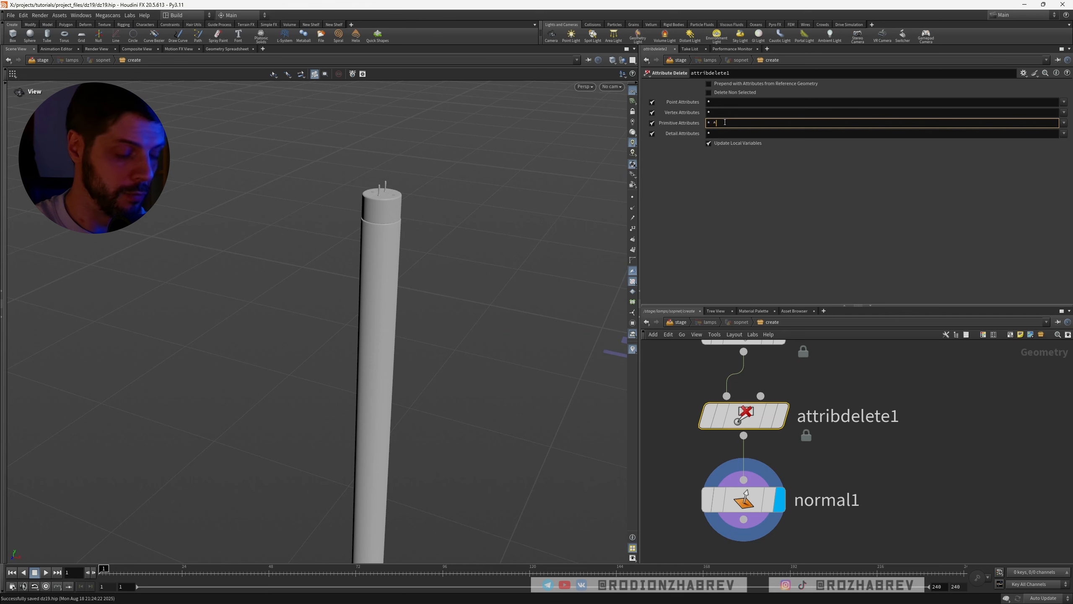
key(Return)
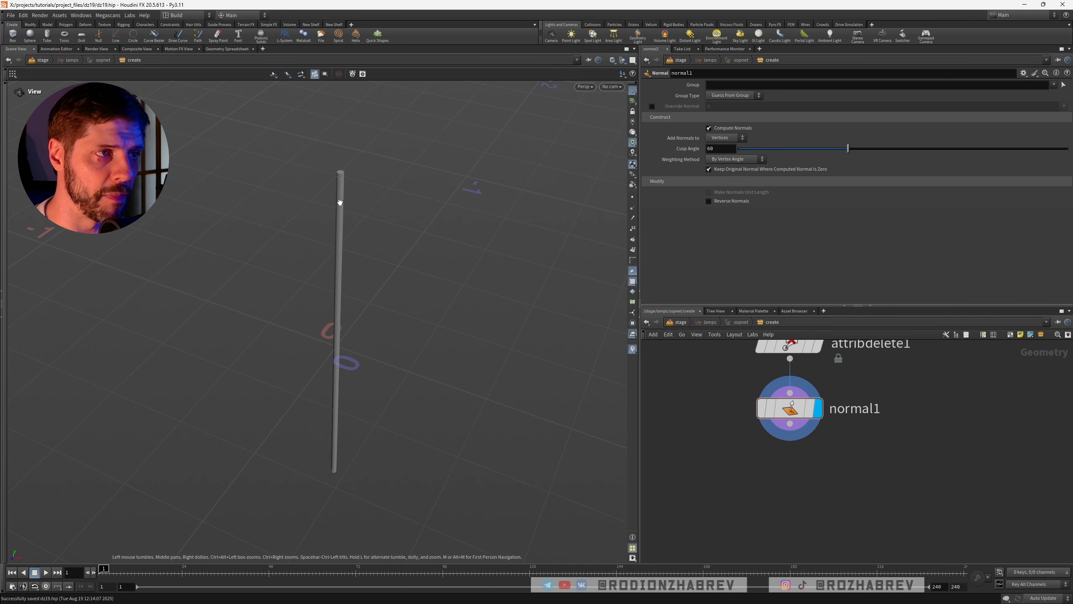
Add a separate, unconnected Grid node beside normal1
mouse_move(339, 203)
mouse_down()
mouse_move(412, 197)
mouse_move(333, 207)
mouse_move(348, 195)
mouse_up()
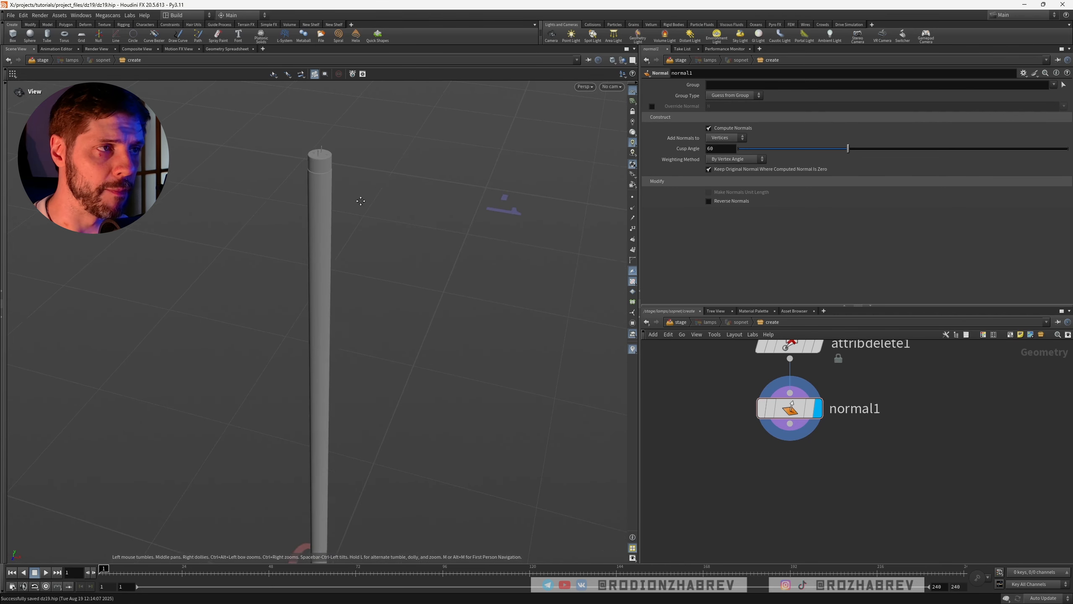
drag(359, 199, 341, 270)
drag(343, 231, 382, 284)
scroll(382, 284, down, 2)
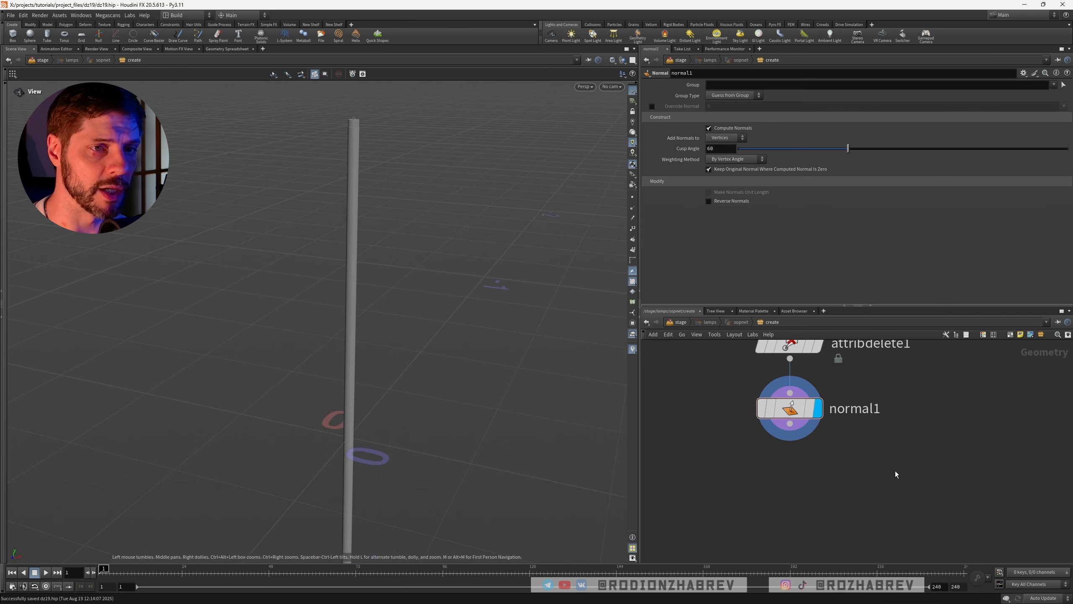
scroll(915, 443, down, 3)
middle_drag(945, 440, 870, 438)
key(Tab)
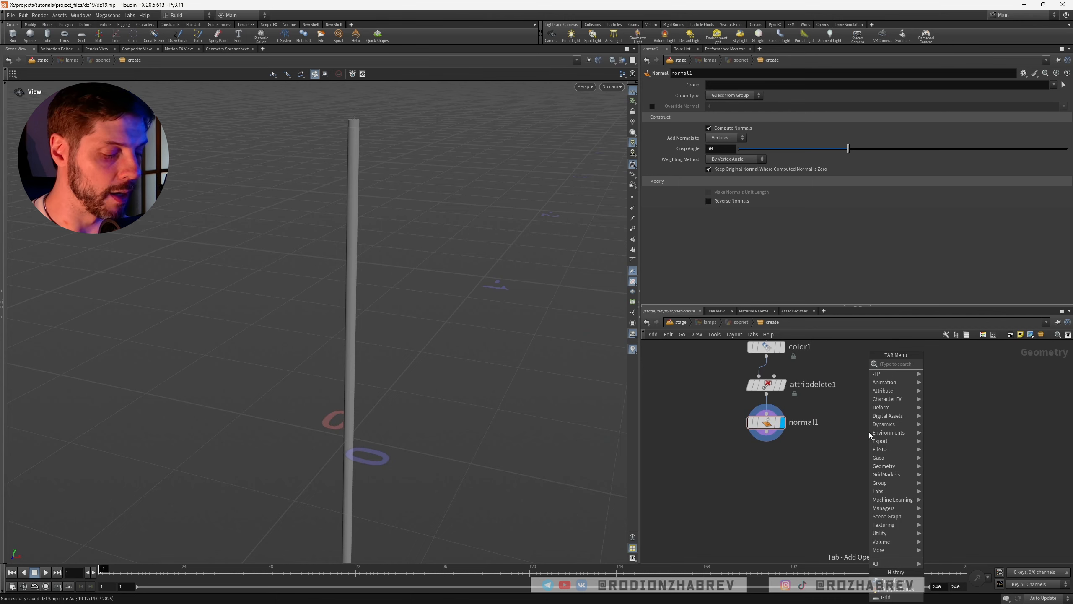
text(grid)
key(Return)
click(870, 433)
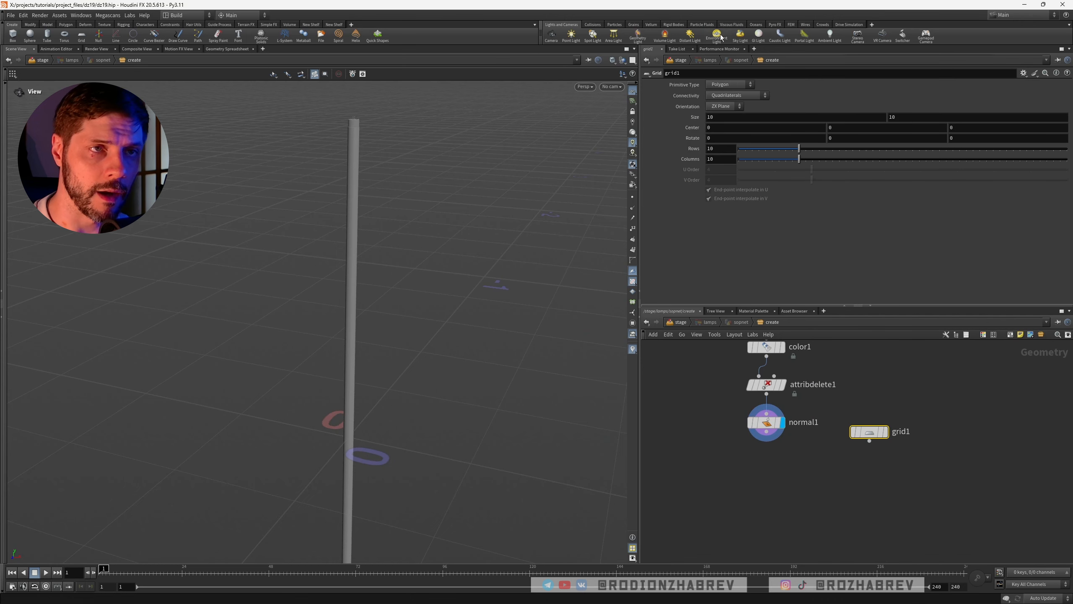
Set grid1's size to 0.1 by 0.1 and line the node up with normal1
click(720, 116)
text(.1)
key(Return)
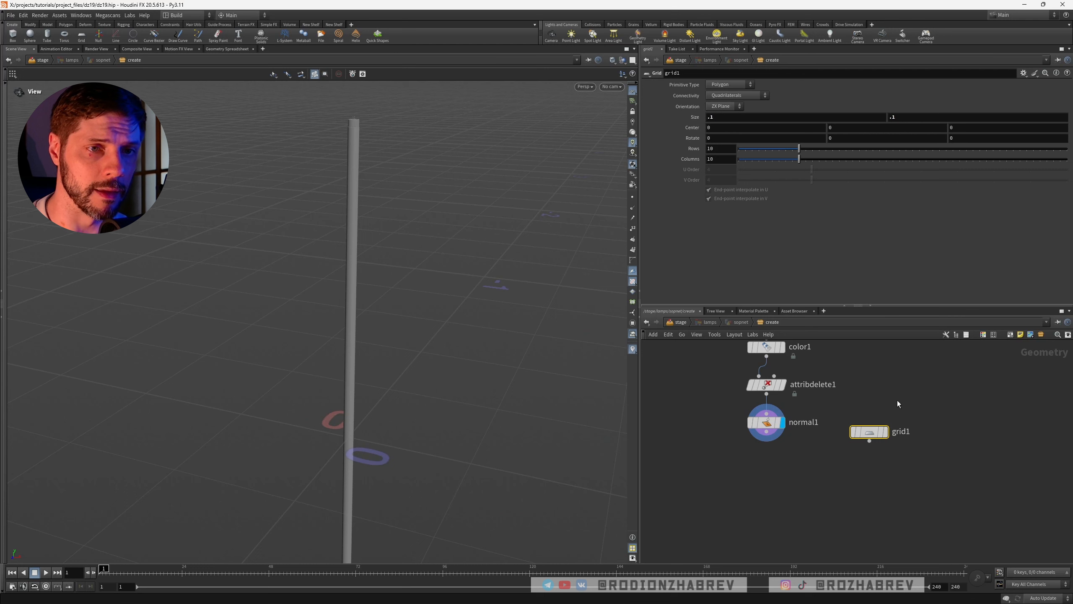
drag(869, 434, 880, 425)
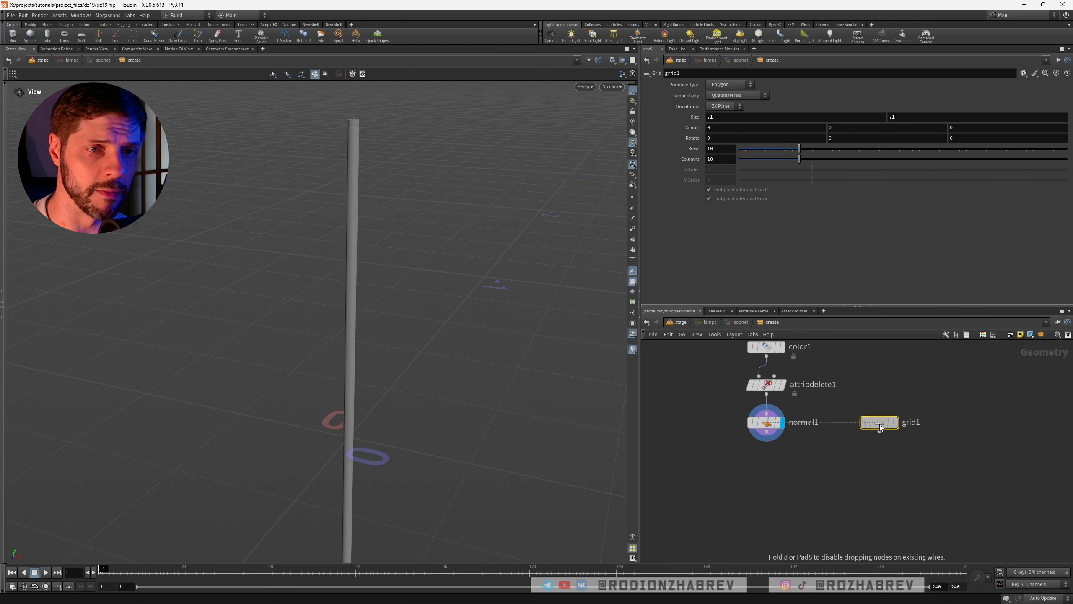
Set grid1's rows and columns to 3 and display the grid in the viewport
text(3)
click(720, 160)
text(3)
key(Return)
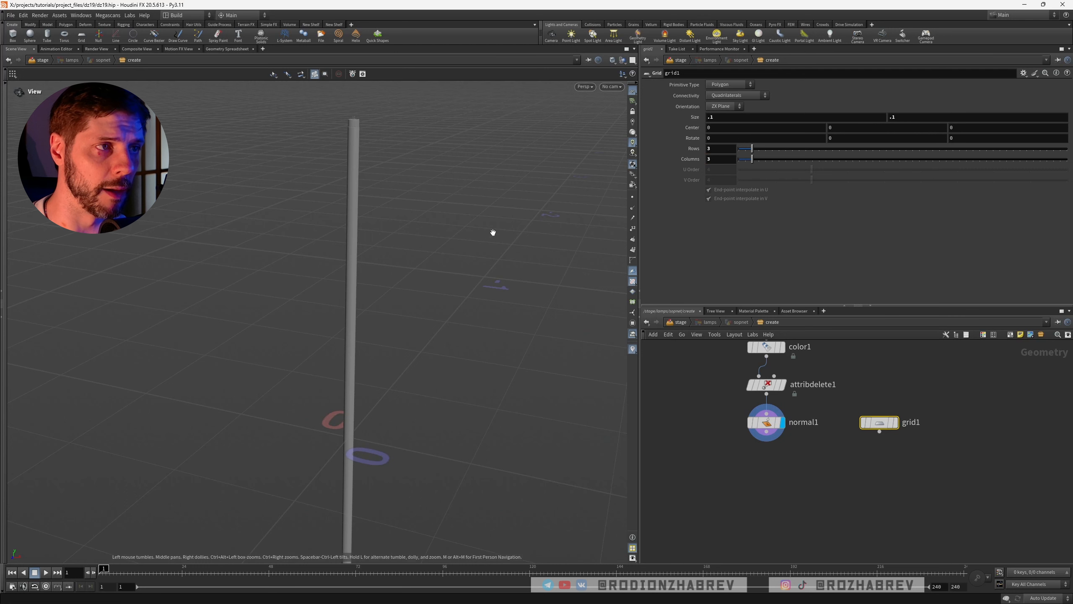
key(r)
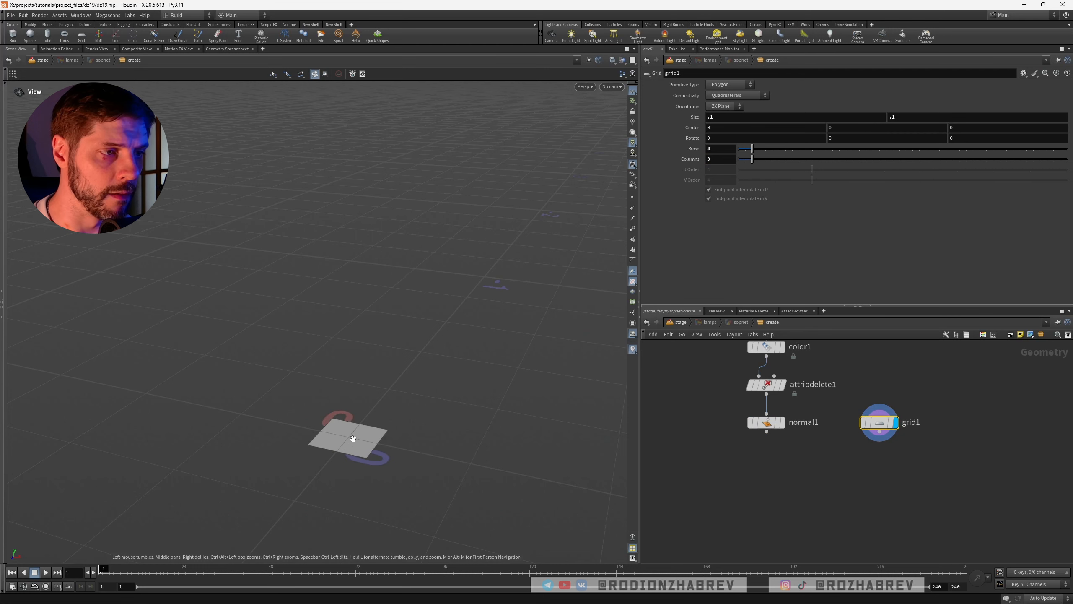
drag(353, 439, 357, 450)
right_drag(357, 450, 482, 430)
right_drag(360, 435, 341, 367)
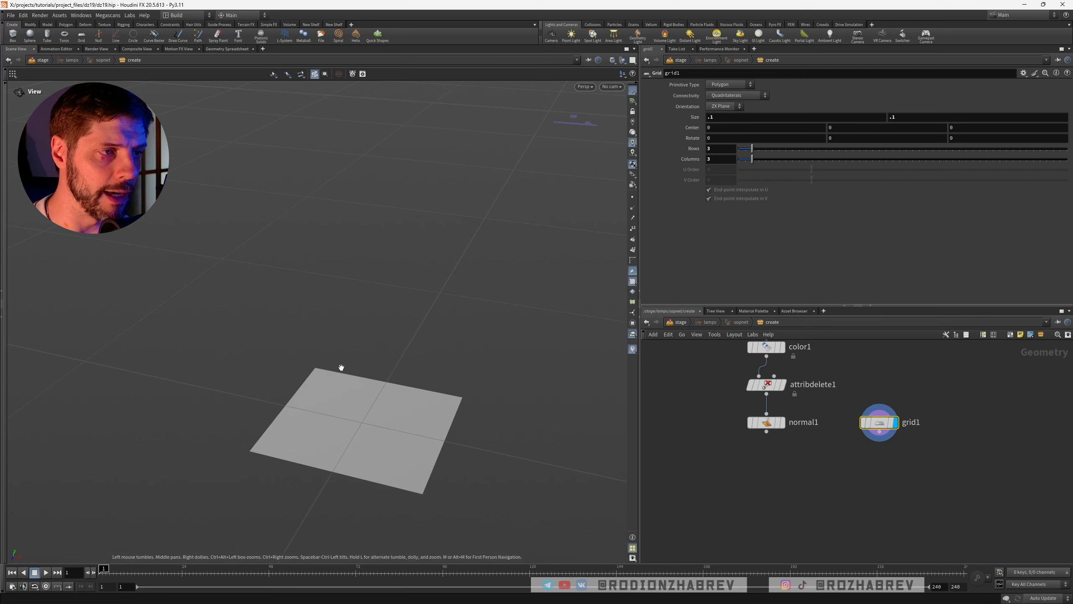
scroll(504, 436, down, 3)
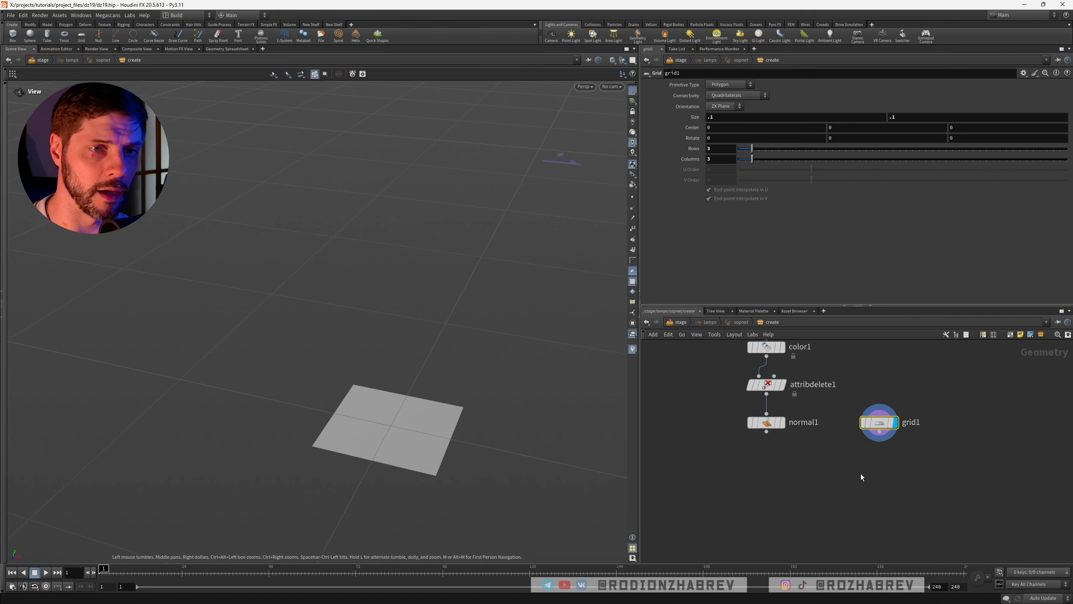
Add a Copy to Points node below normal1 and grid1 and enable Pack and Instance on it
scroll(861, 473, down, 1)
middle_drag(860, 473, 855, 444)
key(Tab)
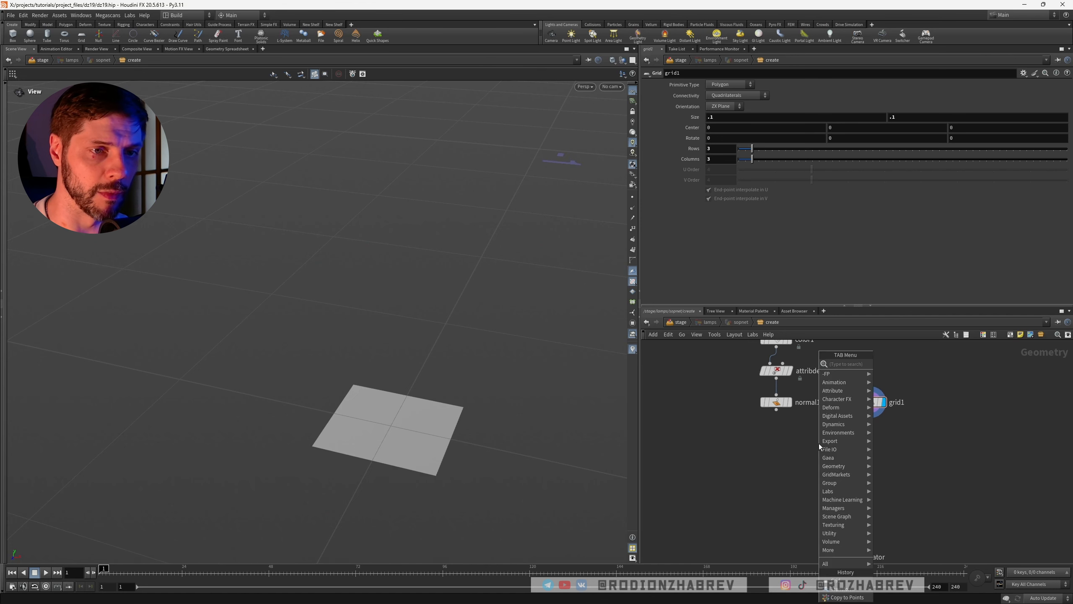
text(copyt)
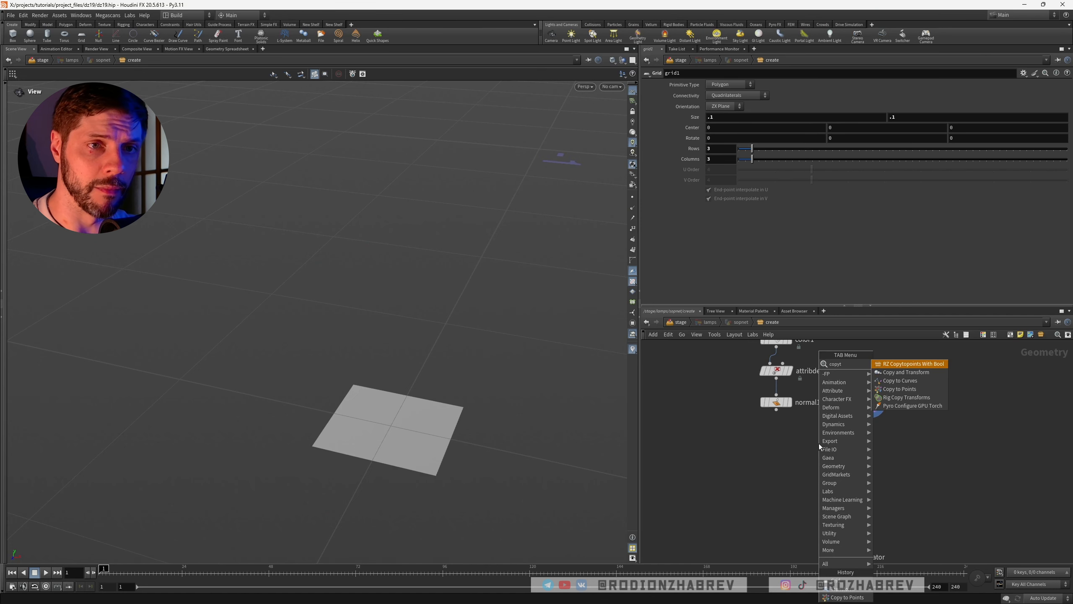
key(Down)
key(Return)
click(819, 443)
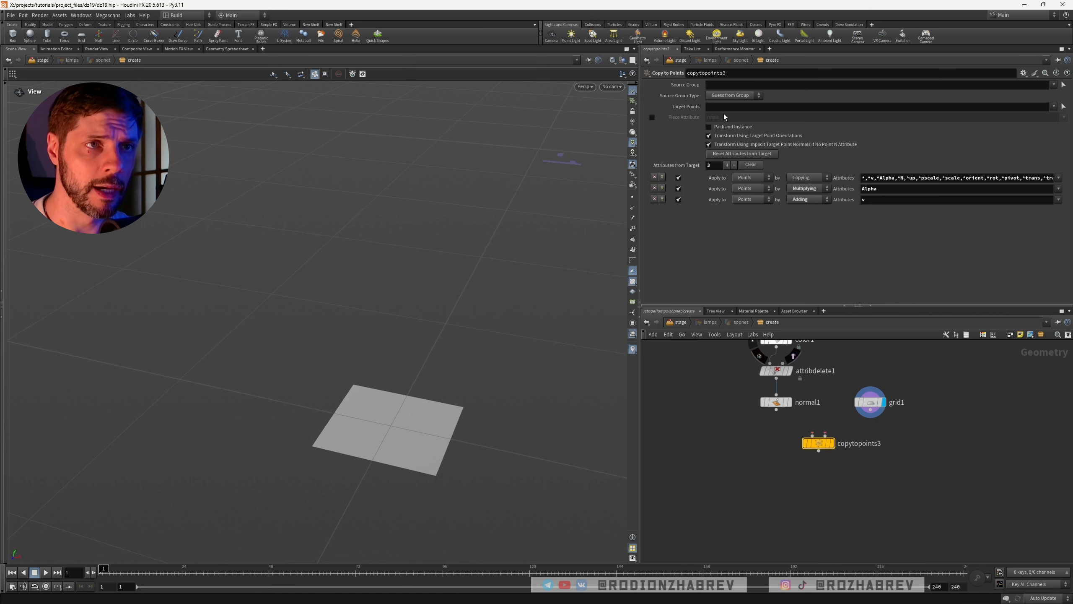
click(723, 129)
Wire normal1 into copytopoints3's first input and grid1 into its second, and display the copied lamps
drag(820, 448, 821, 464)
drag(777, 410, 812, 452)
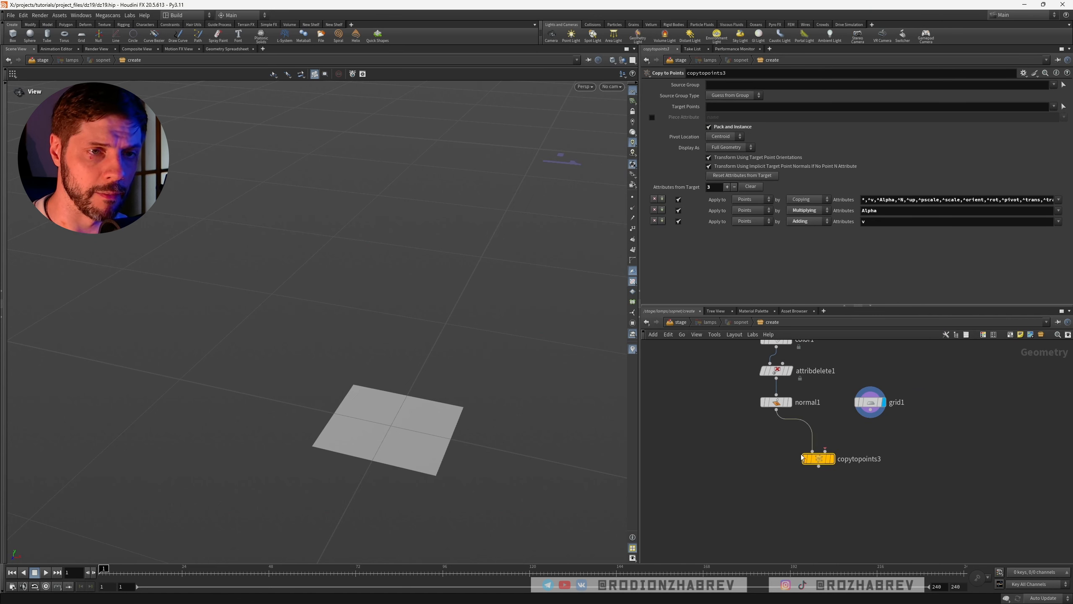
drag(871, 409, 825, 451)
click(832, 459)
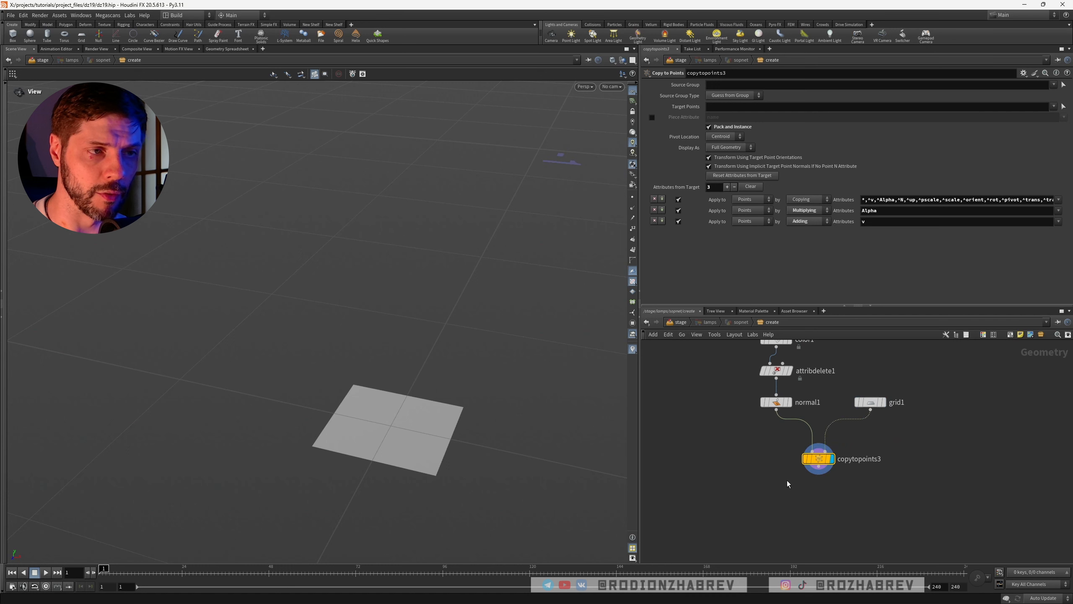
scroll(457, 400, down, 5)
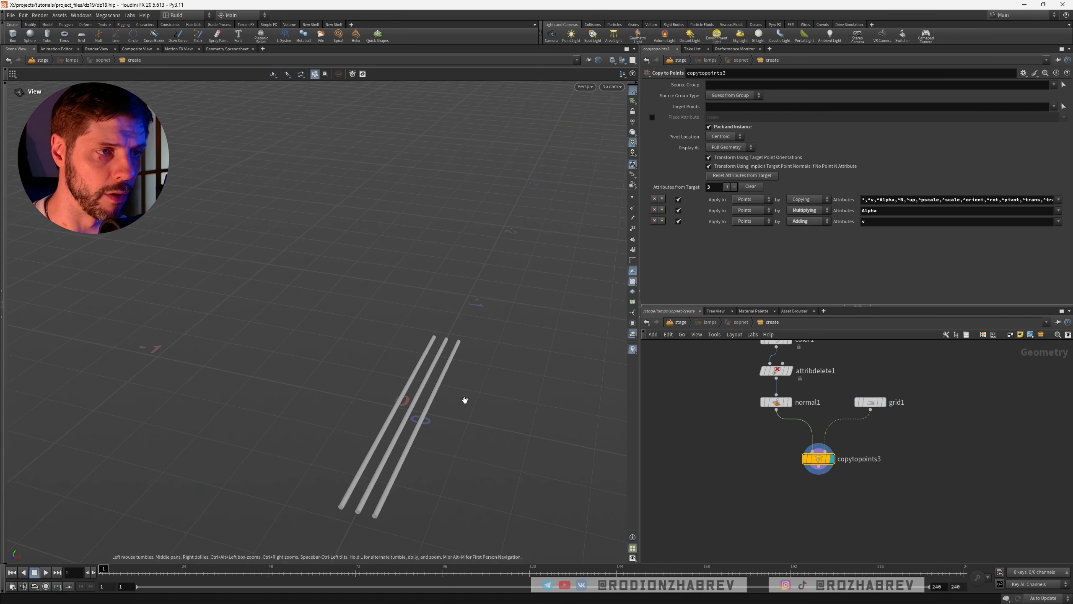
scroll(427, 397, up, 3)
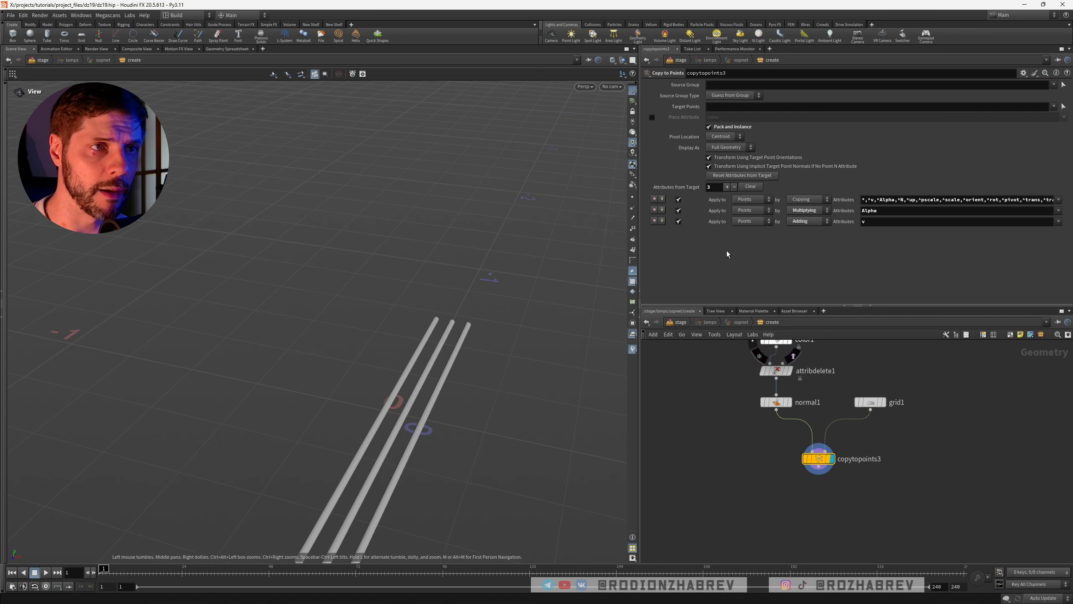
Disable Transform Using Target Point Orientations on copytopoints3 and check the lamps' arrangement
scroll(403, 379, down, 2)
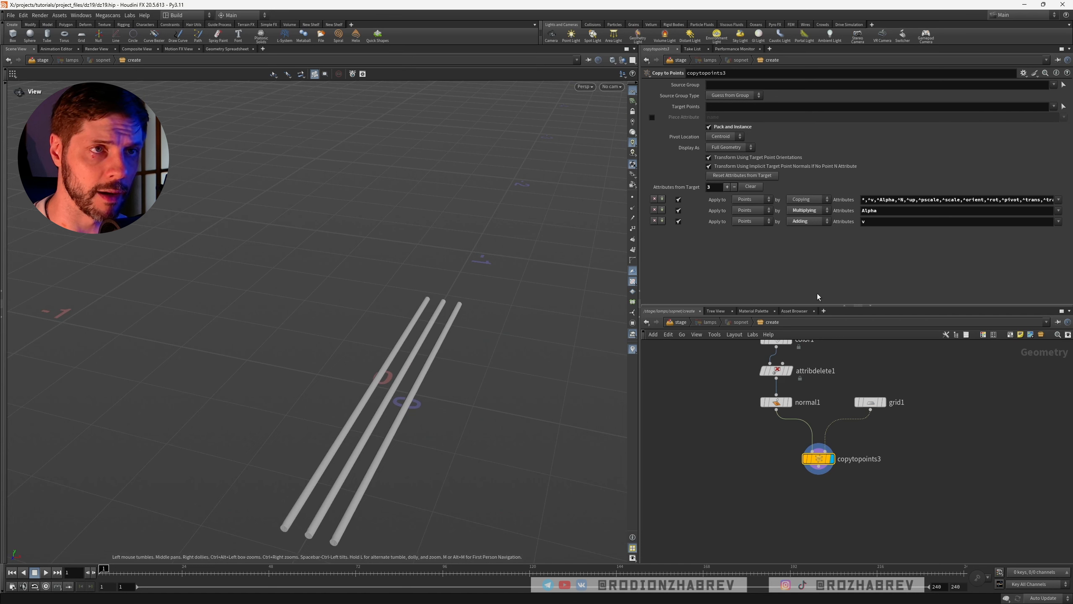
click(726, 159)
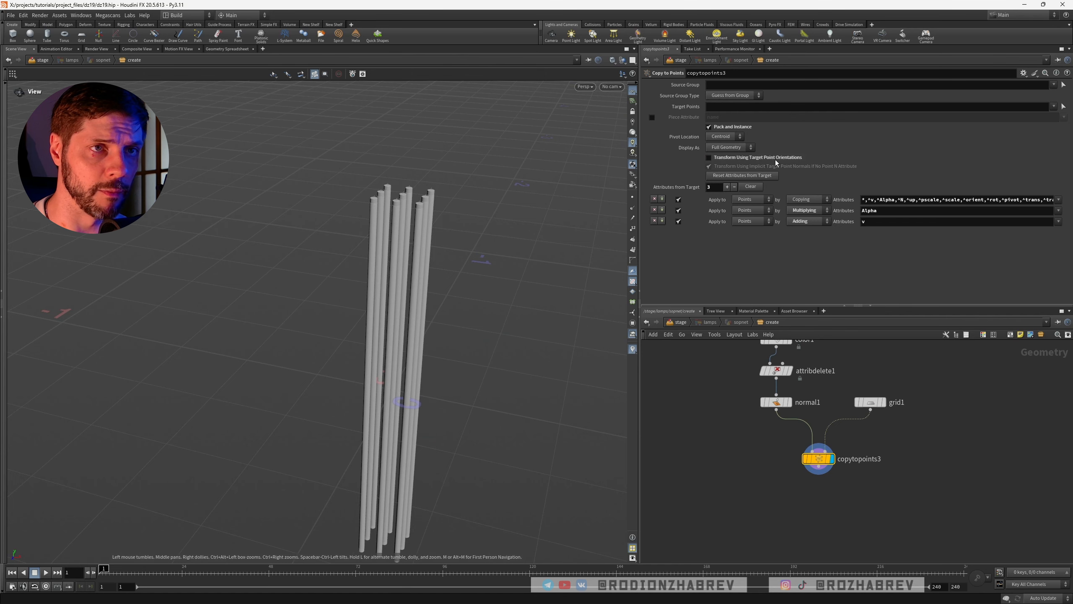
drag(401, 249, 372, 263)
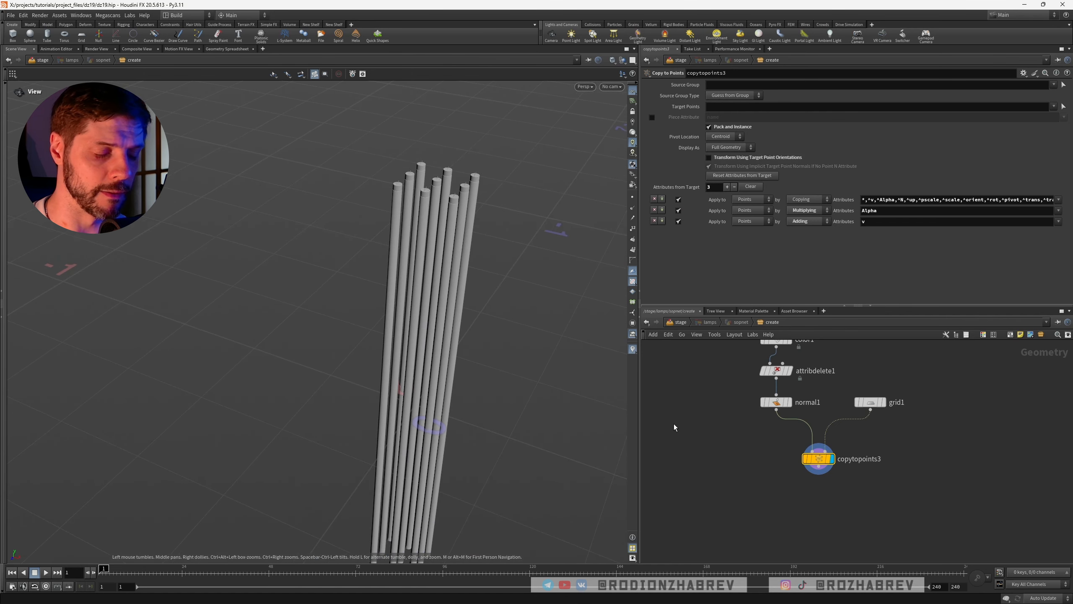
right_drag(473, 187, 302, 357)
middle_drag(399, 378, 398, 309)
mouse_move(404, 375)
mouse_down()
mouse_move(421, 428)
mouse_move(441, 364)
mouse_move(397, 359)
mouse_up()
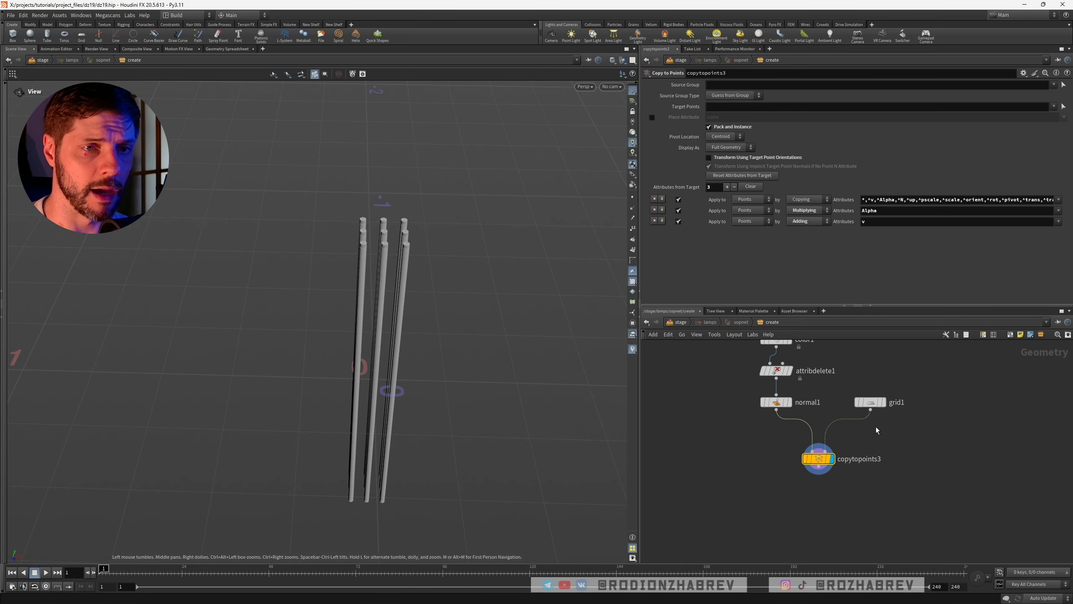
Insert a Transform node between grid1 and copytopoints3, aligned under grid1
scroll(876, 426, up, 3)
key(Tab)
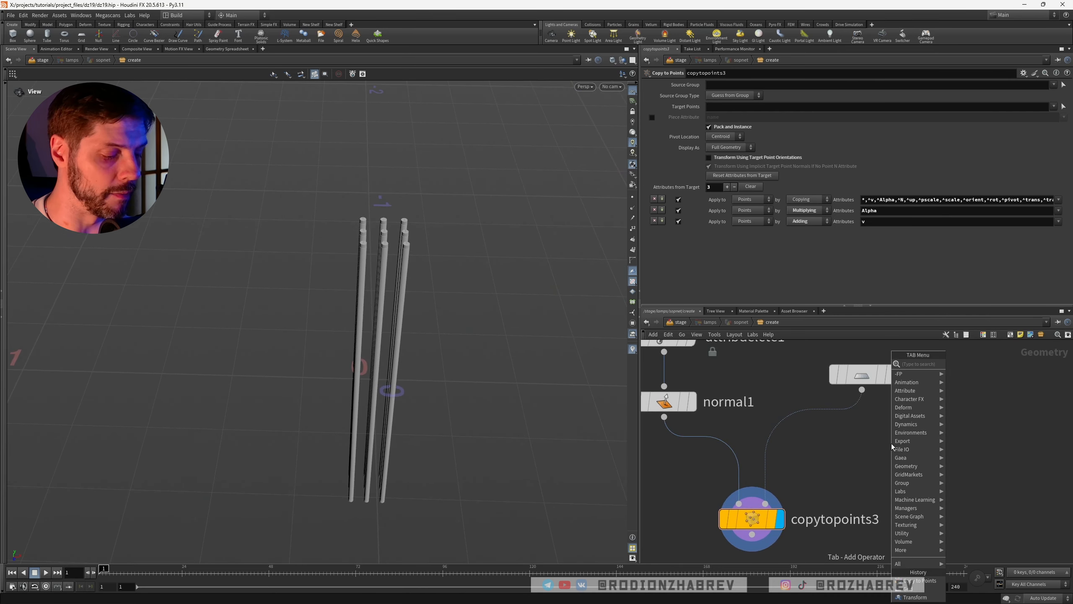
text(tra)
key(Down)
key(Down)
key(Return)
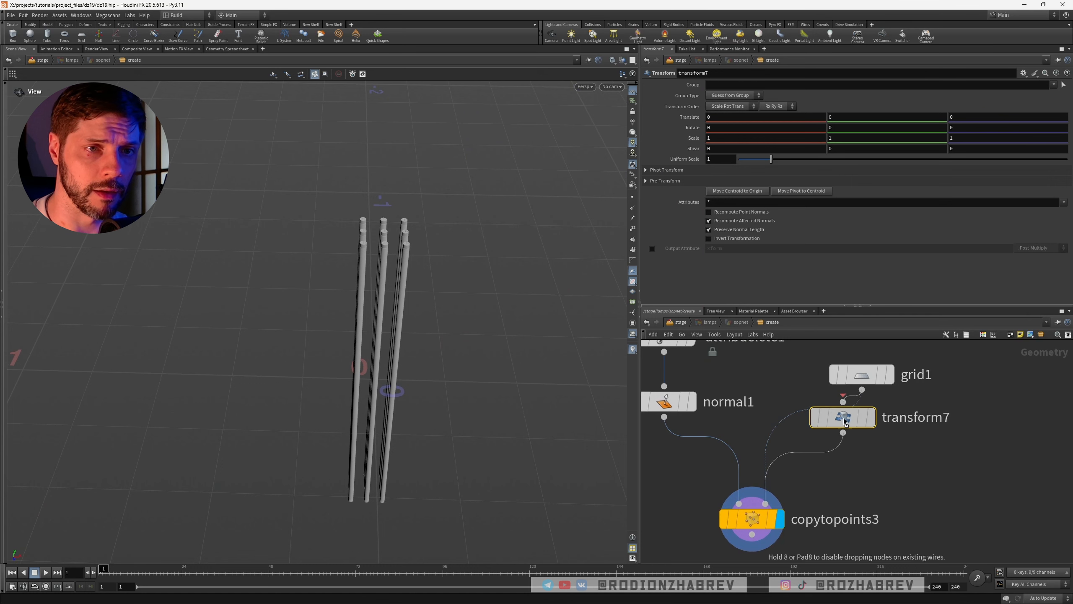
click(863, 437)
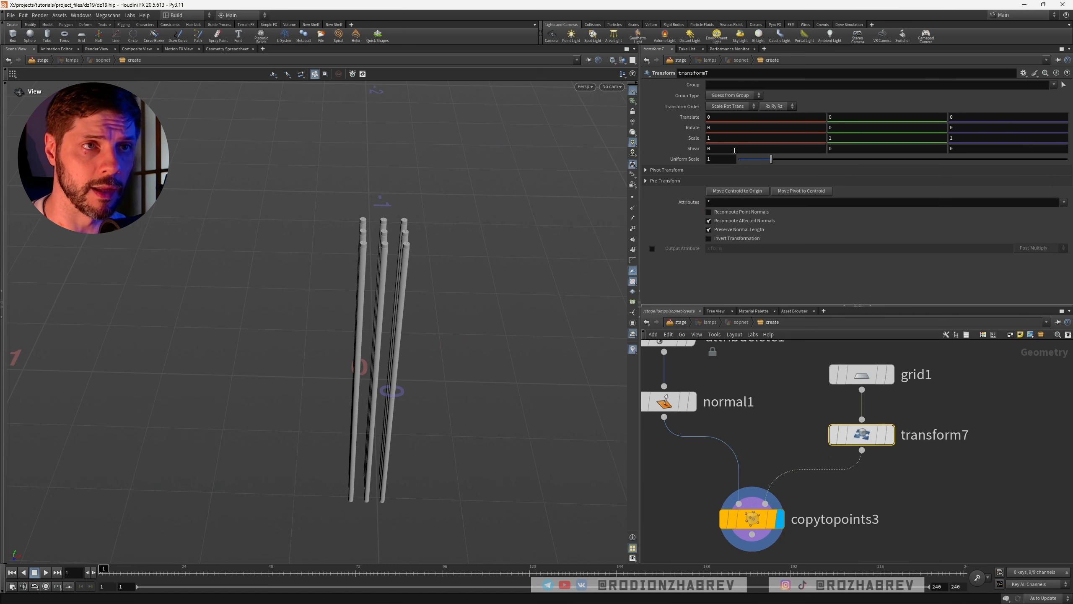
Set transform7's Y rotation to 45
click(842, 128)
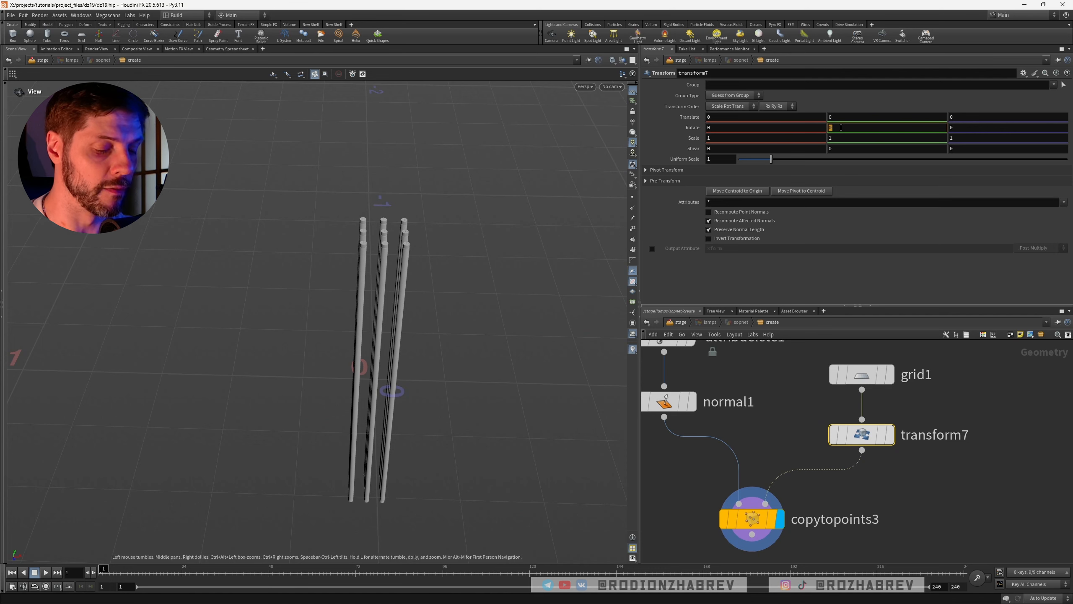
text(45)
key(Return)
mouse_move(444, 276)
mouse_down()
mouse_move(390, 278)
mouse_move(443, 269)
mouse_up()
Insert a second Transform node between transform7 and copytopoints3 and activate its viewport handle
middle_drag(918, 479, 899, 391)
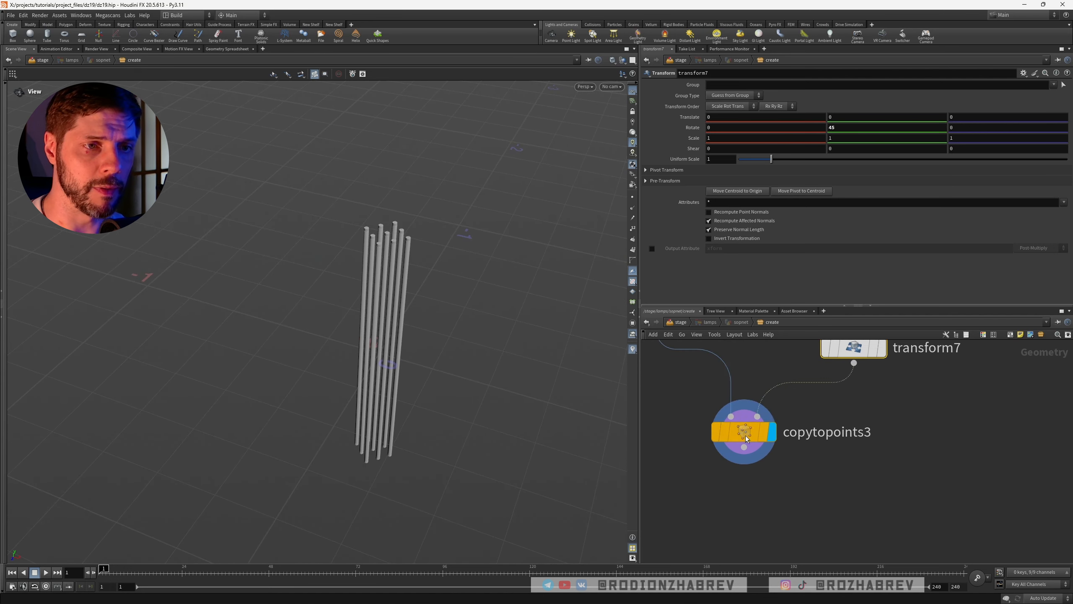
key(Tab)
text(tra)
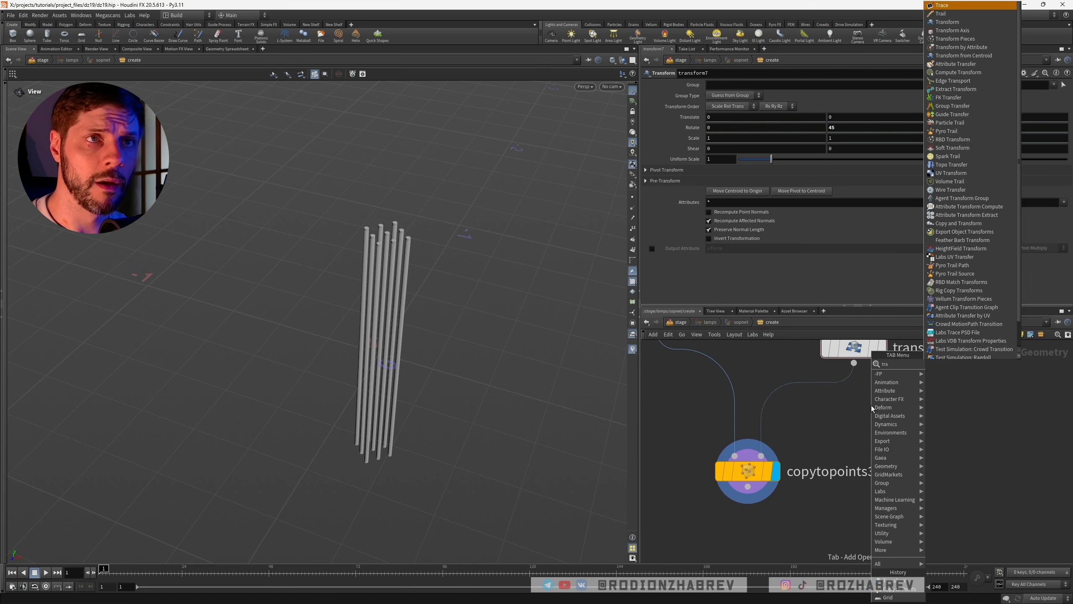
key(Down)
key(Down)
key(Return)
key(Return)
mouse_move(871, 405)
mouse_down()
mouse_move(811, 402)
mouse_move(855, 407)
mouse_up()
key(Return)
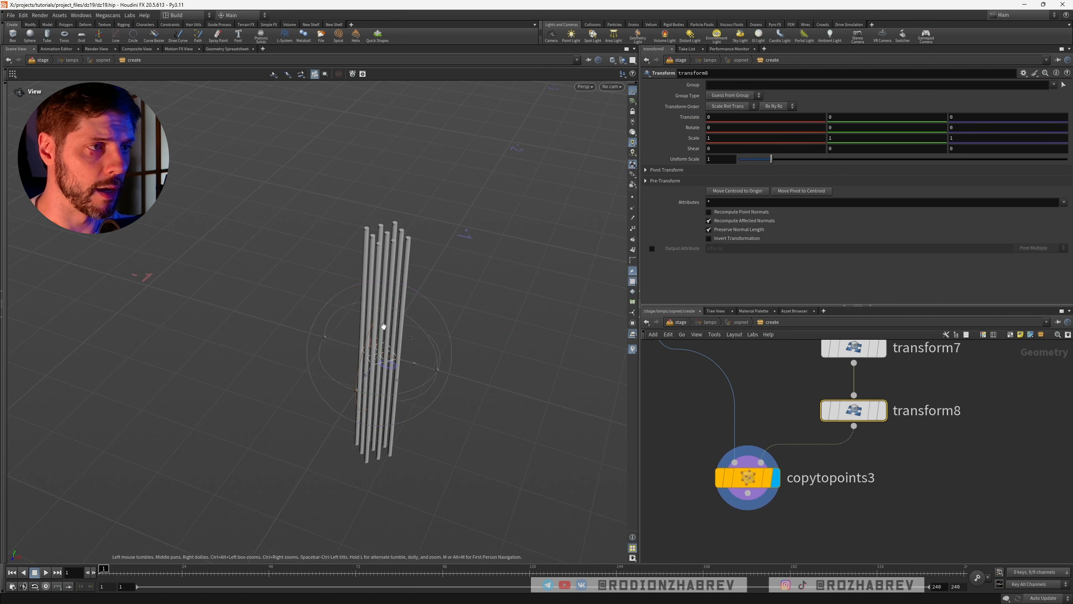
Tilt the grid with transform8 by rotating it about 37 degrees around X so the lamp heights are staggered
drag(383, 326, 357, 381)
alt+drag(524, 277, 463, 215)
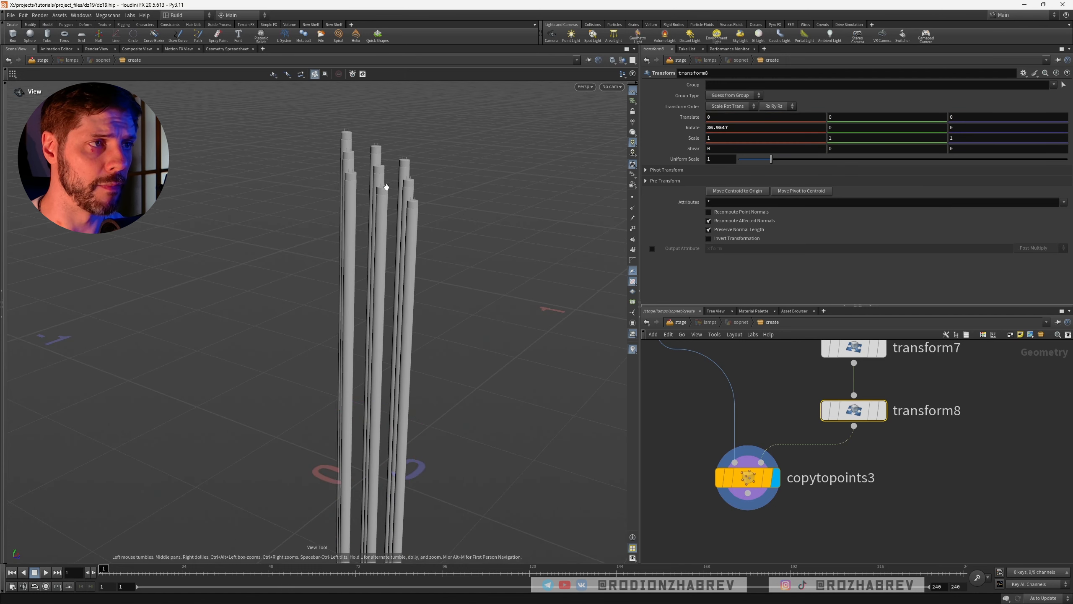
alt+drag(346, 199, 247, 246)
scroll(780, 507, down, 3)
Link grid1's second size value to its first with a relative reference
click(824, 392)
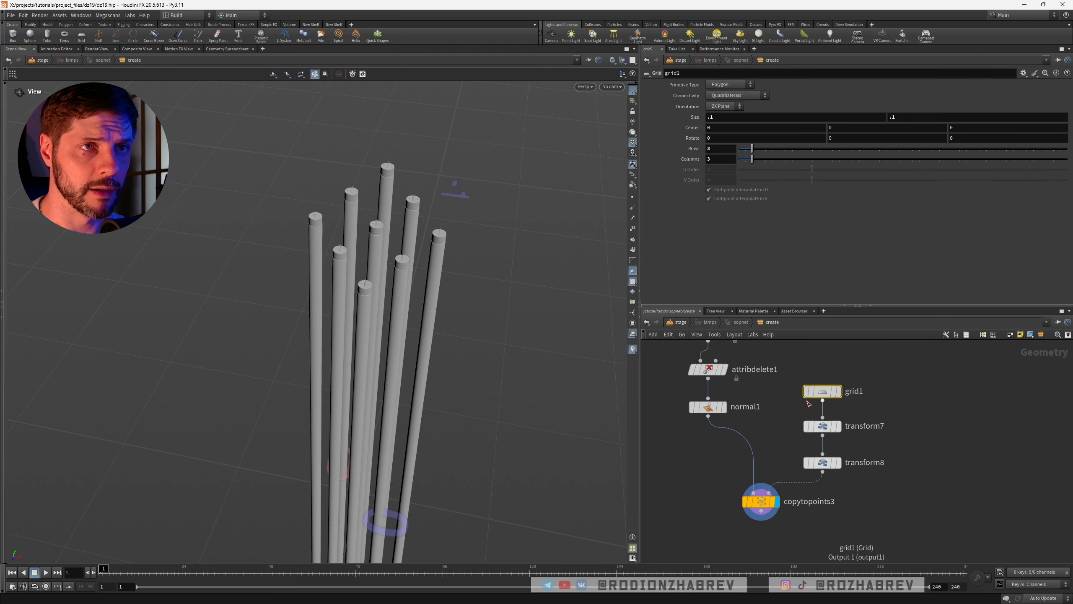
right_click(745, 117)
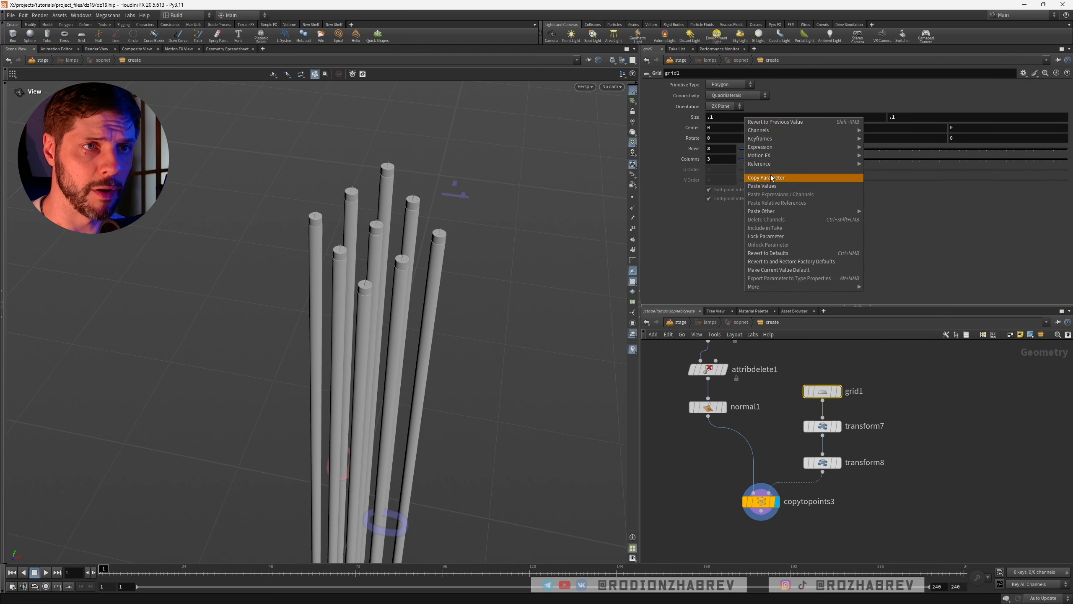
key(Escape)
right_click(907, 118)
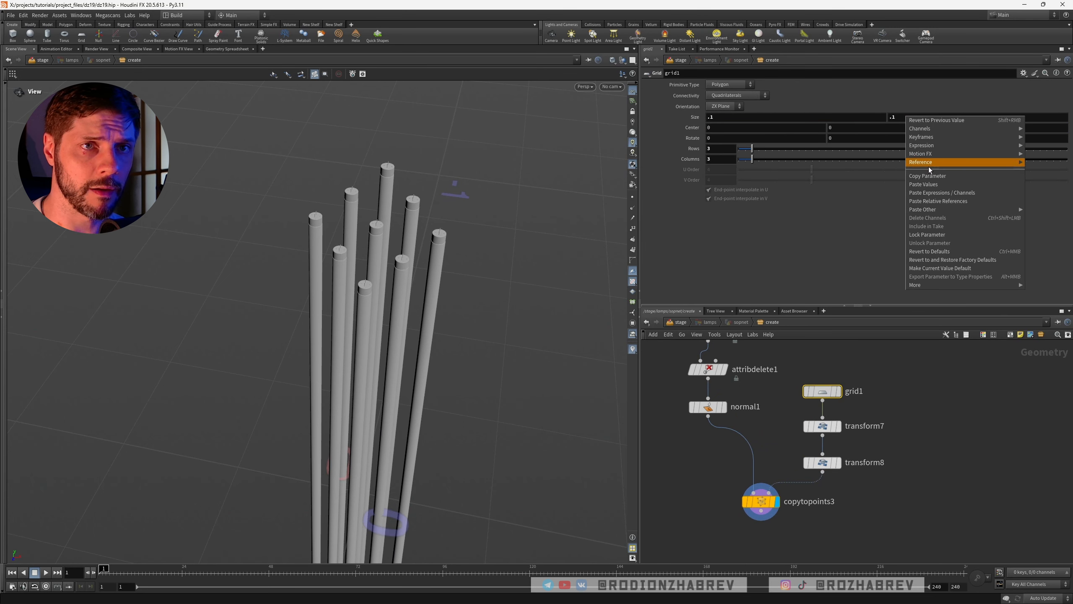
click(931, 195)
Reduce grid1's linked size to 0.07 and save the scene
middle_drag(741, 116, 721, 137)
key(ctrl+s)
drag(448, 237, 346, 254)
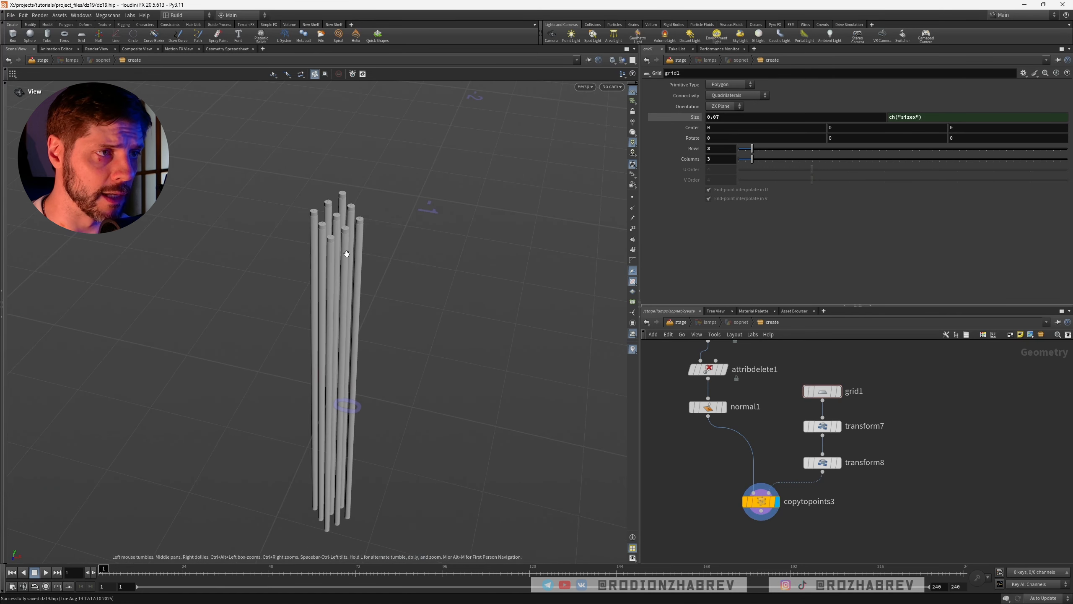
Return to the stage level, inspect the lamp cluster and switch the desktop layout to Solaris
click(680, 322)
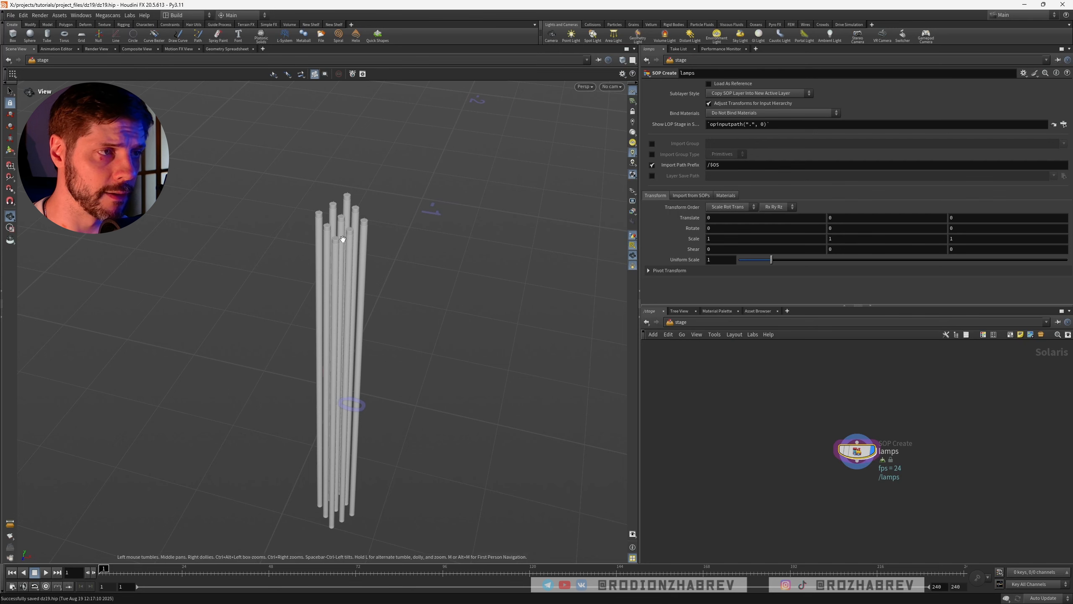
scroll(343, 239, up, 5)
drag(336, 232, 321, 257)
scroll(320, 258, up, 3)
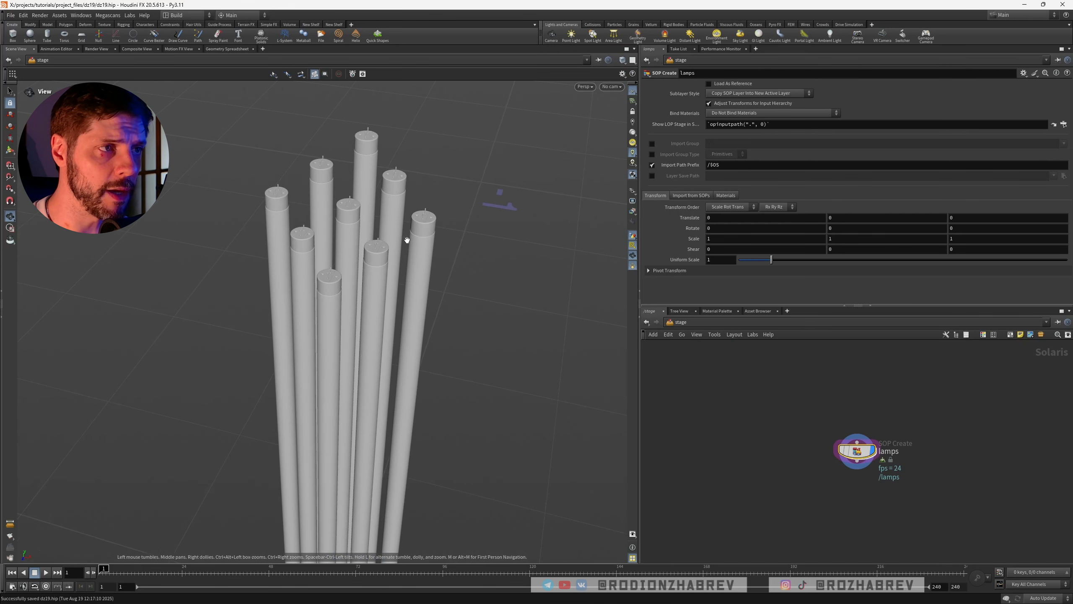
drag(407, 240, 364, 232)
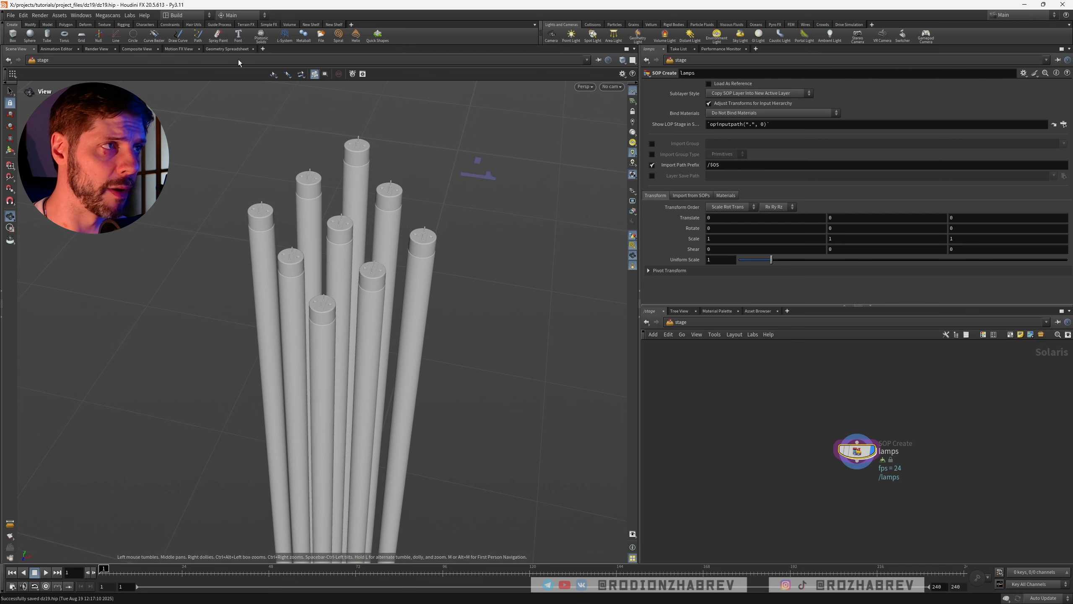
click(182, 16)
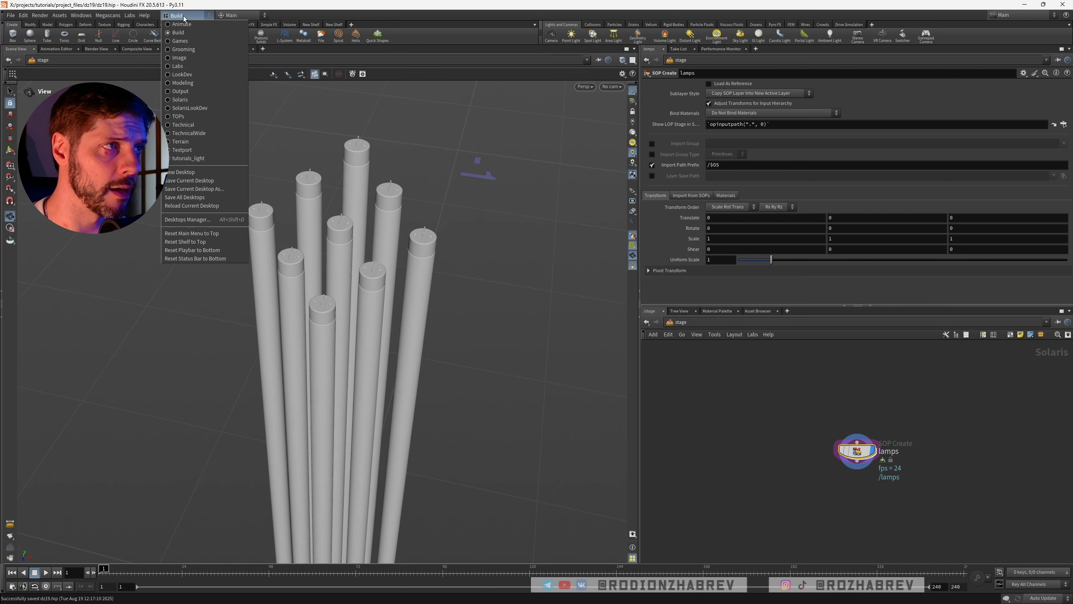
click(179, 99)
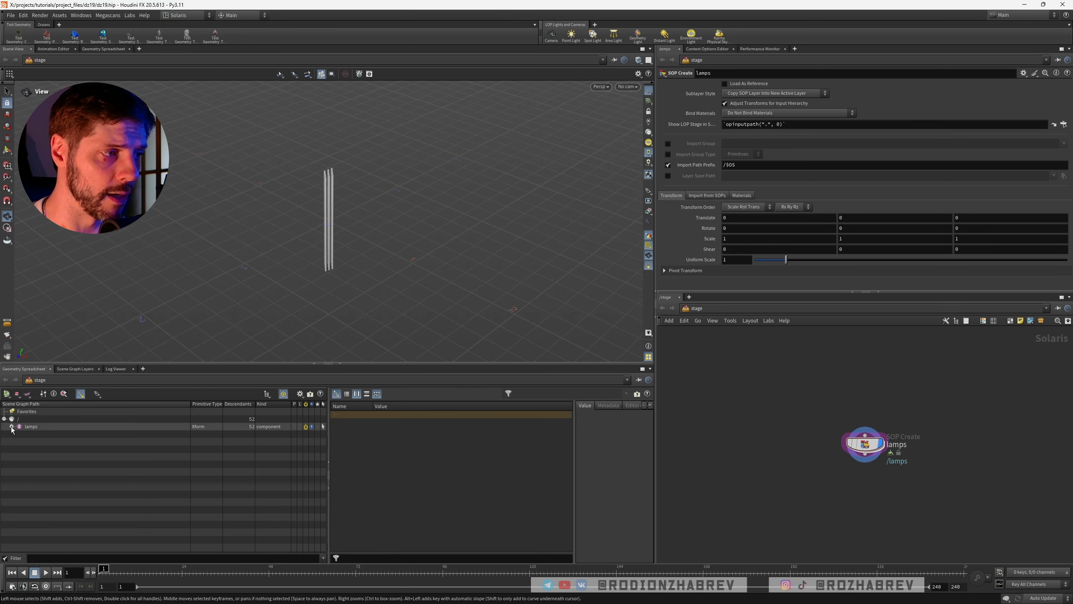
Expand the lamps primitive in the scene graph and examine the parts inside several of its obj copies
click(12, 427)
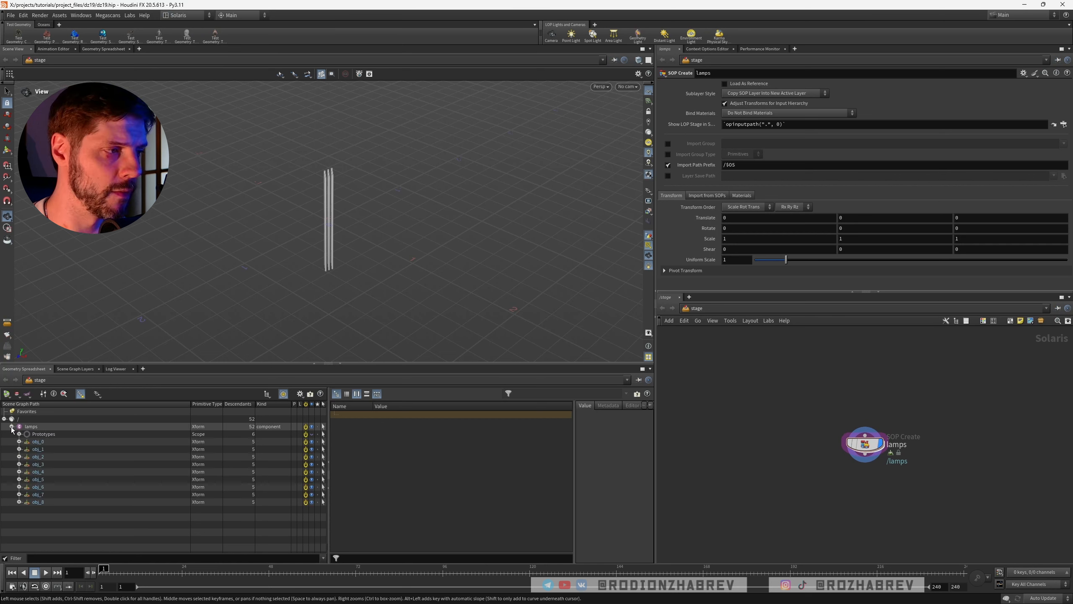
click(19, 442)
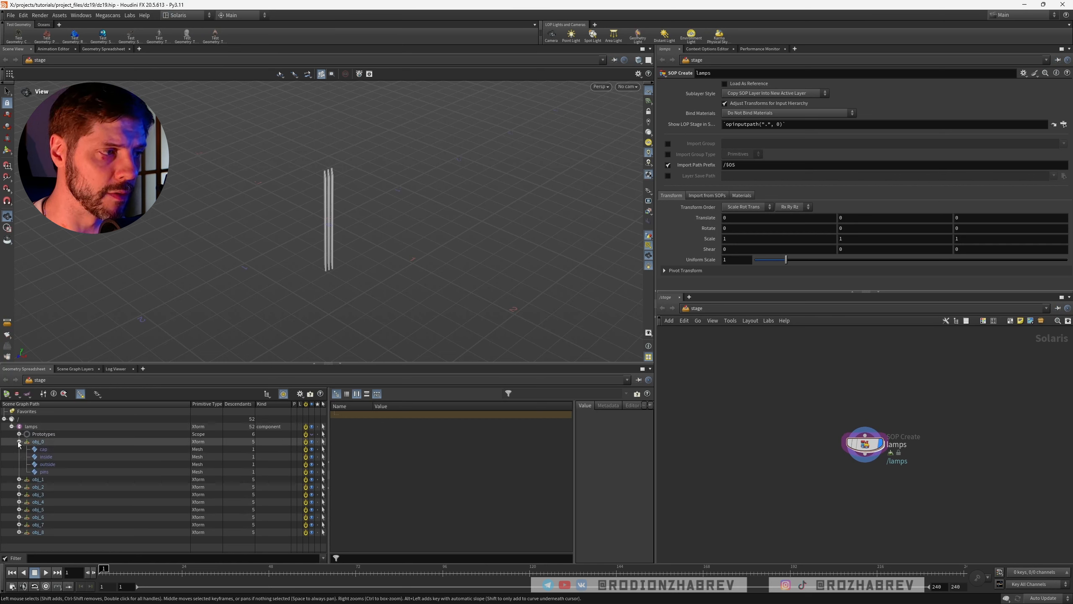
click(18, 441)
click(18, 464)
click(18, 464)
click(19, 457)
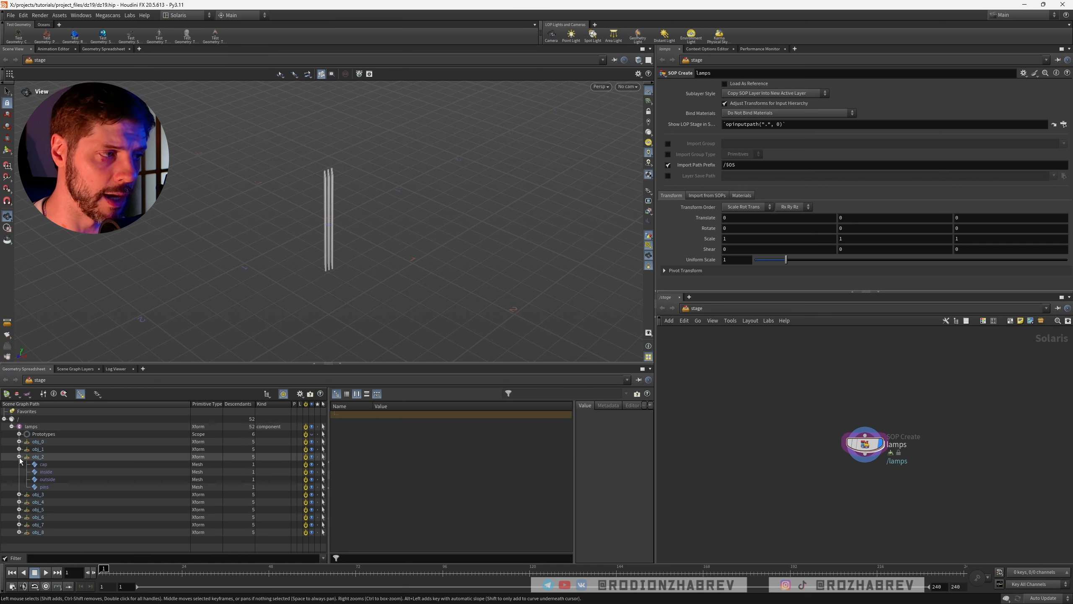
In the lamps node's SOP import settings, enable the Packed Primitives override and set it to Create Point Instancer
click(19, 457)
click(859, 445)
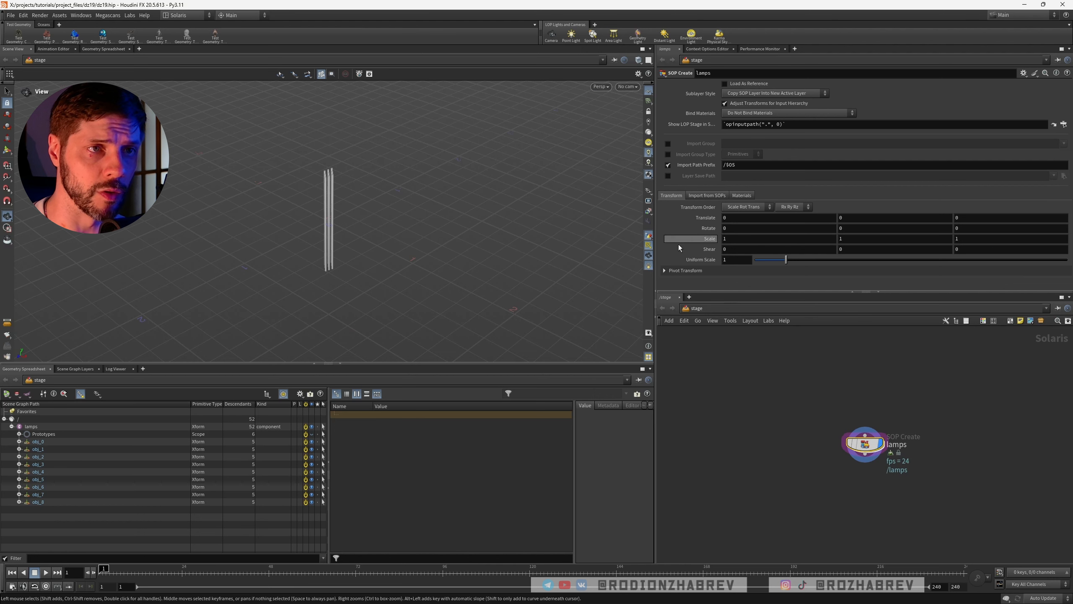
scroll(324, 202, up, 10)
drag(324, 202, 374, 213)
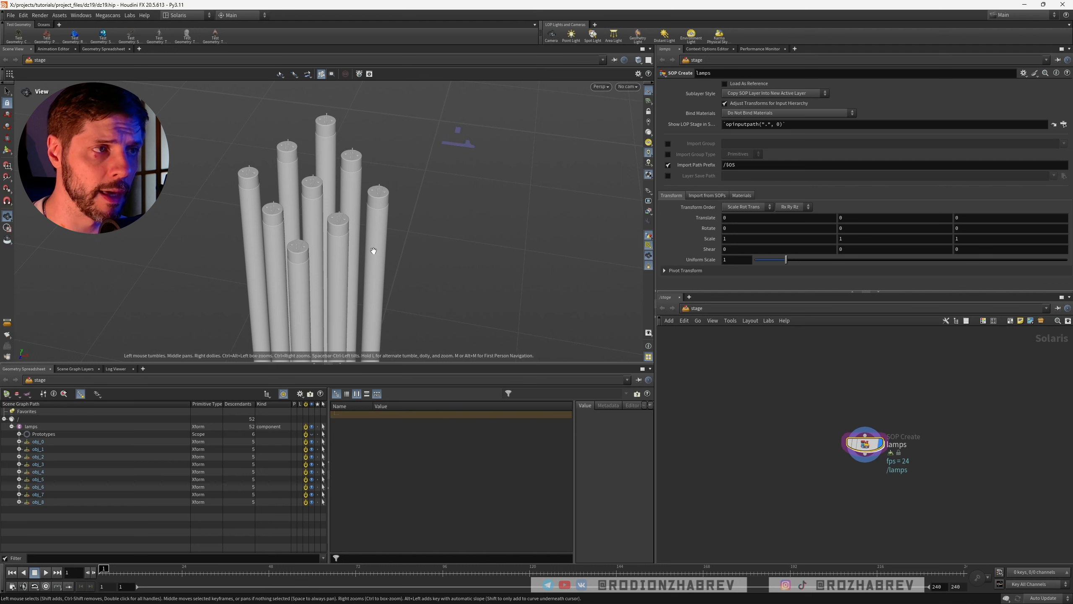
click(711, 195)
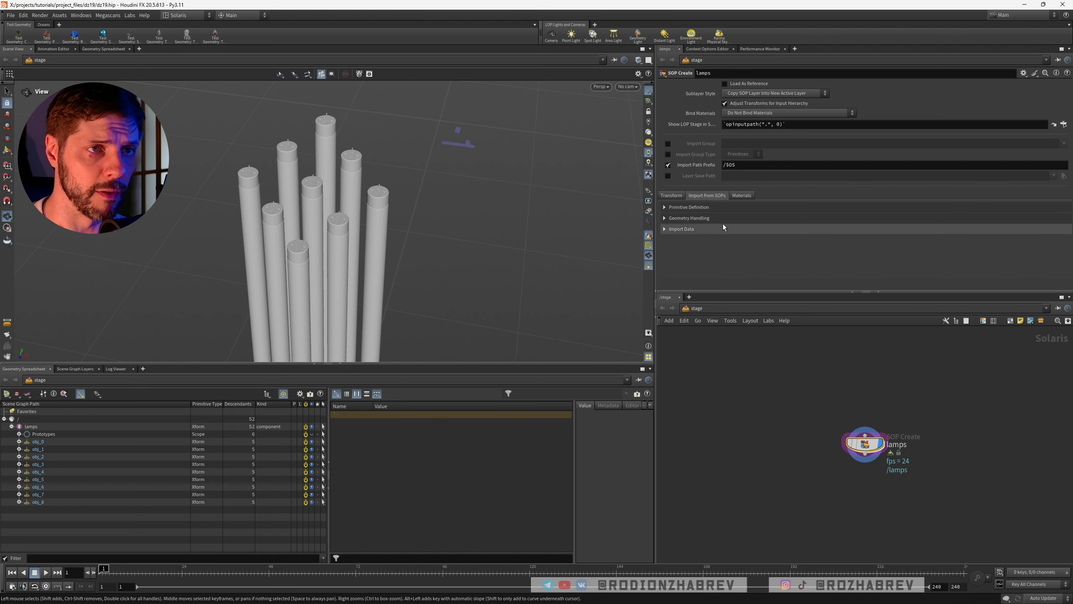
click(666, 207)
scroll(715, 229, down, 1)
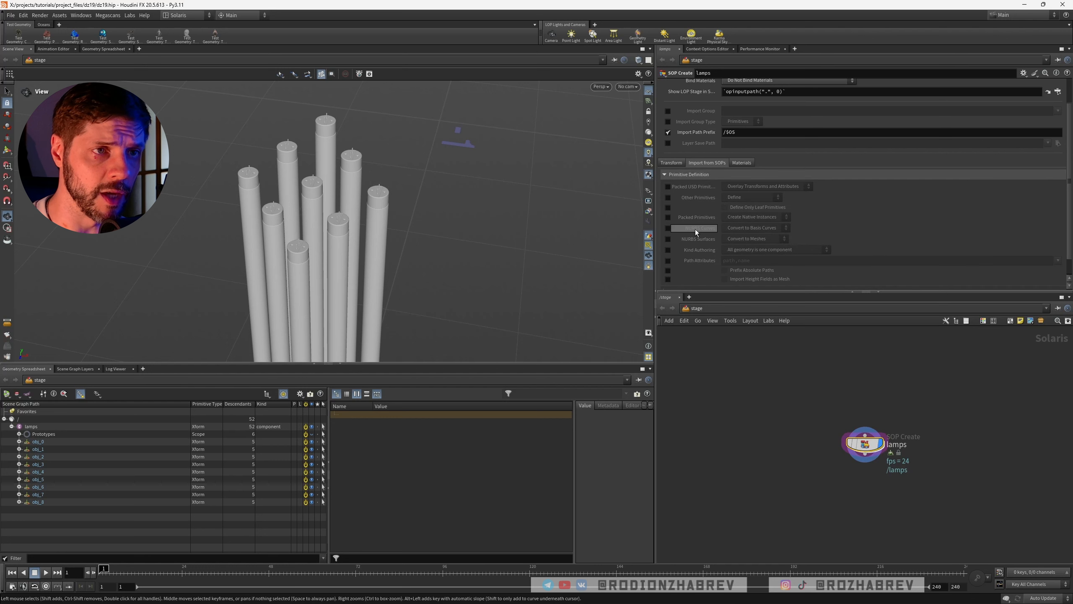
click(667, 217)
click(754, 217)
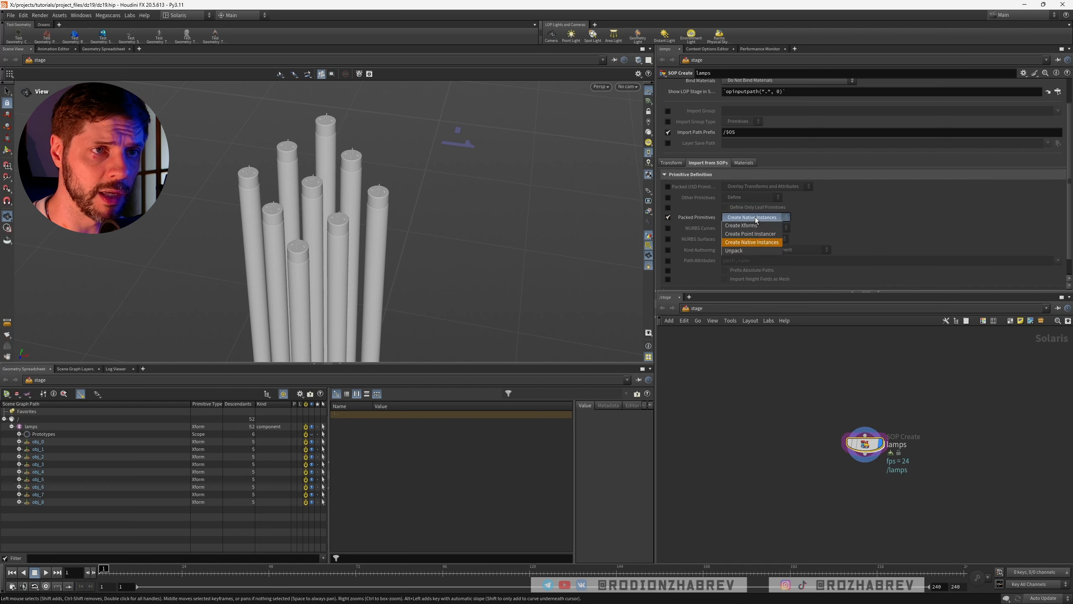
click(751, 234)
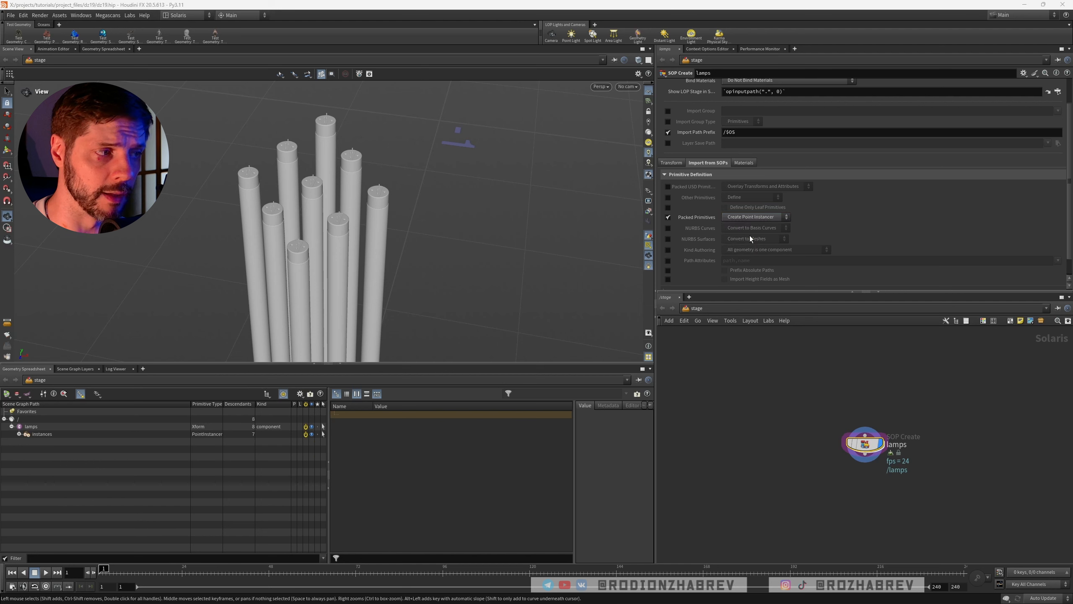
Expand the point instancer's prototypes down to the obj_0 parts, inspect the cluster and save the scene
click(26, 442)
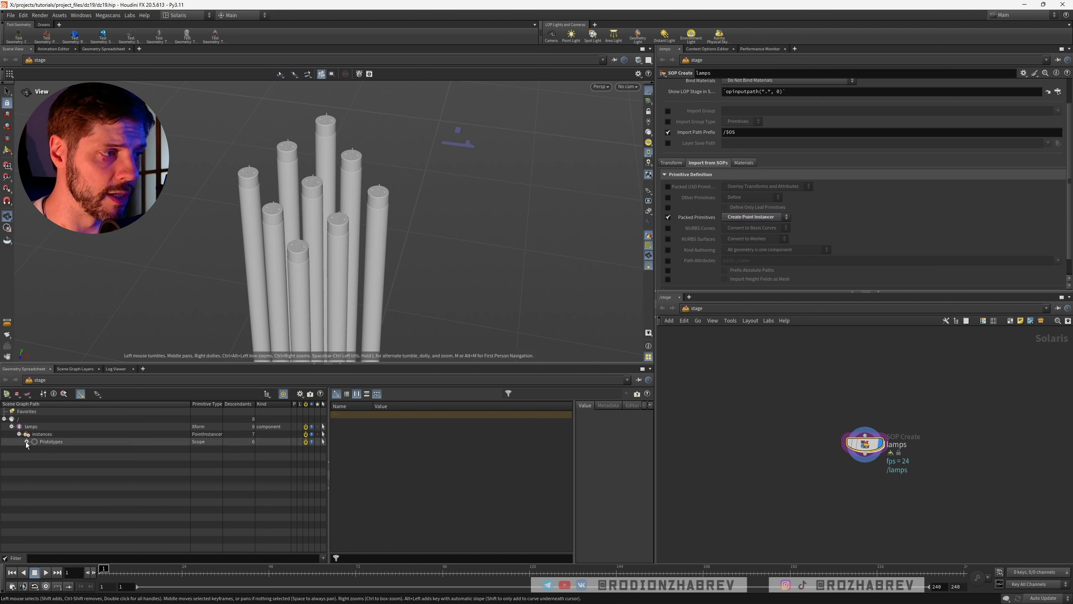
click(35, 450)
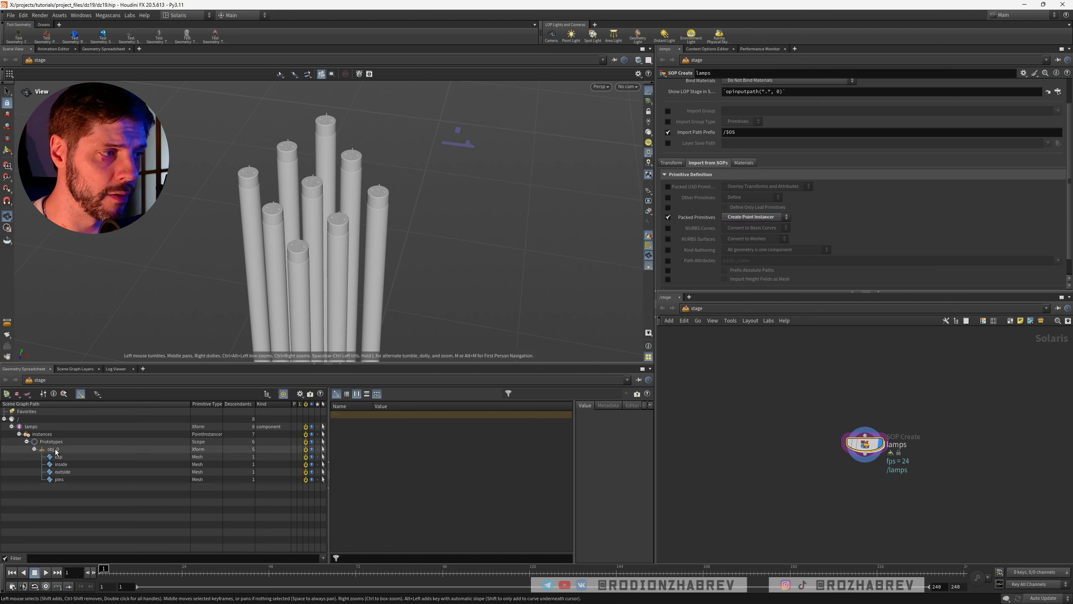
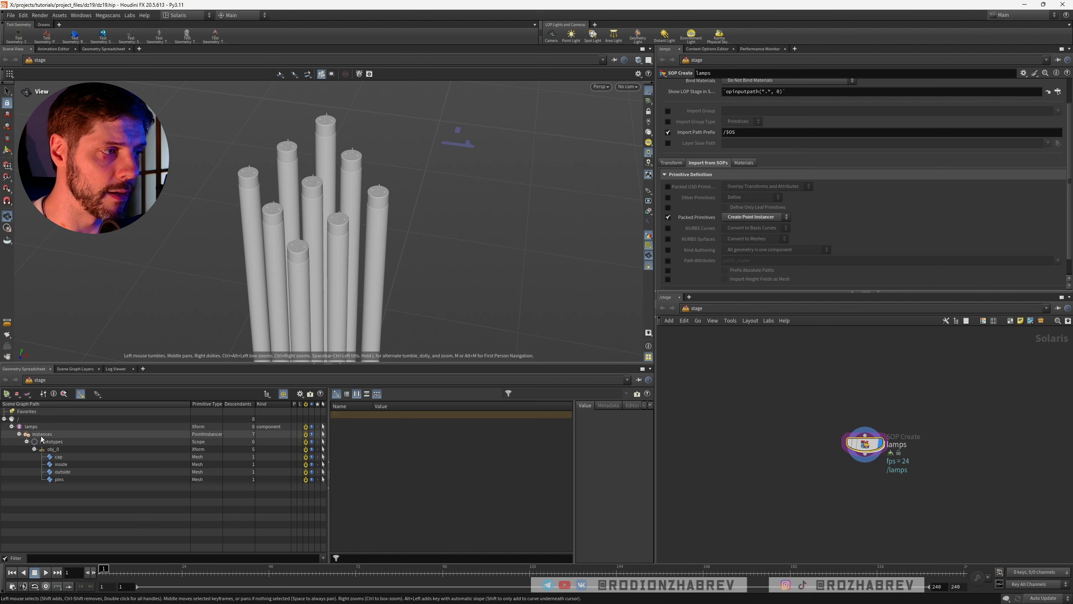
drag(360, 238, 542, 274)
key(ctrl+s)
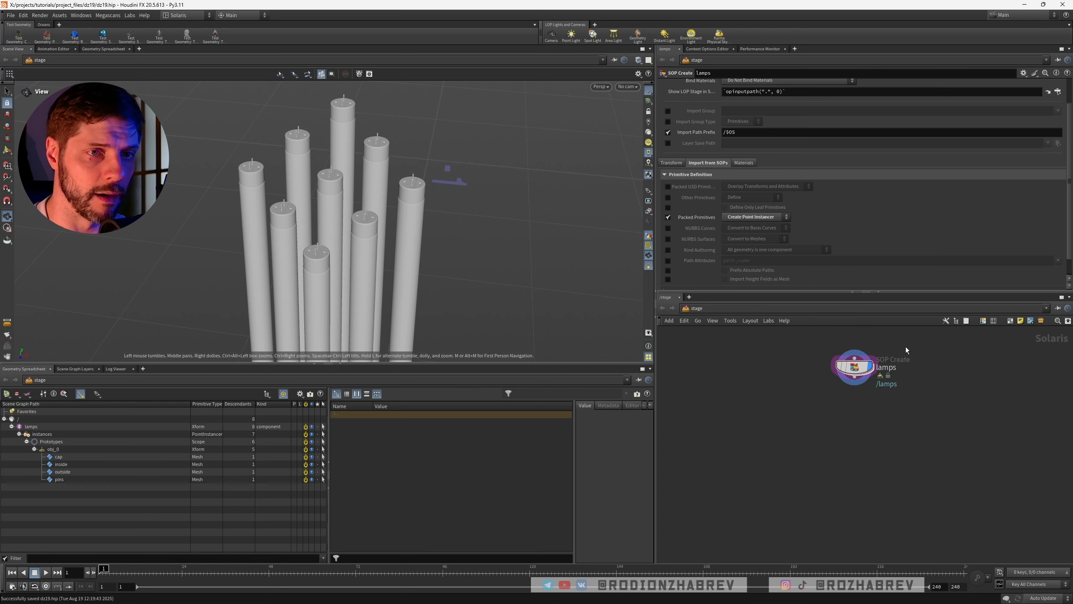
Append a Dome Light after the lamps node and a Camera after the dome light
key(Tab)
text(dome)
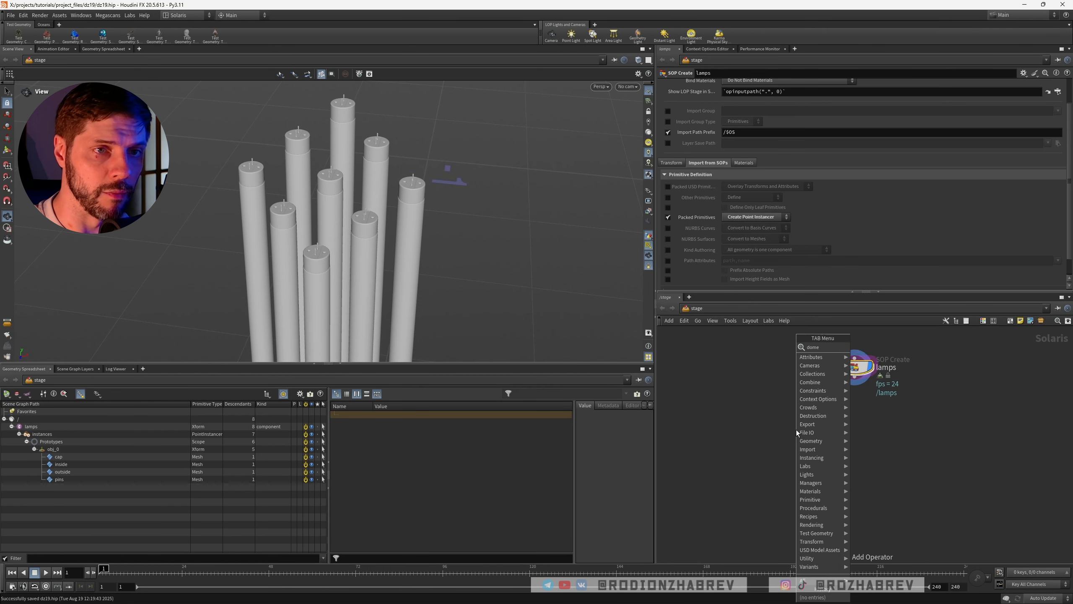
key(Return)
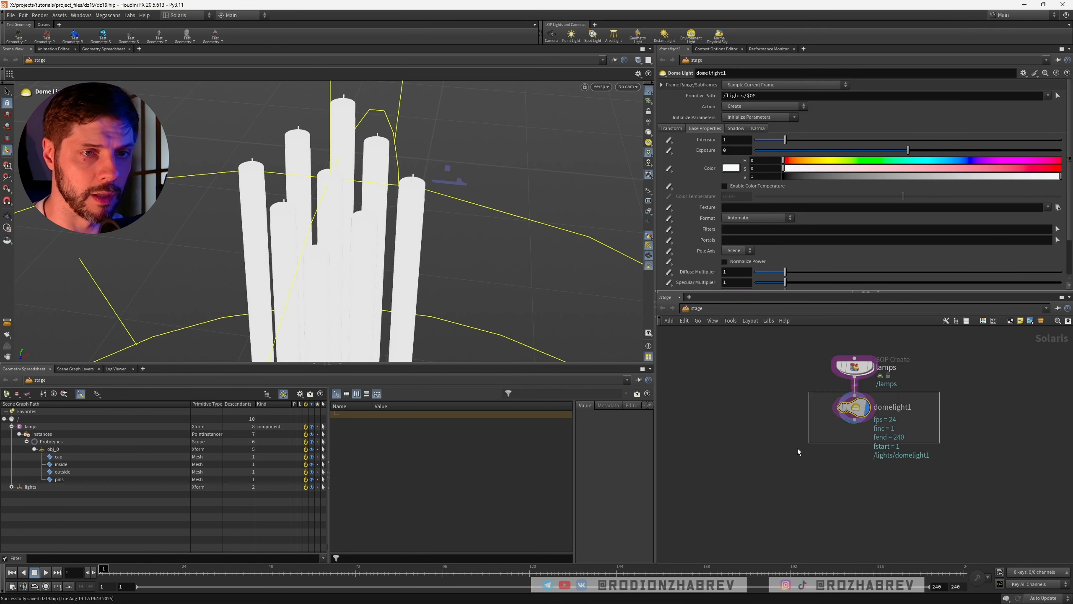
key(Tab)
text(cam)
key(Return)
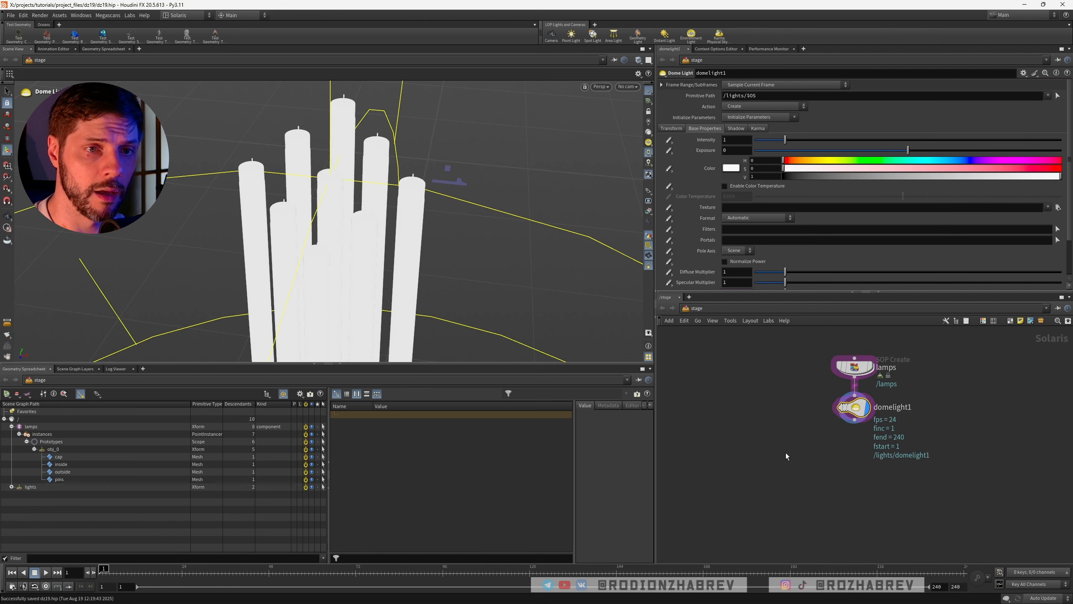
click(804, 416)
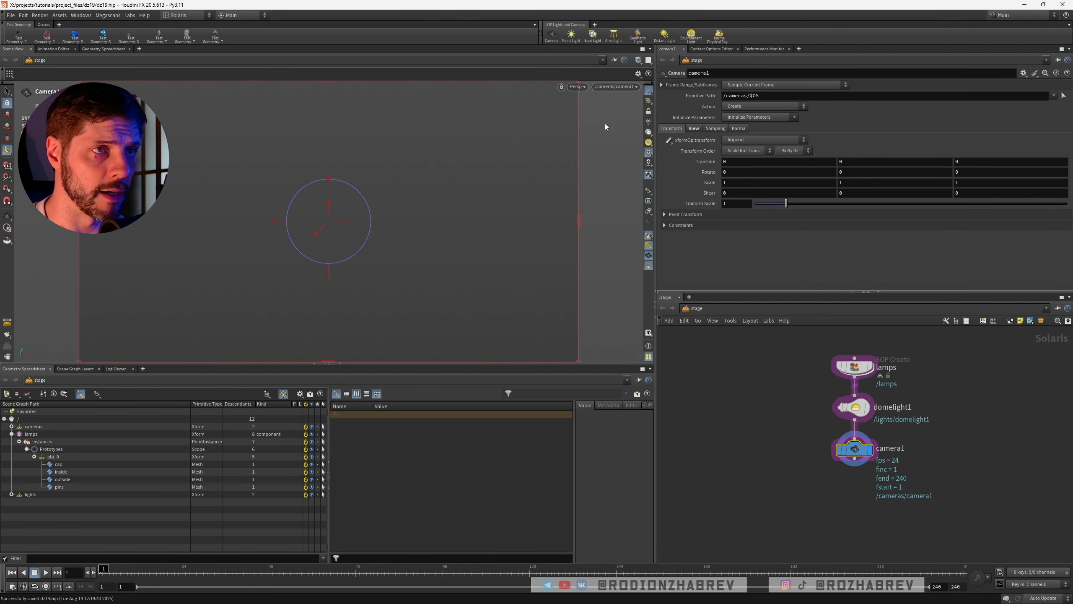
Lock camera1 to the viewport and move it to frame the upper part of the lamp cluster from above
click(647, 113)
alt+right_drag(373, 252, 354, 229)
middle_drag(376, 177, 335, 252)
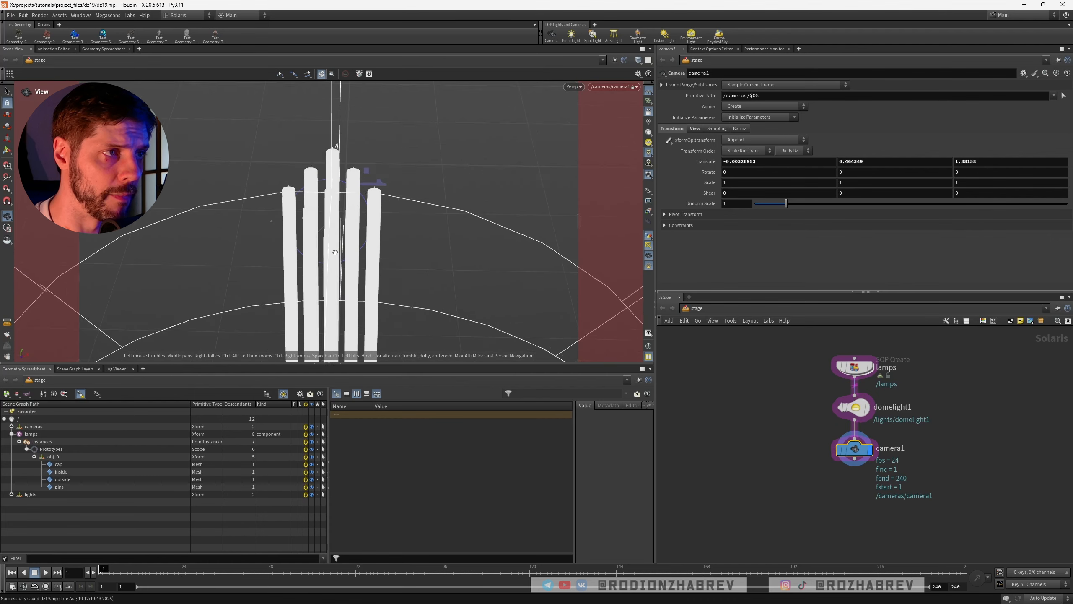
drag(335, 253, 351, 234)
key(Return)
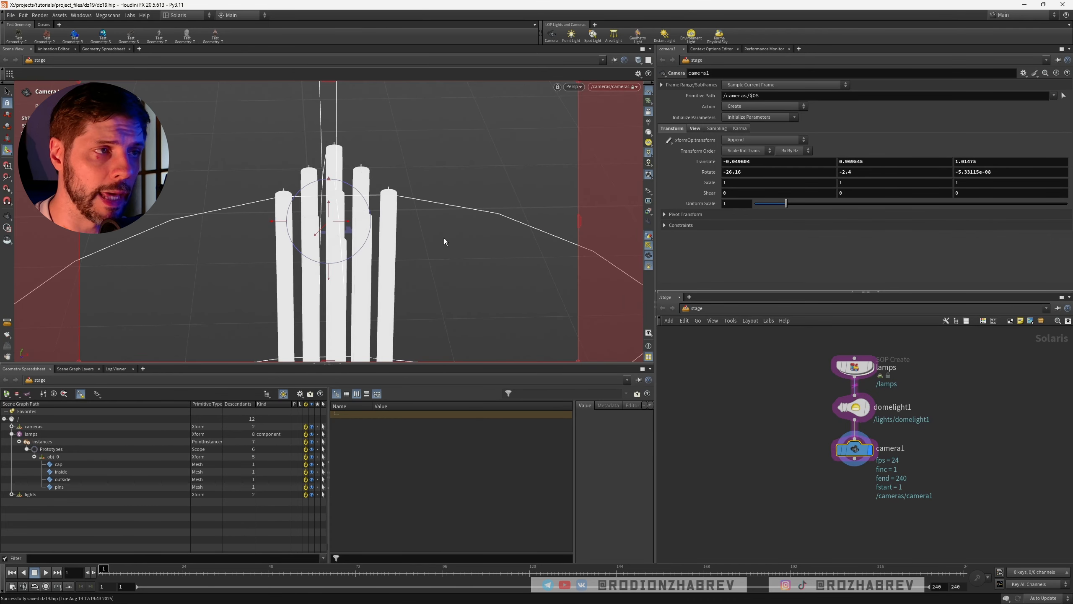
Set camera1's near clipping distance to 0.1 and reframe the tops of the lamps
click(695, 129)
key(Escape)
drag(424, 252, 403, 229)
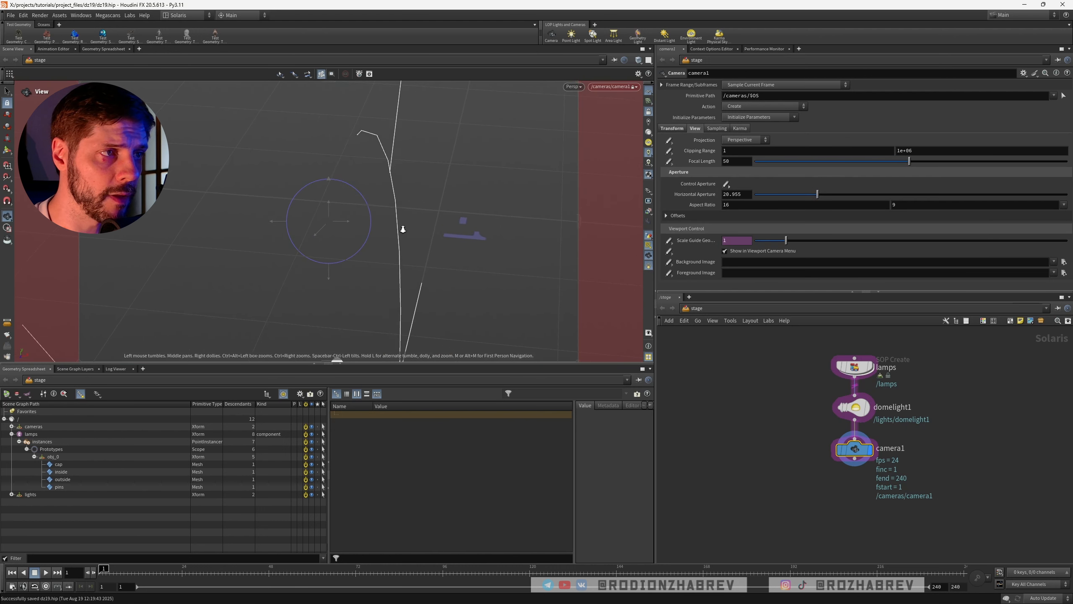
alt+right_drag(403, 228, 388, 231)
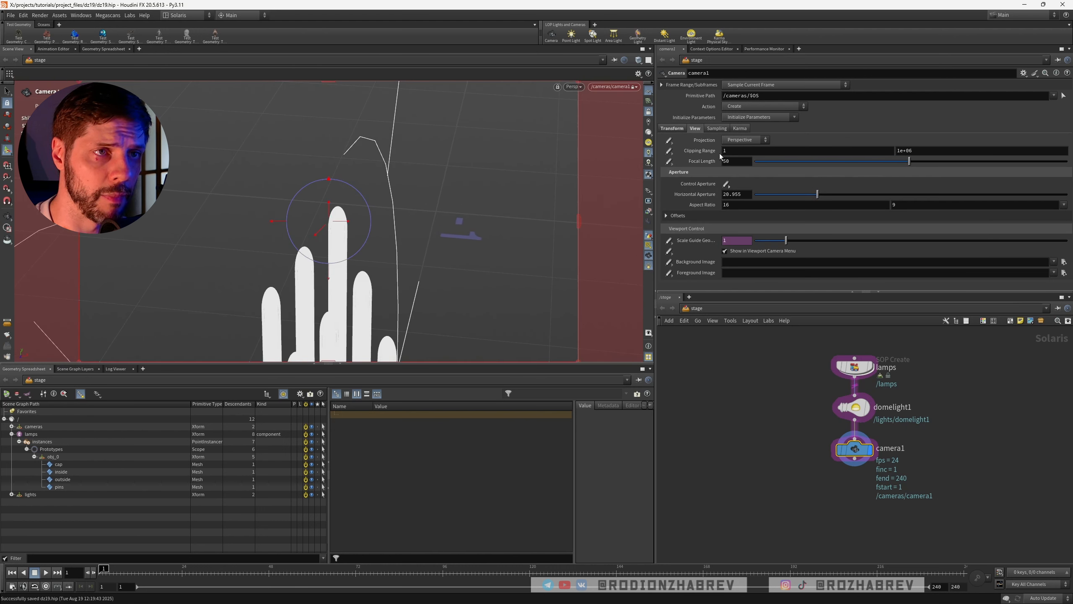
click(735, 150)
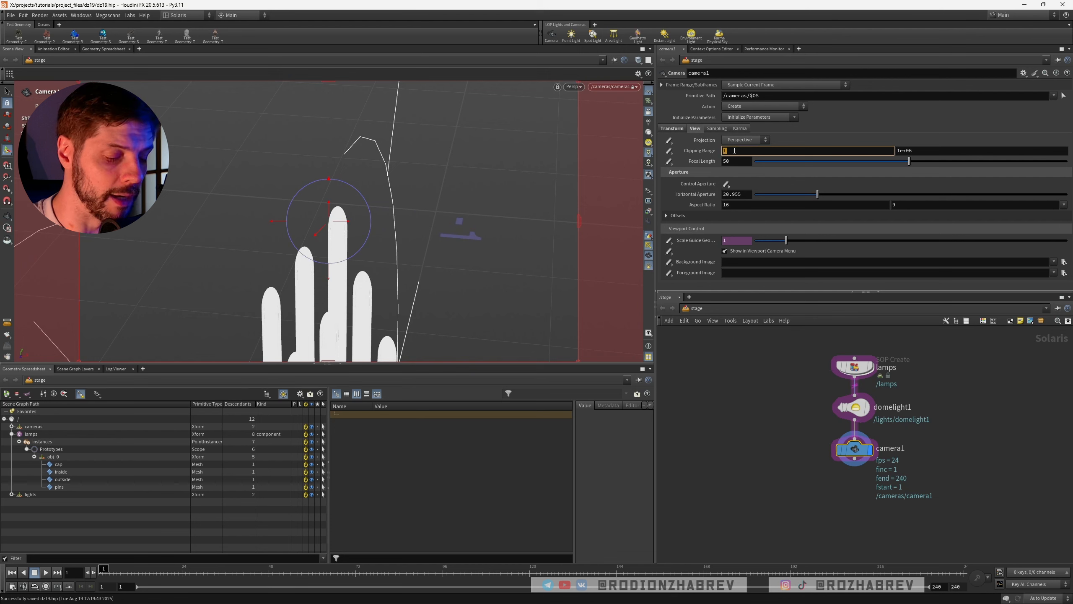
text(.1)
key(Return)
alt+right_drag(380, 231, 433, 215)
alt+middle_drag(434, 215, 415, 235)
mouse_move(414, 235)
alt+mouse_down()
mouse_move(393, 229)
mouse_move(403, 223)
alt+mouse_up()
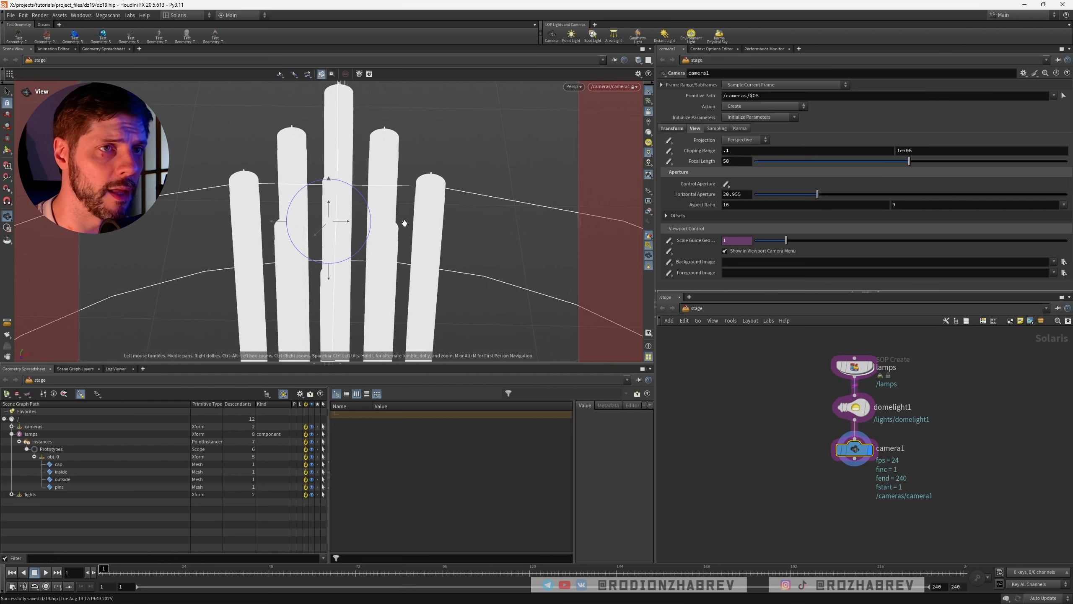
Set camera1's focal length to 100 and recentre the lamp cluster in the frame
click(673, 129)
click(695, 129)
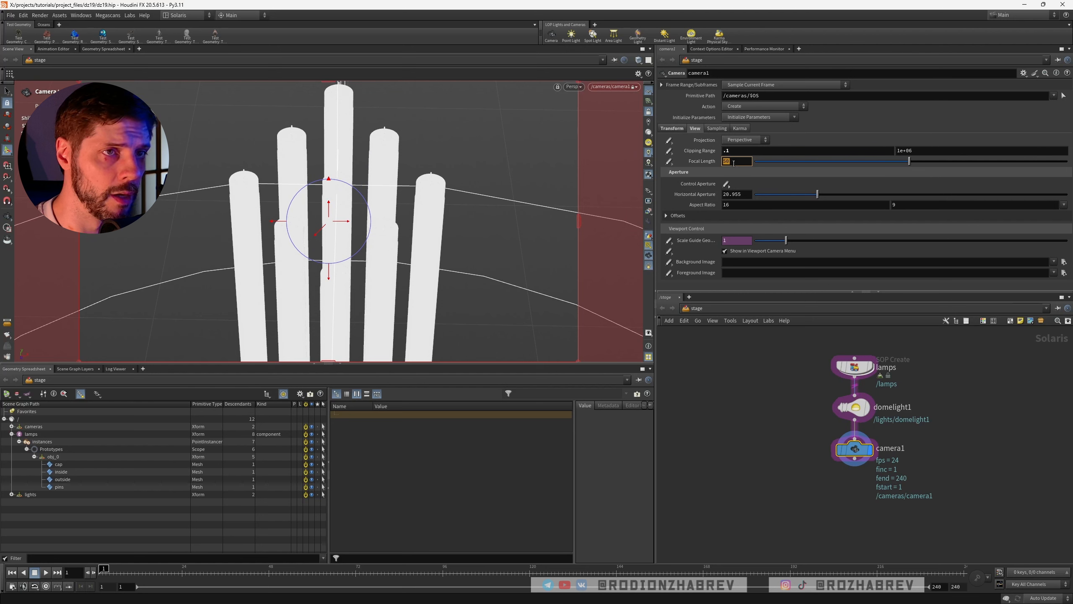
key(Return)
alt+right_drag(472, 201, 376, 218)
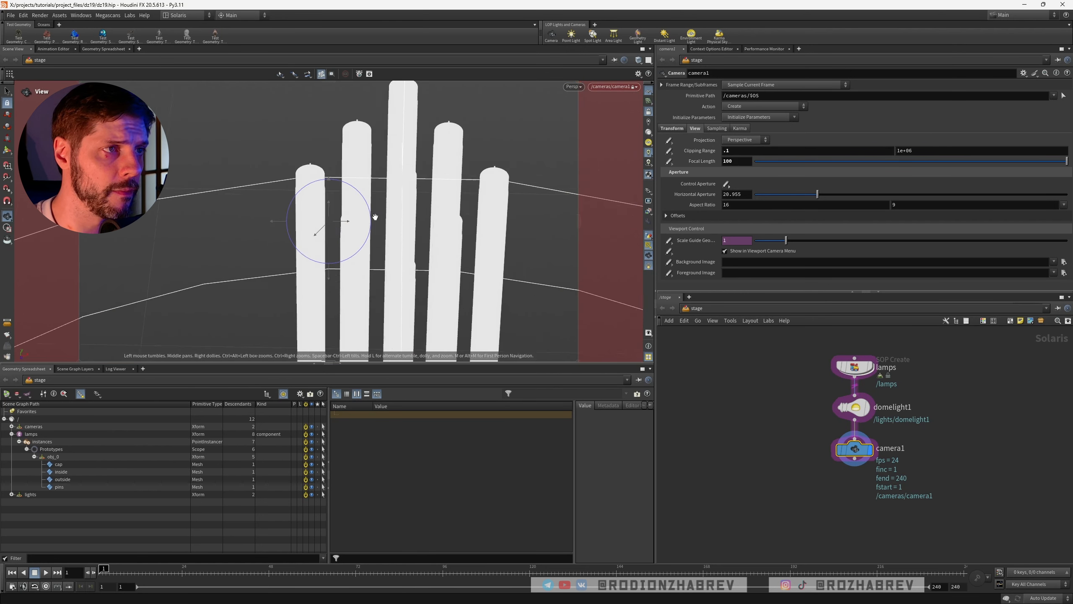
alt+middle_drag(439, 205, 407, 219)
drag(406, 220, 407, 222)
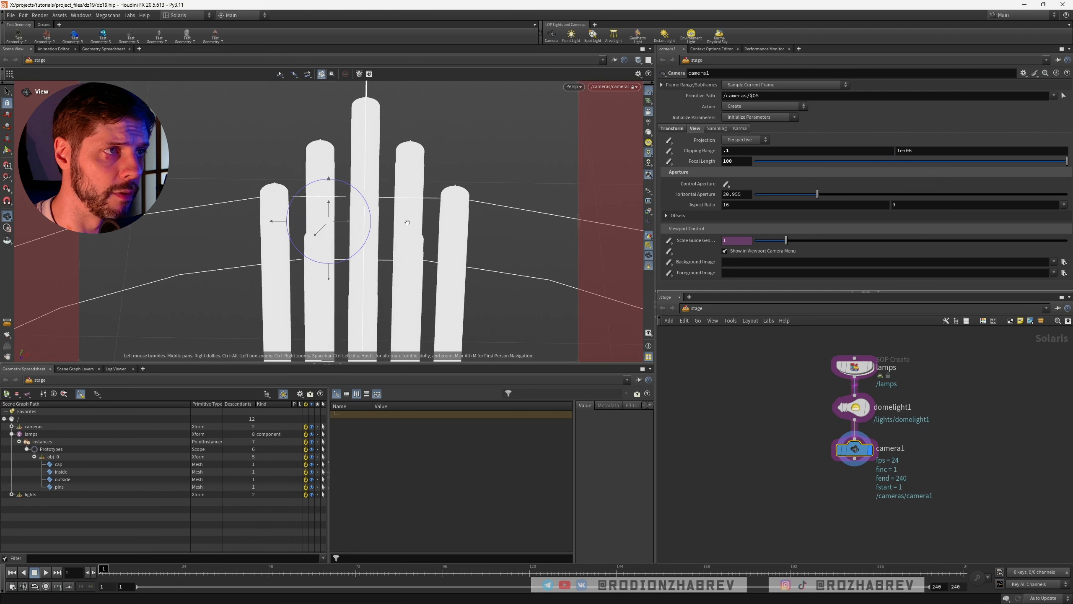
middle_drag(408, 221, 381, 222)
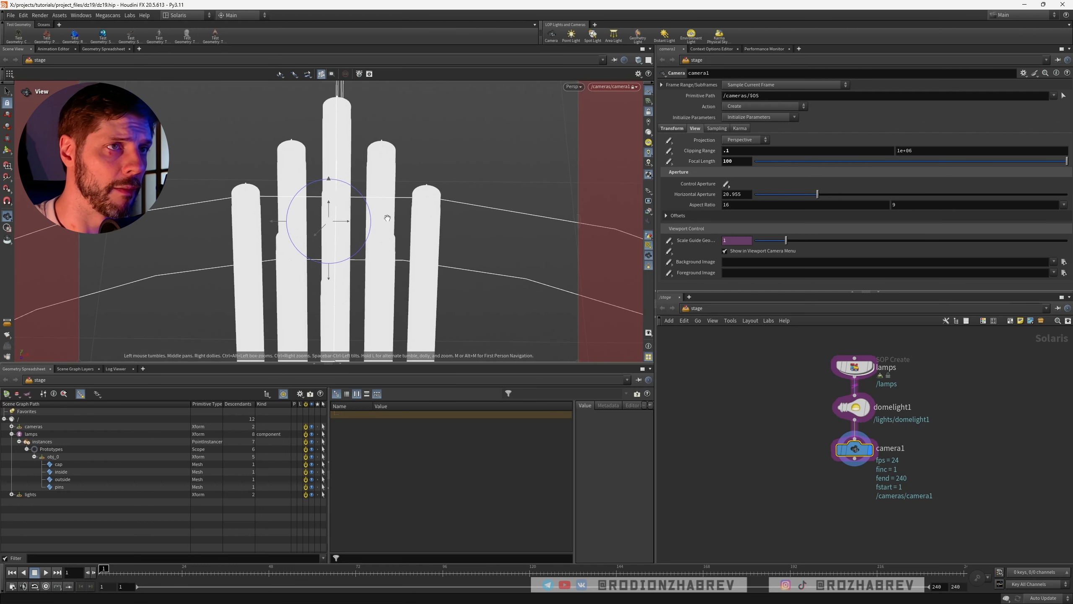
key(Return)
Switch the viewport renderer to Karma XPU while looking through camera1
click(606, 88)
click(575, 88)
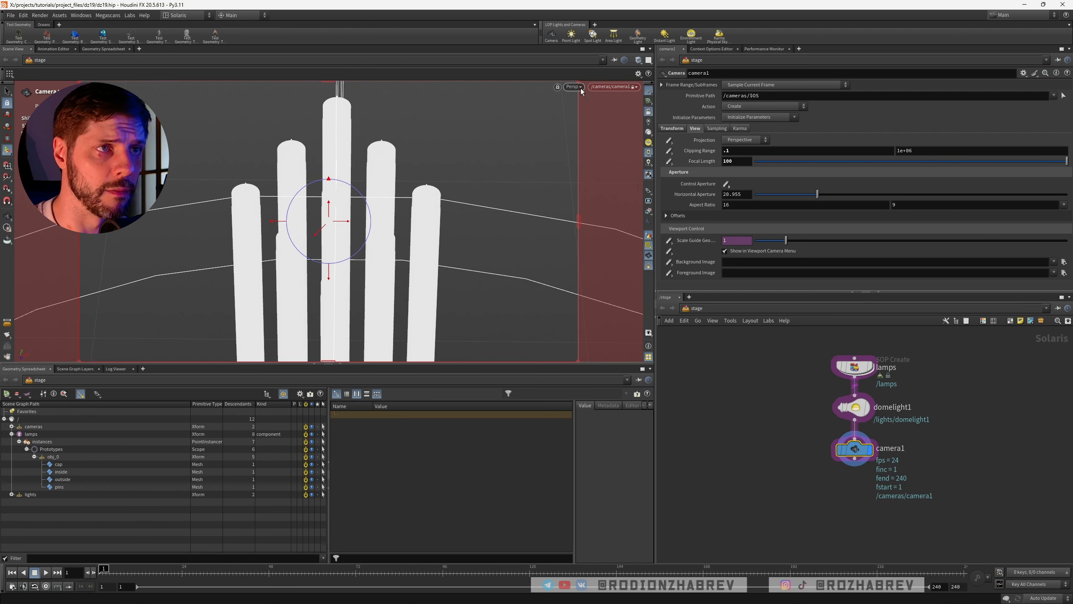
click(575, 87)
click(582, 134)
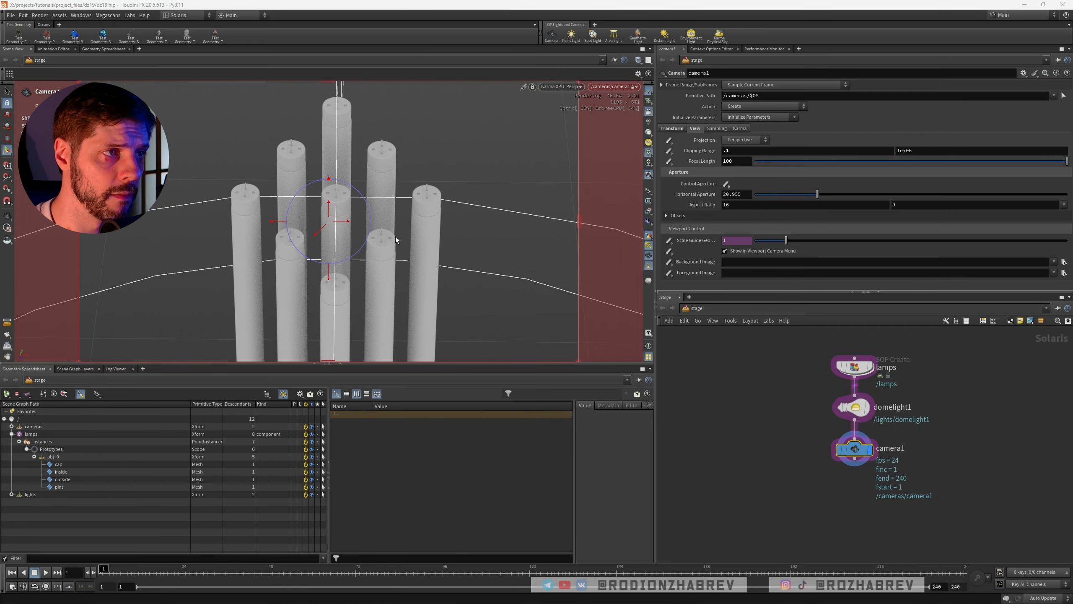
Fine-tune camera1's angle and distance in the live render so the lamp ends are centred and closer
alt+middle_drag(398, 234, 389, 236)
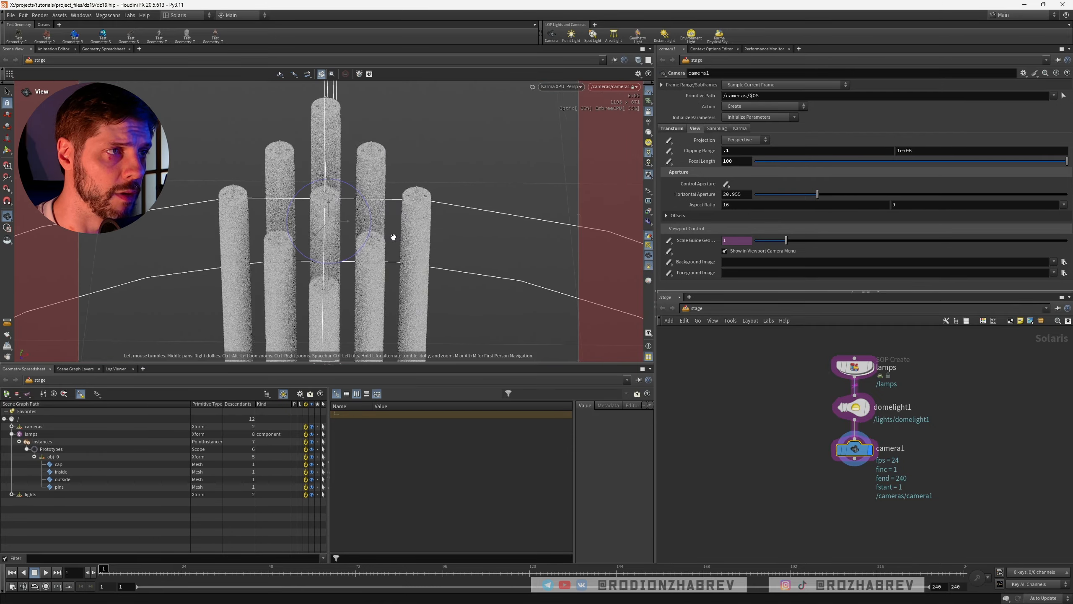
drag(393, 237, 396, 195)
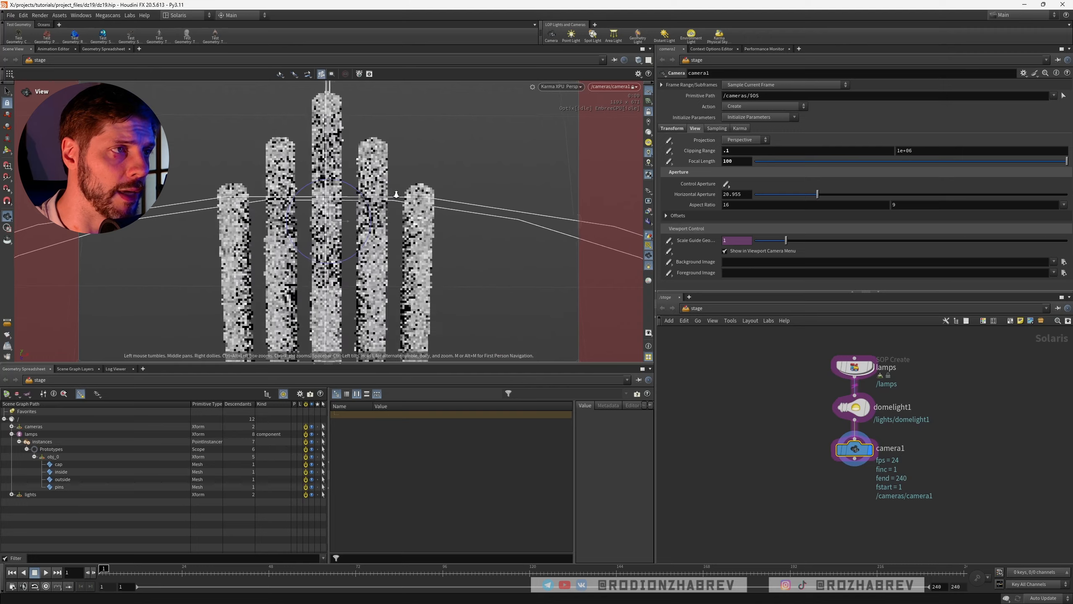
alt+right_drag(397, 195, 396, 189)
alt+middle_drag(396, 189, 397, 196)
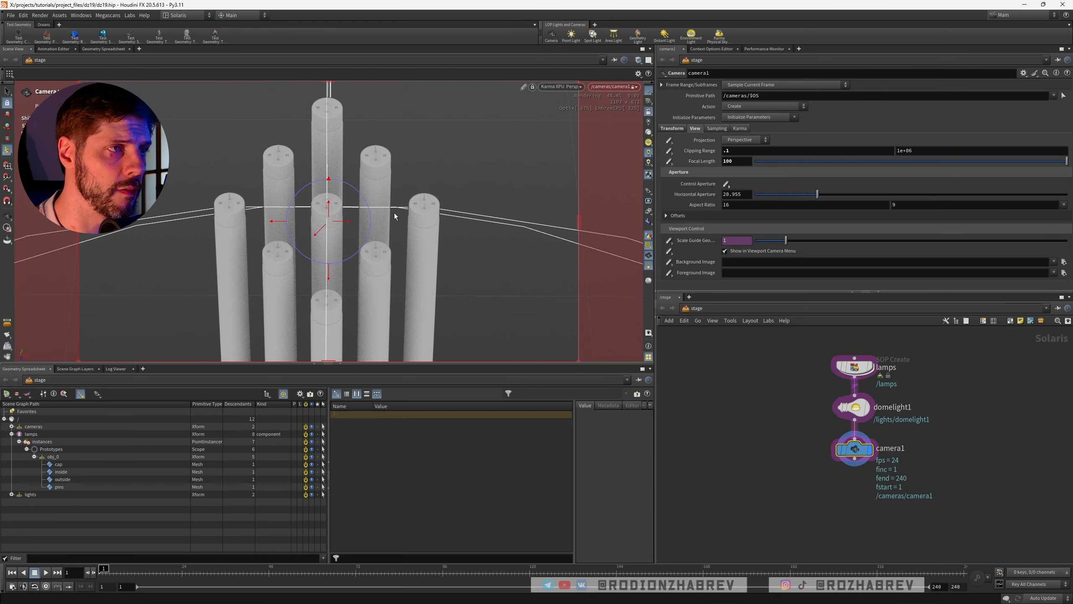
alt+middle_drag(394, 217, 393, 209)
alt+drag(393, 209, 393, 211)
alt+middle_drag(392, 209, 392, 213)
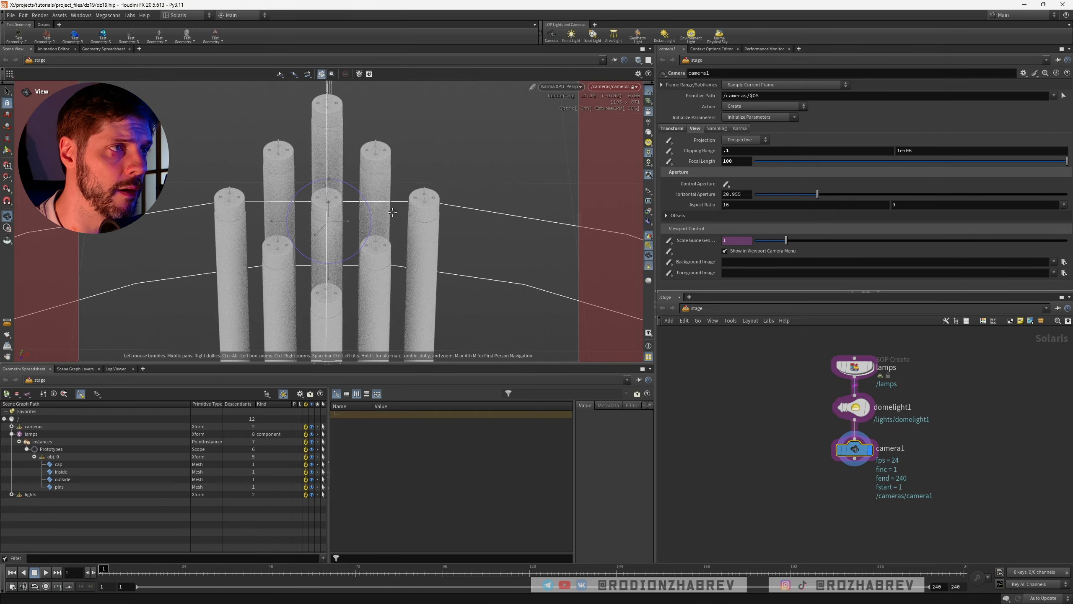
alt+right_drag(394, 213, 405, 209)
alt+middle_drag(401, 214, 406, 211)
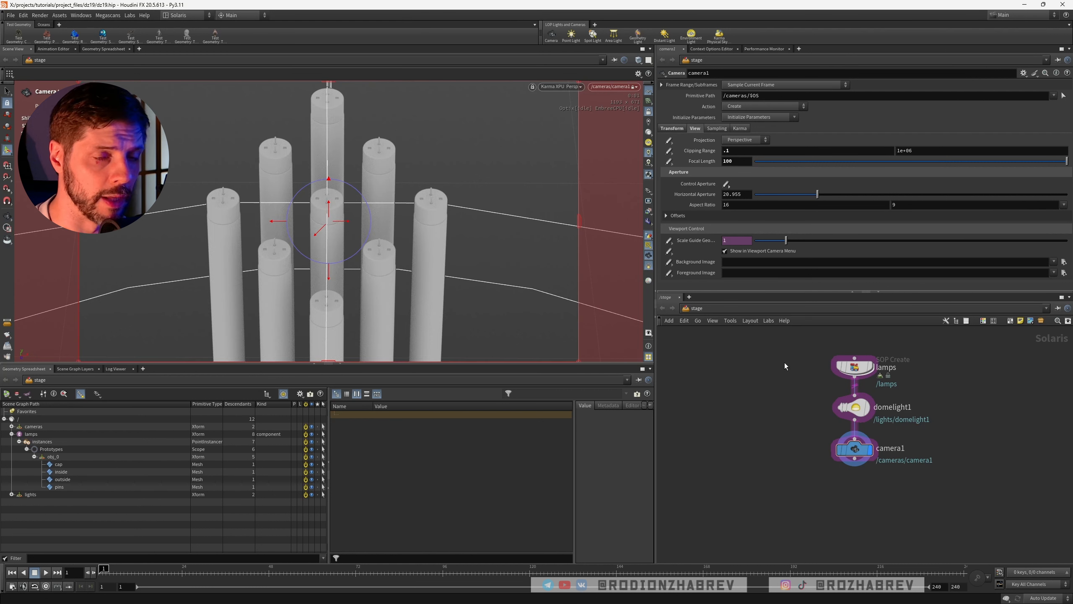
Go inside the lamps node and set grid1 to 4 rows and 4 columns
double_click(855, 368)
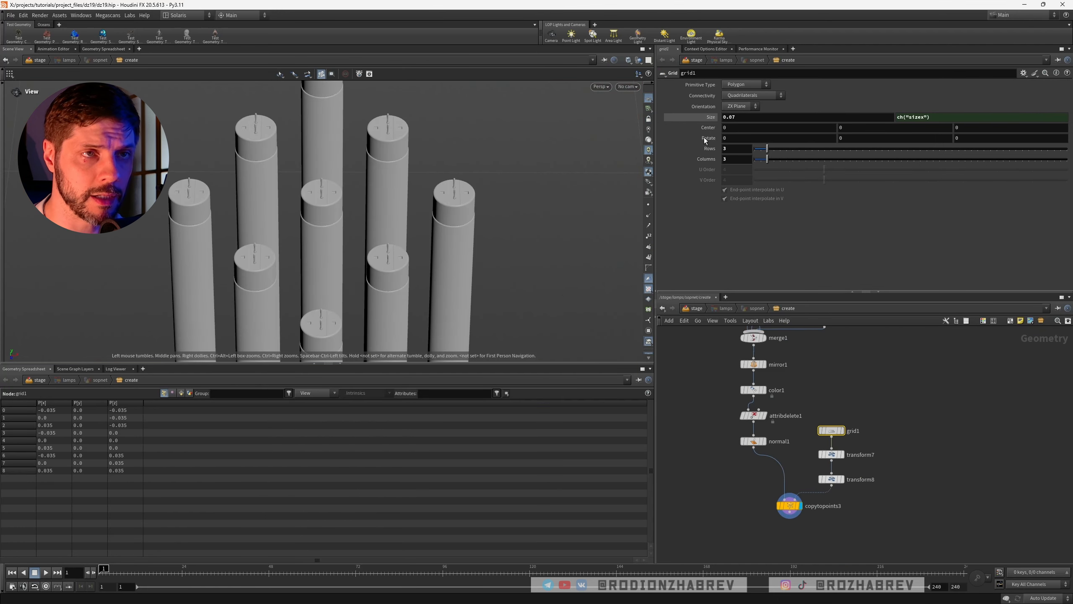
text(4)
key(Tab)
text(4)
key(Return)
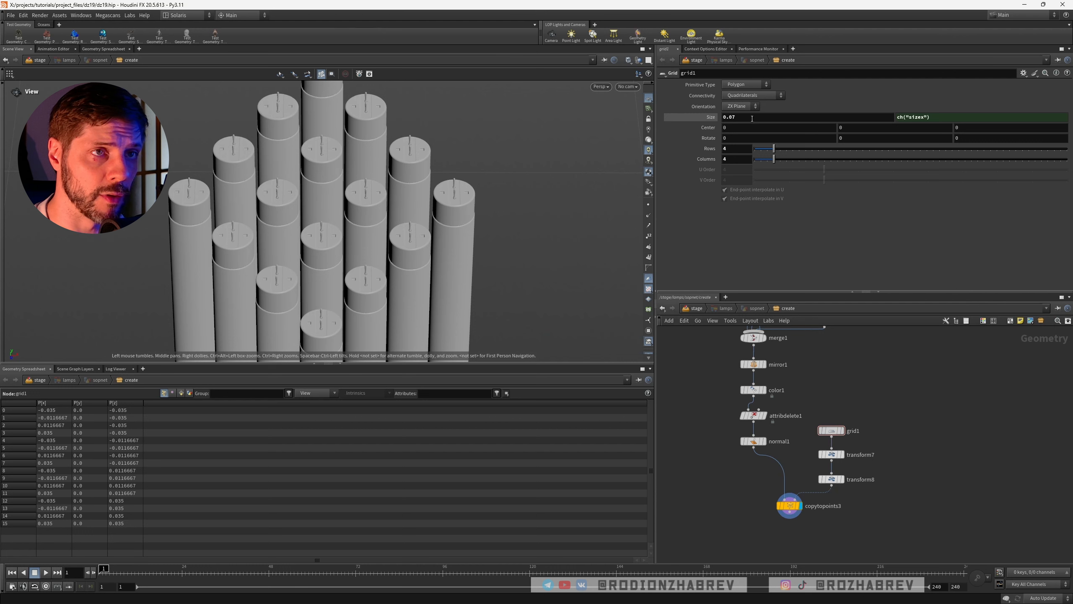
Increase grid1's linked size to 0.09 to spread the lamps apart and inspect the spacing
click(738, 117)
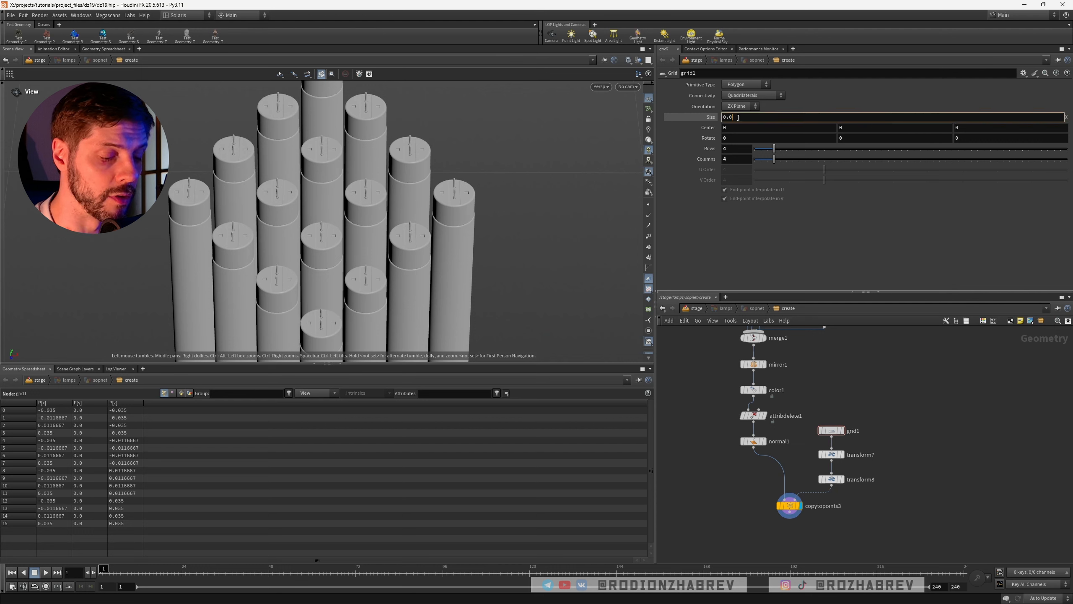
text(9)
key(Return)
drag(347, 222, 356, 230)
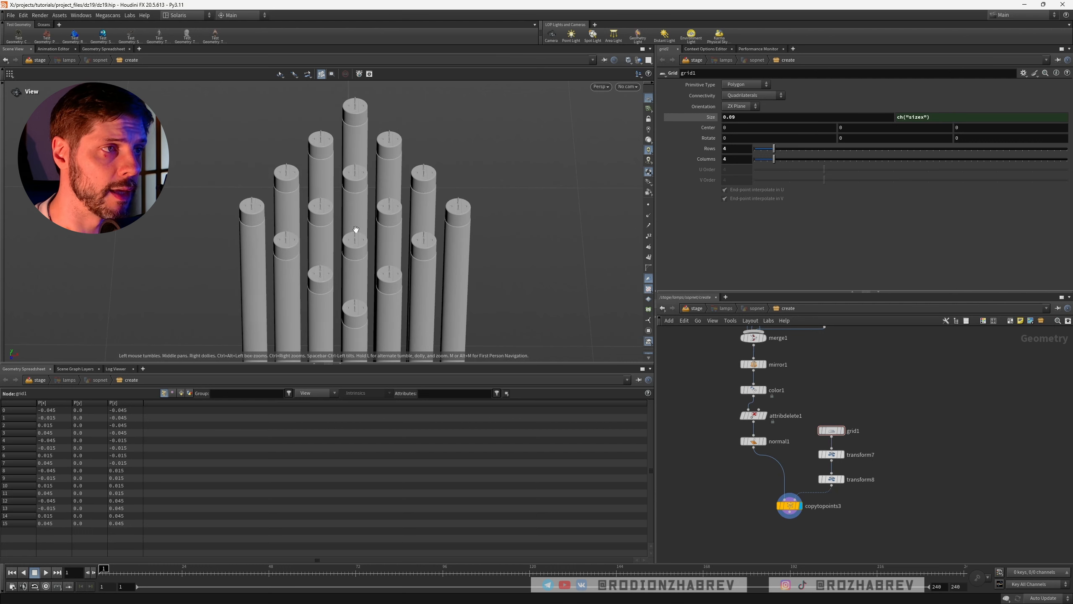
Return to the stage network and reframe camera1 so the lamp cluster is viewed from a raised angle
click(697, 312)
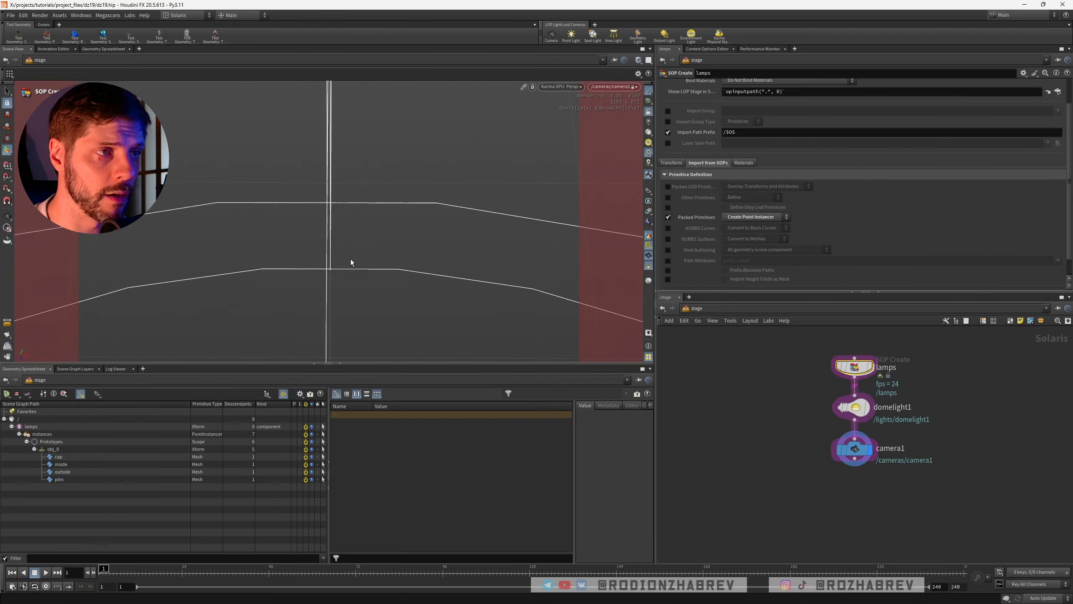
alt+right_drag(366, 254, 350, 250)
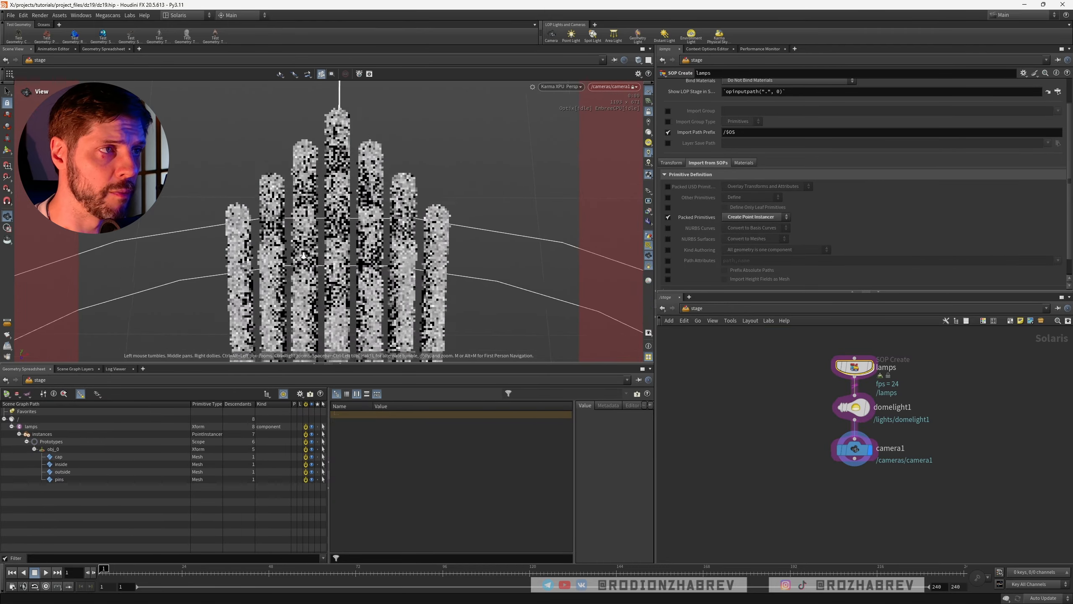
alt+drag(350, 249, 350, 240)
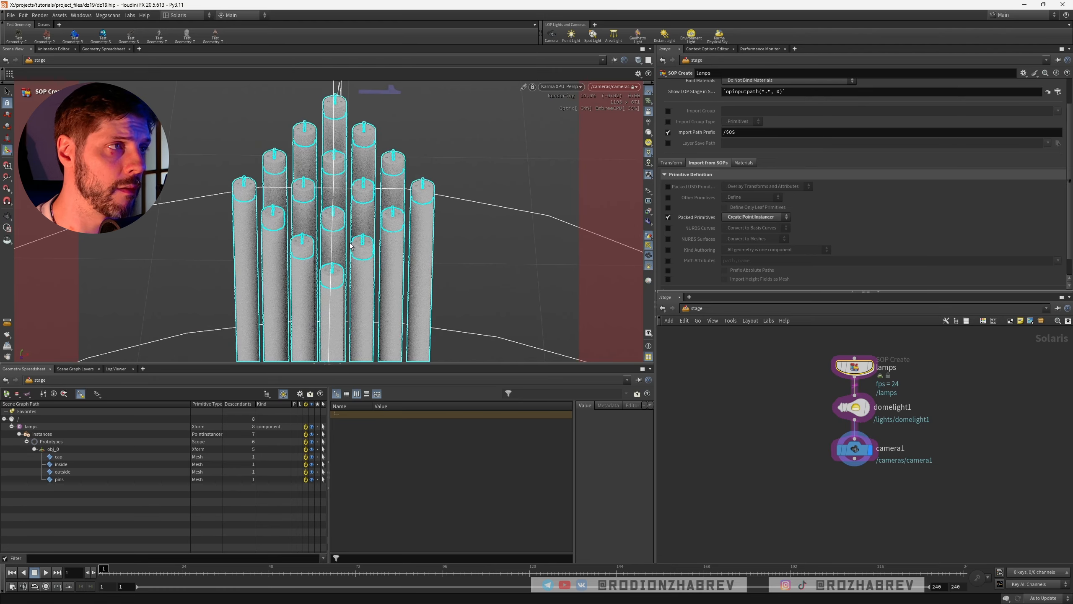
click(854, 449)
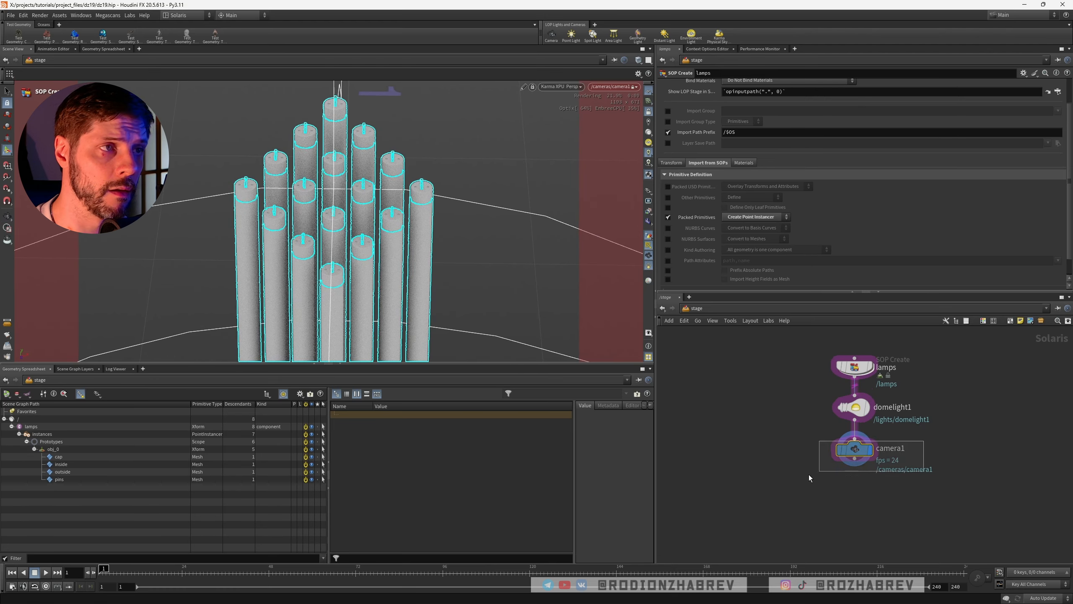
alt+drag(388, 228, 424, 259)
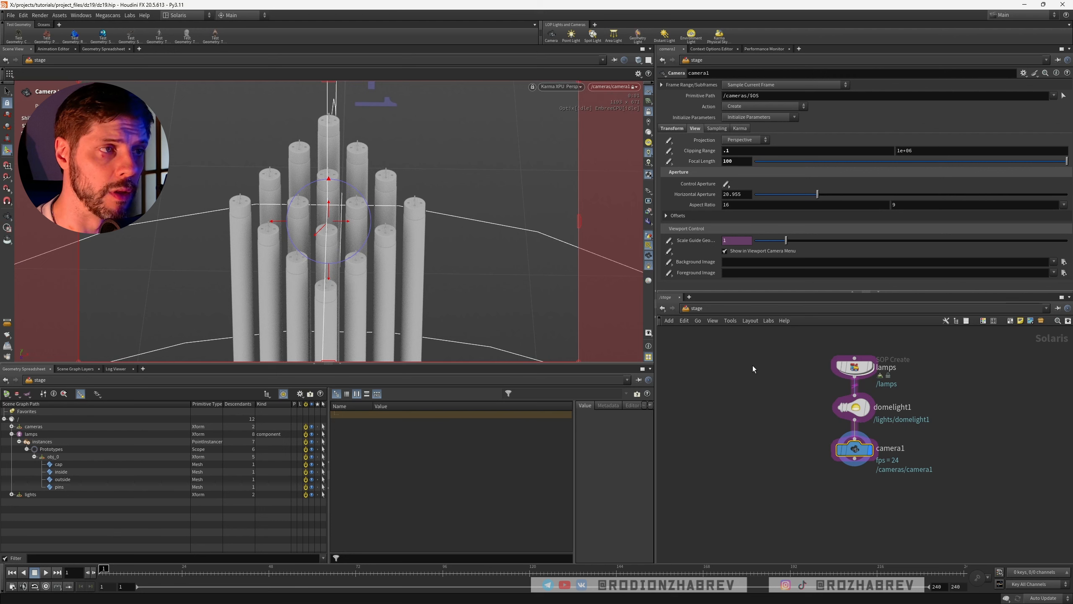
Set domelight1's intensity to 0.1
click(853, 407)
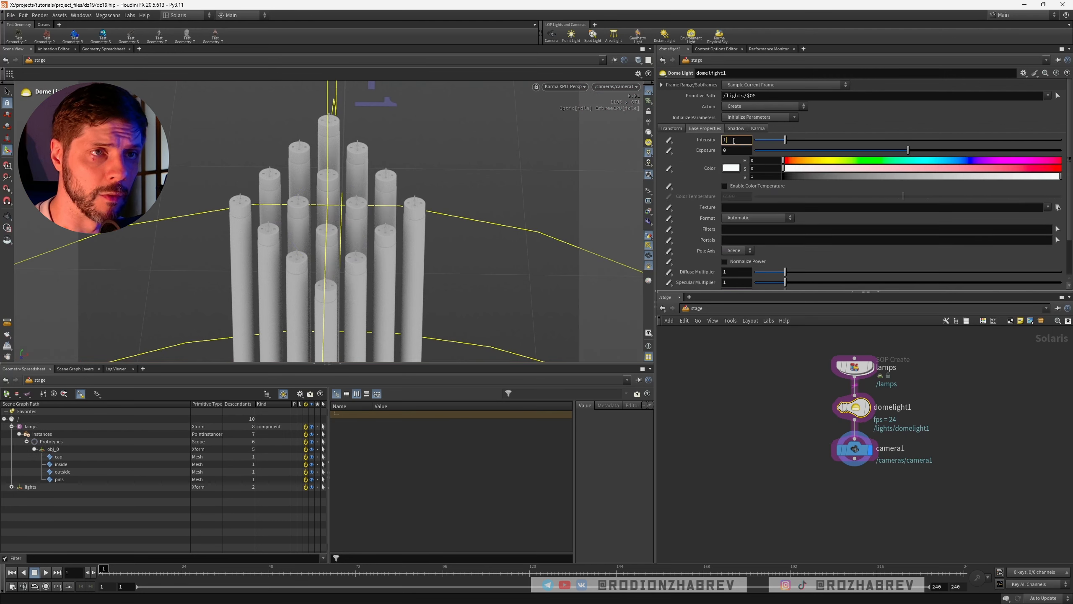
click(734, 141)
text(.1)
key(Return)
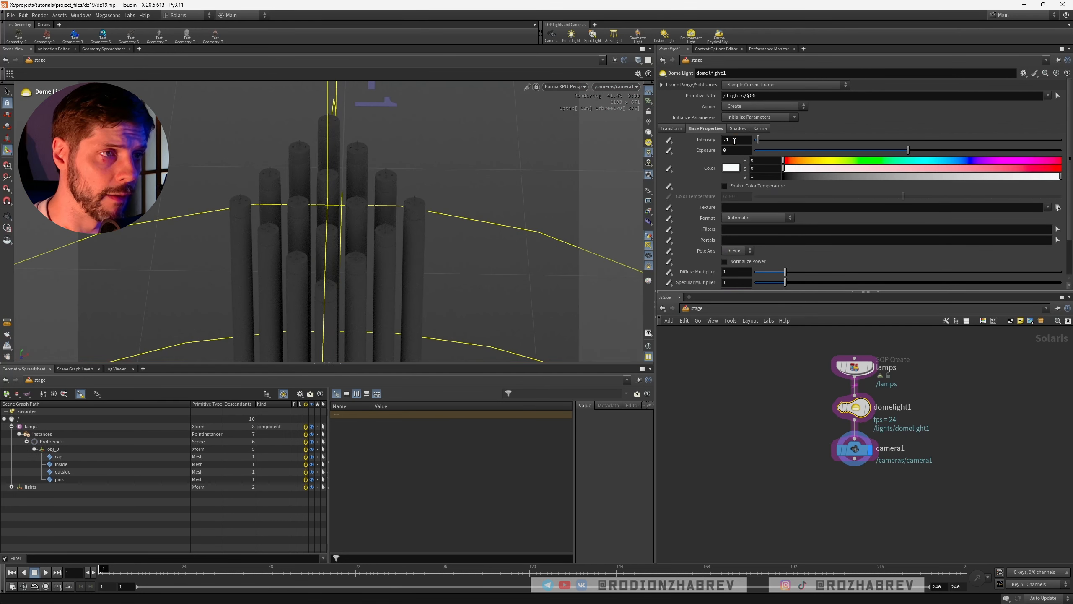
Add an Area Light node below camera1 in the stage network
click(855, 450)
key(Tab)
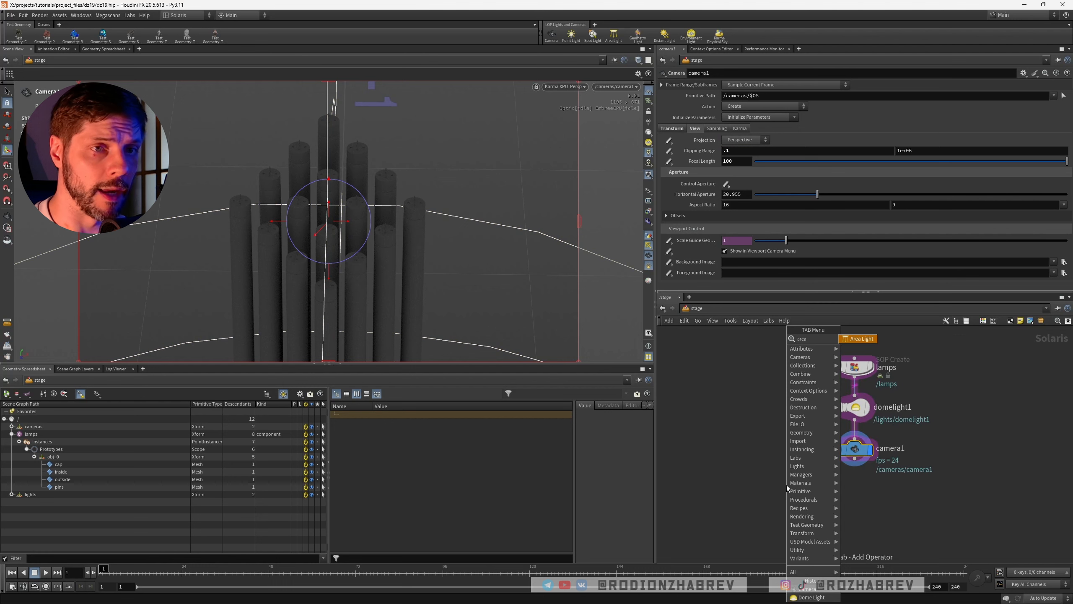
key(Escape)
key(Return)
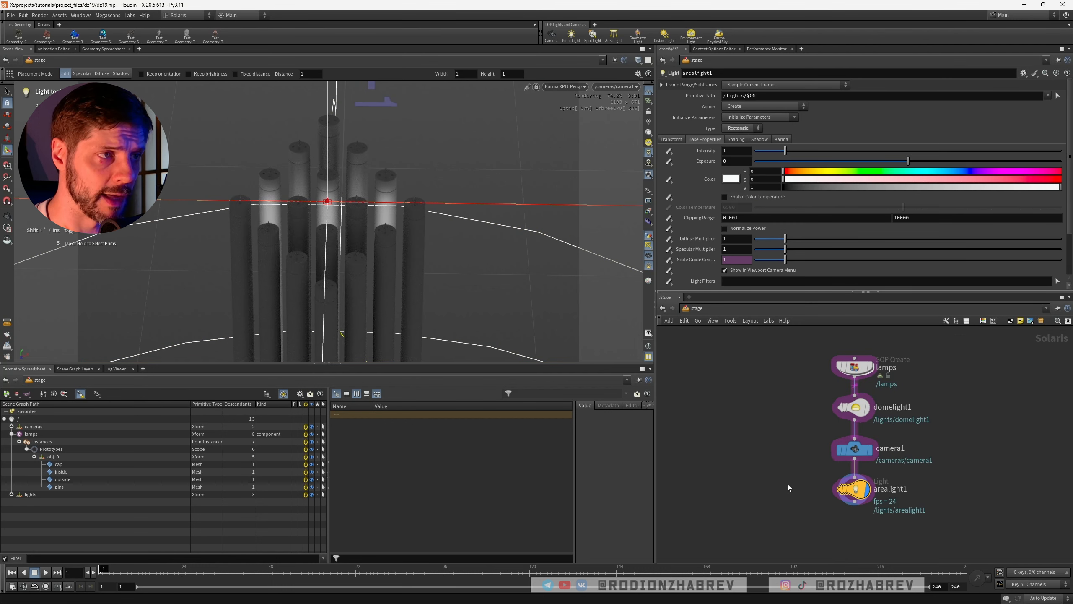
Check the neon lights reference in the browser, then place the area light from the side of the lamps using Diffuse placement
key(alt+Tab)
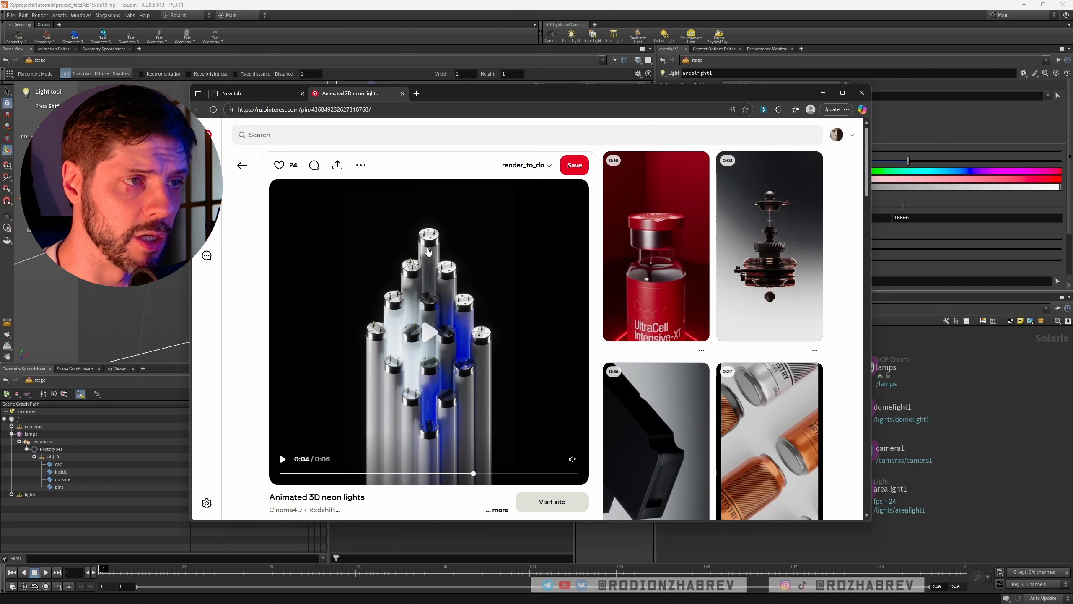
key(alt+Tab)
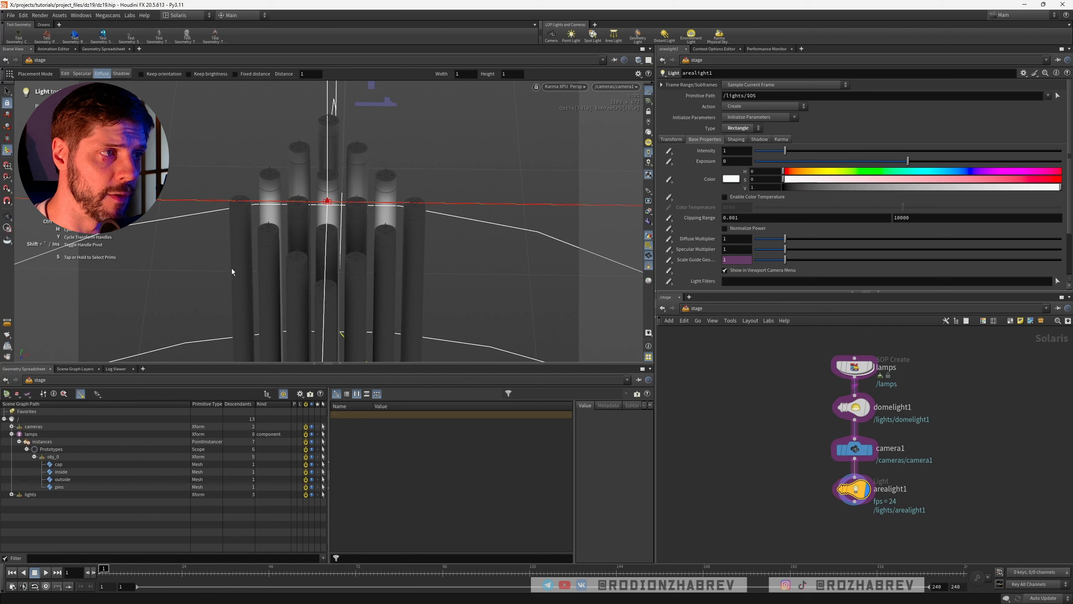
click(233, 255)
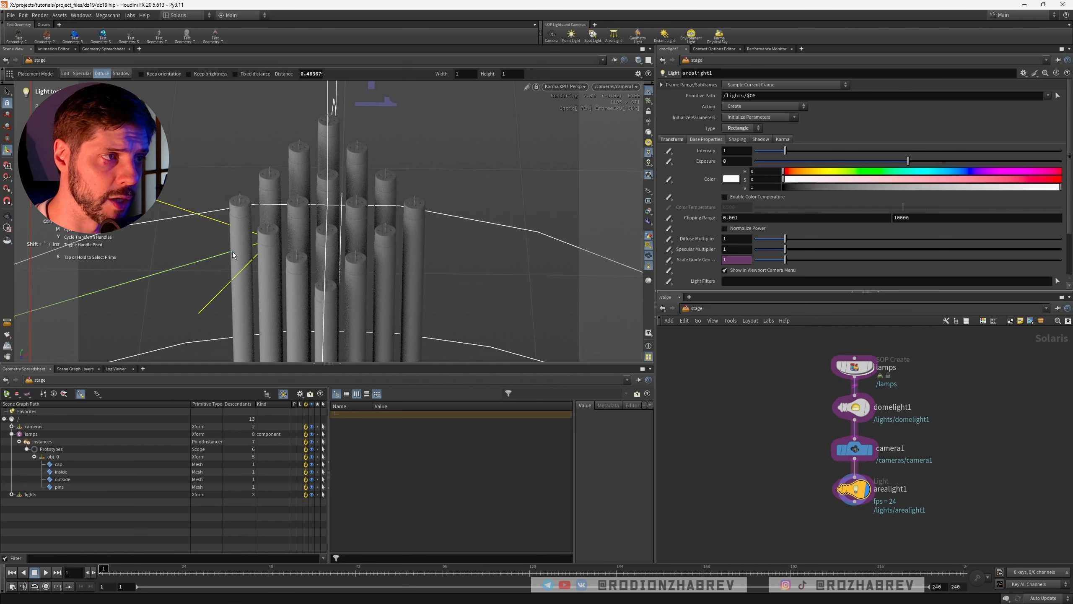
drag(231, 259, 233, 266)
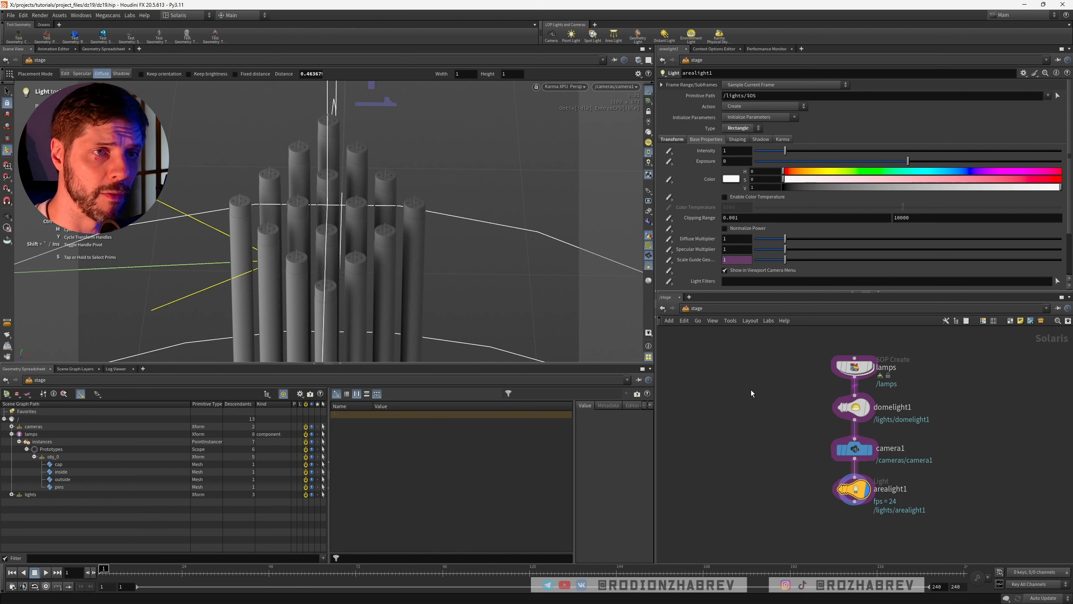
Set the area light's width and height to 2 and rename it key_light
scroll(803, 190, down, 2)
click(733, 186)
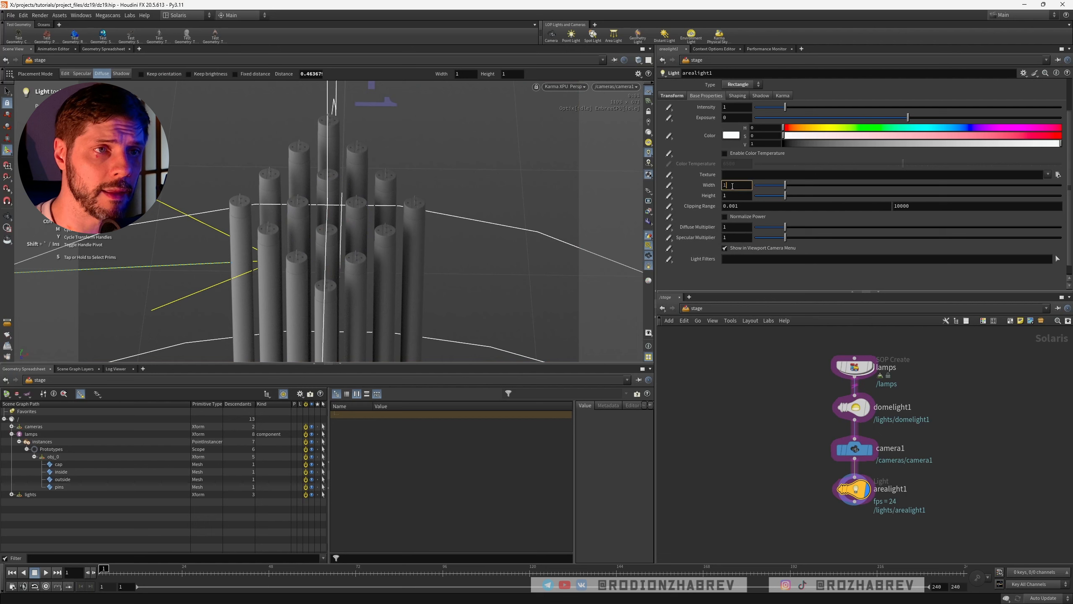
text(2)
click(733, 194)
text(2)
key(Return)
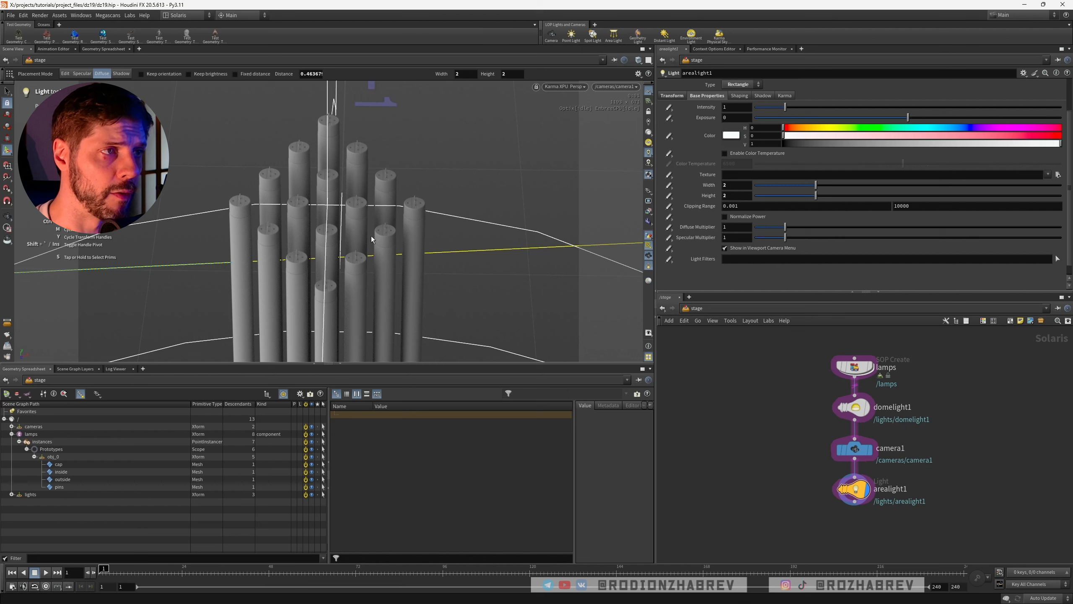
double_click(891, 489)
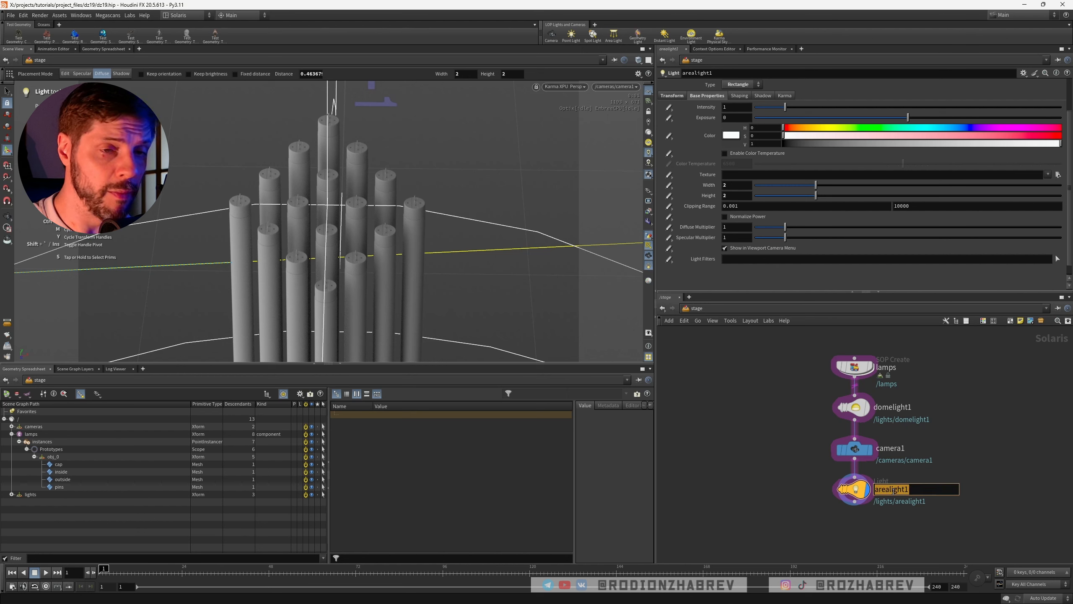
text(key_light)
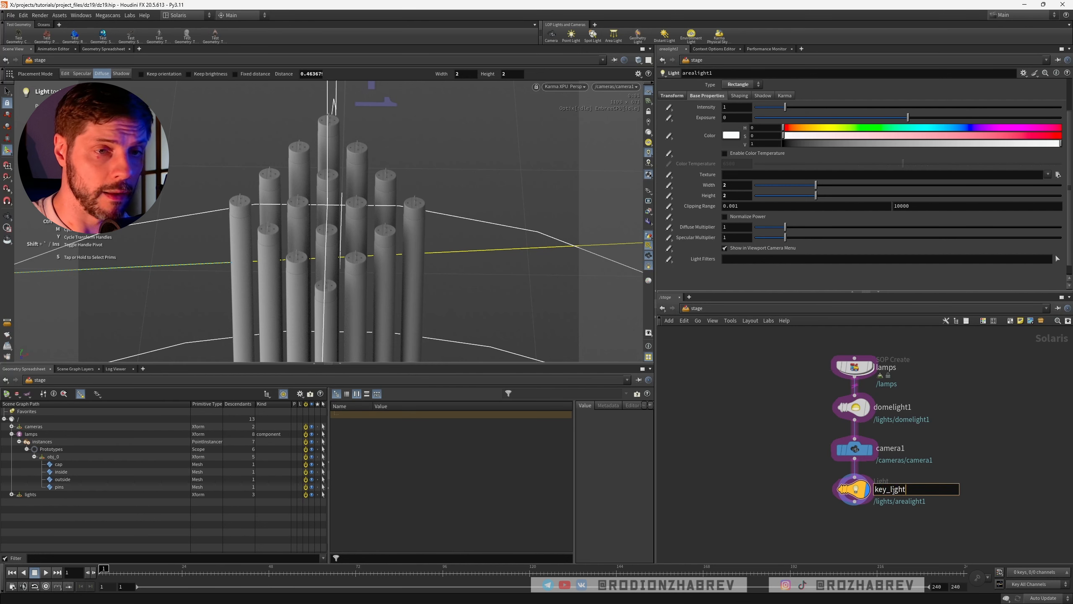
key(Return)
Duplicate key_light and wire the copy in below it
middle_drag(790, 523, 772, 477)
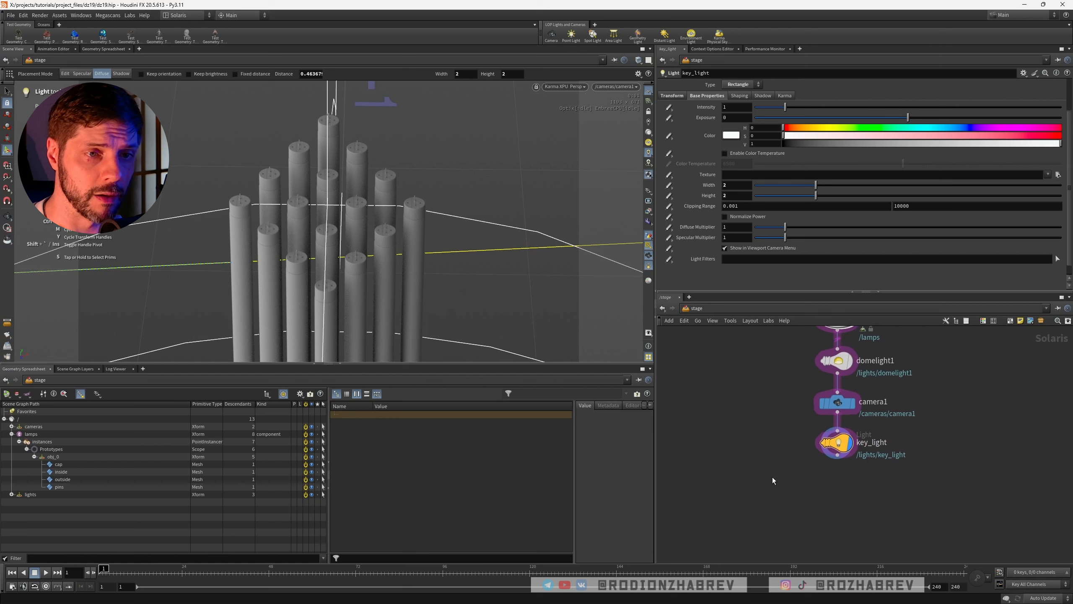
key(ctrl+c)
key(ctrl+v)
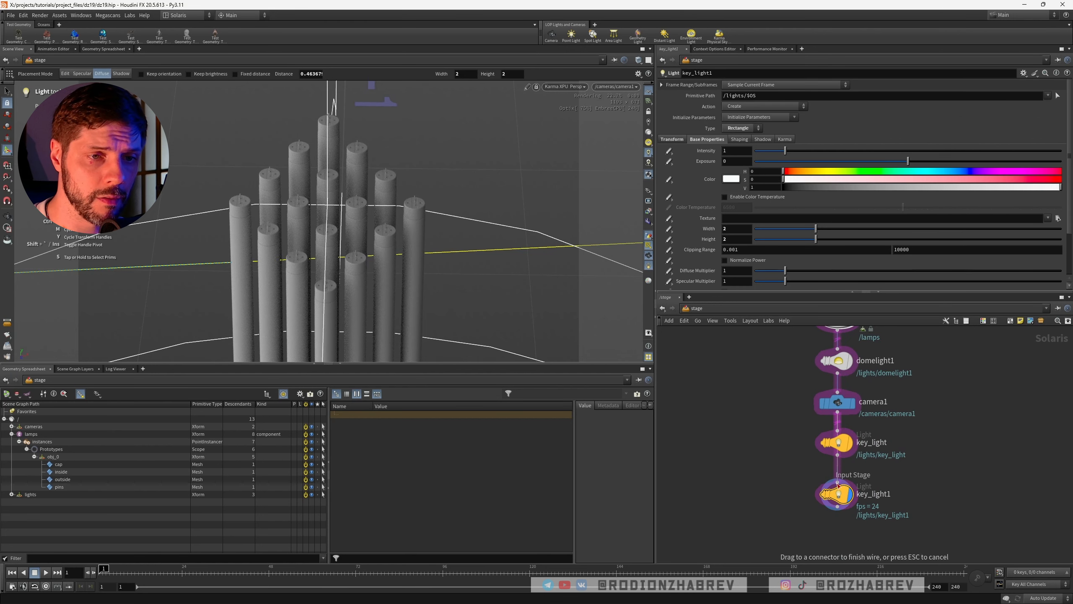
Set the copied light's width to 0.2 and aim it at the outer lamps using Specular placement
click(729, 229)
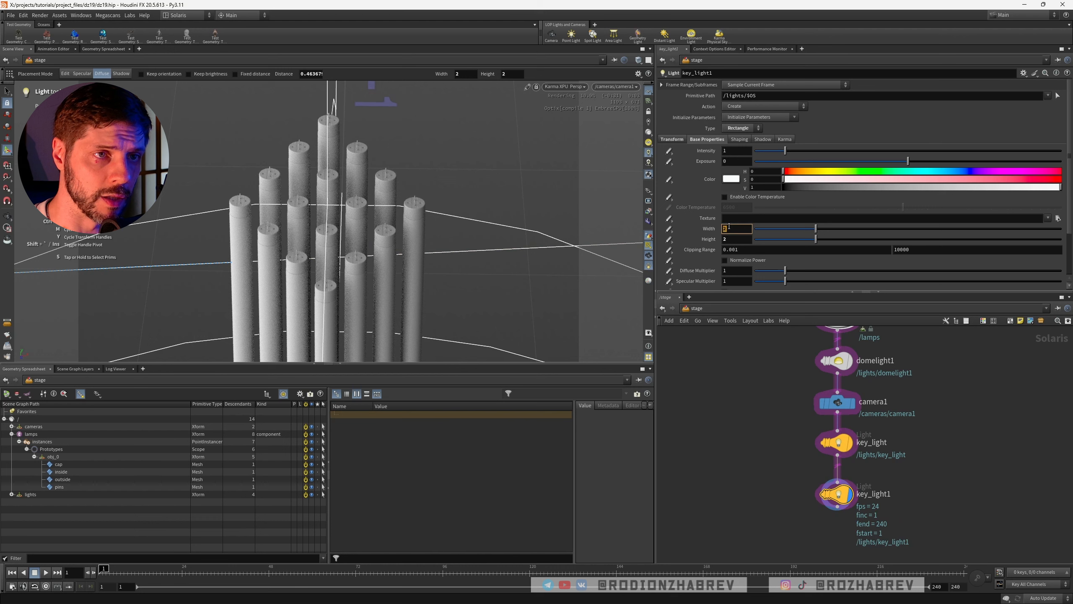
text(.2)
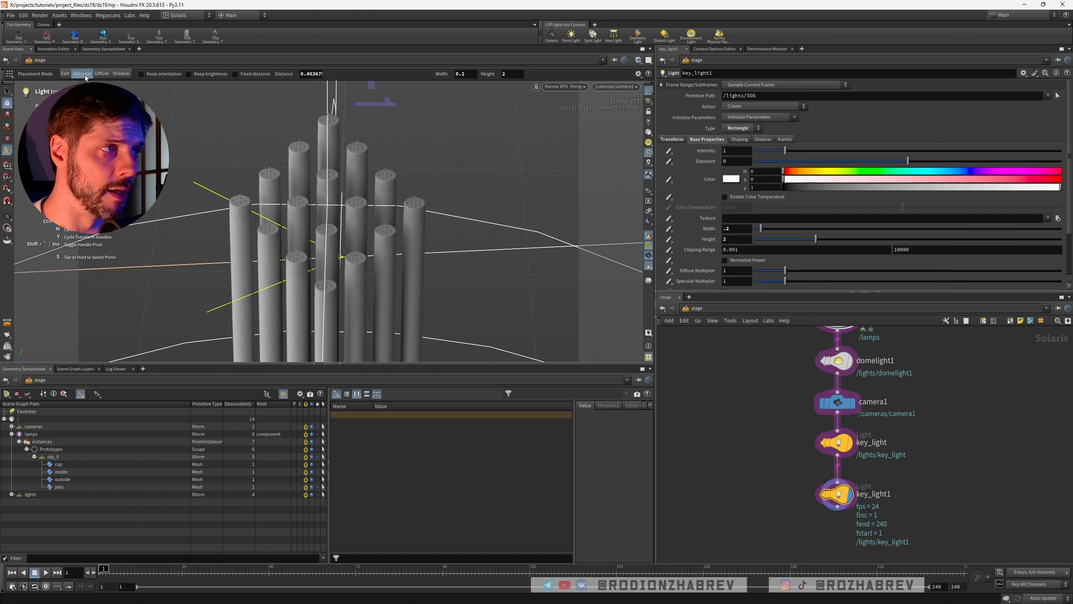
drag(235, 327, 235, 308)
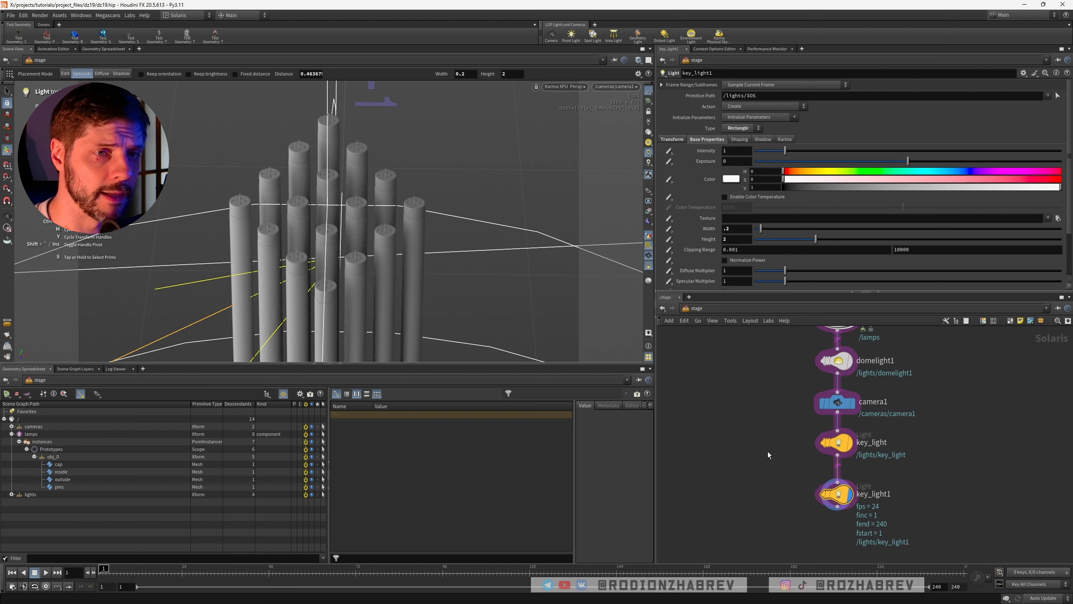
Make room below domelight1 and insert a Material Library node between domelight1 and camera1
scroll(768, 451, down, 5)
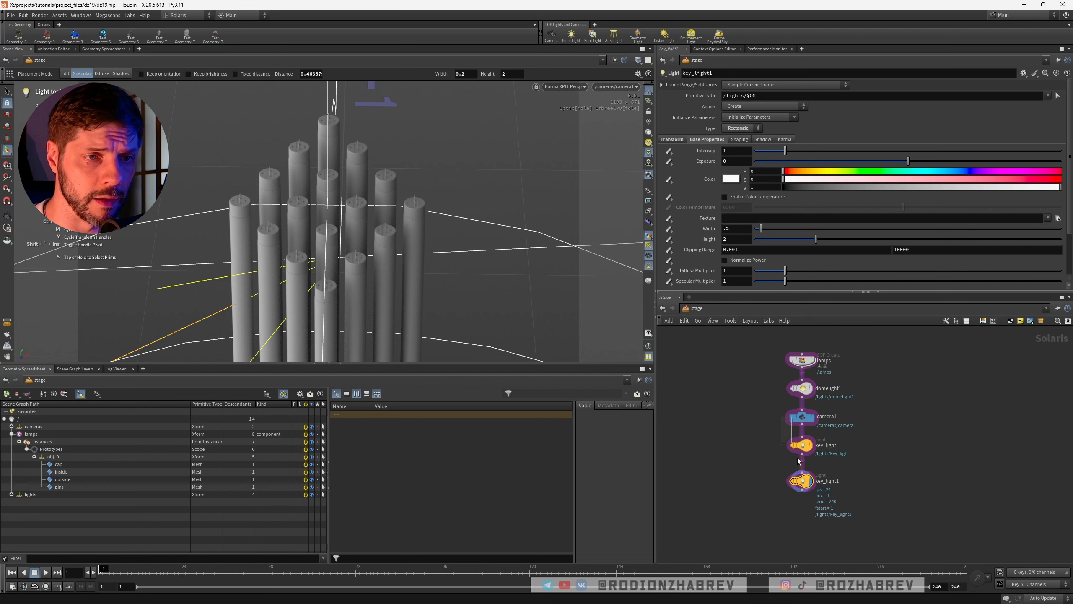
drag(798, 461, 801, 463)
drag(807, 419, 809, 461)
key(Tab)
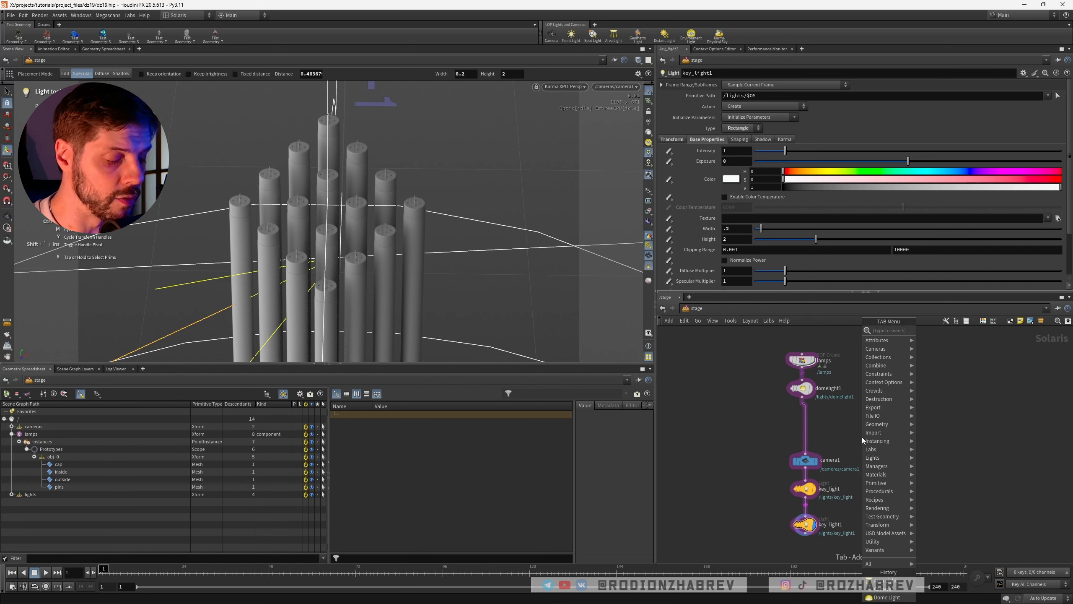
text(mater)
key(Return)
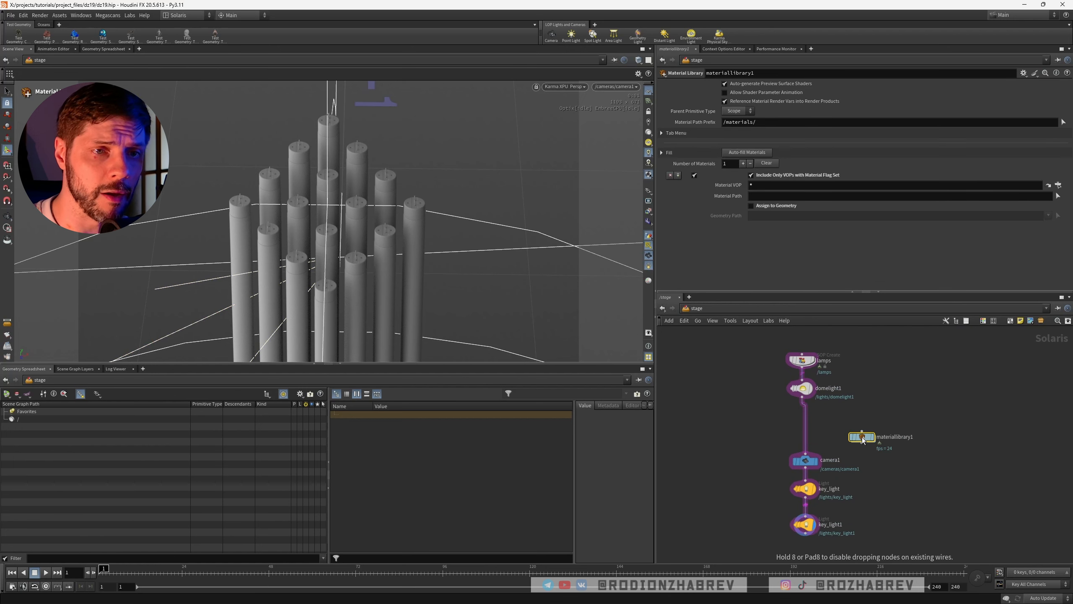
click(806, 420)
Create a Karma Material Builder inside the material library and name it base
double_click(807, 418)
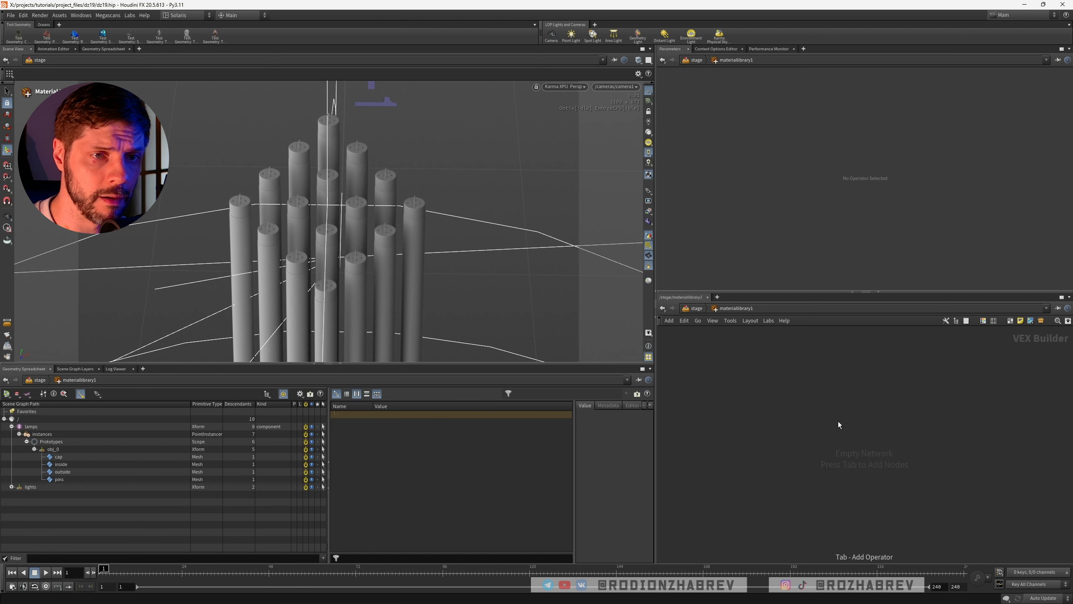
key(Tab)
text(kar)
key(Down)
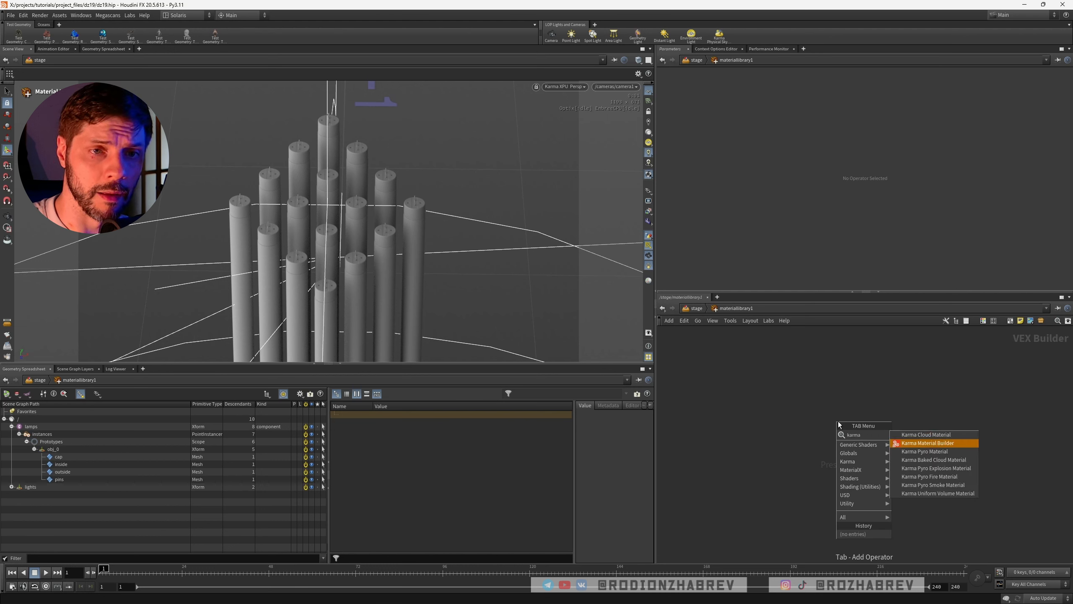
key(Return)
click(839, 421)
double_click(842, 413)
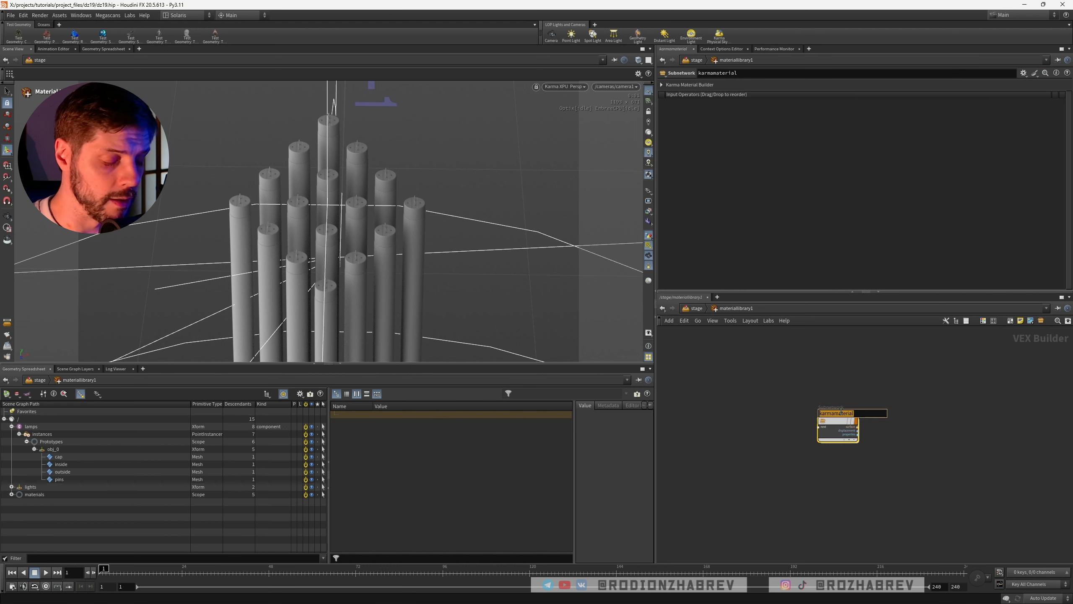
text(base)
key(Return)
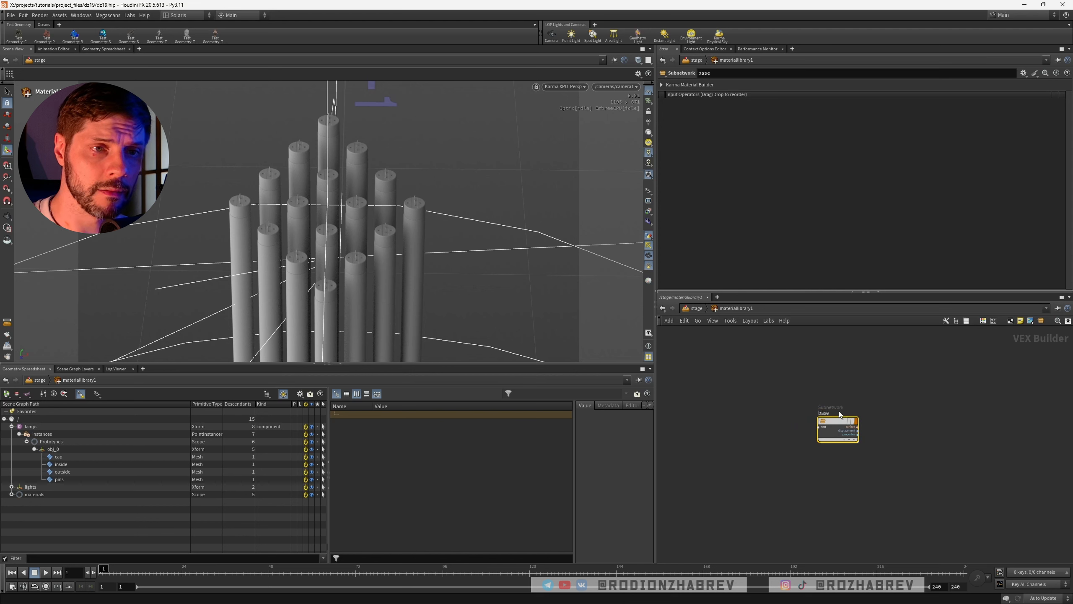
Raise the specular roughness of the base material's standard surface shader to about 0.929
double_click(836, 424)
click(865, 366)
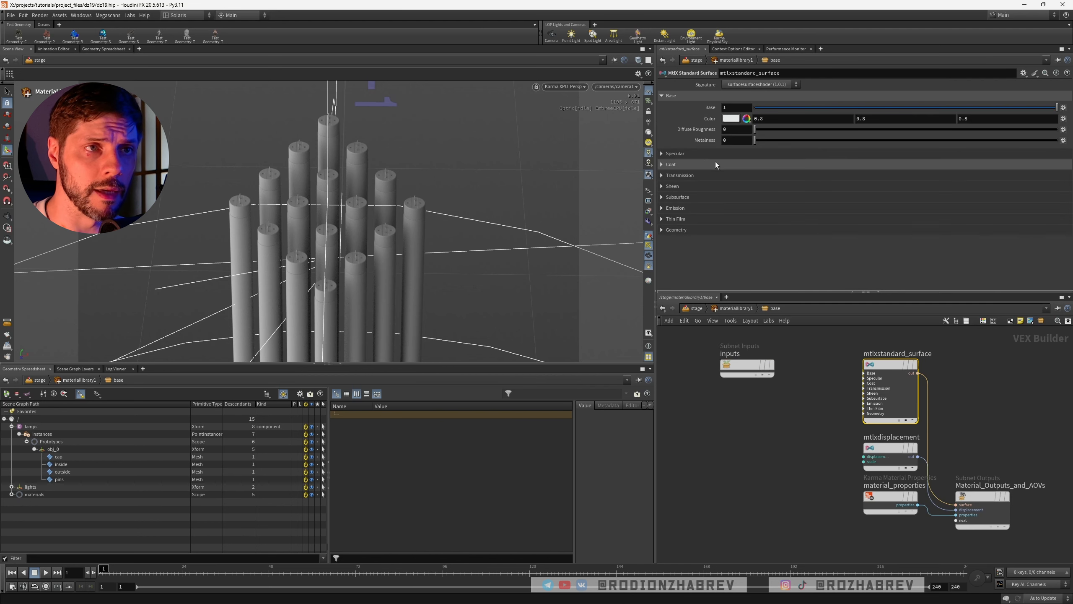
drag(829, 190, 1031, 193)
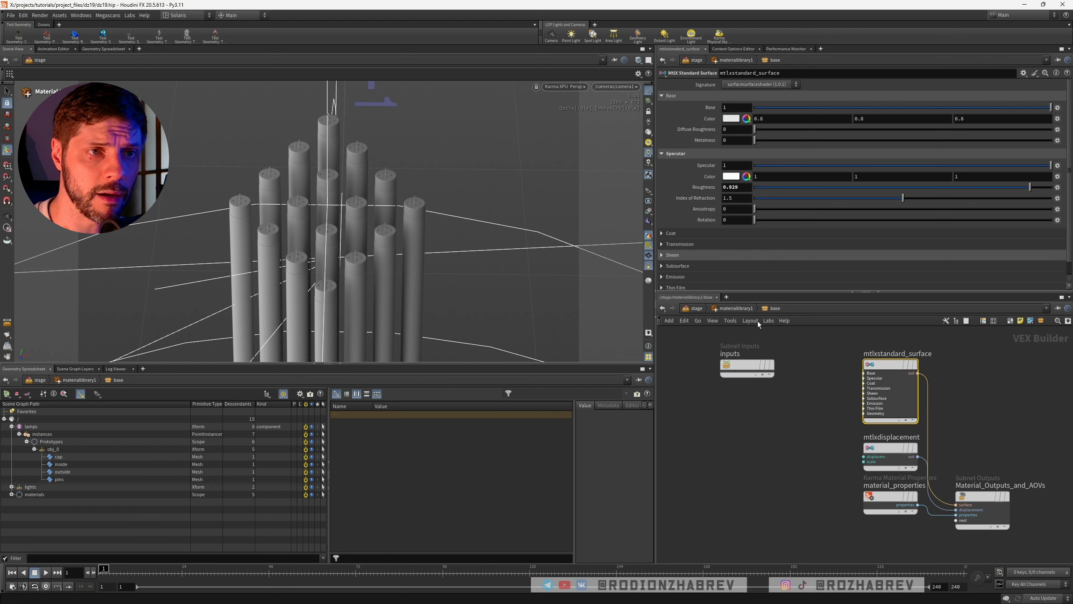
Insert a Material Linker between the material library and camera1 in the stage, and add a rule for the base material
click(737, 308)
click(693, 307)
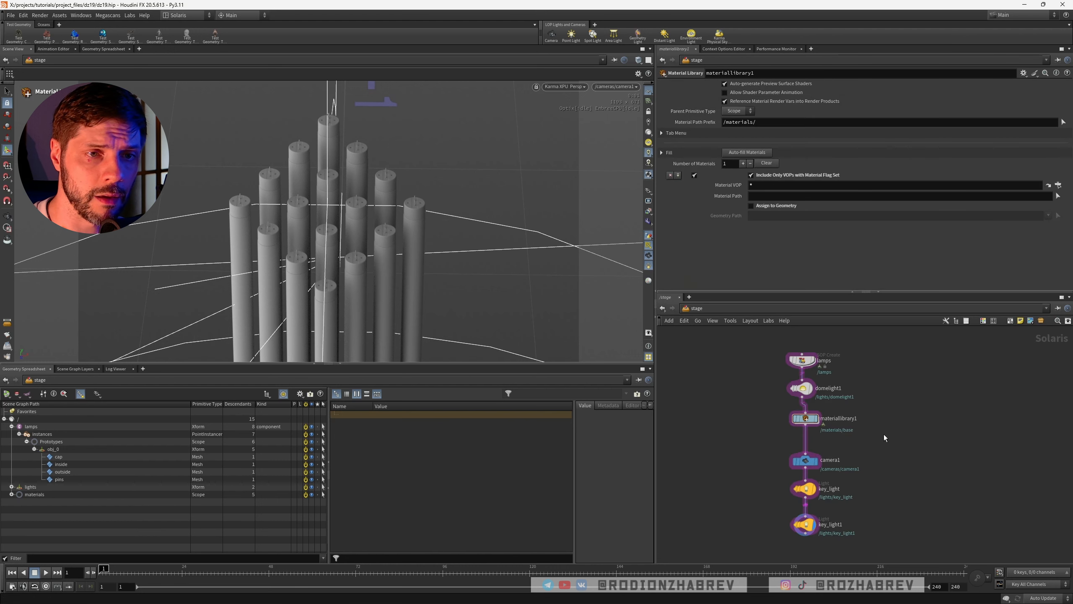
key(Tab)
text(matli)
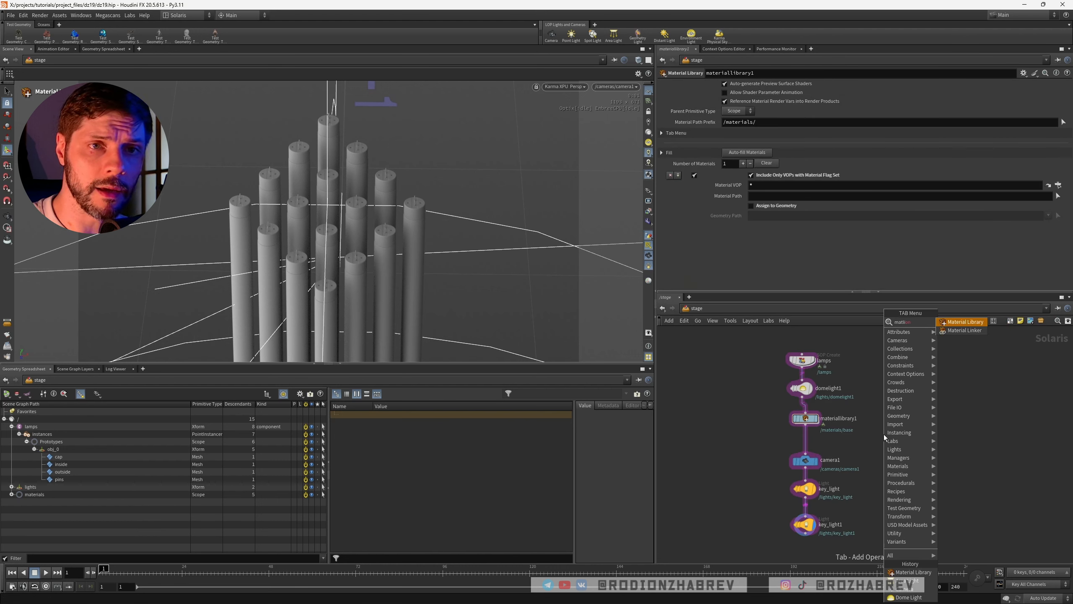
key(Down)
key(Return)
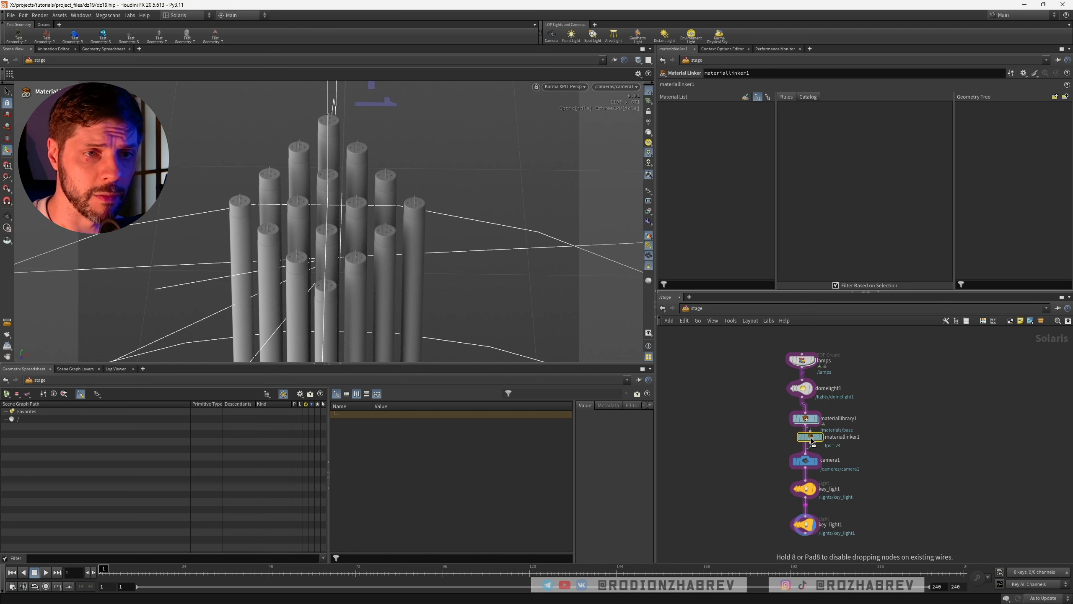
click(805, 440)
drag(690, 114, 829, 166)
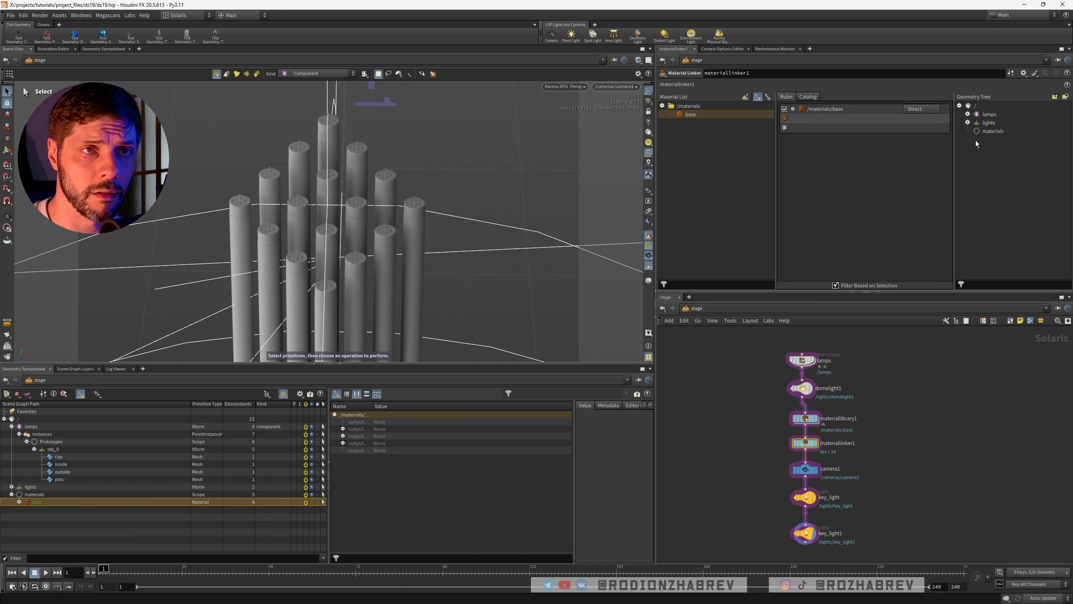
Assign the base material to the whole lamps primitive in the Material Linker rule
click(968, 123)
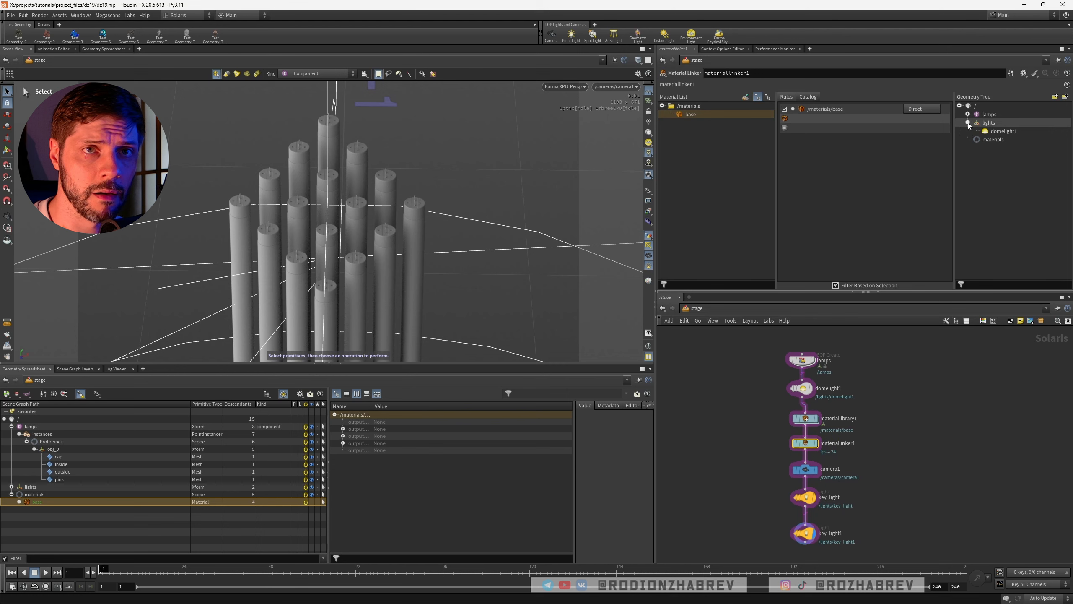
click(969, 122)
click(967, 115)
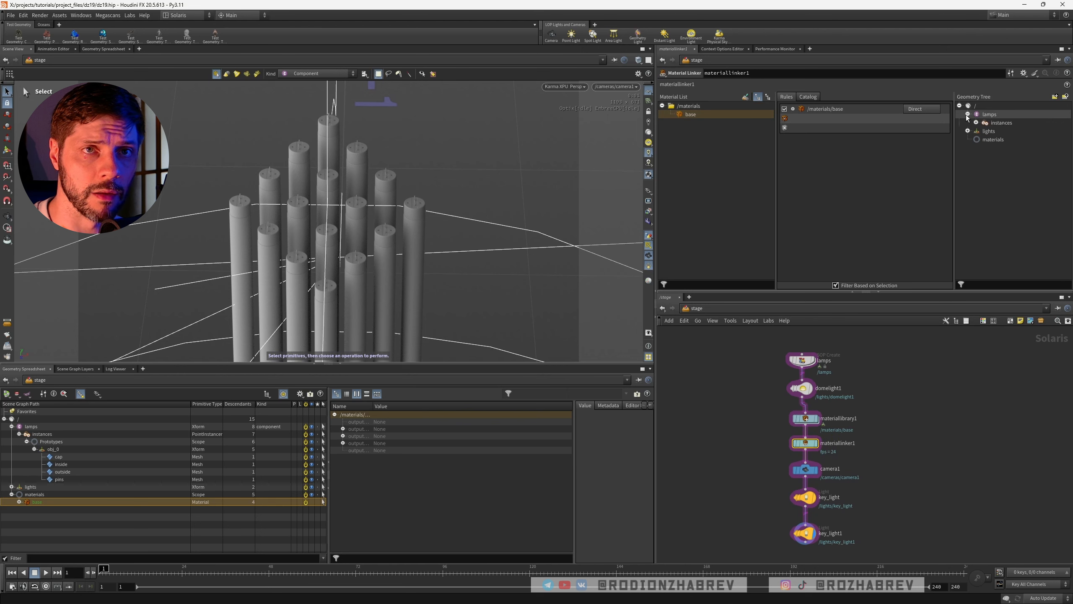
click(968, 114)
drag(970, 114, 828, 123)
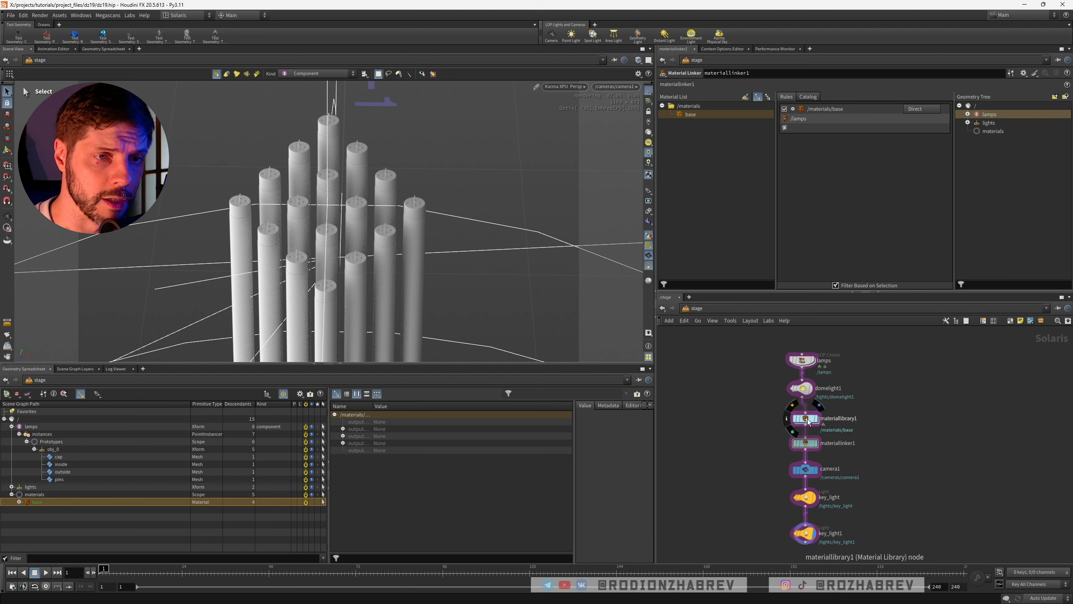
Set the base color of the base material's standard surface shader to a dark grey of 0.2 and return to the stage
double_click(805, 419)
double_click(833, 432)
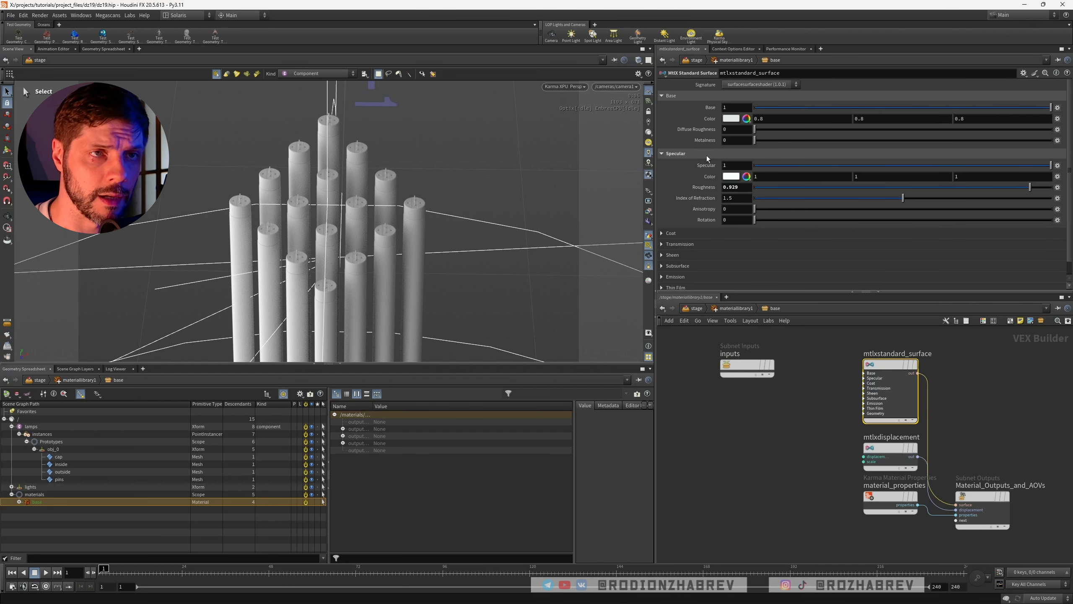
click(732, 118)
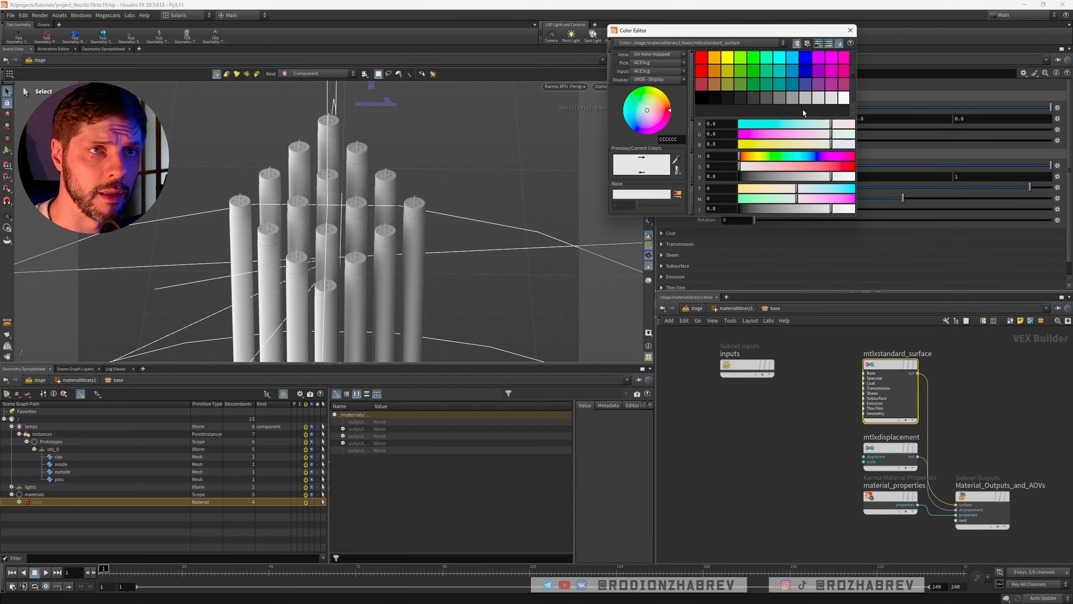
click(779, 99)
click(851, 32)
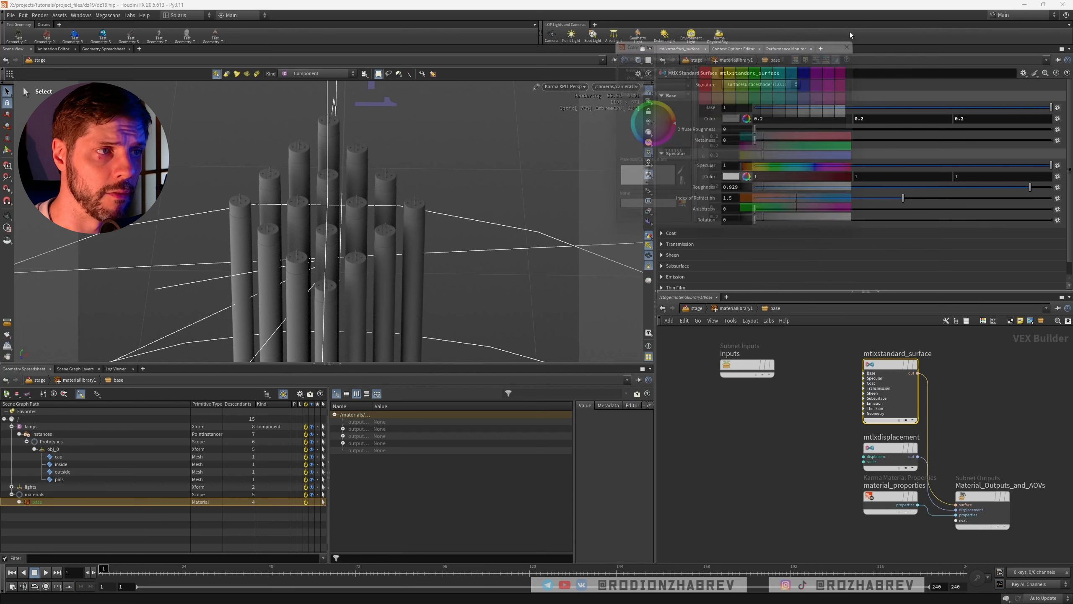
click(697, 308)
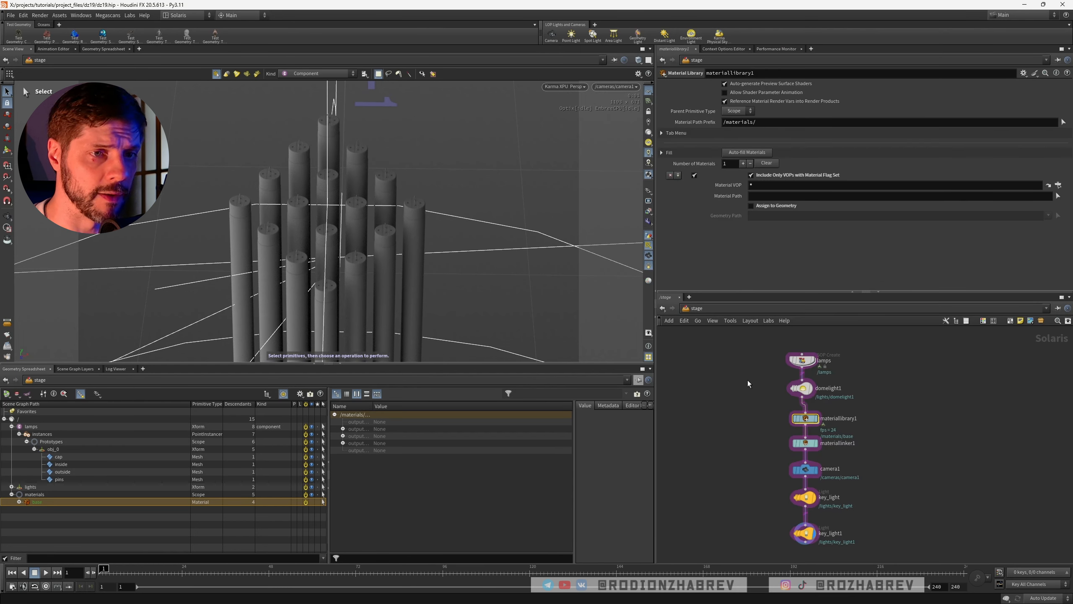
Bypass key_light and reposition key_light1 in specular placement mode on the left lamps, at a distance of about 23.2 and intensity of about 2504
click(812, 497)
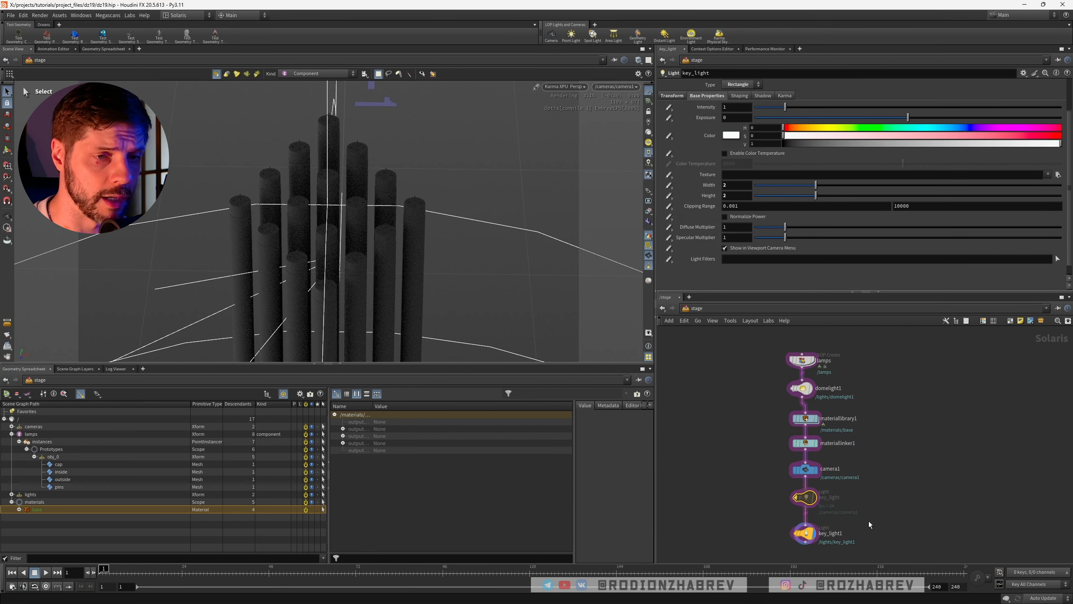
click(805, 534)
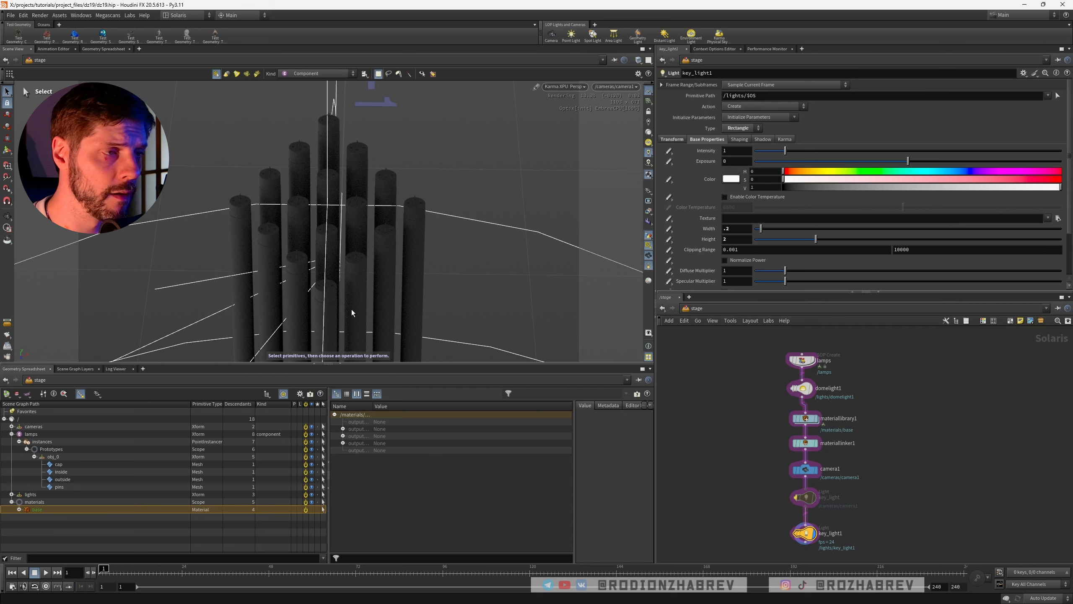
key(Return)
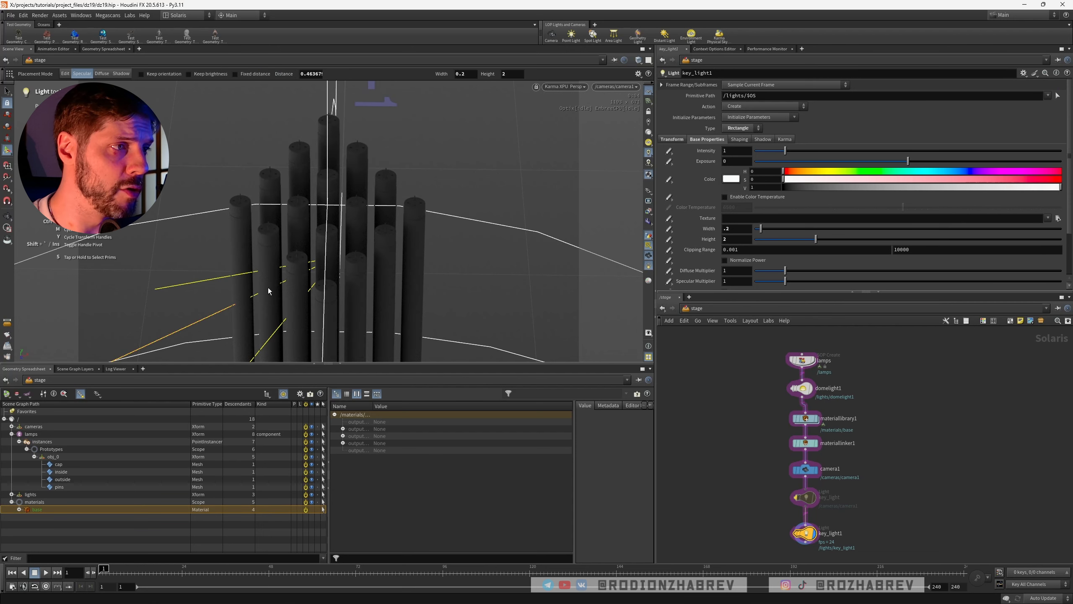
click(251, 289)
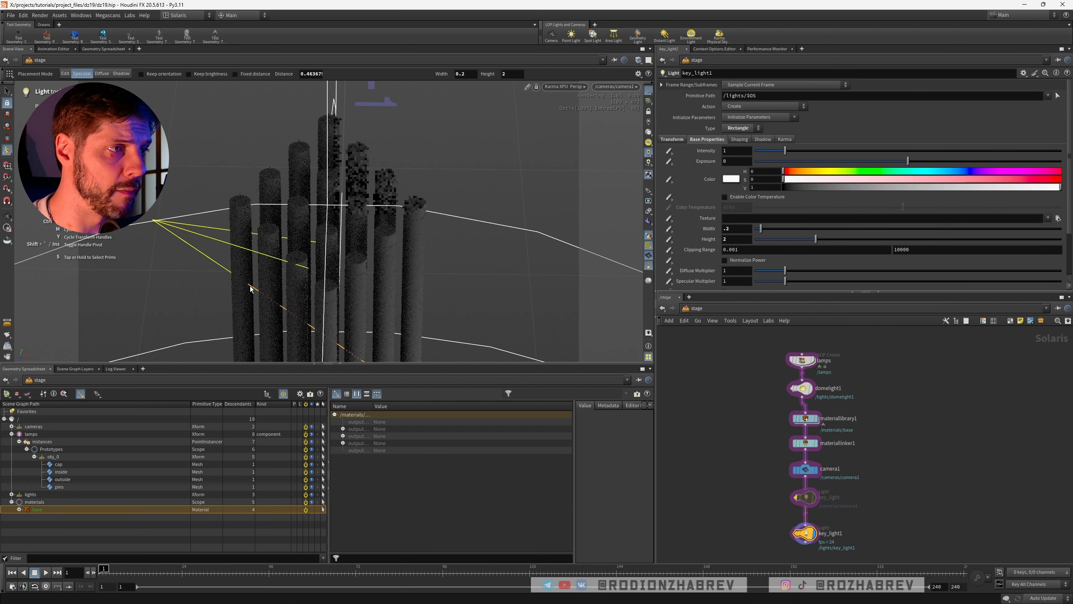
drag(251, 287, 336, 302)
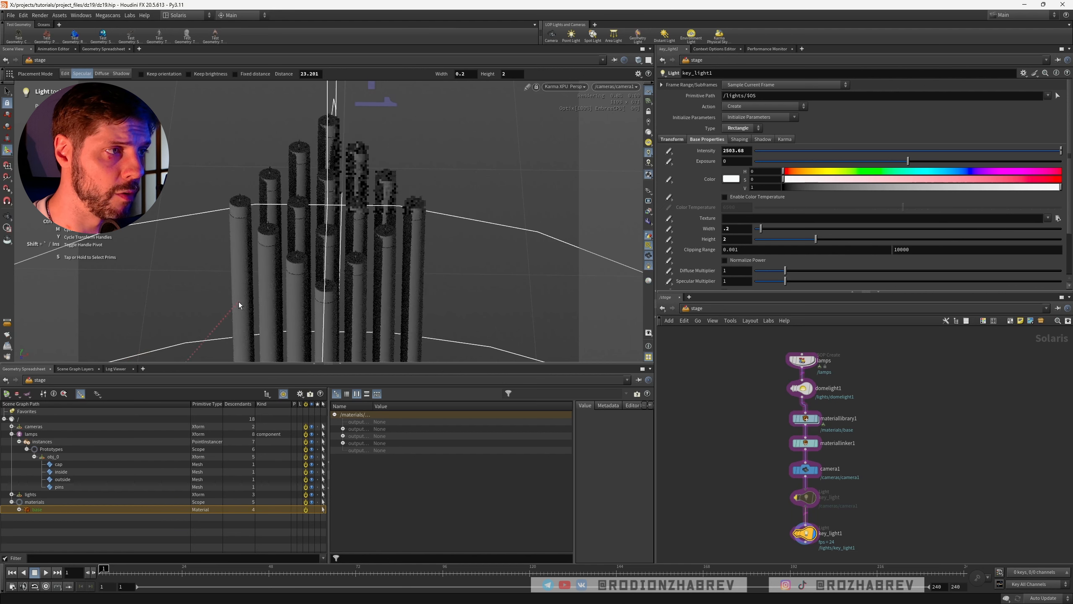
Lower the specular roughness of the base material's standard surface shader to 0.05 and return to the stage
click(803, 418)
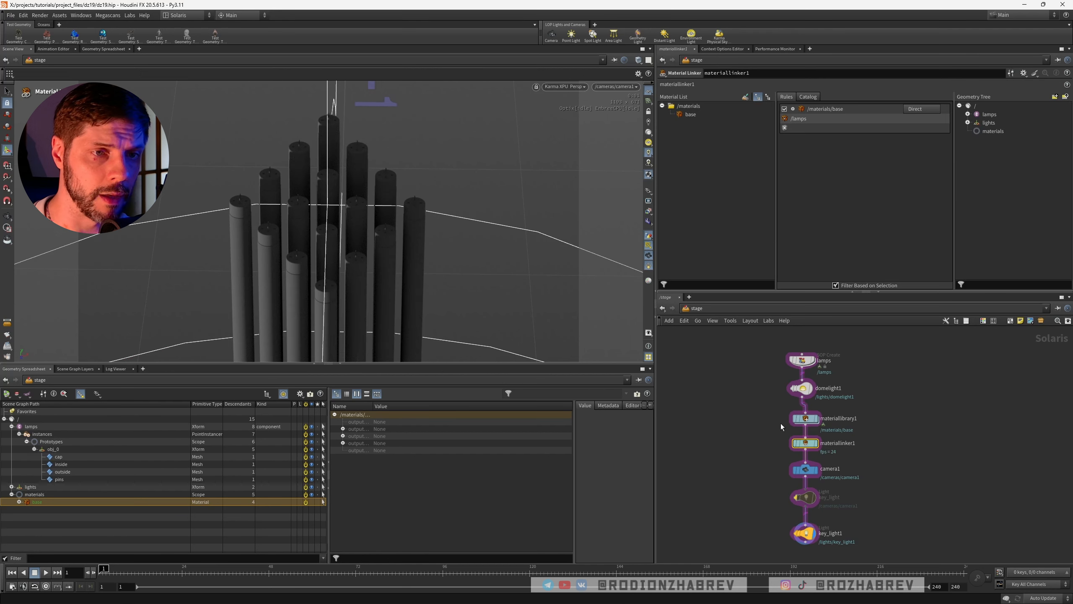
double_click(807, 417)
double_click(824, 425)
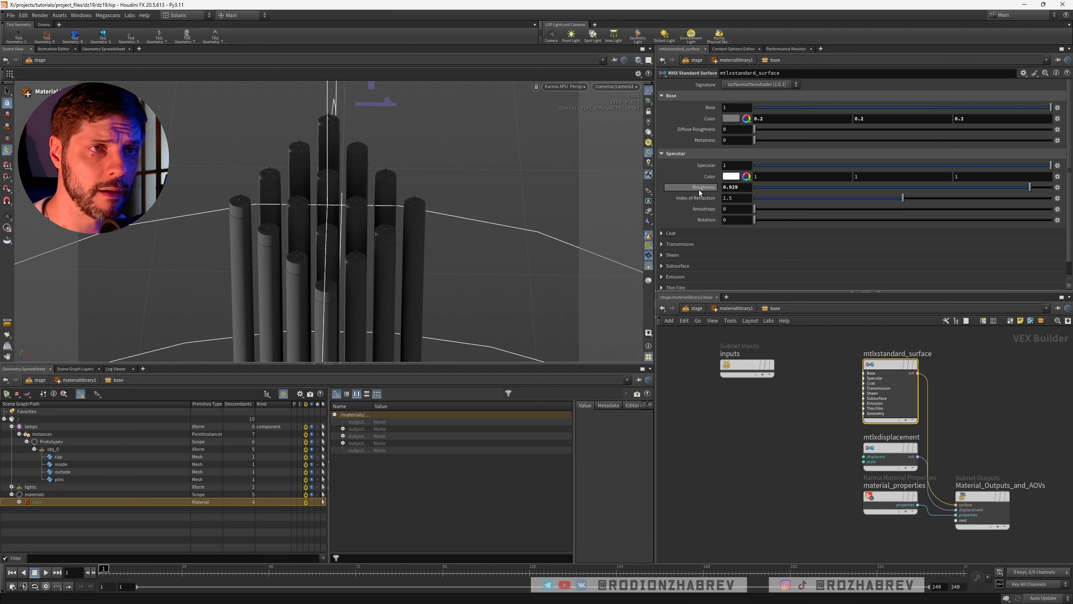
drag(806, 191, 765, 191)
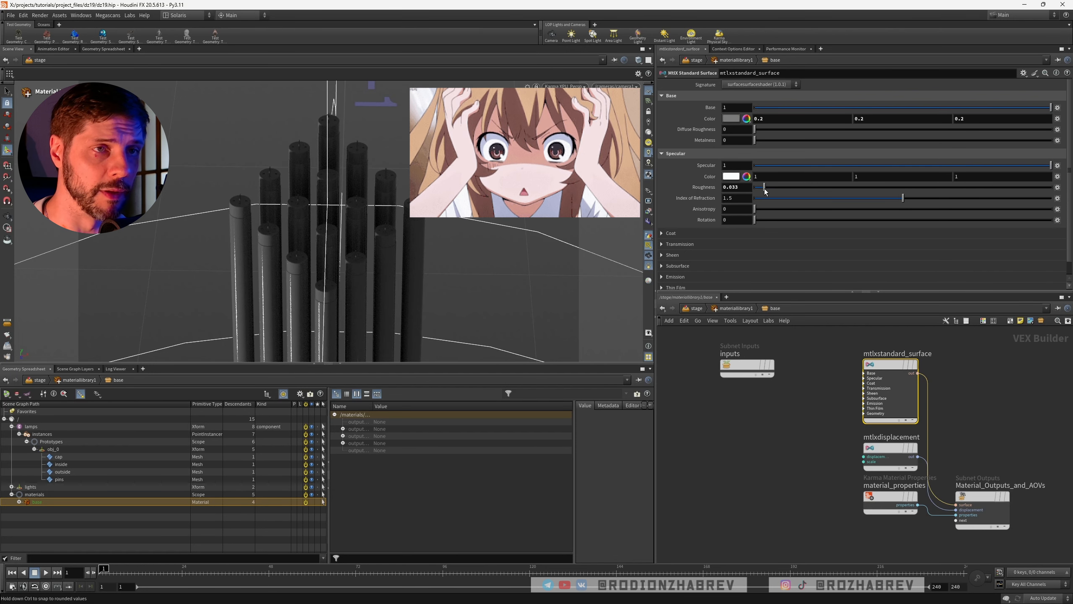
drag(765, 189, 770, 189)
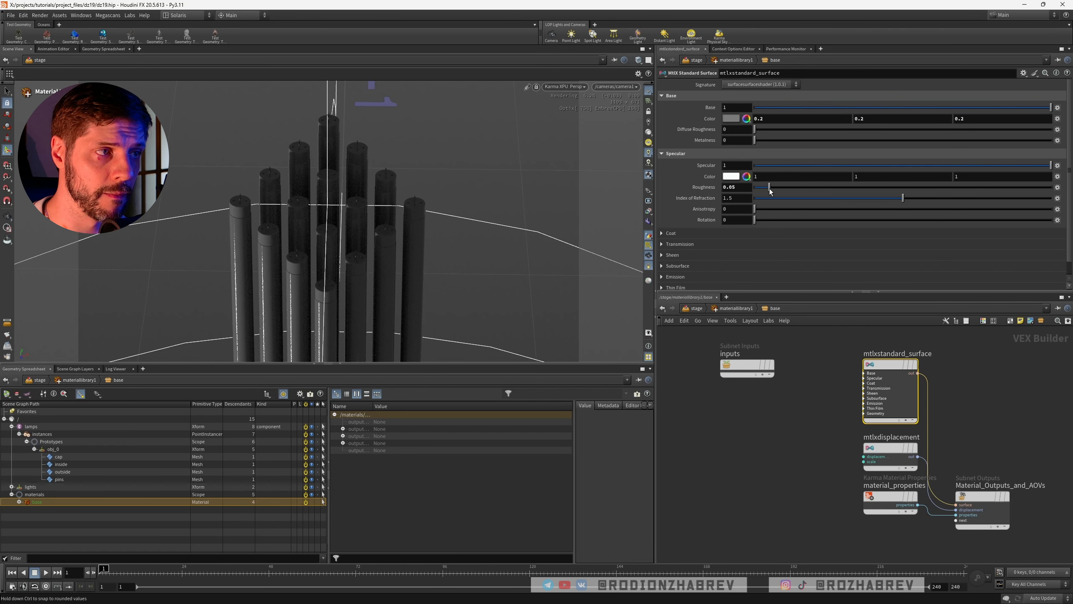
click(693, 308)
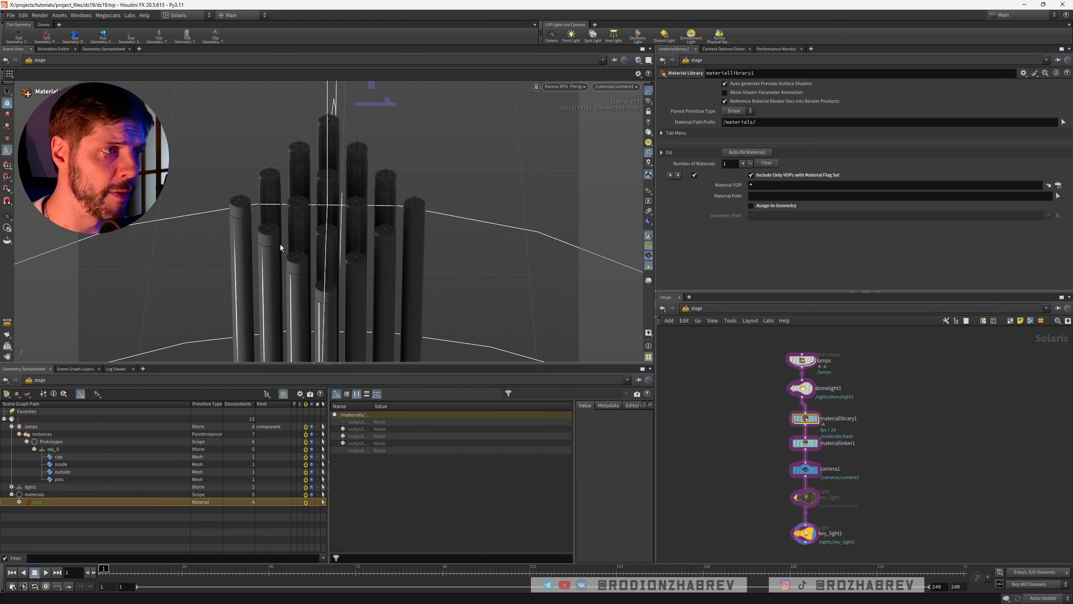
Bring key_light1 to a distance of about 22.6 with intensity of about 2376, and set its width to 0.4
click(804, 534)
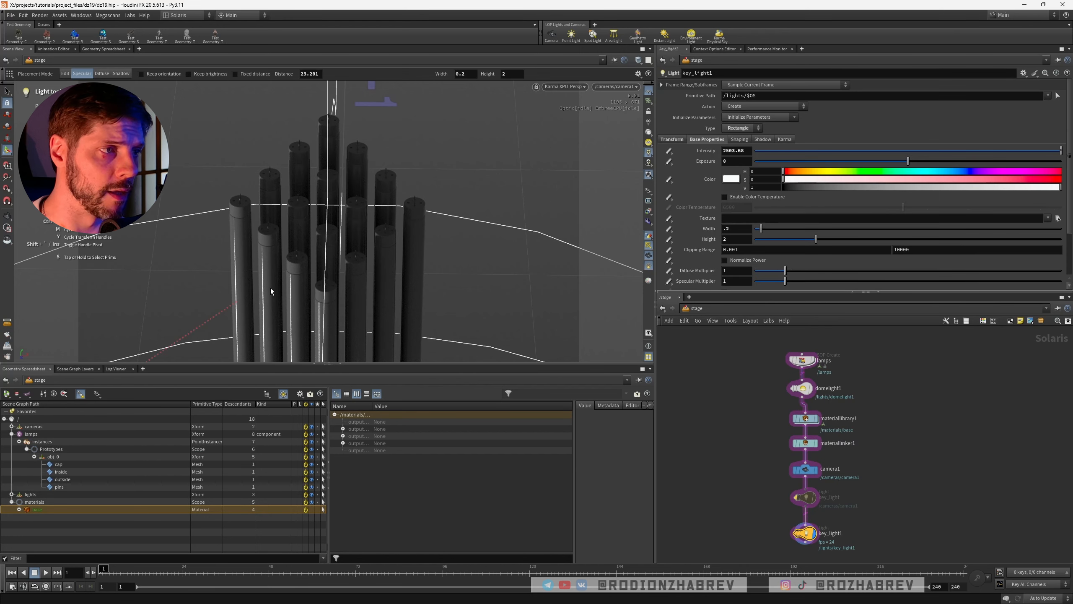
mouse_move(279, 290)
ctrl+mouse_down()
mouse_move(296, 291)
mouse_move(282, 292)
ctrl+mouse_up()
click(735, 229)
text(.2)
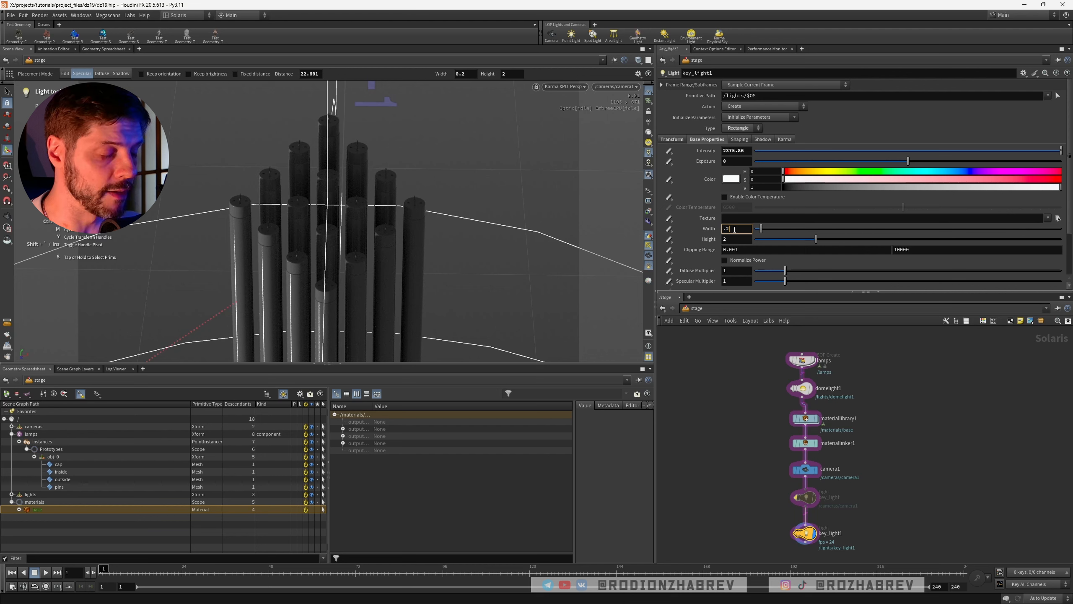
key(BackSpace)
text(4)
key(Return)
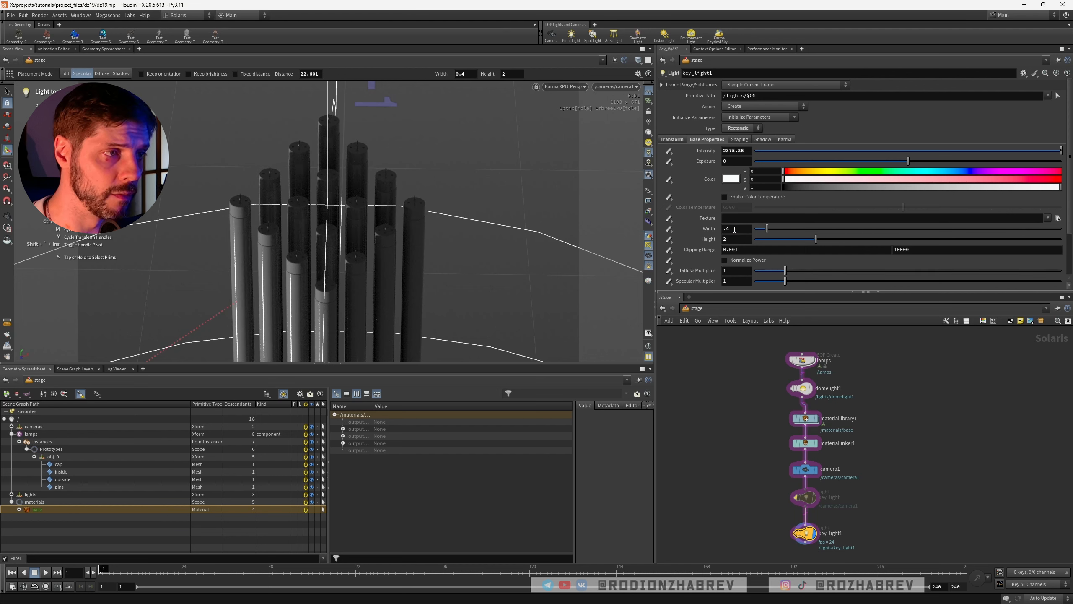
key(ctrl+z)
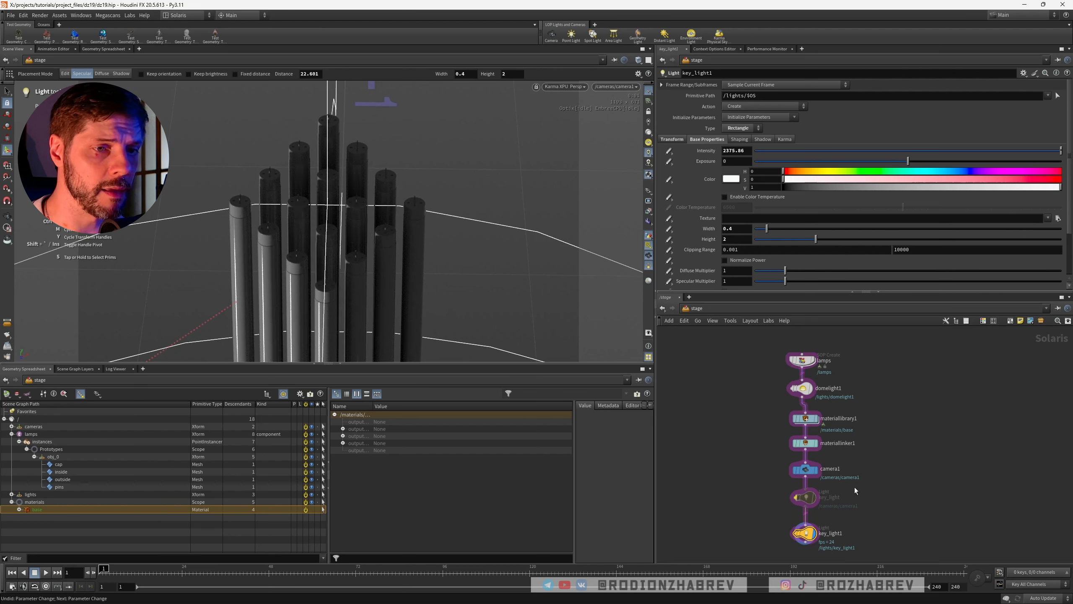
Duplicate key_light1 below itself in the chain and place the copy's highlight on the right side of the lamps
middle_drag(910, 512, 890, 438)
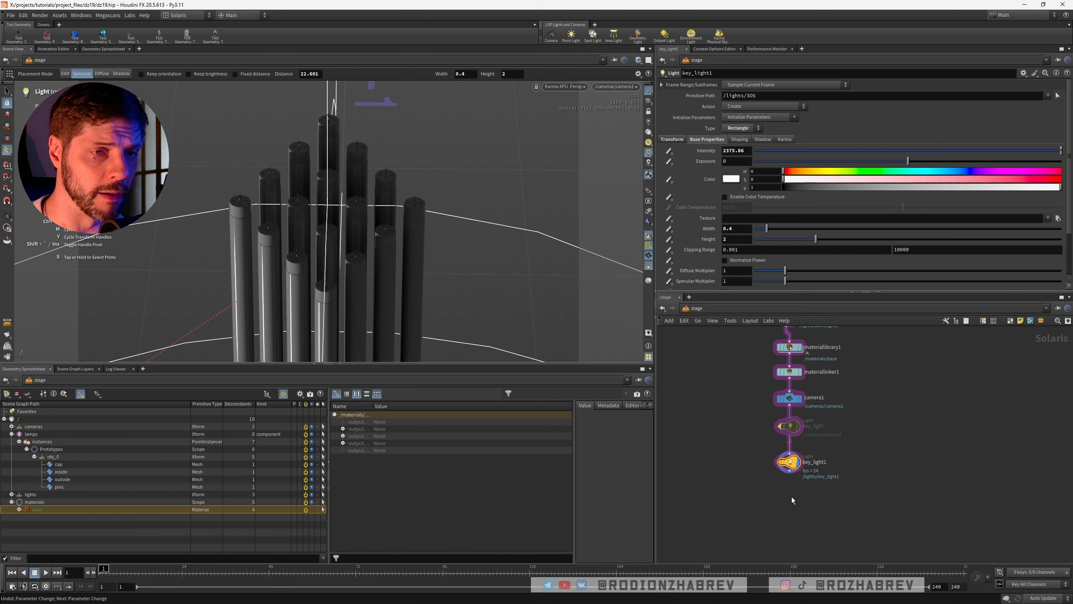
alt+drag(788, 464, 792, 500)
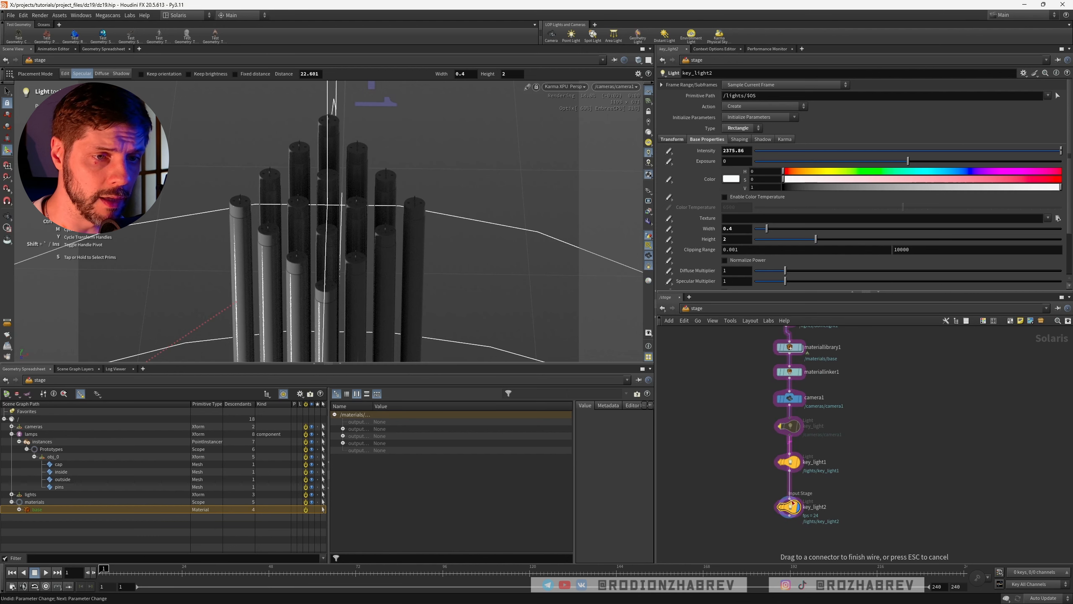
click(790, 499)
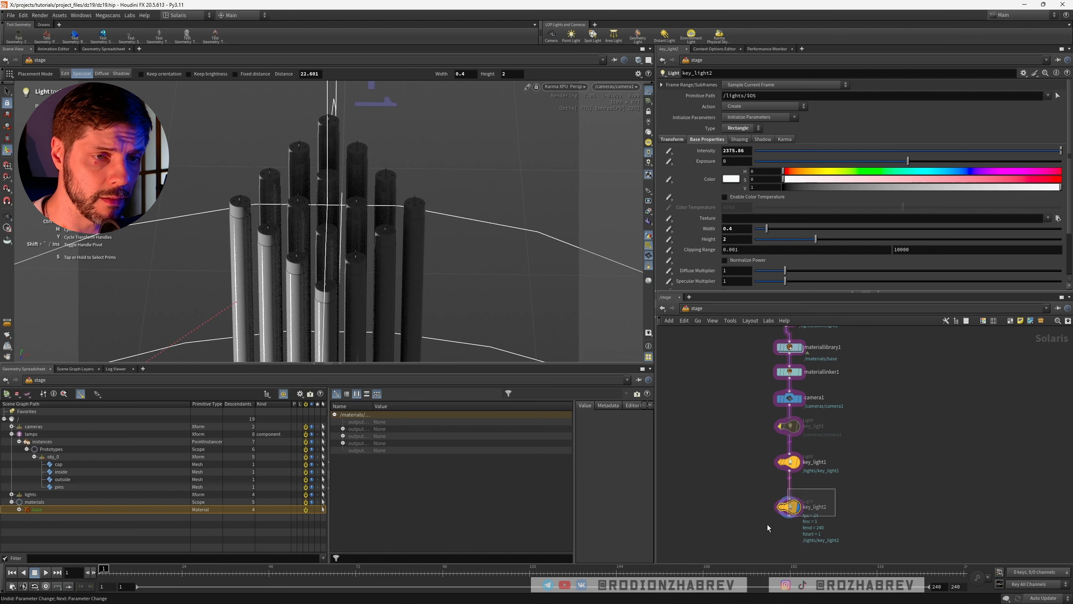
click(393, 274)
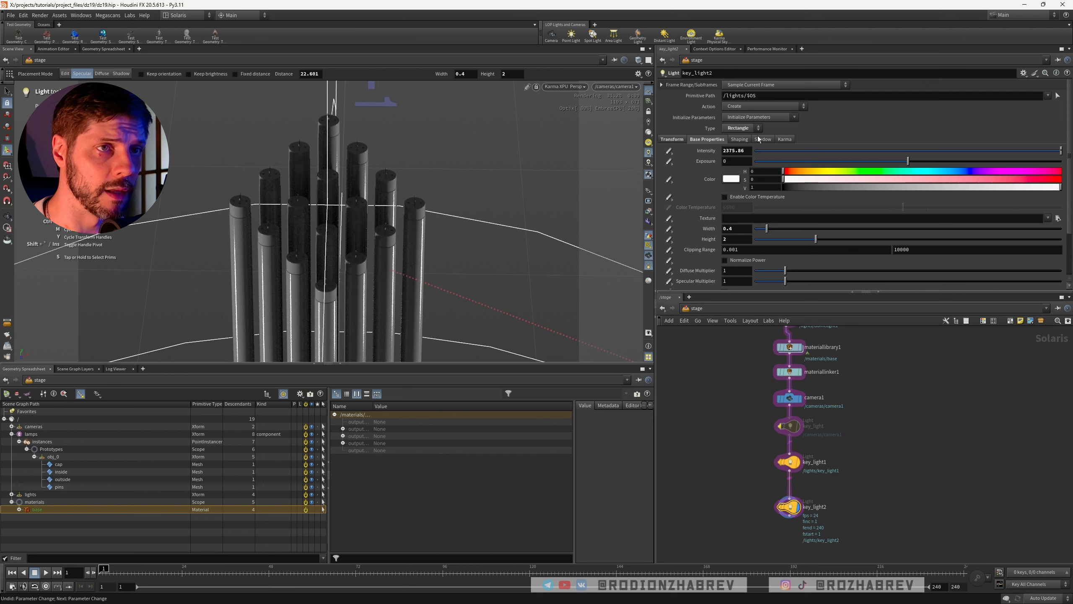
Set the intensity of key_light2 to 1000 and re-enable the bypassed key_light
double_click(748, 150)
text(100)
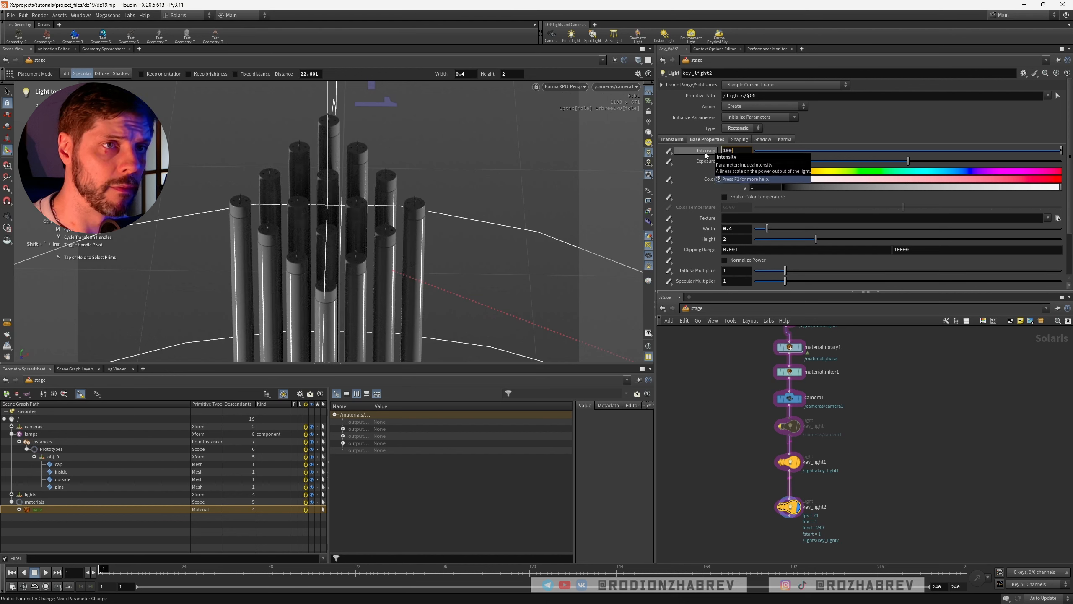
text(0)
key(Return)
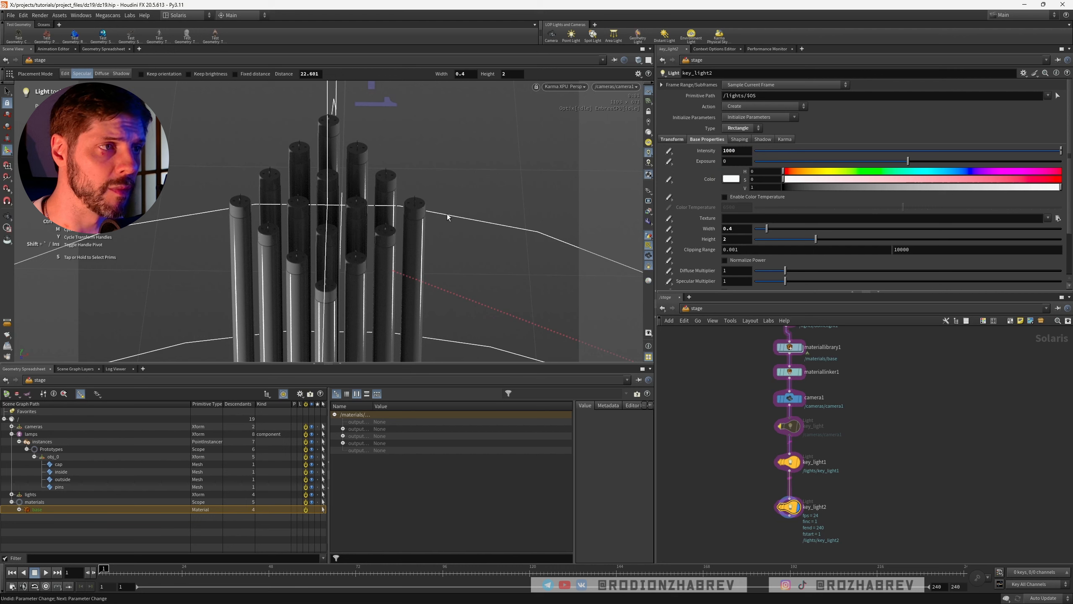
drag(746, 422, 825, 438)
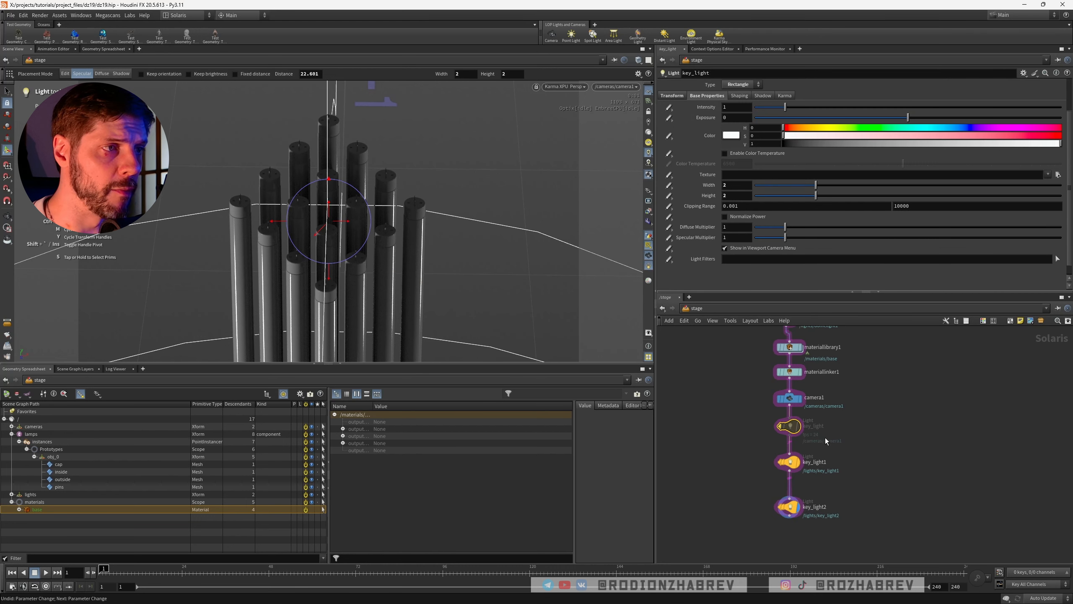
key(b)
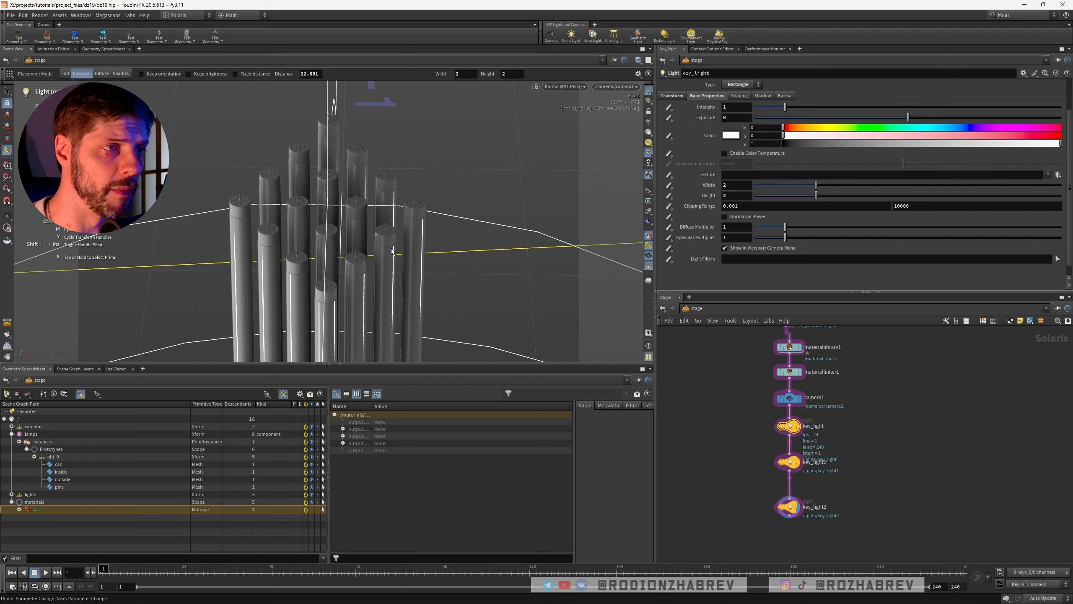
Raise the specular roughness of the base material's standard surface shader to somewhat above 0.165
double_click(790, 346)
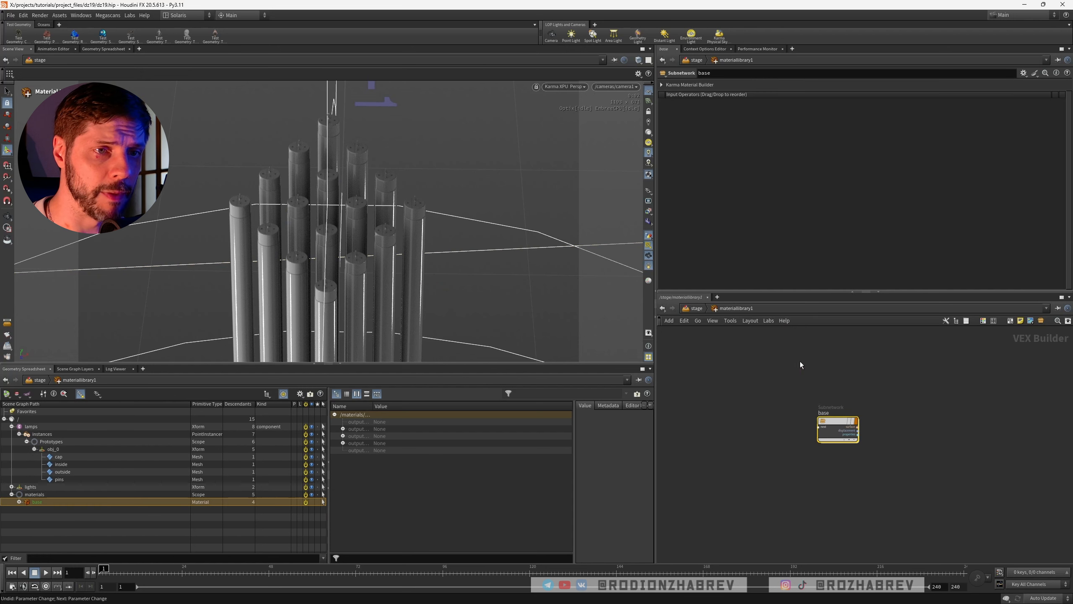
double_click(838, 426)
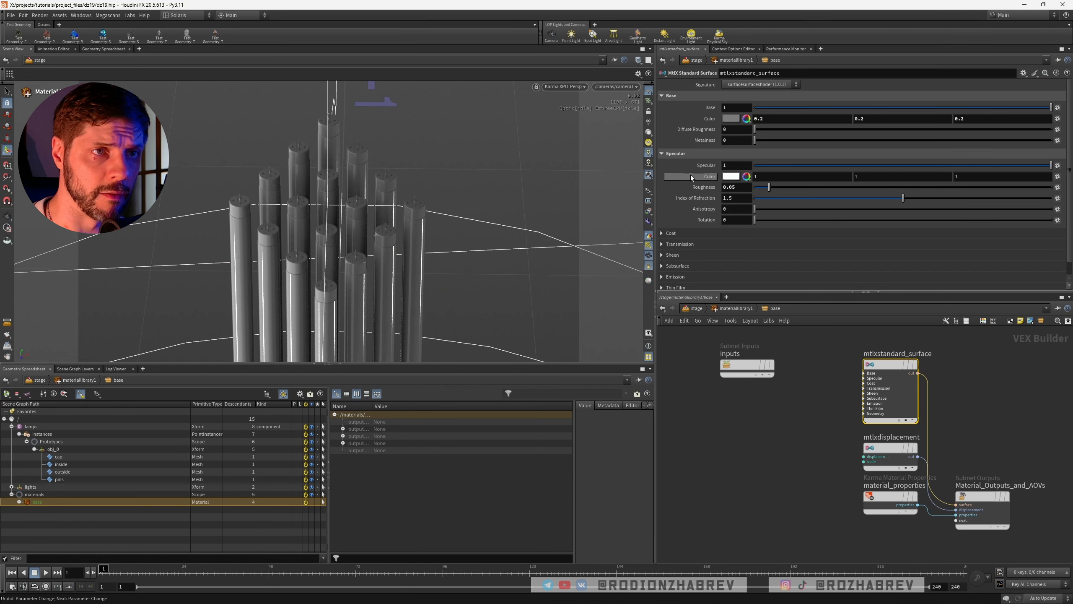
drag(769, 186, 801, 192)
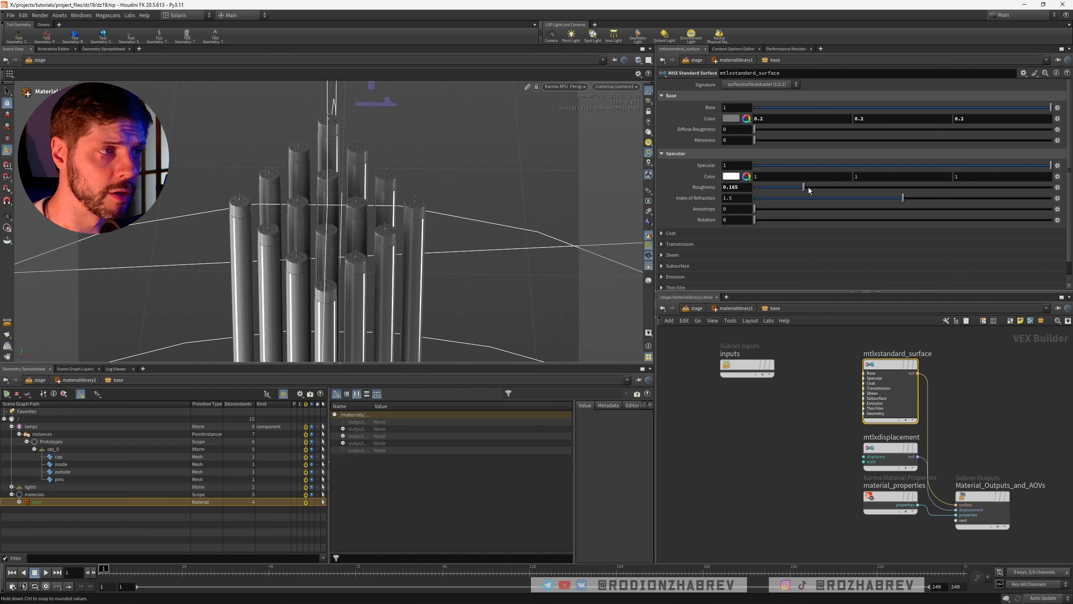
mouse_move(808, 188)
mouse_down()
mouse_move(853, 187)
mouse_move(829, 187)
mouse_up()
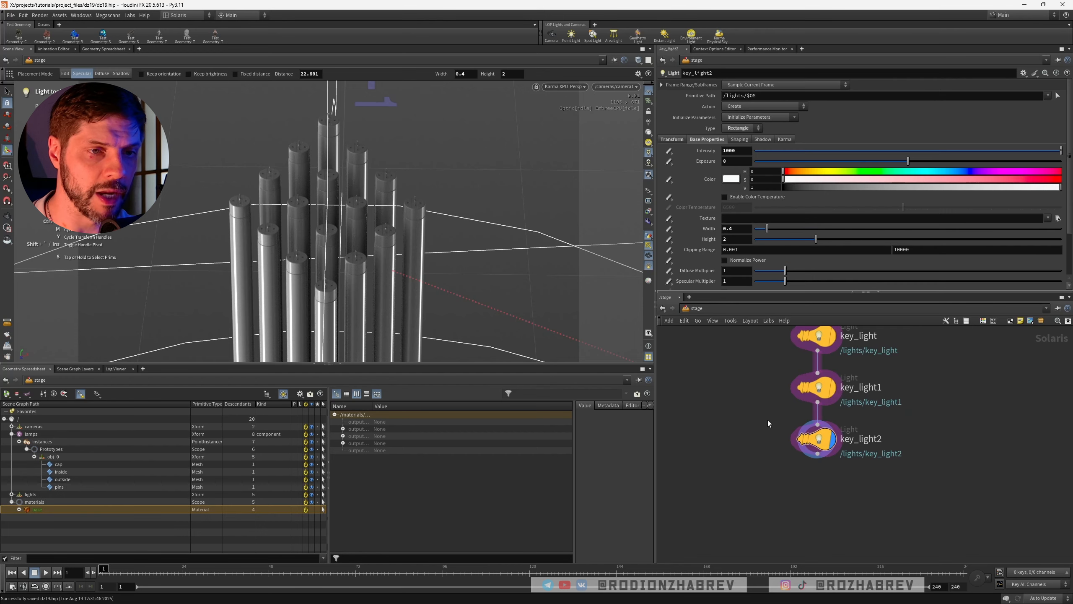
Add a Karma render setup at the end of the stage network, wired after key_light2
key(Tab)
mouse_move(889, 483)
text(karm)
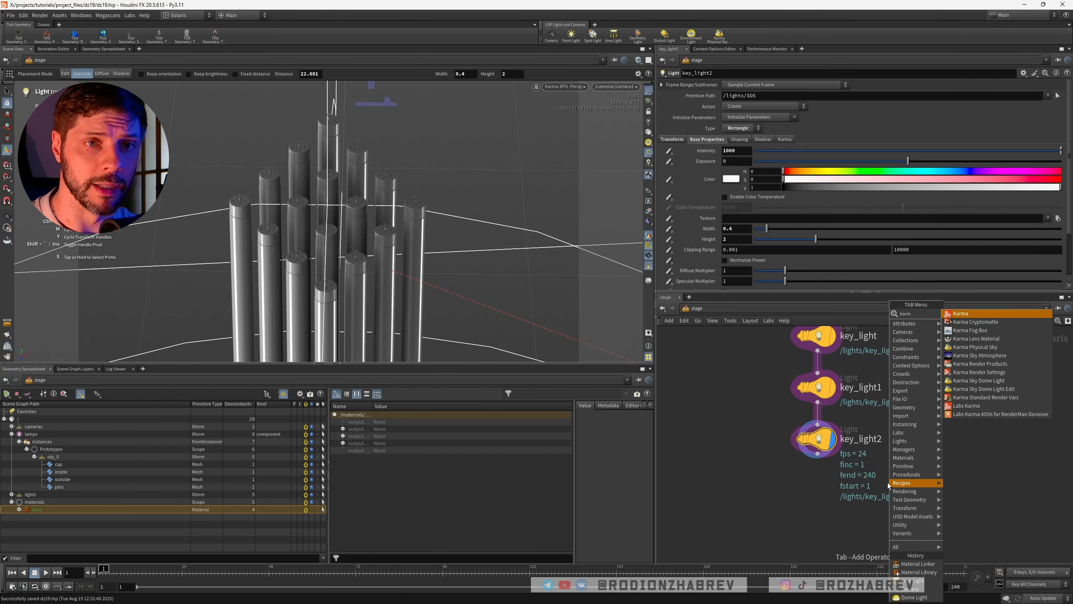
key(Return)
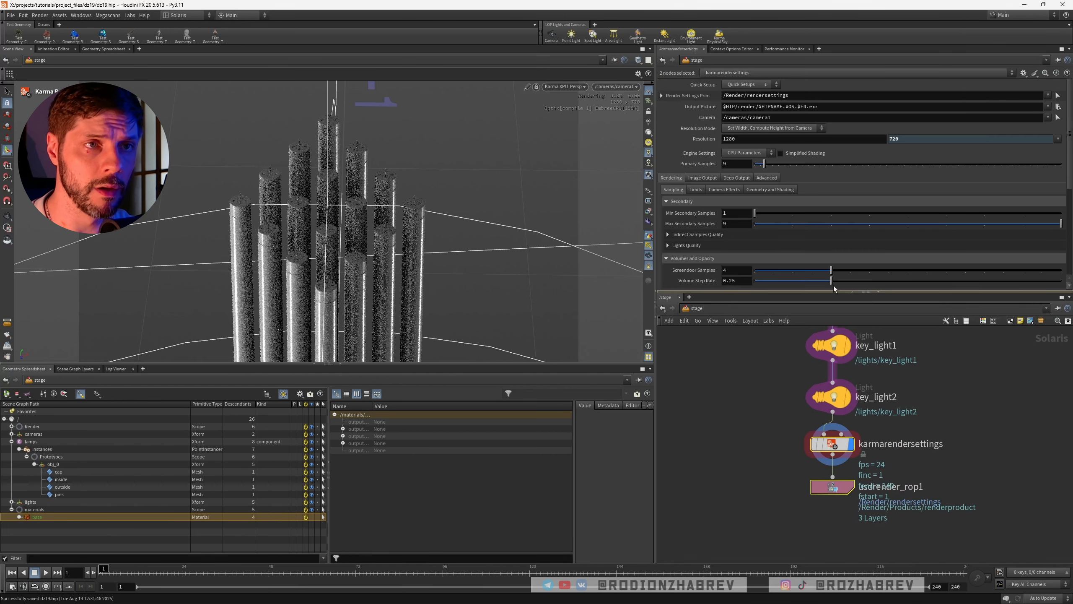
Switch the Karma render settings' engine parameters to XPU and set the path traced samples to 2048
click(750, 139)
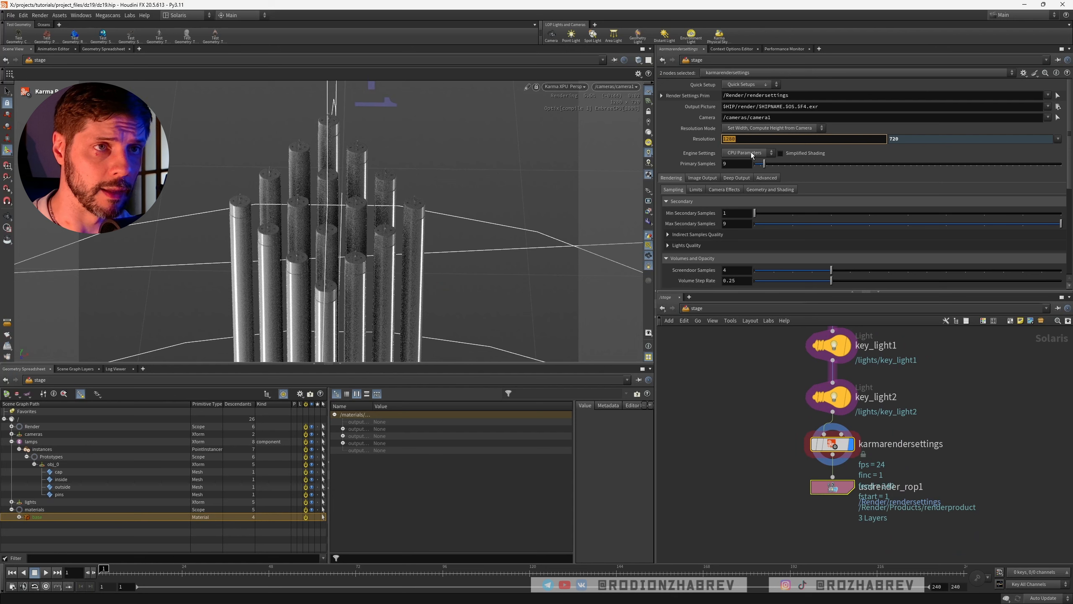
click(752, 156)
click(744, 167)
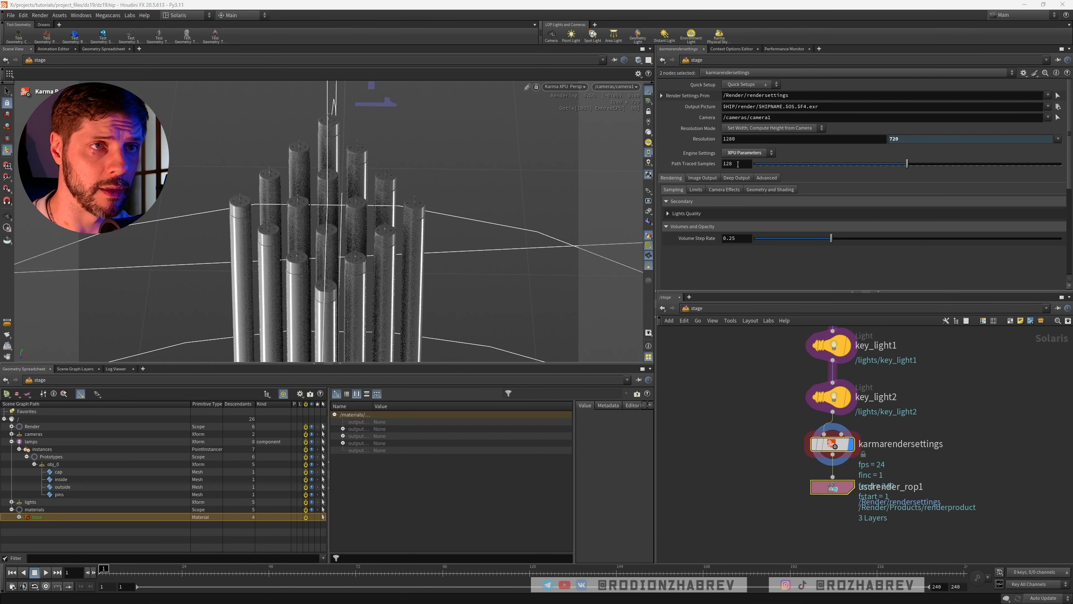
click(738, 164)
text(204)
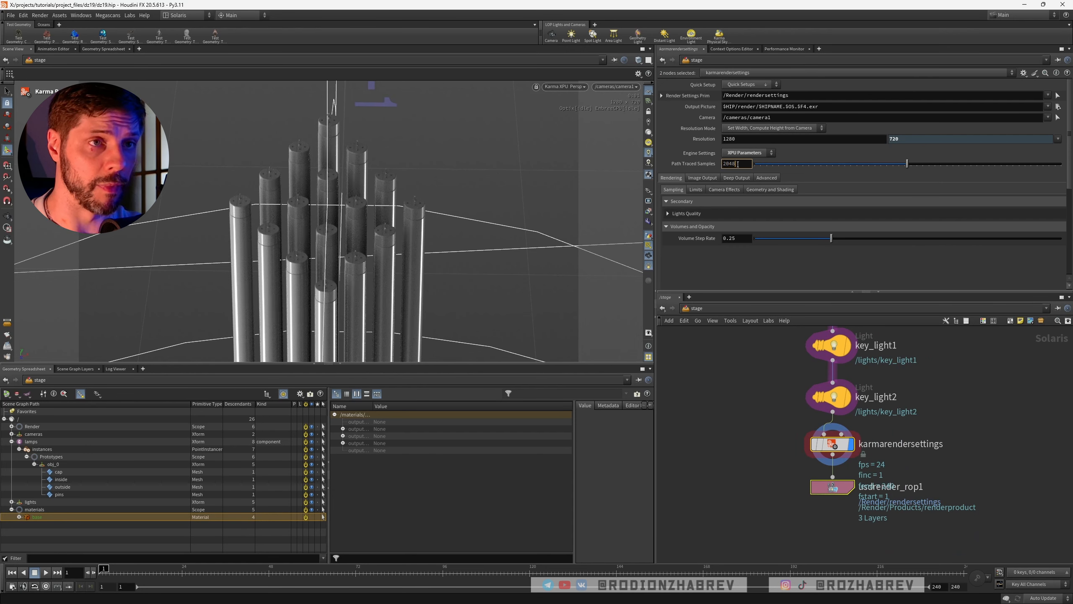
text(8)
Set the advanced primary sampling to 32 minimum samples and a variance threshold of 0.06
click(763, 178)
click(735, 233)
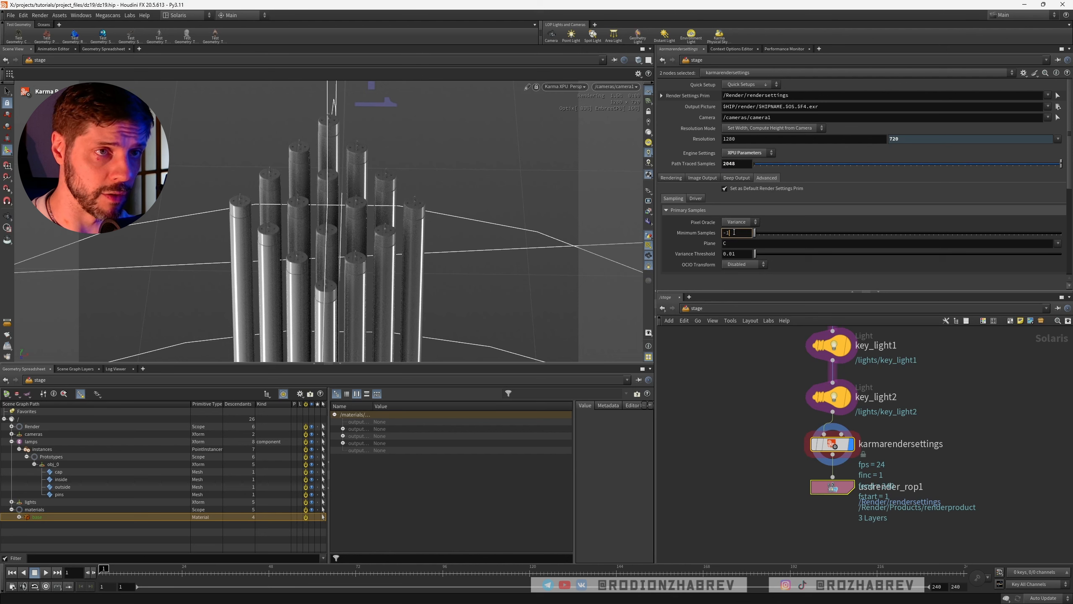
click(743, 253)
text(6)
key(Return)
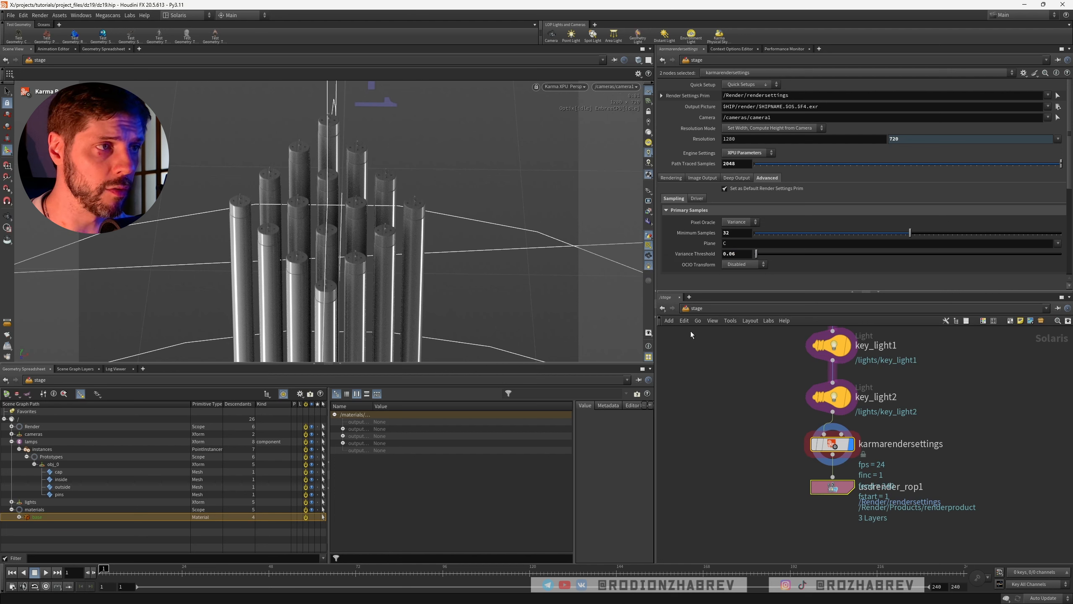
Set the render image's denoiser to Intel OIDN and save the scene
click(703, 178)
click(715, 190)
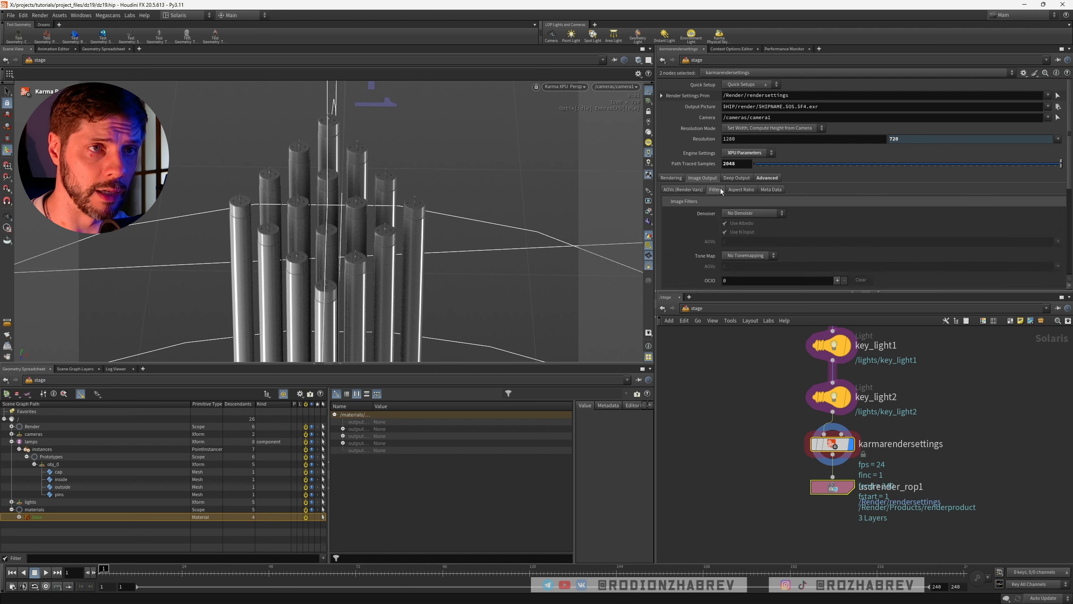
click(746, 214)
click(742, 239)
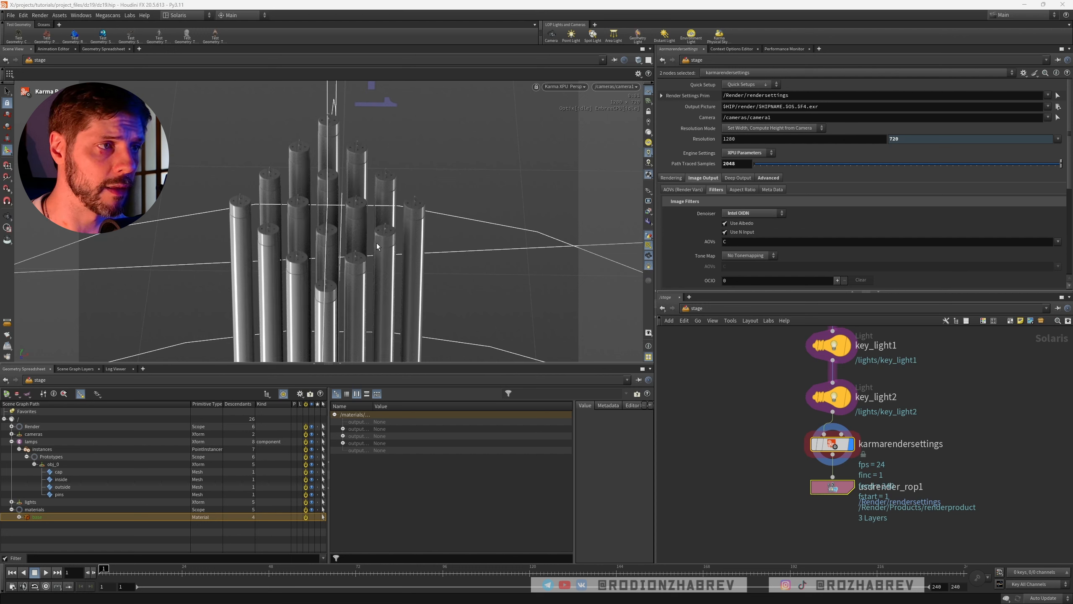
click(700, 400)
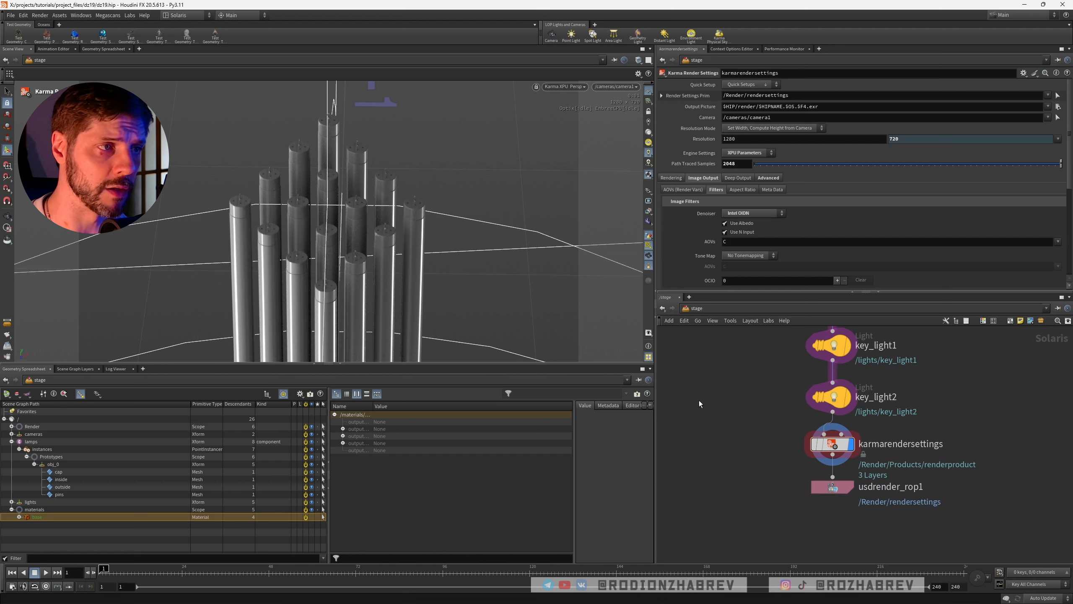
key(ctrl+s)
Add a Karma Material Builder beneath base inside the stage's material library and name it metall
scroll(699, 400, down, 5)
middle_drag(742, 332, 767, 419)
scroll(754, 401, up, 6)
double_click(841, 413)
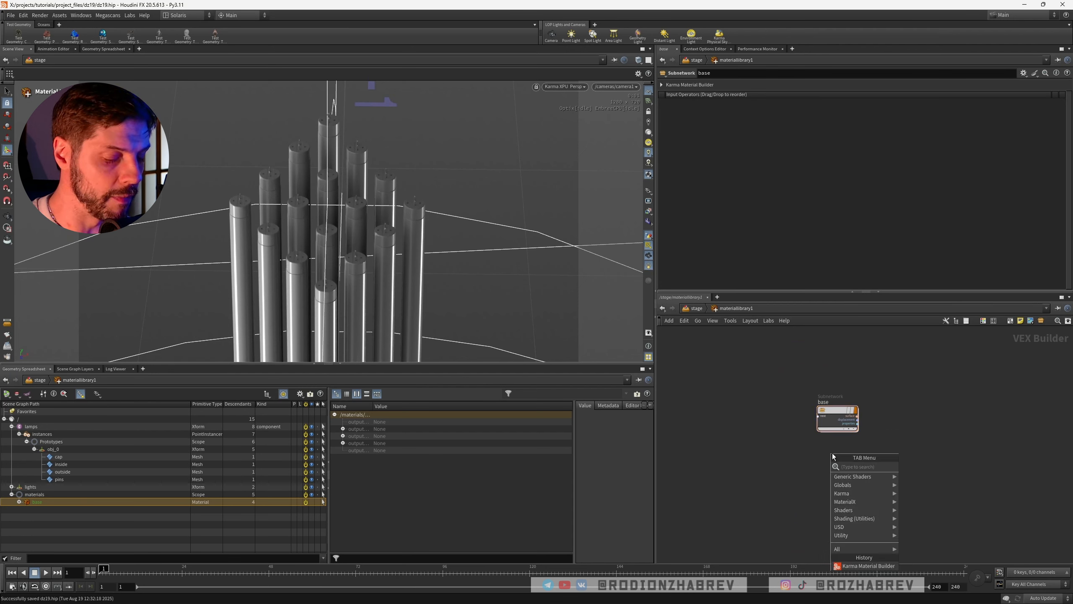
text(karma)
key(Return)
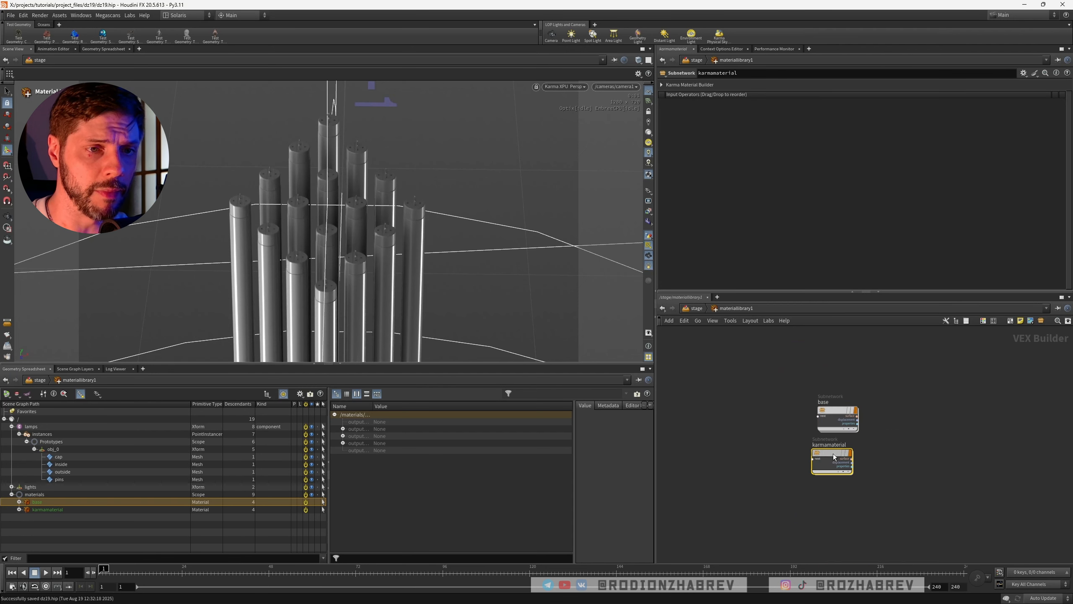
scroll(823, 450, up, 3)
double_click(829, 446)
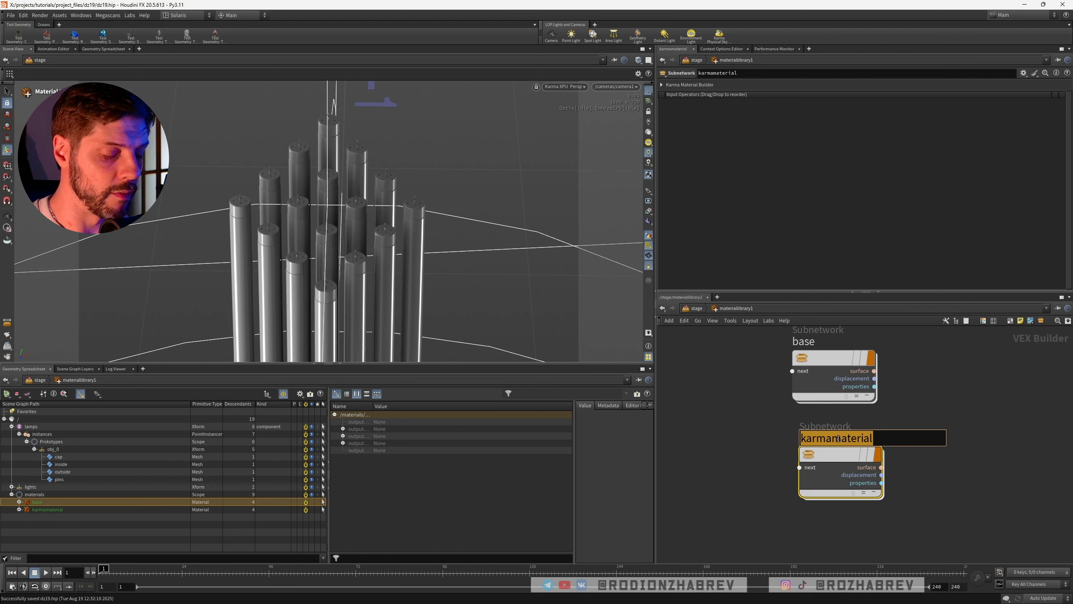
text(metall)
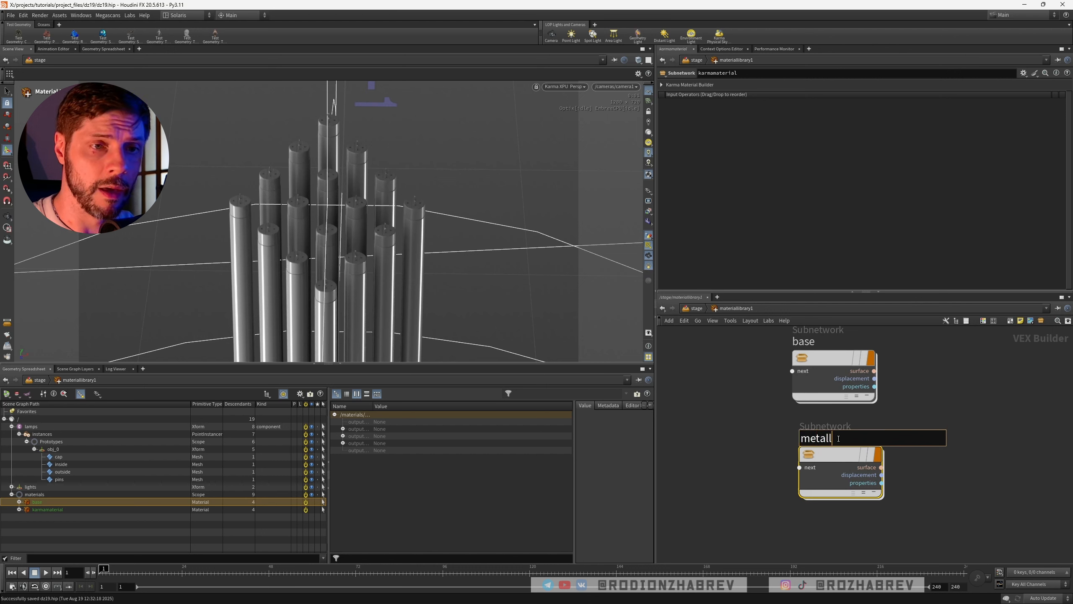
key(Return)
Duplicate the metall material below itself and name the copy pins
scroll(934, 441, down, 2)
drag(825, 423, 824, 482)
double_click(808, 474)
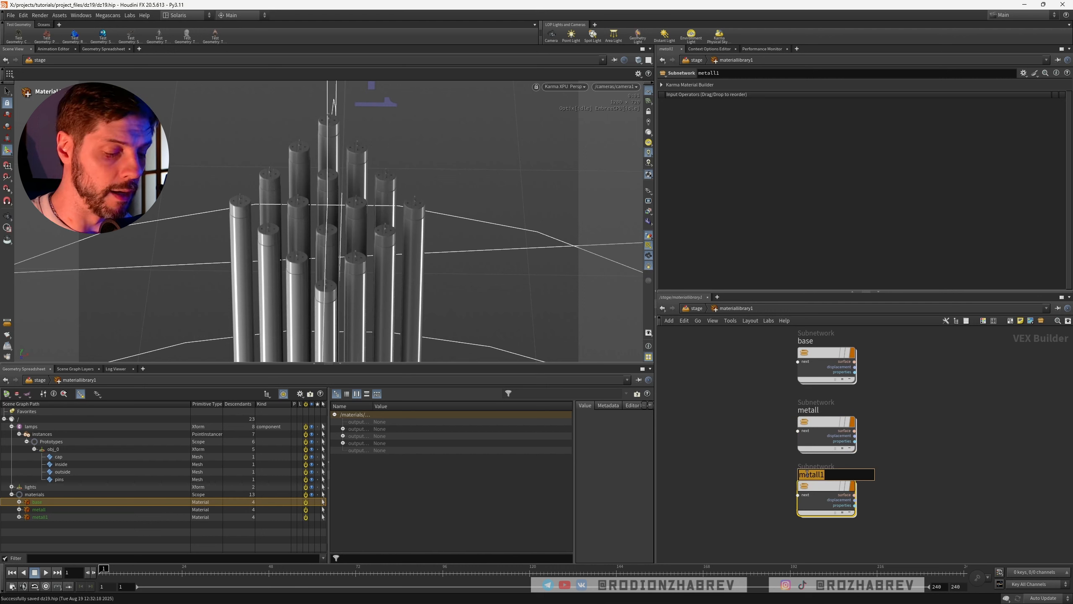
text(pinns)
key(Return)
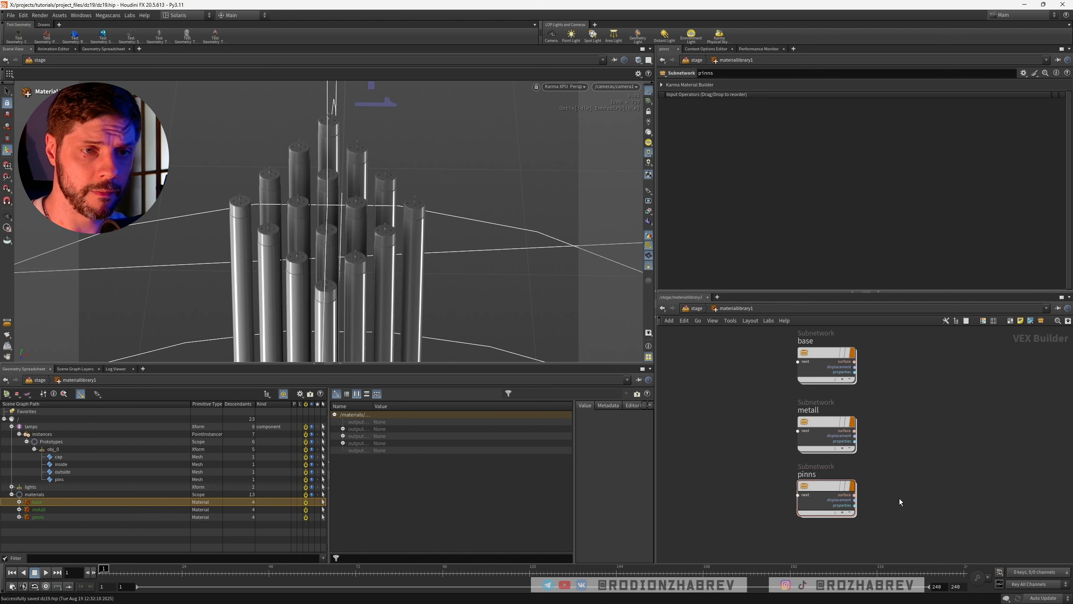
text(pins)
key(Return)
Duplicate the pins material below itself and name the copy glass
middle_drag(894, 473, 884, 449)
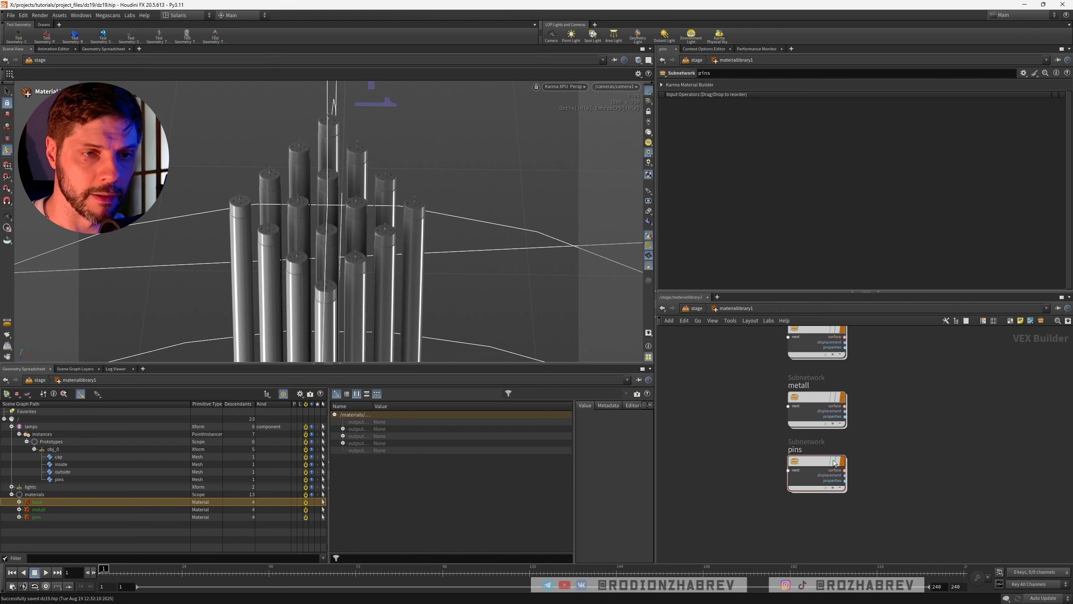
drag(814, 458, 822, 460)
middle_drag(889, 472, 877, 403)
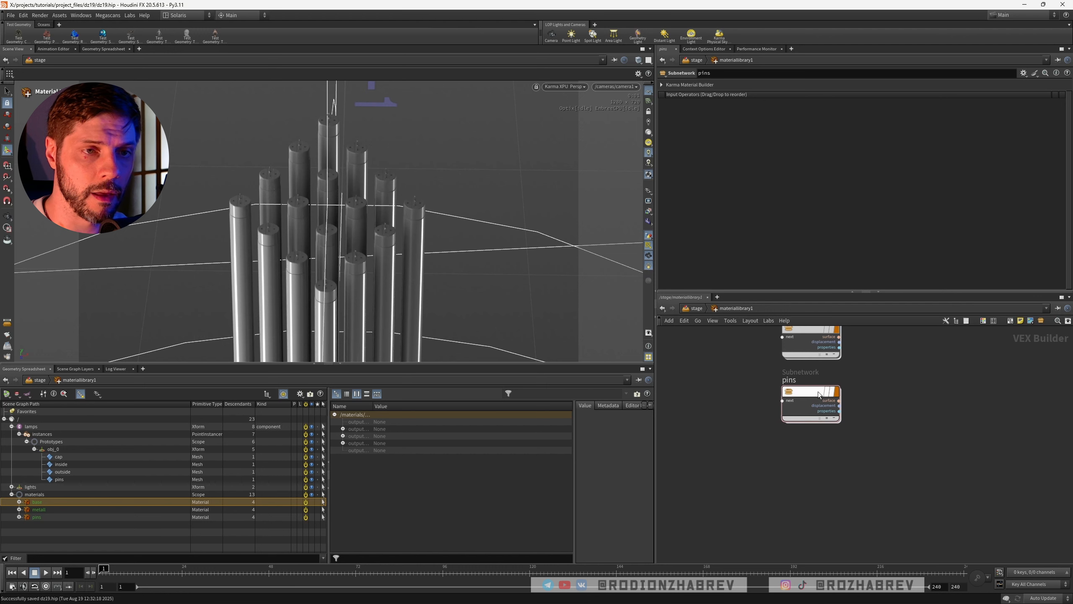
alt+drag(800, 391, 799, 452)
double_click(791, 442)
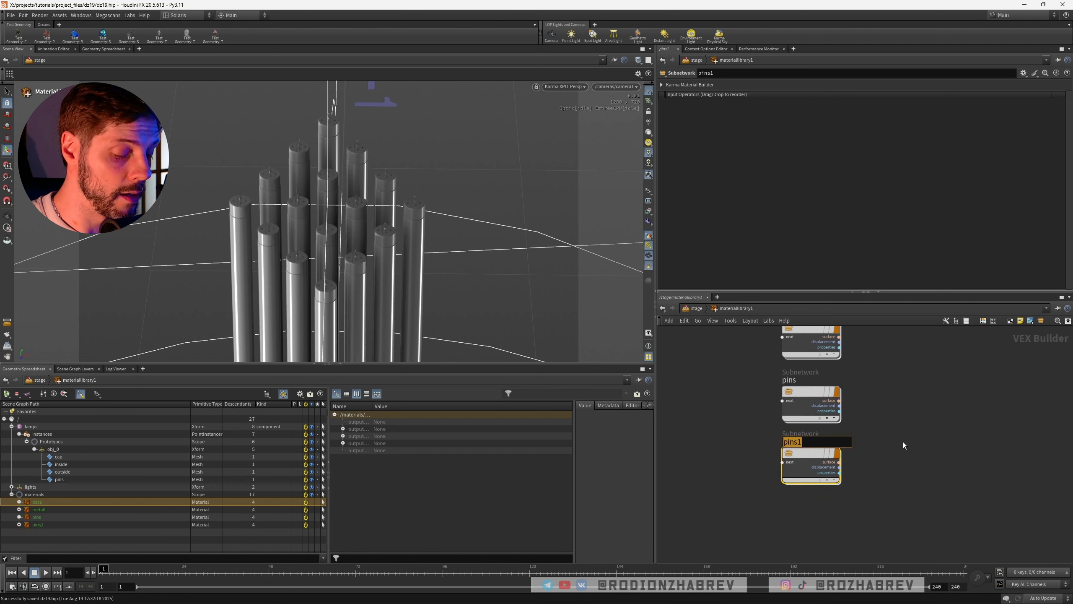
text(glass)
key(Return)
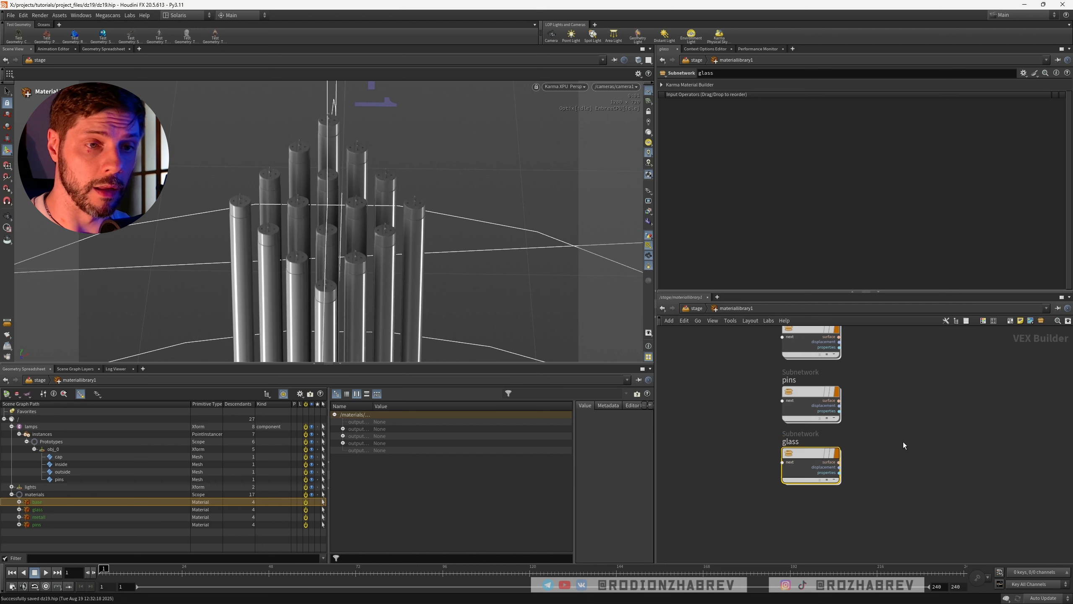
Duplicate the glass material below itself and name the copy emiss
alt+drag(813, 465, 812, 516)
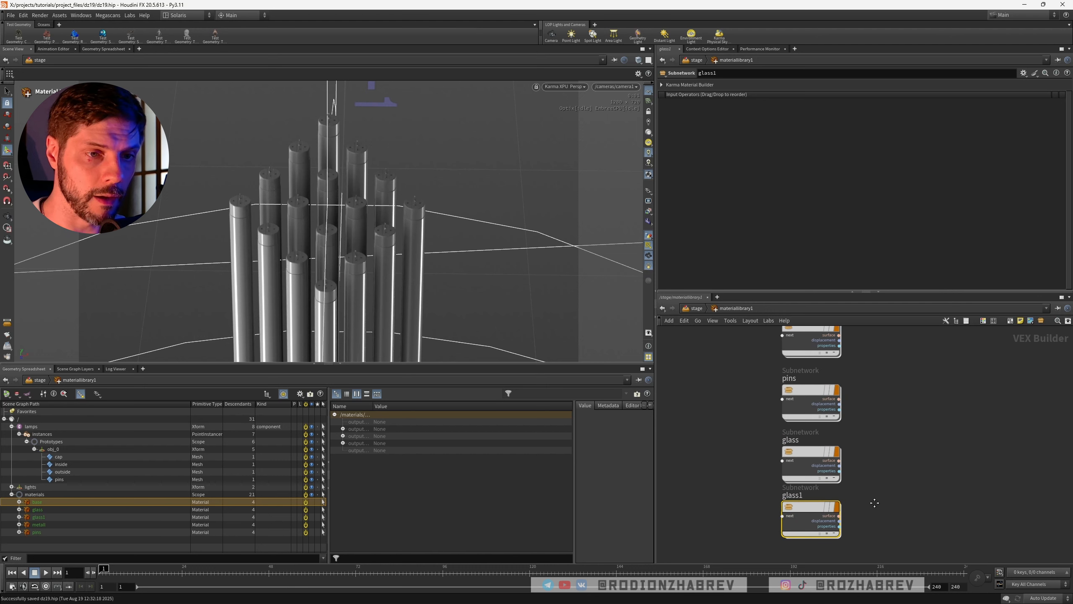
middle_drag(875, 503, 870, 434)
double_click(789, 425)
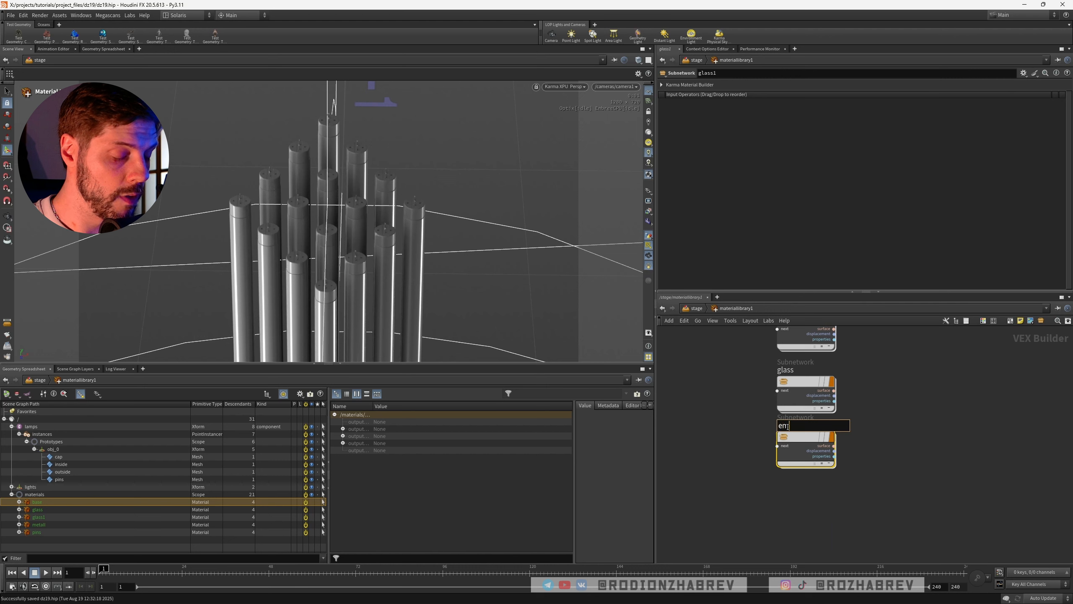
text(emiss)
key(Return)
Lay out the five material nodes in an evenly spaced column in the material library
key(l)
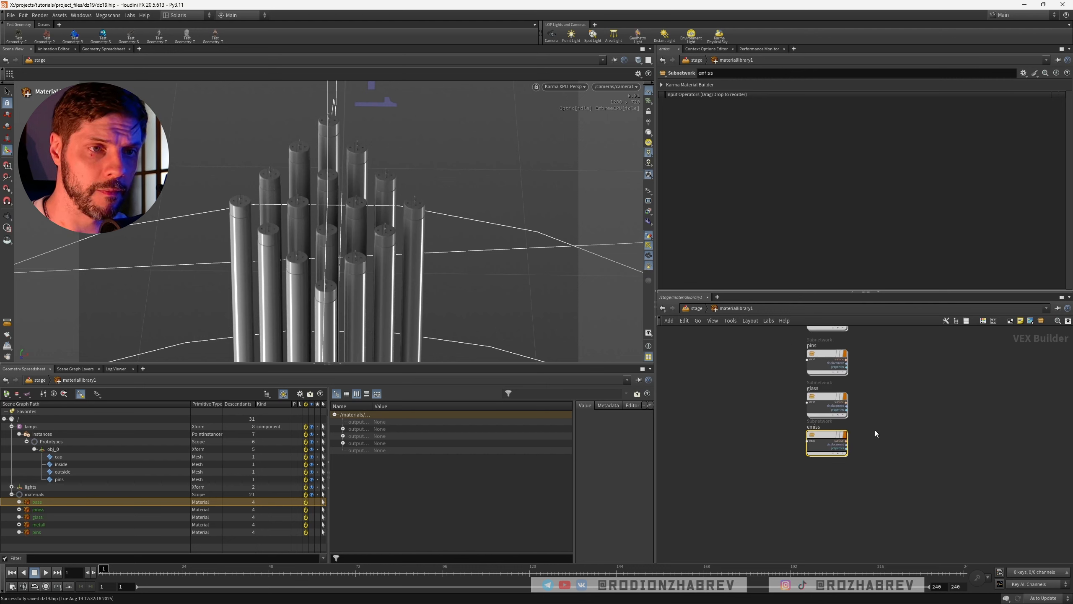
scroll(848, 473, down, 3)
drag(770, 353, 818, 478)
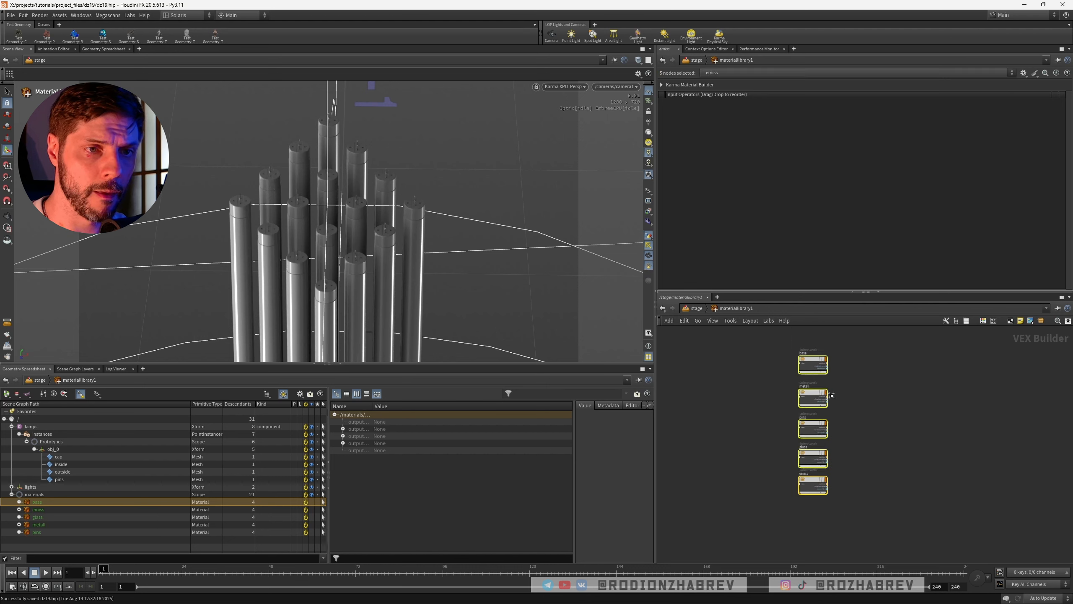
key(l)
click(890, 474)
scroll(875, 490, up, 3)
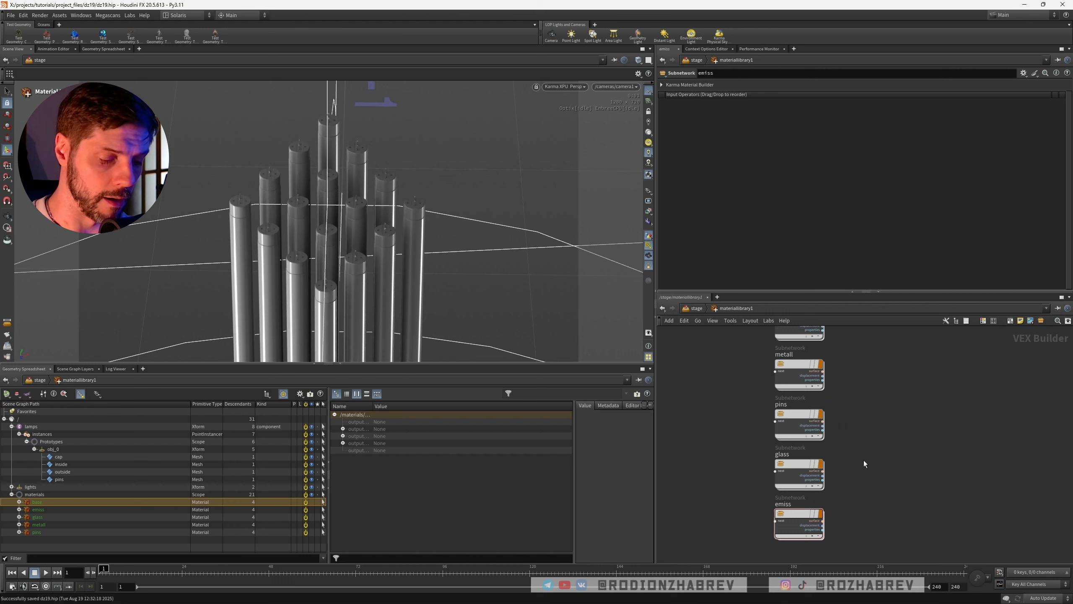
In metall's standard surface shader, set the metalness to 1 and the base color to dark grey 0.1
double_click(799, 372)
click(891, 368)
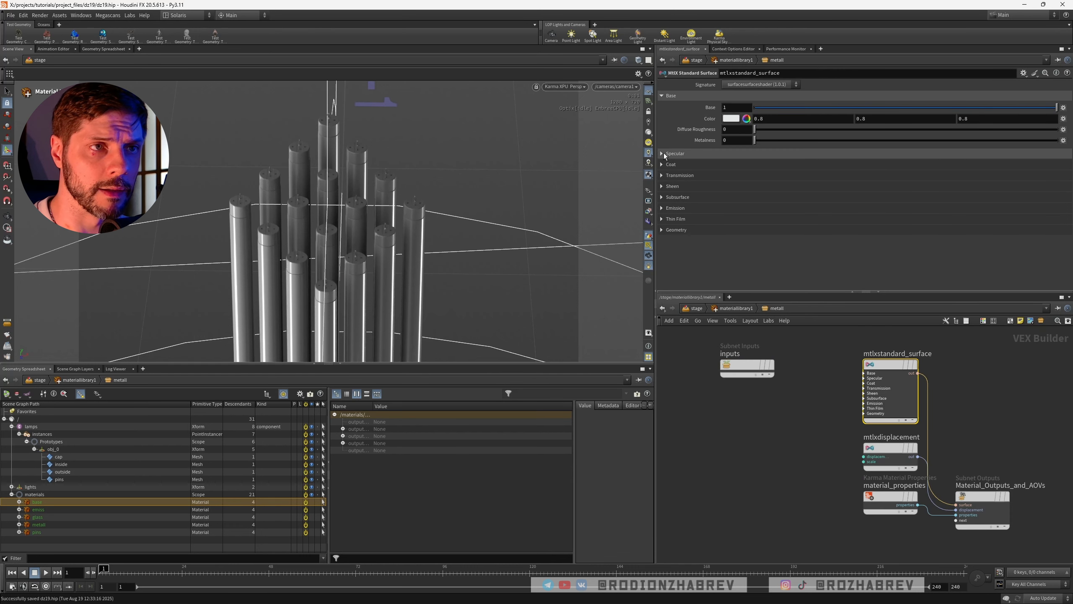
drag(757, 141, 1038, 142)
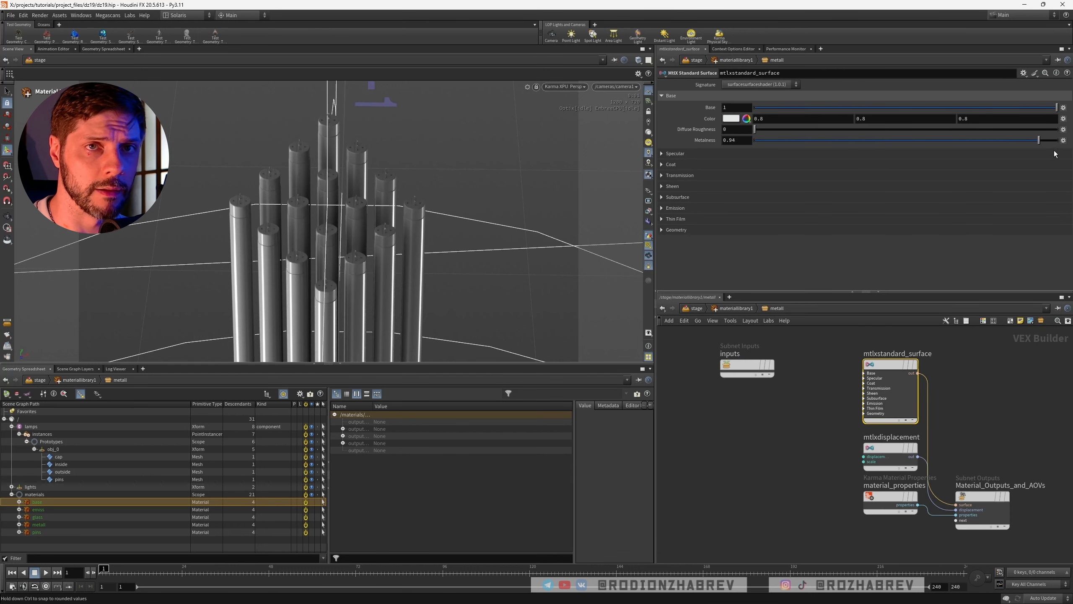
click(732, 119)
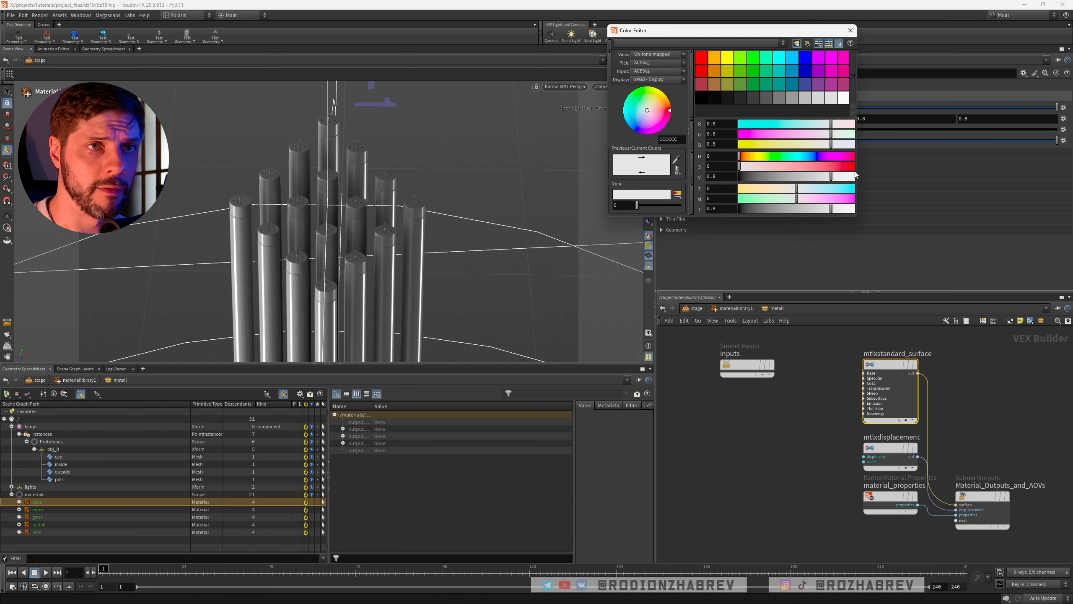
click(760, 100)
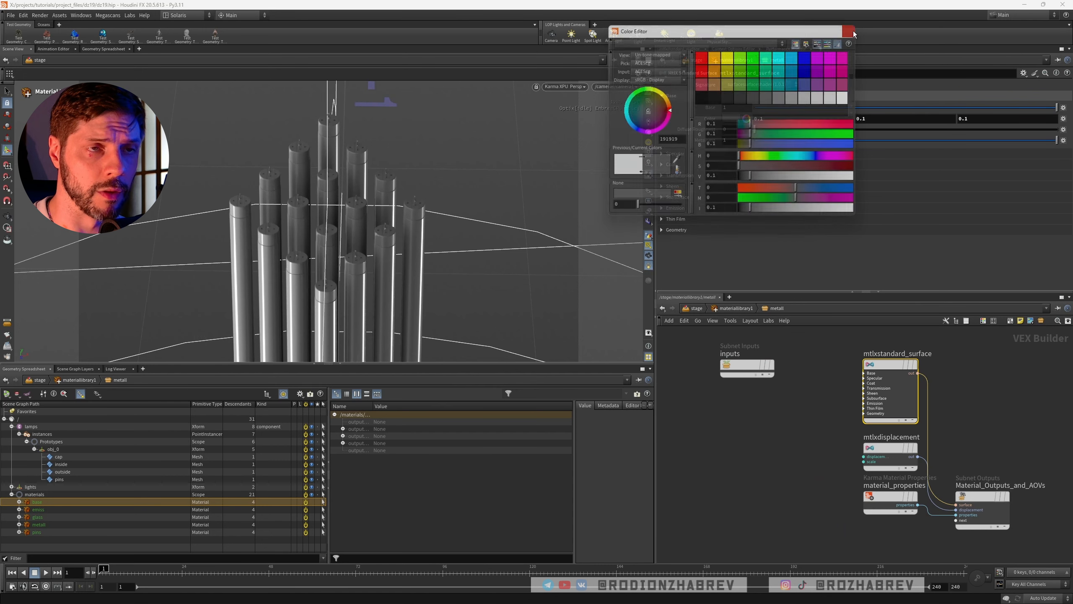
click(851, 31)
Raise metall's specular roughness to about 0.42 and return to the material library level
click(662, 154)
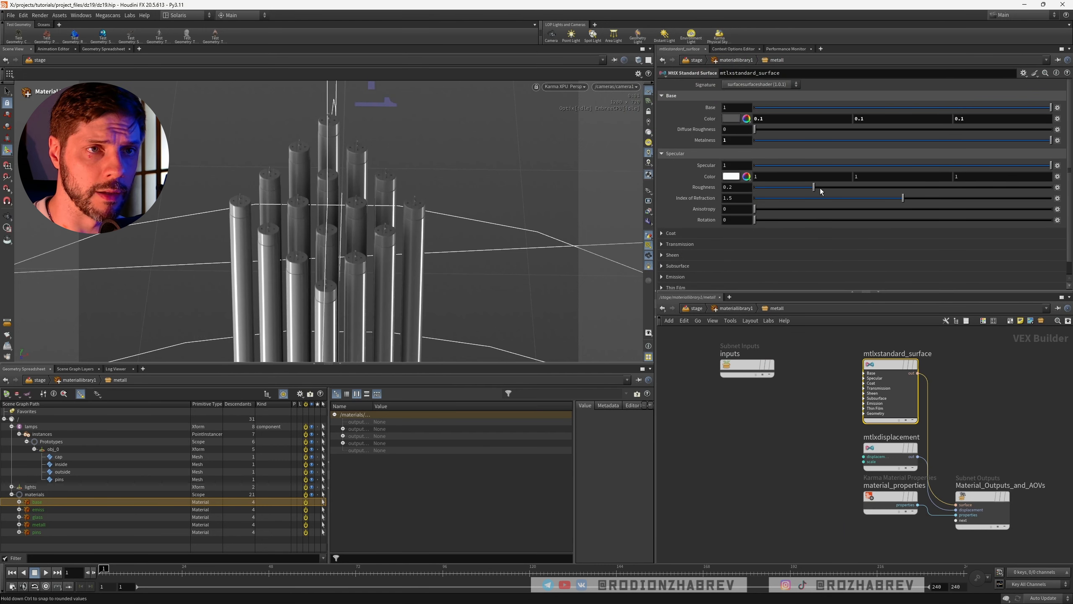
drag(880, 188, 879, 188)
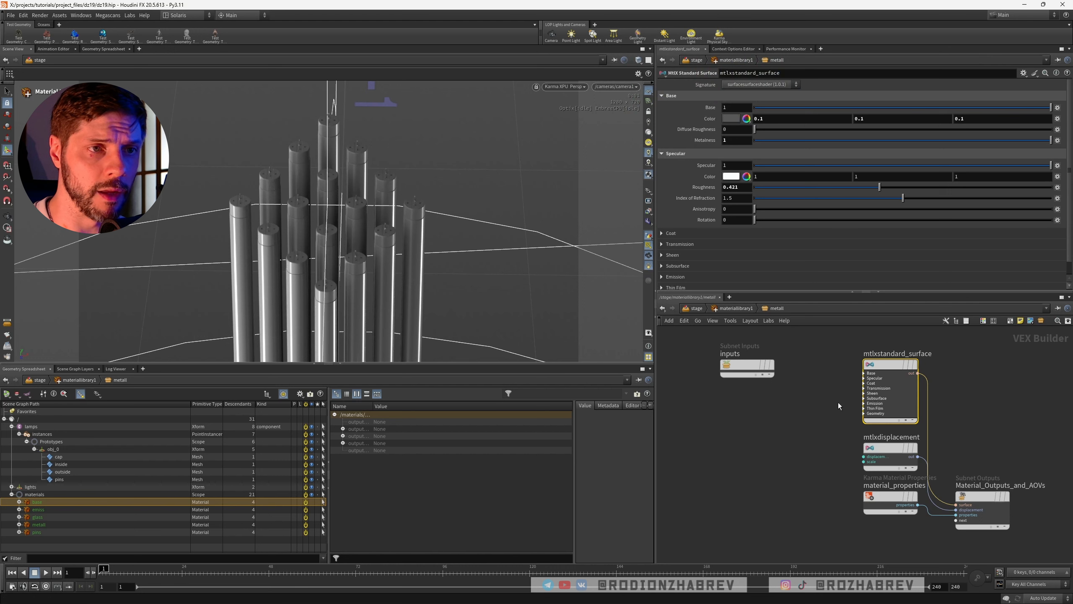
click(736, 308)
In pins' standard surface shader, set the metalness to 1 and the base color to golden orange with red 1, green about 0.64, blue 0
scroll(758, 455, down, 2)
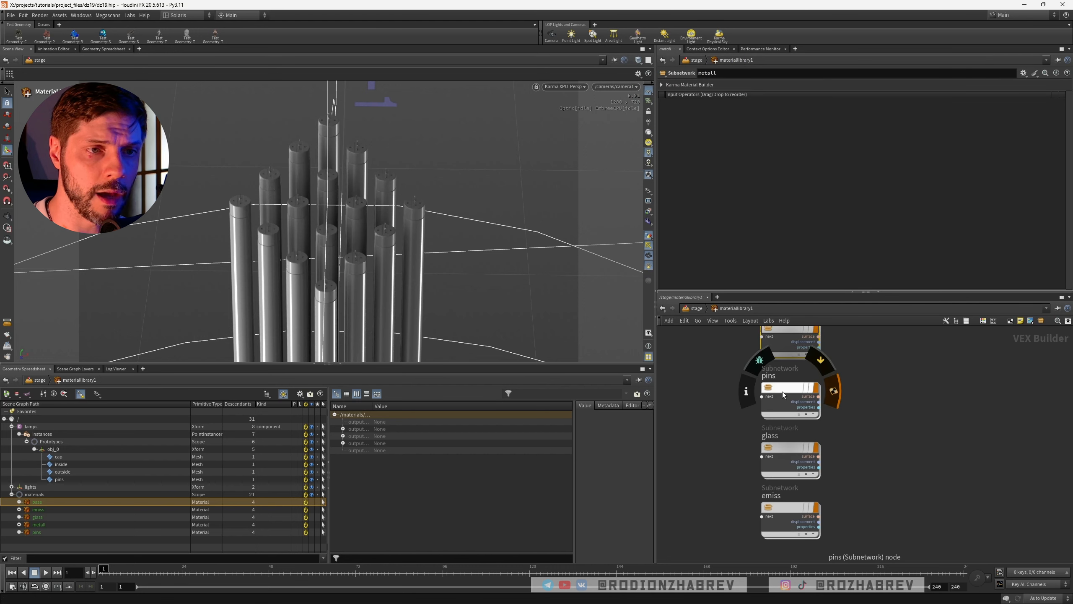
double_click(782, 392)
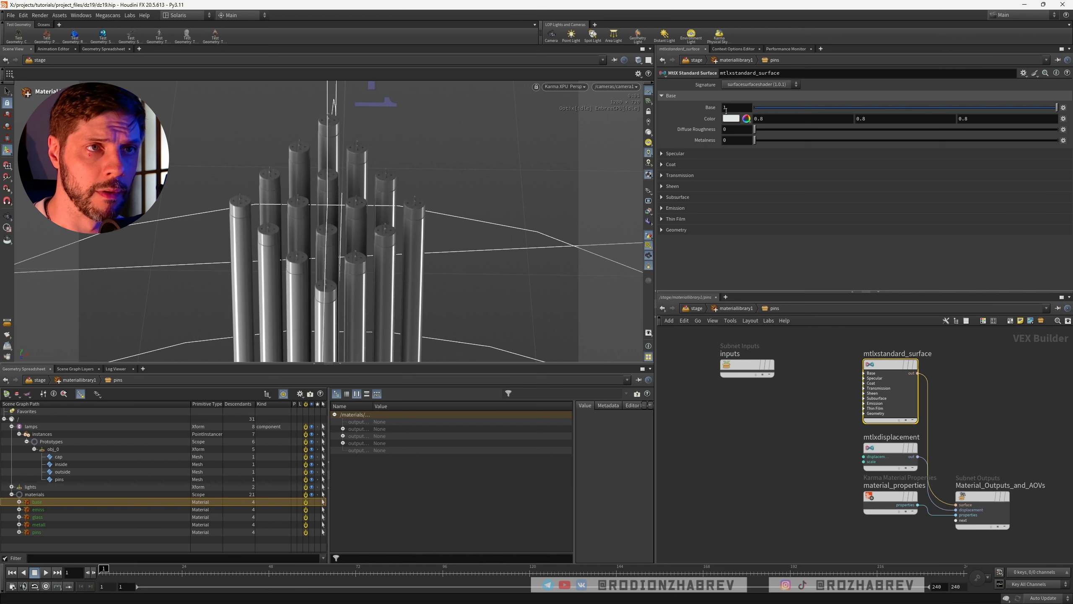
drag(958, 136, 1059, 140)
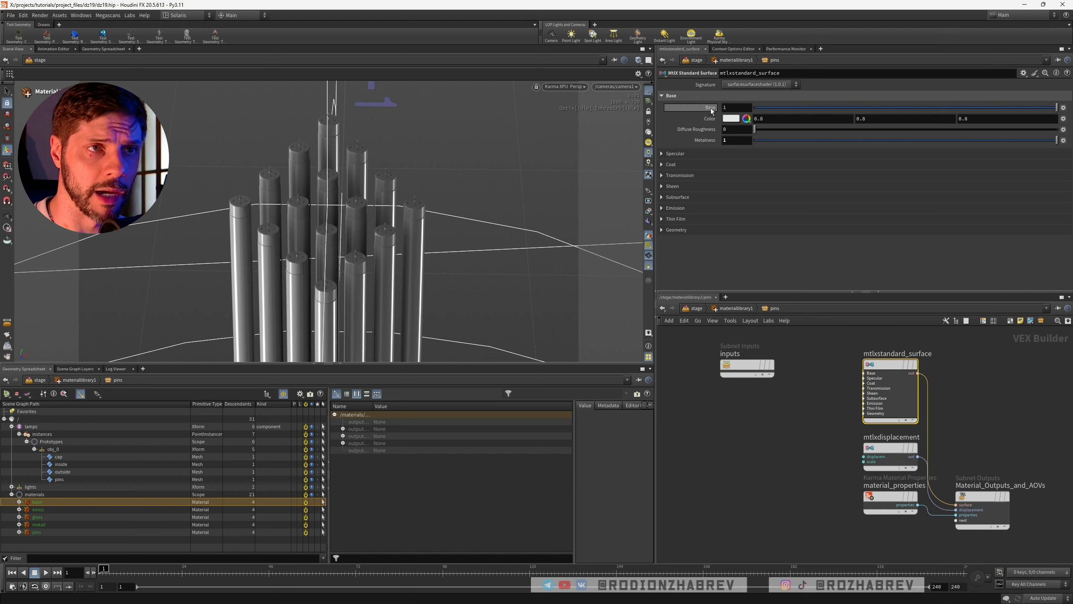
click(731, 118)
click(729, 59)
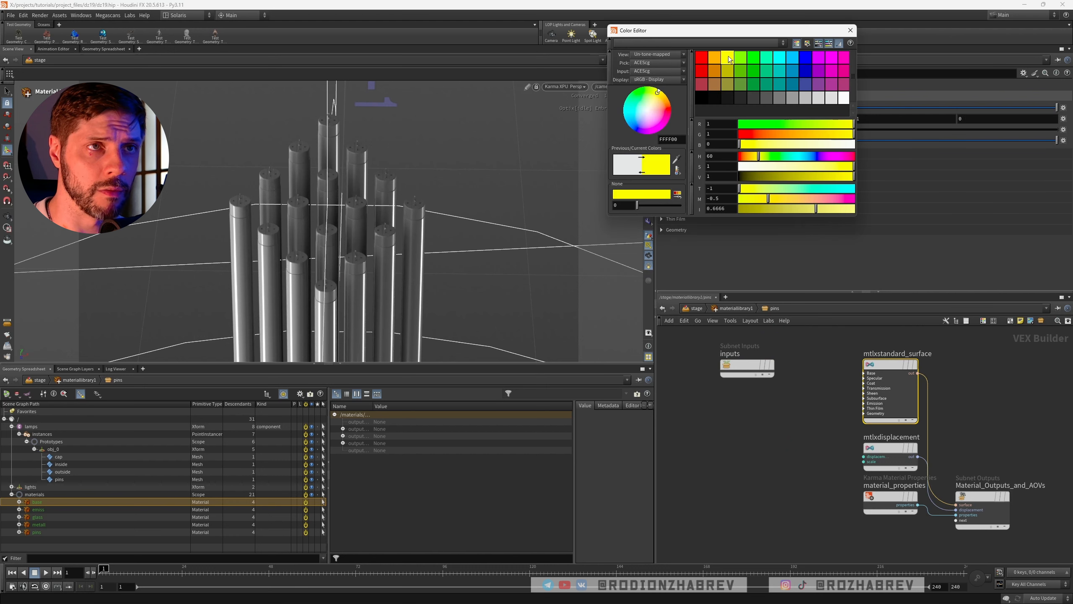
drag(844, 135, 812, 135)
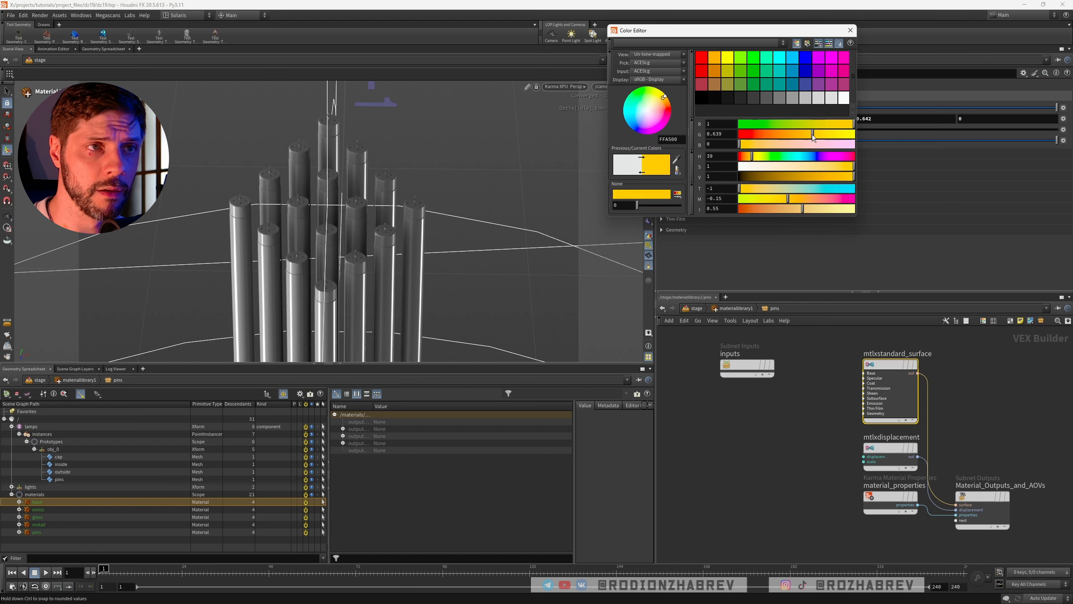
click(850, 30)
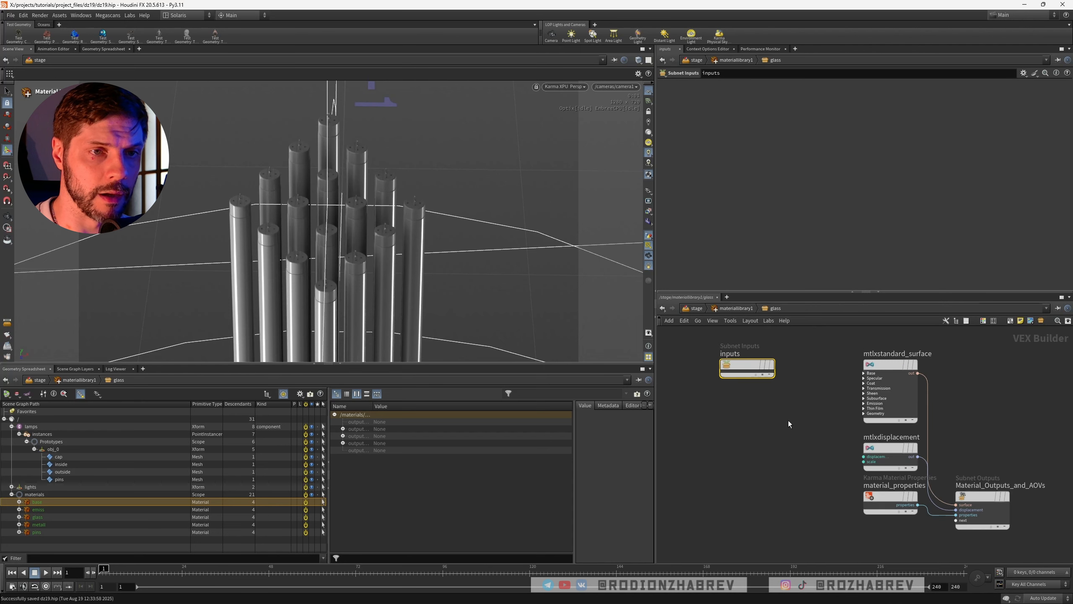
In glass's standard surface shader, set the base color to light grey 0.6667, and save the scene back at the stage level
drag(894, 395, 893, 393)
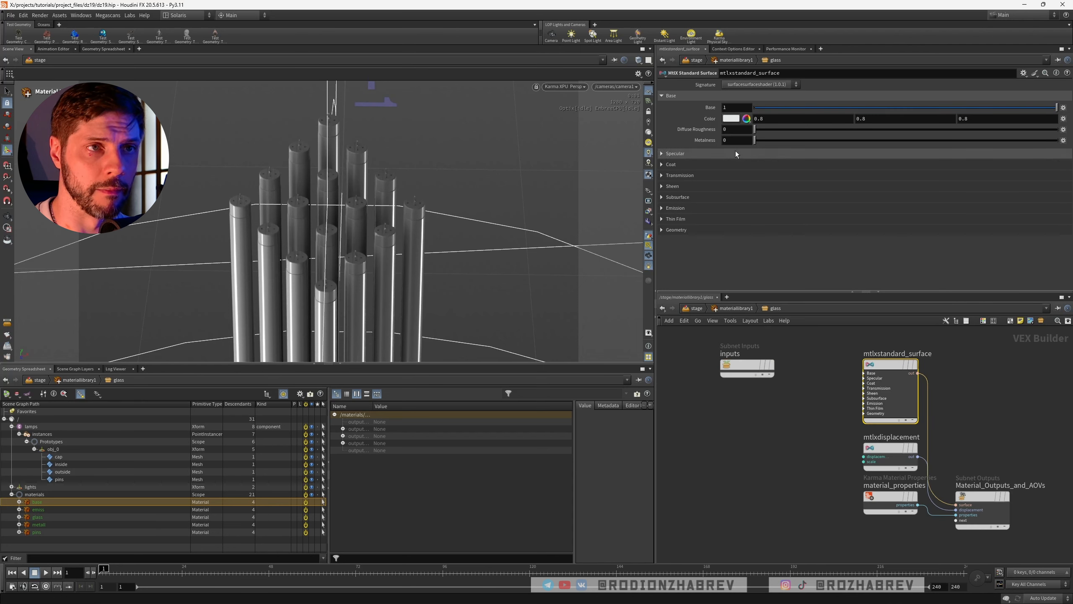
click(738, 120)
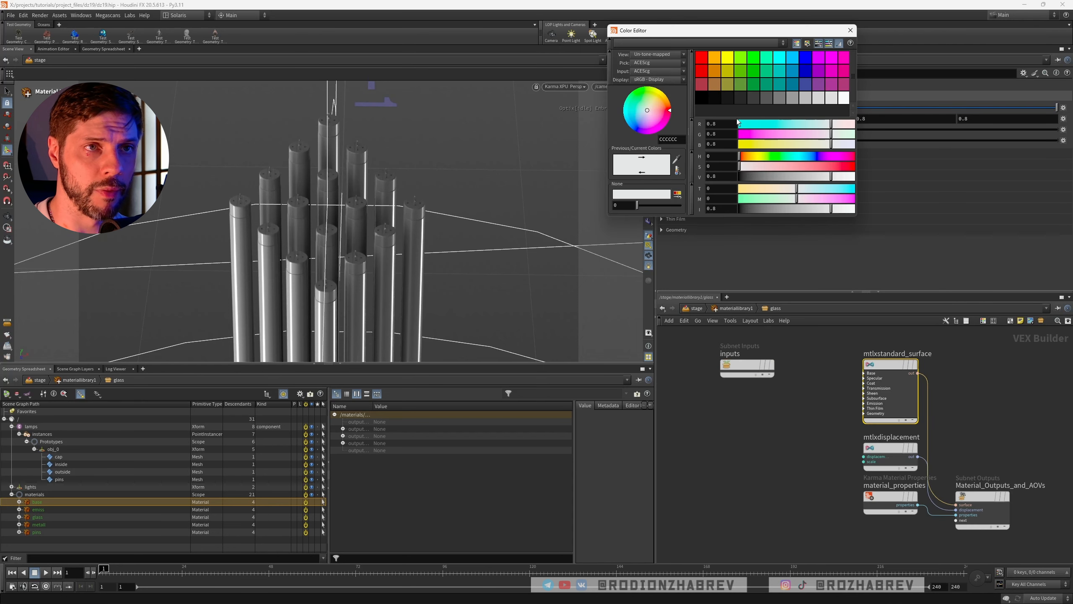
click(825, 99)
click(851, 30)
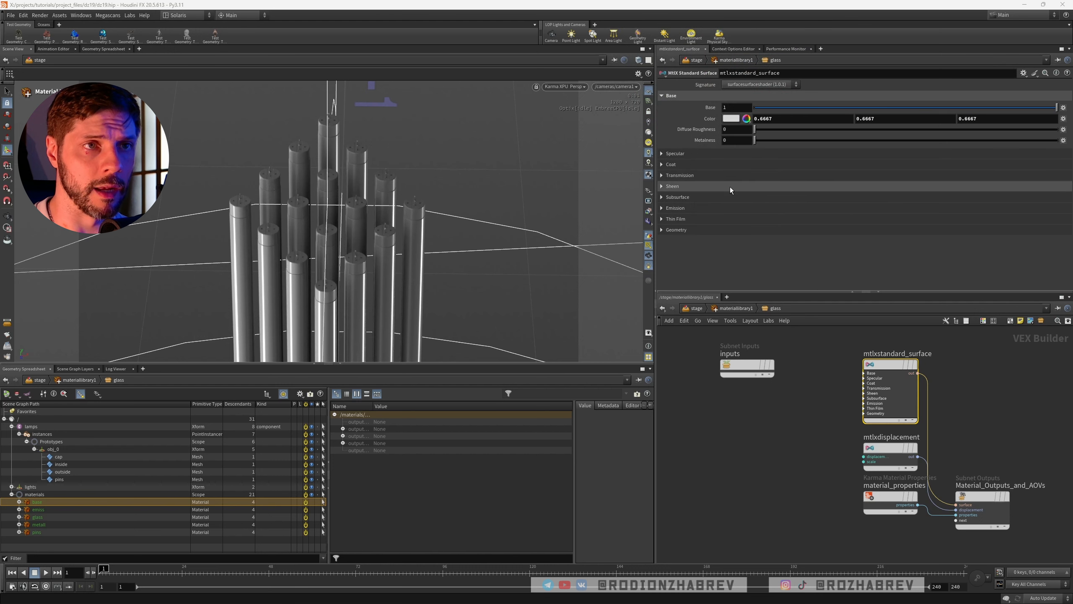
click(662, 154)
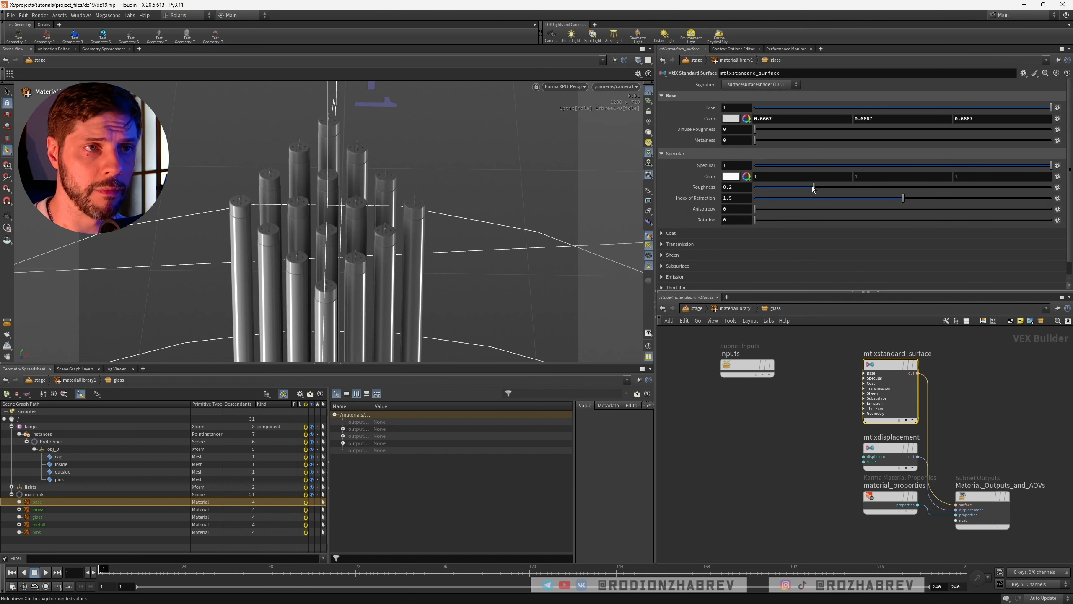
click(662, 154)
click(733, 309)
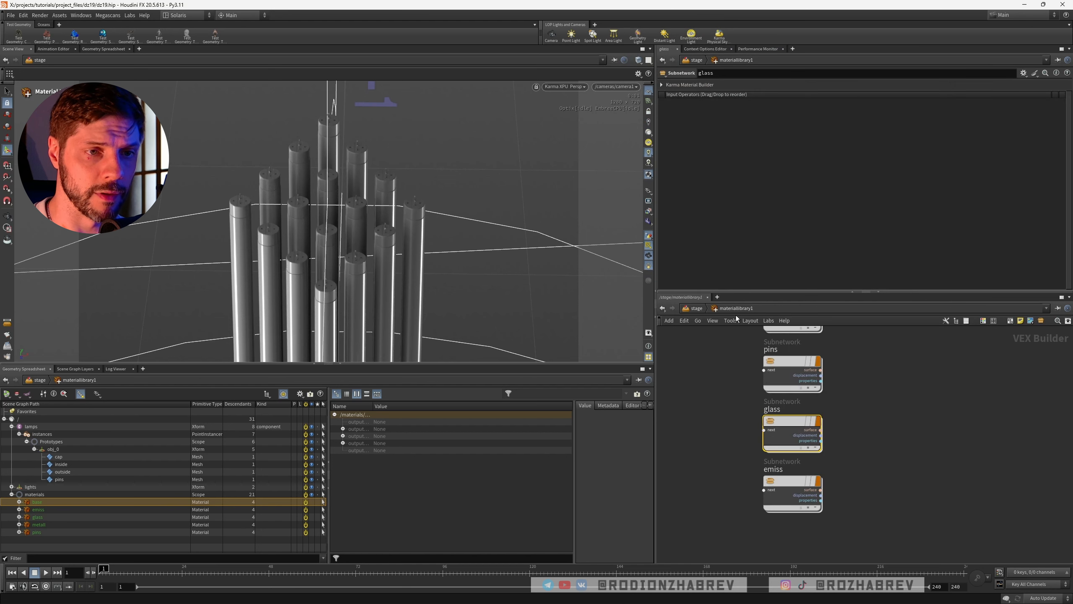
click(695, 309)
key(ctrl+s)
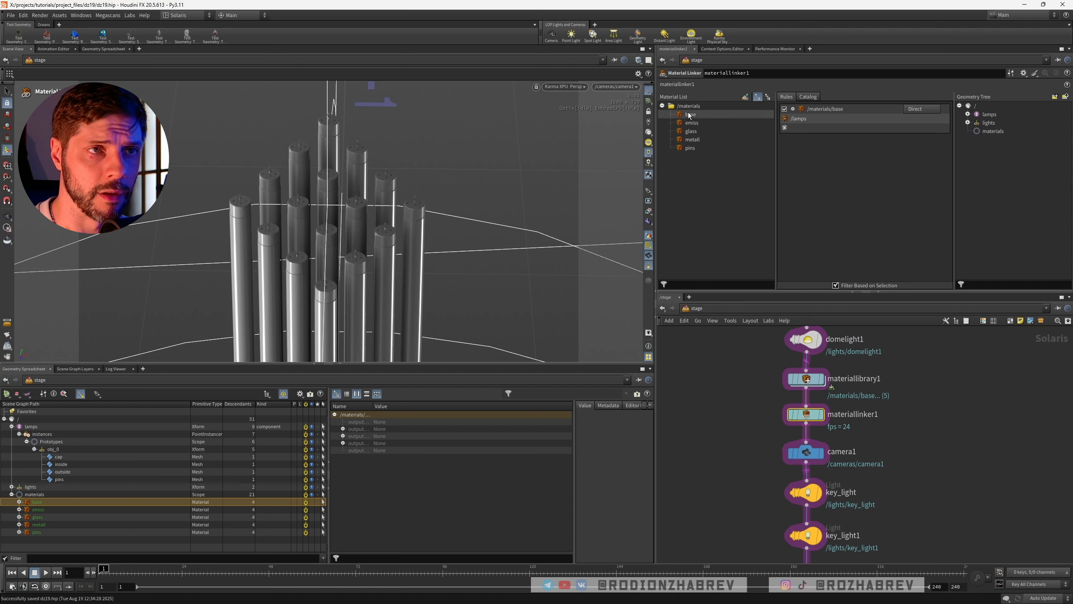
In materiallinker1, assign the metall material to the lamp prototype's cap mesh and the pins material to its pins mesh
click(969, 114)
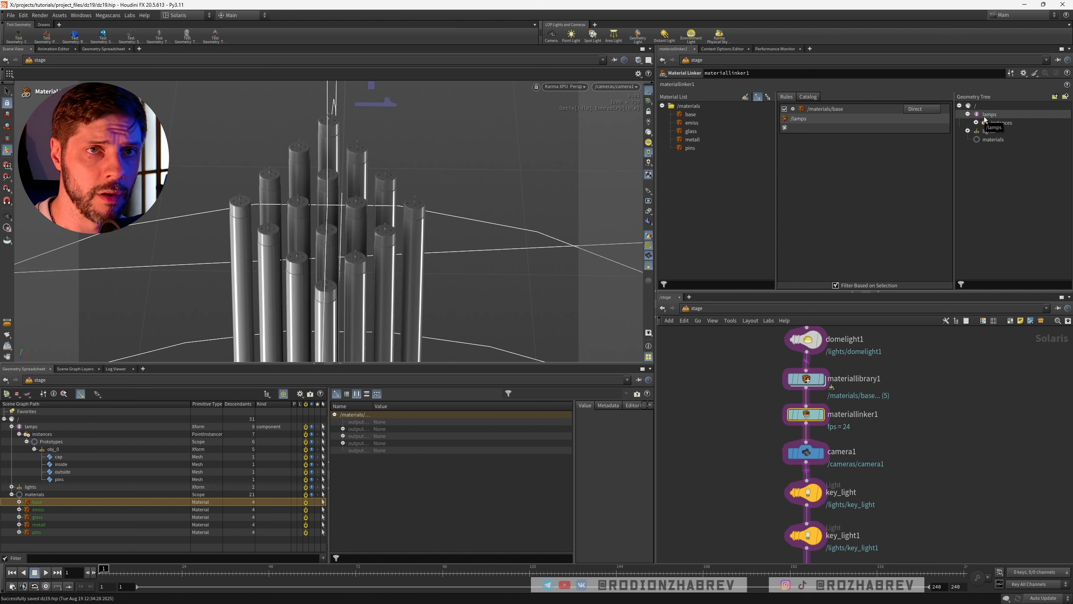
click(977, 123)
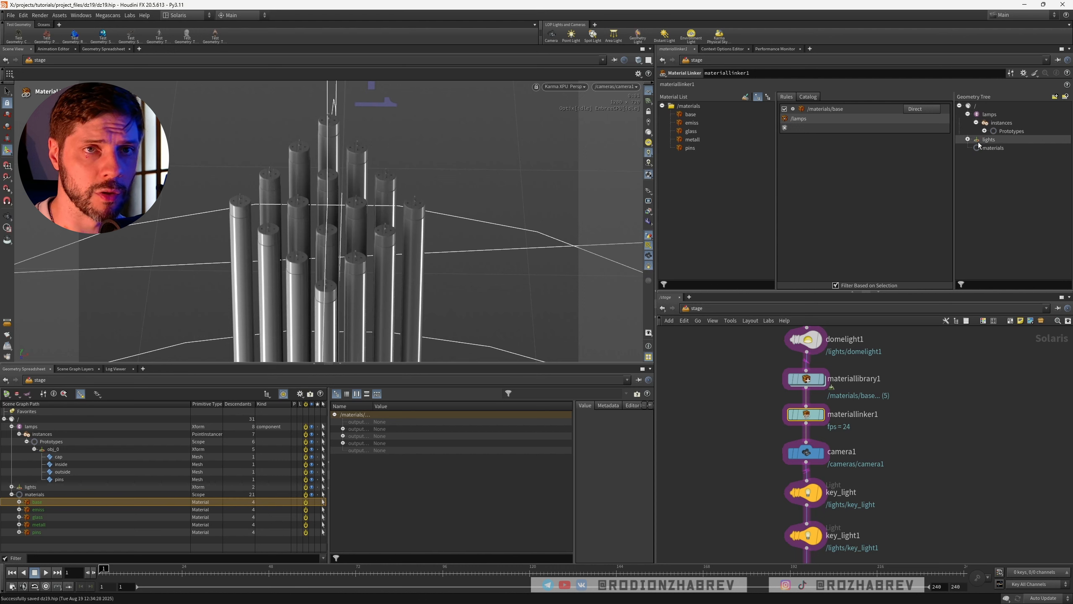
click(985, 132)
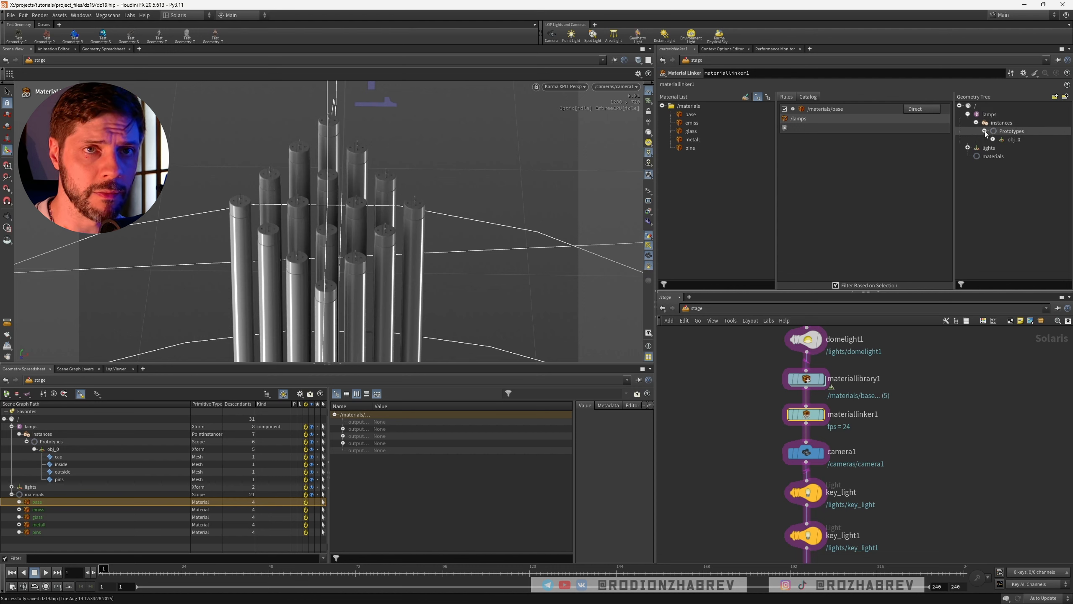
click(993, 140)
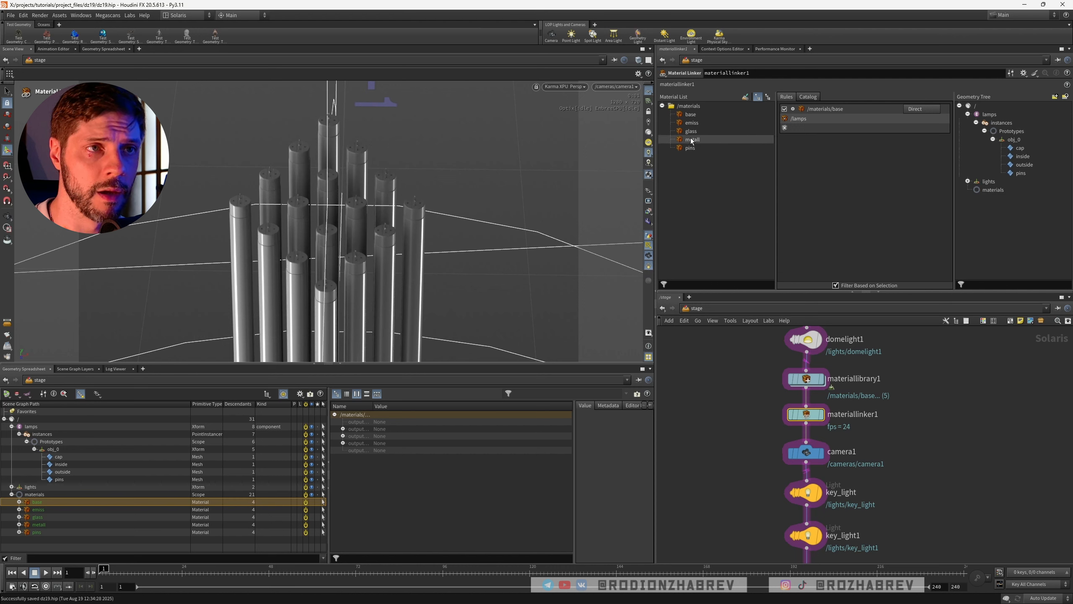
drag(692, 141, 851, 156)
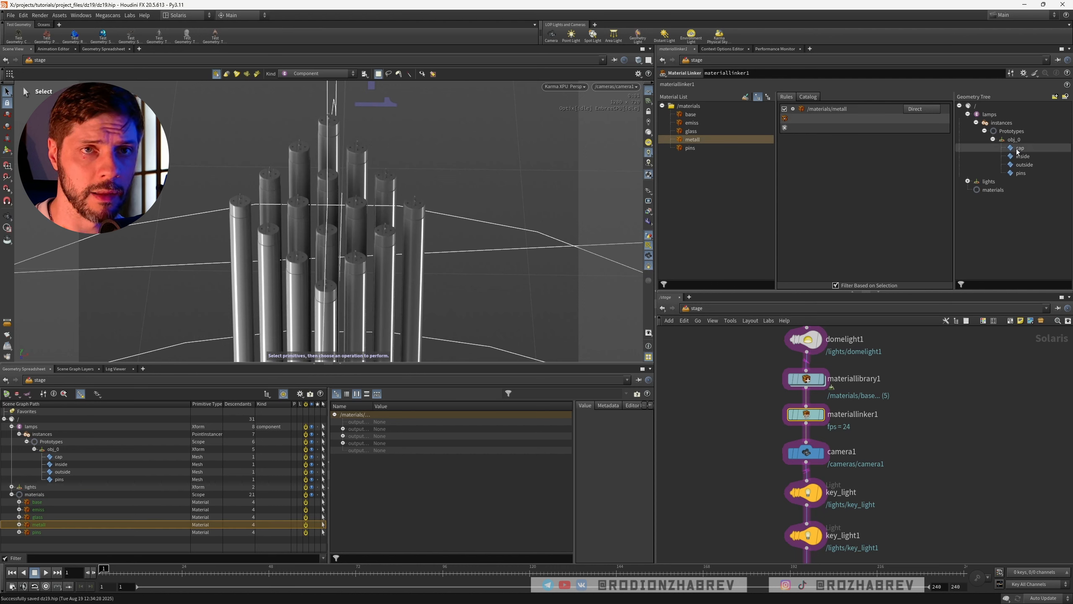
drag(1017, 149, 828, 119)
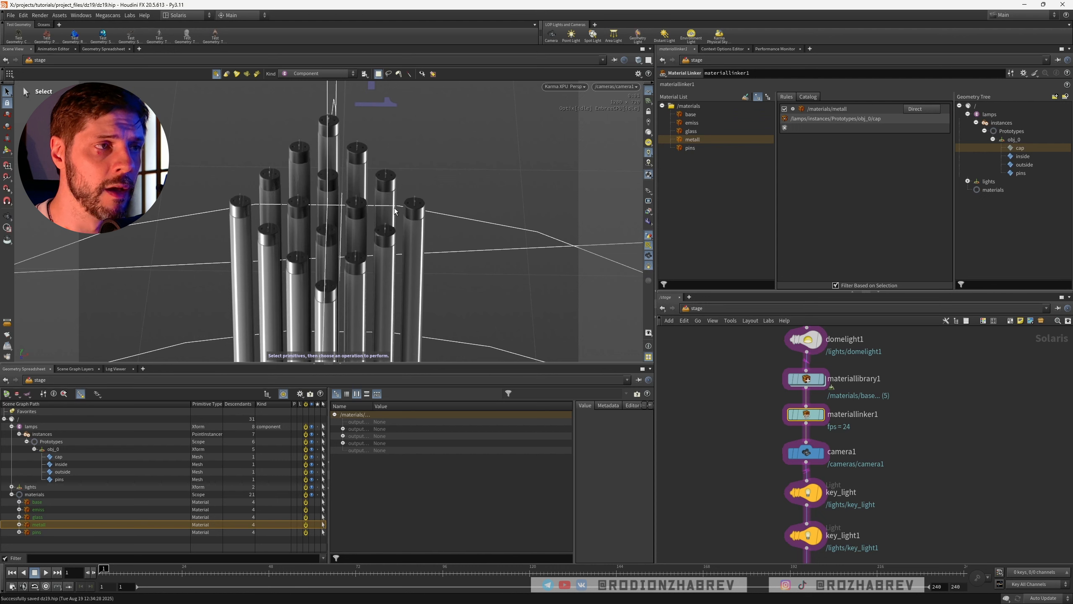
drag(690, 148, 834, 160)
drag(1023, 173, 841, 121)
Assign the glass material to the lamp prototype's outside mesh and the emiss material to its inside mesh
drag(691, 133, 818, 162)
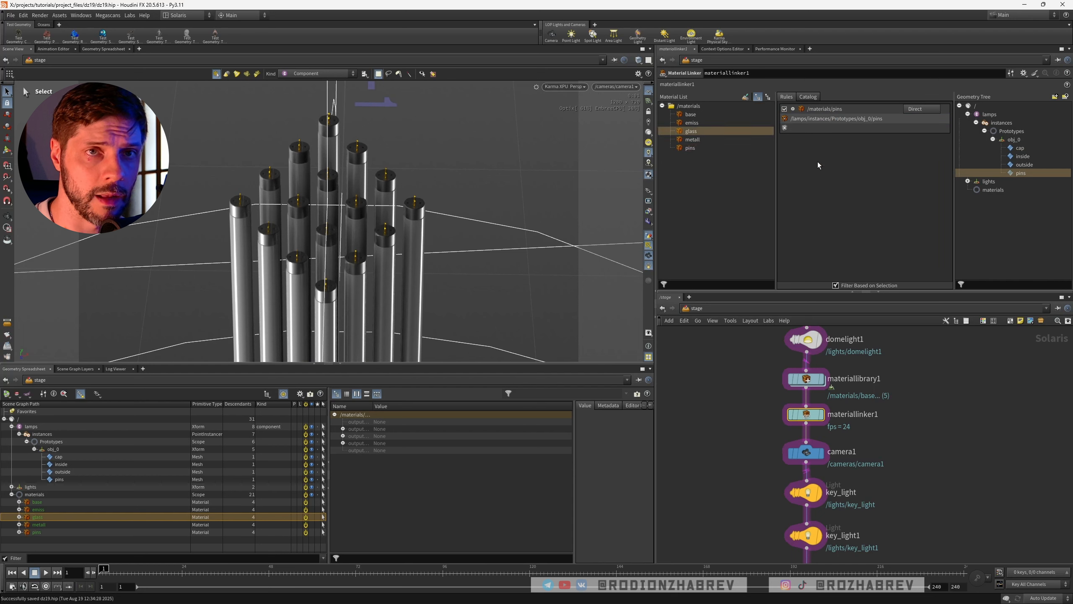
drag(1025, 164, 834, 122)
drag(692, 123, 828, 150)
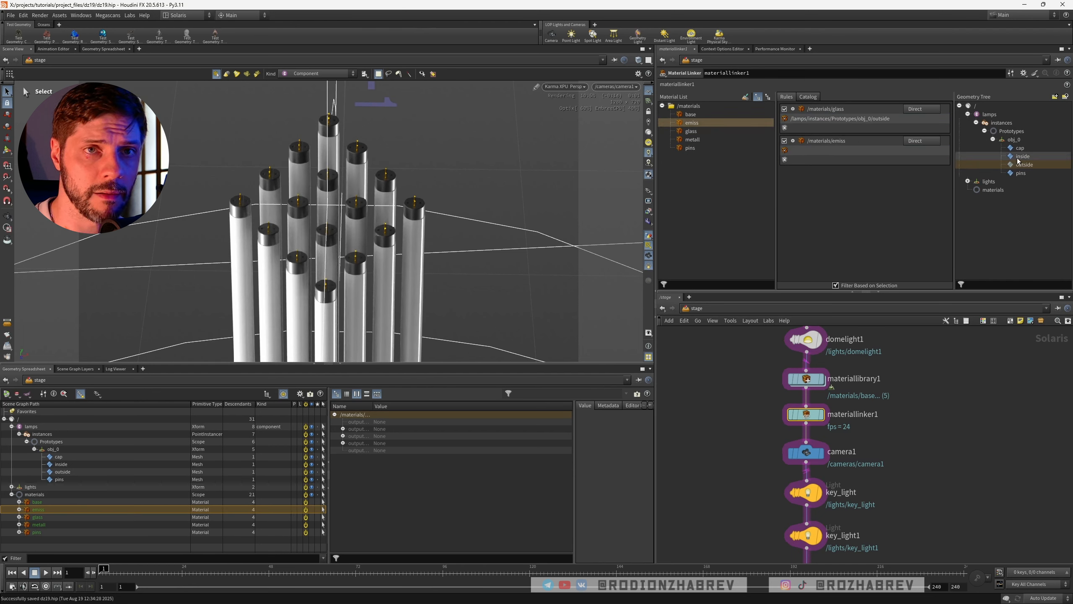
drag(1019, 157, 839, 119)
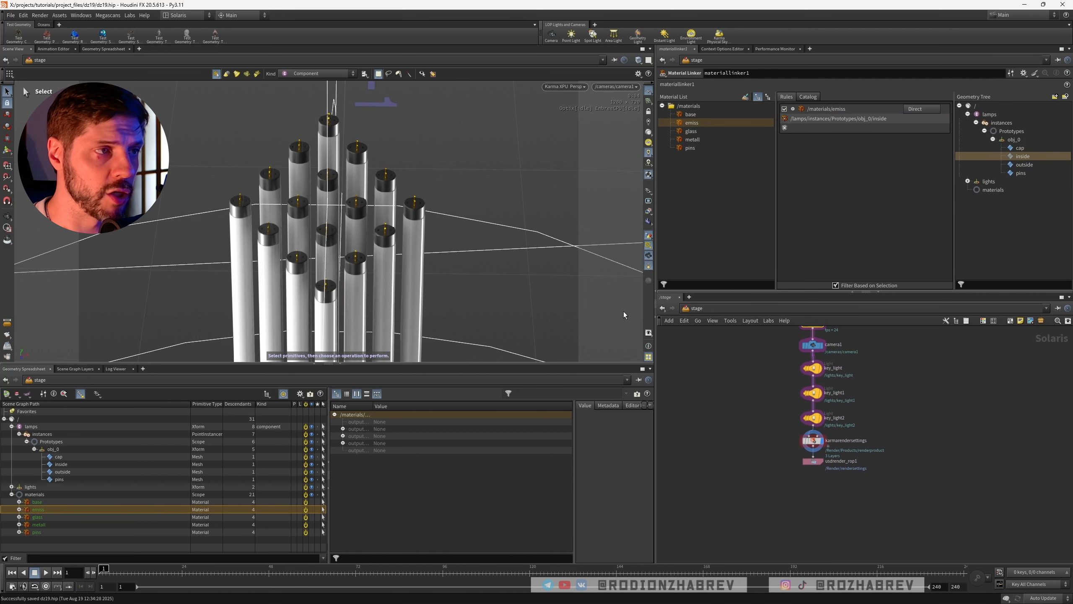
Duplicate key_light2 into the chain above karmarendersettings and set the copy's width to 1
middle_drag(861, 423, 856, 385)
drag(888, 392, 787, 450)
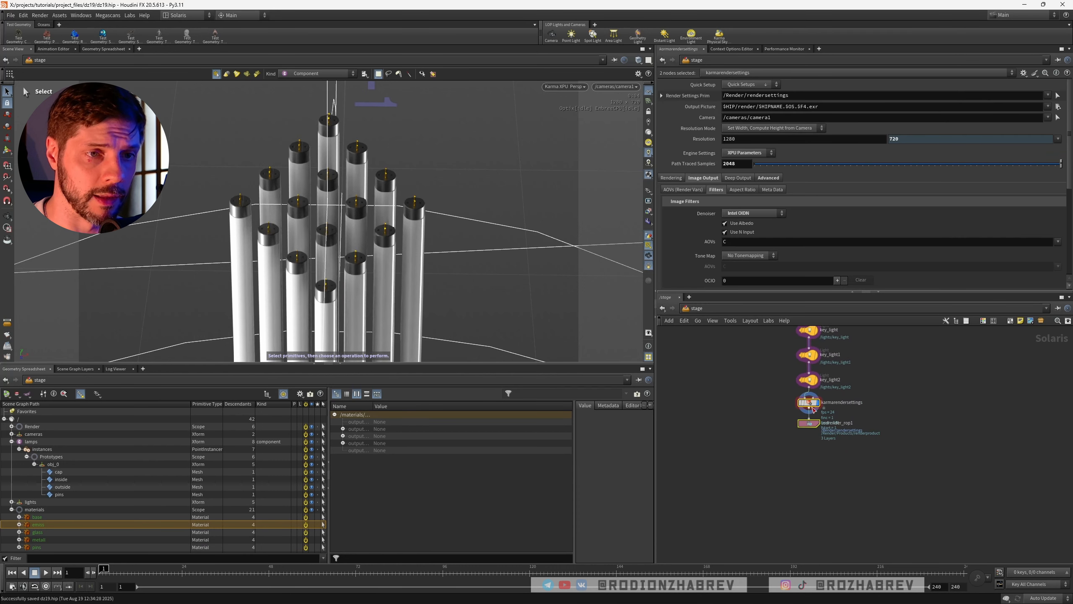
drag(813, 407, 811, 441)
alt+drag(812, 382, 806, 407)
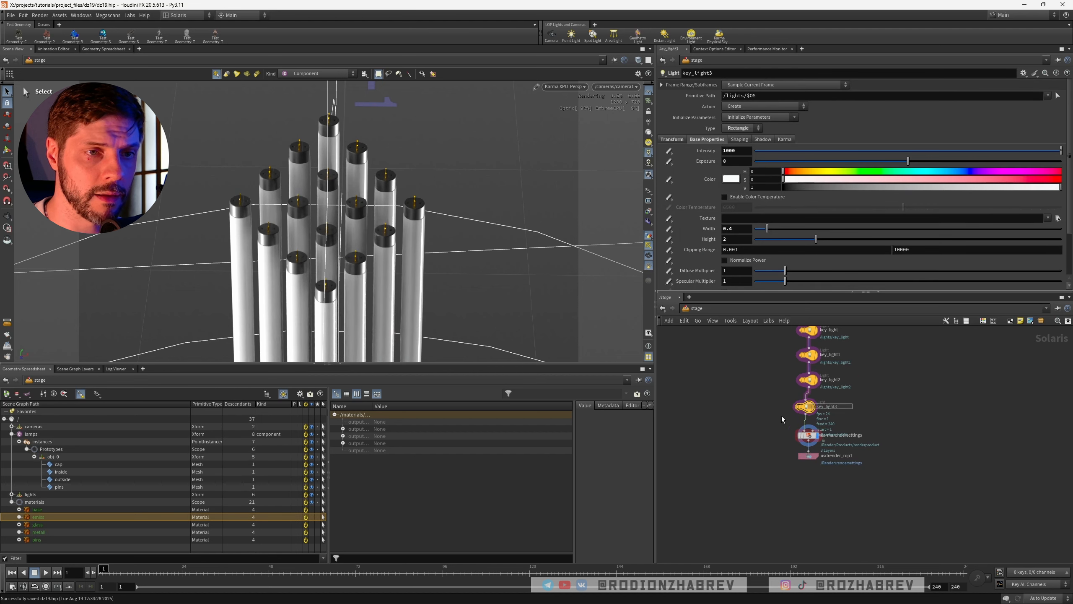
double_click(734, 230)
text(1)
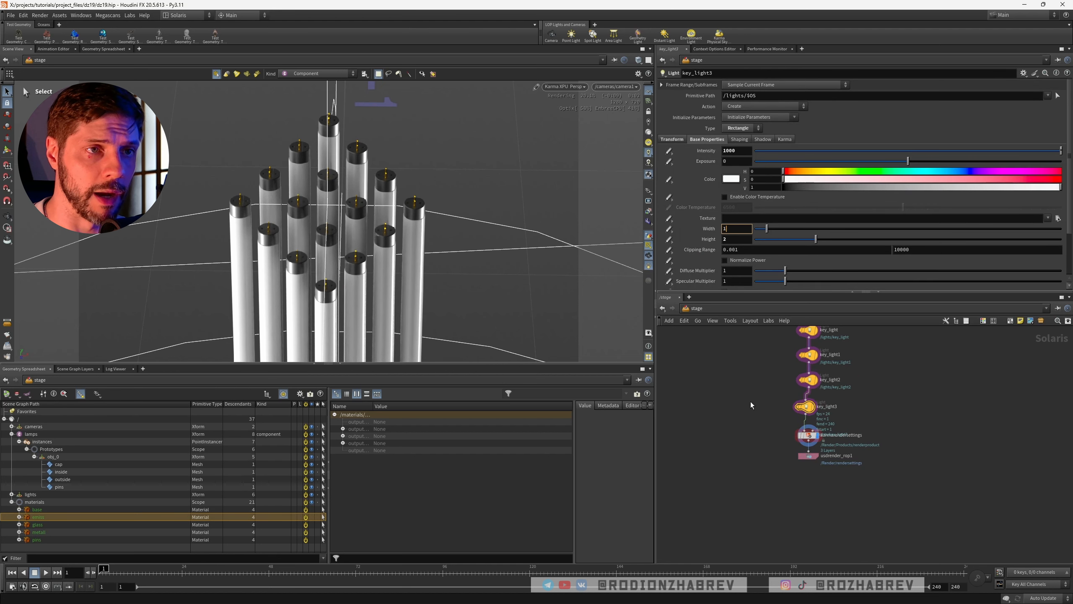
key(Return)
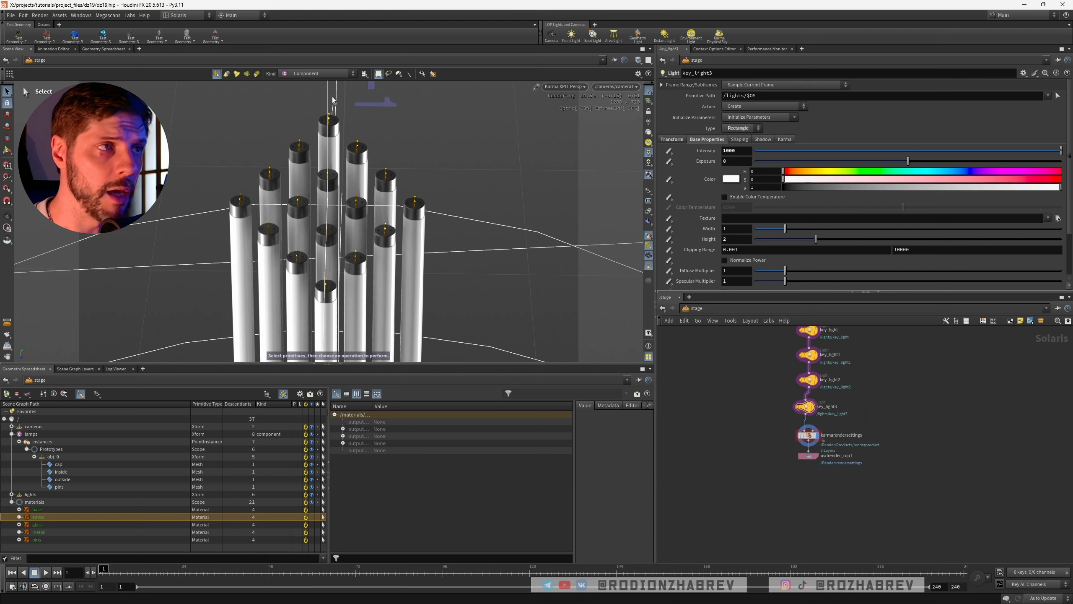
Aim the new light with specular placement at the top of the rearmost lamp's cap
key(Return)
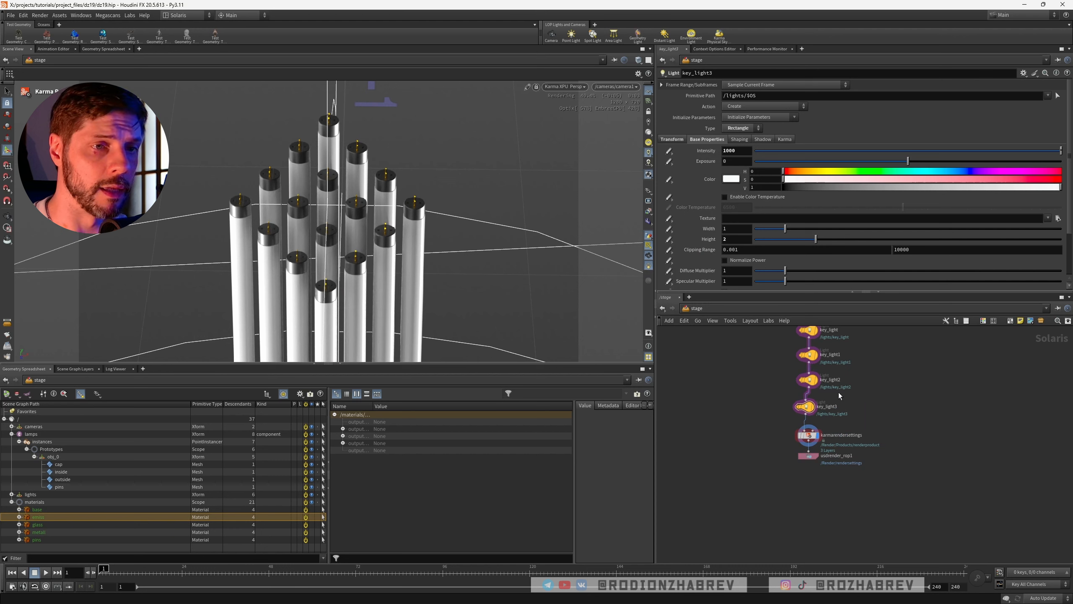
key(Return)
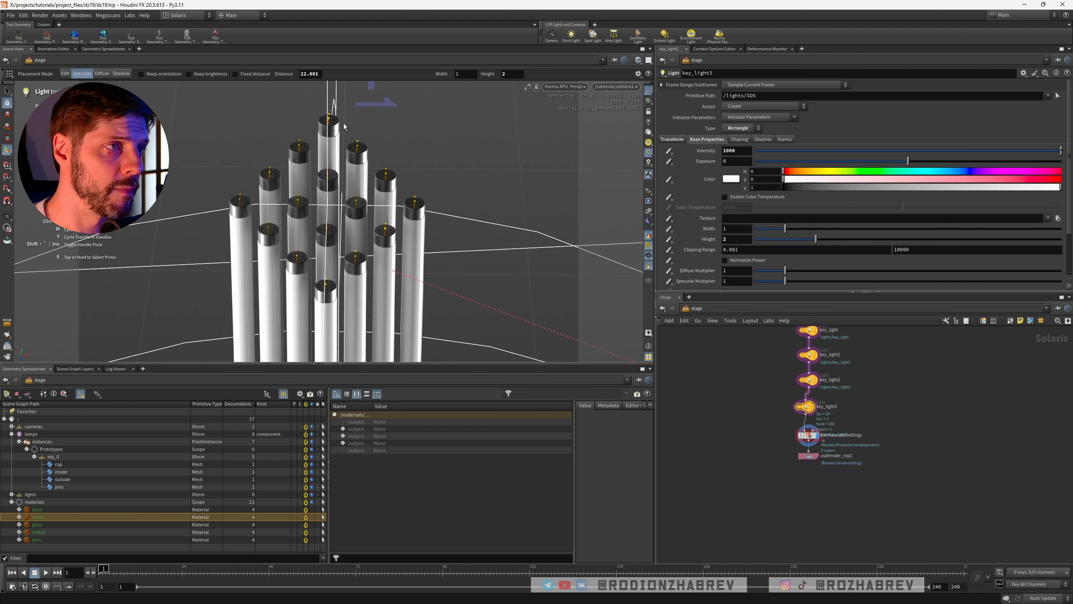
click(332, 120)
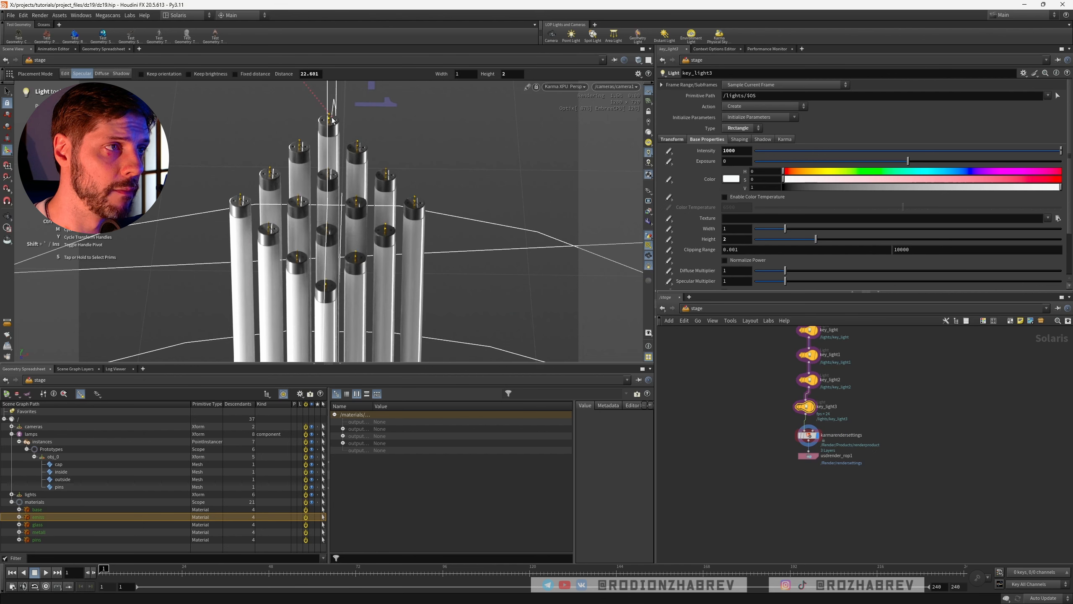
key(Escape)
key(alt+Tab)
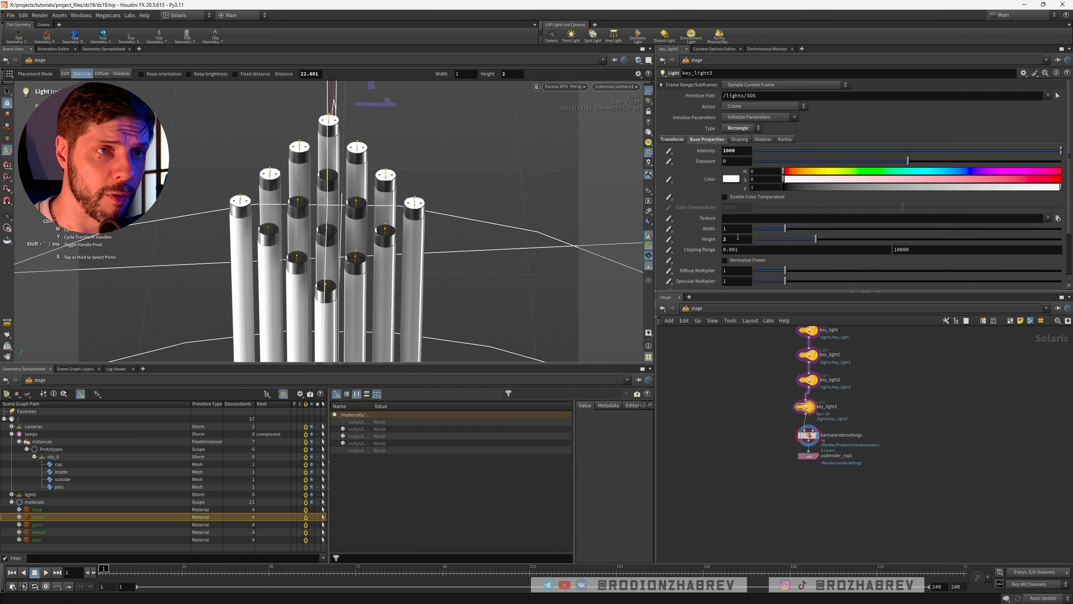
Set key_light3's width and height to 3 and its intensity to 50 after trying 10
click(737, 229)
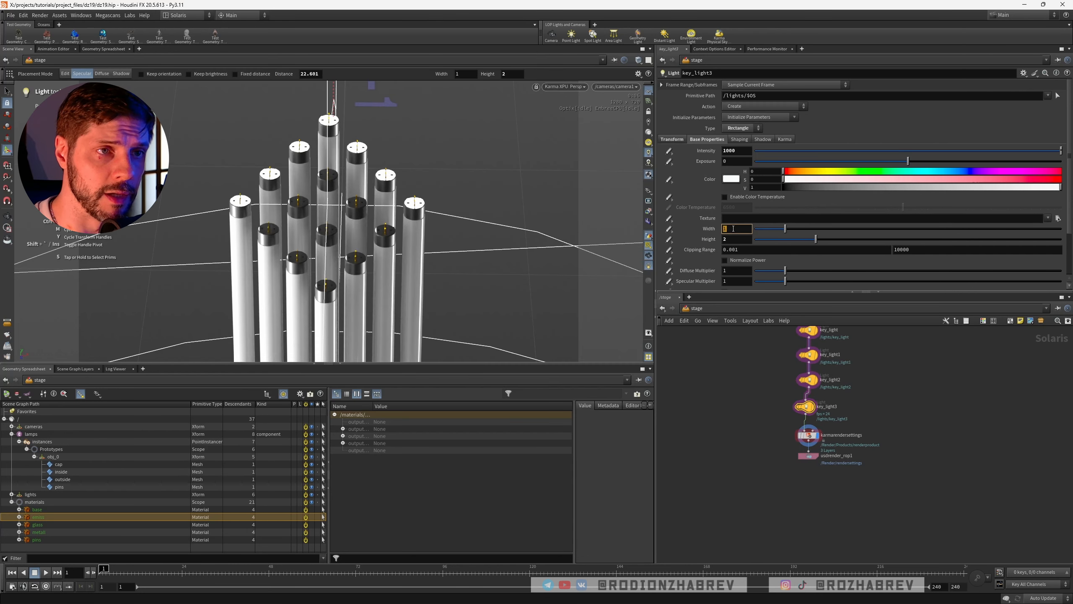
text(3)
key(Tab)
text(3)
key(Return)
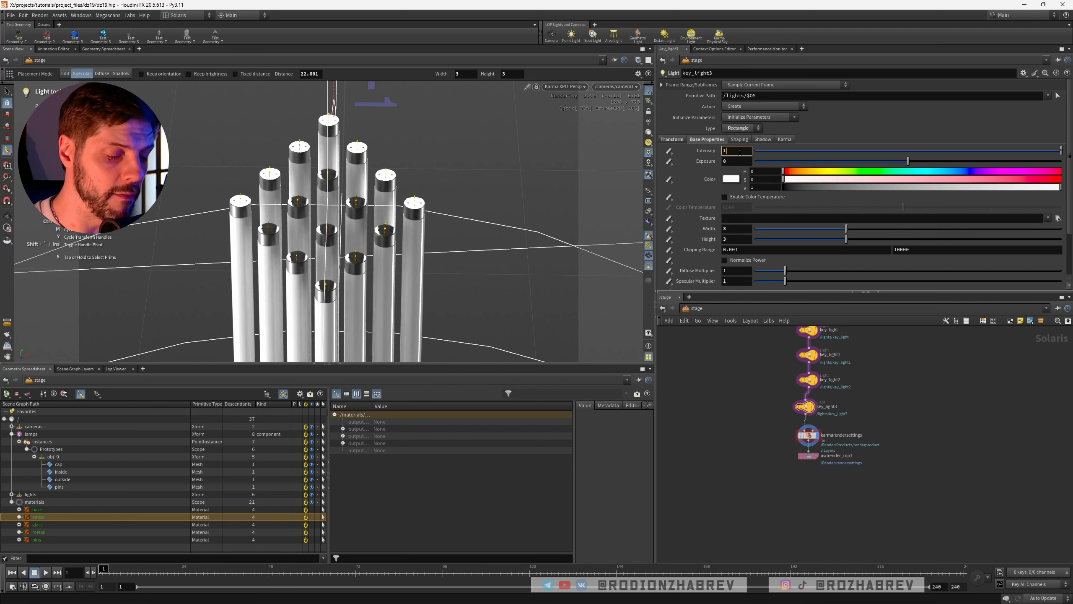
key(Return)
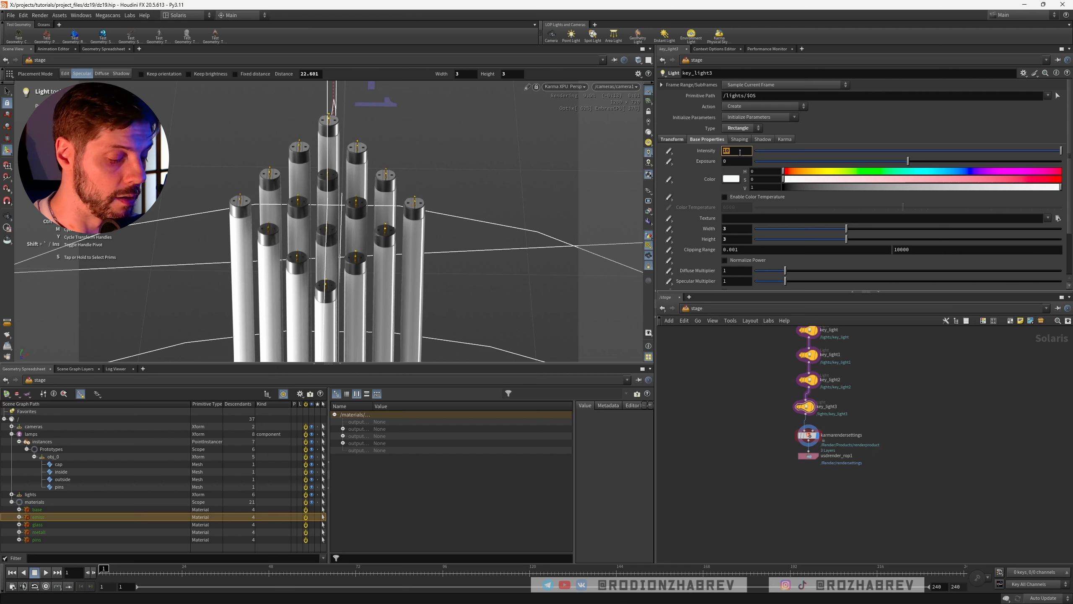
key(Return)
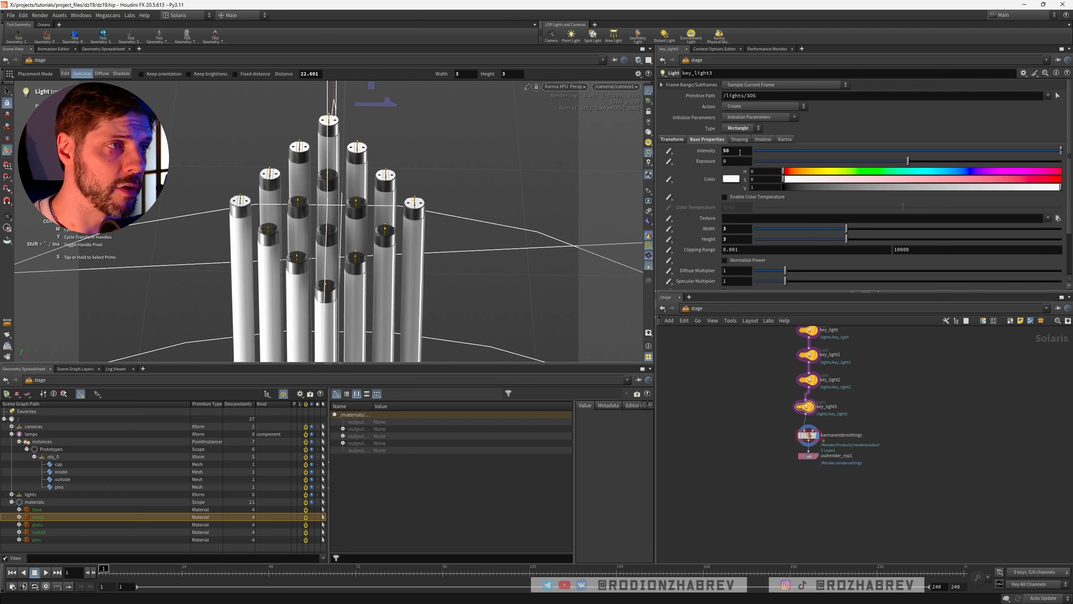
Look through key_light3 with the view tied to it, move the light closer to the lamp cluster, and return to camera1
drag(804, 409, 381, 176)
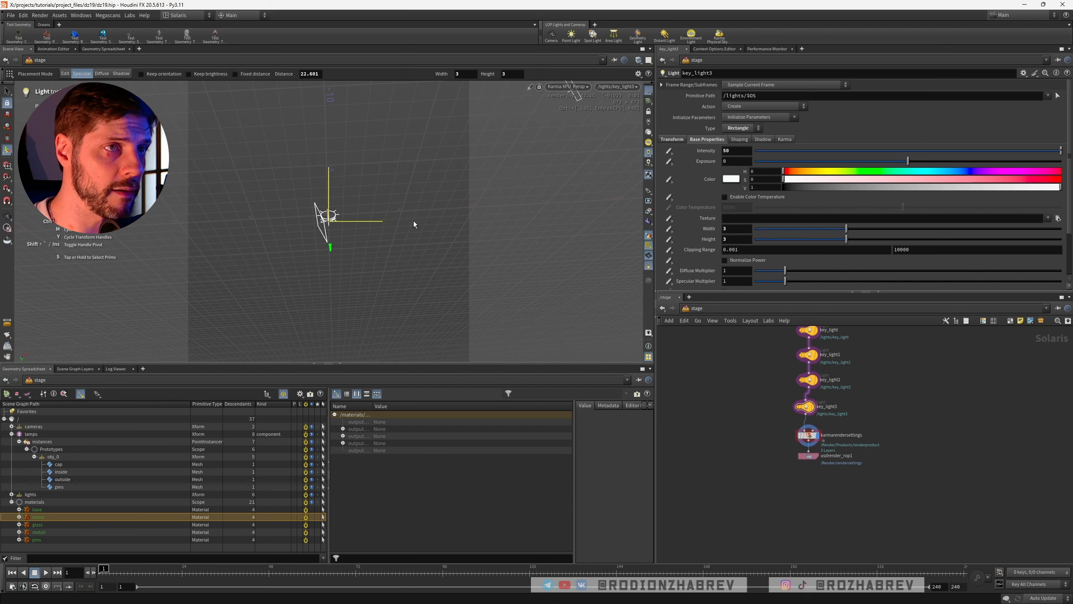
click(648, 111)
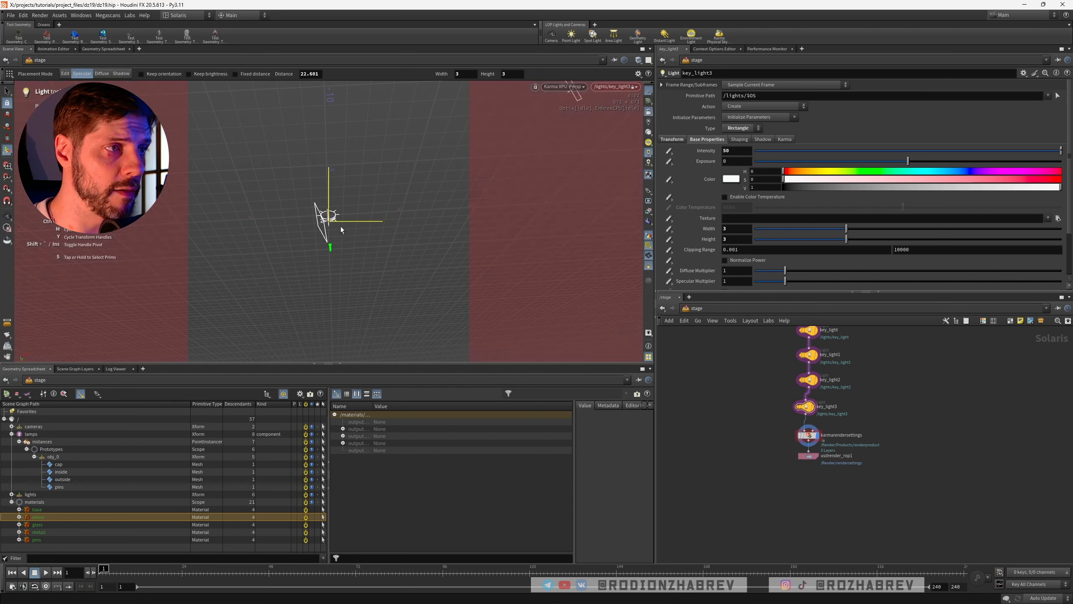
alt+right_drag(342, 230, 503, 219)
alt+middle_drag(390, 223, 402, 227)
alt+right_drag(346, 216, 461, 193)
alt+middle_drag(358, 186, 329, 239)
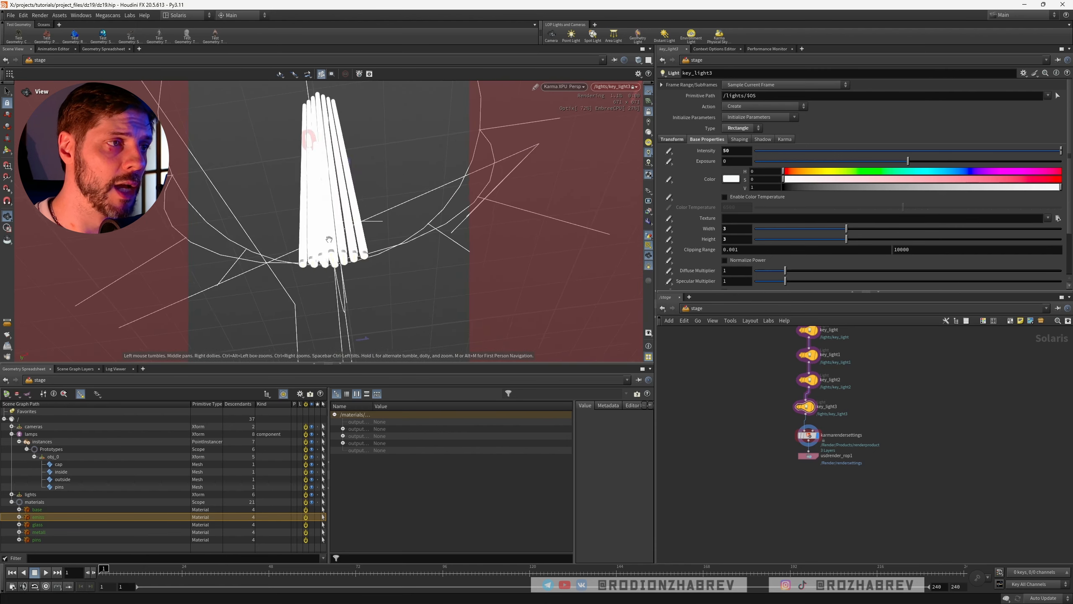
alt+drag(329, 239, 338, 242)
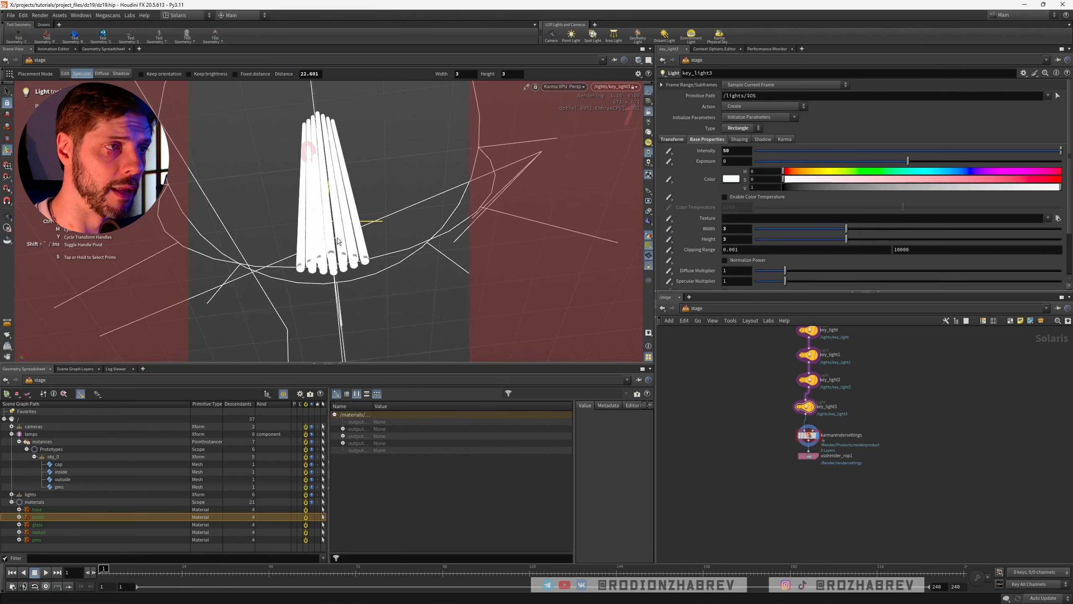
click(606, 88)
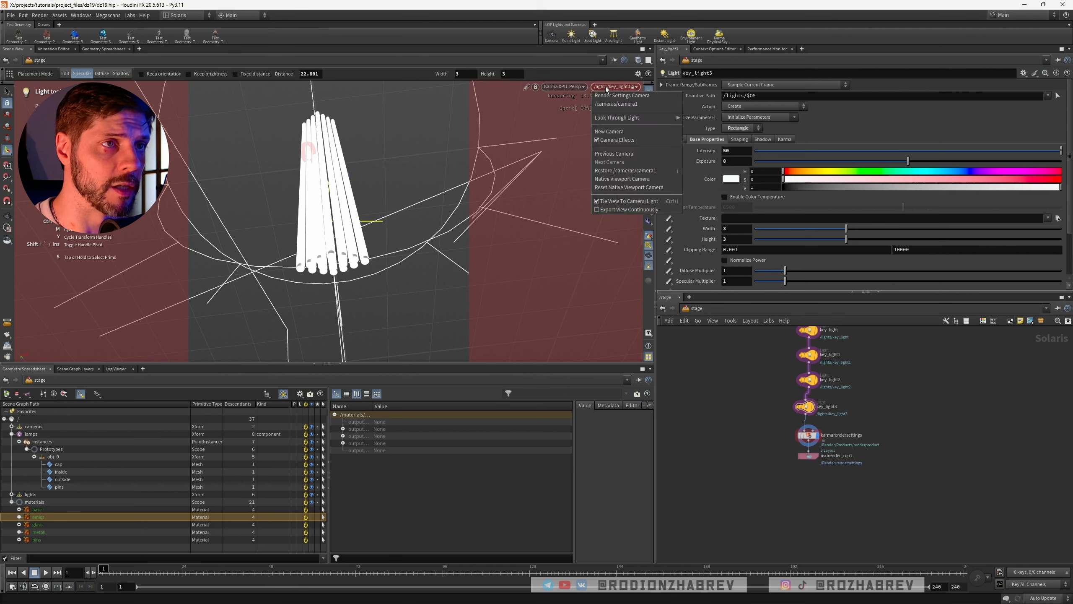
click(616, 104)
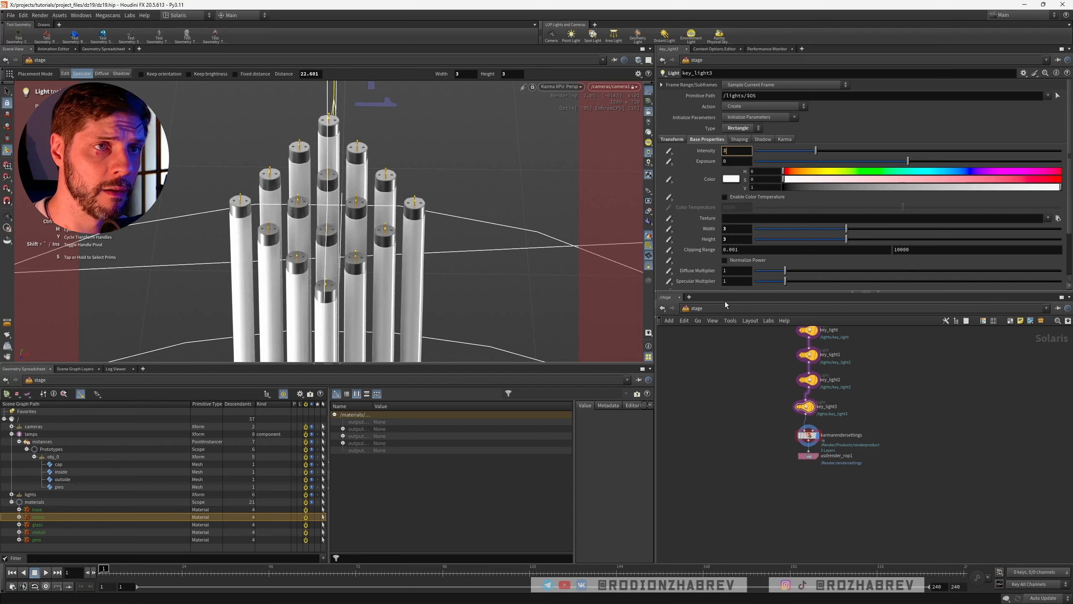
Try key_light3's intensity at 3 and 4, and set it to 5
key(Return)
text(4)
key(Return)
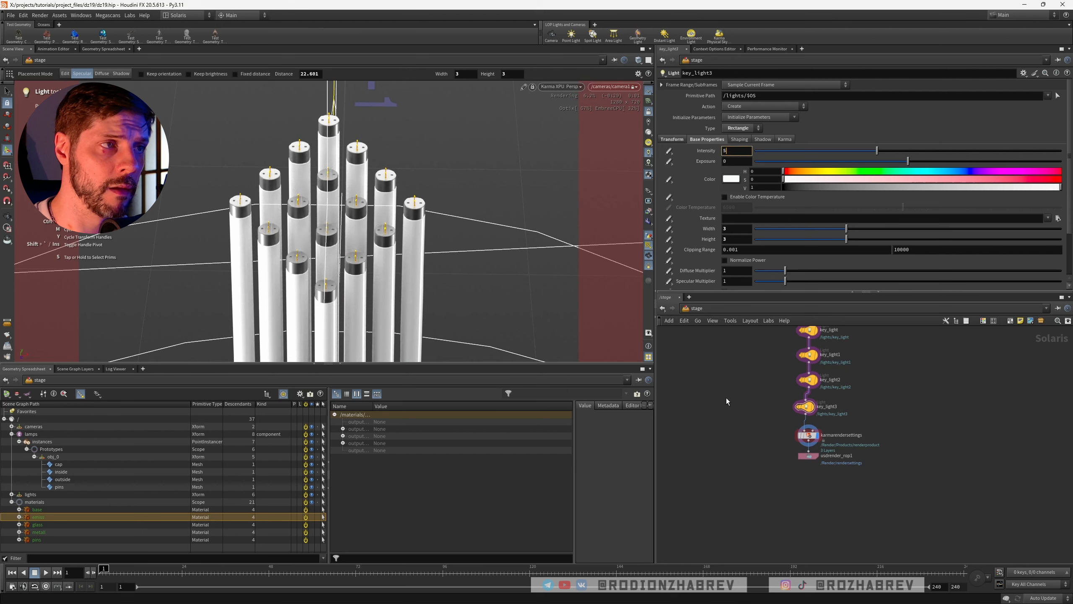
key(Return)
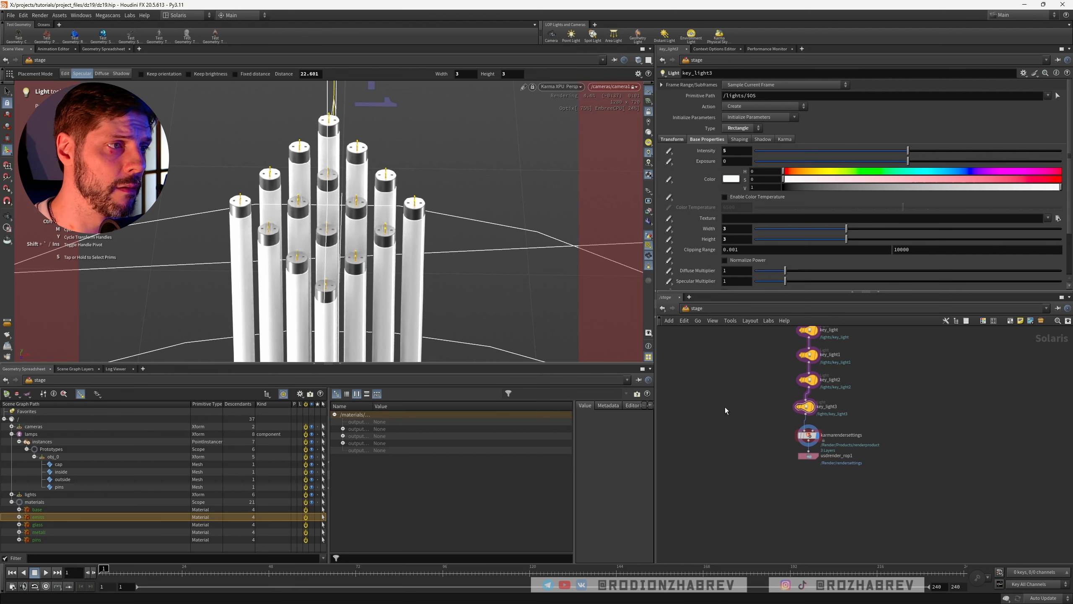
Set key_light3's intensity to 4
double_click(738, 152)
text(4)
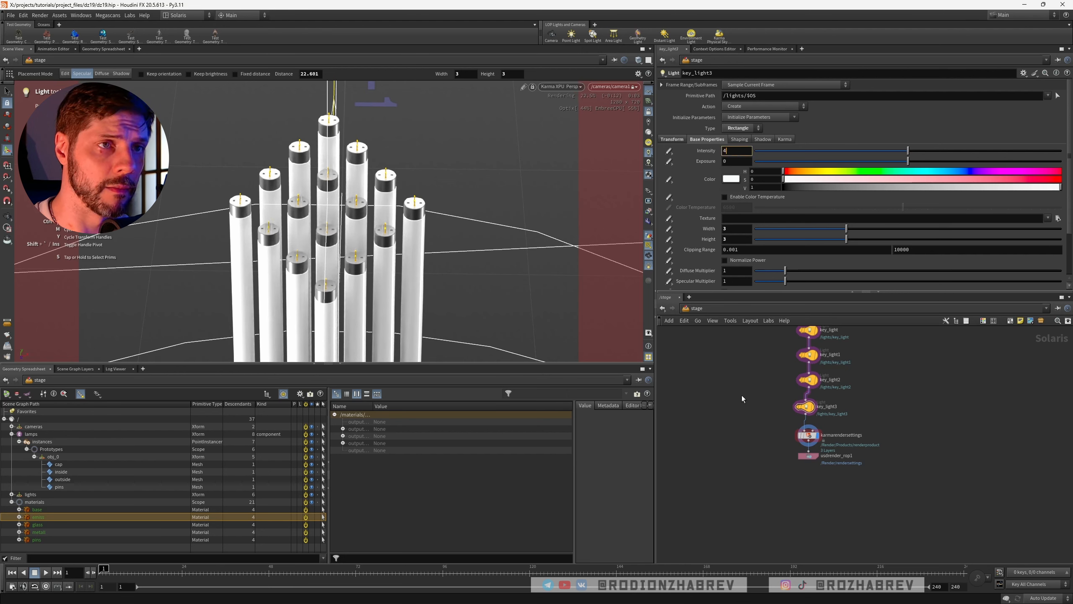
key(Return)
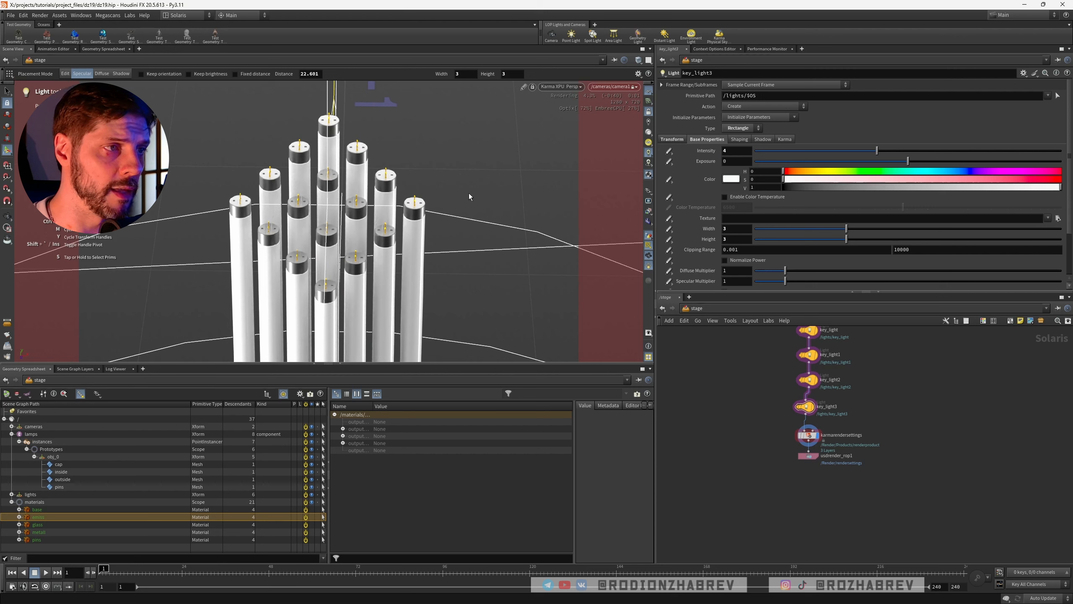
Bypass key_light and key_light1 in turn to compare their contribution to the render, re-enabling each one
drag(765, 398, 846, 517)
click(839, 428)
scroll(750, 424, up, 4)
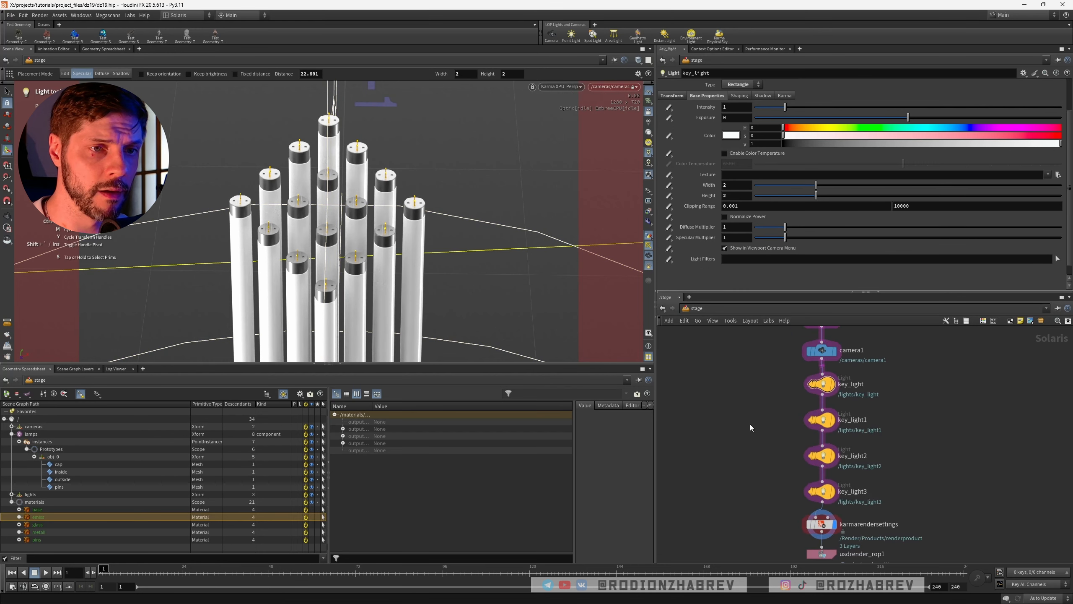
click(769, 370)
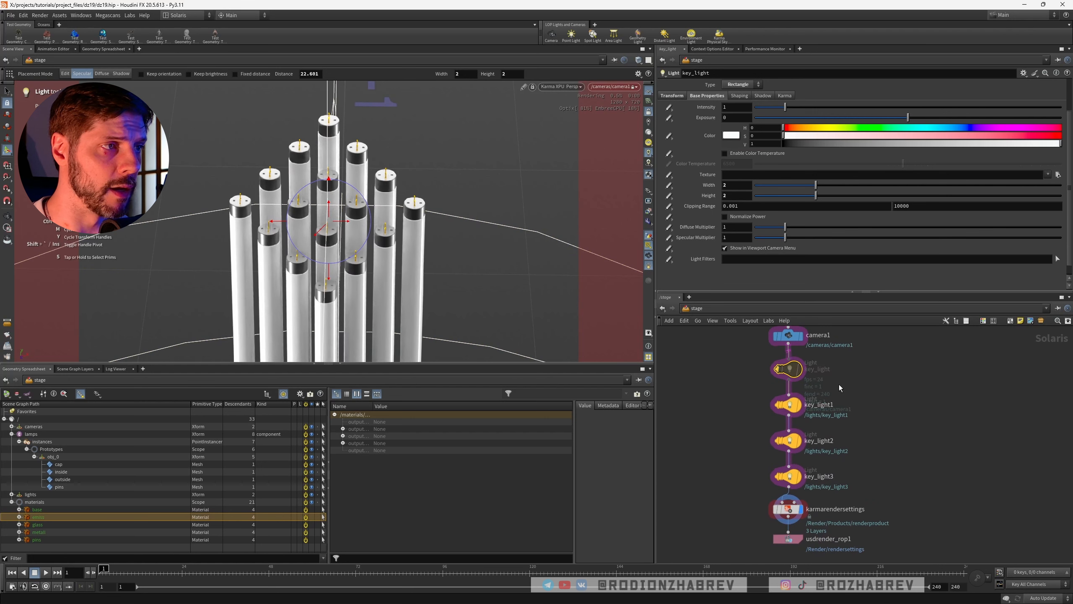
key(b)
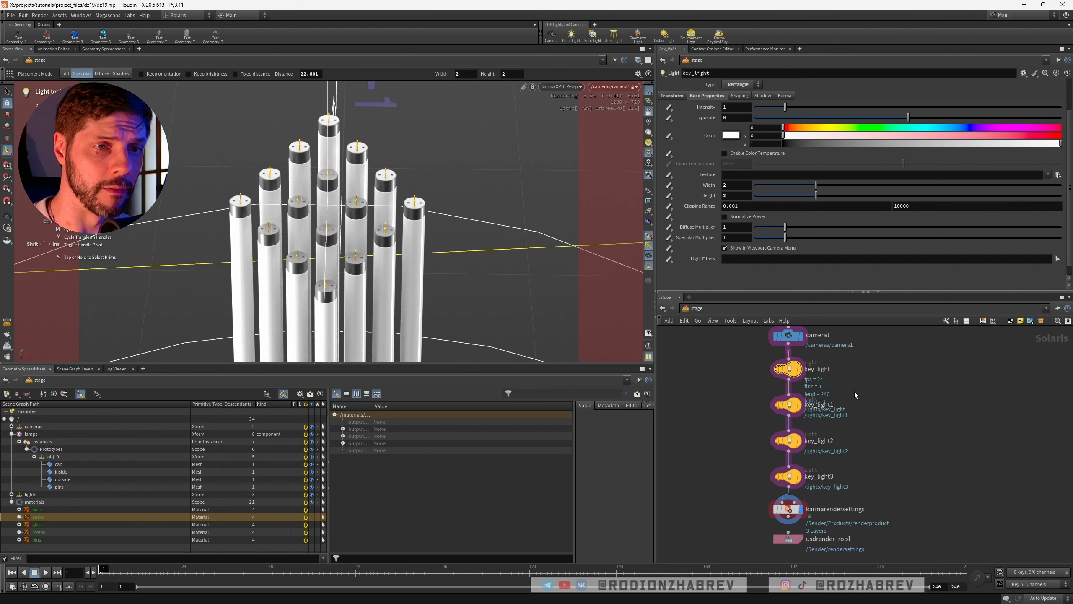
click(789, 407)
key(b)
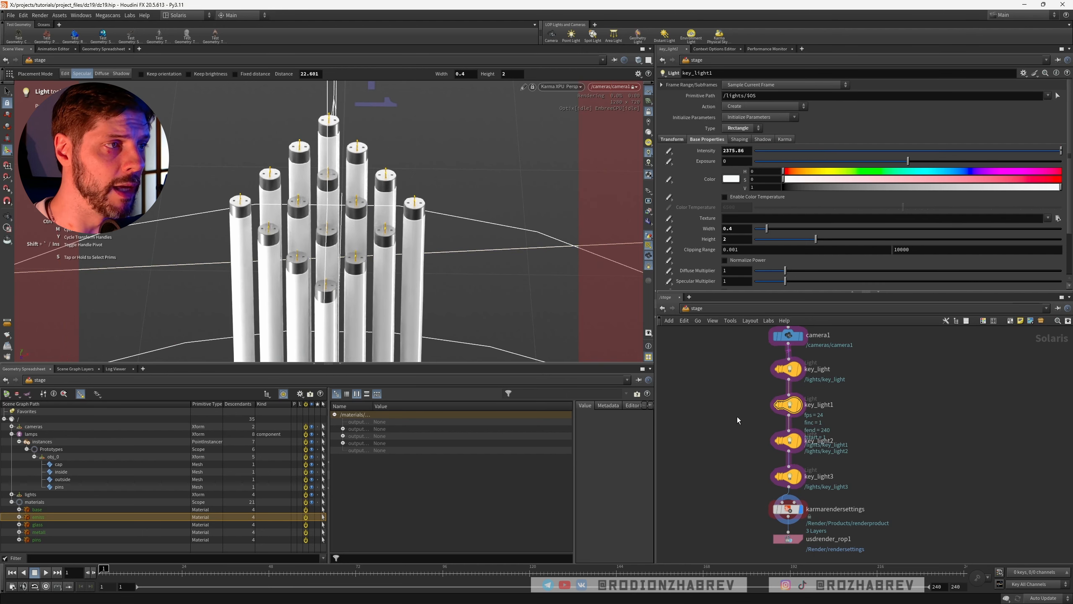
key(b)
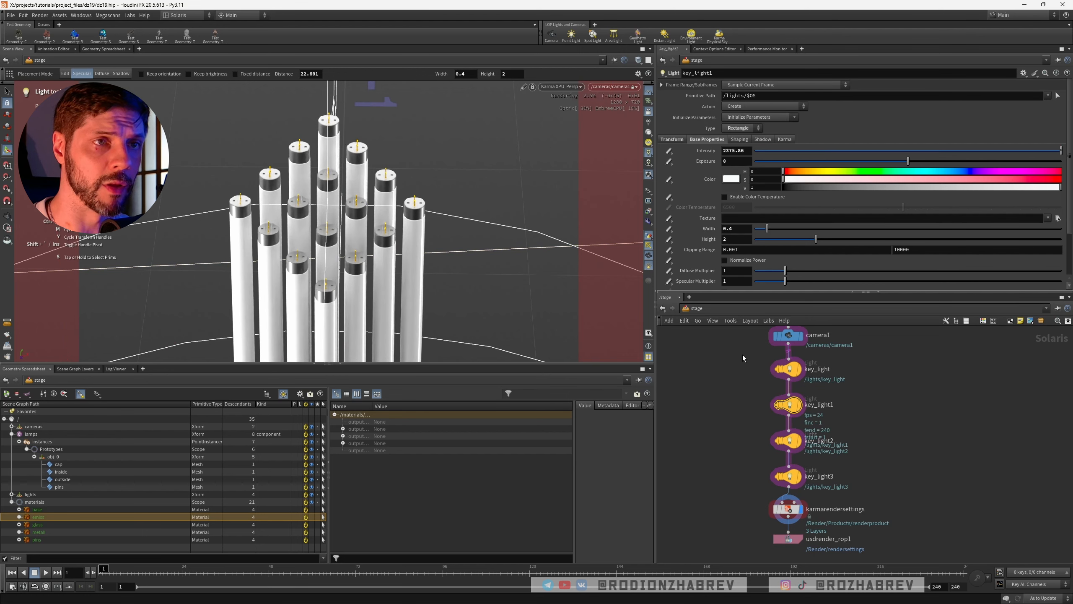
Try key_light1's intensity at 1000, and set it to 500
click(747, 150)
text(1)
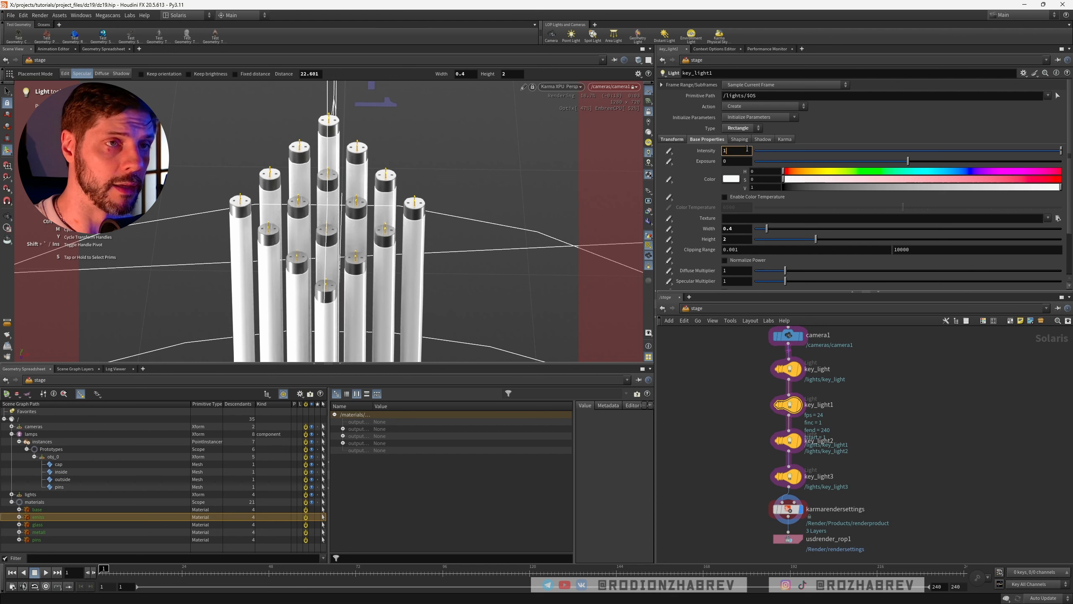
text(000)
key(Return)
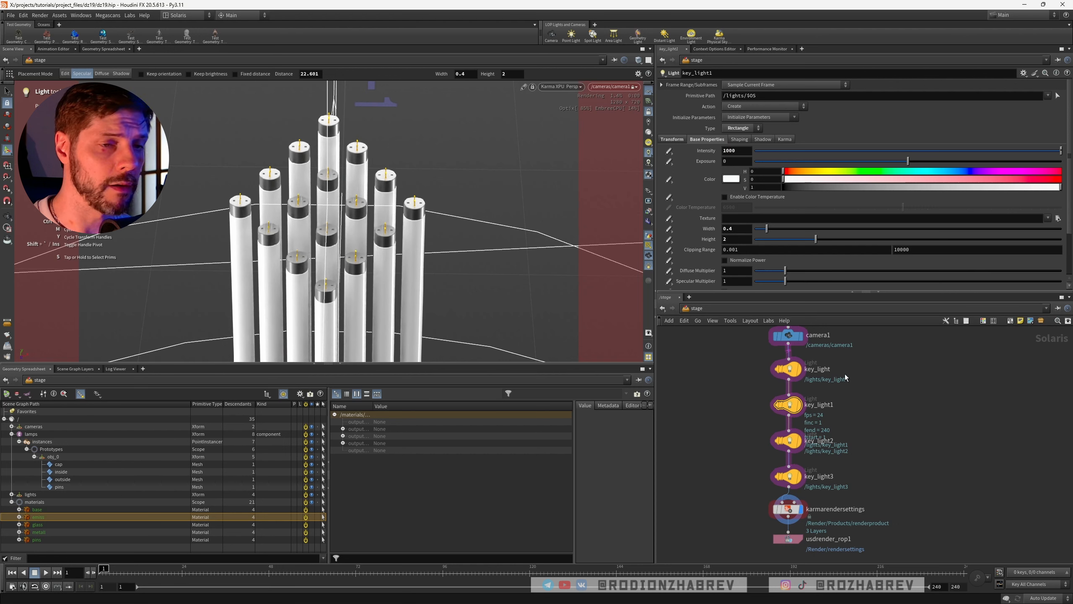
middle_drag(872, 414, 871, 395)
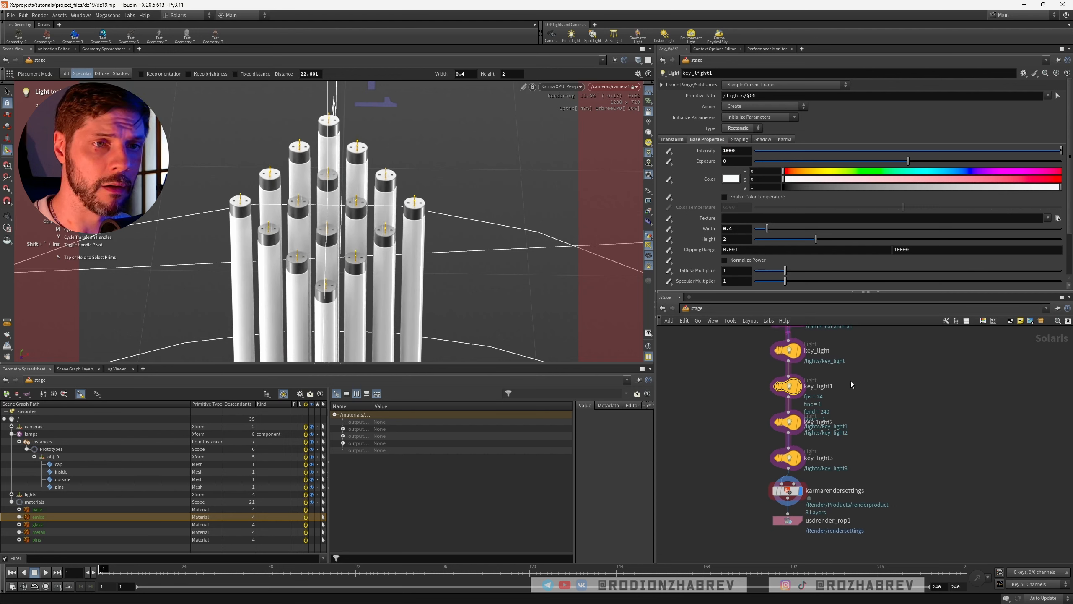
click(738, 150)
text(500)
key(Return)
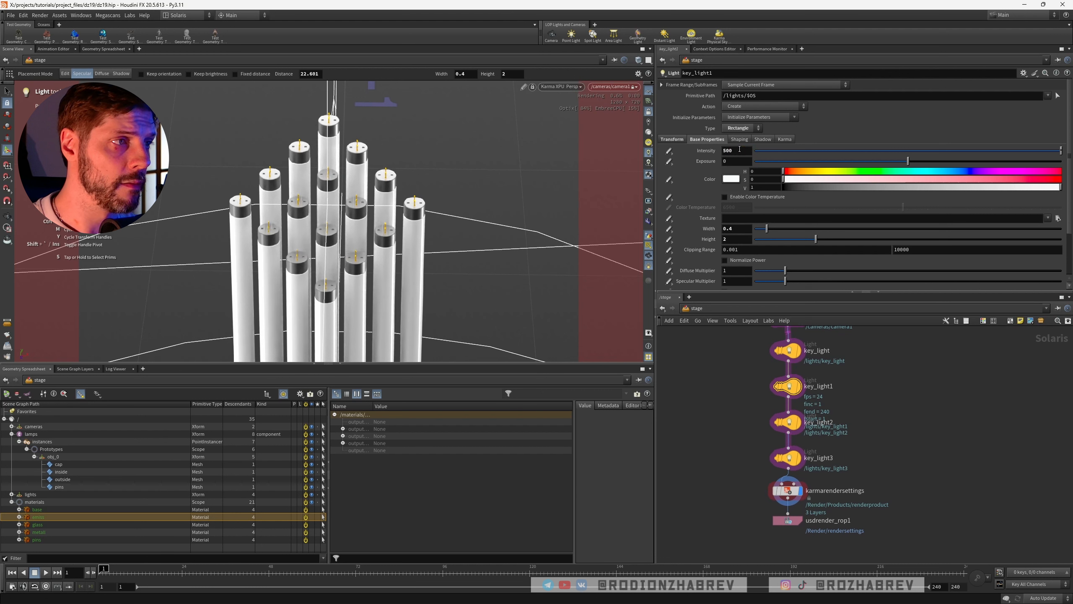
Set key_light2's intensity to 250
click(789, 422)
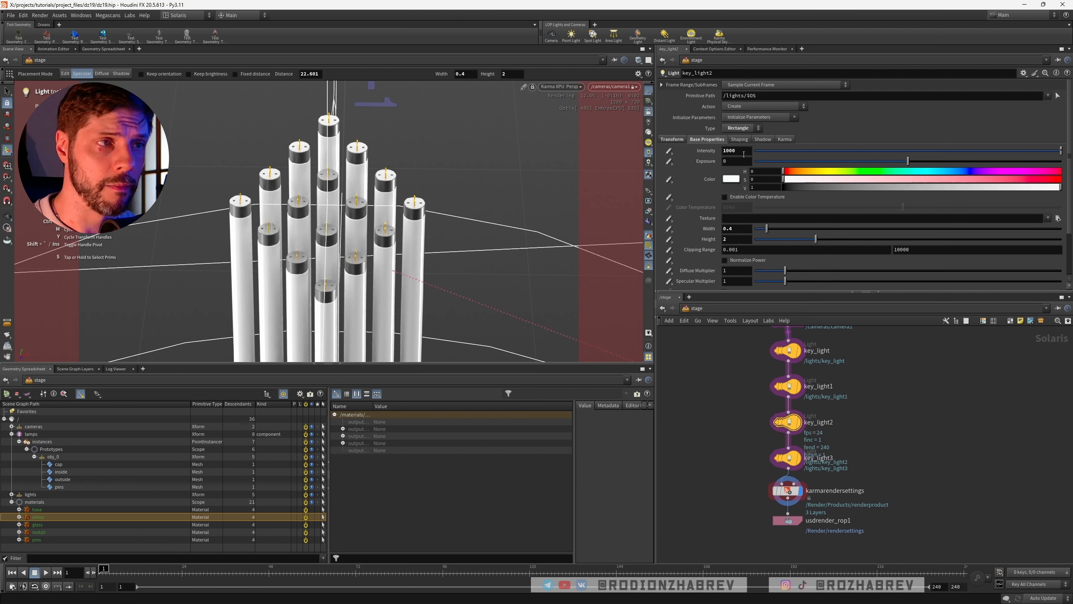
click(744, 152)
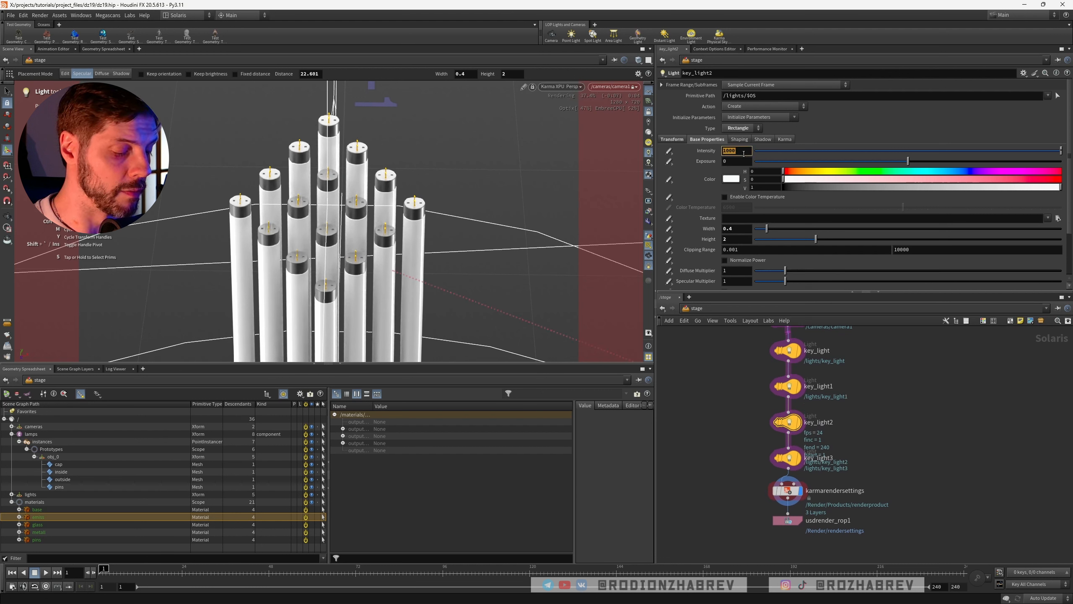
text(250)
key(Return)
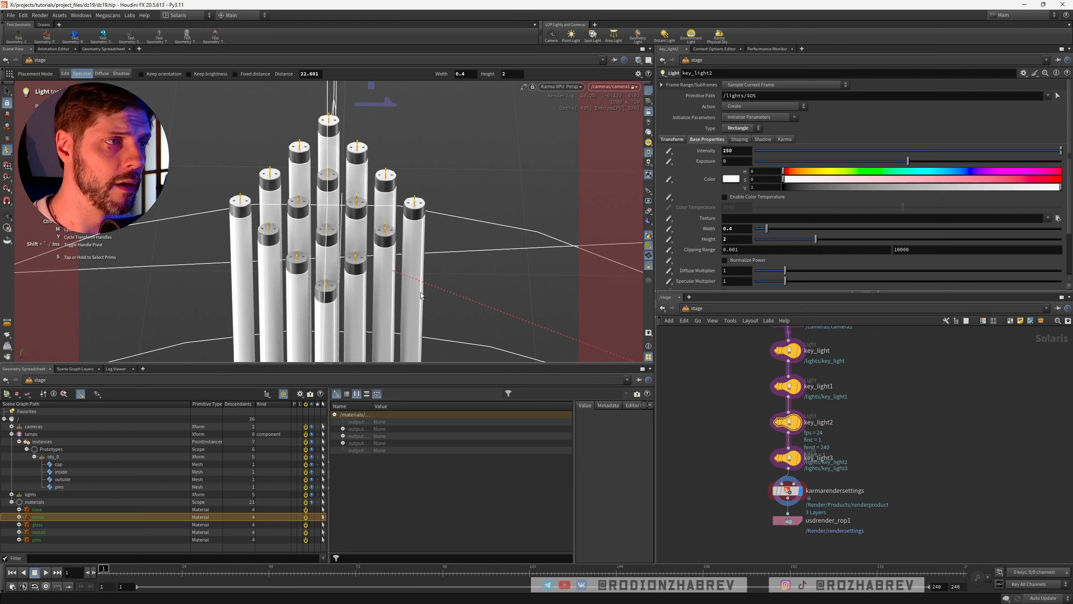
Try key_light3's intensity at 5 and undo the change
scroll(865, 440, down, 2)
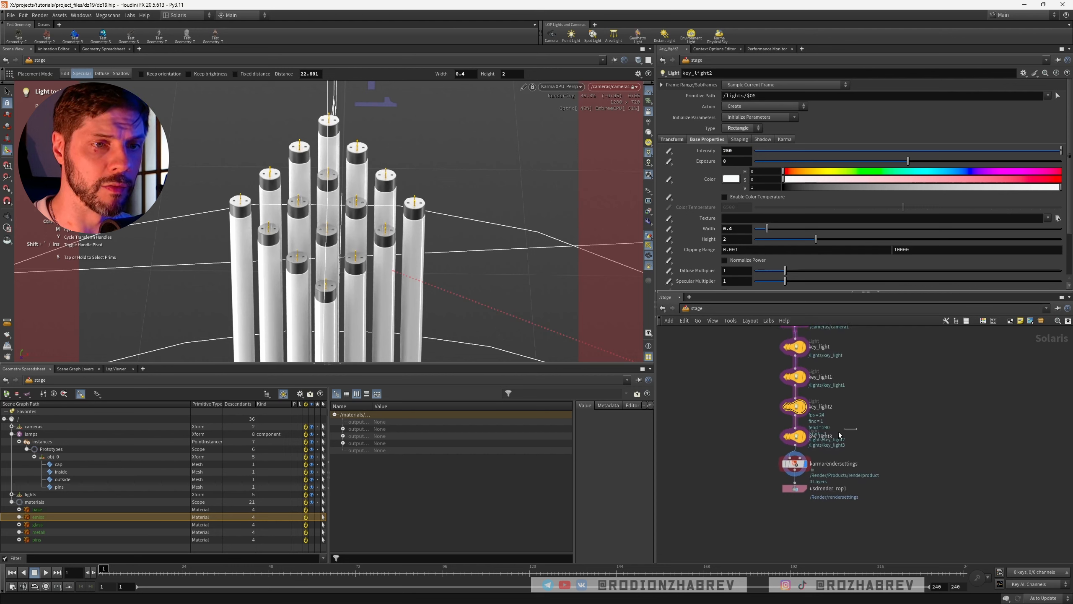
click(793, 436)
click(733, 153)
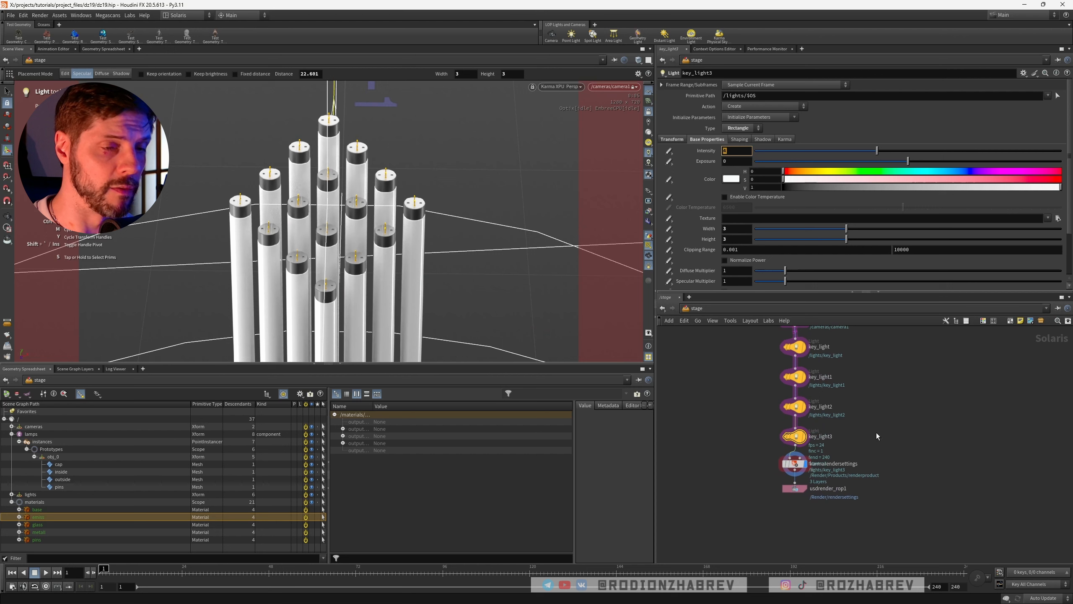
text(5)
key(Return)
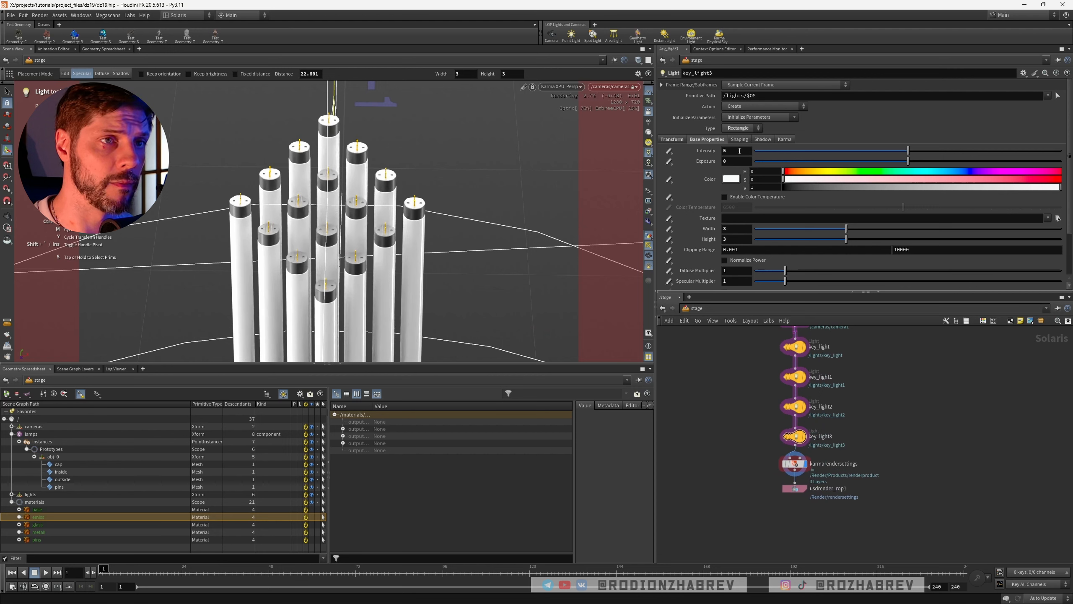
key(ctrl+z)
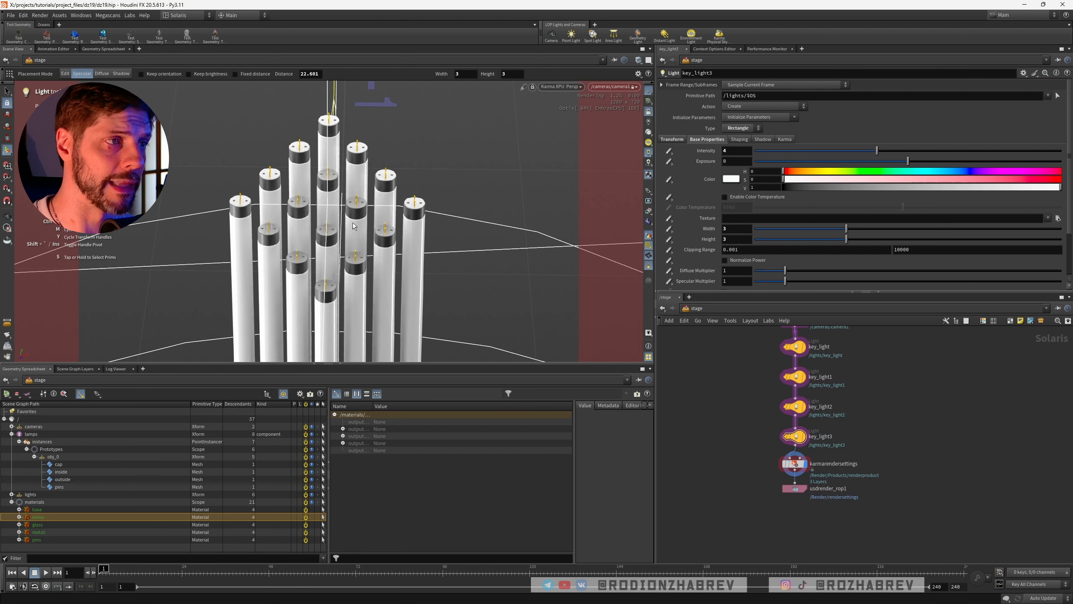
Set domelight1's Karma Render Light Geometry property to Set or Create and enable it
scroll(734, 378, up, 1)
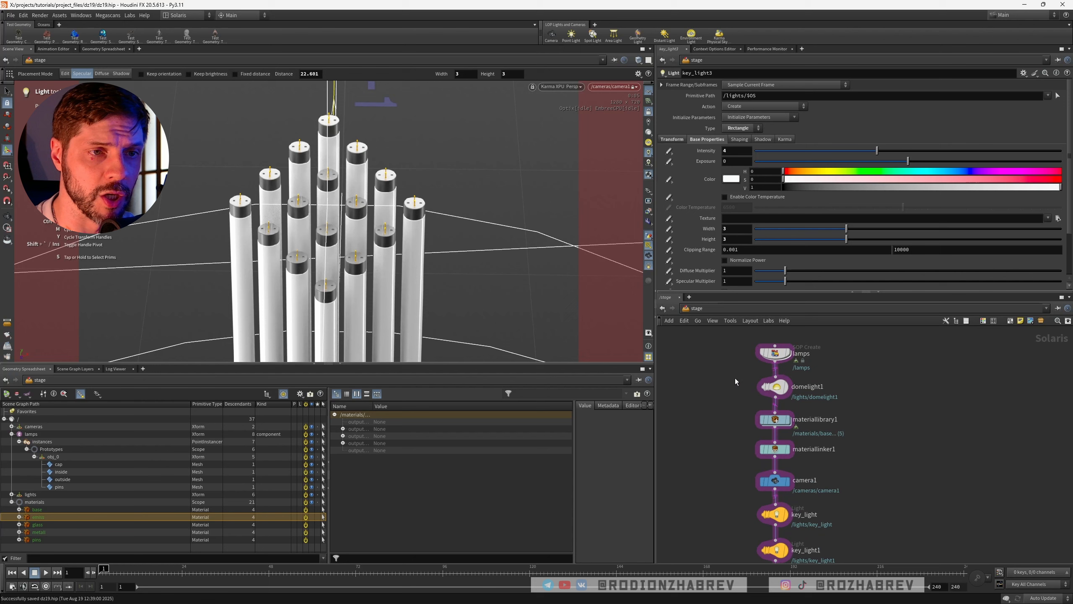
click(777, 388)
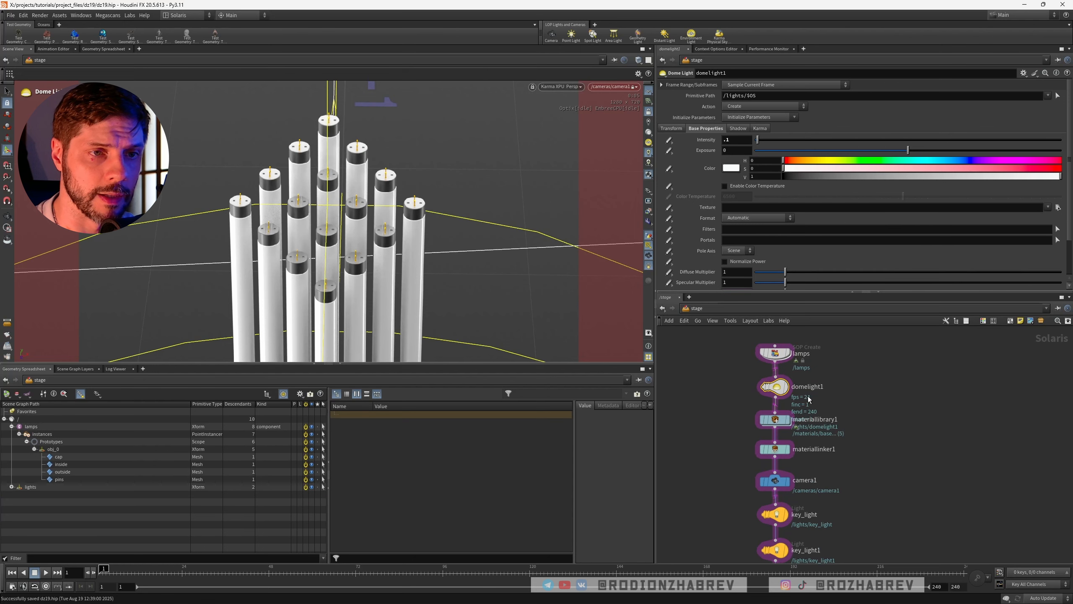
click(760, 128)
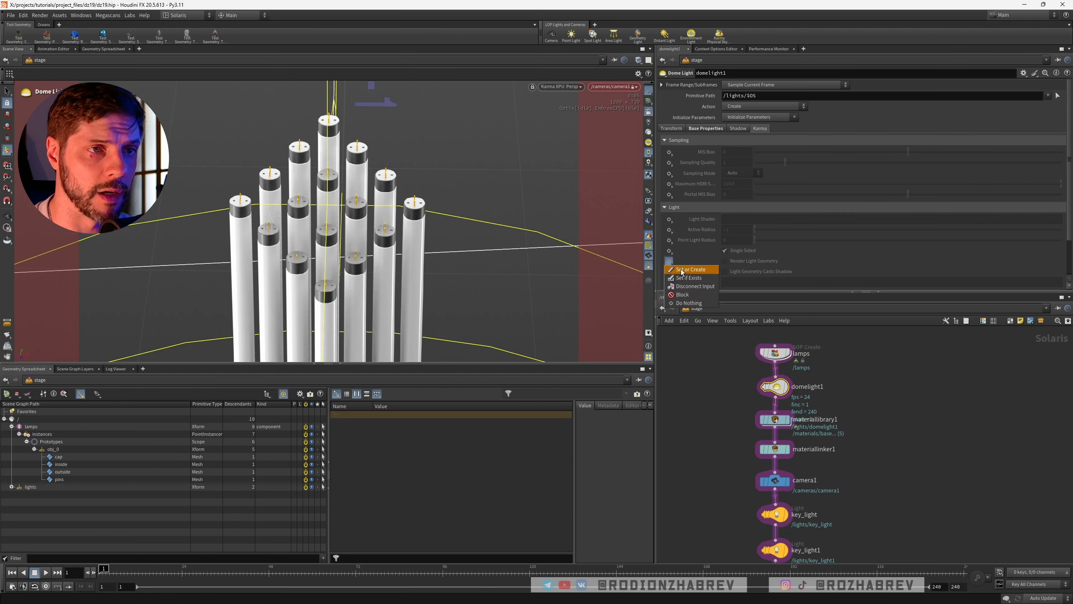
click(726, 261)
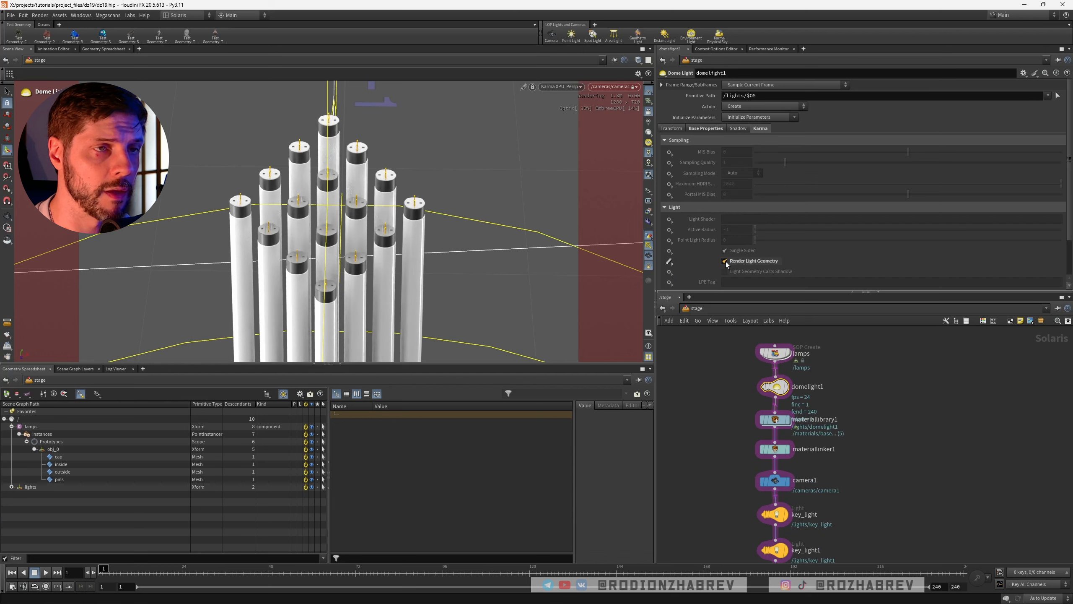
Set domelight1's intensity to 0.01
click(706, 128)
click(736, 140)
text(.1)
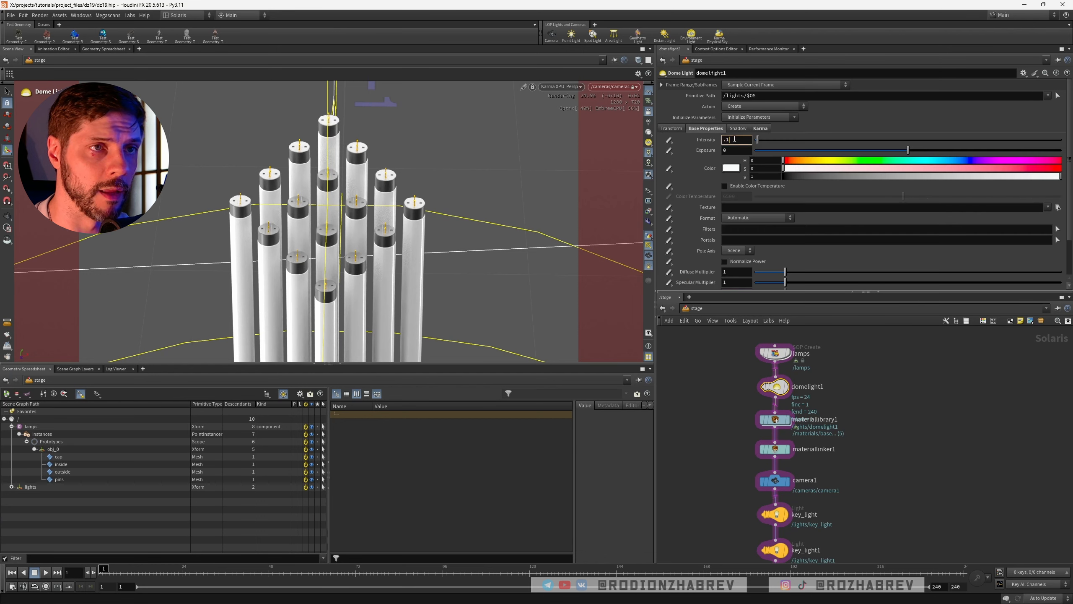
text(01)
key(Return)
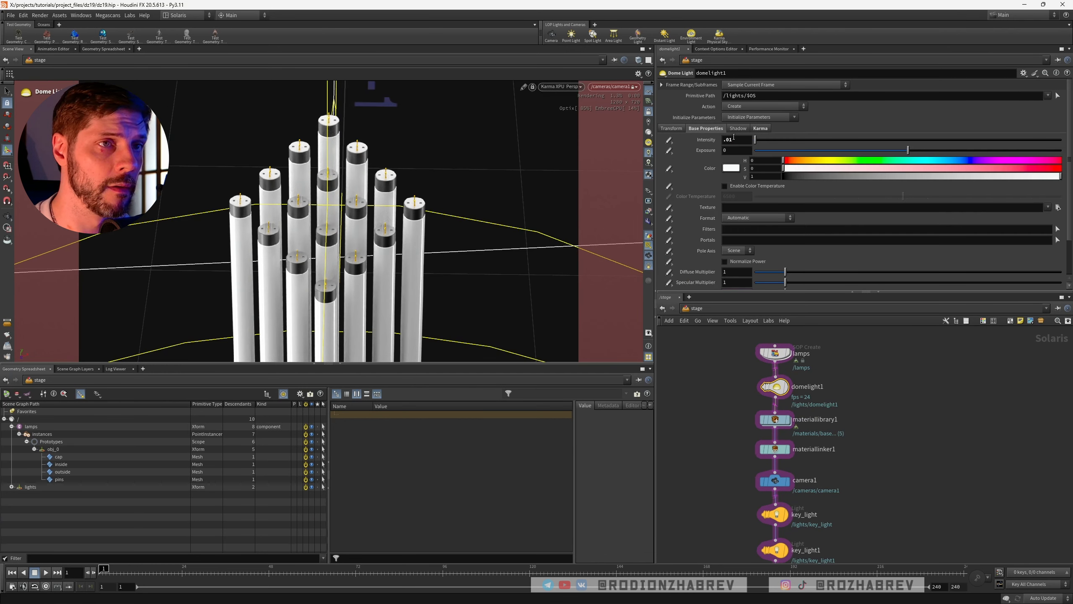
Open the metall material's network inside materiallibrary1
click(713, 399)
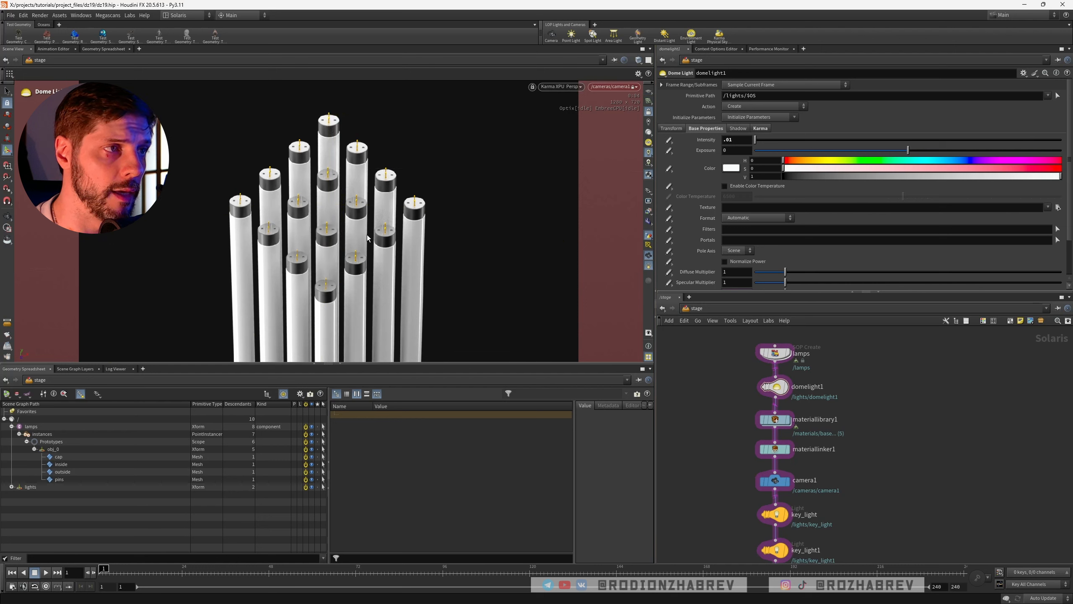
scroll(878, 464, down, 1)
middle_drag(879, 464, 857, 409)
scroll(857, 410, down, 3)
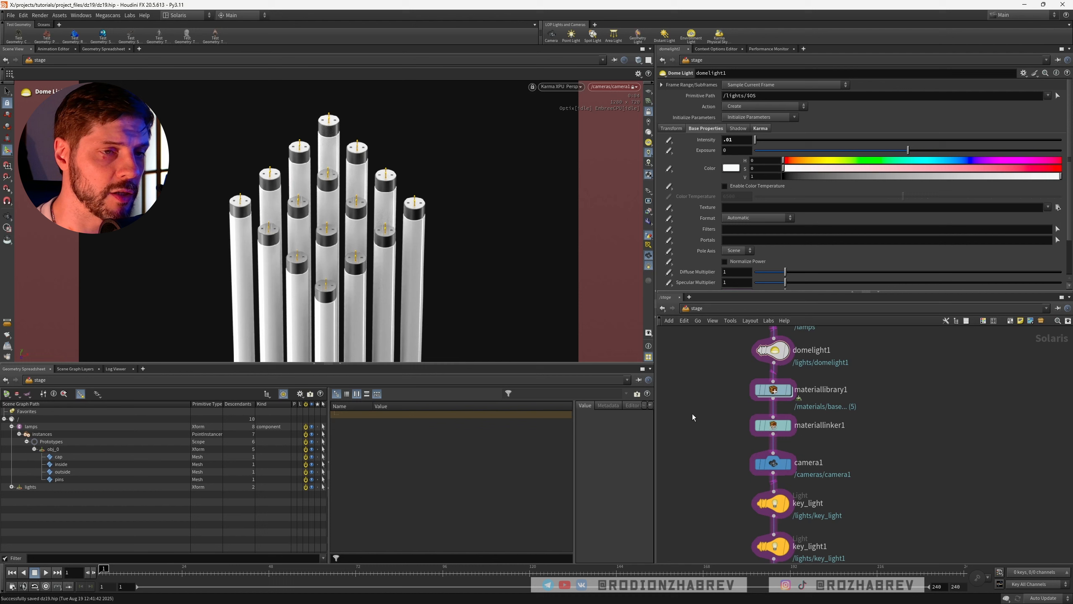
double_click(773, 390)
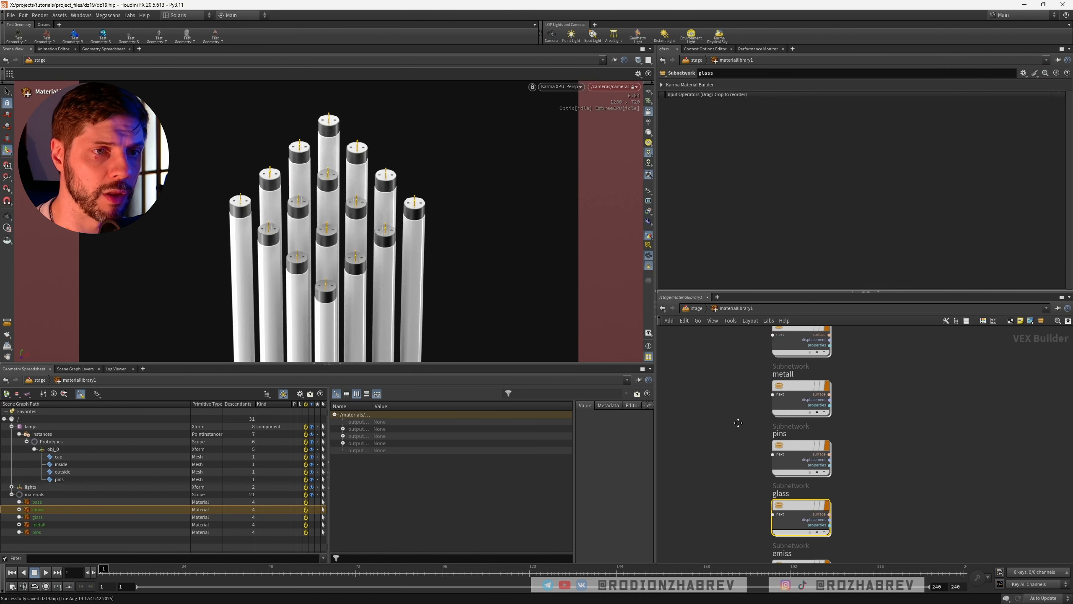
double_click(800, 357)
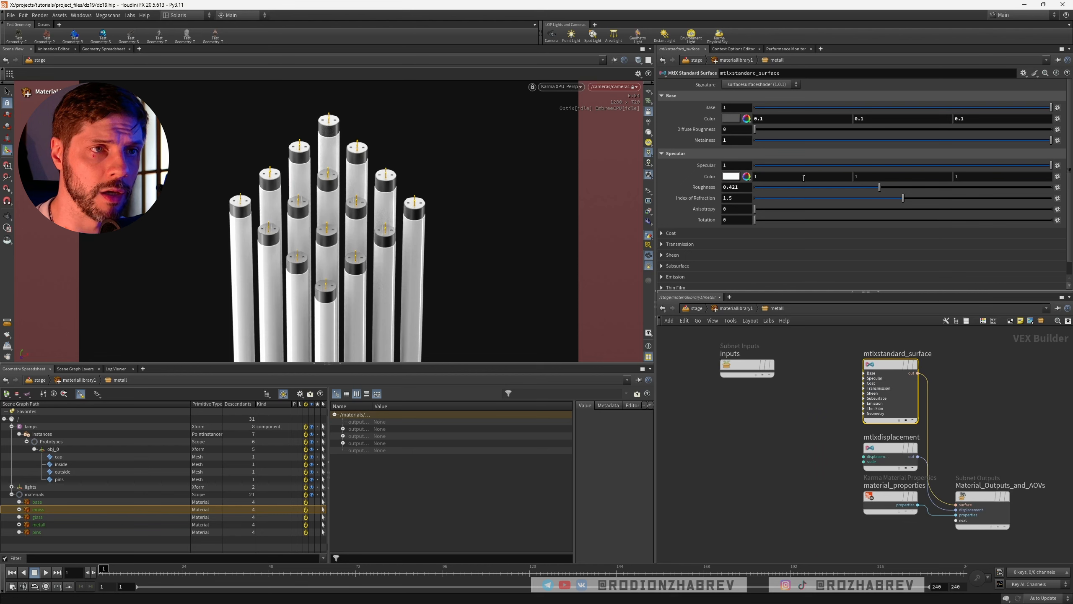
Adjust the specular roughness of the metall material's standard surface shader to 0.495
click(835, 187)
drag(835, 188, 931, 185)
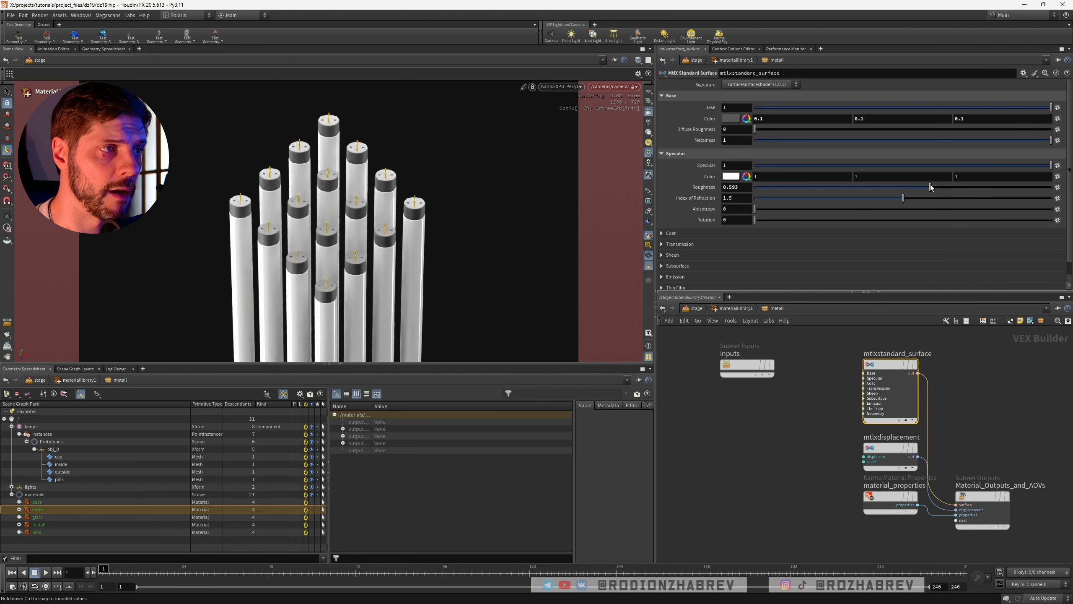
click(892, 187)
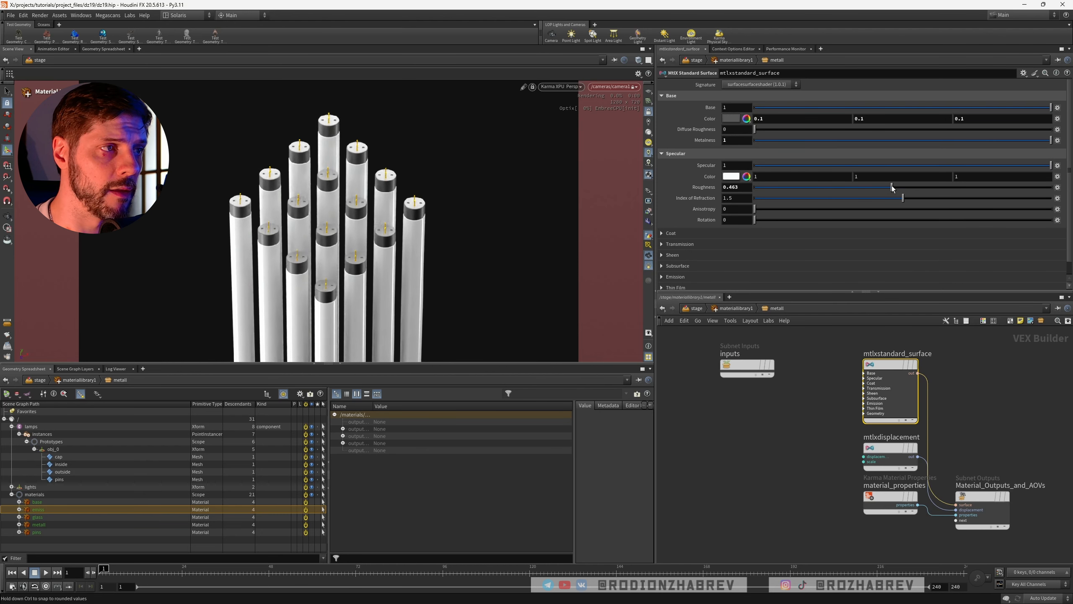
click(916, 188)
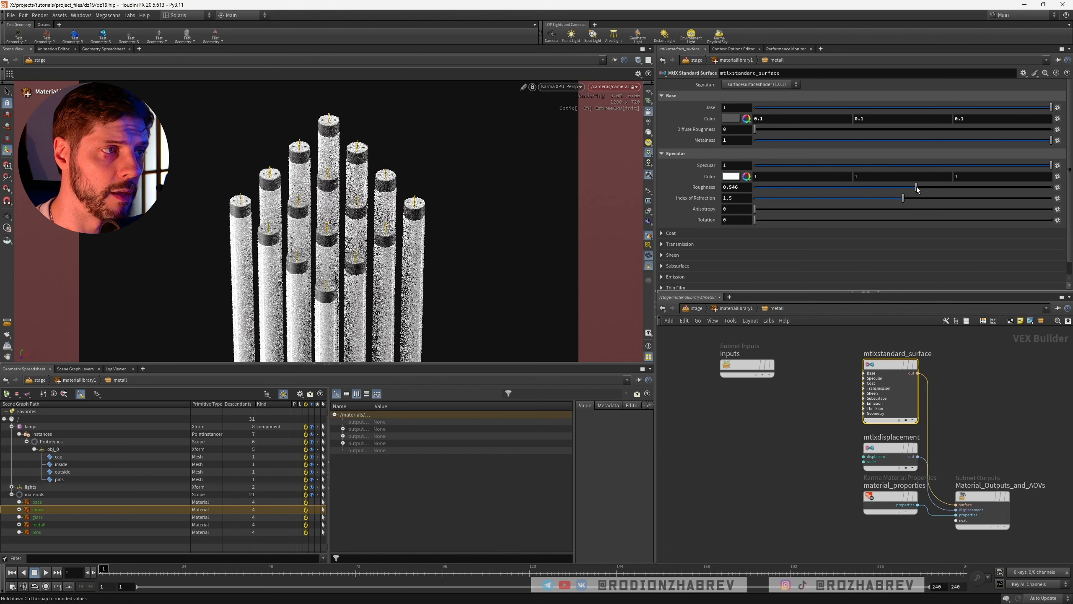
drag(917, 187, 901, 187)
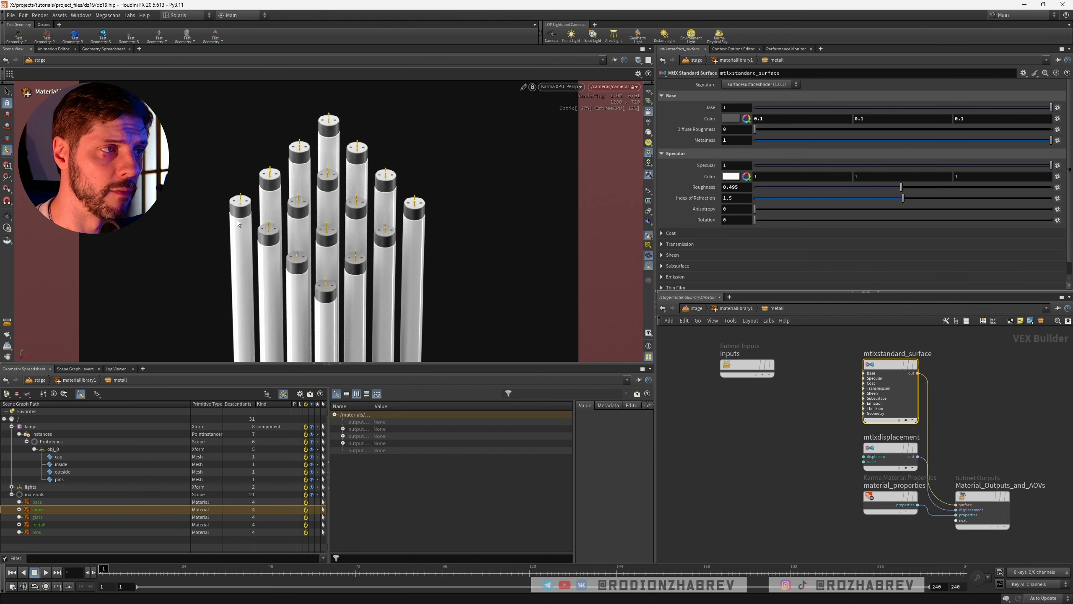
key(ctrl+s)
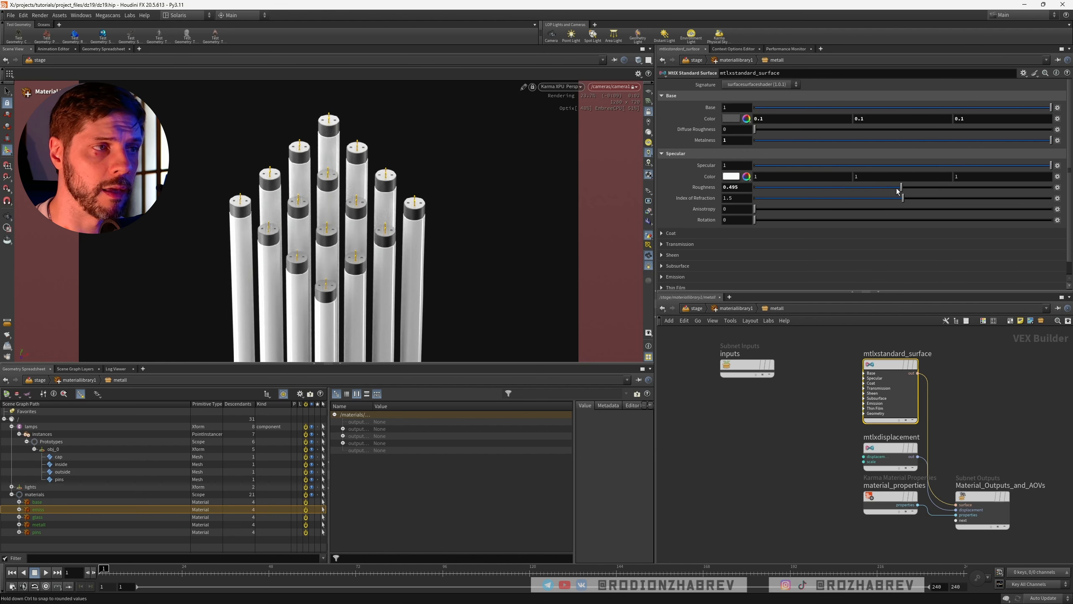
Bypass the key_light node in the stage network
key(alt+Tab)
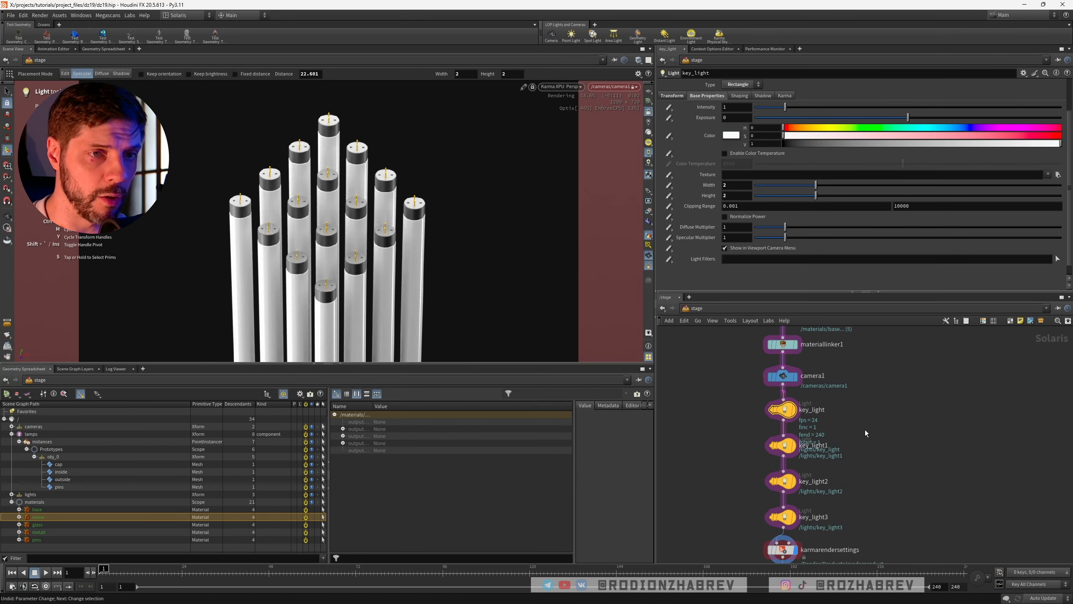
key(q)
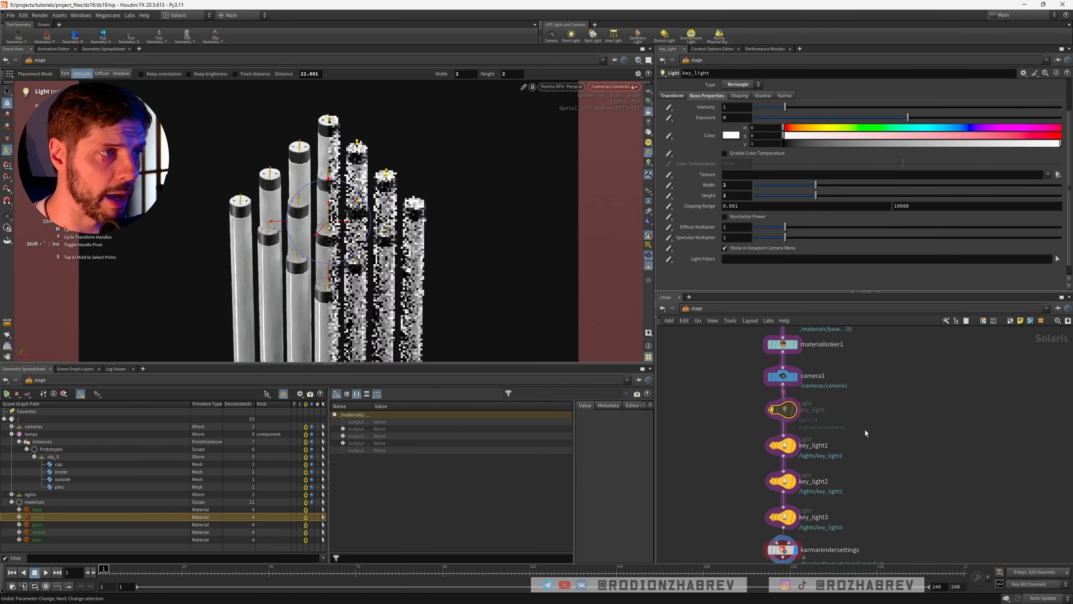
middle_drag(860, 443, 869, 419)
Set the intensity of key_light1 to 2000
click(797, 421)
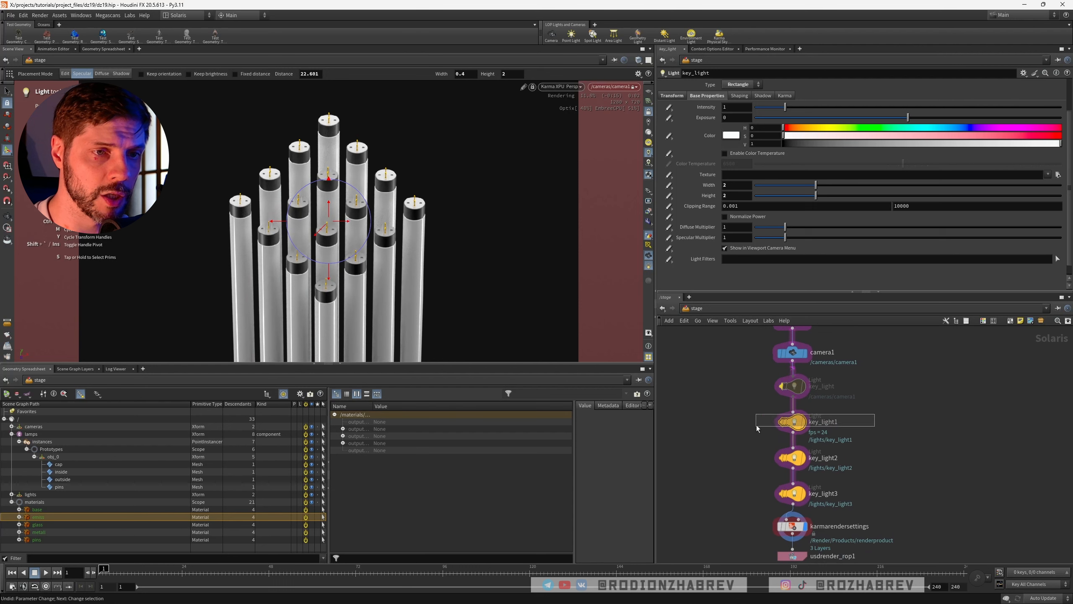
double_click(740, 150)
text(20)
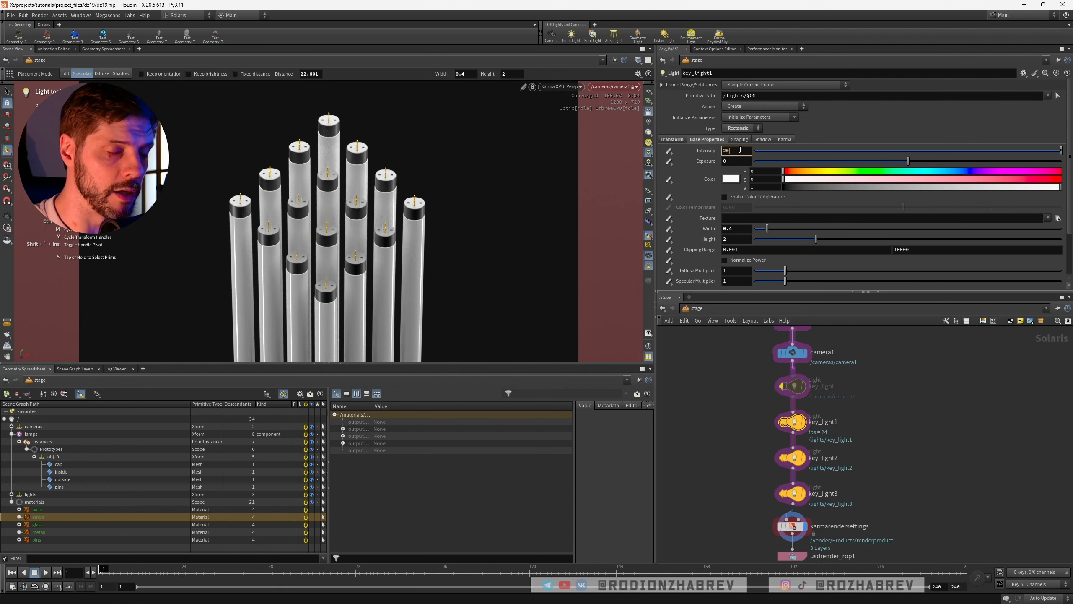
text(00)
key(Return)
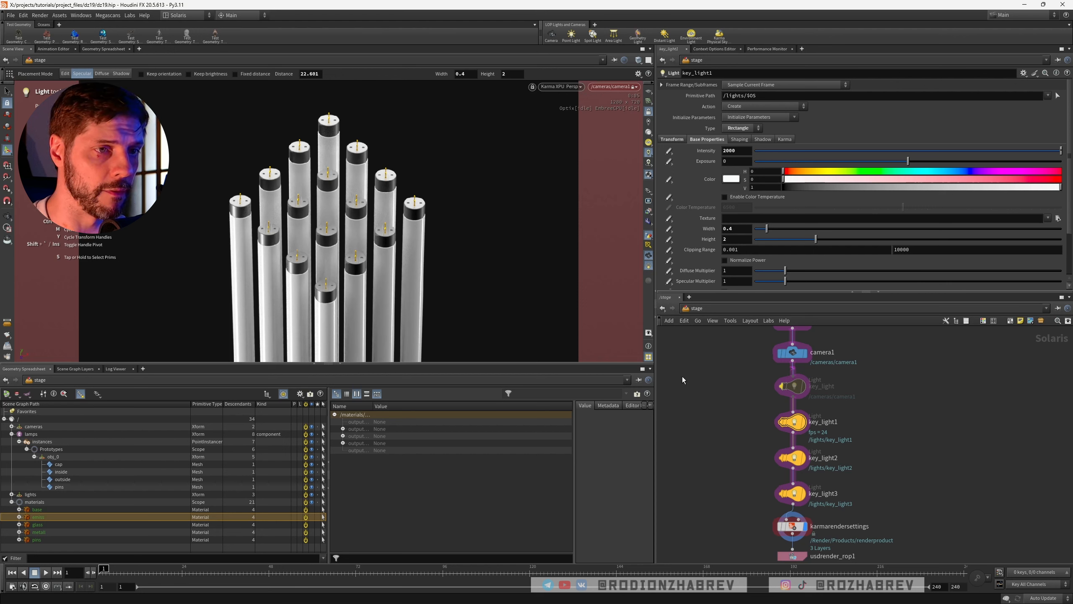
key(ctrl+z)
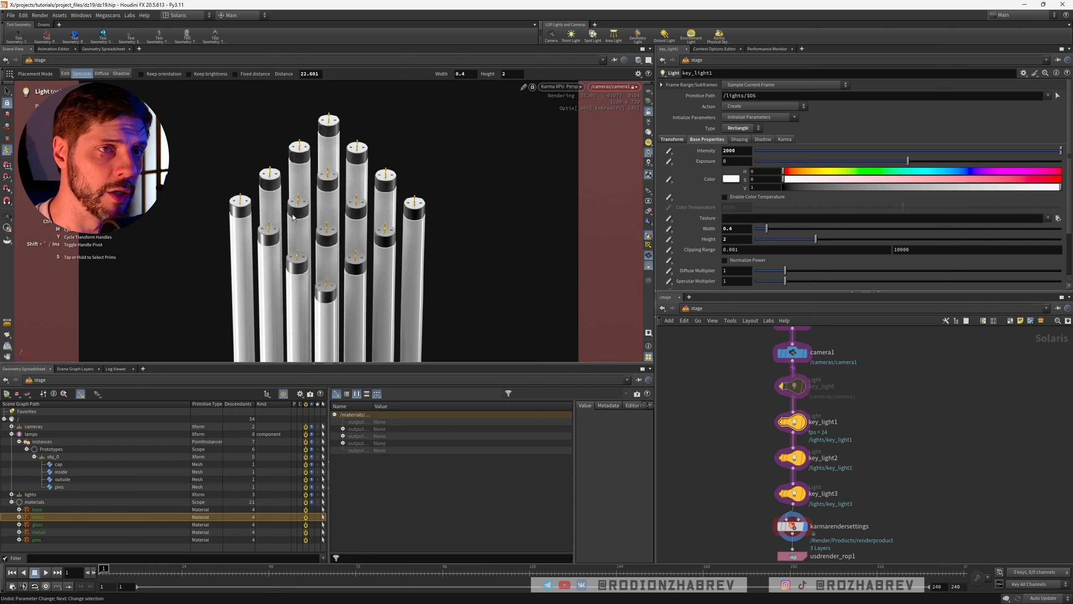
Try a width of 1 on key_light1 and settle on a width of 2
double_click(738, 228)
text(1)
key(Return)
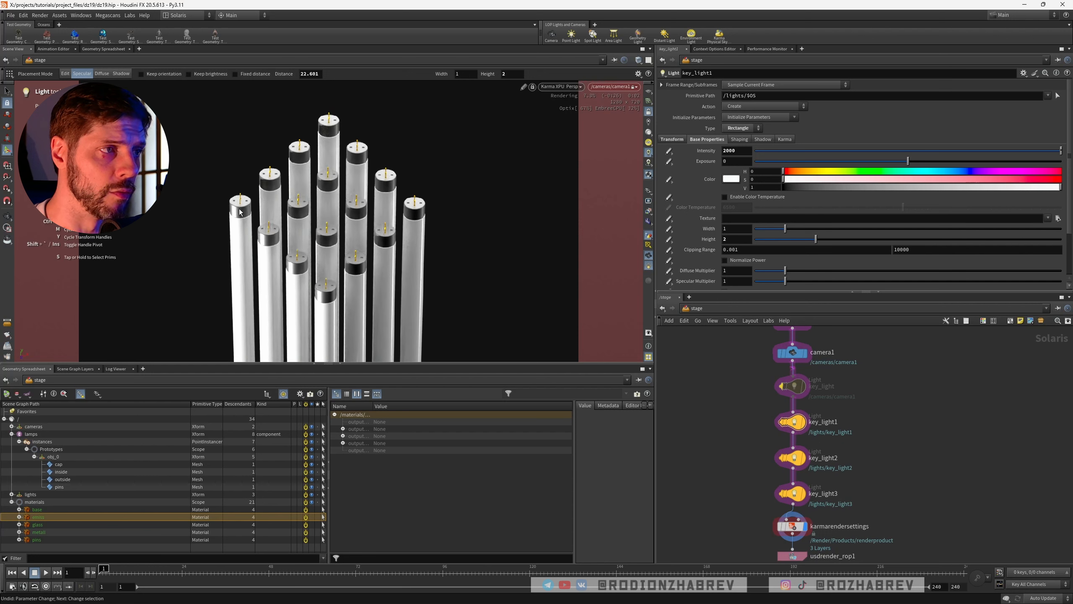
double_click(728, 231)
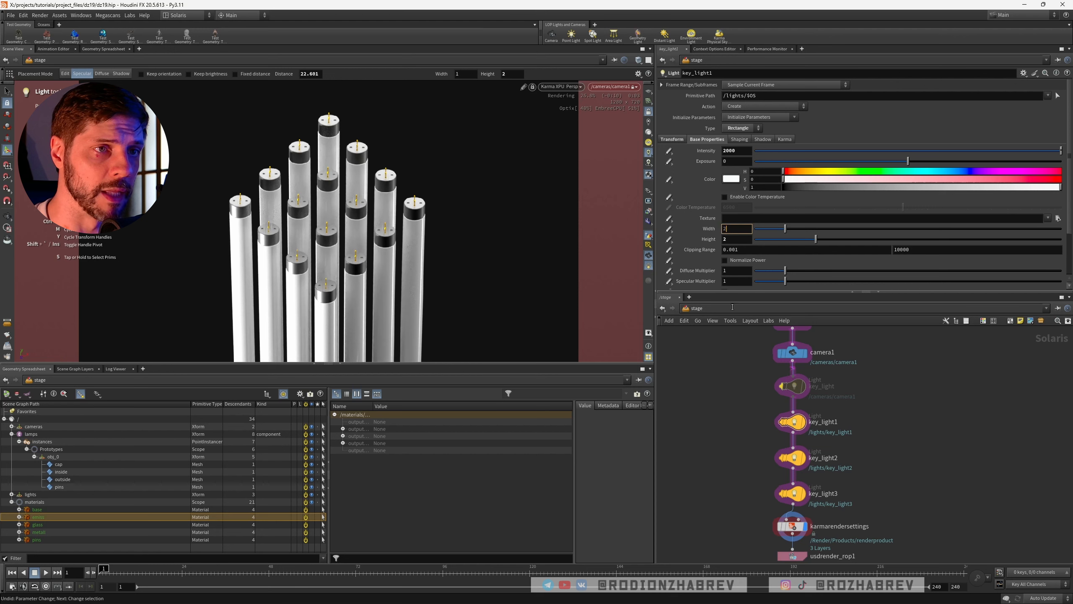
text(2)
key(Return)
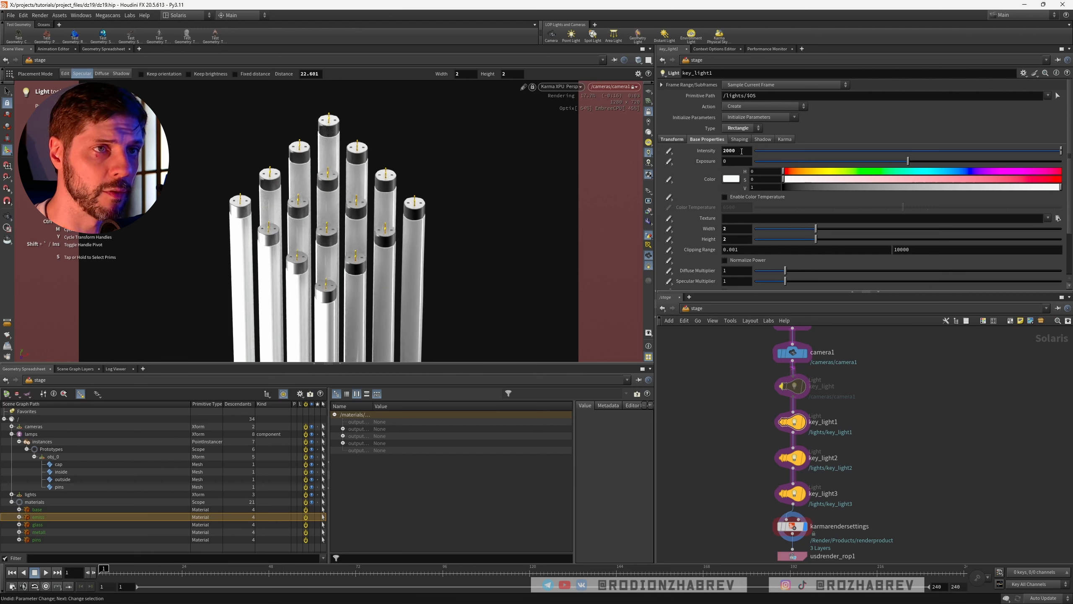
Compare key_light1 at intensities of 1000 and 500, and settle on 1000
double_click(742, 151)
text(10)
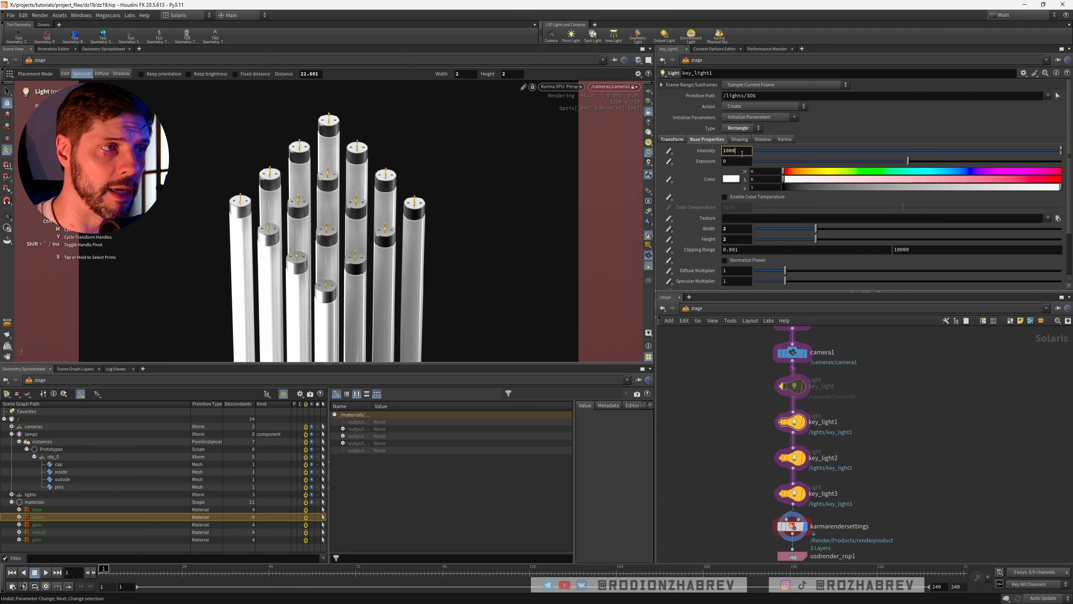
key(Return)
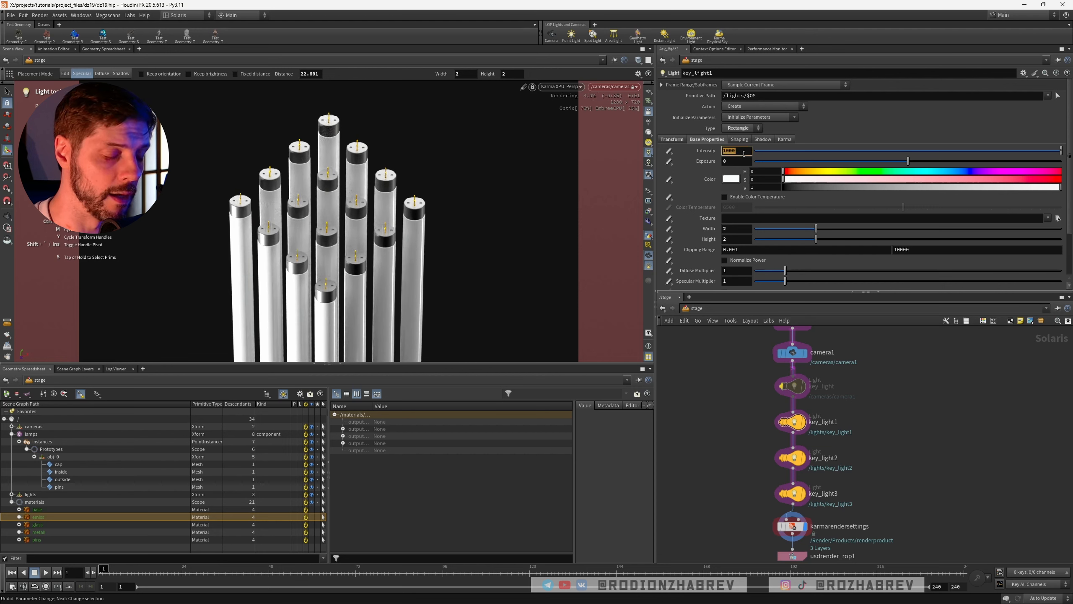
text(500)
key(Return)
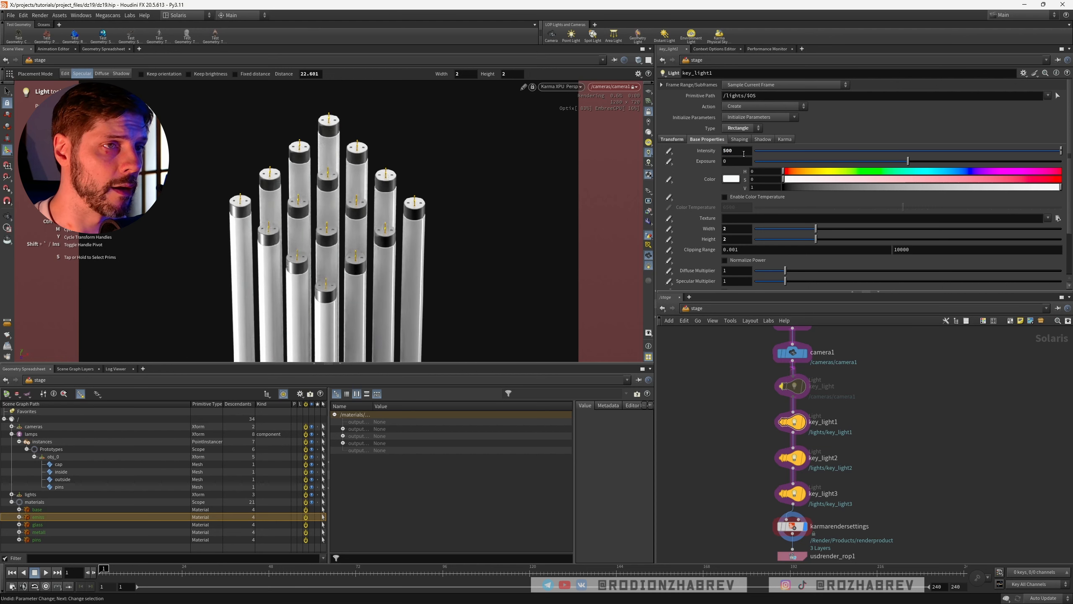
double_click(744, 154)
text(1000)
key(Return)
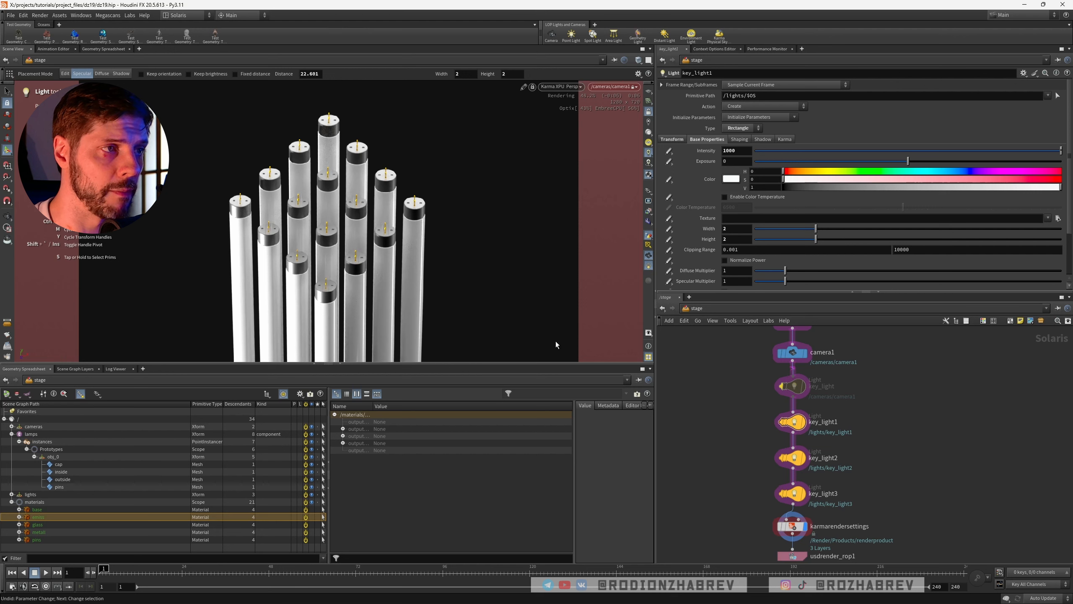
Set the width of key_light2 to 1 and save the scene
scroll(750, 461, up, 2)
click(795, 455)
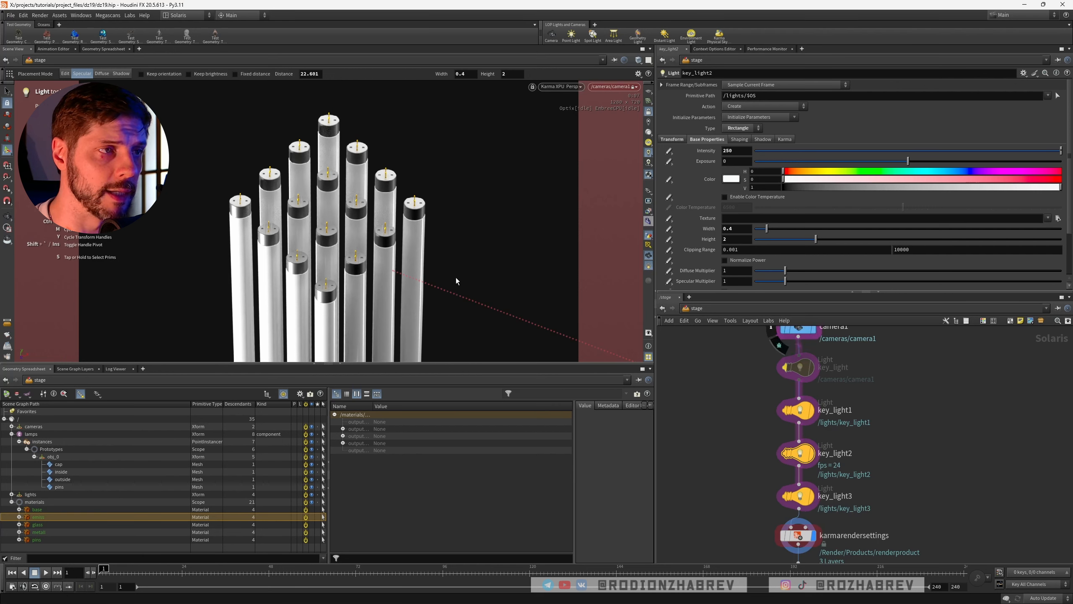
click(736, 228)
text(1)
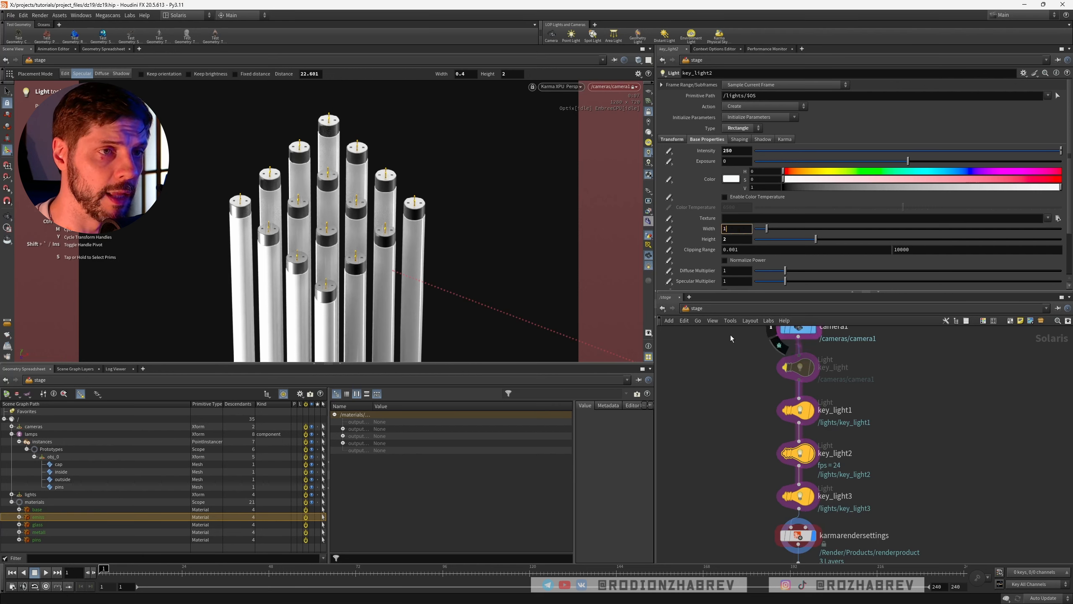
key(Return)
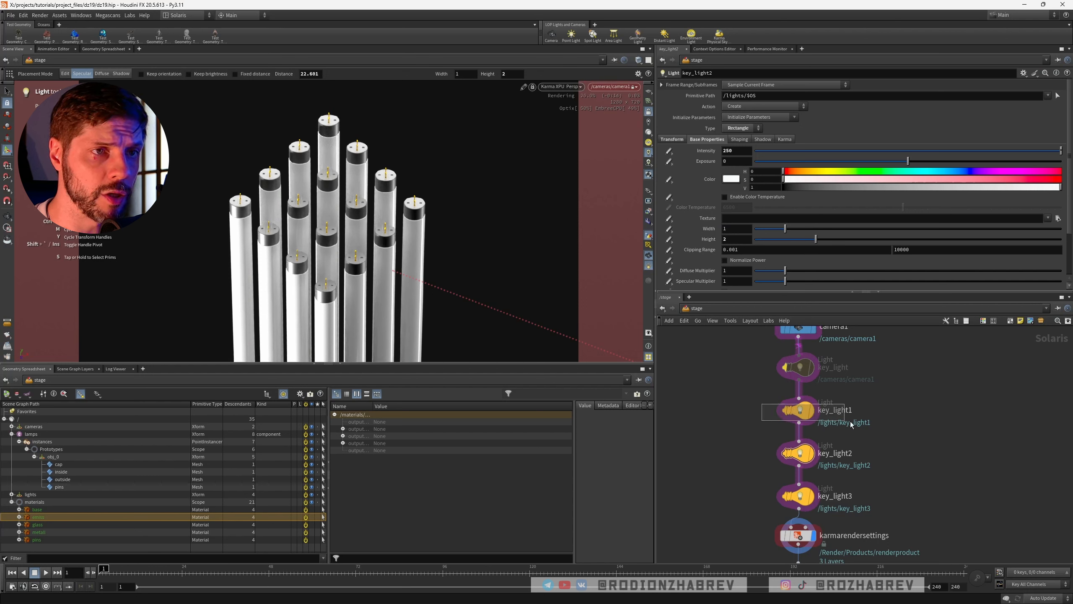
click(799, 410)
click(798, 453)
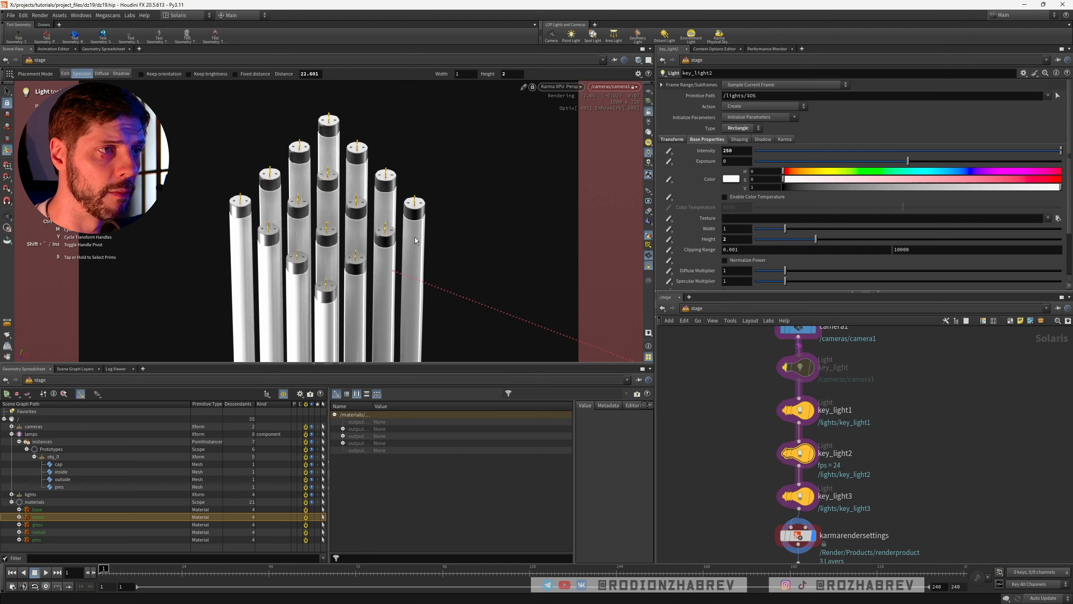
key(ctrl+s)
Compare the render with key_light3 bypassed and enabled, leaving the light enabled
click(794, 497)
key(b)
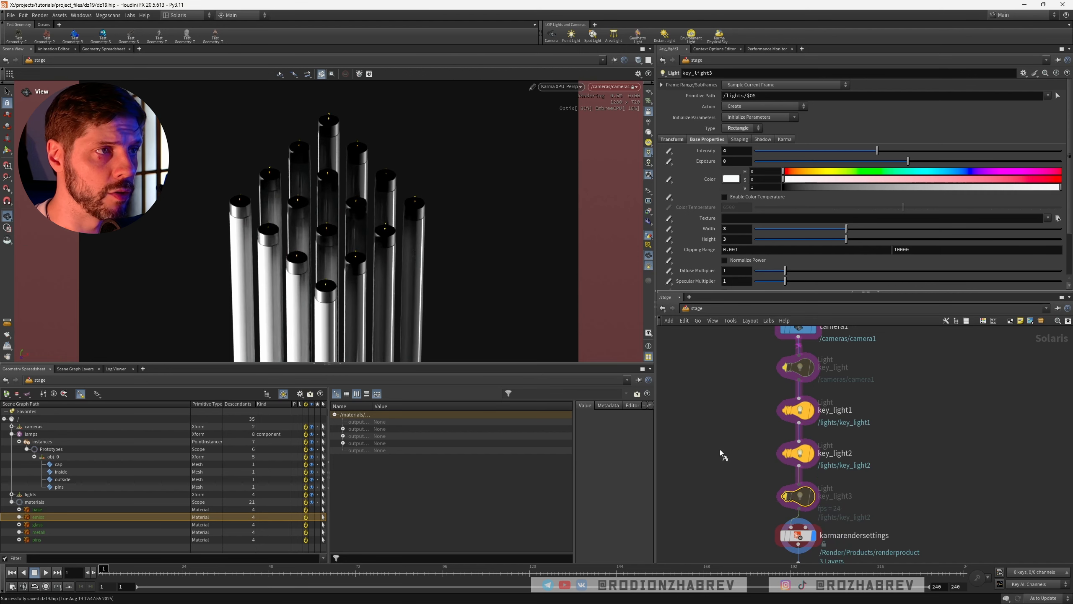
key(b)
key(b)
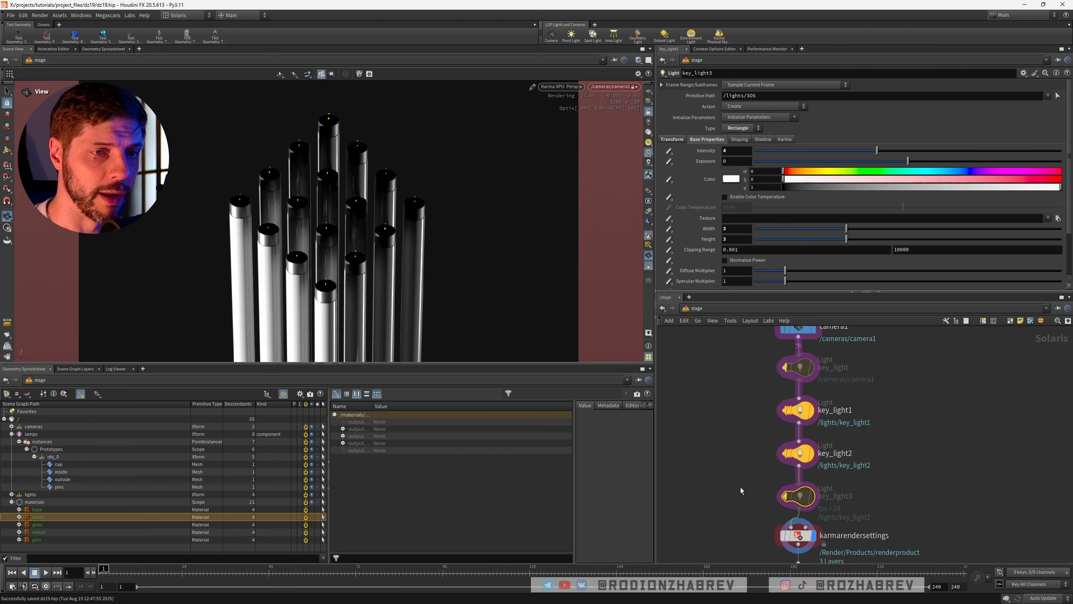
key(b)
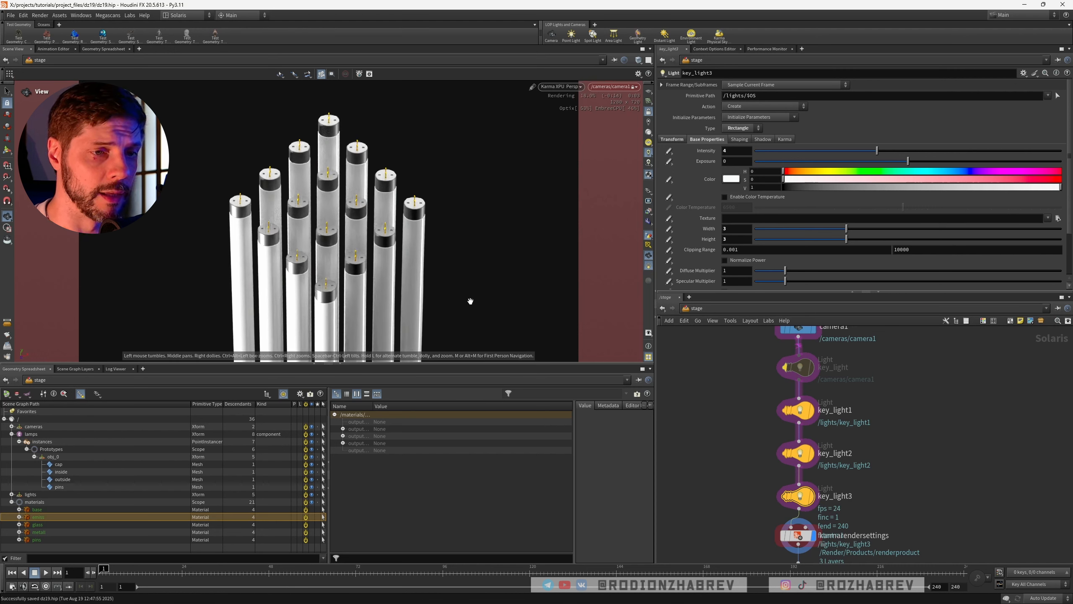
Reposition key_light3 with specular placement so it reflects on the cap of the lamp just right of the rearmost one
key(Return)
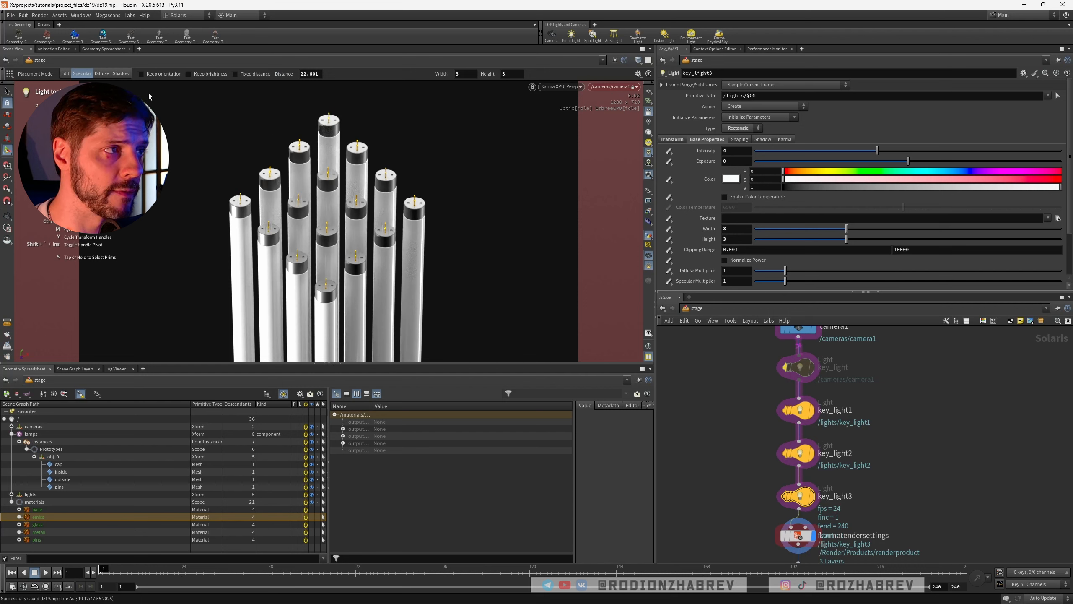
click(364, 147)
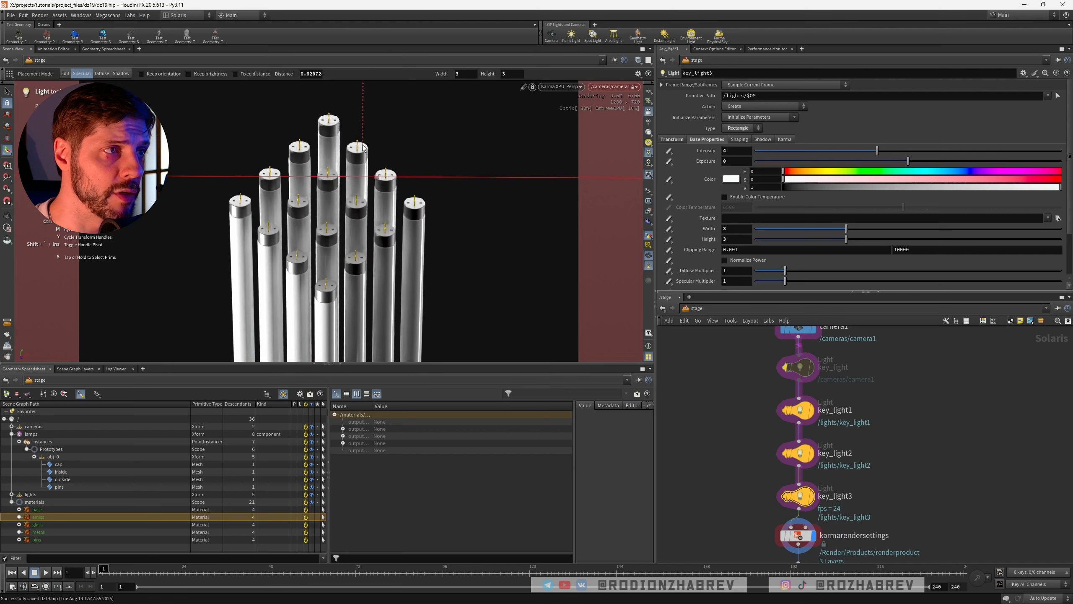
click(362, 146)
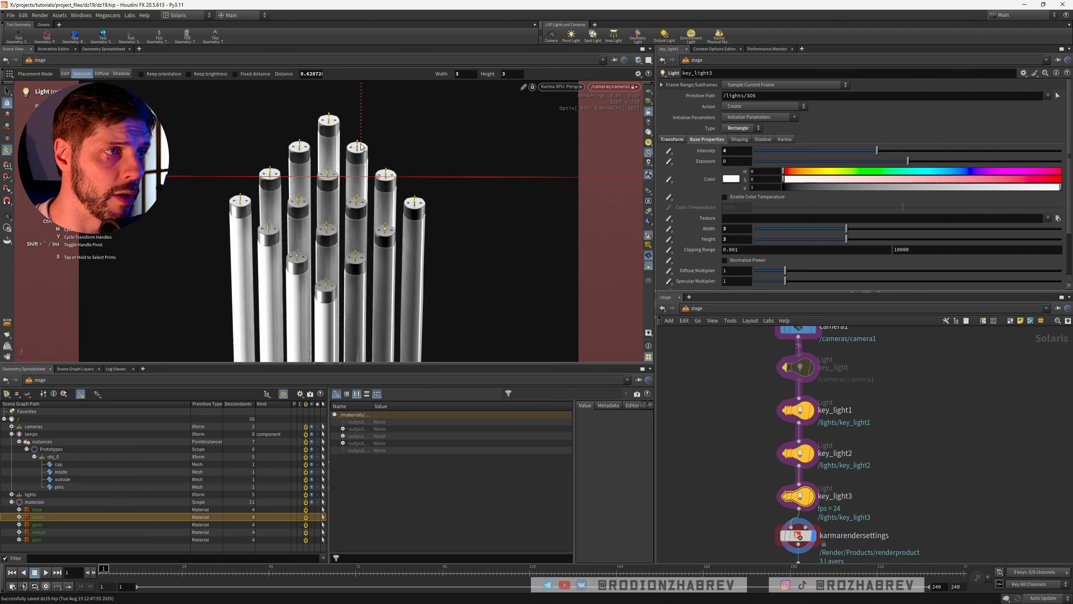
drag(361, 143, 362, 145)
key(Escape)
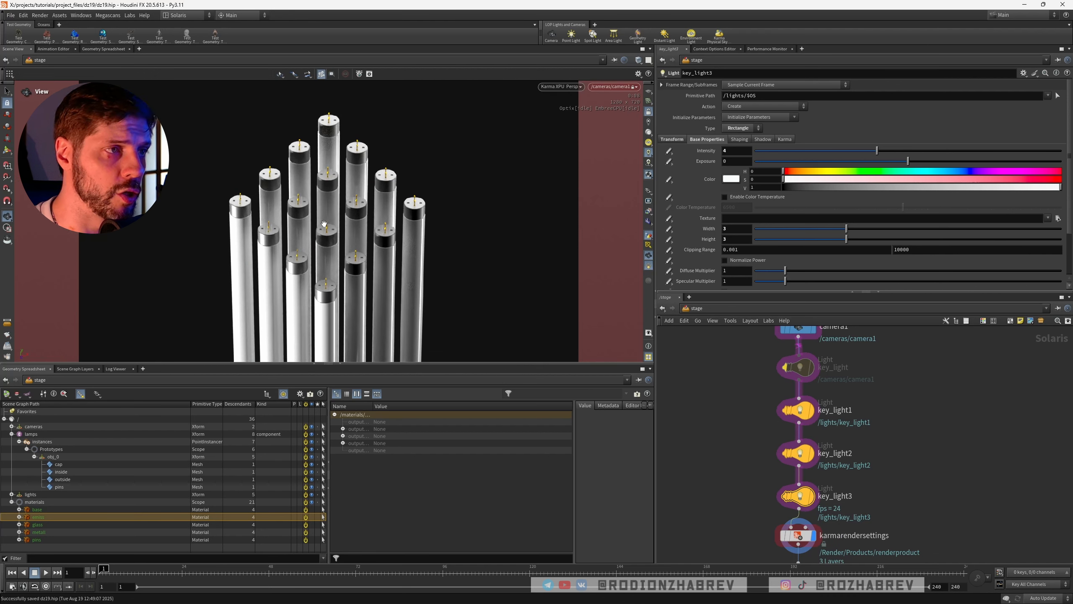
Open the geometry network inside the lamps node and display the polybevel1 node
scroll(722, 400, down, 4)
middle_drag(743, 332, 727, 394)
scroll(728, 395, up, 3)
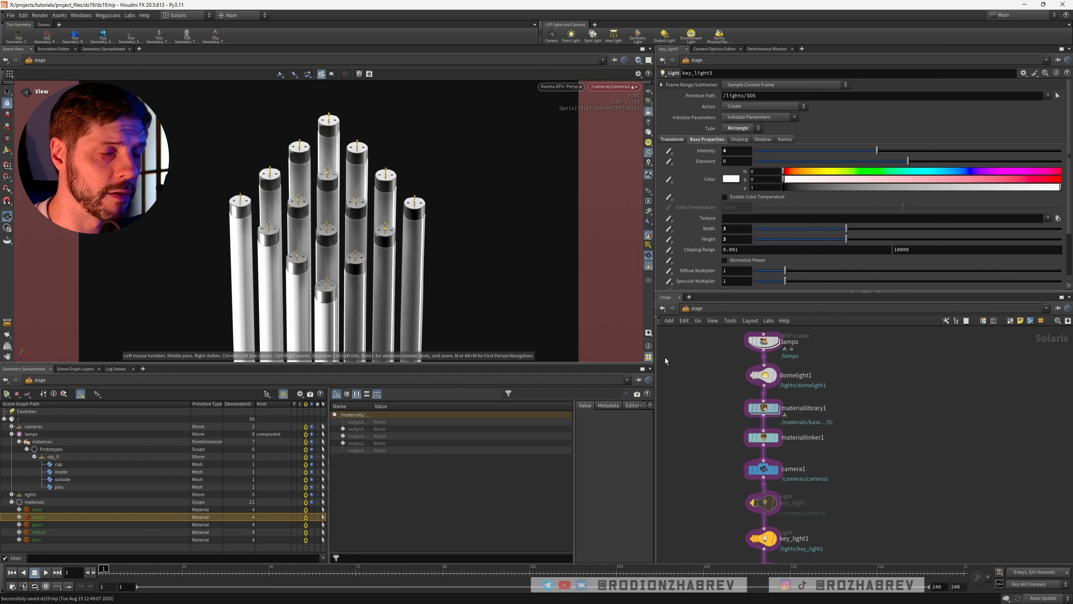
middle_drag(700, 380, 699, 384)
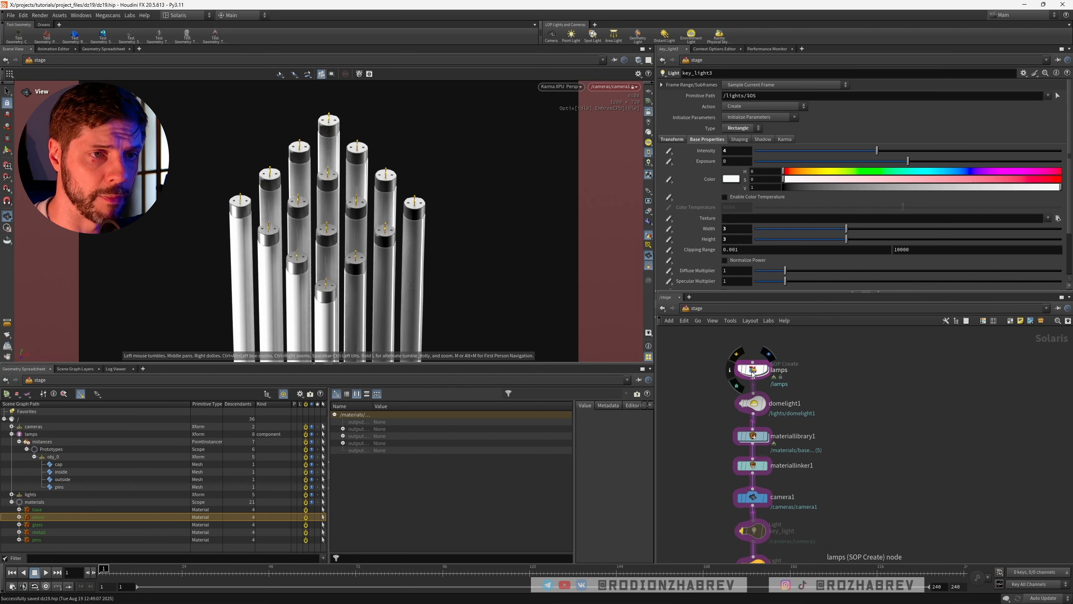
double_click(761, 381)
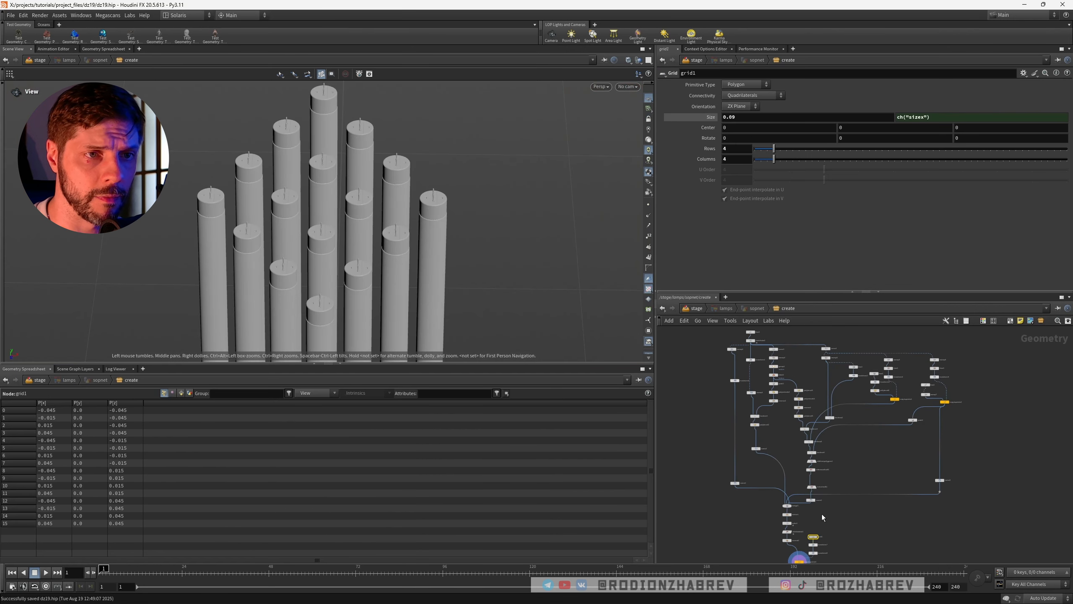
scroll(786, 477, up, 5)
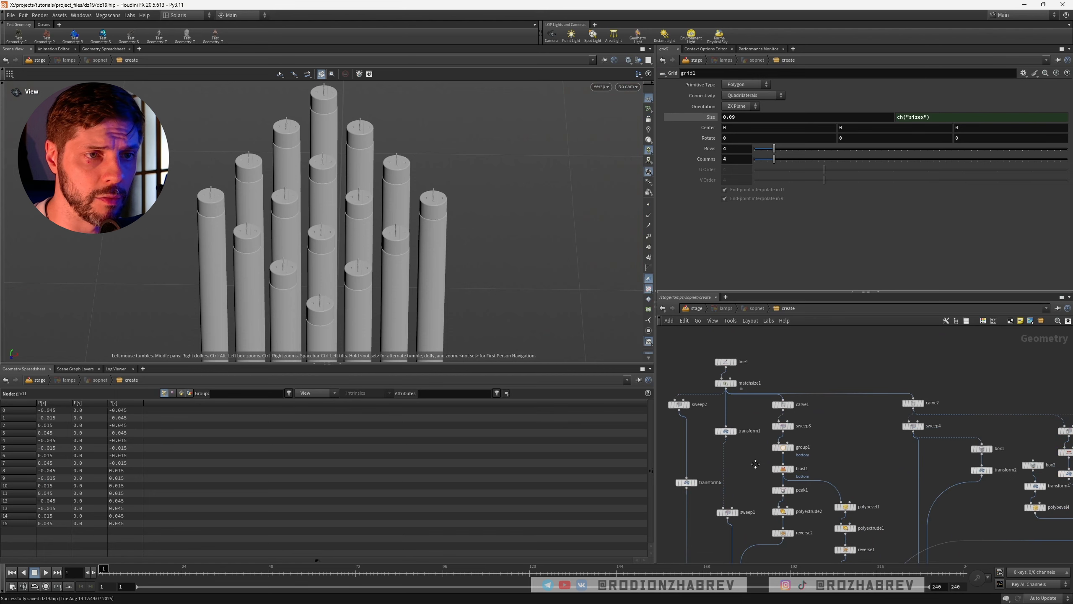
scroll(768, 489, up, 6)
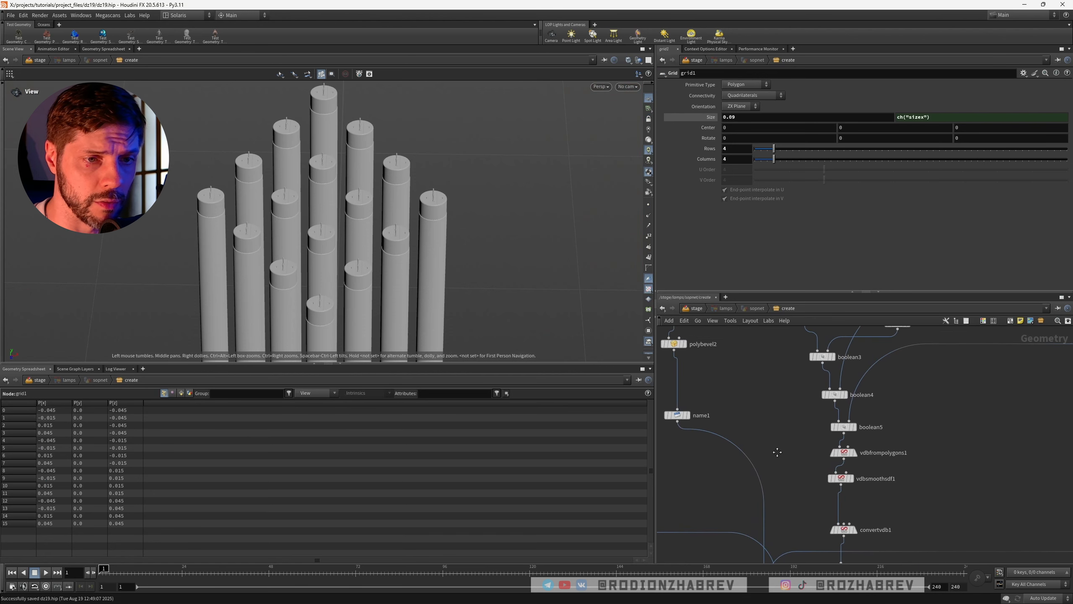
scroll(800, 411, down, 5)
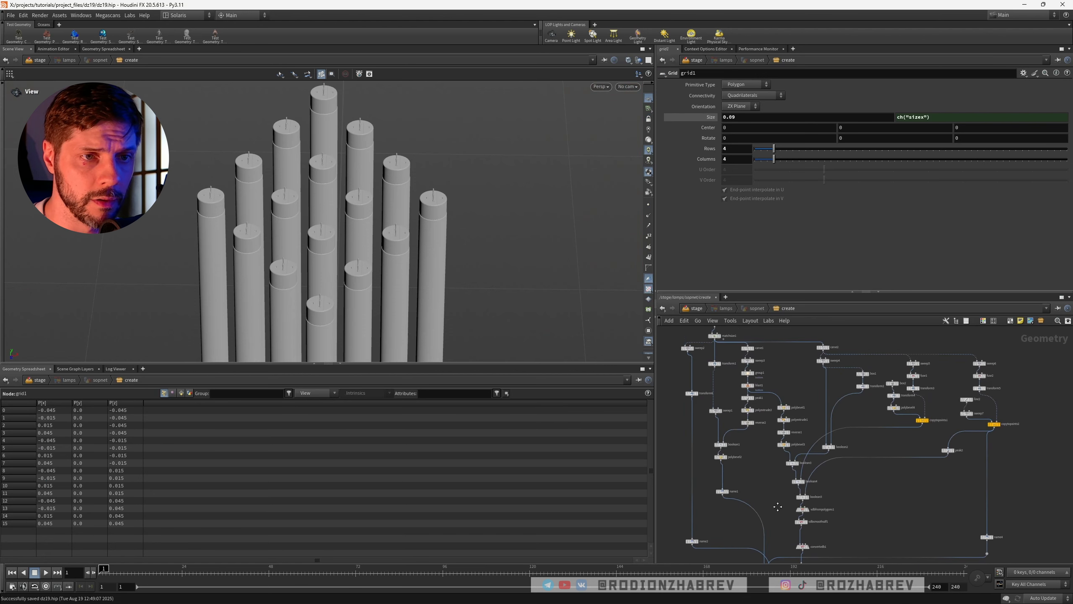
scroll(800, 412, up, 3)
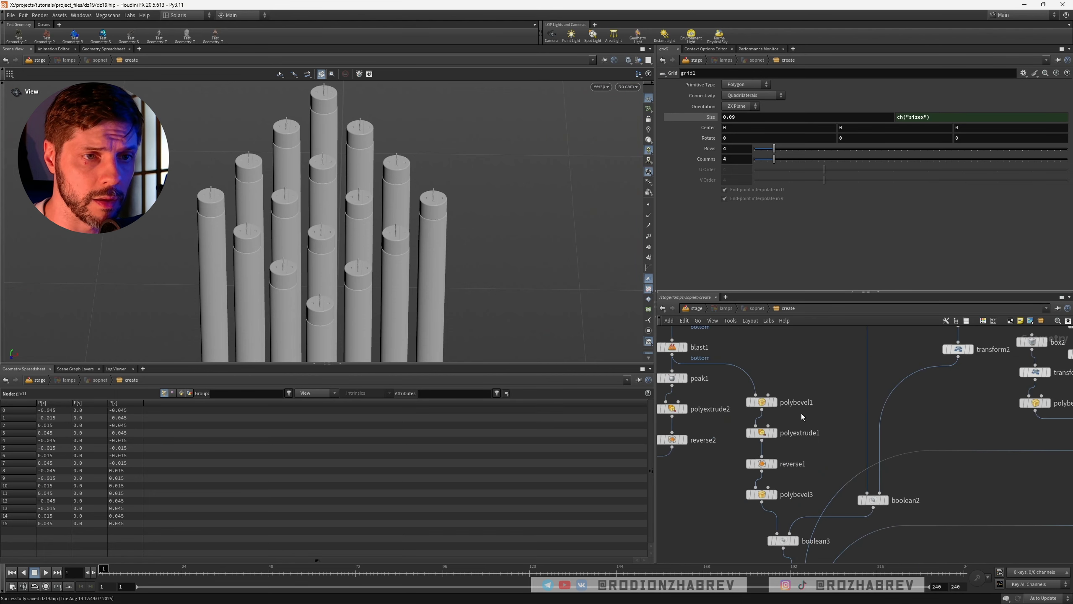
click(775, 403)
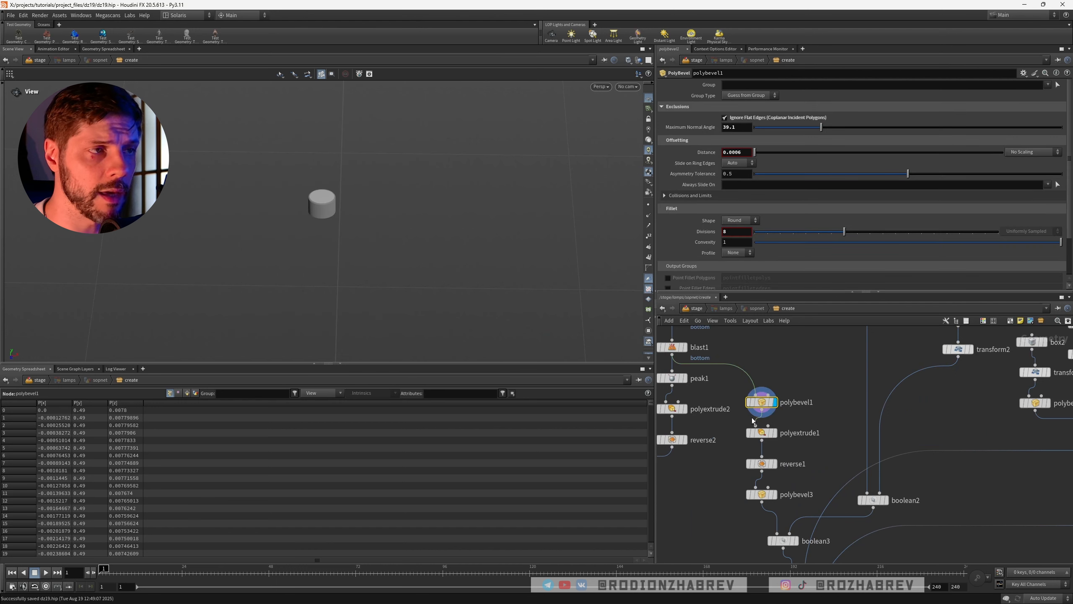
Set the offset distance of polybevel1 to 0.0012
click(739, 153)
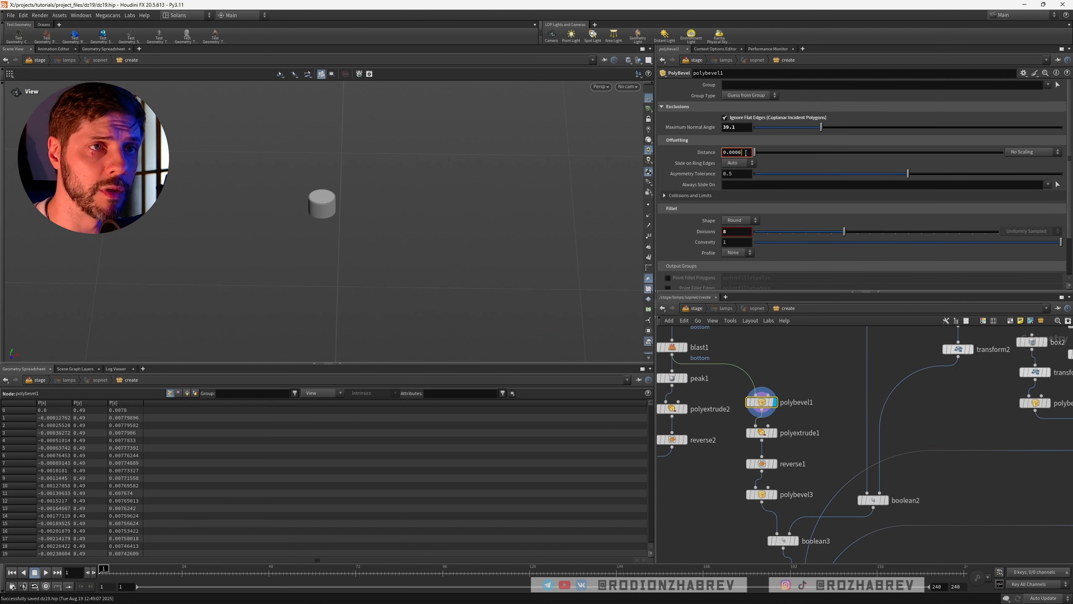
key(BackSpace)
key(BackSpace)
text(12)
key(Return)
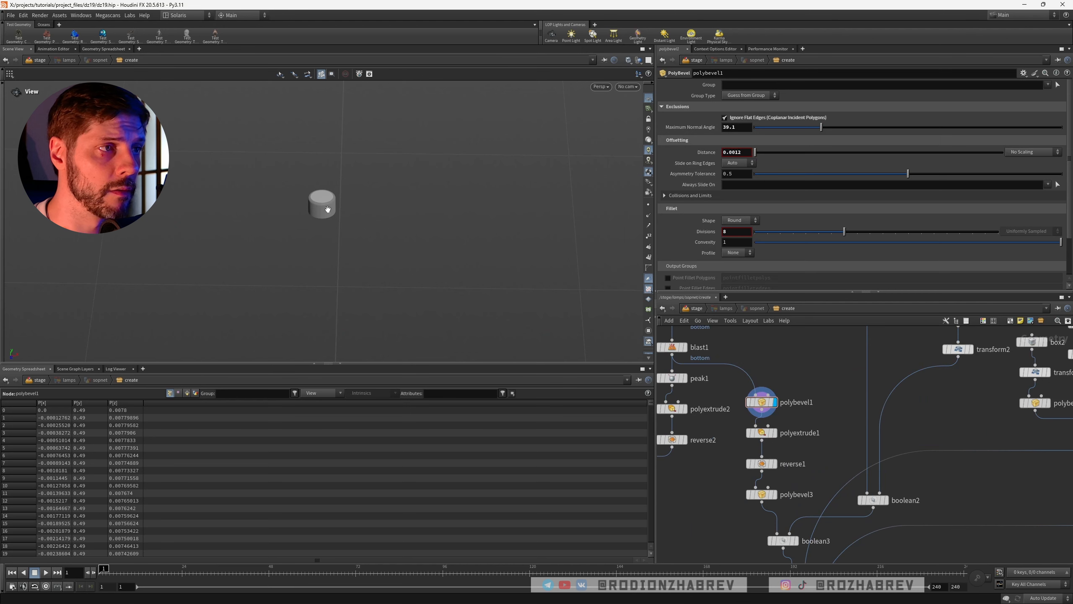
Inspect the cap's rounded edge up close and set the polybevel1 distance to 0.0015
mouse_move(327, 209)
right_down()
mouse_move(691, 185)
mouse_move(509, 193)
right_up()
mouse_move(422, 204)
mouse_down()
mouse_move(437, 173)
mouse_move(448, 182)
mouse_up()
right_drag(449, 183, 337, 205)
click(738, 152)
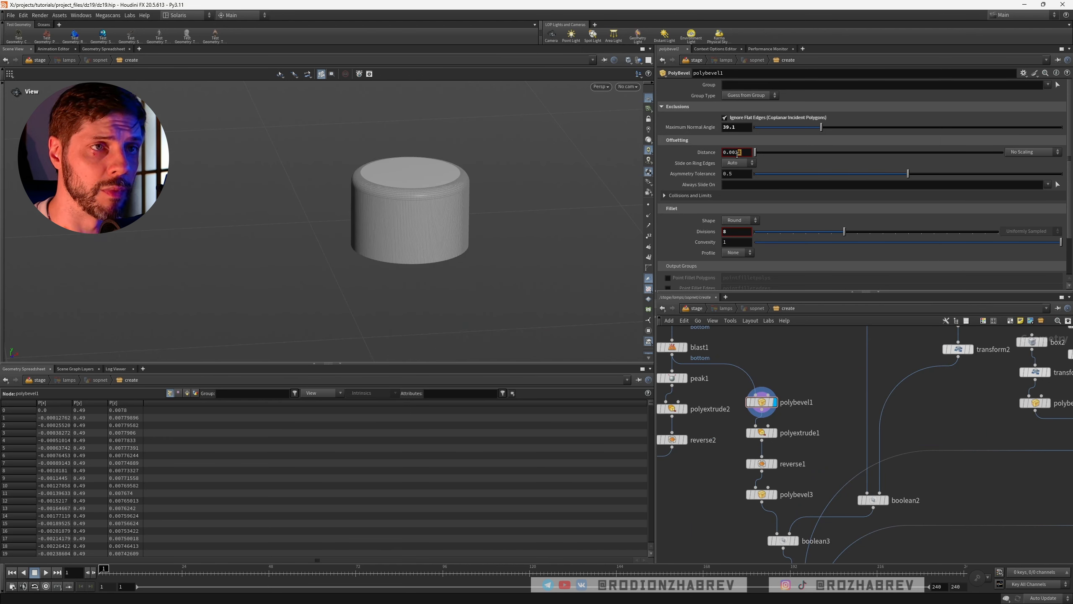
text(5)
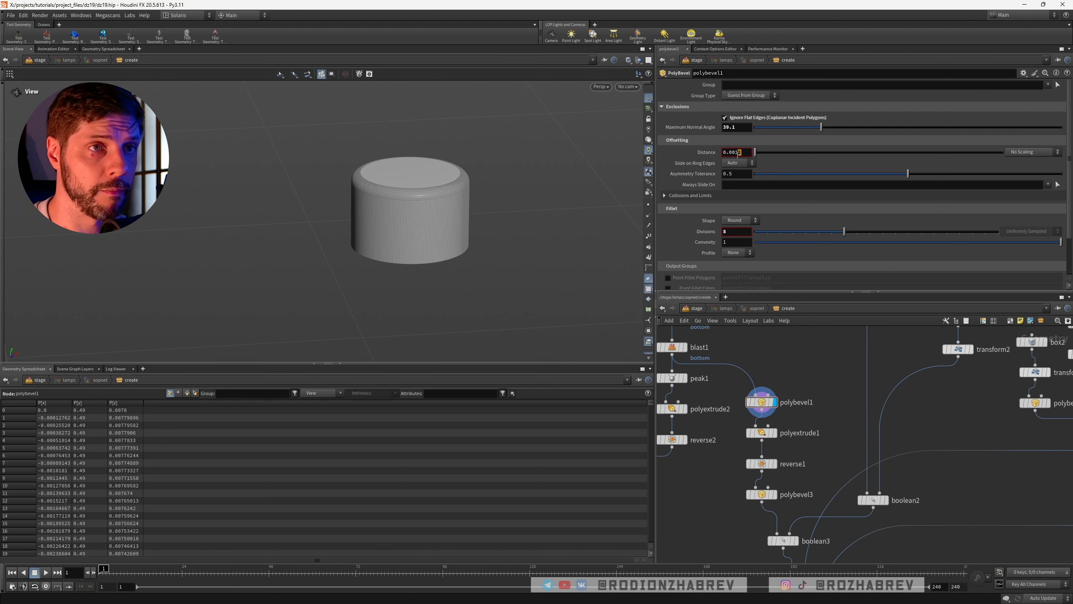
key(Return)
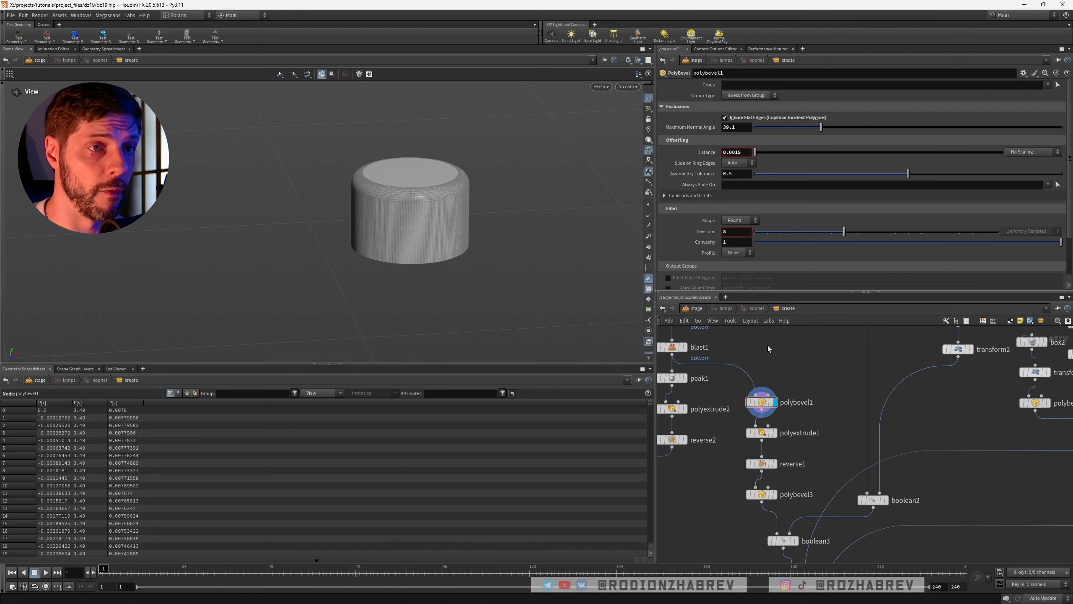
Add an Output node after copytopoints3 in the lamps network, return to the stage level and save the scene
key(u)
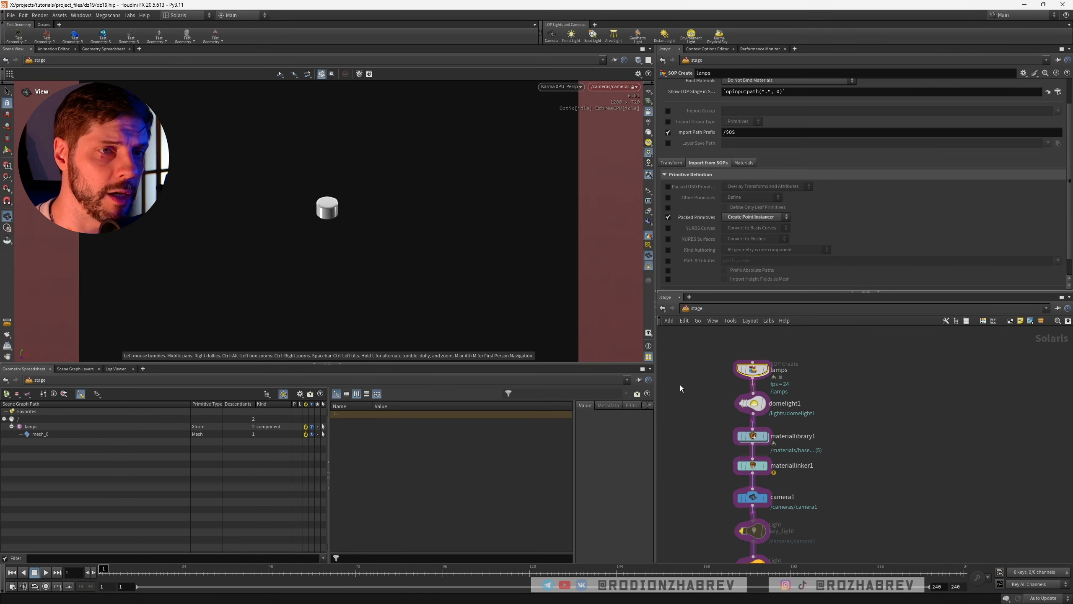
double_click(753, 369)
scroll(854, 456, up, 6)
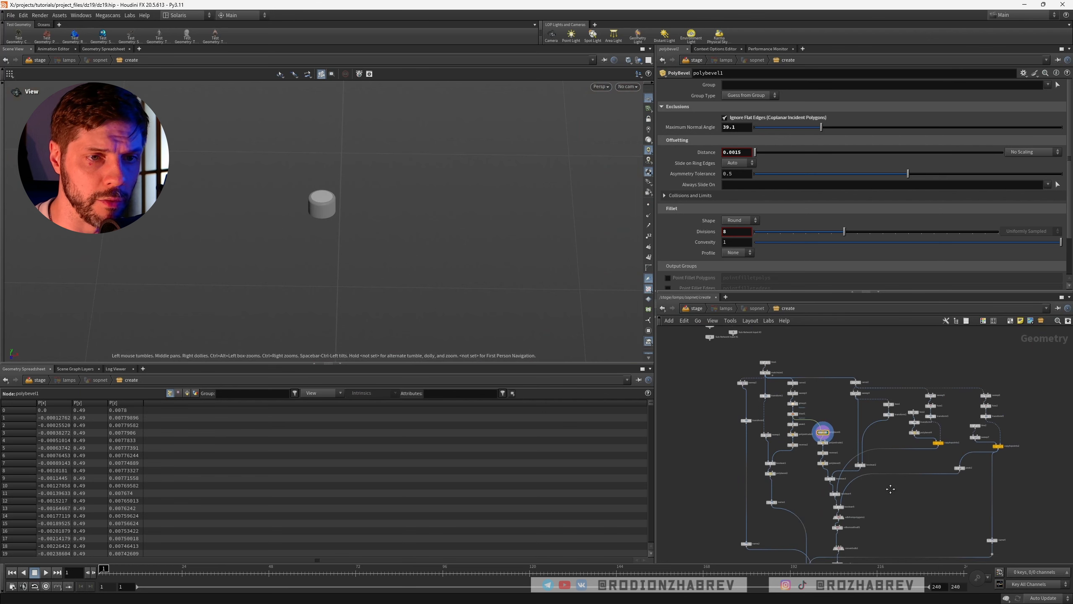
drag(752, 411, 839, 450)
key(Tab)
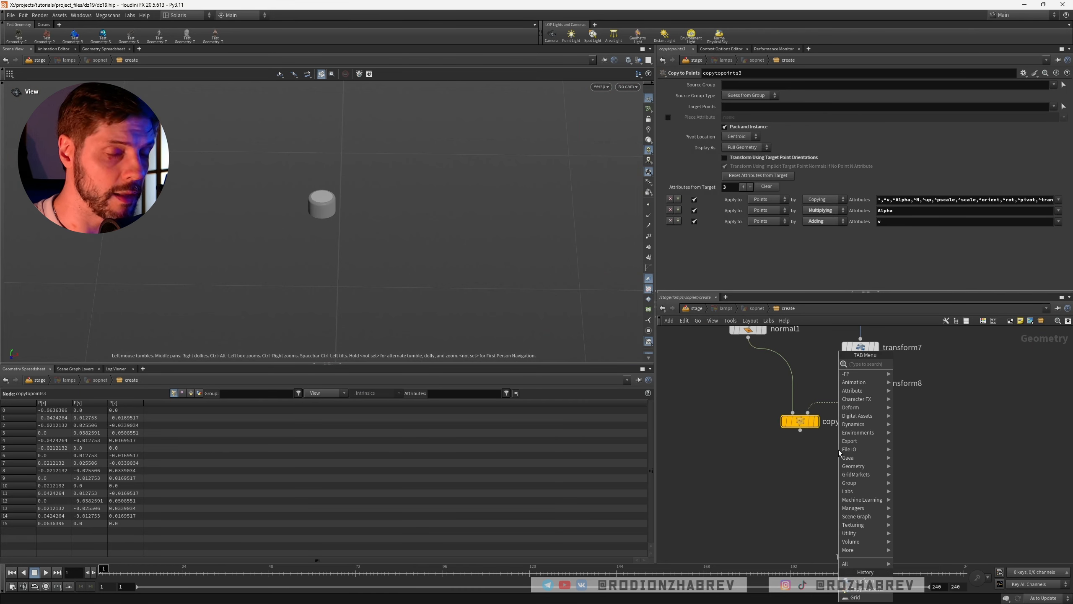
text(ou)
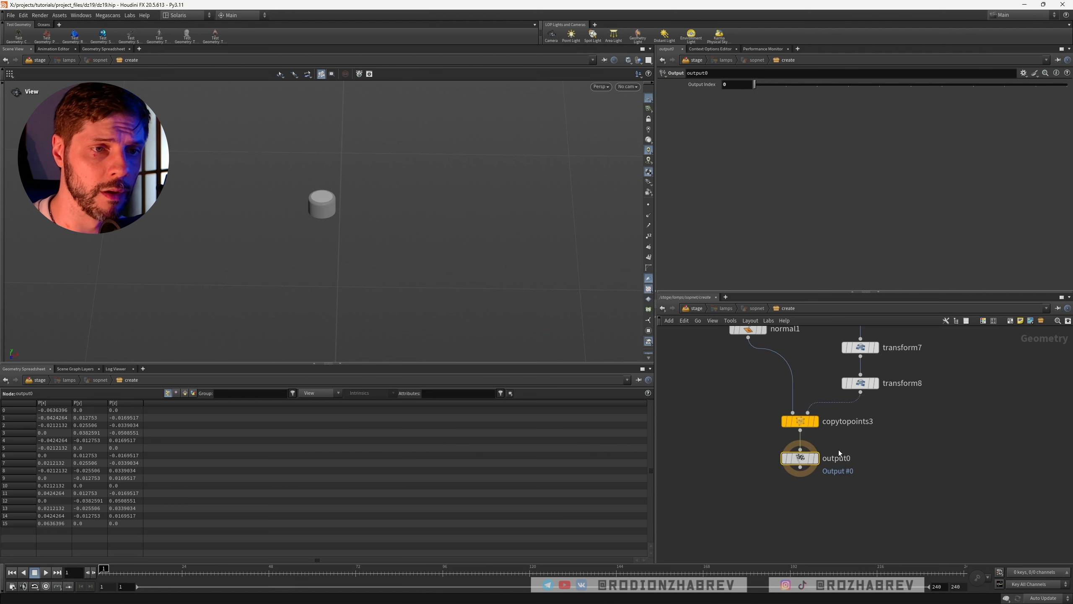
click(700, 308)
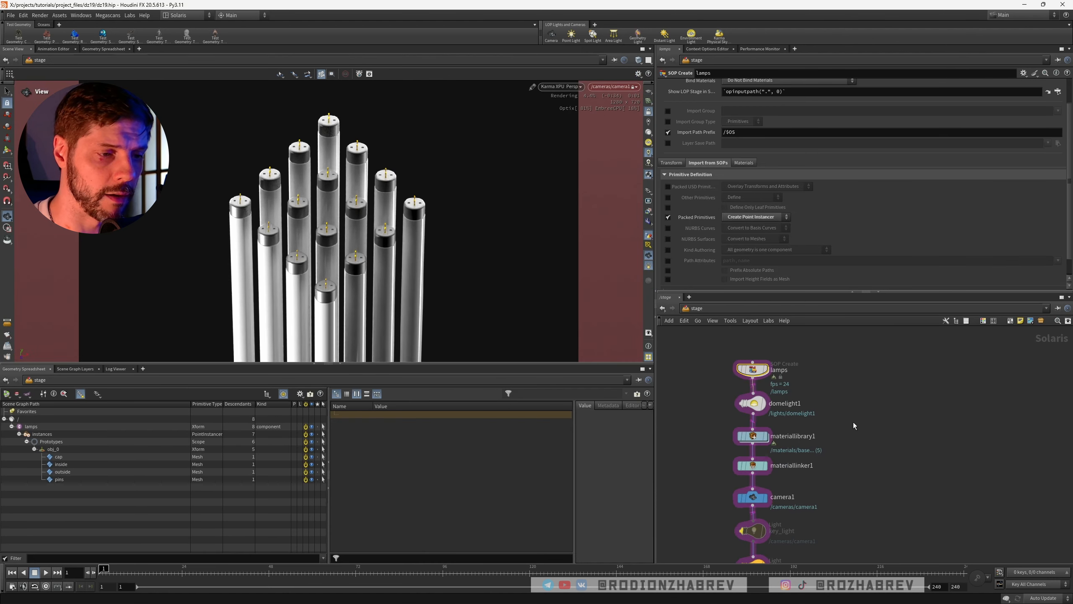
key(ctrl+s)
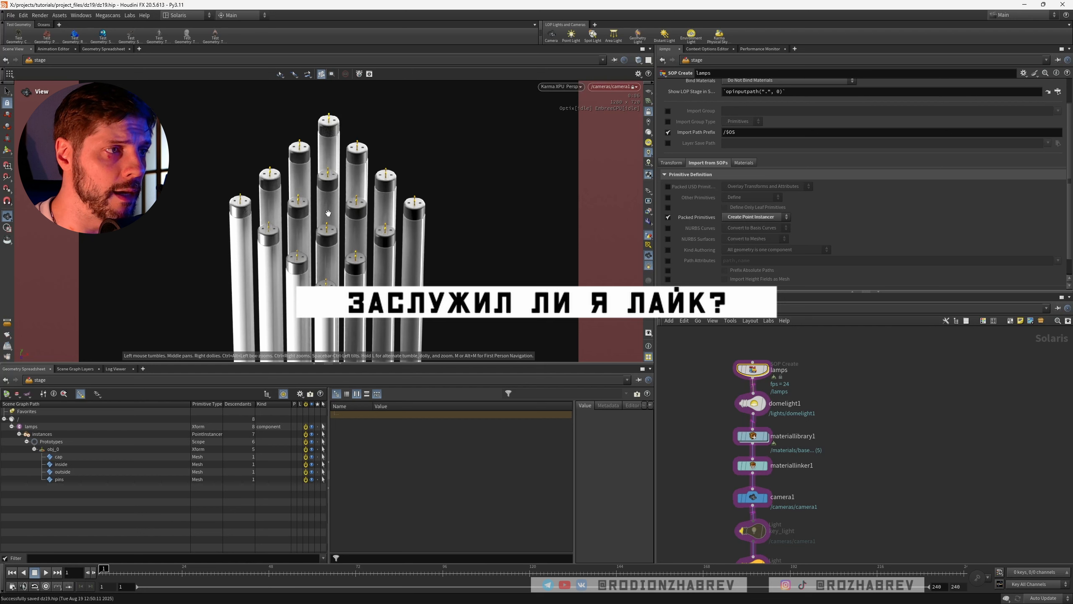
key(h)
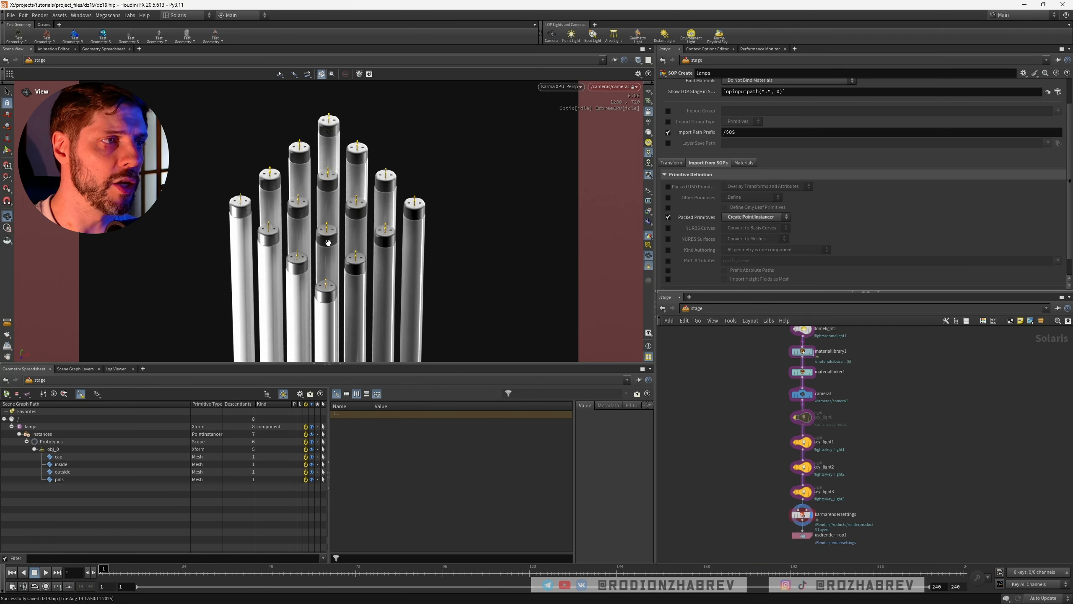
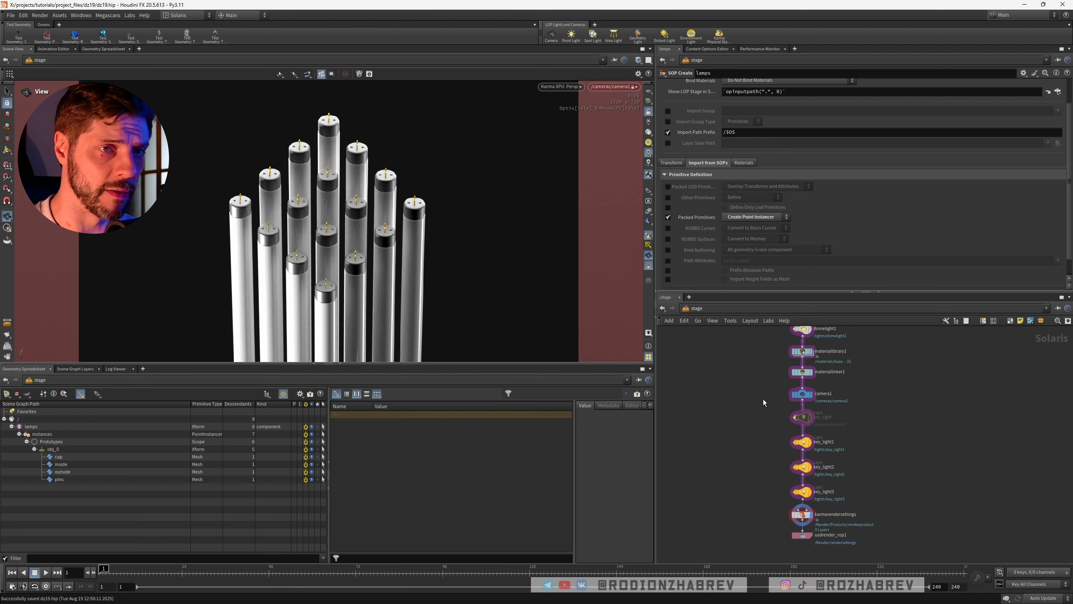
Set First U of the carve2 node inside the lamps network to 0.9997 and return to the stage level
scroll(763, 400, down, 3)
middle_drag(768, 345, 755, 384)
scroll(755, 384, up, 7)
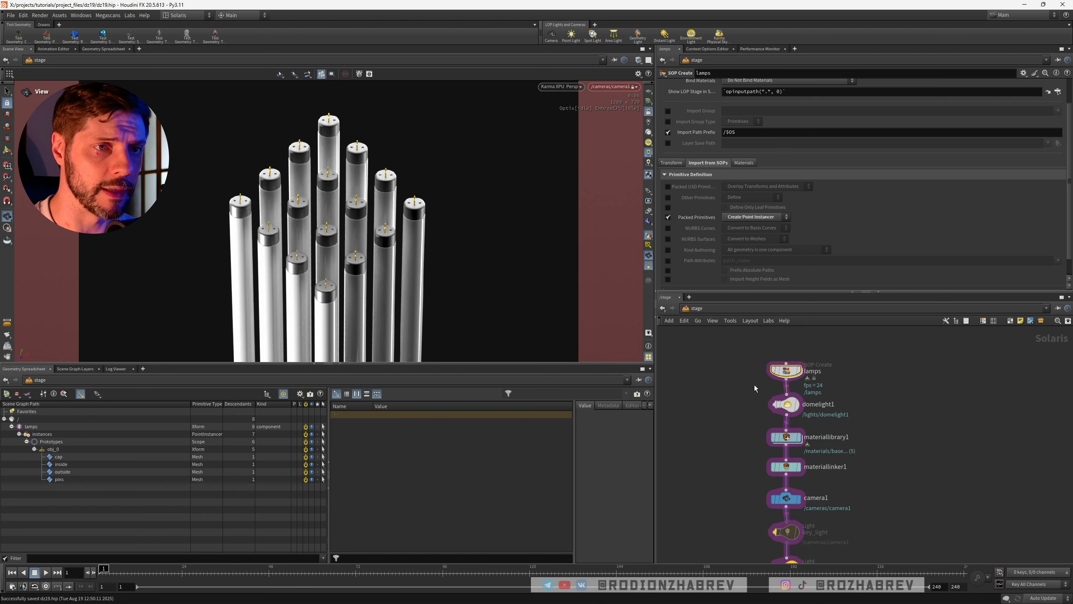
double_click(794, 368)
click(862, 376)
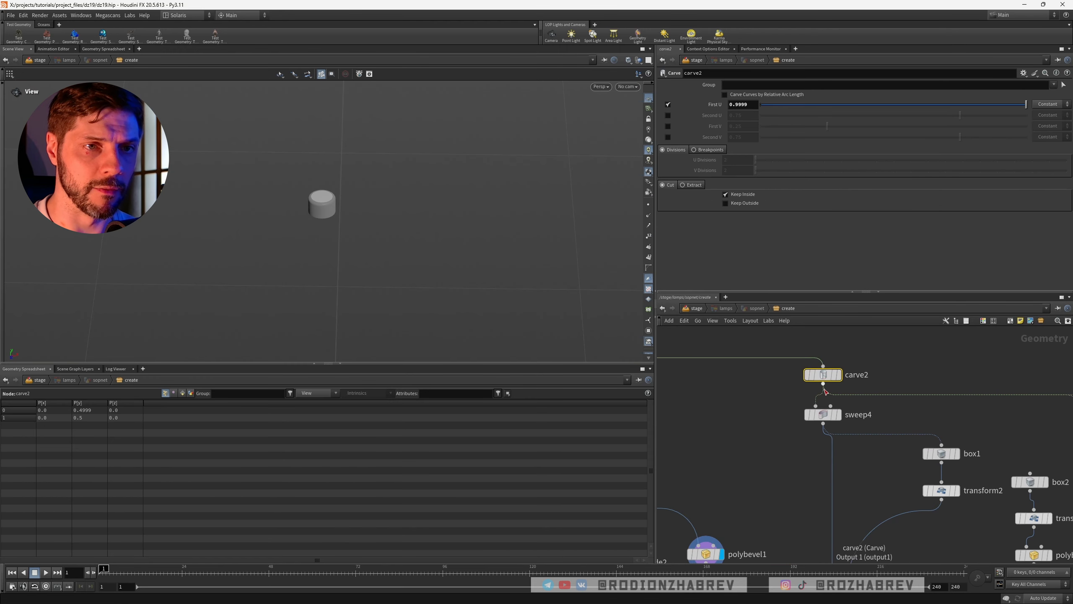
click(751, 107)
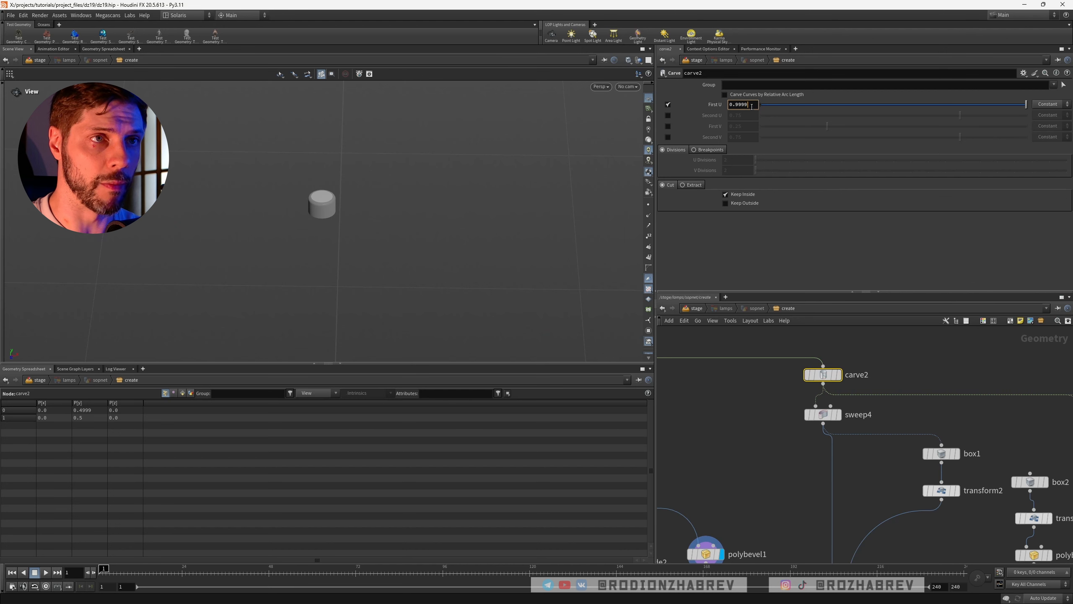
click(745, 417)
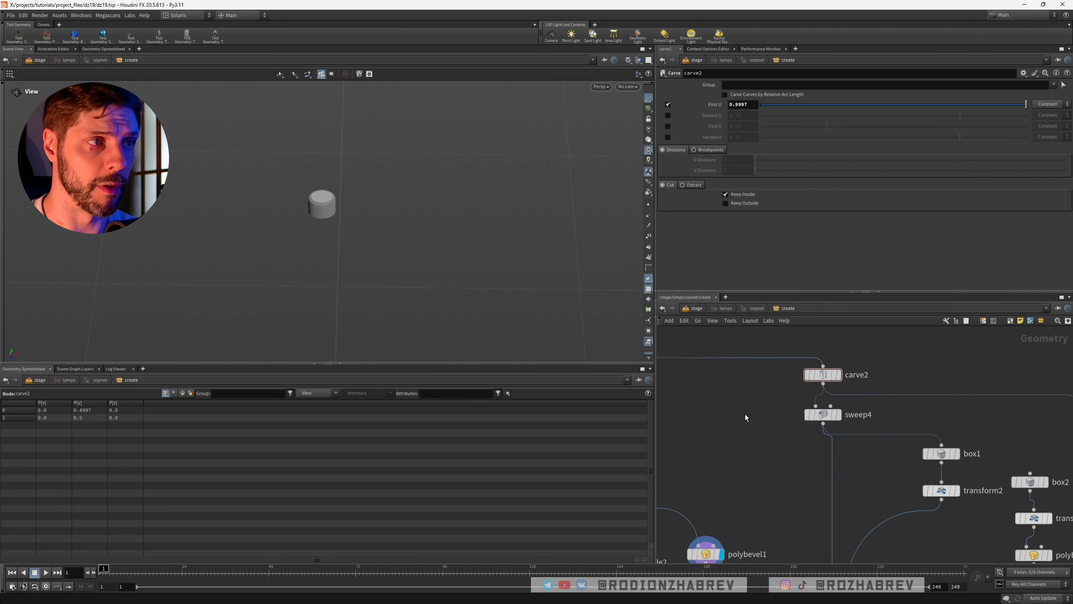
click(696, 309)
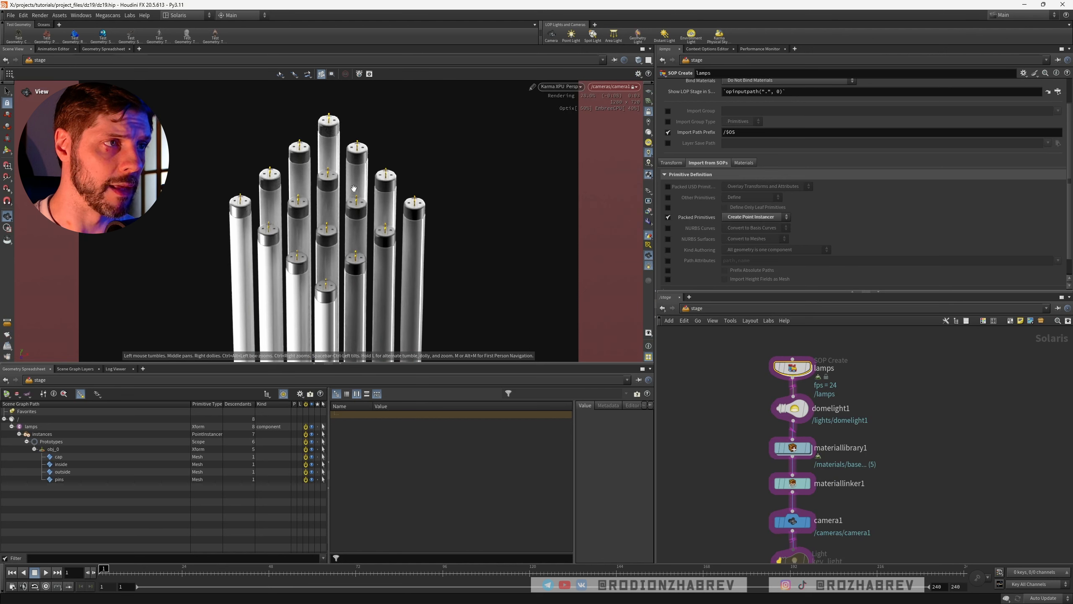
Change the base color of the pins material to a darker copper tone (0.398, 0.229414, 0.058108) and save the scene
double_click(804, 415)
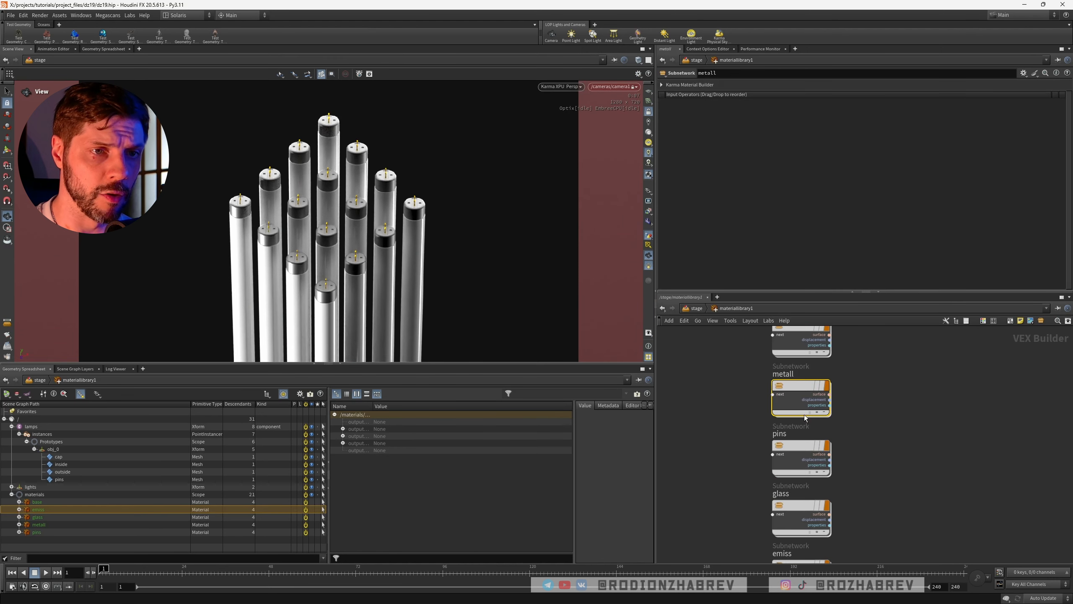
double_click(799, 448)
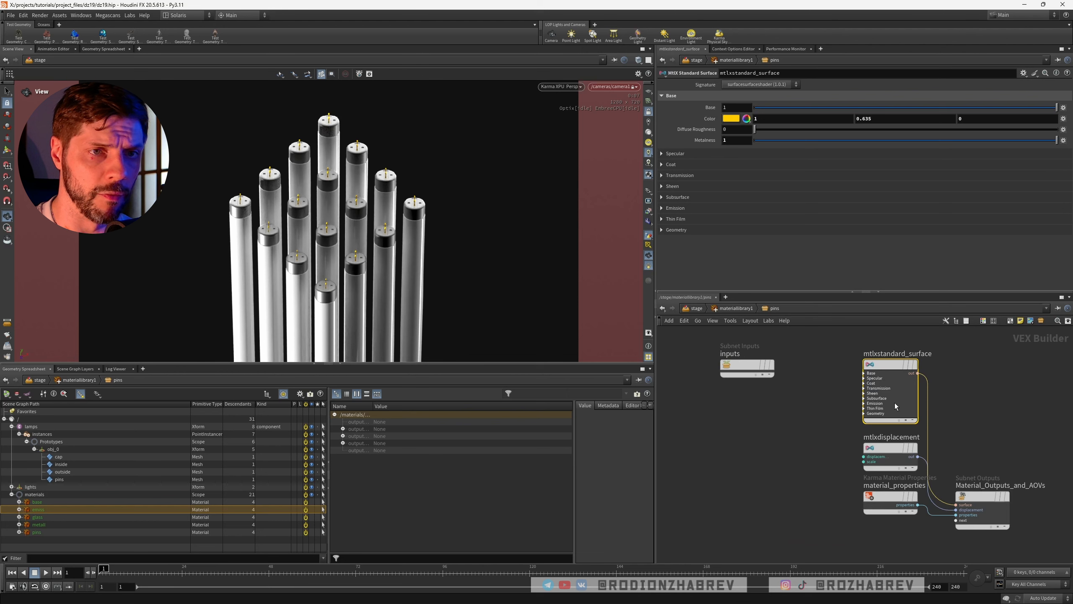
click(729, 118)
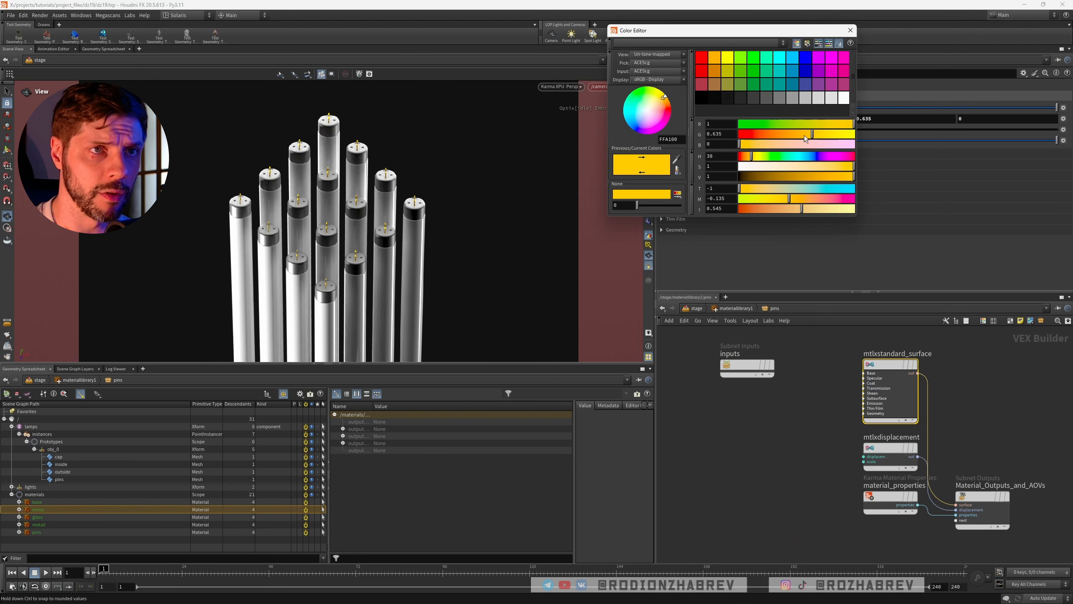
drag(805, 135, 797, 134)
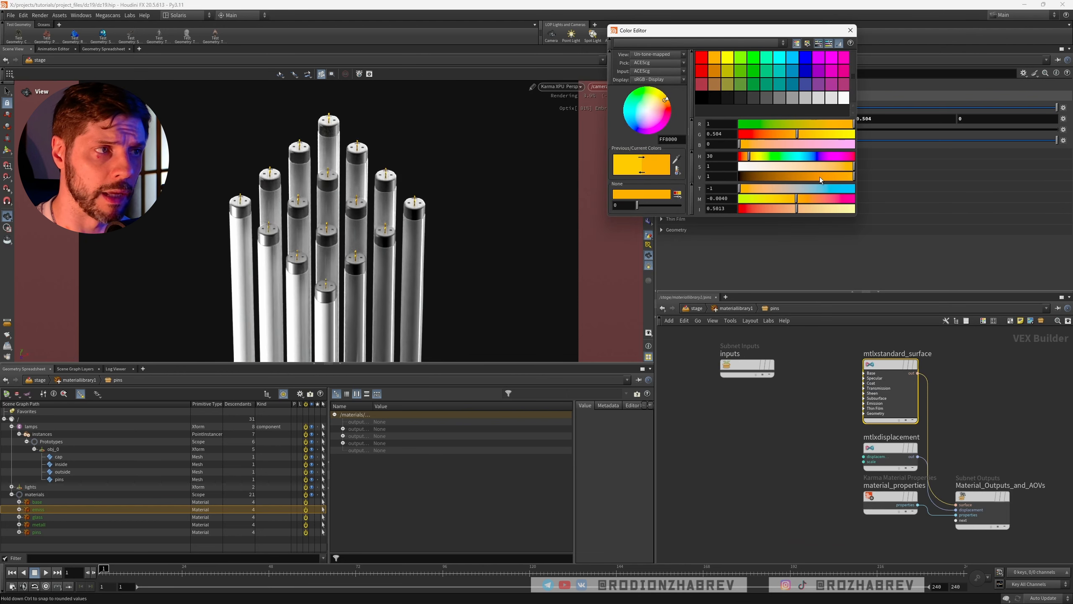
mouse_move(819, 177)
mouse_down()
mouse_move(785, 180)
mouse_move(838, 168)
mouse_up()
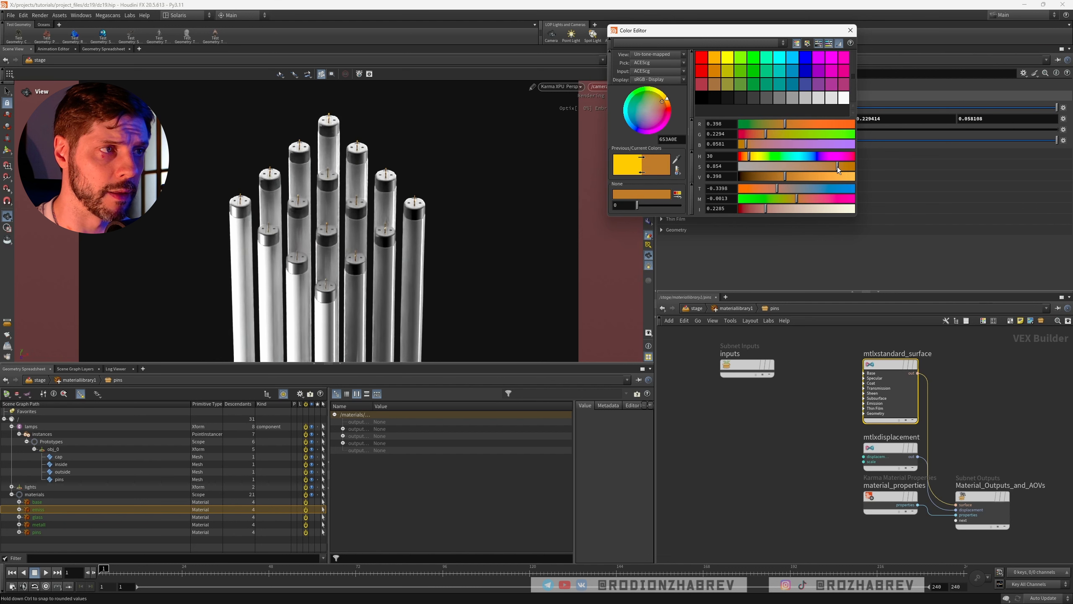
key(ctrl+s)
click(850, 30)
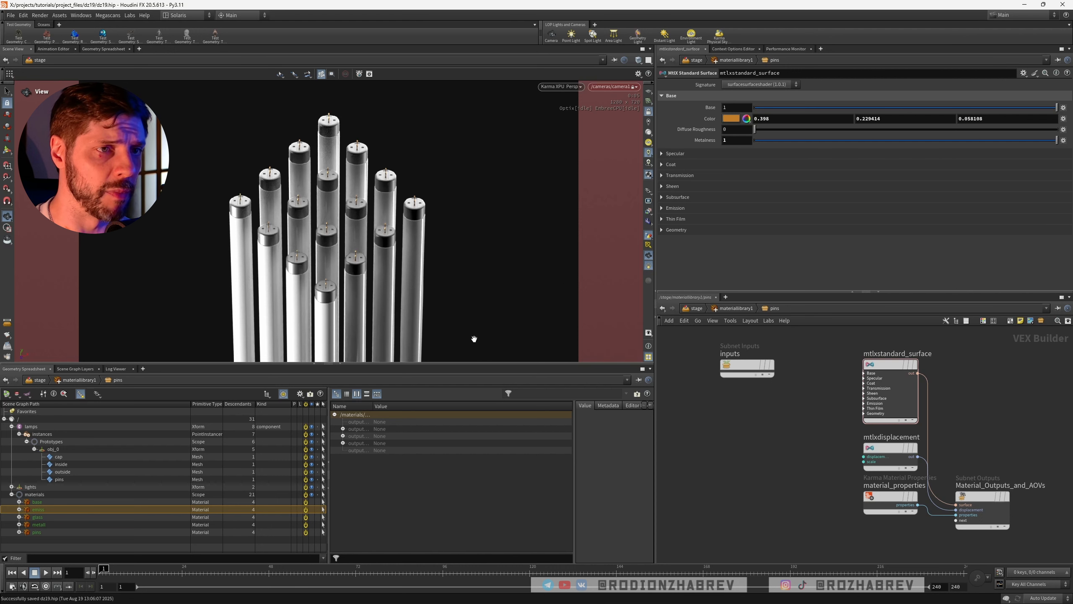
Leave the pins material for the stage, enter the lamps network and move vdbsmoothsdf1 lower to make room in the VDB chain
click(695, 308)
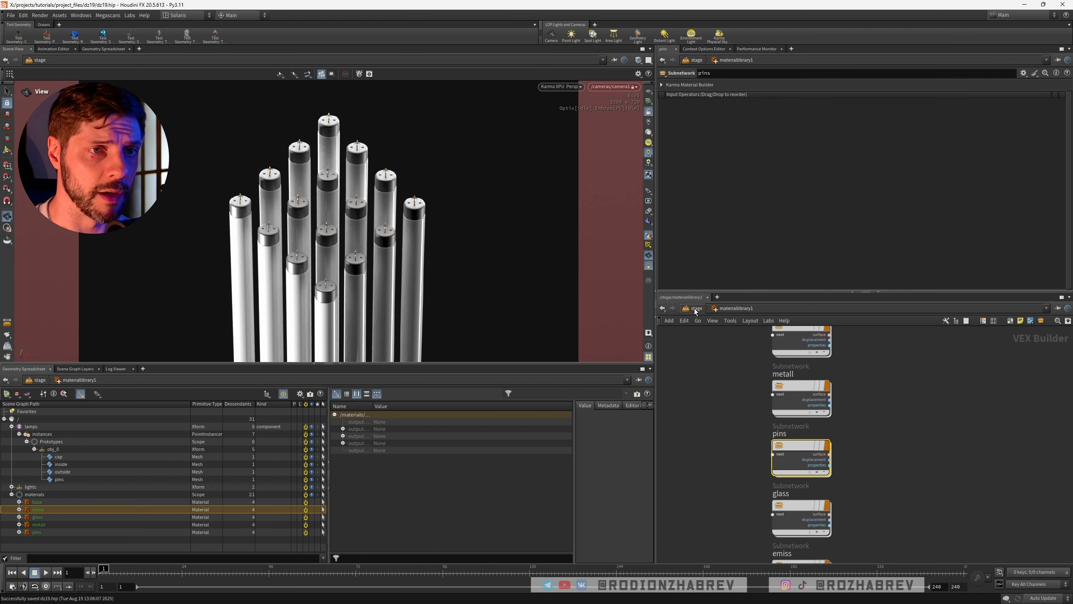
scroll(749, 392, down, 2)
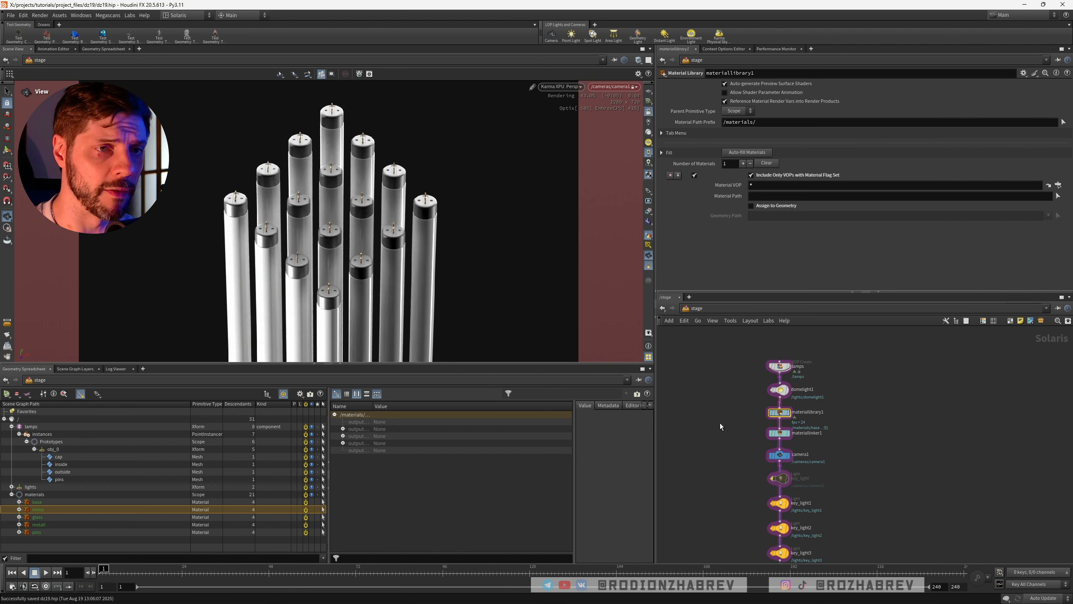
double_click(780, 367)
scroll(833, 488, down, 5)
middle_drag(858, 523, 796, 392)
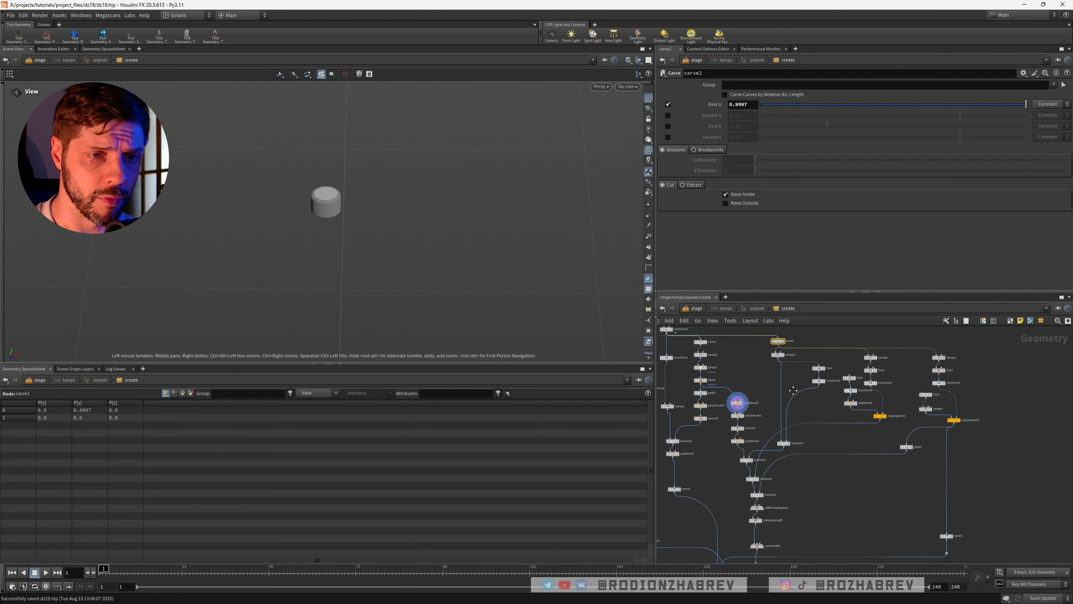
middle_drag(799, 489, 836, 384)
scroll(760, 425, up, 5)
drag(752, 440, 752, 466)
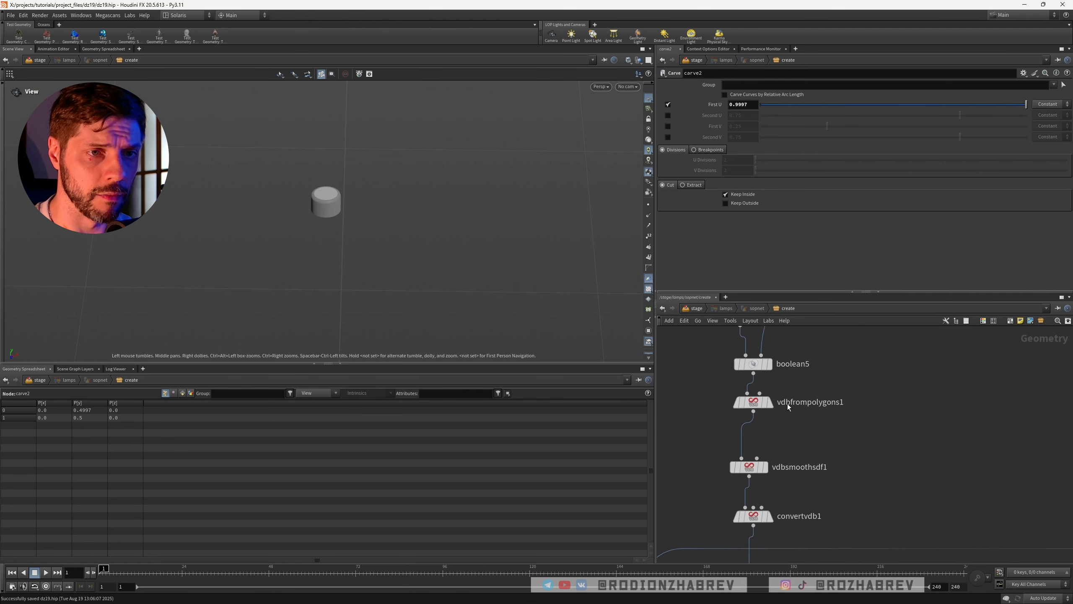
Display the boolean5 result and examine the lamp cap's shape up close
click(768, 363)
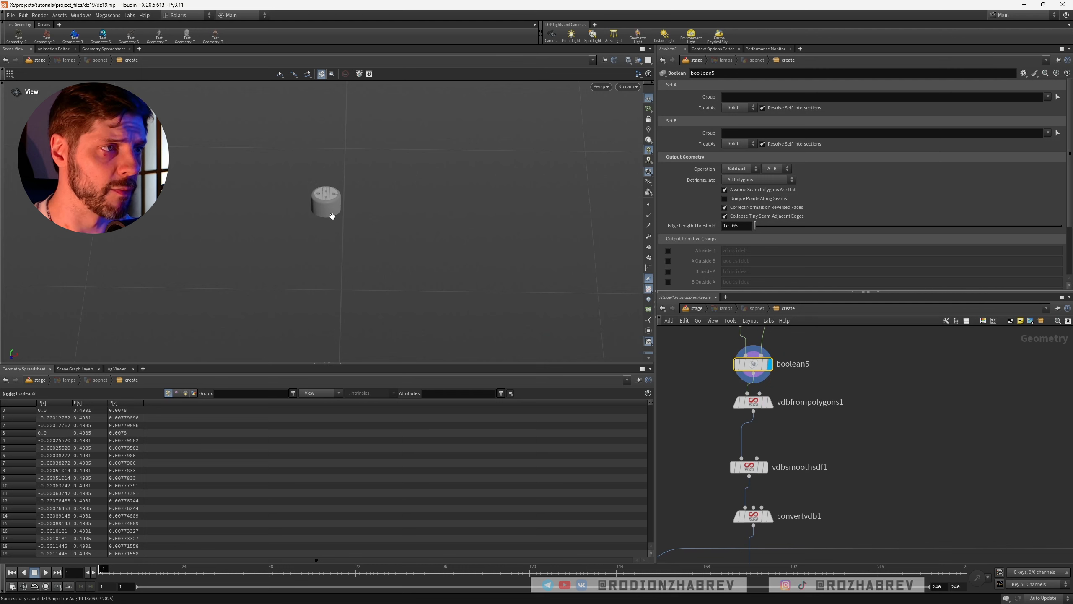
right_drag(331, 212, 516, 194)
drag(516, 194, 261, 154)
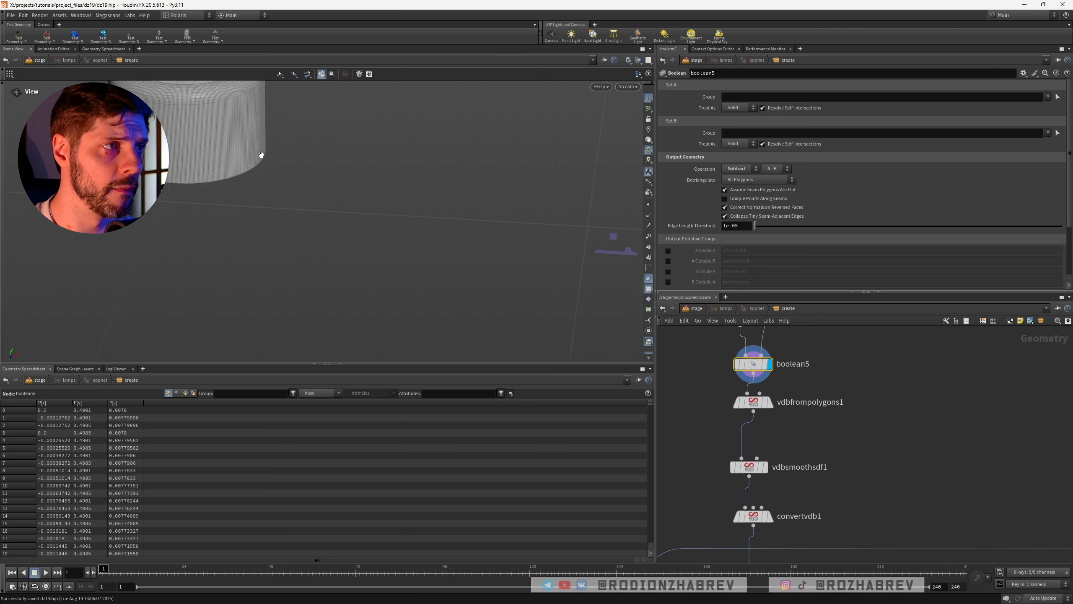
middle_drag(262, 155, 300, 187)
drag(372, 250, 524, 312)
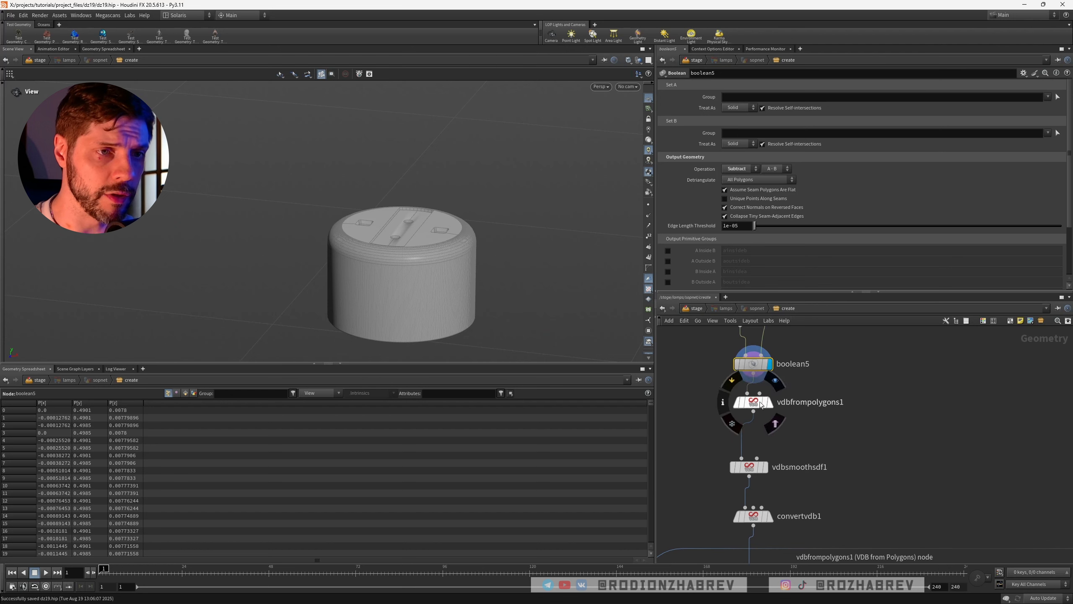
Insert an Attribute Noise node between boolean5 and vdbfrompolygons1
drag(754, 403, 754, 431)
key(Tab)
text(attnoi)
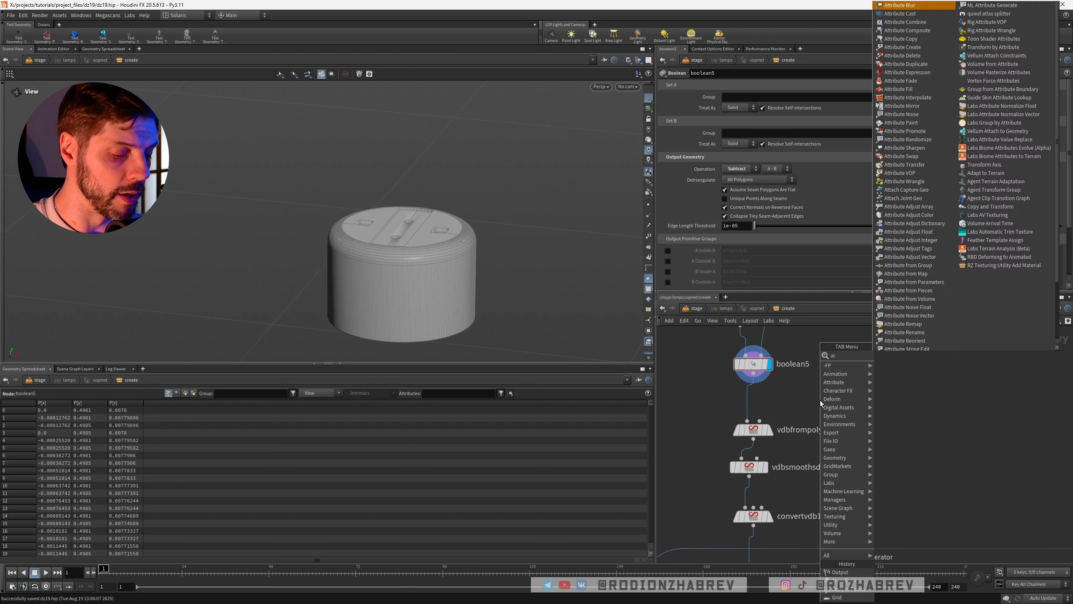
key(Return)
click(820, 401)
drag(820, 400, 754, 402)
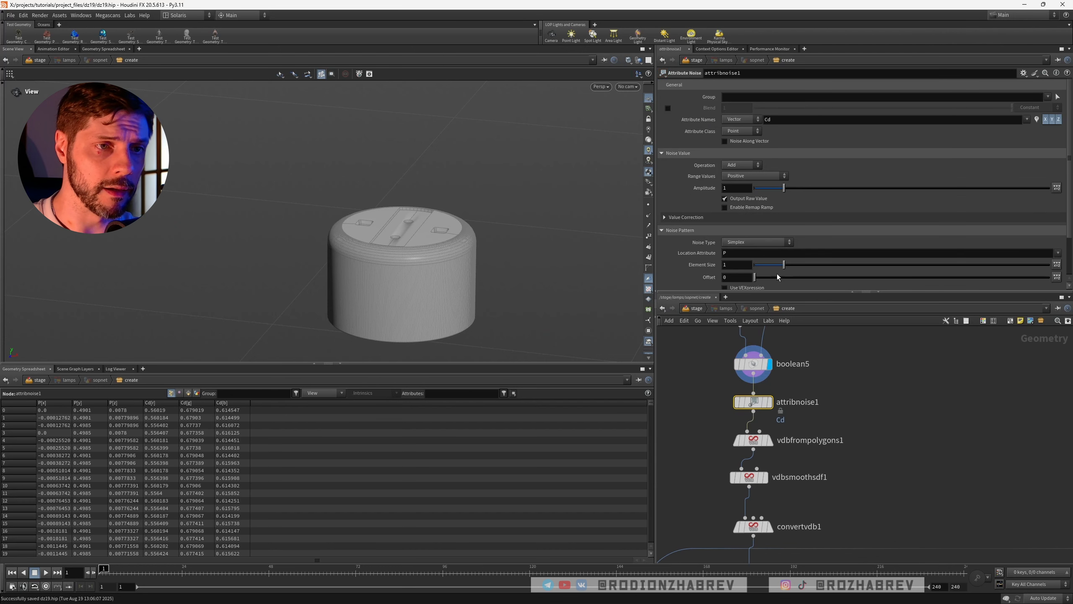
Set the noise node's attribute name to P and display the attribnoise1 result
click(781, 118)
text(P)
key(Return)
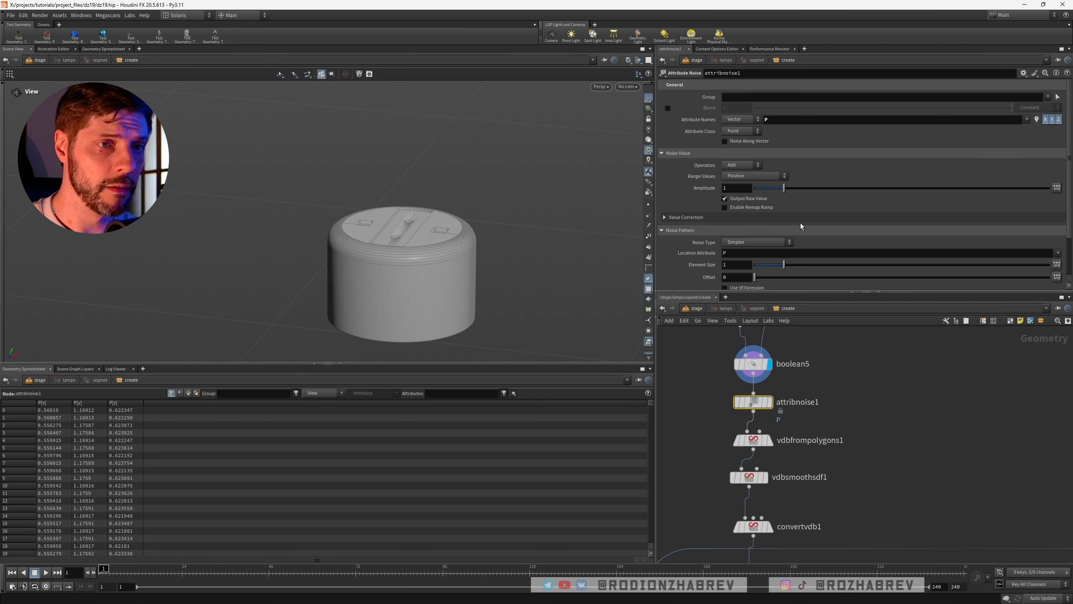
click(770, 402)
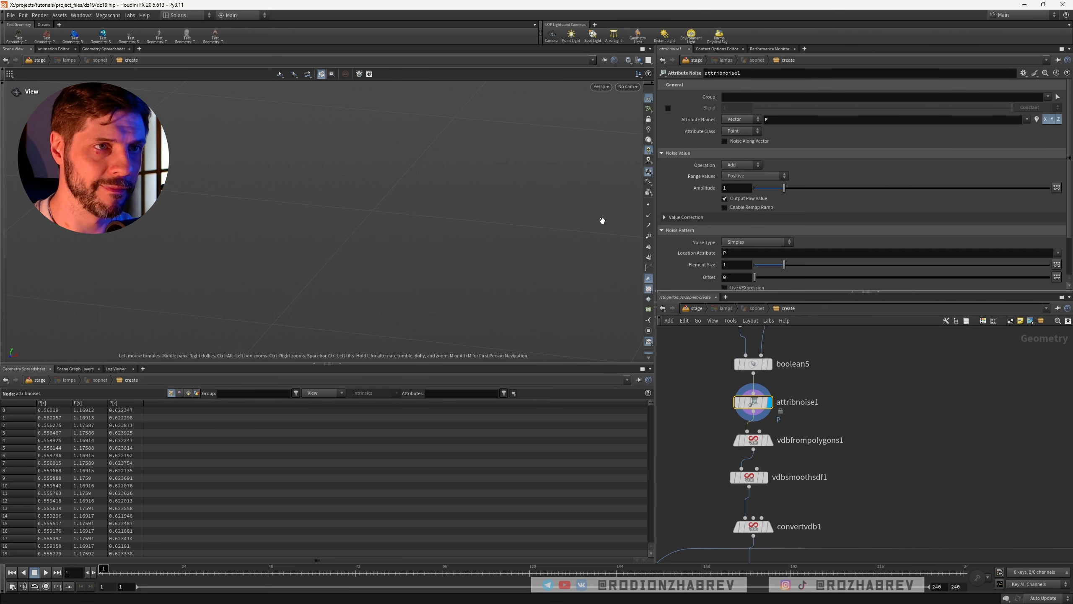
Set the attribnoise1 amplitude to 0.001 and its element size to 0.001
drag(768, 188, 756, 191)
click(740, 187)
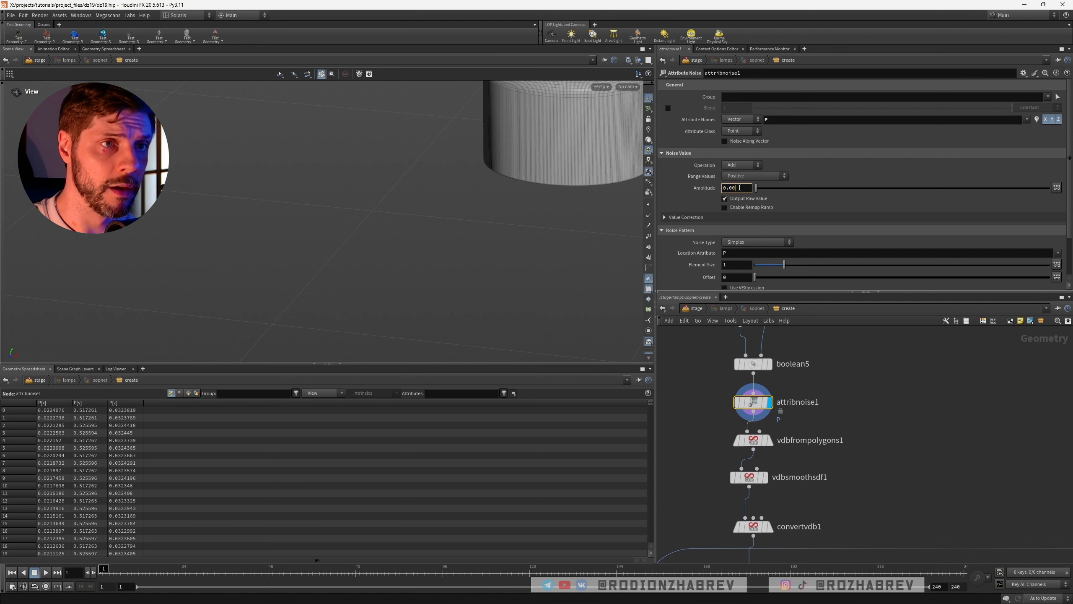
text(1)
key(Return)
drag(784, 265, 756, 268)
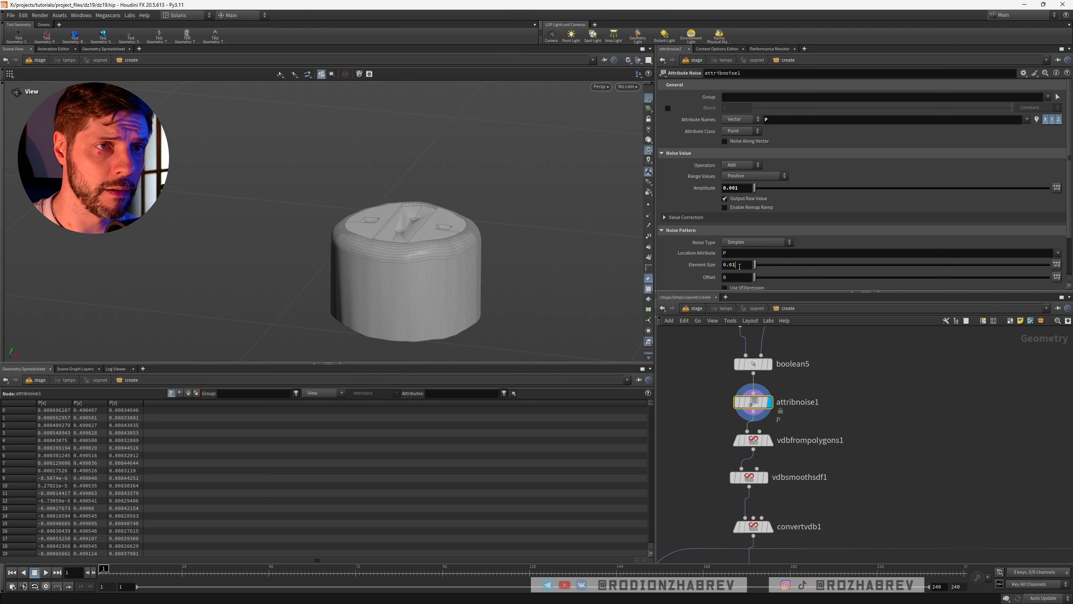
click(739, 267)
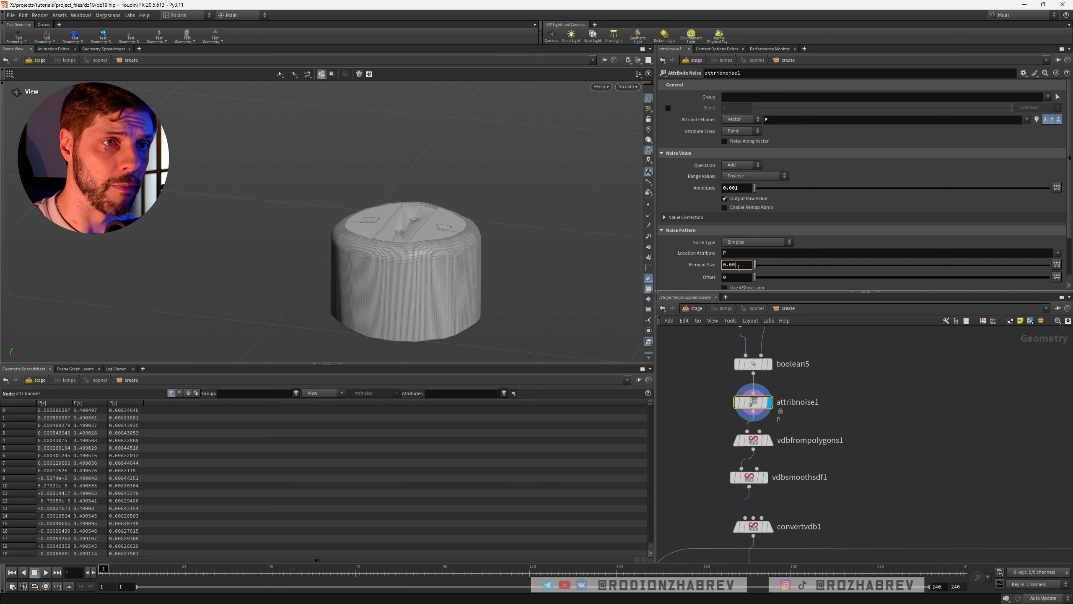
text(1)
key(Return)
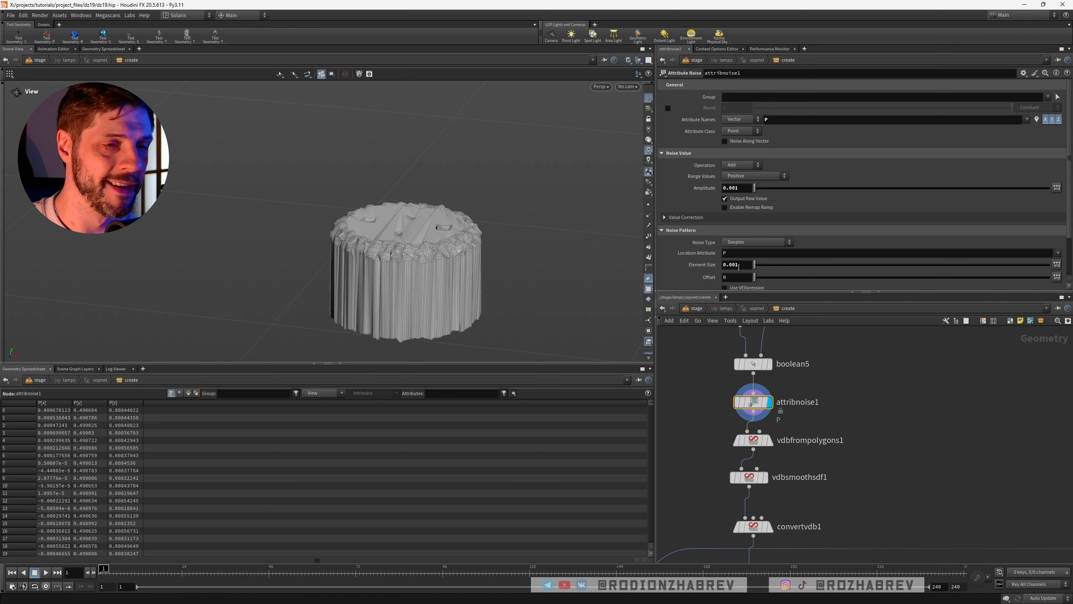
Try the Zero Centered range values on attribnoise1 and undo that change
click(746, 177)
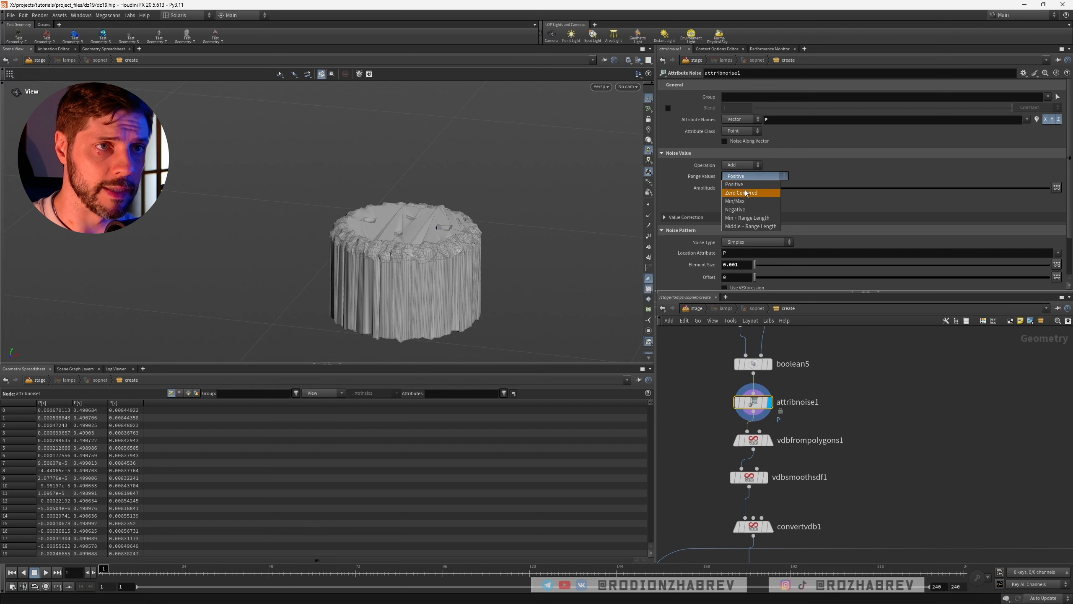
click(747, 194)
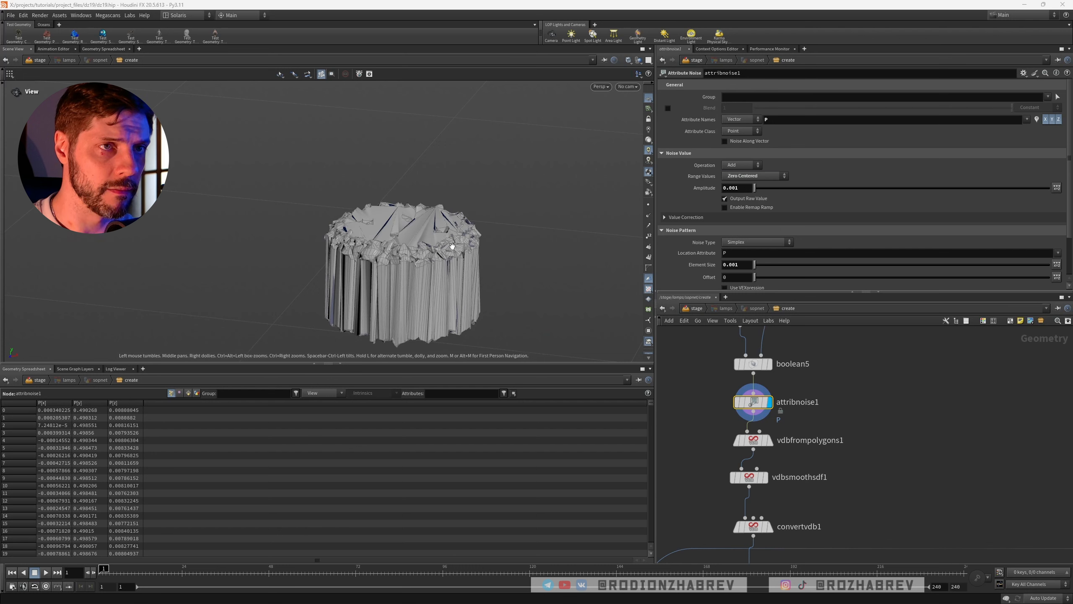
key(ctrl+z)
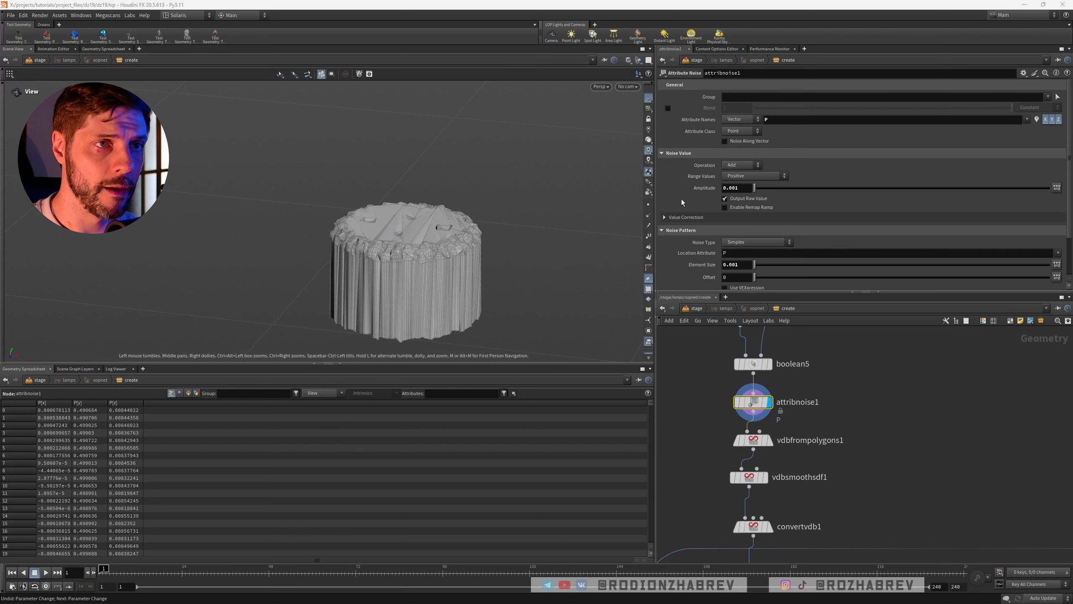
Set the attribnoise1 amplitude to 0.0001 and its element size to 0.005, checking the cap's surface
click(745, 189)
text(1)
key(Return)
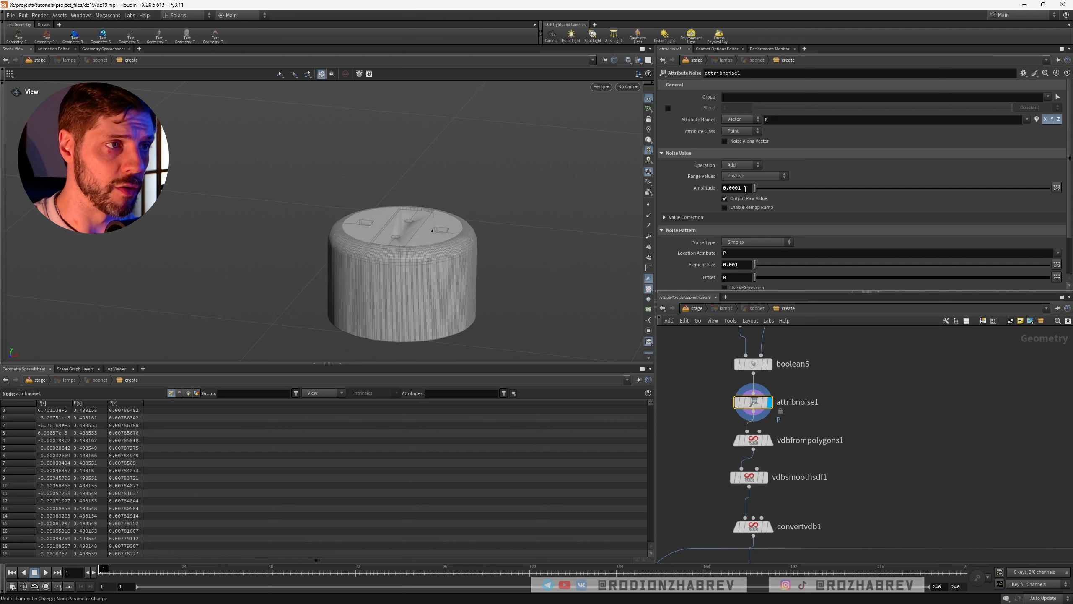
scroll(431, 257, up, 5)
drag(431, 257, 417, 262)
scroll(418, 262, down, 3)
click(741, 265)
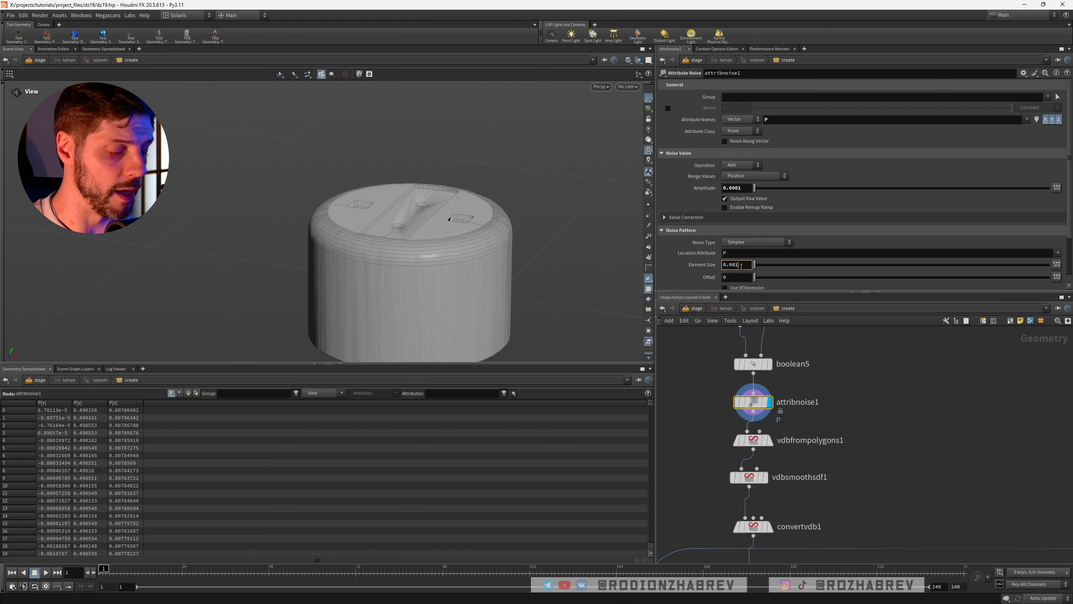
key(BackSpace)
text(5)
key(Return)
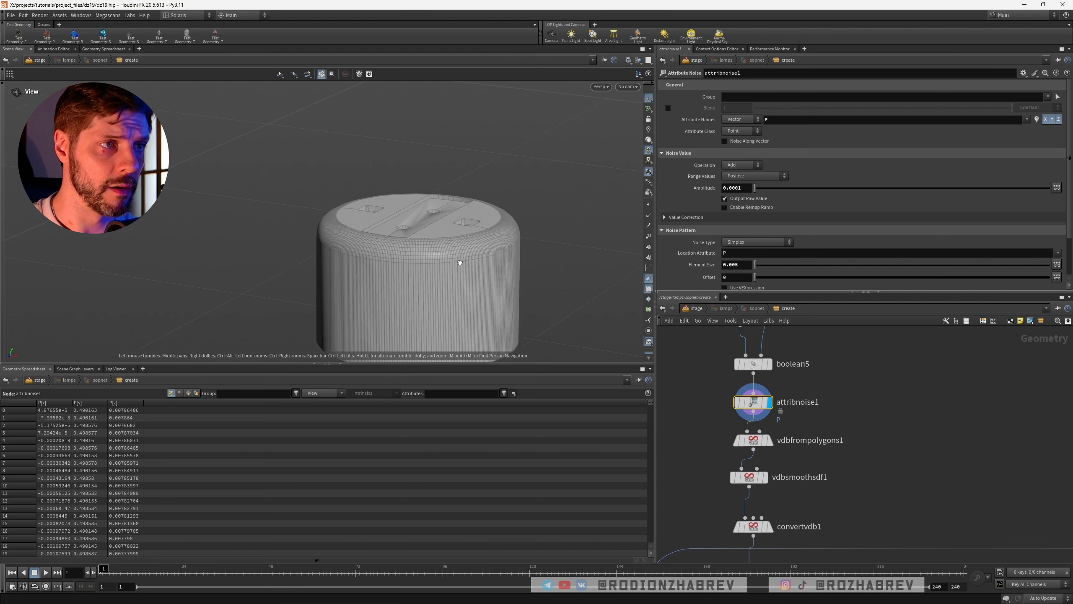
Raise the attribnoise1 amplitude to 0.0003 and show the cap smoothly shaded without wireframe
click(745, 188)
text(2)
key(Return)
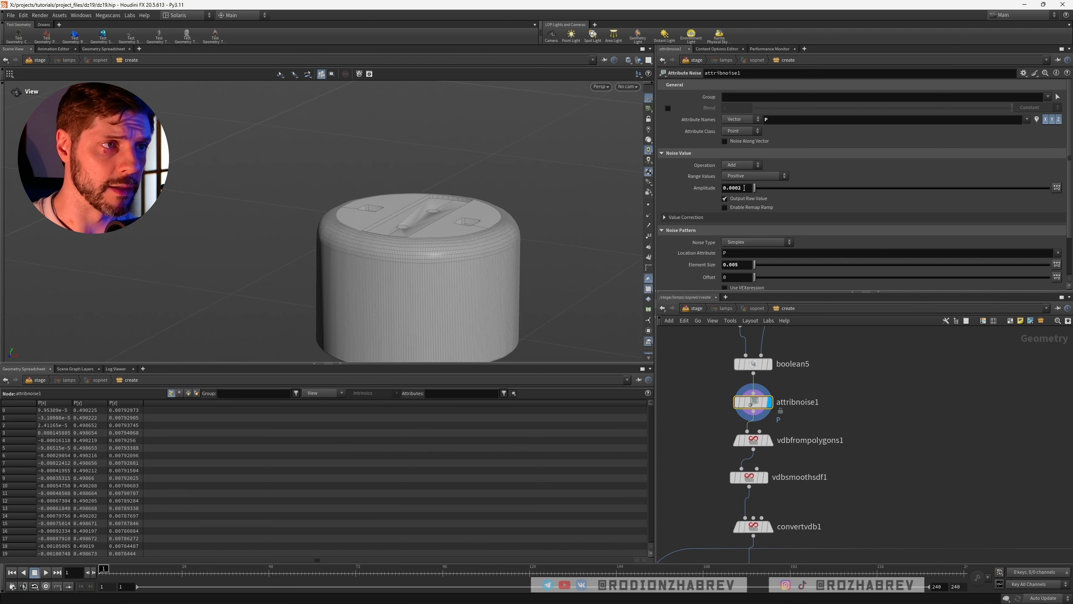
key(BackSpace)
text(3)
key(Return)
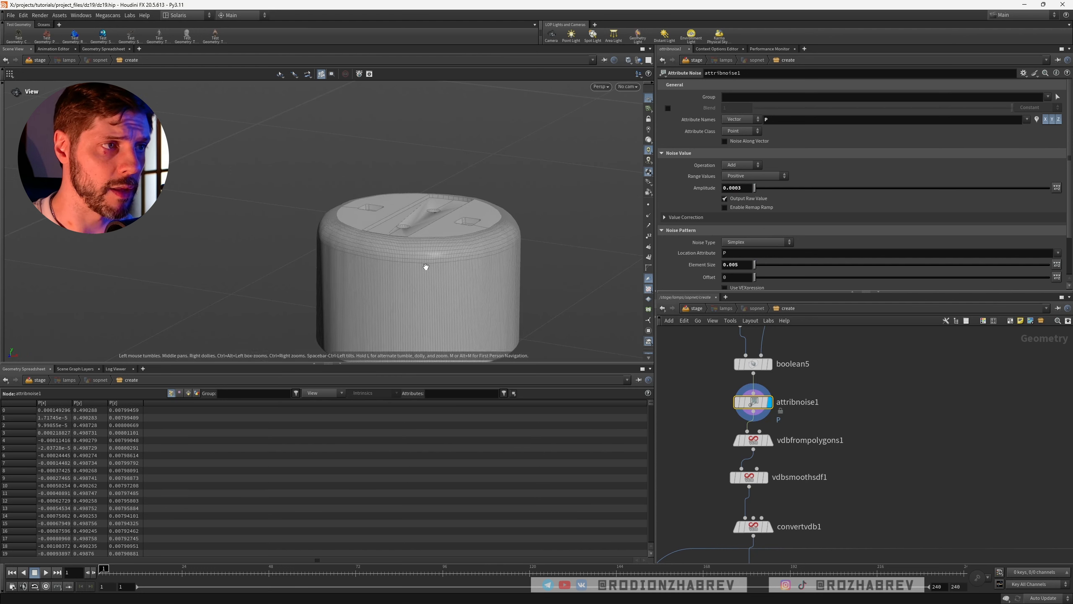
mouse_move(427, 266)
mouse_down()
mouse_move(469, 255)
mouse_move(463, 283)
mouse_move(527, 291)
mouse_move(417, 271)
mouse_move(421, 287)
mouse_move(421, 275)
mouse_up()
scroll(527, 290, down, 2)
key(shift+w)
Display the convertvdb1 result and examine the cap's noise-deformed surface from several angles
scroll(870, 456, down, 3)
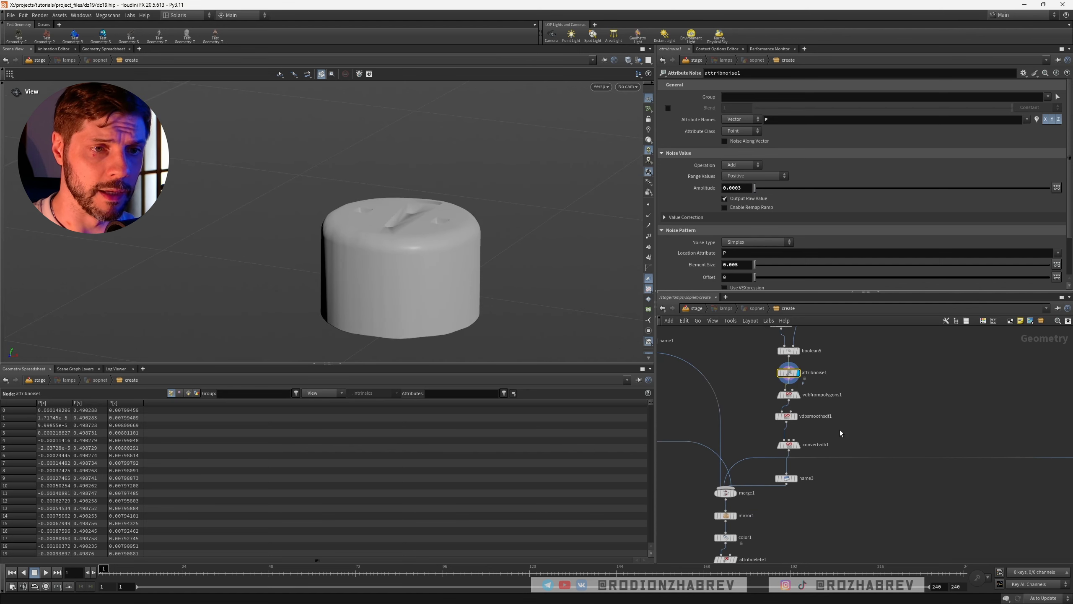
click(797, 445)
scroll(470, 258, up, 5)
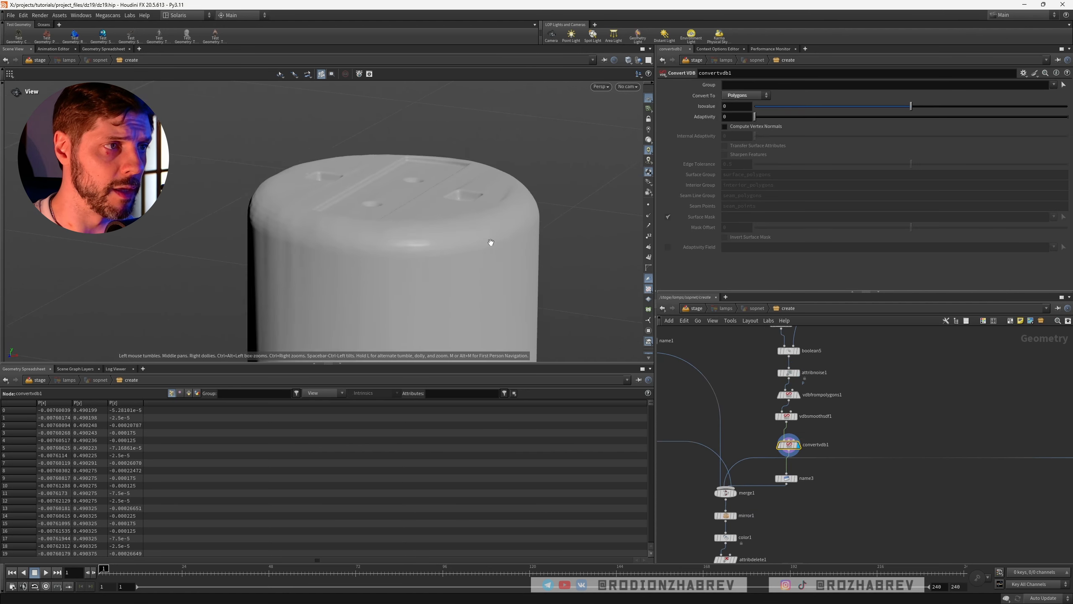
drag(429, 216, 343, 266)
scroll(405, 233, down, 3)
scroll(379, 251, up, 4)
scroll(380, 291, down, 4)
mouse_move(420, 277)
mouse_down()
mouse_move(410, 287)
mouse_move(433, 285)
mouse_move(450, 232)
mouse_move(426, 283)
mouse_move(412, 283)
mouse_up()
scroll(412, 288, down, 2)
scroll(436, 290, down, 1)
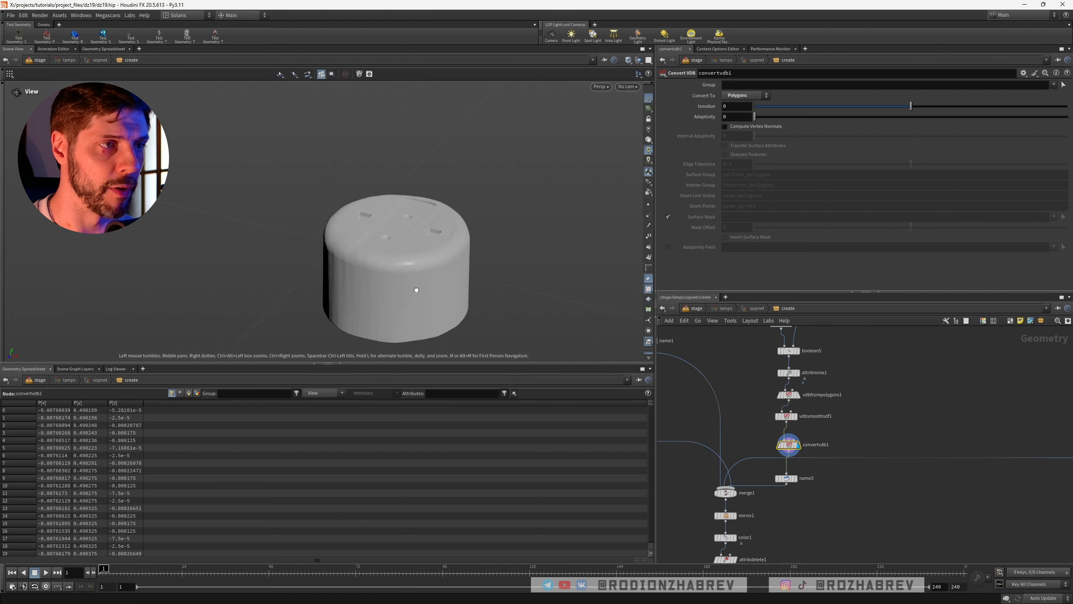
Set the attribnoise1 amplitude to 0.0002 and return to the stage level
click(788, 372)
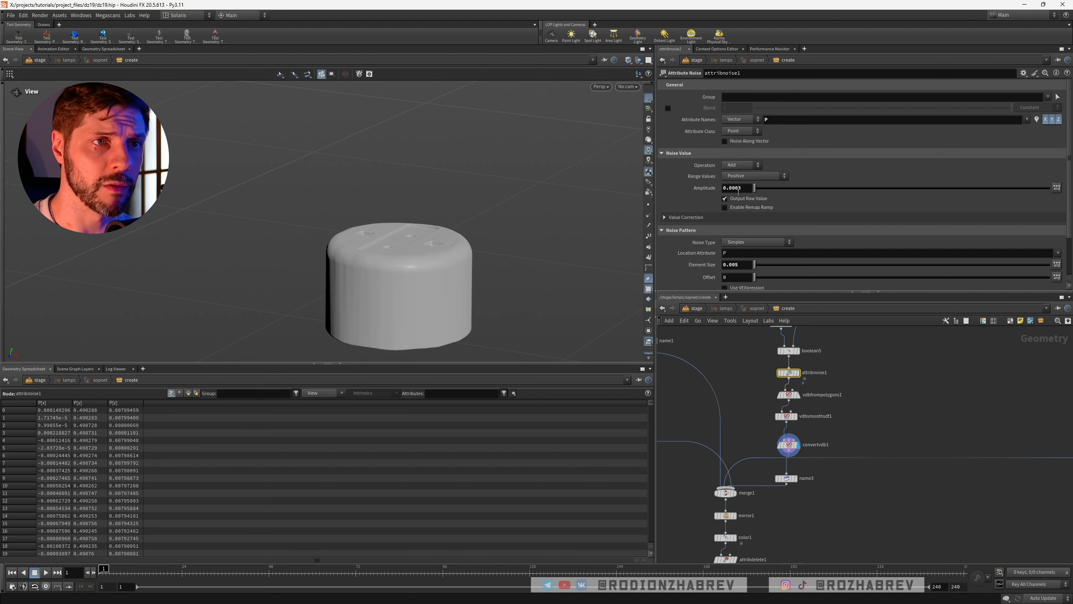
click(743, 188)
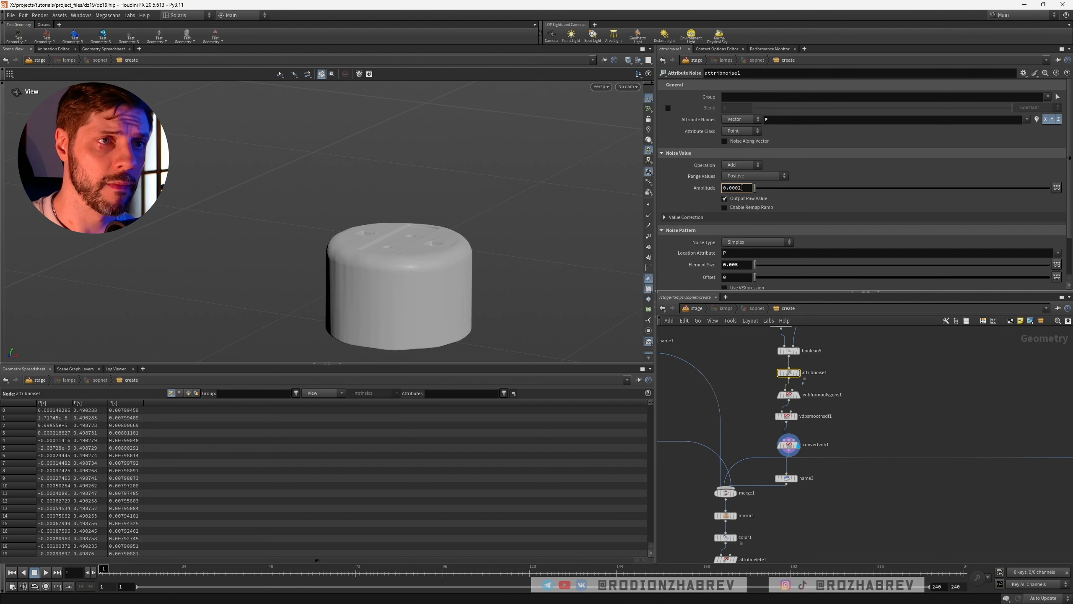
text(2)
key(Return)
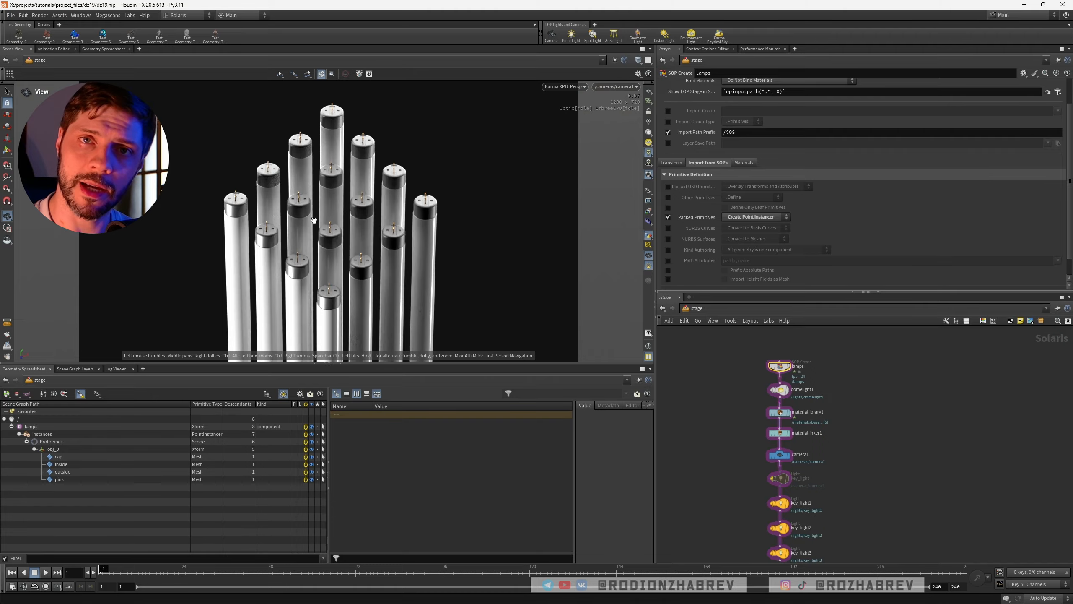
Inspect the lamp caps and copper pins up close in the Karma render and restore the camera1 view
right_drag(258, 219, 278, 267)
mouse_move(278, 266)
mouse_down()
mouse_move(295, 274)
mouse_move(290, 266)
mouse_up()
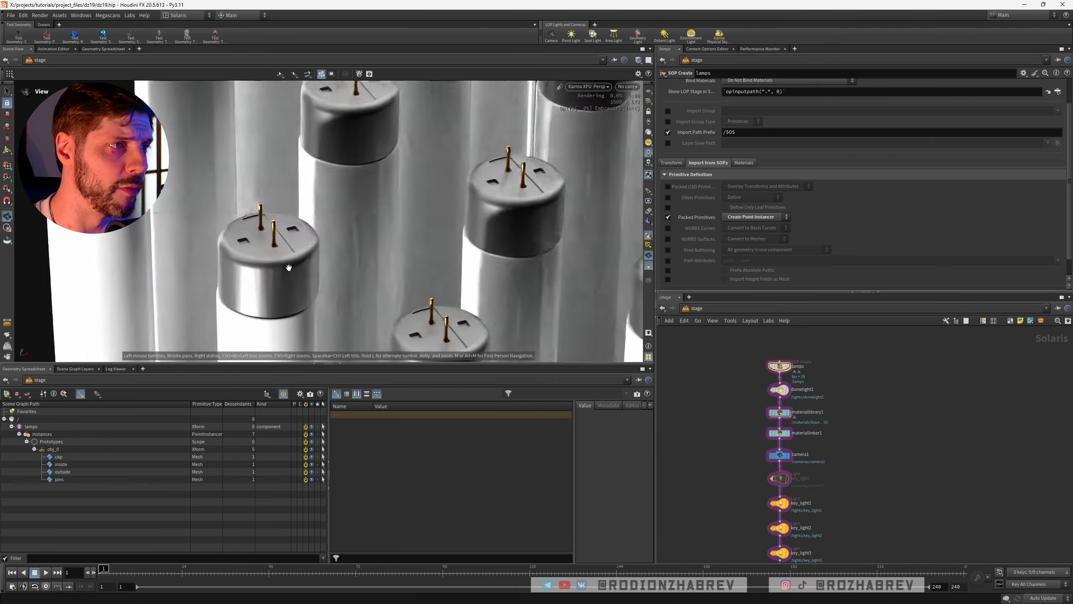
middle_drag(290, 266, 398, 252)
drag(428, 249, 473, 262)
middle_drag(478, 264, 296, 263)
drag(296, 262, 278, 250)
right_drag(277, 250, 347, 239)
drag(297, 232, 333, 223)
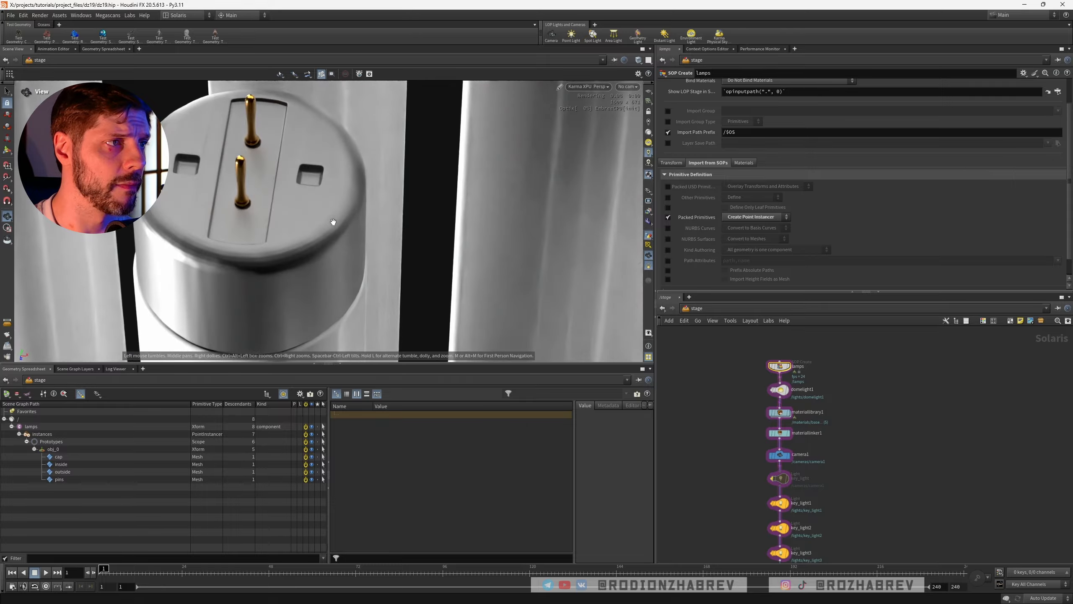
drag(215, 200, 239, 215)
right_drag(240, 216, 181, 214)
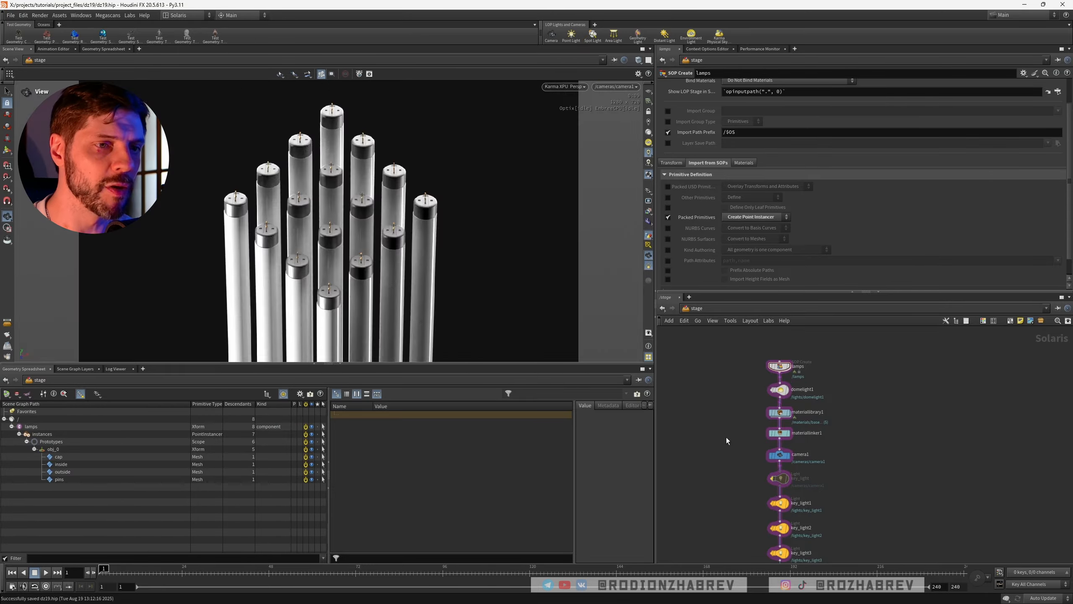
Open the materiallibrary1 network from the stage
scroll(727, 438, down, 2)
middle_drag(729, 438, 730, 406)
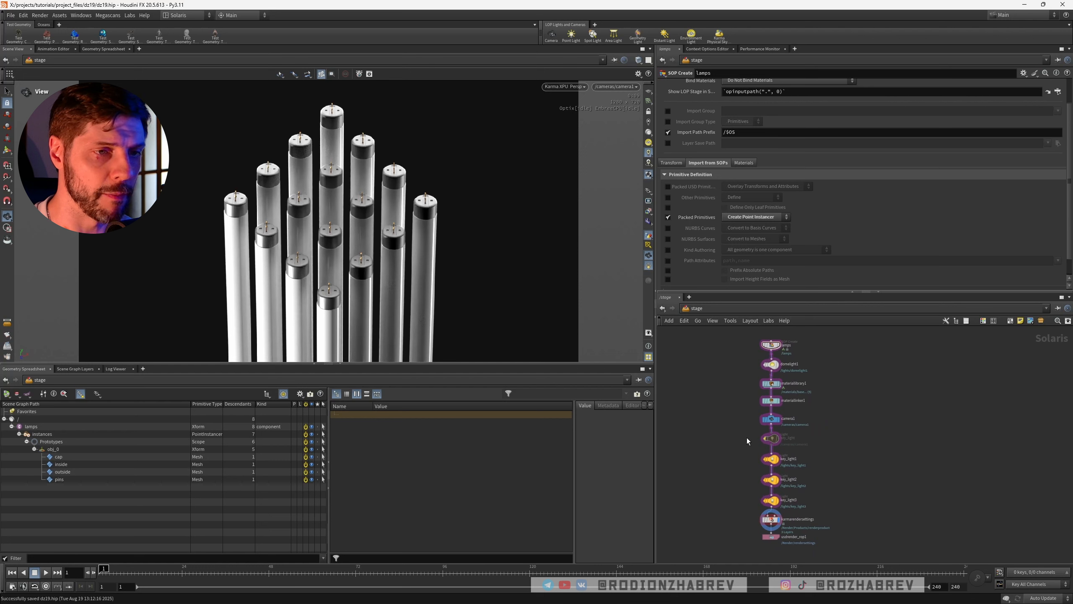
scroll(752, 414, up, 5)
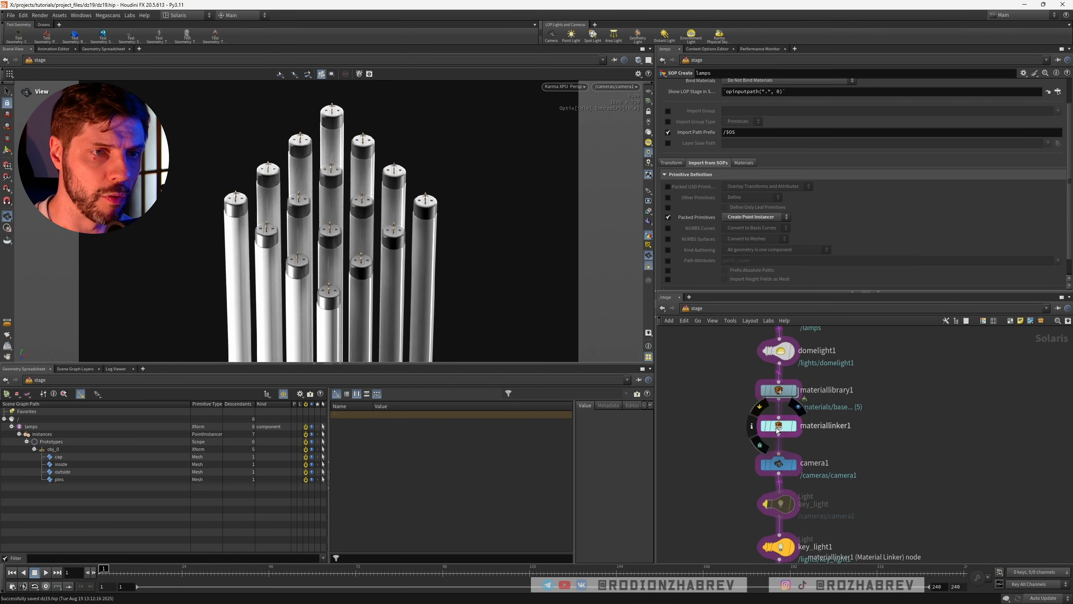
double_click(781, 392)
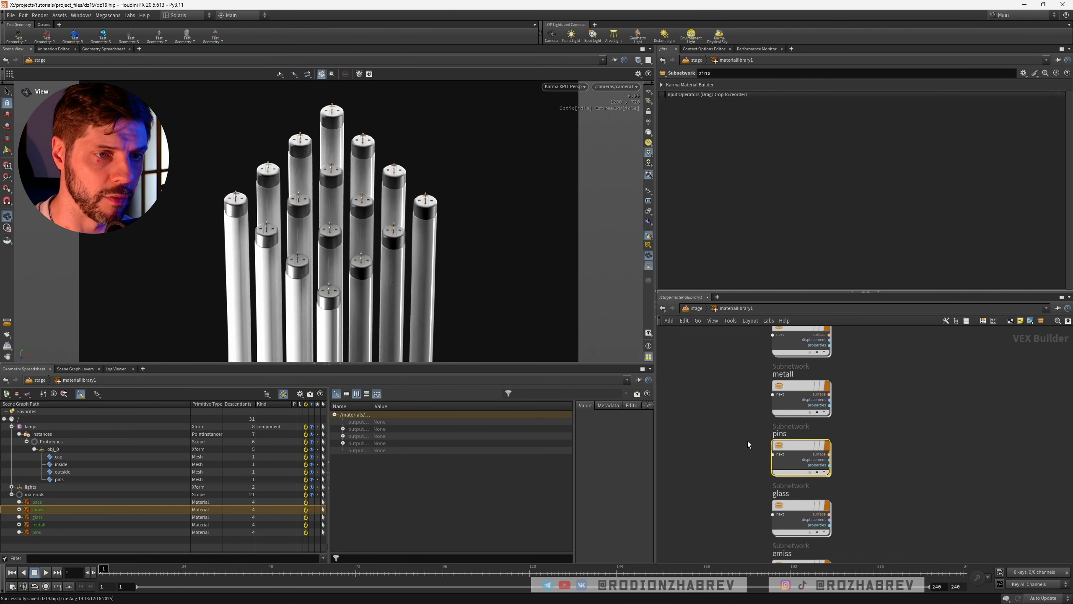
Set the Emission weight of the emiss material's standard surface shader to 2
scroll(748, 442, down, 2)
middle_drag(744, 458, 738, 411)
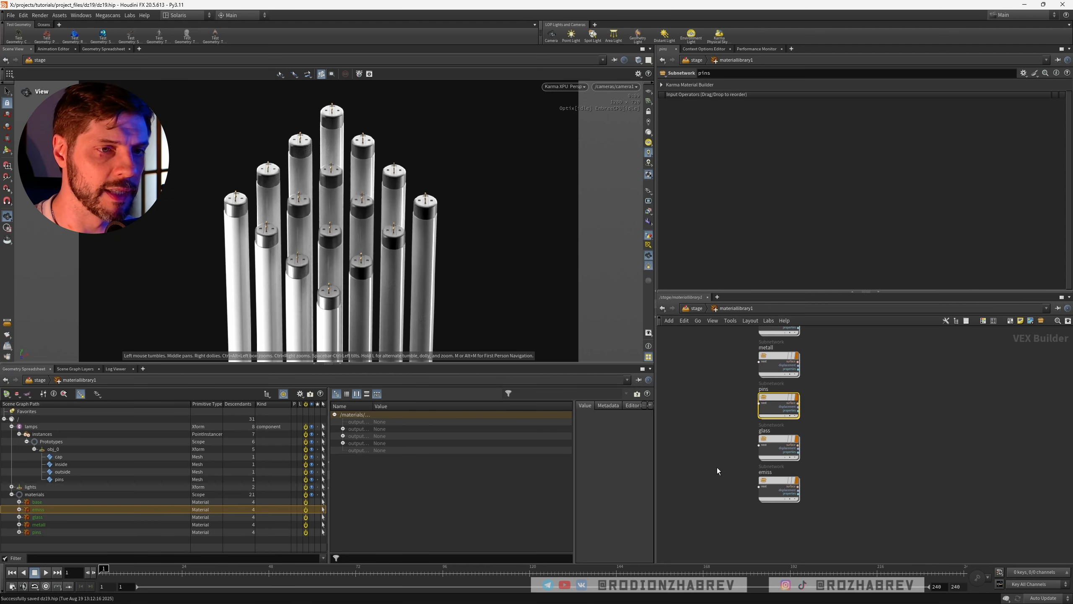
scroll(731, 463, up, 4)
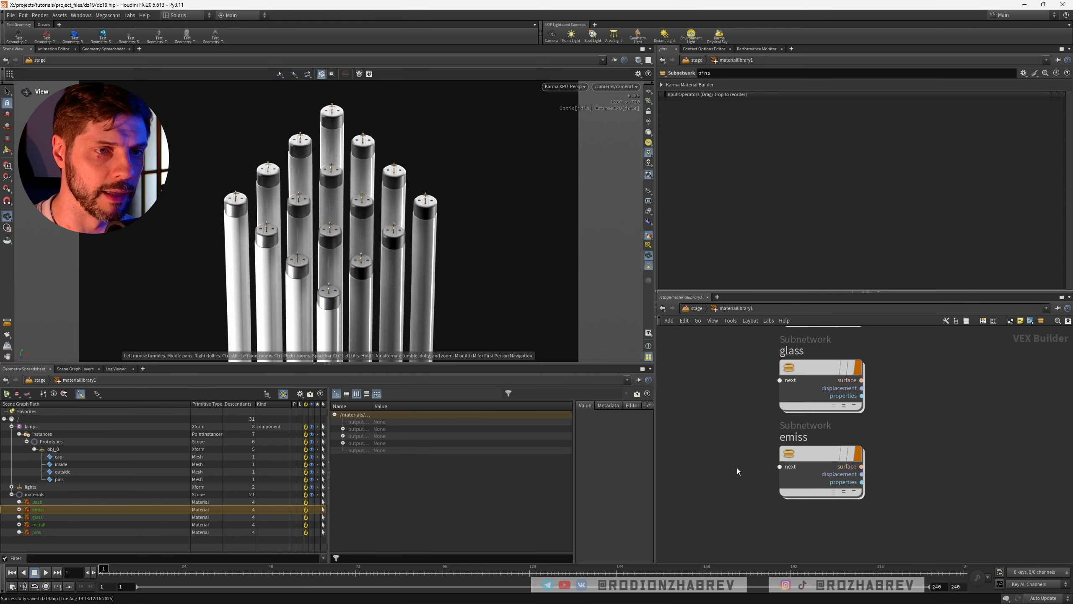
double_click(817, 457)
click(906, 402)
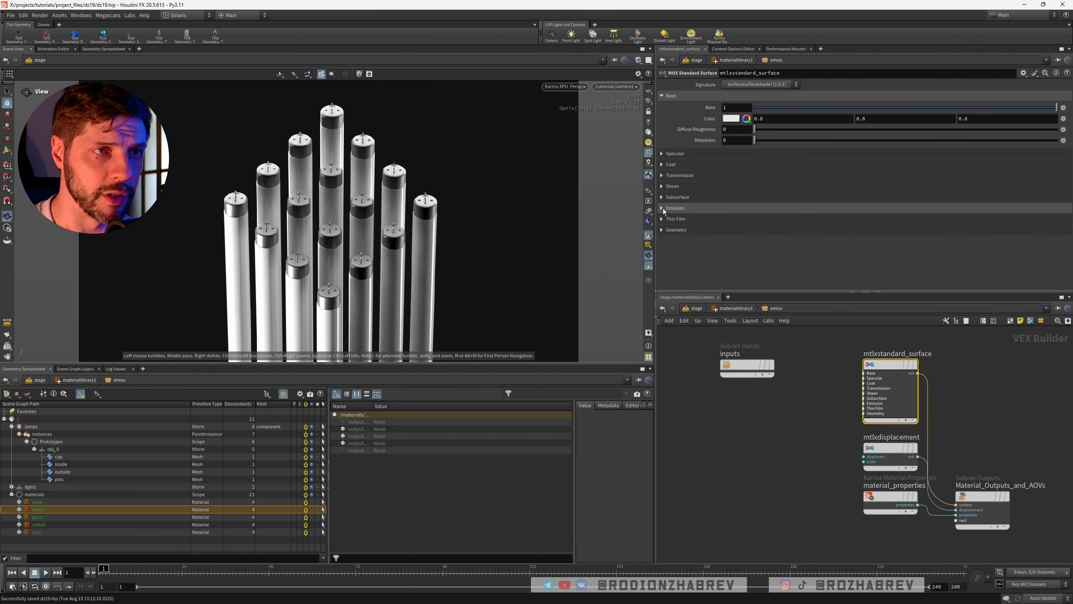
click(662, 208)
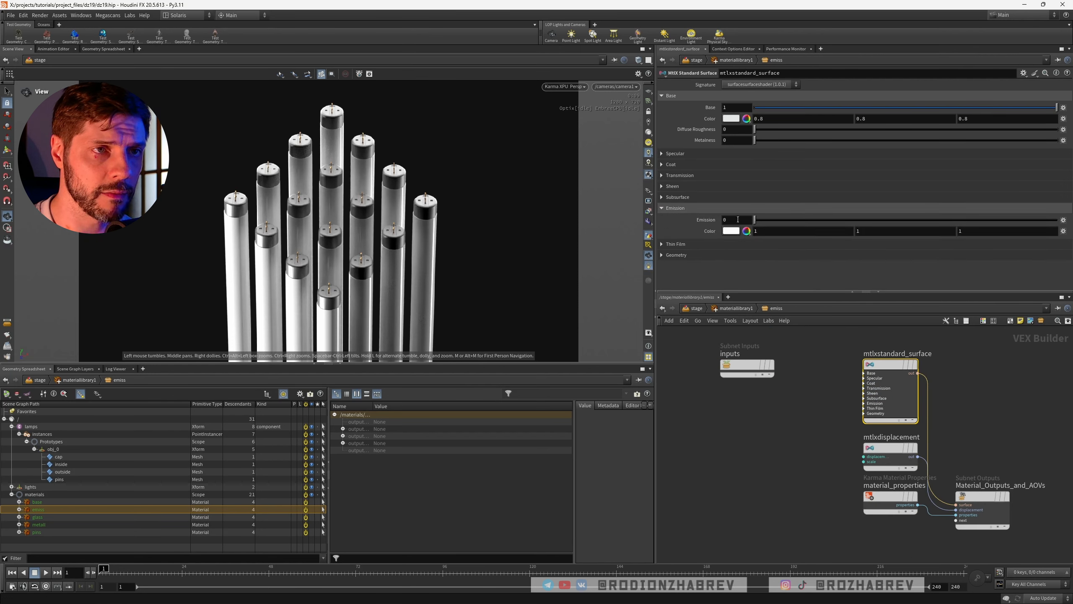
click(738, 219)
text(2)
key(Return)
Tint the emiss shader's emission colour pale green, about 0.827, 1, 0.769, and set its Emission weight to 10
click(735, 232)
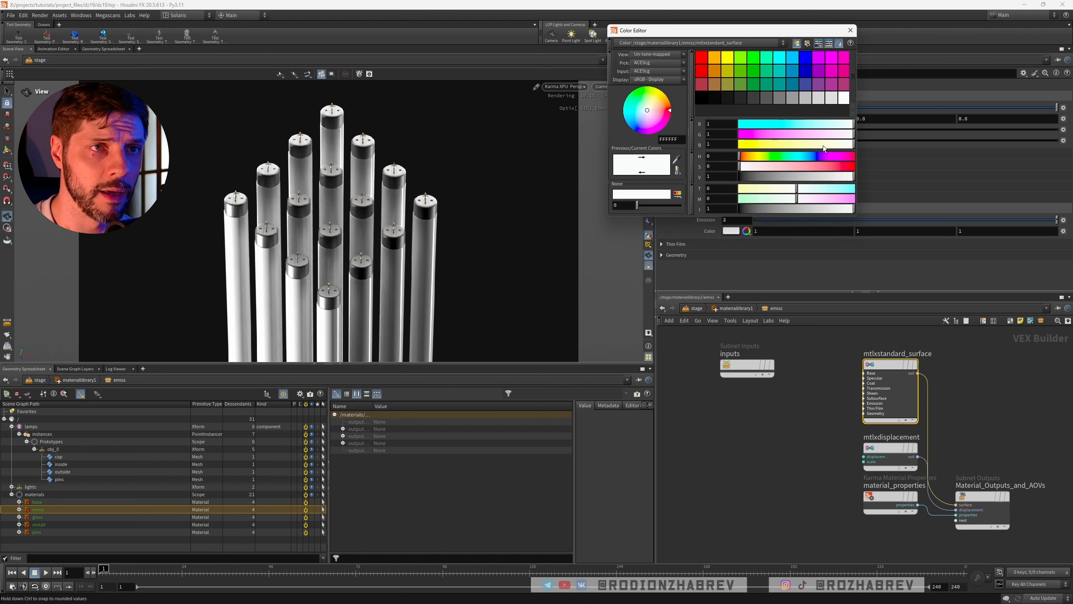
drag(763, 157, 794, 191)
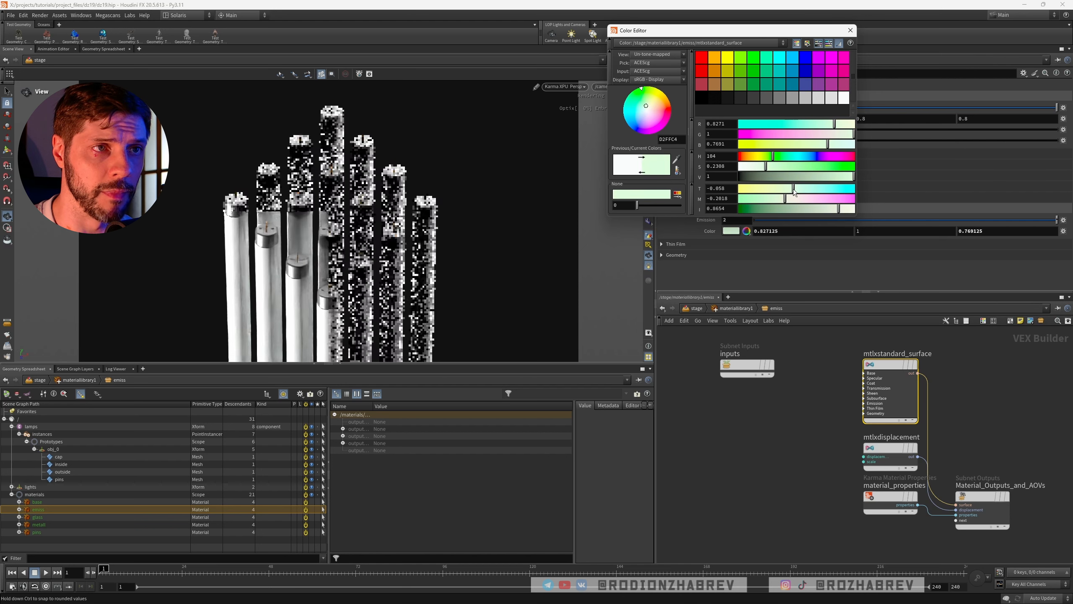
click(851, 30)
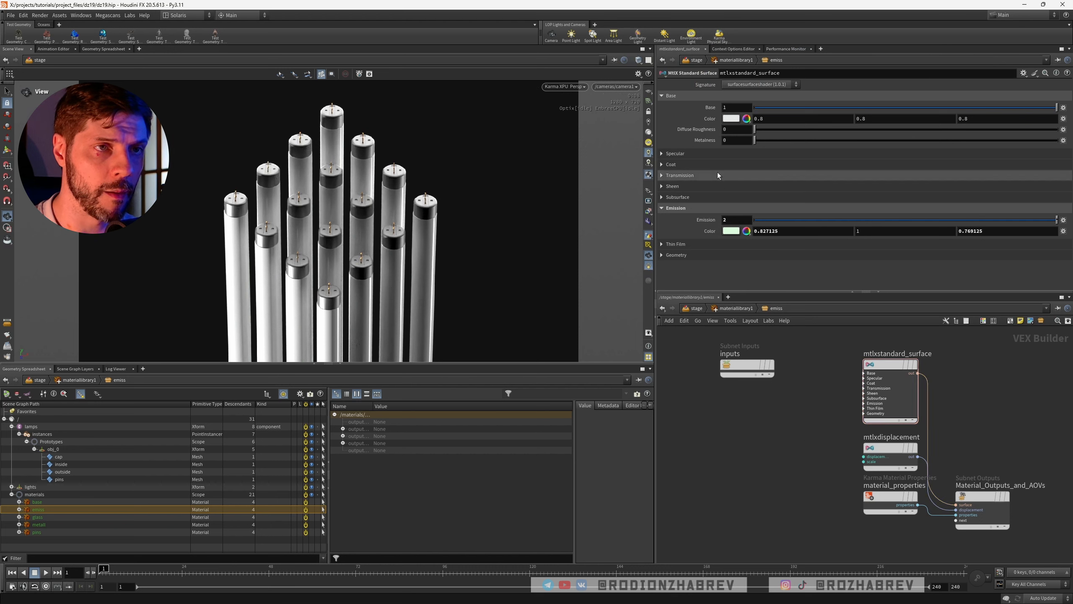
double_click(730, 218)
text(1)
key(Return)
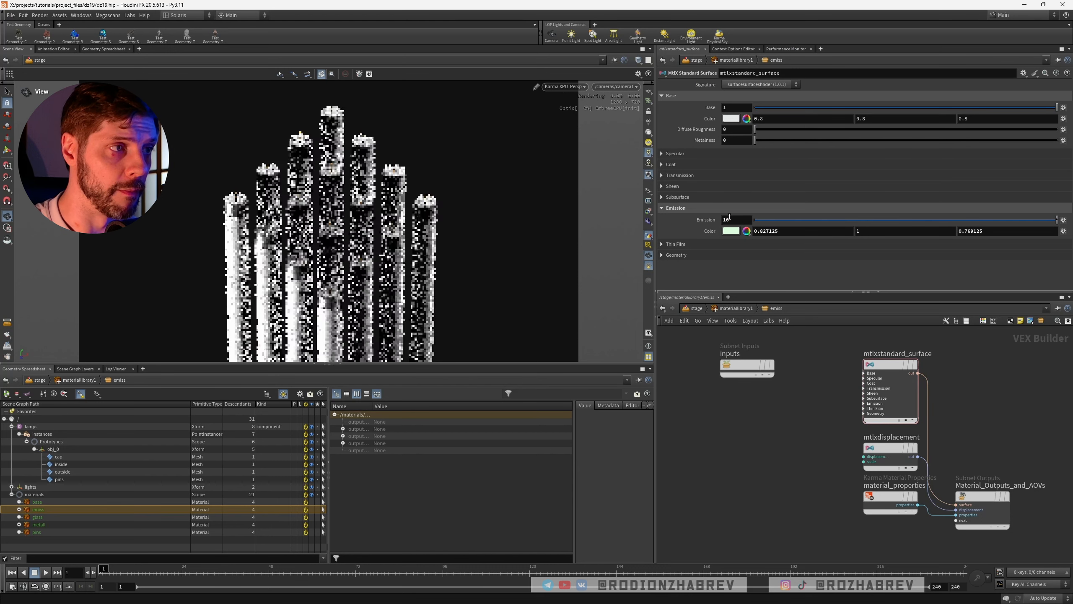
Try several Transmission values on the glass material's standard surface and set it to about 0.624
click(731, 309)
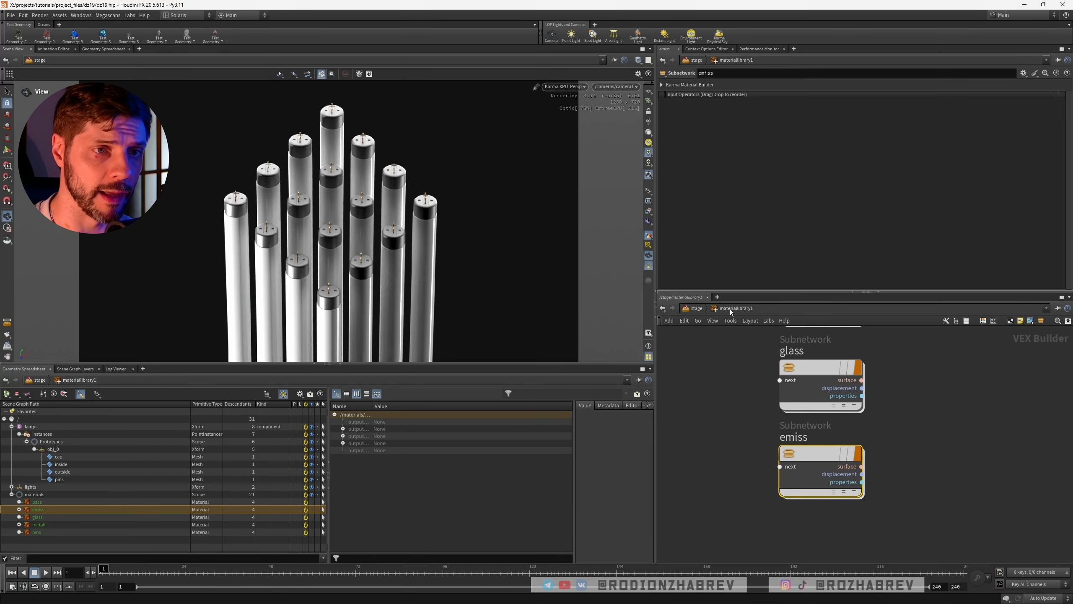
double_click(807, 384)
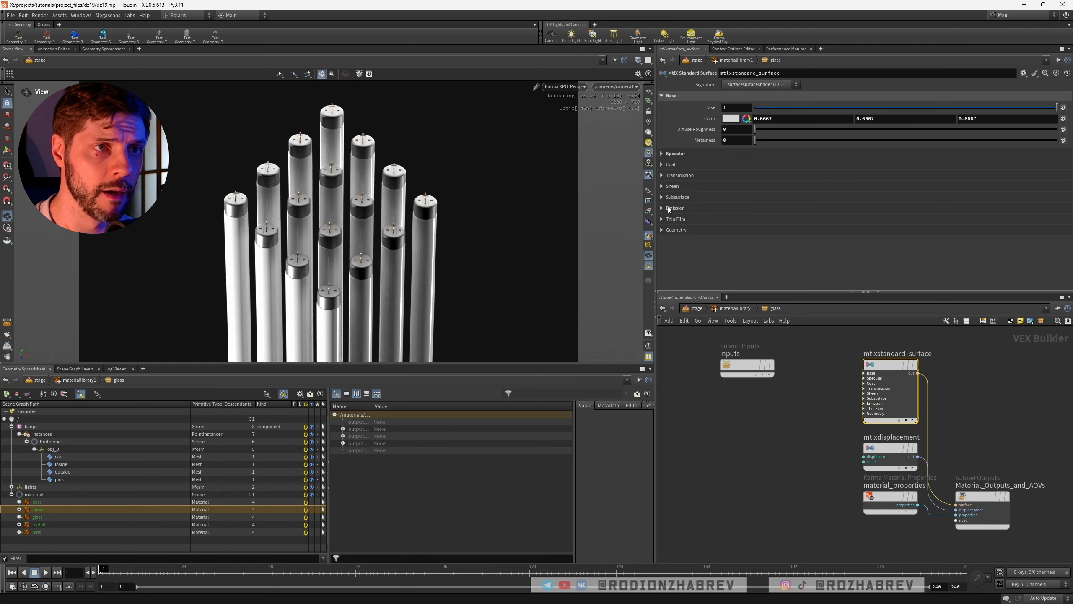
click(662, 174)
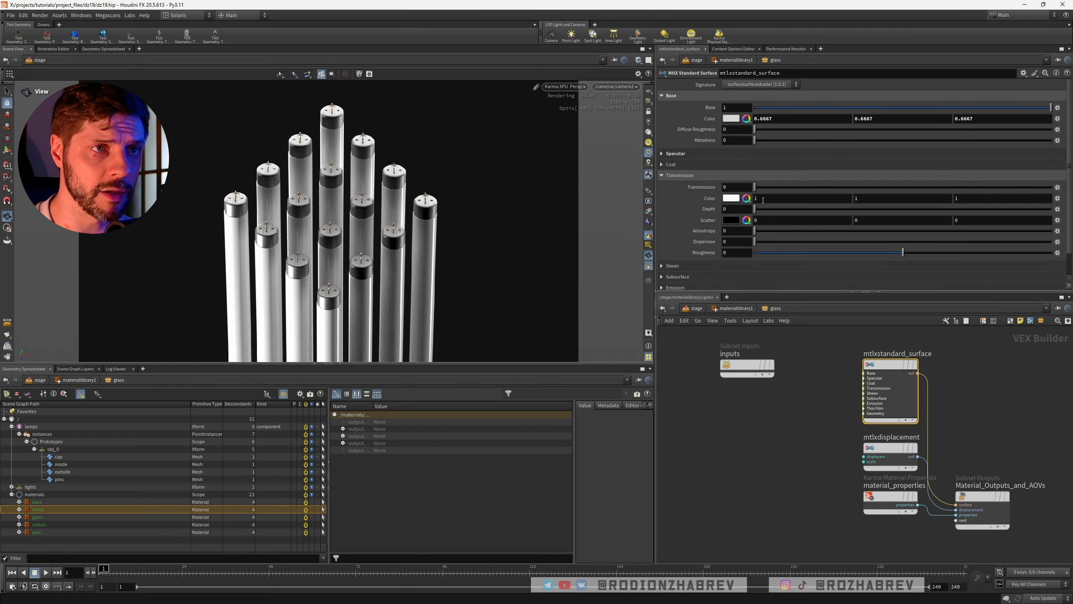
drag(780, 188, 986, 195)
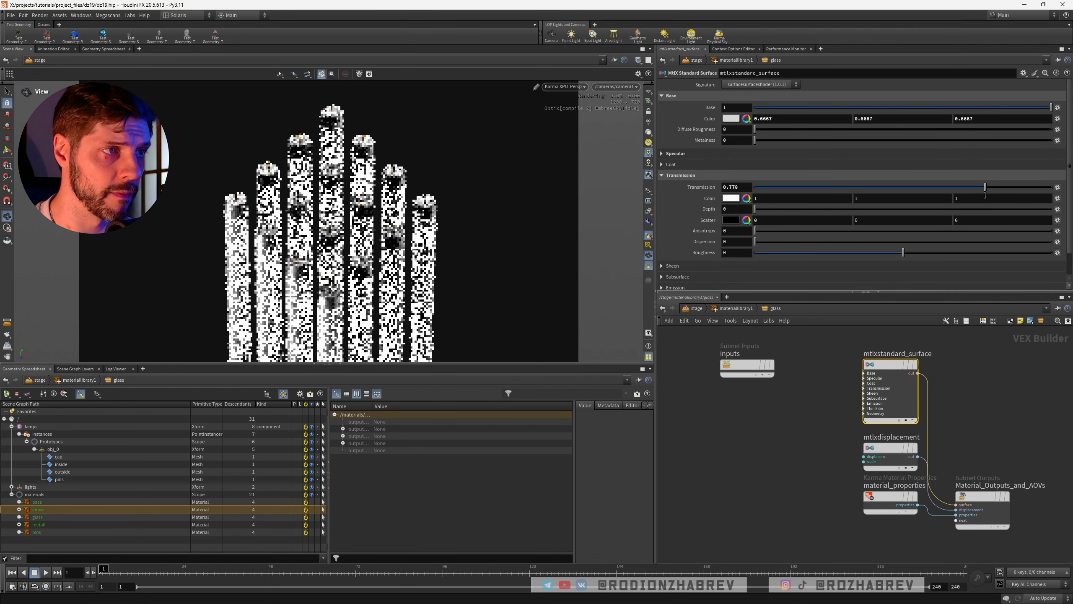
drag(934, 187, 891, 187)
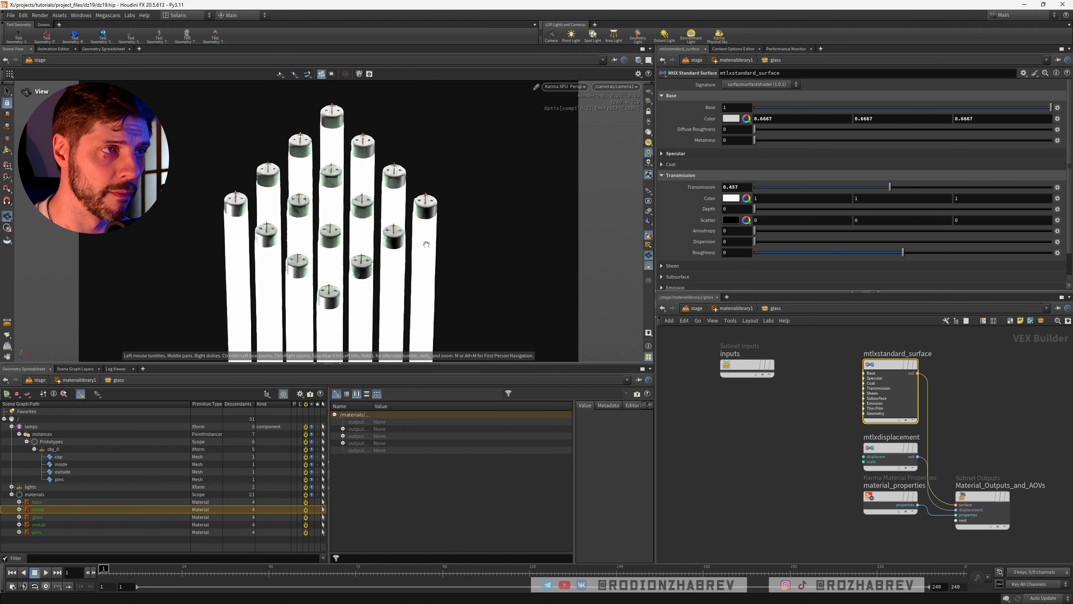
drag(890, 188, 799, 188)
key(ctrl+z)
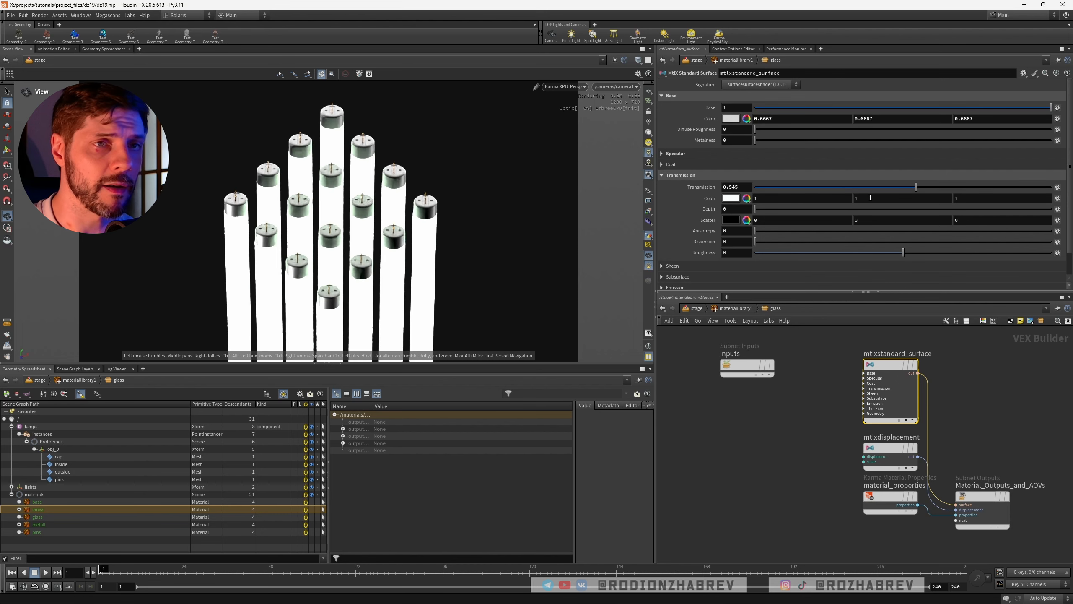
drag(916, 187, 940, 189)
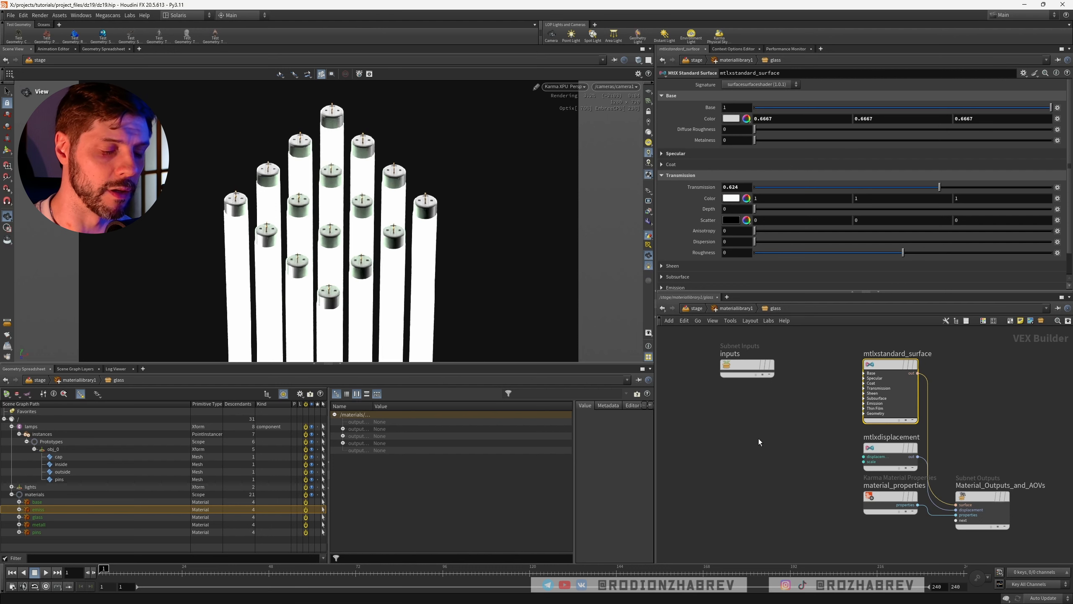
Set quickmark 1 on the glass material network and quickmark 2 on the emiss network, and test switching between them
click(761, 367)
drag(707, 334, 1035, 530)
click(822, 429)
key(ctrl+1)
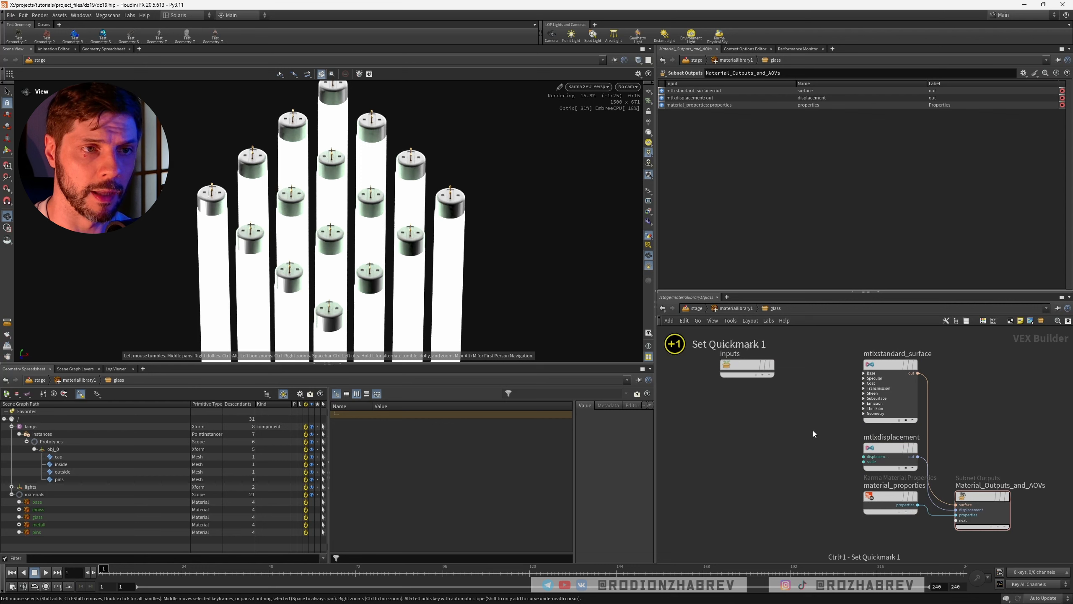
click(736, 308)
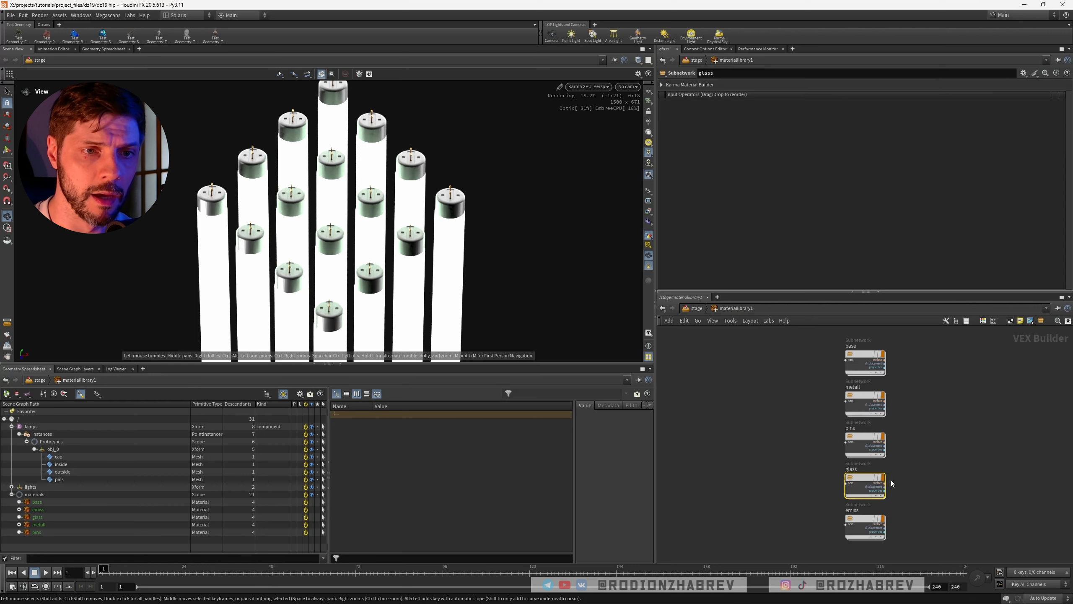
double_click(865, 518)
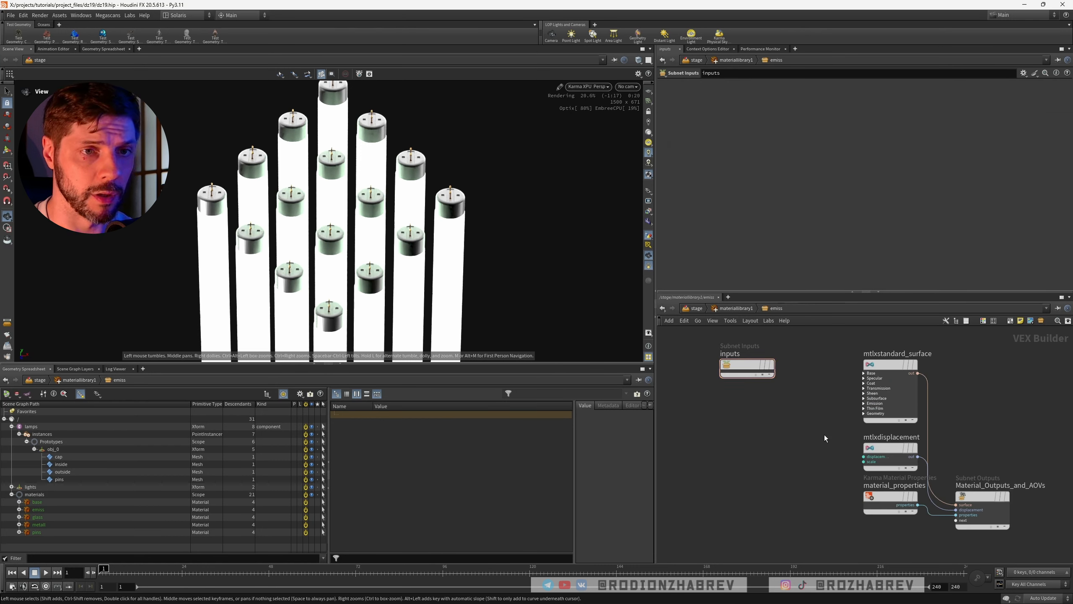
key(ctrl+2)
key(1)
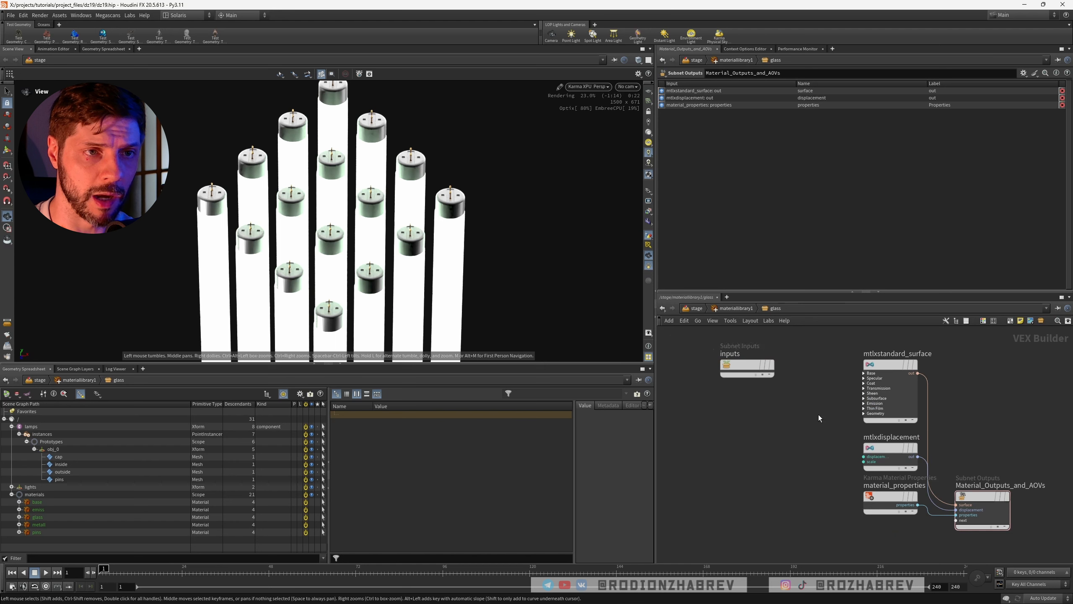
key(2)
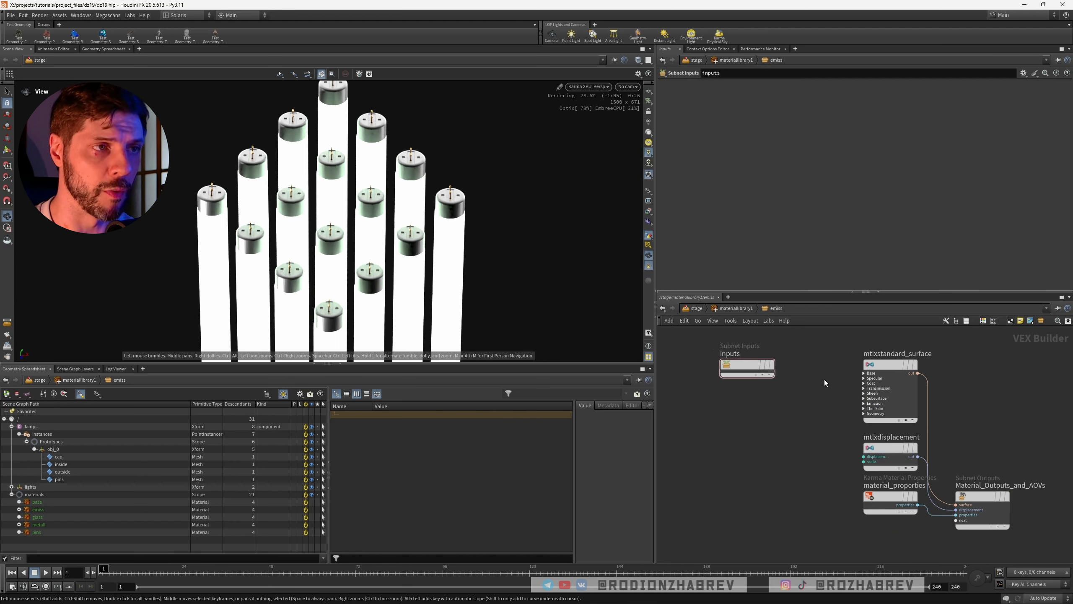
Try an Emission weight of 1 on the emiss shader, set it to 2, and save the scene
click(899, 402)
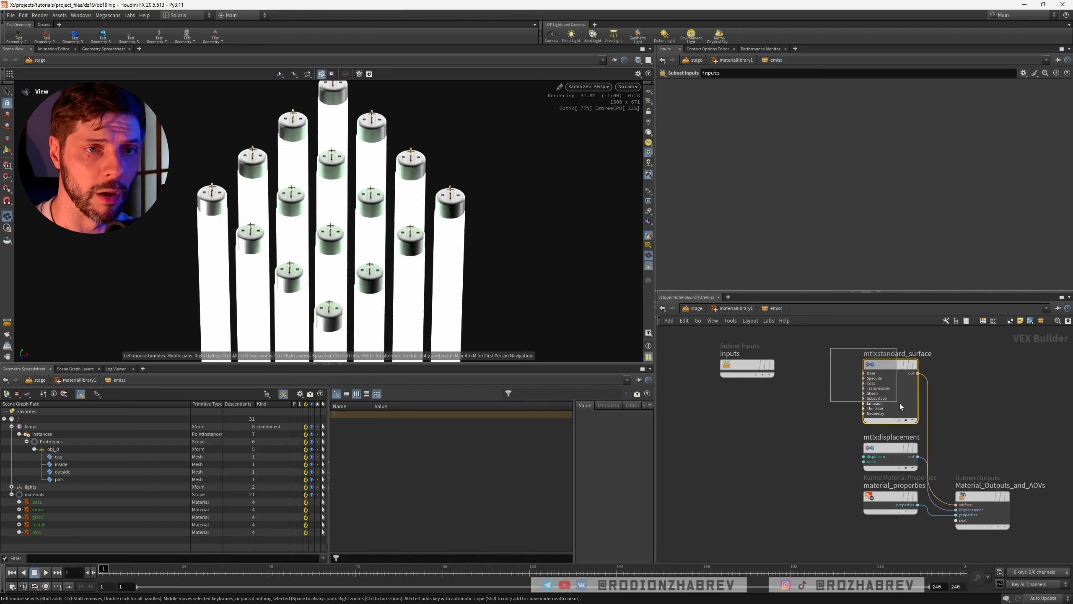
click(739, 217)
text(1)
key(Return)
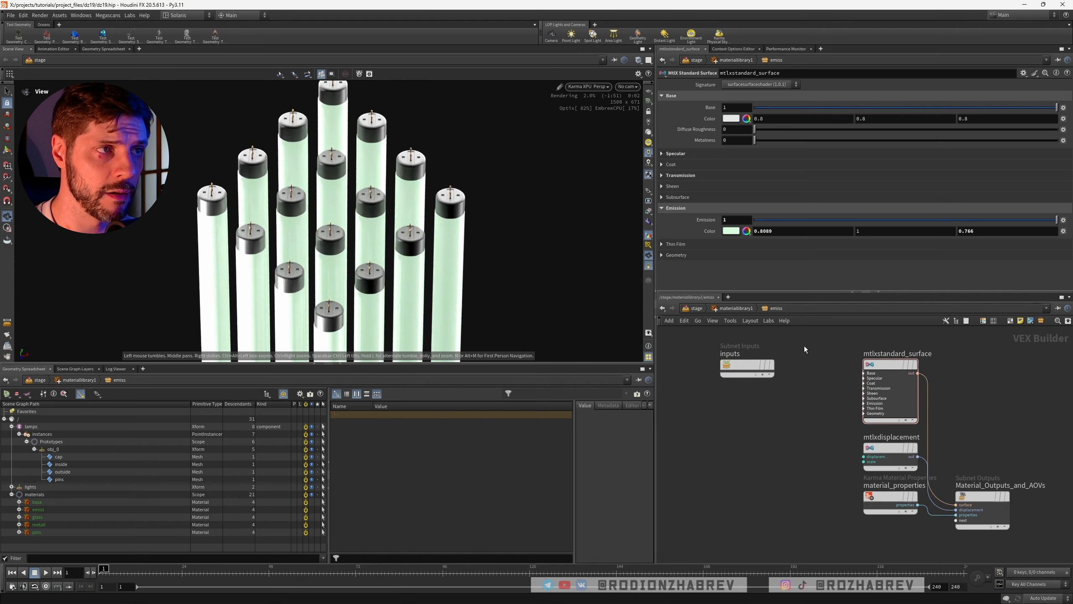
text(2)
key(Return)
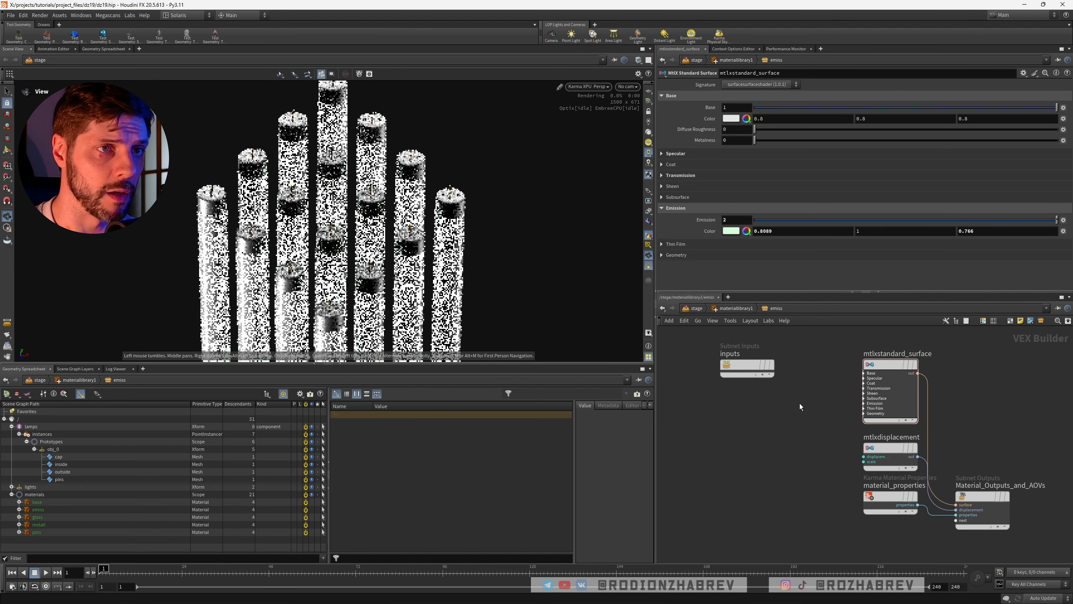
key(ctrl+s)
Set the Transmission of the glass material's standard surface shader to 0.3
key(1)
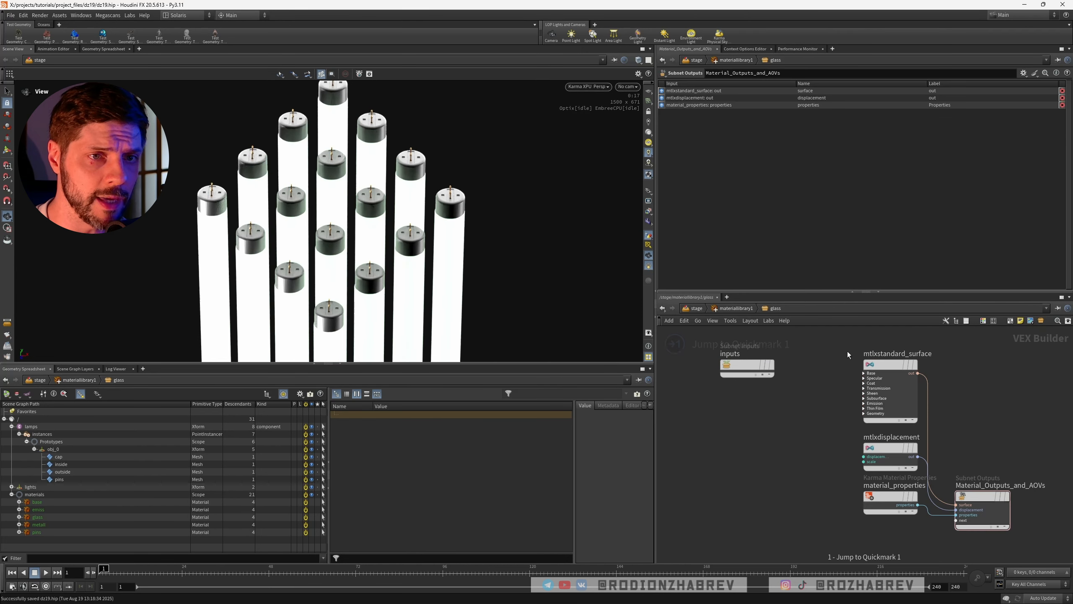
click(893, 392)
mouse_move(848, 187)
mouse_down()
mouse_move(790, 188)
mouse_move(844, 194)
mouse_up()
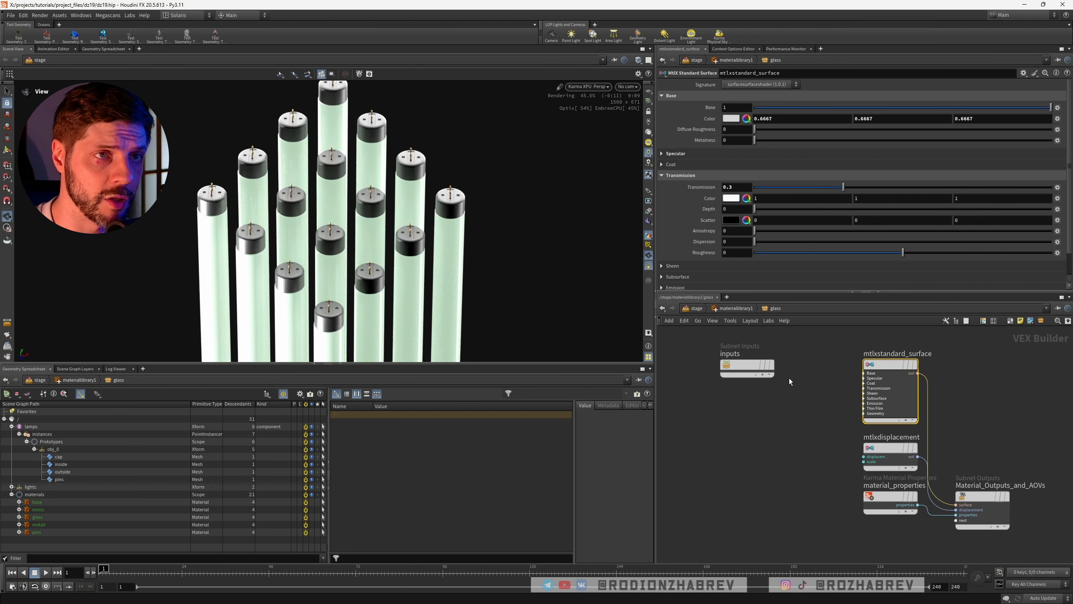
Set the Y scale of transform6 inside the lamps geometry network to 0.95 and return to the stage level
click(733, 309)
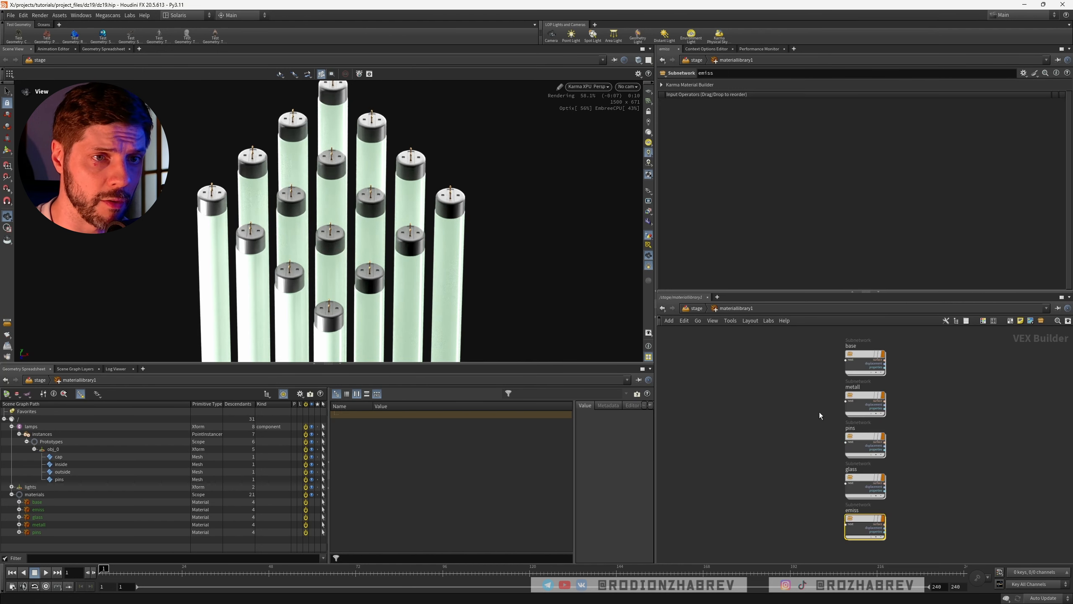
click(696, 309)
click(865, 346)
double_click(866, 346)
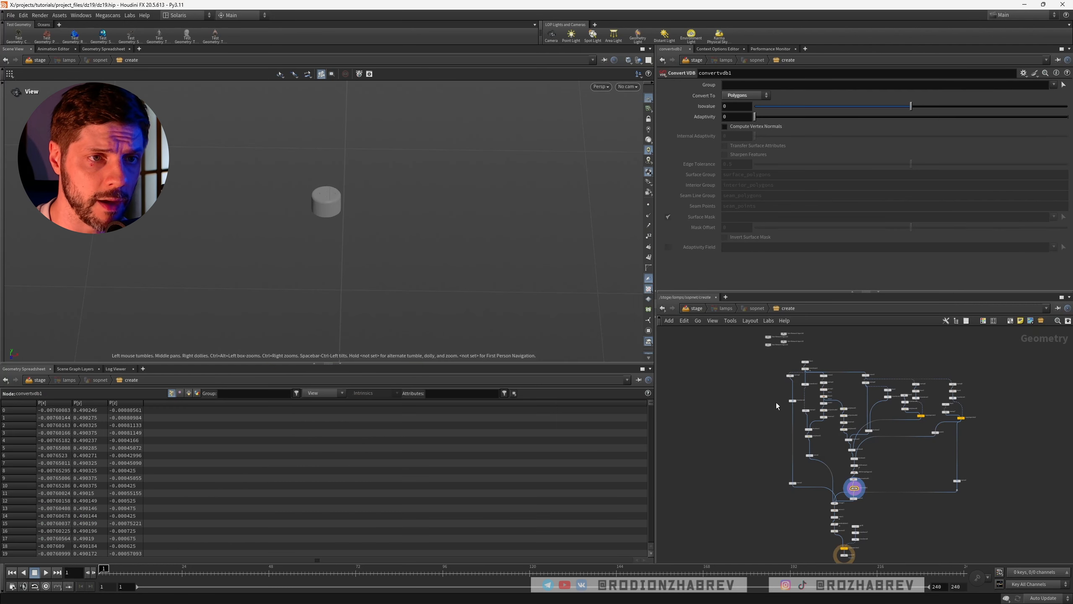
scroll(781, 425, up, 6)
middle_drag(799, 350, 791, 384)
click(808, 382)
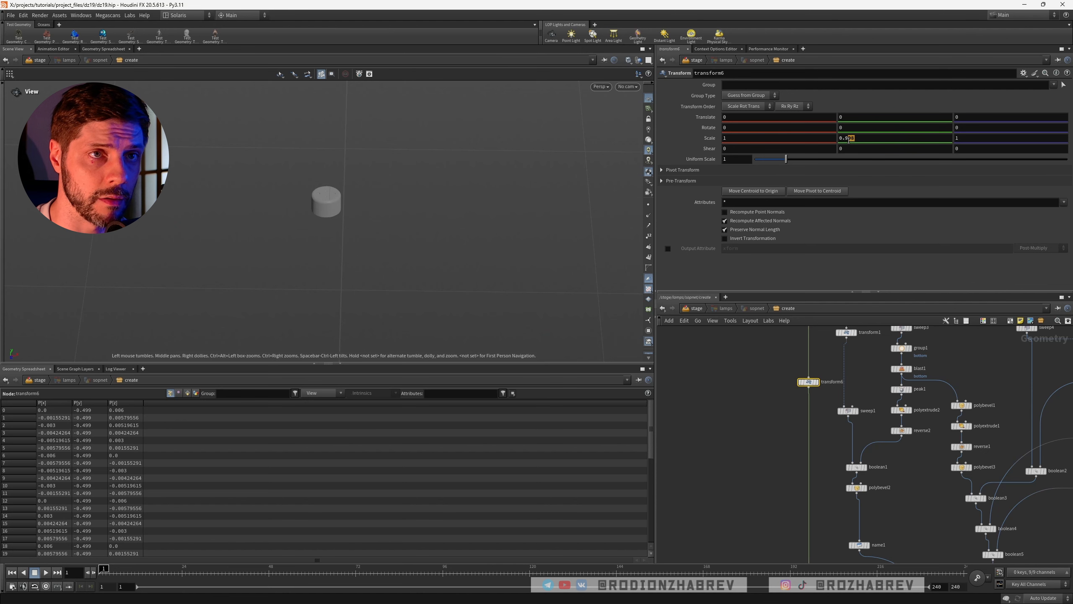
text(5)
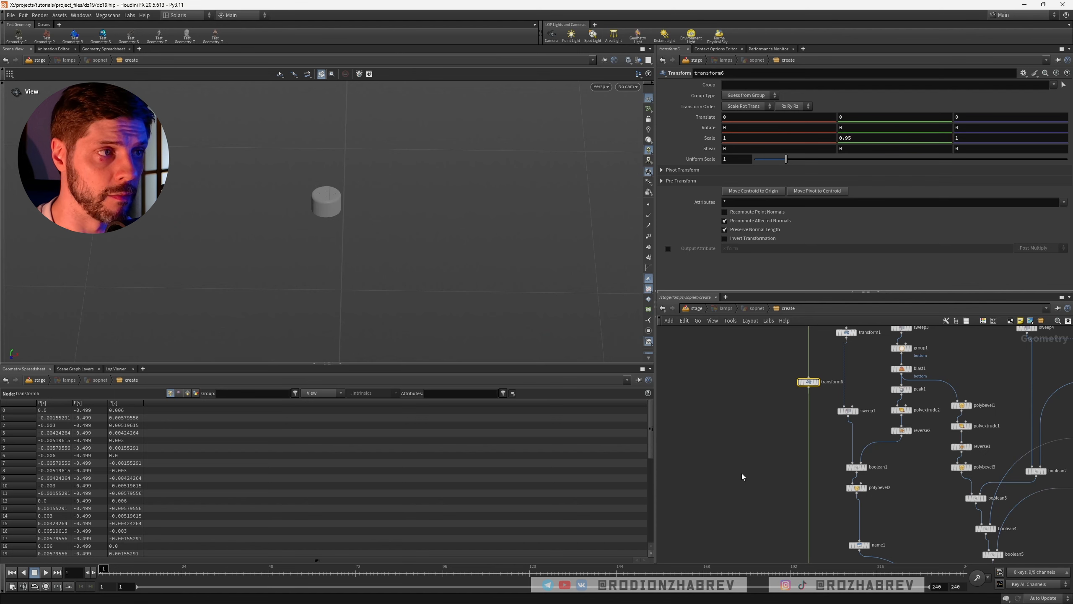
key(Return)
click(694, 310)
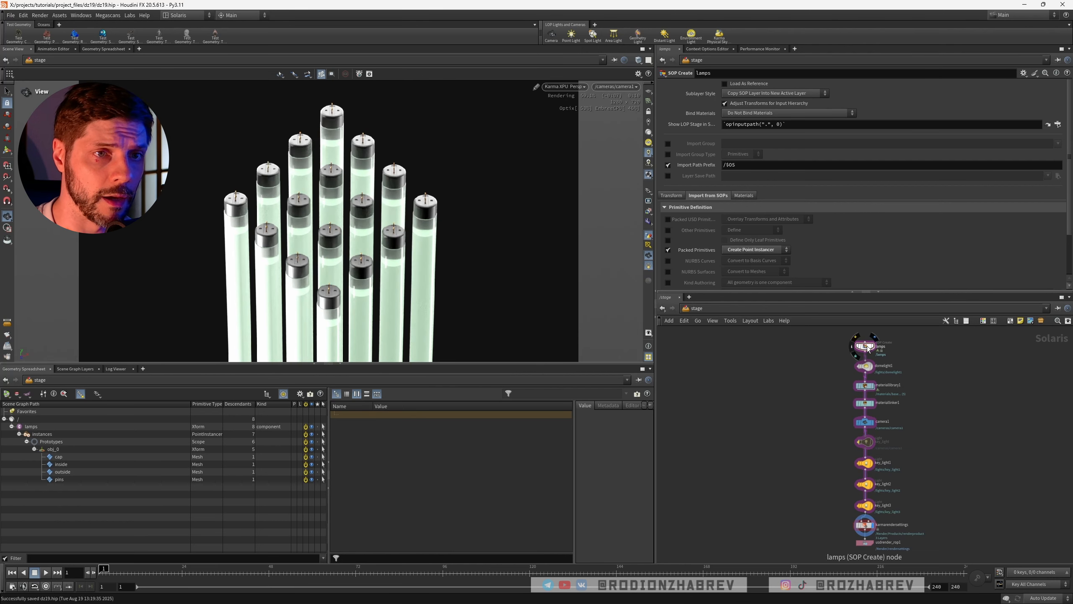
Set the radius of sweep2 inside the lamps geometry network to 0.004 and return to the stage level
double_click(868, 346)
scroll(791, 366, down, 3)
scroll(790, 366, up, 3)
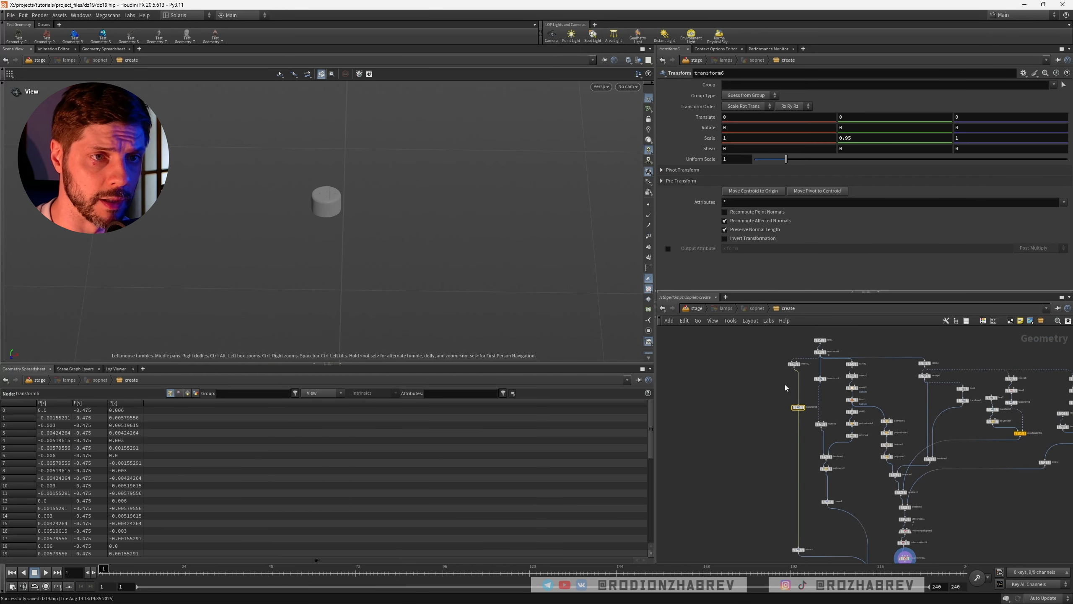
click(801, 353)
click(747, 159)
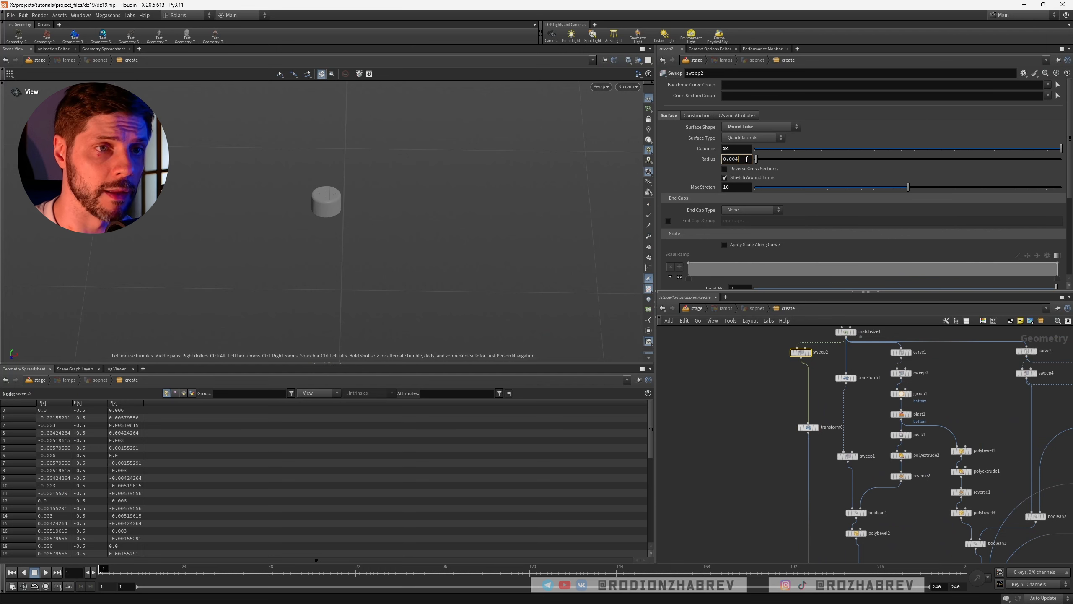
key(Return)
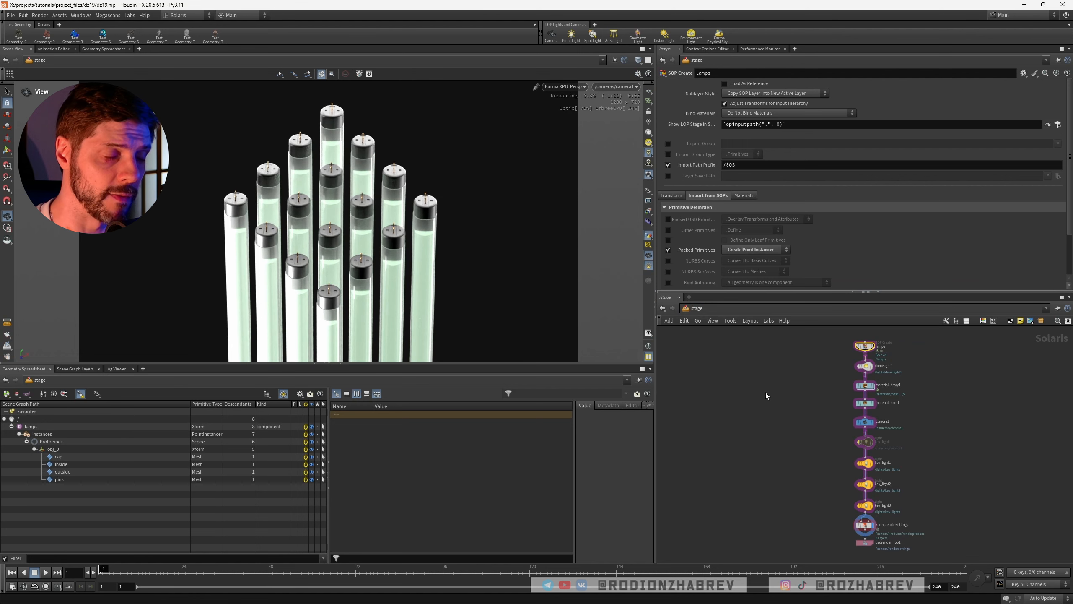
Set the End Cap Type of sweep2 inside the lamps geometry network to Grid and return to the stage level
key(i)
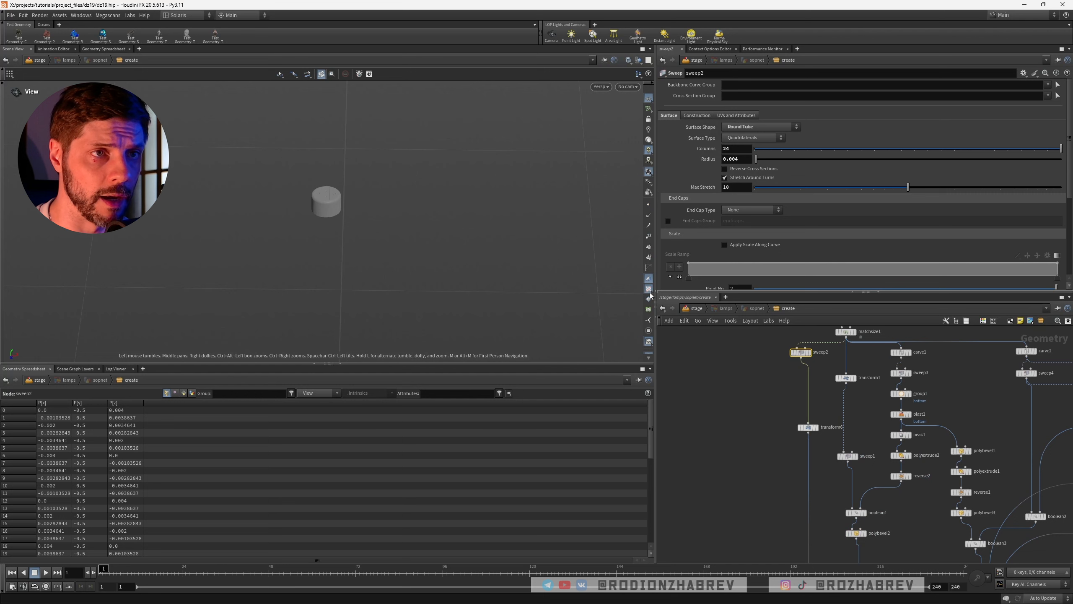
click(736, 210)
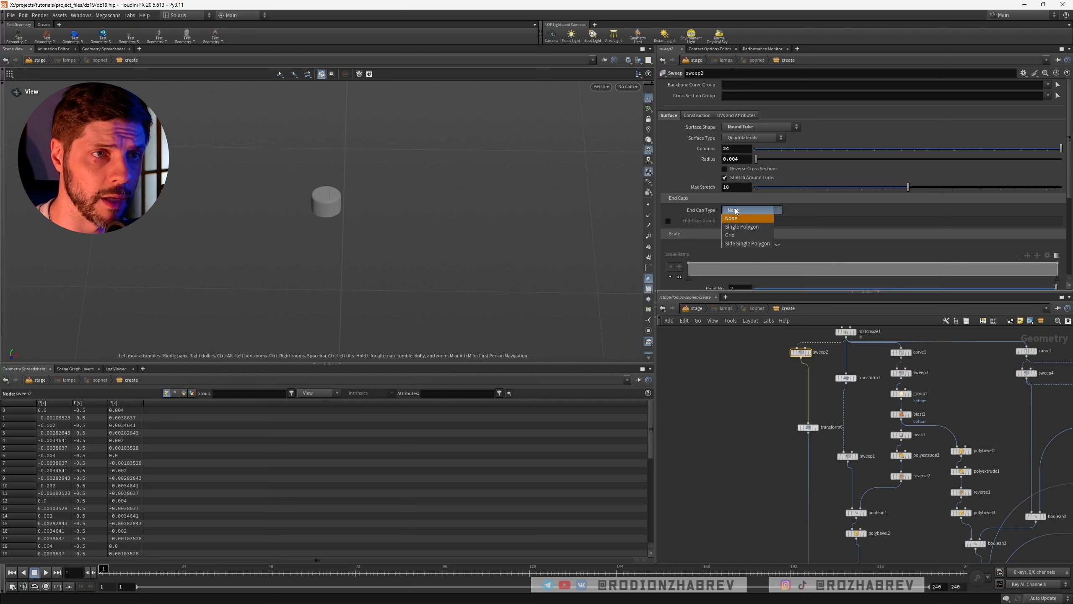
click(738, 237)
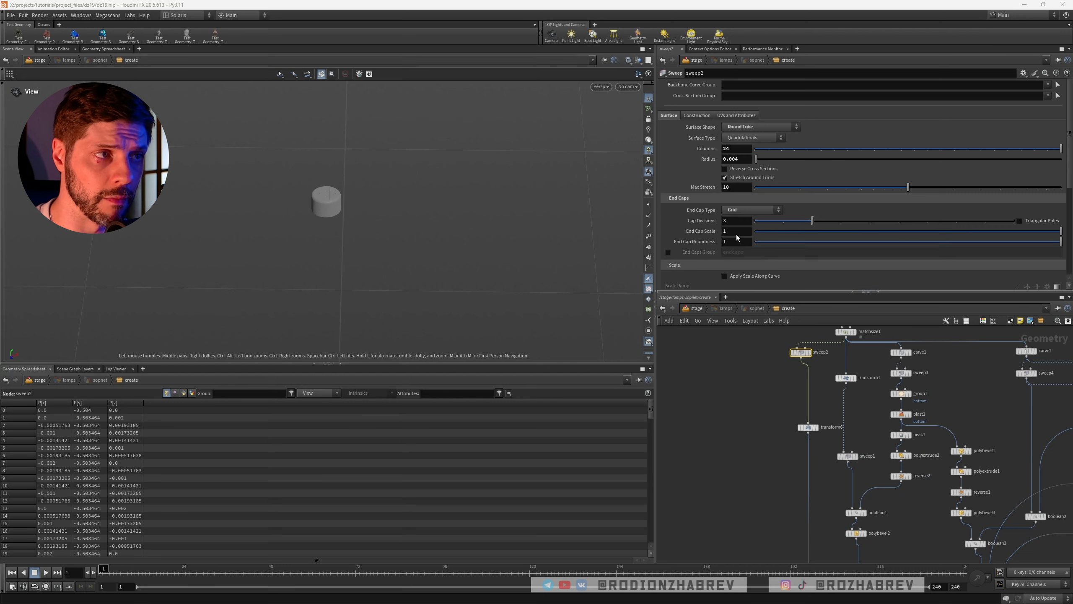
click(696, 308)
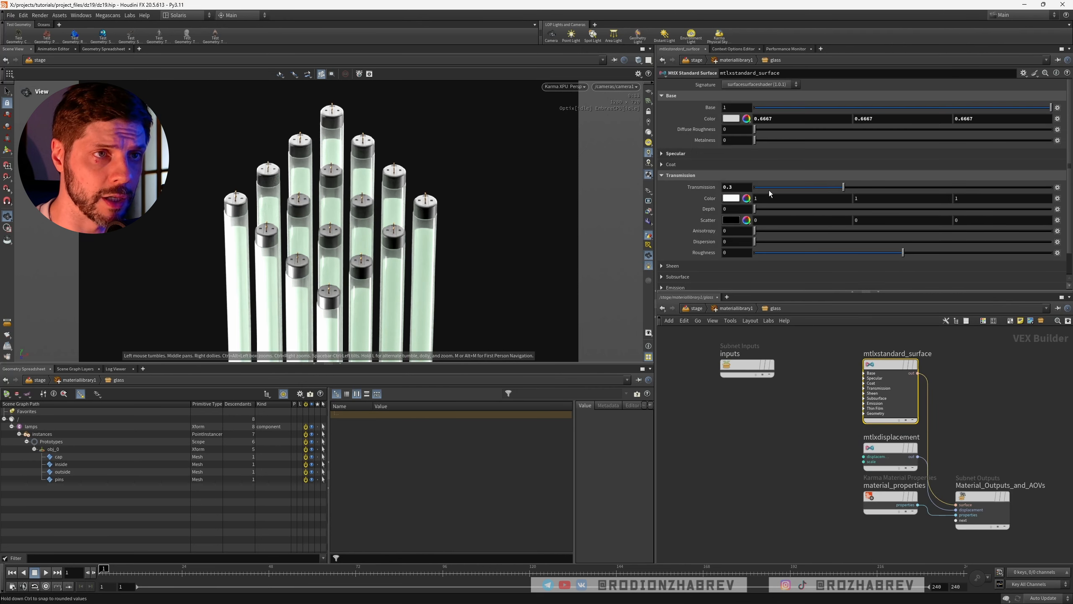
Set the glass shader's Transmission to about 0.088 and its transmission Roughness to about 0.873, and save the scene
click(769, 189)
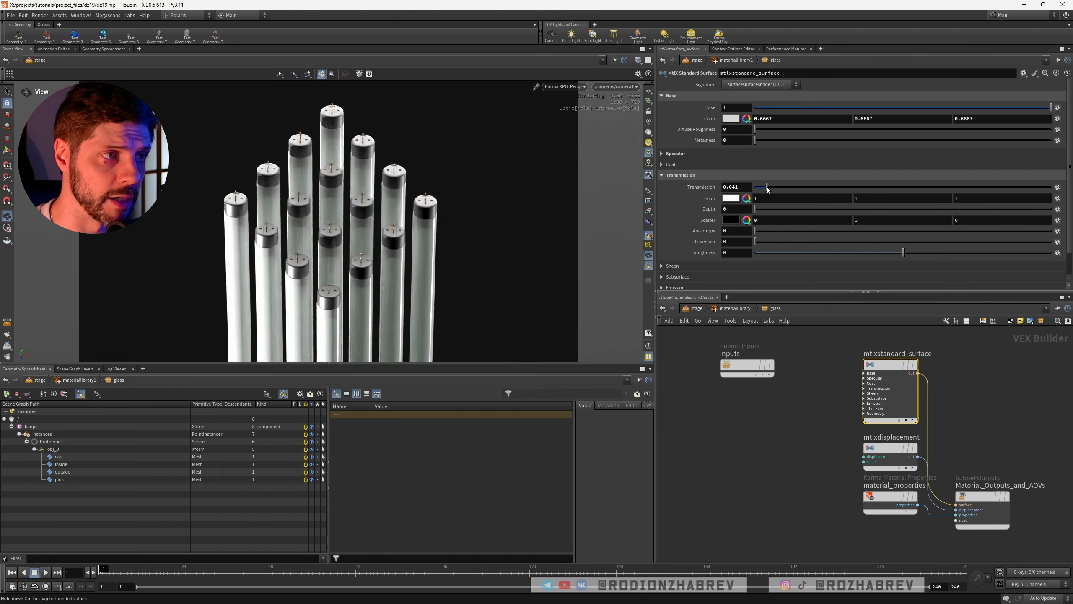
drag(768, 190, 807, 191)
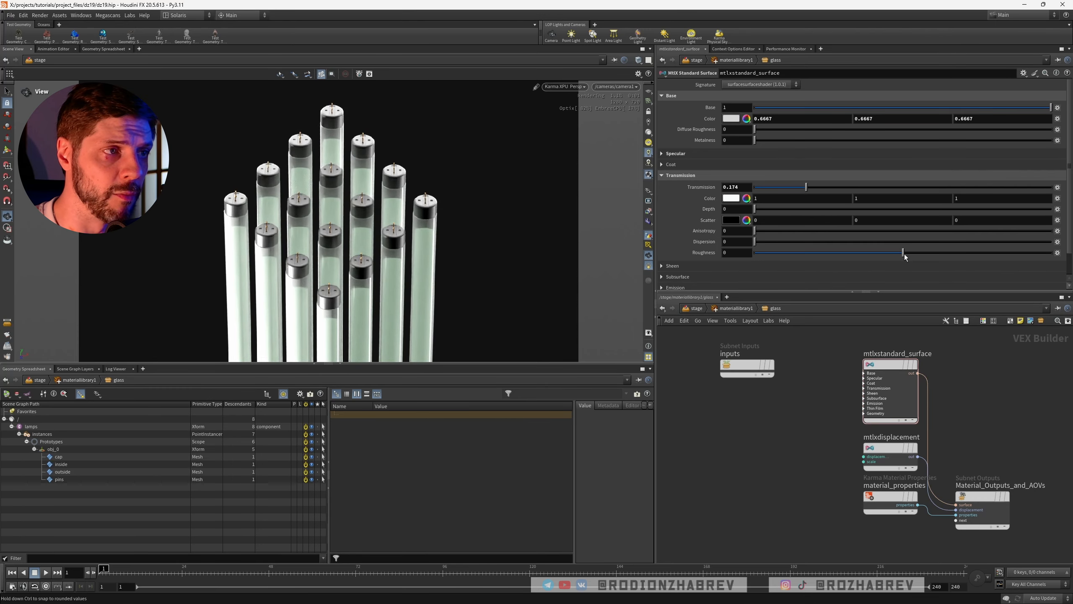
drag(904, 253, 999, 254)
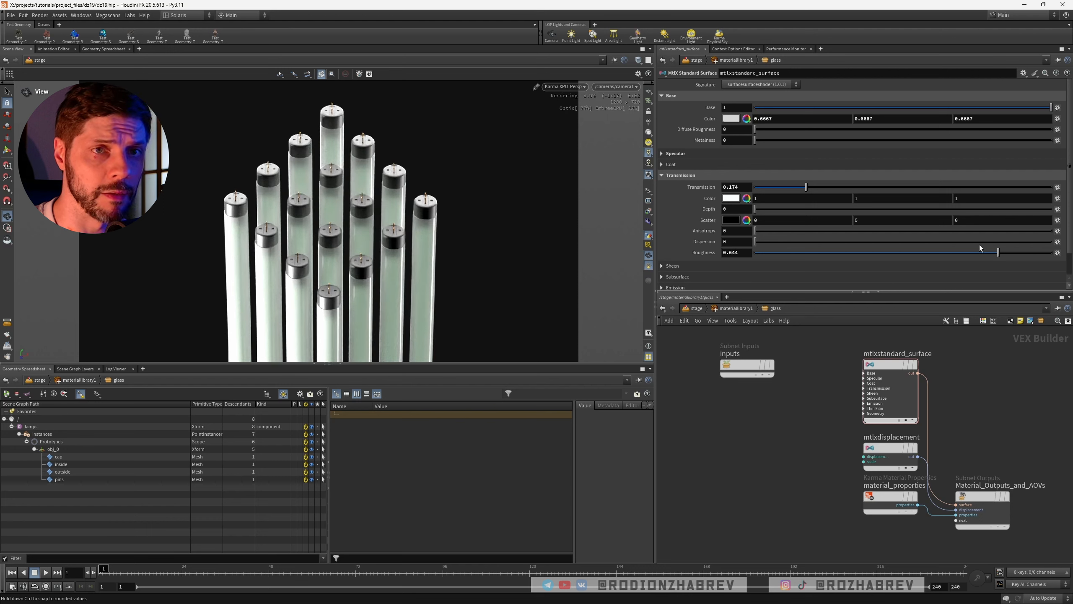
drag(1024, 253, 1033, 256)
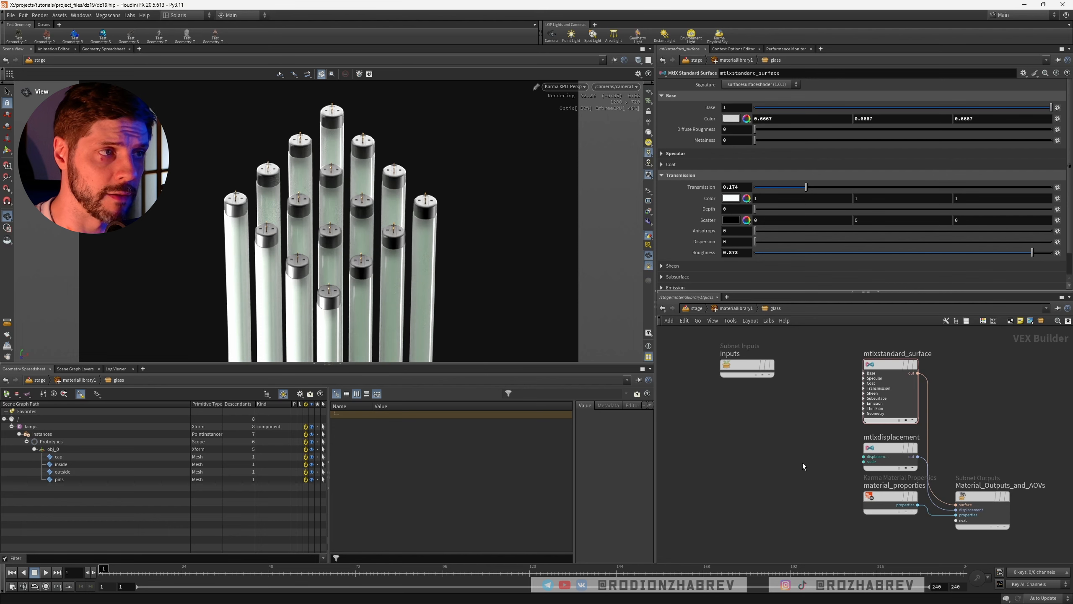
drag(807, 187, 782, 191)
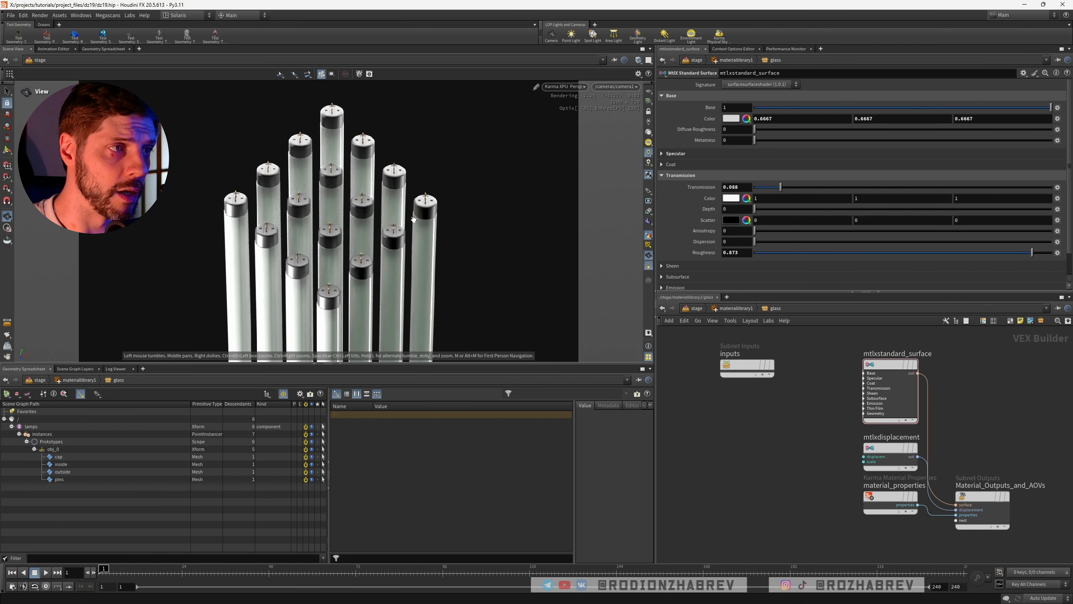
key(ctrl+s)
Try an Emission weight of 4 on the emiss material's standard surface shader and raise it to 10
key(2)
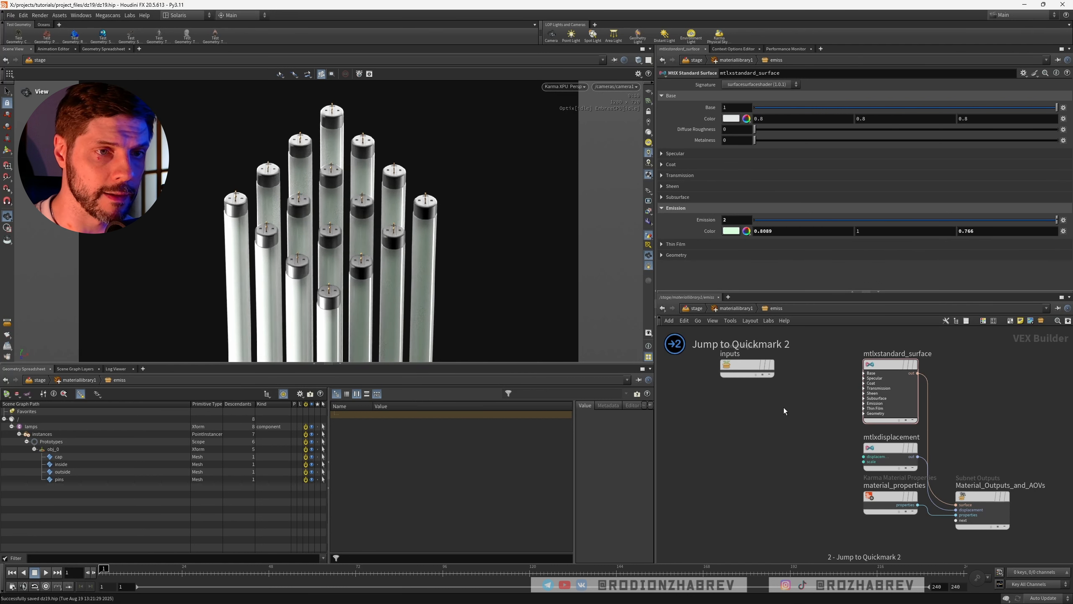
click(733, 221)
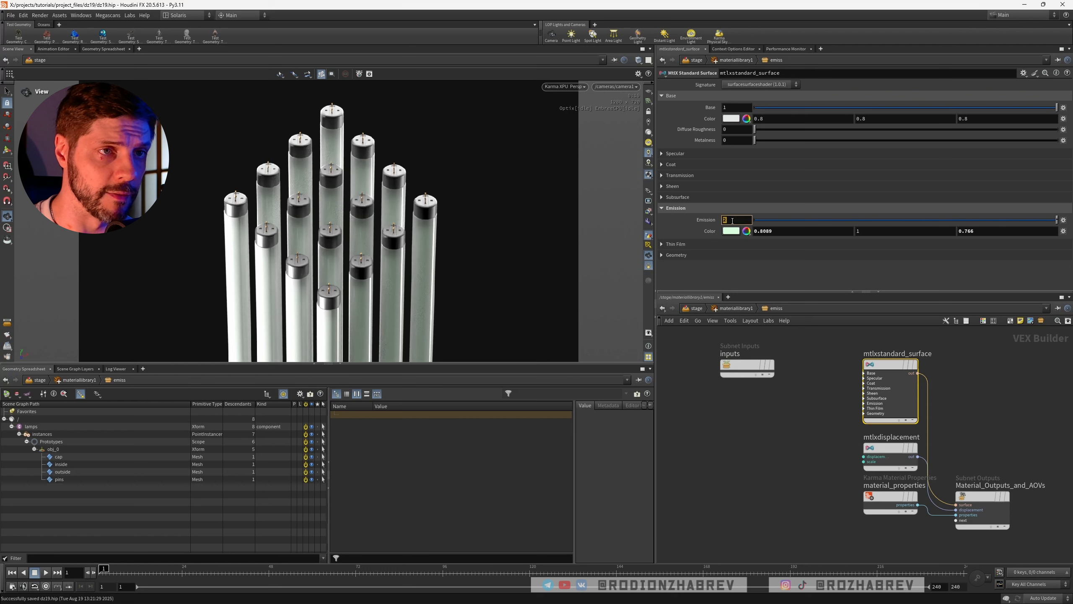
text(4)
key(Return)
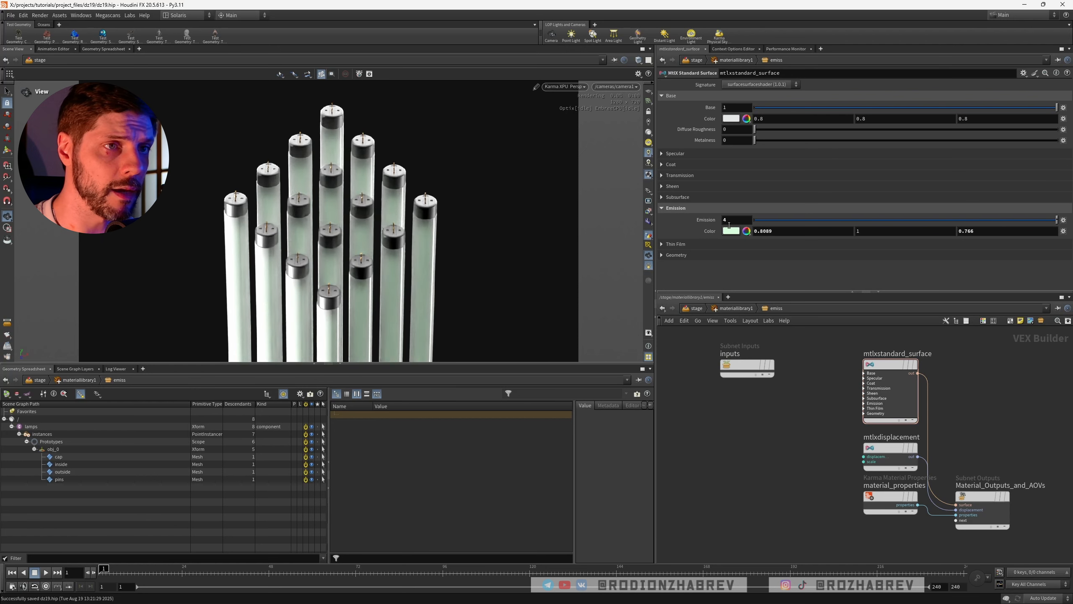
click(734, 219)
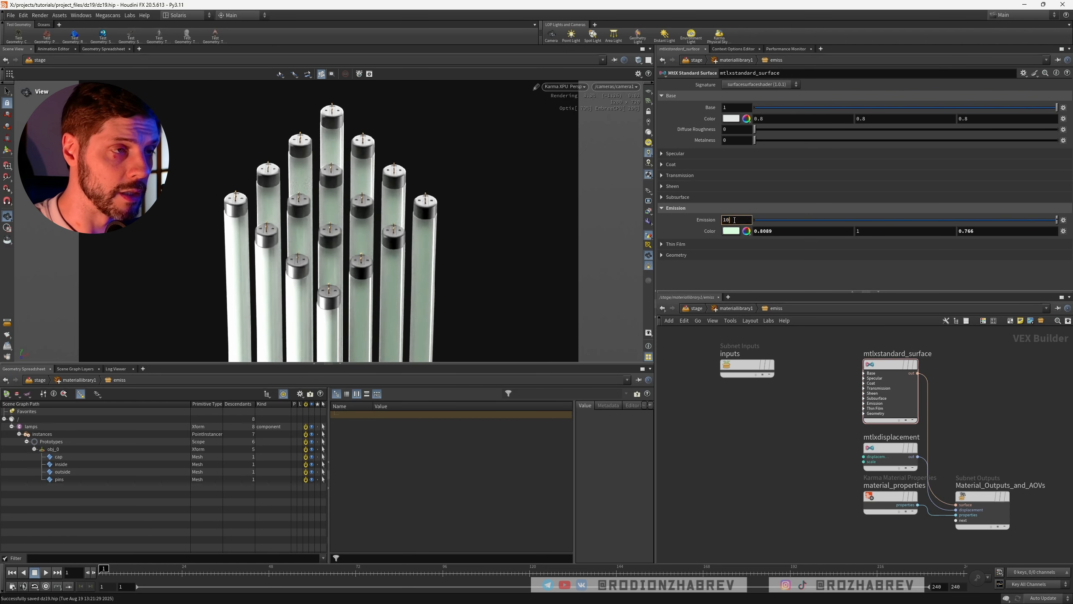
key(Return)
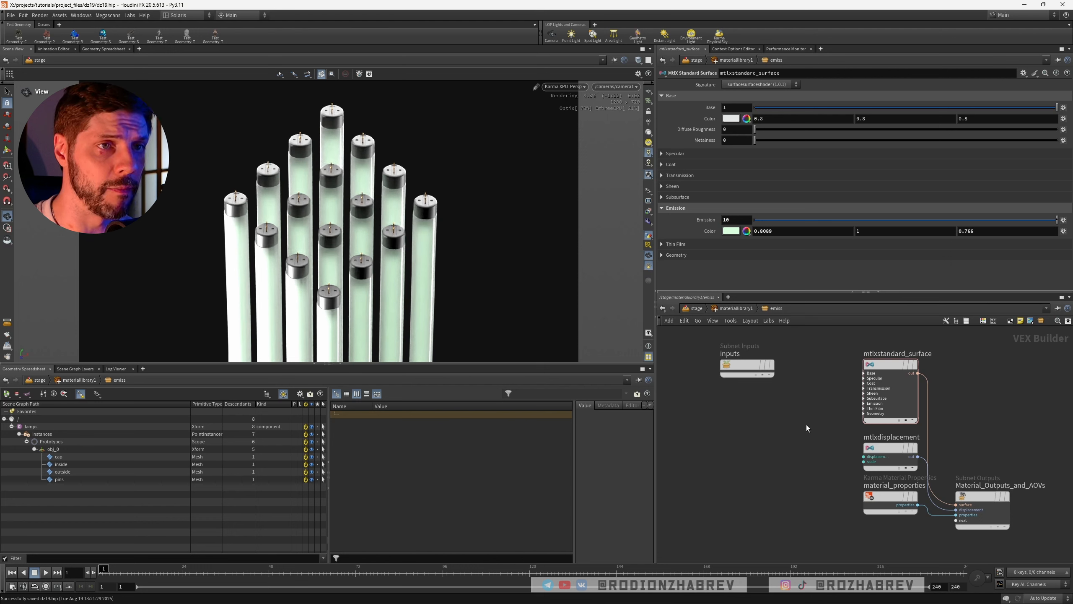
Desaturate the emiss shader's Emission color to a pale green of about 0.922, 1, 0.905
click(731, 232)
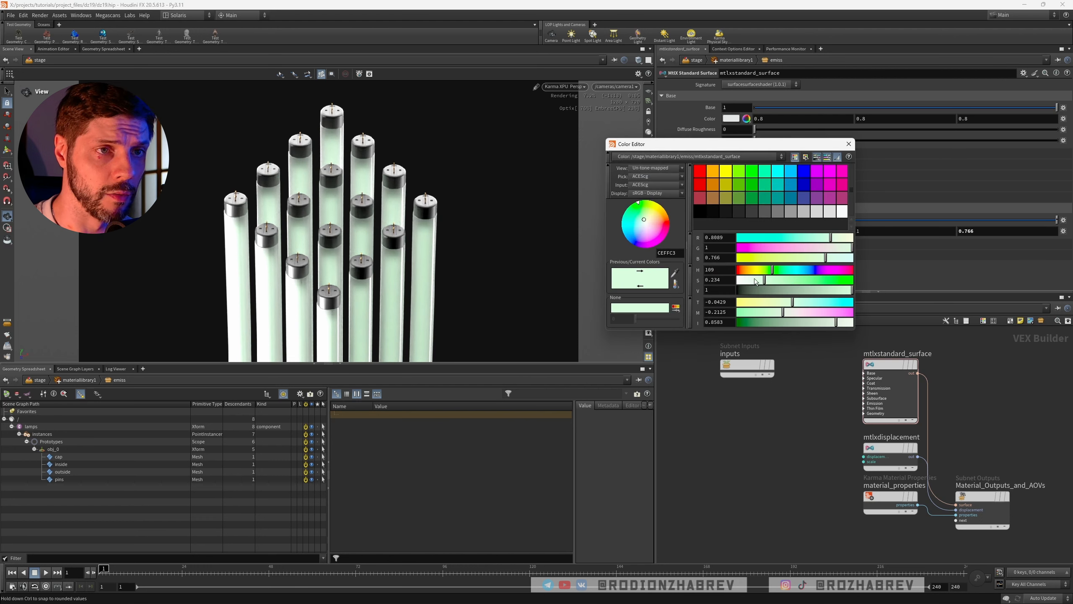
drag(754, 279, 752, 281)
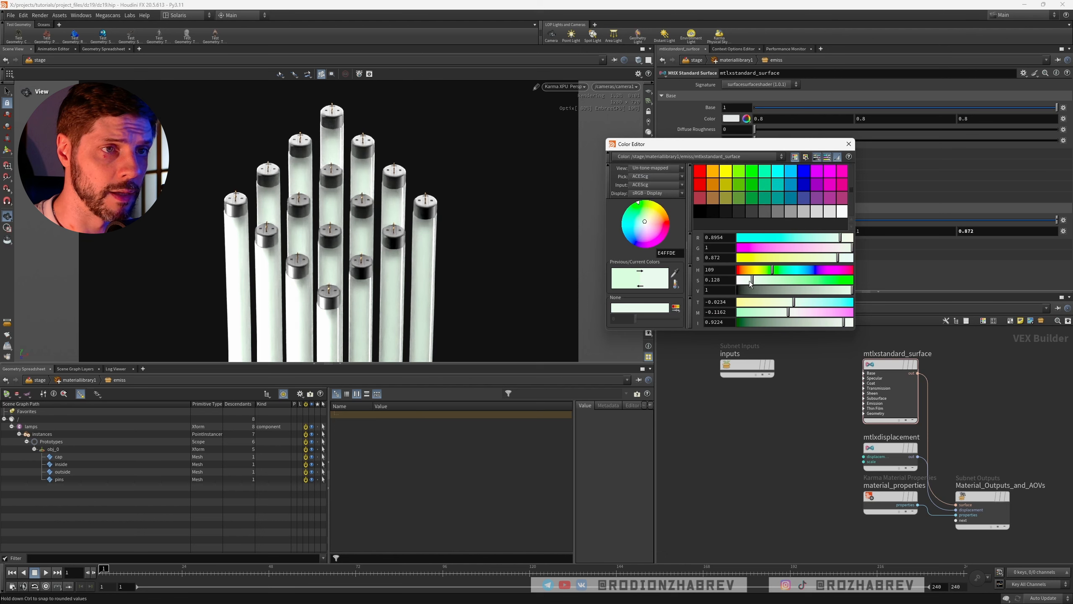
click(848, 144)
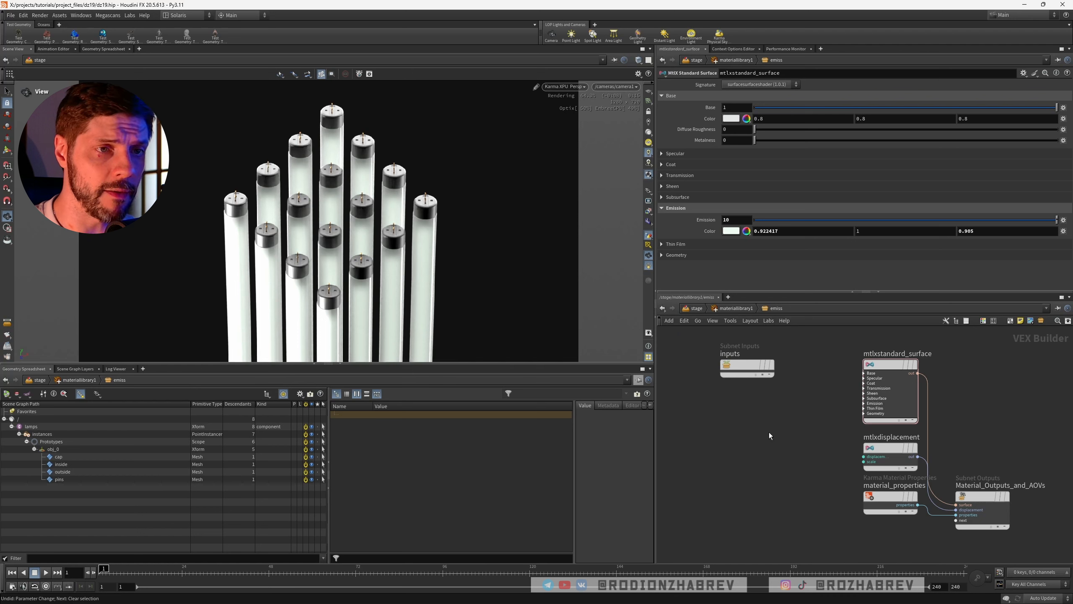
Darken the Base color of the glass material's standard surface shader to a 0.5 grey
key(1)
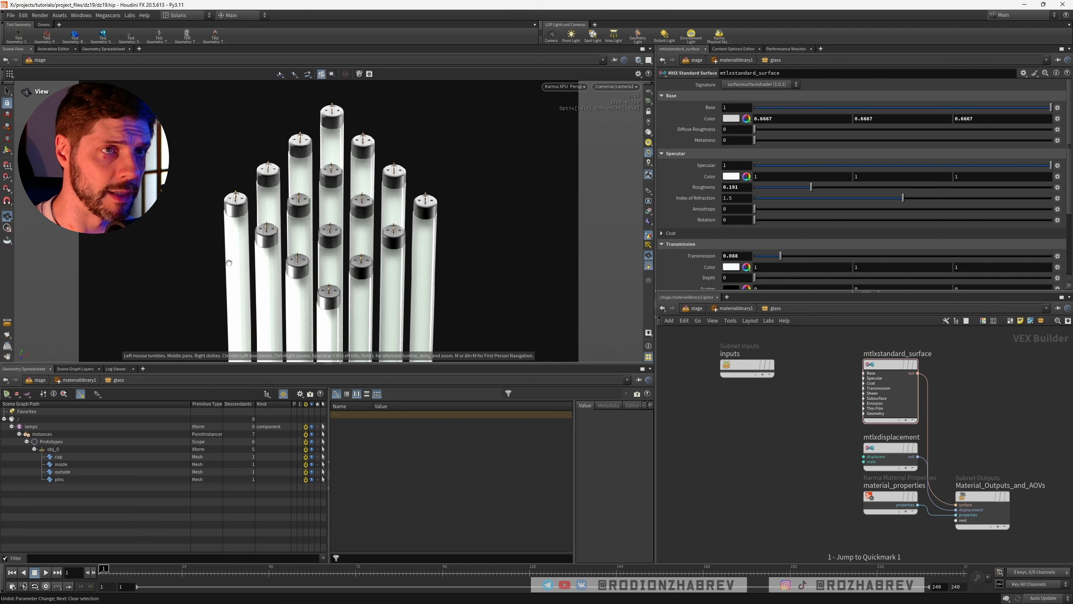
click(732, 119)
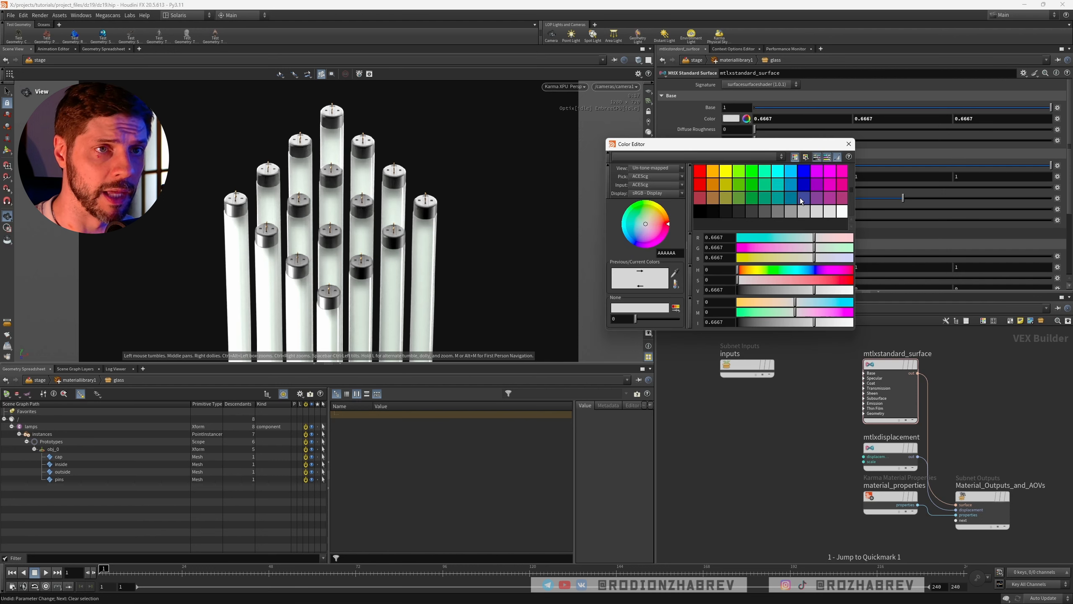
click(802, 211)
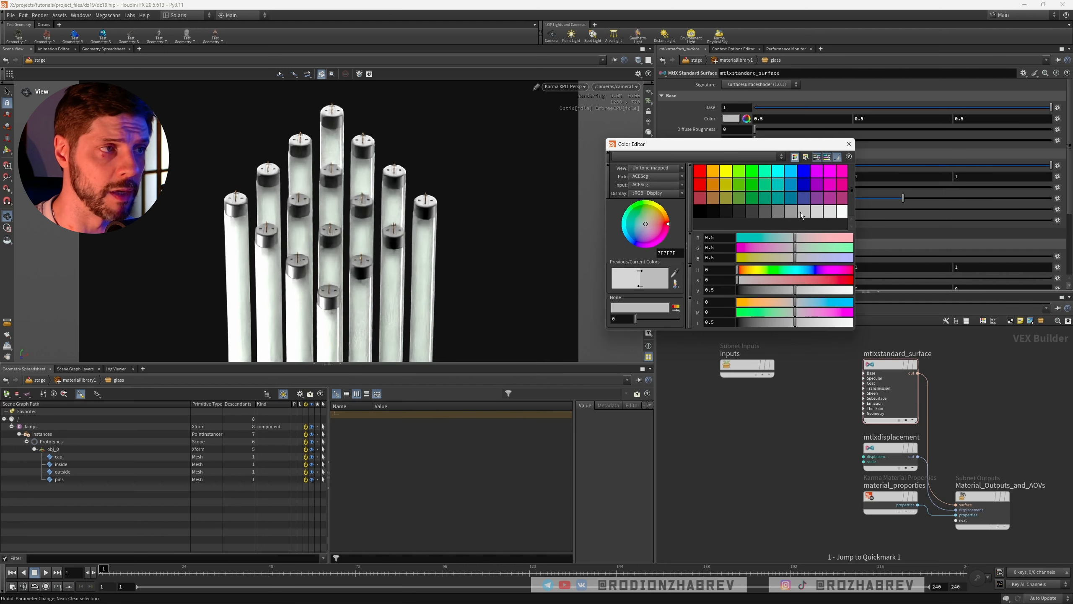
click(849, 144)
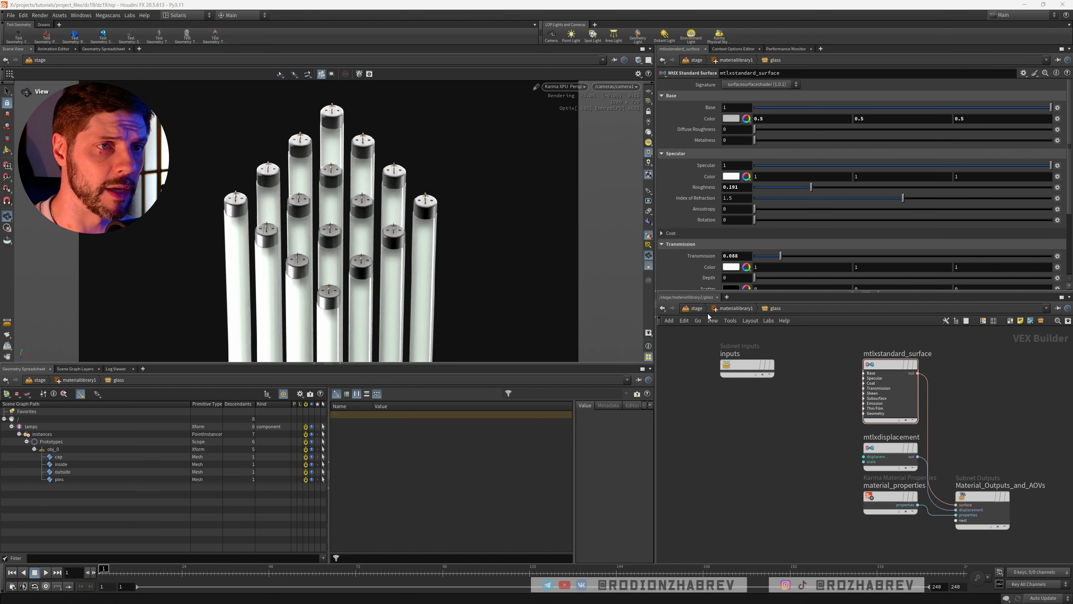
Return to the stage level and set the Intensity of key_light2 to 200
click(695, 309)
click(866, 485)
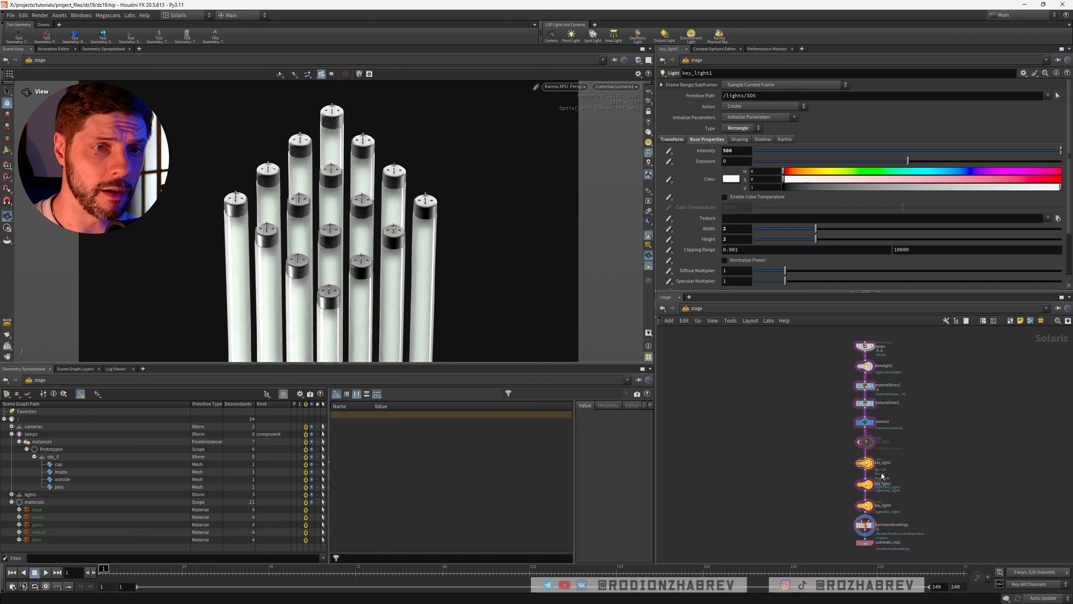
double_click(738, 152)
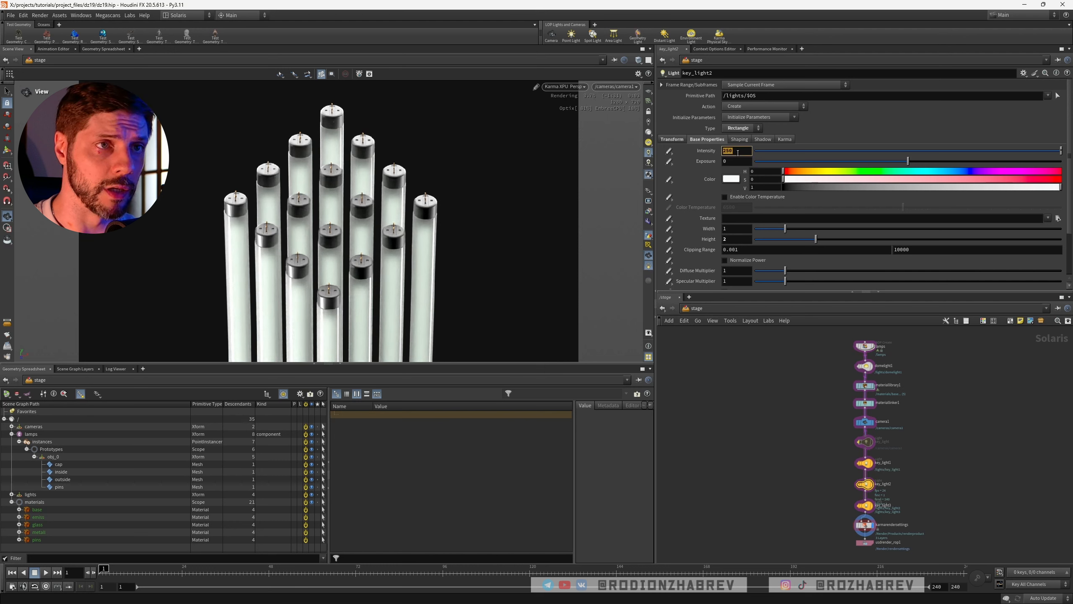
key(Return)
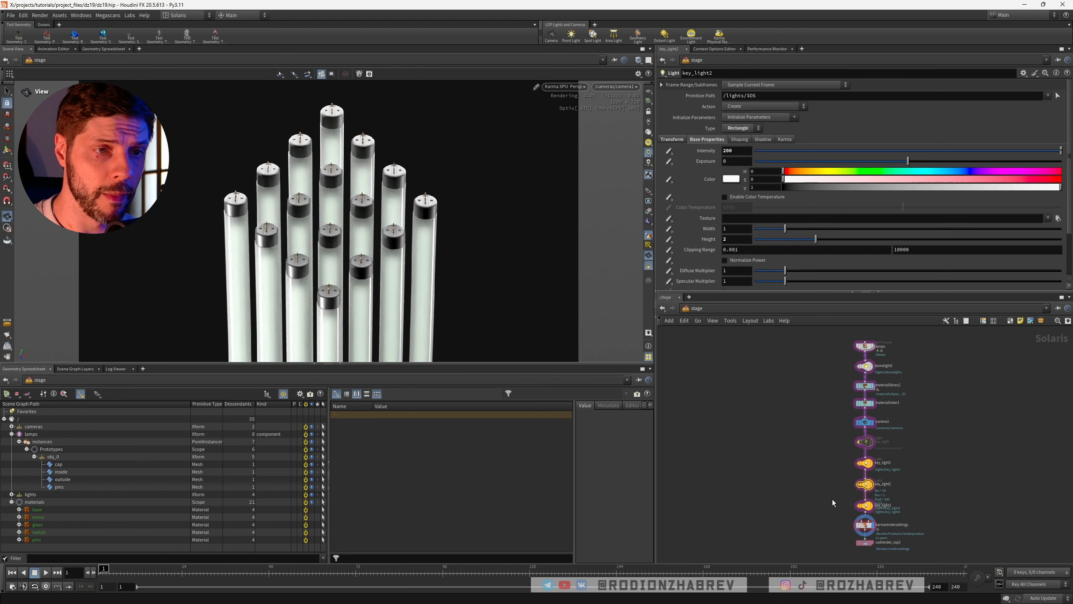
Try Intensity values of 10 and 6 on key_light3 and set it to 5
click(865, 505)
click(734, 151)
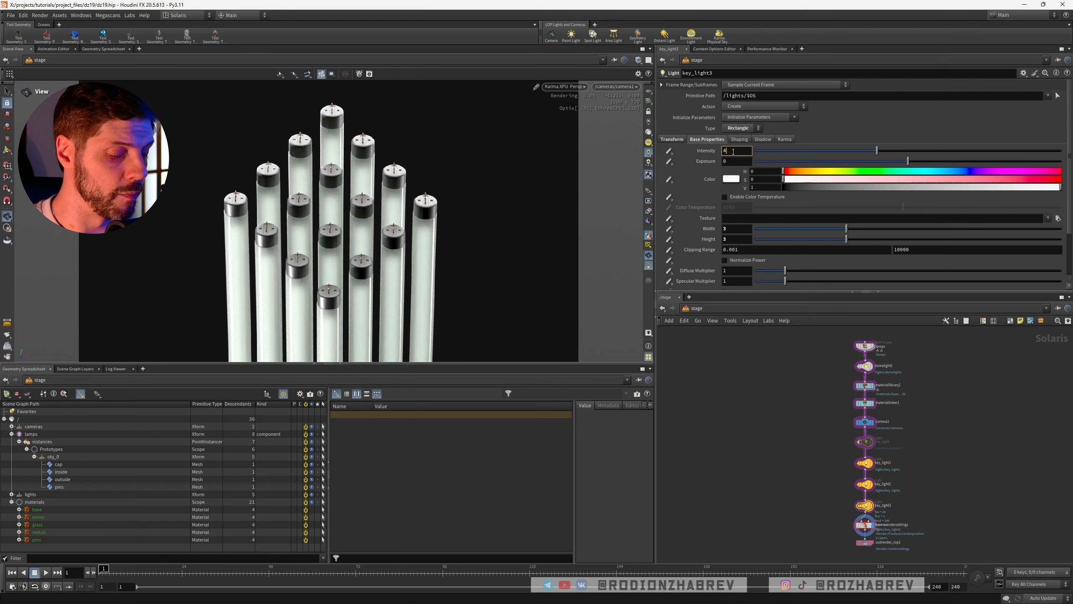
text(10)
key(Return)
click(734, 151)
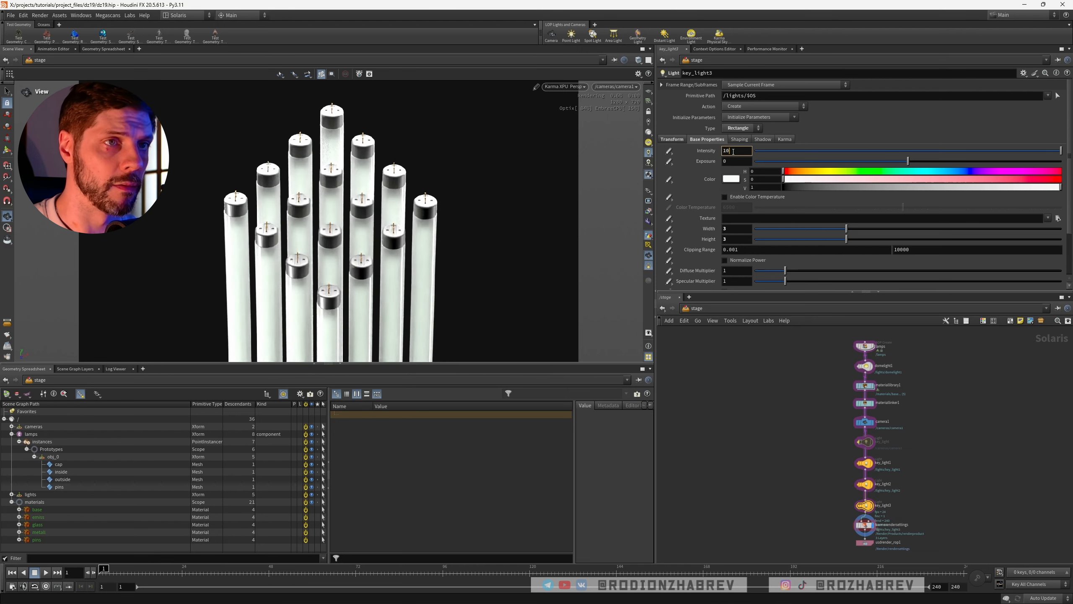
text(6)
key(Return)
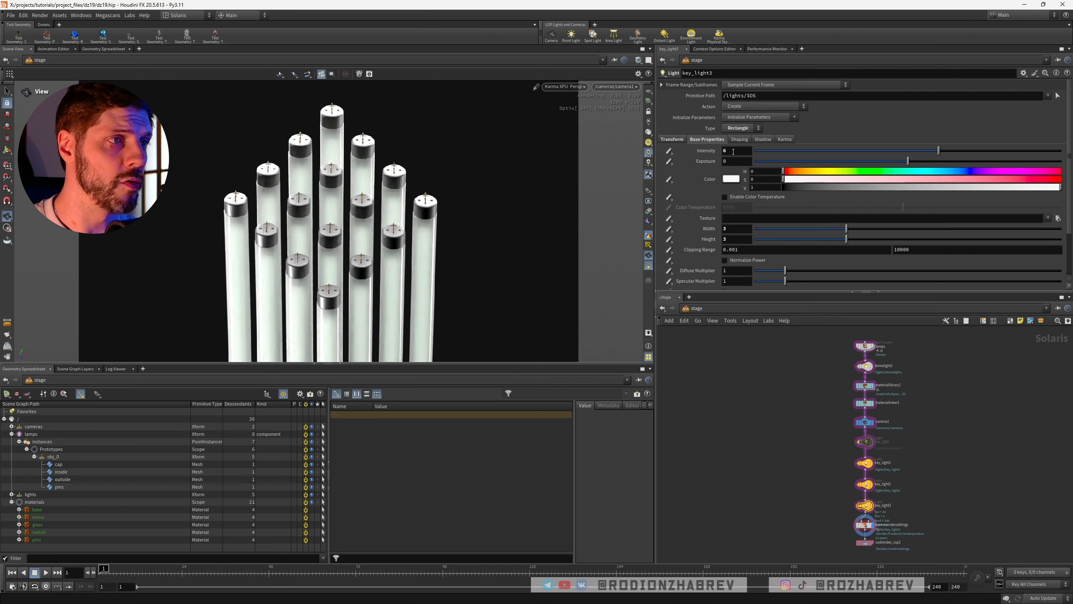
click(734, 151)
text(5)
key(Return)
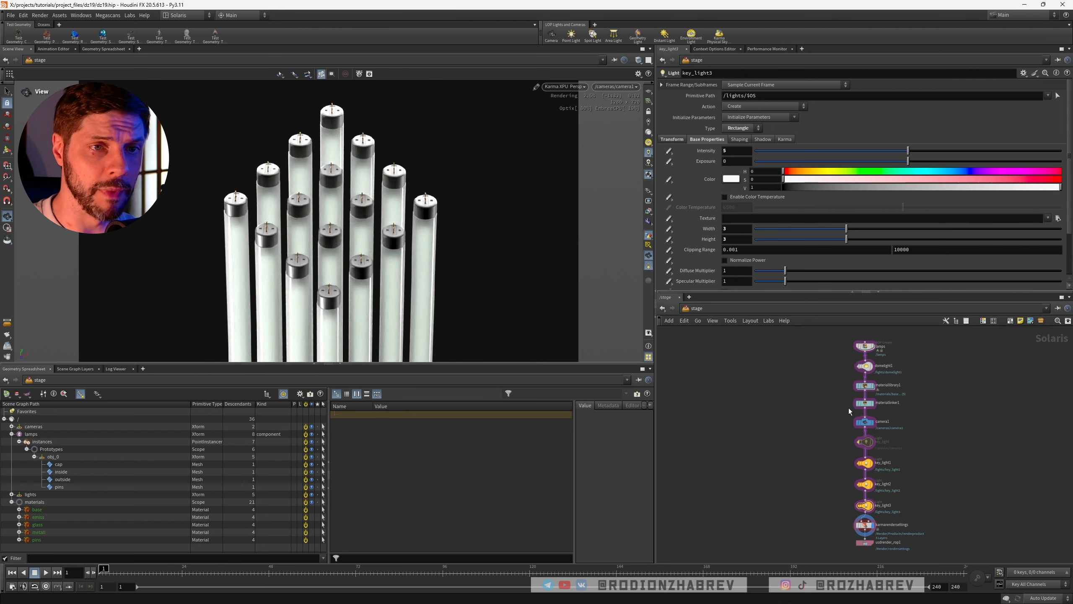
Set the Base color of the metal material's standard surface shader to a dark grey of about 0.131 and save the scene
double_click(865, 386)
double_click(865, 404)
click(891, 365)
click(731, 118)
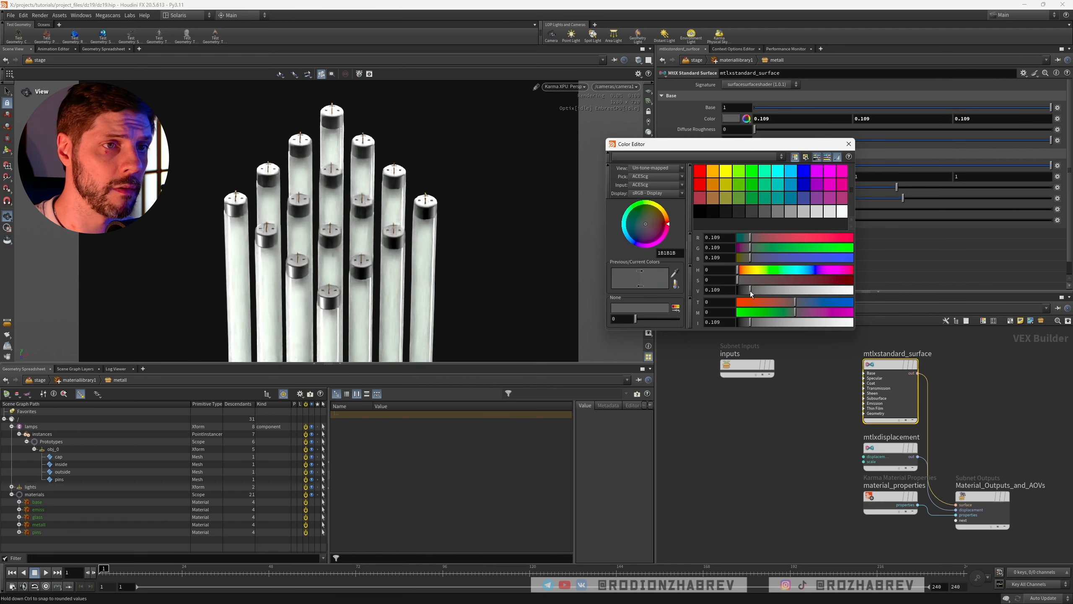
drag(745, 291, 752, 292)
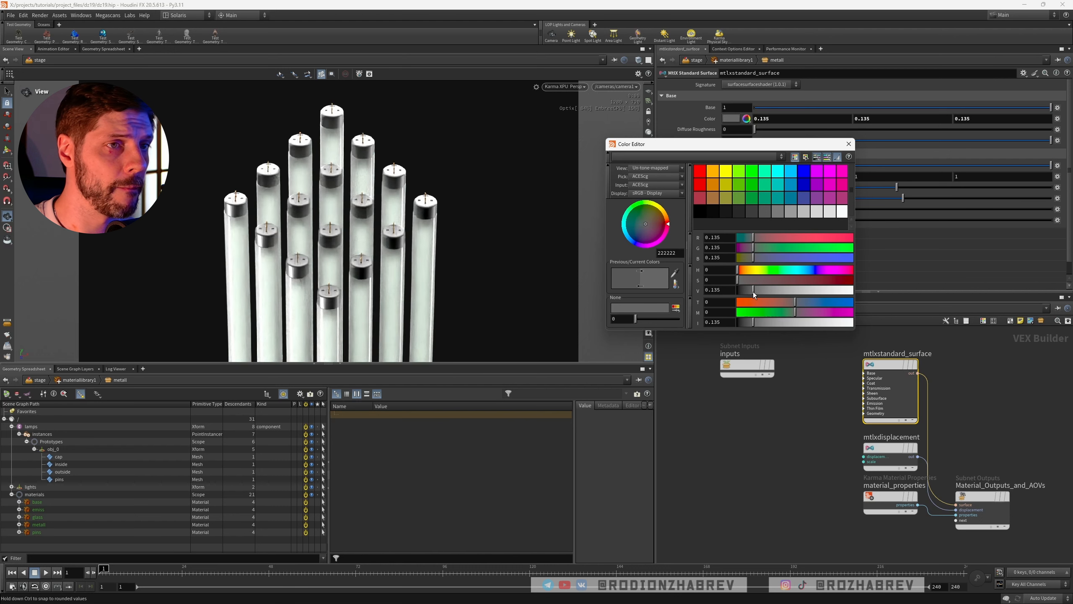
click(850, 144)
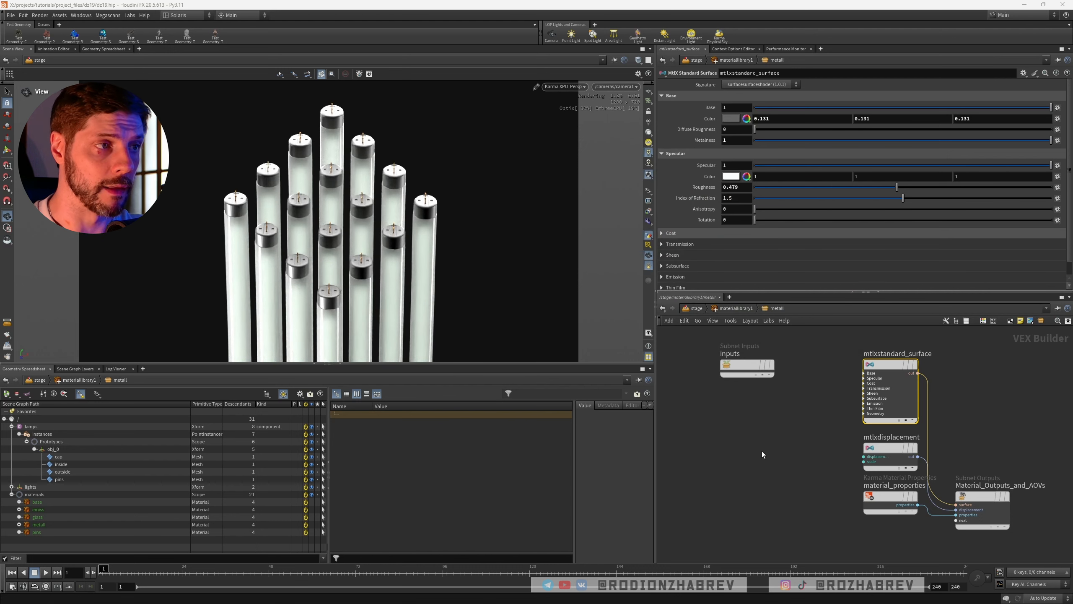
key(ctrl+s)
Set the emiss shader's Emission color to pure blue (0, 0, 1) and its Emission weight to 25
key(2)
click(881, 365)
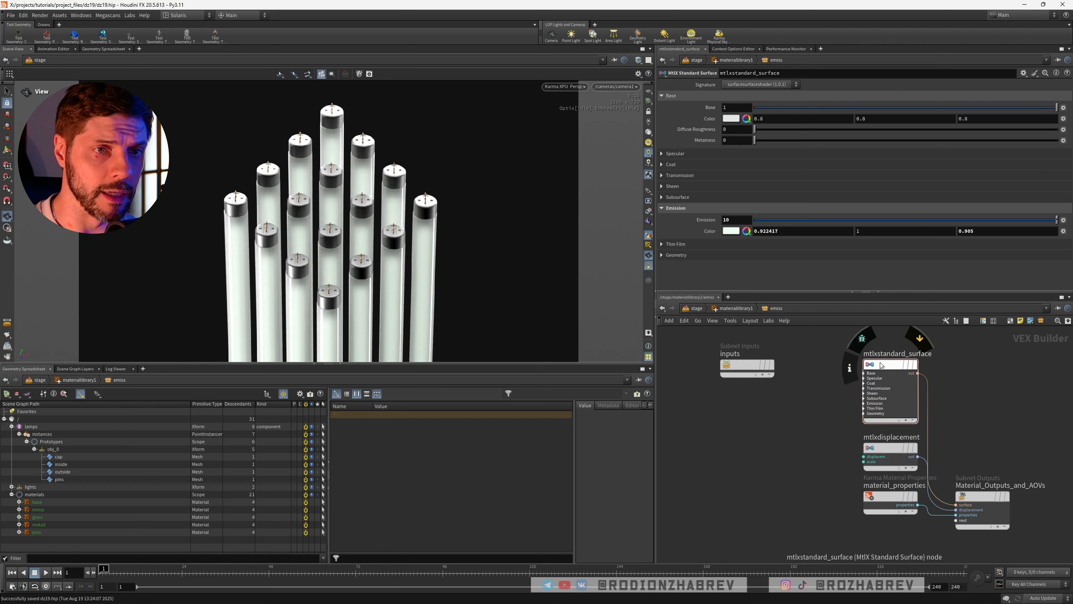
click(729, 231)
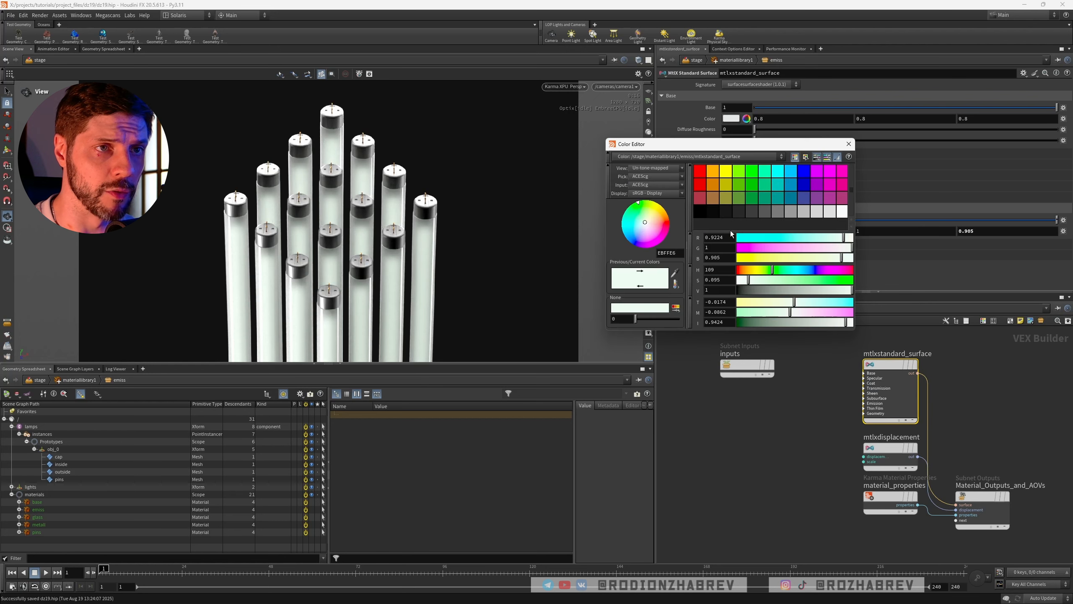
click(803, 169)
key(Escape)
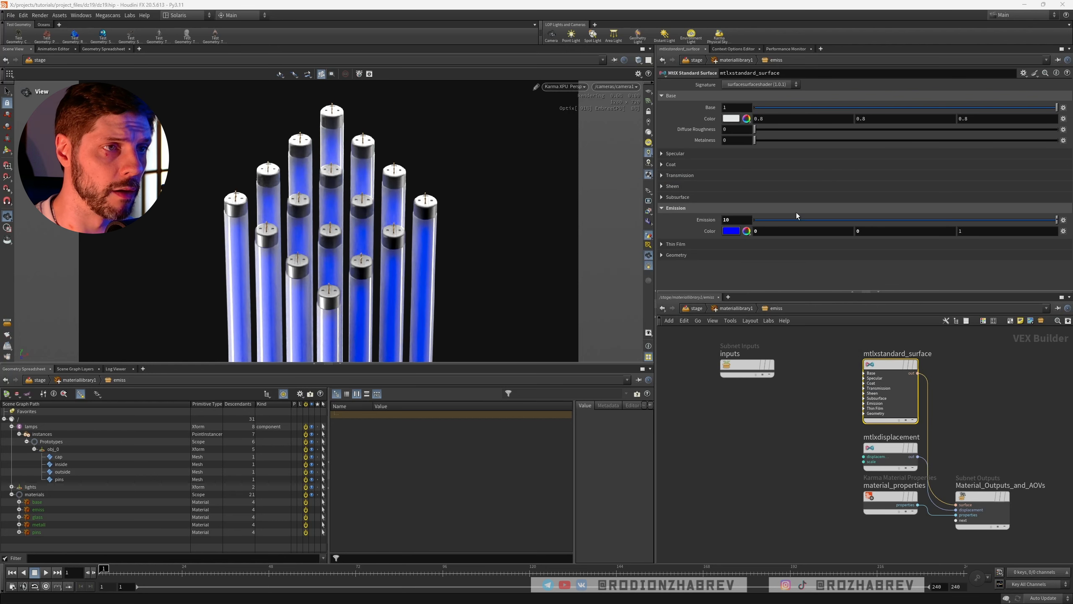
double_click(737, 219)
text(25)
key(Return)
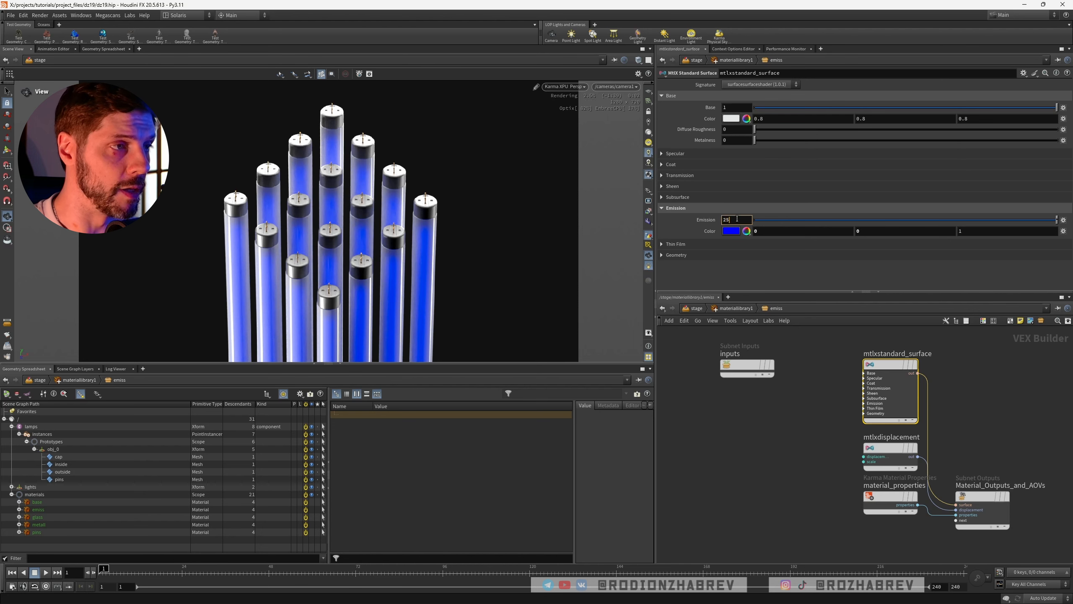
Try an Emission weight of 50 on the emiss shader and undo it together with the blue Emission color
double_click(737, 218)
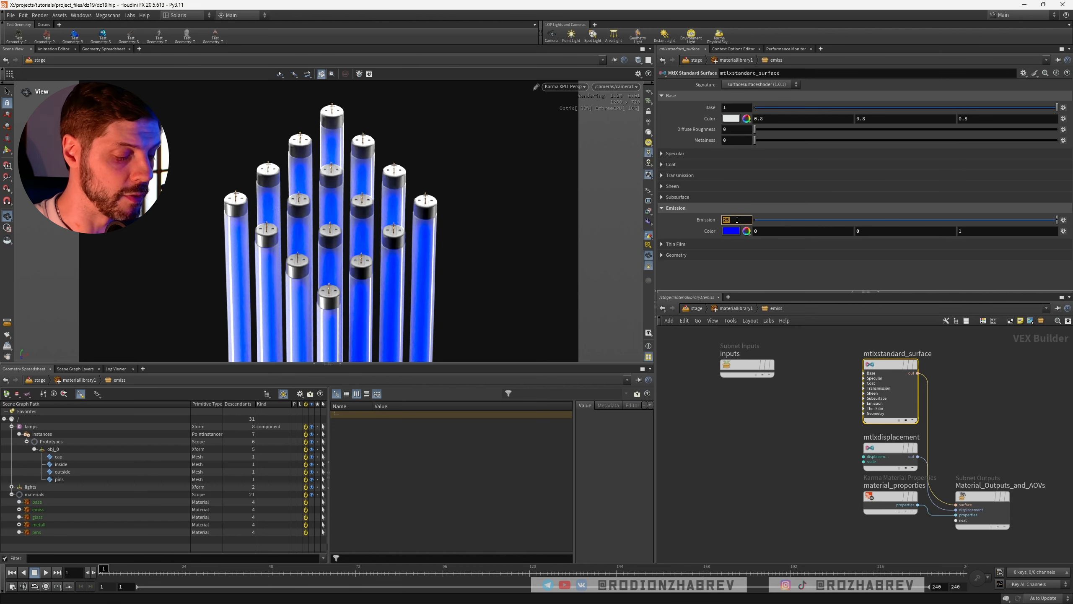
text(50)
key(Return)
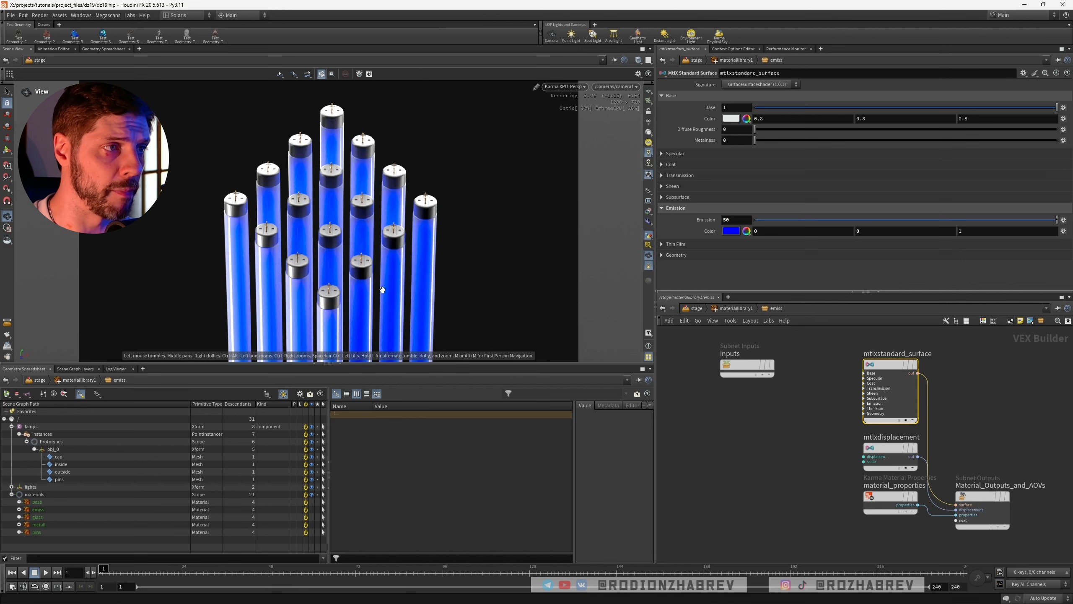
key(ctrl+z)
key(ctrl+z)
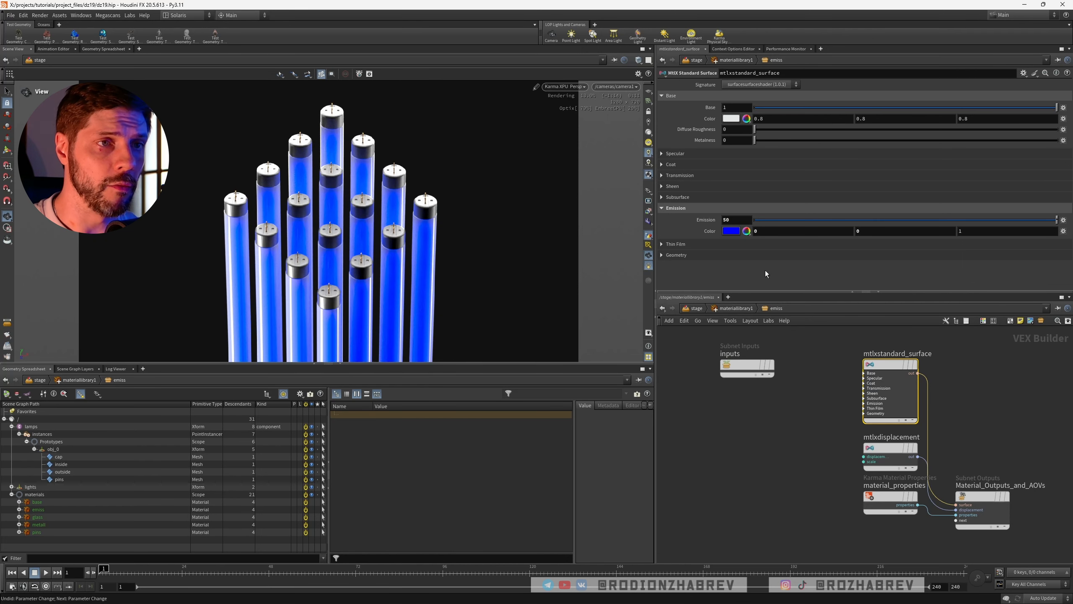
Try an Emission weight of 50 with the near-white Emission color and undo it
click(735, 220)
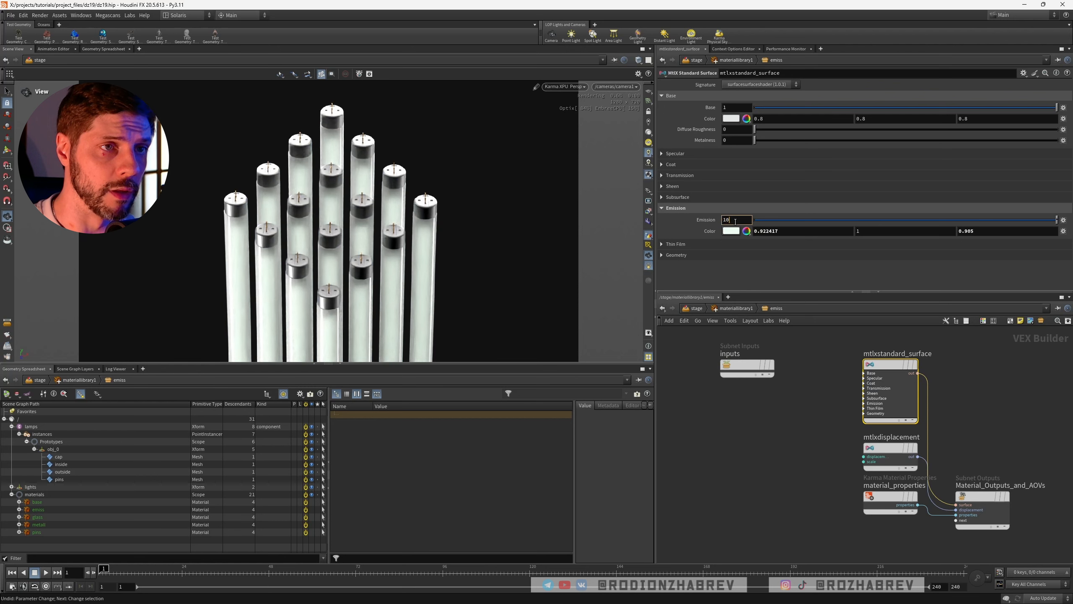
text(50)
key(Return)
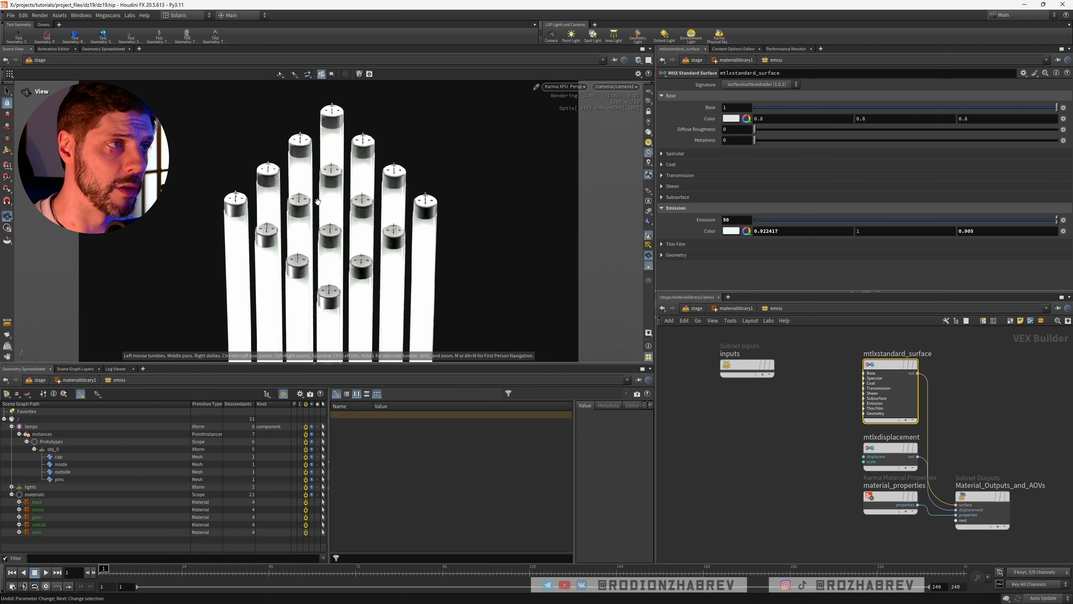
key(ctrl+z)
Reset the emiss shader's Emission weight to its default of 0 and save the scene
key(ctrl+s)
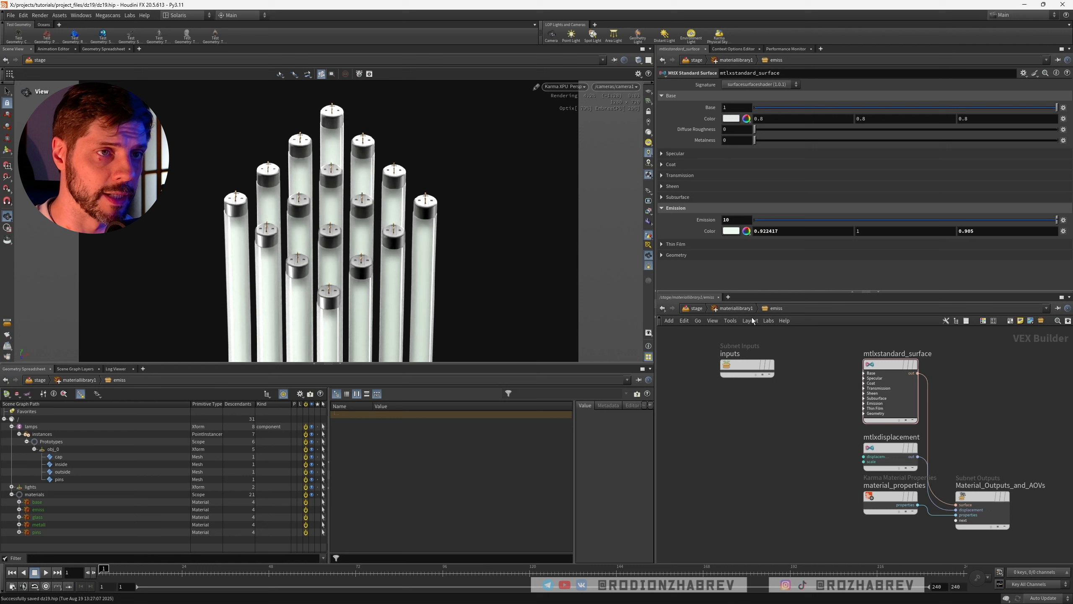
ctrl+middle_click(739, 219)
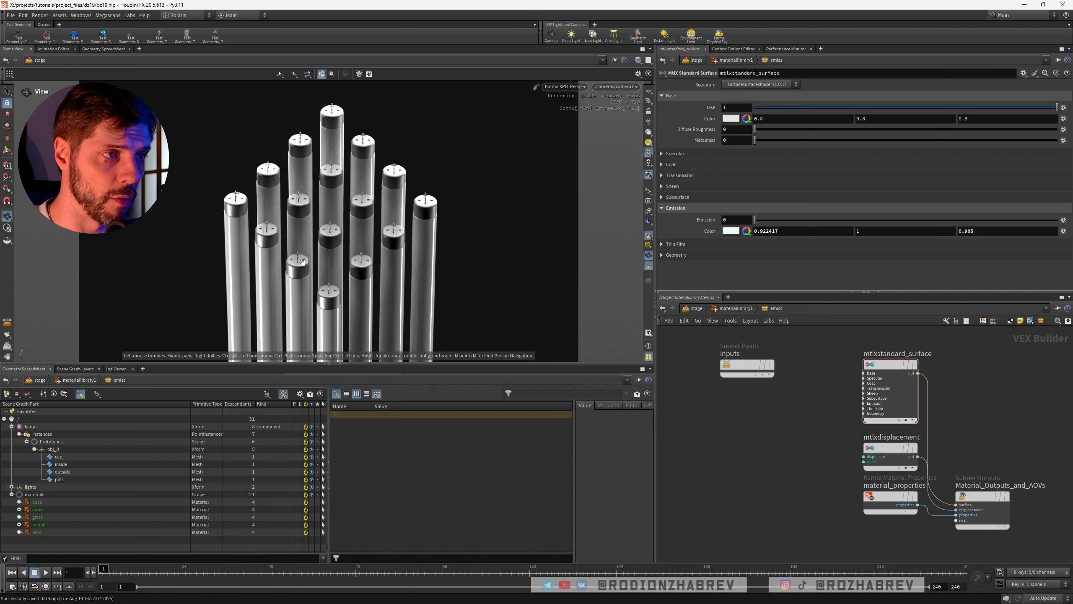
key(ctrl+s)
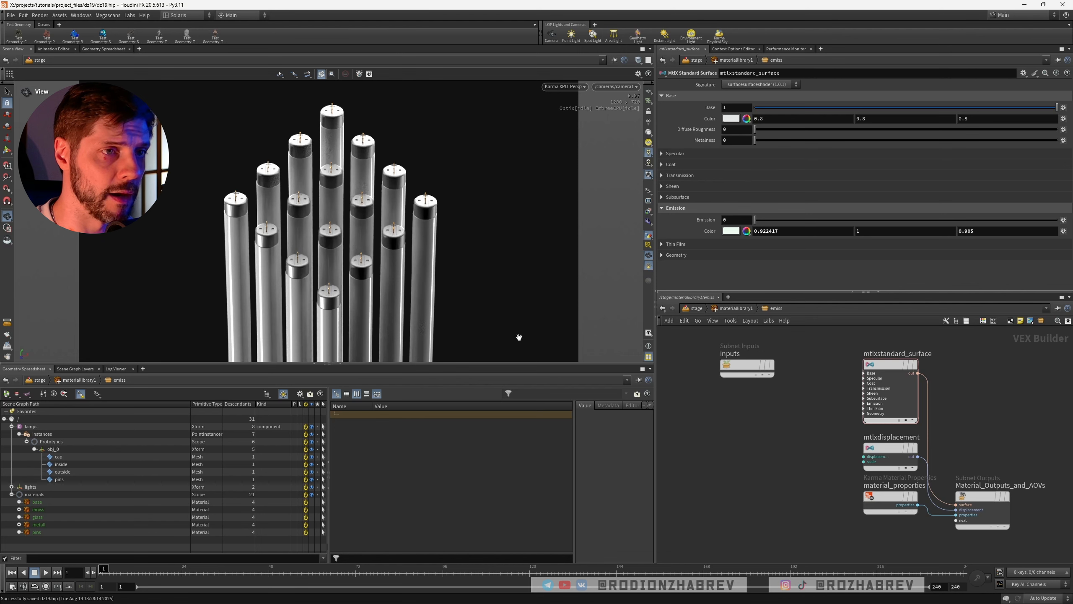
Open the lamps geometry network from the stage and set the Amplitude of attribnoise1 to 0.0003 for the cap
click(697, 308)
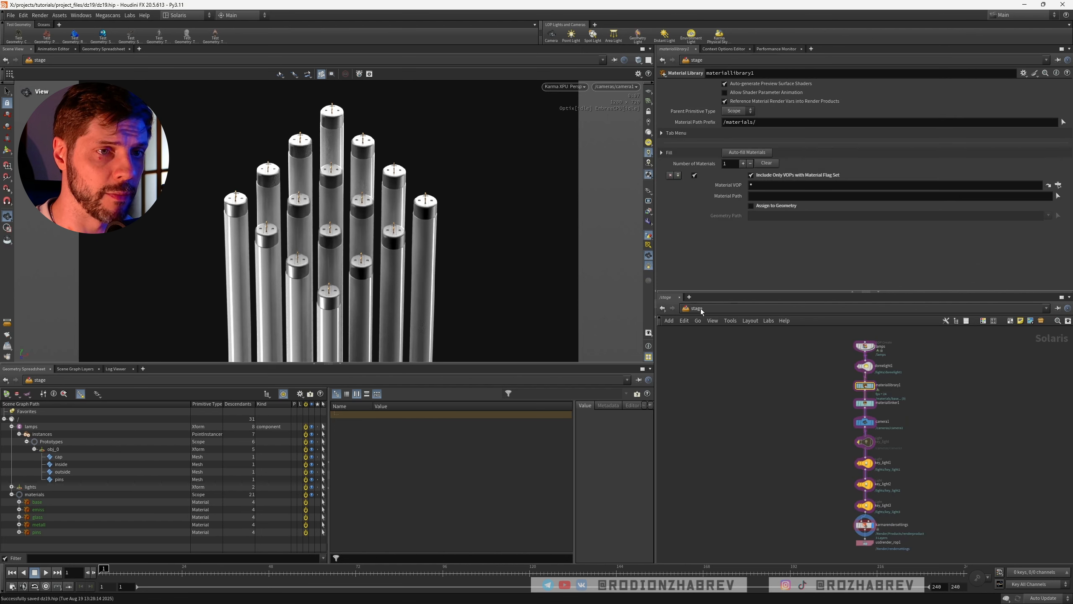
double_click(836, 359)
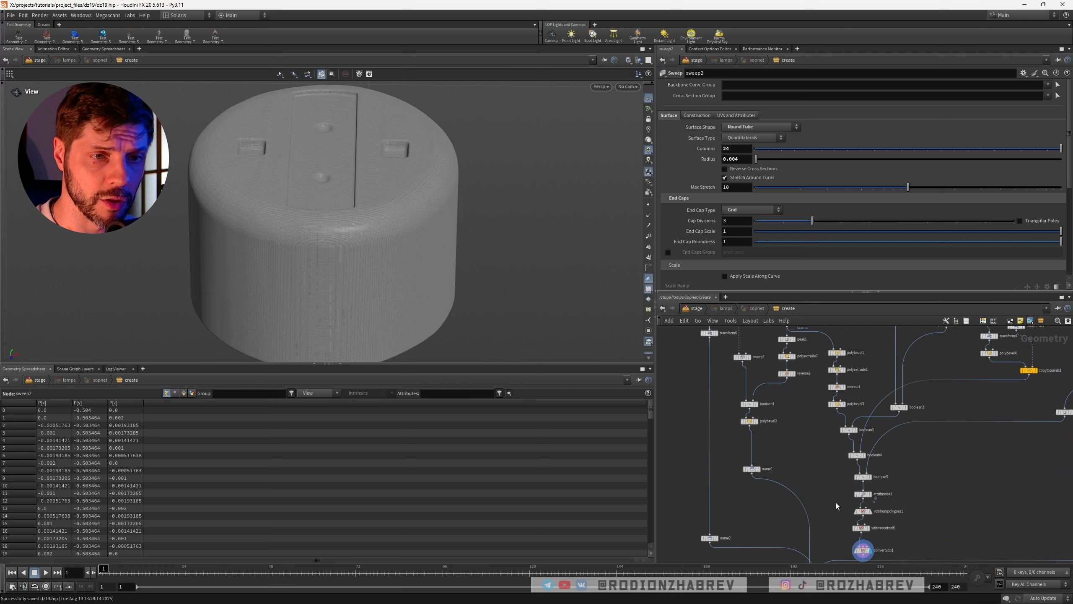
scroll(837, 503, up, 3)
middle_drag(828, 485, 794, 426)
drag(810, 416, 852, 436)
click(742, 192)
key(BackSpace)
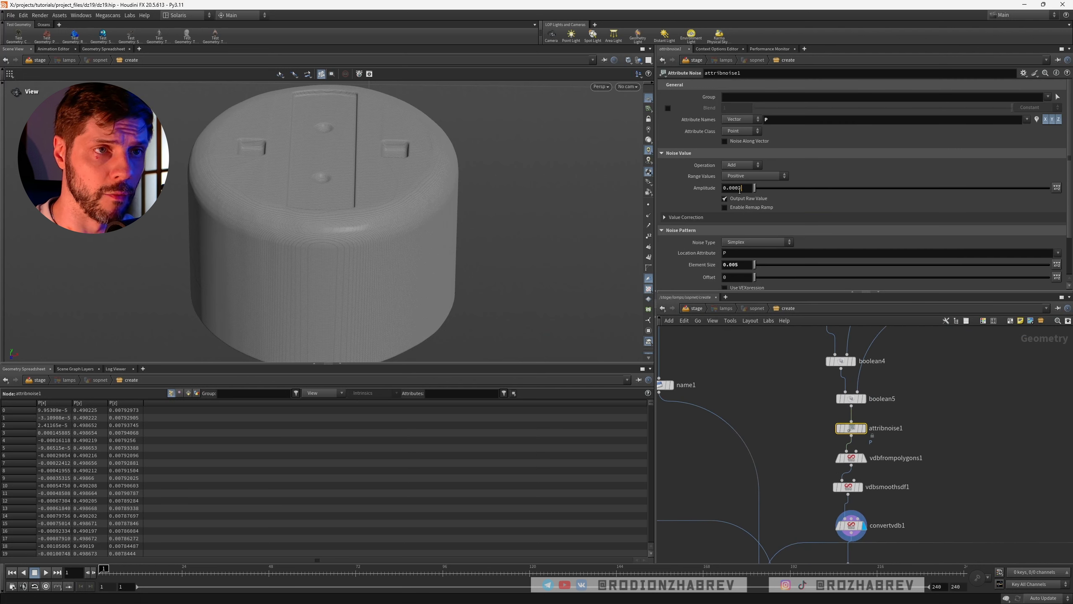
text(3)
key(Return)
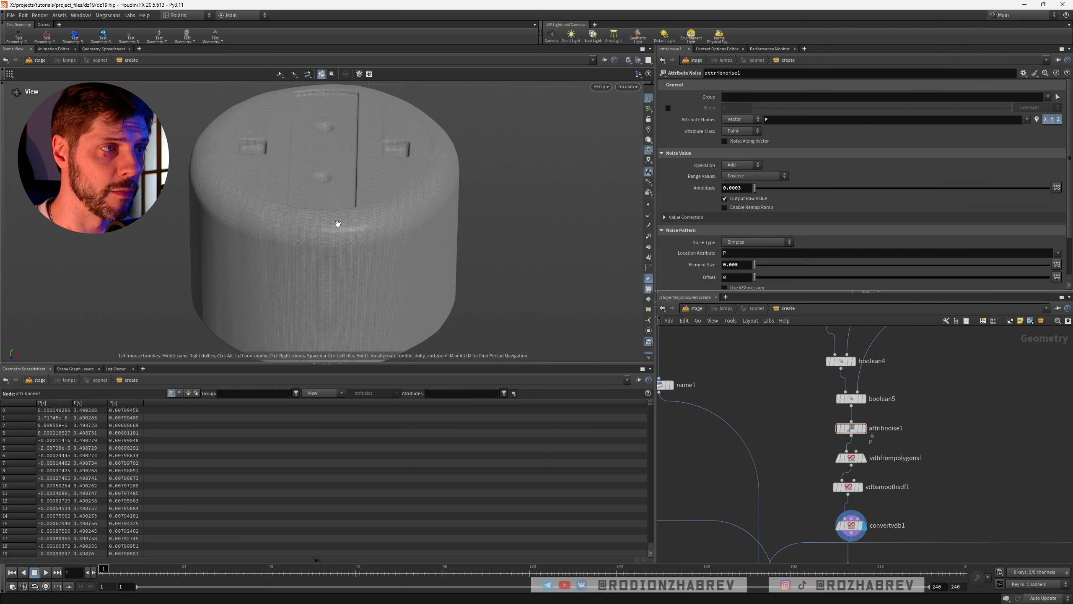
drag(338, 225, 530, 284)
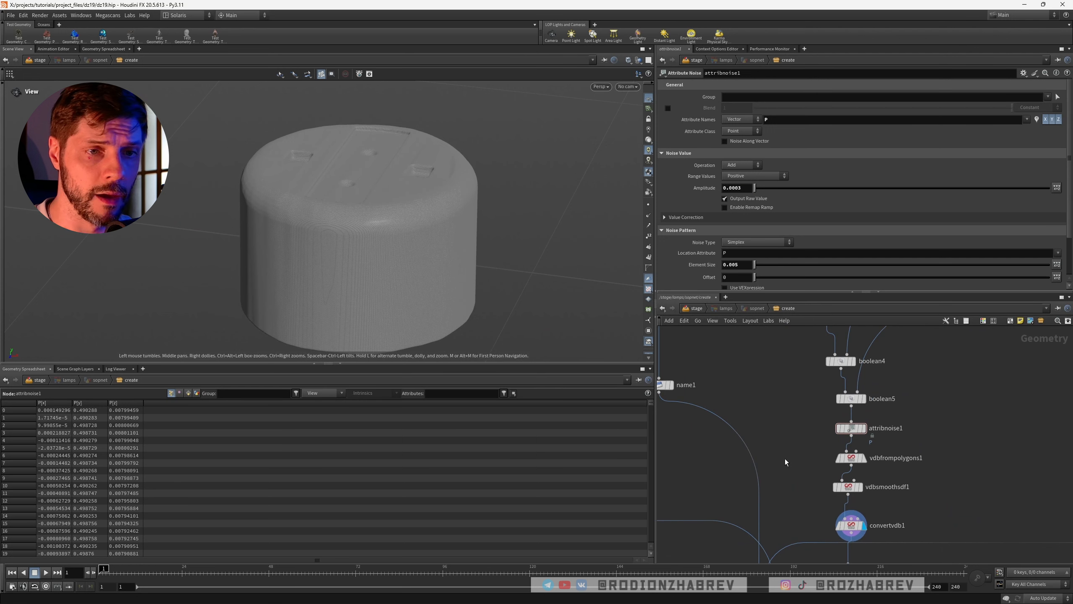
Try Voxel Size values of 7.5e-5 and 8e-5 on vdbfrompolygons1 and set it to 9e-5
middle_drag(816, 480, 798, 444)
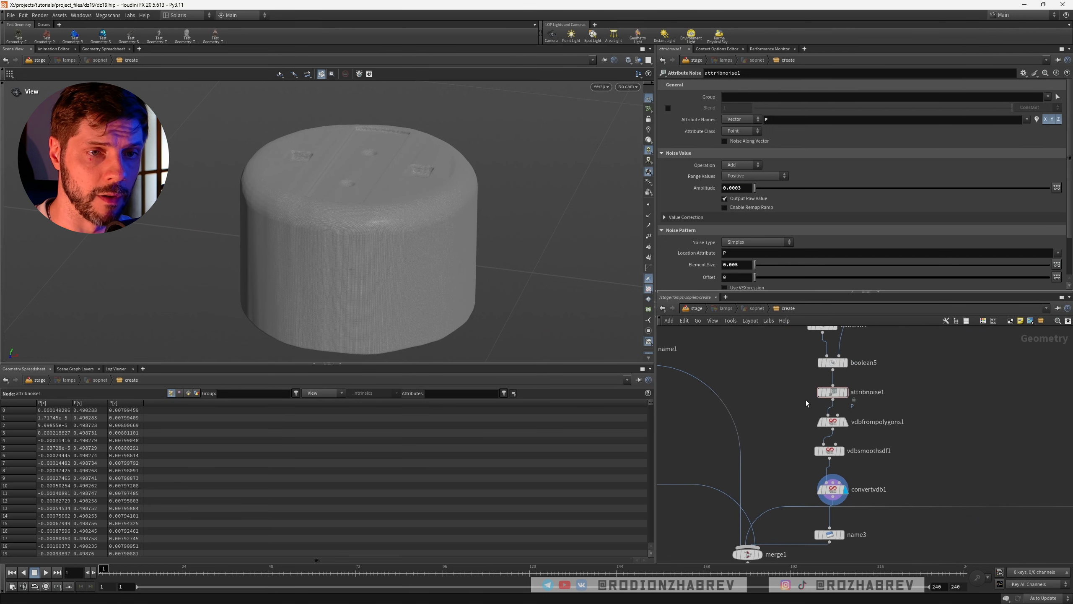
click(825, 421)
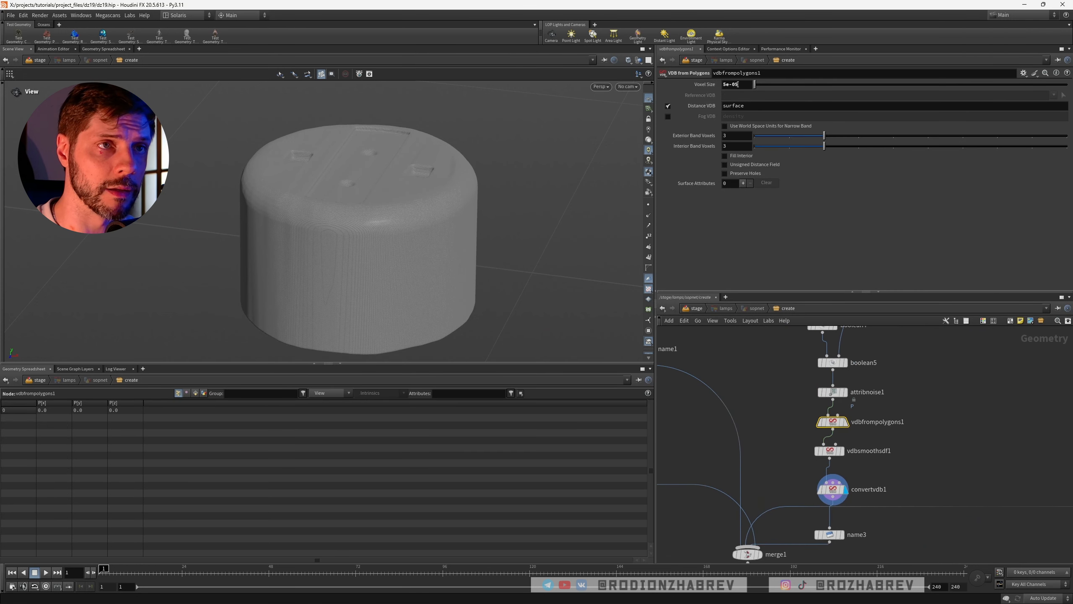
drag(726, 86, 722, 87)
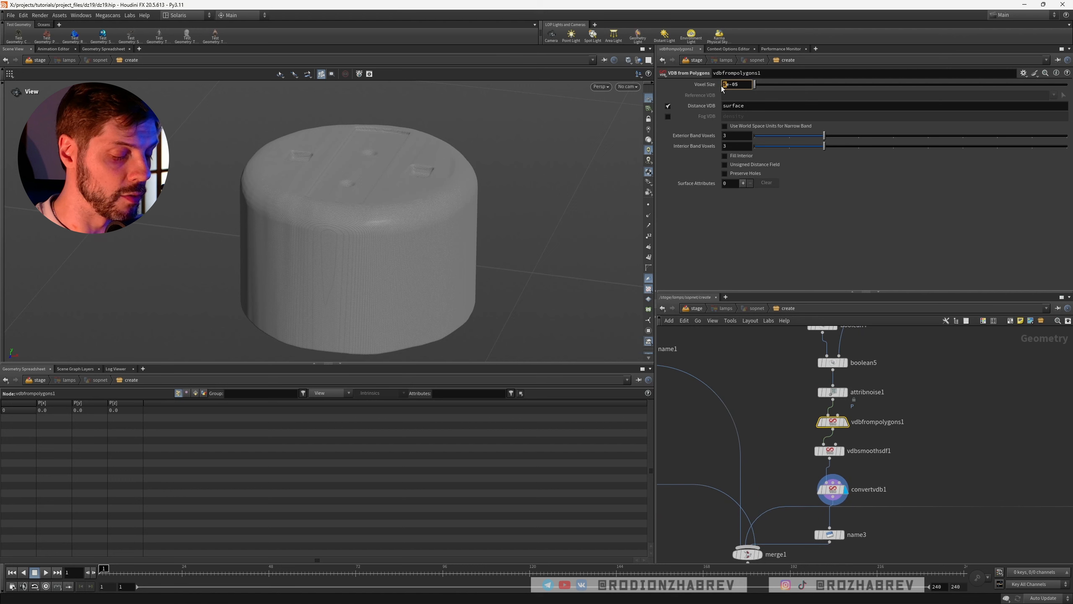
text(7)
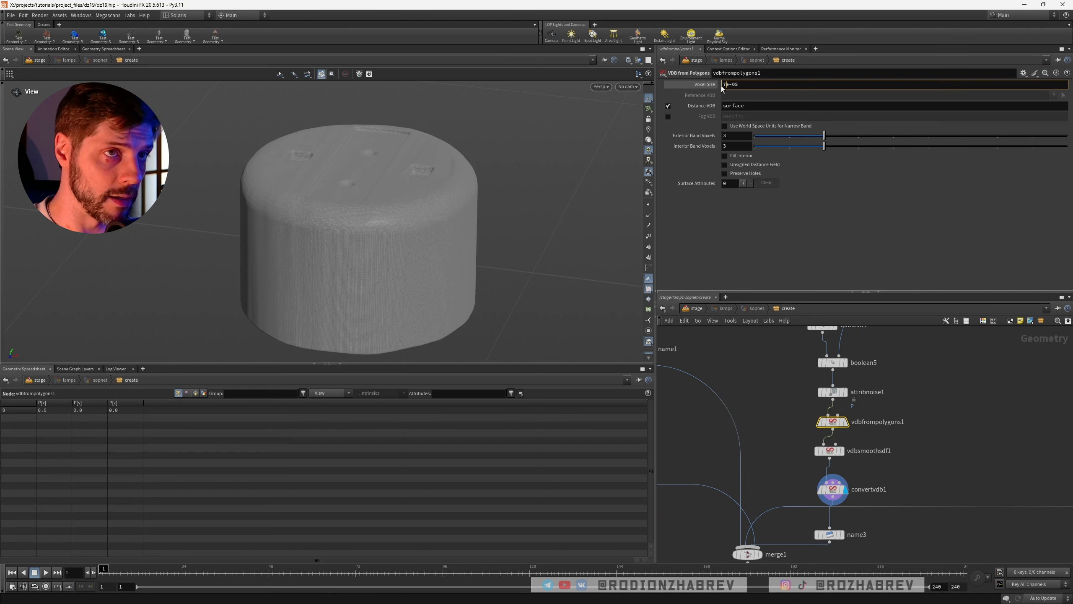
text(.5)
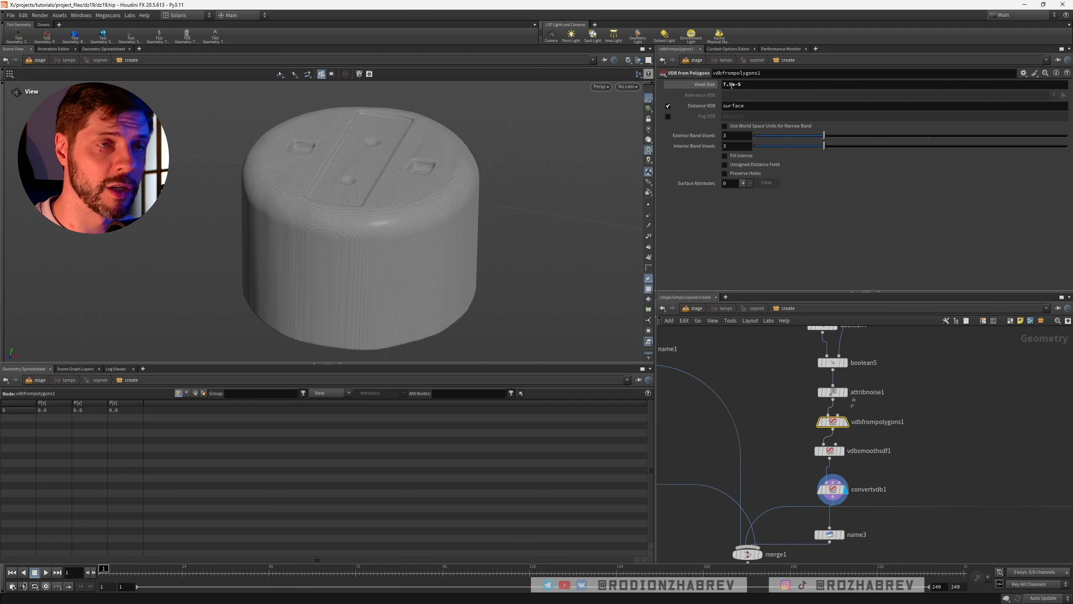
drag(733, 86, 723, 86)
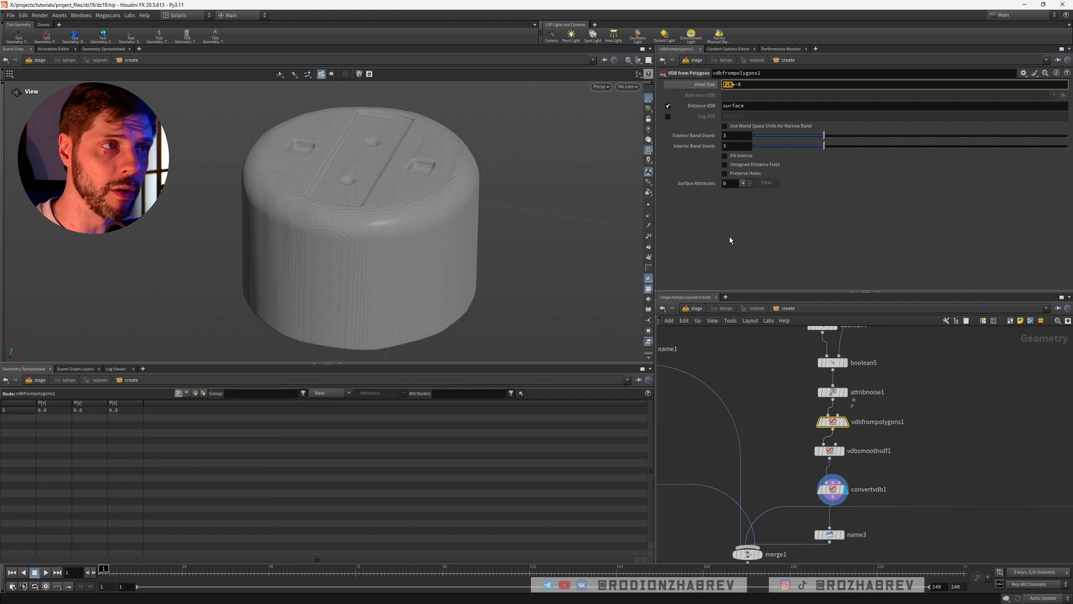
text(8)
mouse_move(401, 204)
mouse_down()
mouse_move(430, 216)
mouse_move(389, 190)
mouse_move(398, 200)
mouse_up()
drag(726, 86, 719, 86)
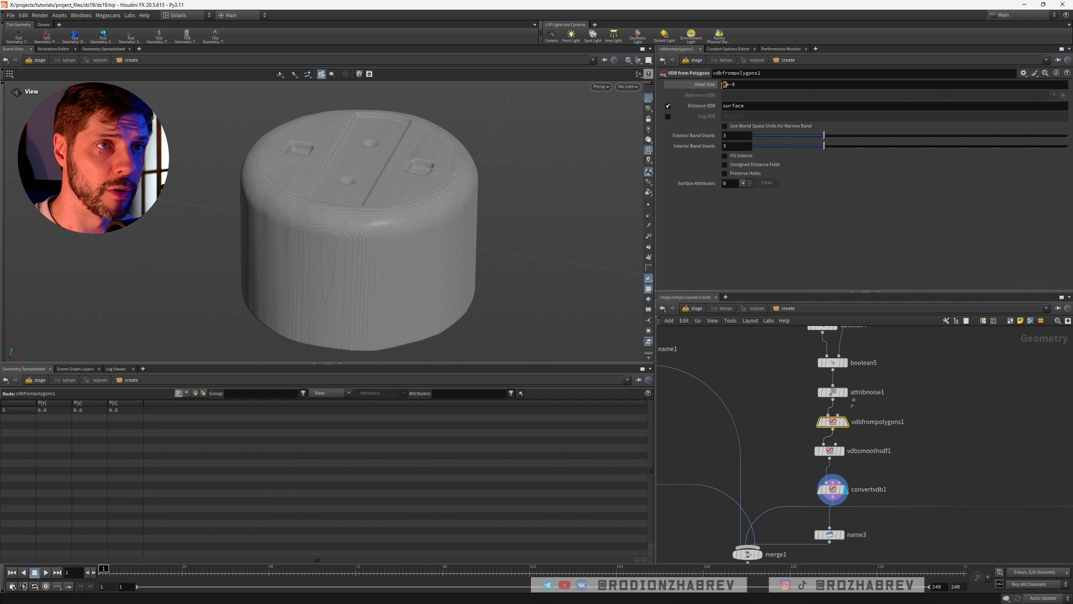
text(9)
key(Return)
drag(408, 185, 372, 174)
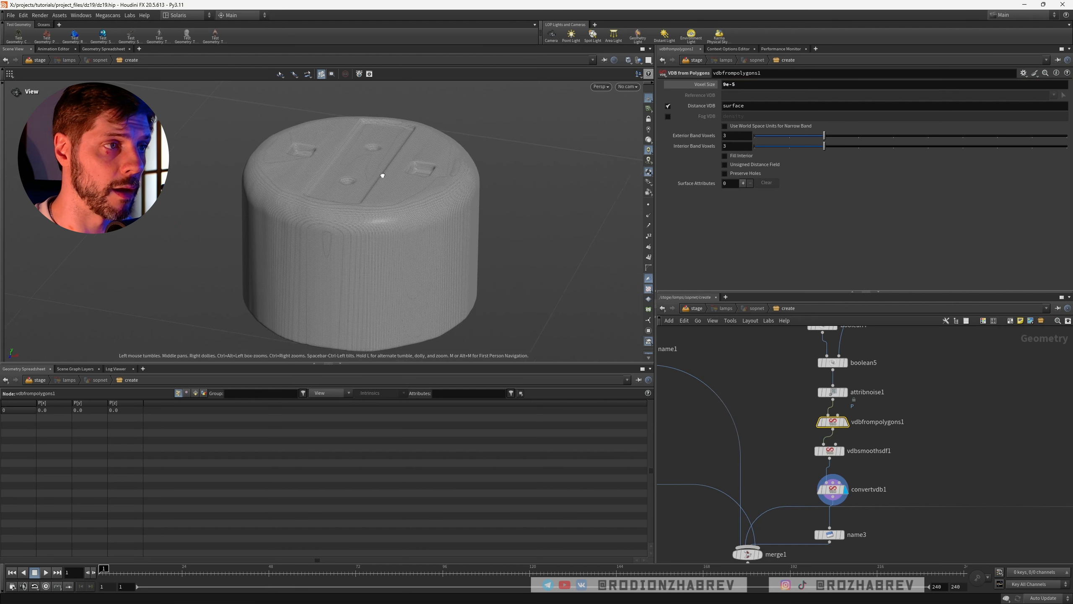
Set the Iterations of vdbsmoothsdf1 to 3 and check the cap's mesh in wireframe
key(Down)
click(818, 138)
drag(818, 138, 848, 138)
key(shift+w)
scroll(423, 182, up, 5)
drag(457, 182, 389, 180)
scroll(423, 179, down, 7)
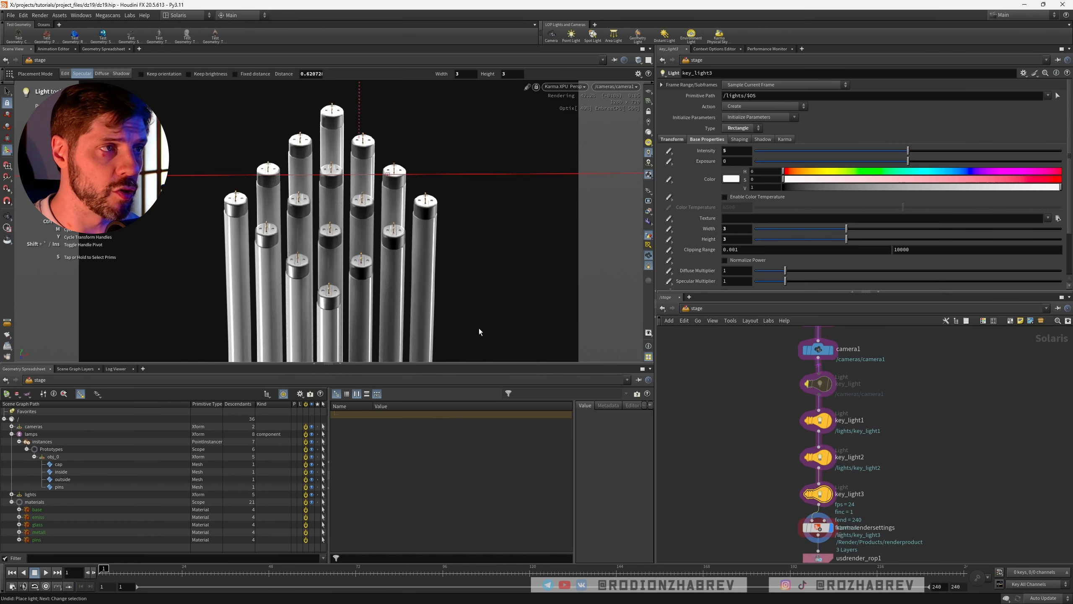
Place key_light3's specular reflection on a tube cap, move the light to a distance of about 1.62 and set its Intensity to 25
click(293, 140)
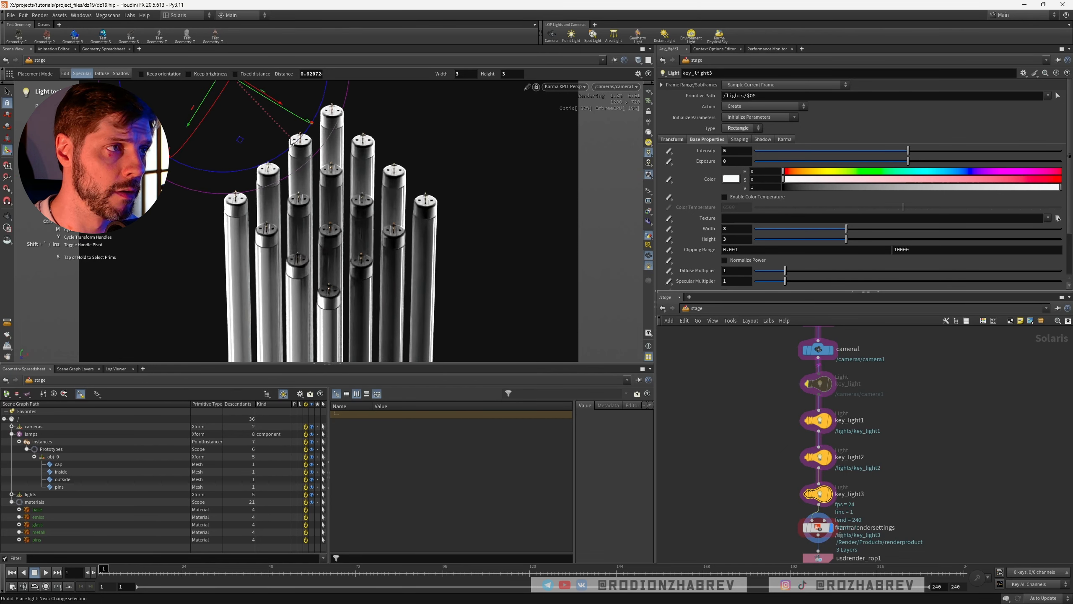
ctrl+drag(302, 235, 358, 226)
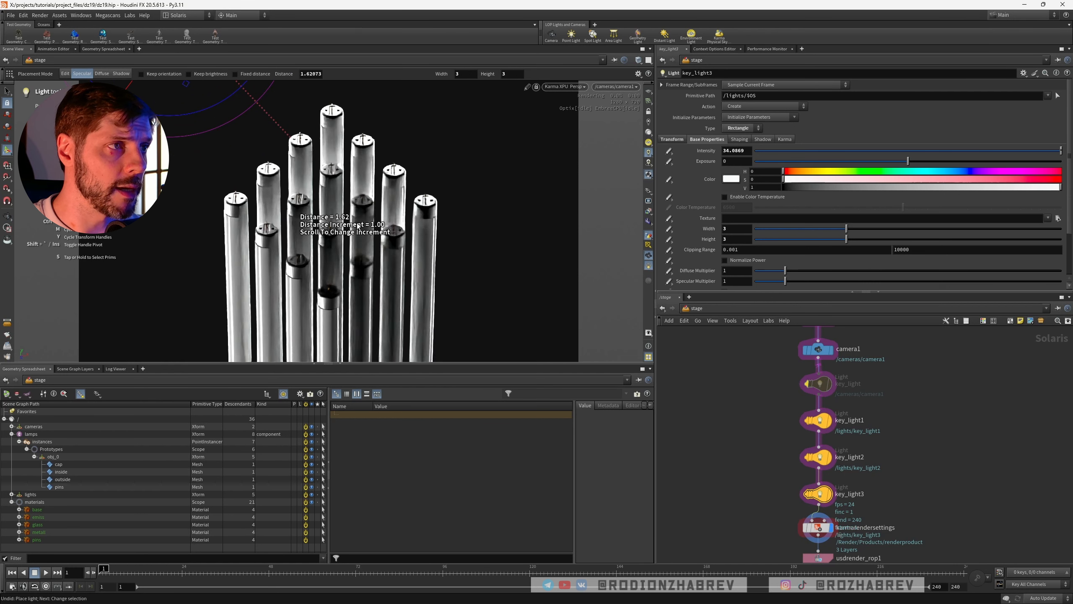
double_click(724, 150)
text(25)
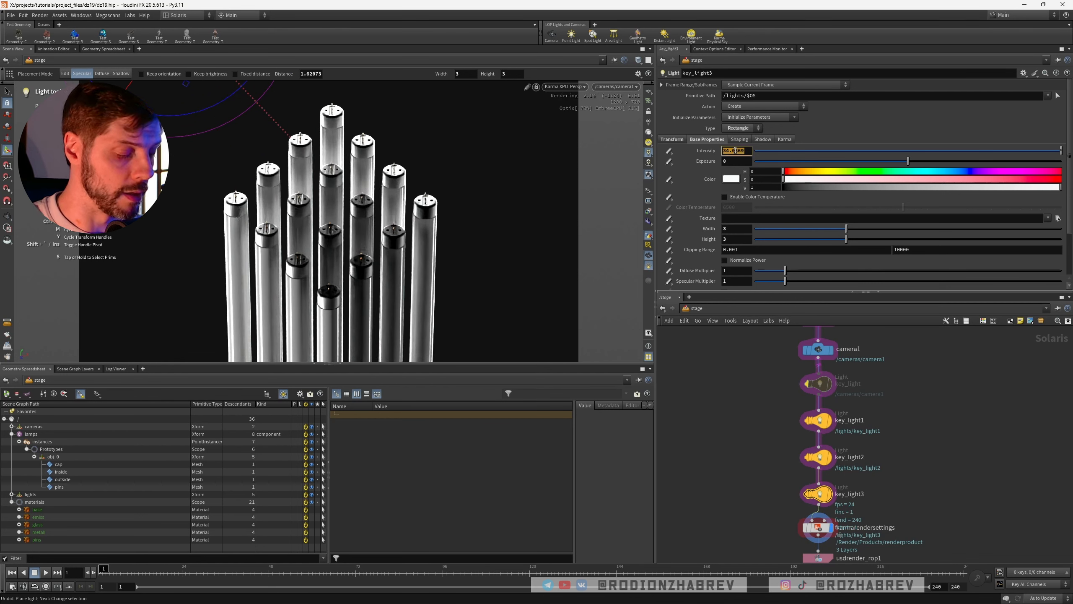
key(Return)
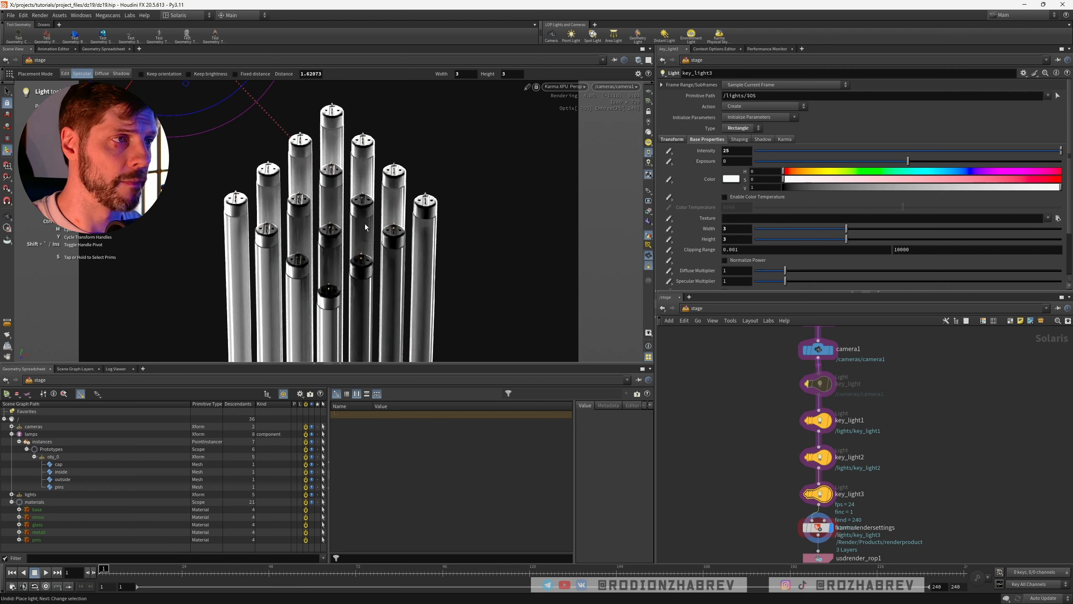
Enable the bypassed key_light in the stage's light chain and save the scene
click(817, 384)
key(ctrl+s)
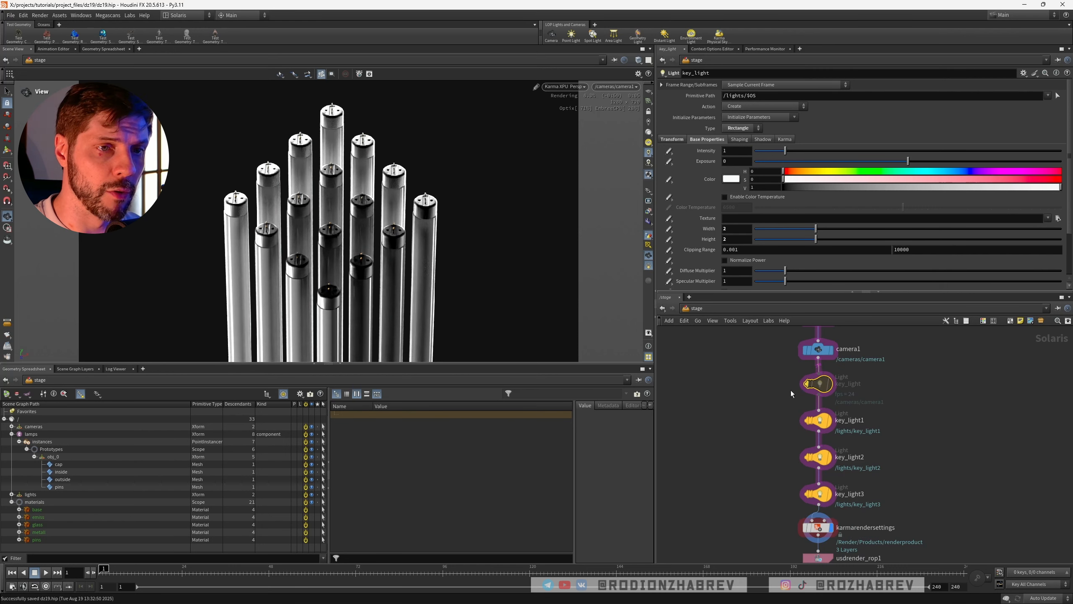
key(b)
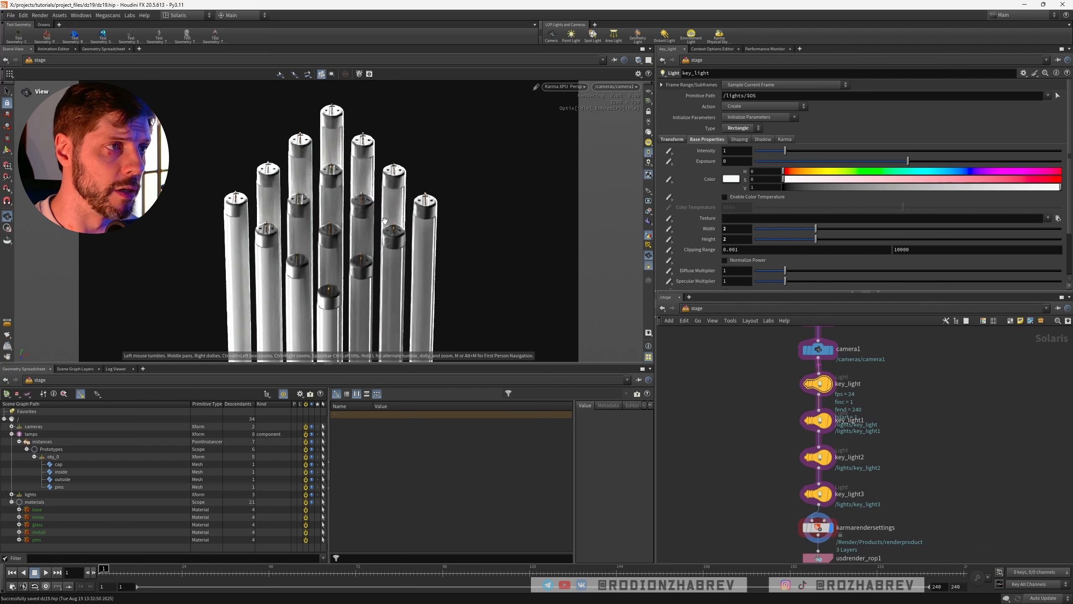
middle_drag(768, 383, 770, 396)
scroll(770, 396, down, 2)
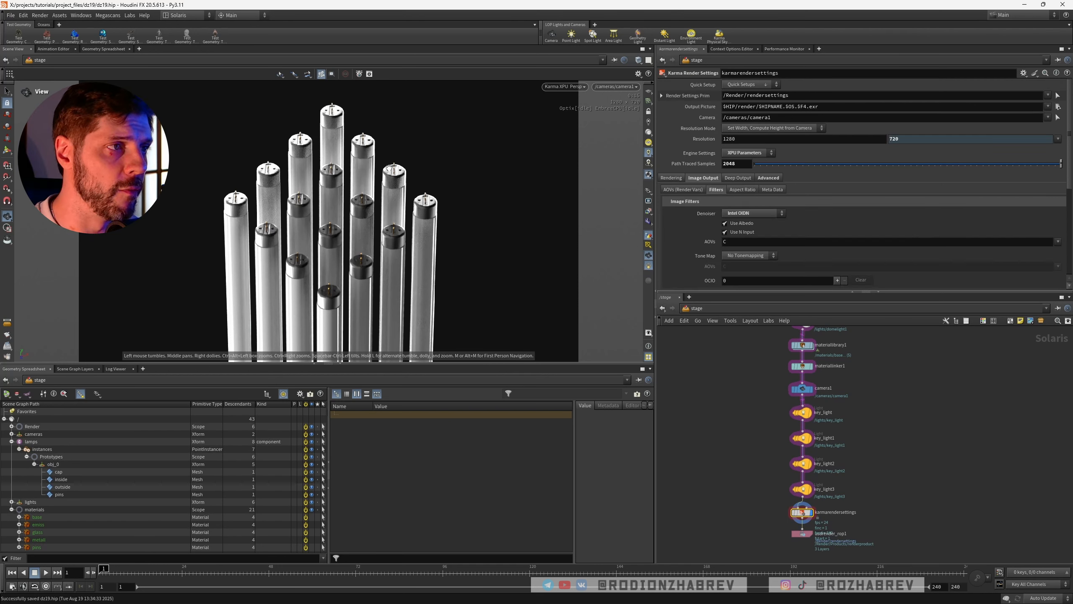
key(ctrl+s)
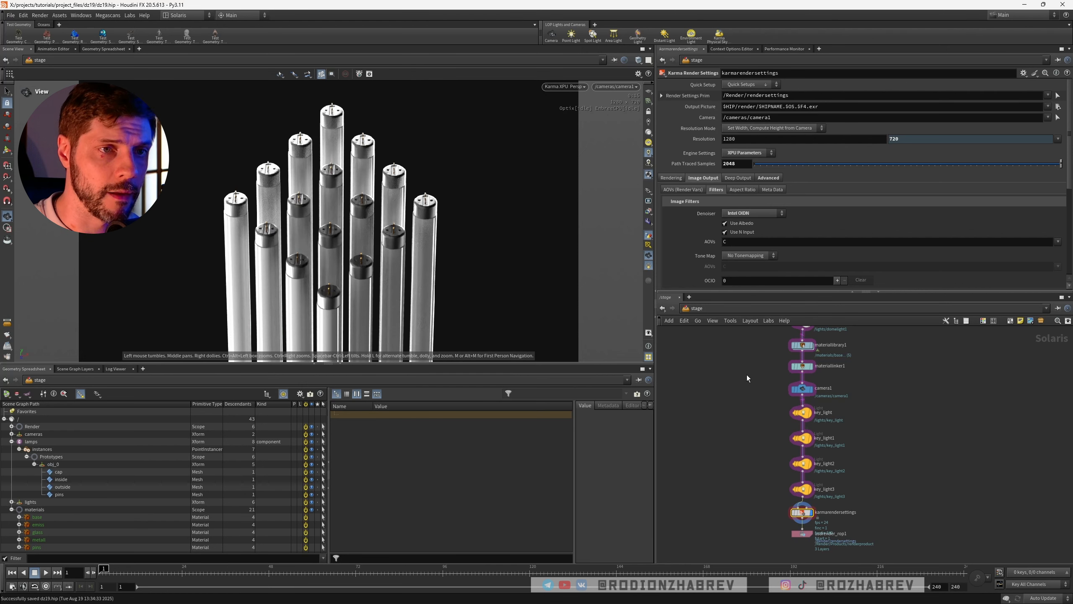
Reopen the lamps geometry network, display the result of copytopoints3 and save the scene
middle_drag(763, 350, 742, 443)
scroll(770, 402, up, 3)
double_click(804, 380)
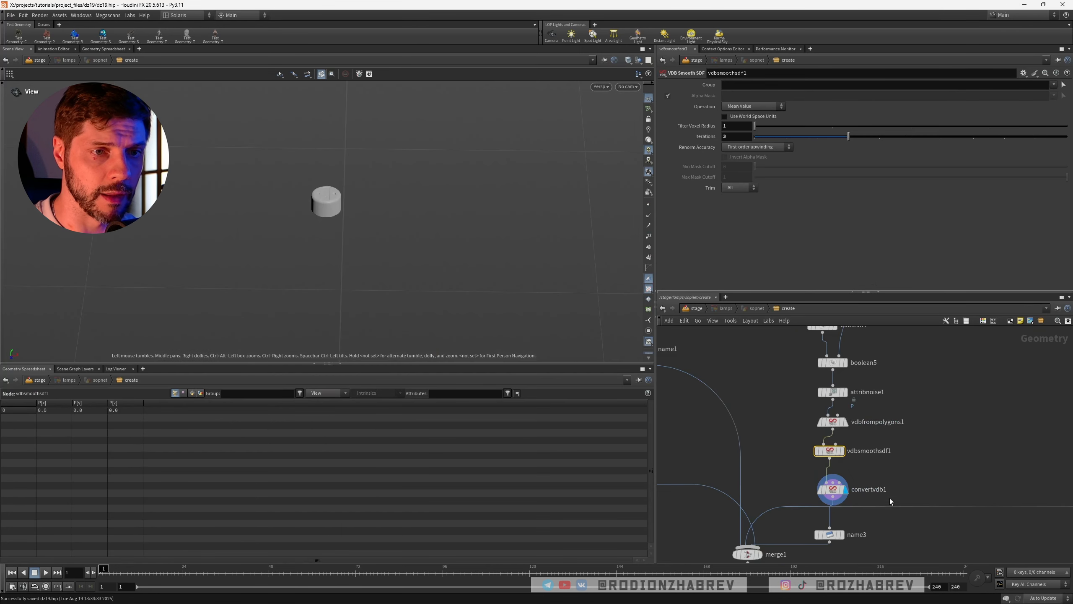
scroll(848, 436, up, 5)
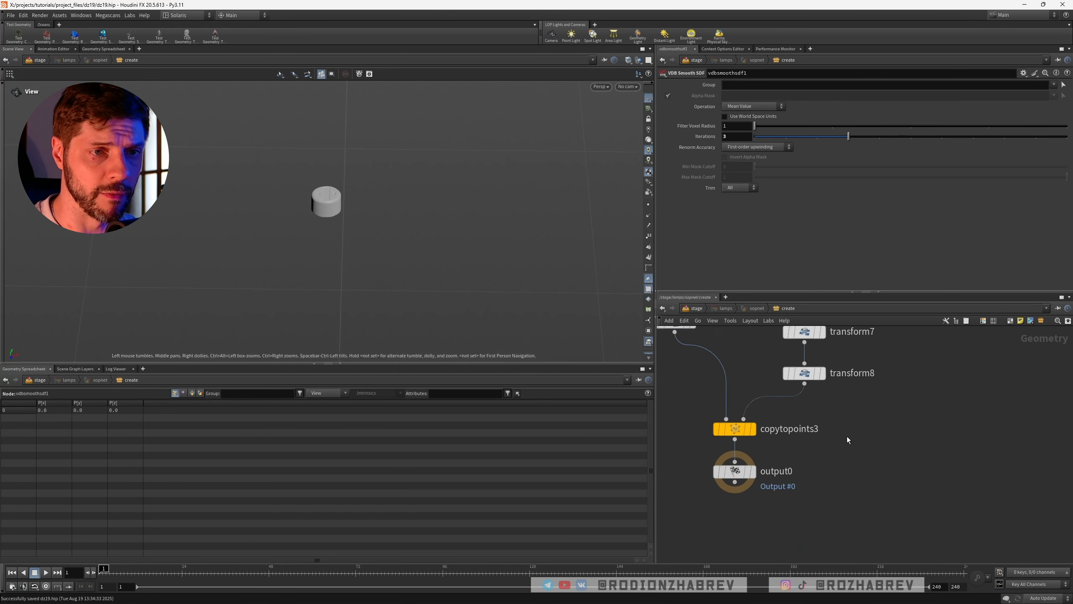
middle_drag(847, 437, 893, 489)
scroll(868, 500, down, 3)
click(811, 485)
click(824, 485)
drag(427, 211, 367, 221)
key(ctrl+s)
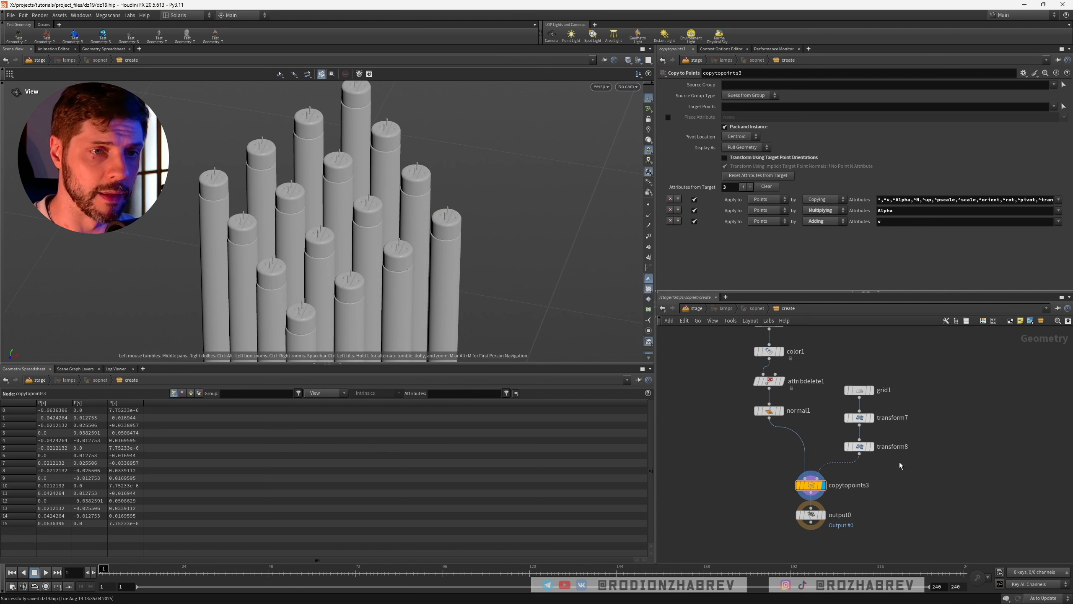
Shift the grid1, transform7 and transform8 nodes up and add a Scatter and Align node beneath them
scroll(898, 395, down, 2)
drag(862, 381, 859, 430)
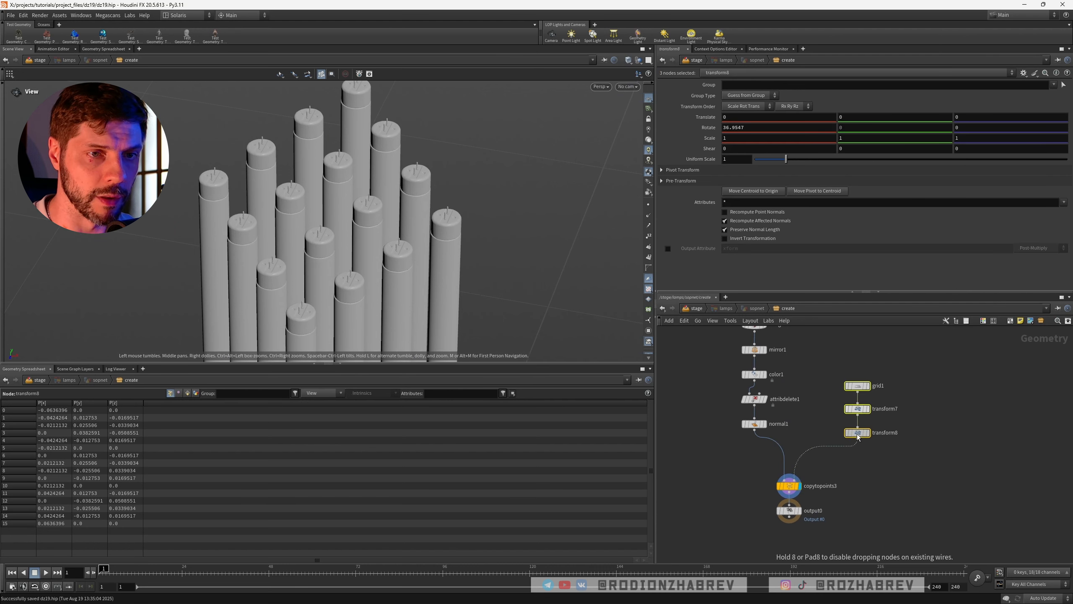
click(882, 465)
key(Tab)
text(scatter a)
key(Return)
click(883, 465)
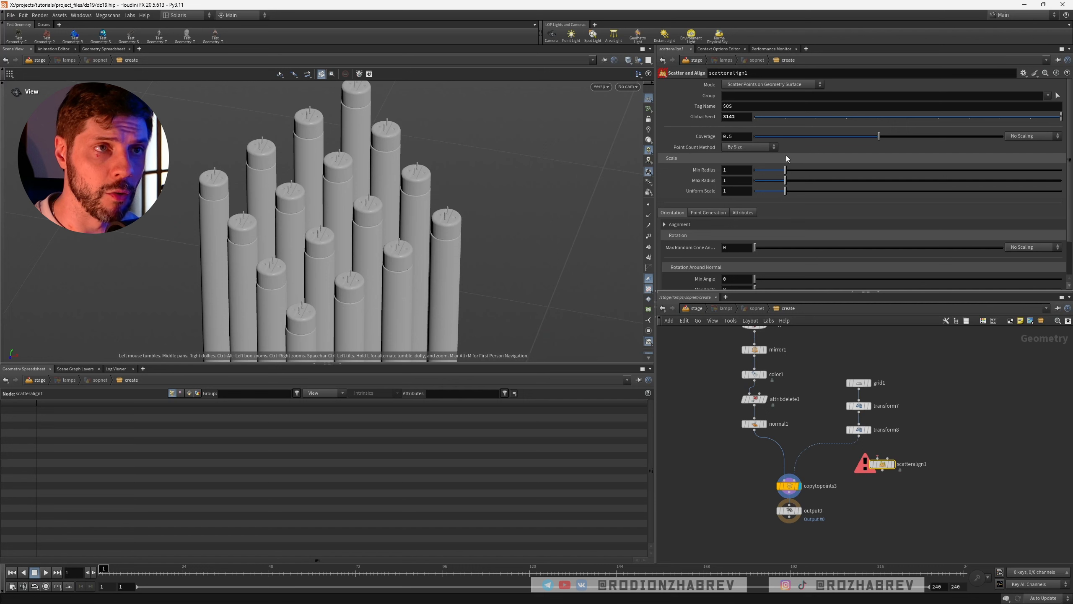
Set scatteralign1's mode to Add Attributes to Existing Point Cloud, feed it from transform8 and check its node information
click(747, 85)
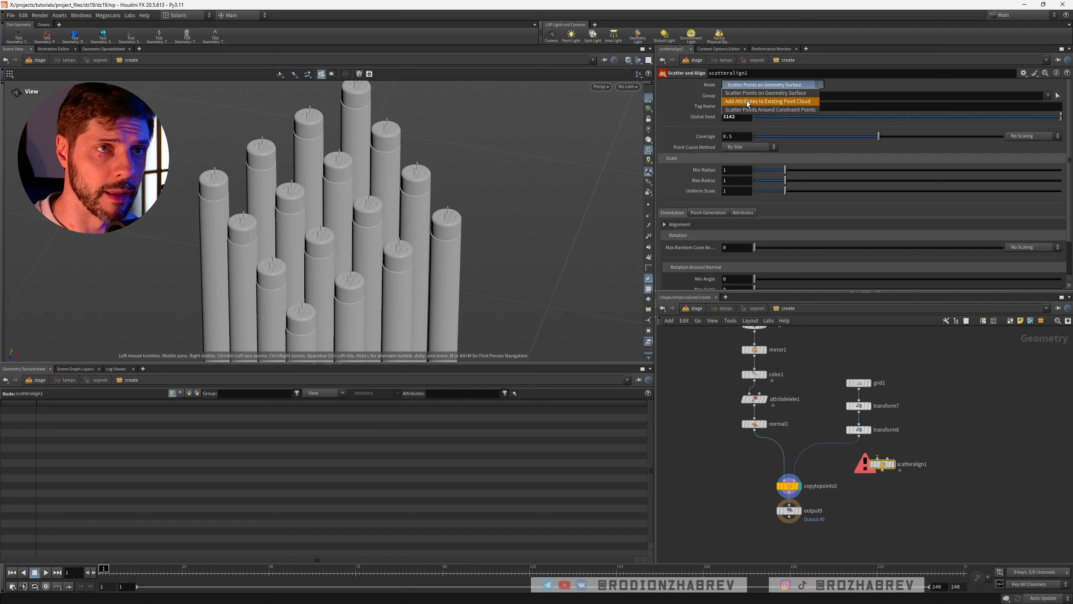
click(766, 102)
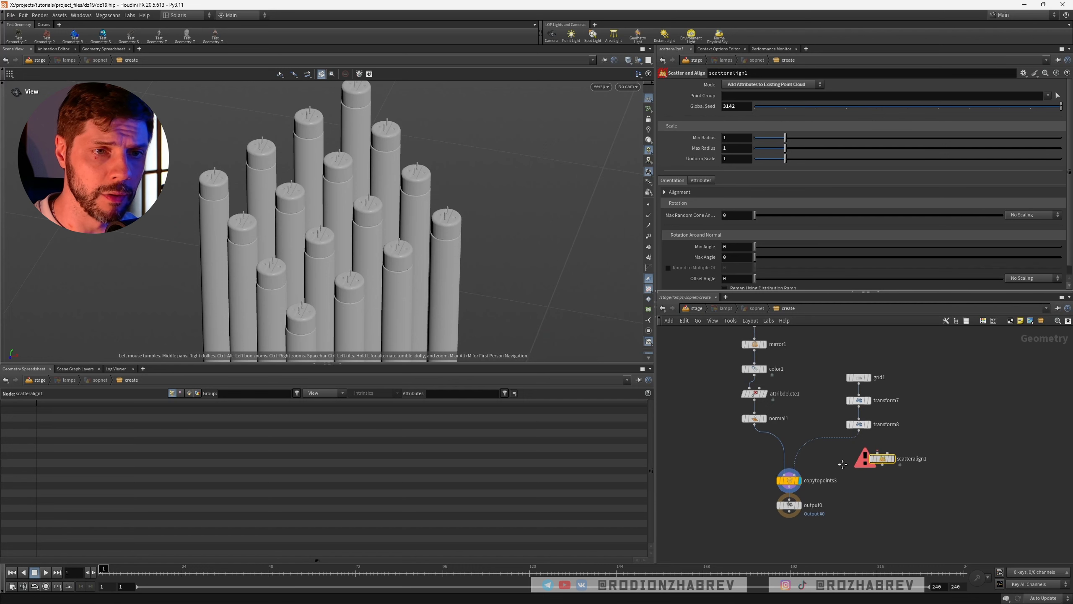
middle_drag(886, 469, 886, 447)
drag(887, 448, 862, 441)
middle_click(859, 443)
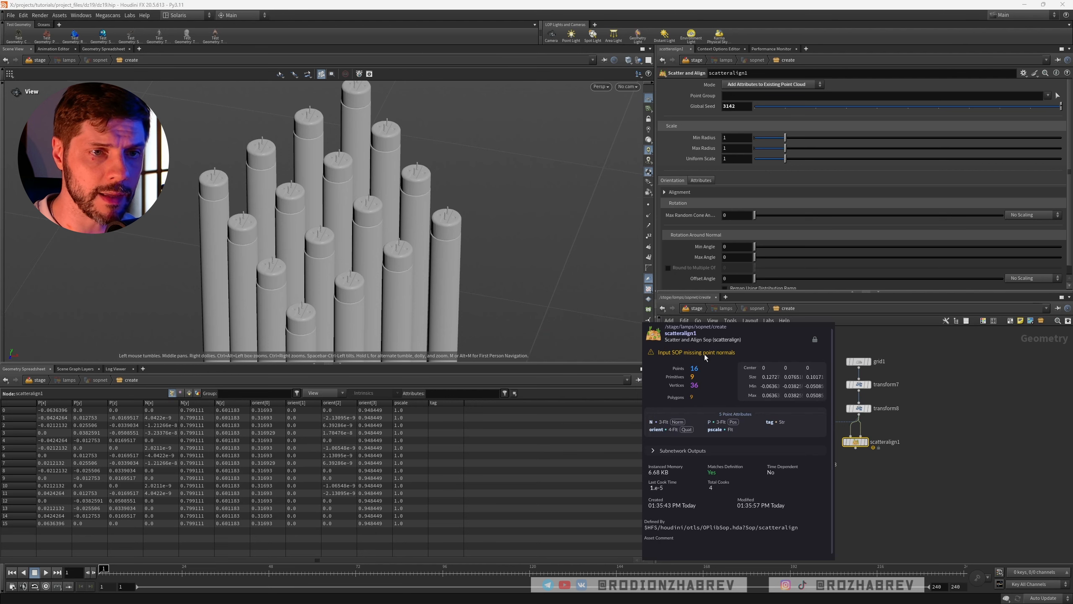
Insert a Normal node between grid1 and transform7, adding normals to points, and recheck scatteralign1's node information
key(Tab)
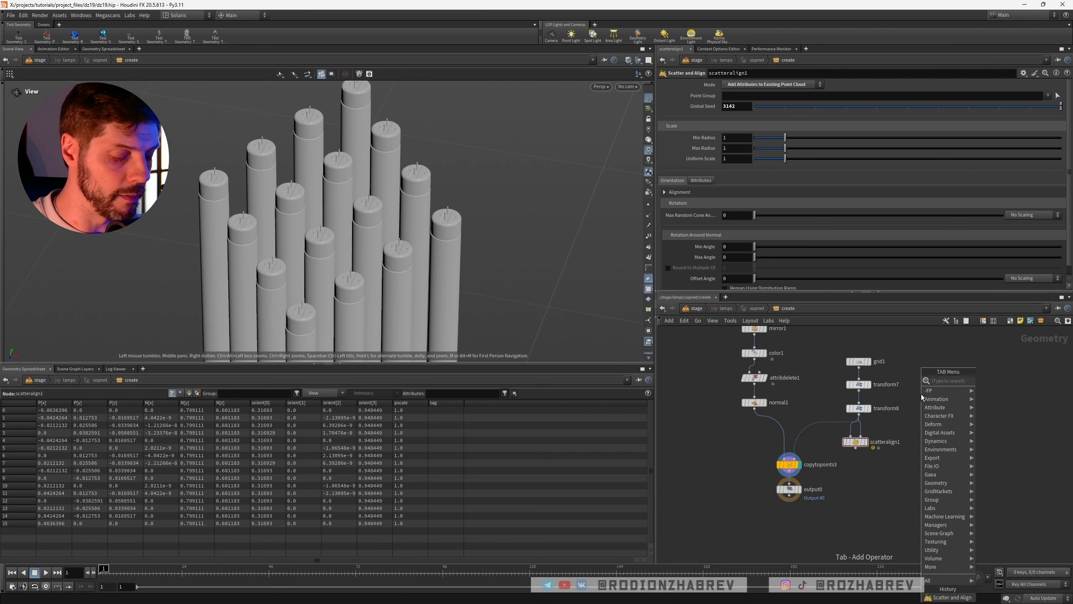
text(normal)
key(Return)
click(925, 395)
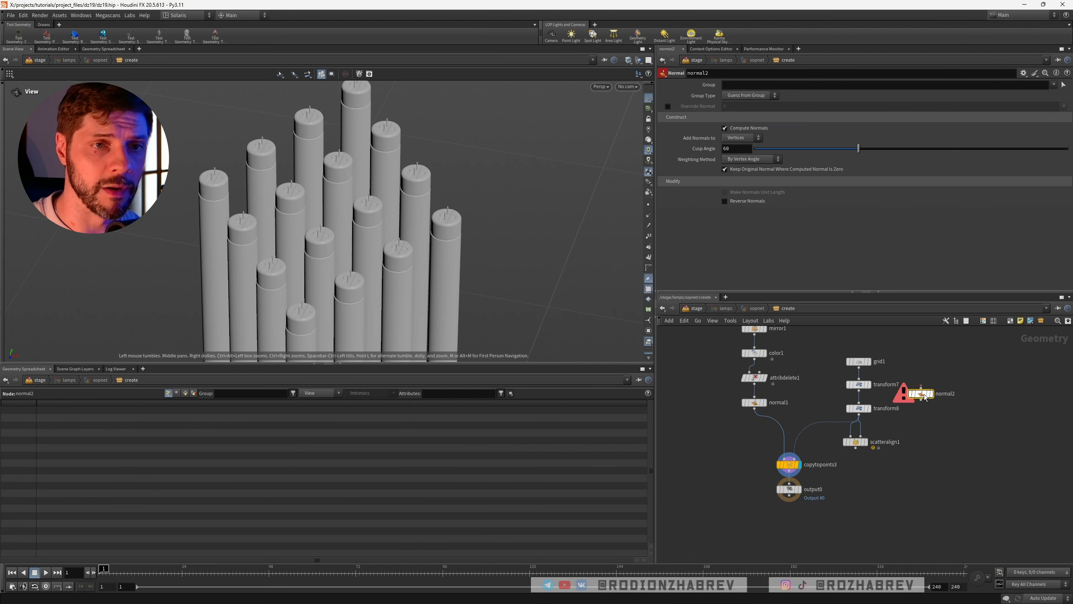
drag(925, 396, 860, 386)
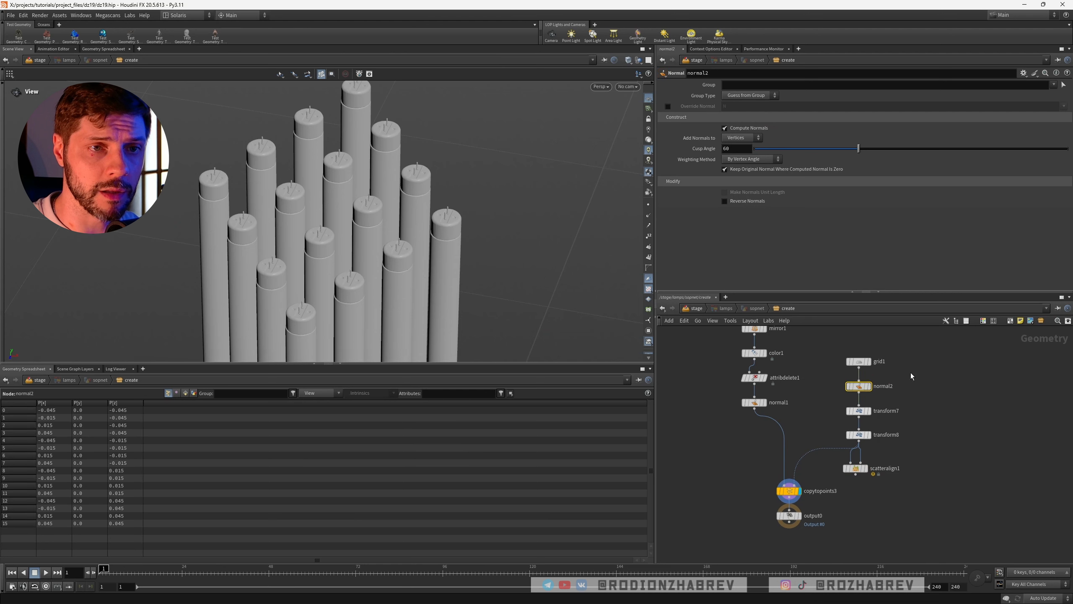
click(742, 138)
click(738, 129)
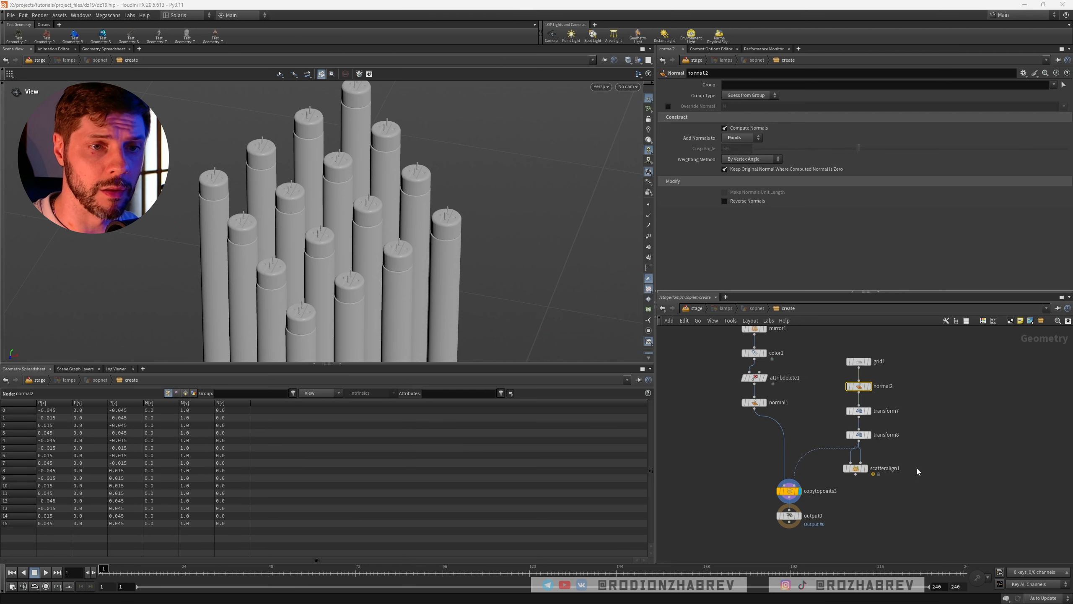
middle_drag(912, 459, 909, 436)
middle_click(853, 446)
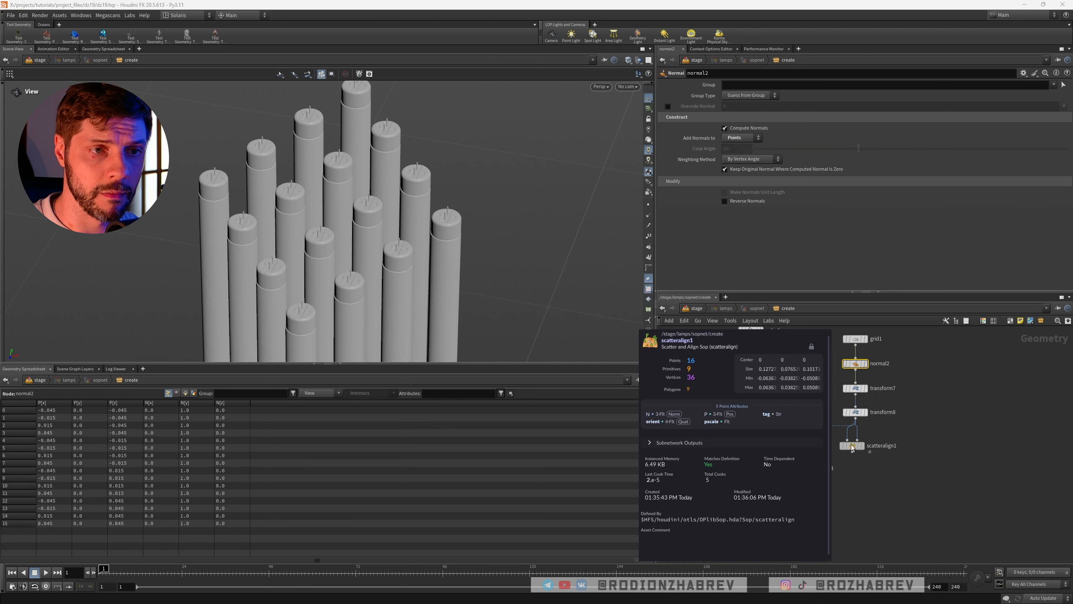
Enable Transform Using Target Point Orientations on copytopoints3 and view the tube lamps from further away
scroll(822, 470, up, 3)
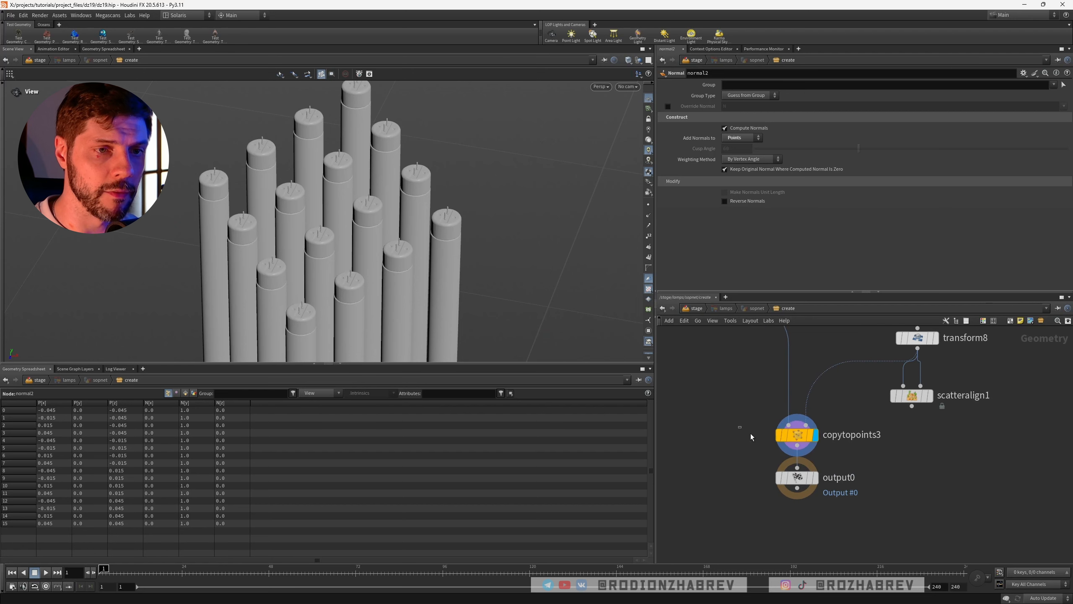
click(797, 435)
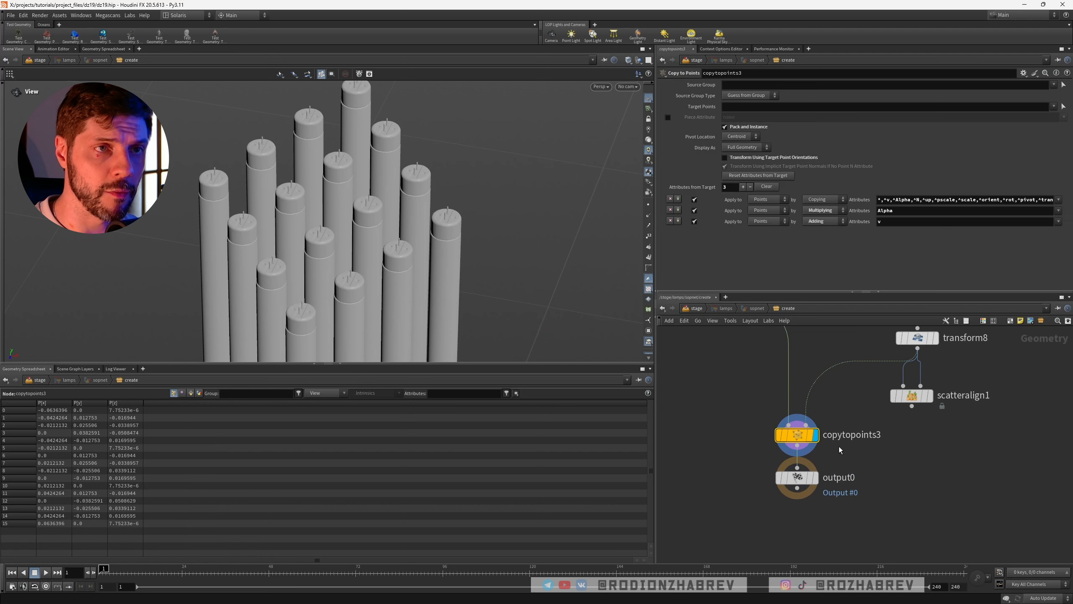
click(756, 159)
drag(379, 199, 426, 201)
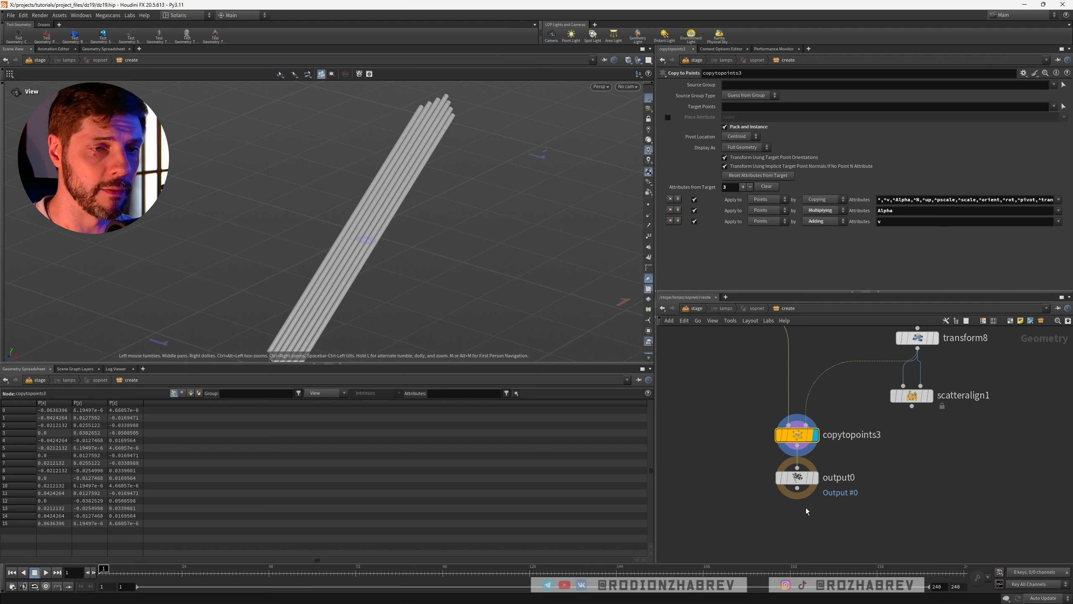
drag(419, 237, 322, 233)
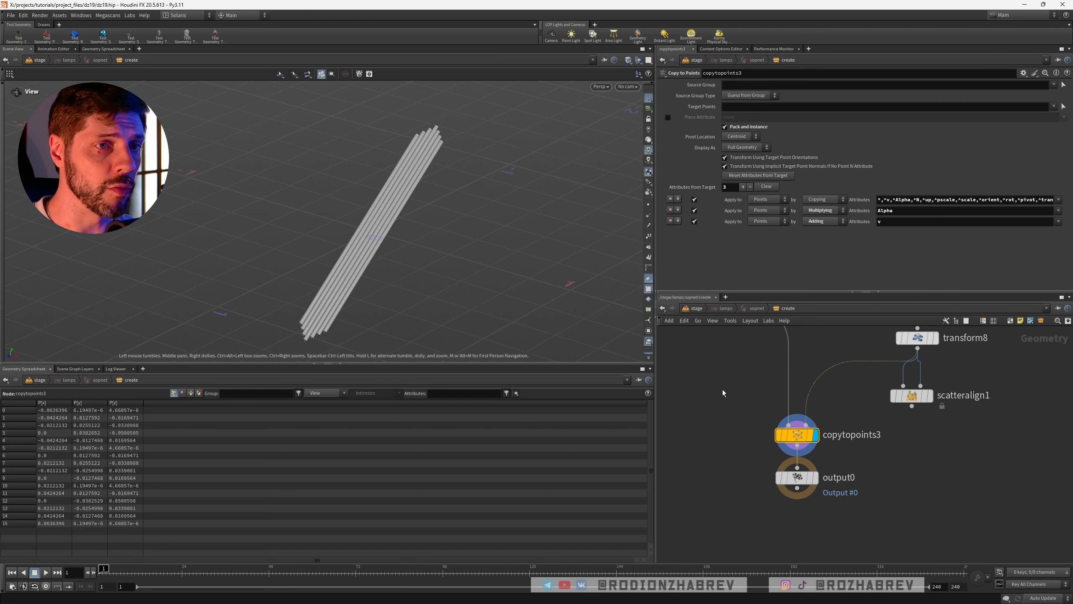
Display the result of transform8 and bypass the normal2 node
middle_drag(950, 366, 880, 463)
click(847, 351)
click(866, 434)
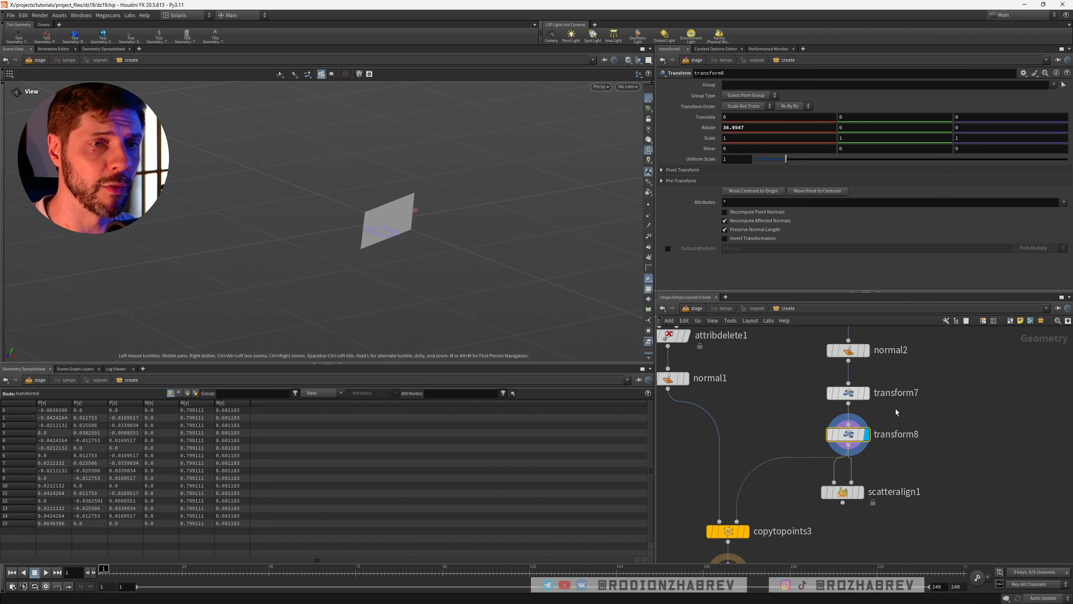
scroll(895, 408, down, 2)
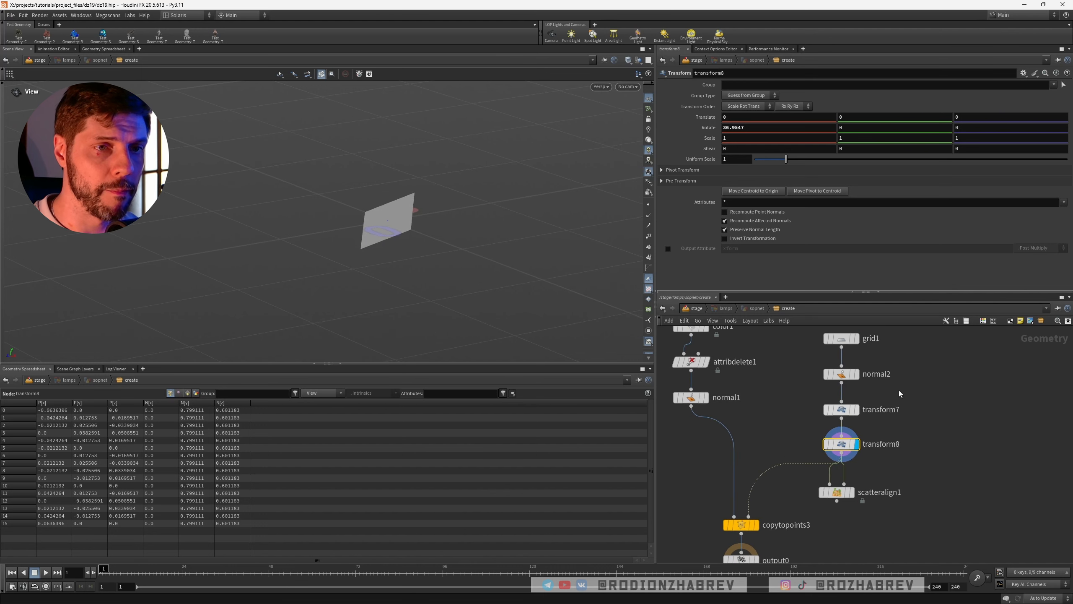
click(839, 378)
key(r)
Insert an Attribute Wrangle between transform8 and scatteralign1 with the VEX expression @N = {0, 1, 0};
key(Tab)
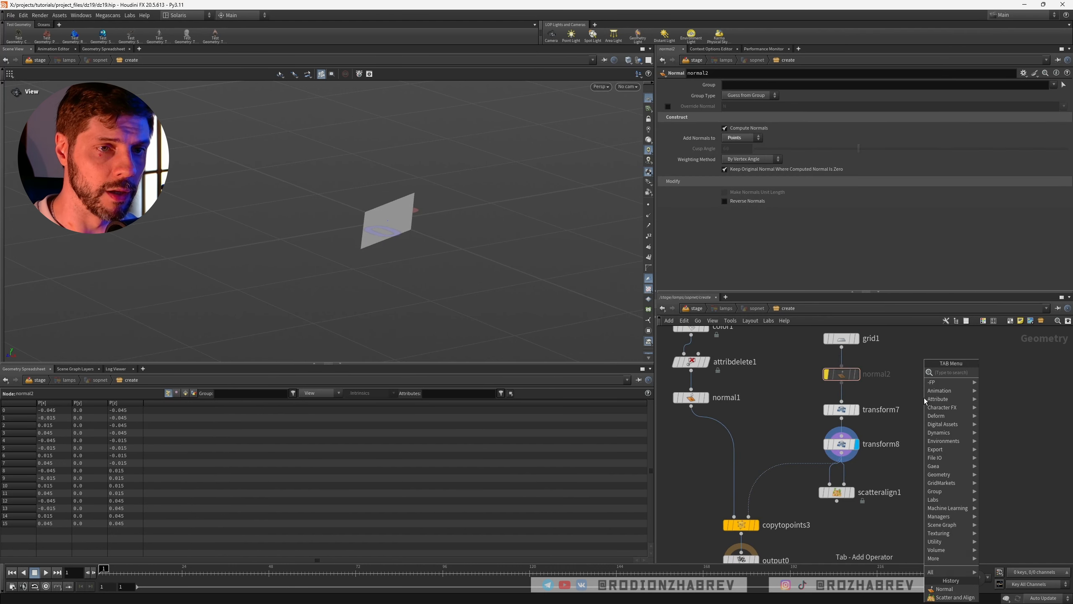
text(aw)
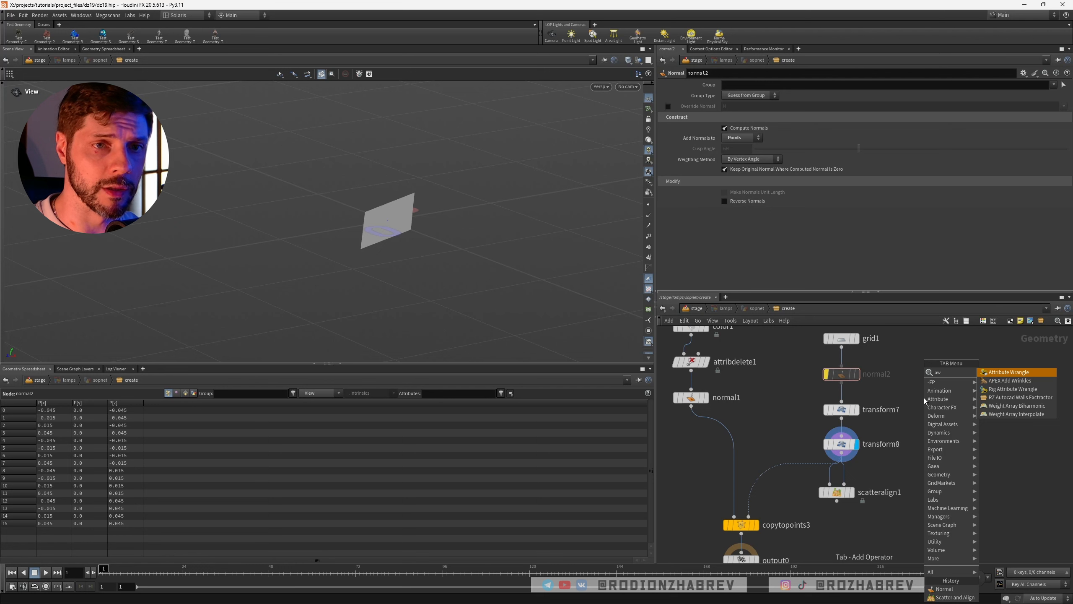
key(Return)
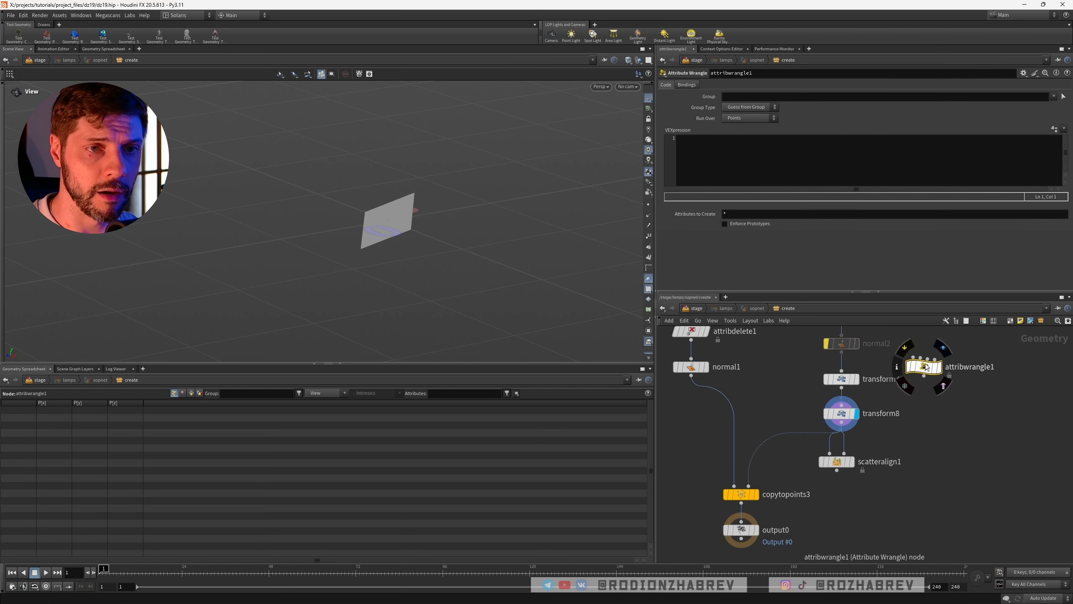
click(830, 437)
click(708, 156)
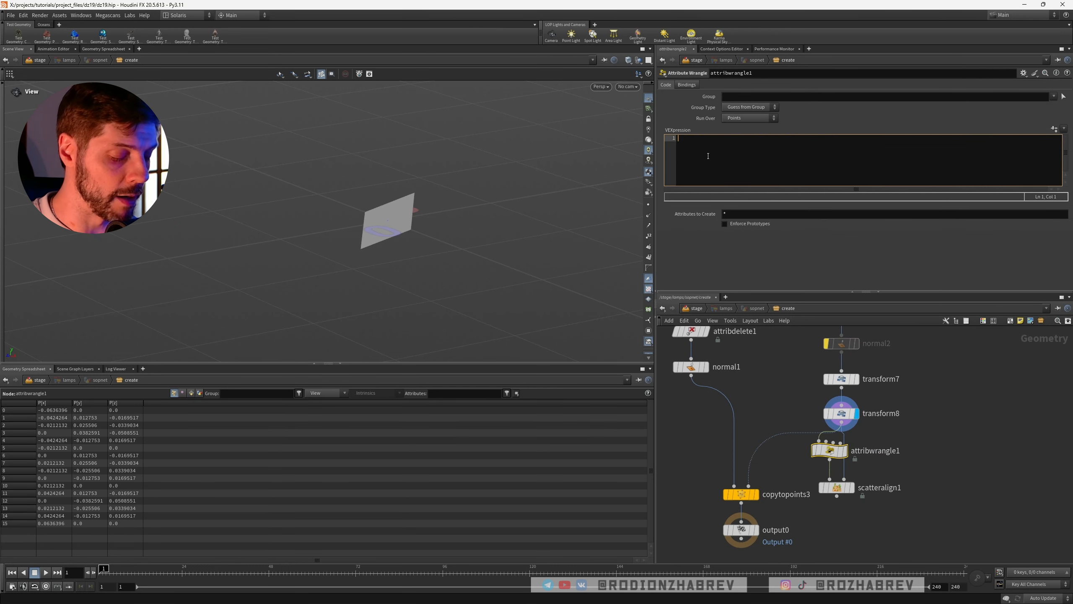
text(@N =)
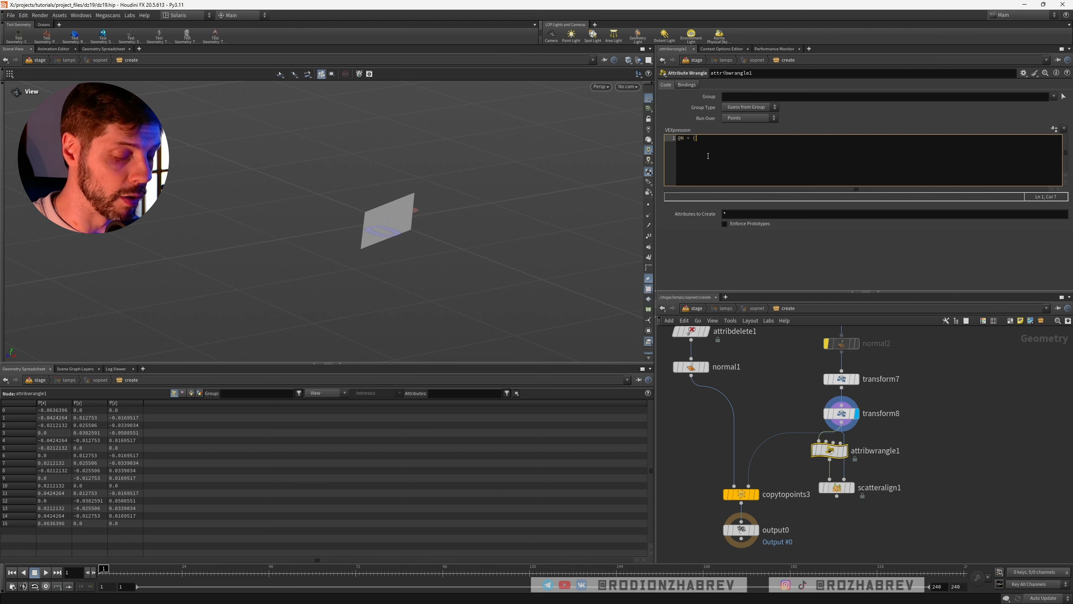
text( {0, 1, )
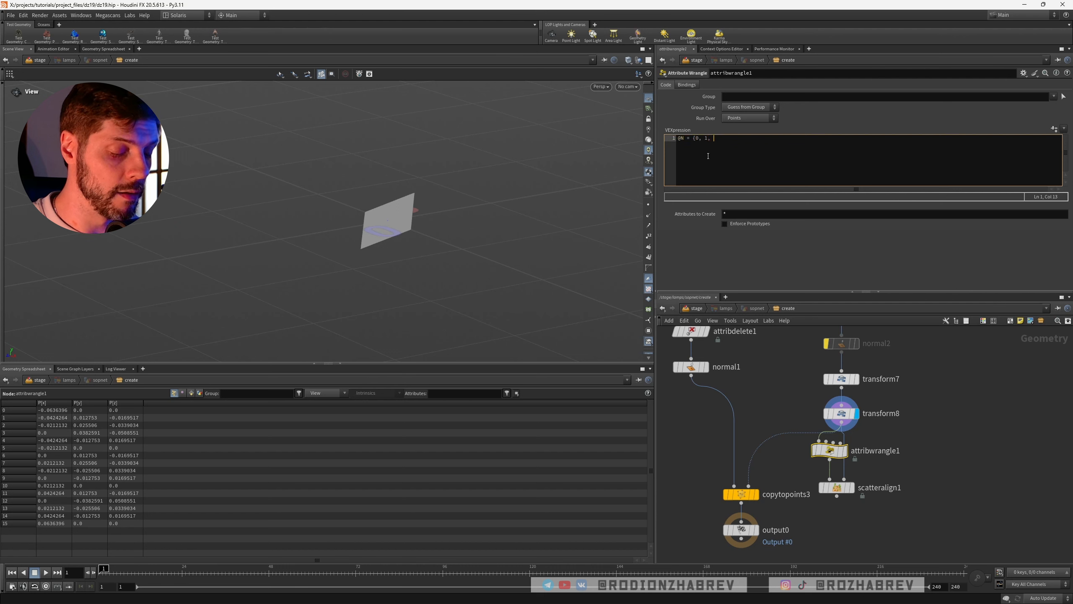
text(0};)
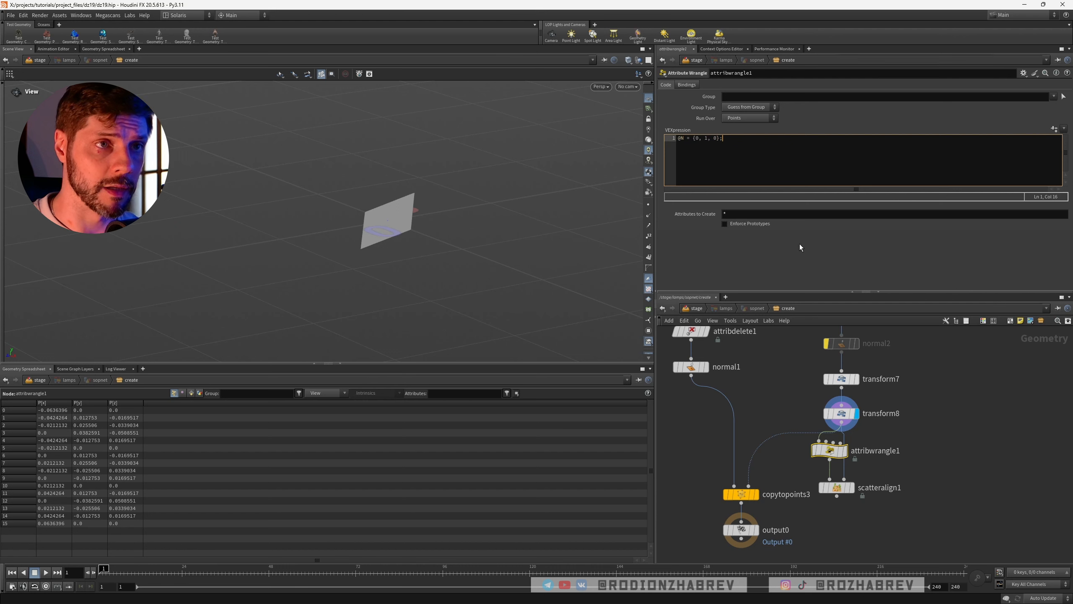
Connect attribwrangle1 to scatteralign1's other input as well, display scatteralign1 and tidy both nodes beneath transform8
drag(829, 460, 846, 480)
click(839, 490)
click(852, 488)
middle_click(840, 491)
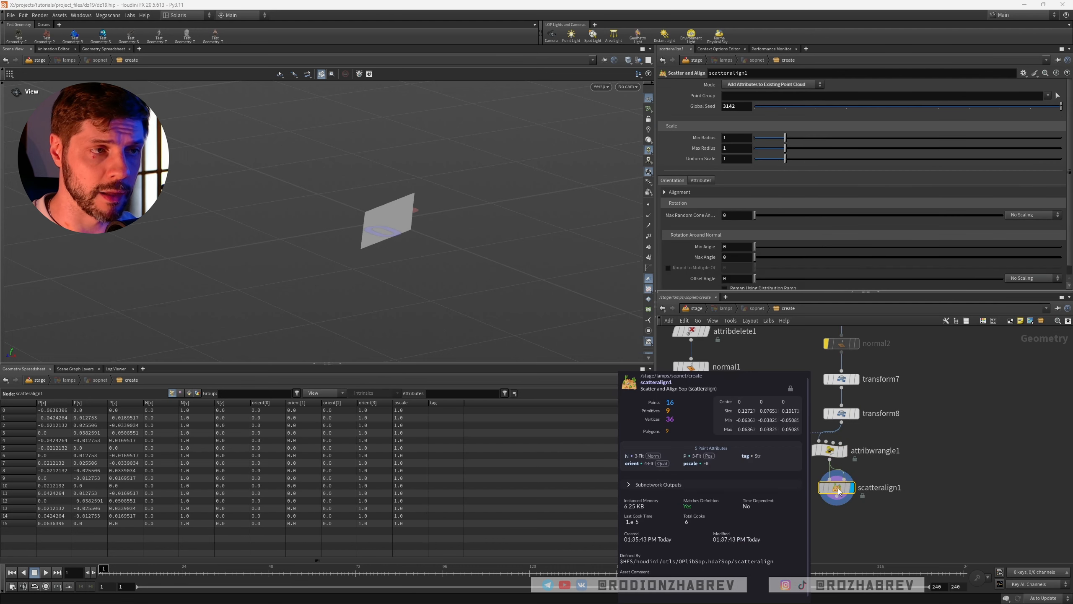
middle_drag(910, 463, 912, 436)
drag(833, 425, 854, 426)
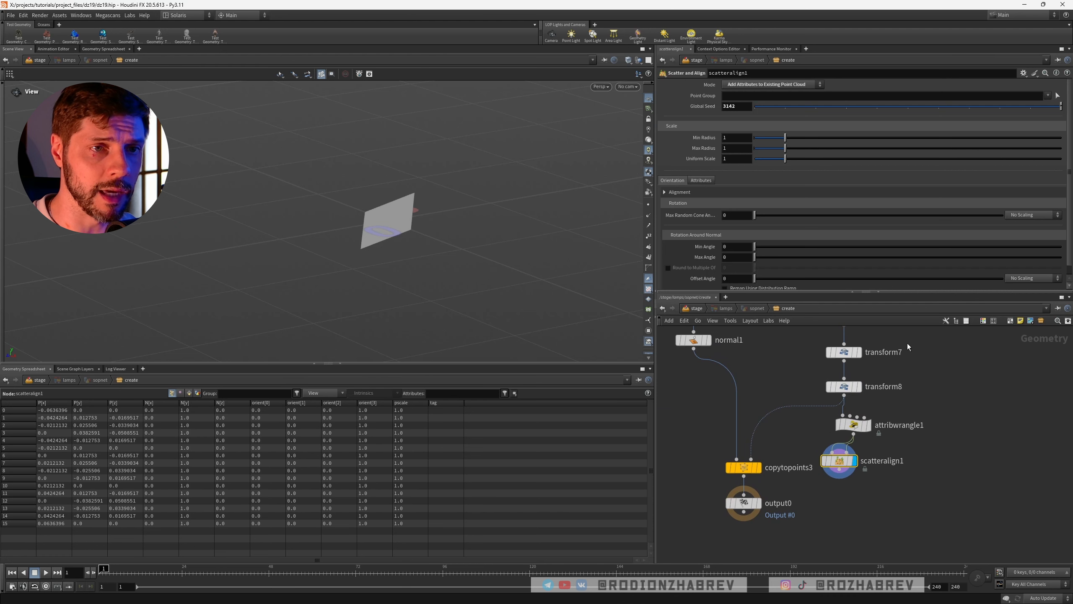
middle_drag(907, 343, 899, 408)
middle_drag(922, 452, 930, 408)
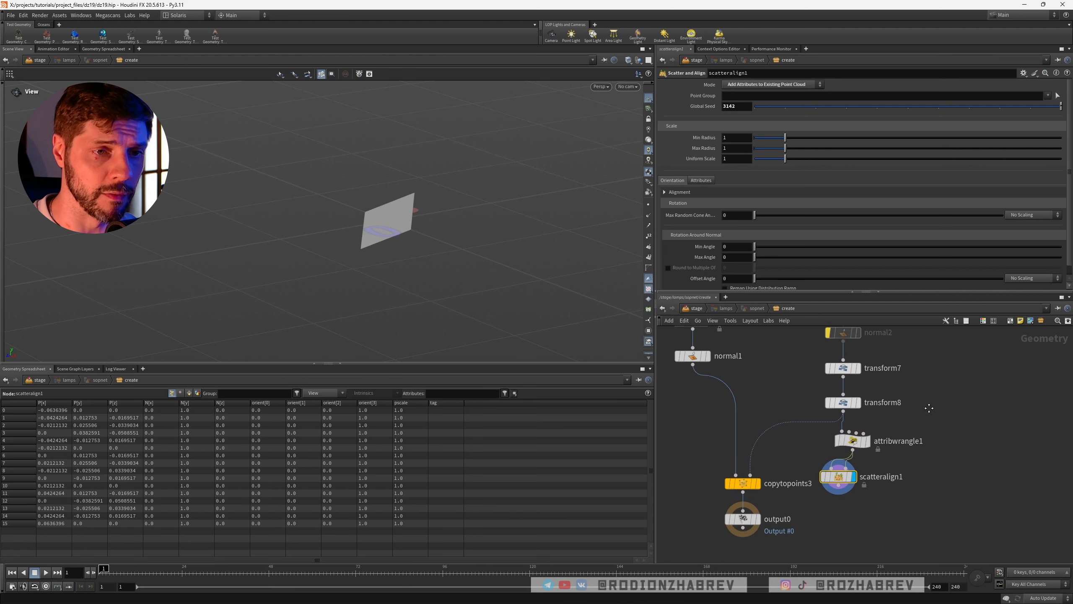
drag(839, 477, 848, 471)
Move copytopoints3 and output0 lower, feed scatteralign1 into copytopoints3 as target points and display the copied lamps
middle_drag(799, 465, 805, 409)
click(749, 426)
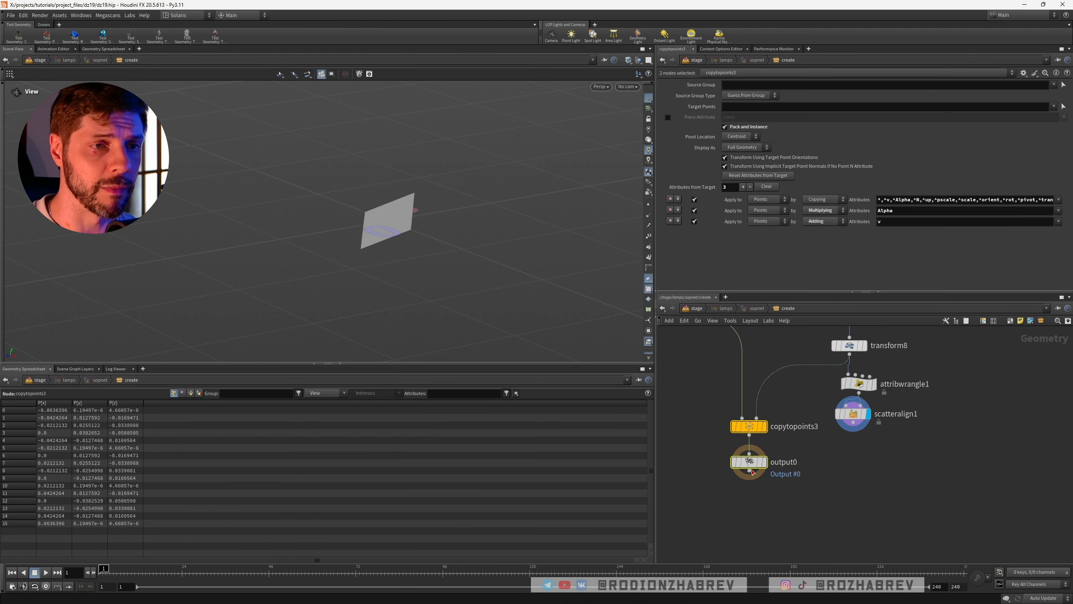
shift+drag(750, 426, 748, 477)
drag(852, 429, 756, 469)
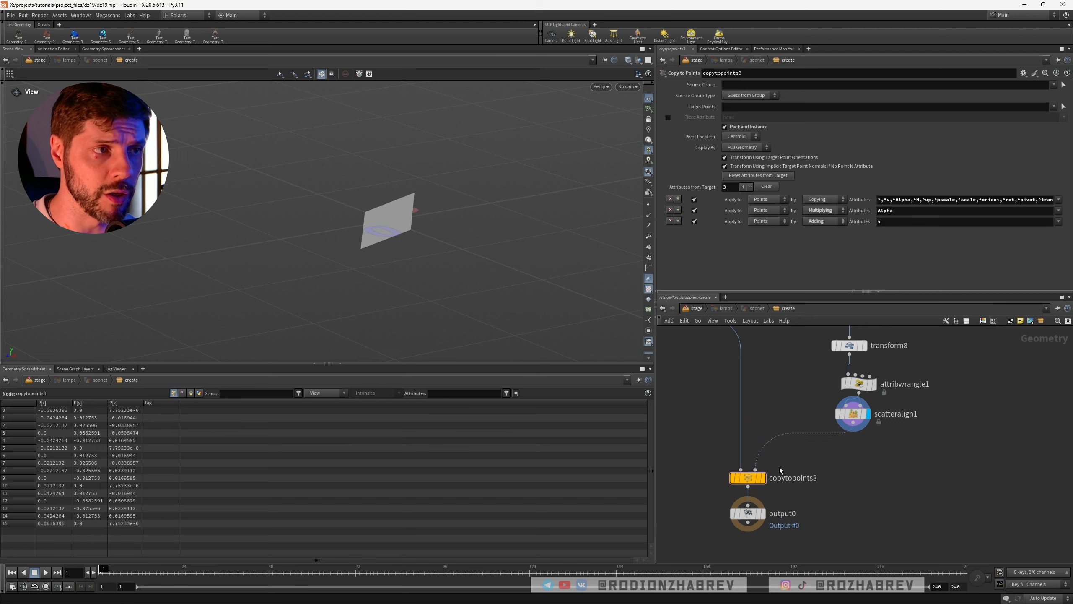
click(764, 477)
right_drag(432, 222, 397, 152)
middle_drag(397, 152, 544, 180)
mouse_move(544, 180)
right_down()
mouse_move(467, 189)
mouse_move(549, 172)
right_up()
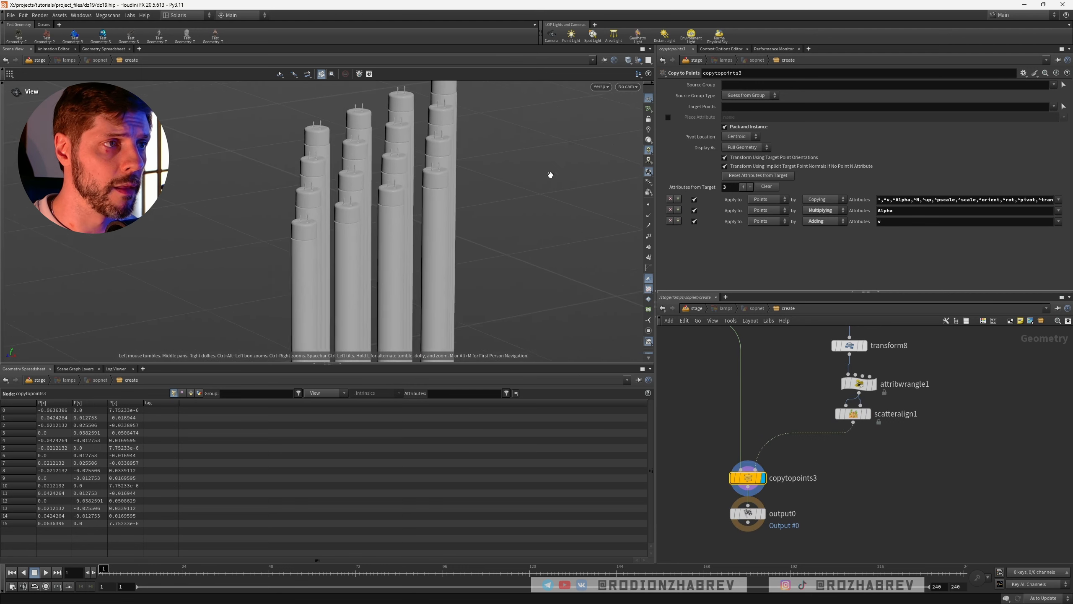
drag(549, 172, 422, 190)
right_drag(422, 190, 435, 203)
drag(434, 203, 462, 239)
right_drag(462, 238, 440, 239)
Raise scatteralign1's Max Angle around the normal to the end of its range to randomize the lamps' rotation
click(853, 414)
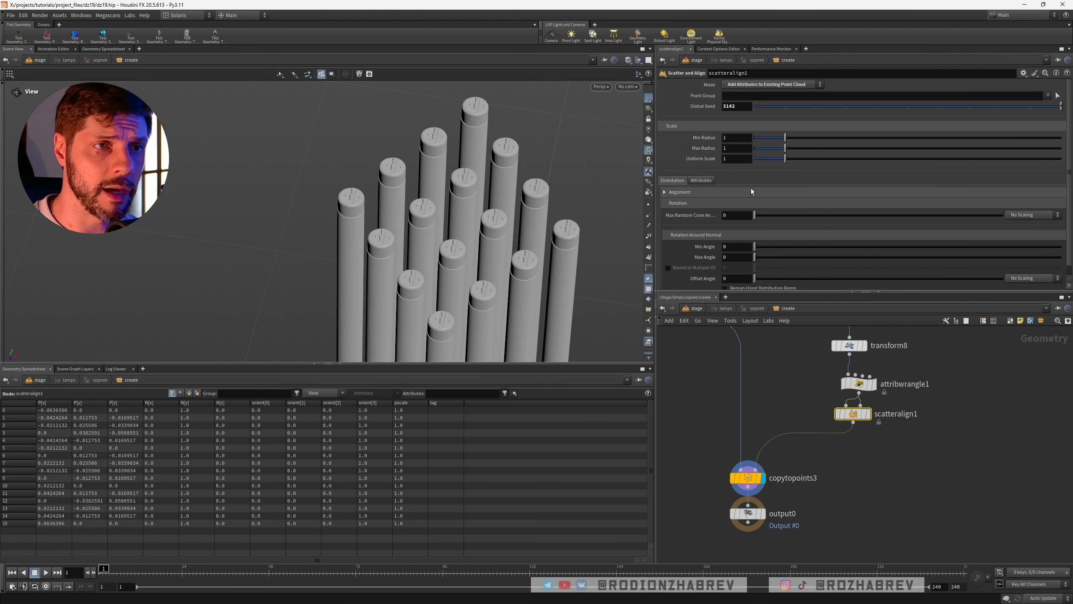
scroll(693, 206, down, 1)
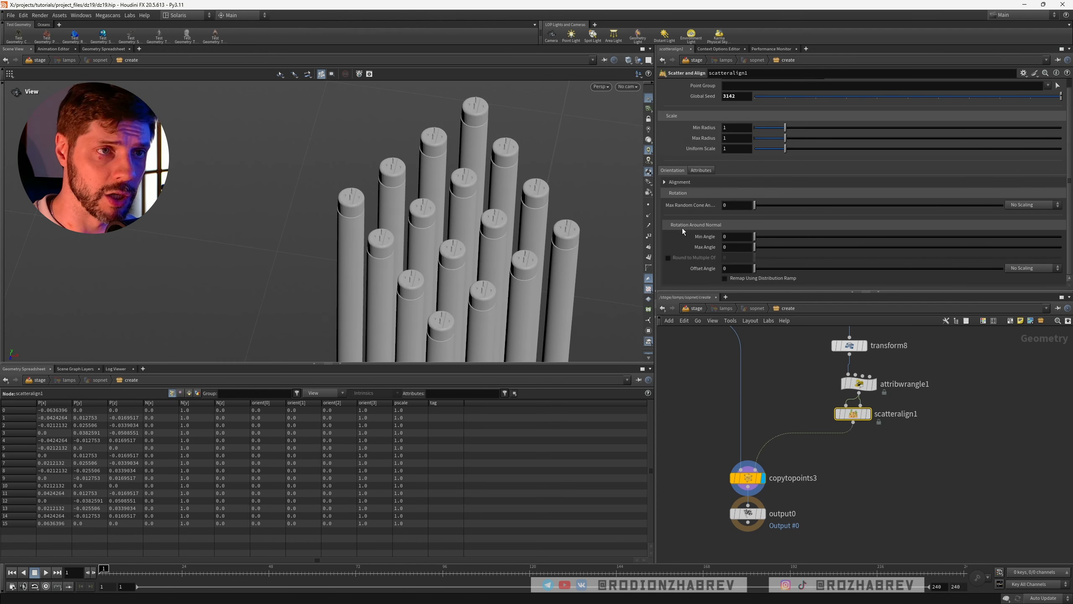
drag(754, 247, 1064, 249)
drag(435, 228, 391, 232)
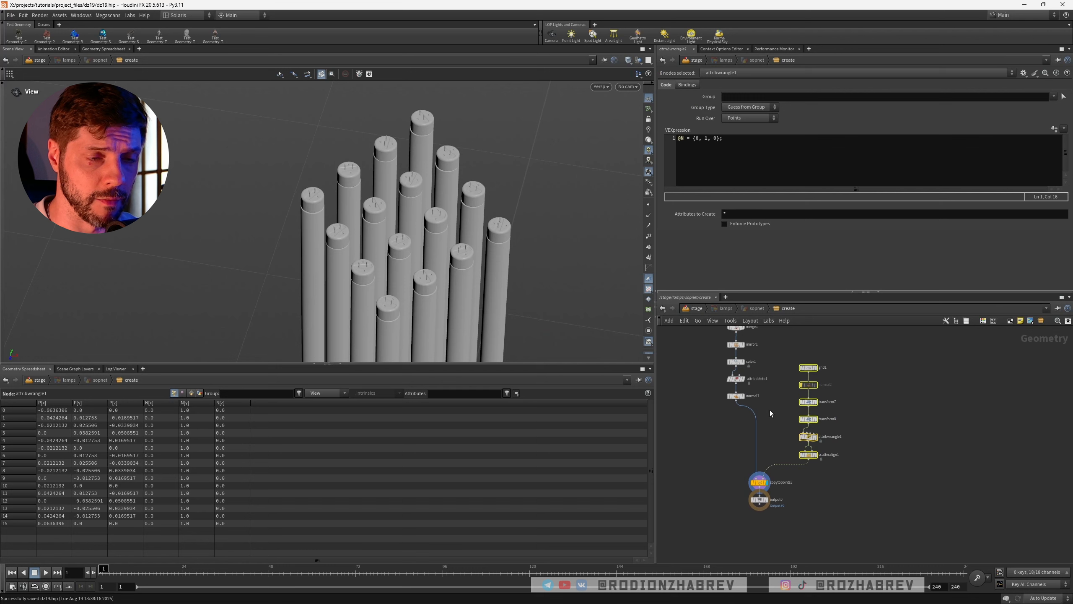
Delete the bypassed normal2 node from the grid's chain and save the scene
click(783, 424)
click(809, 384)
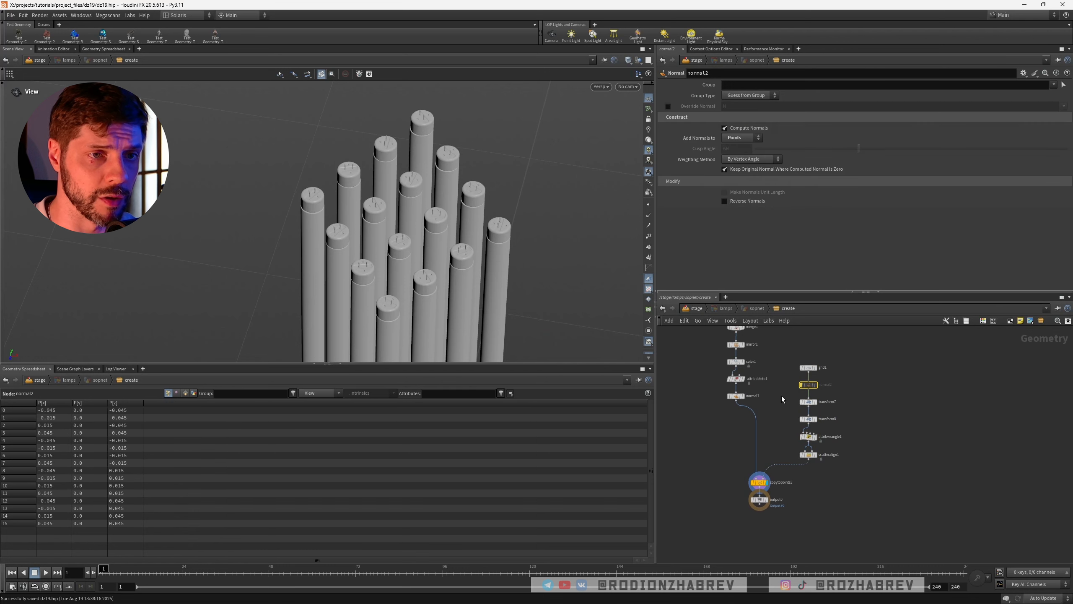
key(Delete)
middle_drag(780, 440, 781, 405)
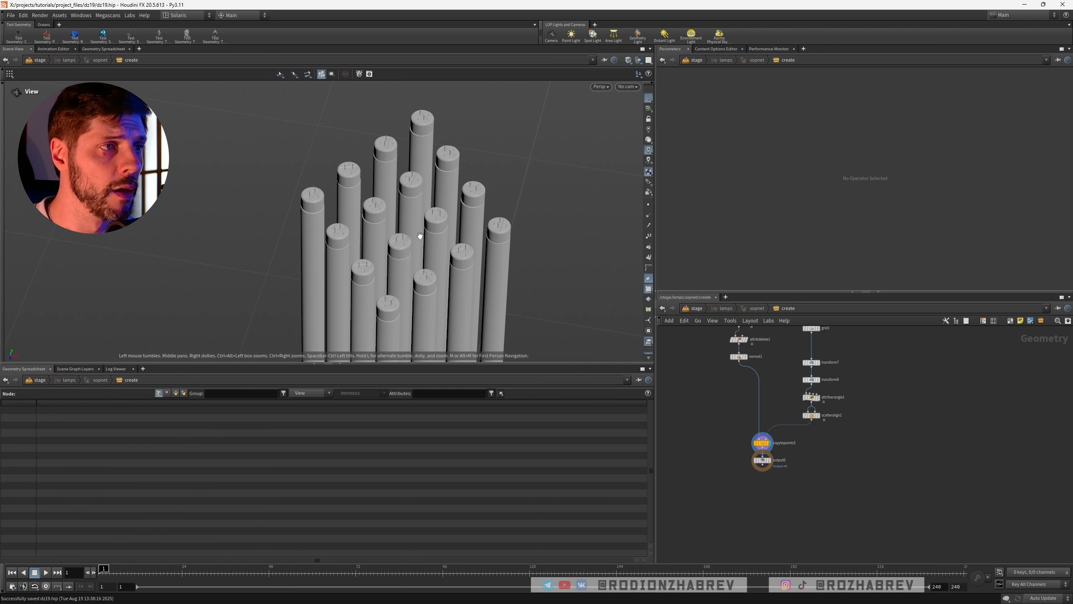
drag(410, 237, 419, 215)
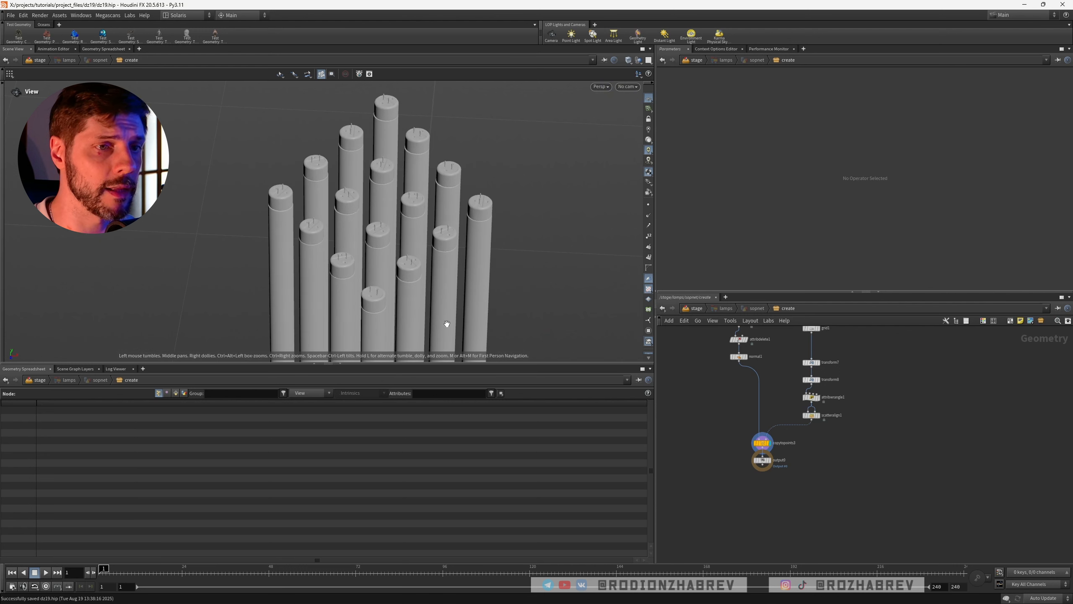
scroll(785, 444, up, 2)
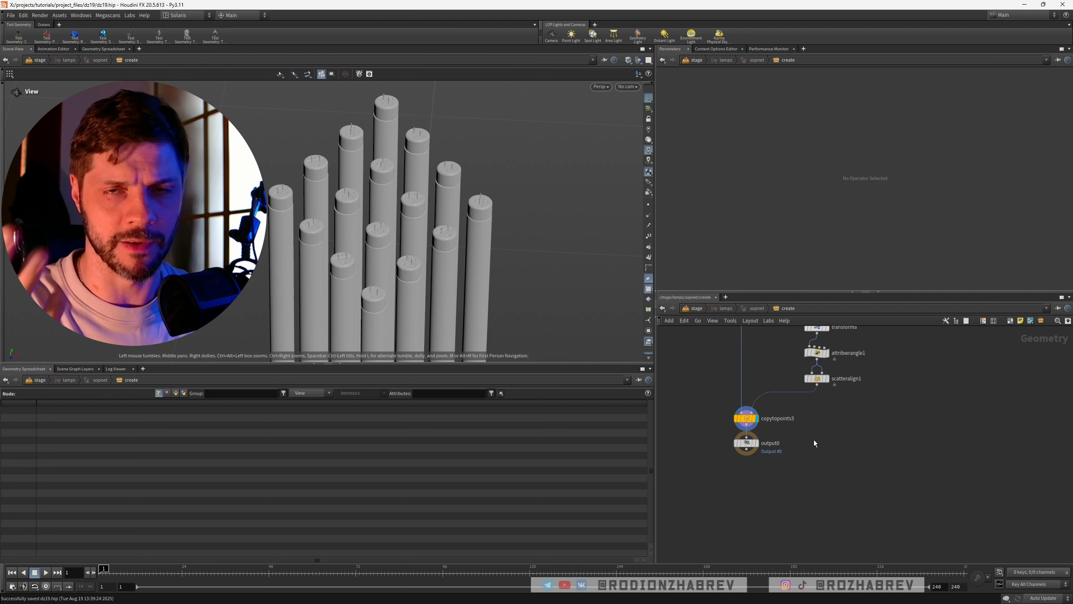
key(ctrl+s)
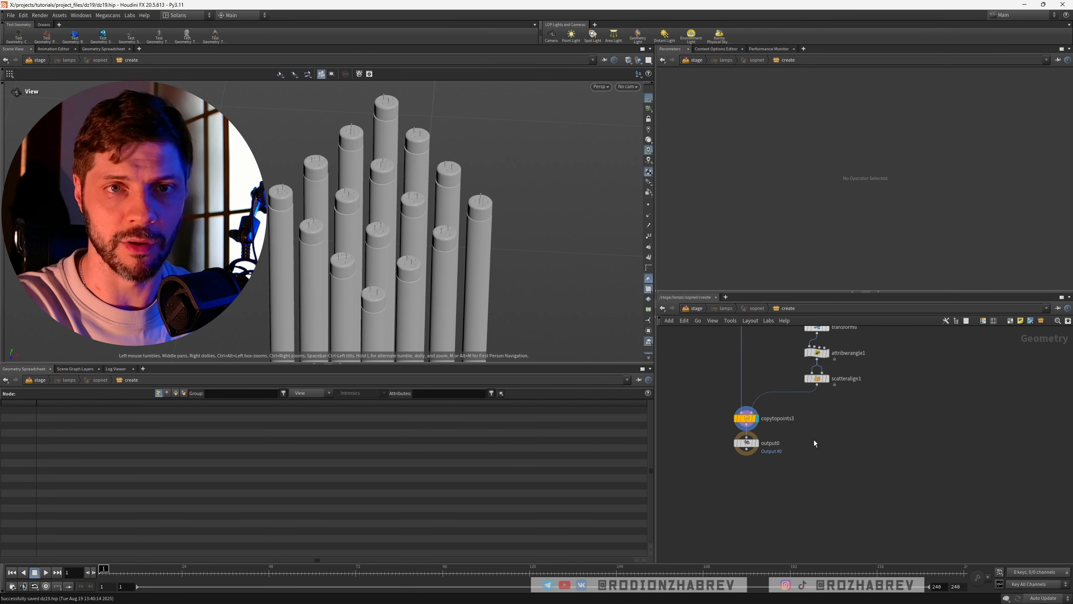
Save the scene, align attribrandomize1 beneath scatteralign1 and set its Distribution to Two Values with Dimensions 1
key(ctrl+s)
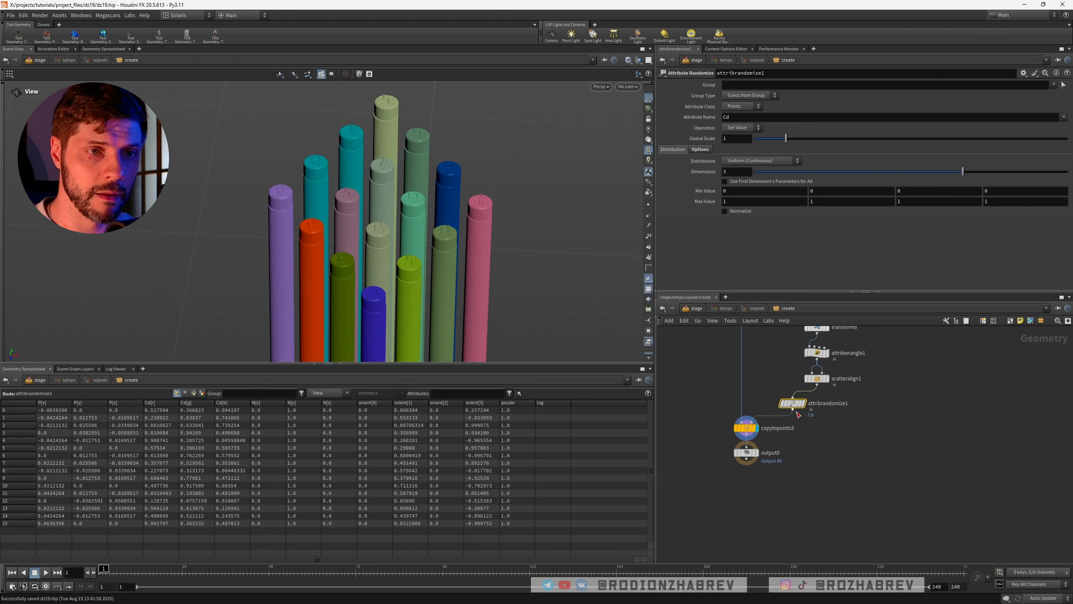
drag(812, 409, 815, 407)
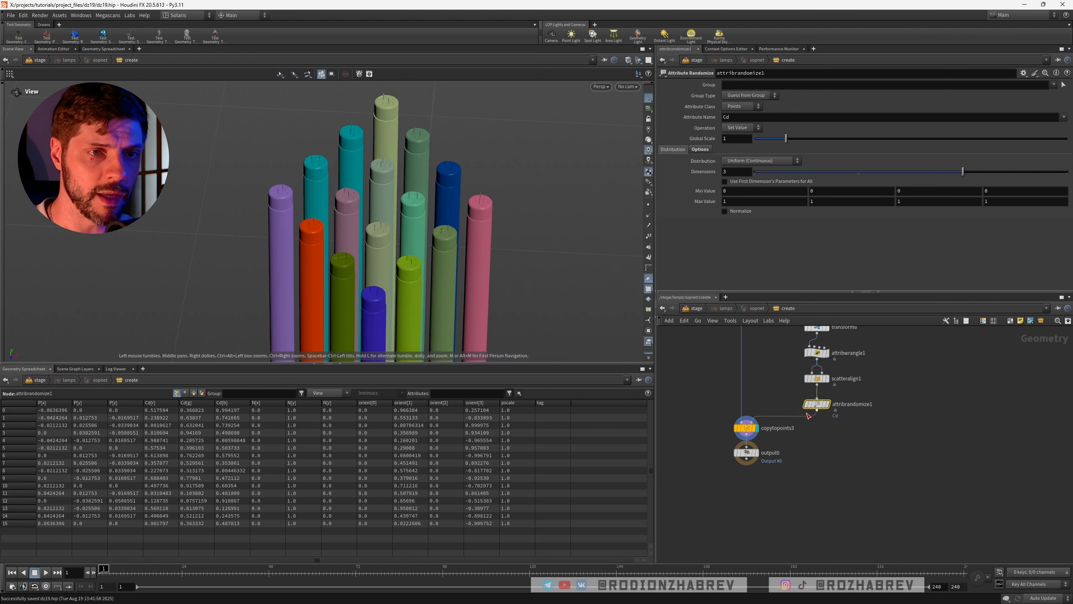
click(760, 161)
click(750, 180)
click(758, 173)
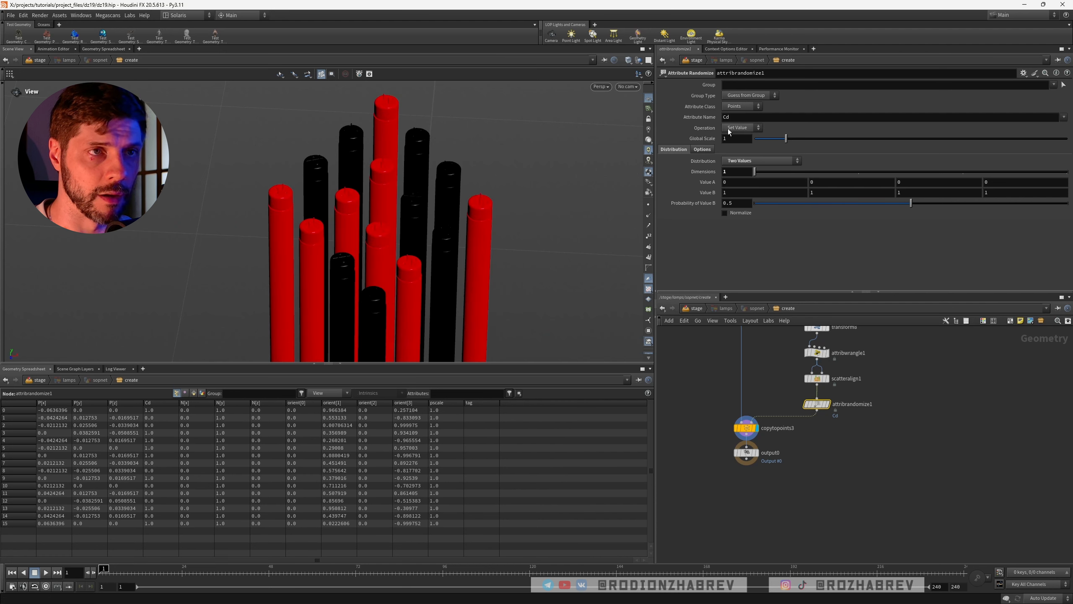
Drive attribrandomize1's Global Seed with the expression floor($FF/5) and scrub the timeline to preview the changing values
click(702, 149)
drag(994, 182, 938, 182)
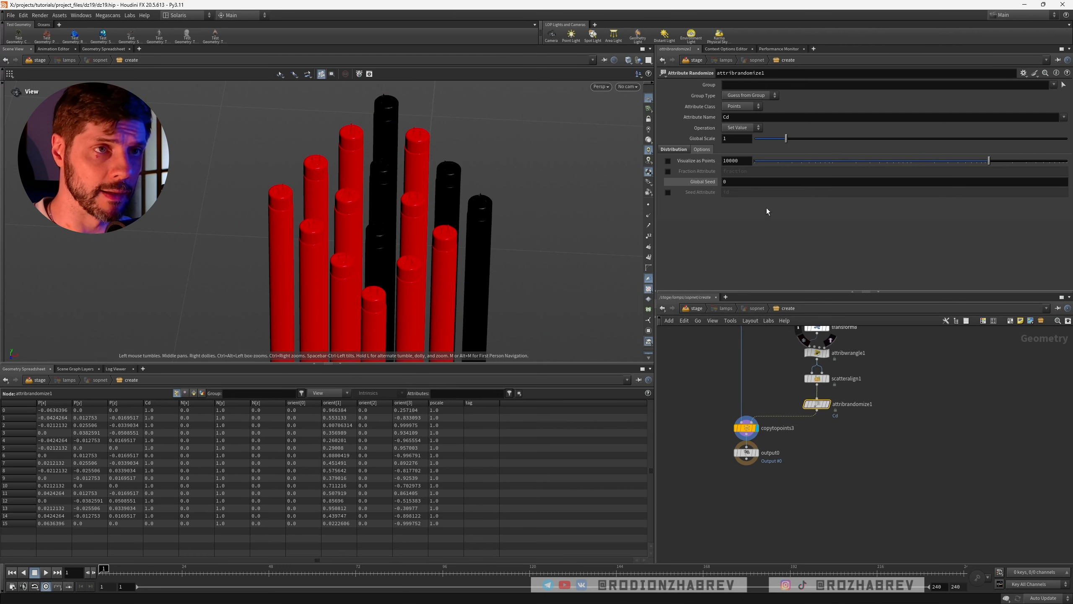
click(749, 182)
text(fl)
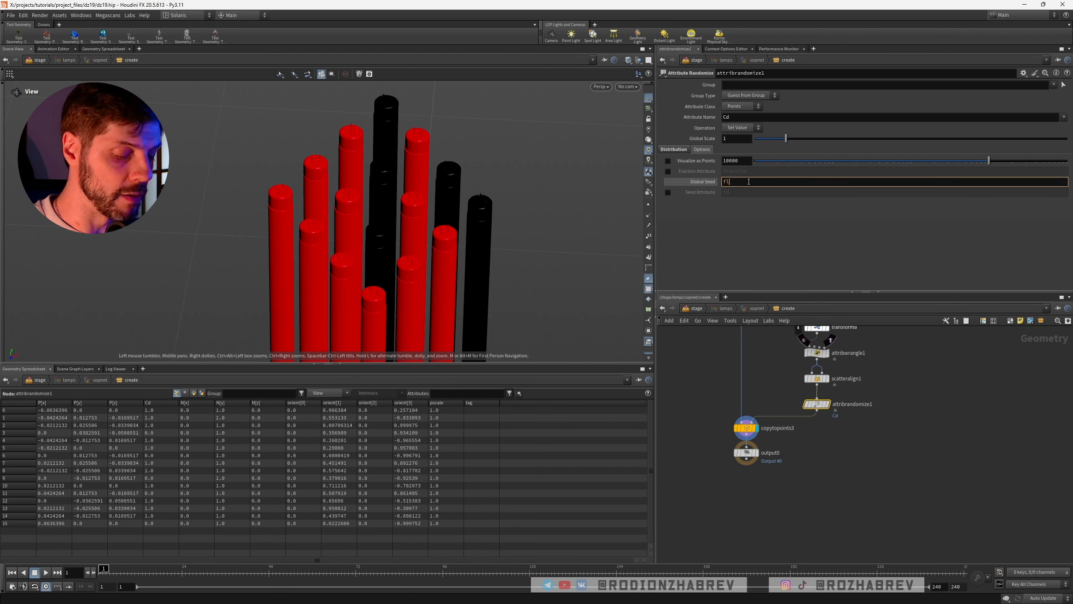
text(oor()
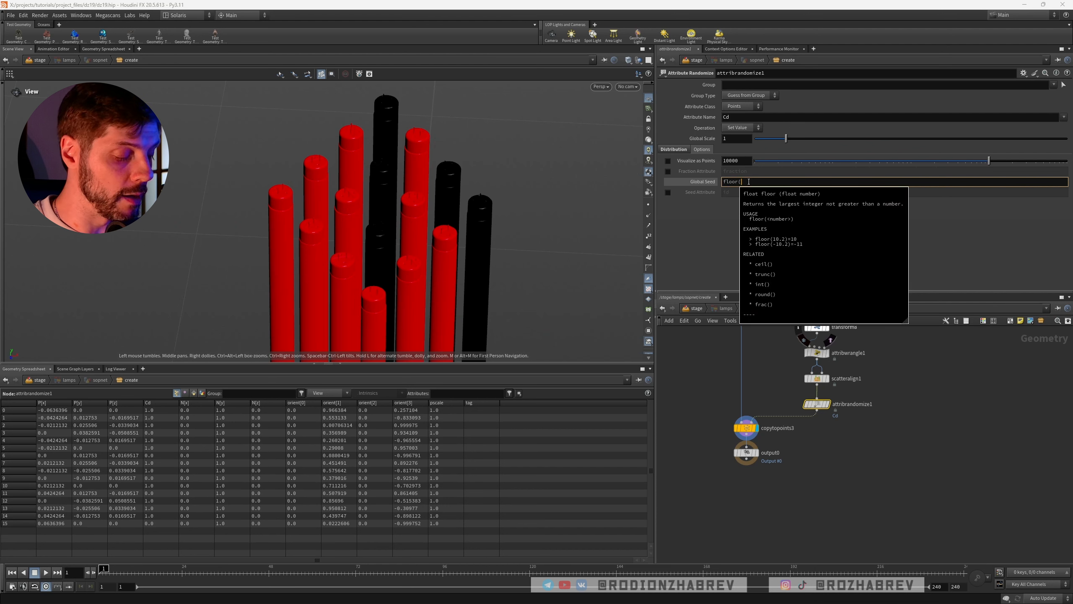
text($F)
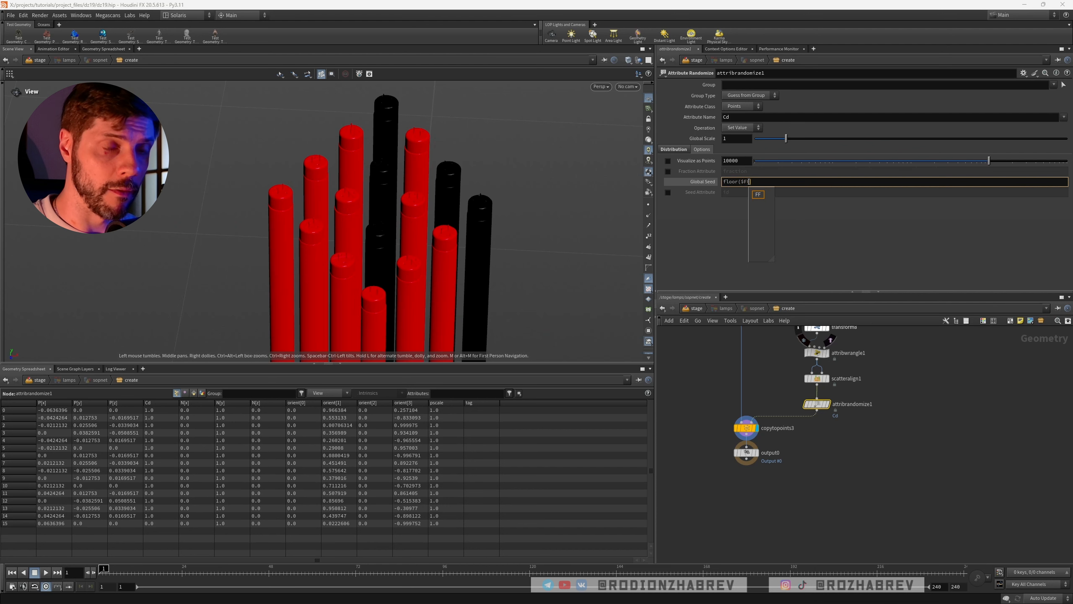
text(F/5))
key(Return)
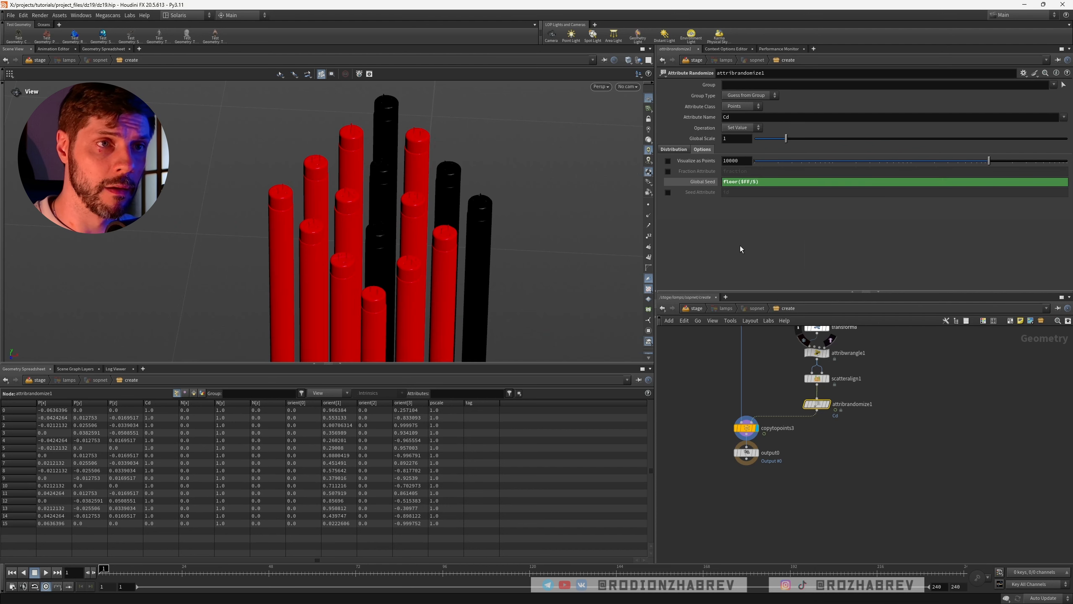
mouse_move(104, 571)
mouse_down()
mouse_move(176, 574)
mouse_move(102, 573)
mouse_up()
click(879, 512)
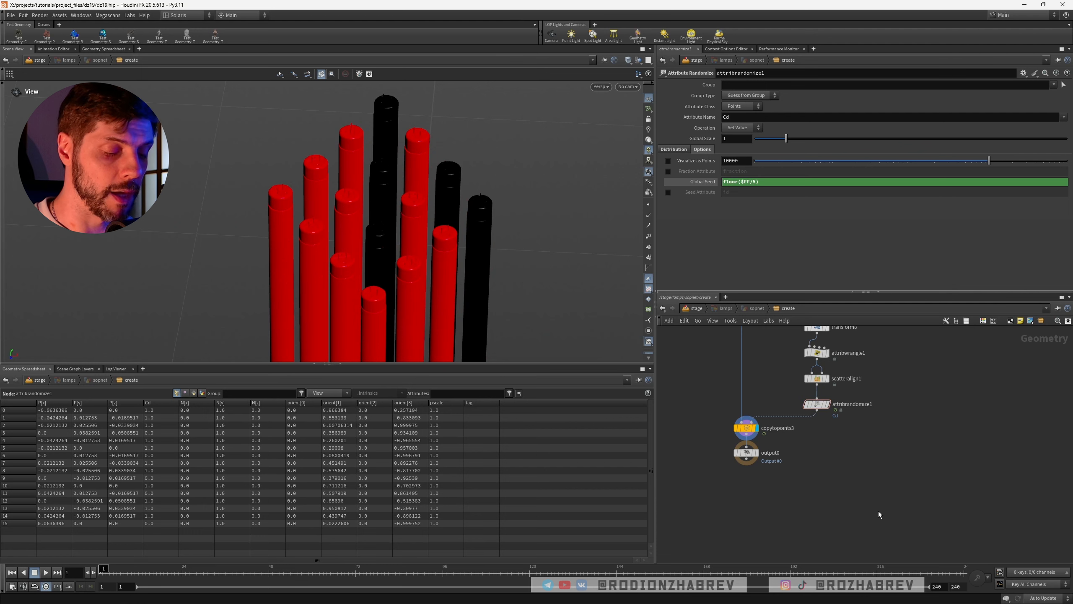
Change the attribute randomized by attribrandomize1 to onoff and save the scene
double_click(739, 117)
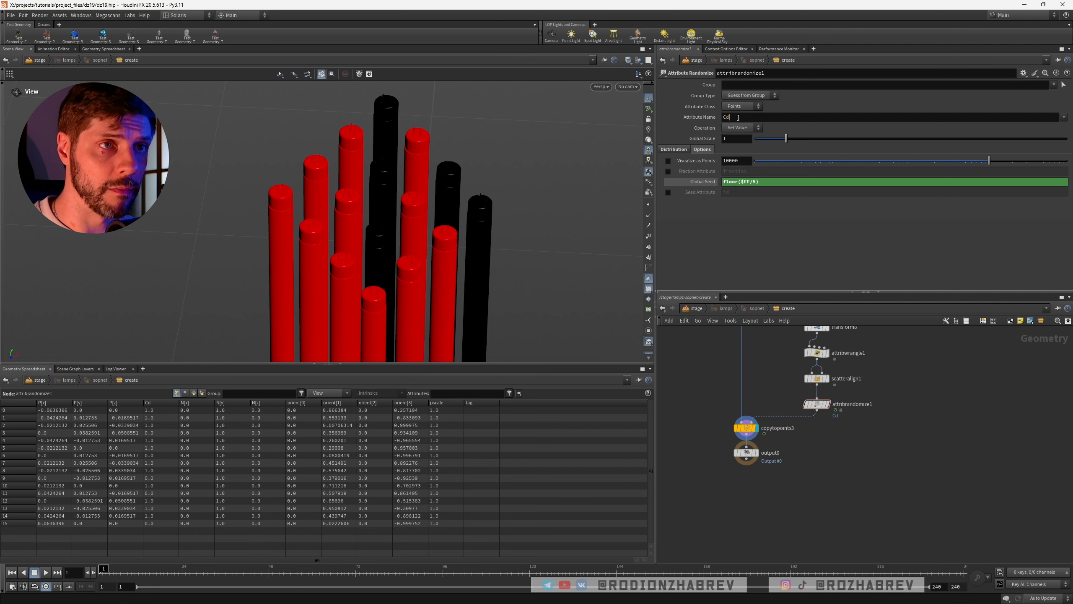
text(c)
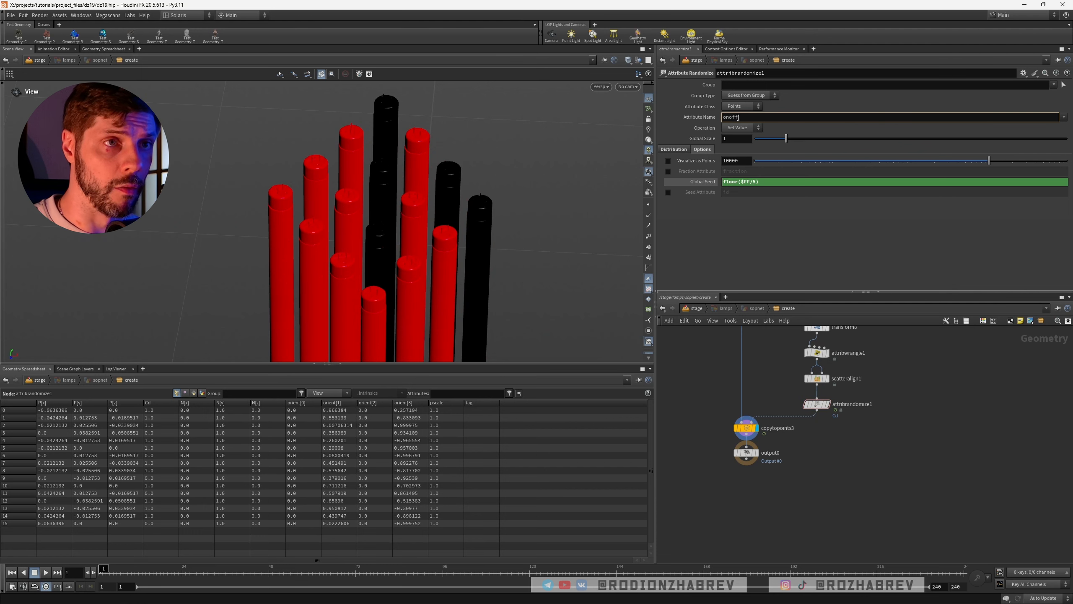
text(noff)
key(Return)
key(ctrl+s)
Duplicate attribrandomize1 directly beneath it in the chain, set the copy's attribute name to Cd and align it
alt+drag(820, 402, 802, 427)
double_click(751, 118)
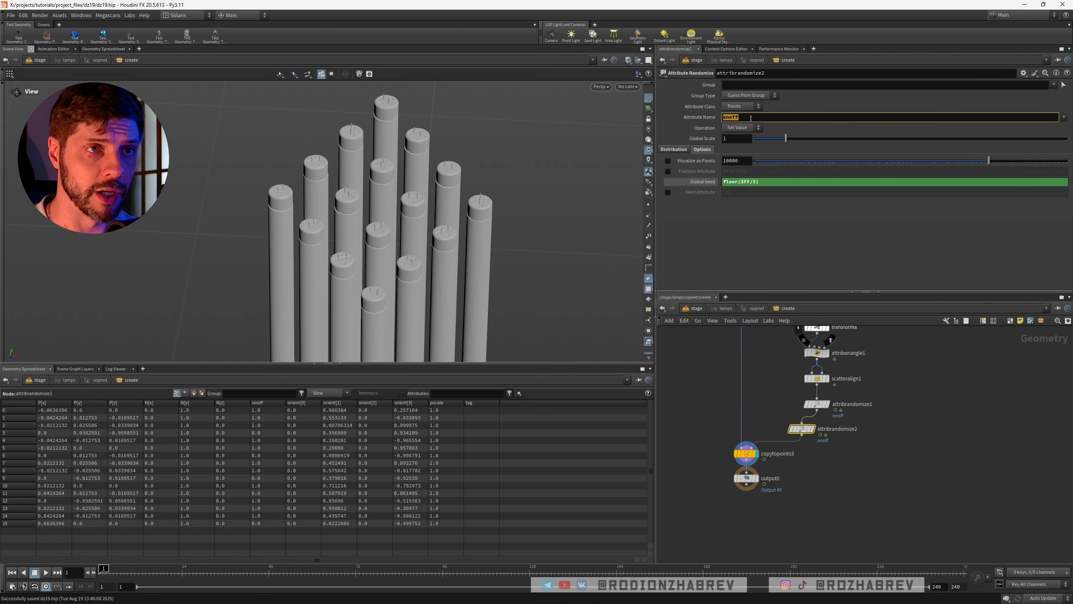
text(Cd)
key(Return)
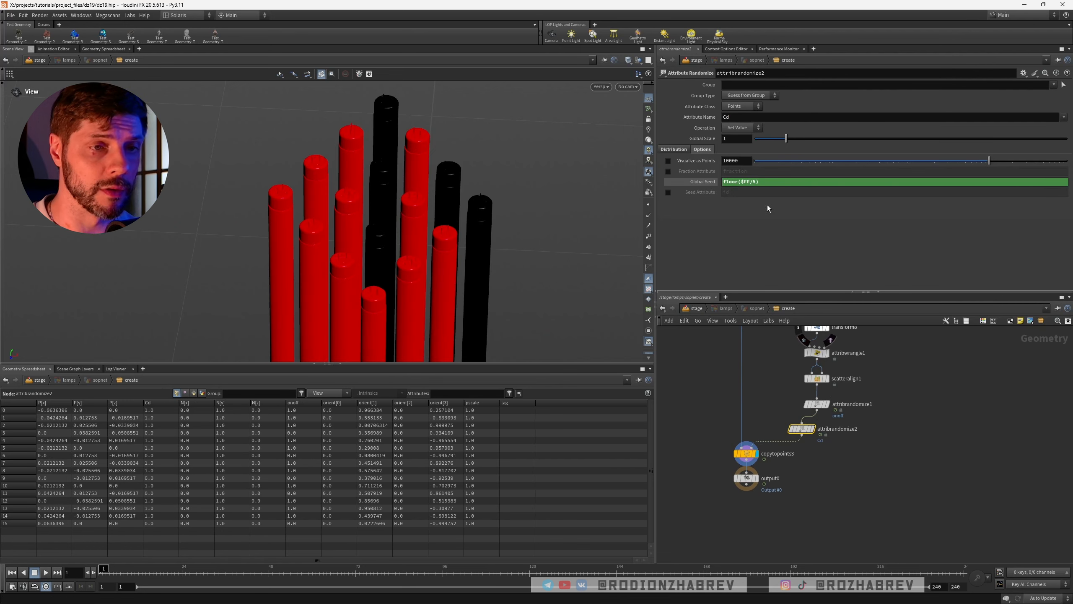
drag(803, 437, 818, 437)
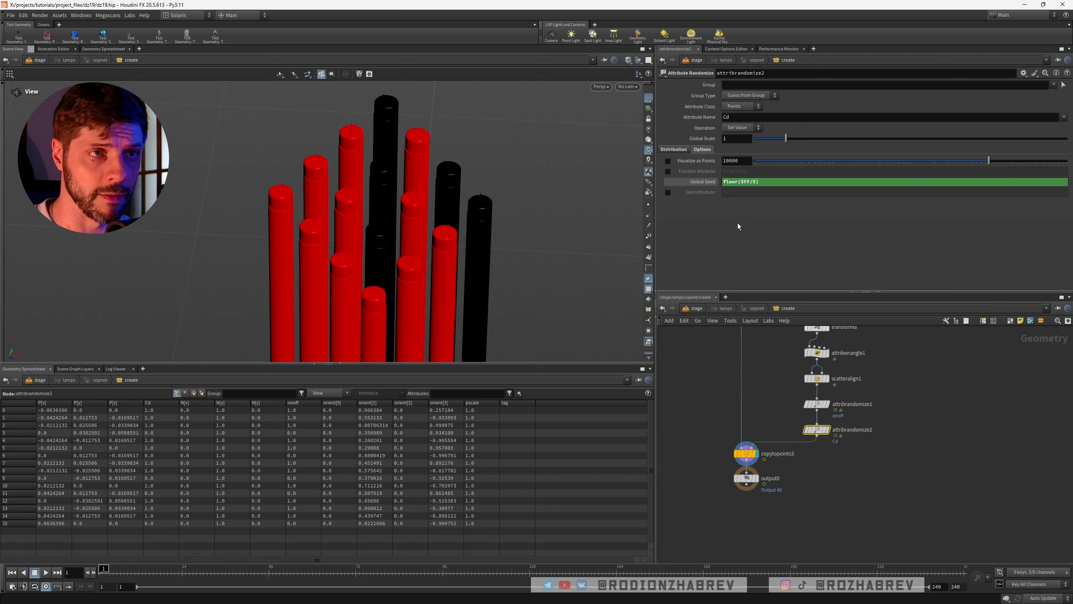
Set attribrandomize2's Global Seed to floor($FF/5)+992 and scrub the timeline to preview its pattern
click(681, 151)
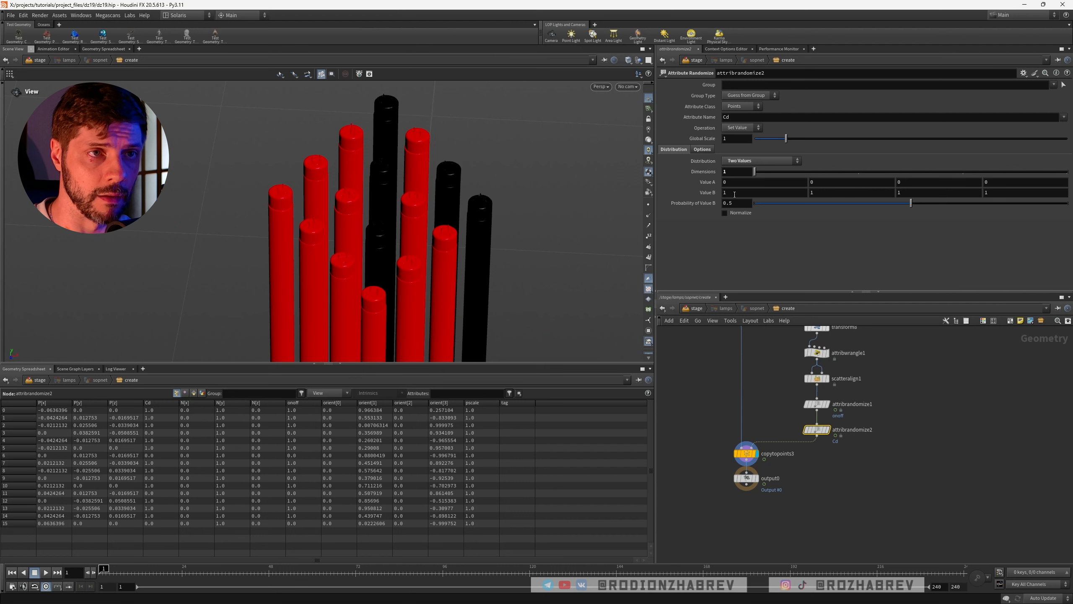
click(708, 151)
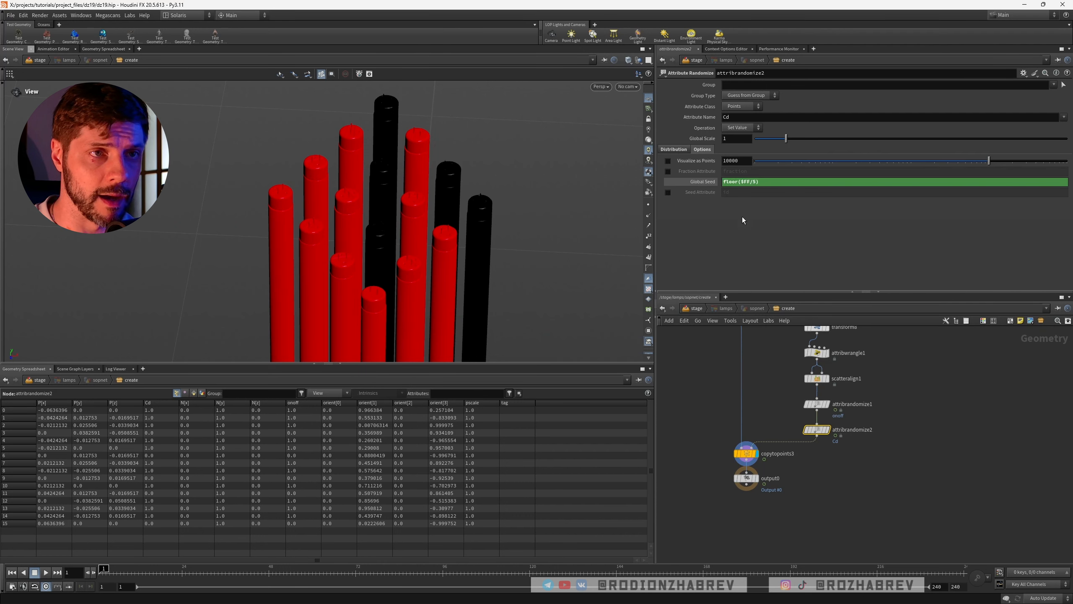
click(776, 184)
text(+)
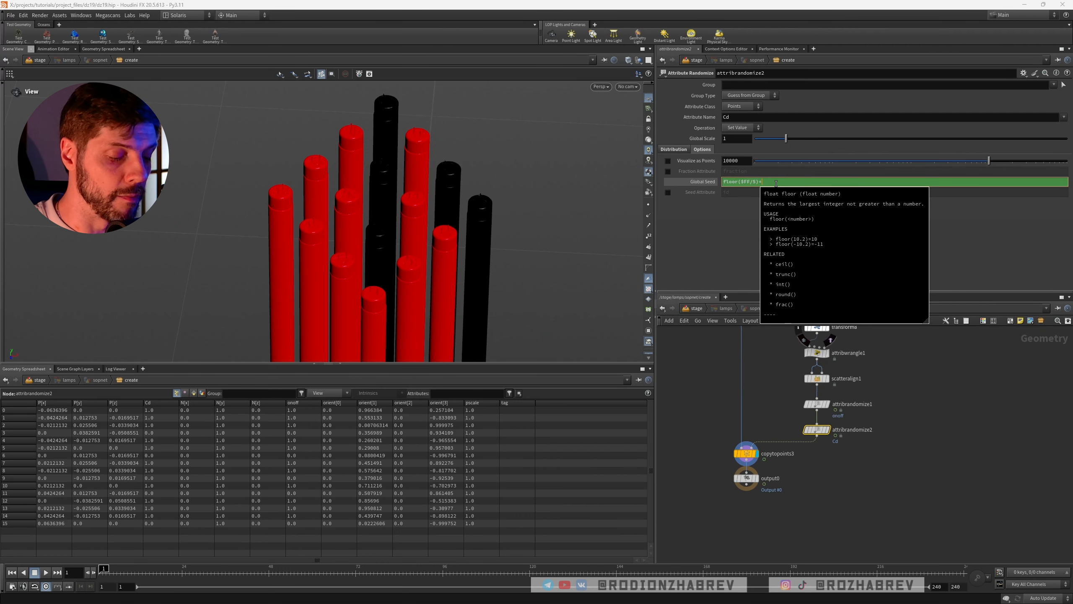
text(992)
key(Return)
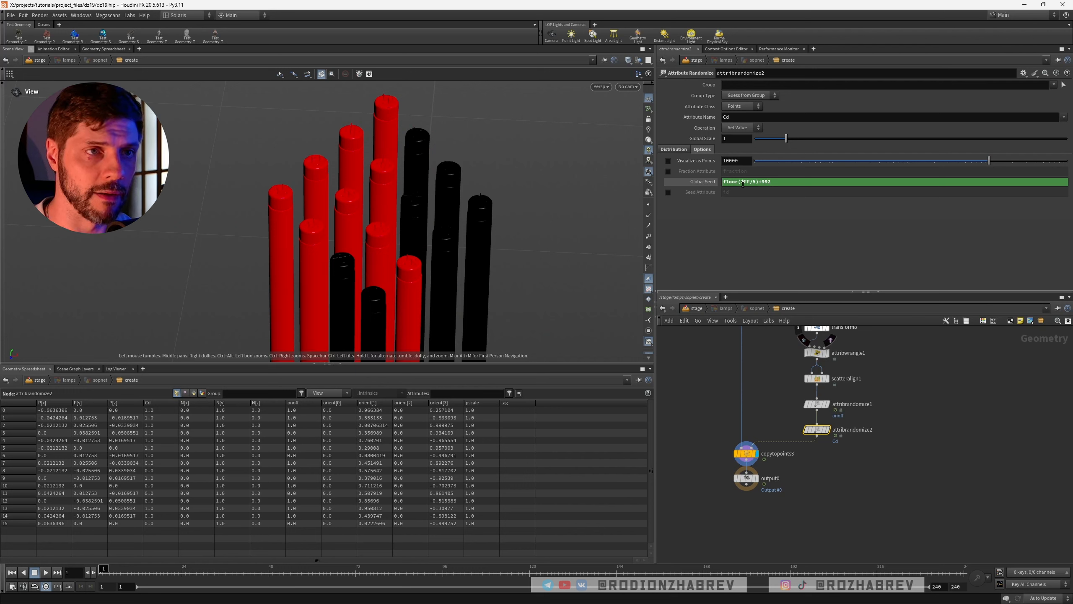
mouse_move(104, 570)
mouse_down()
mouse_move(164, 567)
mouse_move(92, 565)
mouse_up()
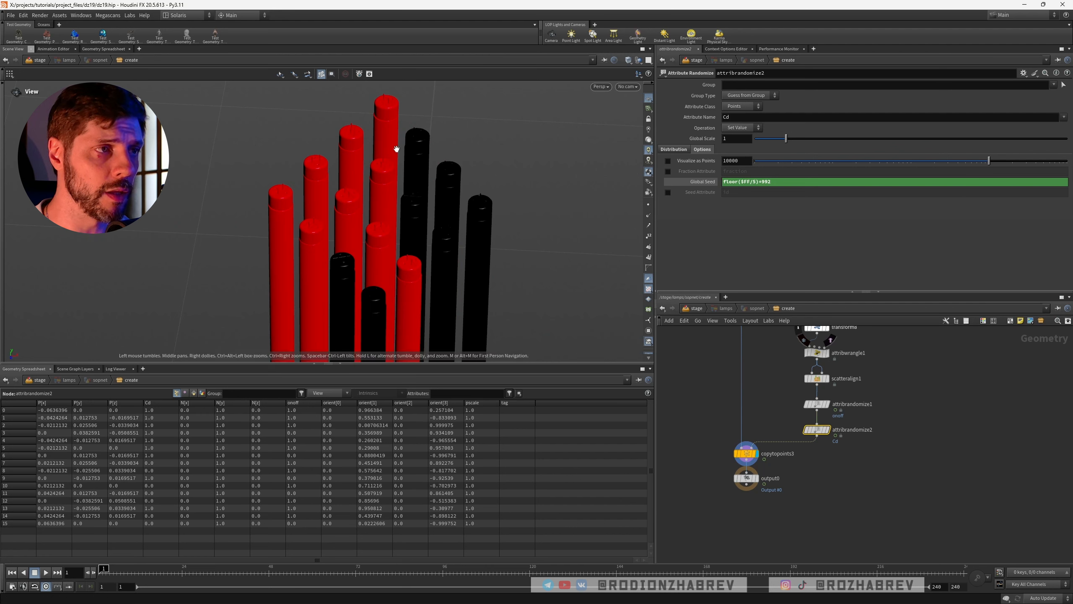
Change the attribute randomized by attribrandomize2 to blue
double_click(727, 117)
text(blue)
key(Return)
Insert an Attribute Noise node beneath attribrandomize2 and set its Element Size to 0.01
key(Tab)
click(803, 456)
mouse_move(804, 456)
mouse_down()
mouse_move(826, 455)
mouse_move(818, 454)
mouse_up()
drag(771, 266, 758, 270)
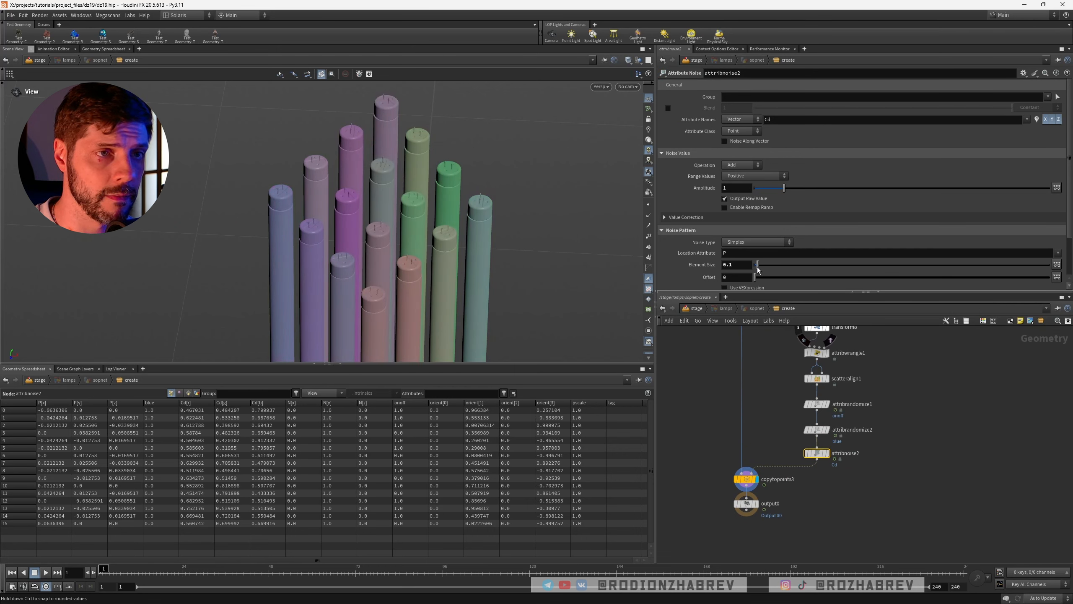
click(744, 265)
key(Return)
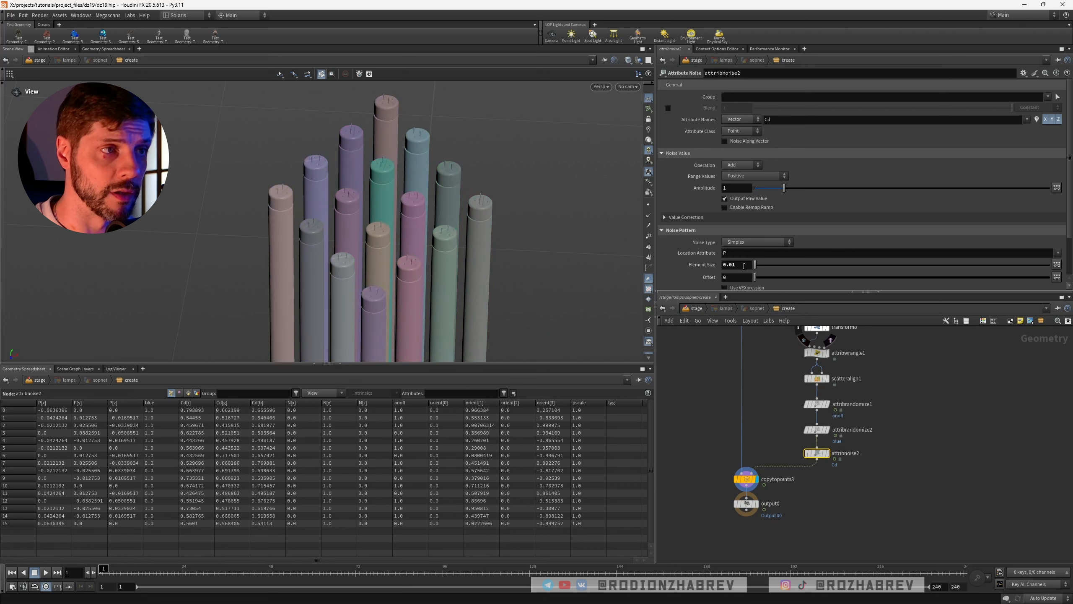
Name the noise attribute bright, make it a Float and check its values in the geometry spreadsheet
double_click(776, 118)
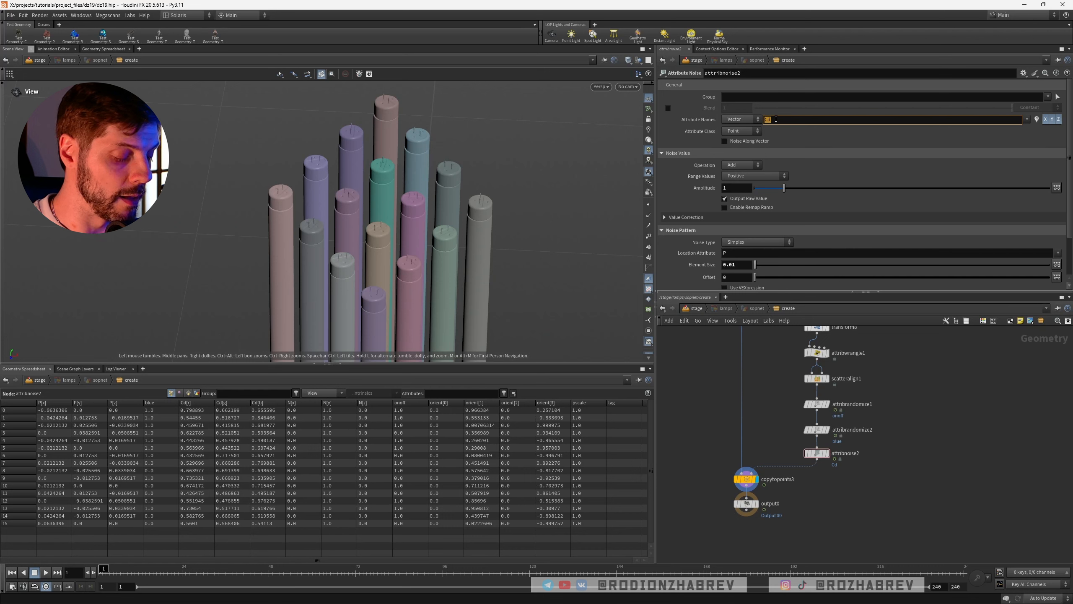
text(bright)
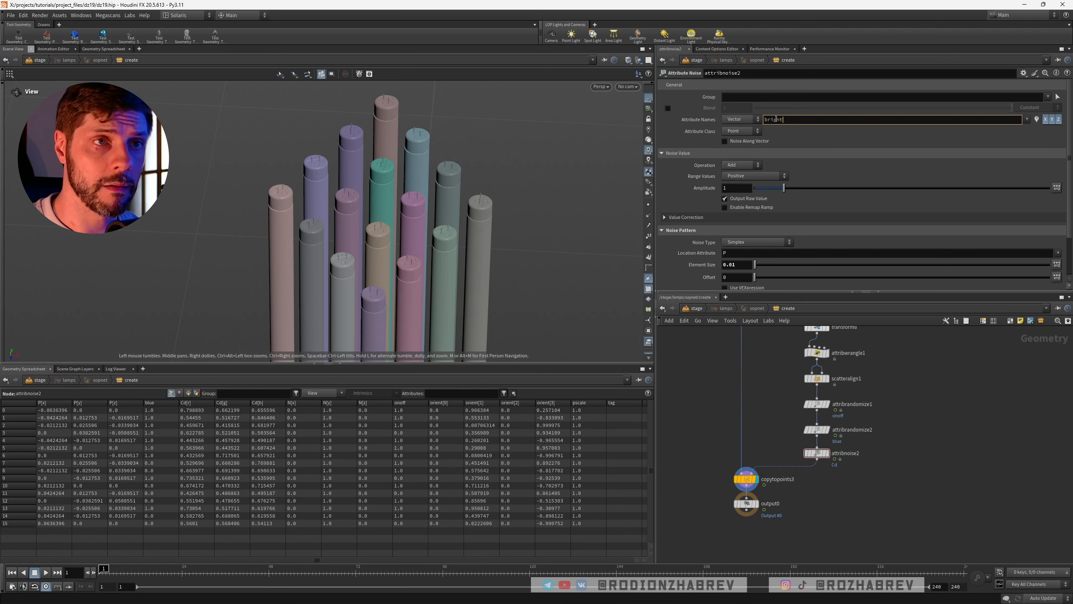
key(Return)
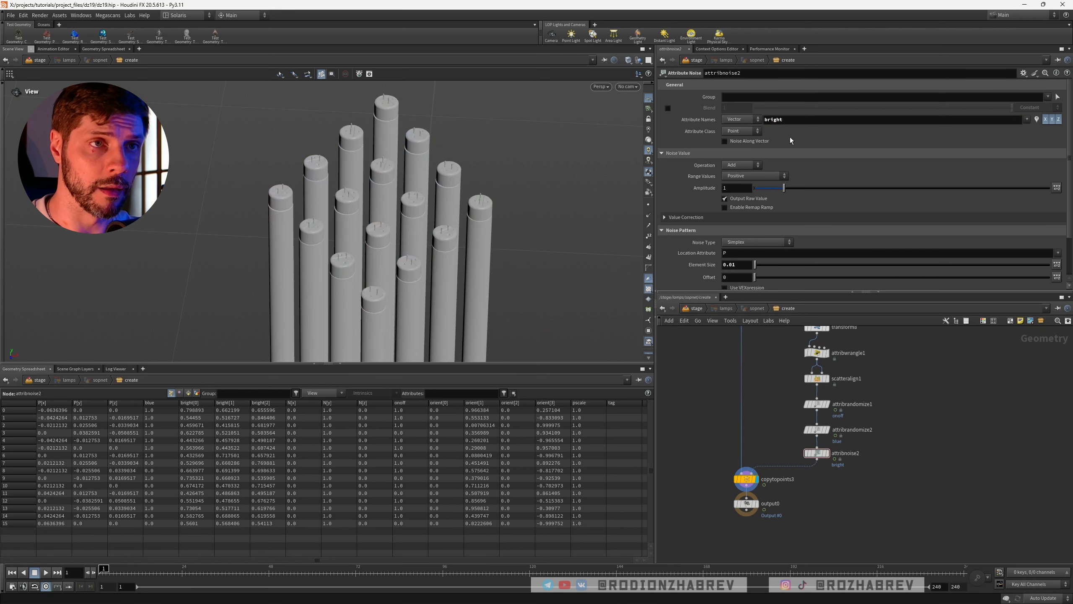
click(104, 48)
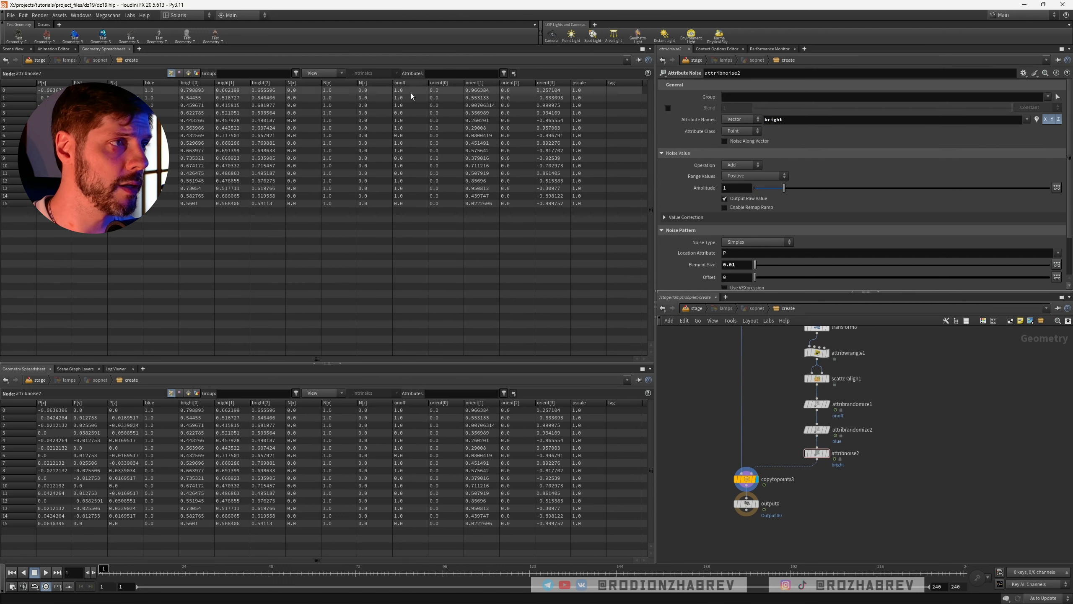
click(737, 119)
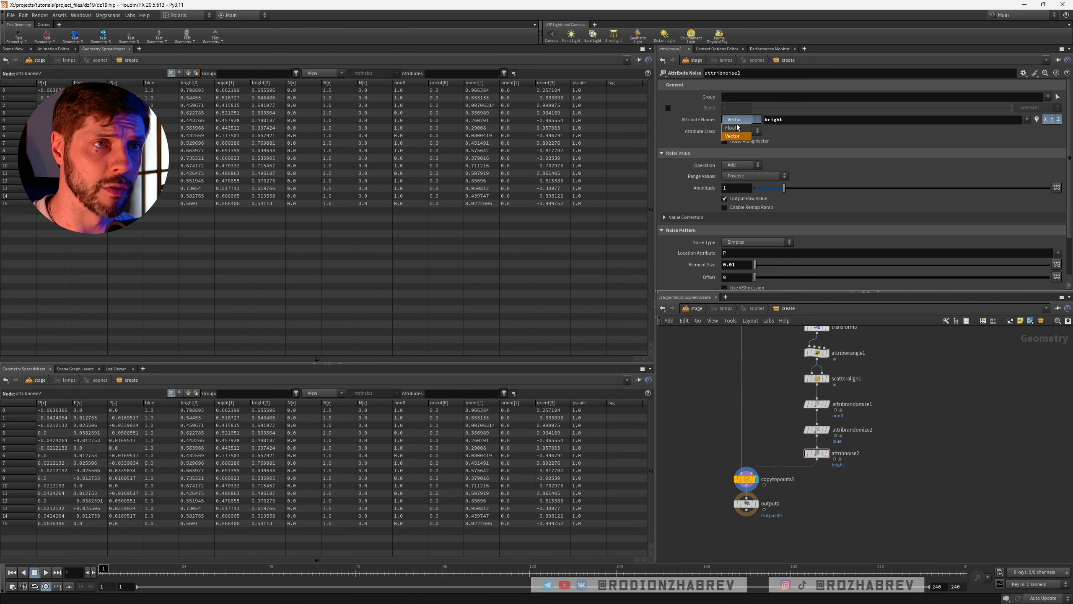
click(738, 128)
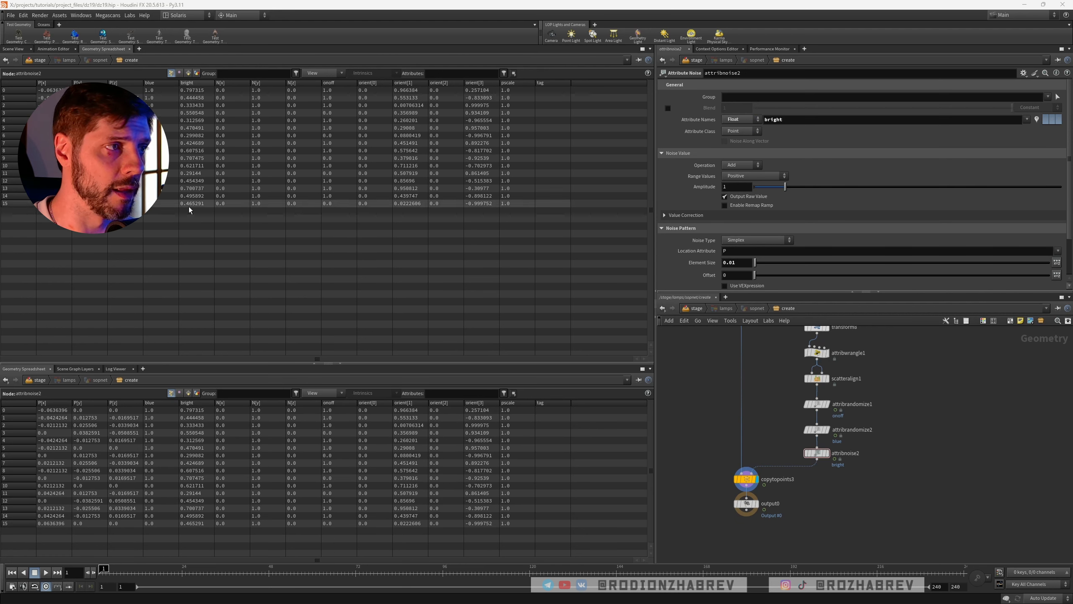
key(ctrl+z)
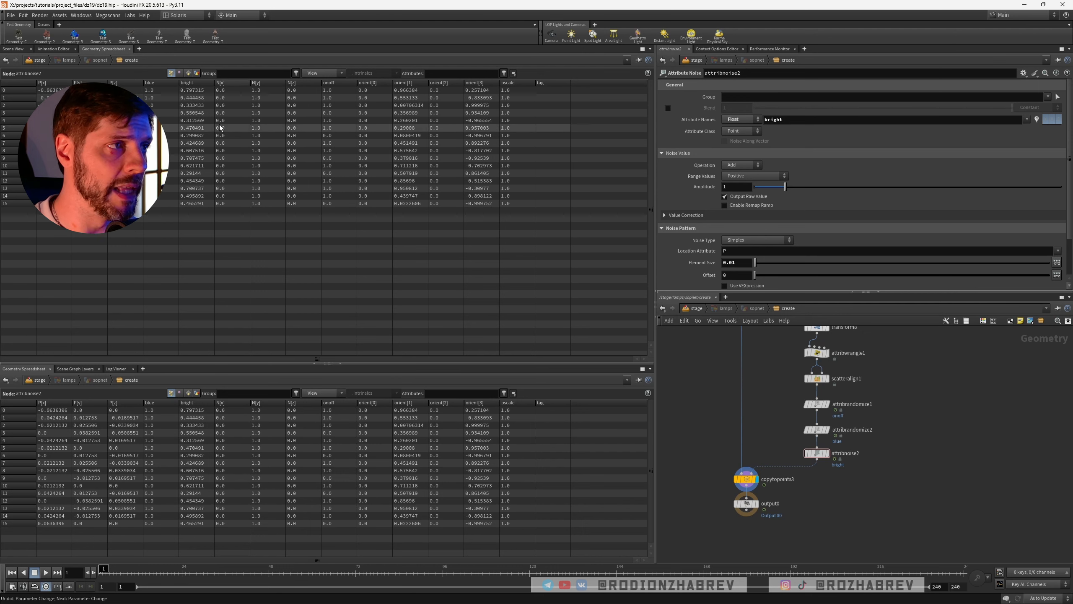
click(13, 49)
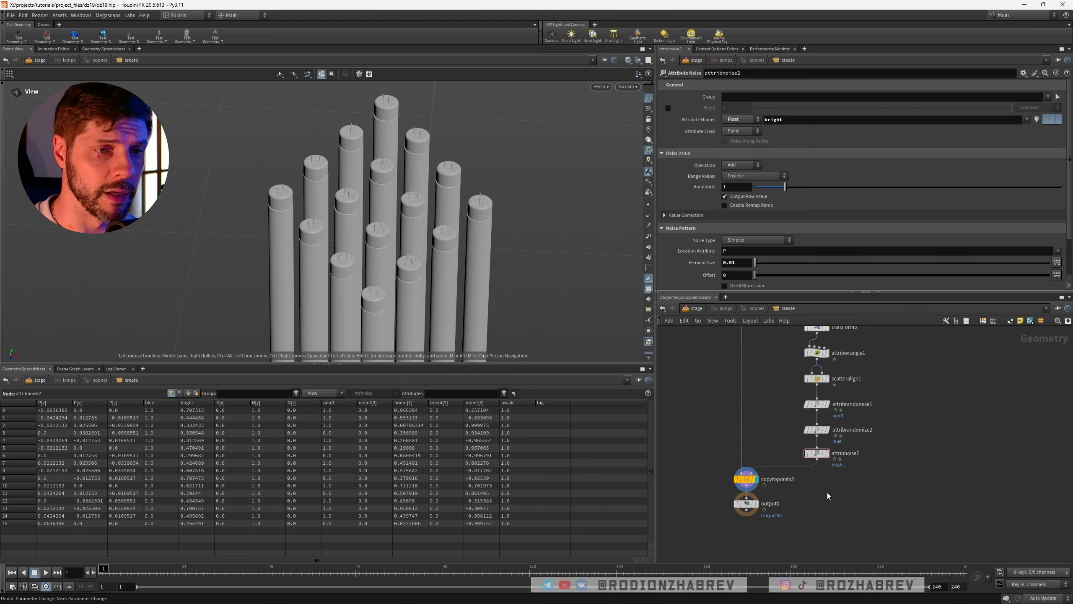
Move output0 lower to make room beneath copytopoints3
middle_drag(821, 493, 817, 473)
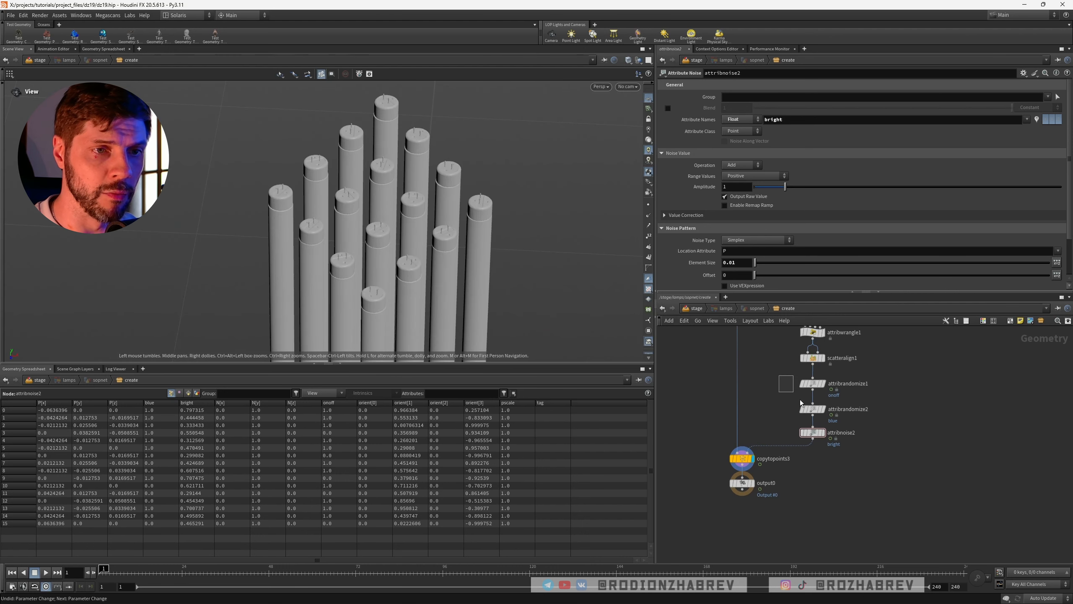
drag(800, 399, 865, 463)
click(863, 472)
middle_drag(854, 472, 863, 449)
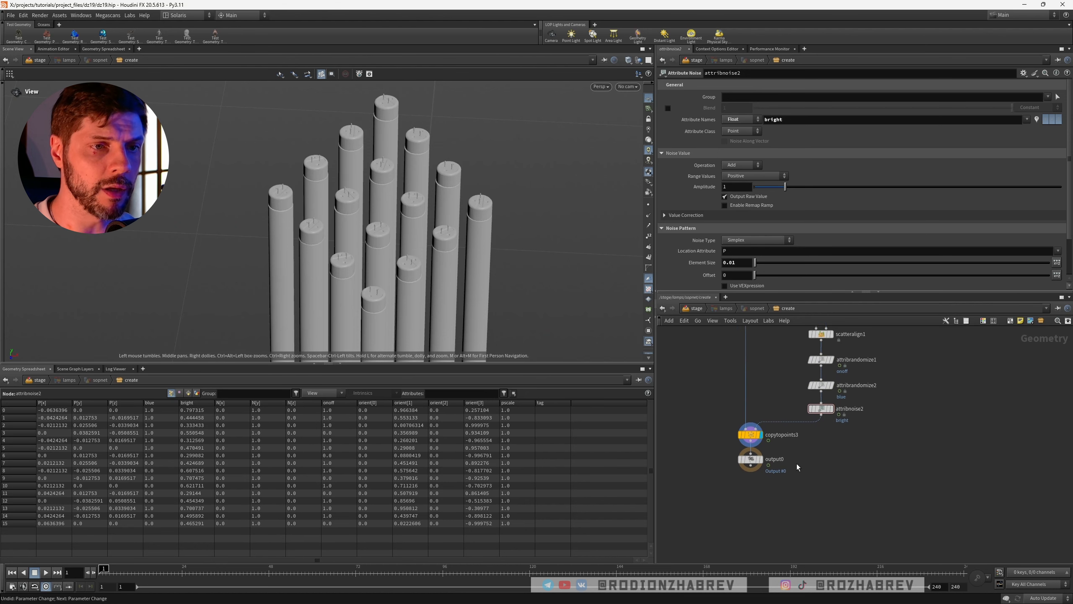
middle_drag(797, 464, 807, 438)
drag(760, 434, 740, 455)
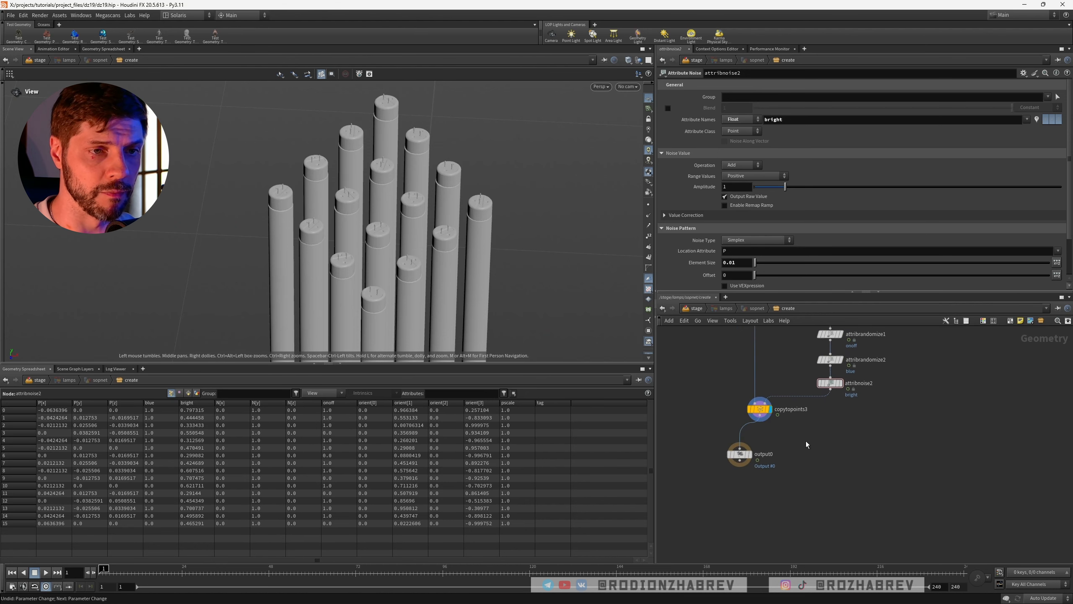
Add a Color node fed by copytopoints3, display it and set its Color Type to Ramp from Attribute
key(Tab)
text(color)
key(Return)
click(798, 441)
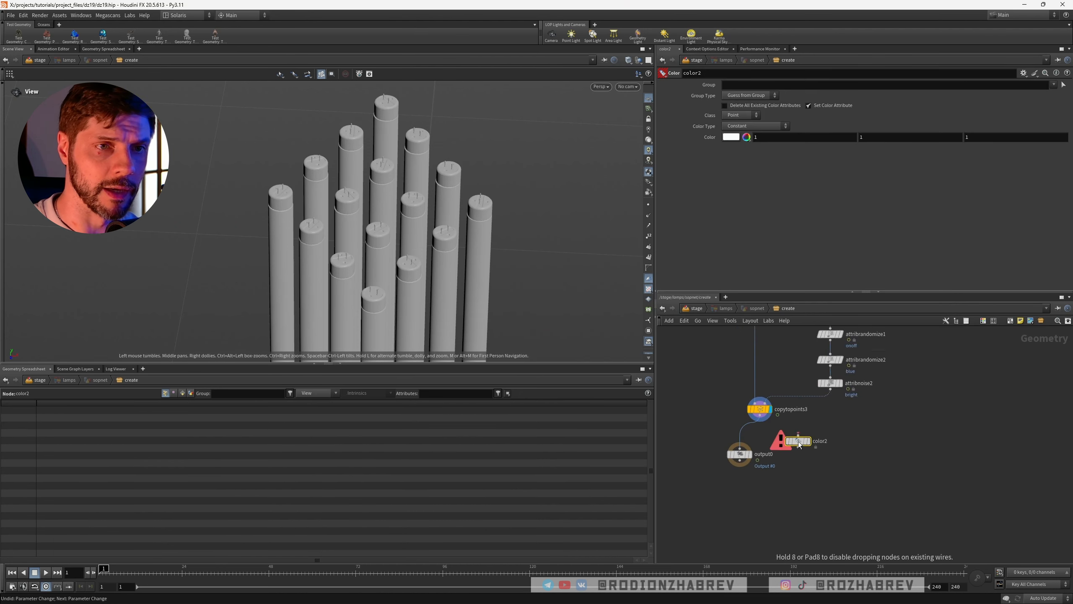
scroll(768, 455, up, 4)
drag(751, 372, 830, 415)
click(853, 426)
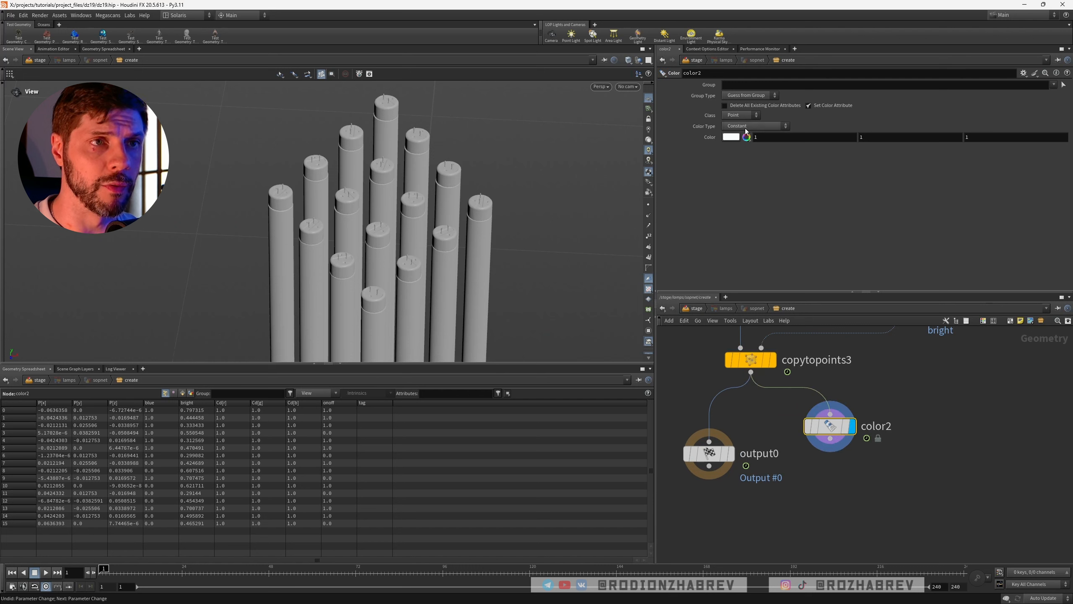
click(744, 127)
click(748, 160)
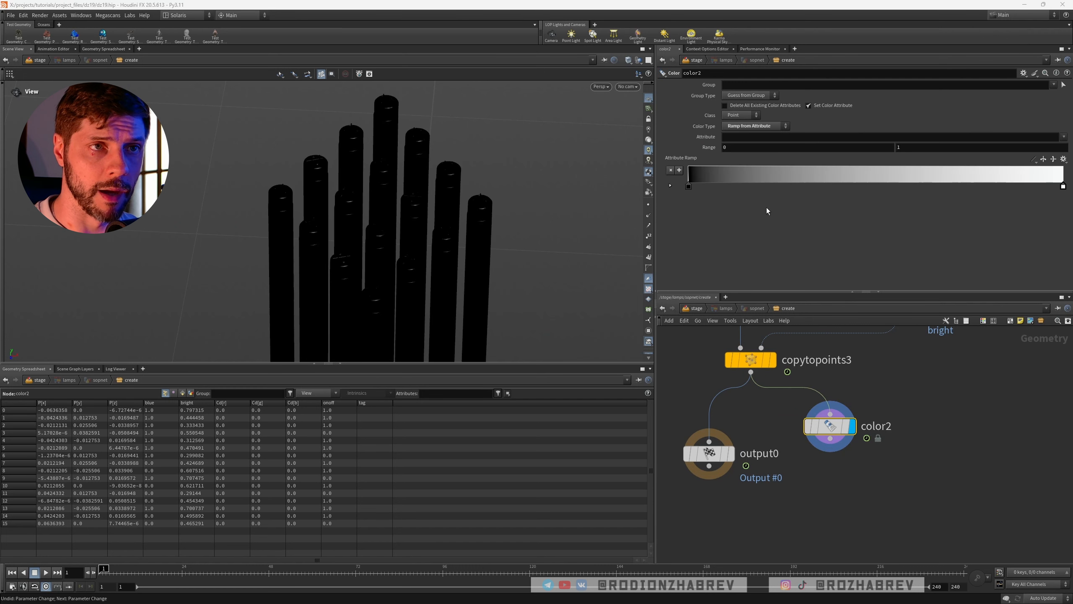
Drive color2's ramp with the bright attribute
click(730, 137)
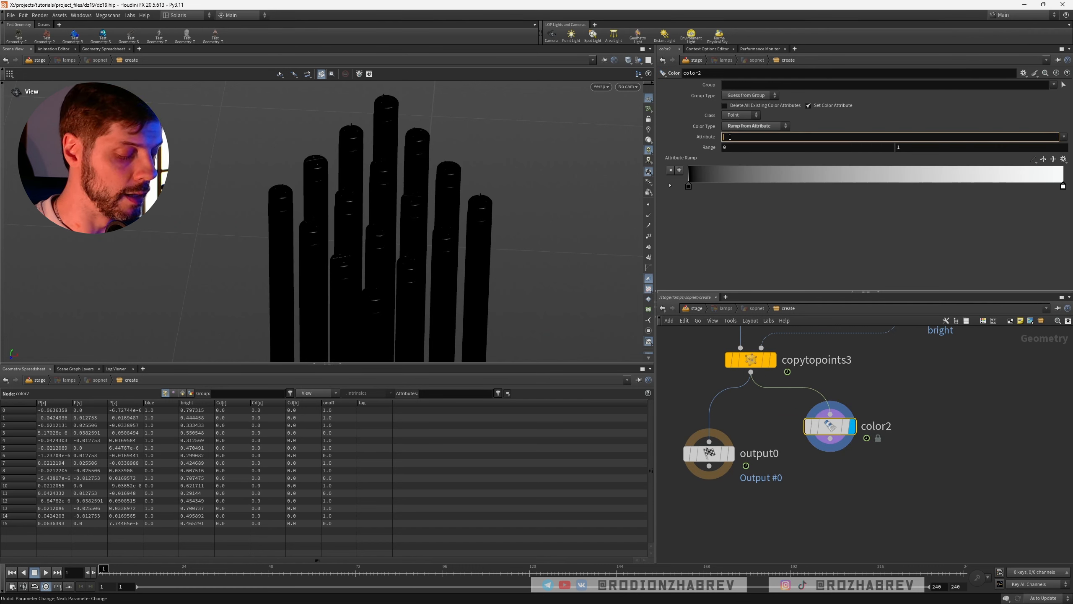
text(bright)
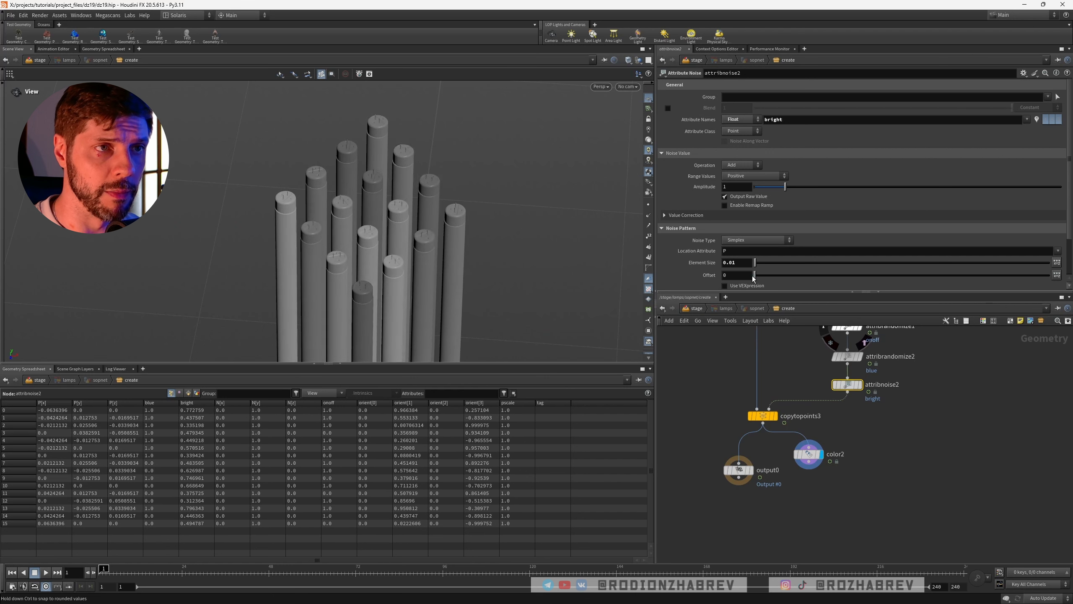
Enable Animation on attribnoise2, reveal its animation settings, preview the flicker with timeline playback and save the scene
click(673, 250)
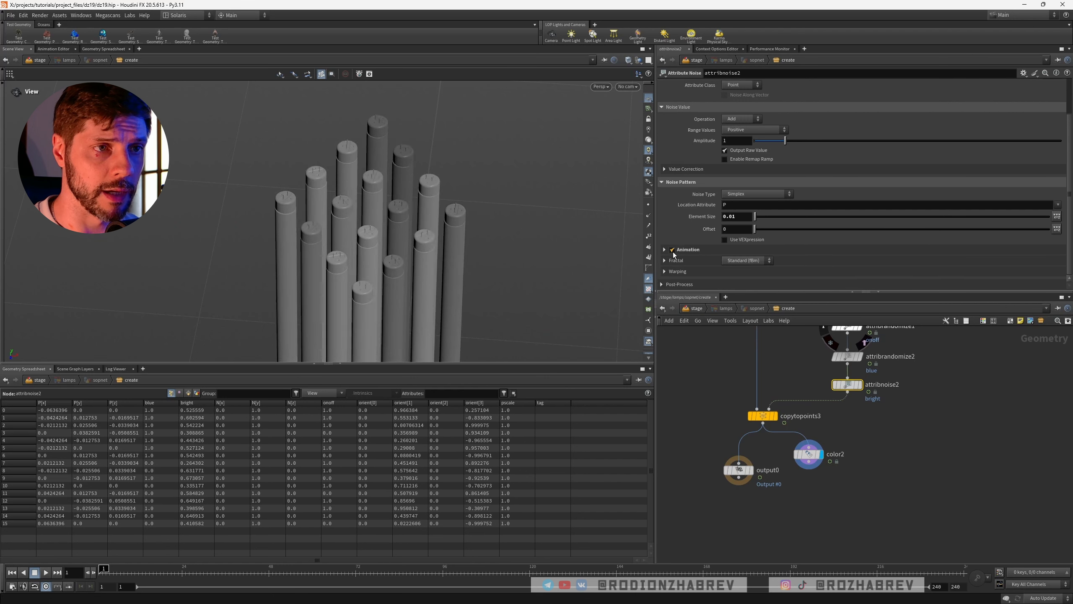
click(665, 249)
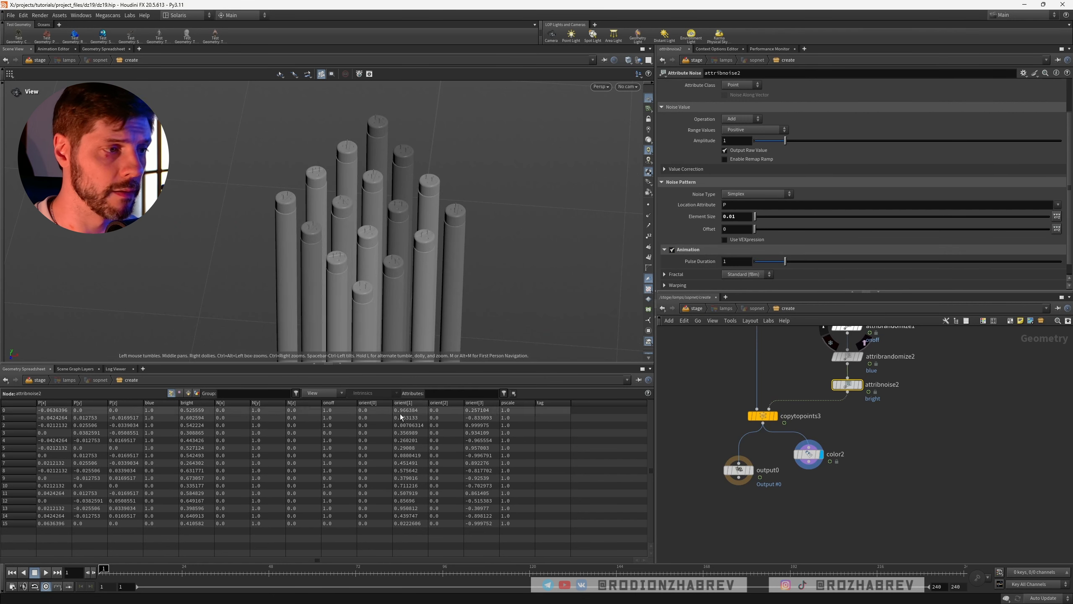
click(46, 573)
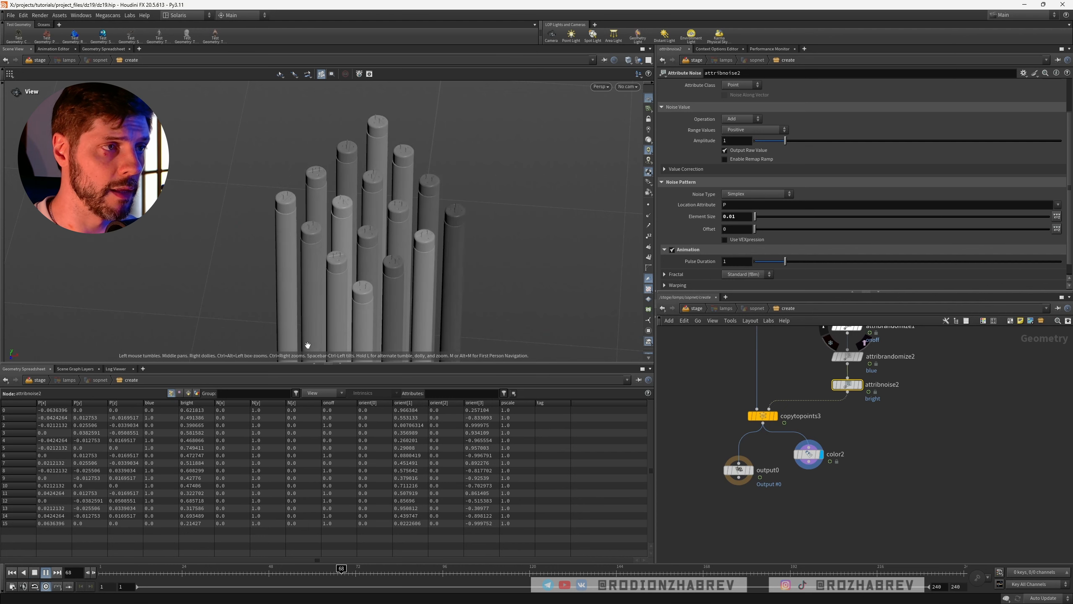
click(35, 573)
key(ctrl+s)
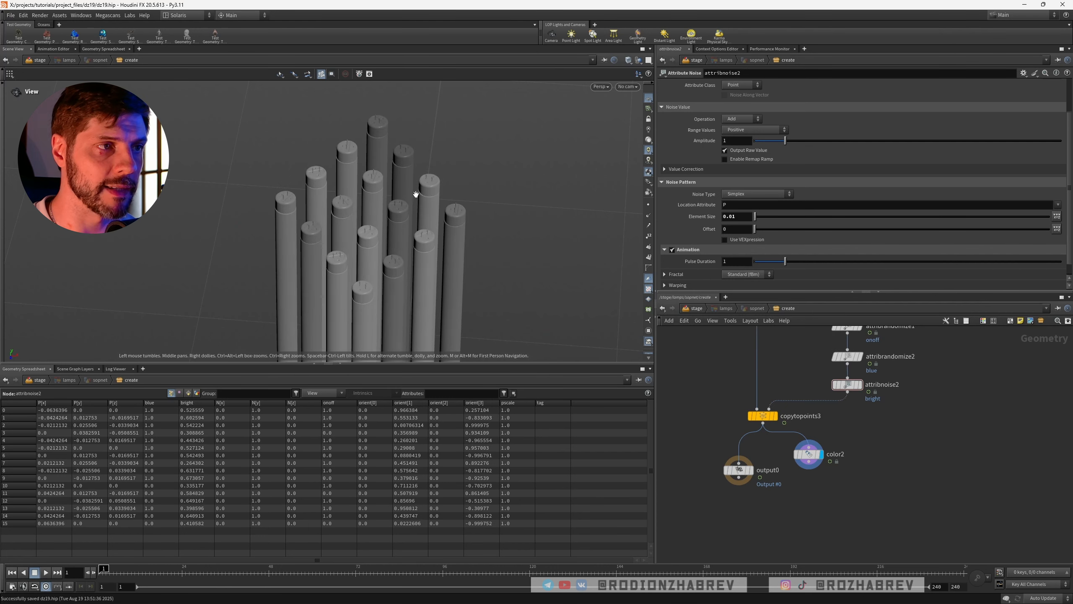
Return to the stage level and open the emiss material inside materiallibrary1
drag(857, 438, 798, 475)
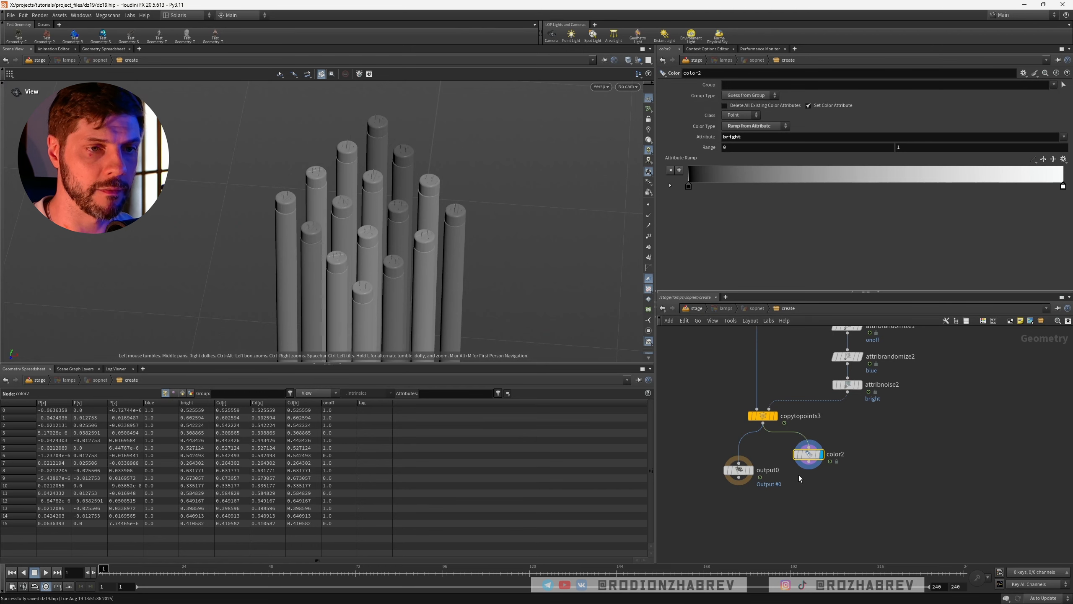
click(694, 308)
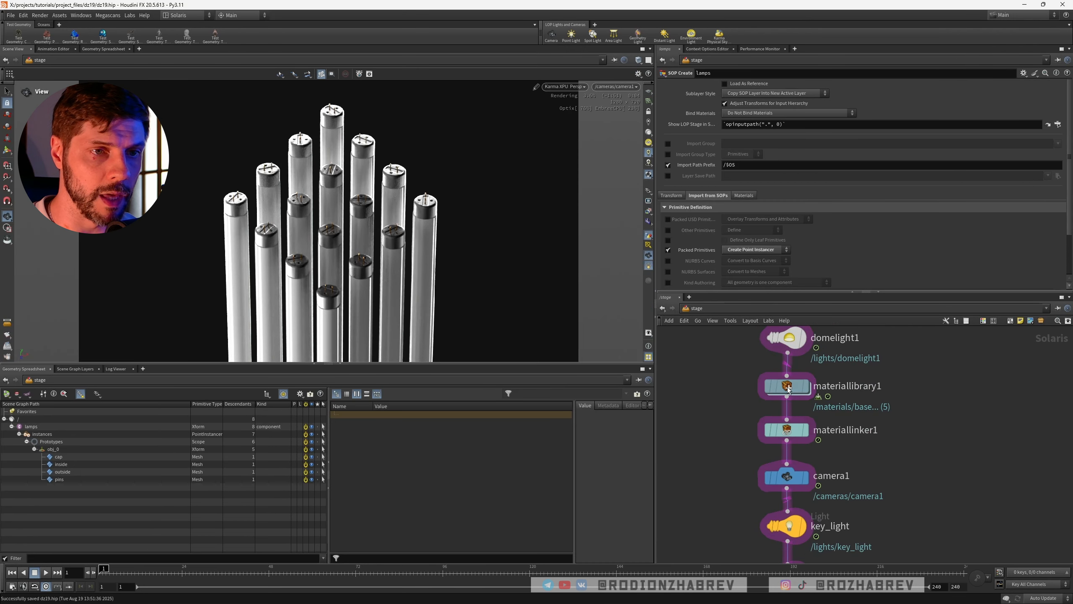
double_click(788, 387)
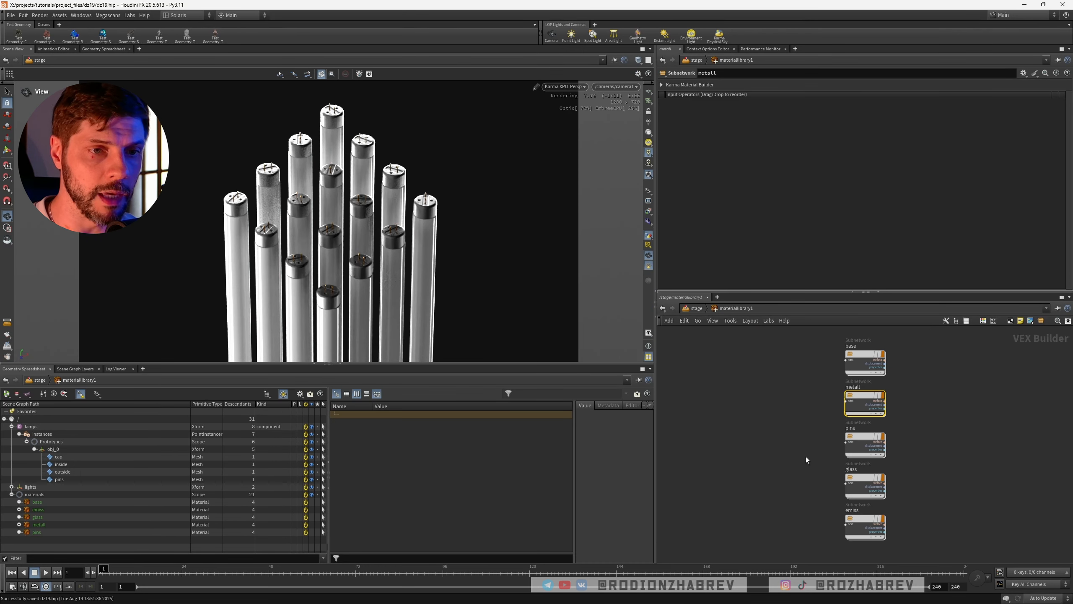
middle_drag(807, 458, 750, 399)
double_click(815, 468)
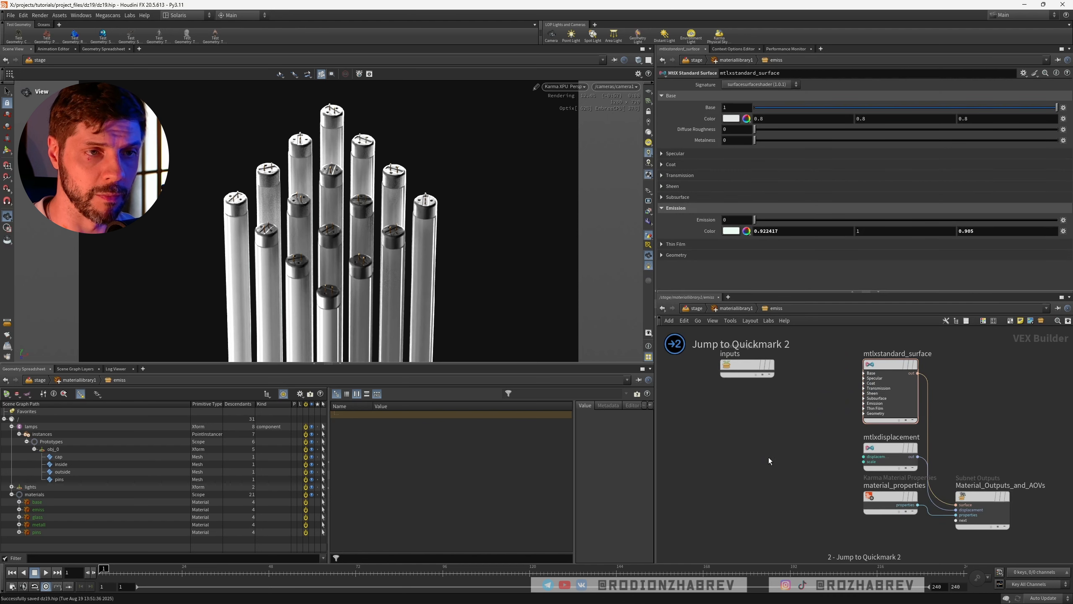
Add a MtlX Geometry Property Value node to the emiss network and set its Geomprop to onoff
middle_drag(804, 454, 795, 457)
key(Tab)
text(geom)
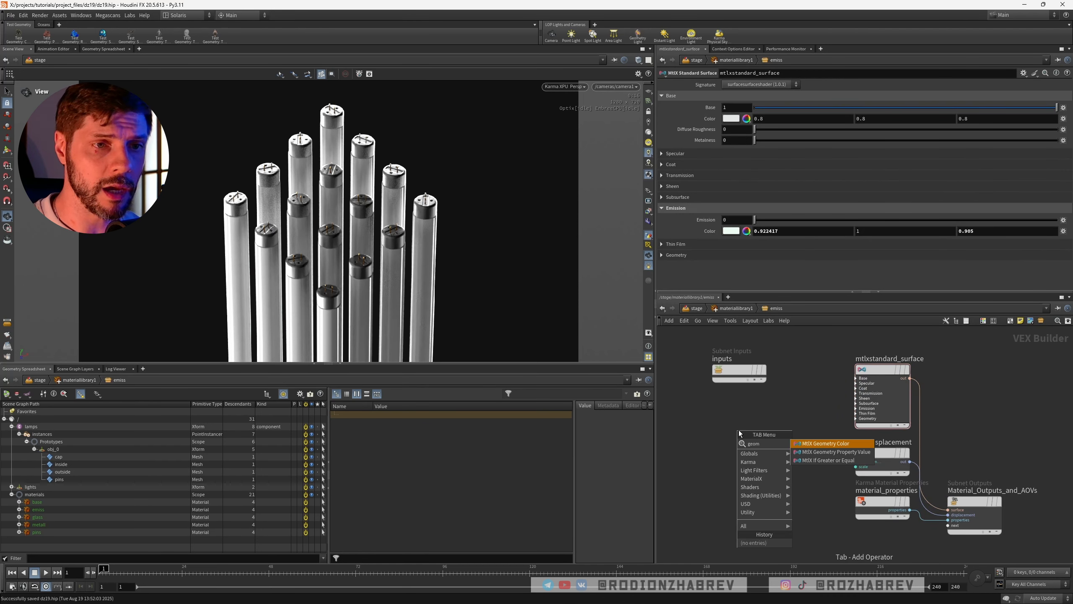
key(Down)
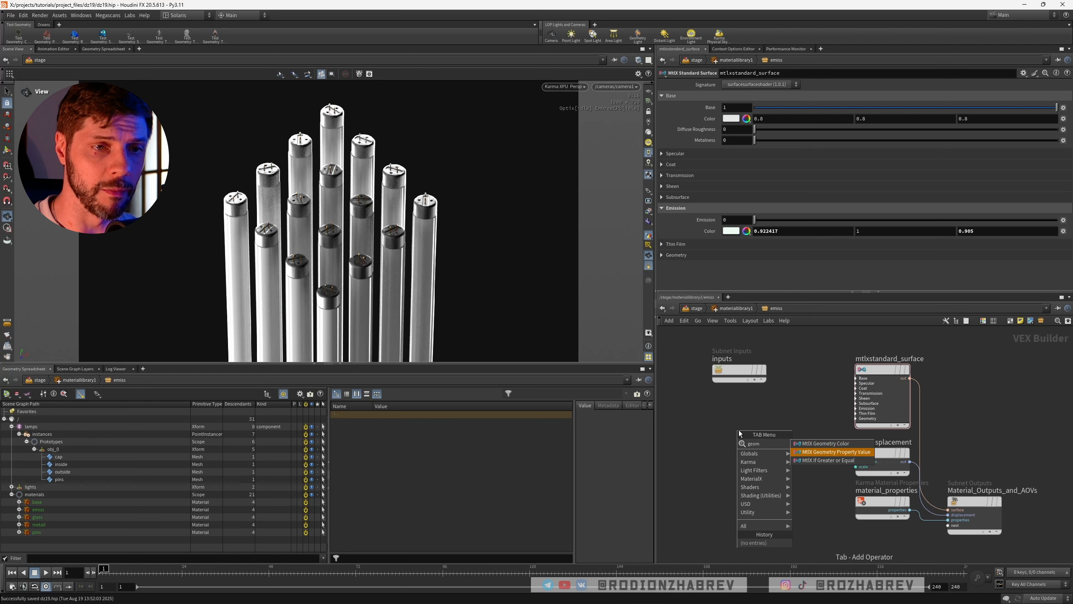
key(Return)
click(738, 430)
click(740, 97)
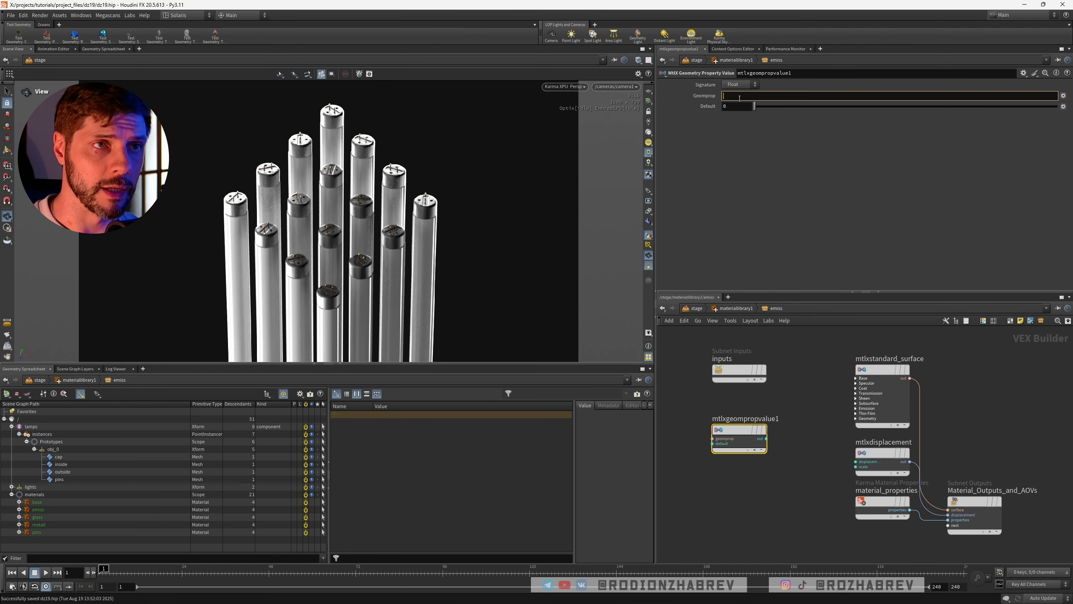
text(ono)
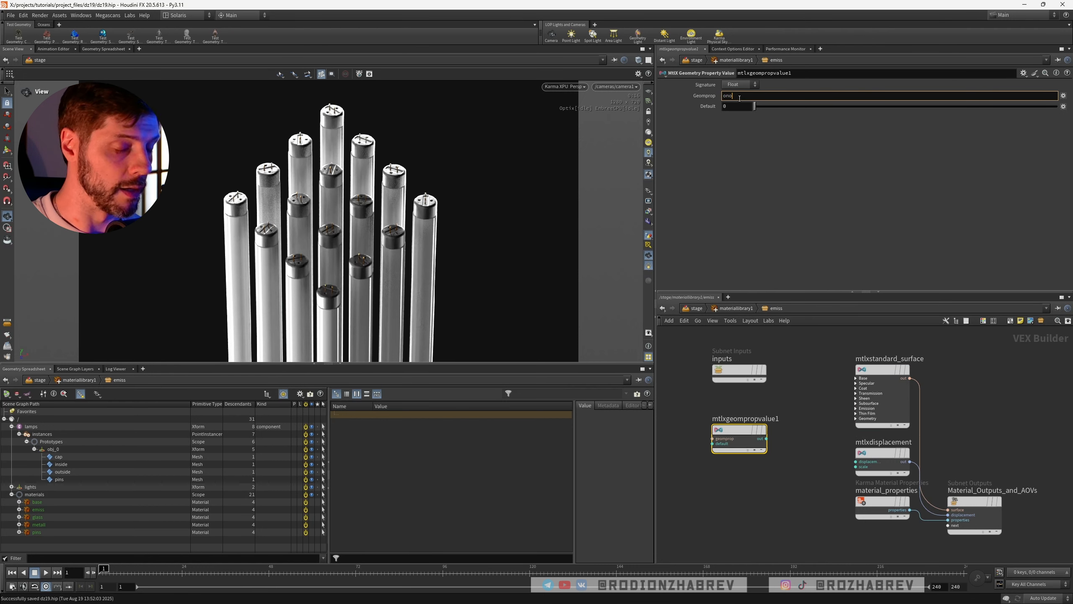
text(ff)
key(Return)
mouse_move(744, 427)
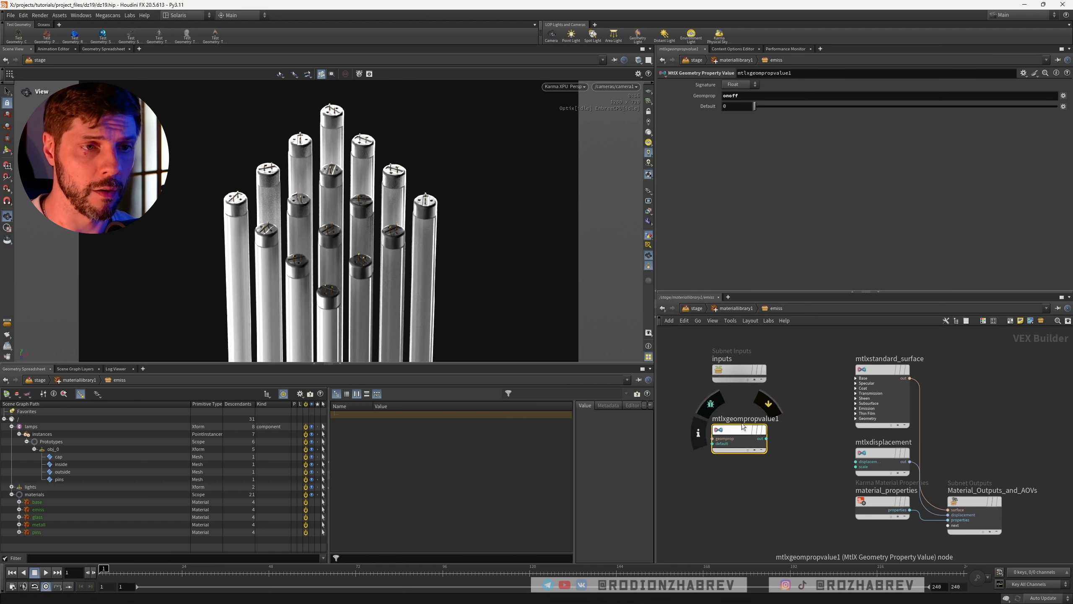
drag(743, 427, 751, 431)
Duplicate the onoff Geometry Property Value node below the original and set the copy's Geomprop to bright
click(883, 371)
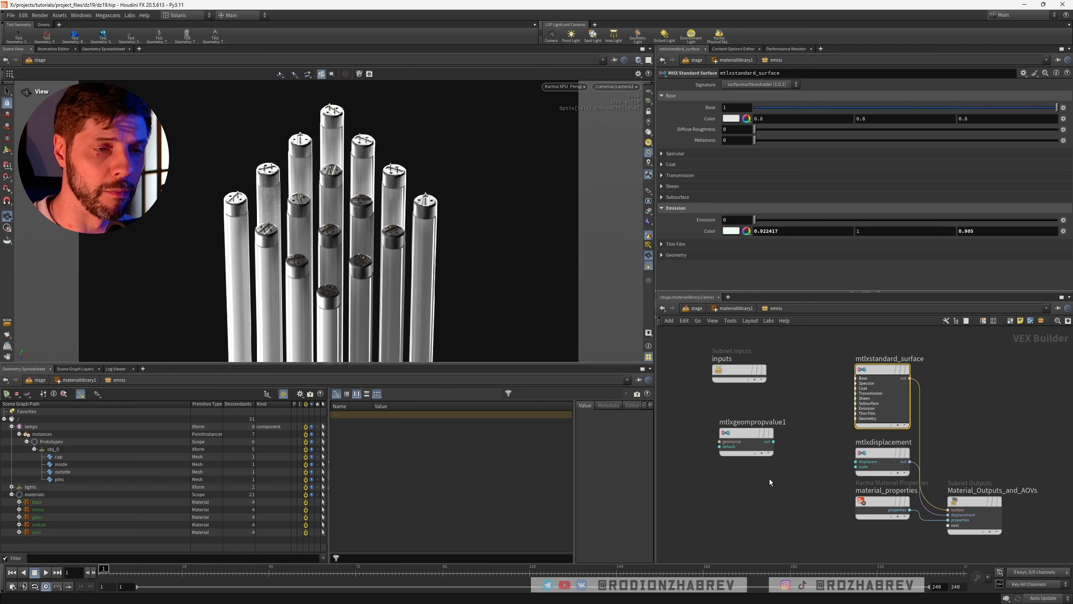
alt+drag(766, 419, 765, 478)
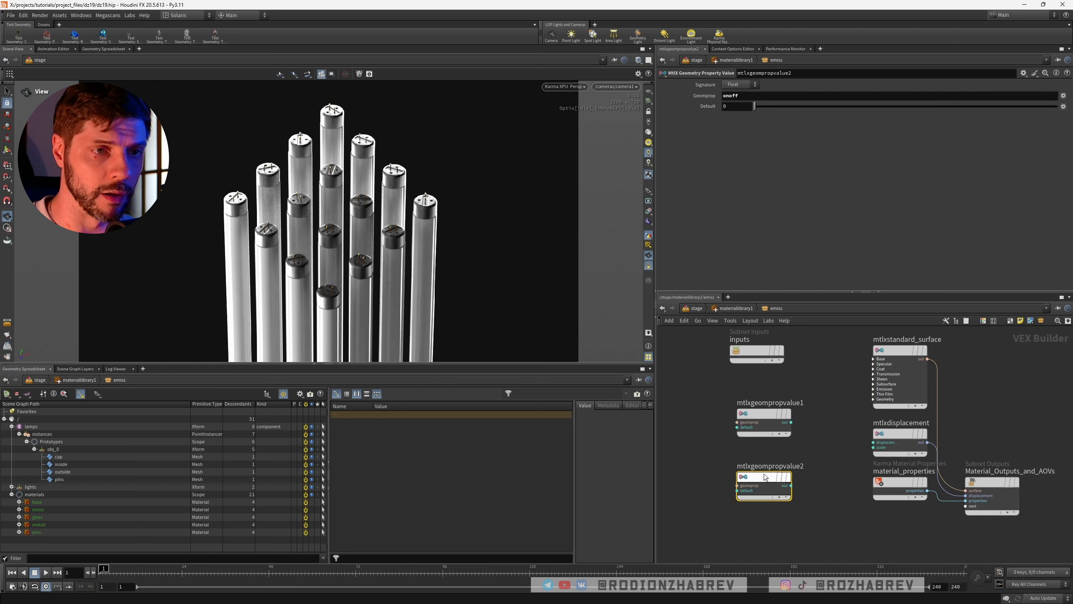
double_click(758, 96)
text(bri)
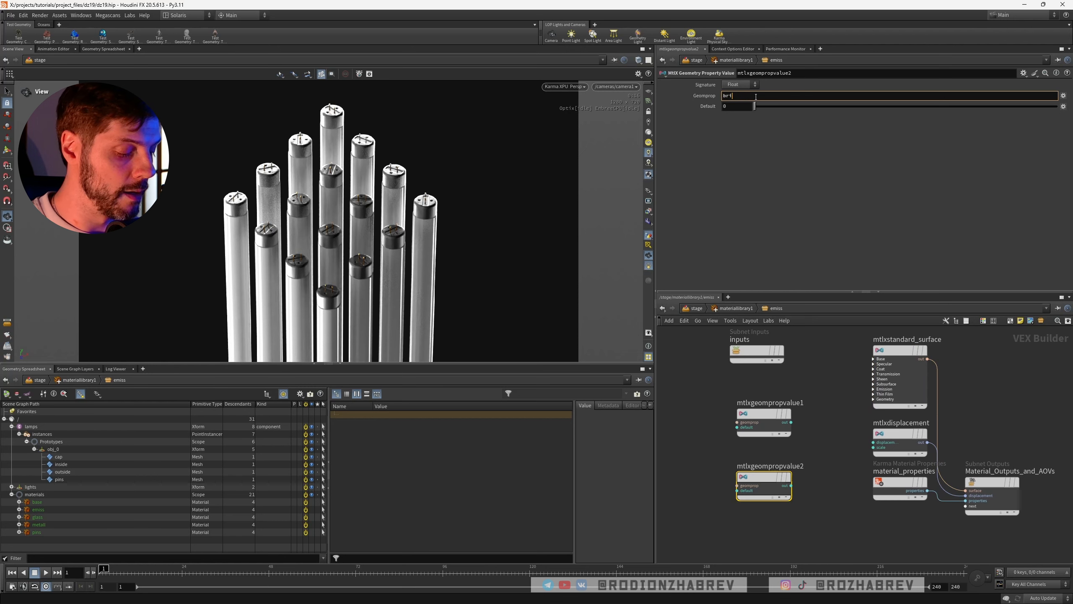
text(ght)
click(808, 463)
middle_drag(809, 465, 852, 463)
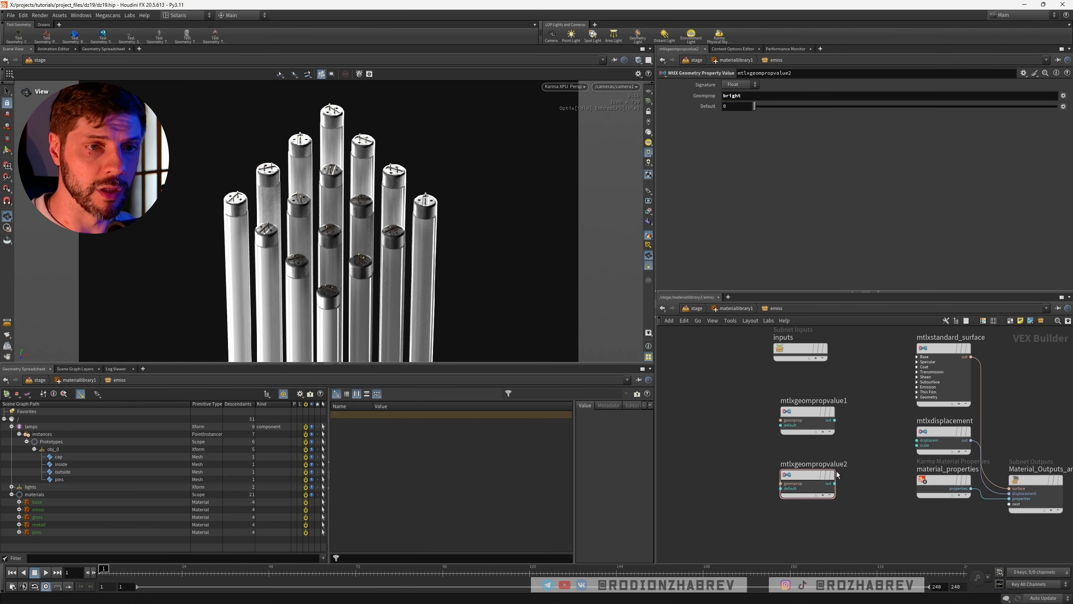
Add a MtlX Multiply node between the property nodes and the standard surface, spacing the two property nodes apart
drag(813, 477, 785, 478)
drag(810, 413, 762, 412)
key(Tab)
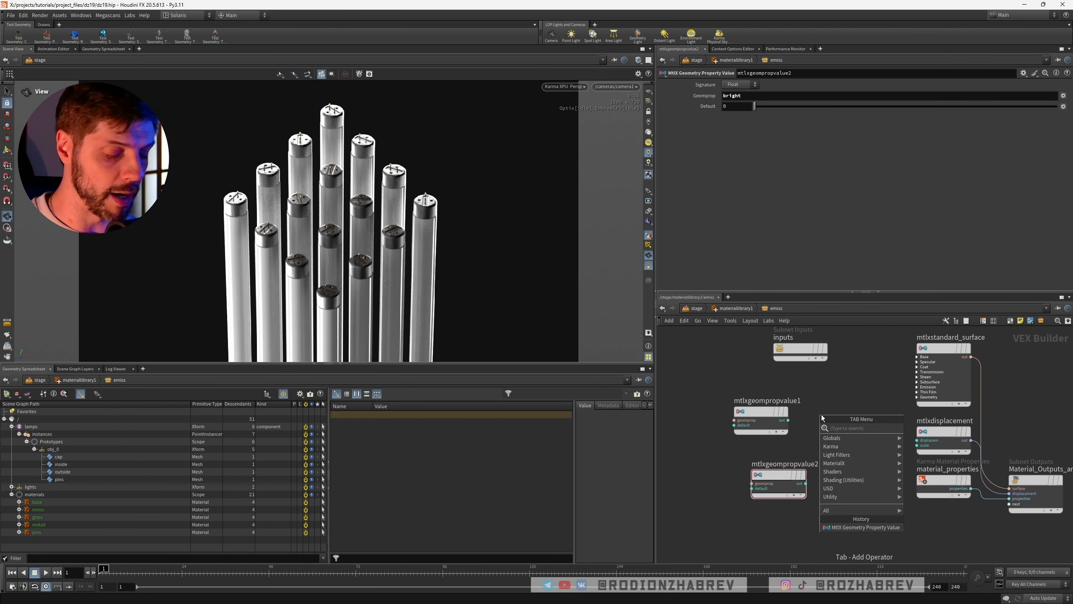
text(mul)
key(Return)
click(822, 415)
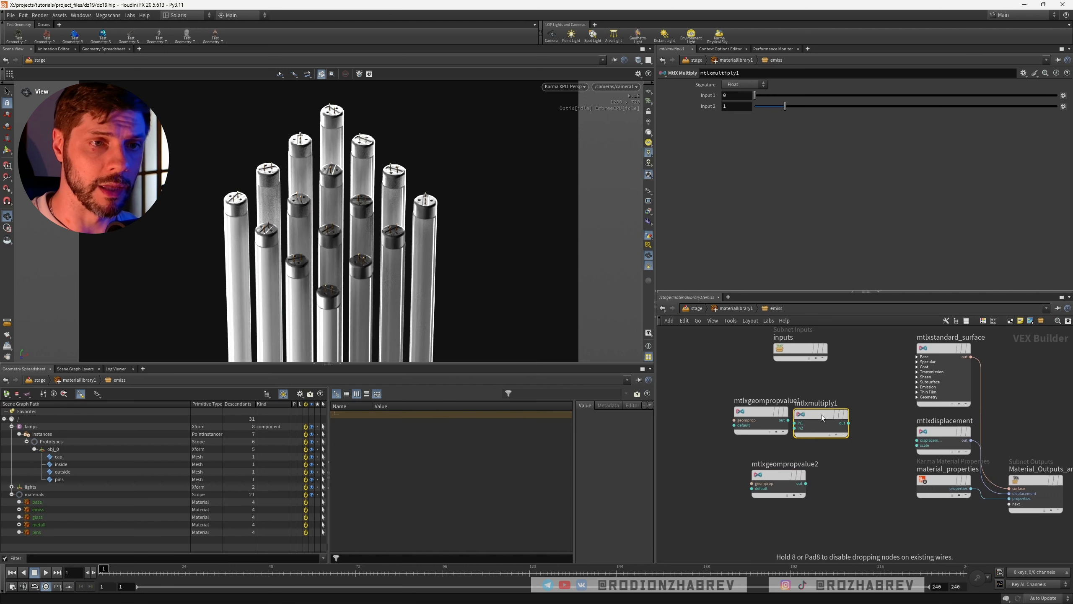
drag(760, 409, 743, 388)
drag(780, 474, 753, 485)
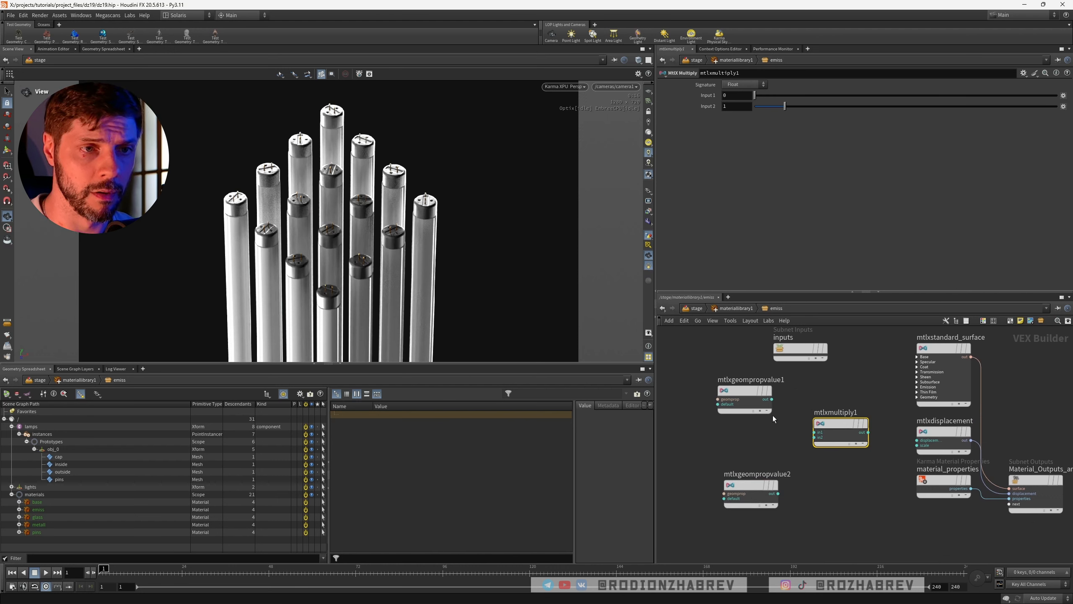
Wire the bright property node into mtlxmultiply1's first input and the onoff property node into its second
click(780, 494)
click(813, 433)
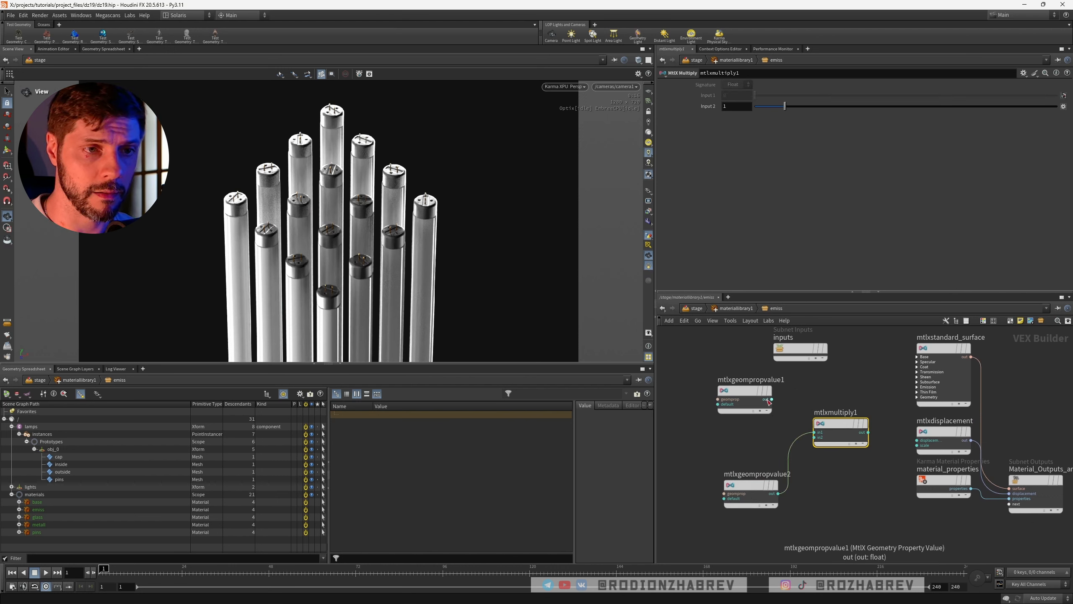
click(772, 400)
click(815, 437)
Rename the two Geometry Property Value nodes onoff and bright to match their Geomprop, and check each one's parameters
click(745, 390)
click(803, 96)
text(onoff)
double_click(751, 380)
text(onoff)
double_click(753, 474)
text(bright)
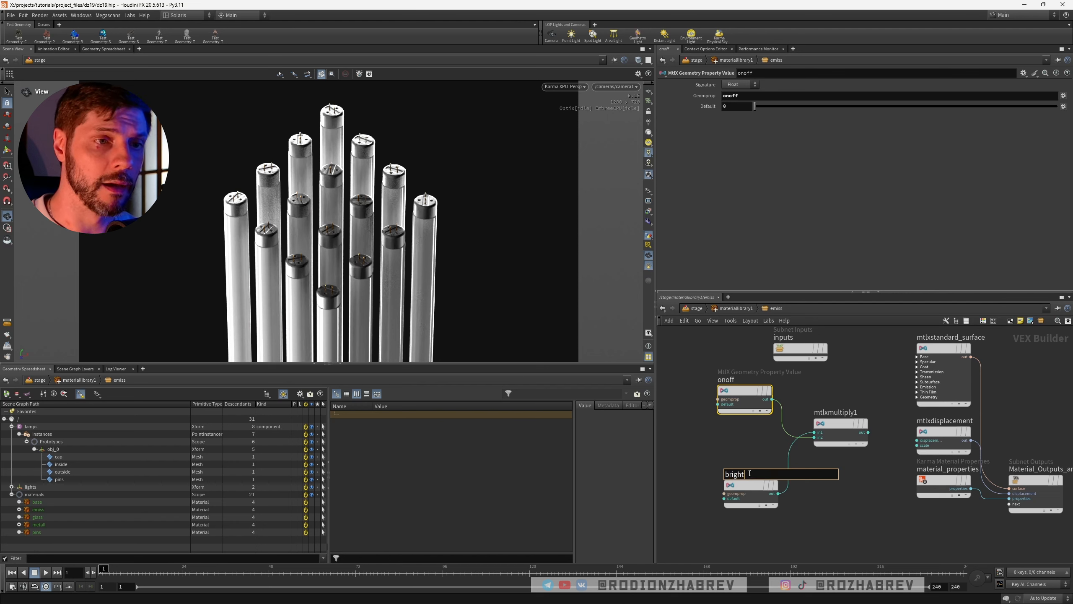
key(Return)
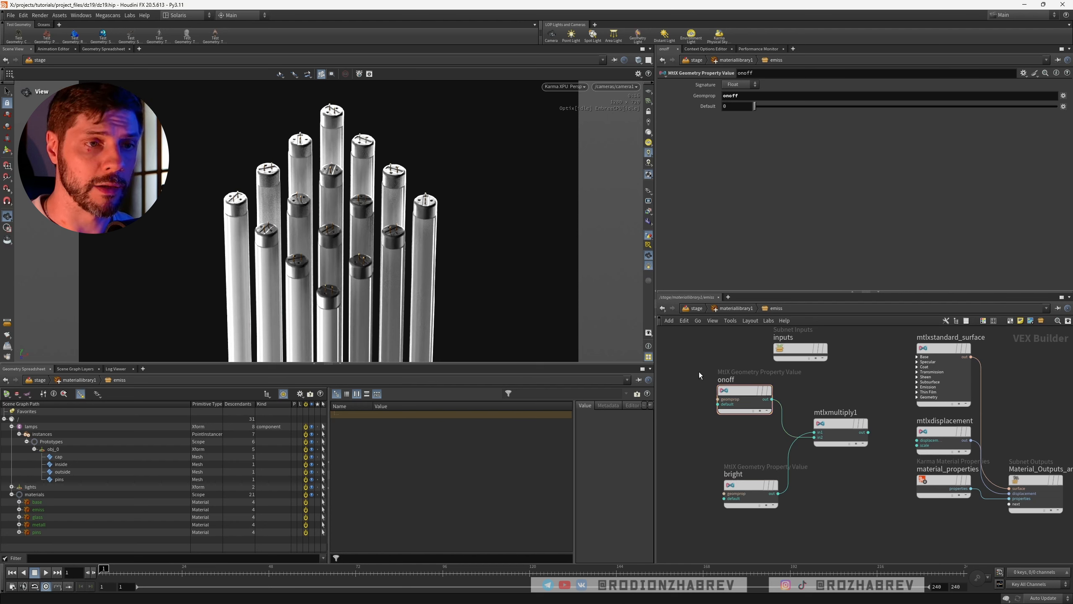
click(760, 495)
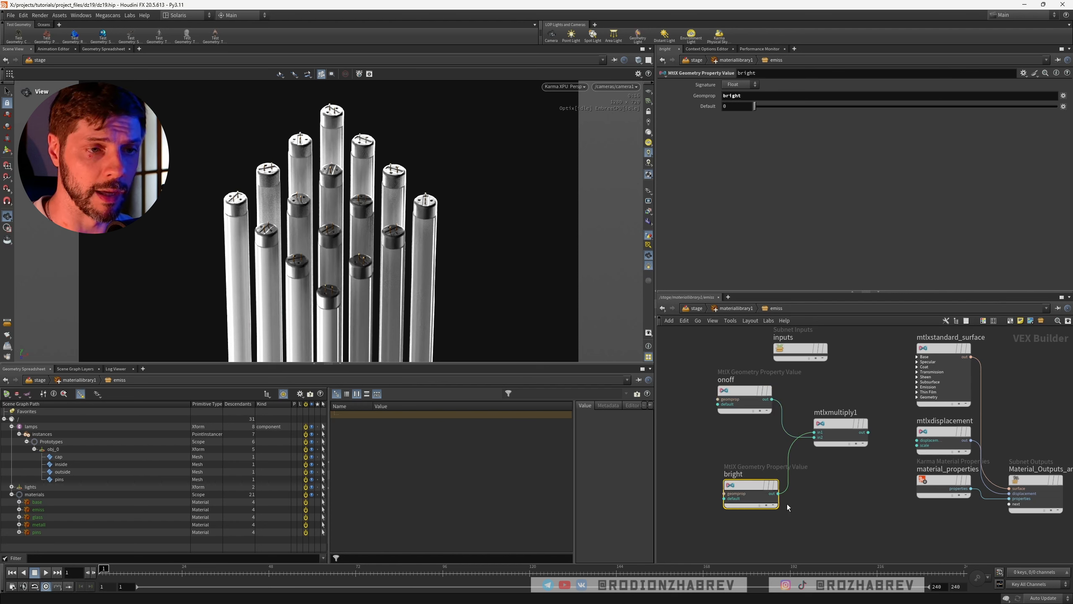
click(745, 391)
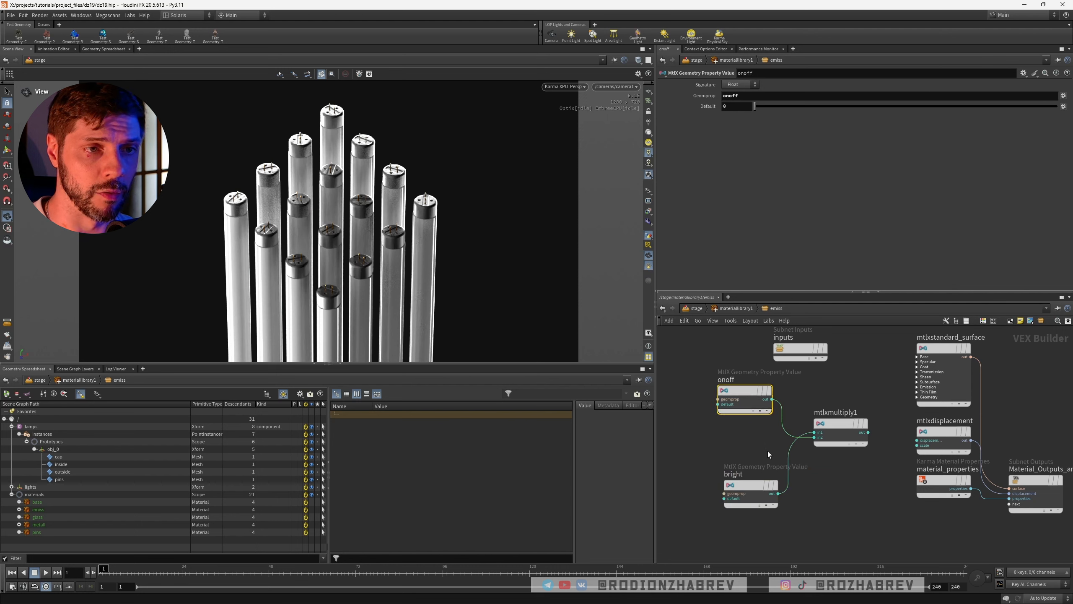
click(748, 487)
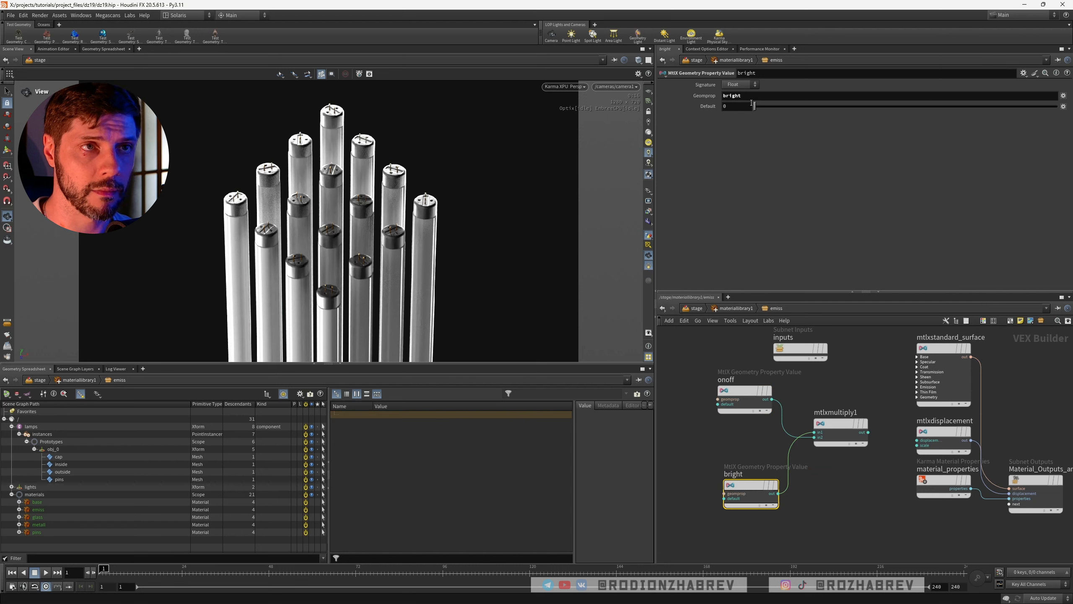
Connect mtlxmultiply1's output to the Emission input of mtlxstandard_surface and save the scene
middle_drag(844, 403, 805, 388)
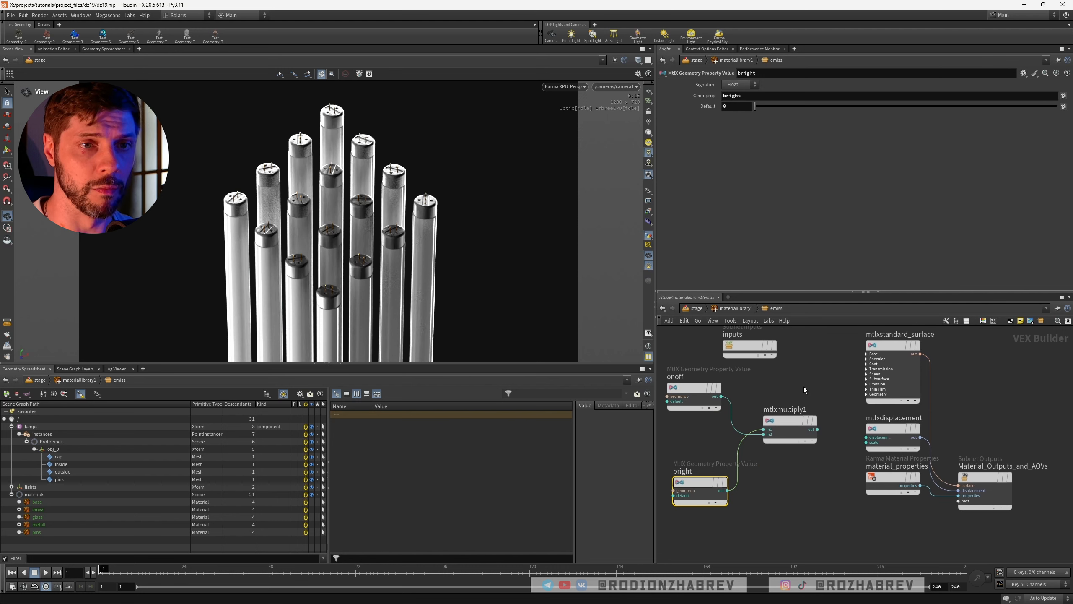
click(818, 430)
click(857, 386)
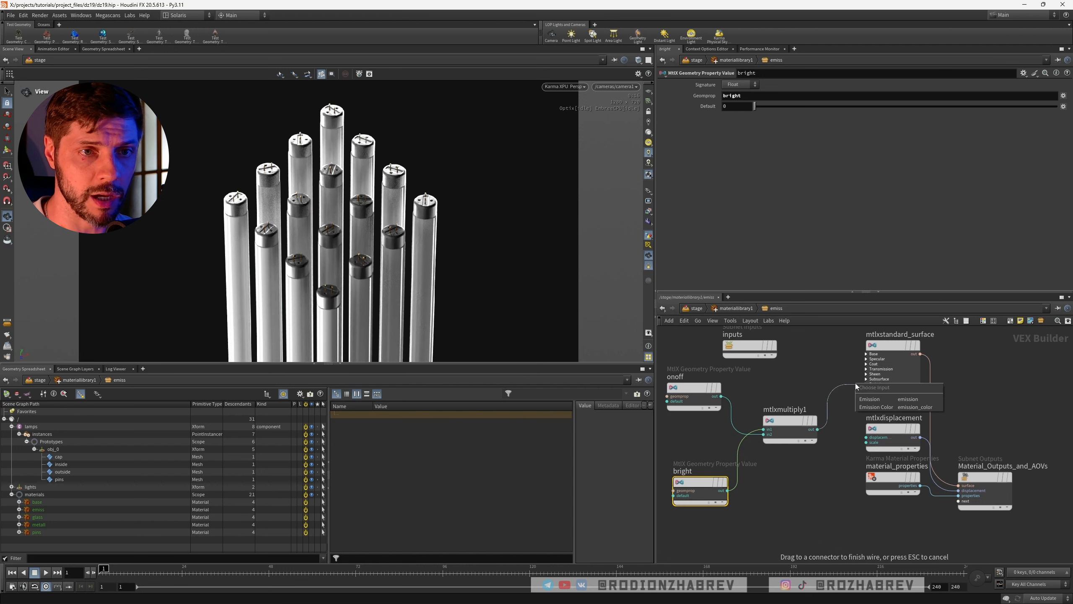
click(869, 399)
key(ctrl+s)
Add a MtlX Range node and insert it on the wire between the bright property node and mtlxmultiply1
middle_drag(829, 464, 892, 439)
drag(733, 408, 789, 499)
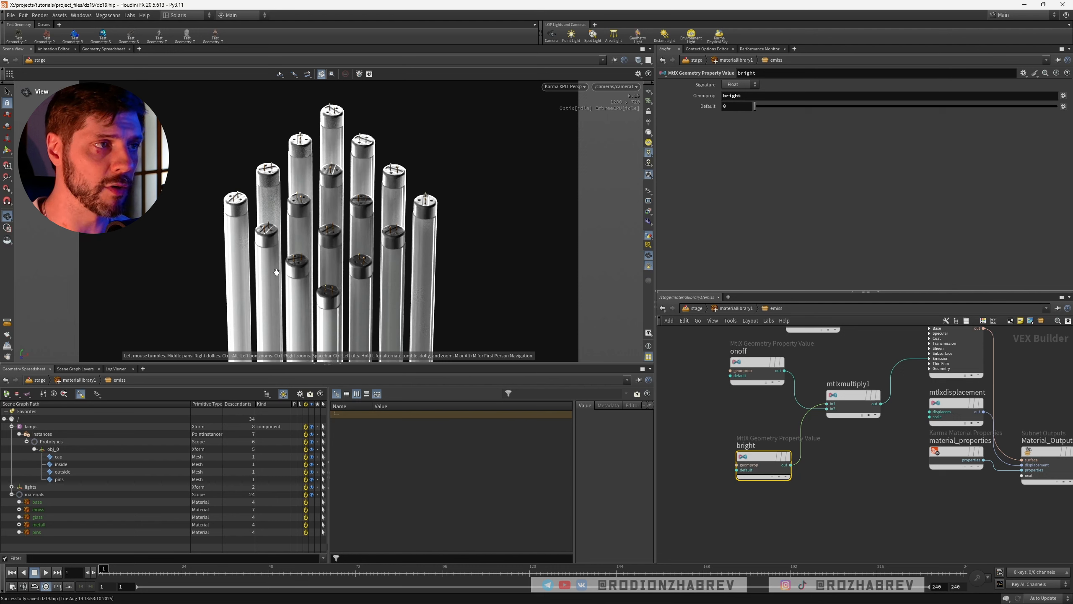
key(Tab)
text(range)
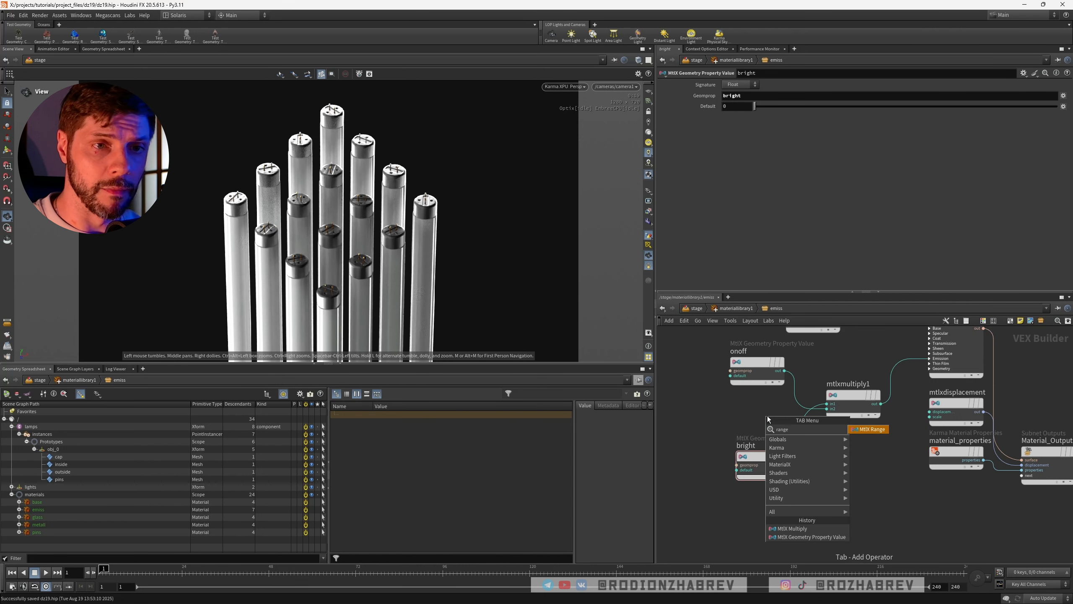
key(Return)
click(768, 416)
middle_drag(829, 487, 843, 474)
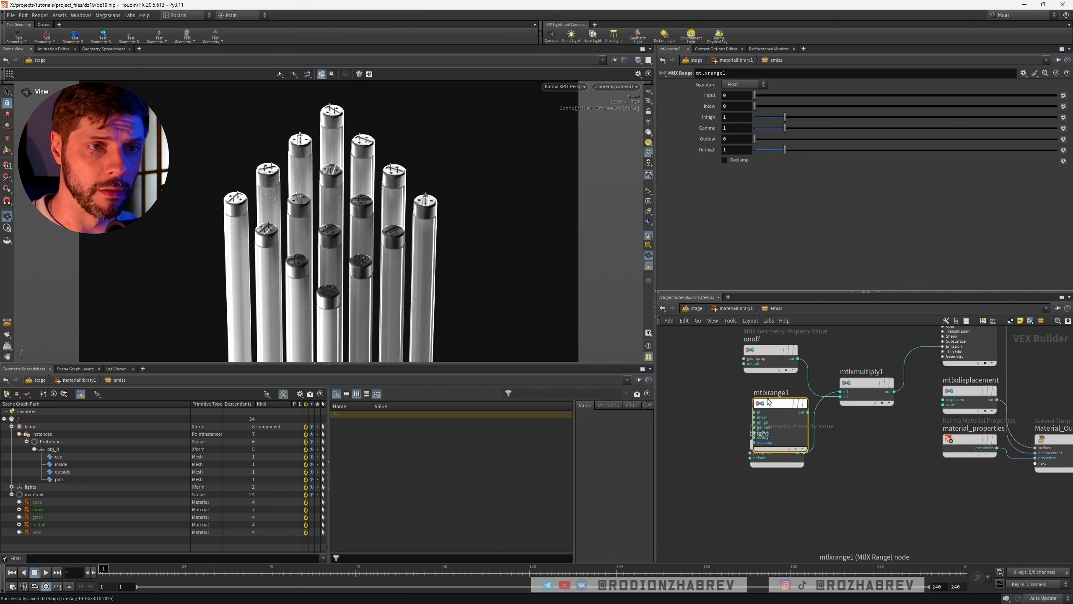
mouse_move(763, 400)
mouse_down()
mouse_move(844, 453)
mouse_move(776, 444)
mouse_move(853, 463)
mouse_move(765, 412)
mouse_up()
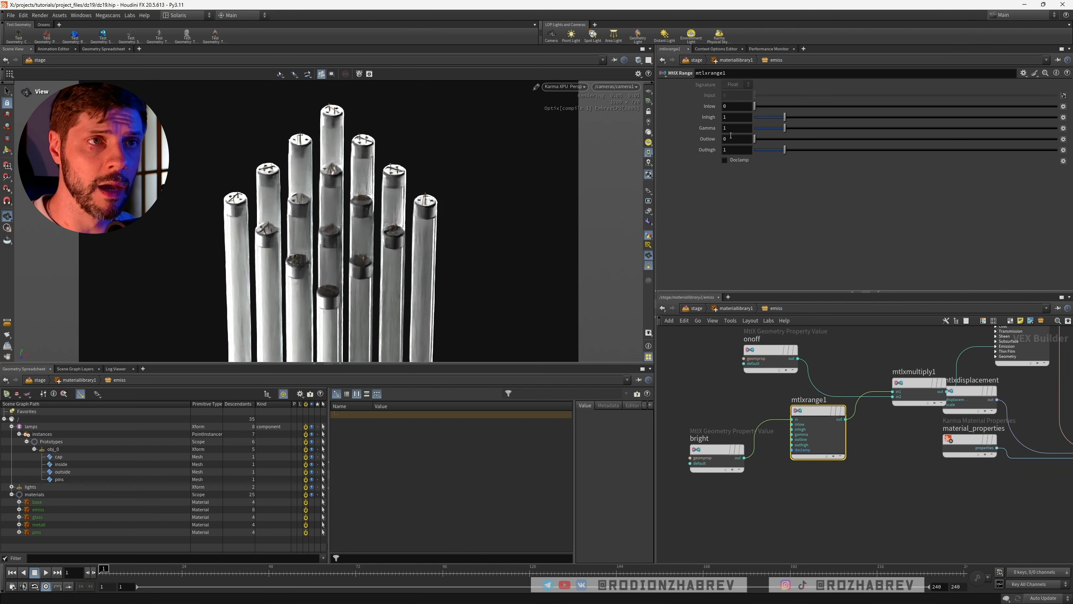
Set the Range node's Outhigh to 15 and Outlow to 5
click(737, 150)
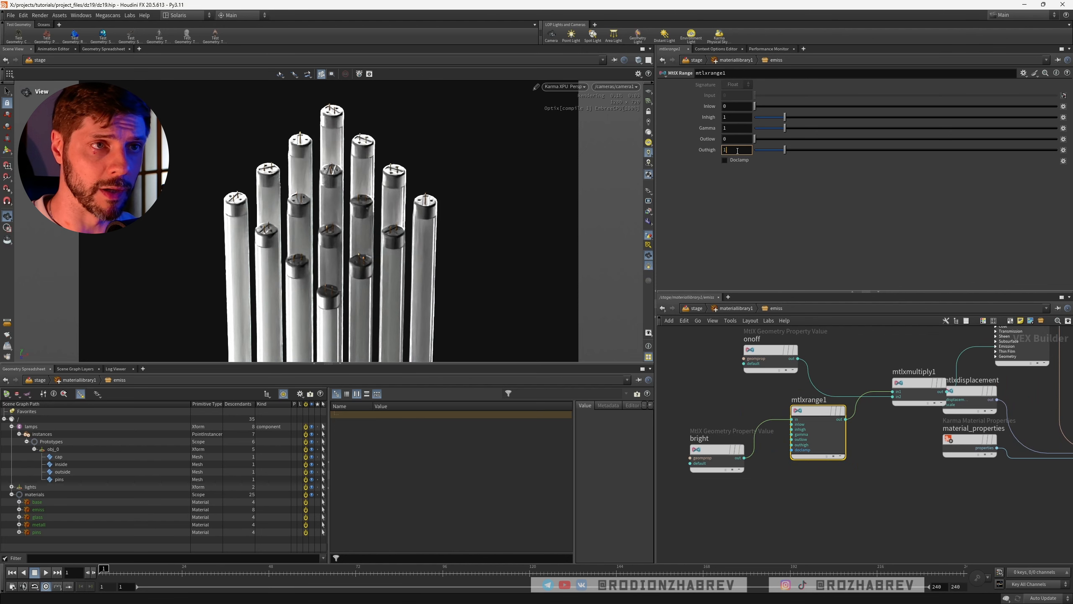
double_click(737, 150)
text(15)
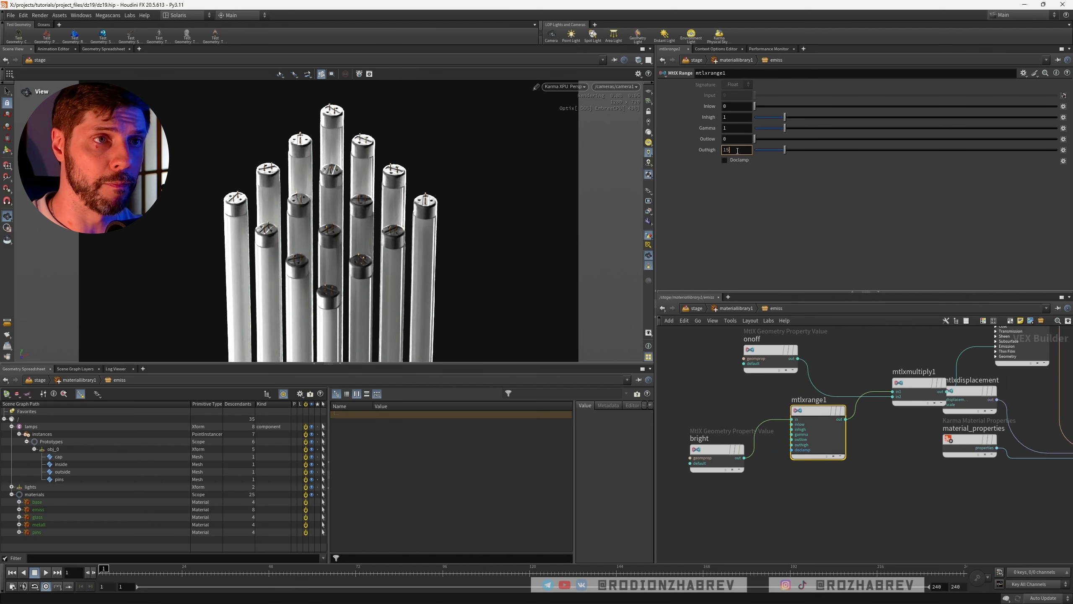
key(Return)
double_click(738, 140)
text(5)
key(Return)
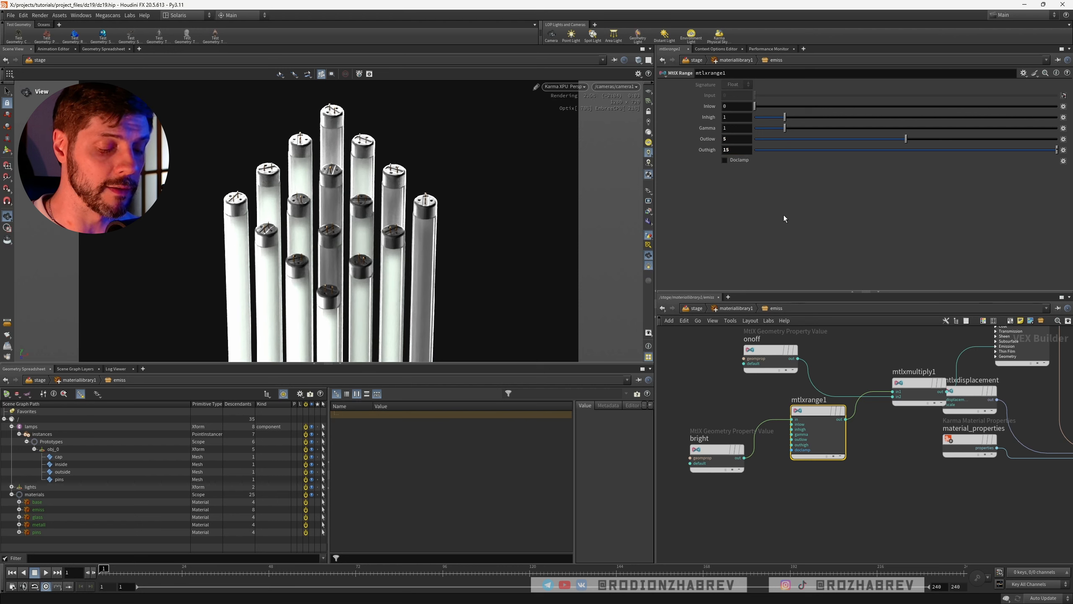
Tidy the network by moving mtlxrange1 lower and mtlxmultiply1 clear of the displacement node
drag(817, 411, 804, 433)
middle_drag(785, 398, 796, 420)
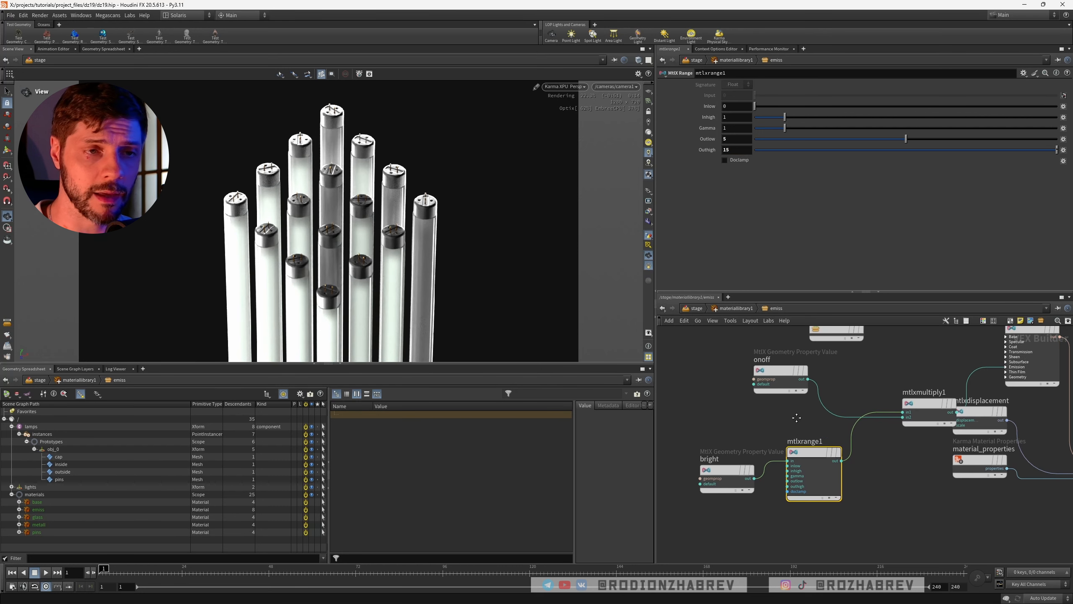
click(776, 387)
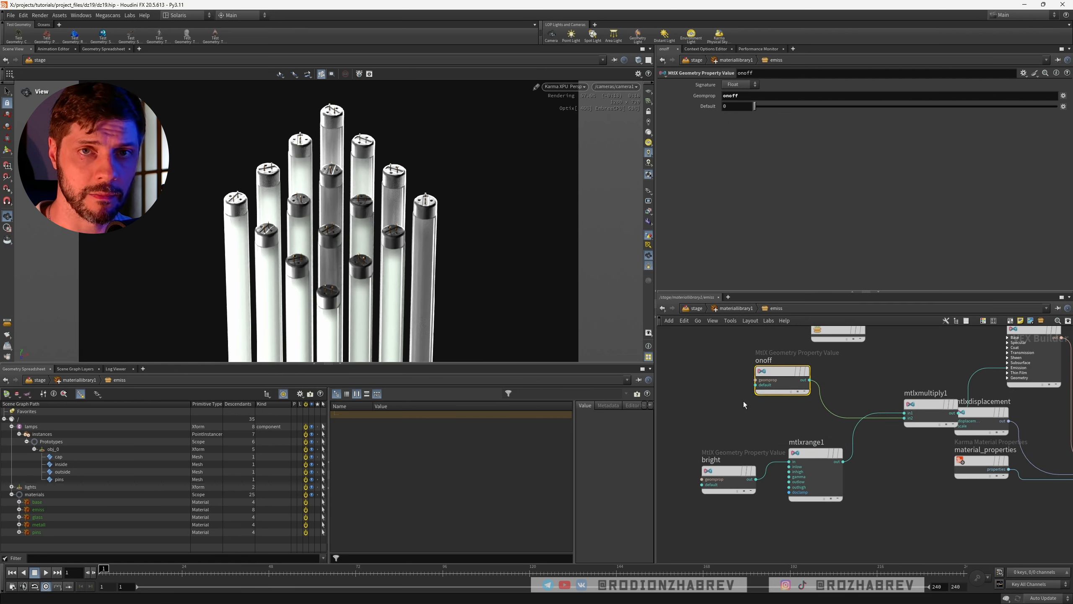
drag(931, 404, 899, 407)
middle_drag(866, 371, 858, 353)
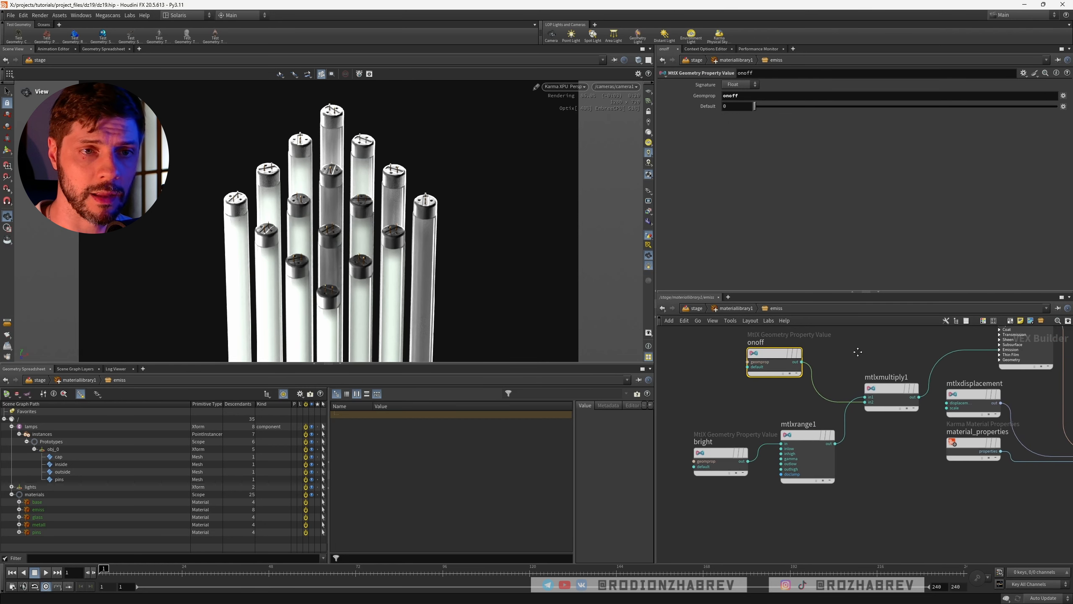
Review the bright node's Geomprop and the input and output range parameters of mtlxrange1
middle_drag(790, 415, 807, 380)
click(738, 418)
double_click(732, 96)
click(764, 254)
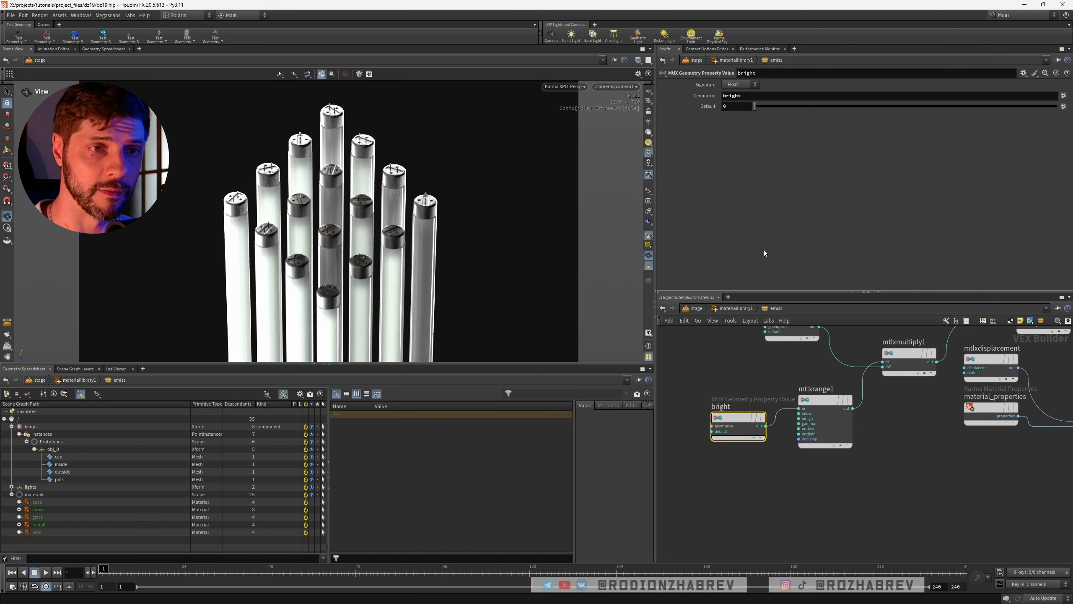
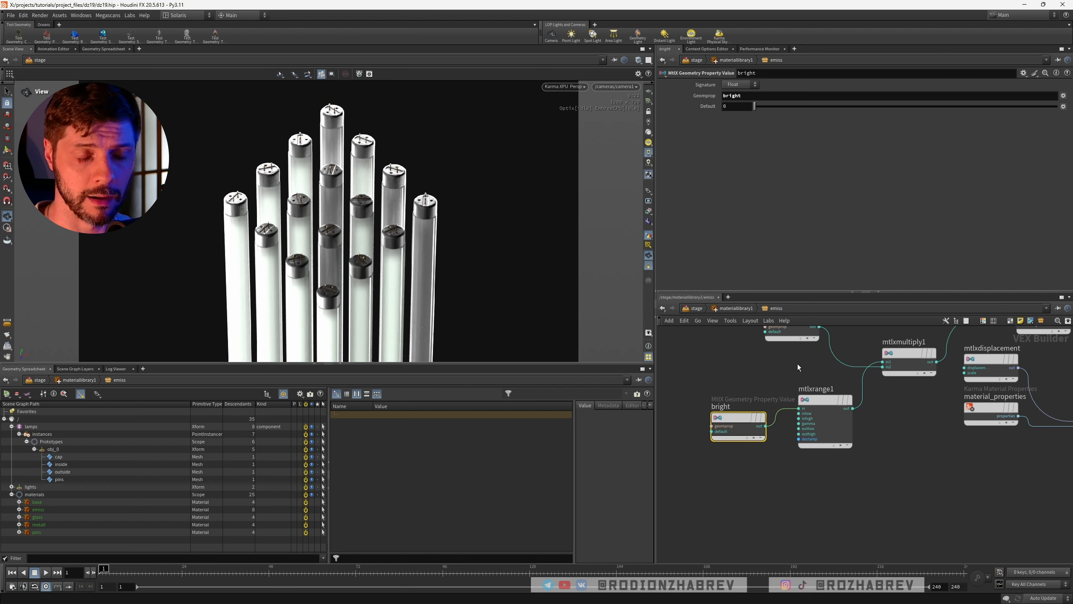
drag(851, 476, 851, 475)
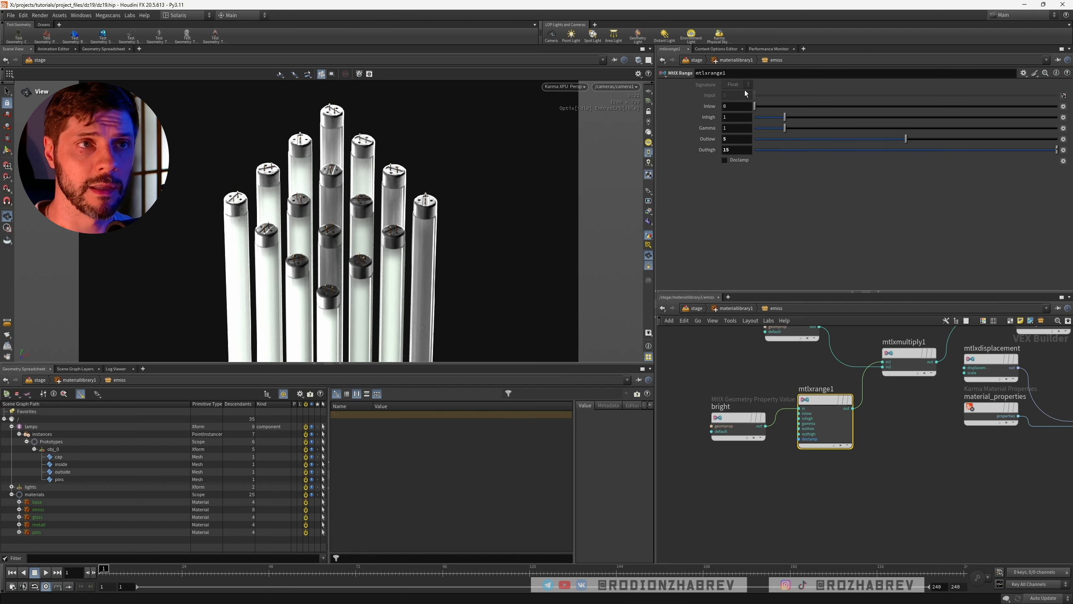
click(741, 107)
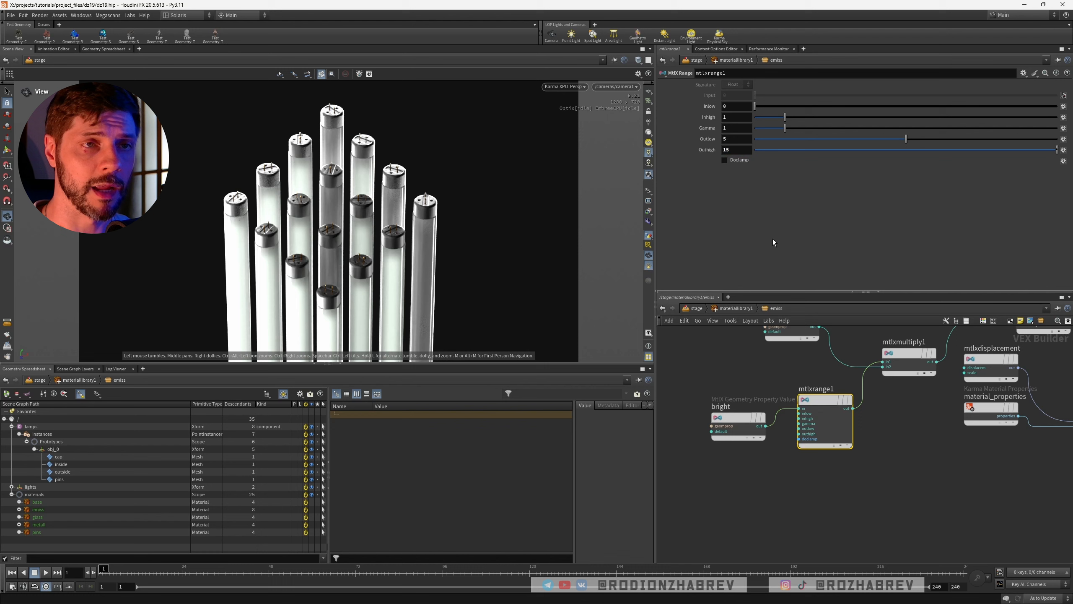
Move the property, Range and Multiply nodes together away from the standard surface to free up space
drag(779, 343, 913, 430)
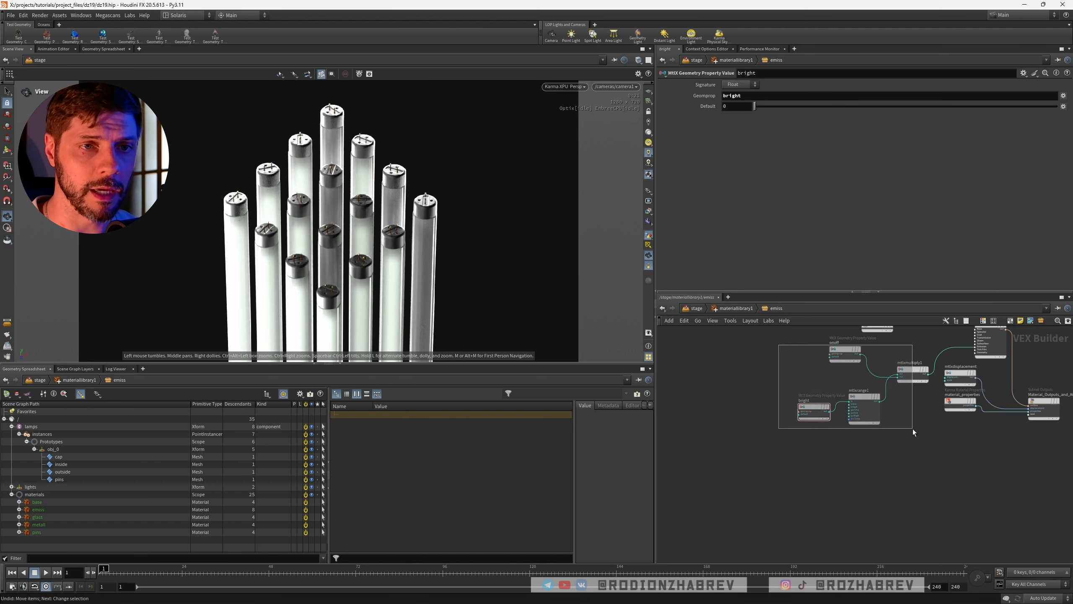
drag(909, 367, 864, 369)
click(859, 439)
scroll(851, 445, up, 5)
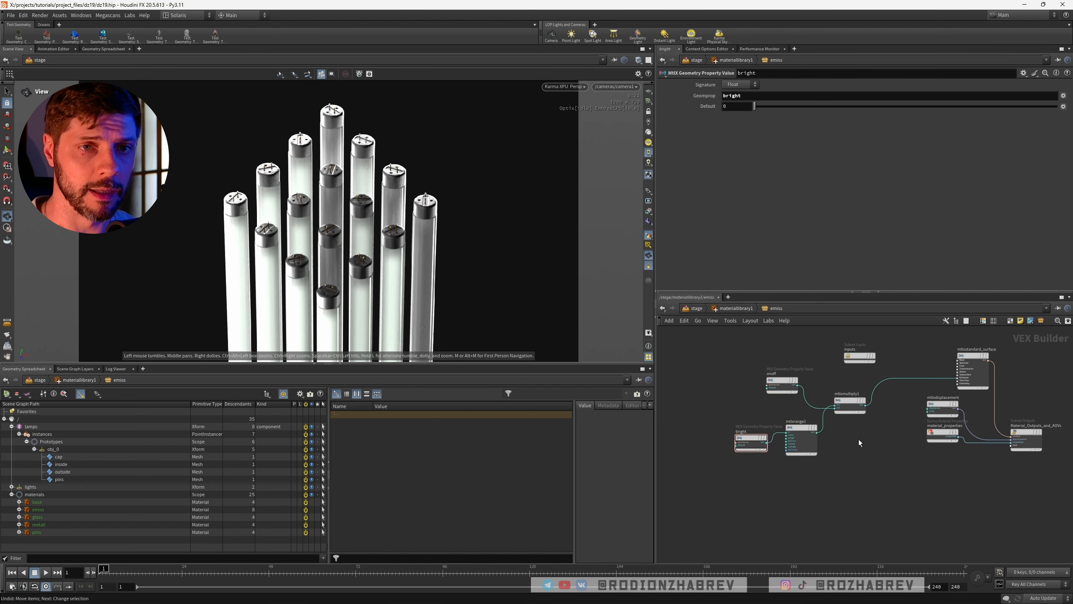
Add a MtlX Absval node in the free space below mtlxmultiply1
key(Tab)
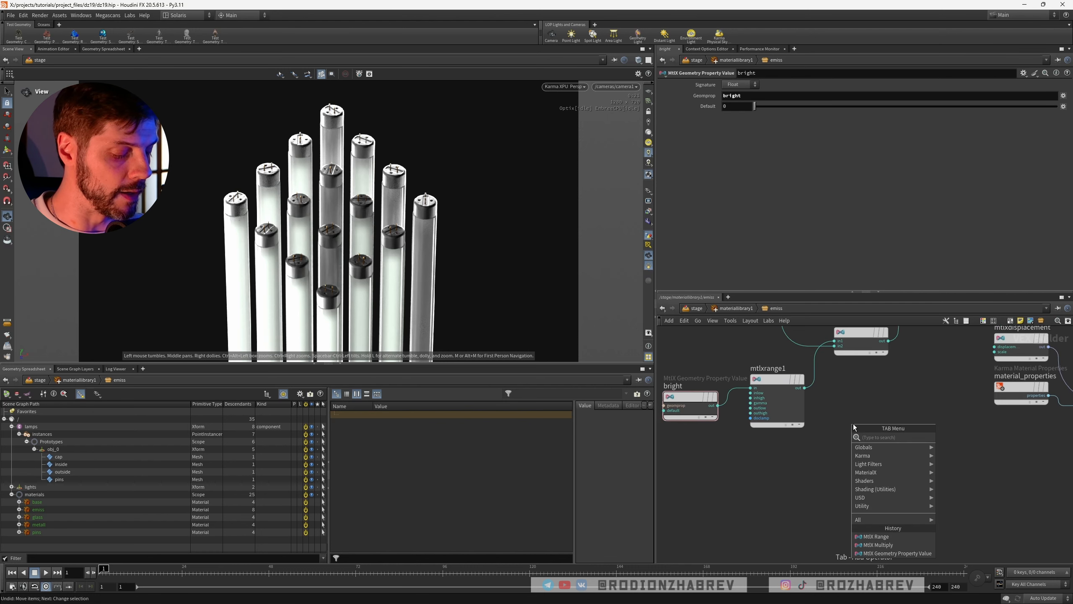
text(absv)
key(Return)
click(854, 424)
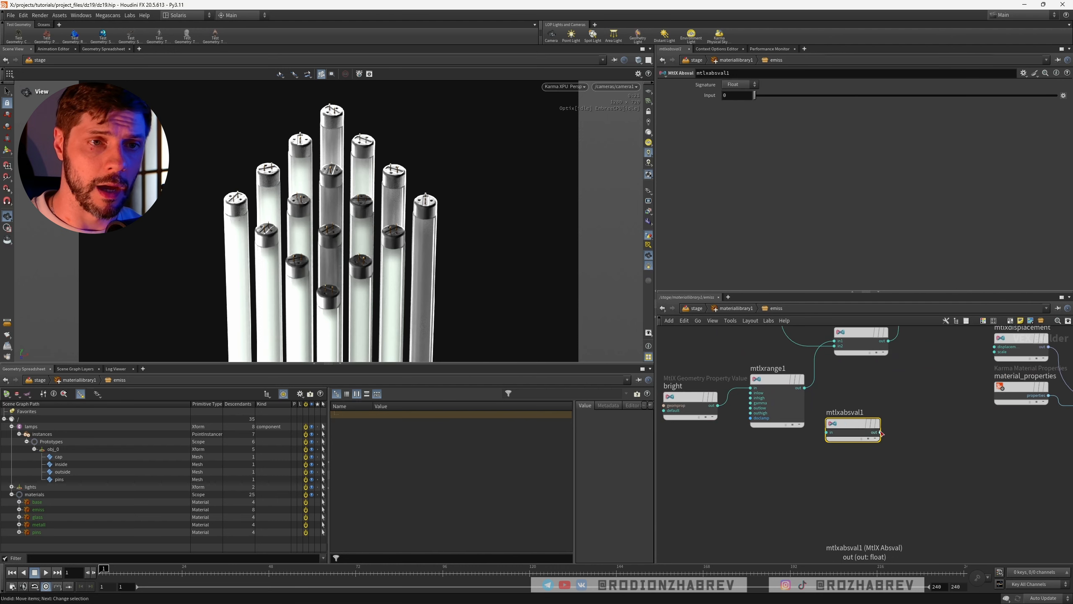
drag(856, 424, 874, 425)
Switch the Absval node's signature to Color and set its input to pure blue (0, 0, 1)
click(739, 85)
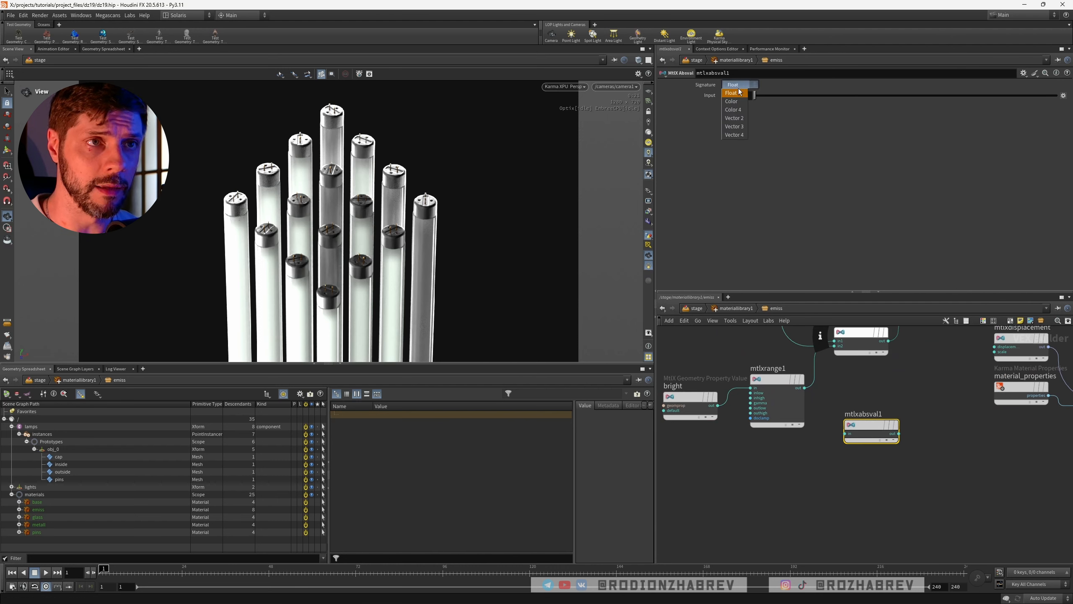
click(733, 101)
middle_drag(936, 378, 854, 419)
middle_drag(862, 361, 857, 375)
click(727, 98)
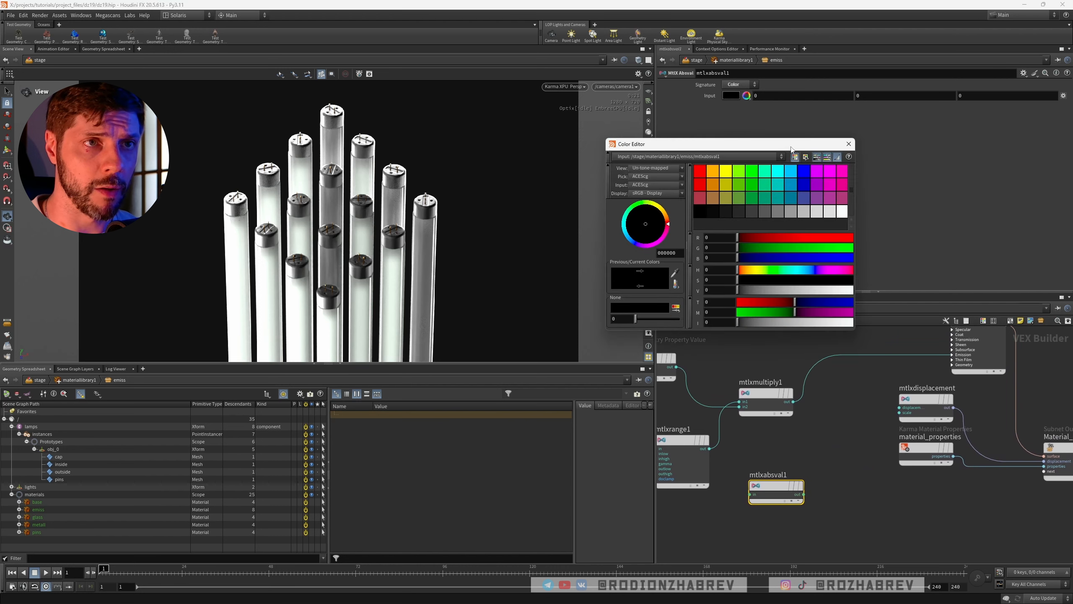
click(799, 166)
click(850, 146)
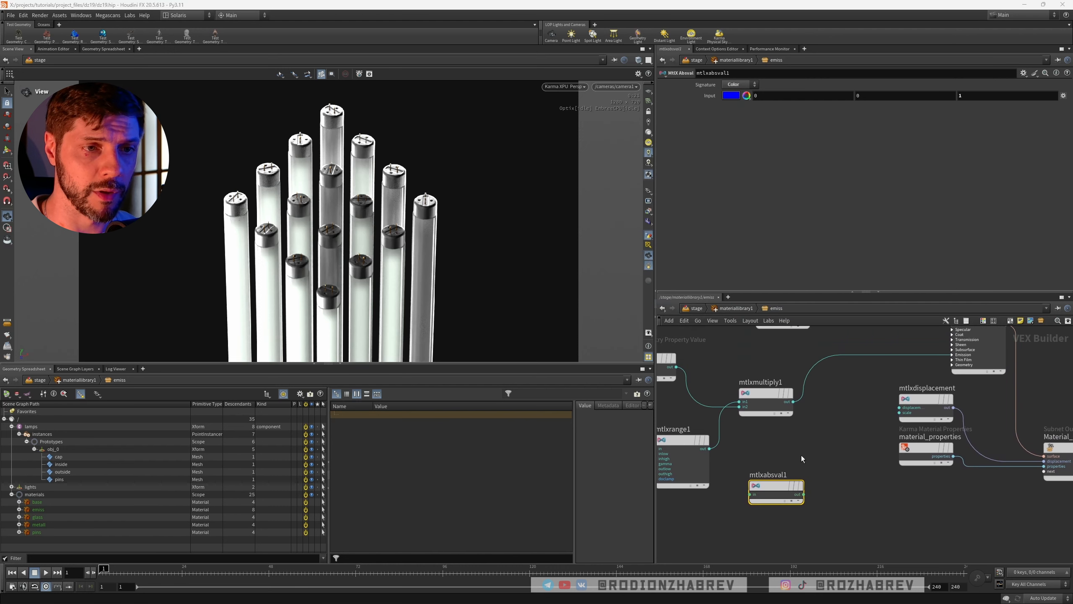
Rename the Absval node blue
middle_drag(802, 455, 828, 414)
click(795, 434)
text(blue)
key(Return)
Duplicate the blue Absval node directly below itself and rename the copy white
alt+drag(803, 444, 802, 489)
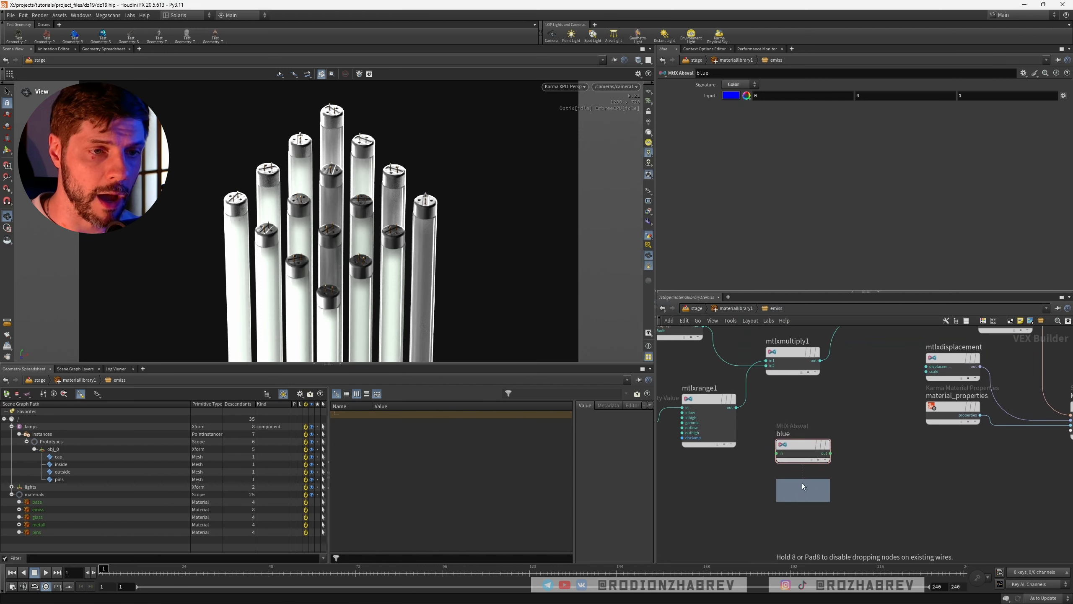
click(785, 477)
text(whi)
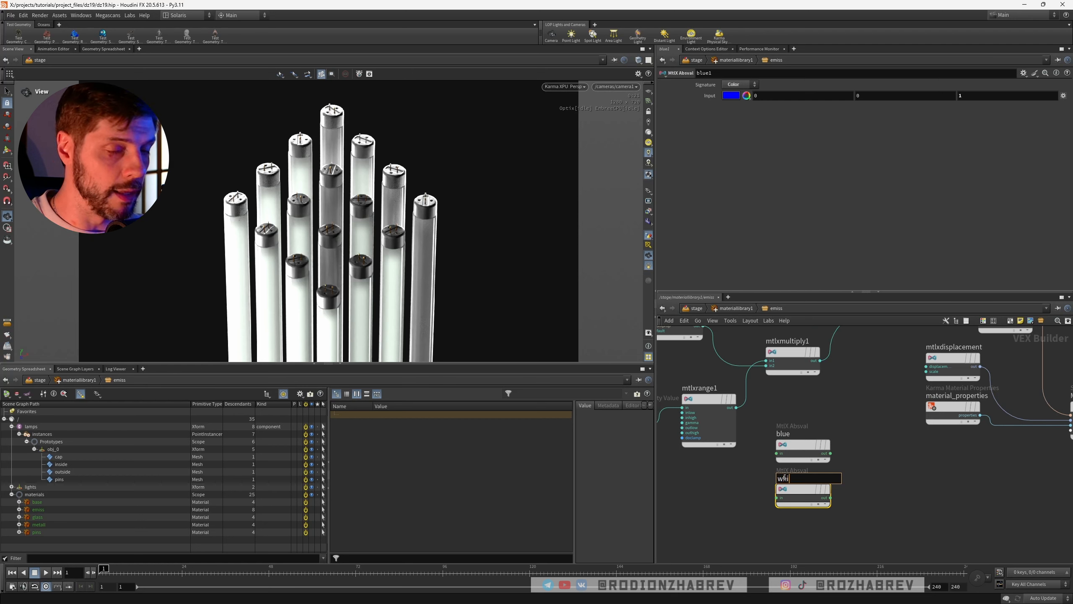
text(te)
key(Return)
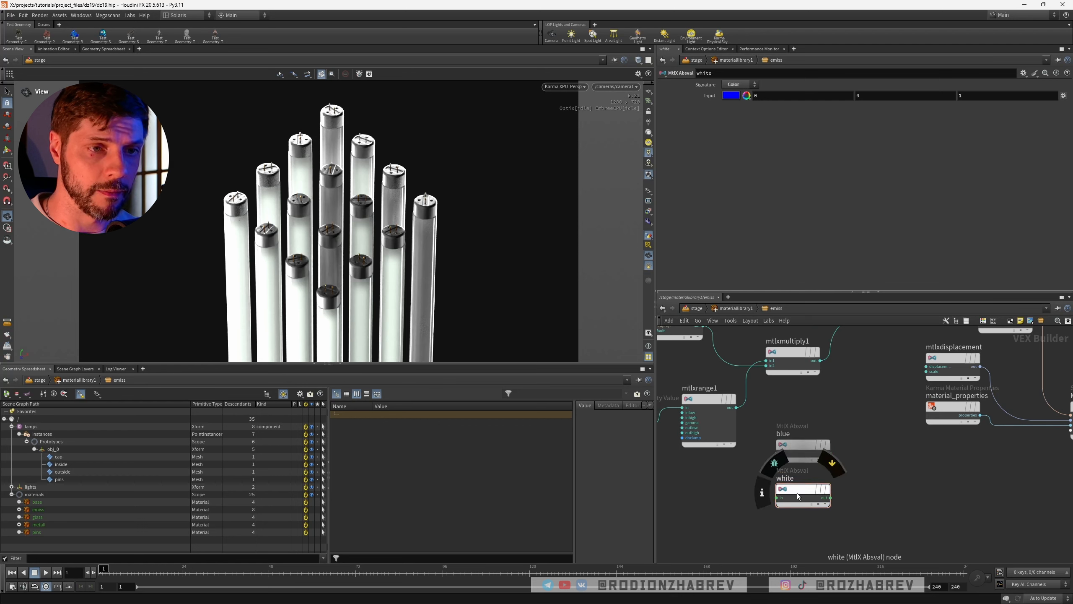
Change the white node's input colour to a pale cyan by picking cyan and lowering its saturation
click(732, 97)
click(777, 172)
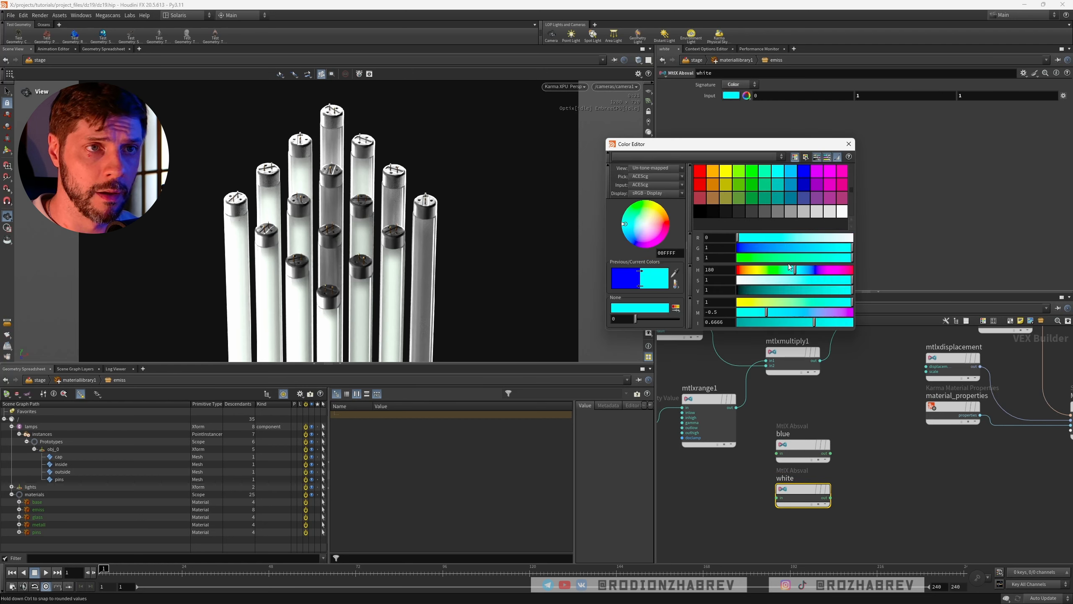
click(758, 280)
click(849, 144)
Duplicate the bright property node, set the copy's Geomprop to blue and rename the node blue
scroll(752, 507, up, 4)
double_click(731, 96)
text(blue)
click(804, 441)
text(blue)
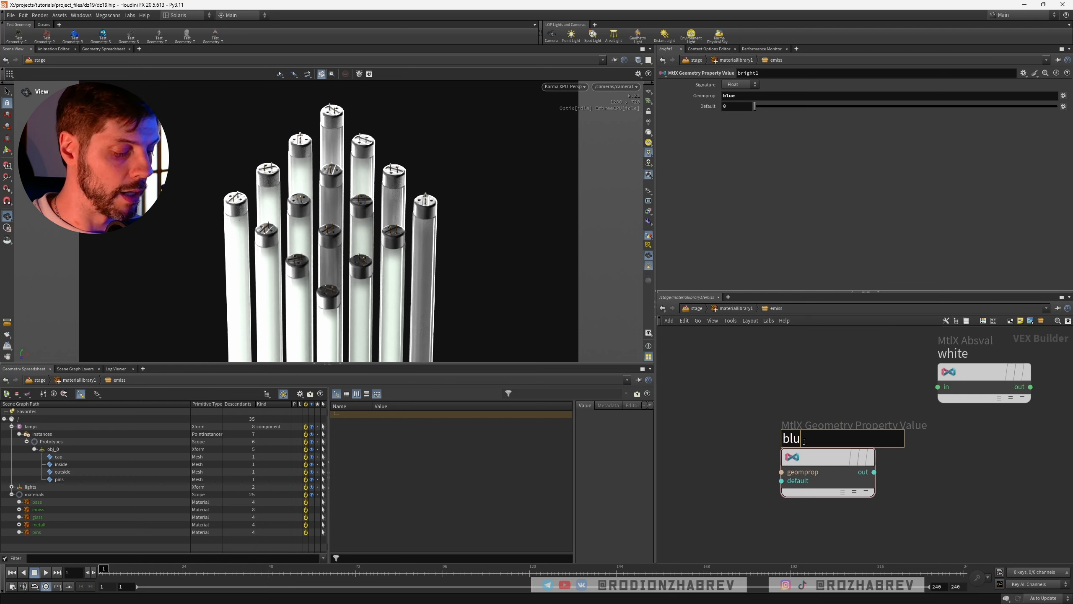
key(Return)
Place the new blue property node below the white Absval node and save the scene
scroll(817, 382, down, 5)
middle_drag(839, 376, 762, 417)
drag(749, 461, 809, 479)
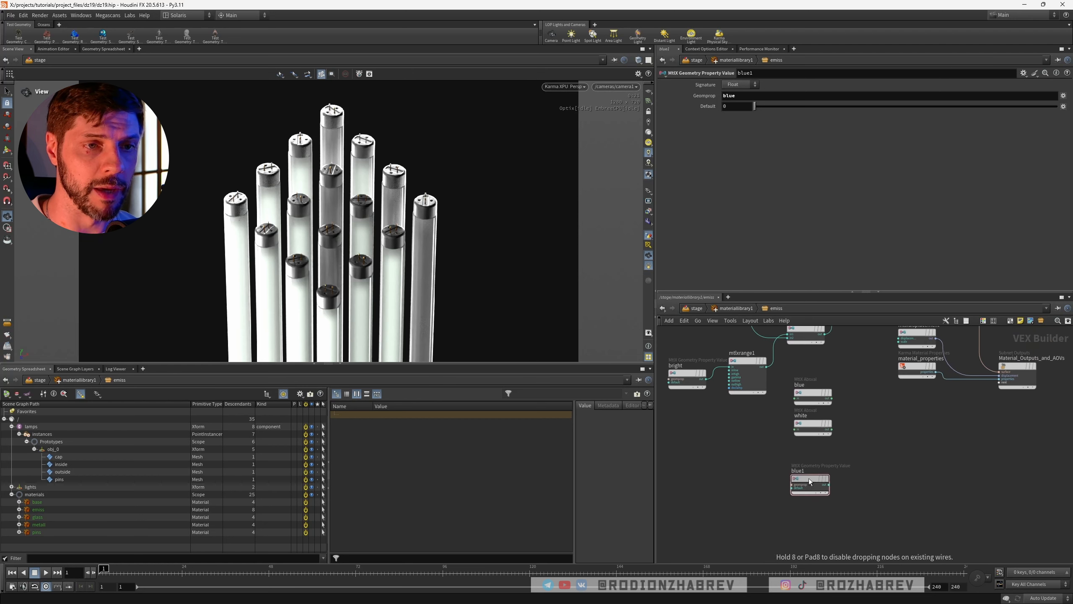
key(ctrl+s)
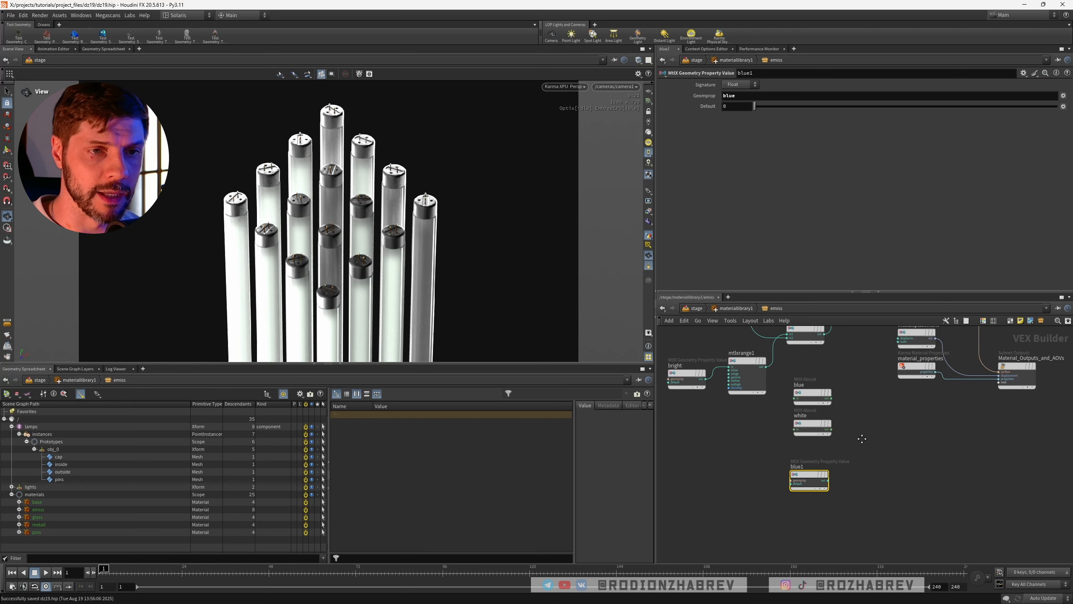
Add a MtlX Mix node beside the blue and white Absval nodes
middle_drag(862, 417, 797, 450)
key(Tab)
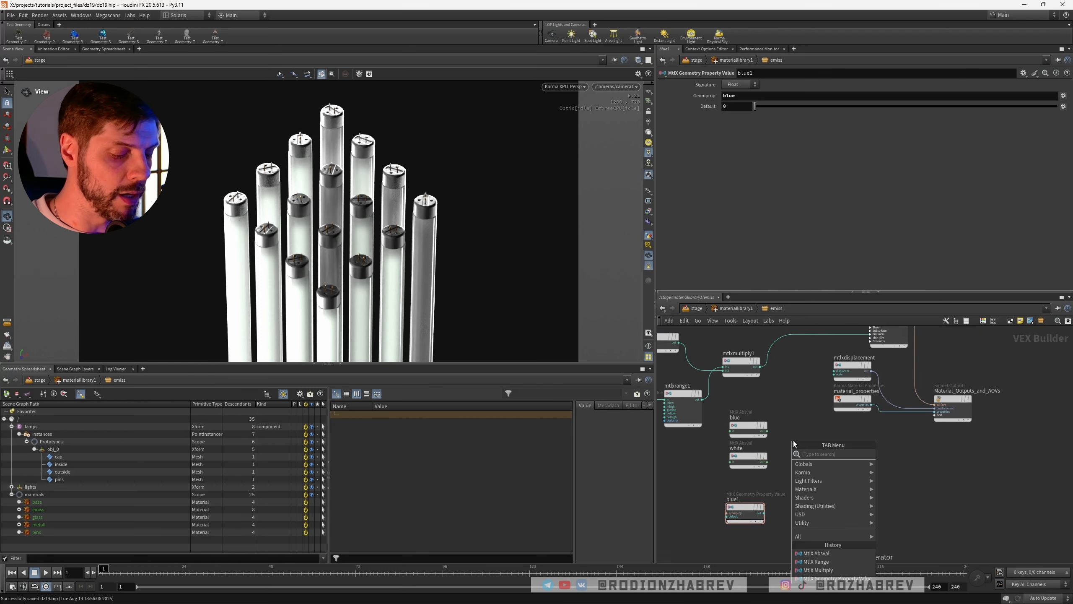
text(mix)
key(Return)
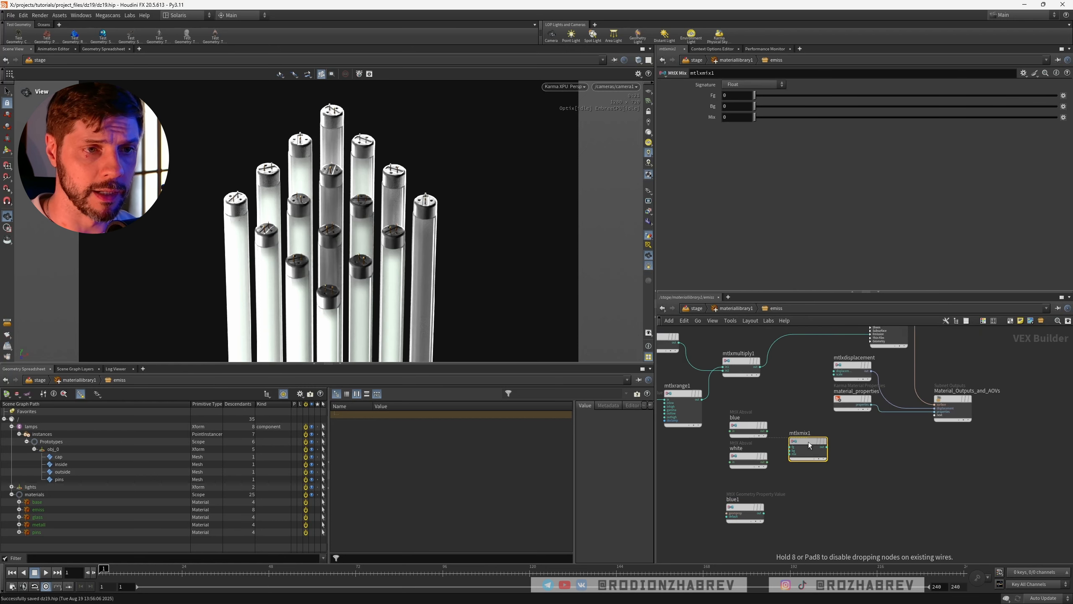
Wire the blue Absval into mtlxmix1's fg, the white Absval into bg, and the blue1 property node into mix
scroll(768, 447, up, 5)
middle_drag(769, 447, 723, 415)
drag(718, 390, 766, 422)
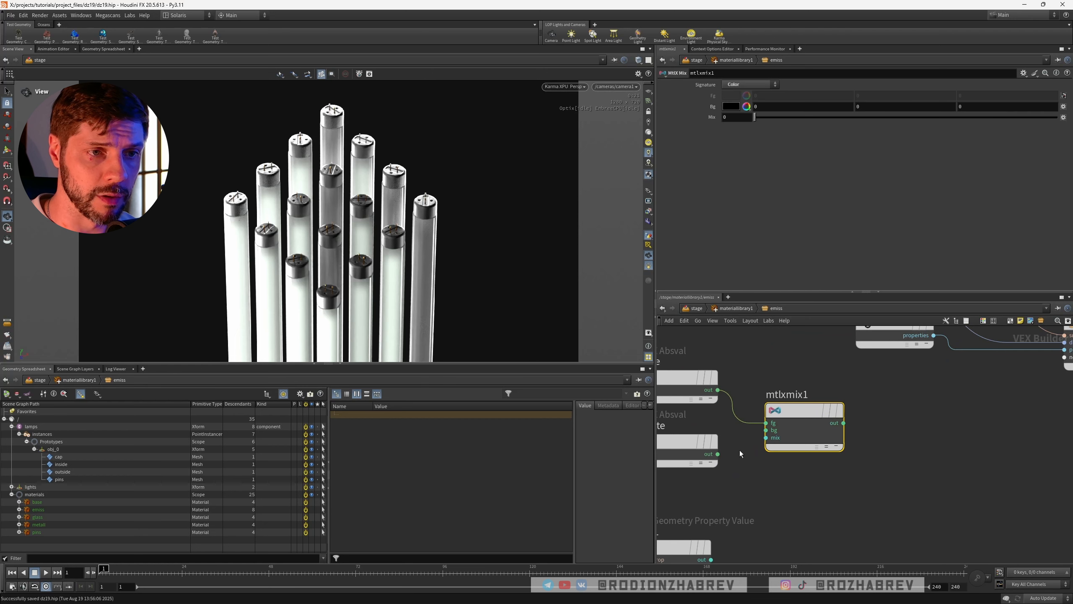
middle_drag(739, 450, 766, 431)
drag(744, 435, 792, 411)
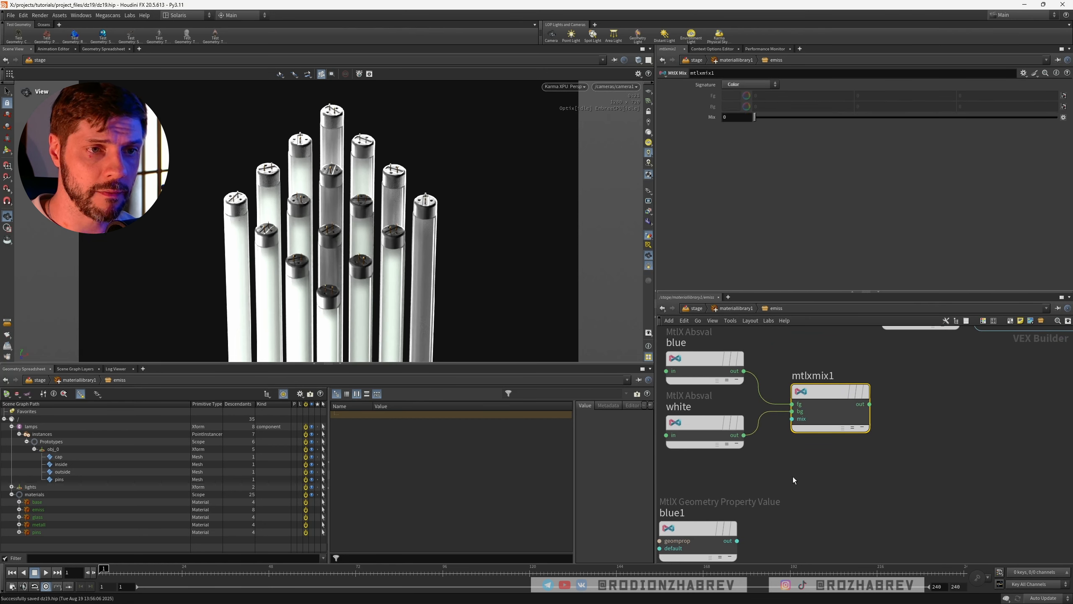
drag(738, 541, 792, 419)
scroll(797, 492, down, 3)
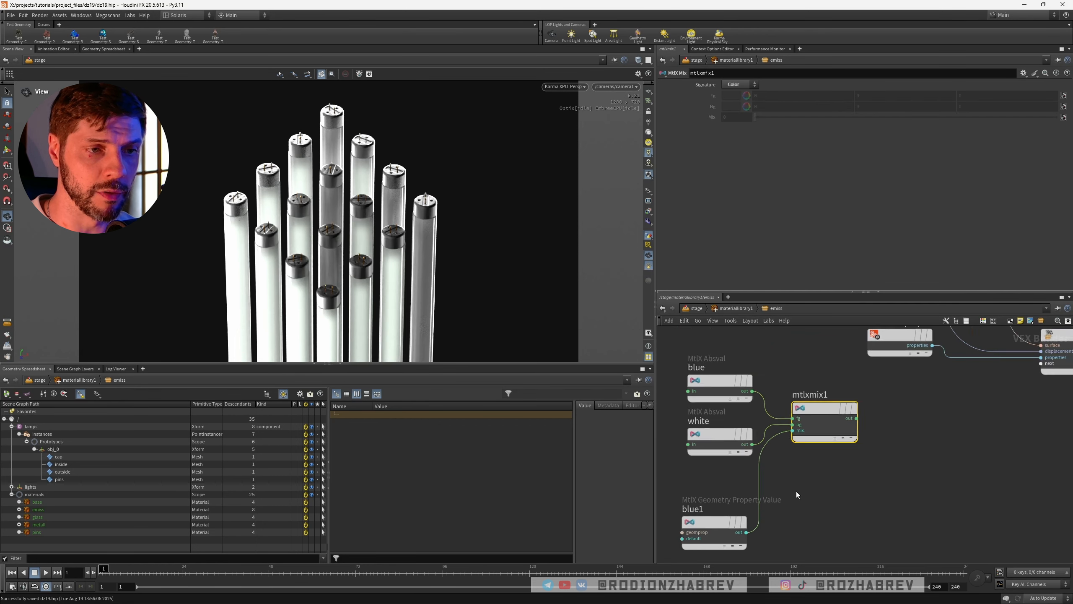
click(728, 501)
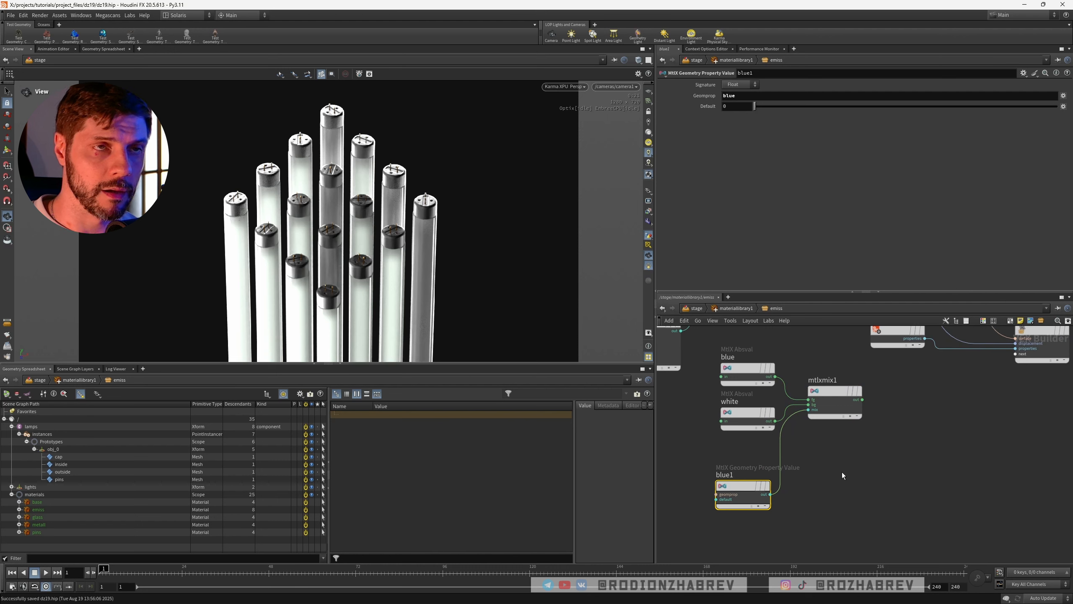
scroll(842, 471, down, 5)
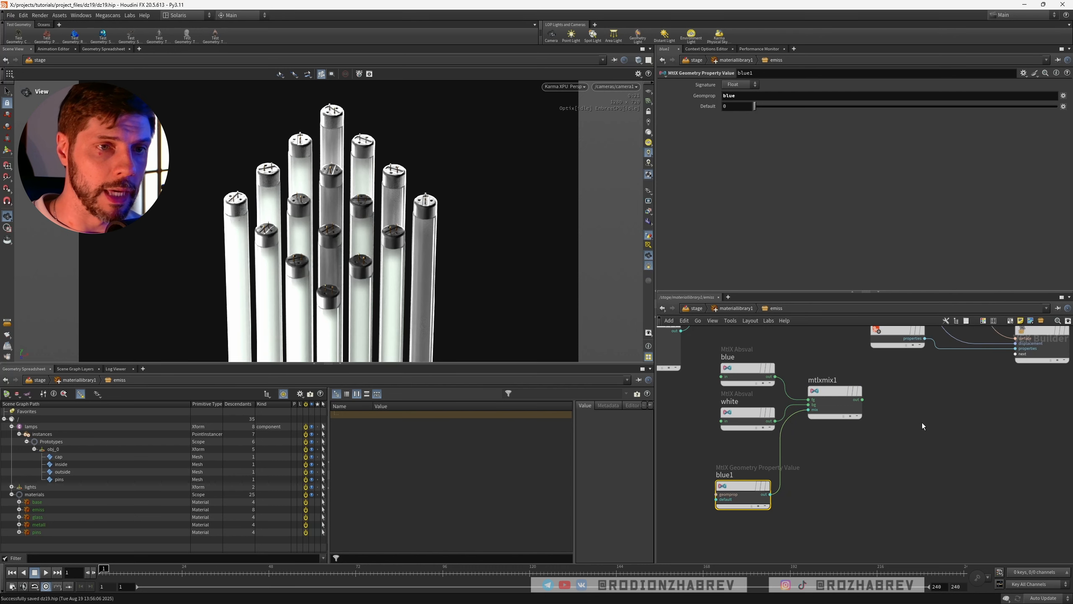
Move the displacement, material properties and output nodes lower in the network, and wire mtlxmix1 into the standard surface's emission_color
drag(832, 474, 812, 482)
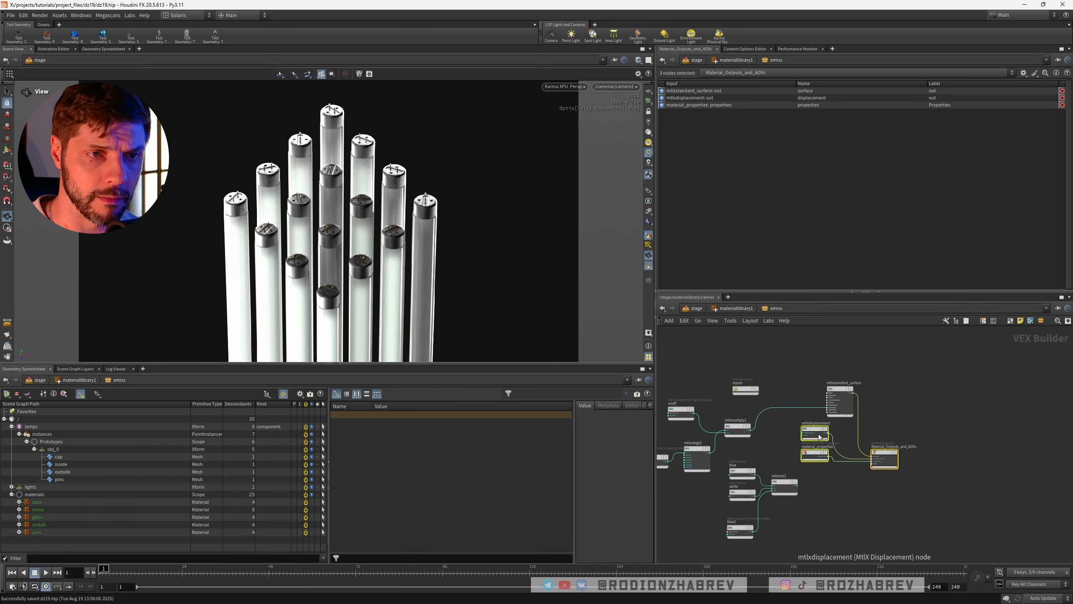
drag(817, 433, 852, 480)
click(818, 438)
scroll(819, 434, up, 4)
middle_drag(818, 434, 827, 392)
click(837, 356)
drag(797, 465, 822, 385)
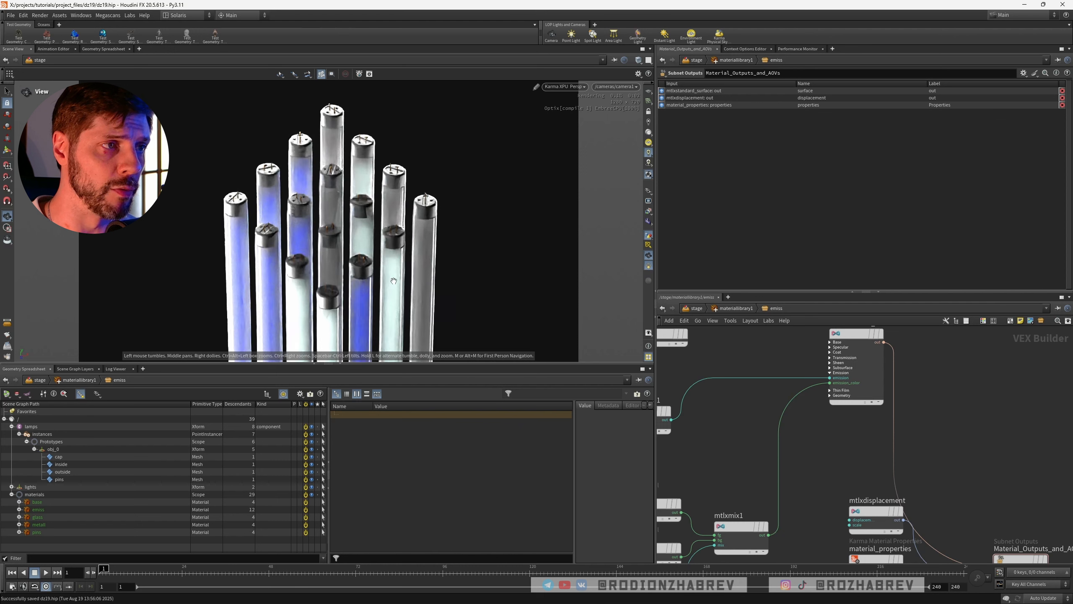
Examine the colours of the white and blue Absval nodes and the blue1 property node driving their mix
scroll(730, 435, down, 2)
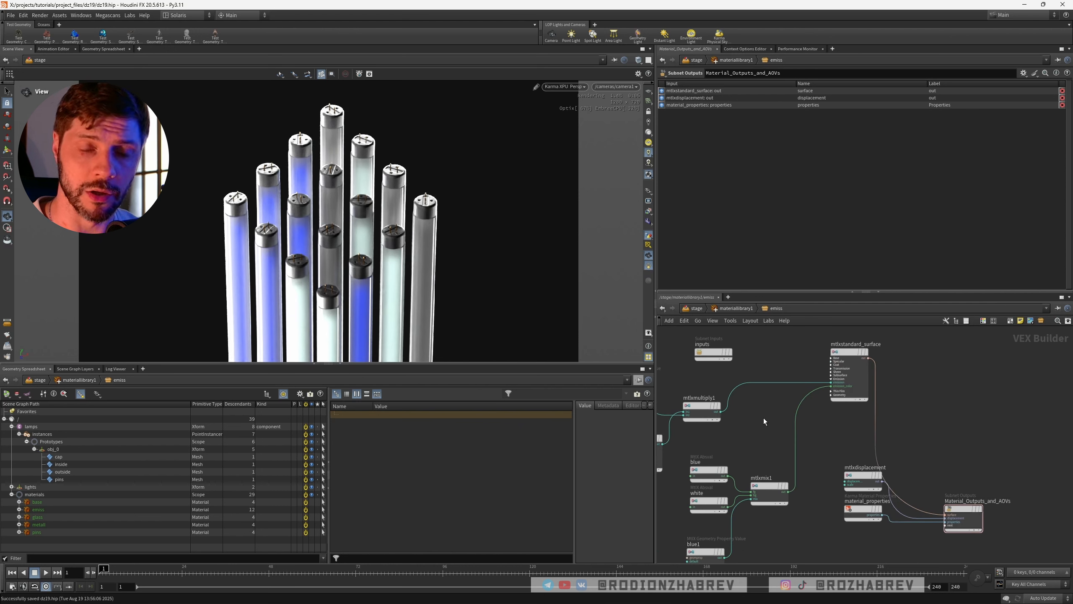
scroll(763, 418, up, 3)
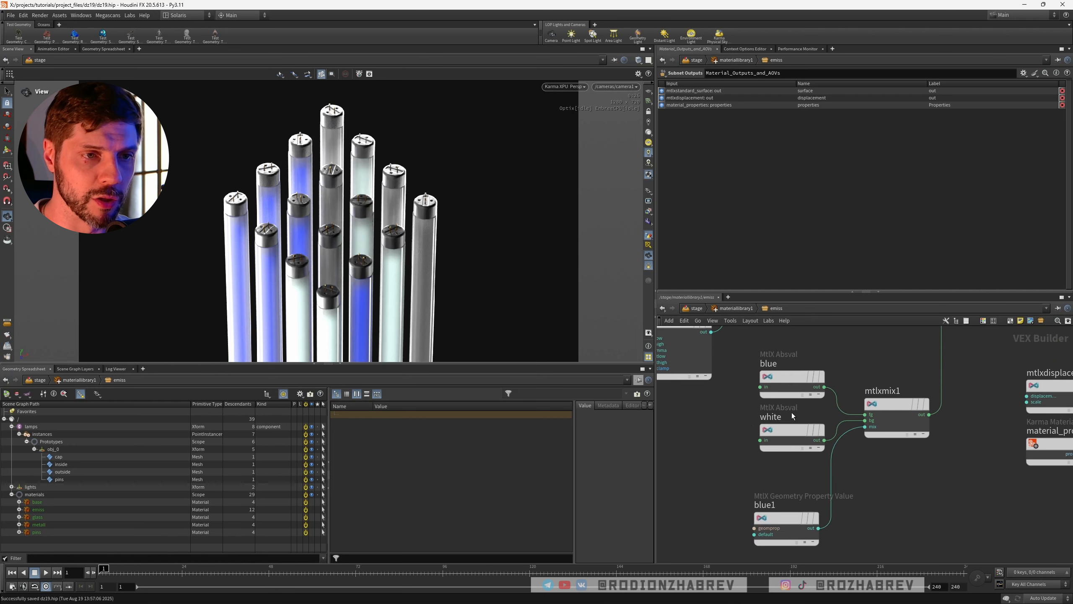
click(808, 448)
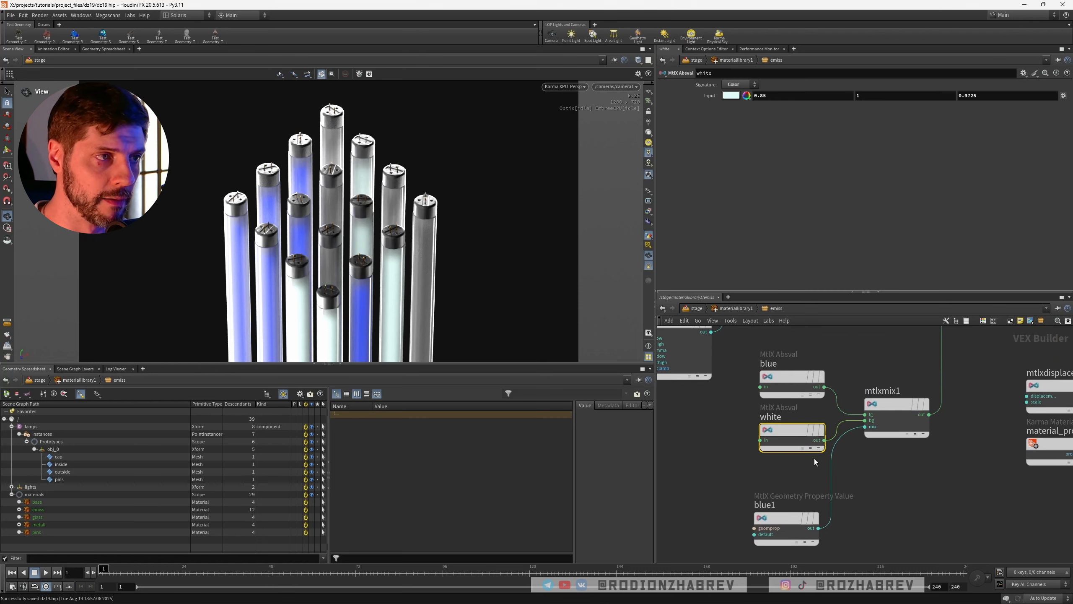
drag(740, 364, 827, 399)
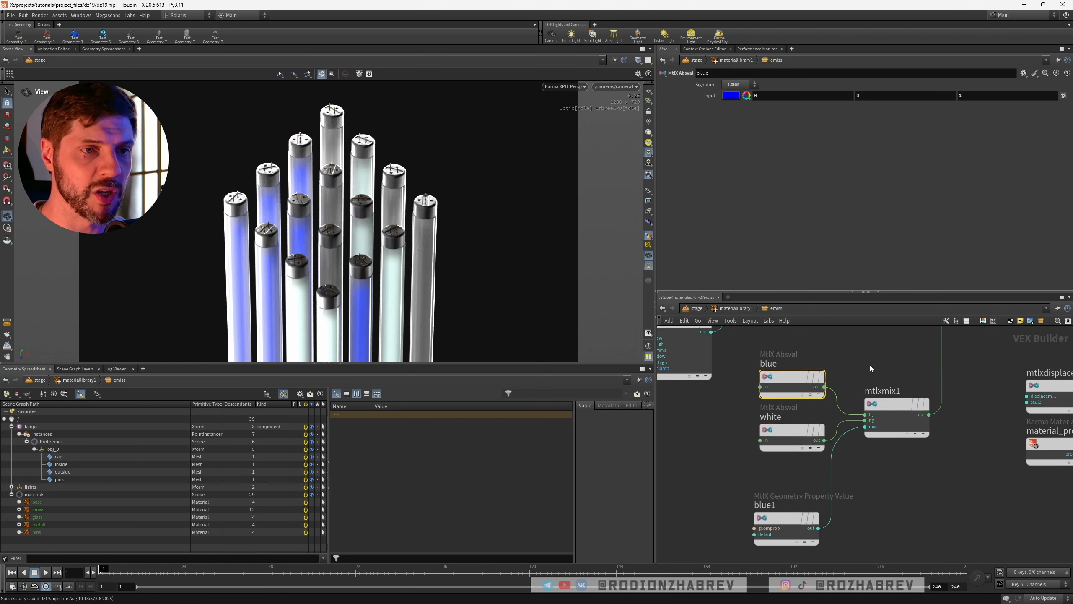
middle_drag(881, 485, 907, 440)
drag(744, 439, 833, 528)
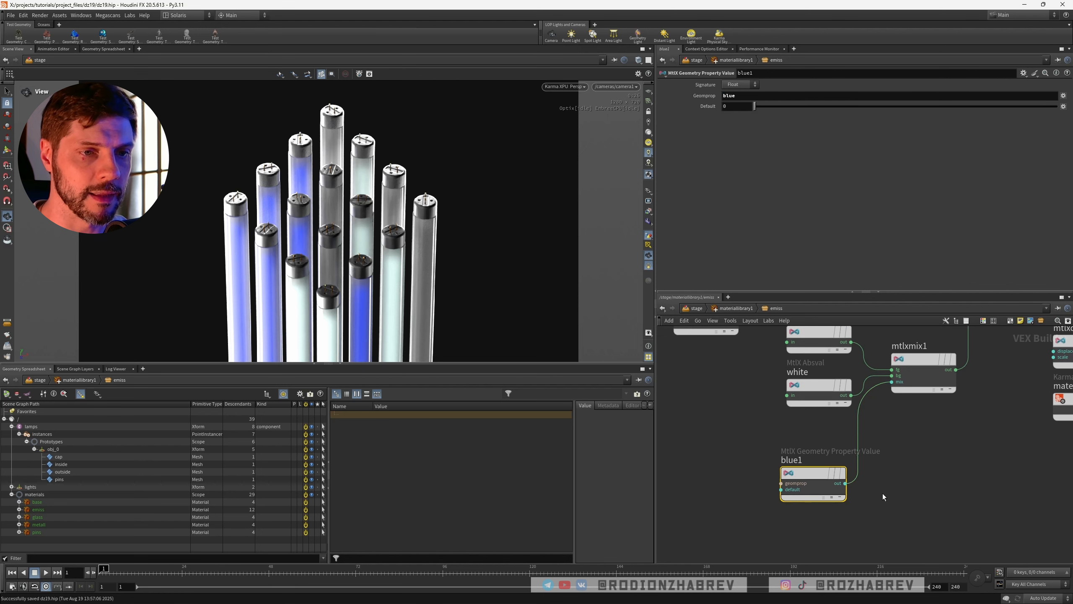
scroll(898, 468, down, 2)
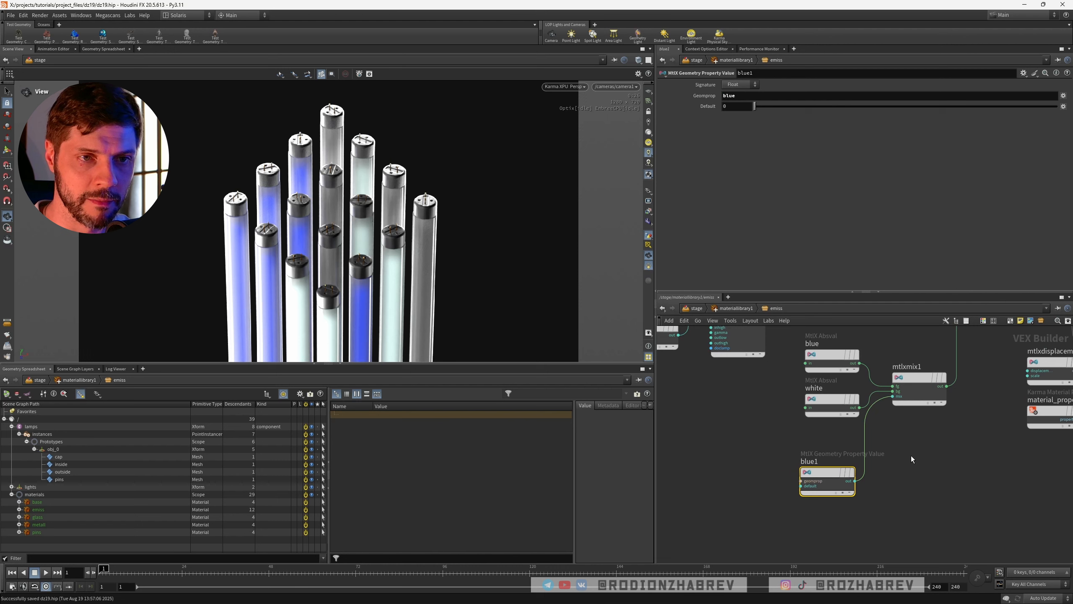
Move the bright property node and mtlxrange1 further left, and duplicate the pair directly below
scroll(911, 453, down, 2)
middle_drag(914, 450, 888, 470)
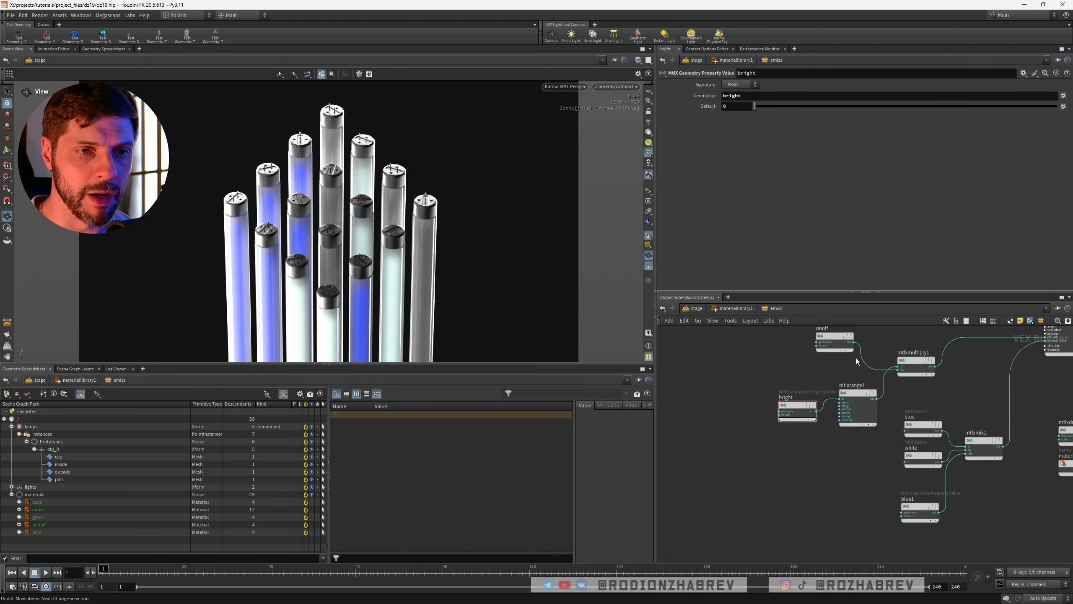
drag(862, 368, 760, 458)
drag(796, 405, 722, 399)
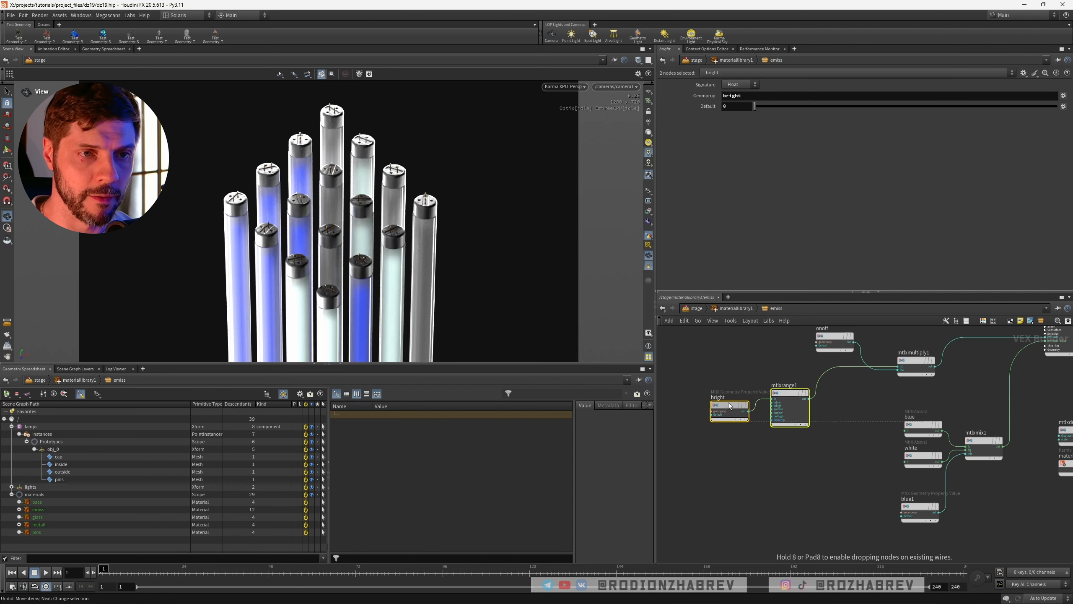
alt+drag(785, 388, 782, 451)
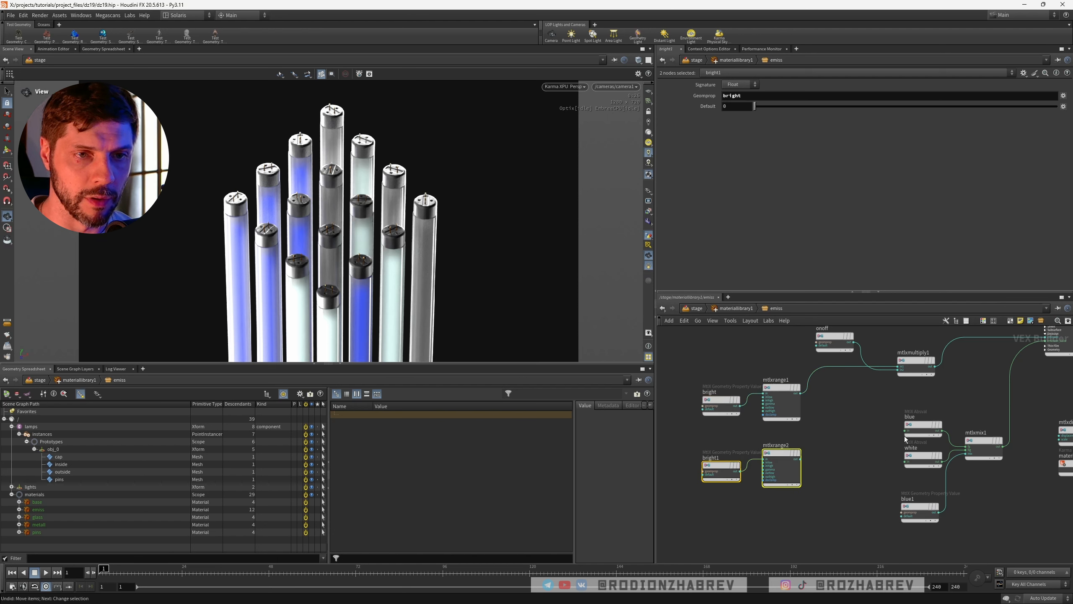
Set the duplicated range node's Outlow to 50 and Outhigh to 60
click(765, 418)
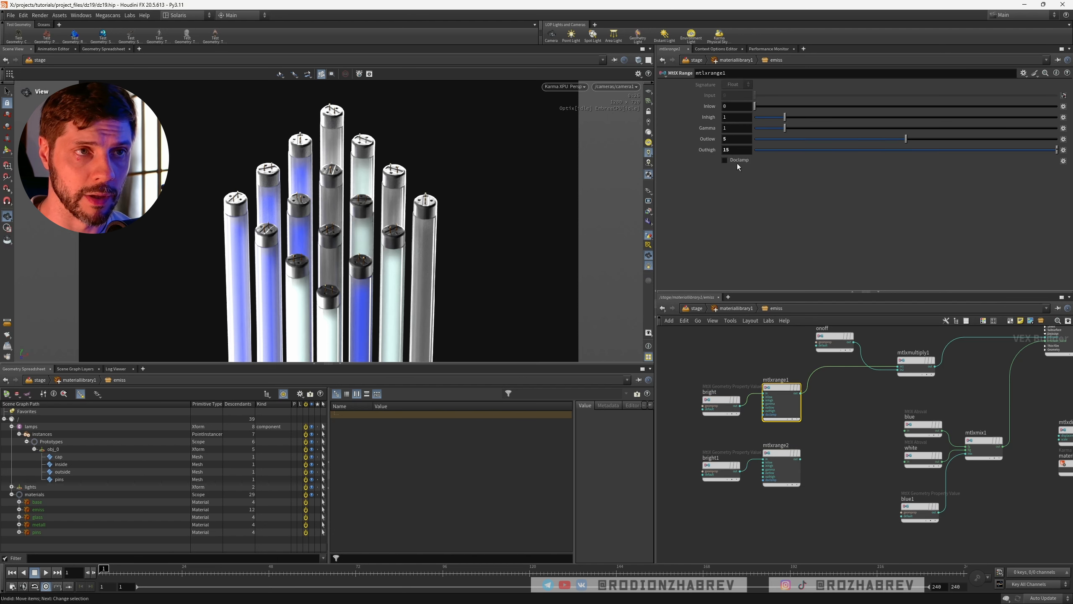
middle_drag(784, 473, 783, 466)
click(782, 465)
double_click(736, 139)
text(50)
double_click(735, 149)
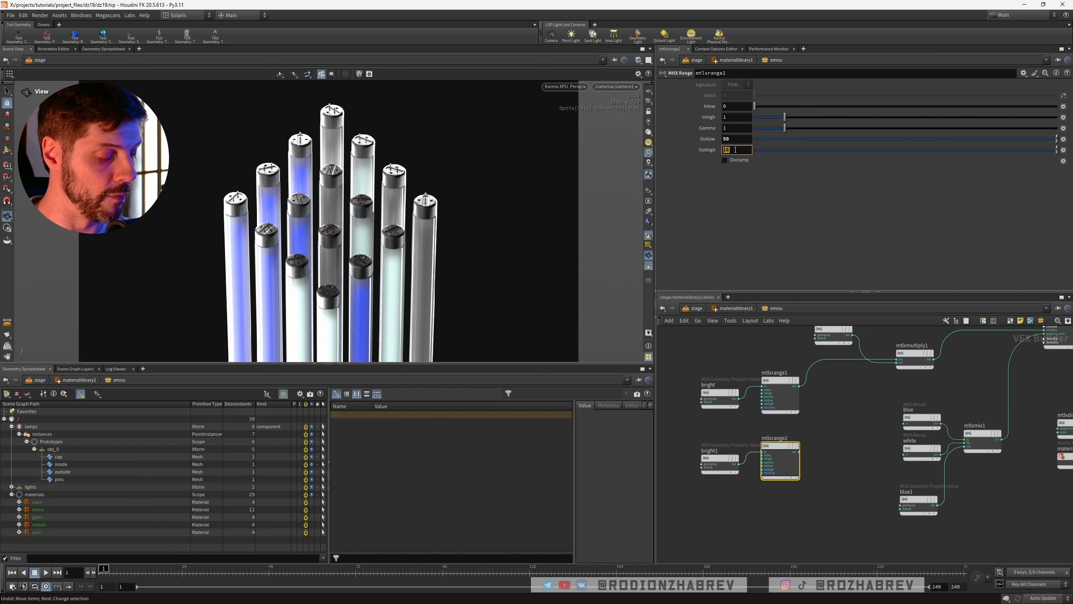
text(60)
key(Return)
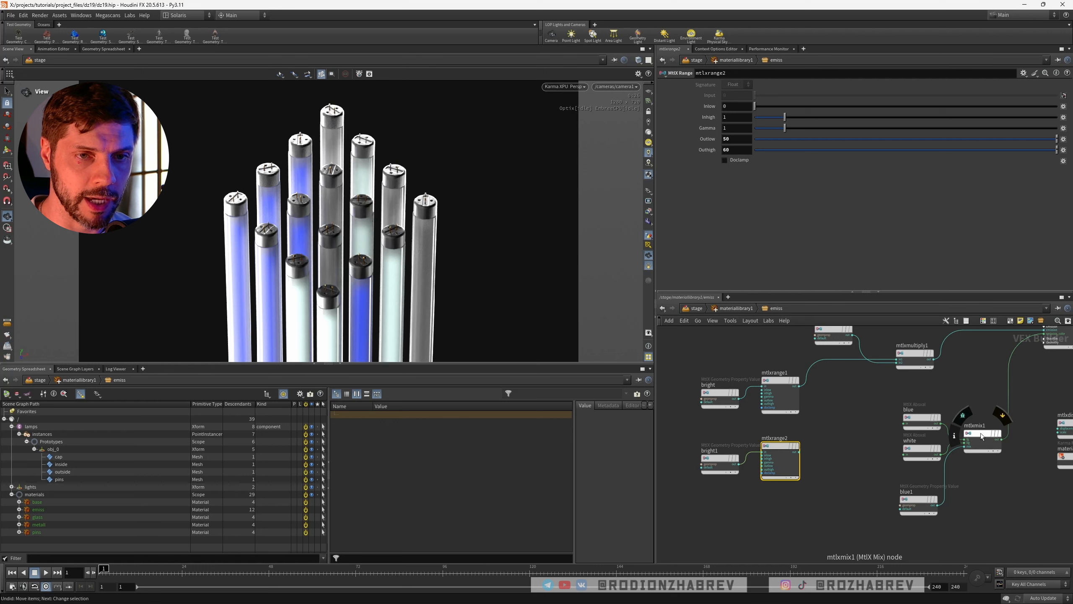
Duplicate mtlxmix1 beside the range nodes and wire mtlxrange1 into the copy's fg and mtlxrange2 into its bg
alt+drag(981, 436, 858, 410)
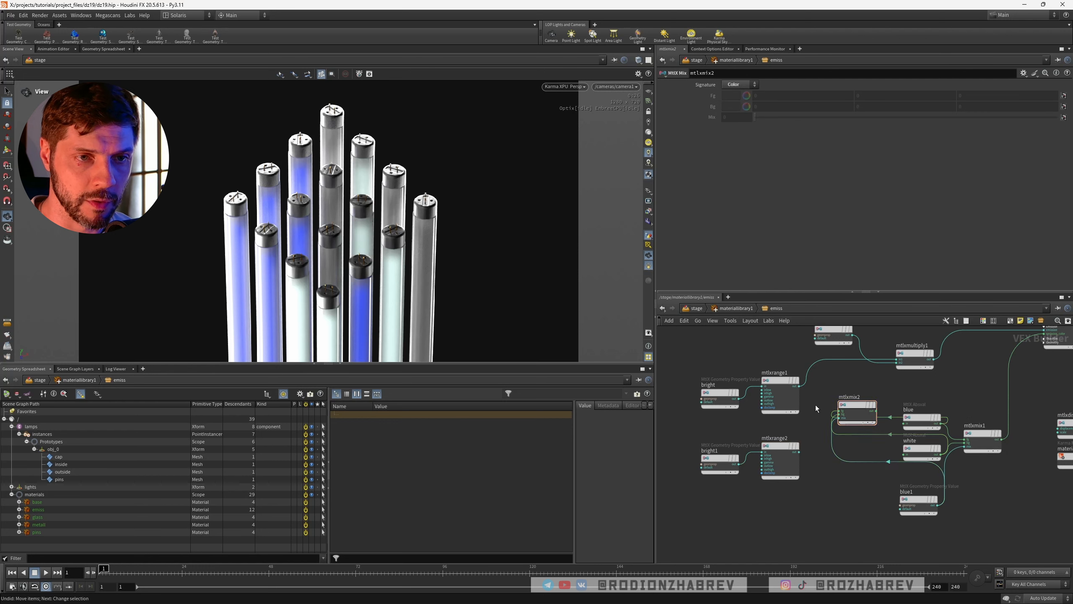
drag(798, 387, 840, 411)
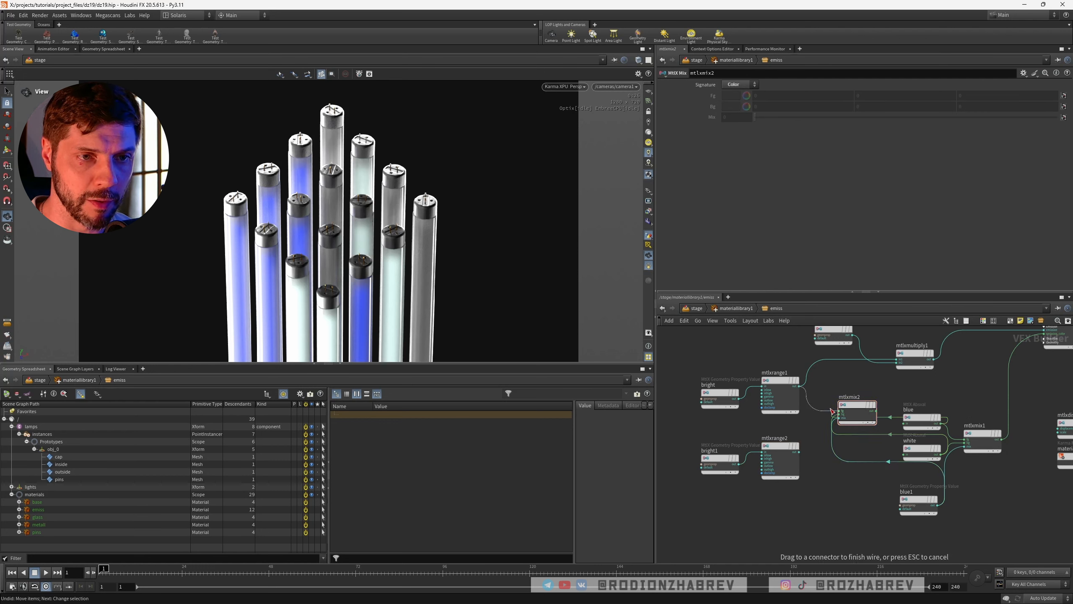
drag(800, 452, 840, 414)
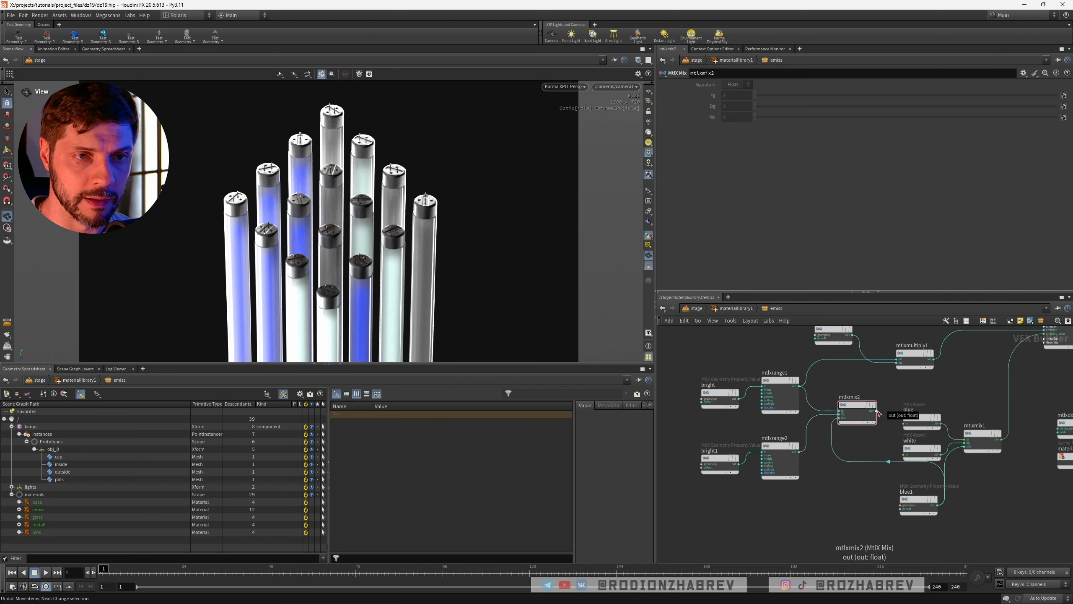
Wire mtlxmix2's output into the second input of mtlxmultiply1 in place of mtlxrange1, and save the scene
drag(873, 410, 896, 363)
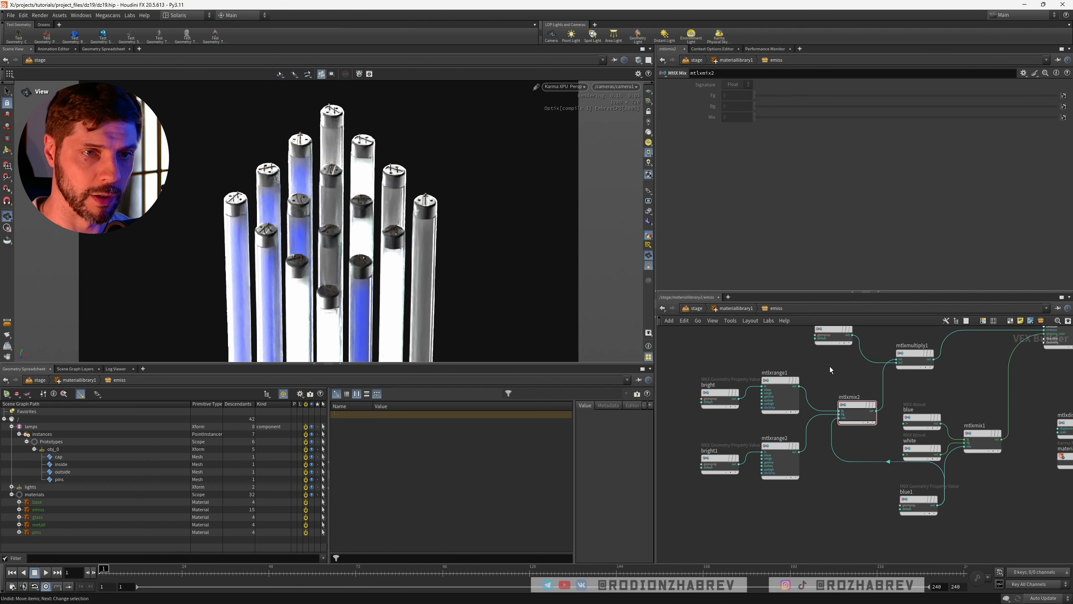
key(h)
key(ctrl+s)
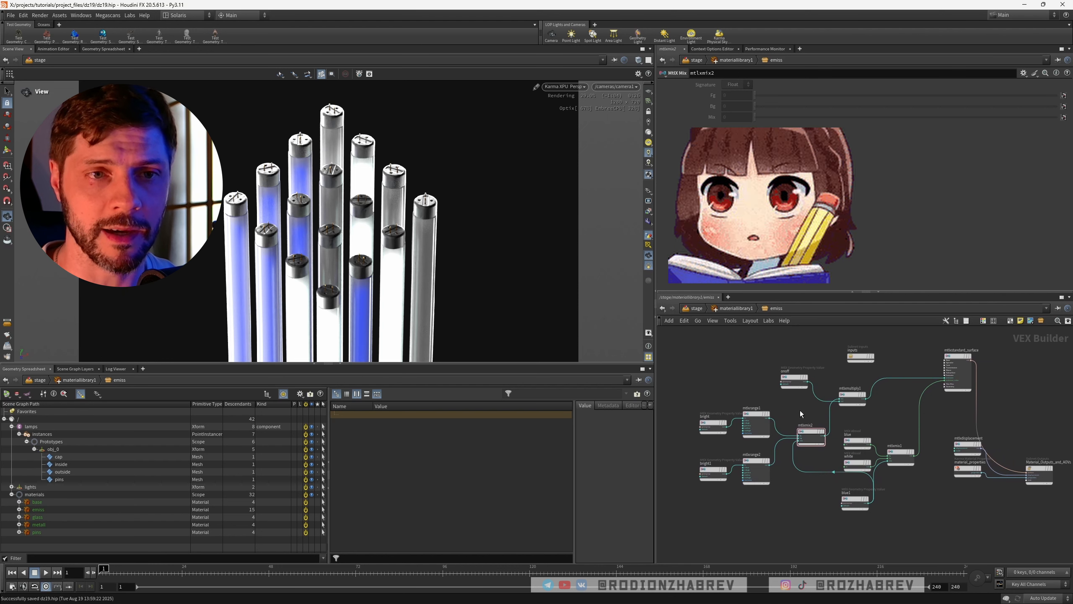
Check the settings of the bright property node and mtlxrange2, and save the scene
scroll(822, 429, up, 5)
click(752, 389)
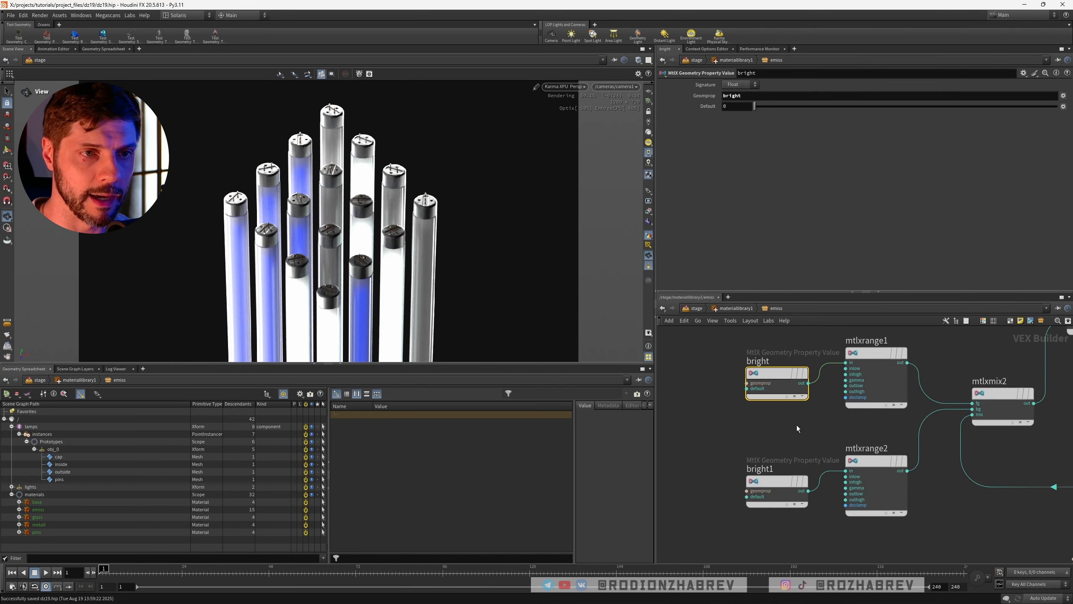
middle_drag(798, 425, 736, 387)
click(790, 422)
key(ctrl+s)
Check the blue and white Absval nodes and move the blue1 property node further down and left of them
scroll(945, 426, down, 1)
middle_drag(945, 425, 761, 425)
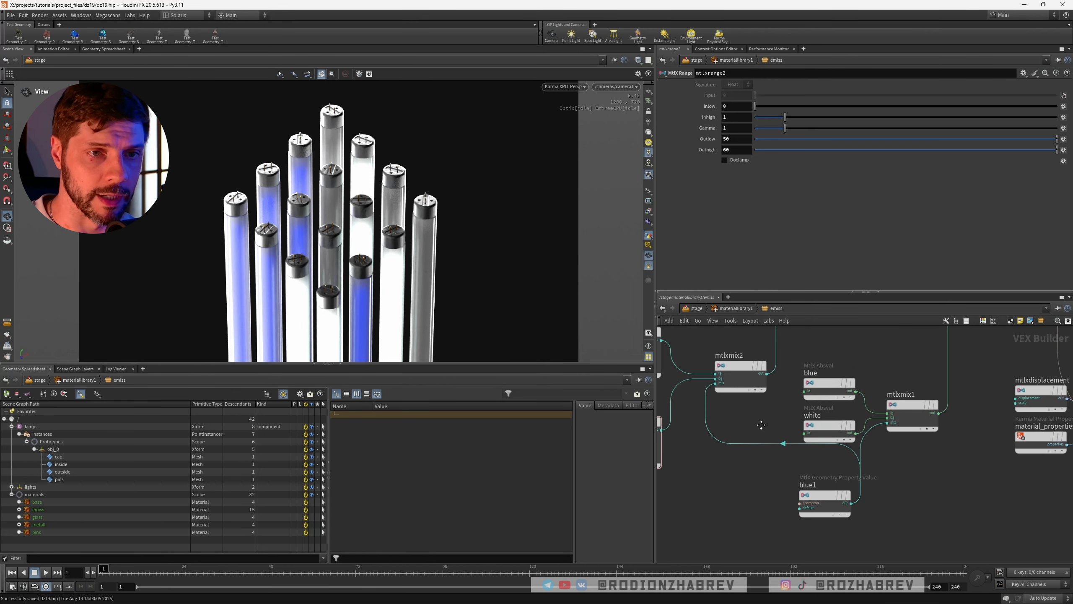
middle_drag(842, 355, 848, 358)
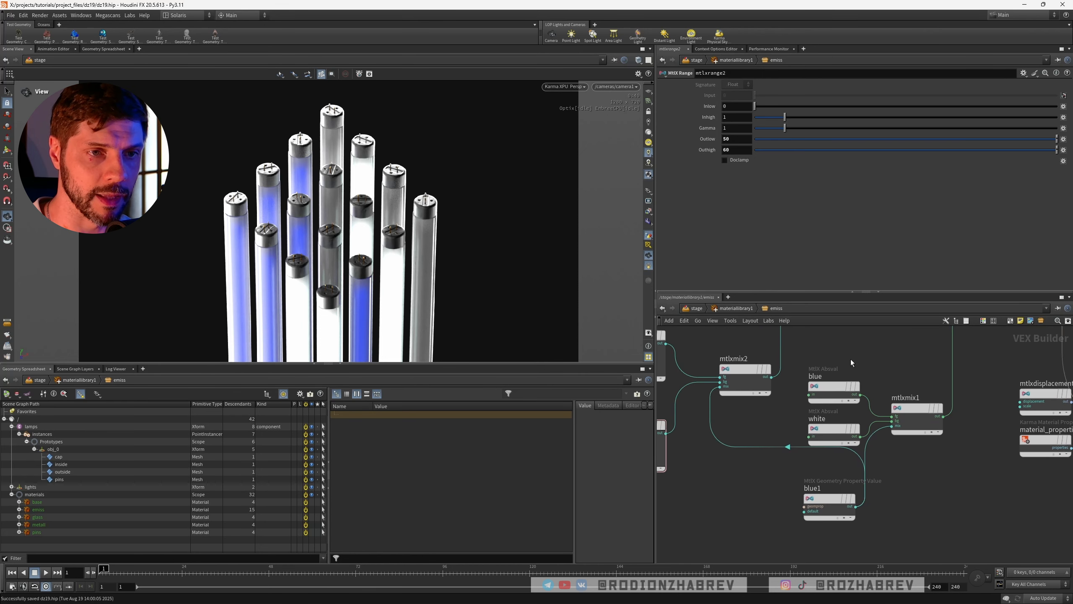
click(829, 386)
middle_drag(784, 406, 788, 389)
click(822, 412)
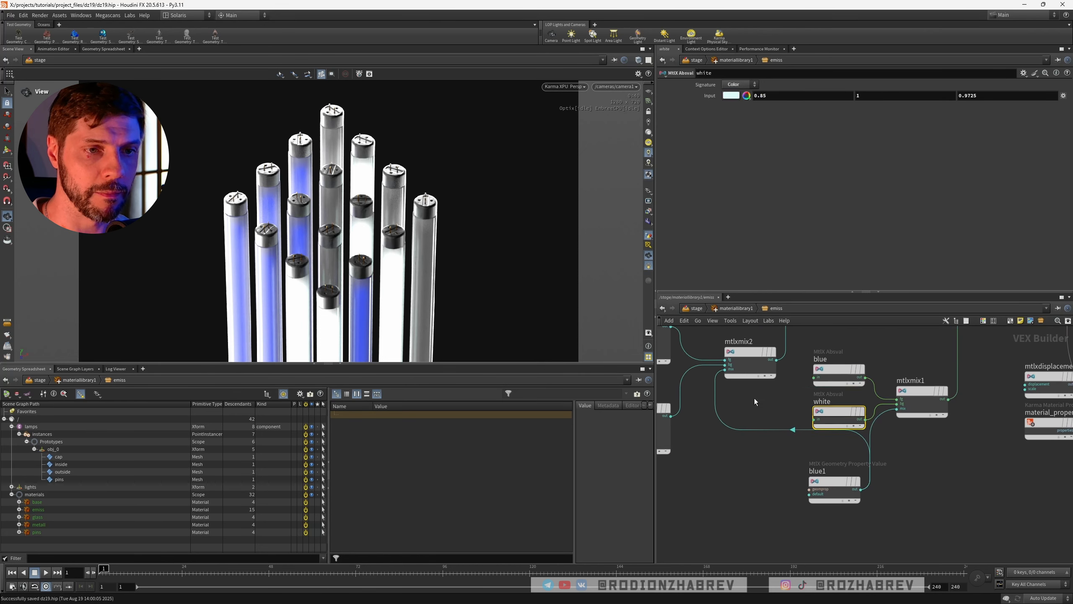
middle_drag(773, 464, 801, 433)
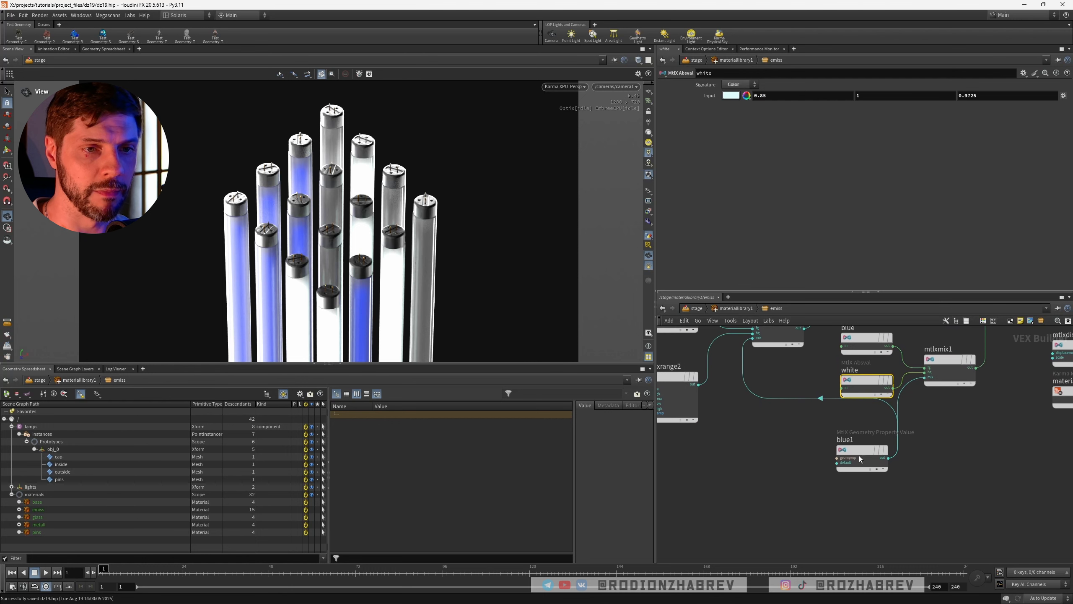
drag(861, 449, 800, 476)
click(805, 481)
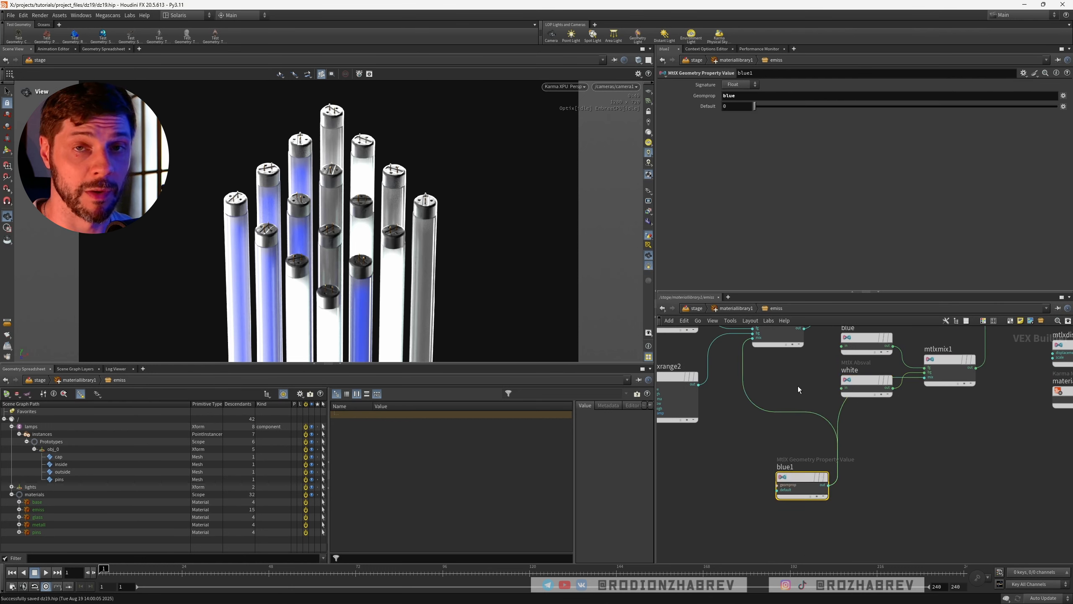
Examine how the two bright range branches and blue1 feed mtlxmix2, and how blue1 drives the colour mix in mtlxmix1
middle_drag(799, 386, 874, 445)
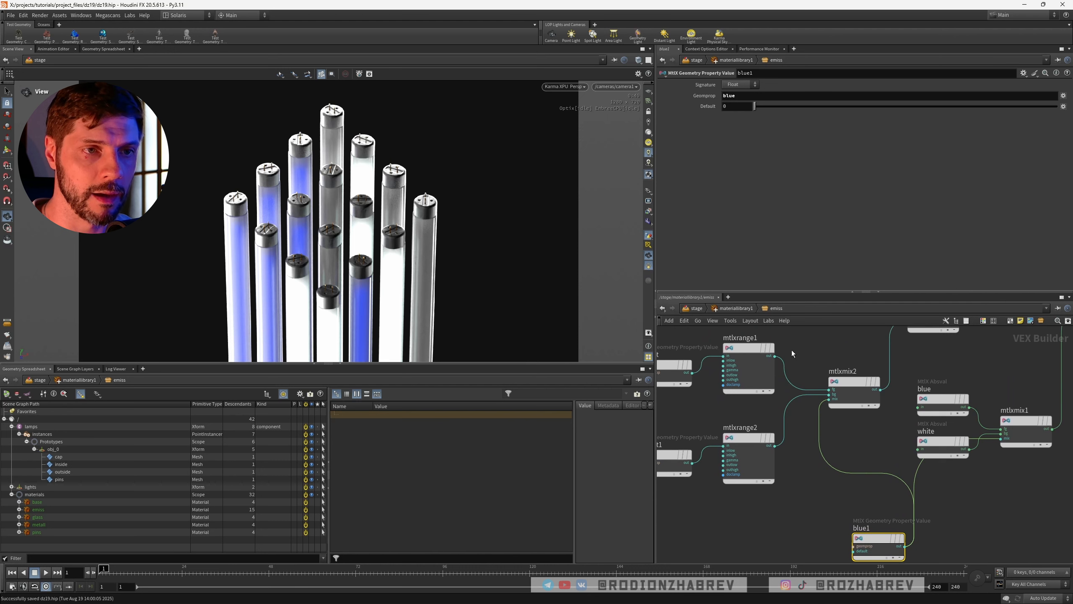
middle_drag(792, 350, 873, 352)
drag(701, 342, 869, 419)
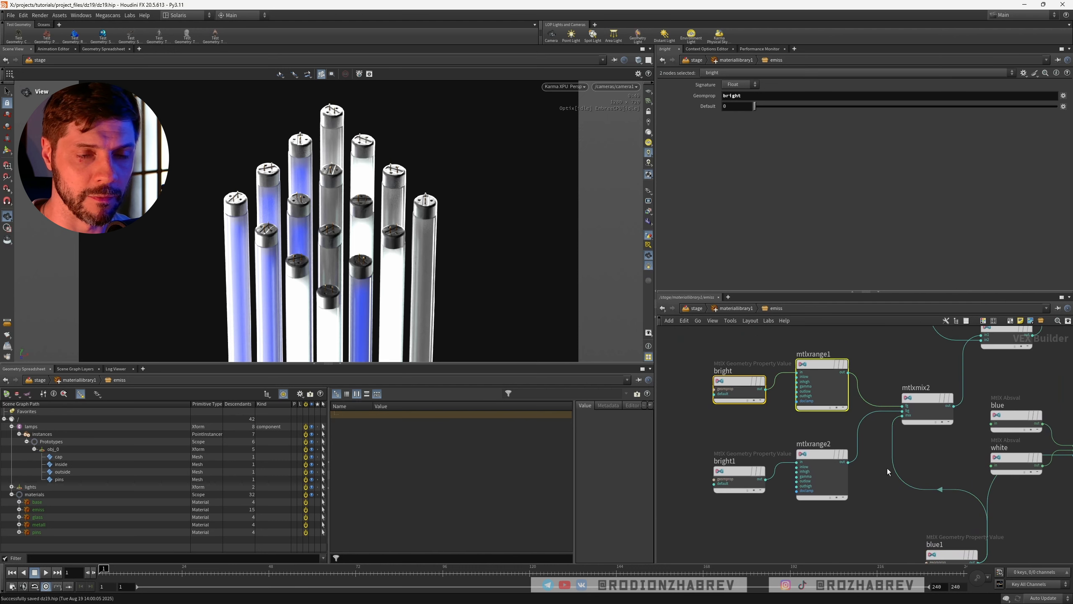
middle_drag(887, 468, 866, 426)
drag(816, 427, 709, 486)
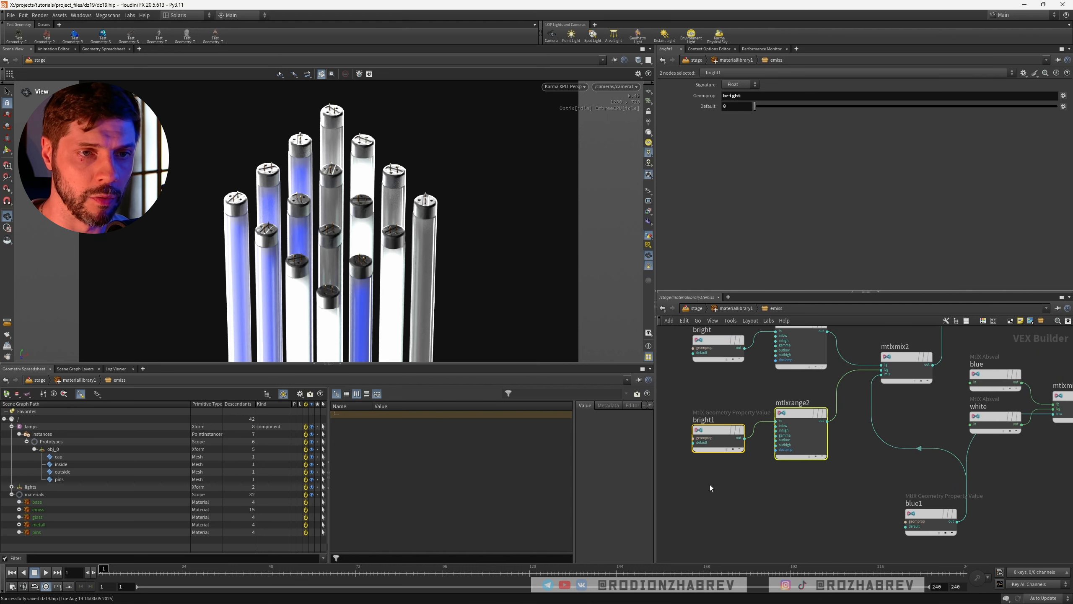
middle_drag(920, 406, 809, 373)
drag(768, 444, 837, 515)
middle_drag(822, 366, 810, 408)
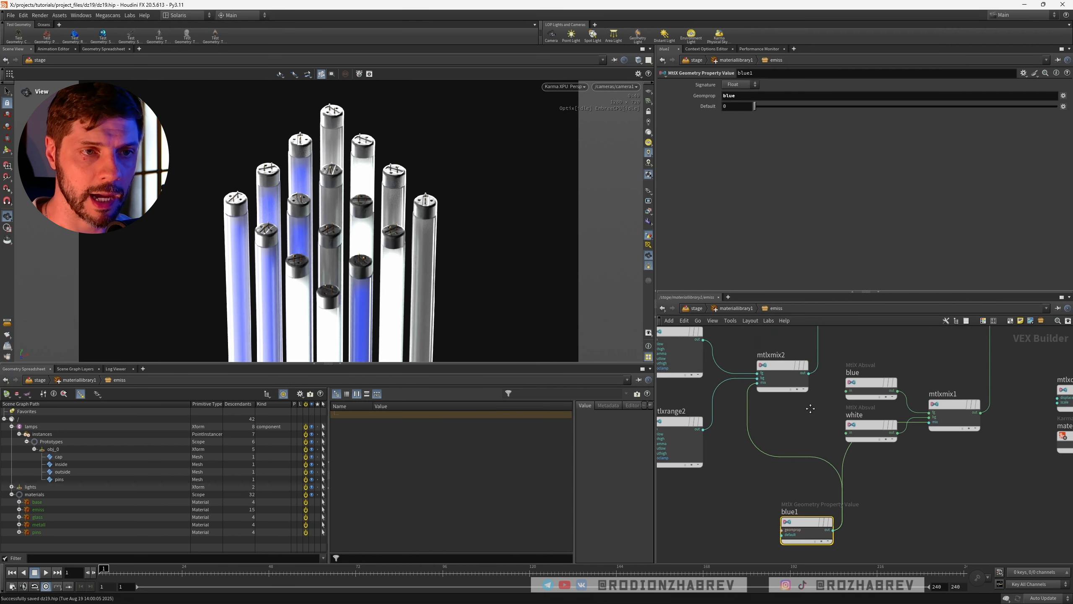
mouse_move(775, 348)
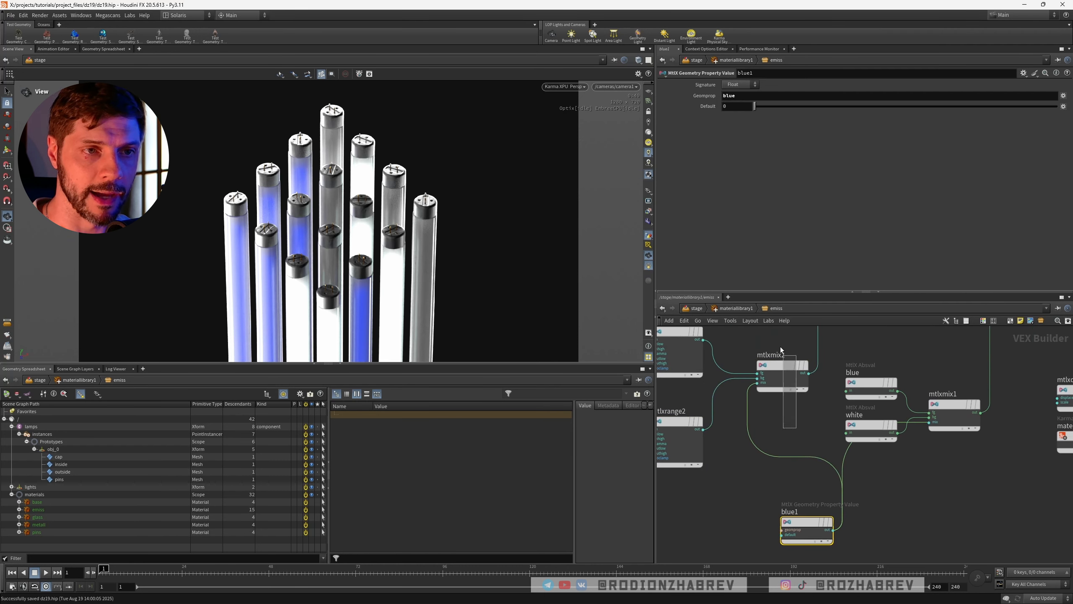
click(782, 365)
click(955, 406)
mouse_move(805, 423)
middle_down()
mouse_move(873, 464)
mouse_move(821, 431)
middle_up()
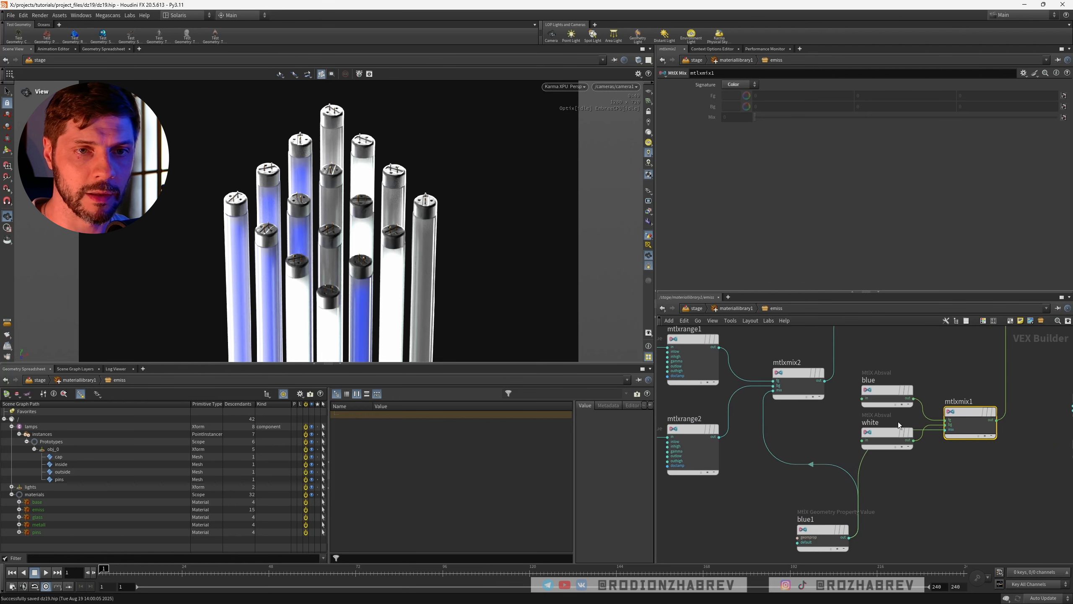
click(875, 431)
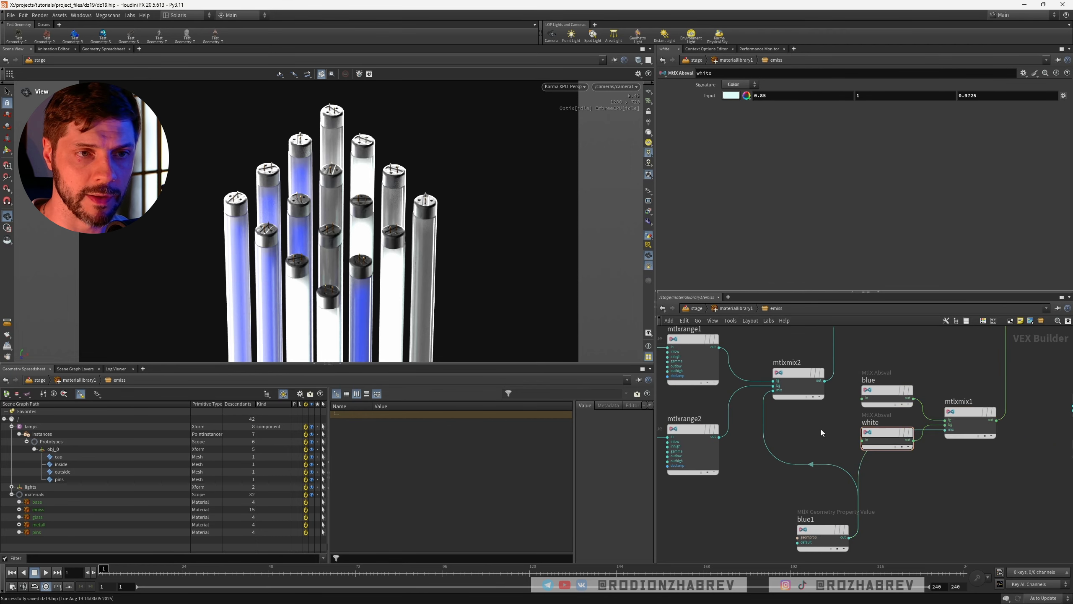
Examine how the bright1 and onoff property nodes connect through mtlxmultiply1 to the standard surface's emission
middle_drag(745, 395, 842, 428)
scroll(842, 428, down, 2)
click(730, 470)
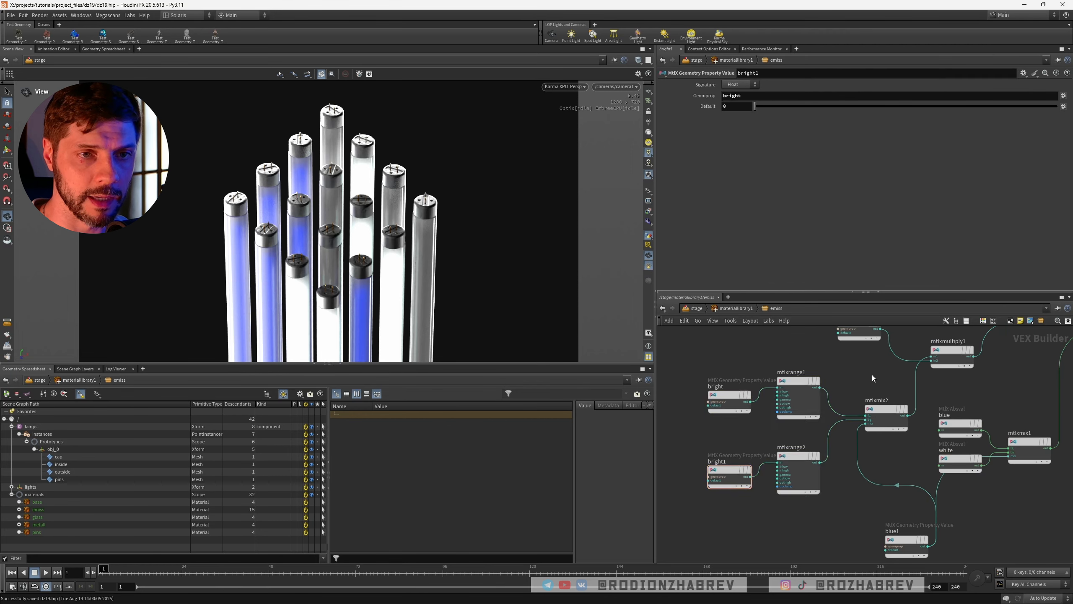
scroll(872, 376, down, 2)
middle_drag(851, 369, 773, 424)
scroll(773, 423, up, 2)
click(762, 372)
drag(858, 373, 733, 415)
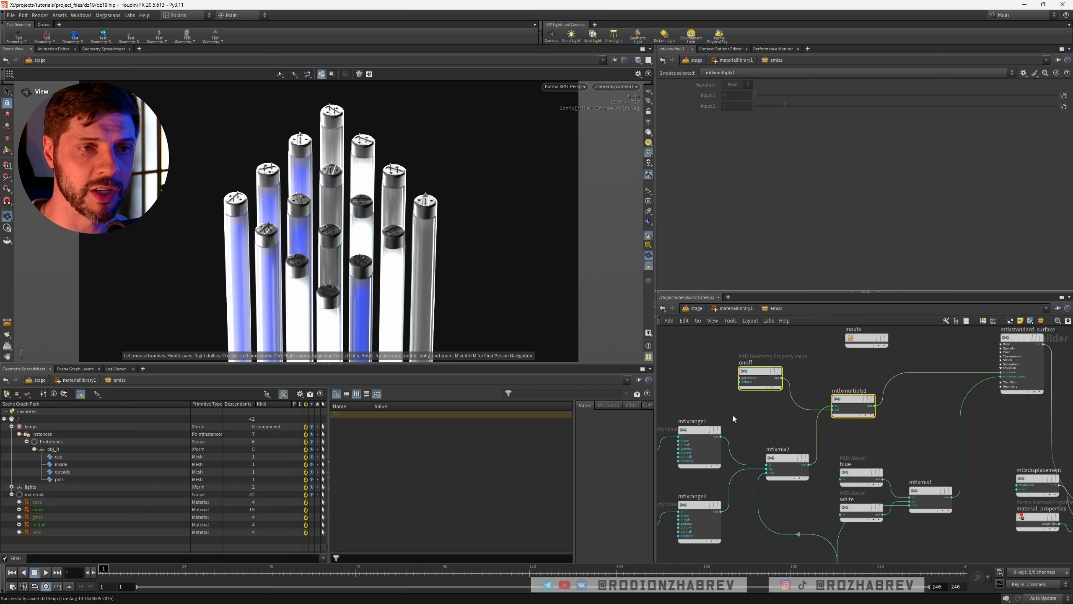
drag(814, 375, 737, 398)
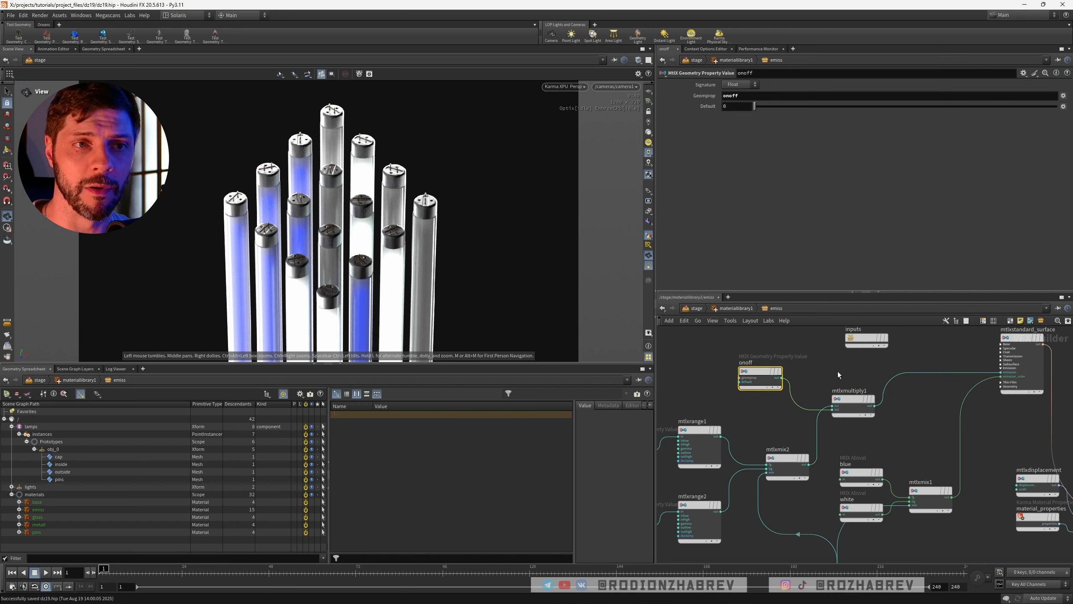